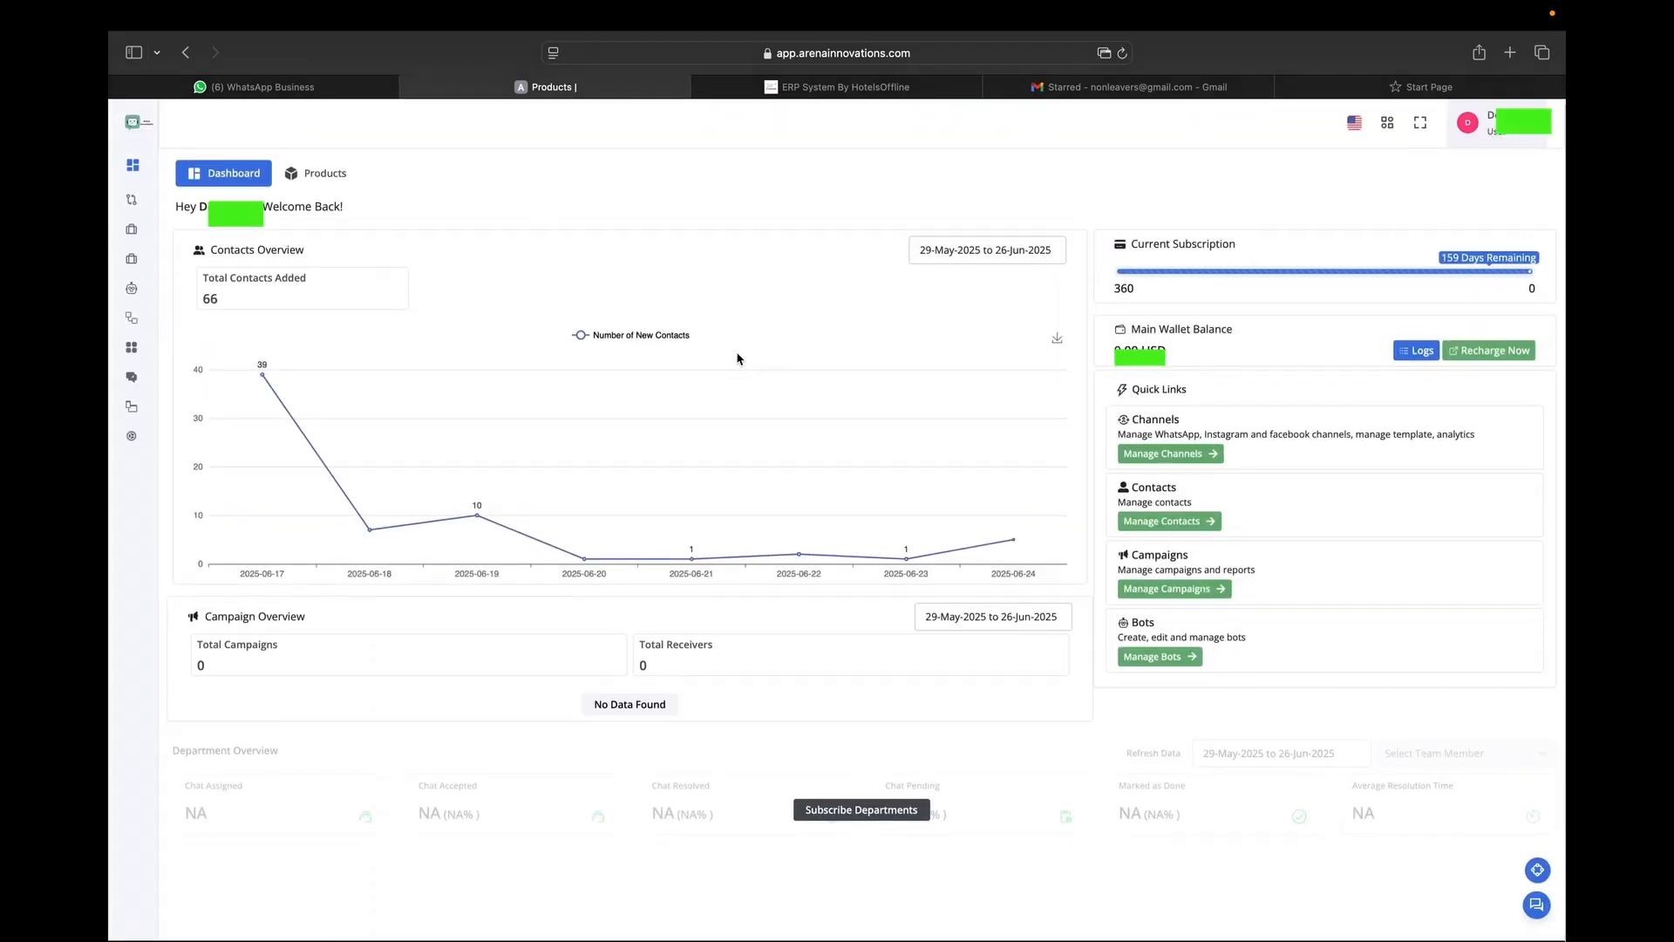
# Browse the all-channels list and the CRM (V1) dashboard.
pyautogui.click(158, 229)
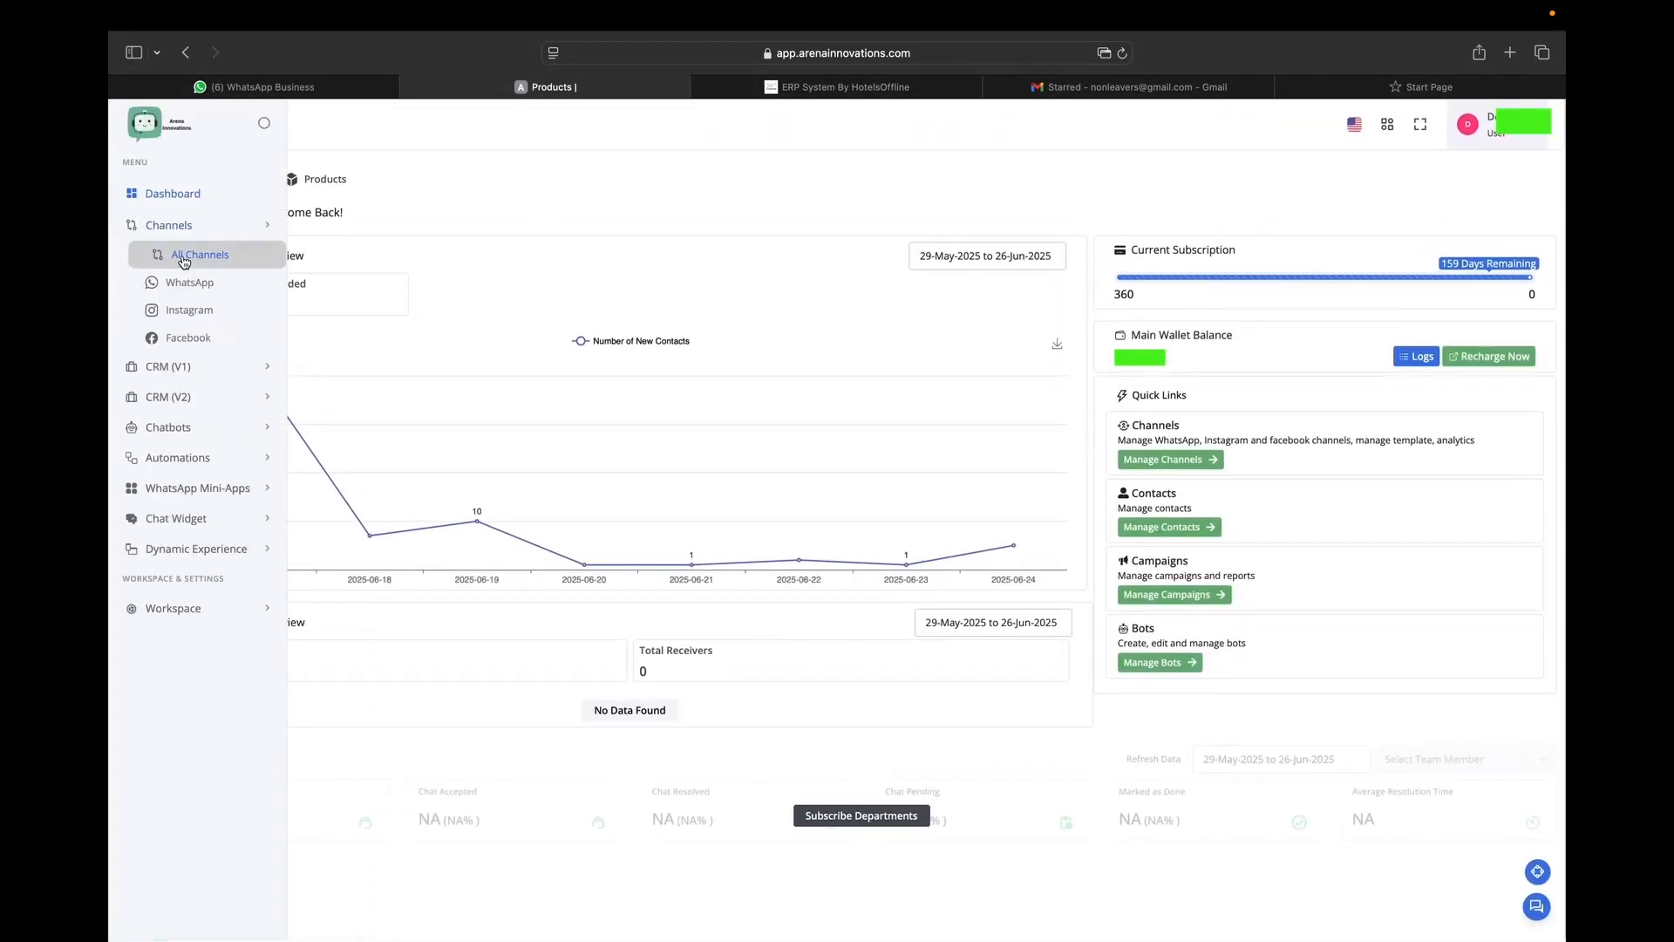
pyautogui.click(183, 256)
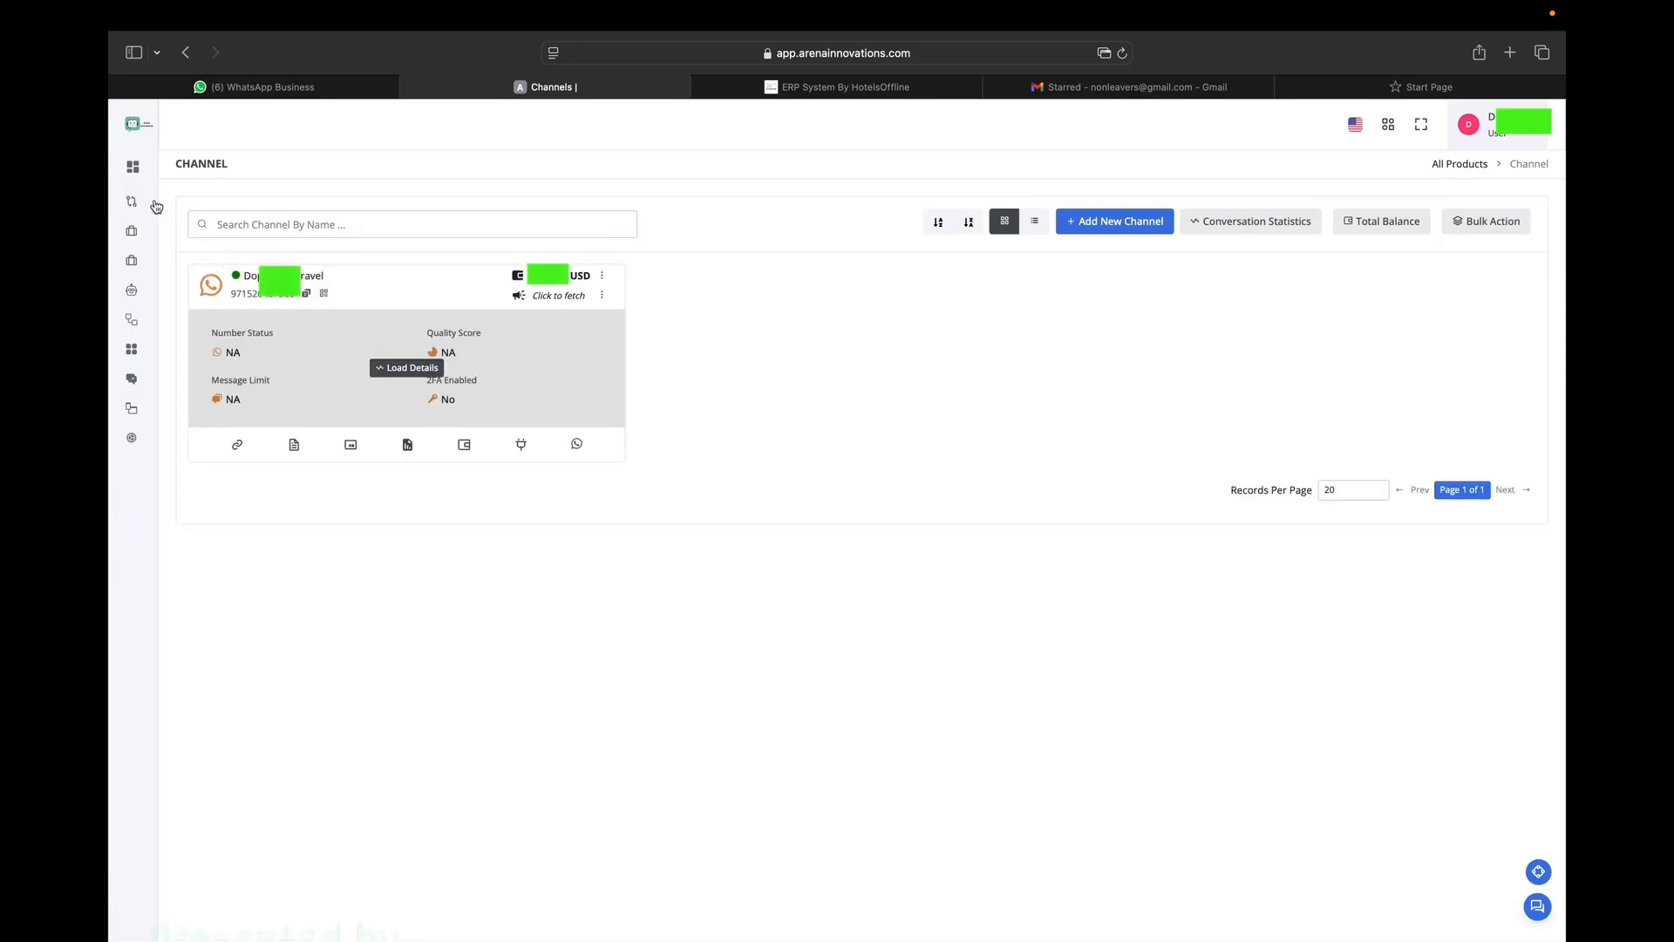
pyautogui.click(177, 371)
pyautogui.click(179, 395)
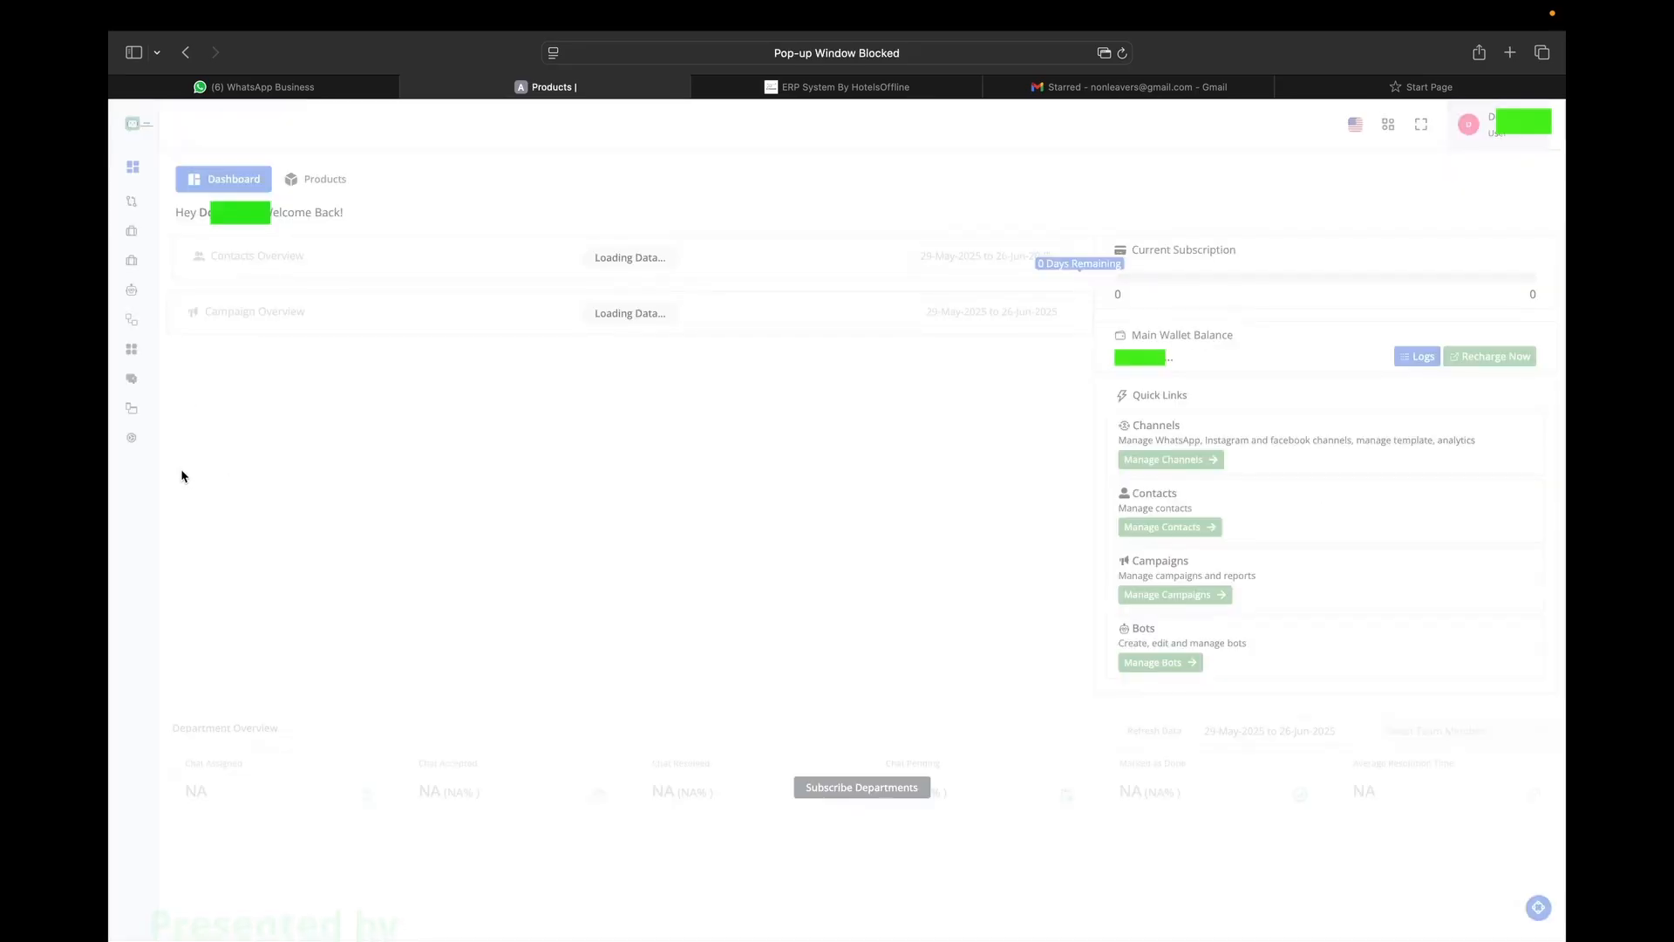
# Open a conversation in the CRM (V2) live chat inbox, then close it.
pyautogui.click(169, 286)
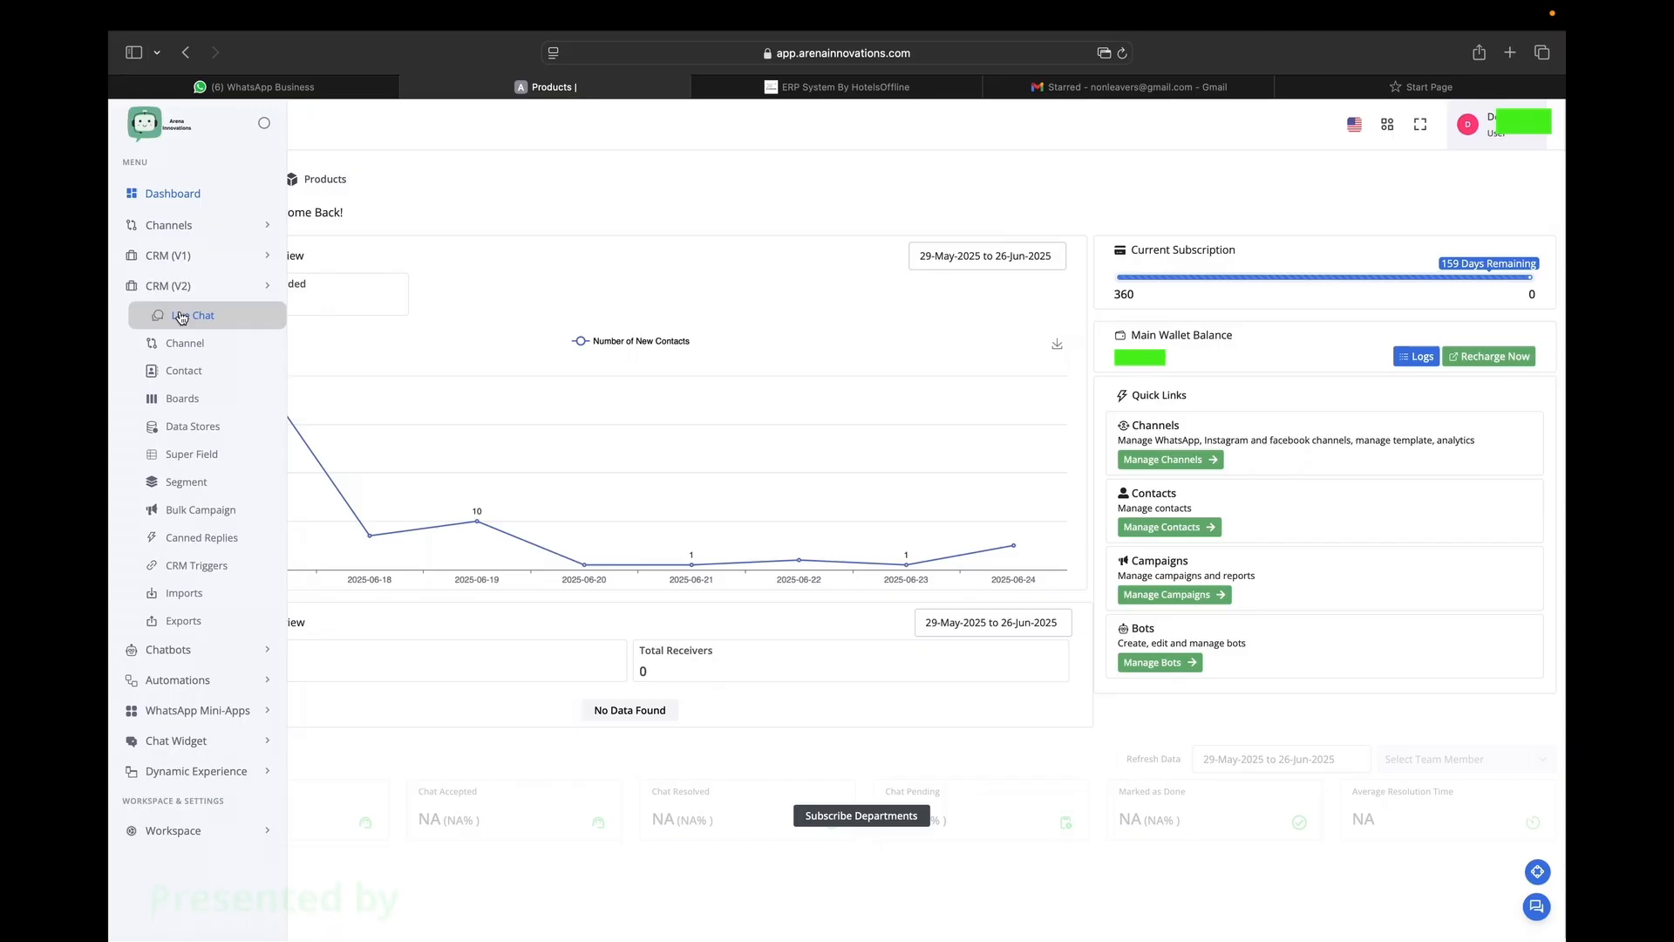
pyautogui.click(181, 316)
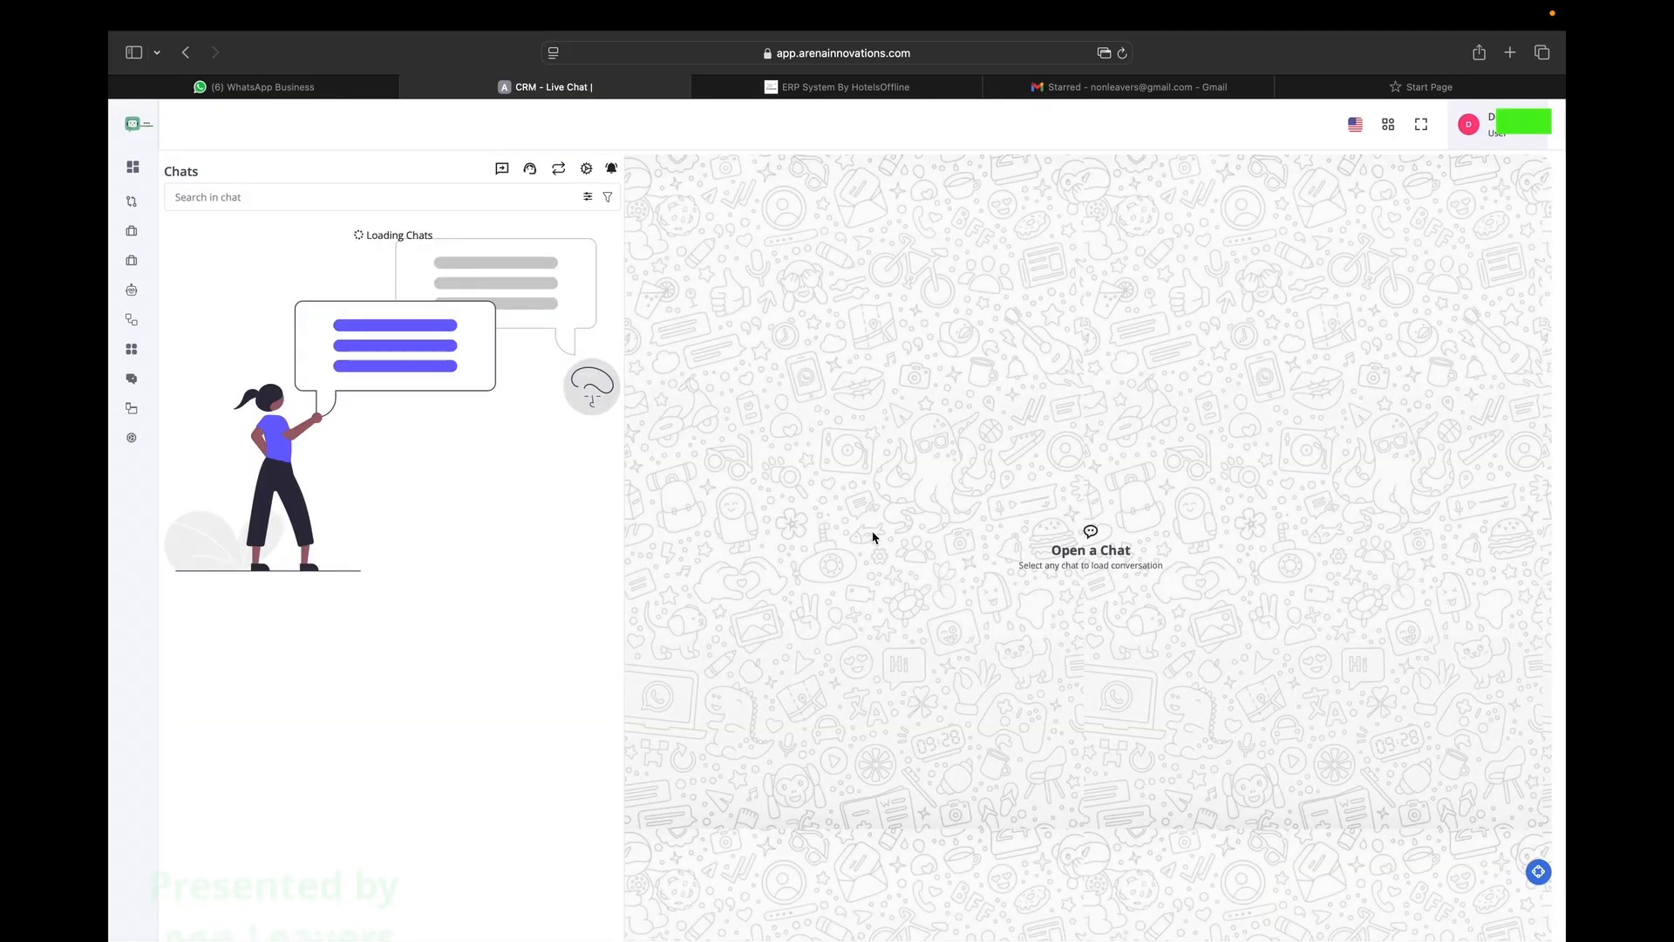
pyautogui.scroll(-5, 415, 468)
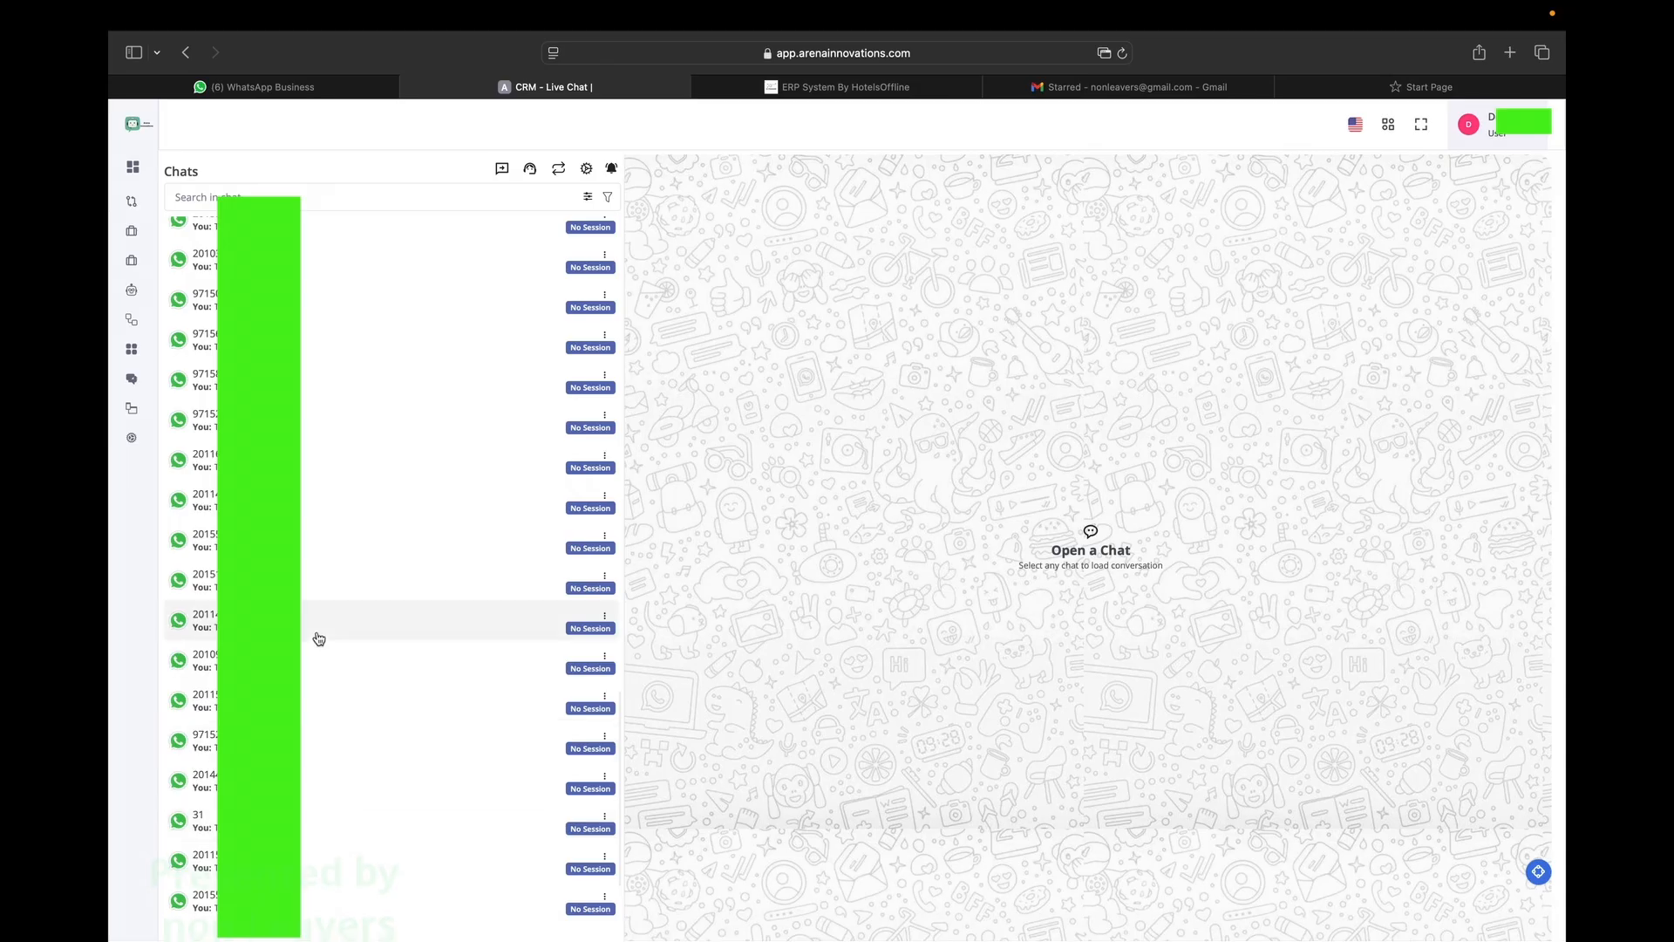
pyautogui.click(310, 584)
pyautogui.click(1528, 169)
pyautogui.click(1456, 338)
# View the 'api for employee' workflow diagram from the Automations workflow list.
pyautogui.moveTo(135, 273)
pyautogui.click(177, 348)
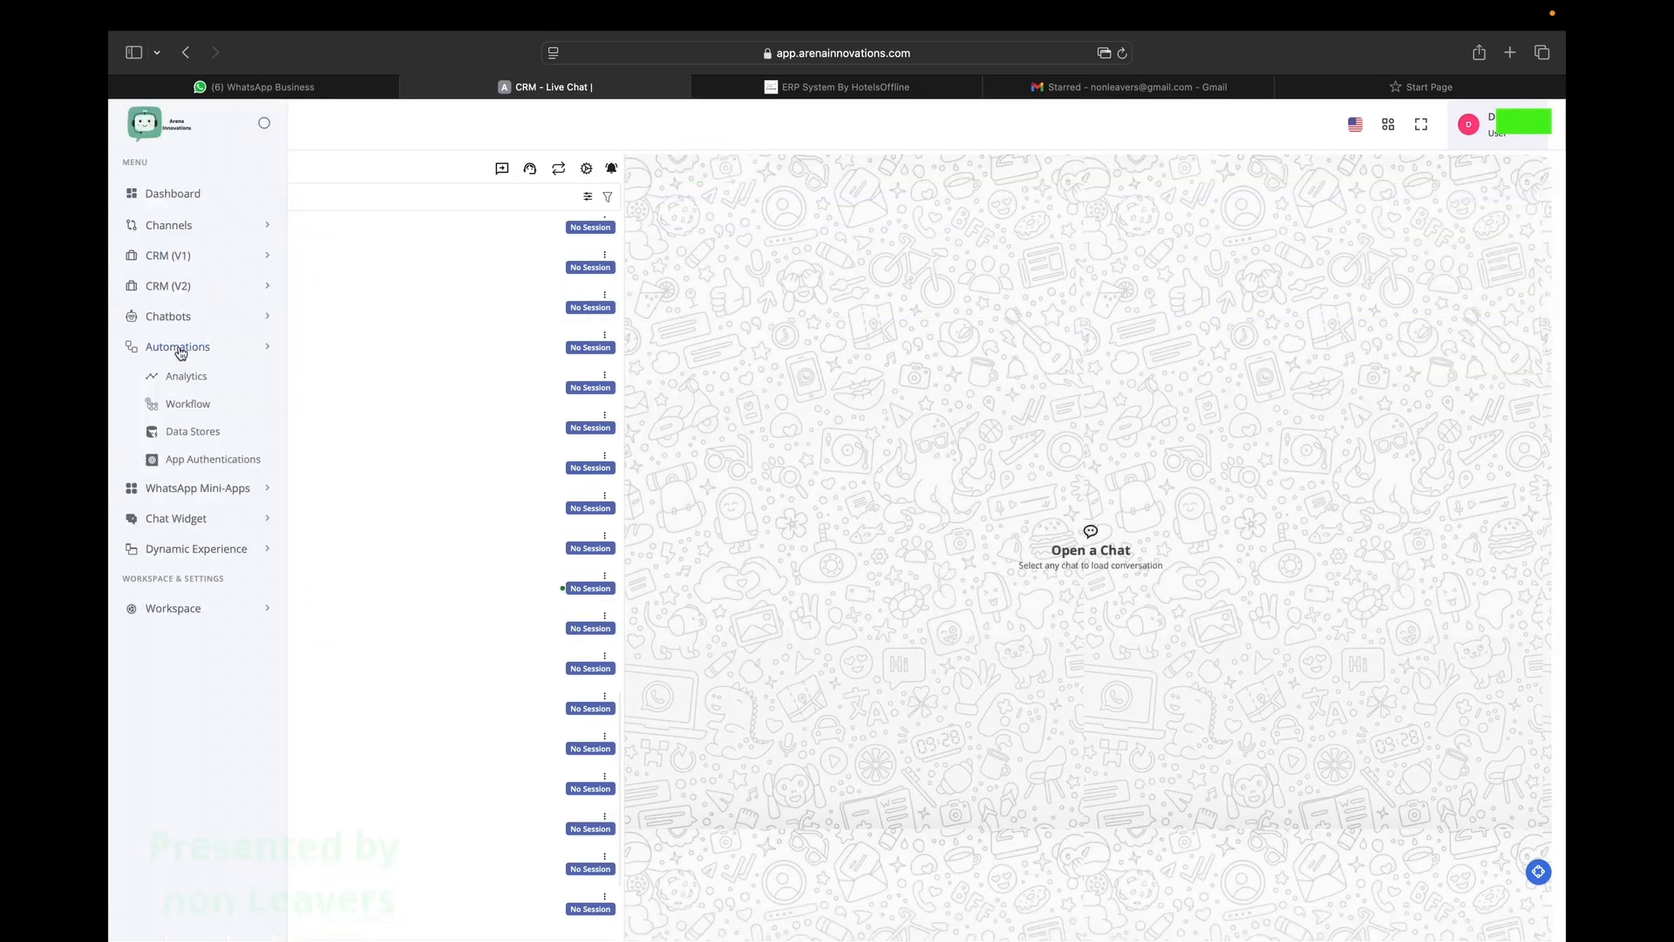
pyautogui.click(196, 405)
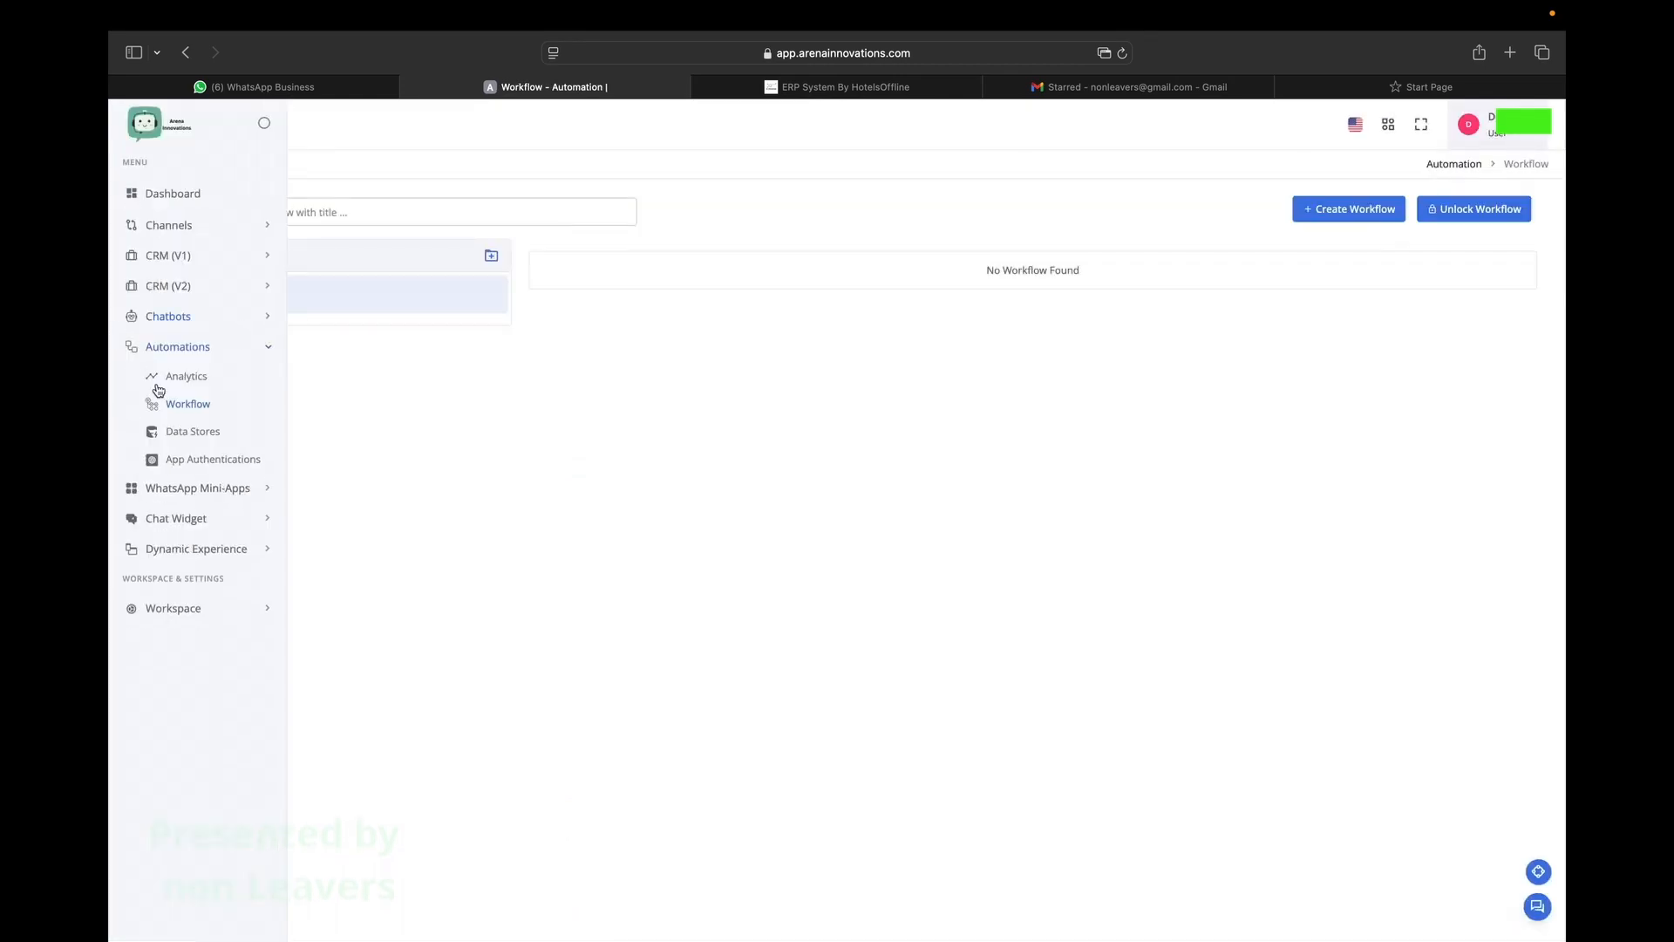
pyautogui.click(1421, 295)
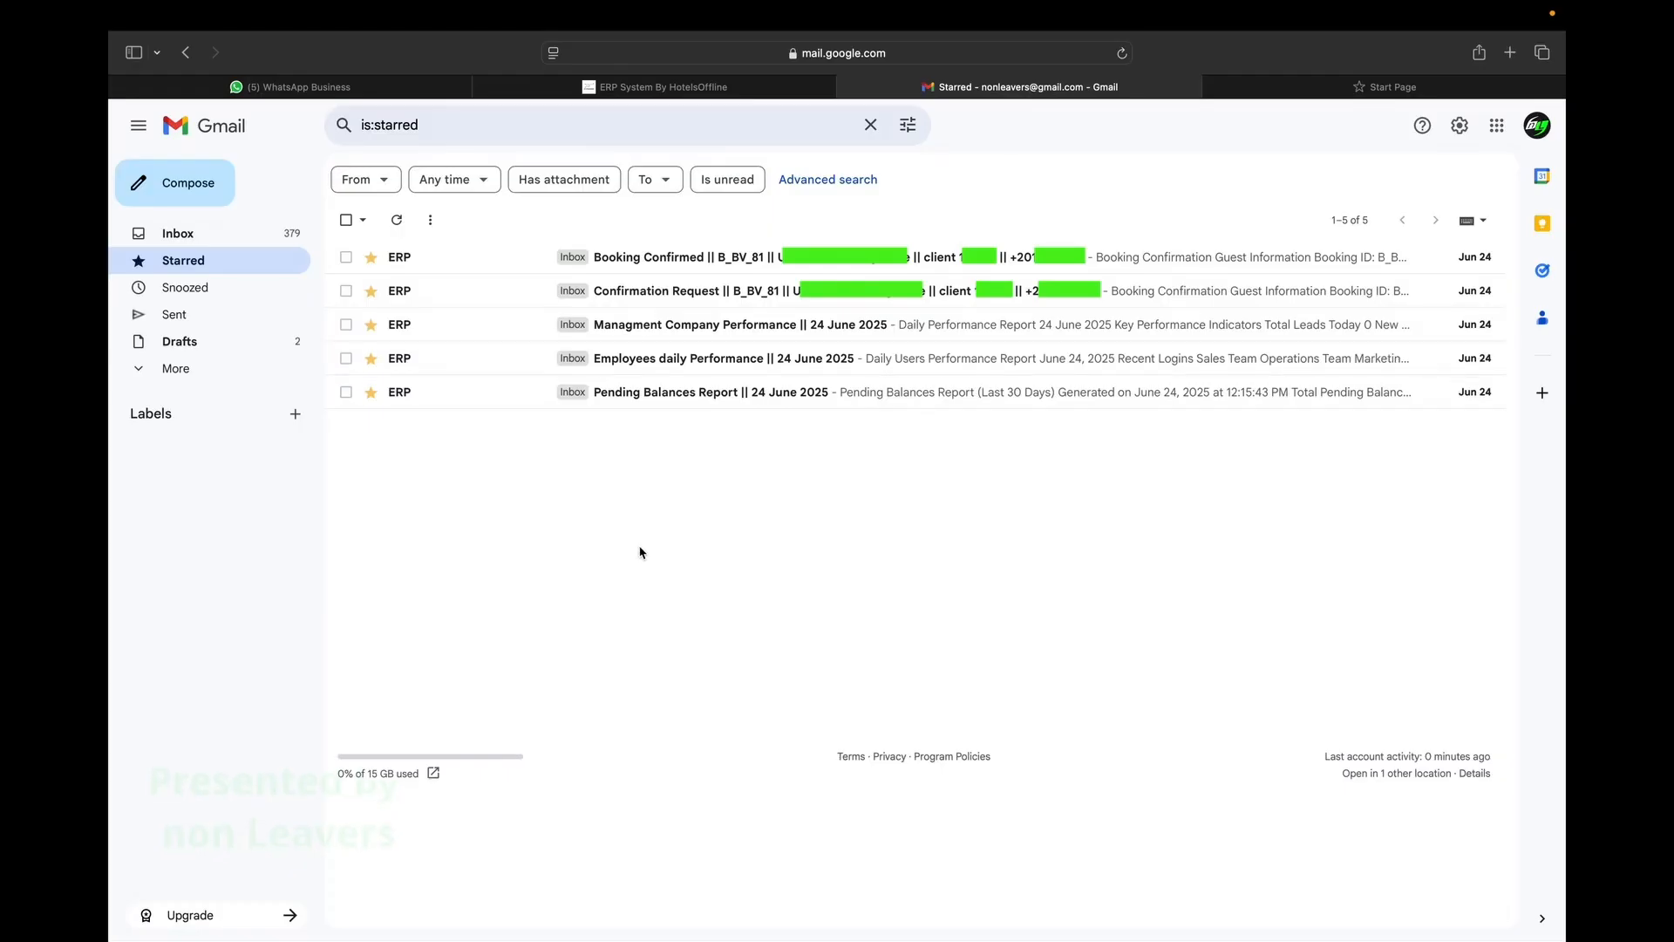
# Open mailgun.com in a new tab and decline all its cookies.
pyautogui.press('super+t')
pyautogui.write('mailgun')
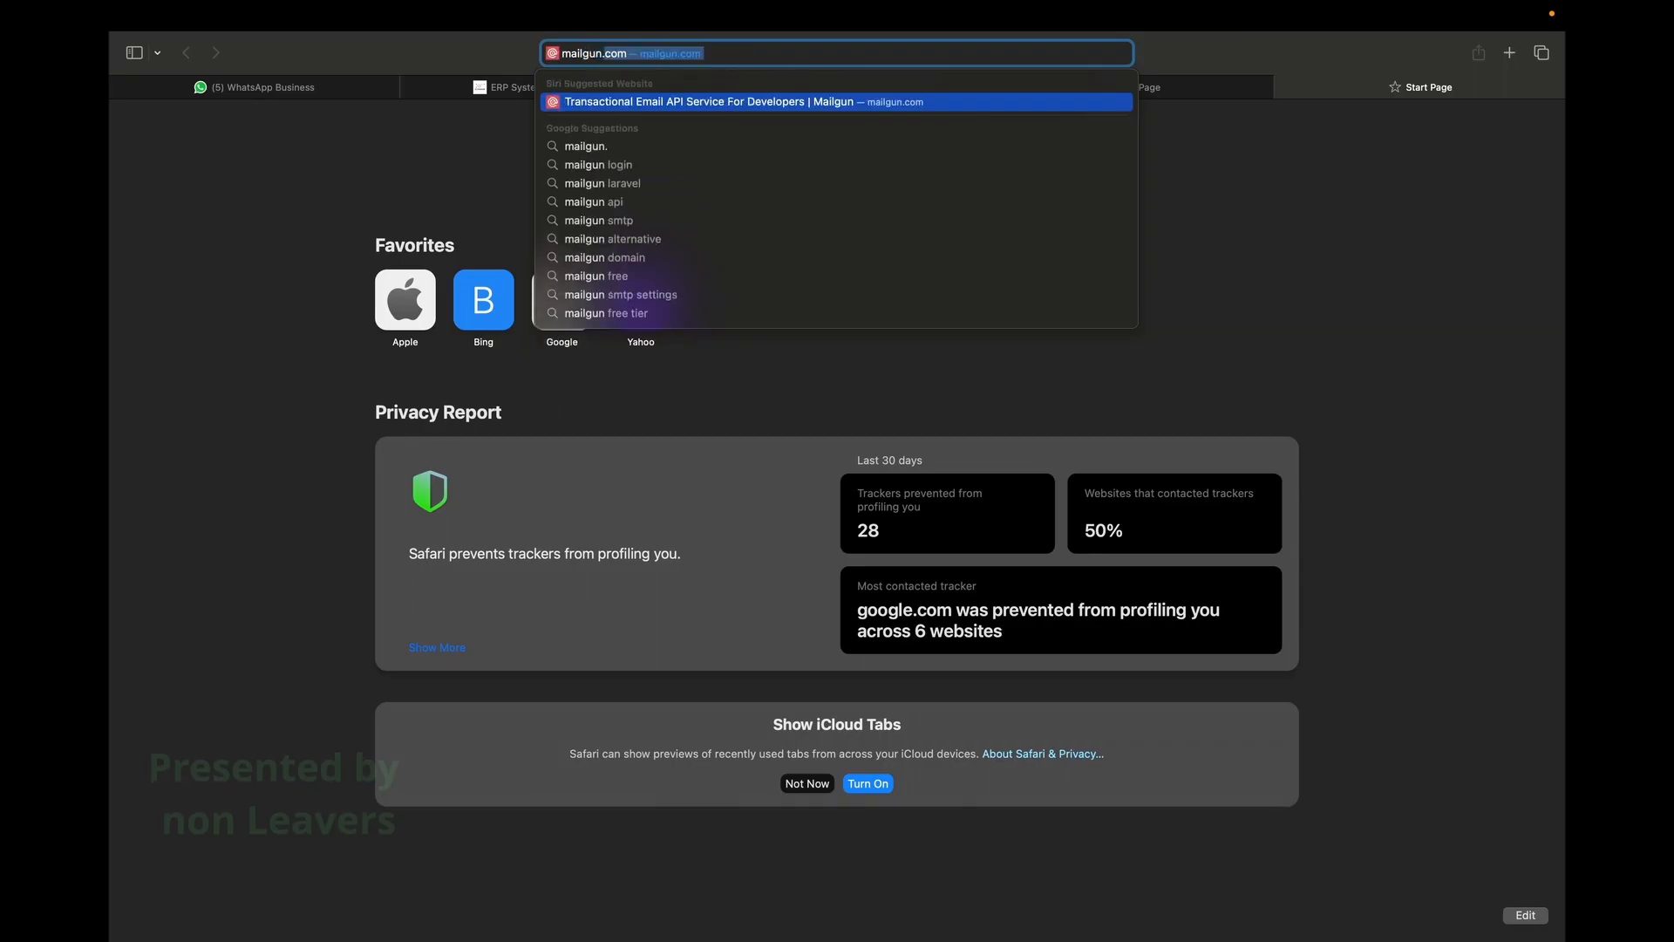
pyautogui.press('Return')
pyautogui.scroll(-1, 680, 436)
pyautogui.click(772, 459)
pyautogui.scroll(-10, 772, 468)
pyautogui.scroll(10, 772, 468)
# Read the starred Pending Balances Report email and mark it unread.
pyautogui.click(837, 88)
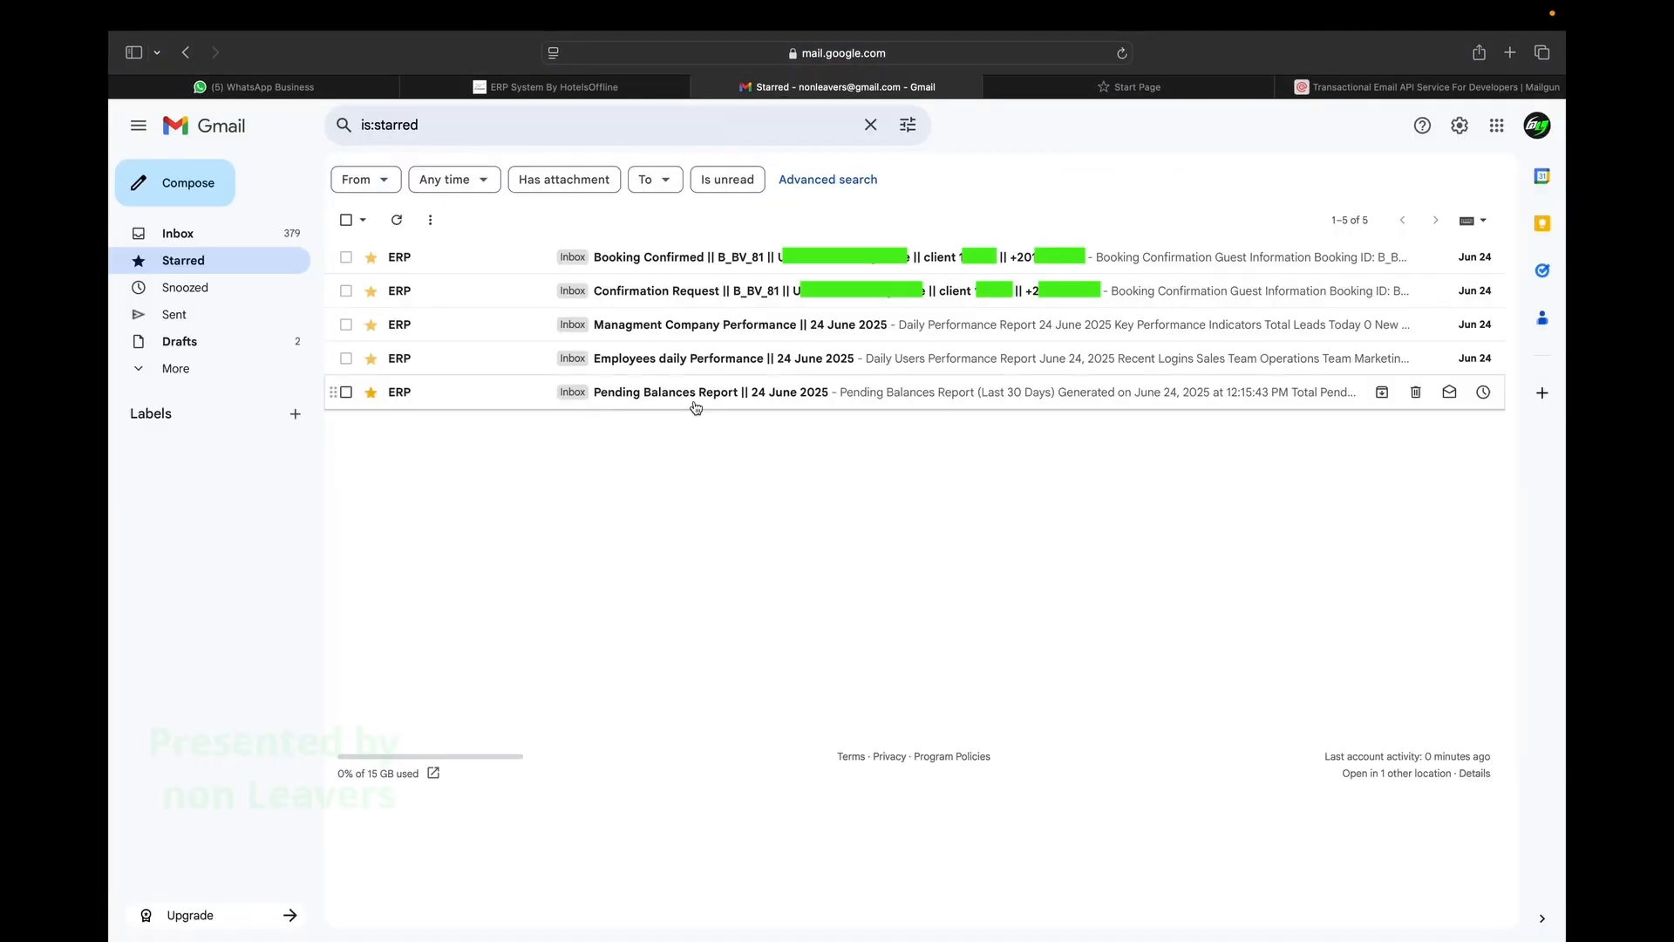
pyautogui.click(695, 397)
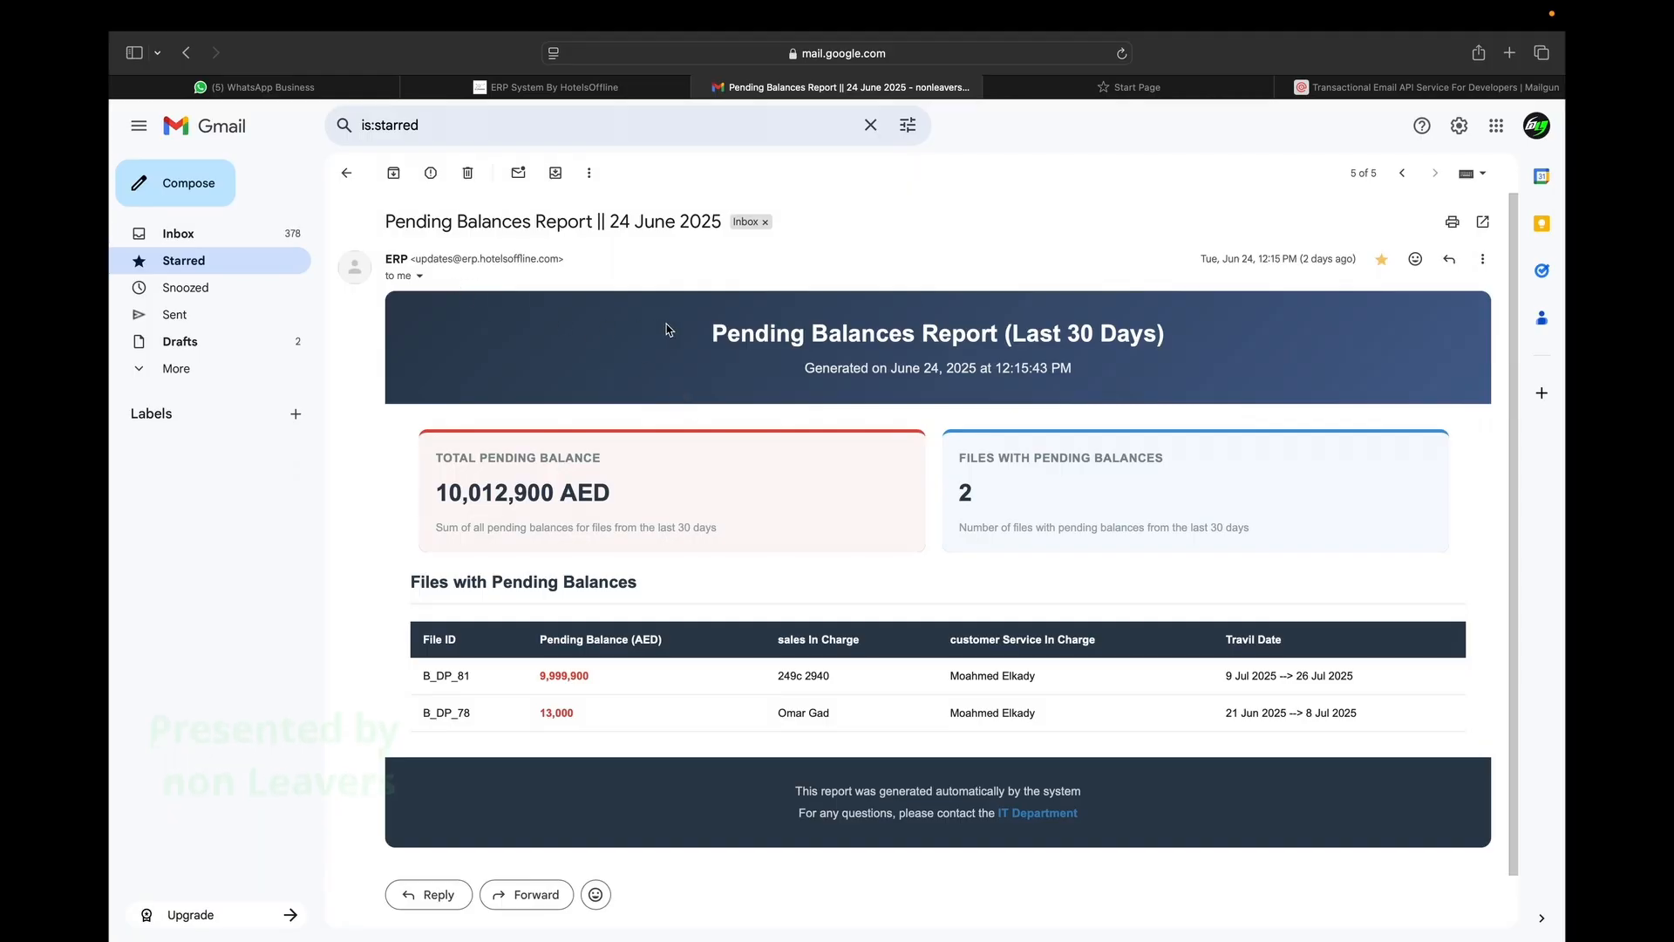
pyautogui.scroll(-1, 669, 330)
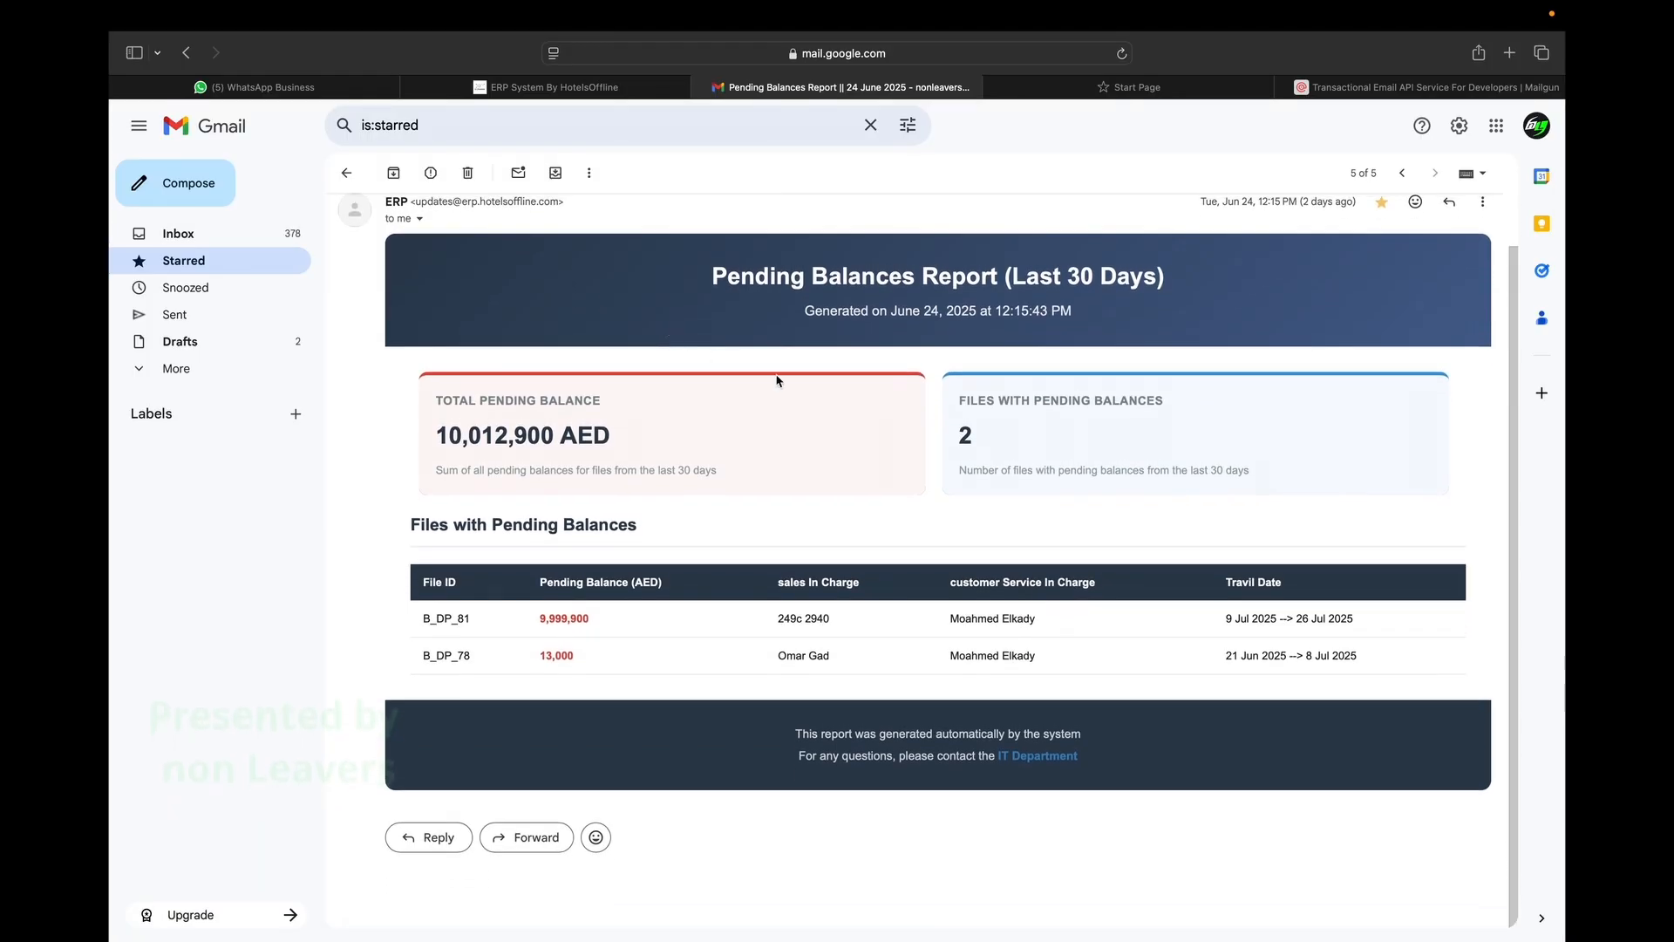
pyautogui.scroll(1, 899, 525)
pyautogui.click(519, 173)
# Read the Employees daily Performance email and mark it unread.
pyautogui.click(849, 325)
pyautogui.scroll(-1, 850, 457)
pyautogui.scroll(-7, 849, 457)
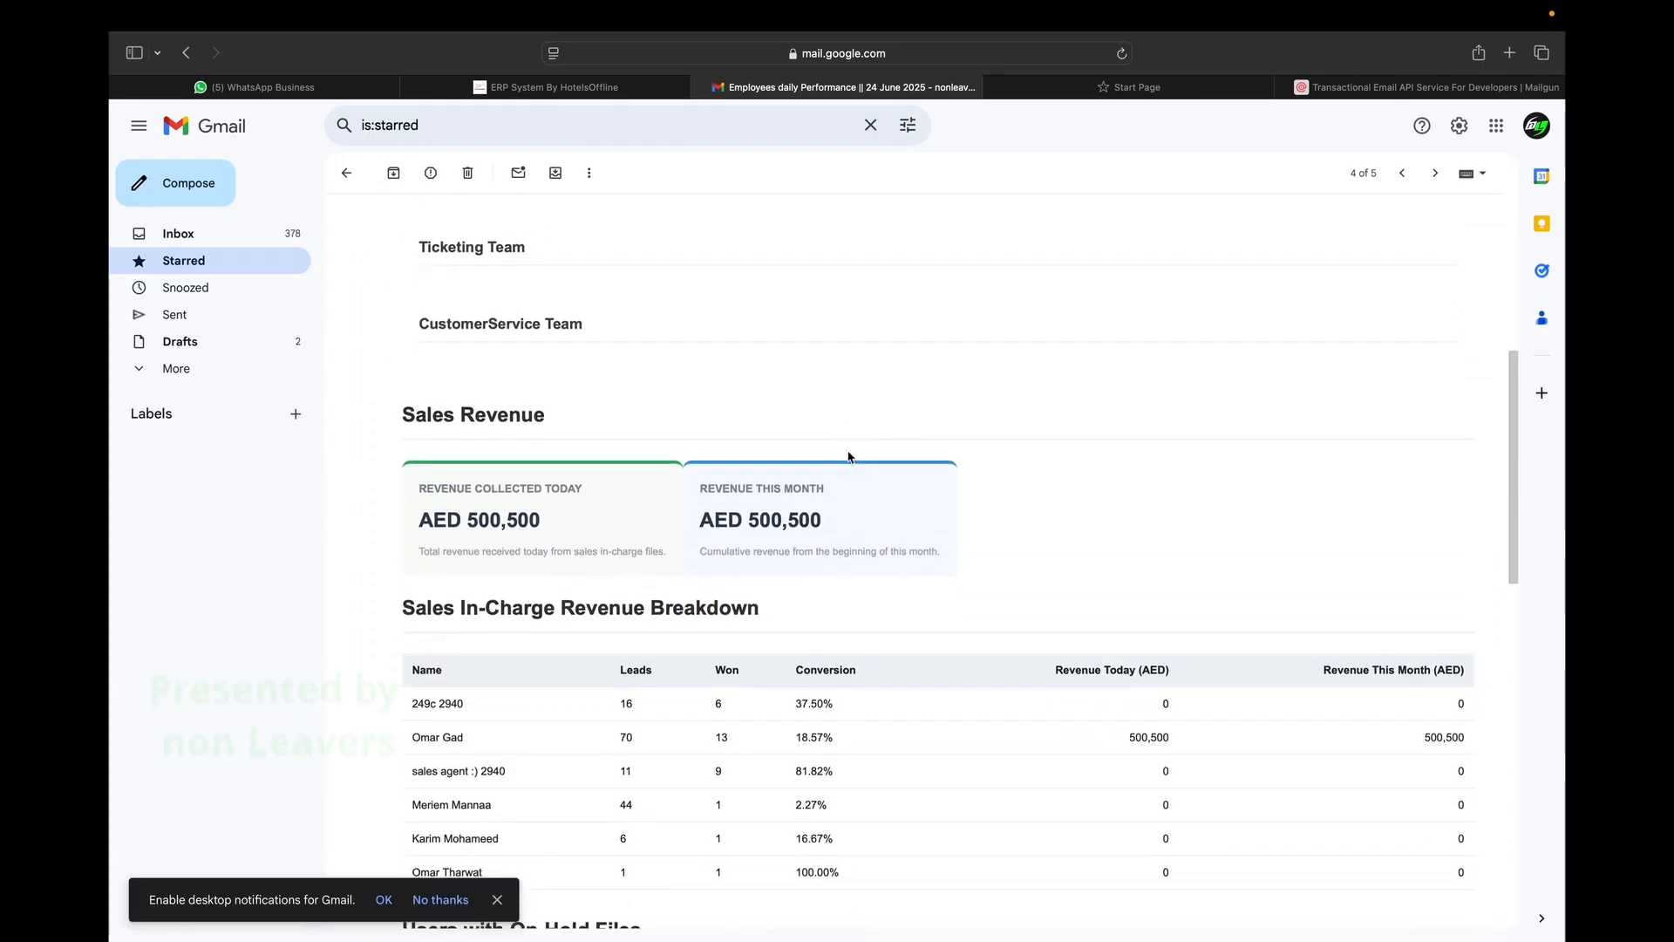
pyautogui.scroll(-5, 723, 660)
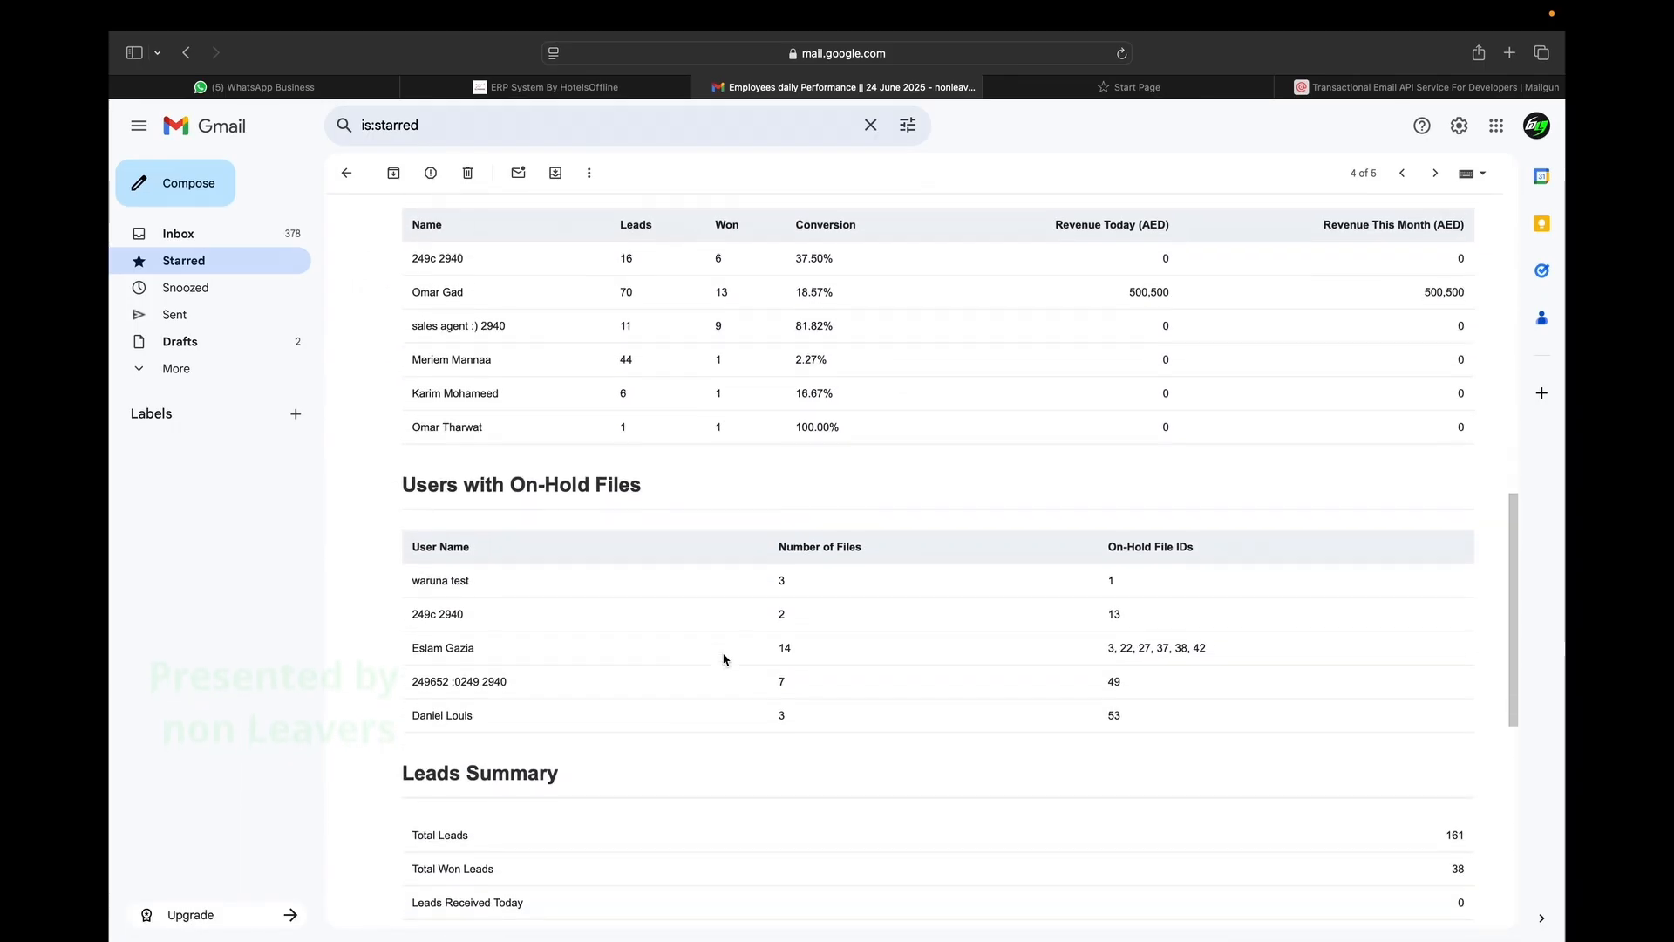
pyautogui.scroll(-4, 723, 660)
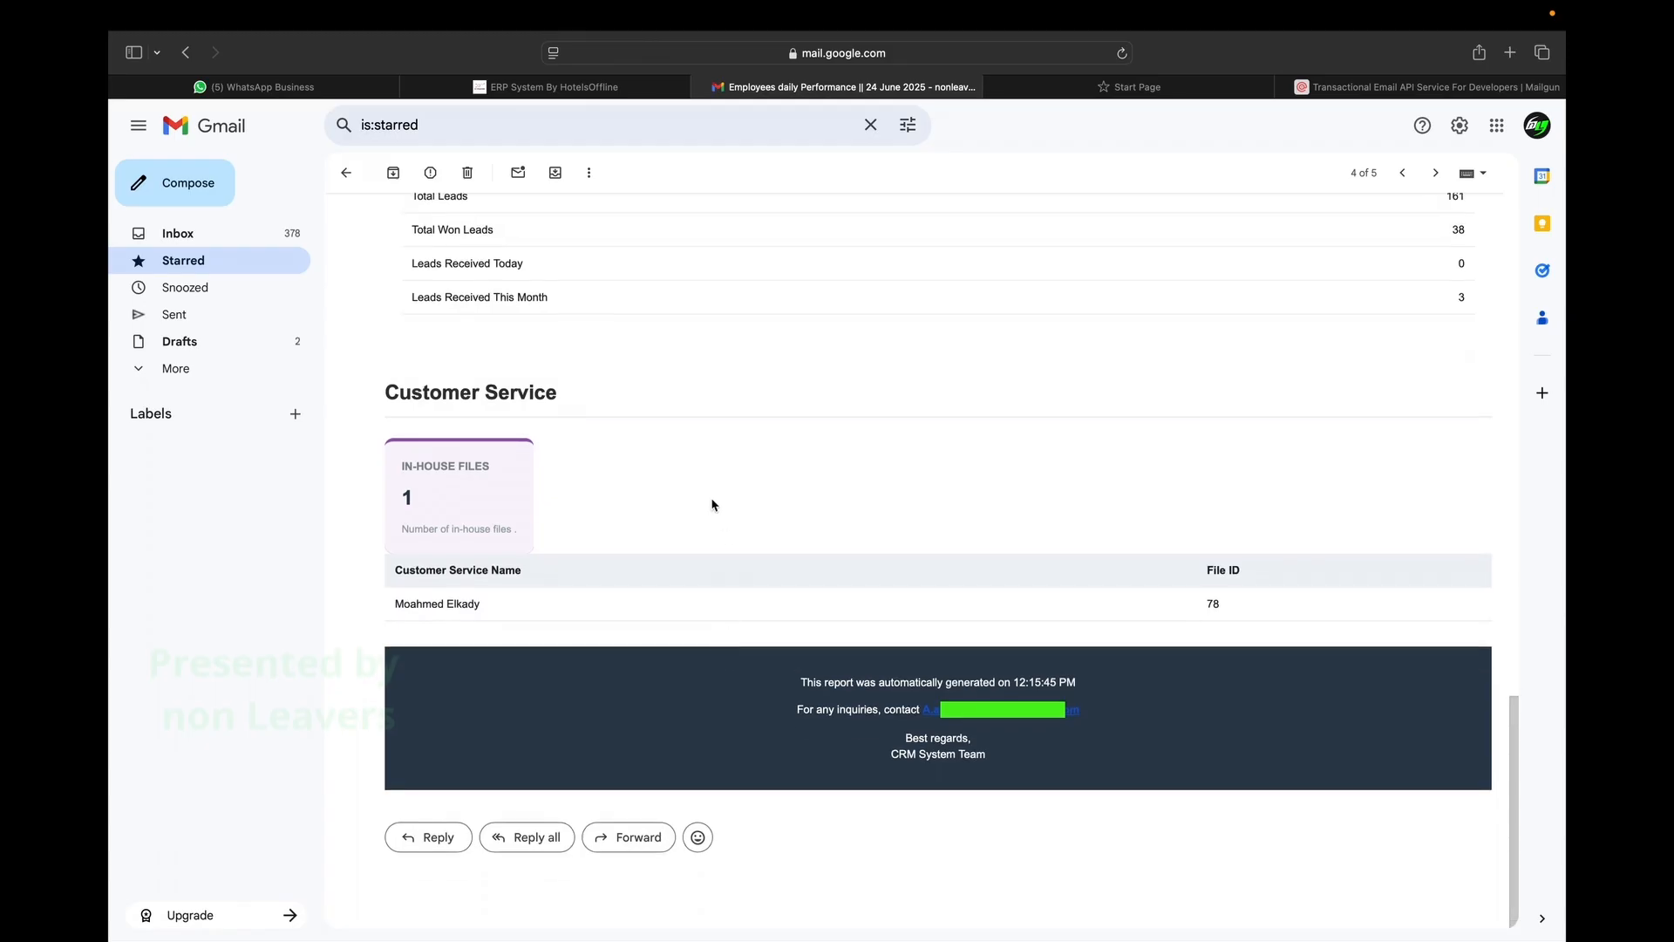
pyautogui.scroll(9, 712, 504)
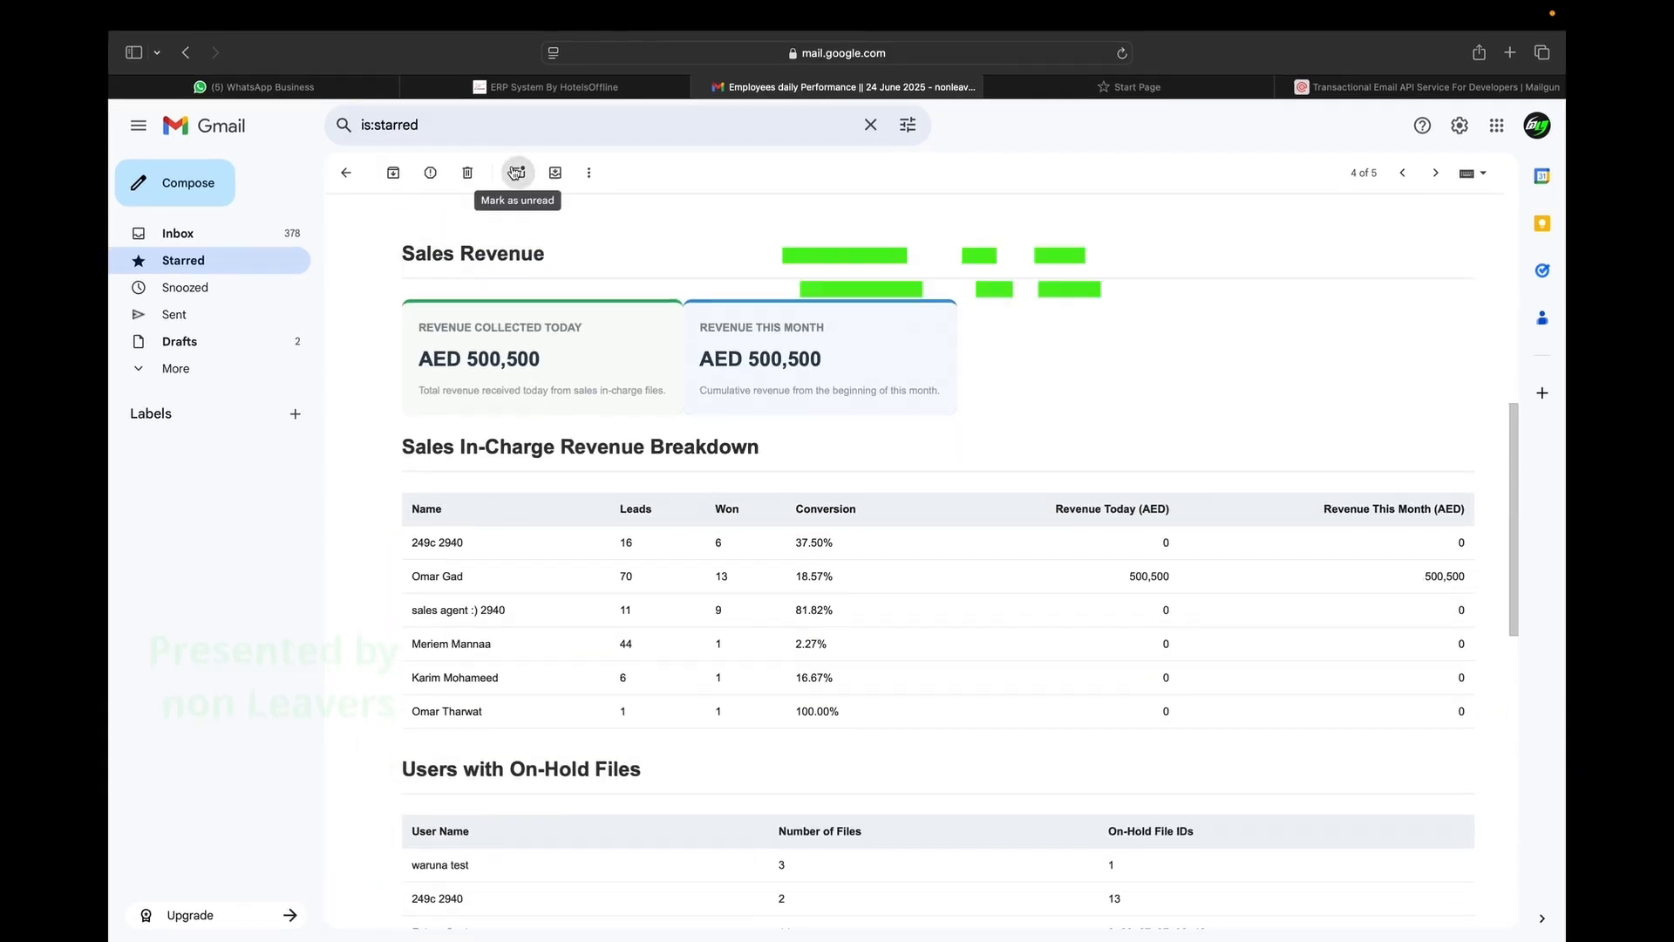
pyautogui.click(518, 172)
# Read the Management Company Performance email and mark it unread.
pyautogui.click(650, 328)
pyautogui.scroll(-6, 739, 524)
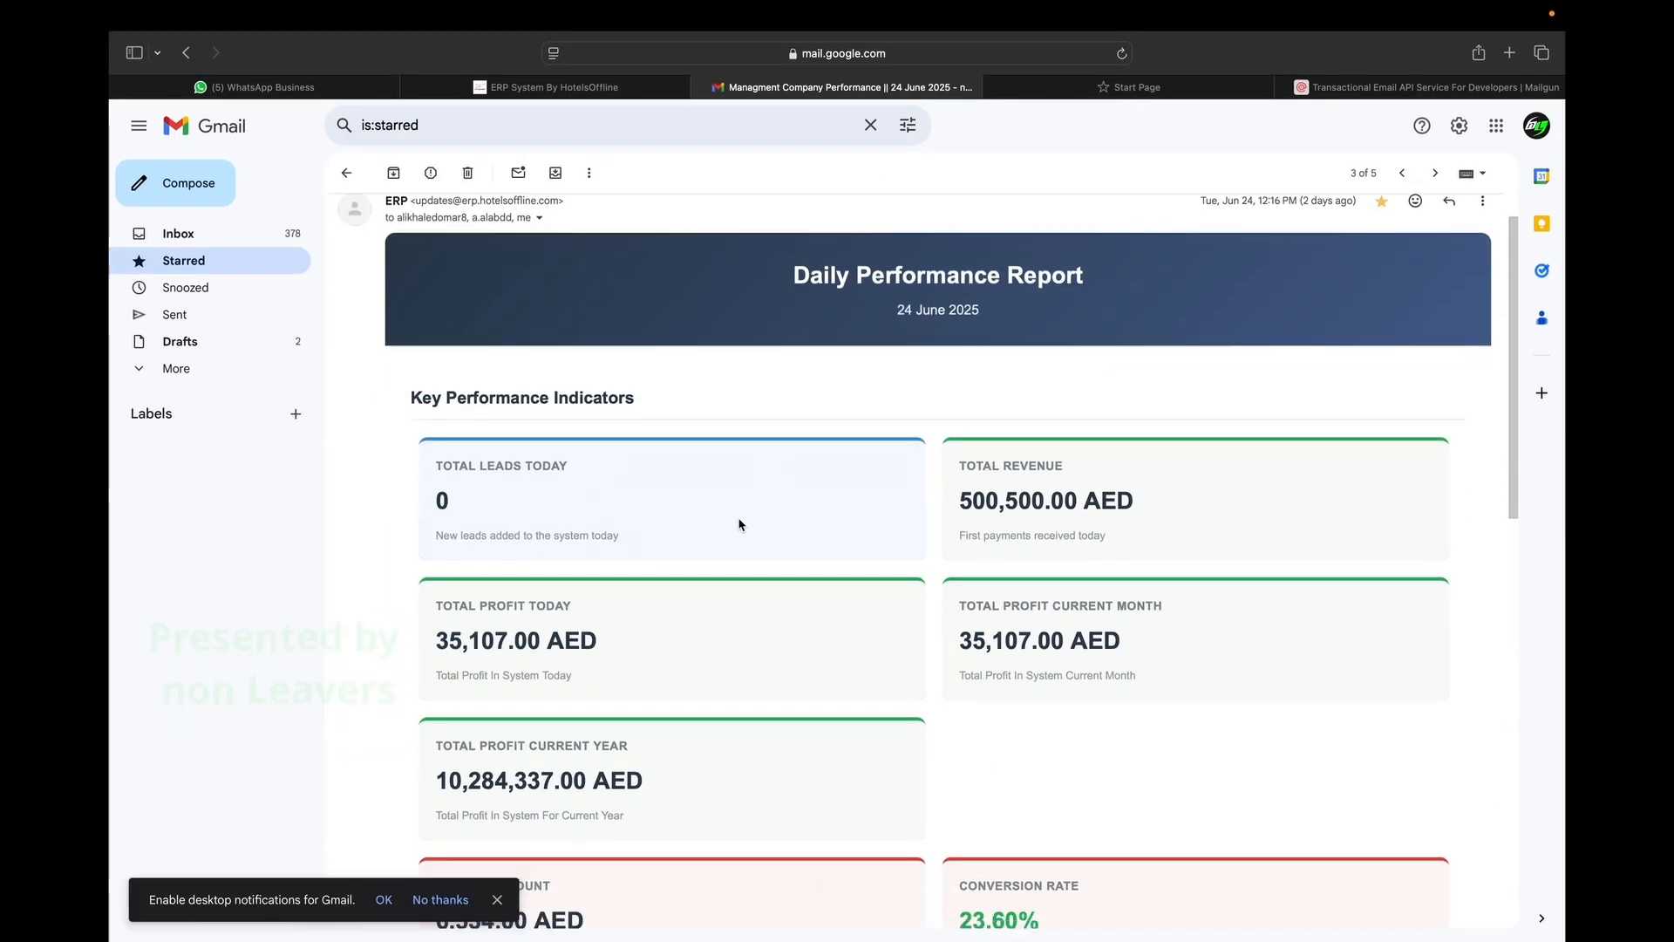
pyautogui.scroll(-6, 739, 524)
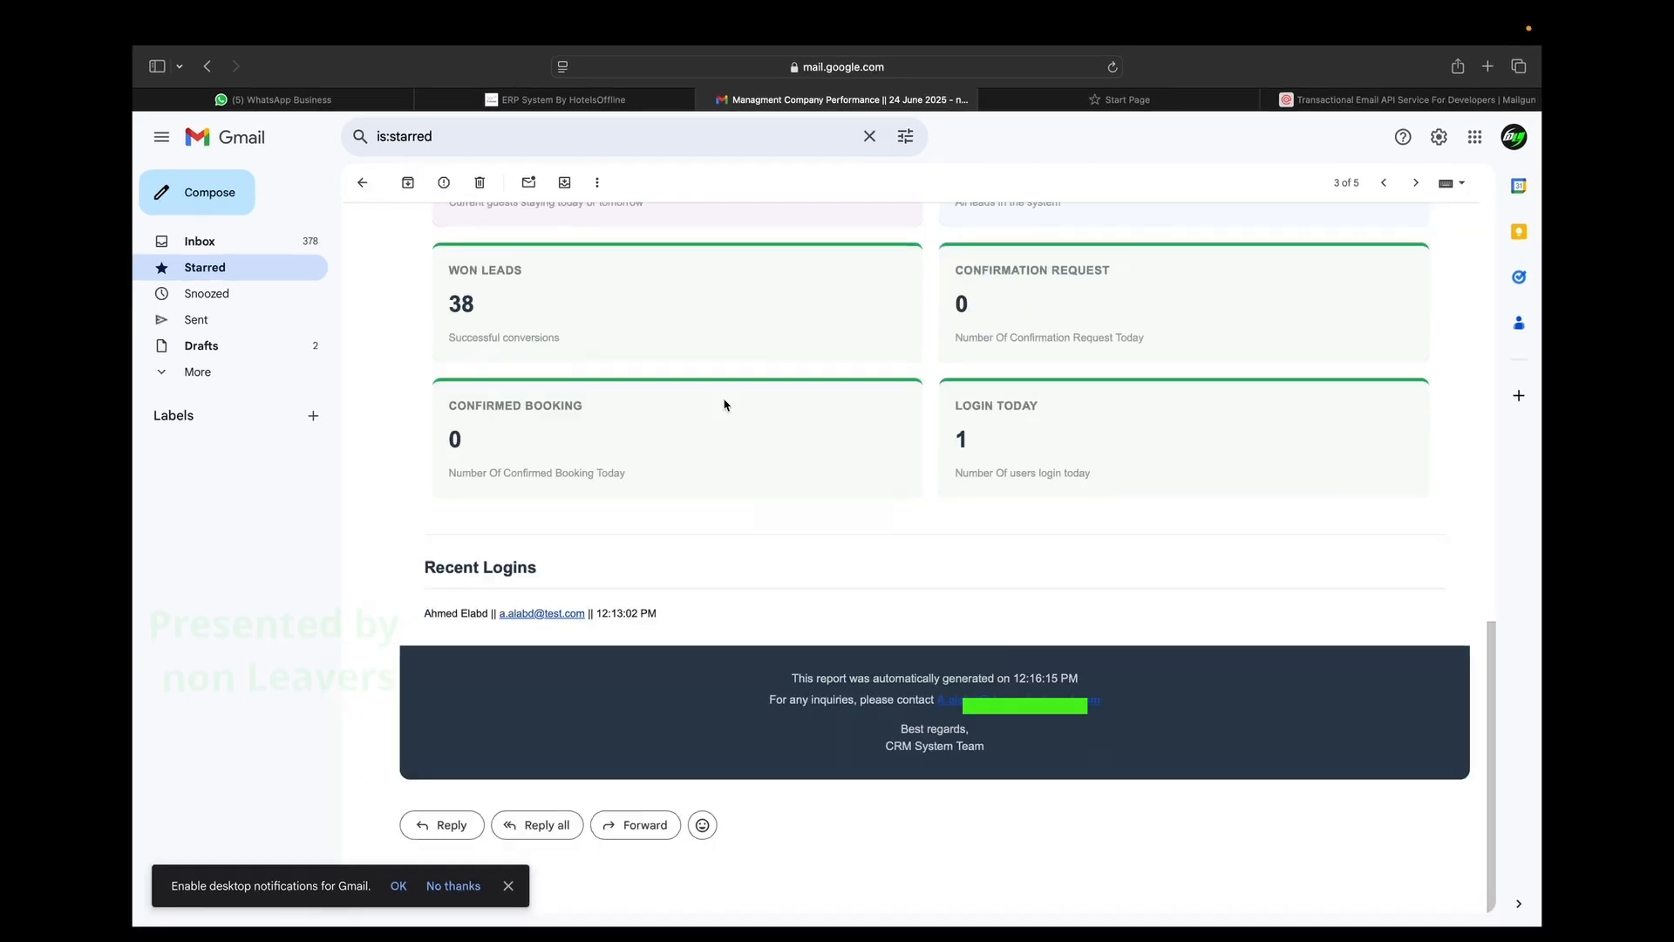
pyautogui.scroll(12, 724, 404)
pyautogui.click(518, 173)
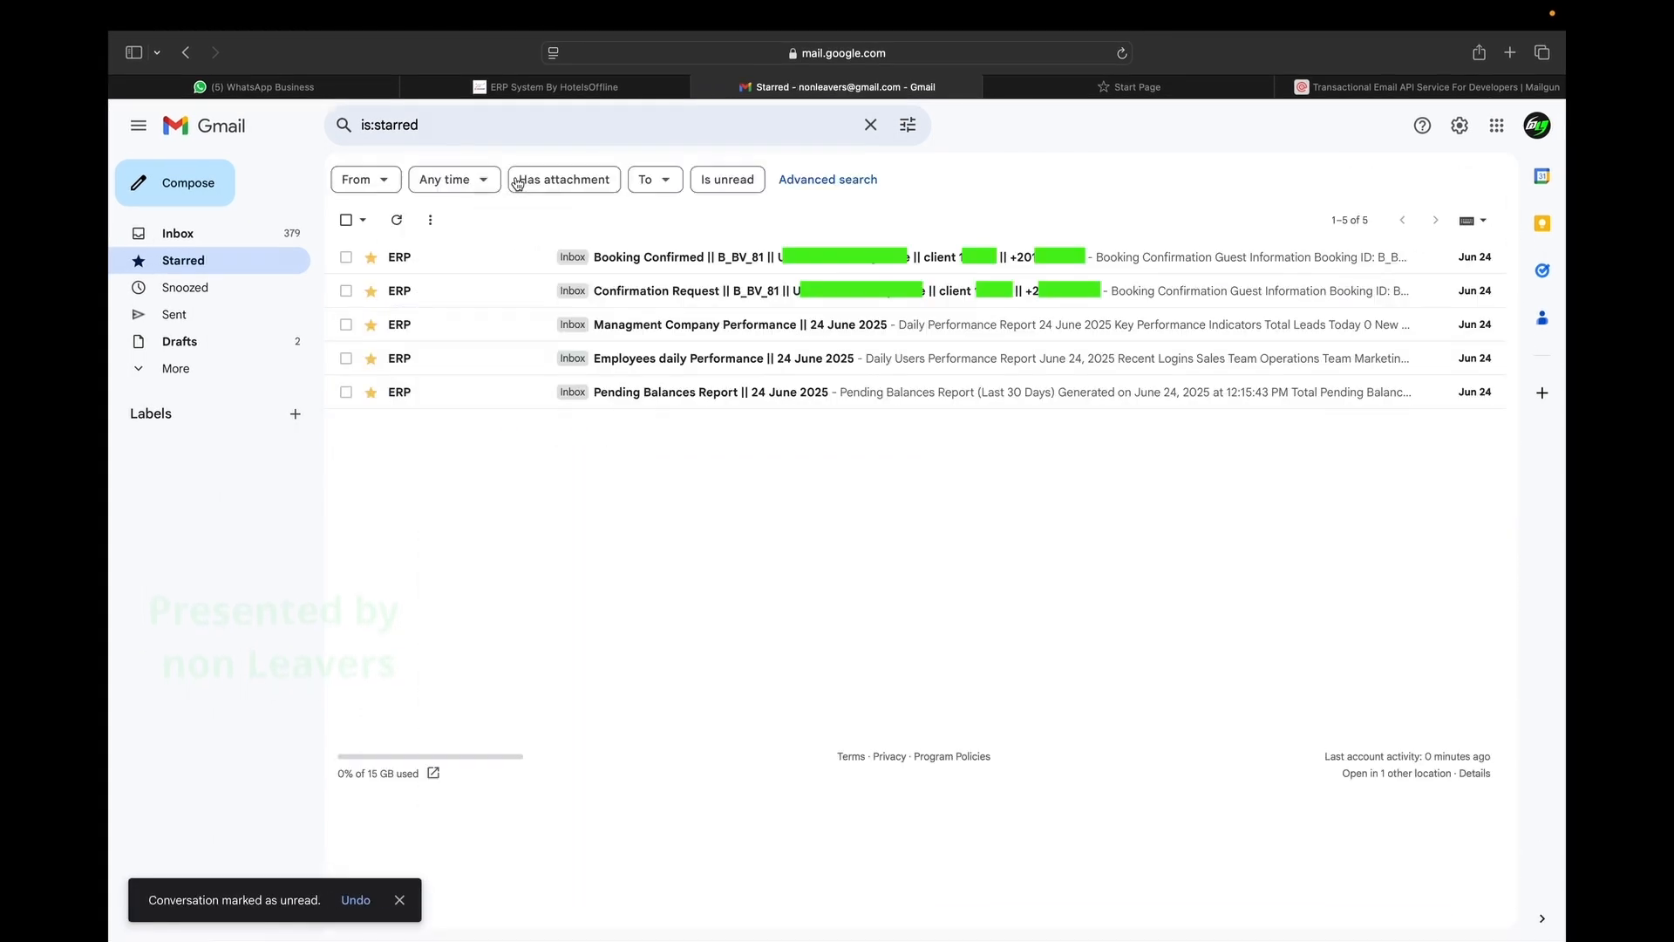
pyautogui.click(659, 295)
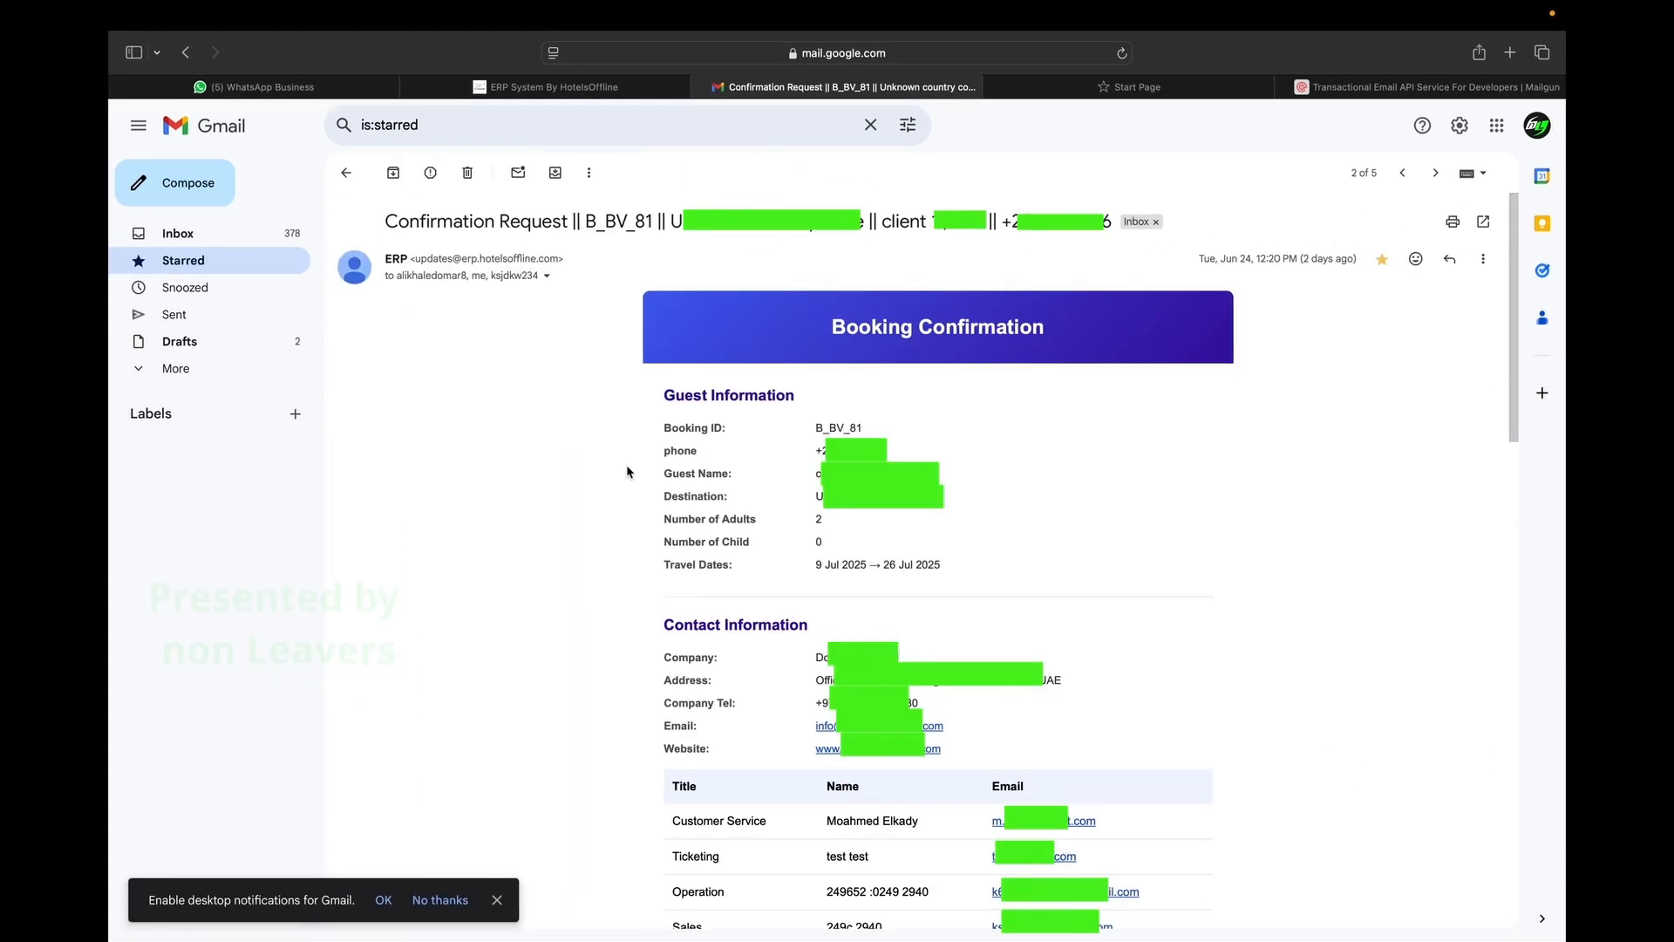
pyautogui.scroll(-3, 627, 471)
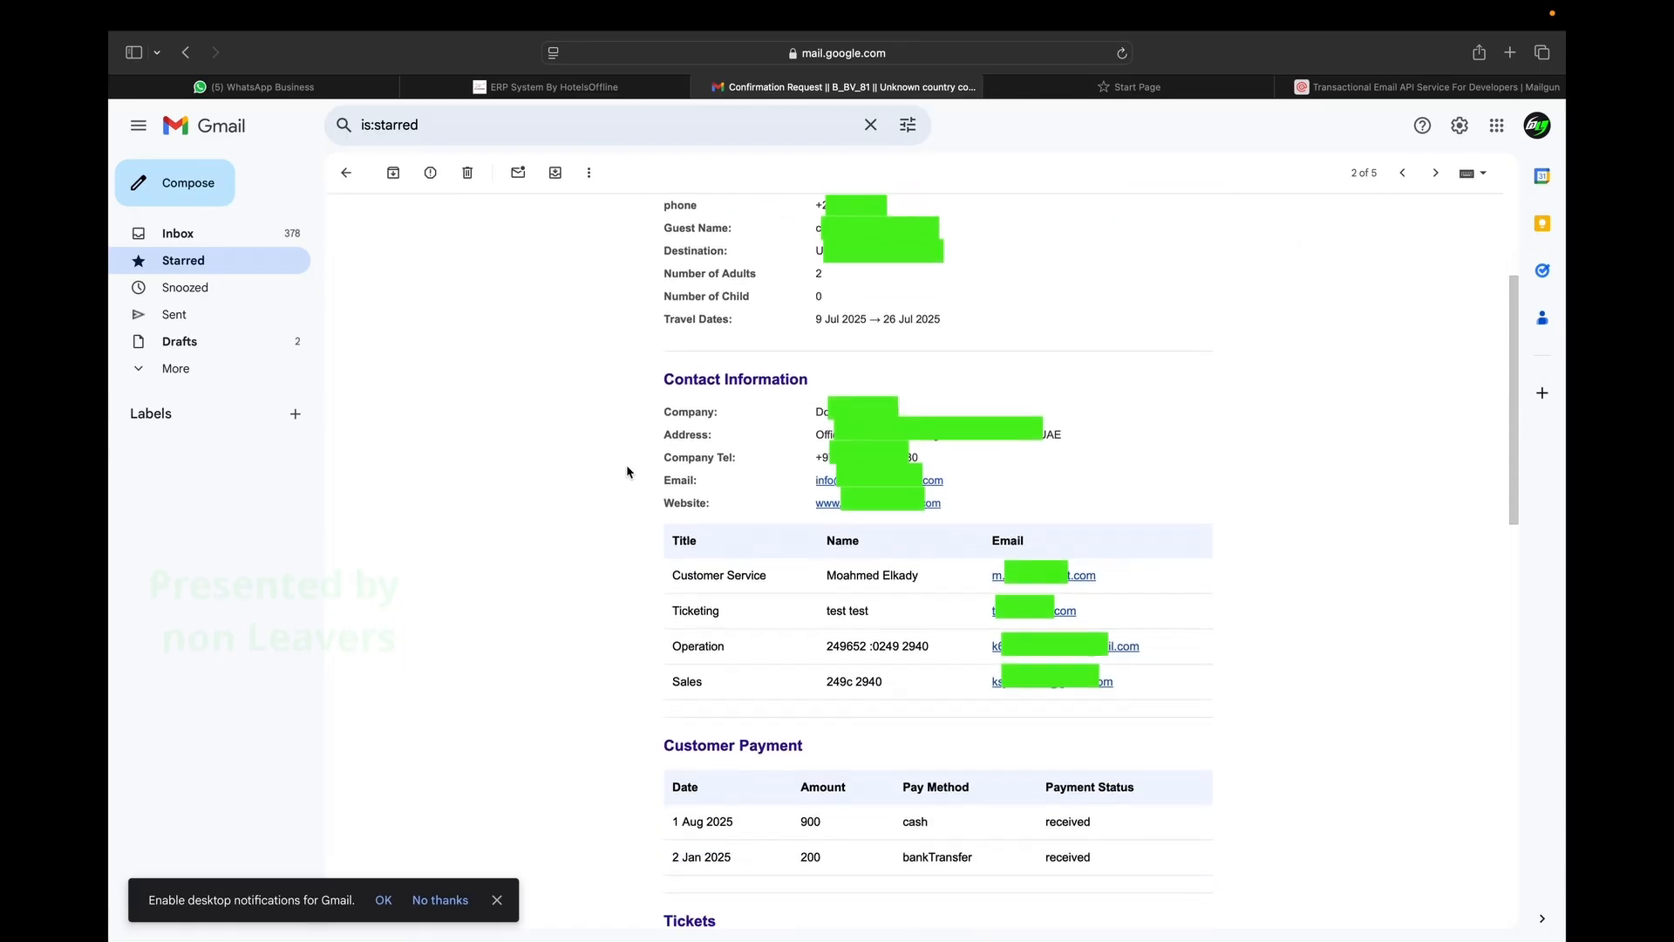
pyautogui.scroll(-10, 627, 472)
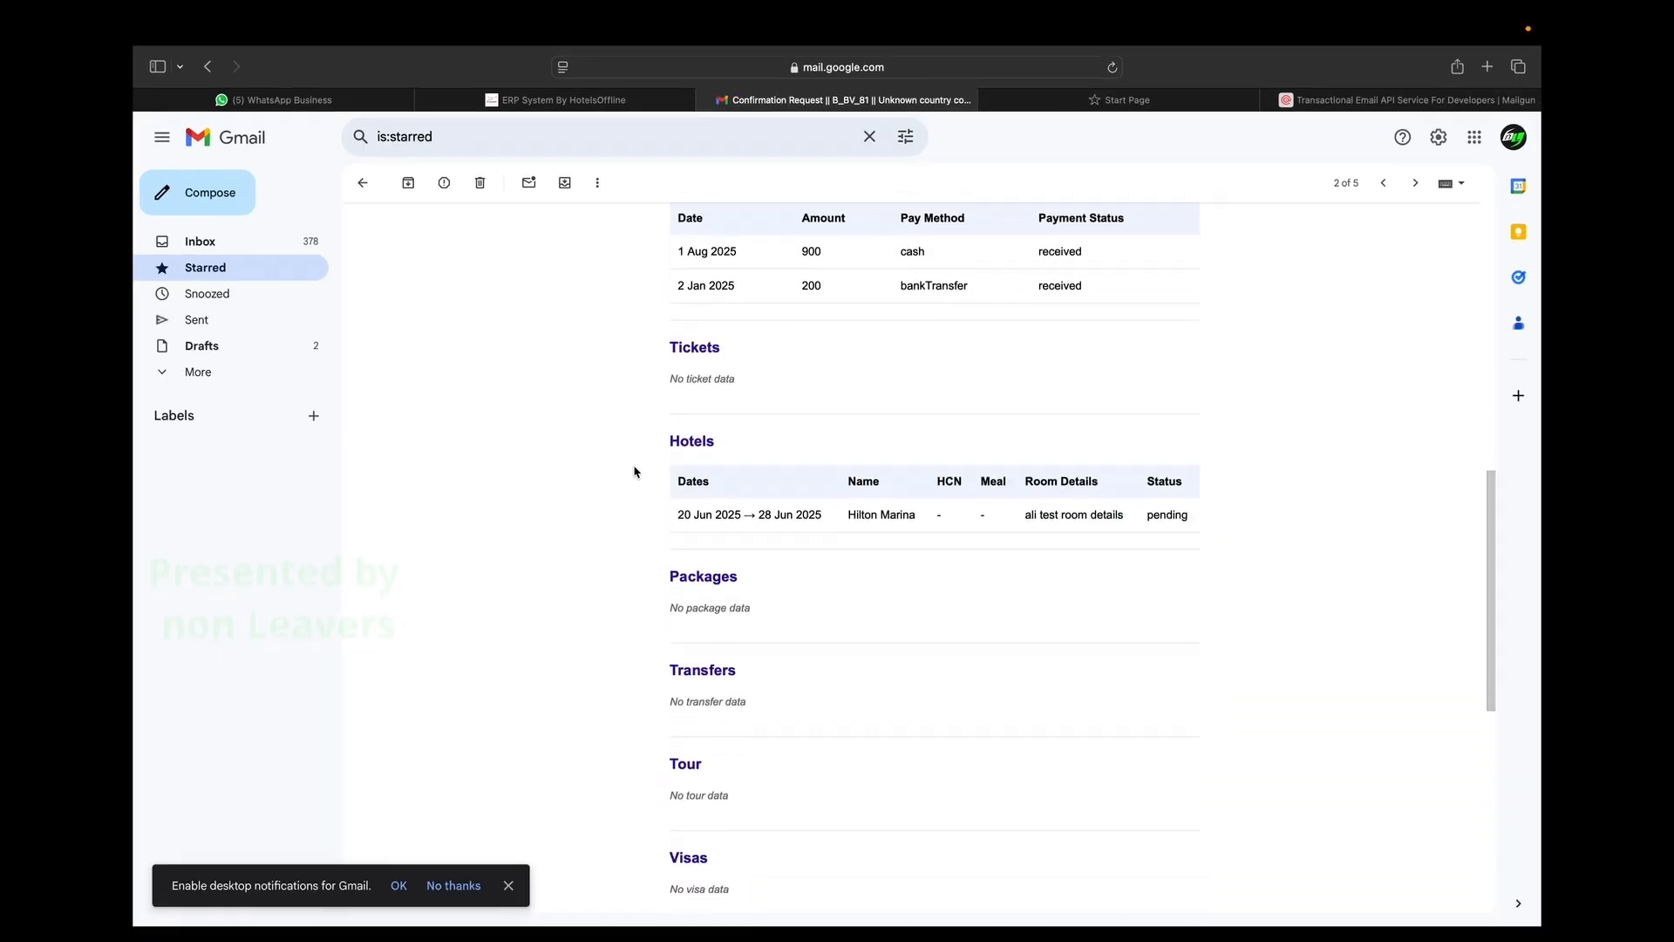
pyautogui.scroll(-5, 634, 472)
pyautogui.scroll(15, 634, 472)
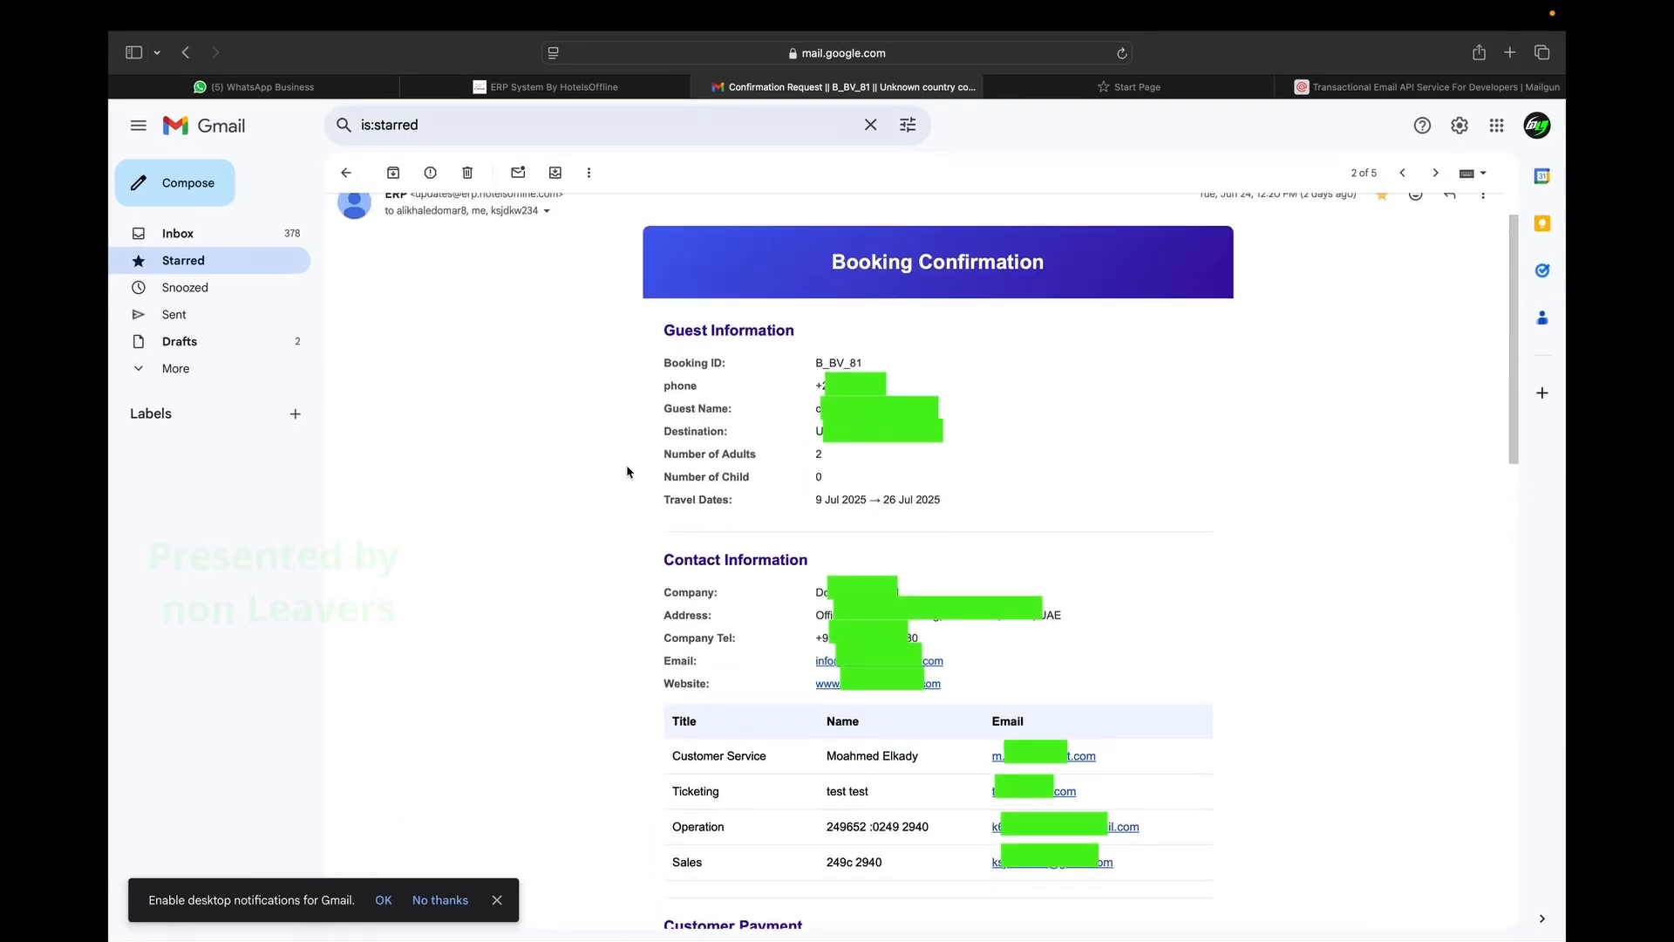
pyautogui.scroll(2, 627, 472)
pyautogui.click(519, 171)
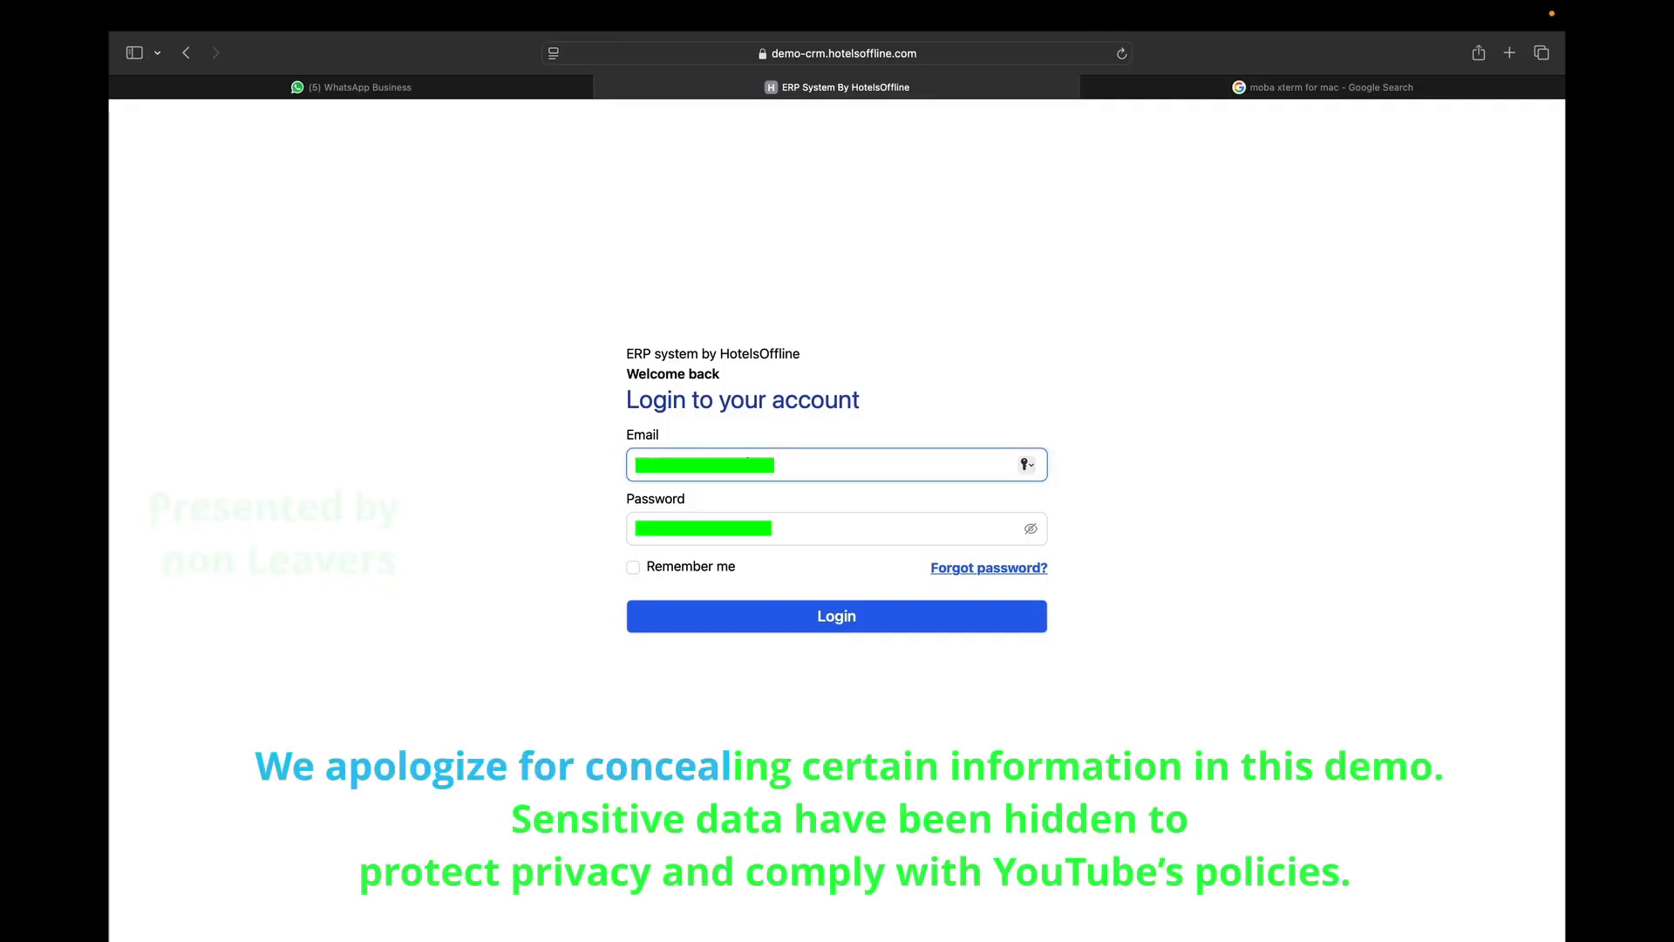
# Sign in with the account password and dismiss the browser's save-password offer.
pyautogui.click(689, 535)
pyautogui.write('•••••')
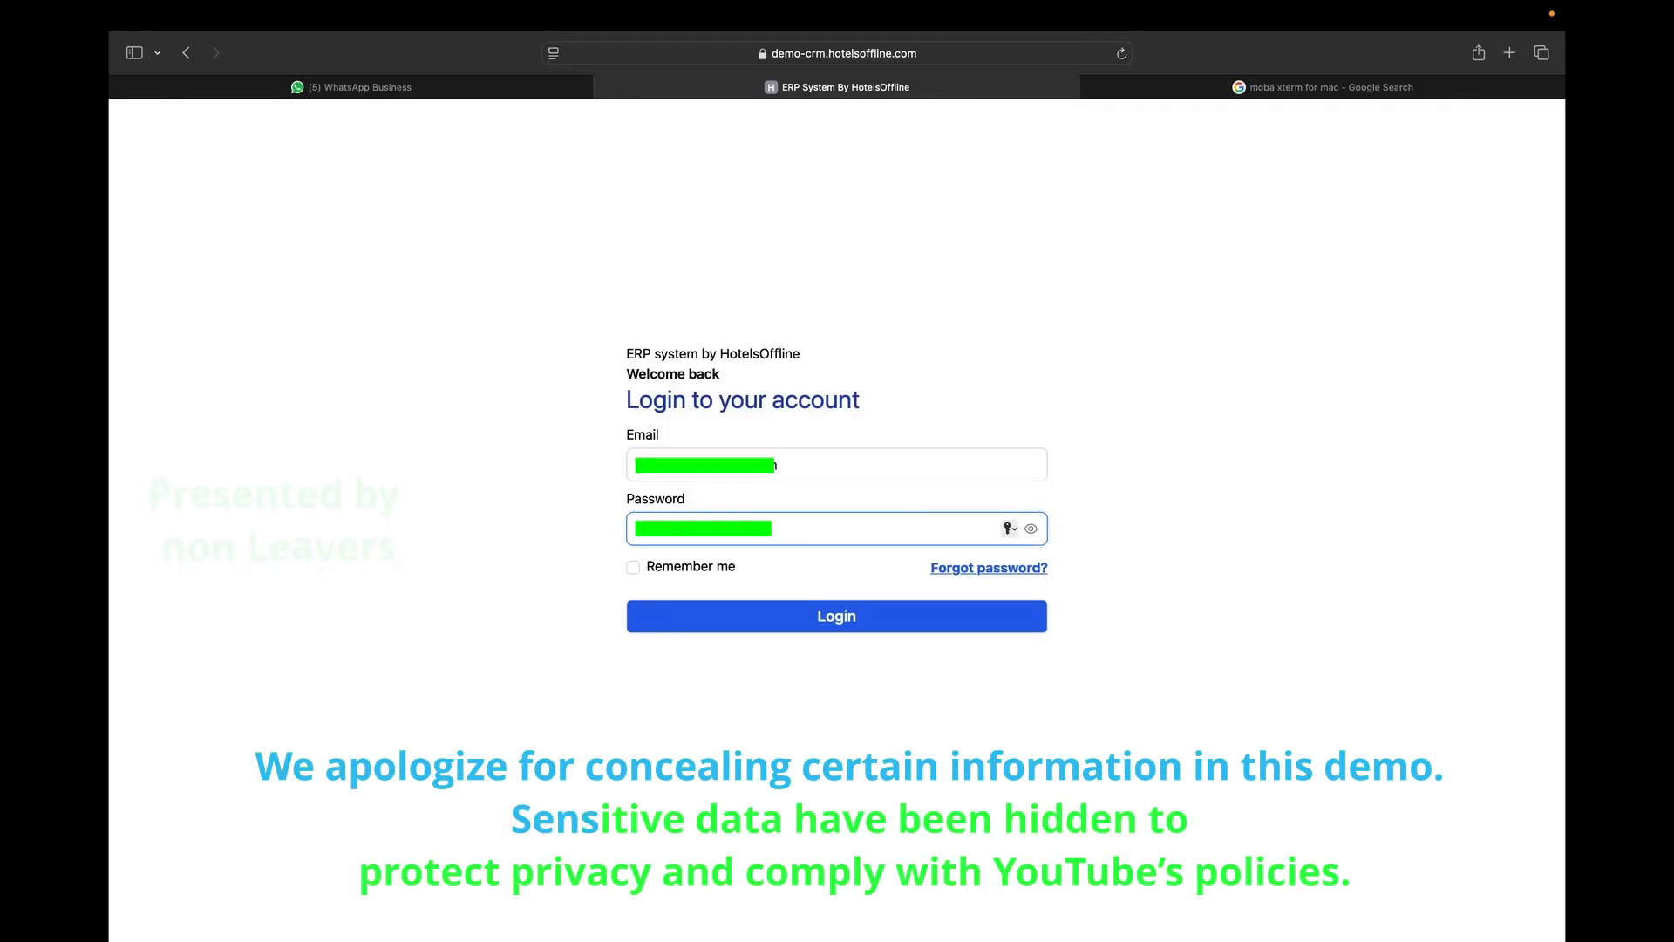
pyautogui.click(787, 621)
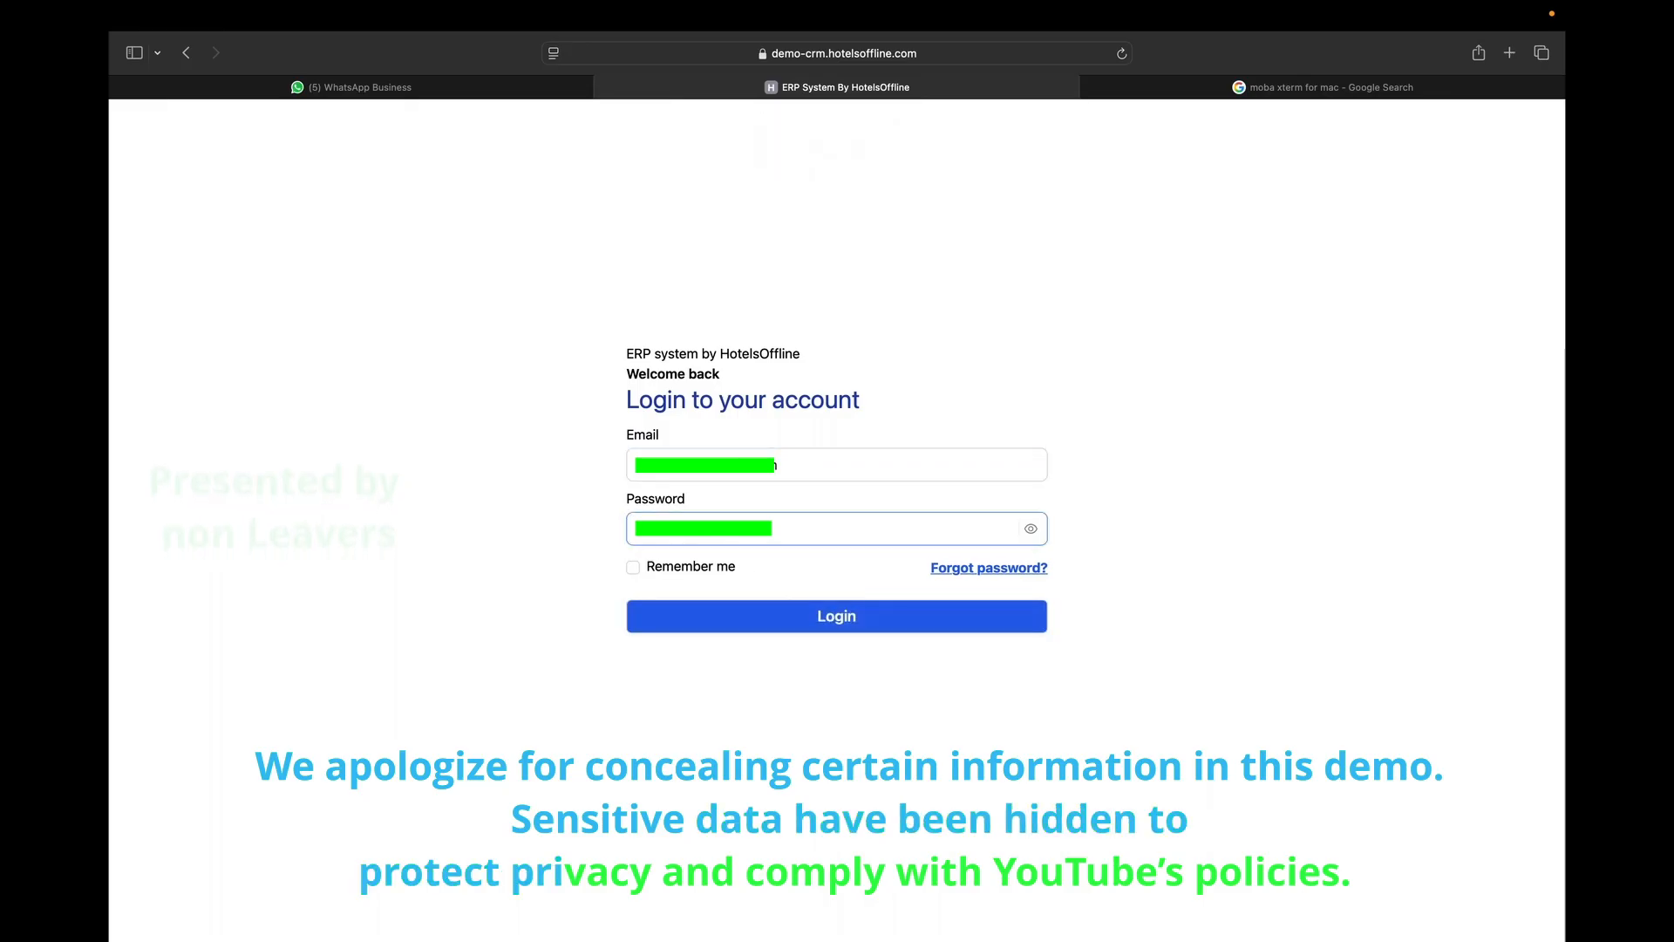
pyautogui.press('Return')
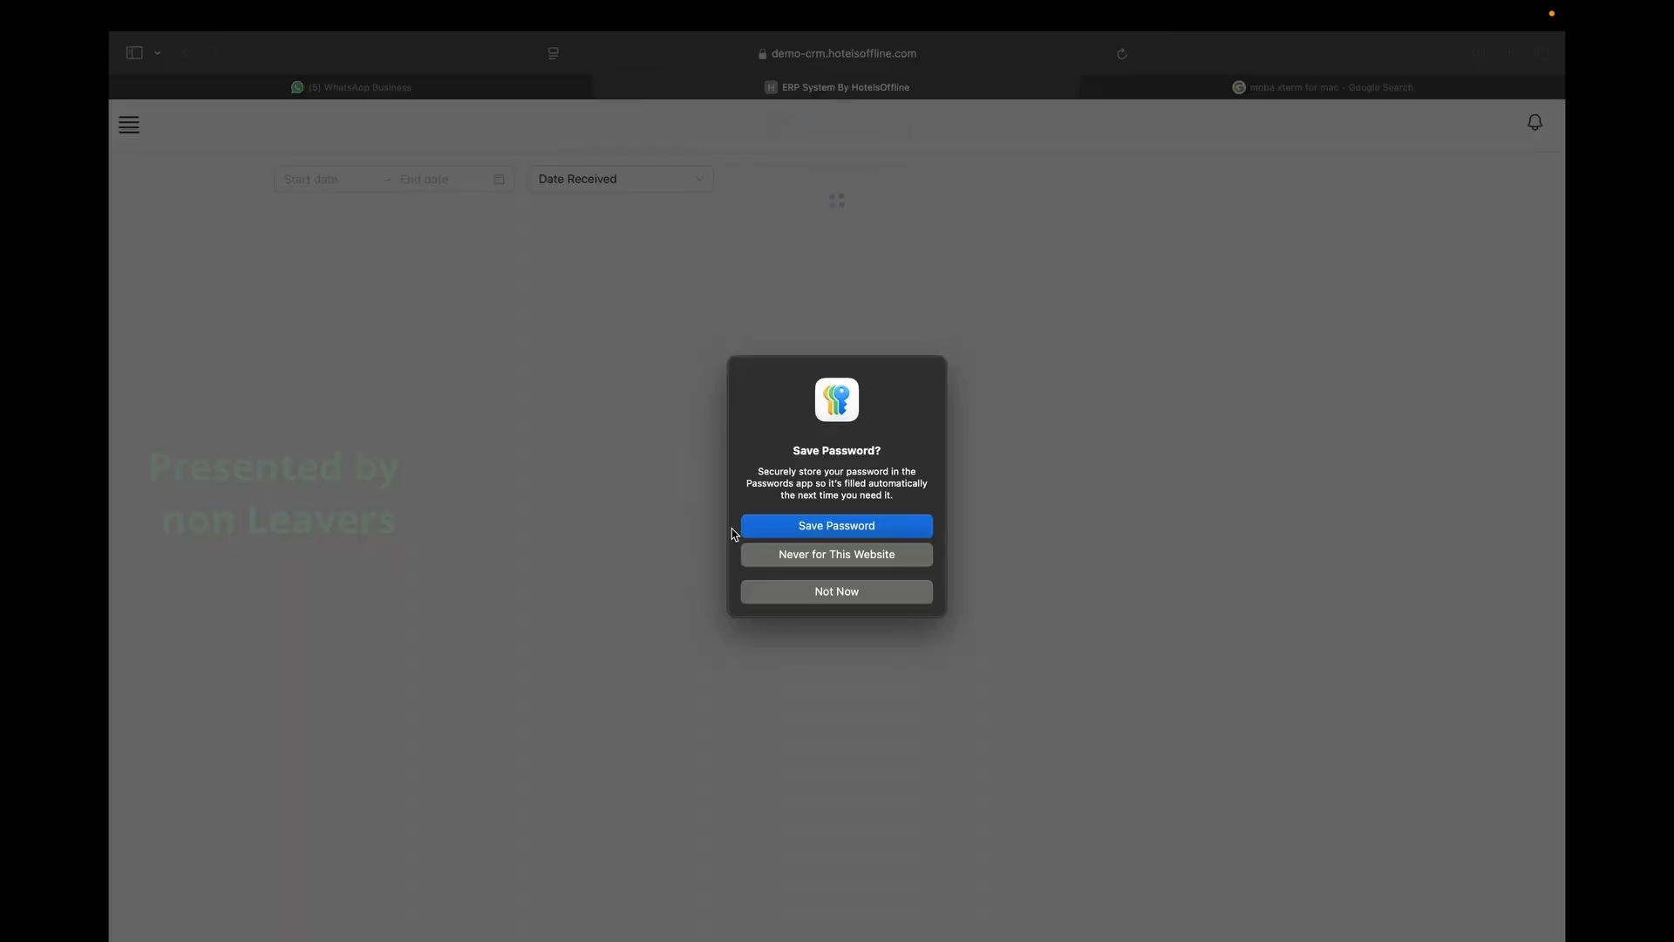
pyautogui.click(777, 590)
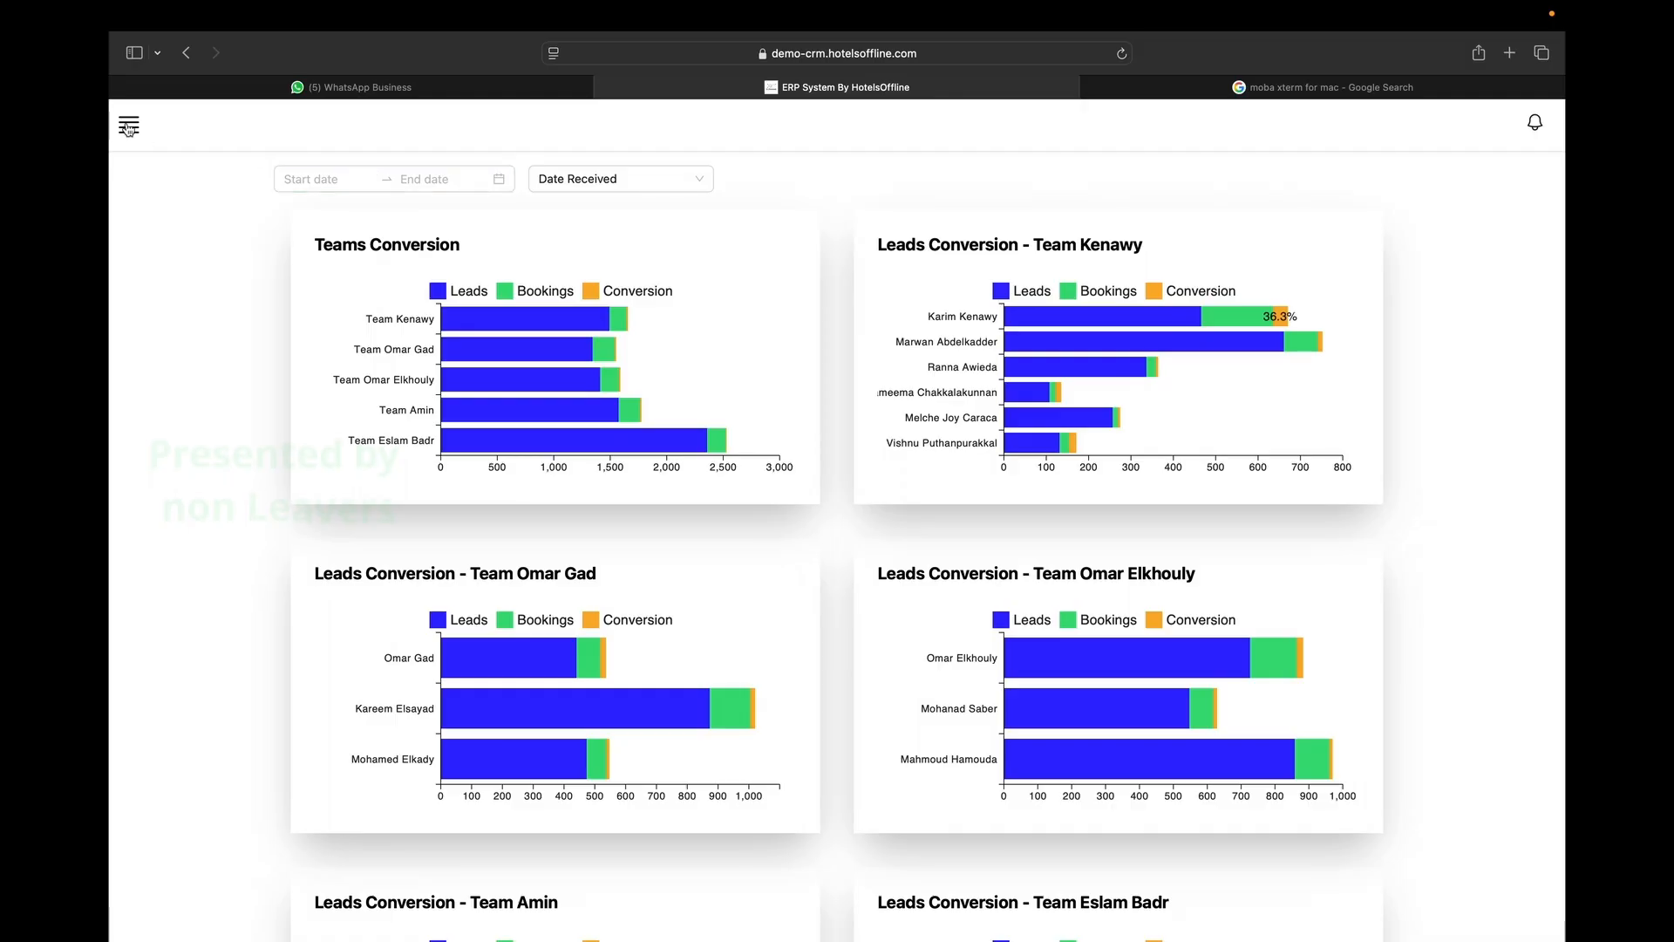
# Log out and request a password-reset code sent to the phone number.
pyautogui.click(129, 129)
pyautogui.click(237, 921)
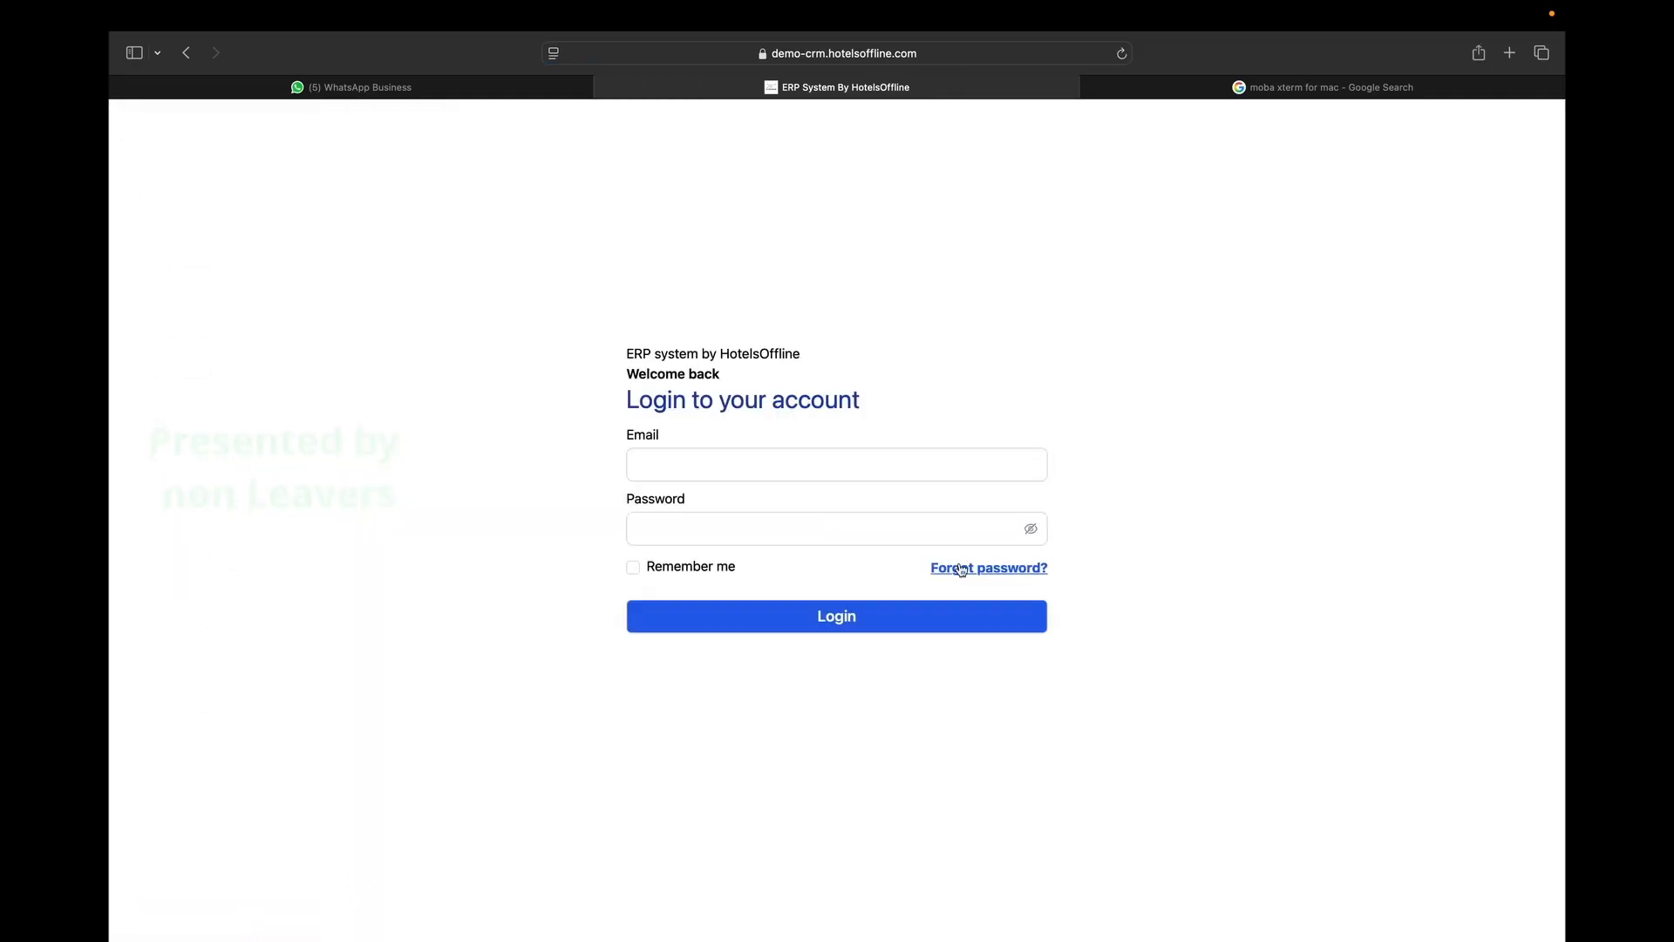
pyautogui.click(962, 570)
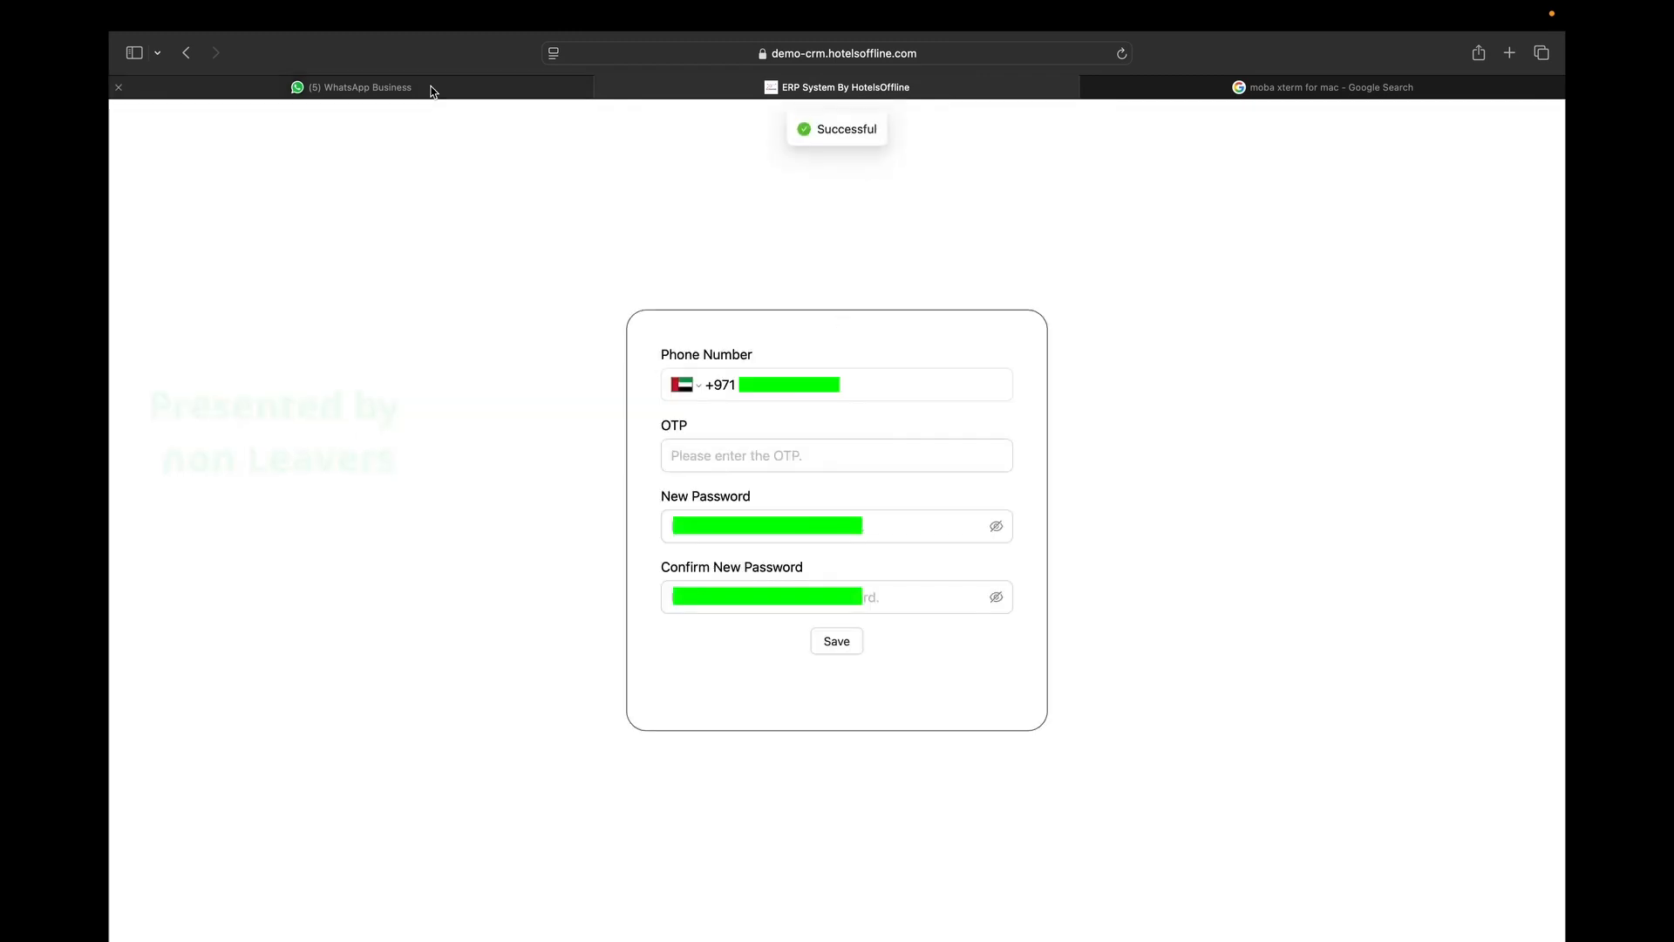
pyautogui.click(432, 90)
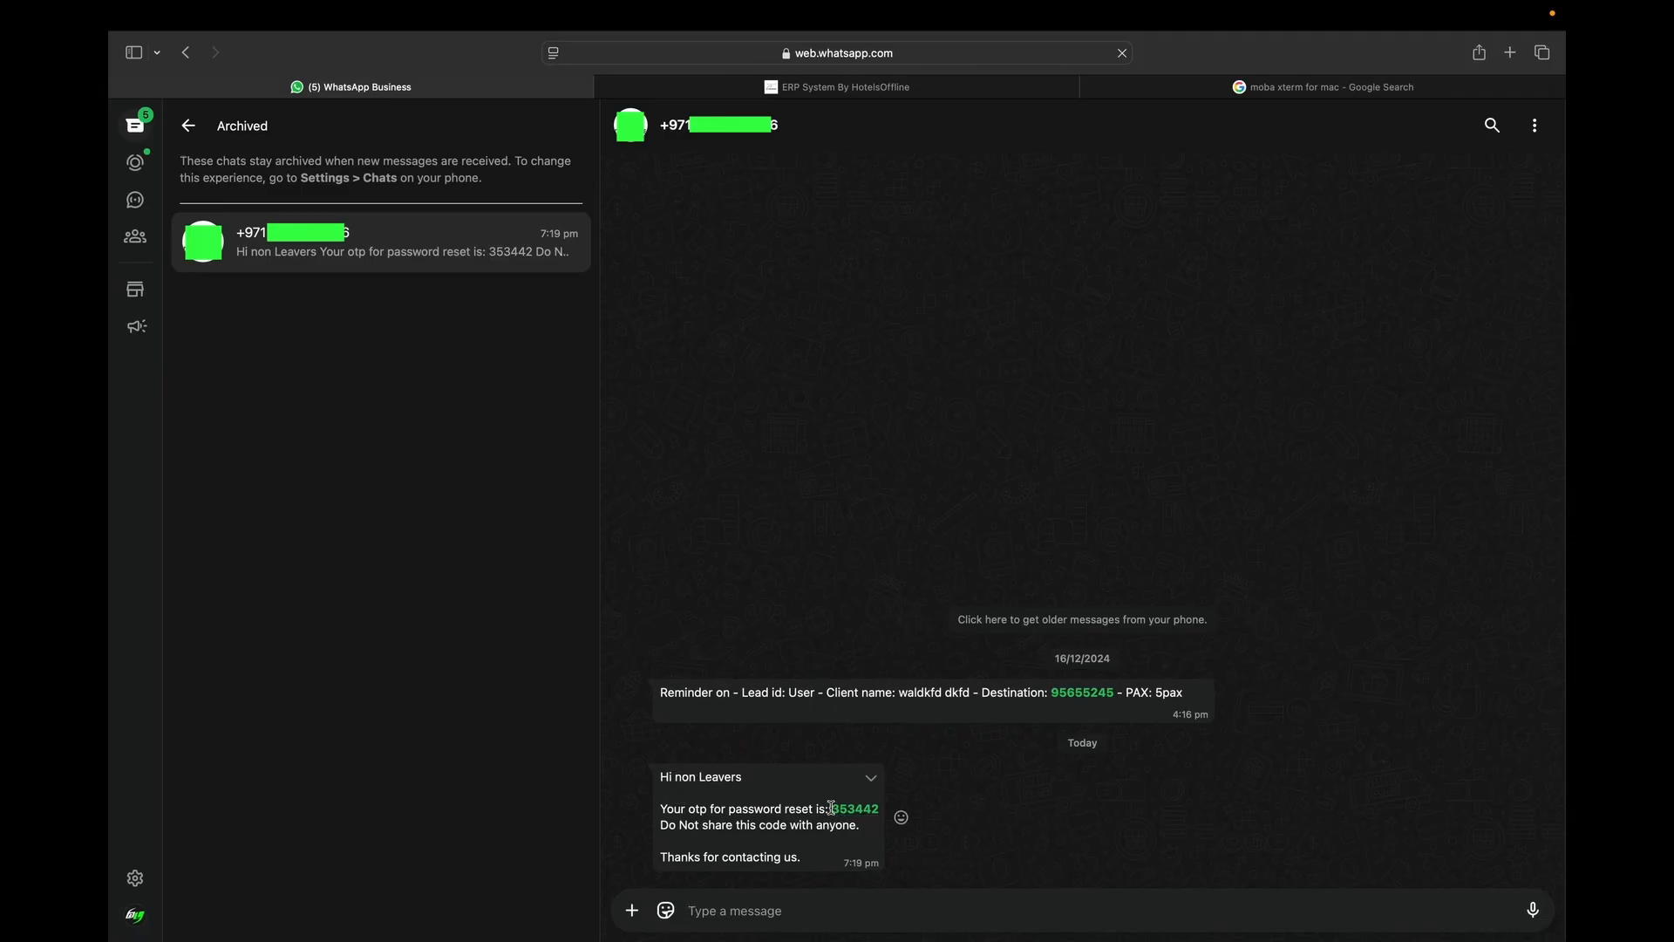
# Copy the WhatsApp one-time code and enter it with a new password on the reset form.
pyautogui.moveTo(786, 692); pyautogui.dragTo(1015, 664)
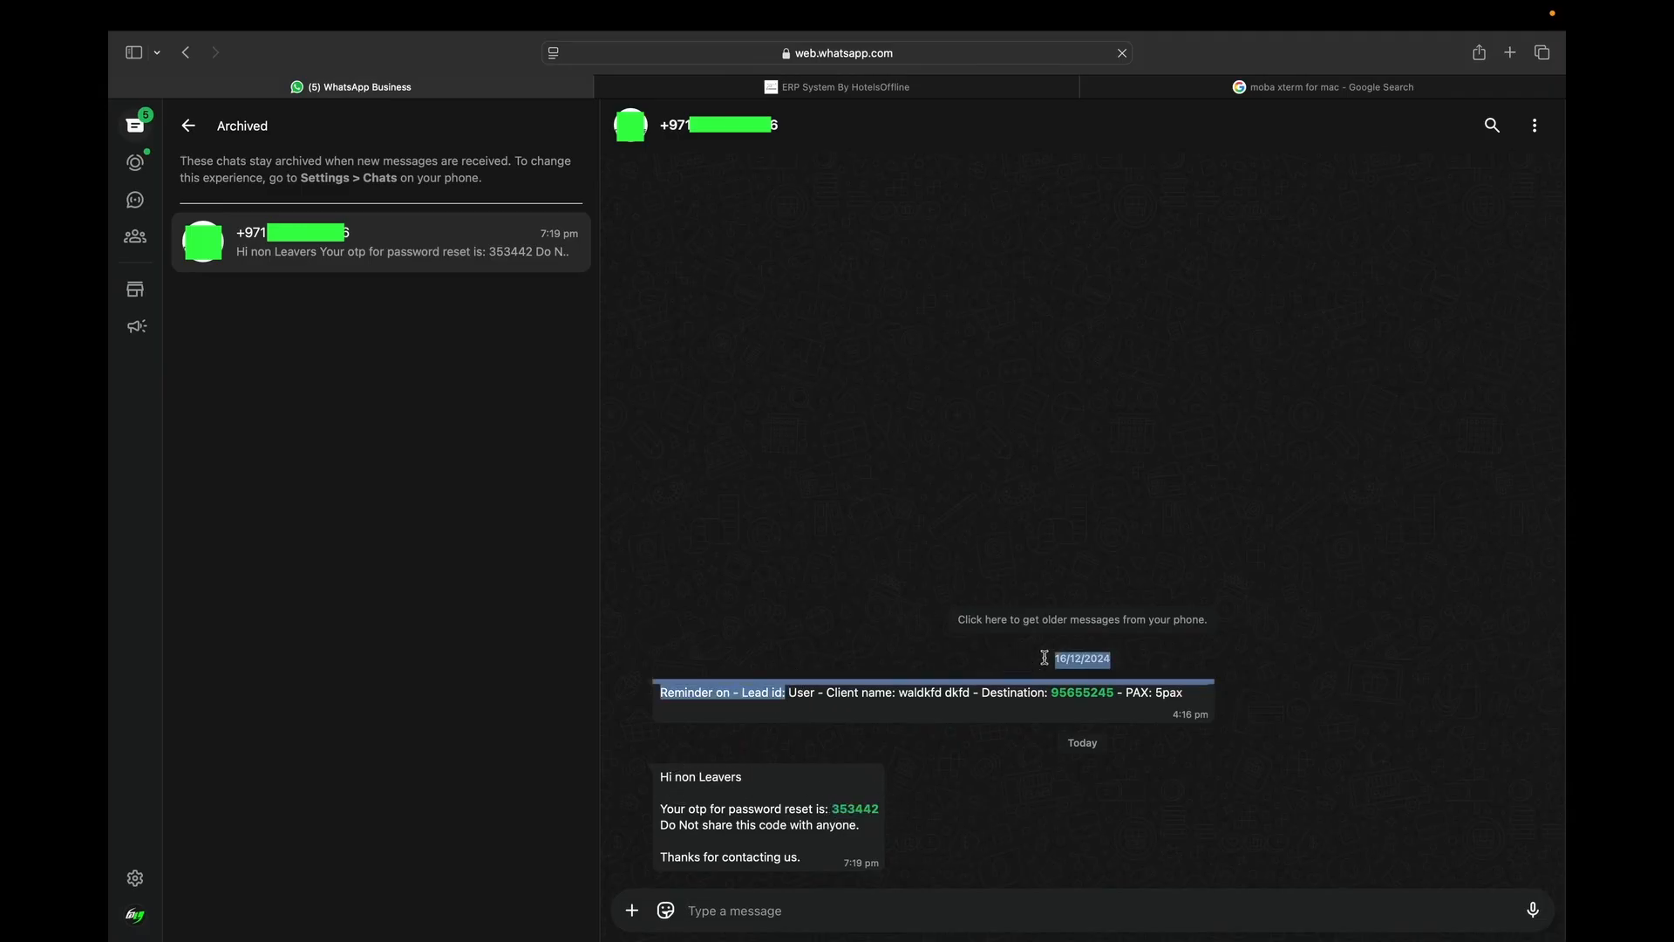
pyautogui.click(1122, 667)
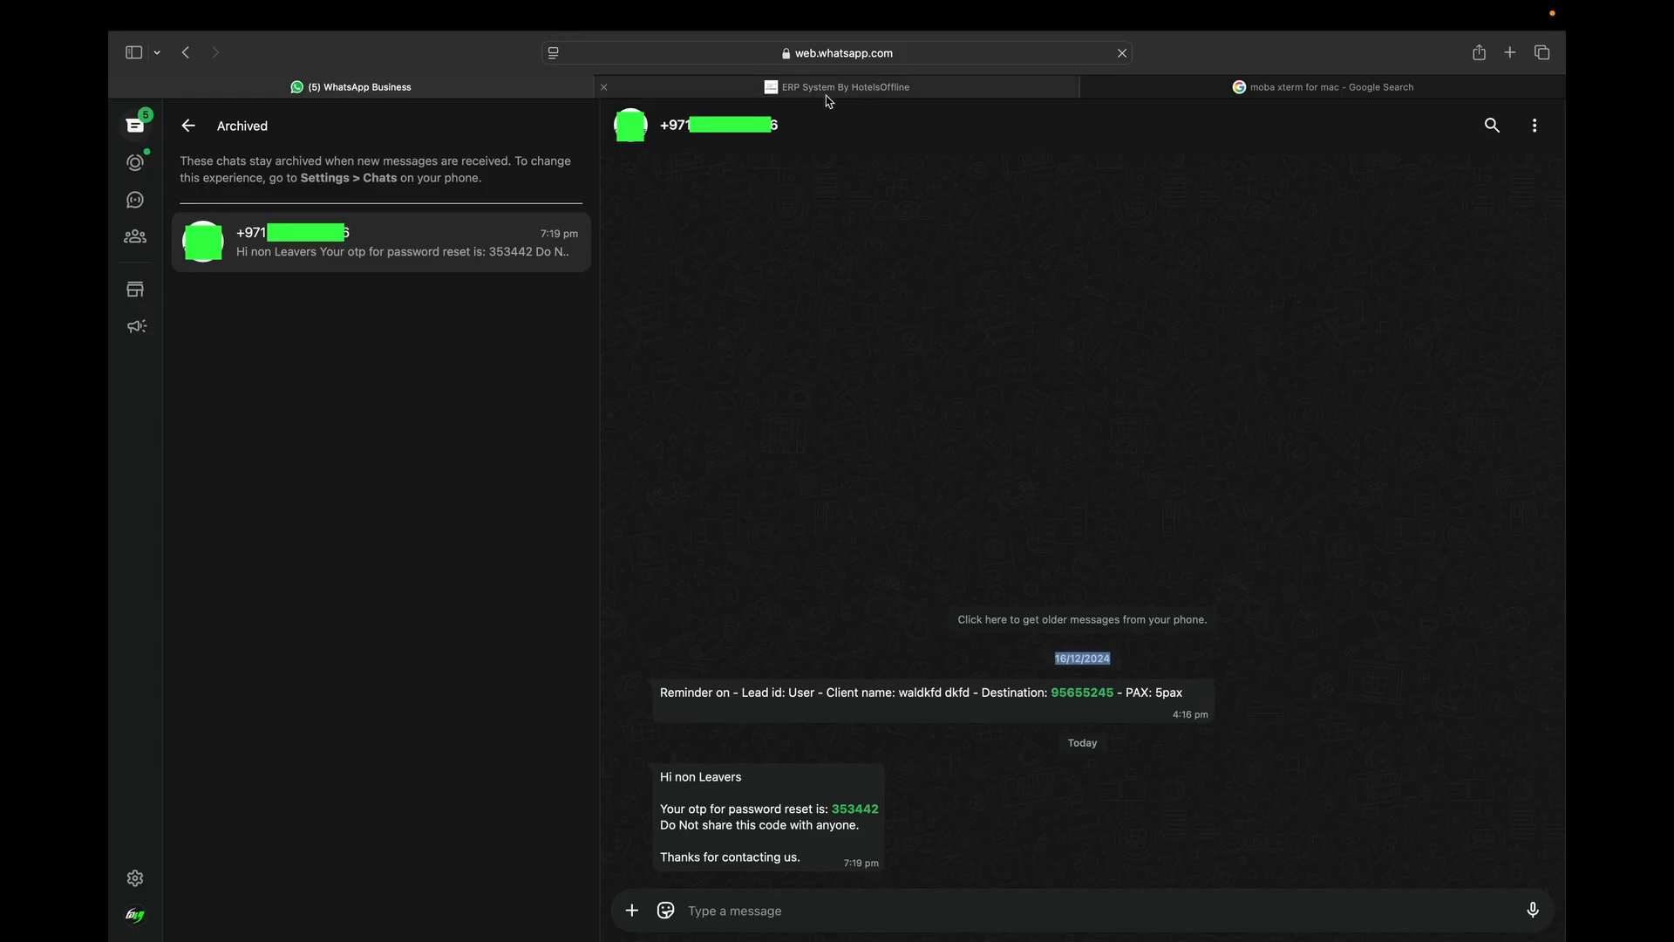
pyautogui.click(837, 87)
pyautogui.click(748, 458)
pyautogui.click(725, 534)
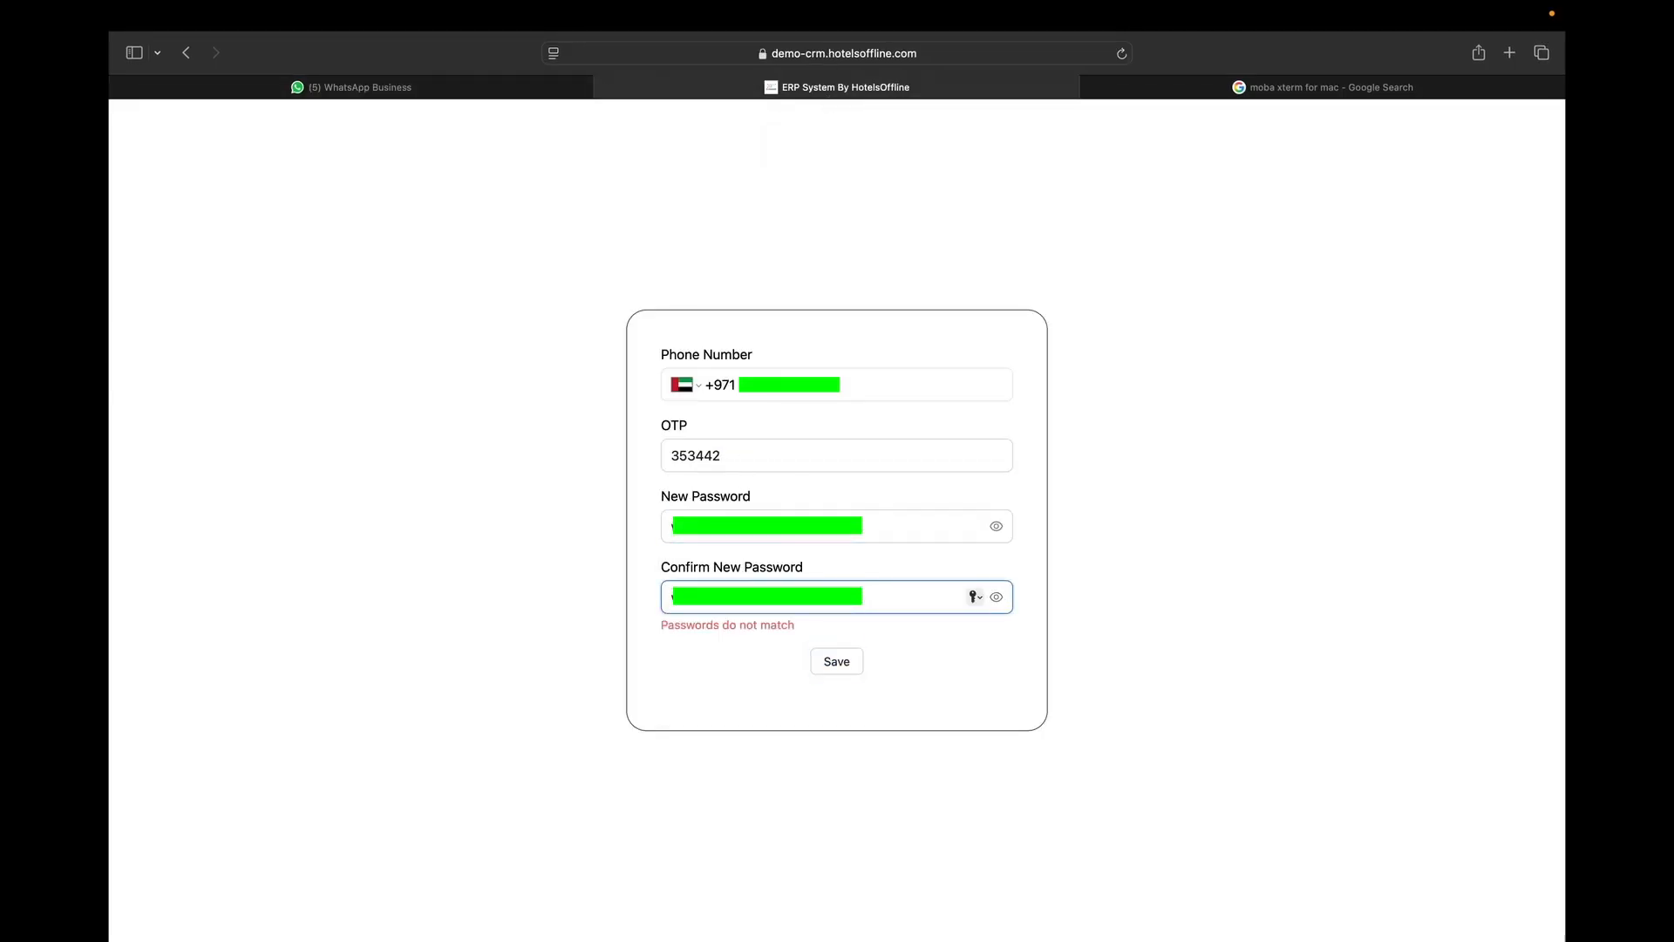
# Save the new password, then log back in, dismissing the browser's save-password prompts.
pyautogui.click(827, 645)
pyautogui.click(837, 523)
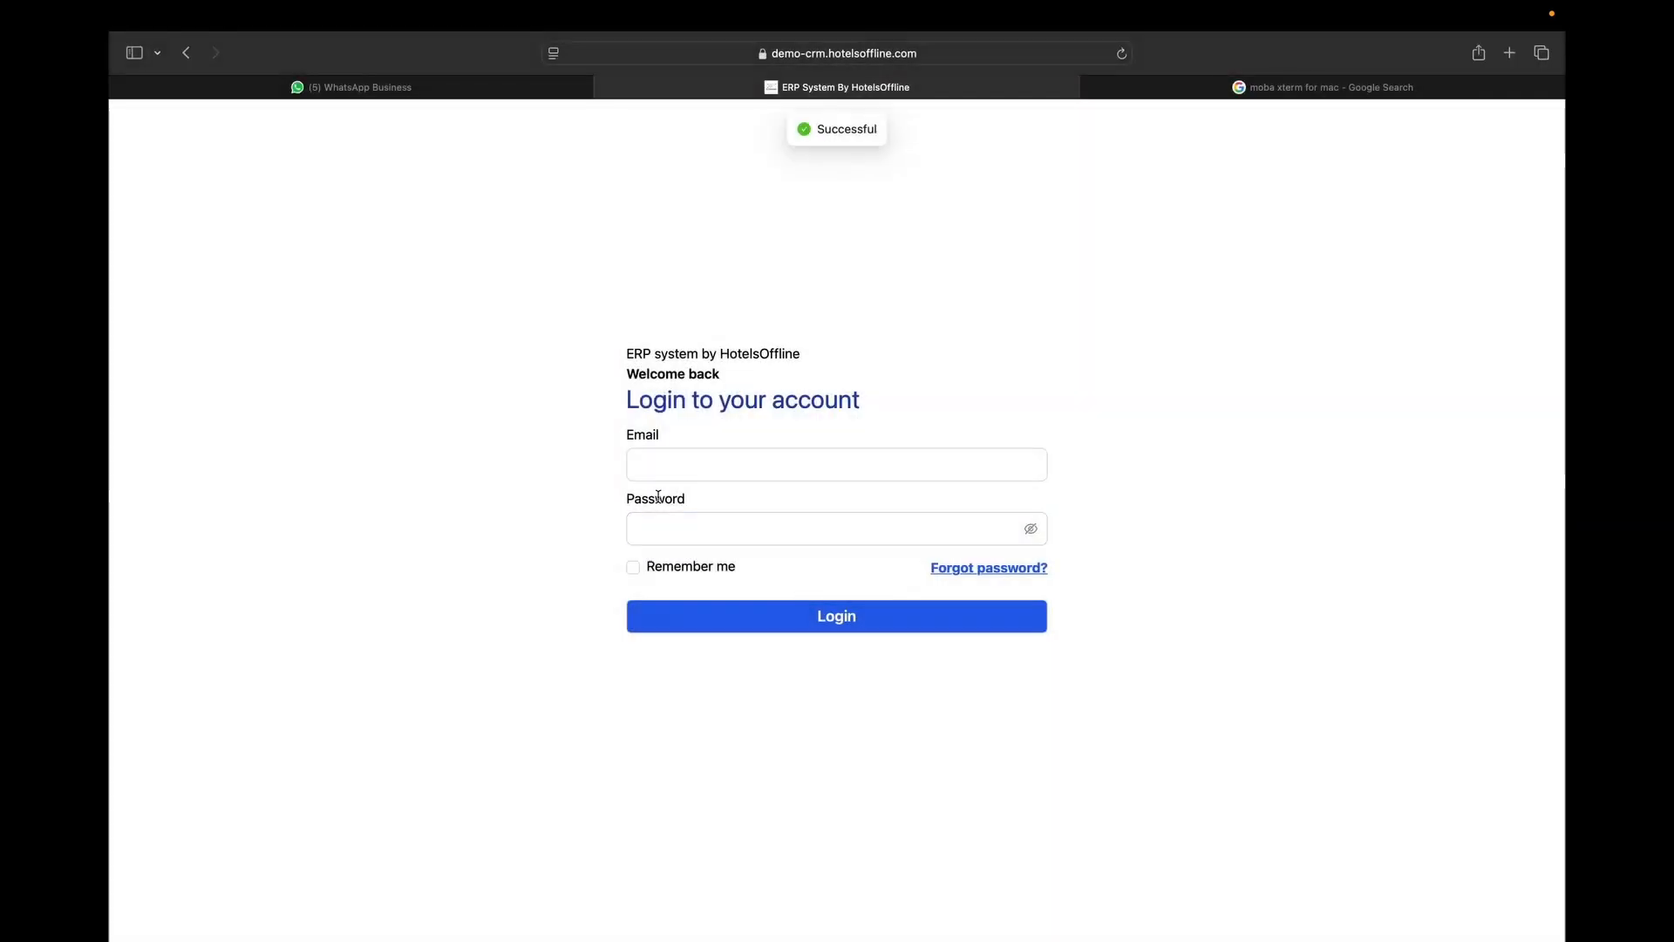
pyautogui.click(1032, 529)
pyautogui.click(1031, 530)
pyautogui.click(867, 471)
pyautogui.press('Return')
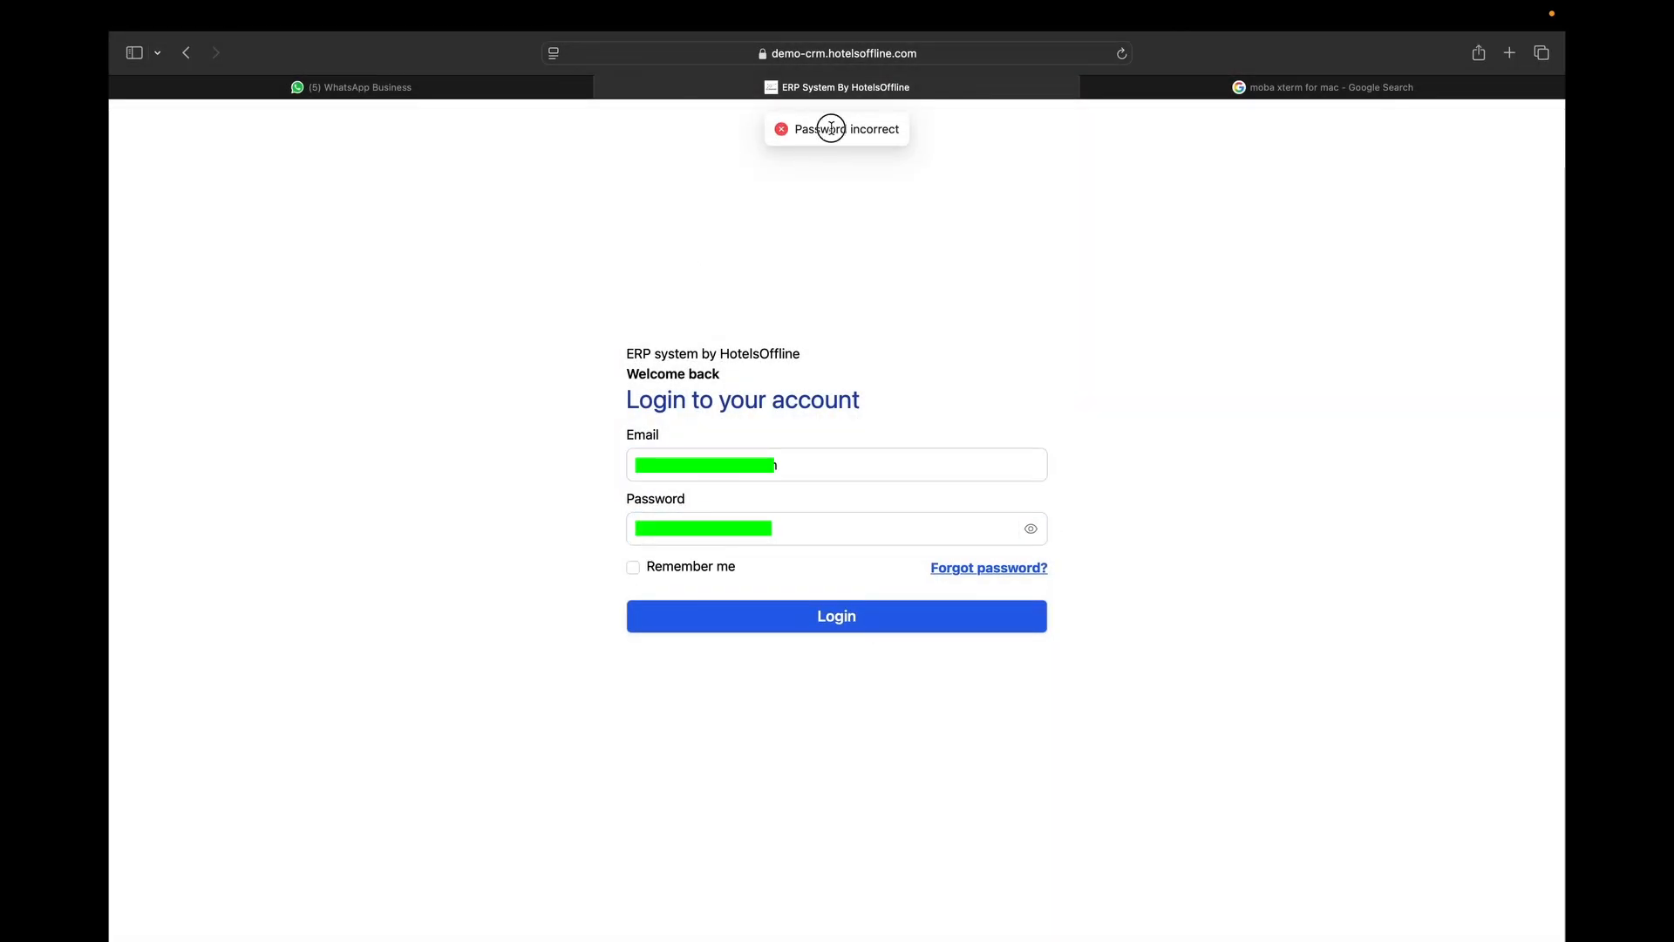
pyautogui.click(687, 529)
pyautogui.click(760, 613)
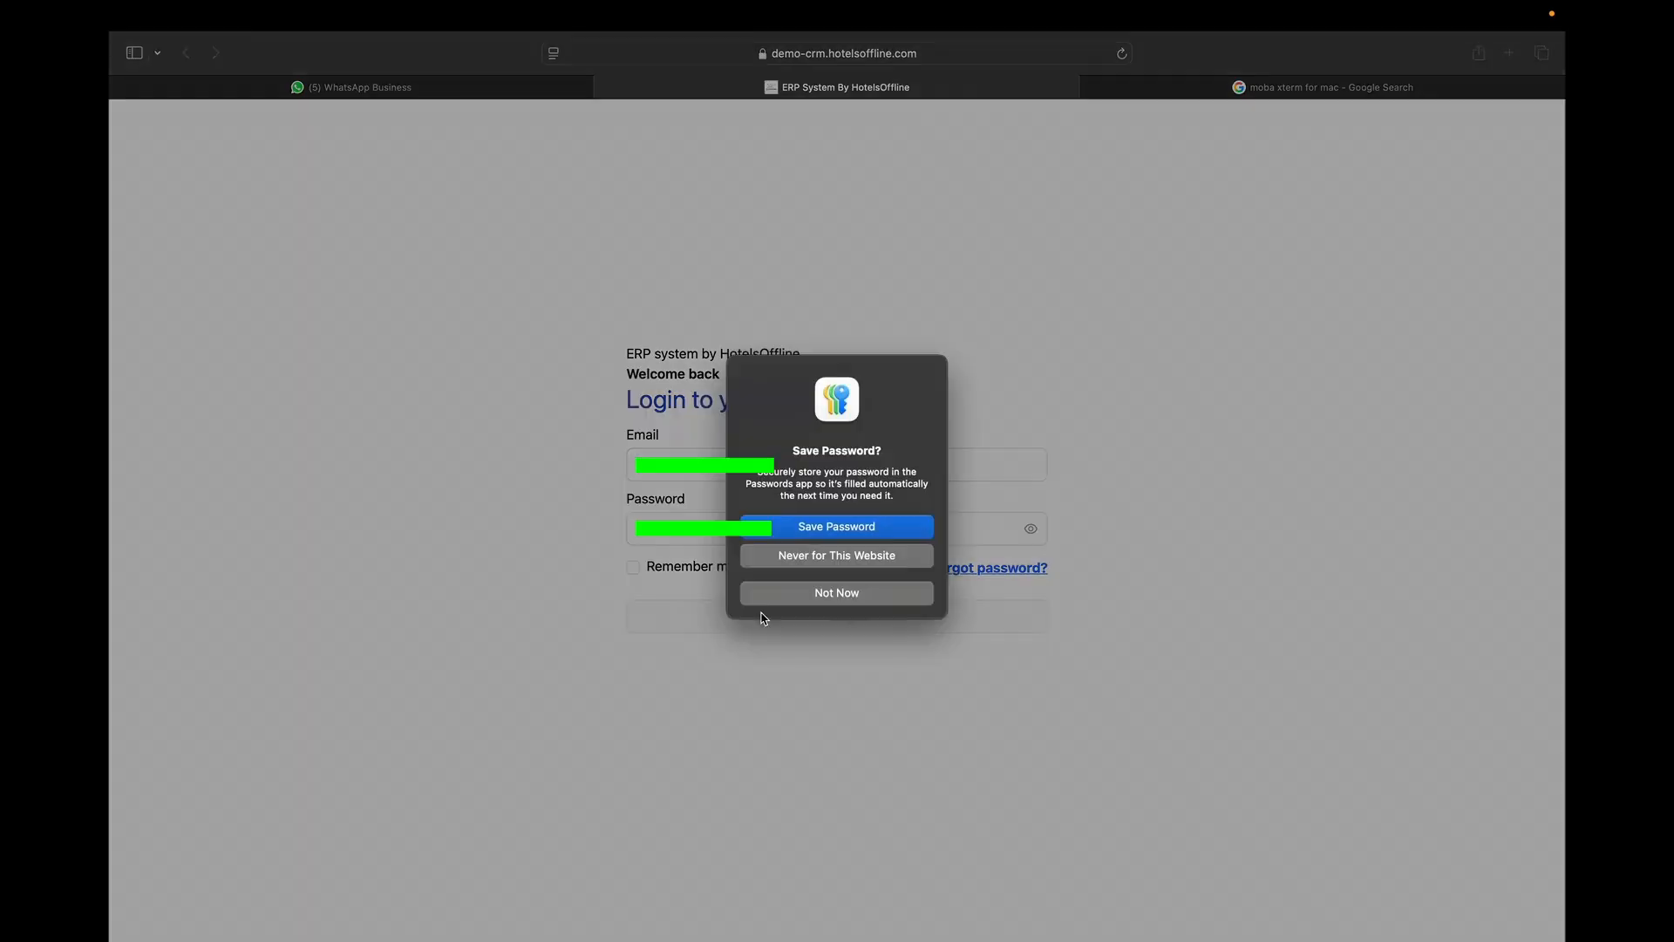
pyautogui.click(815, 587)
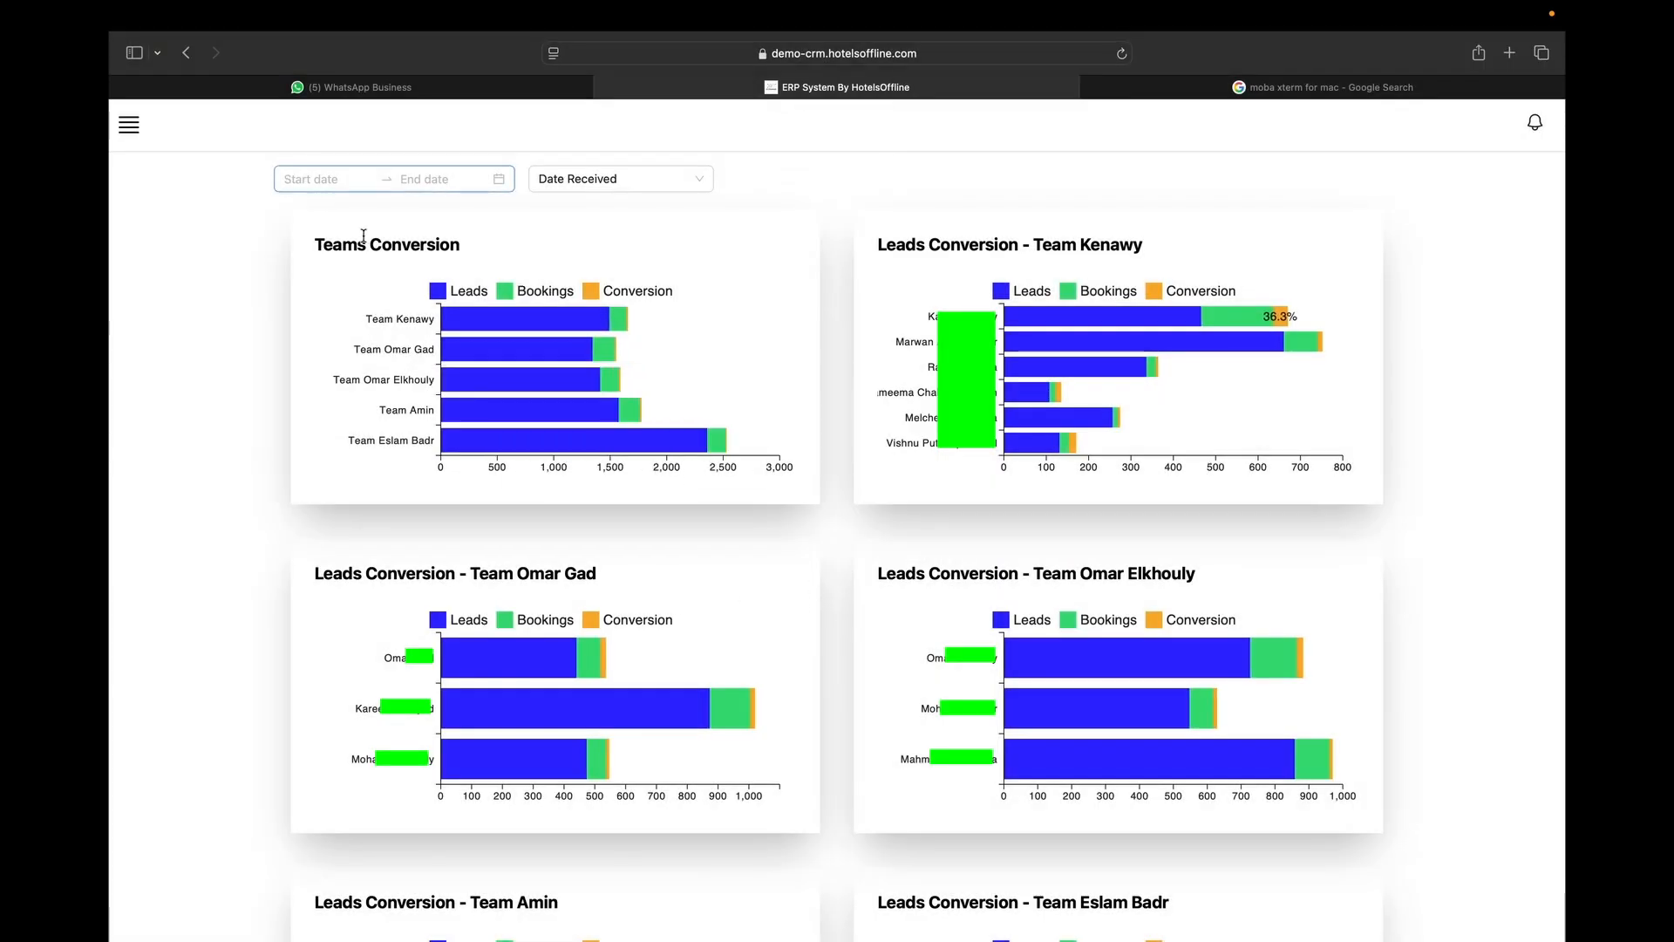
pyautogui.scroll(-5, 431, 343)
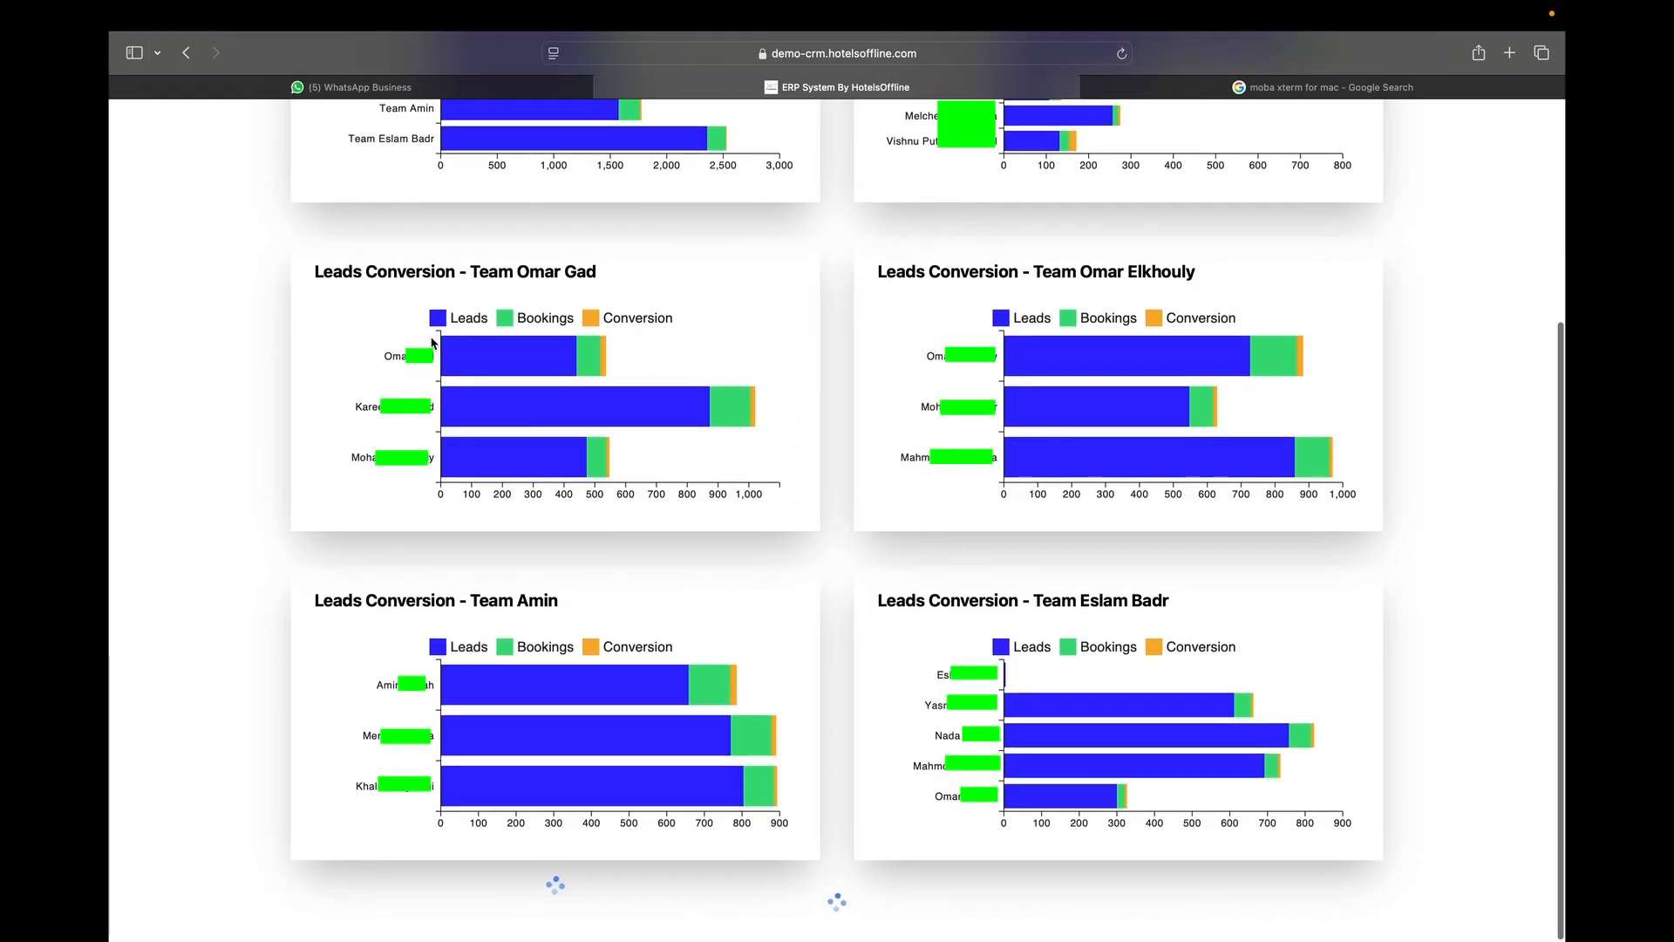
pyautogui.scroll(-15, 431, 343)
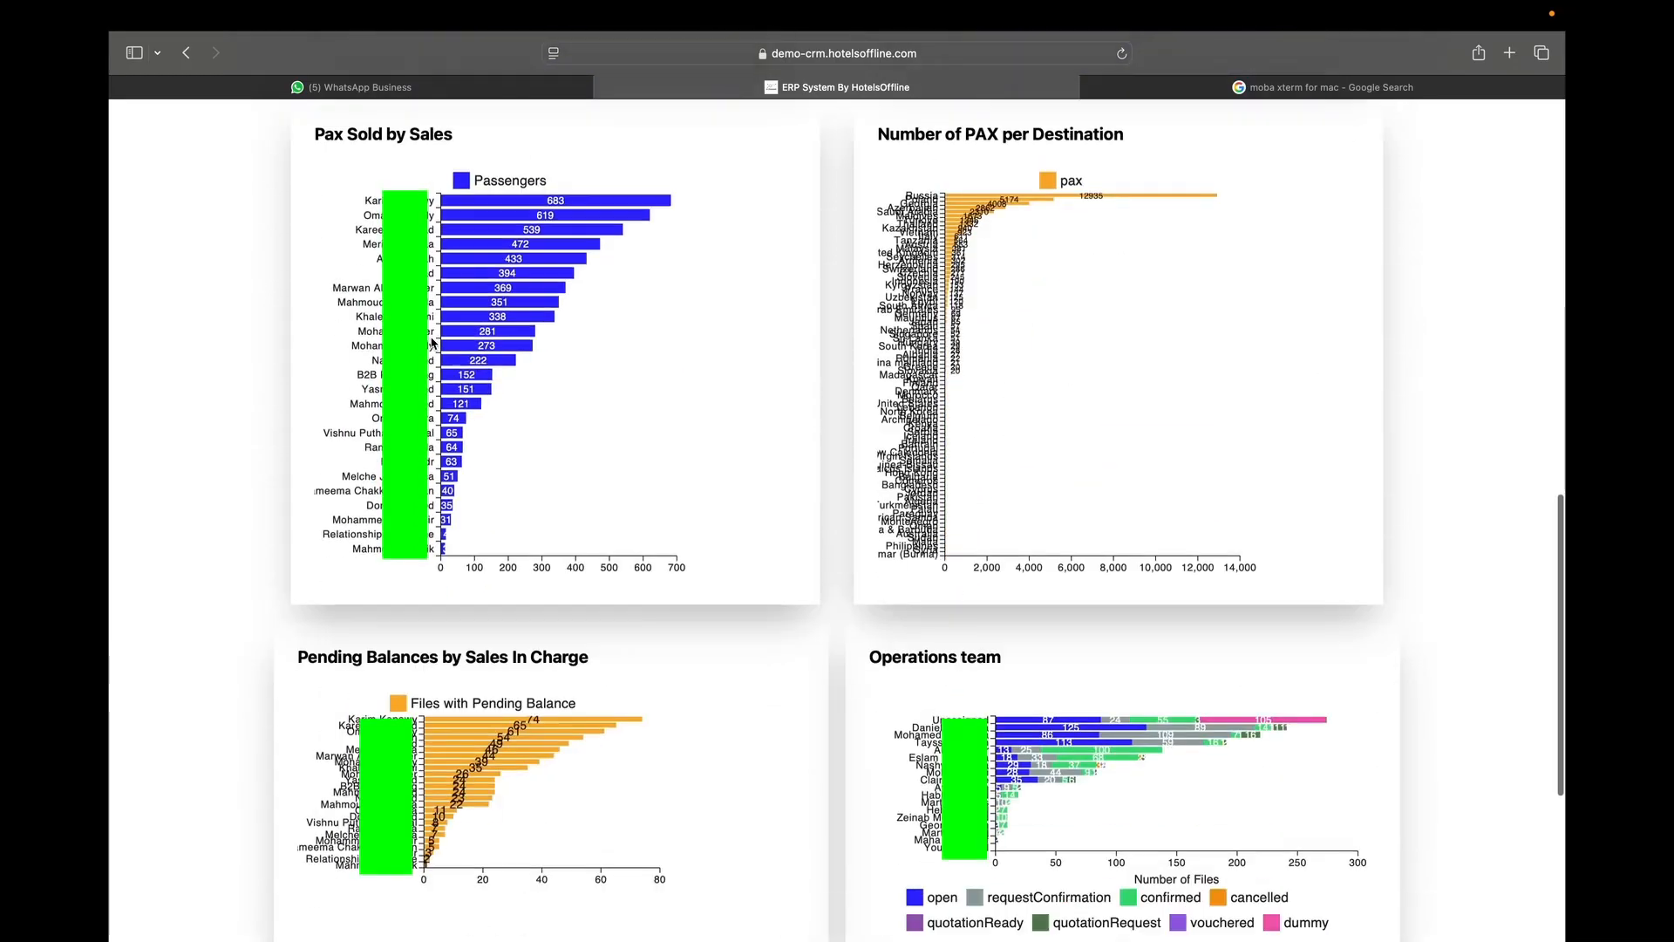
pyautogui.scroll(-2, 430, 336)
pyautogui.moveTo(457, 358)
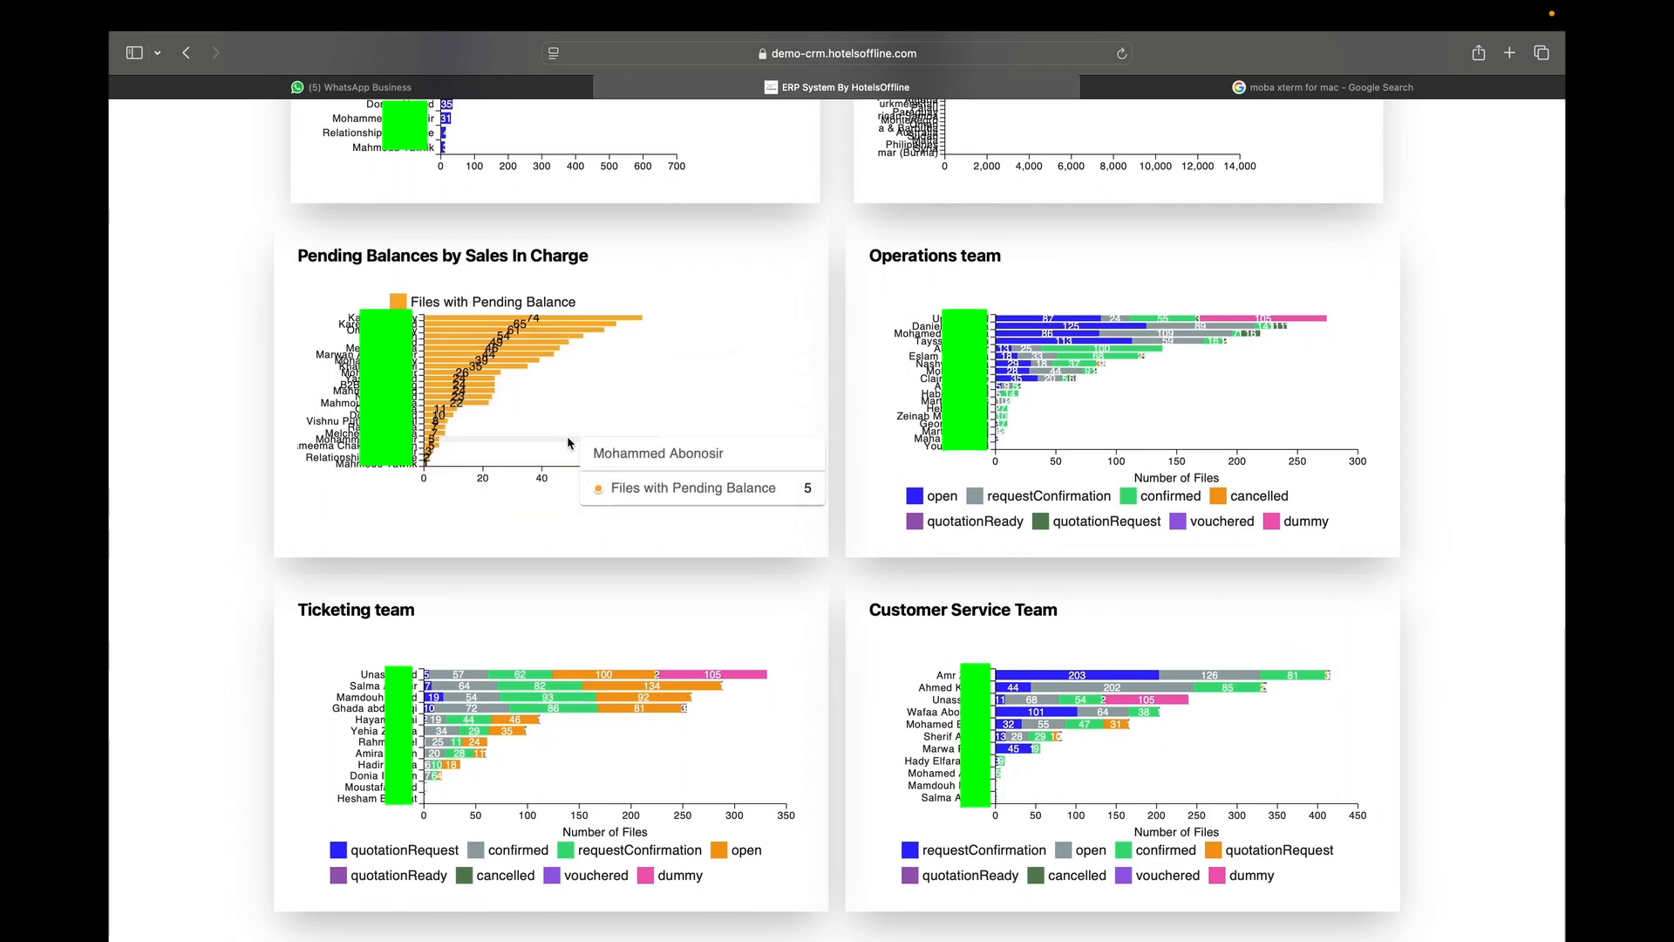
pyautogui.scroll(5, 378, 303)
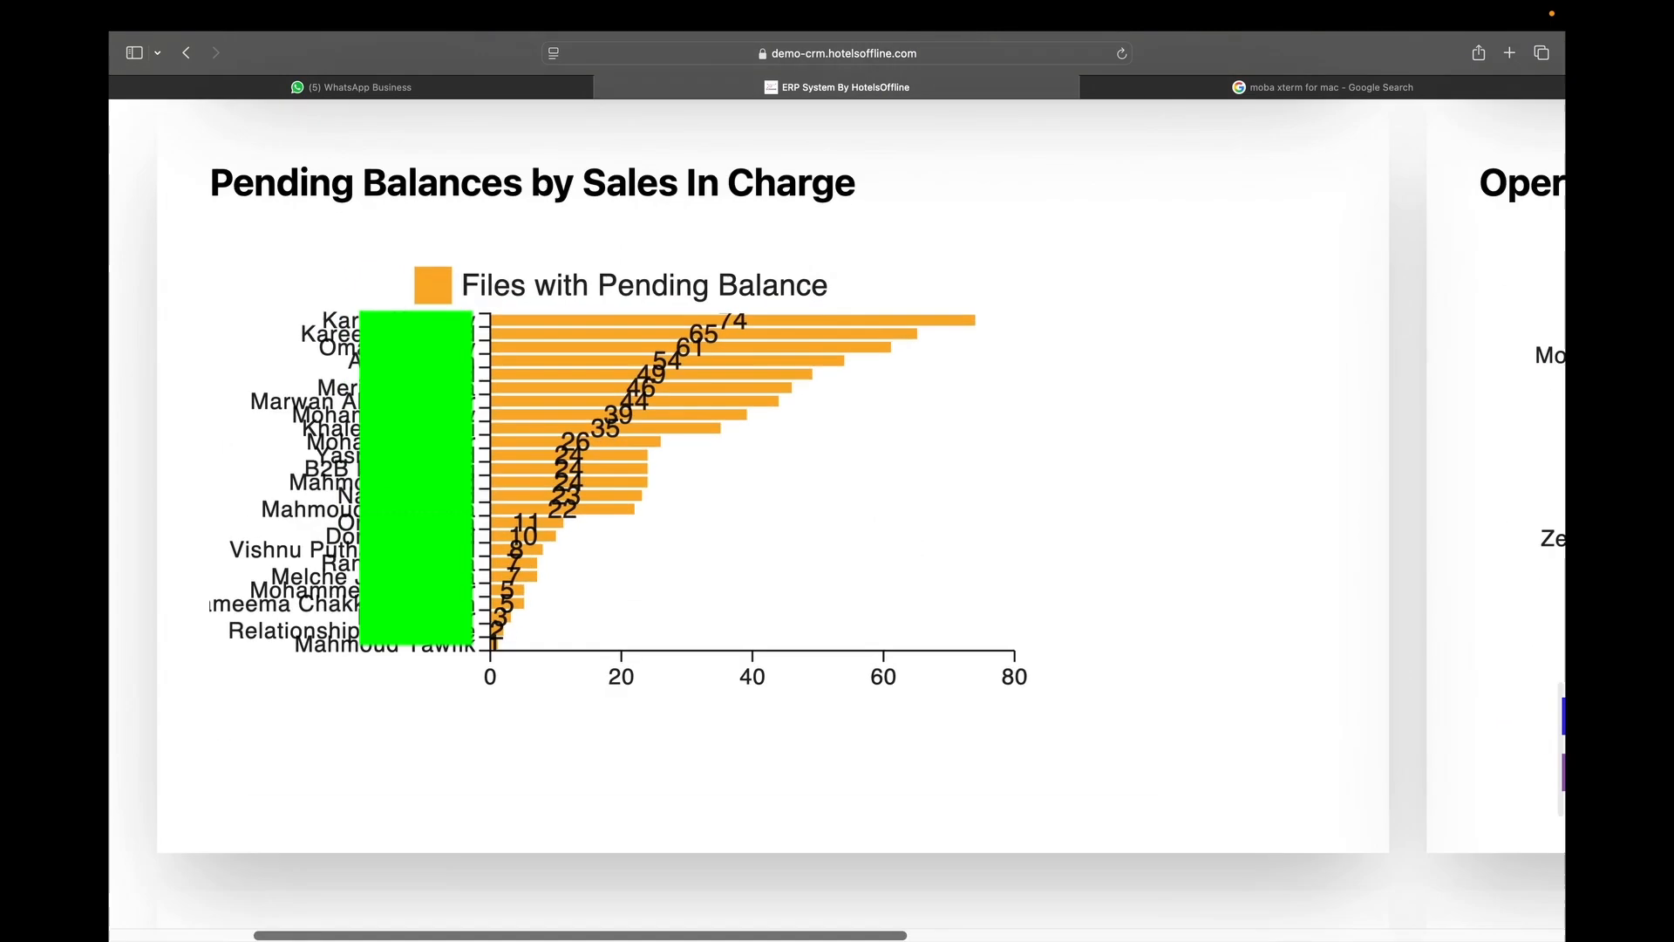
pyautogui.scroll(-5, 372, 399)
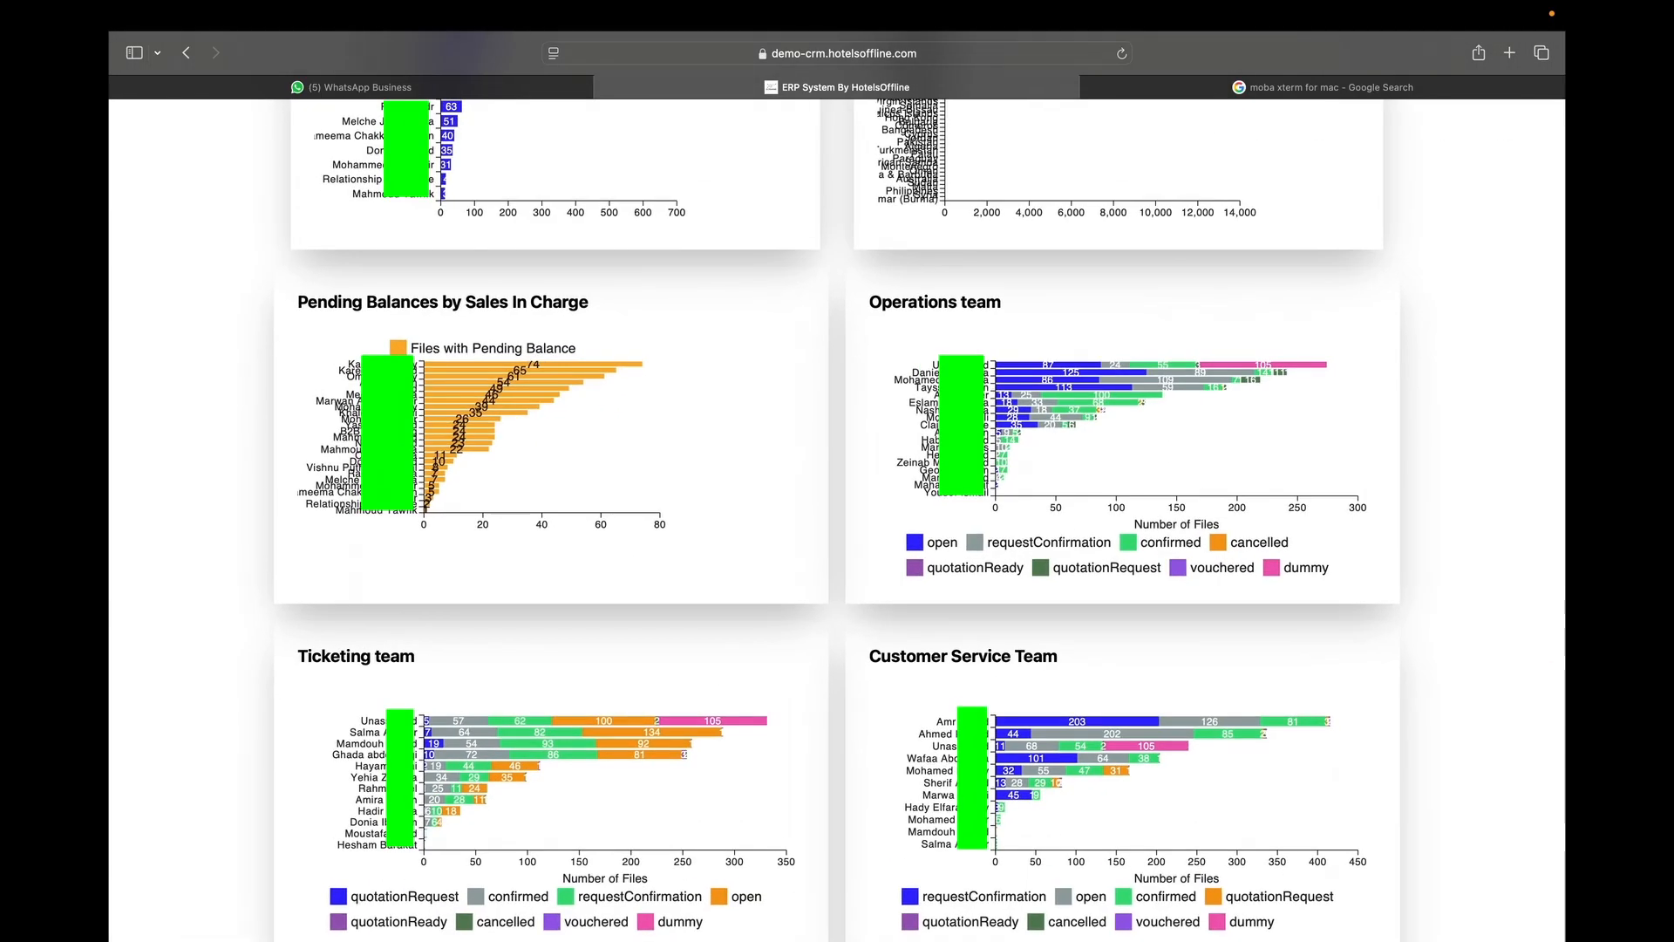
pyautogui.scroll(5, 956, 402)
pyautogui.scroll(-5, 956, 403)
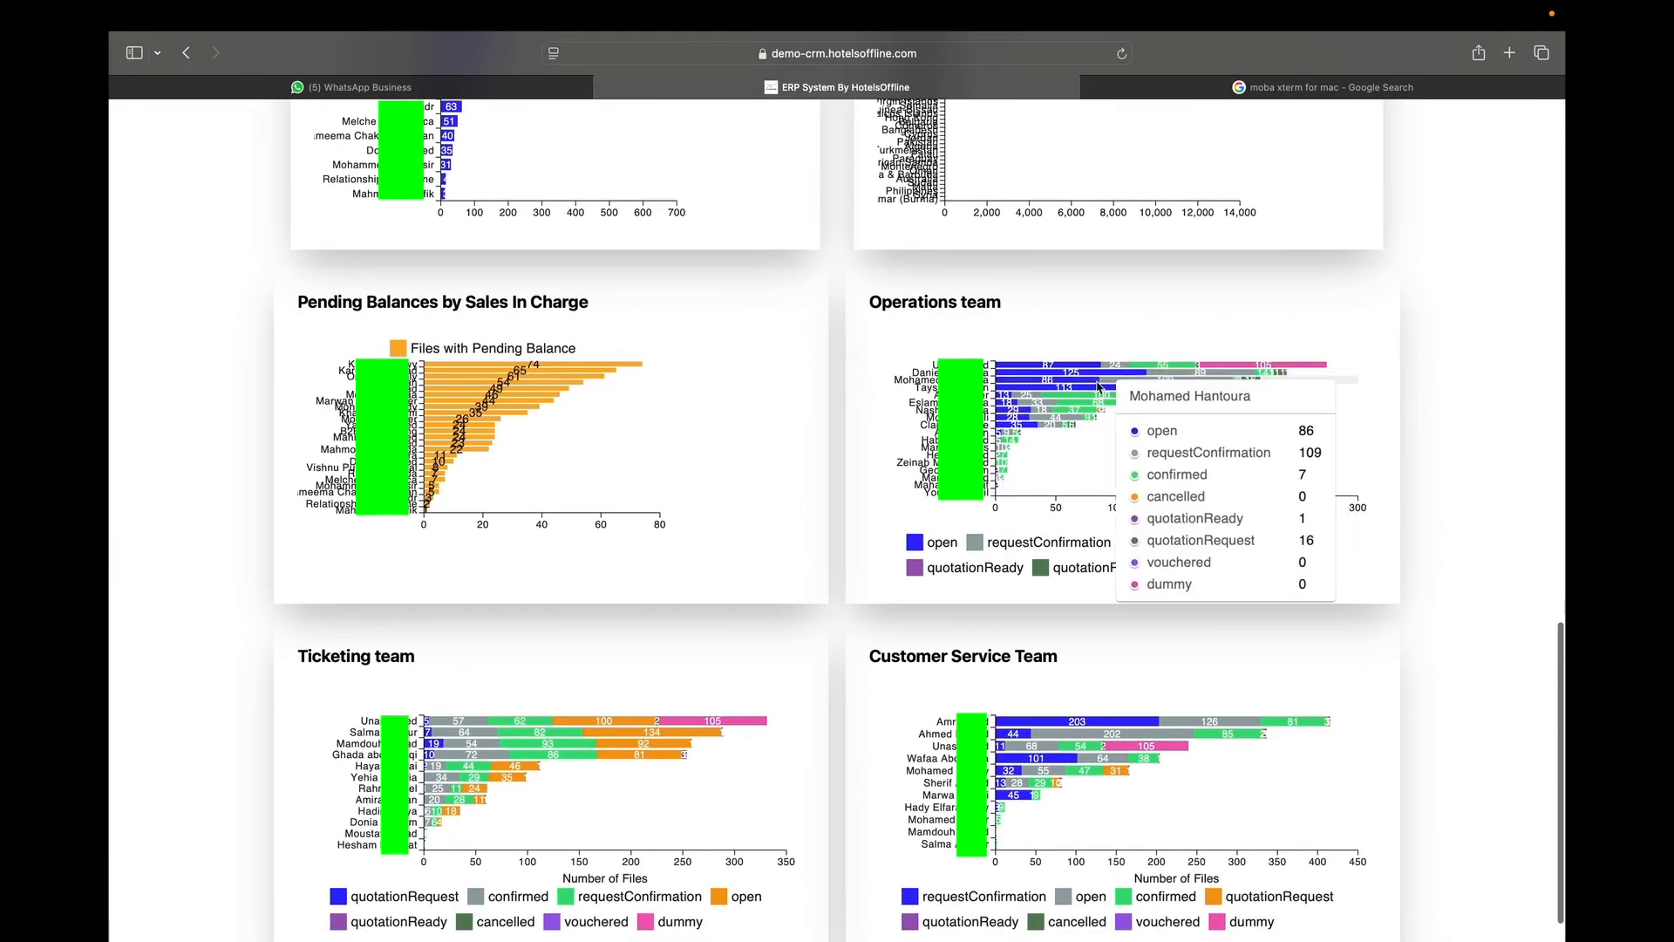
pyautogui.scroll(-1, 506, 531)
pyautogui.scroll(5, 471, 698)
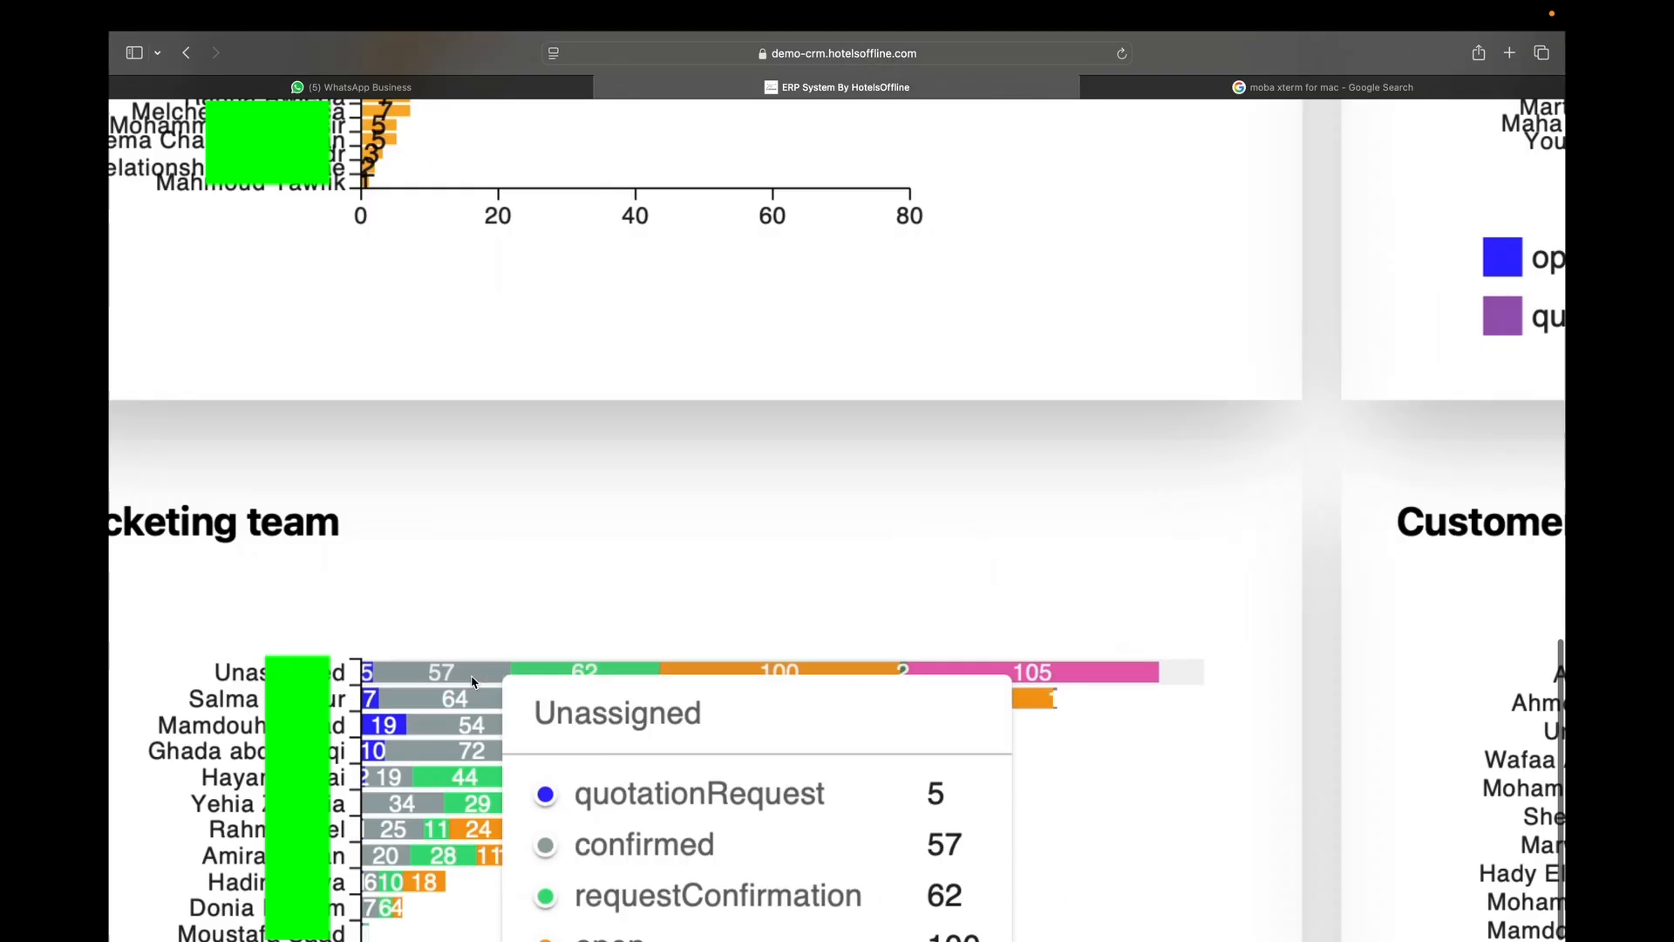
pyautogui.scroll(-5, 546, 540)
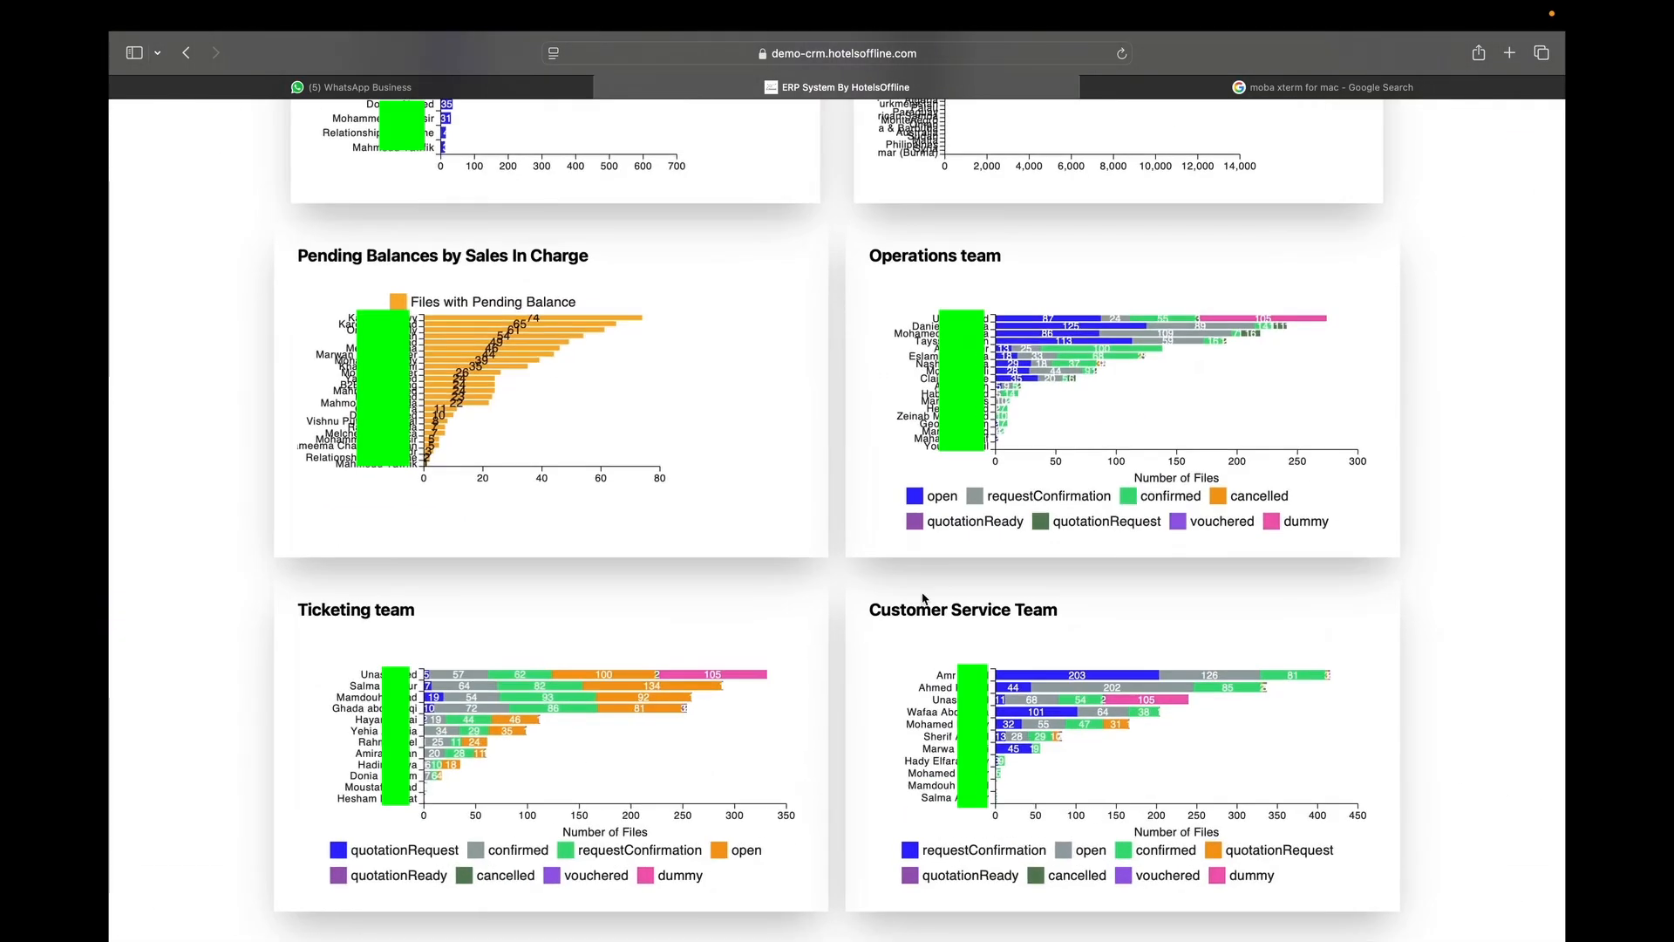
pyautogui.scroll(7, 921, 583)
pyautogui.scroll(5, 488, 523)
pyautogui.scroll(1, 375, 523)
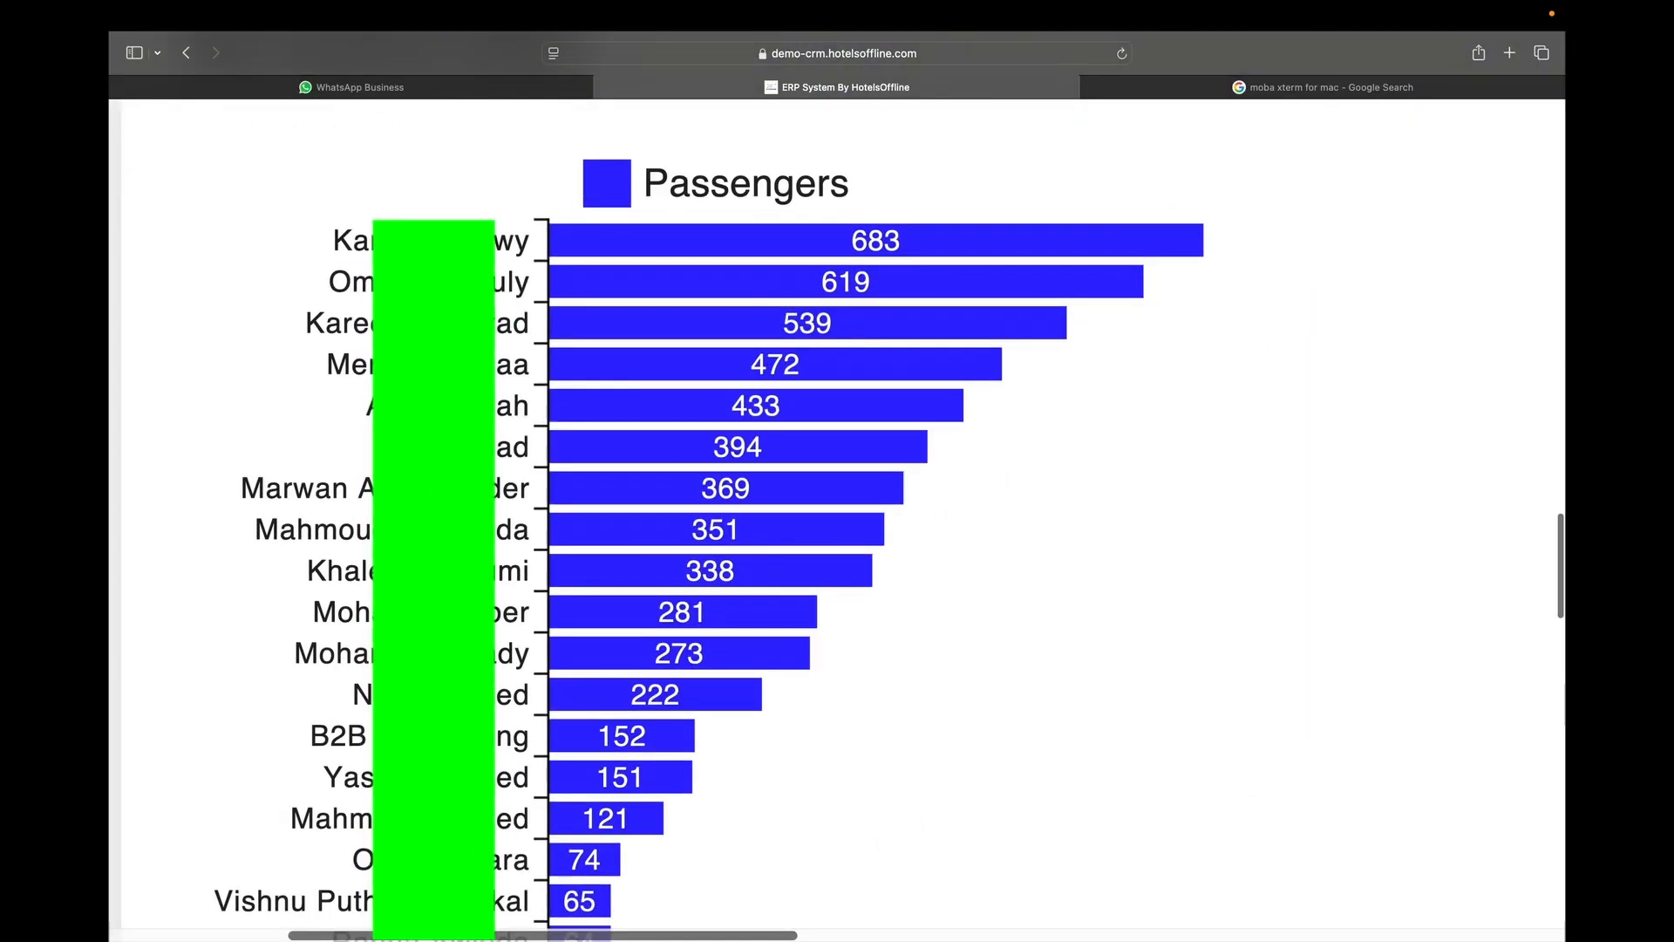
pyautogui.scroll(-5, 611, 288)
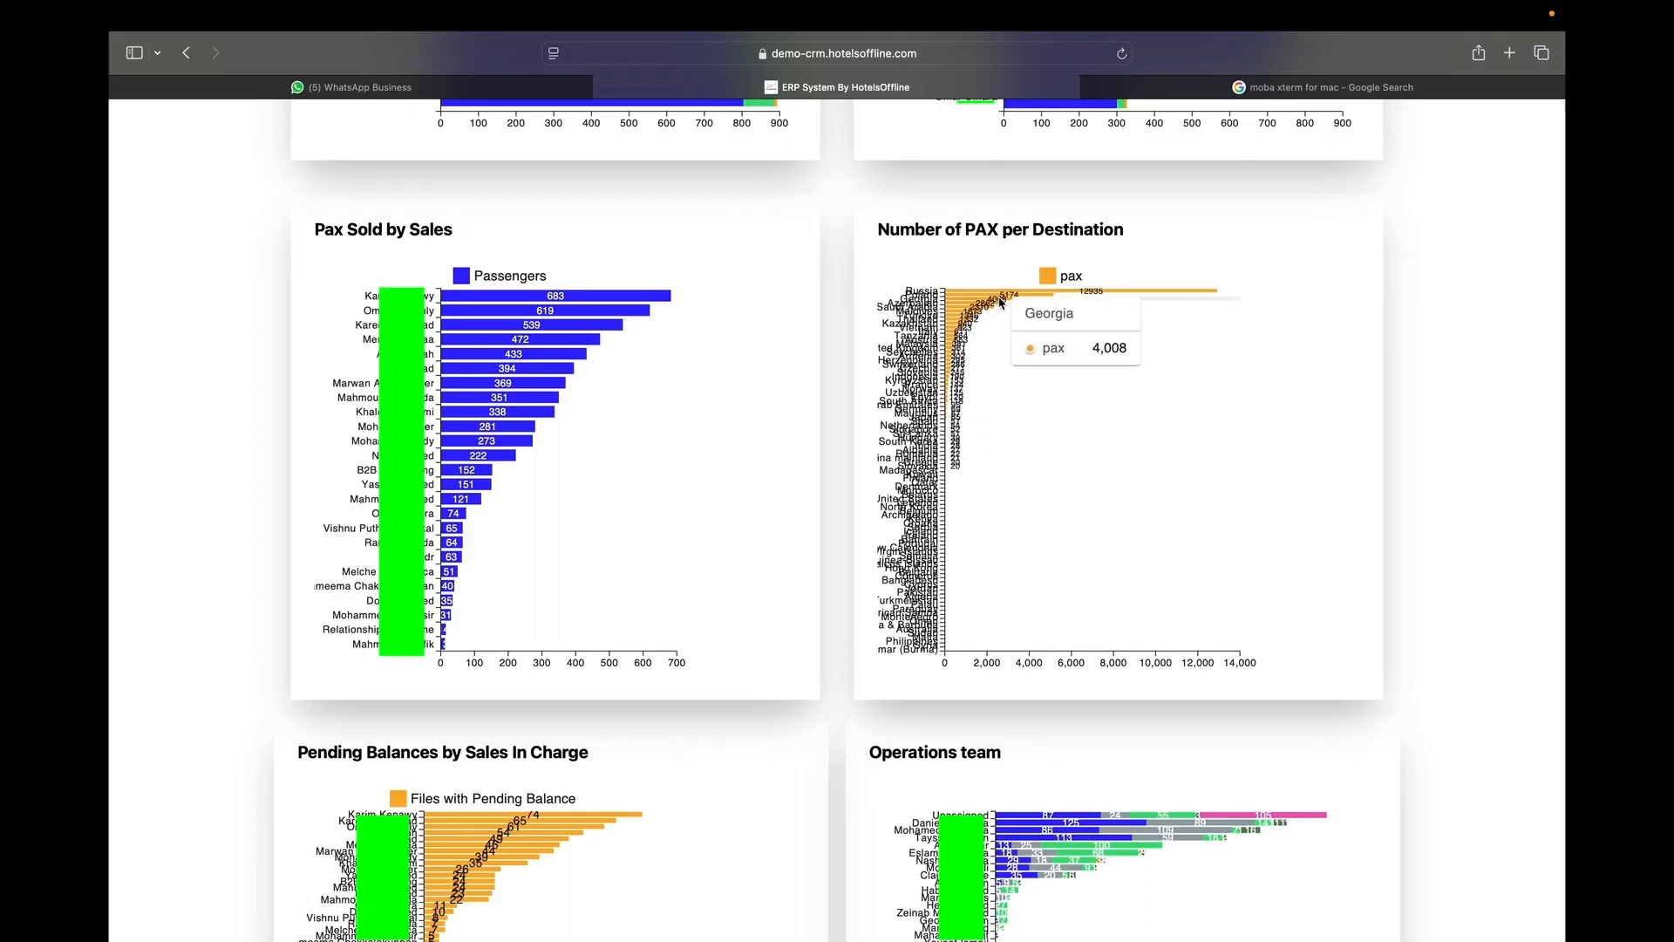
pyautogui.scroll(5, 1005, 296)
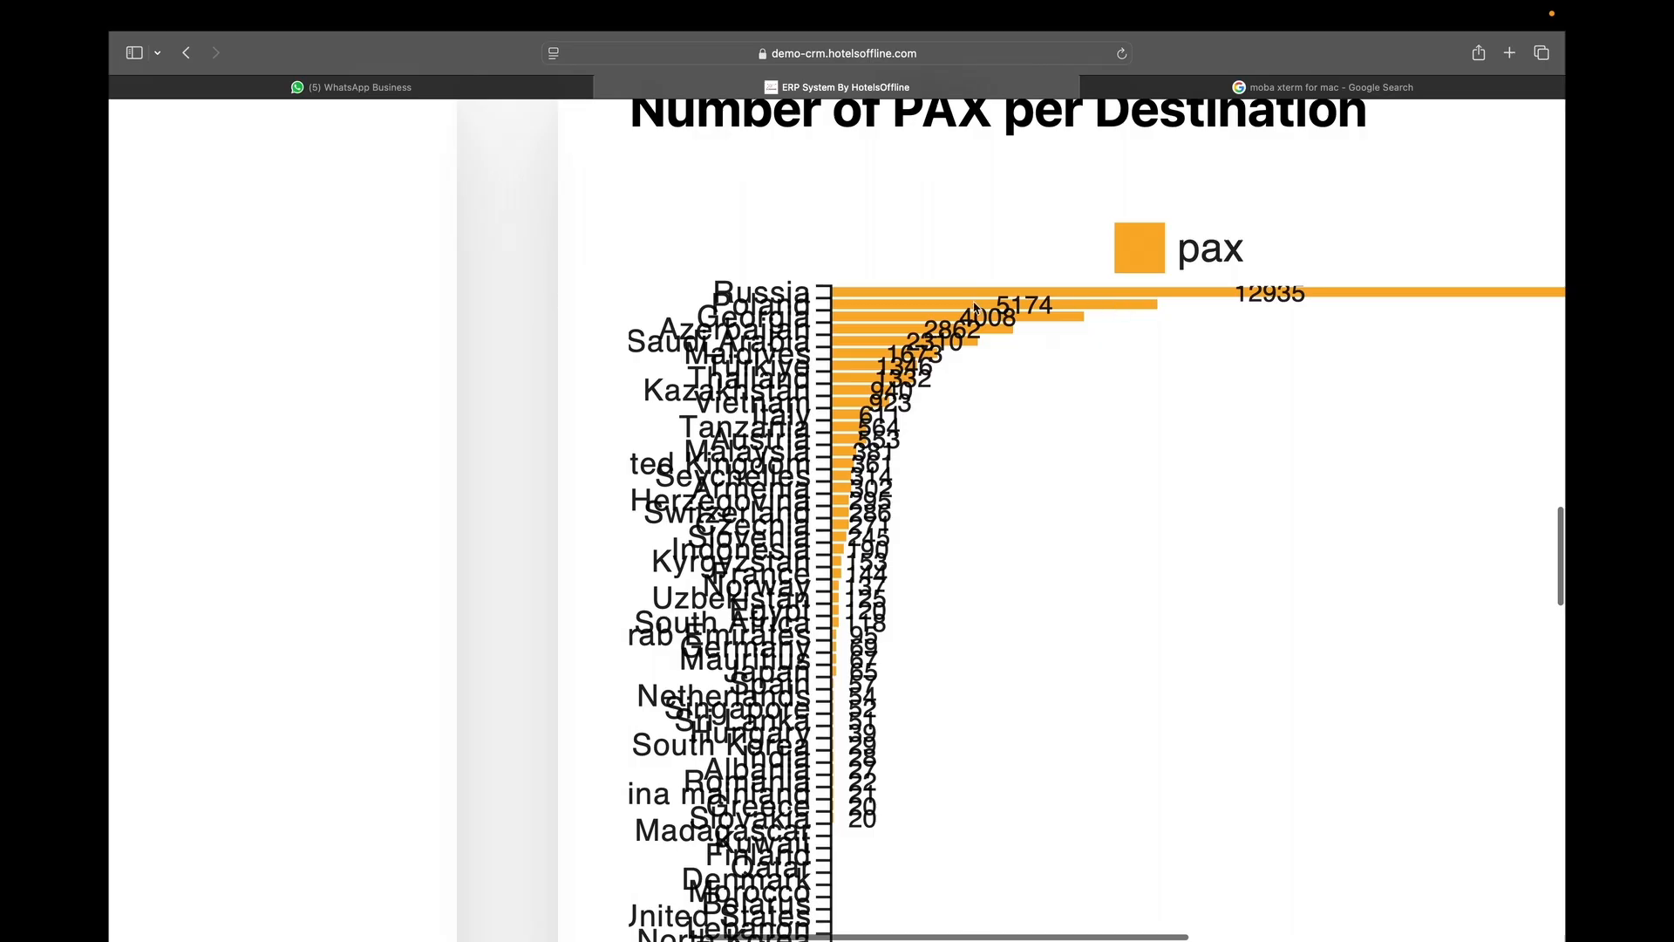
pyautogui.scroll(-5, 931, 330)
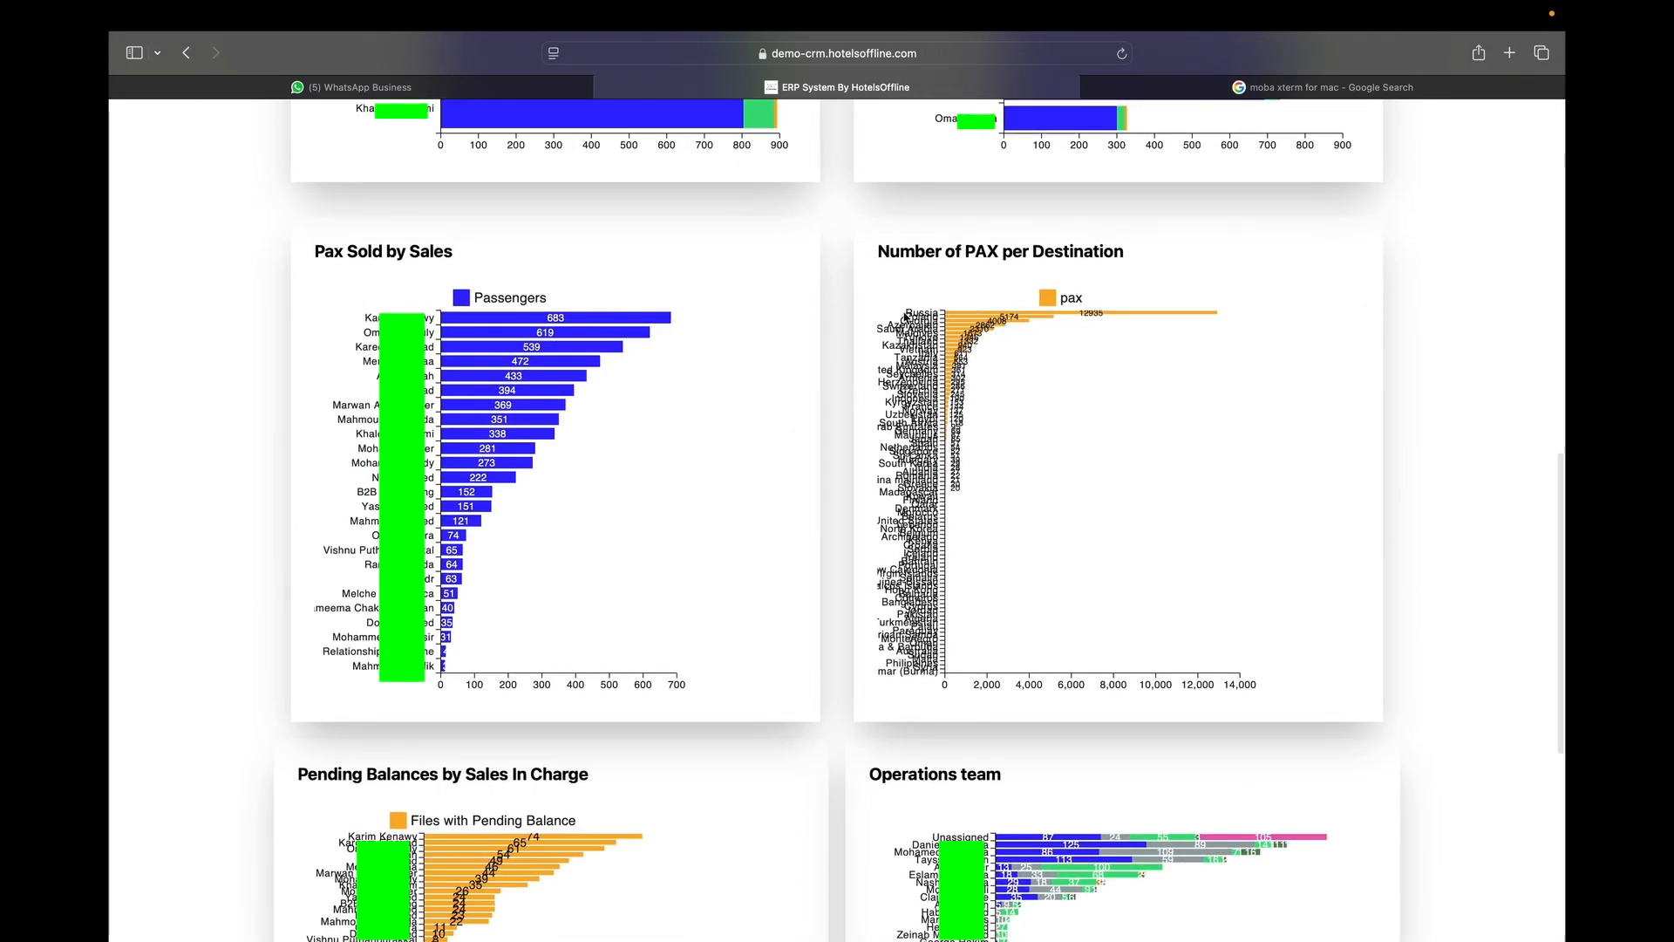
pyautogui.scroll(5, 959, 523)
pyautogui.scroll(-5, 959, 523)
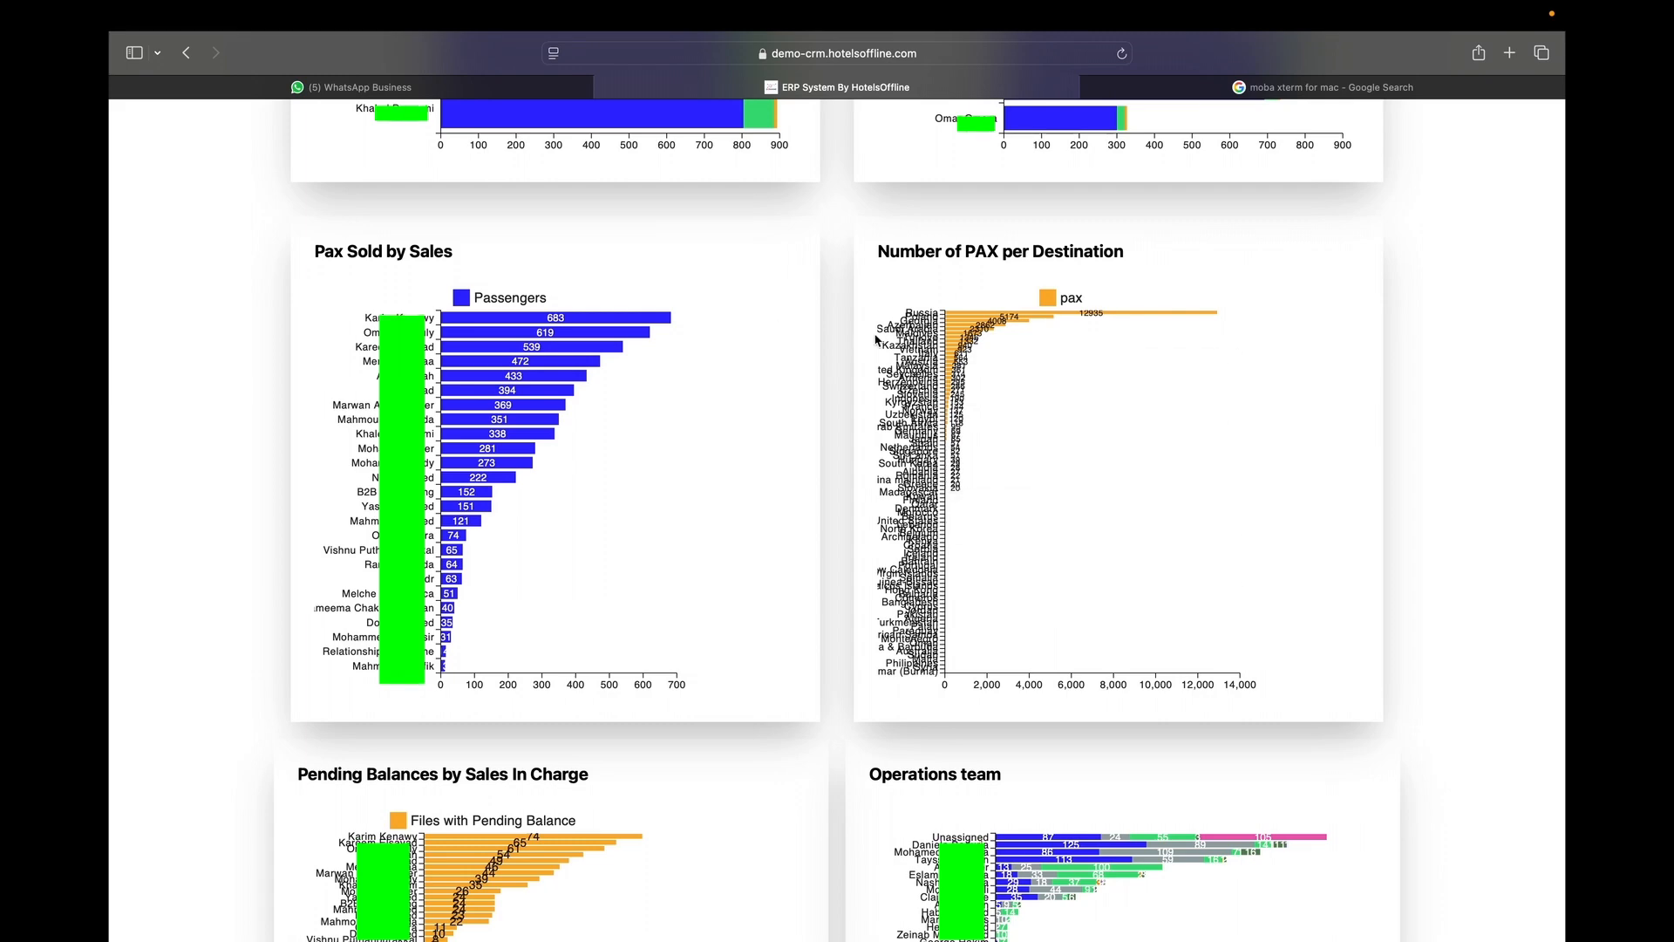
pyautogui.scroll(6, 1076, 270)
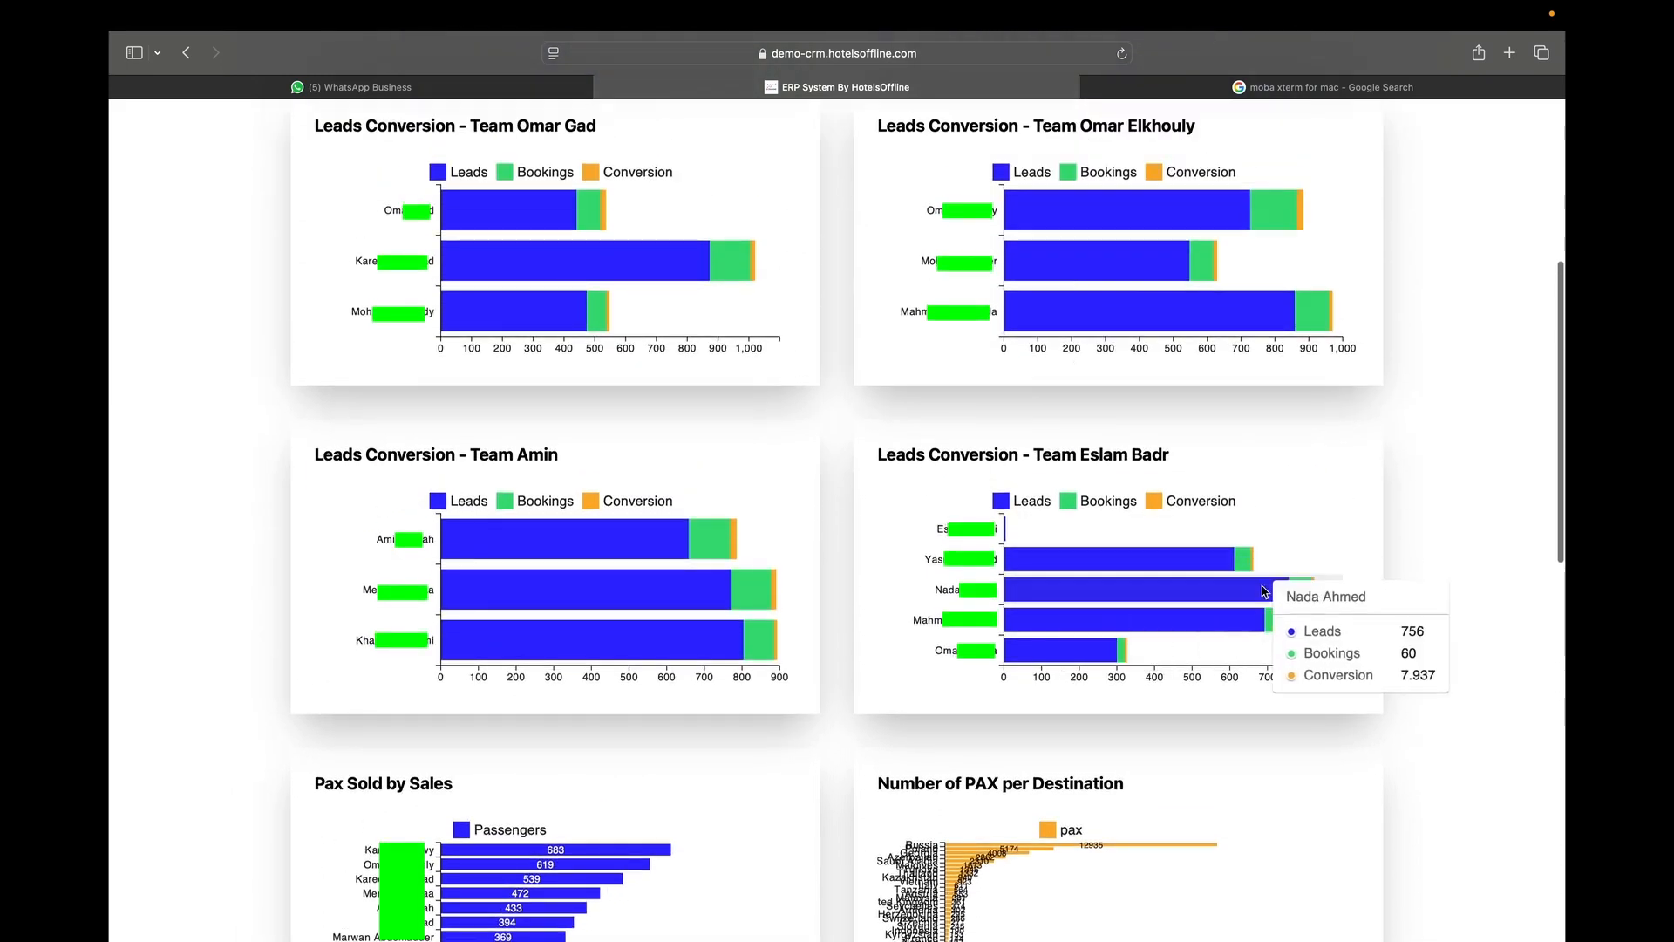
pyautogui.scroll(3, 541, 491)
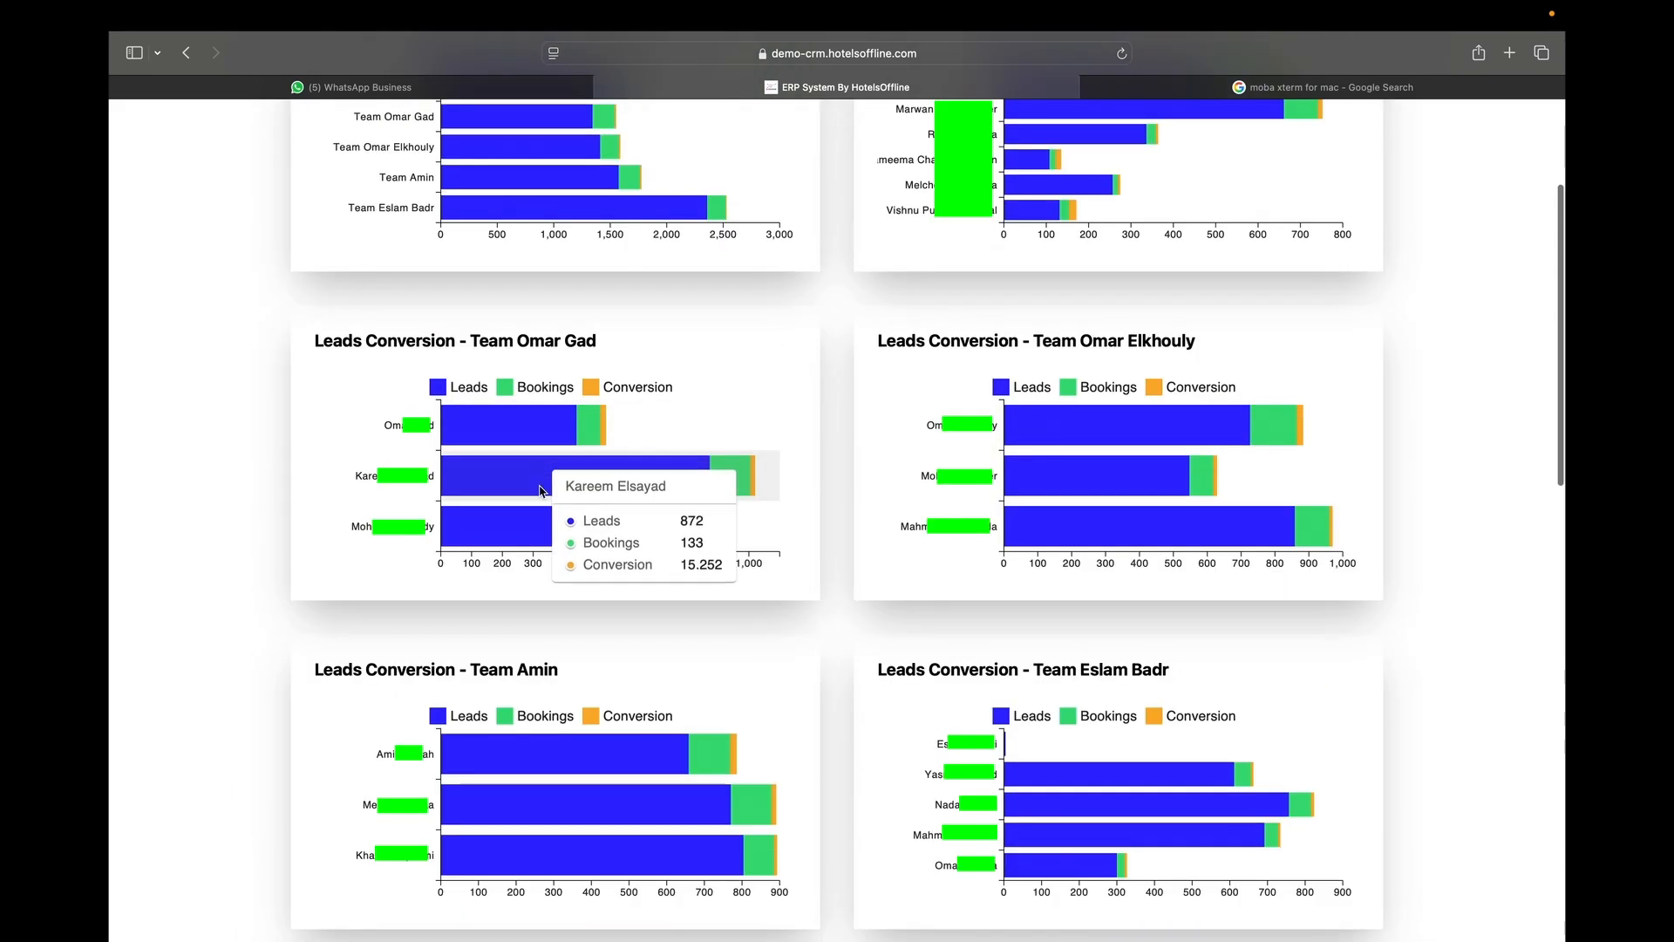
pyautogui.scroll(3, 539, 333)
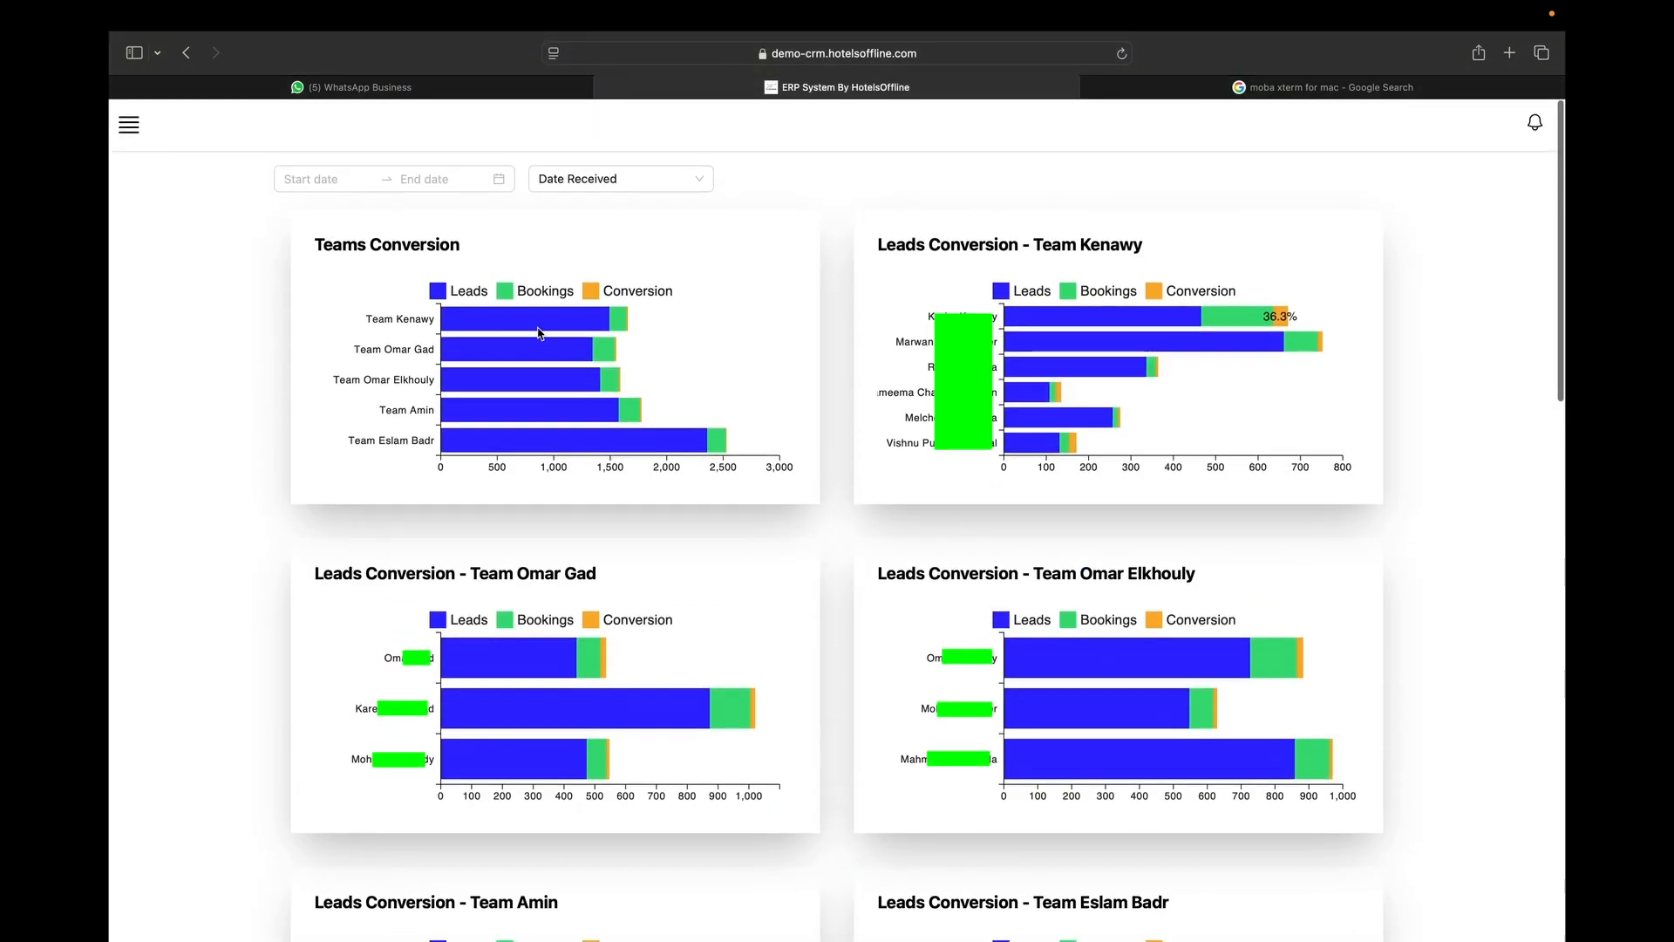
# Set the dashboard date range to end on 2025-06-26 and review the charts.
pyautogui.click(355, 181)
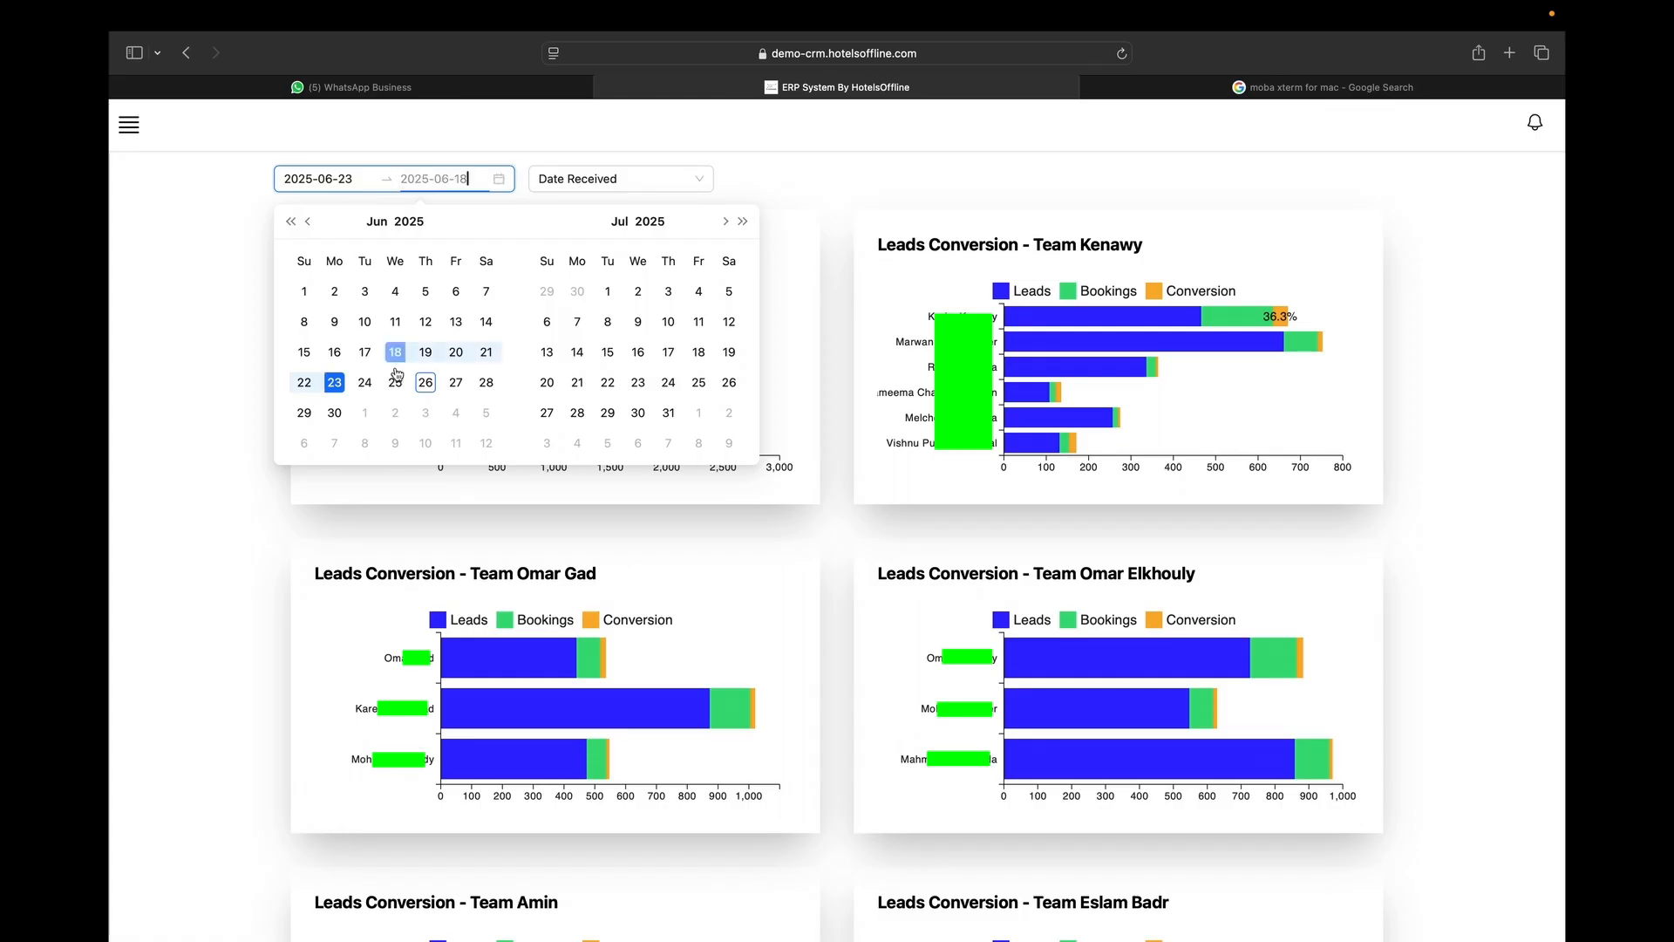
pyautogui.click(426, 385)
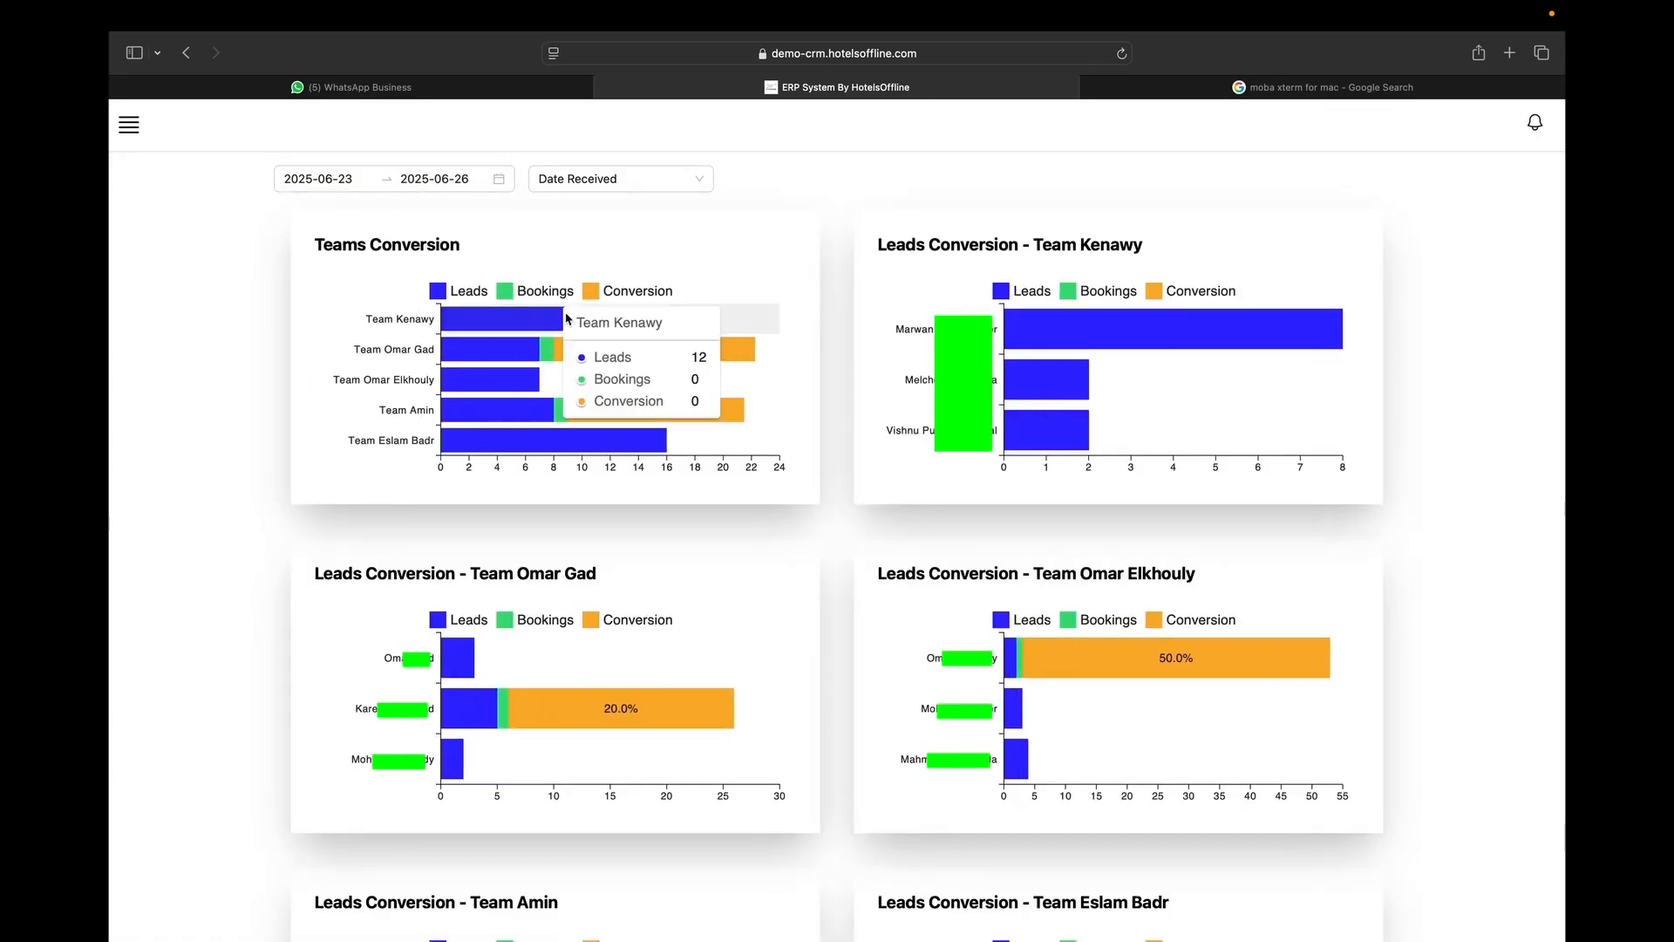
pyautogui.scroll(-15, 571, 471)
pyautogui.scroll(5, 571, 472)
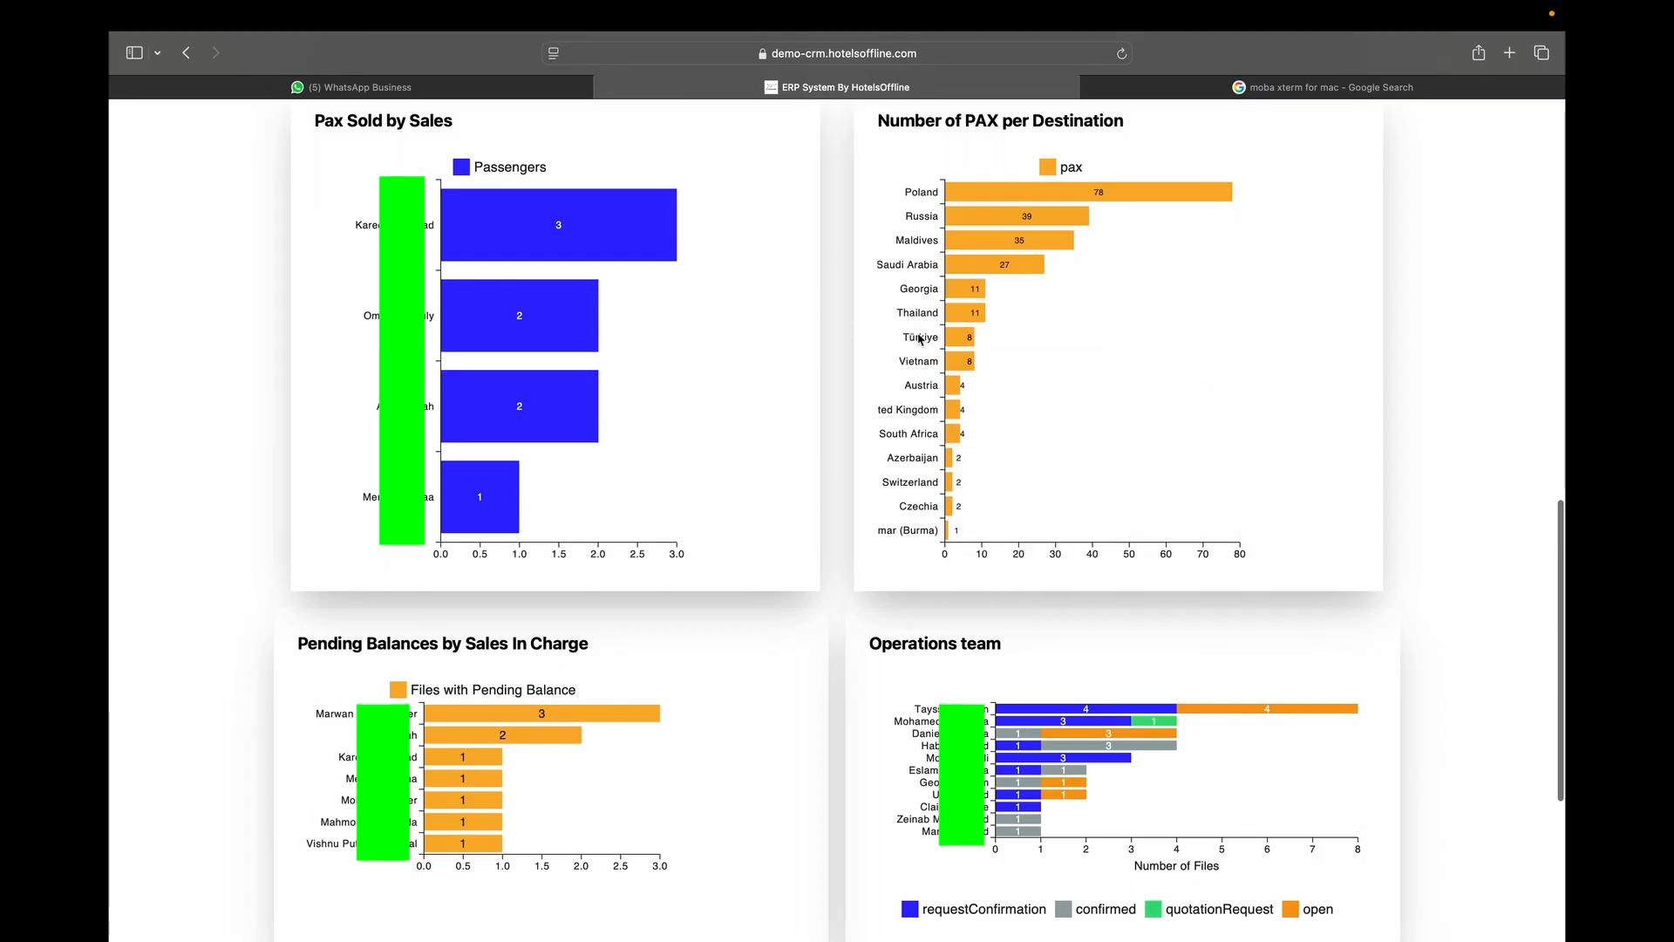
pyautogui.scroll(5, 902, 216)
pyautogui.scroll(-10, 890, 235)
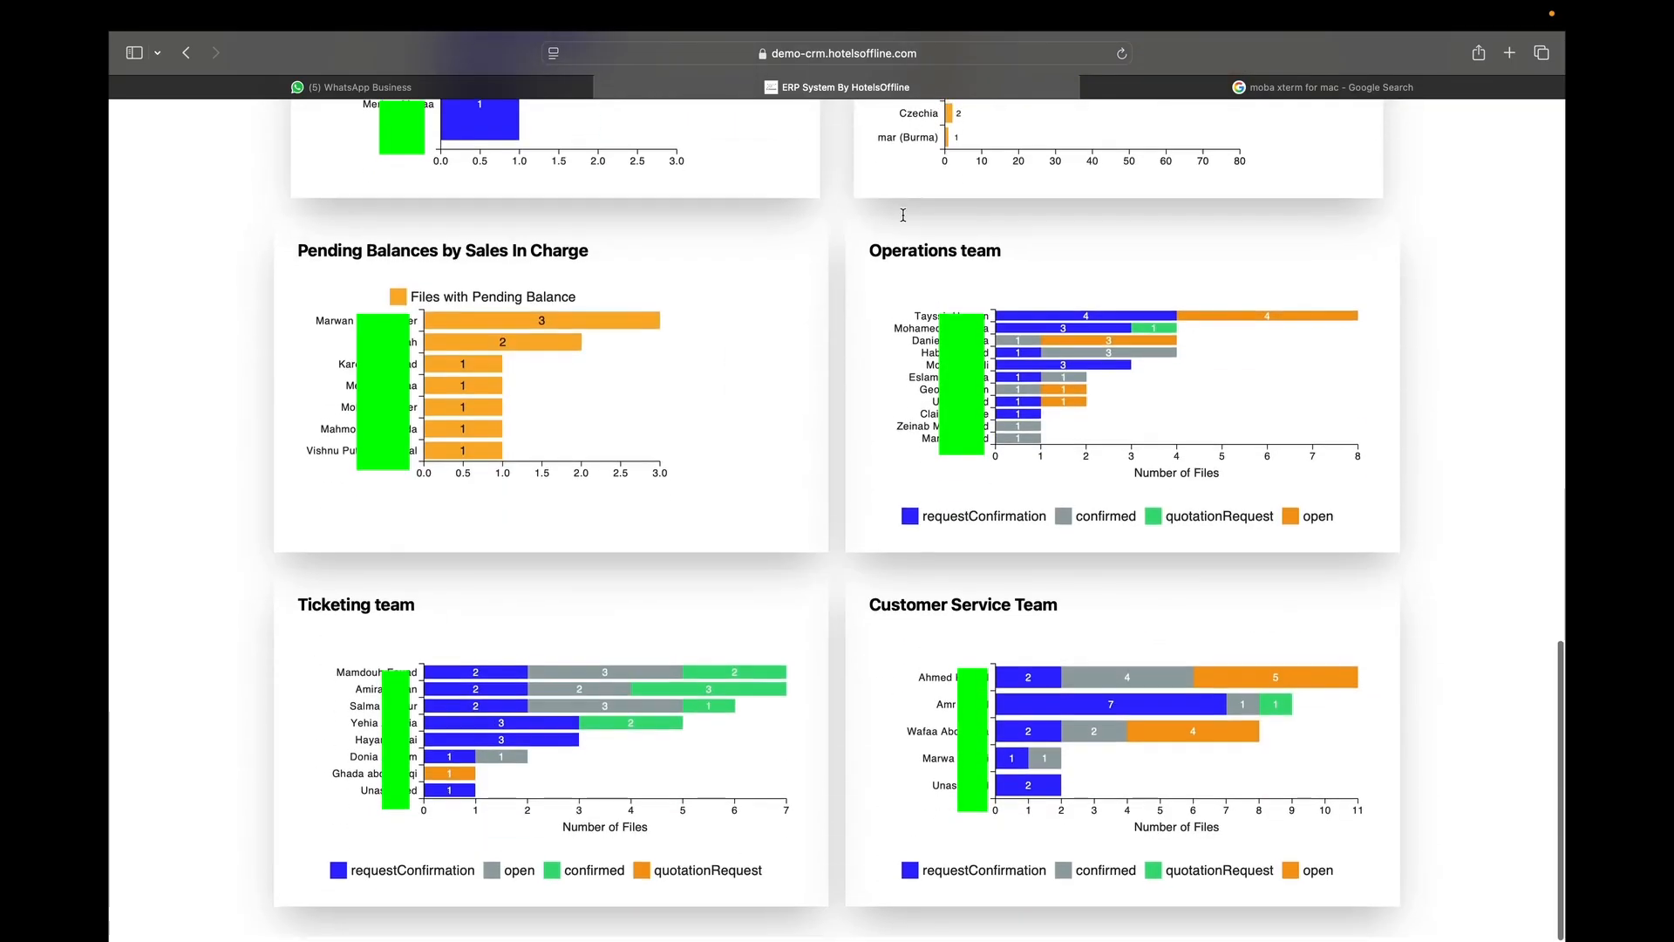
pyautogui.scroll(10, 609, 364)
# Switch the charts' date basis from Date Received to Travel Date.
pyautogui.click(587, 179)
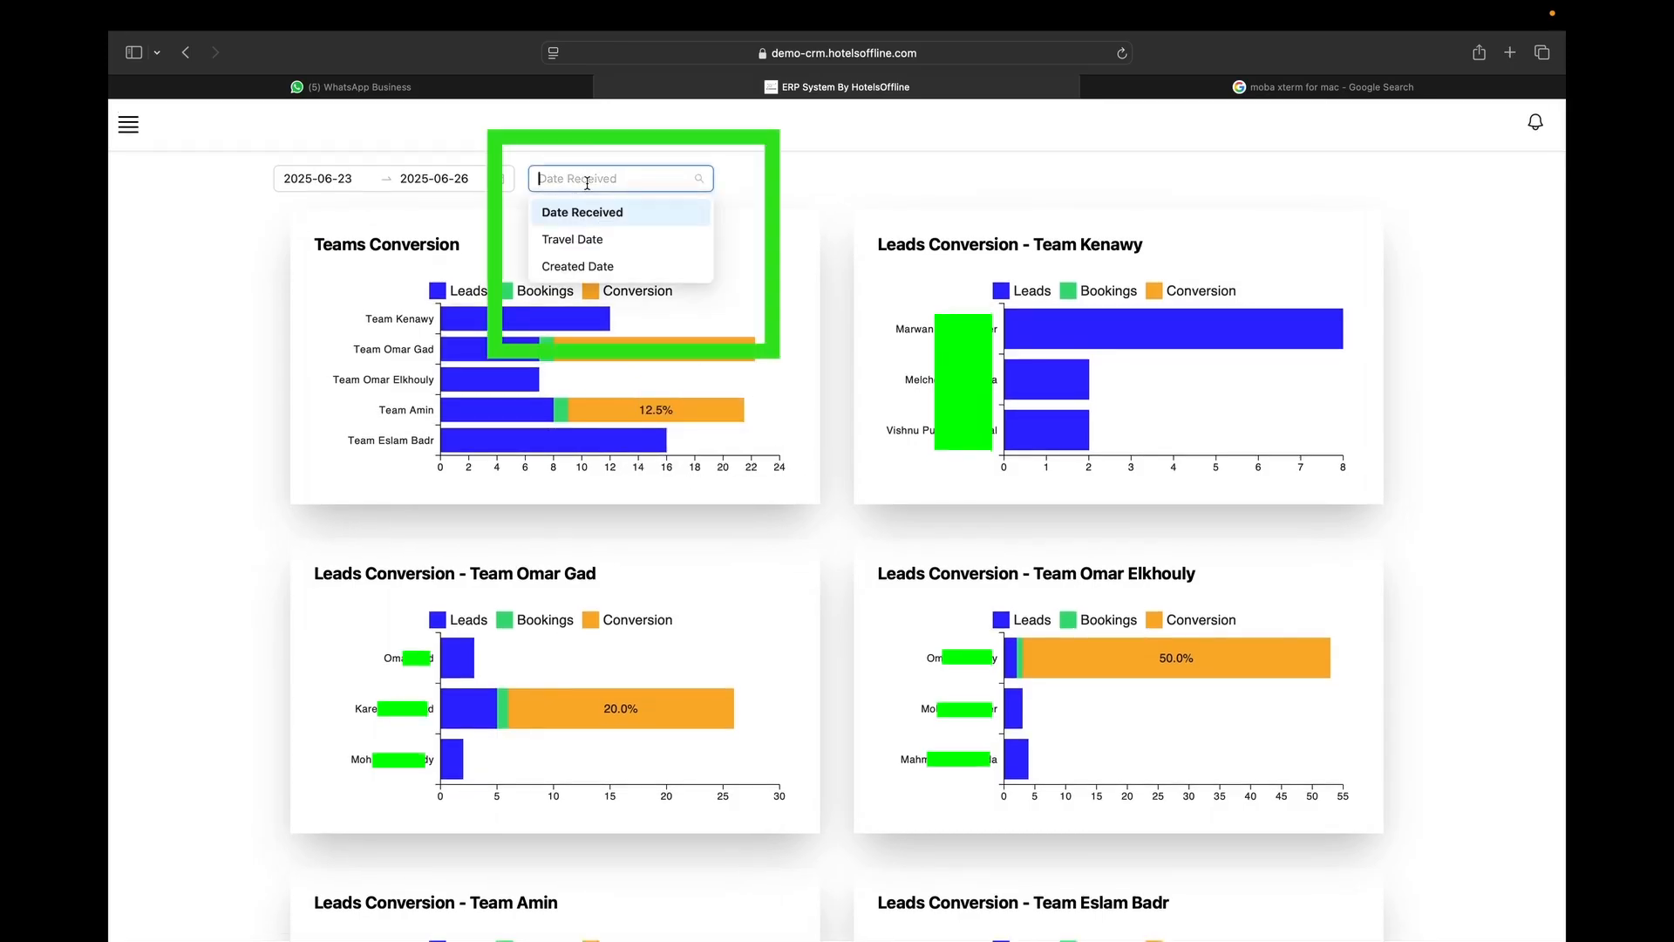
pyautogui.click(583, 241)
pyautogui.scroll(-15, 645, 388)
pyautogui.scroll(15, 647, 392)
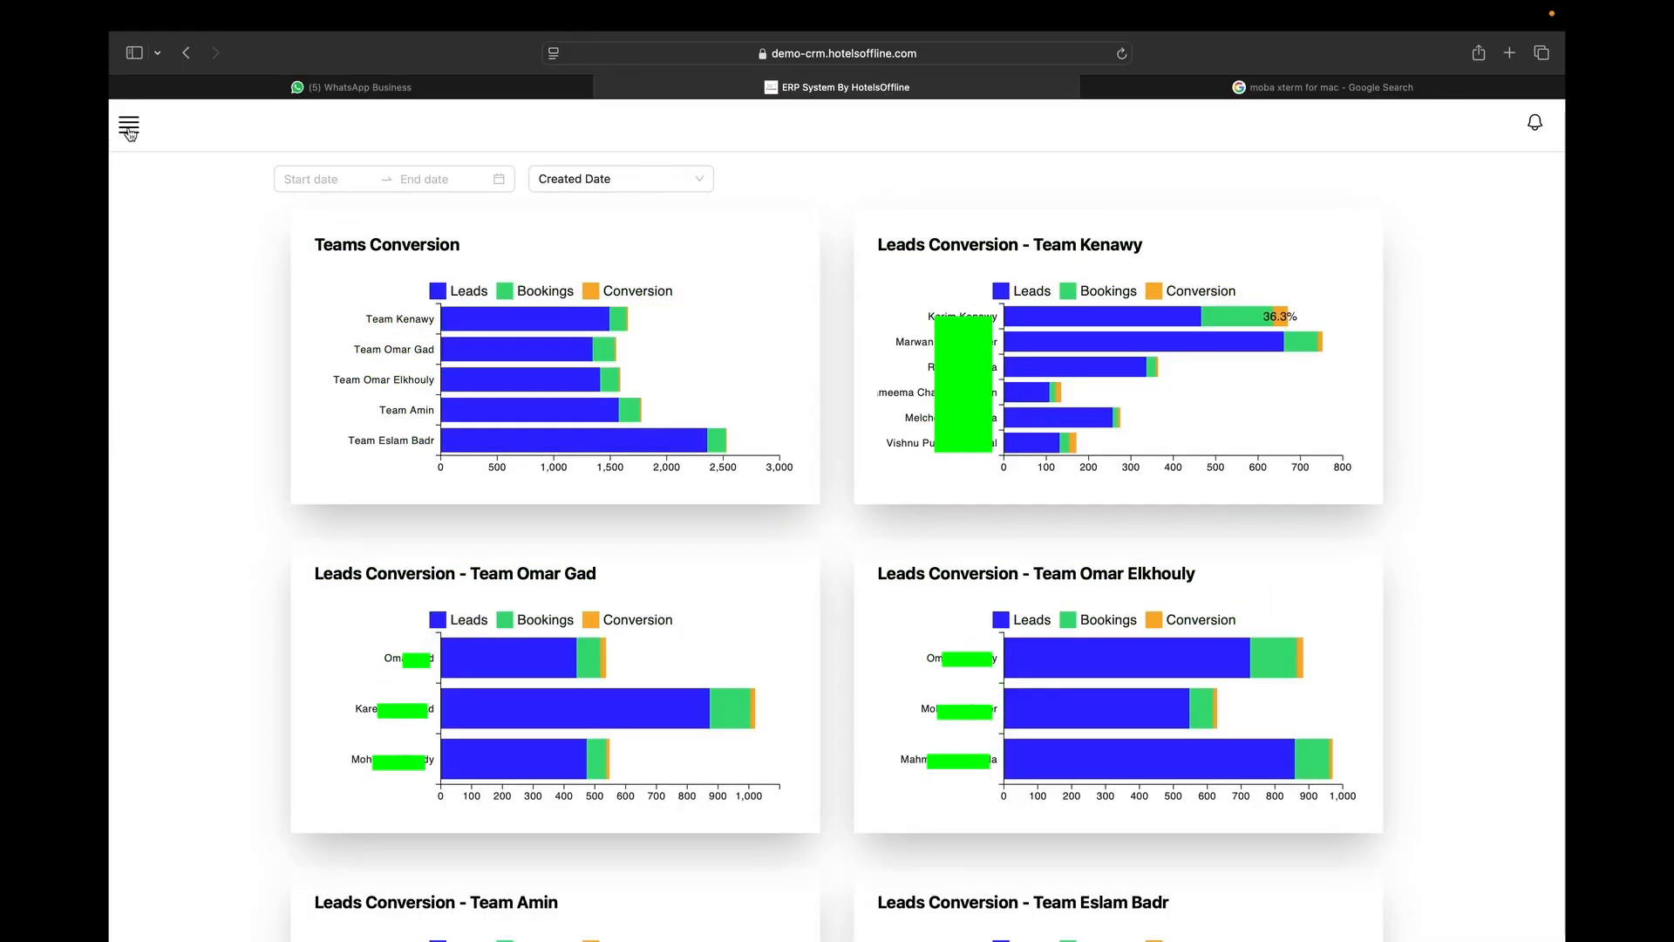
pyautogui.click(129, 131)
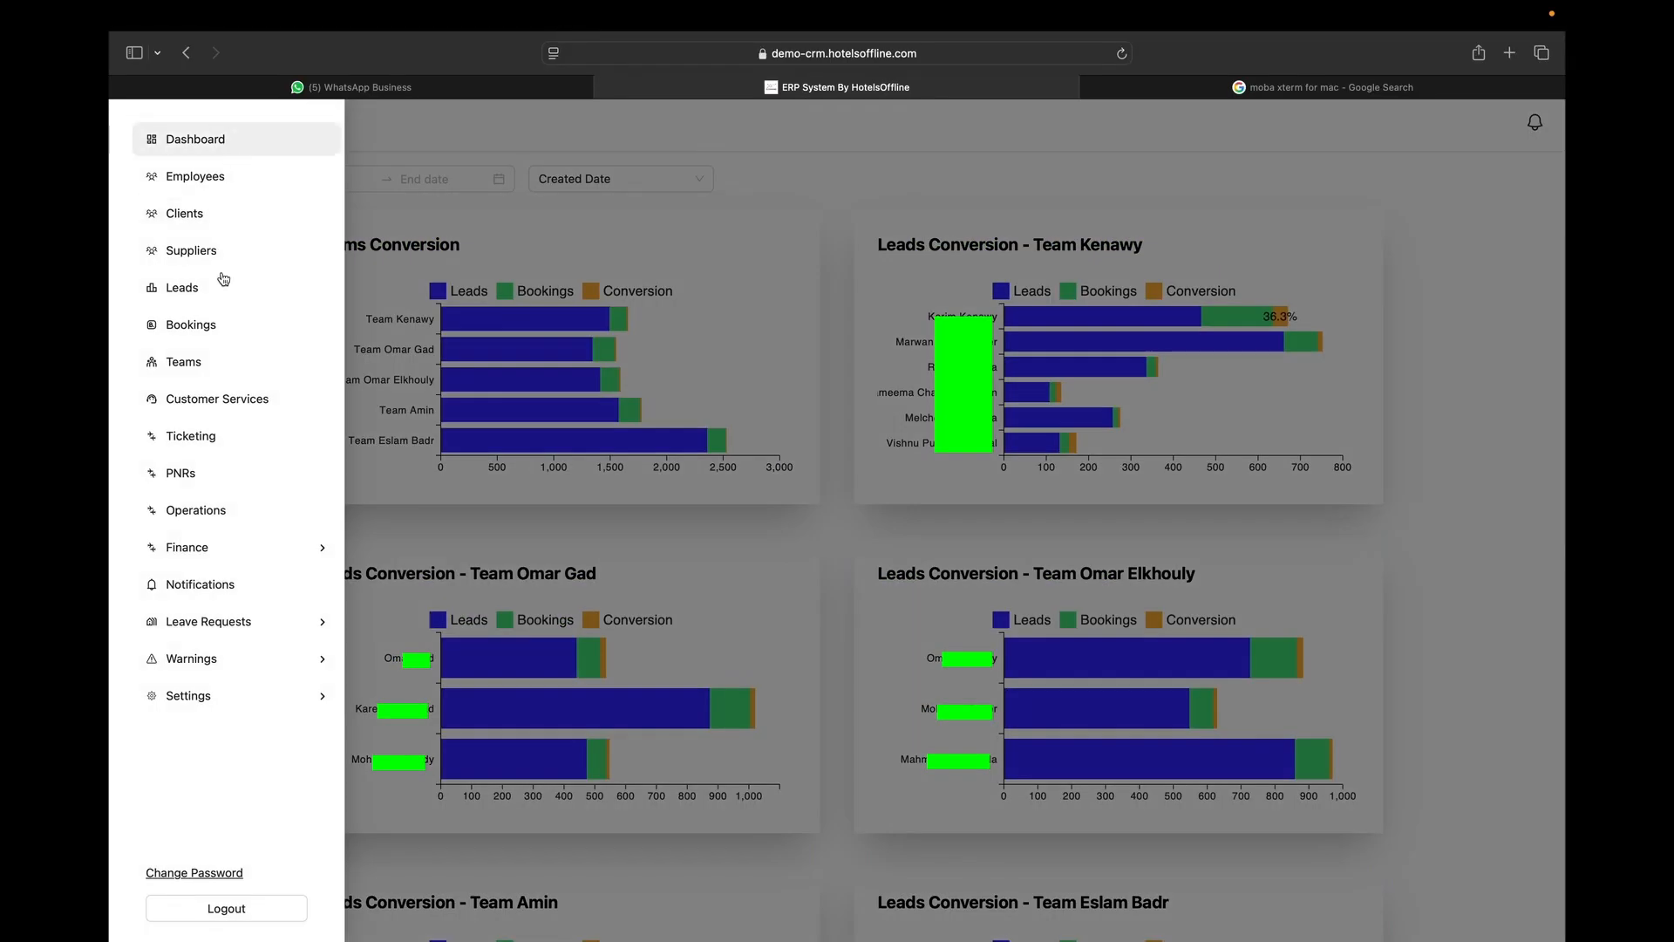
pyautogui.scroll(-1, 193, 747)
pyautogui.click(194, 873)
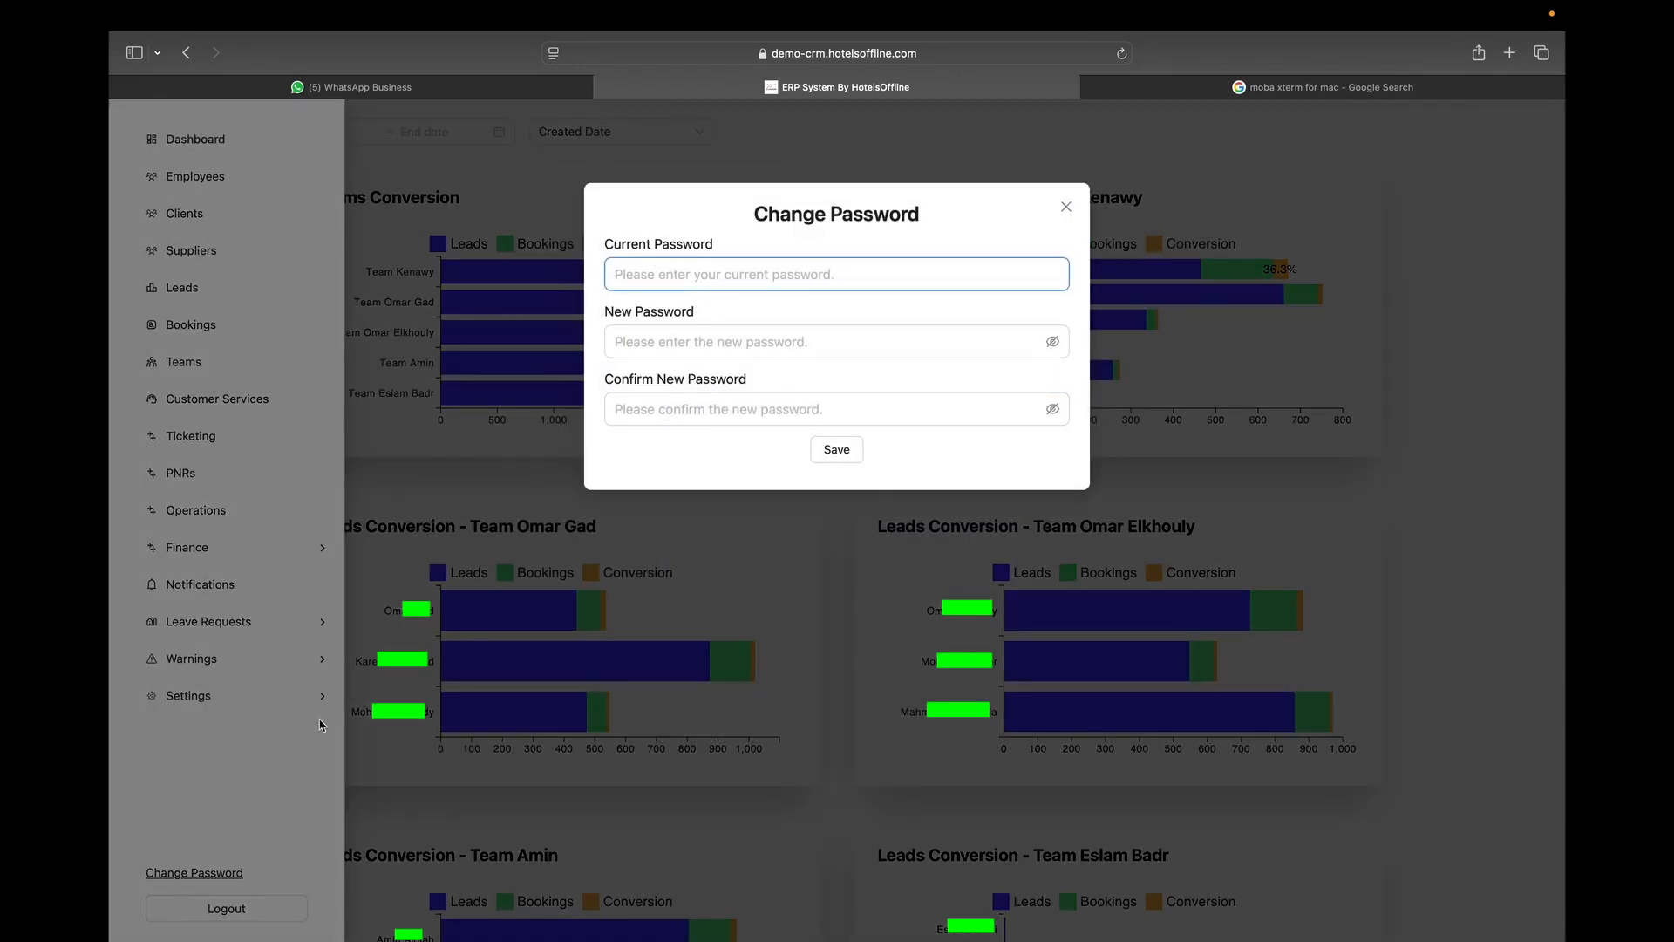
pyautogui.click(289, 845)
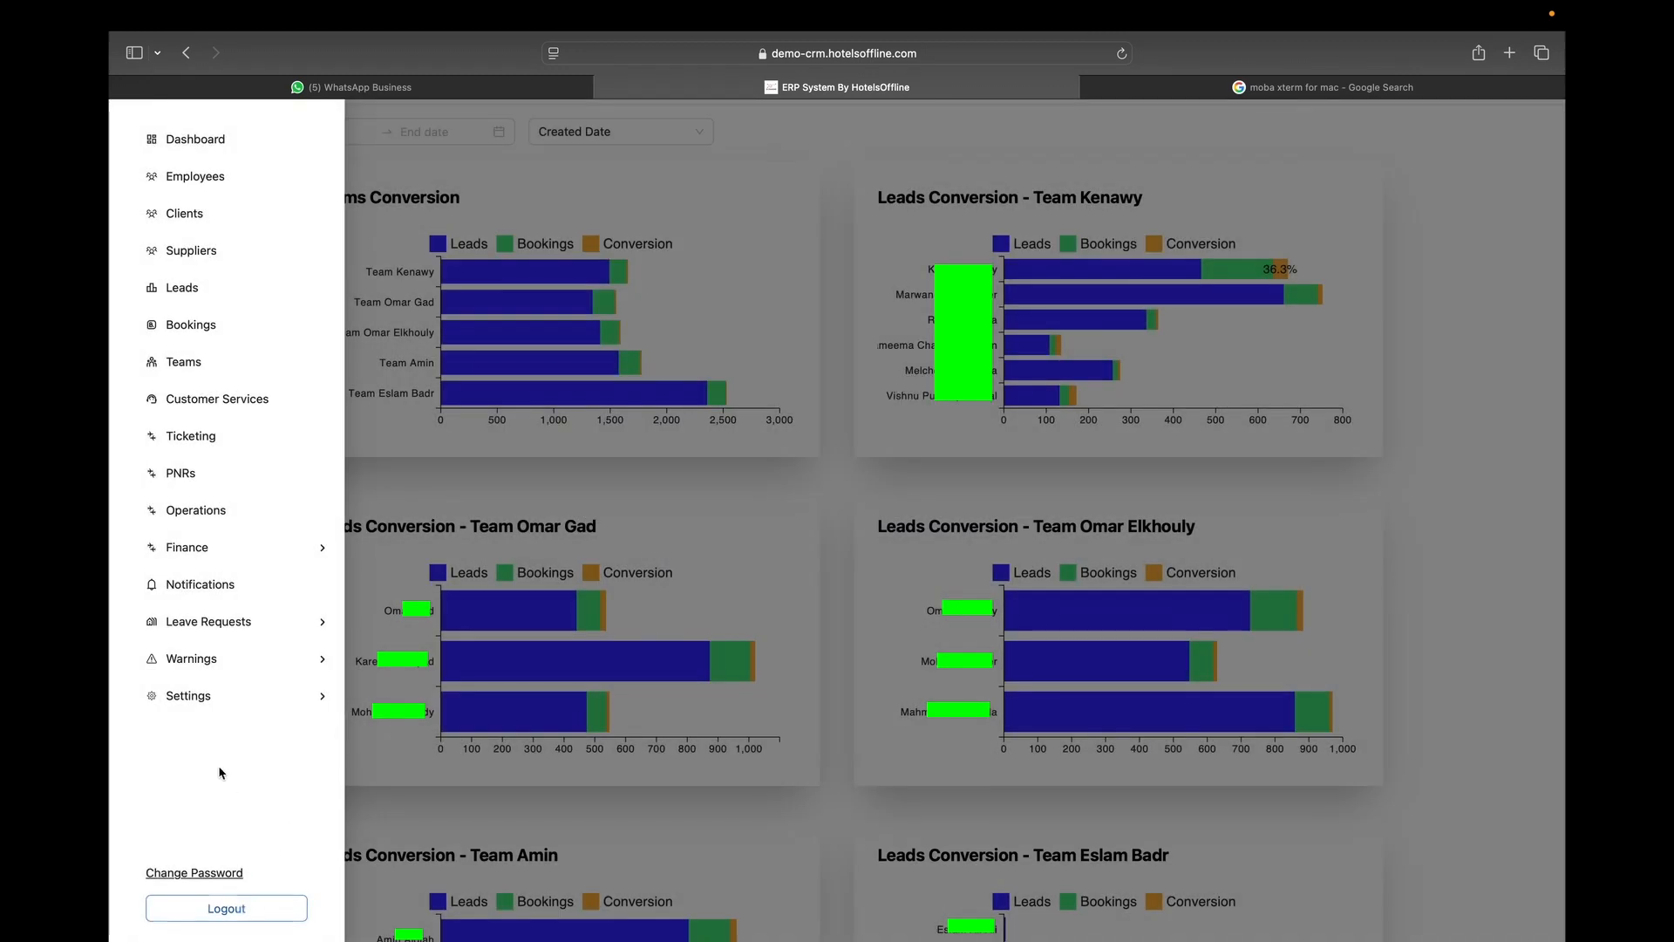
pyautogui.click(210, 695)
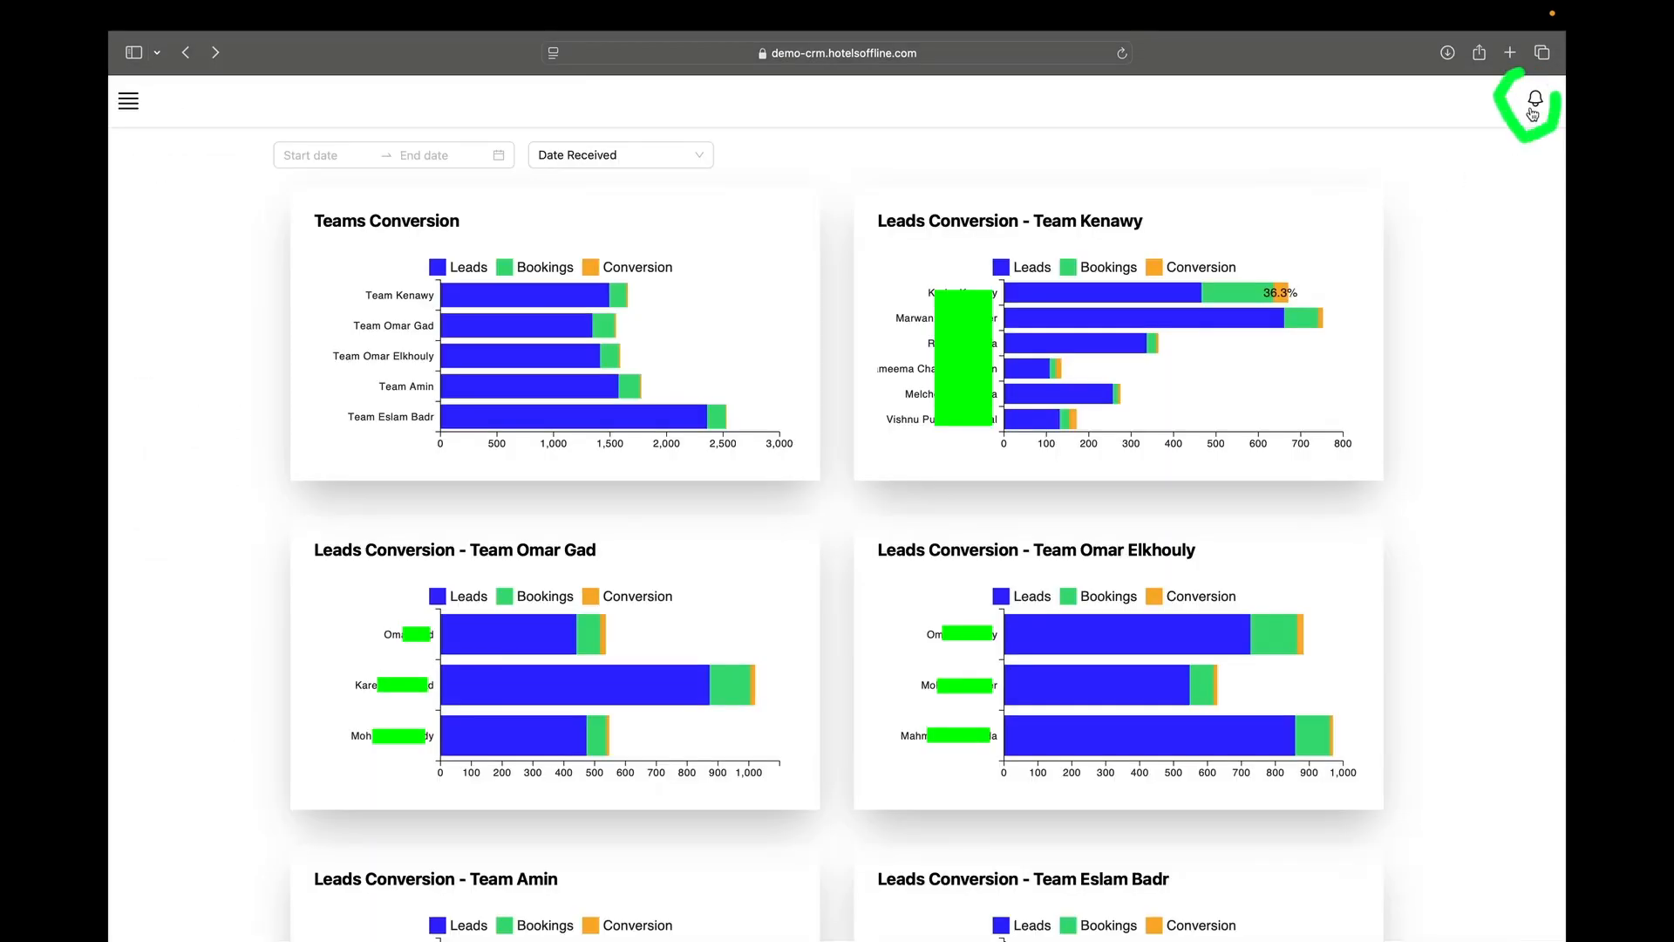
pyautogui.click(1534, 109)
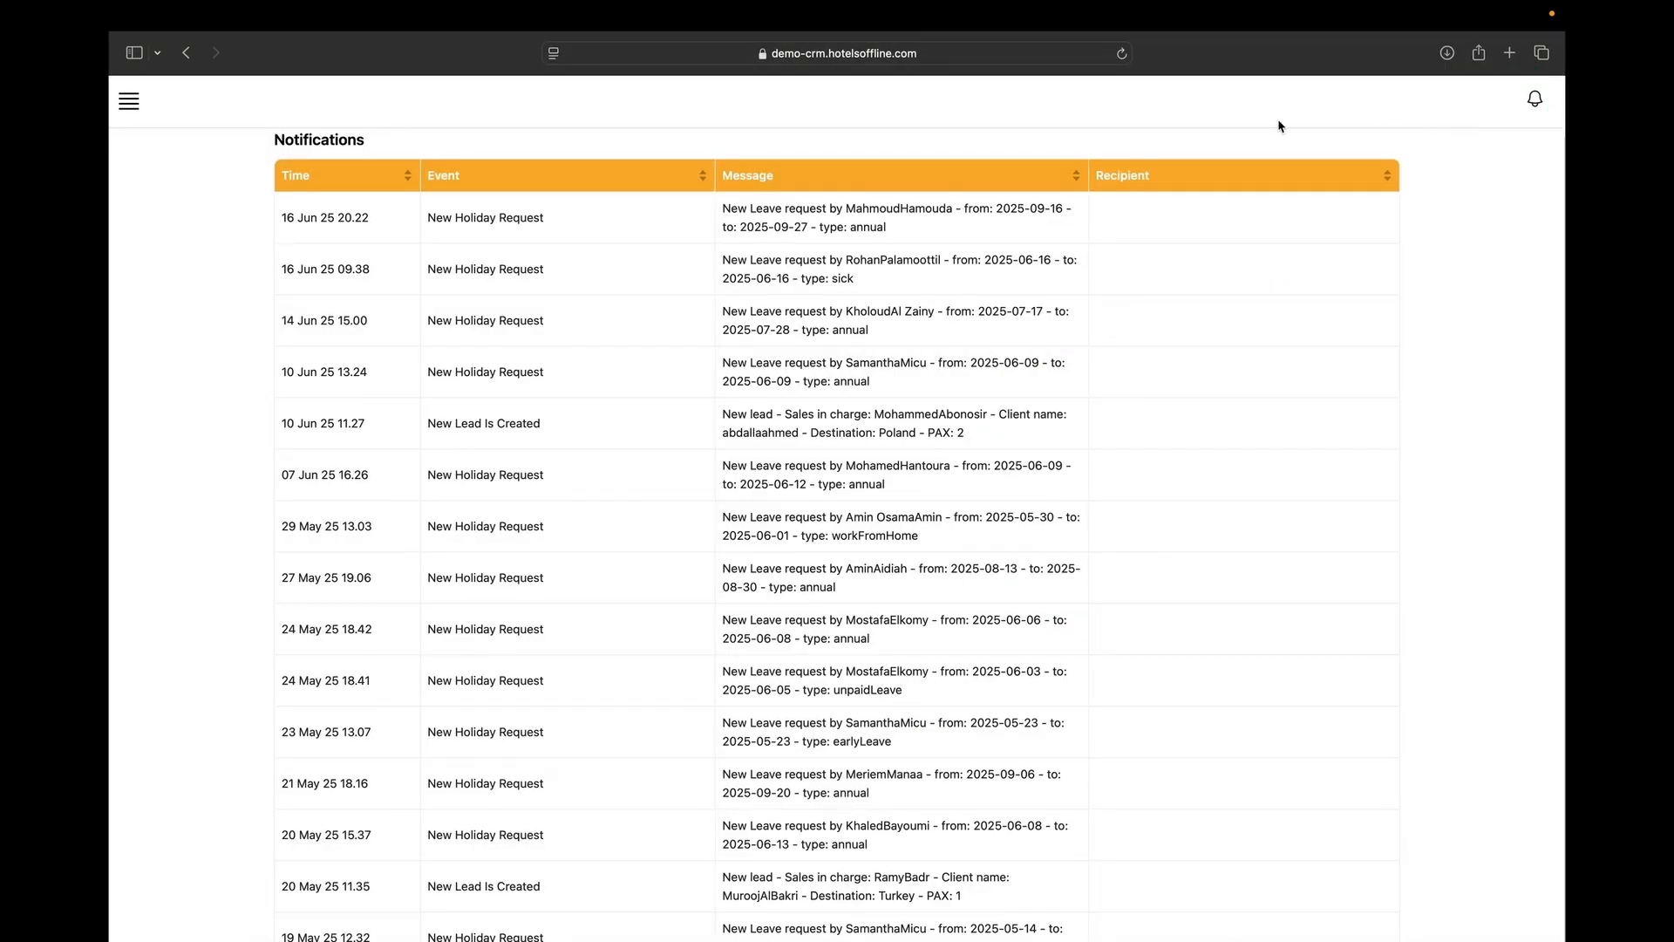
pyautogui.scroll(-15, 726, 567)
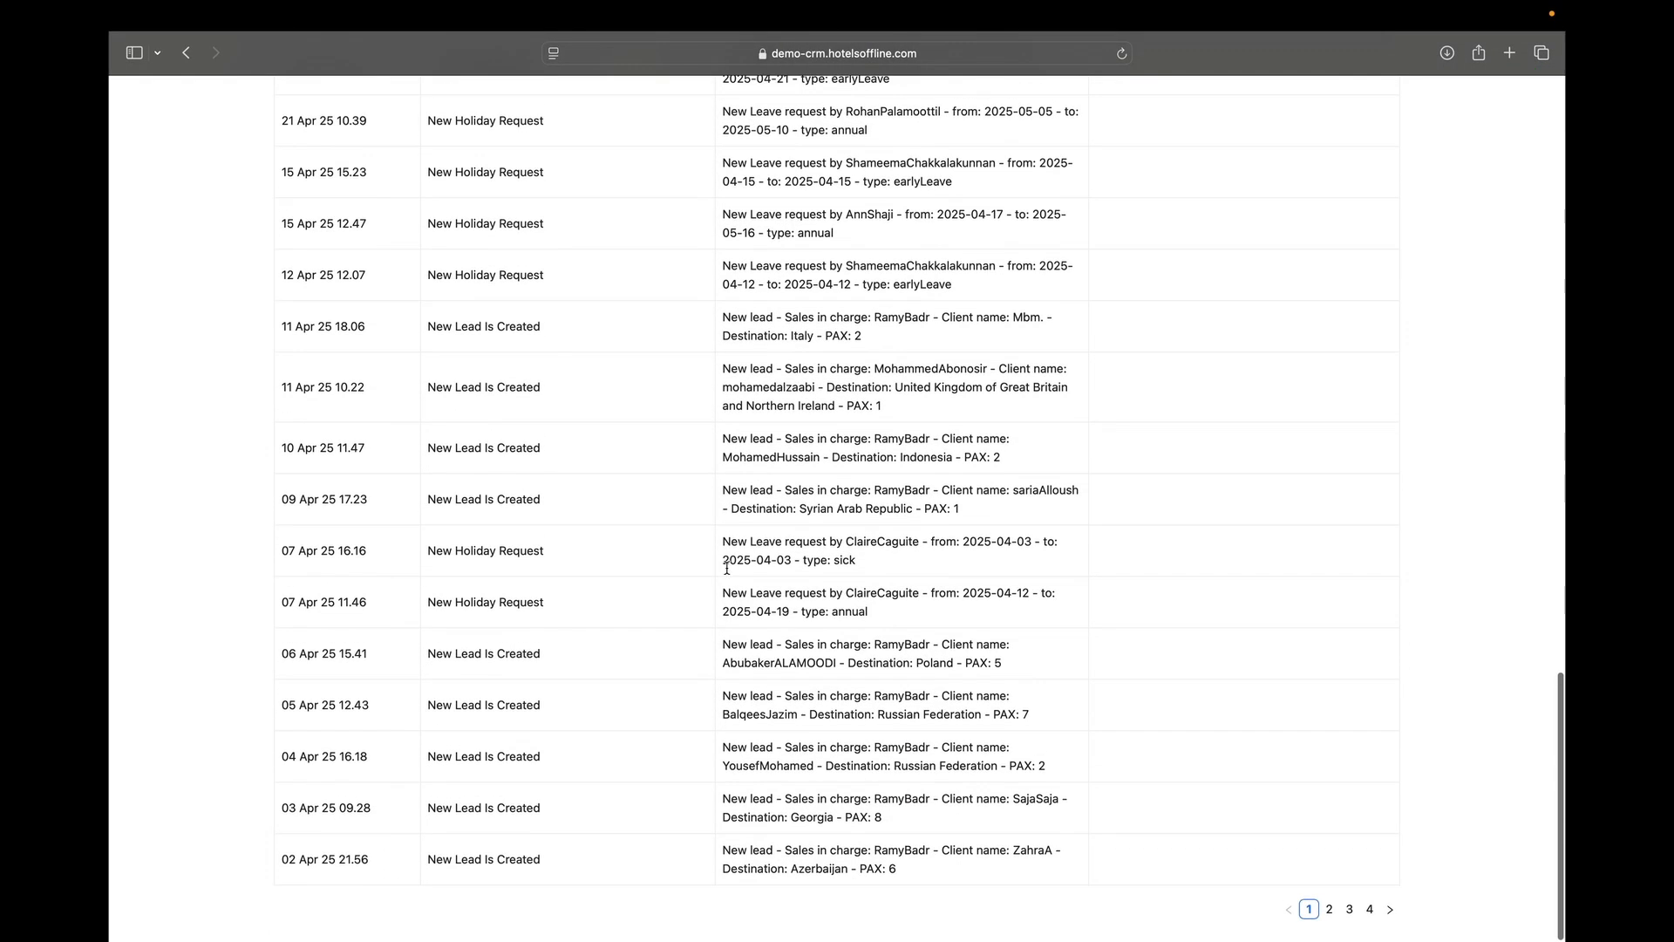
pyautogui.scroll(15, 695, 479)
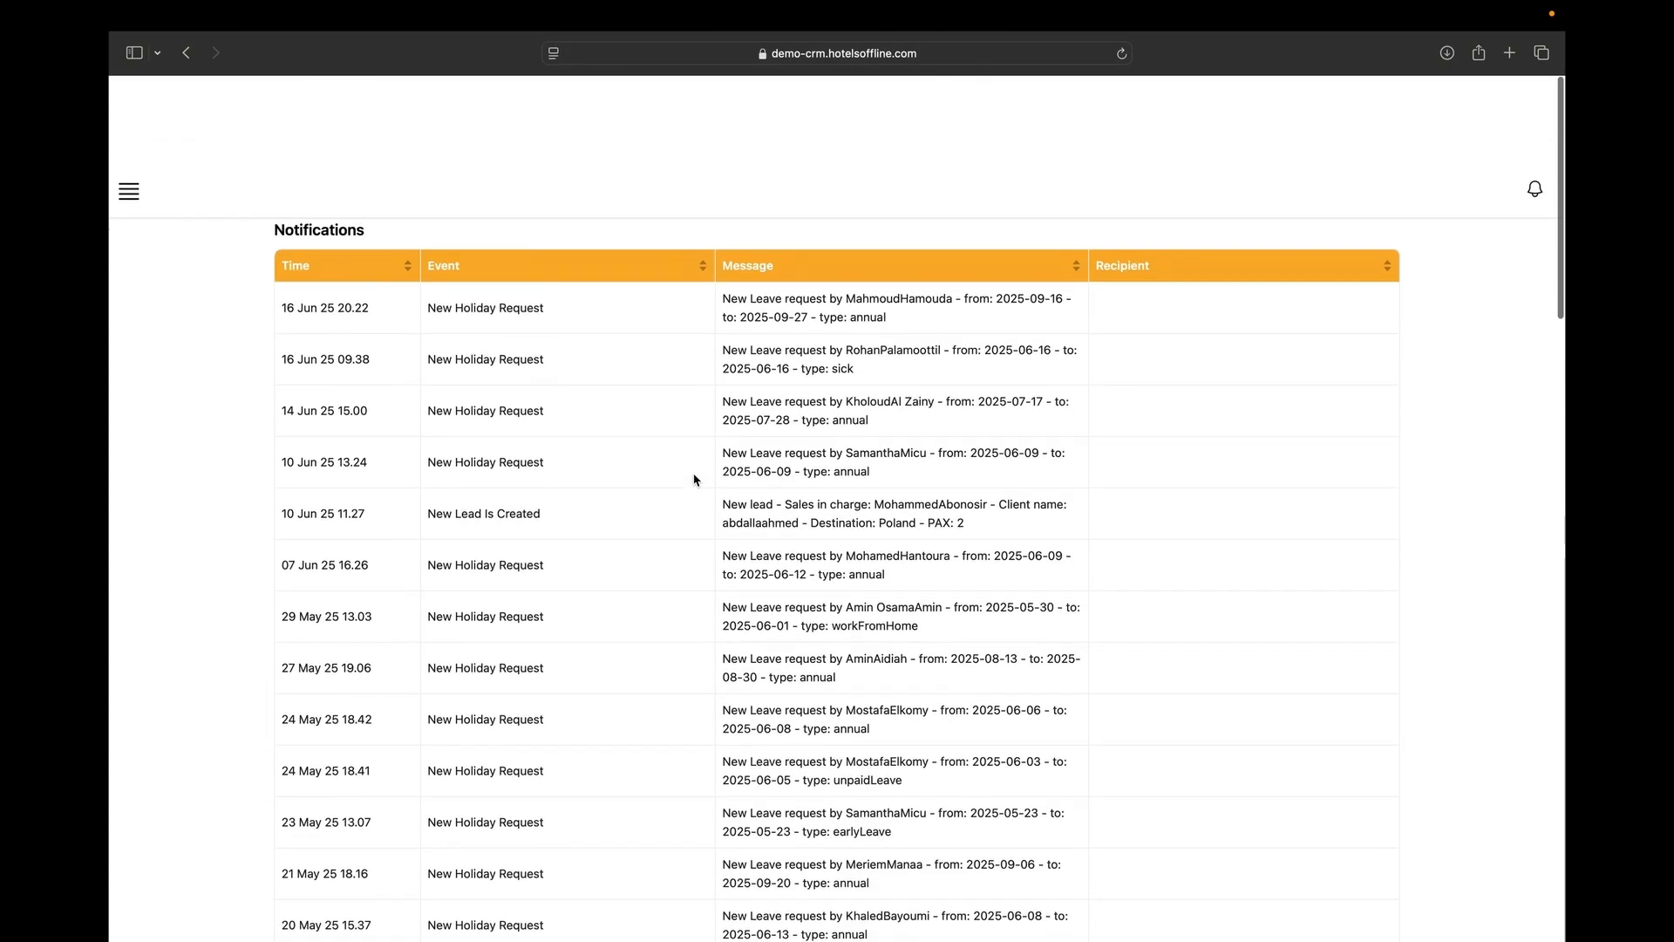
pyautogui.hscroll(-5, 212, 143)
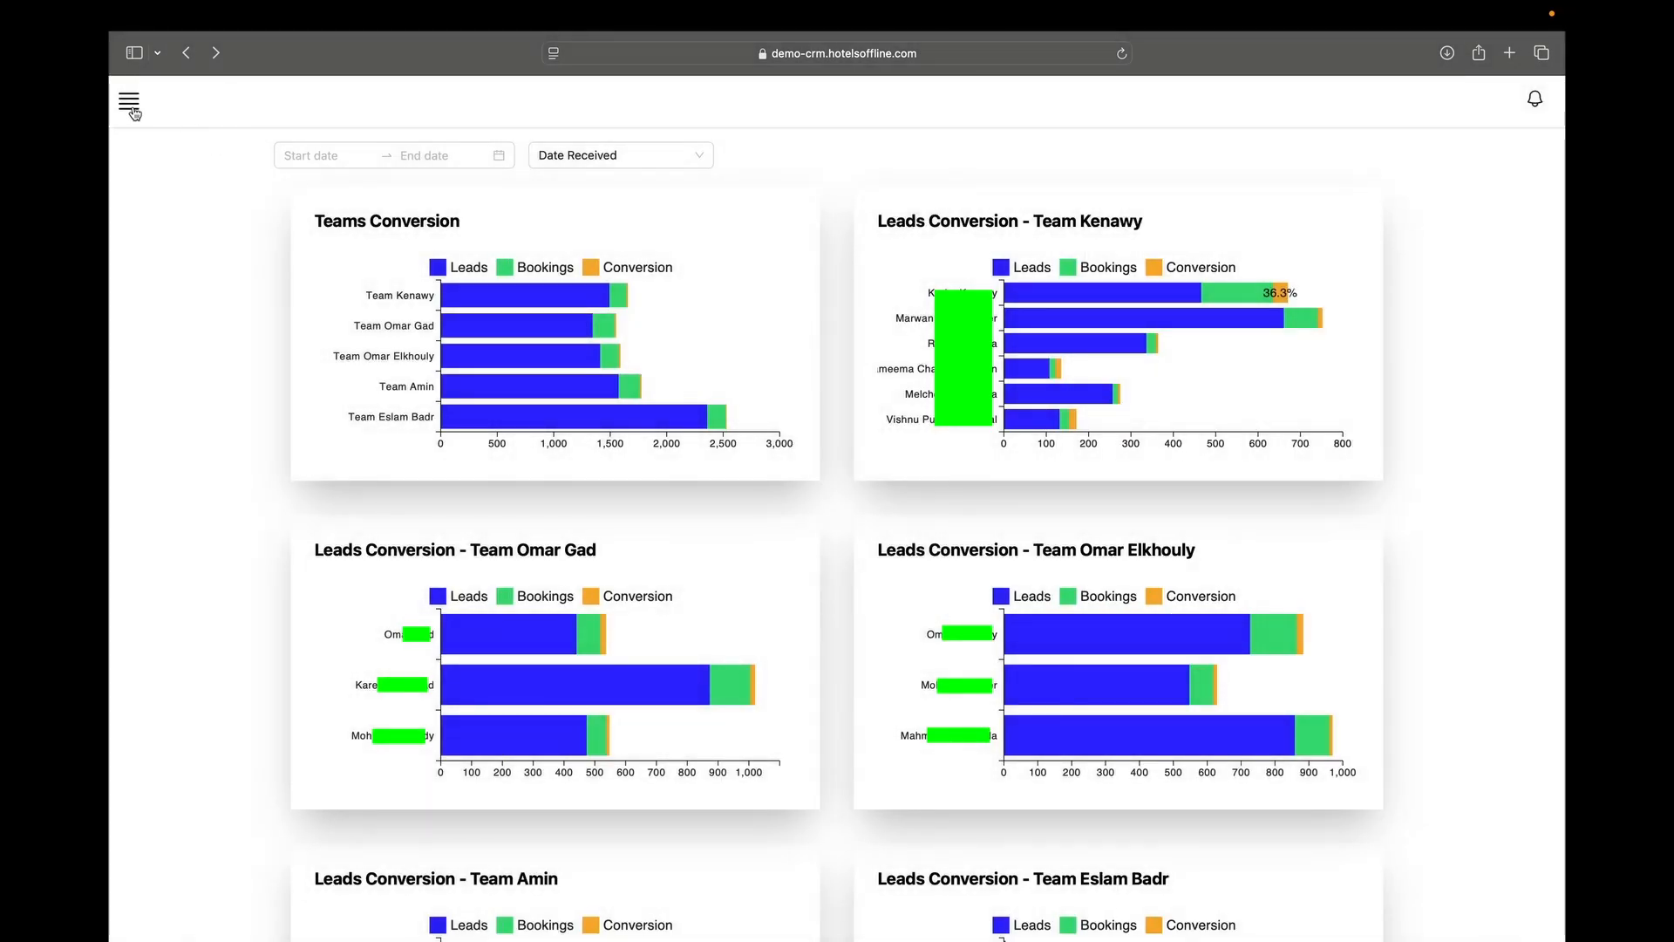
pyautogui.click(131, 104)
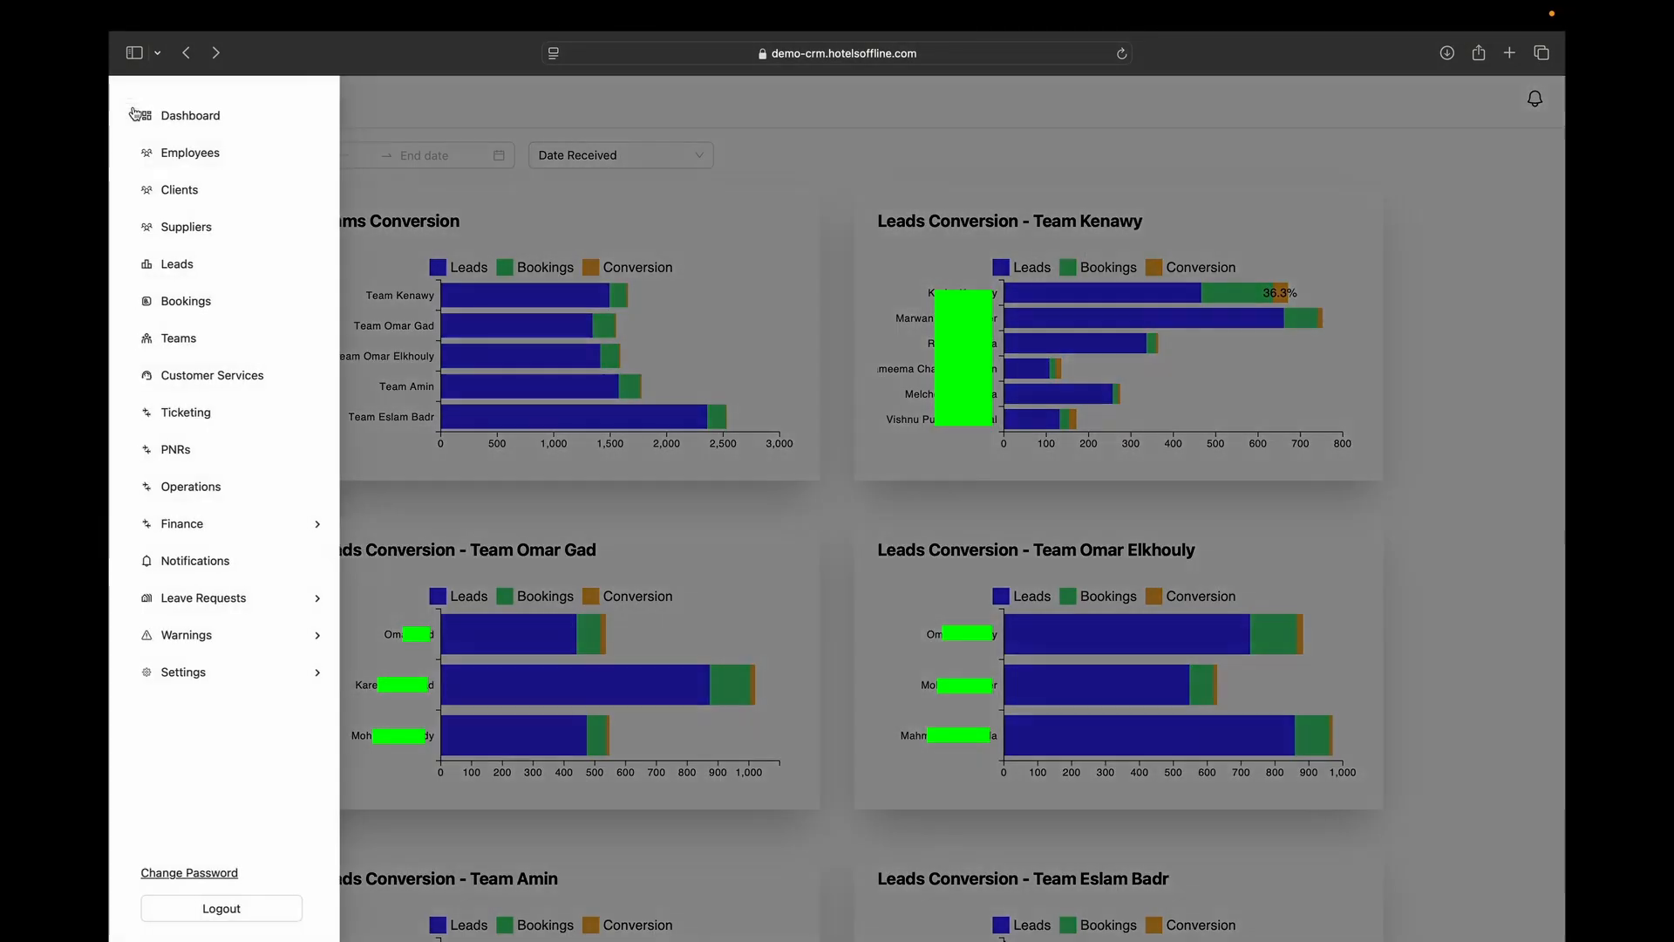
pyautogui.click(222, 571)
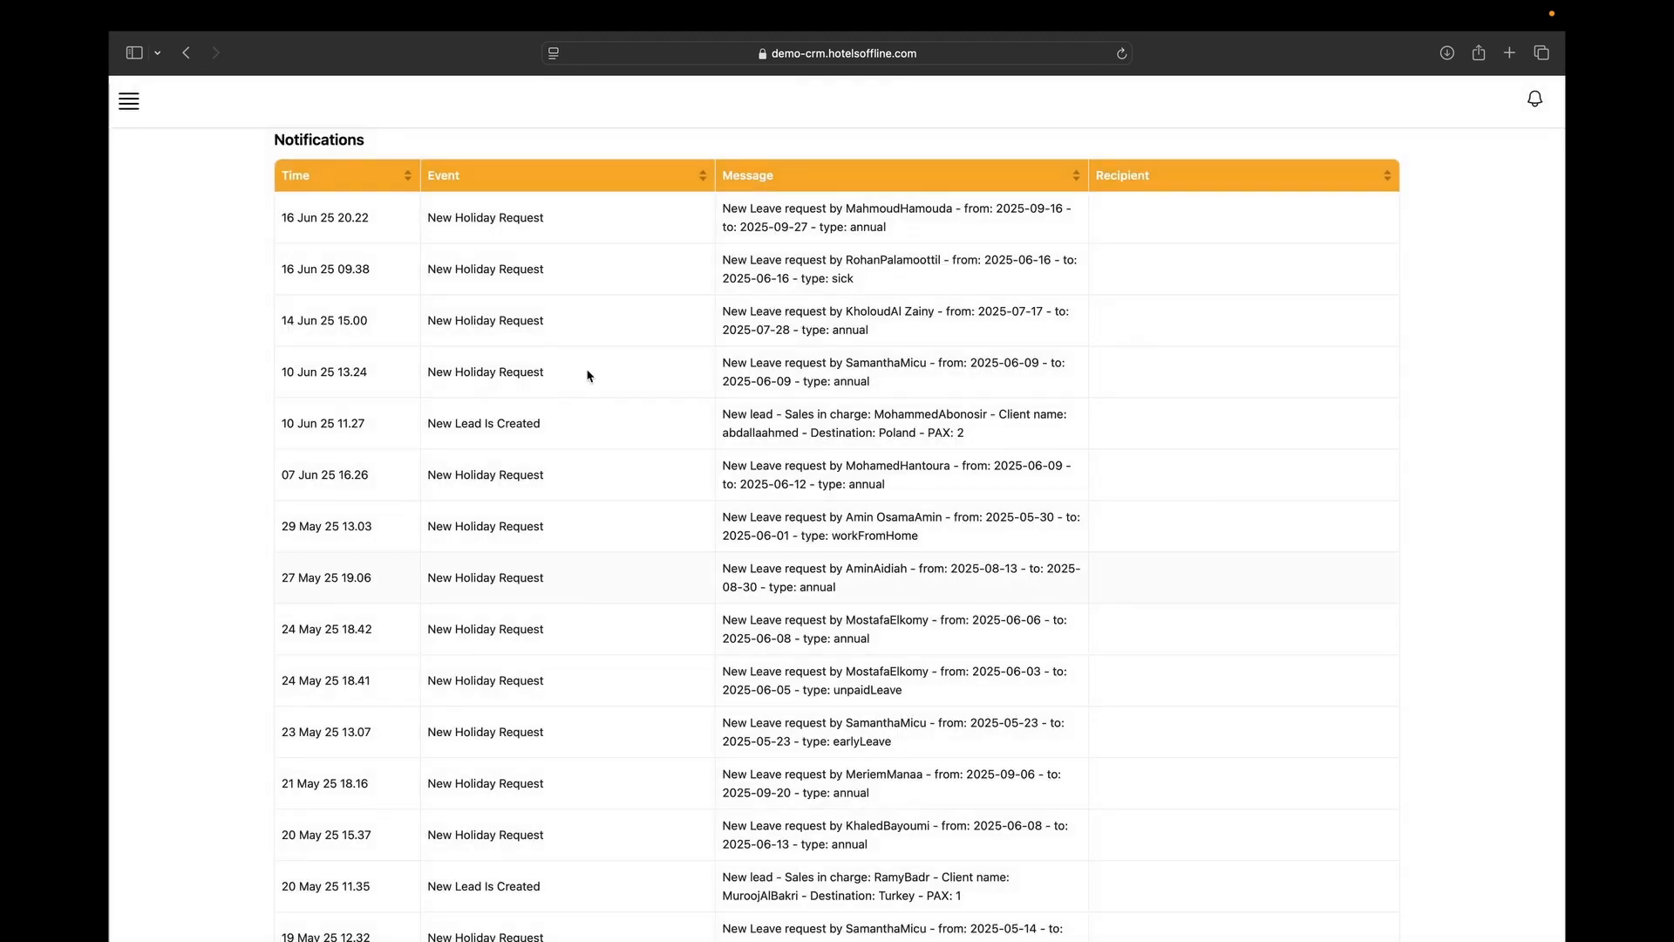
pyautogui.click(771, 188)
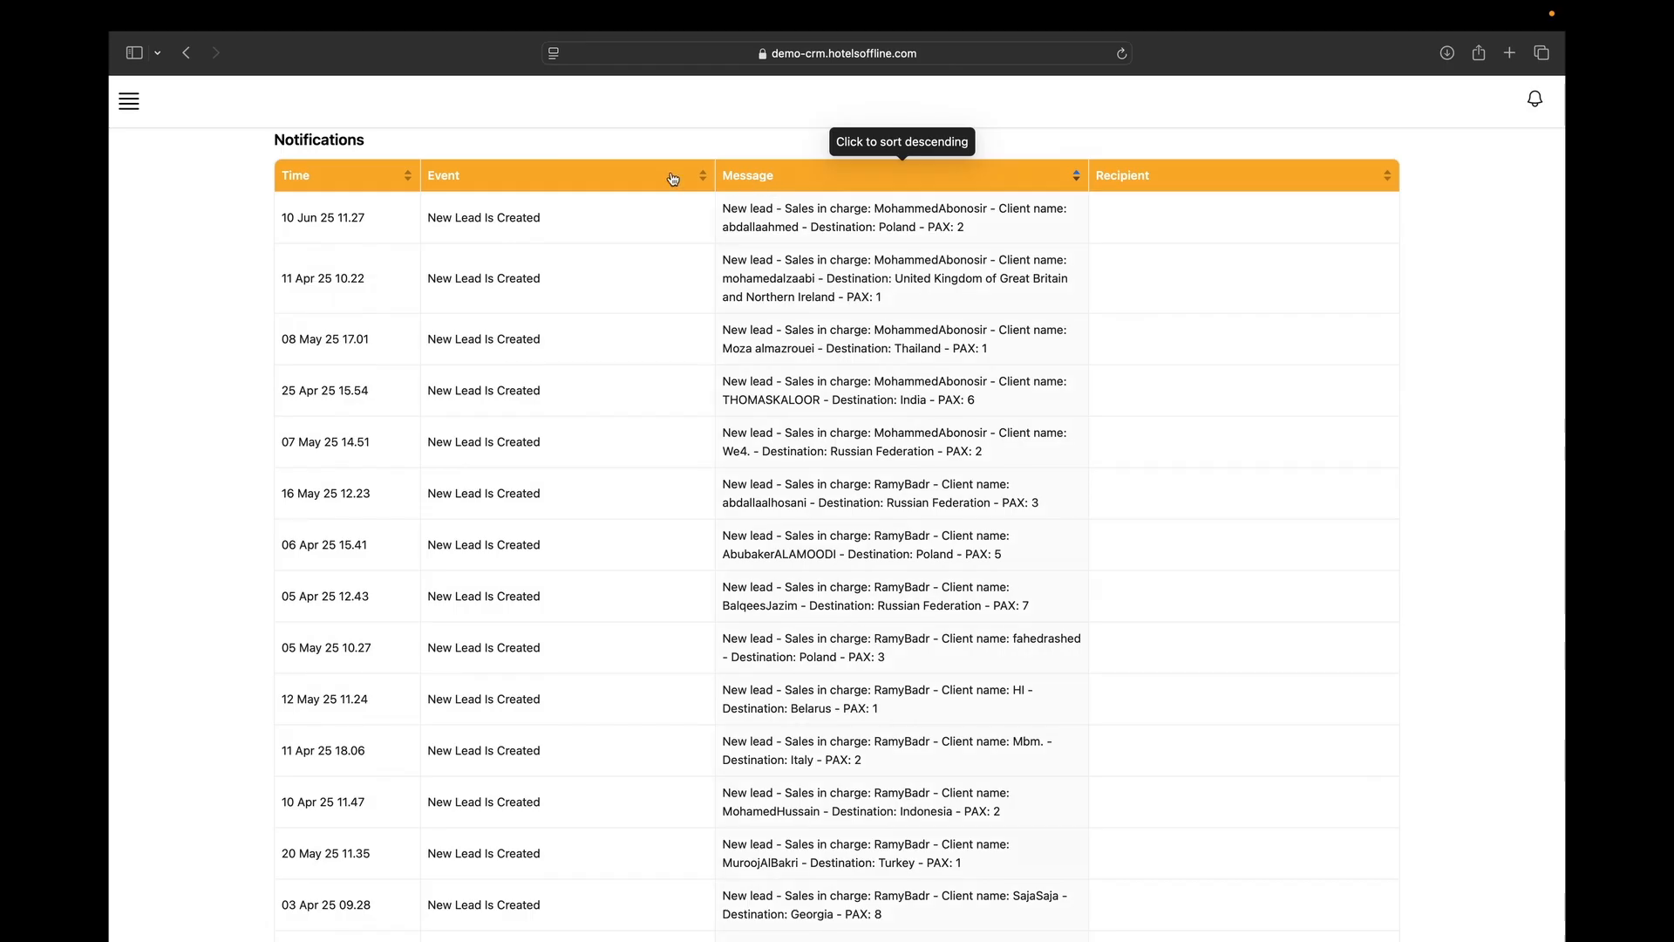
pyautogui.click(631, 179)
pyautogui.click(417, 165)
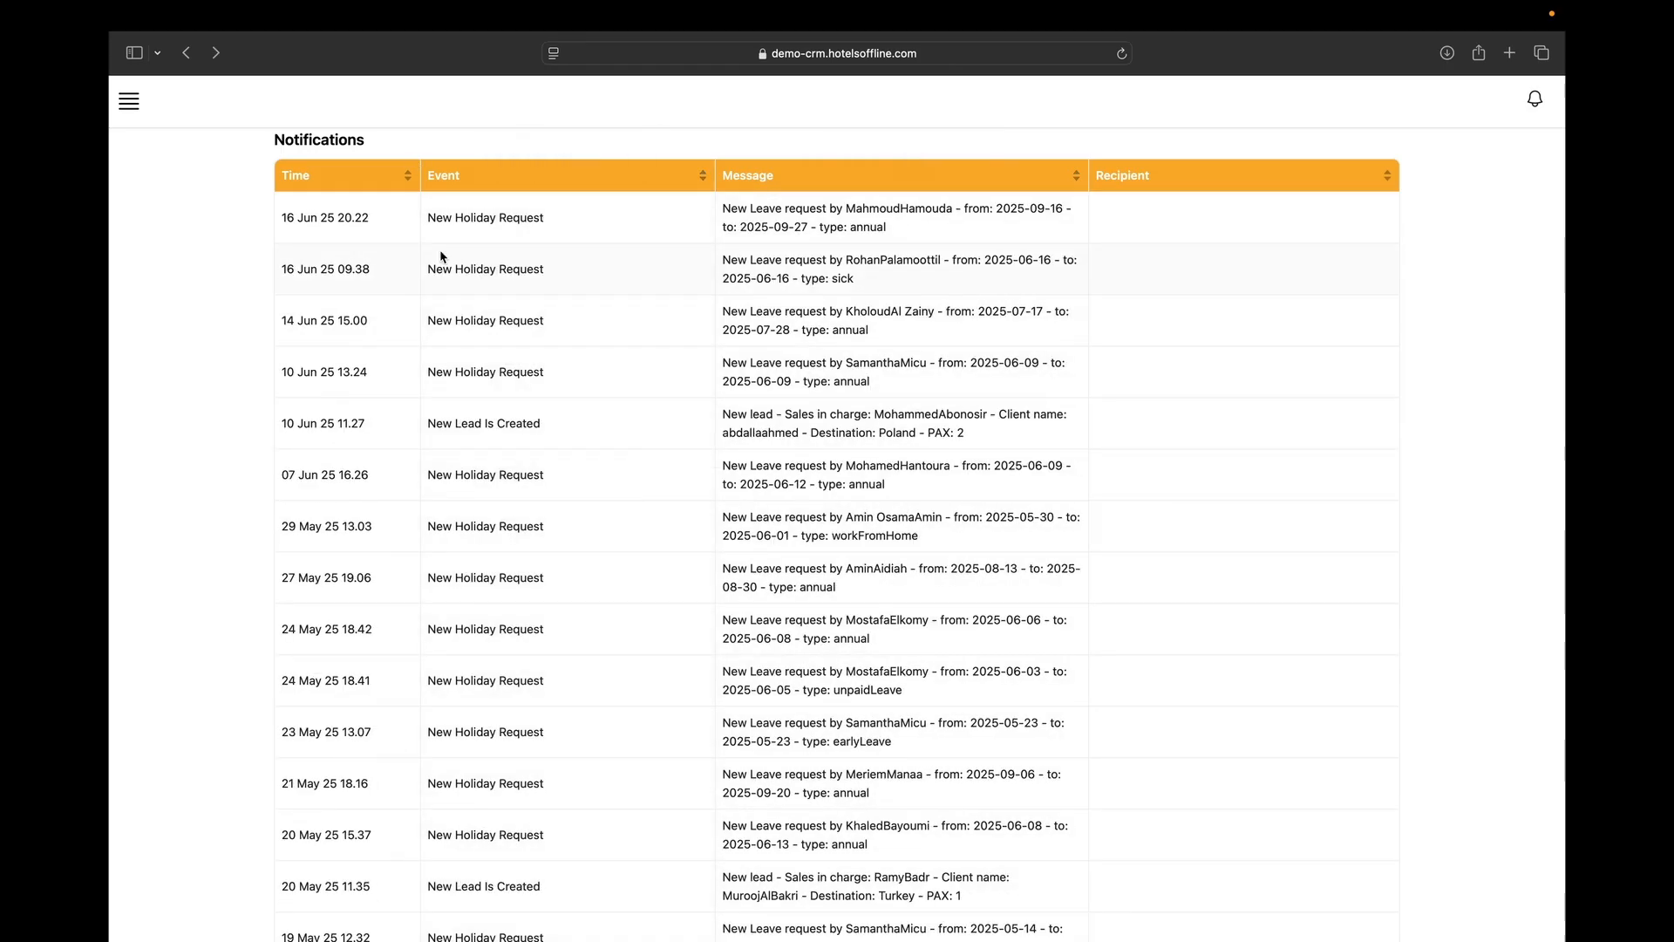
pyautogui.hscroll(-5, 258, 268)
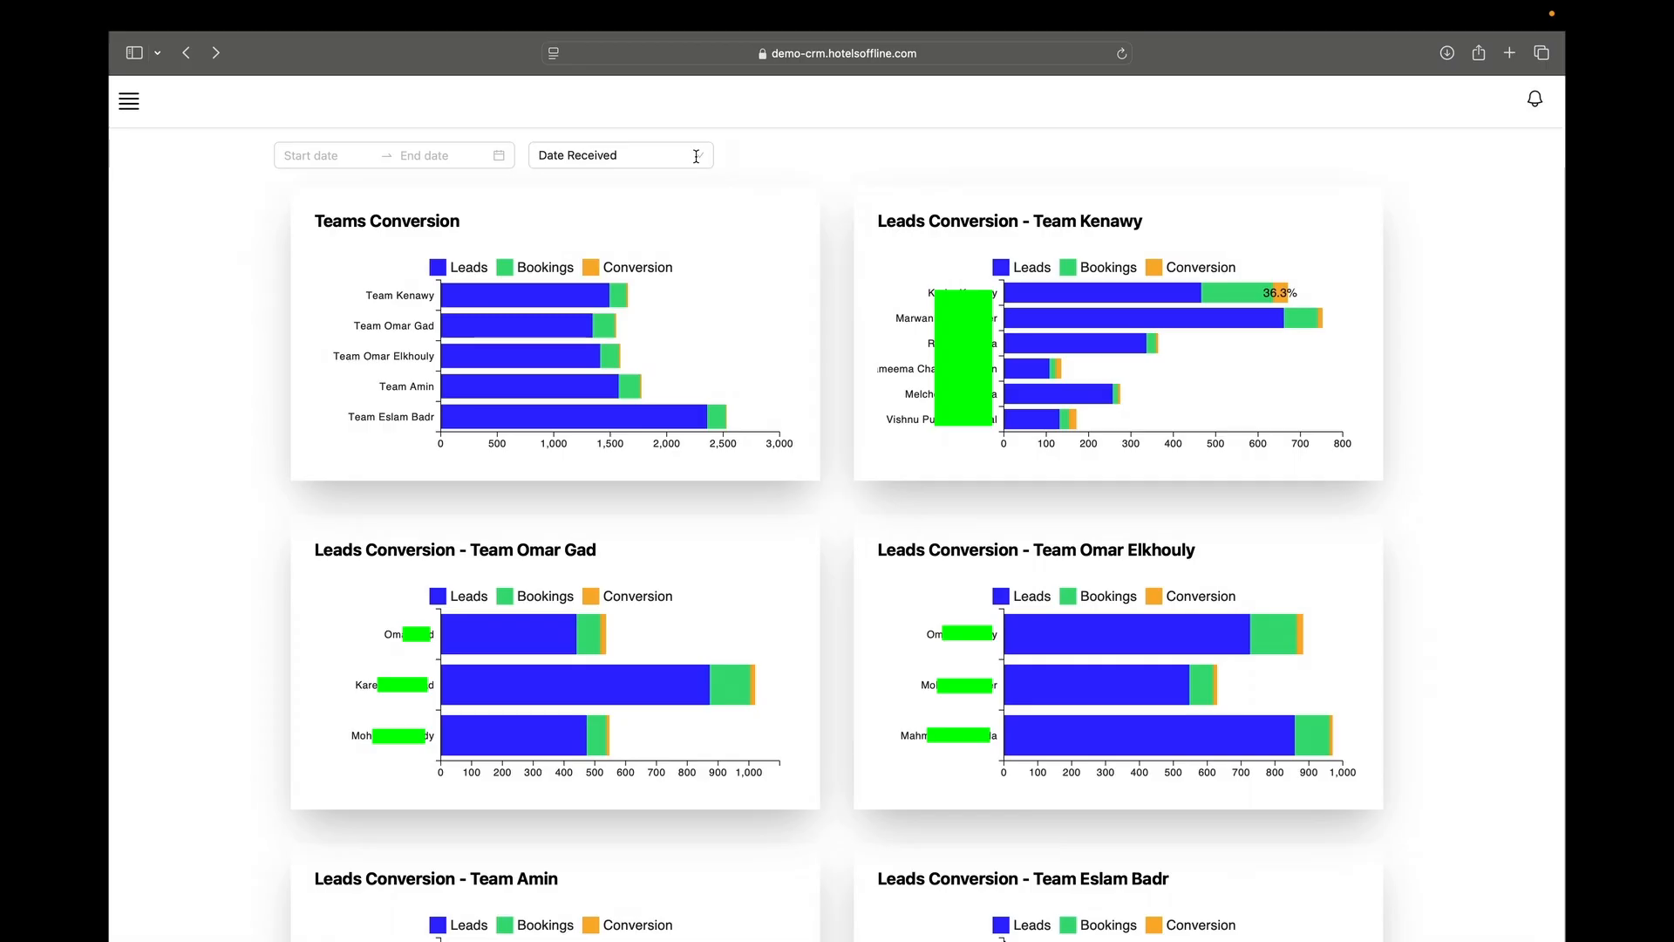
# Open a private window and load the demo-crm.hotelsoffline.com ERP site.
pyautogui.click(212, 15)
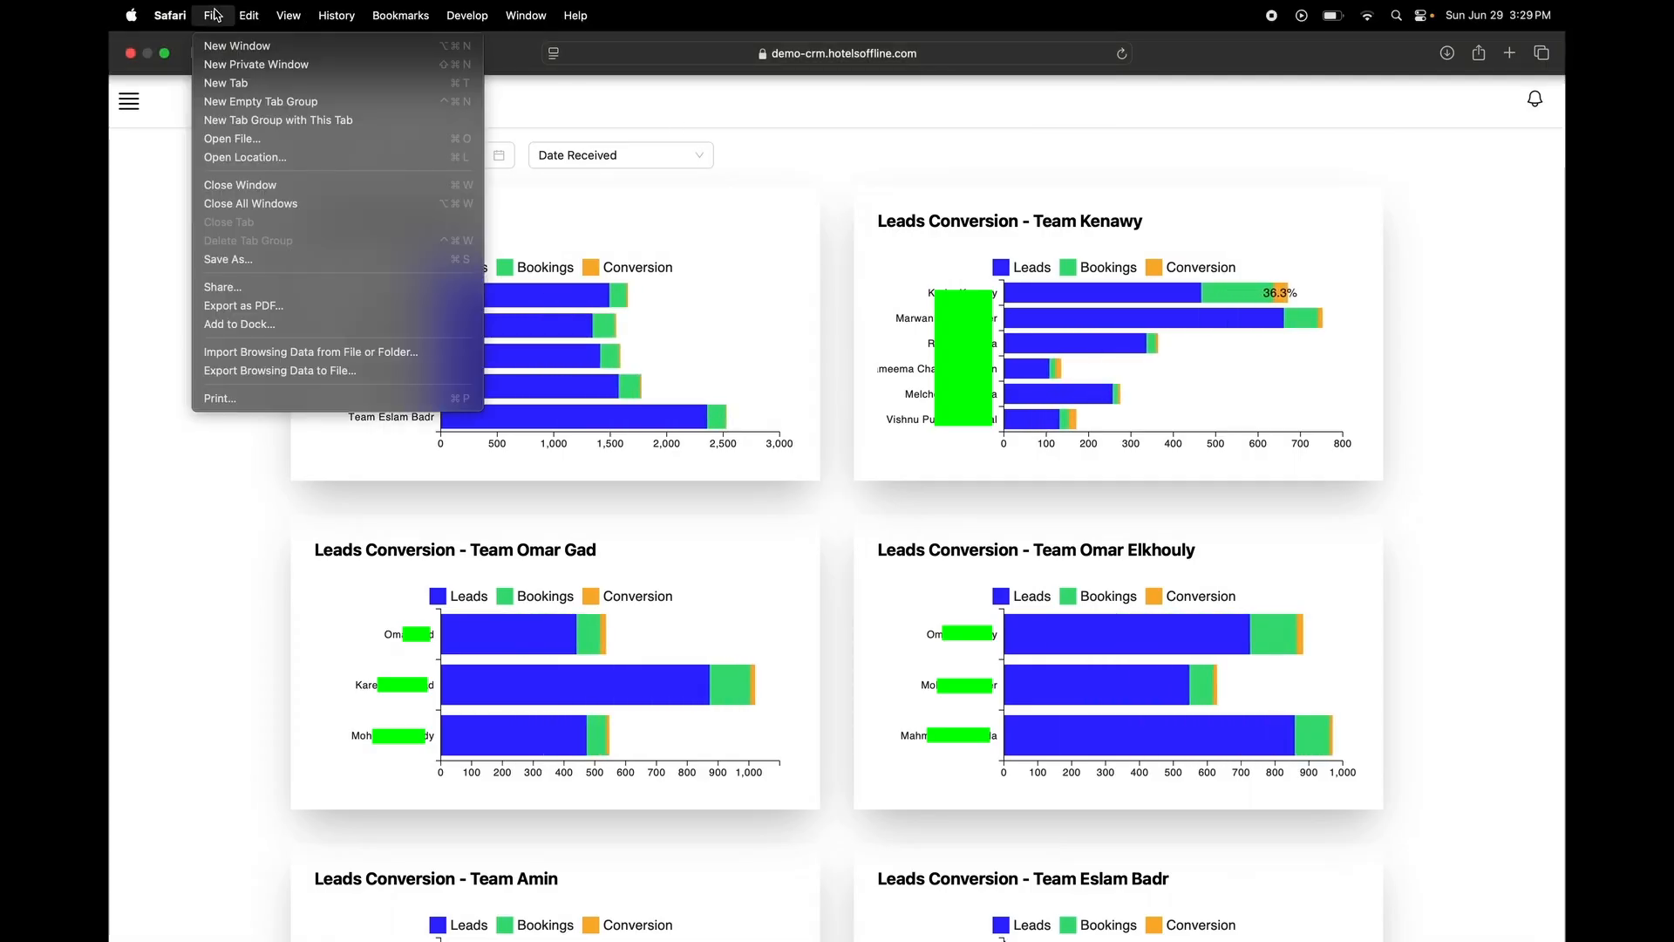
pyautogui.click(256, 68)
pyautogui.click(713, 54)
pyautogui.write('demo')
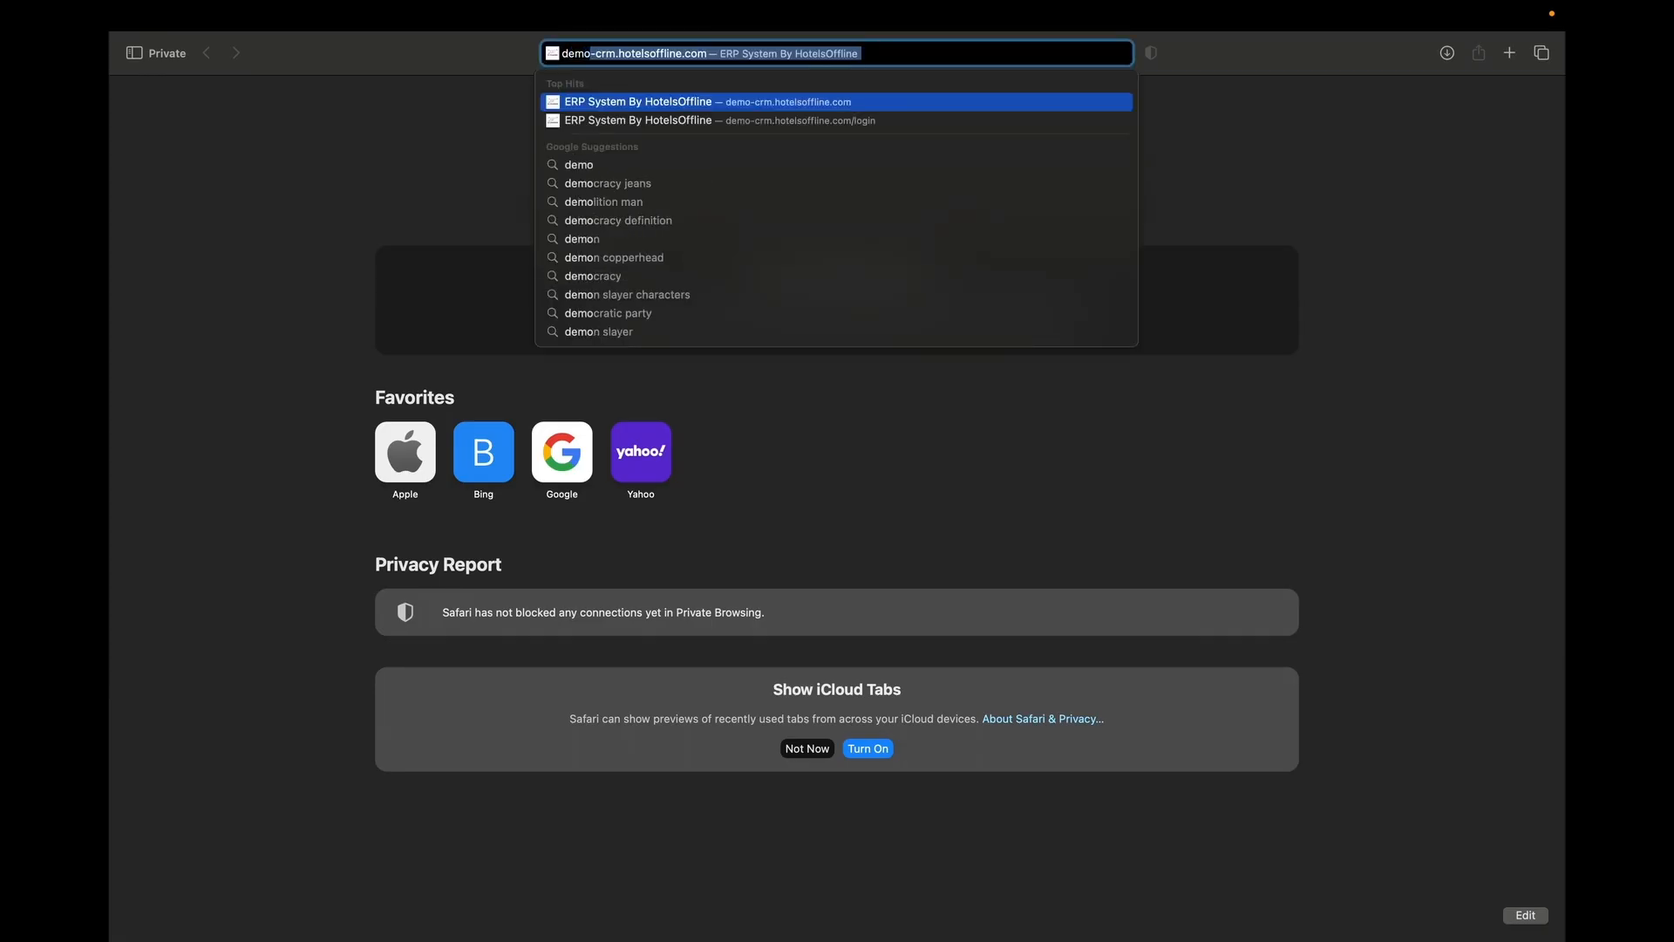
pyautogui.press('Right')
pyautogui.write('/')
pyautogui.press('Return')
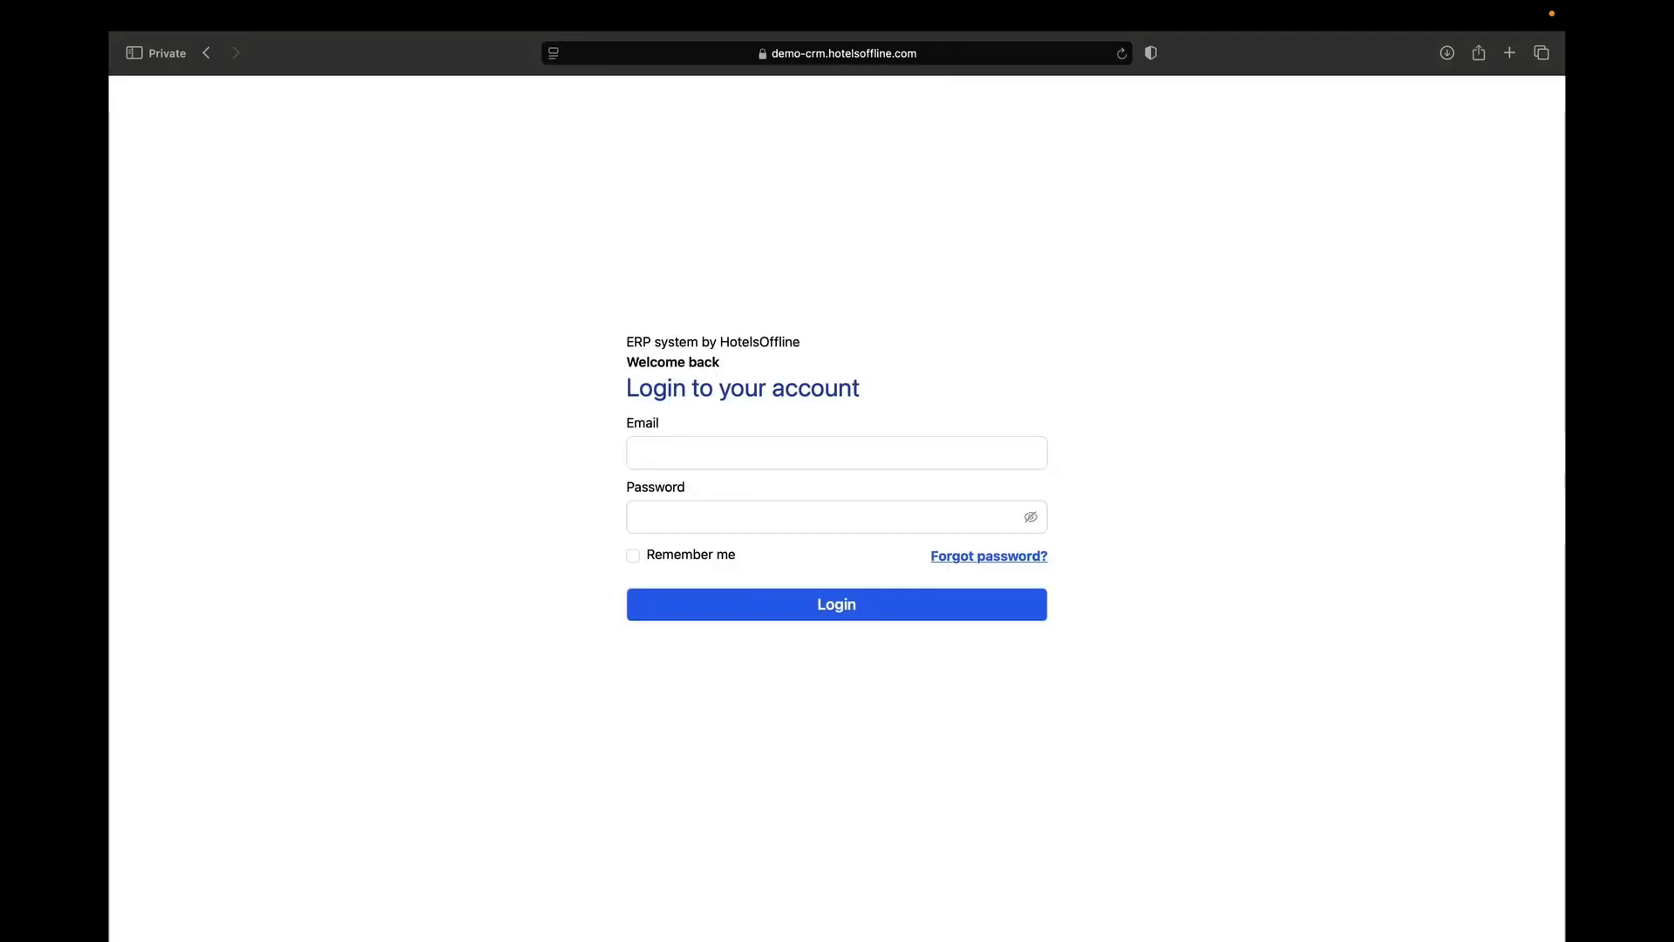
# Log in with the employee's email address and password.
pyautogui.click(807, 450)
pyautogui.press('Tab')
pyautogui.write('********')
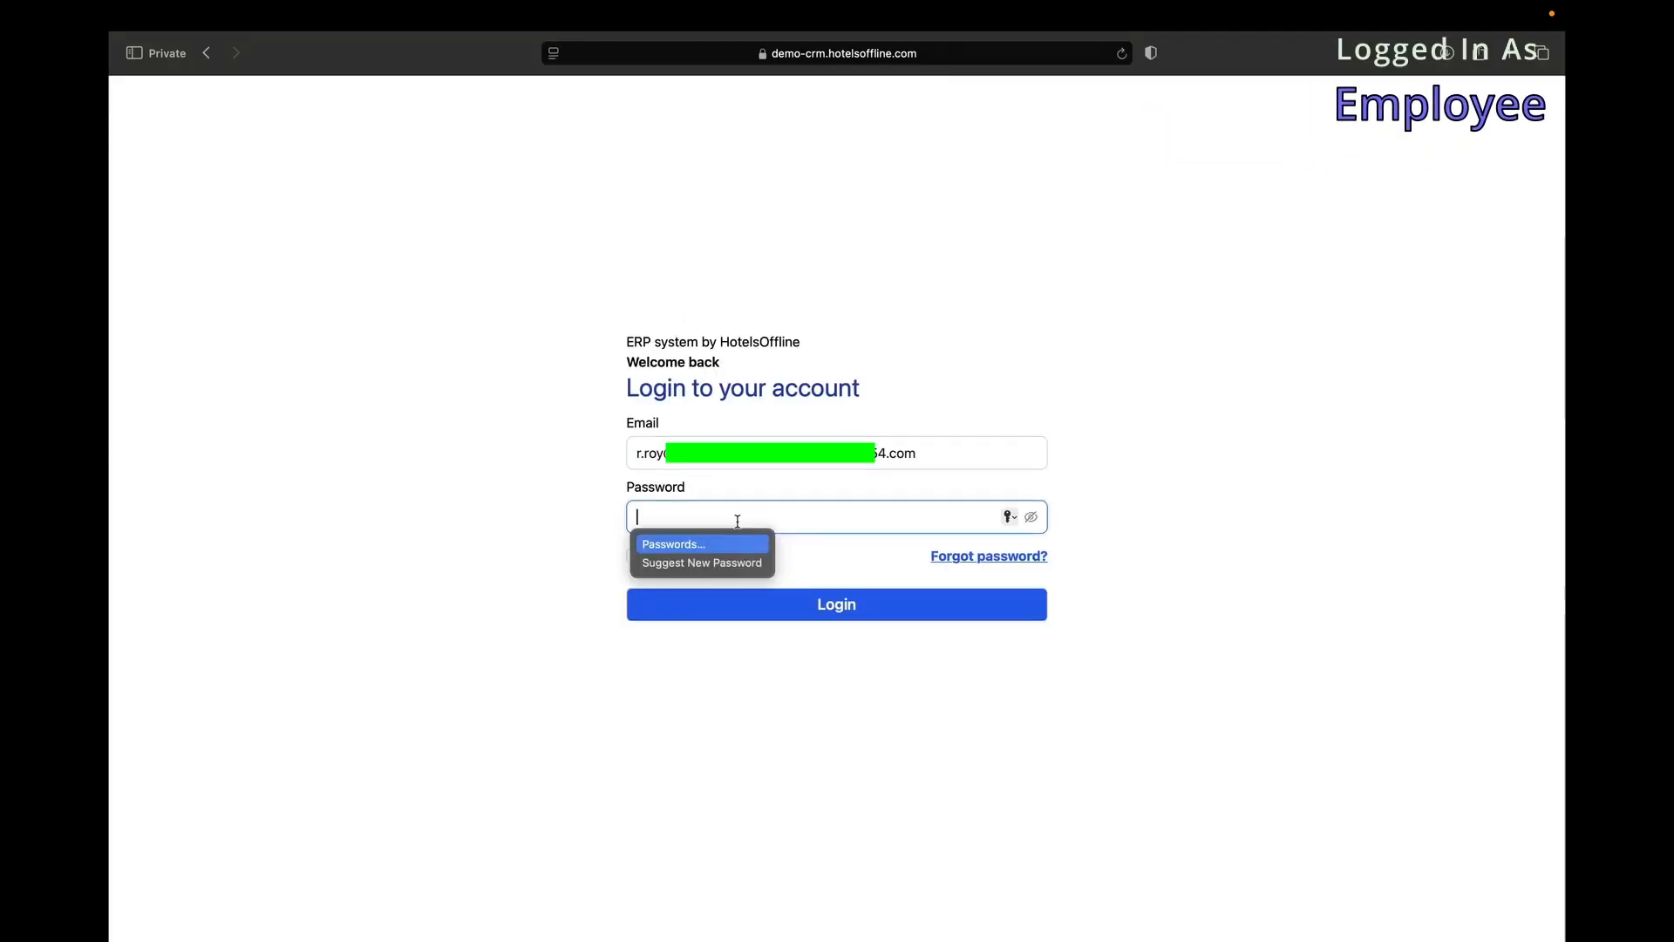
pyautogui.press('Return')
# Load web.whatsapp.com in a new tab.
pyautogui.press('super+t')
pyautogui.write('web.whatsapp.com')
pyautogui.press('Return')
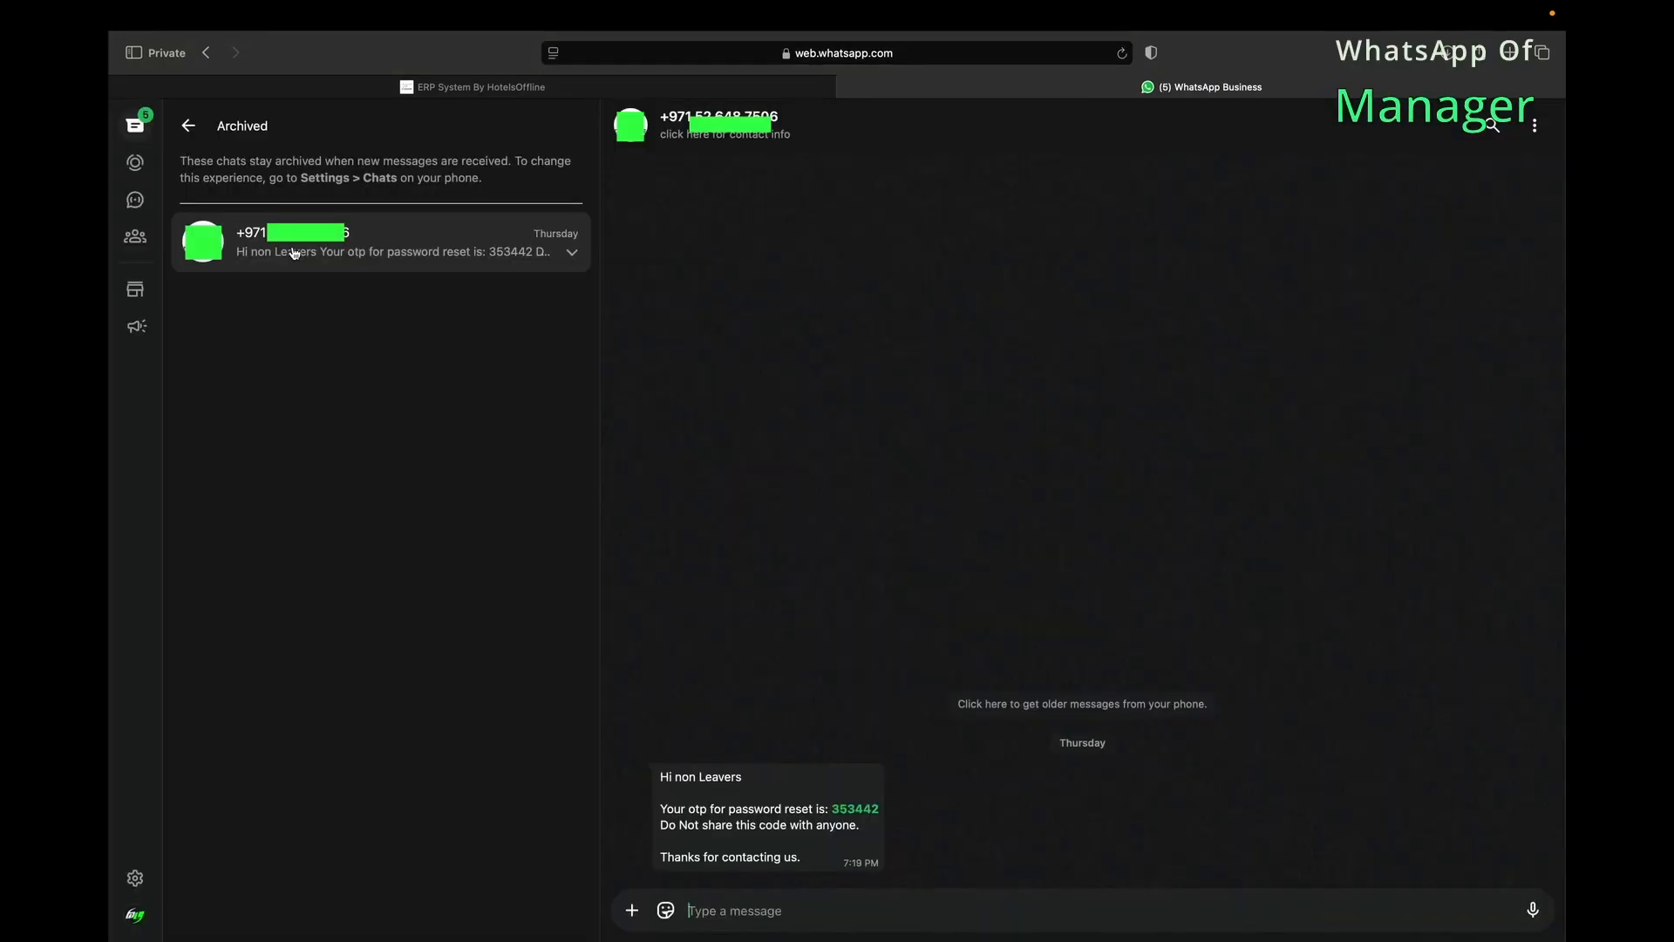
# File an Unpaid Leave request for 08–10 Jul 25 in My Leave Requests, then check WhatsApp.
pyautogui.click(313, 87)
pyautogui.click(129, 117)
pyautogui.moveTo(184, 547)
pyautogui.click(468, 549)
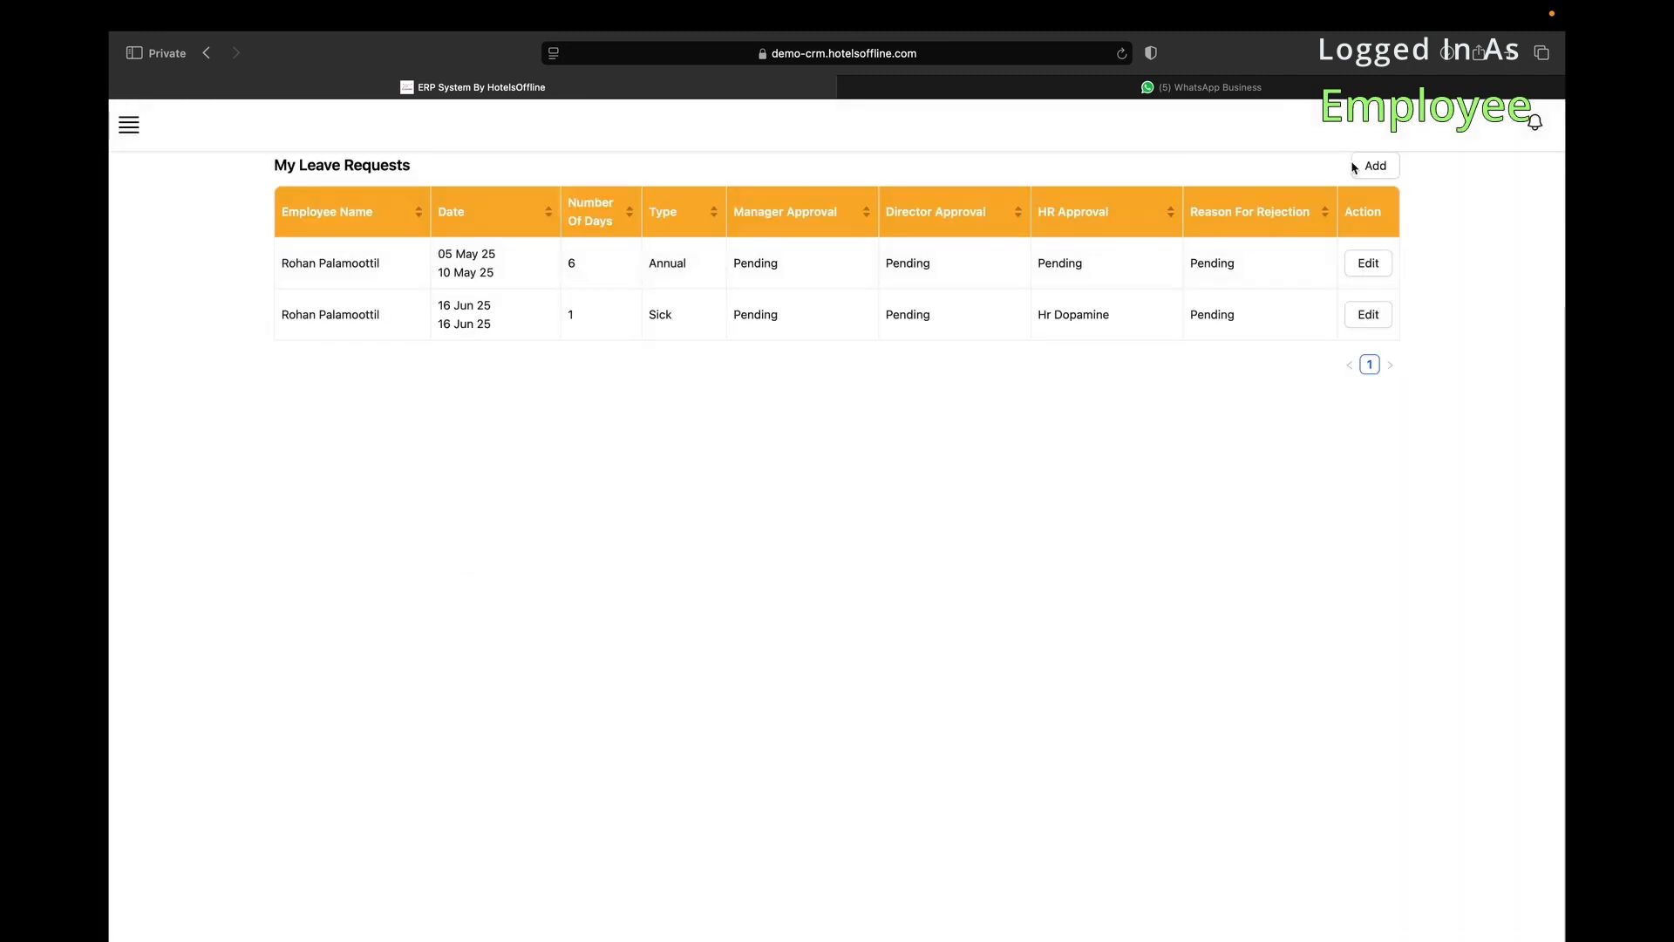
pyautogui.click(1375, 166)
pyautogui.click(791, 272)
pyautogui.click(942, 422)
pyautogui.click(998, 422)
pyautogui.click(702, 408)
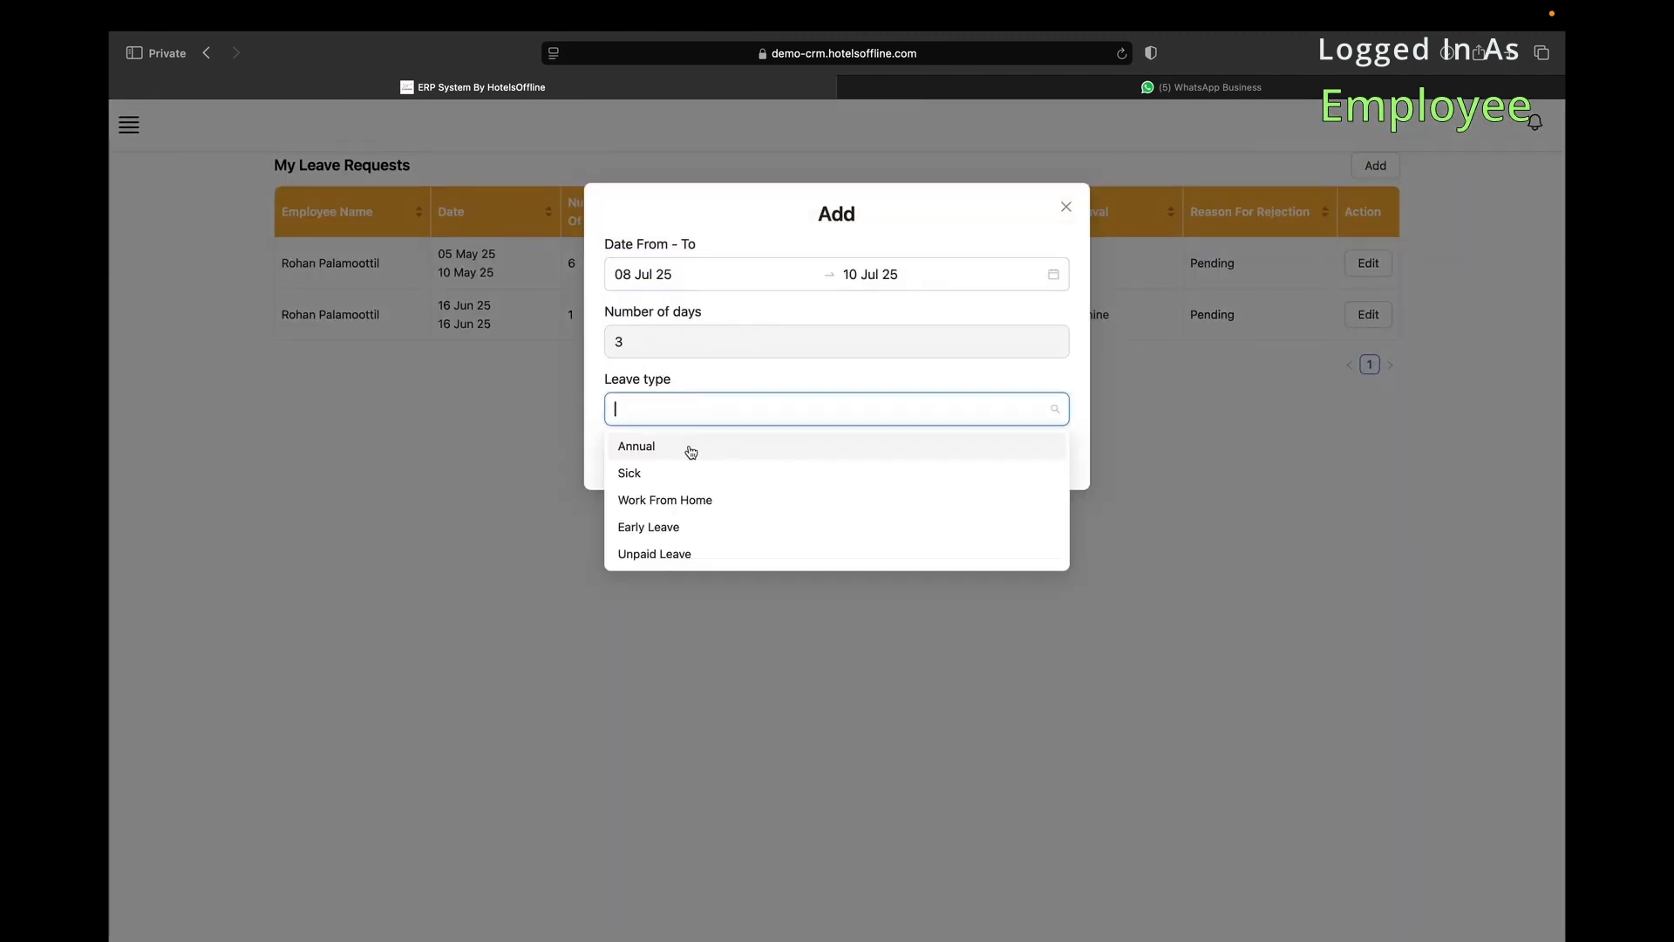
pyautogui.click(677, 555)
pyautogui.click(839, 450)
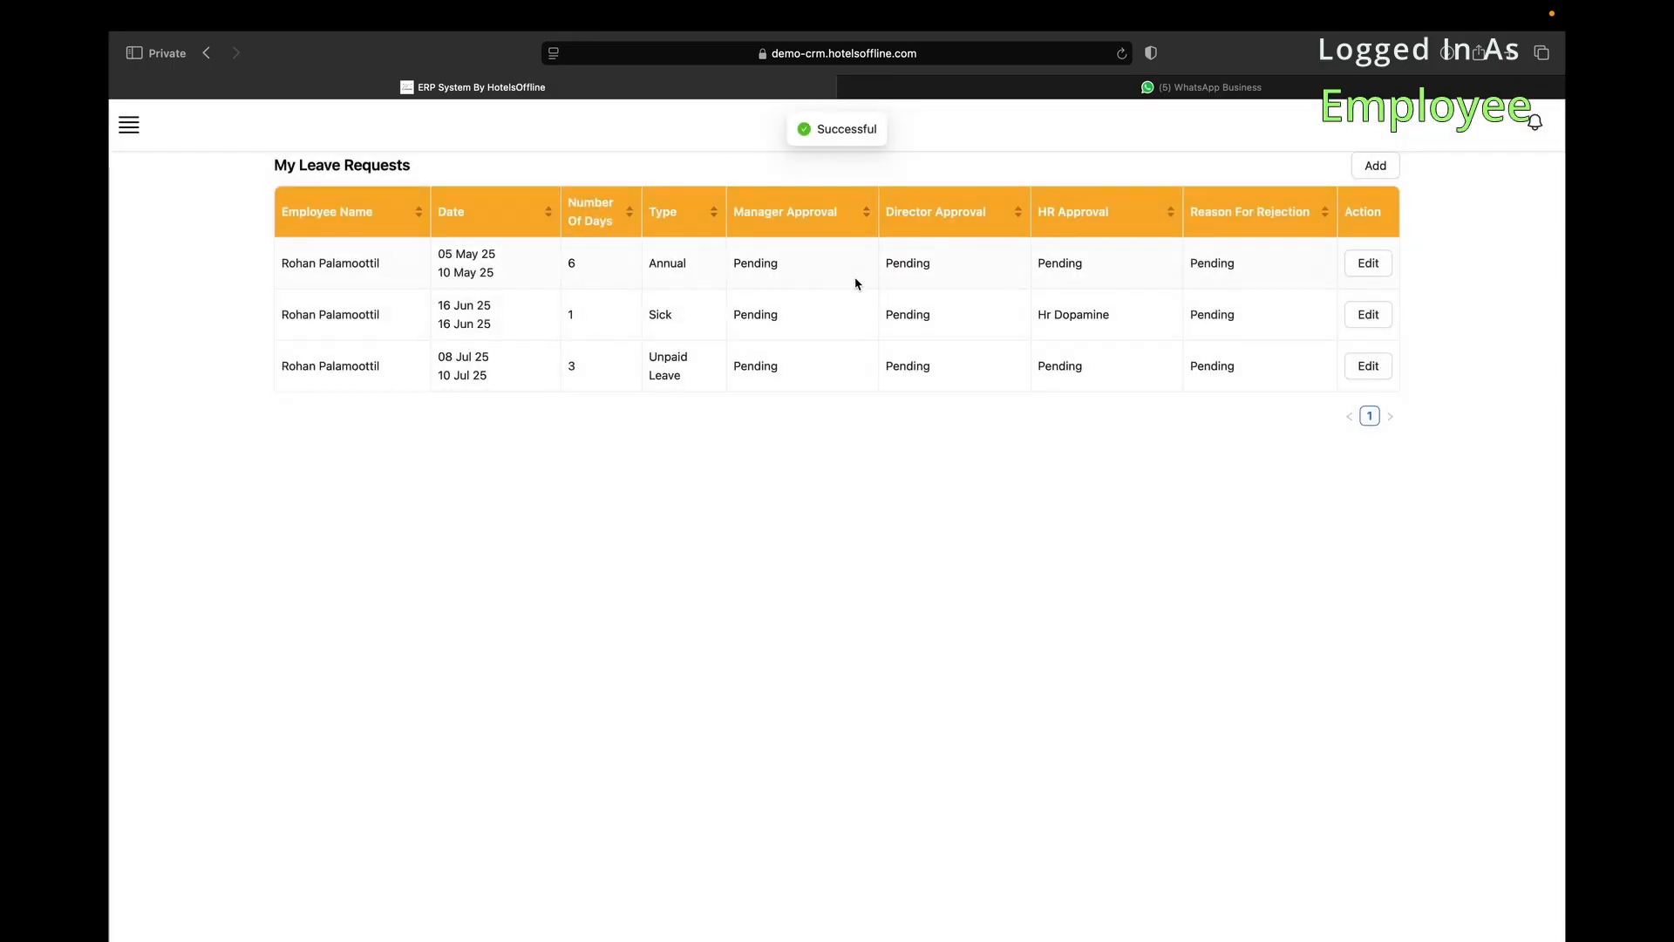
pyautogui.click(1060, 86)
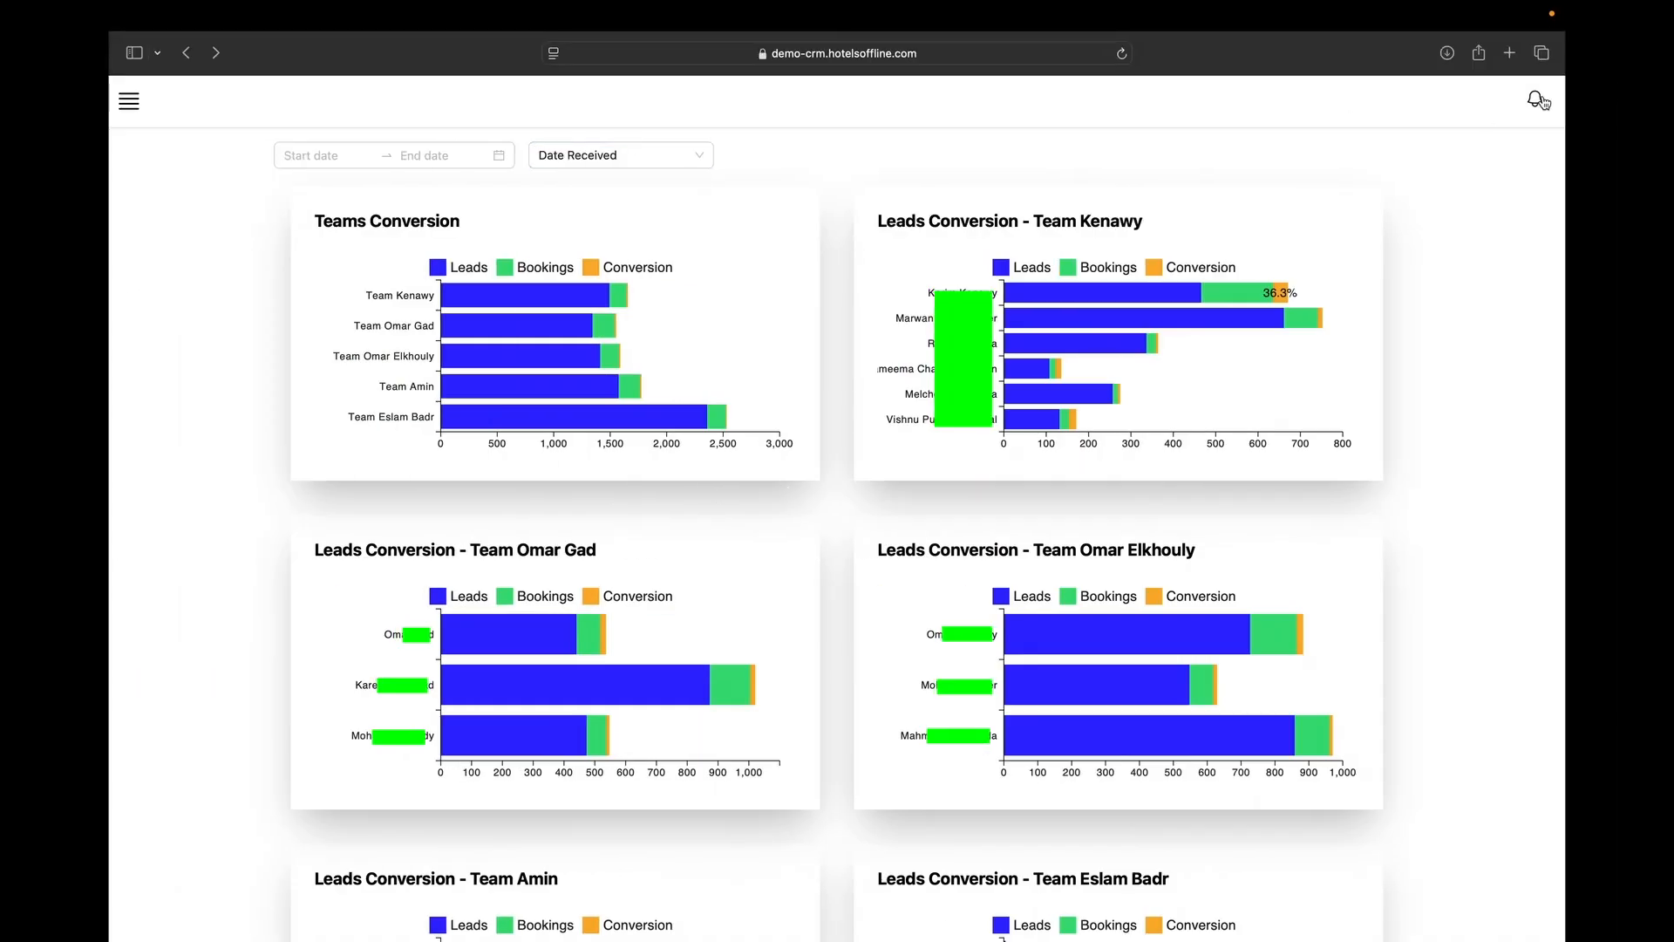
# Sign out the employee, paste the saved admin email, enter the password and log in.
pyautogui.click(1534, 101)
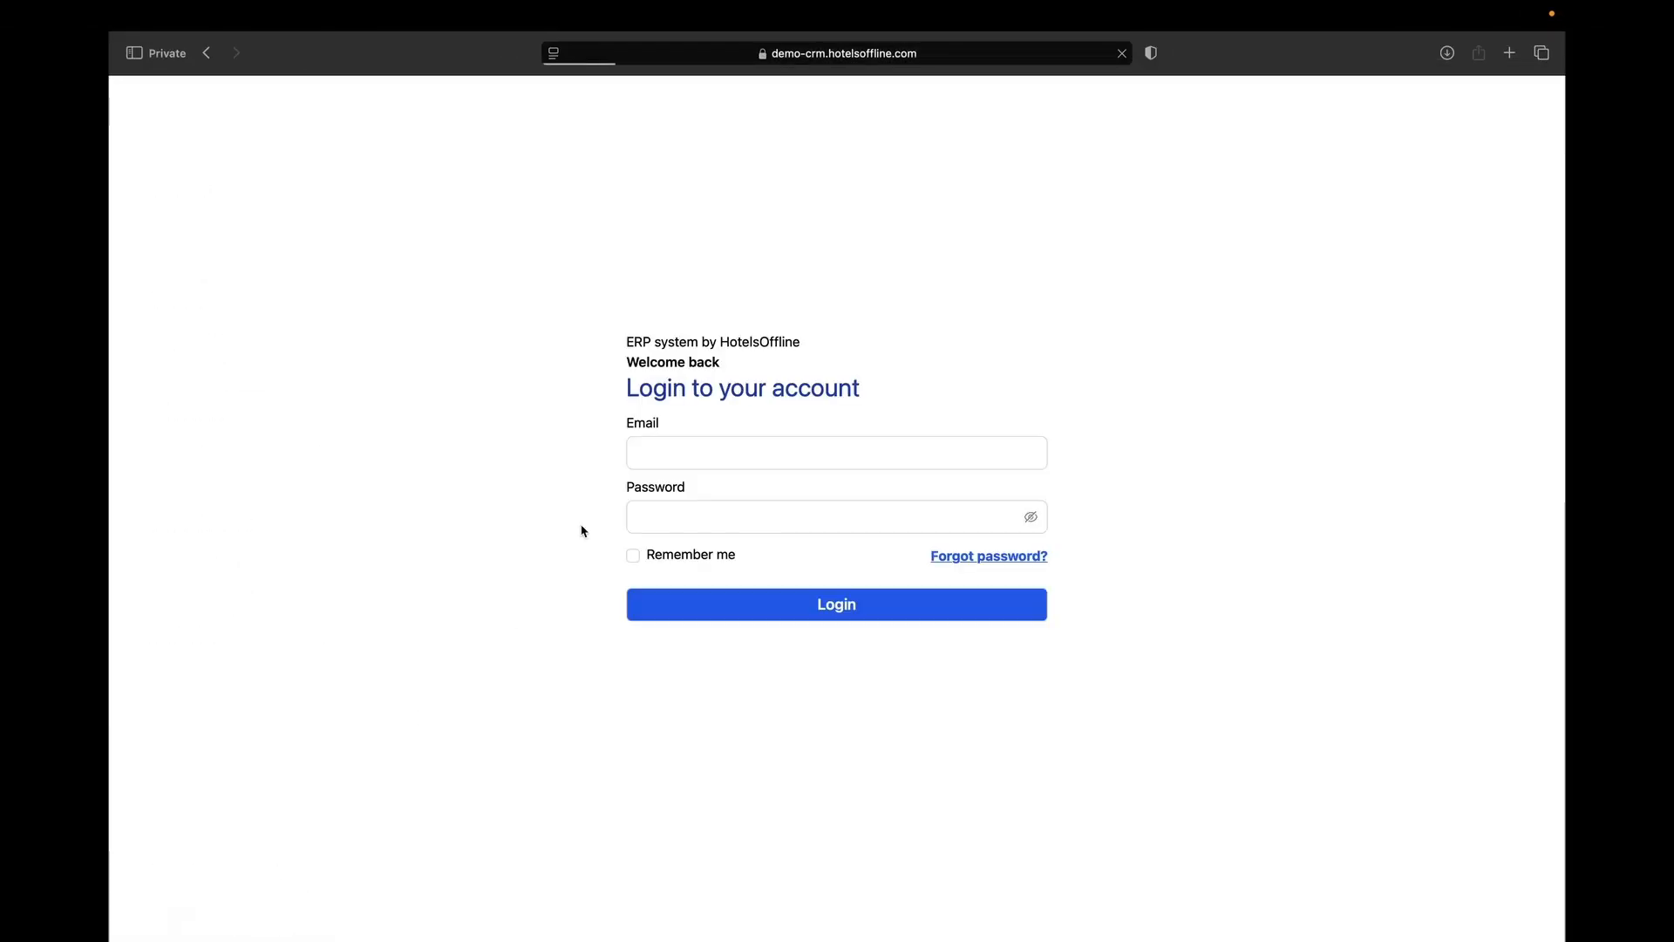
pyautogui.click(697, 462)
pyautogui.press('super+v')
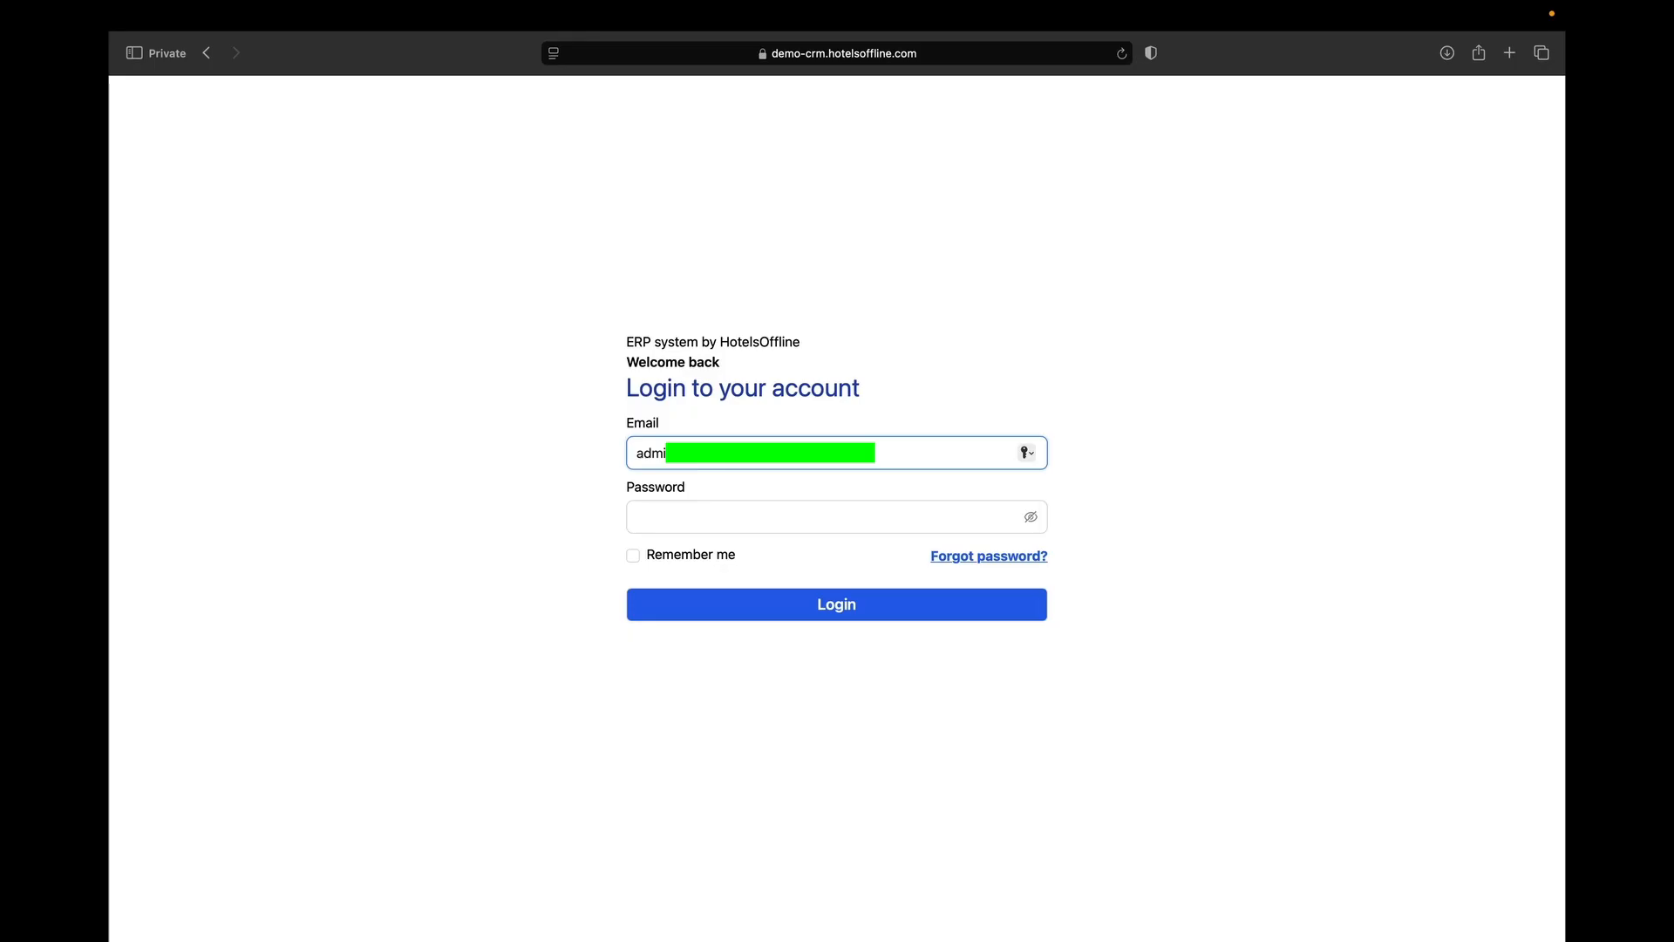
pyautogui.press('Tab')
pyautogui.write('********')
pyautogui.press('Return')
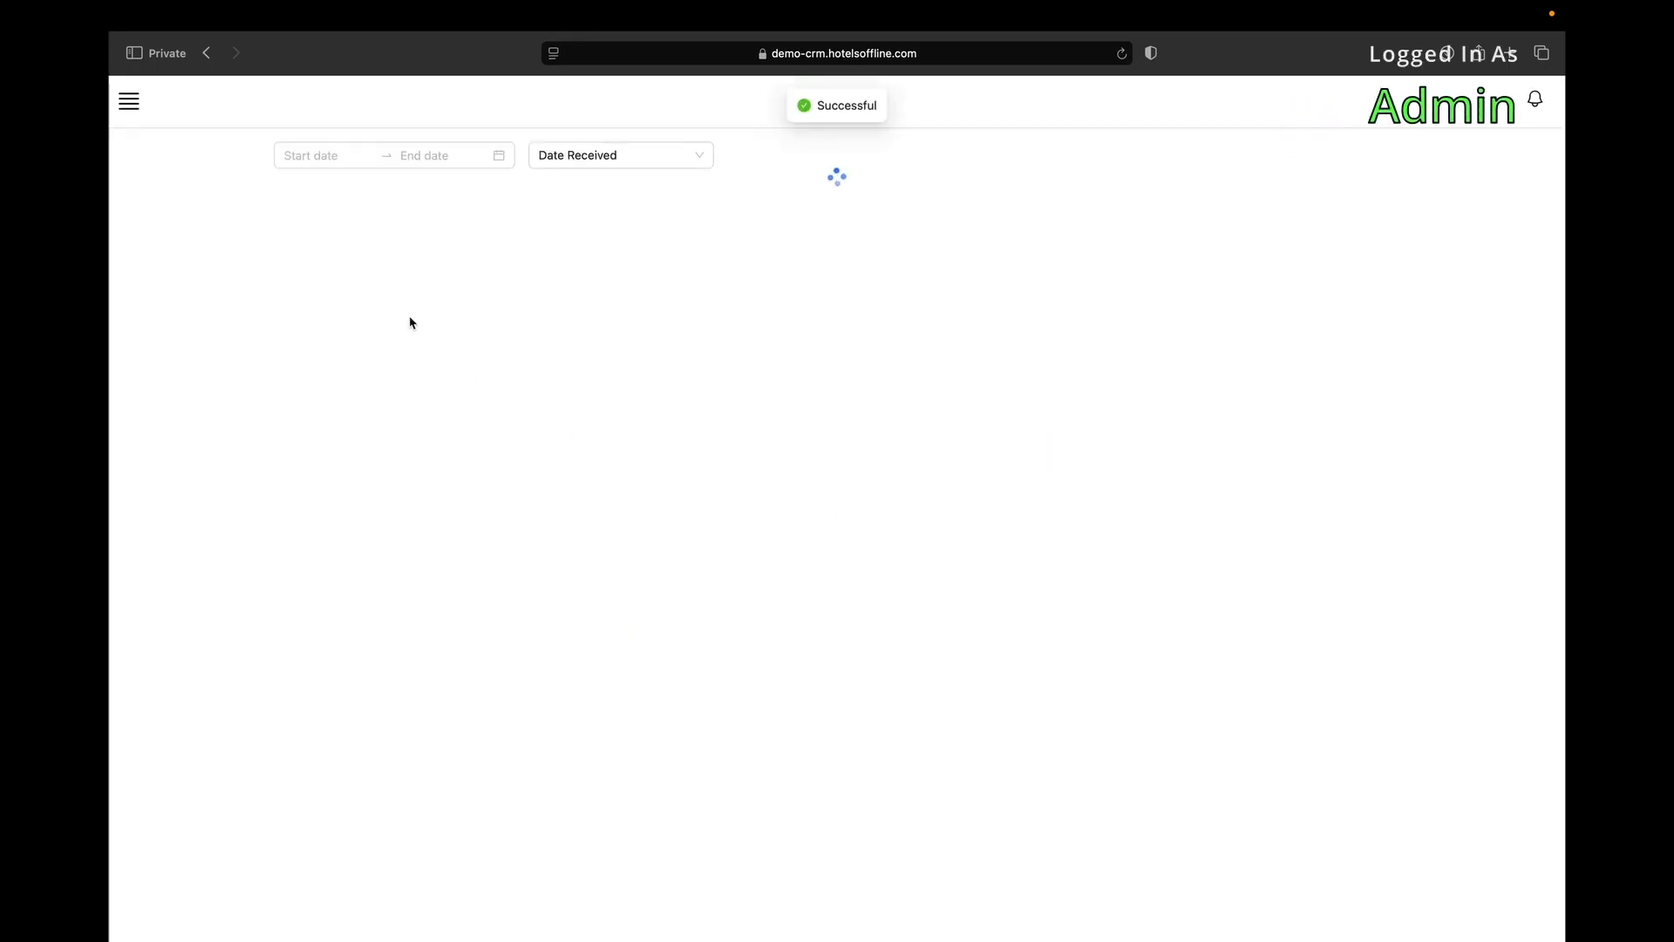
pyautogui.click(129, 101)
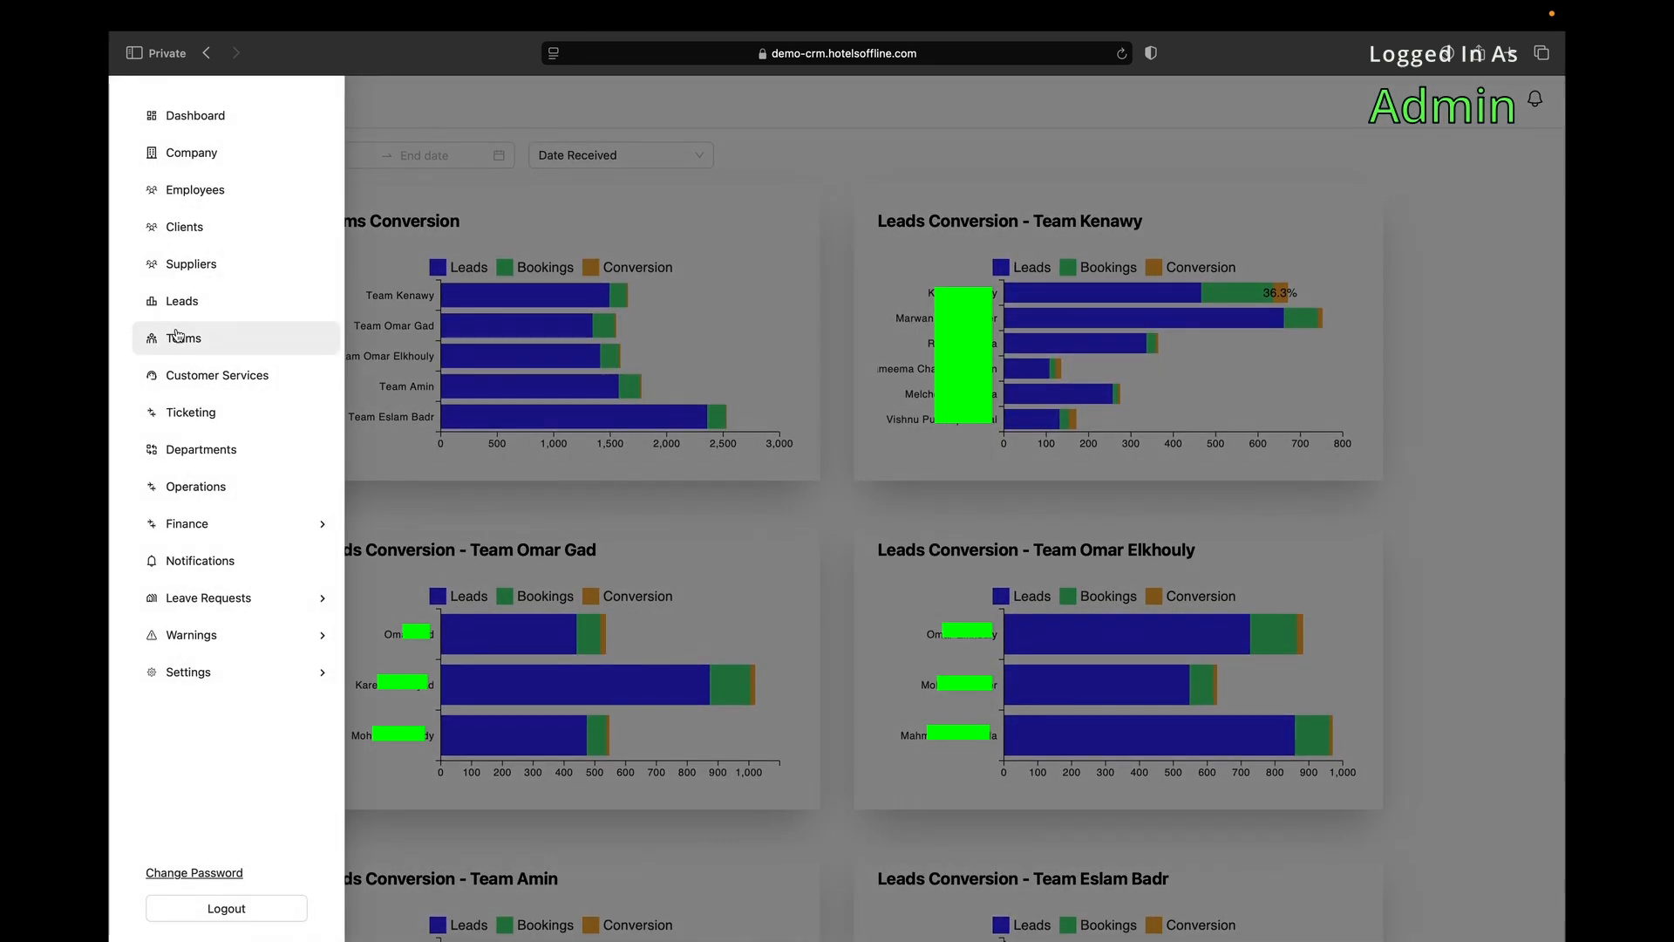
# Open the Company page from the side menu to list the two companies.
pyautogui.click(210, 155)
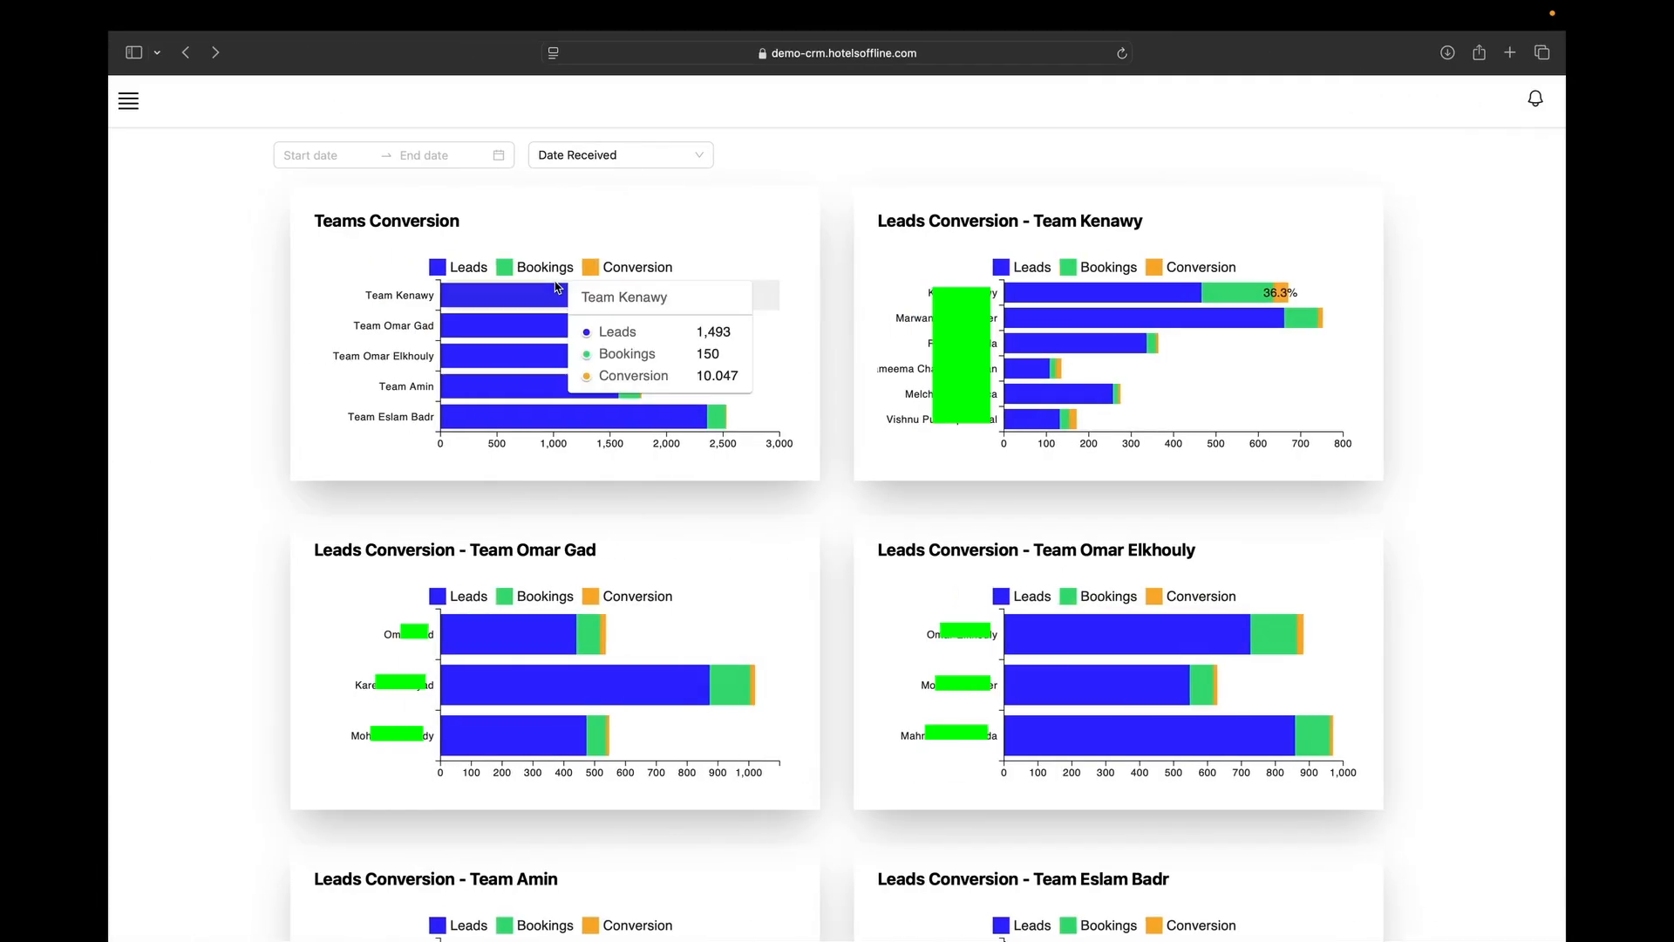
pyautogui.click(129, 101)
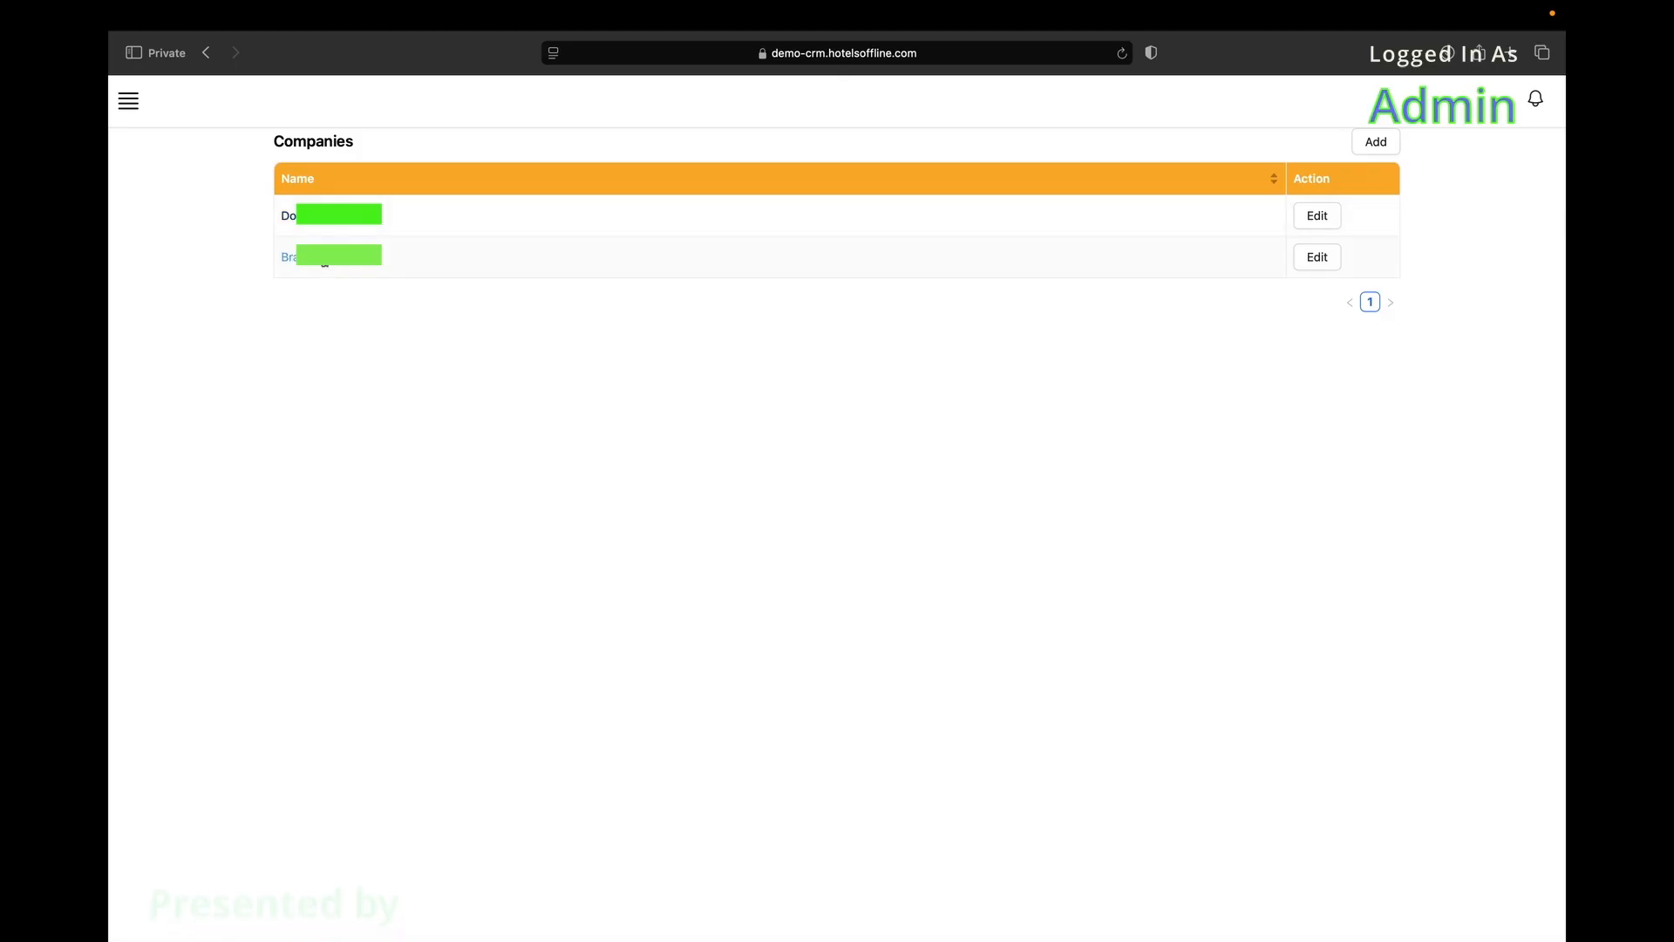
# Inspect the first company's edit form and its linked Hotels Offline companies, closing unsaved.
pyautogui.click(1331, 218)
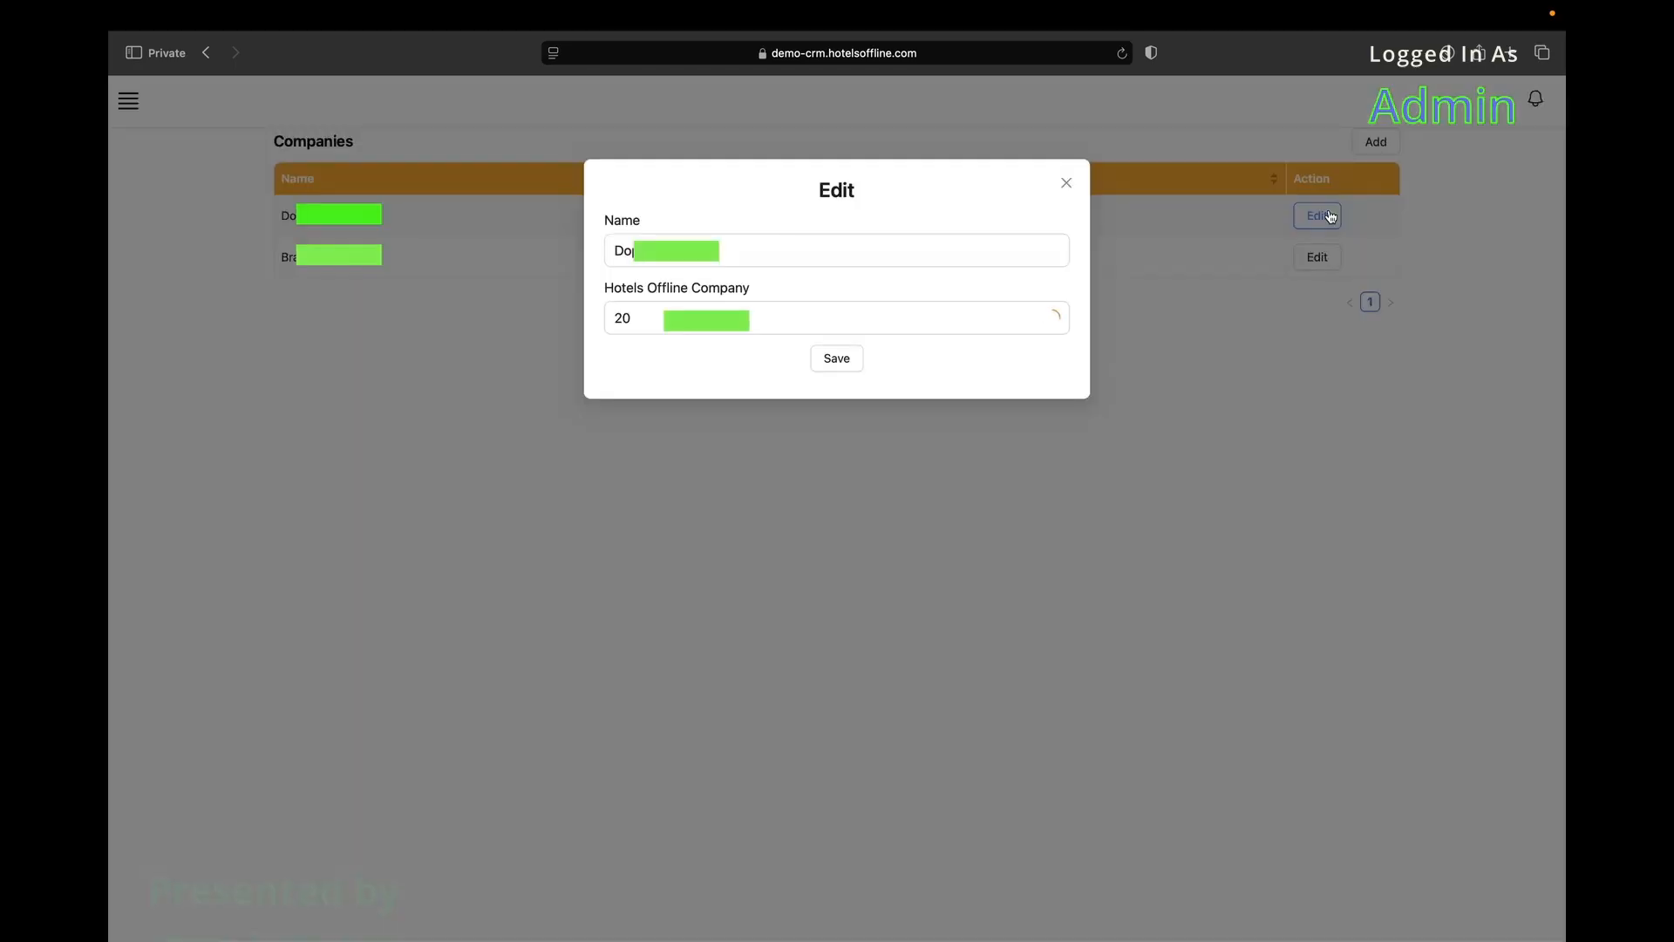
pyautogui.click(820, 241)
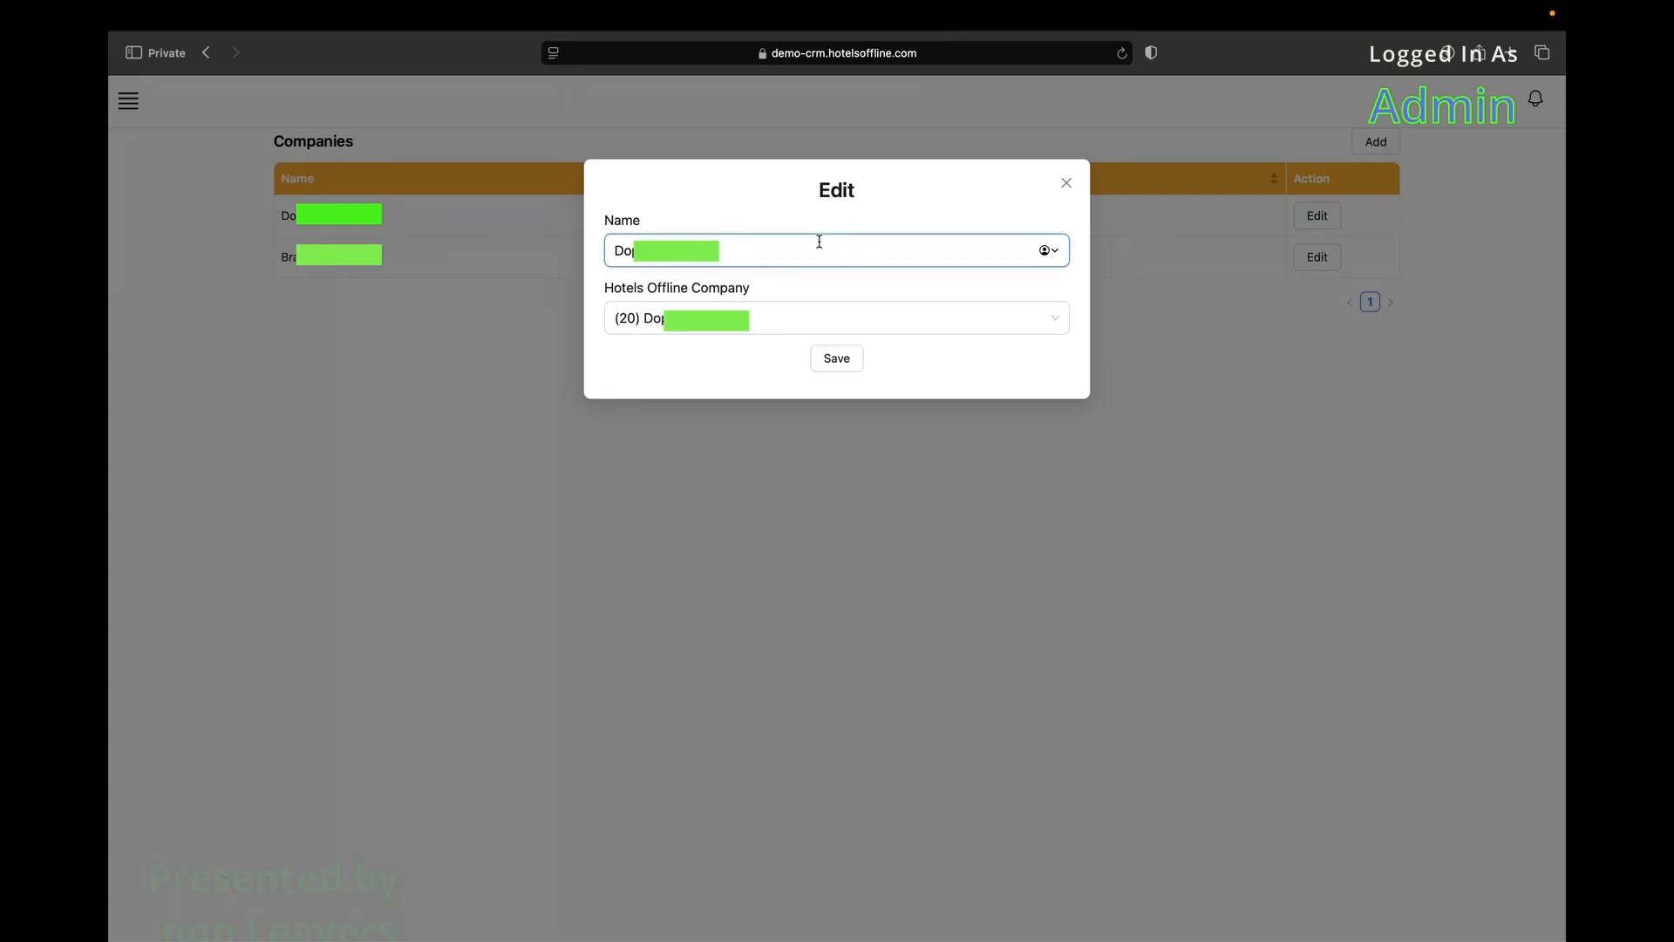
pyautogui.click(784, 311)
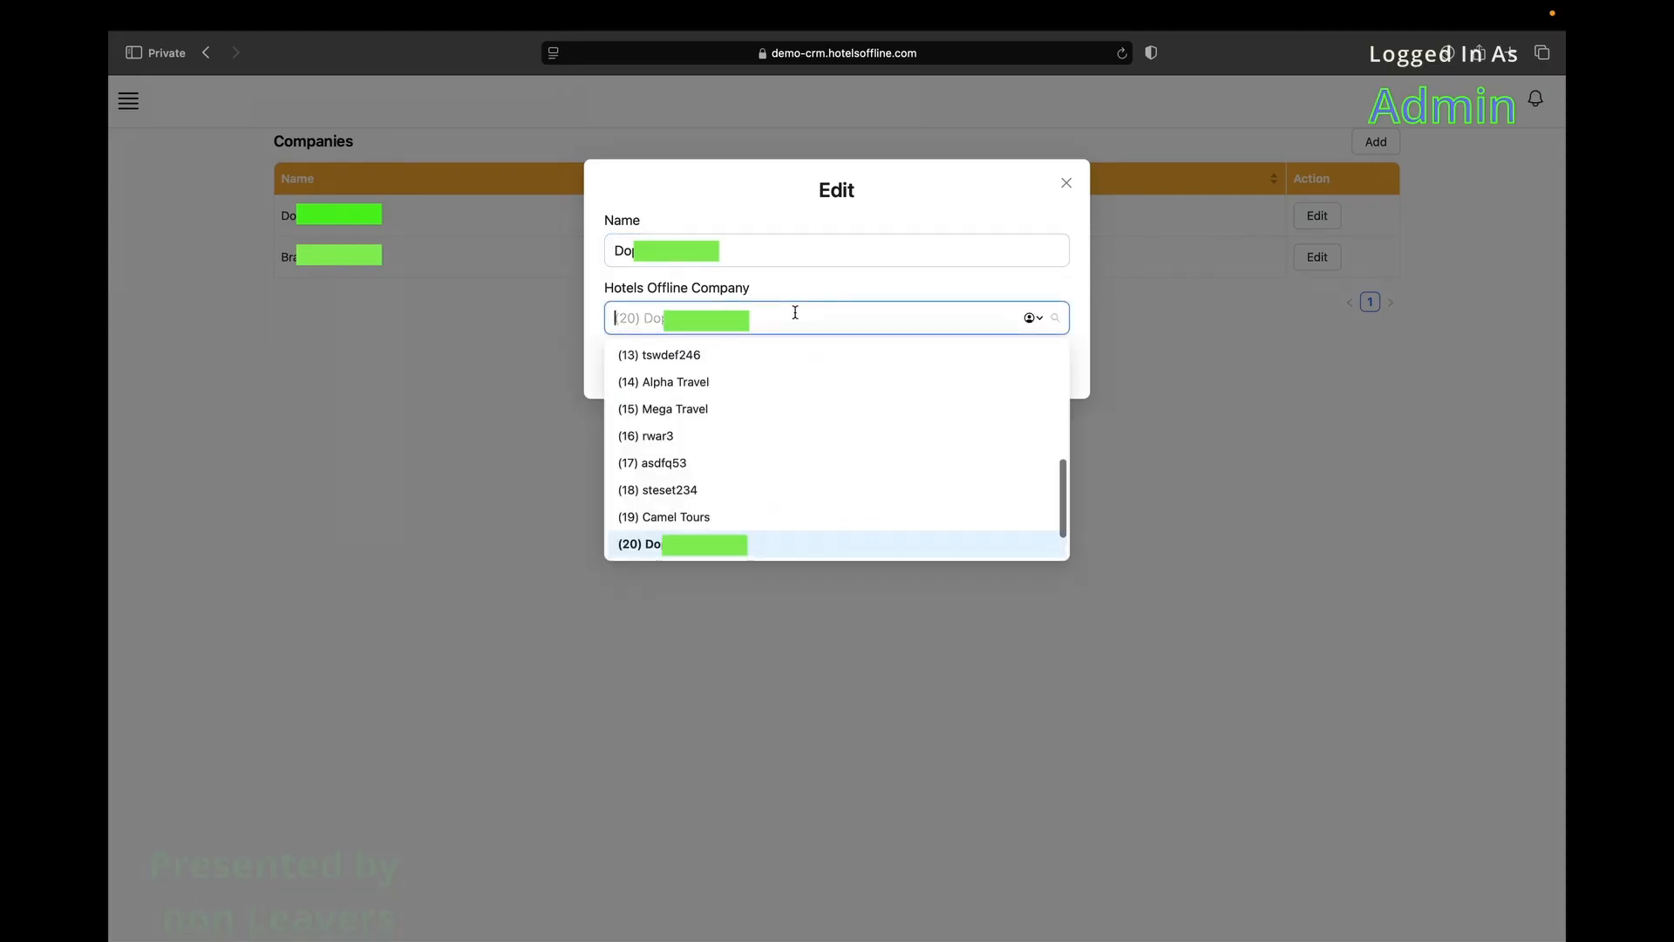
pyautogui.scroll(5, 772, 437)
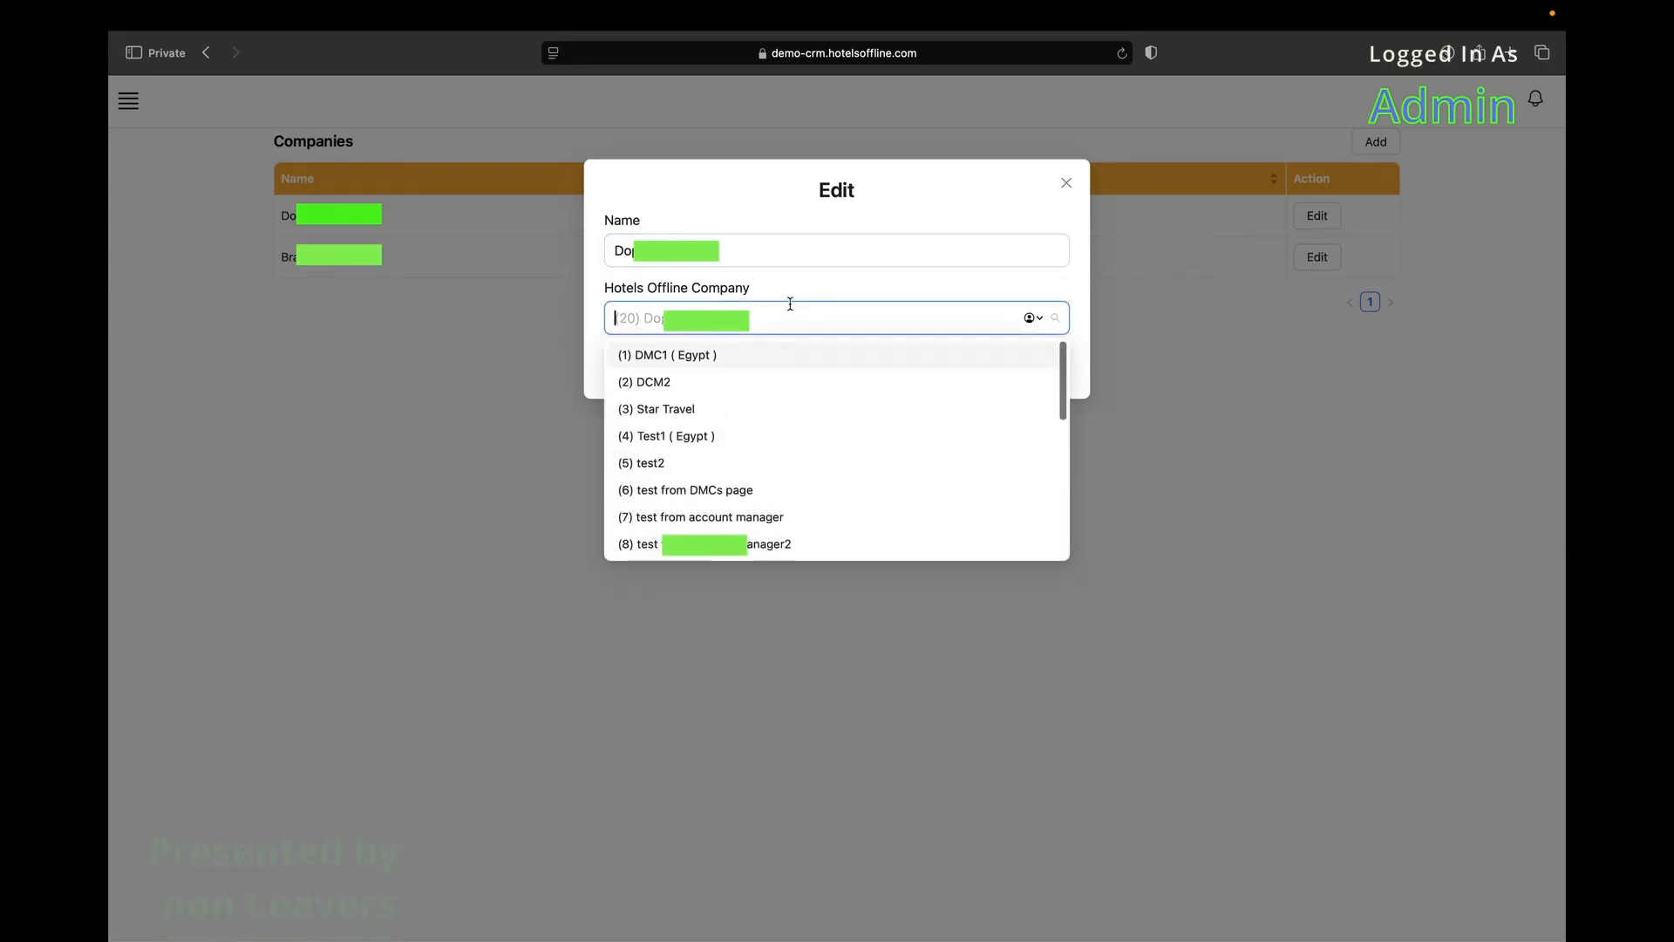
pyautogui.click(890, 288)
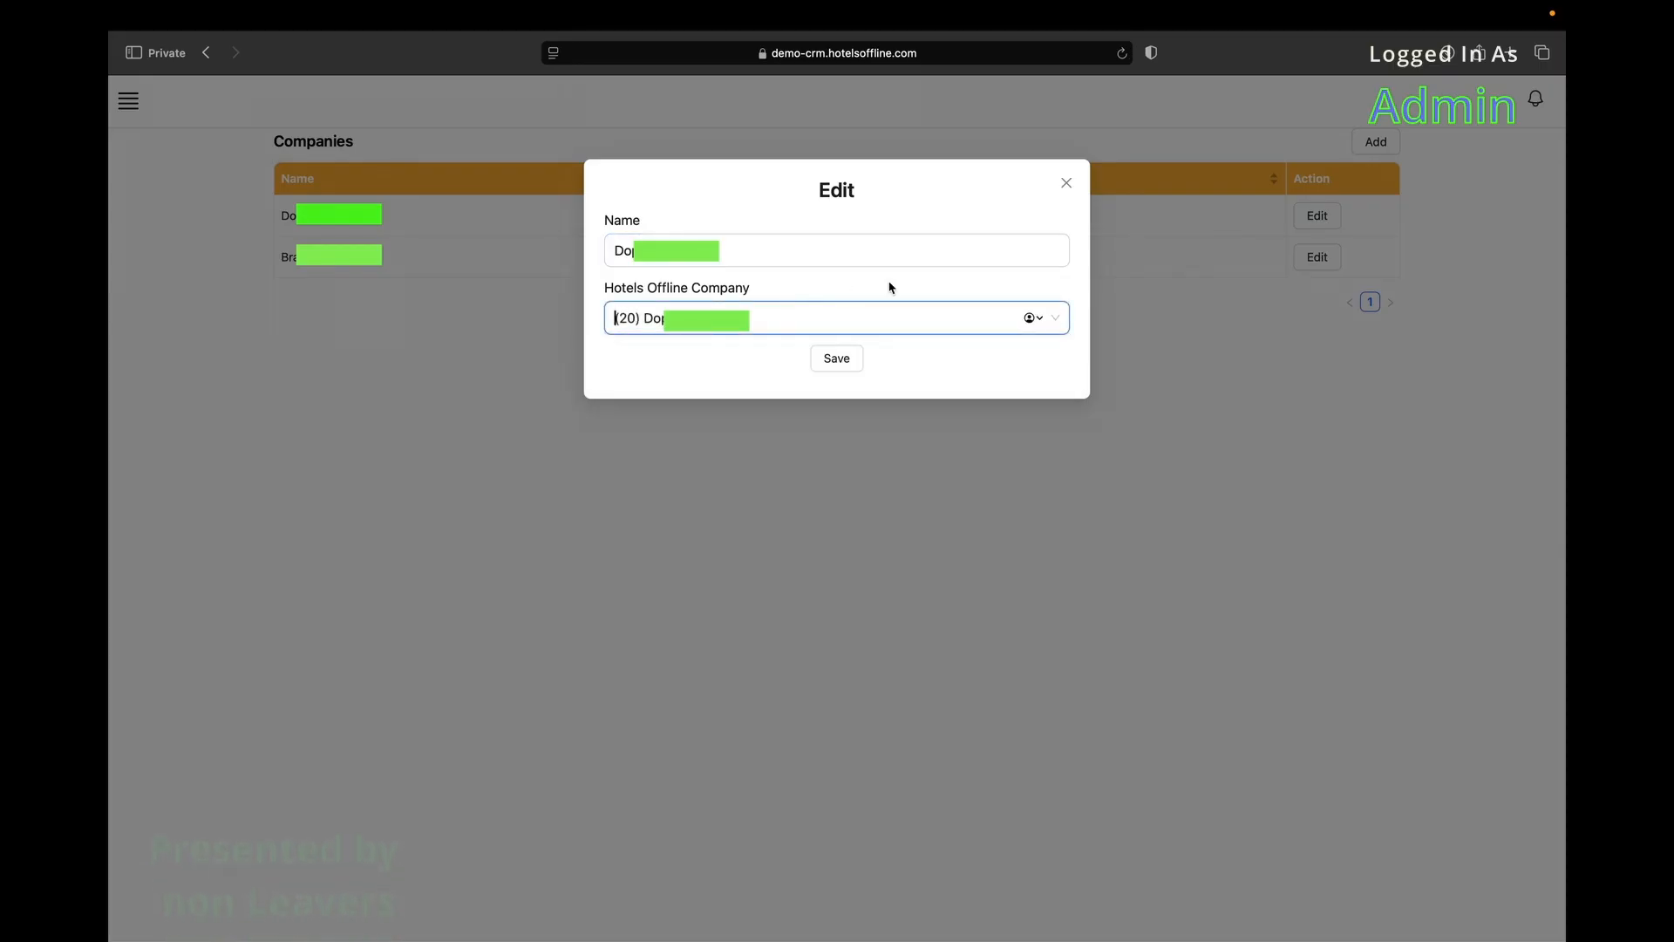
pyautogui.click(1066, 183)
# Start a new company named 'demo 3', then discard the form without saving.
pyautogui.click(1376, 140)
pyautogui.click(923, 236)
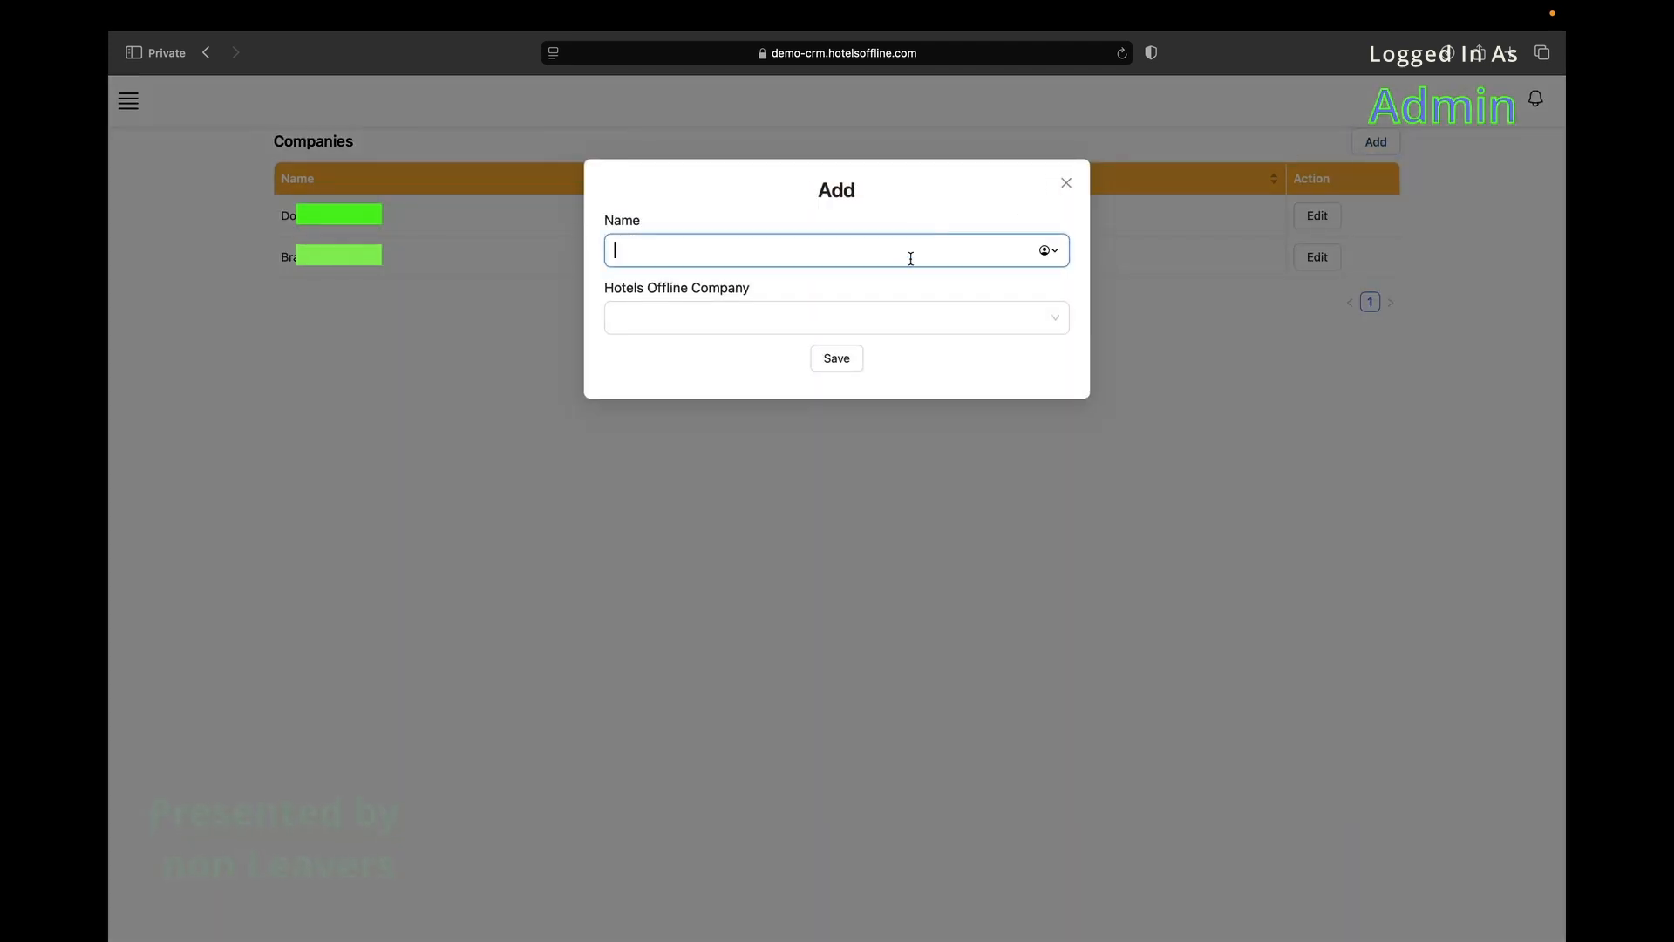
pyautogui.write('demo 3')
pyautogui.click(899, 317)
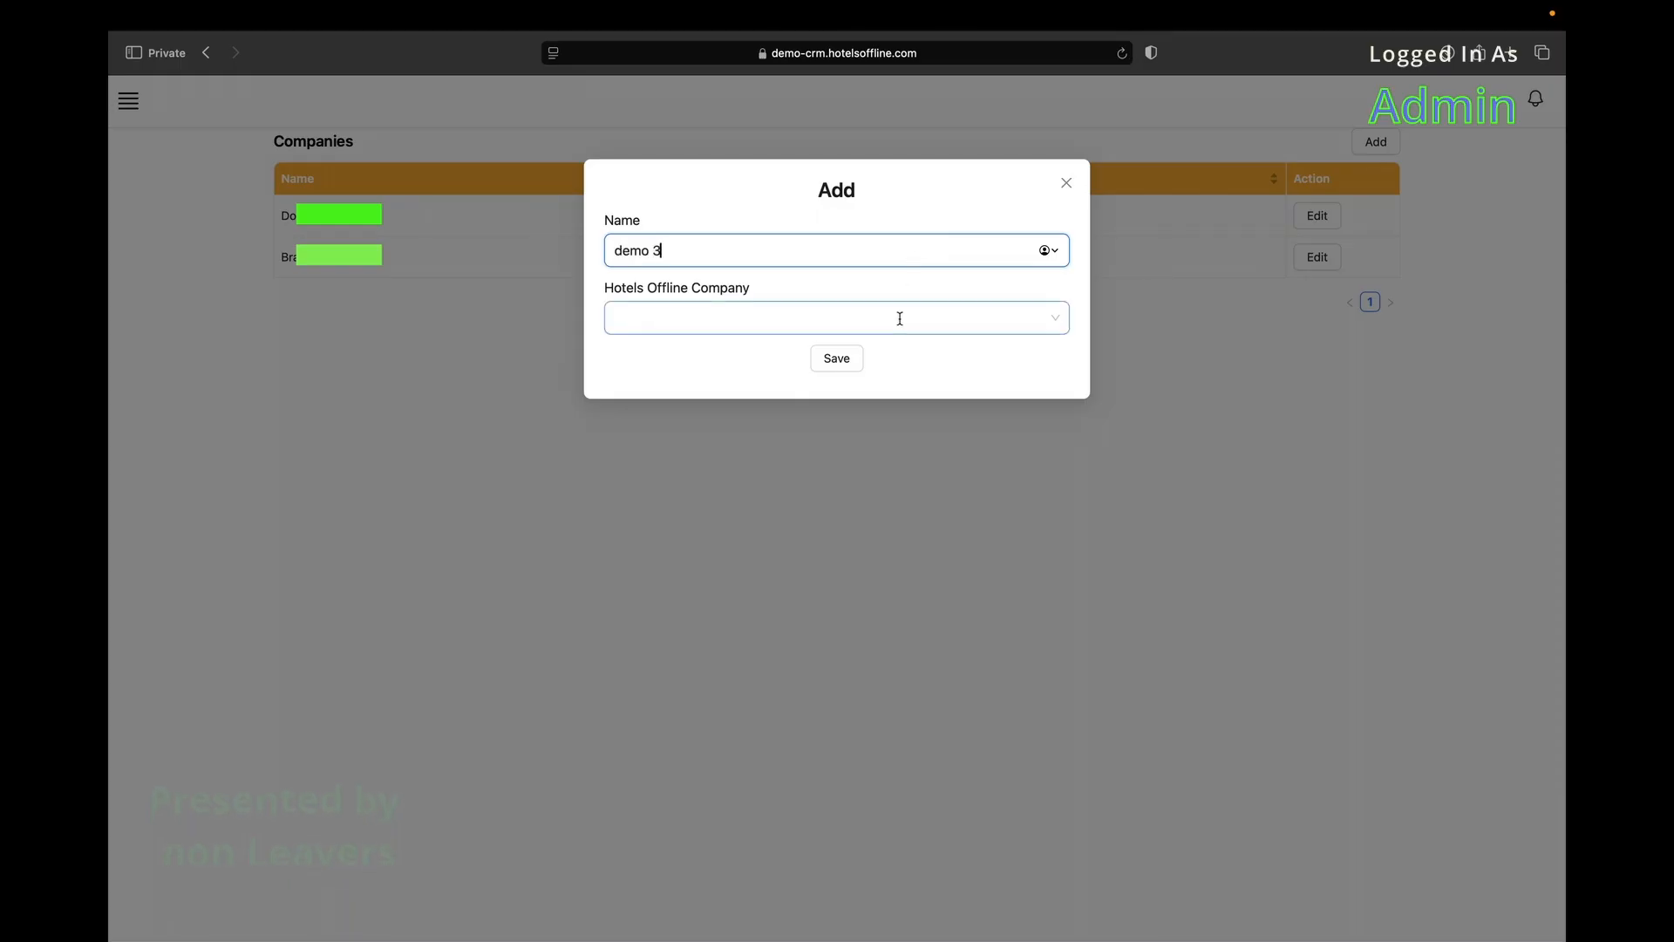
pyautogui.click(800, 254)
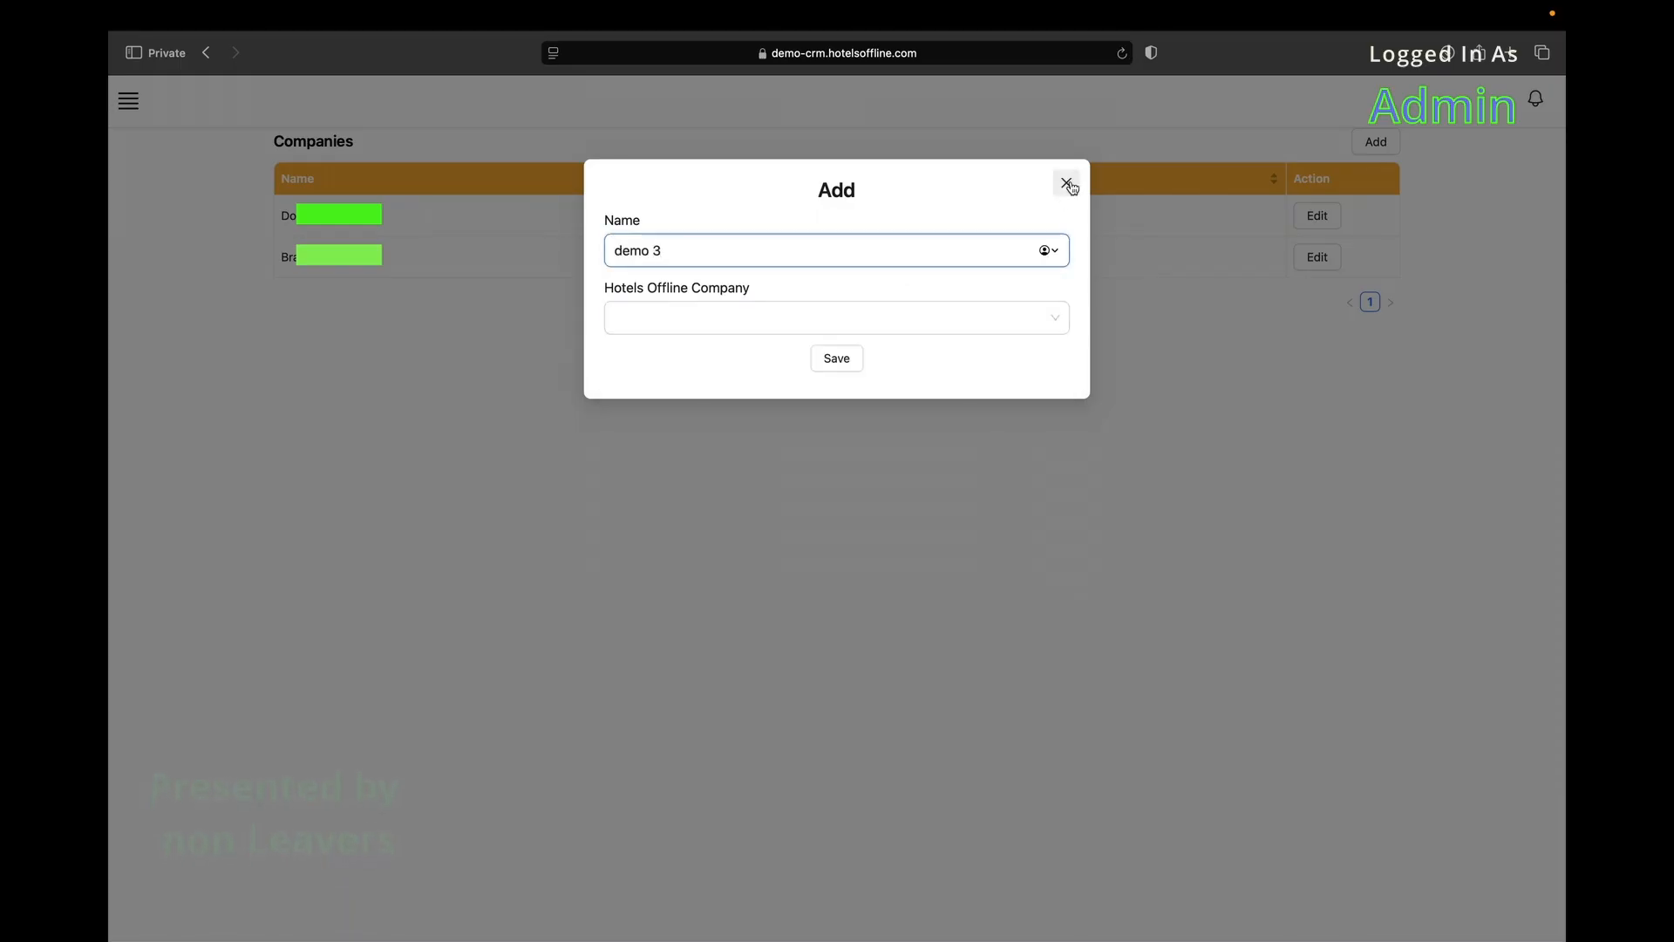
pyautogui.click(1067, 182)
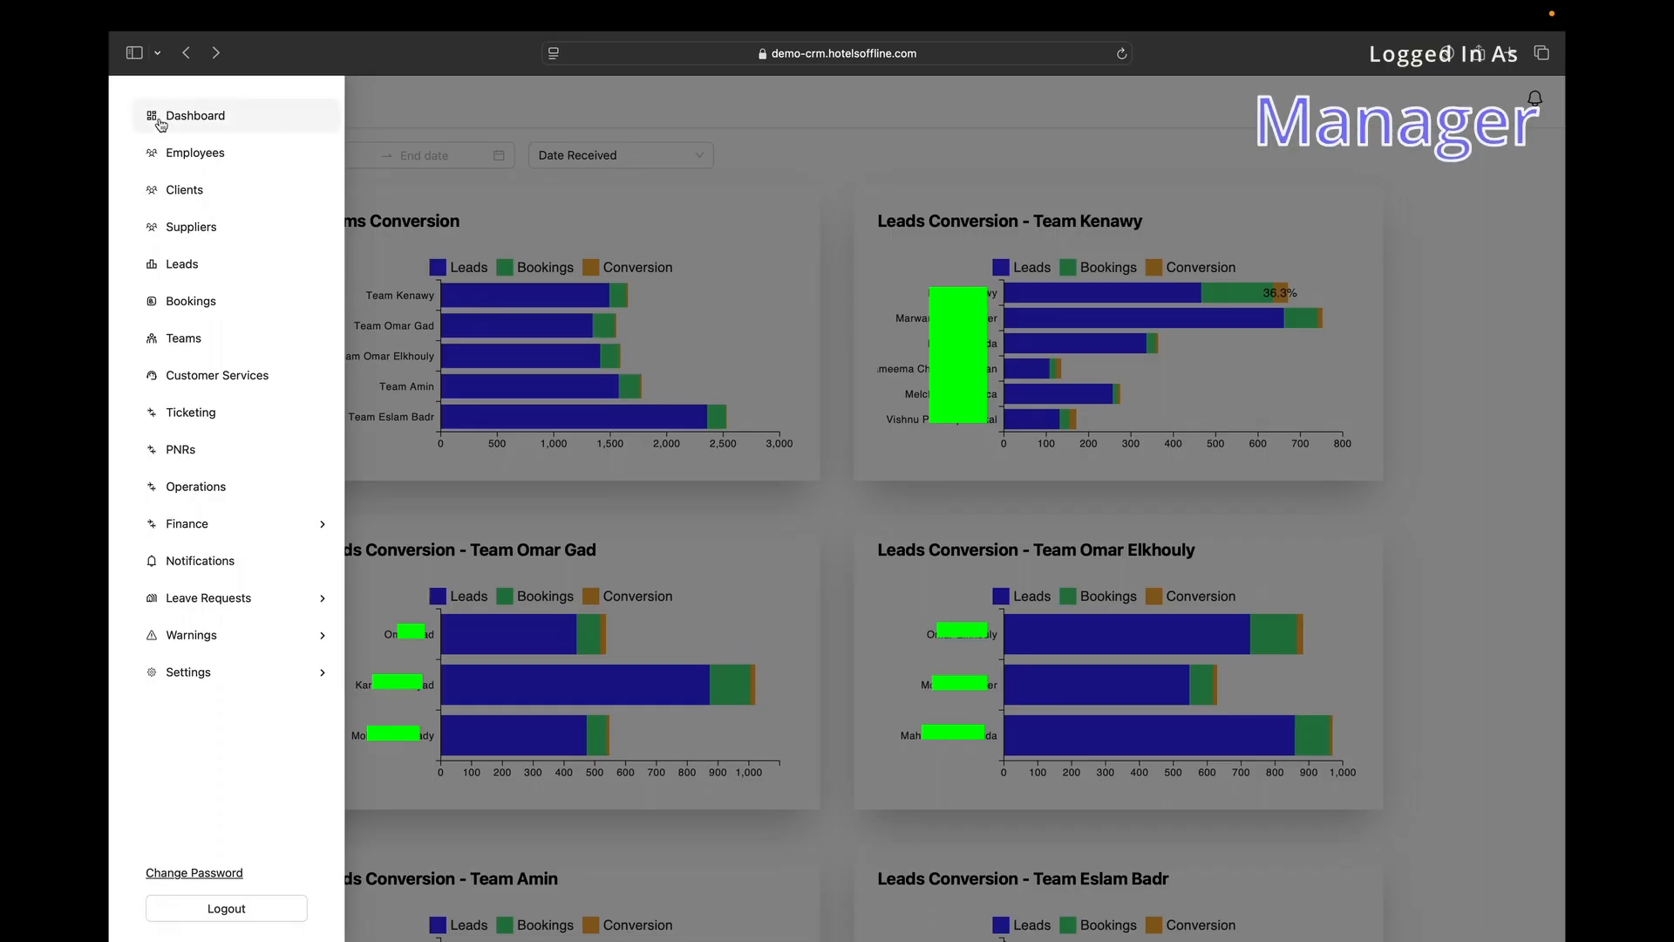
# Open the Employees list and scroll through its staff table to the pagination and back to the top.
pyautogui.click(195, 155)
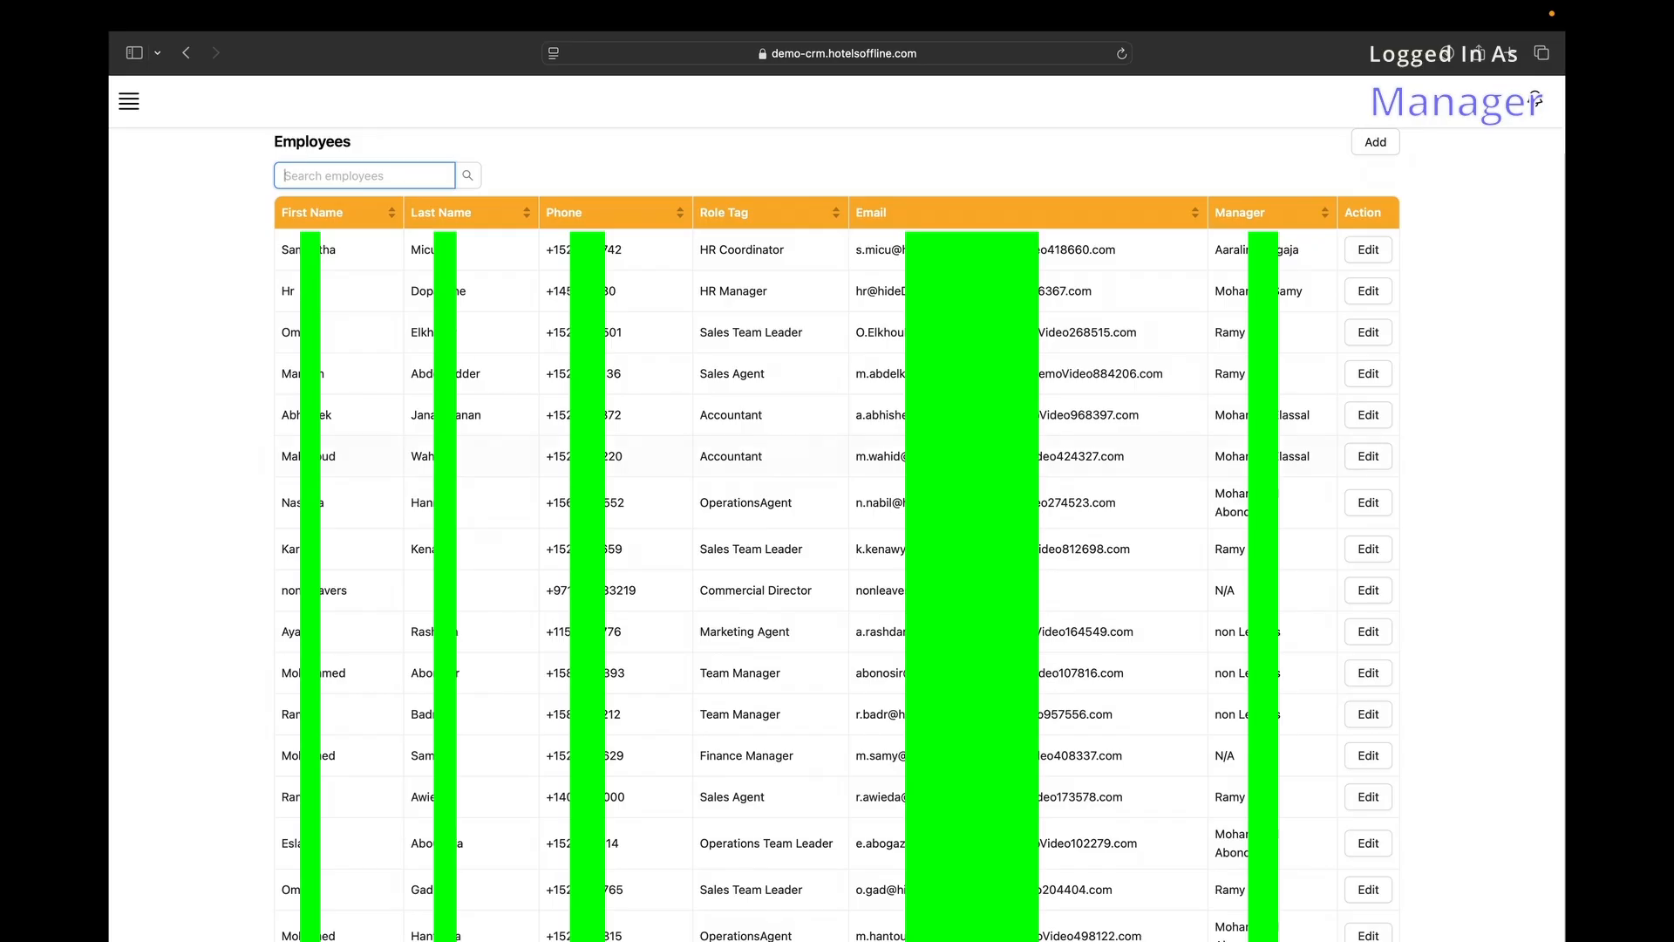
pyautogui.scroll(-15, 879, 529)
pyautogui.scroll(10, 879, 526)
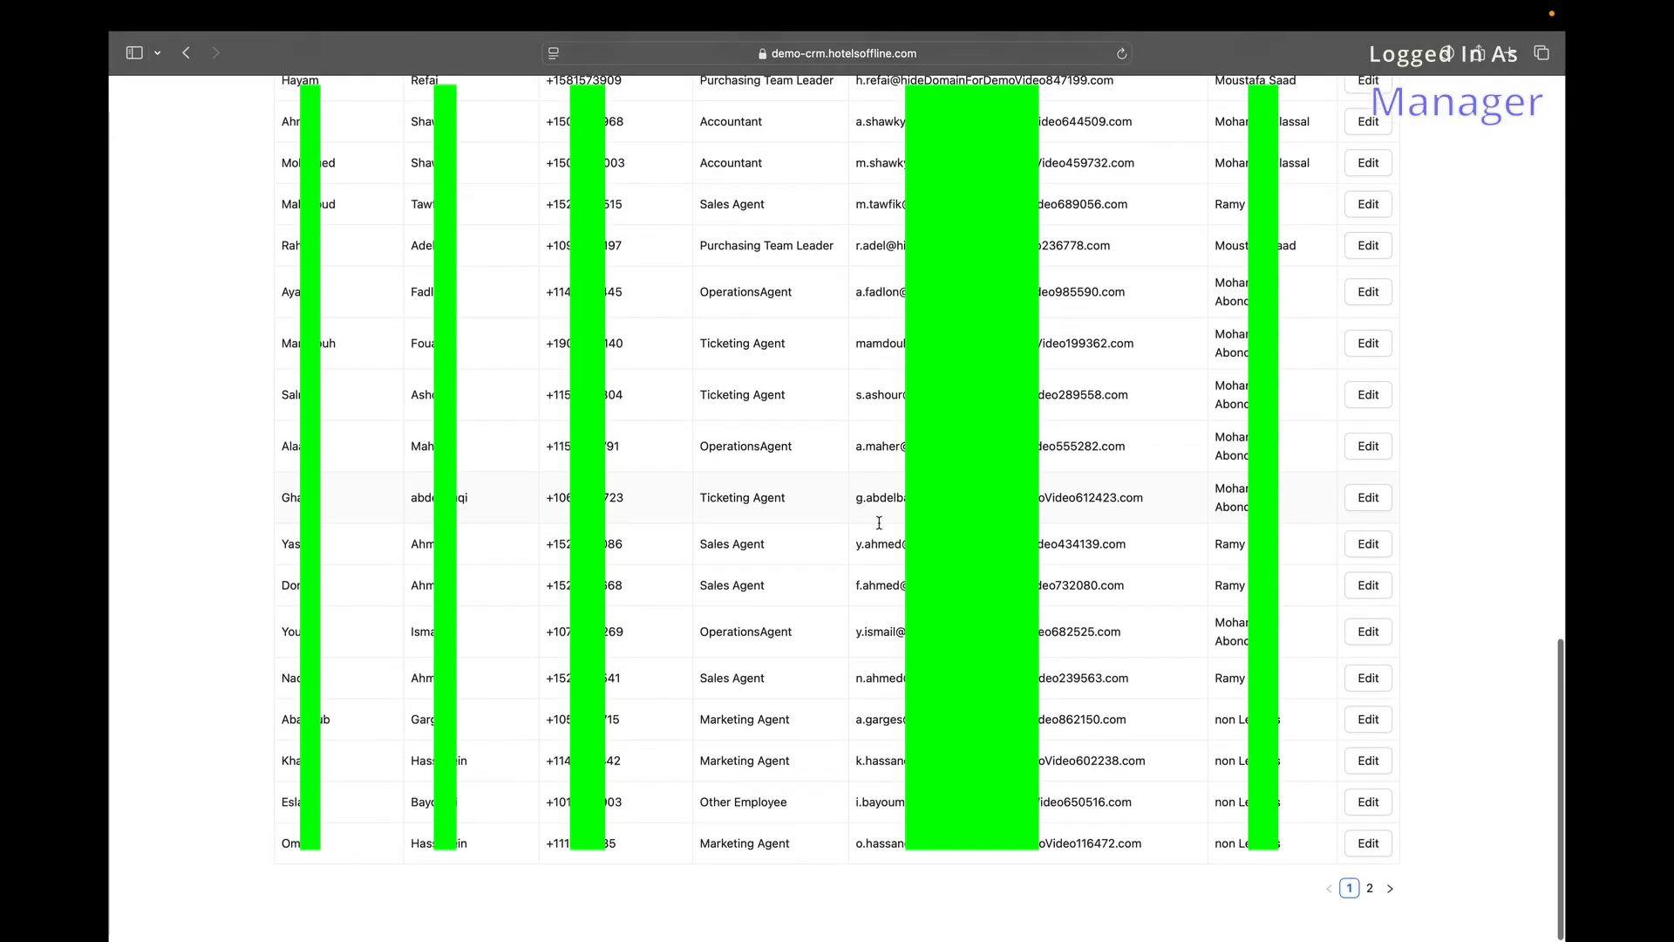
pyautogui.scroll(10, 879, 521)
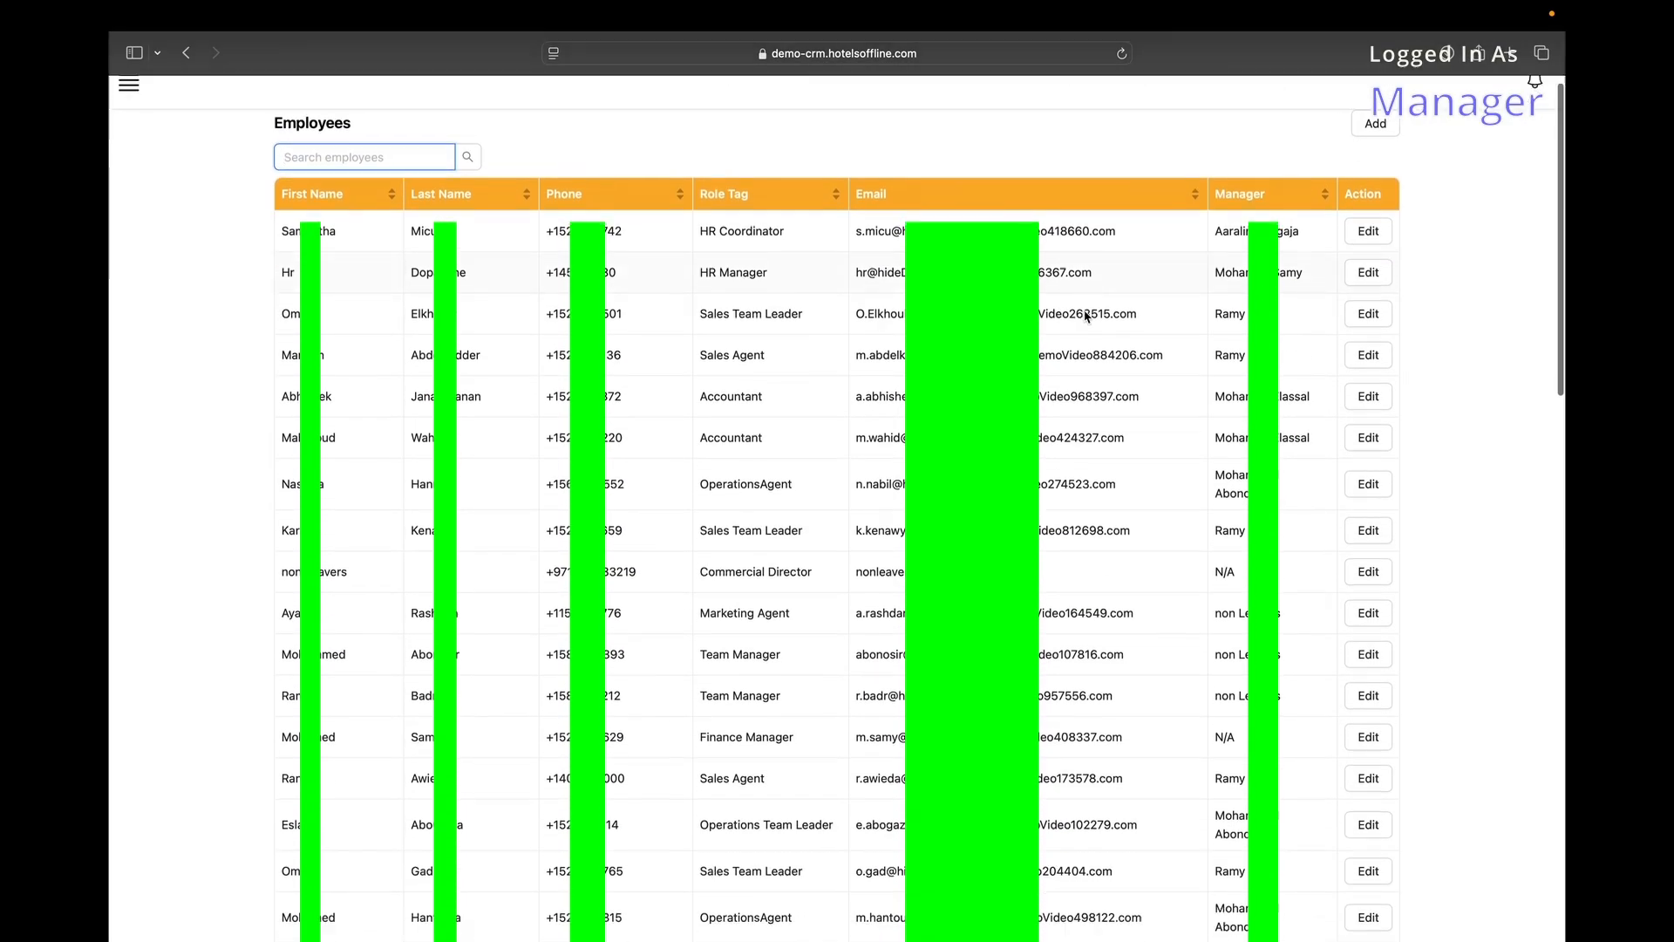
pyautogui.scroll(-15, 1086, 316)
pyautogui.scroll(1, 1086, 315)
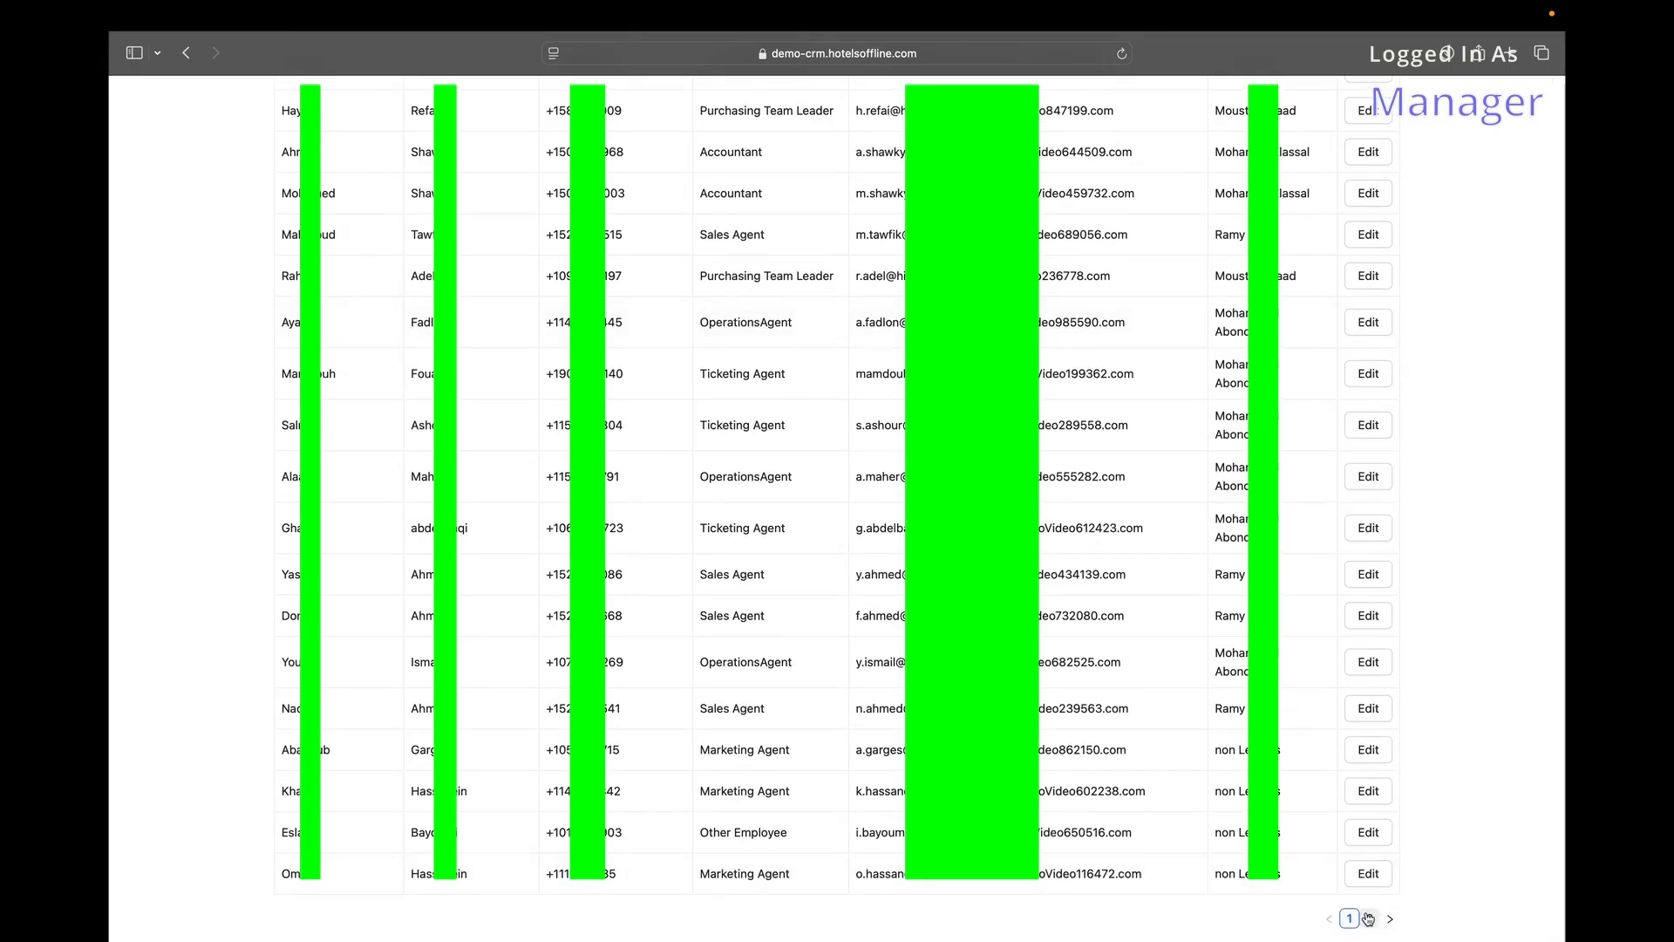
pyautogui.scroll(10, 1209, 609)
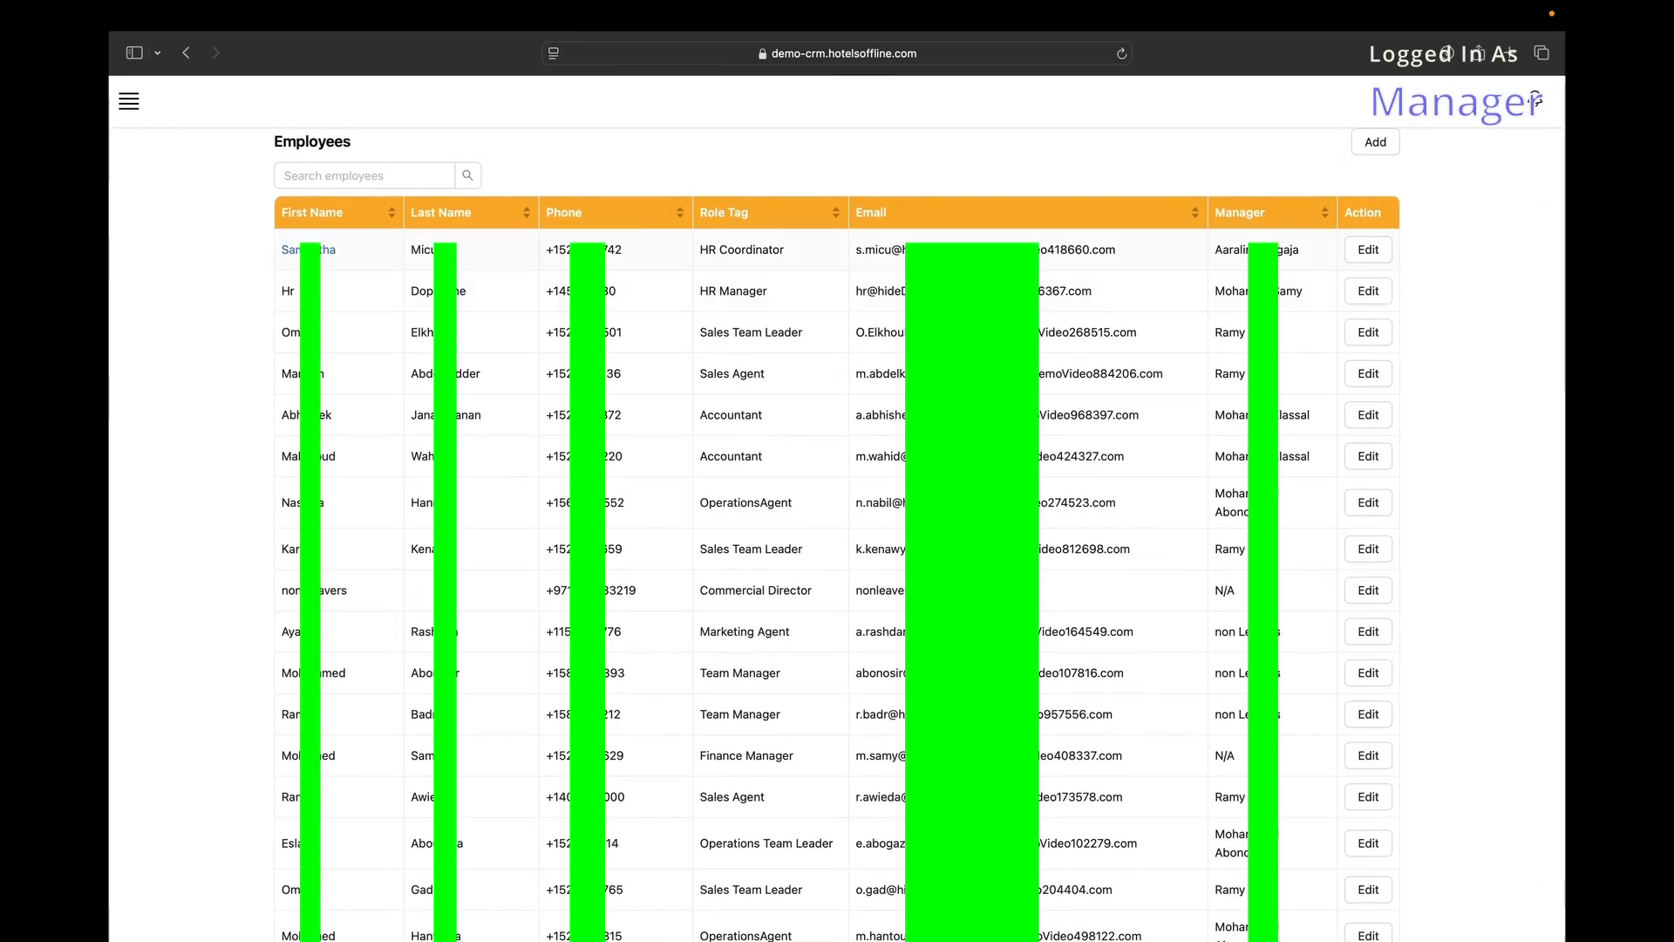
pyautogui.click(312, 262)
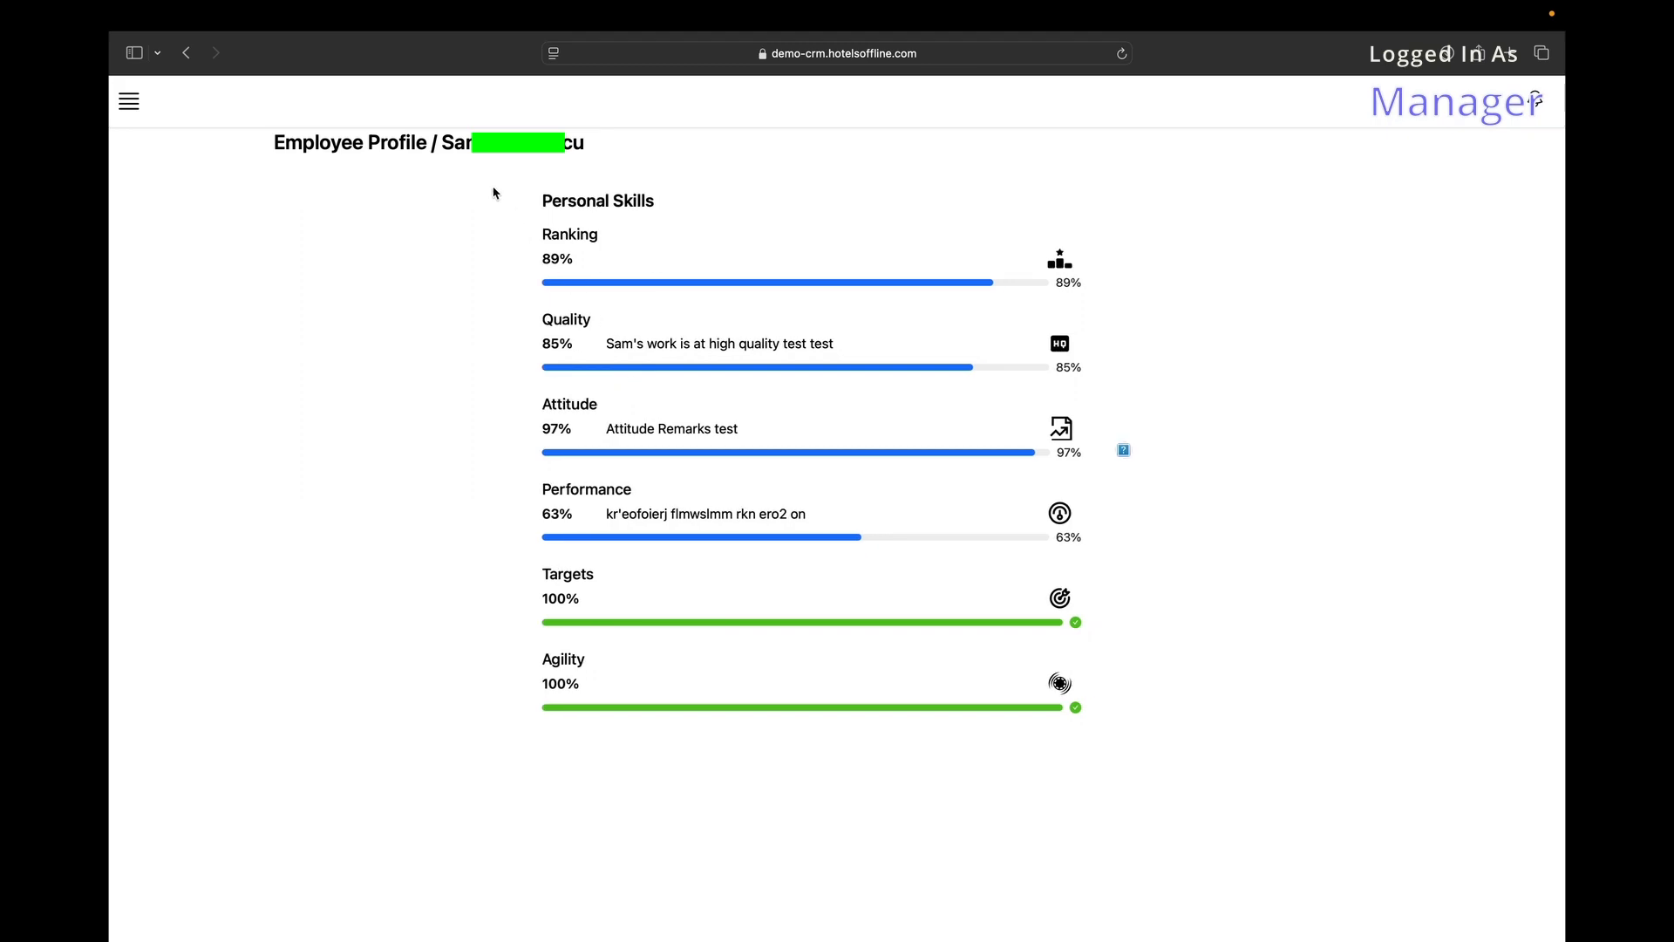
pyautogui.hscroll(-5, 1174, 553)
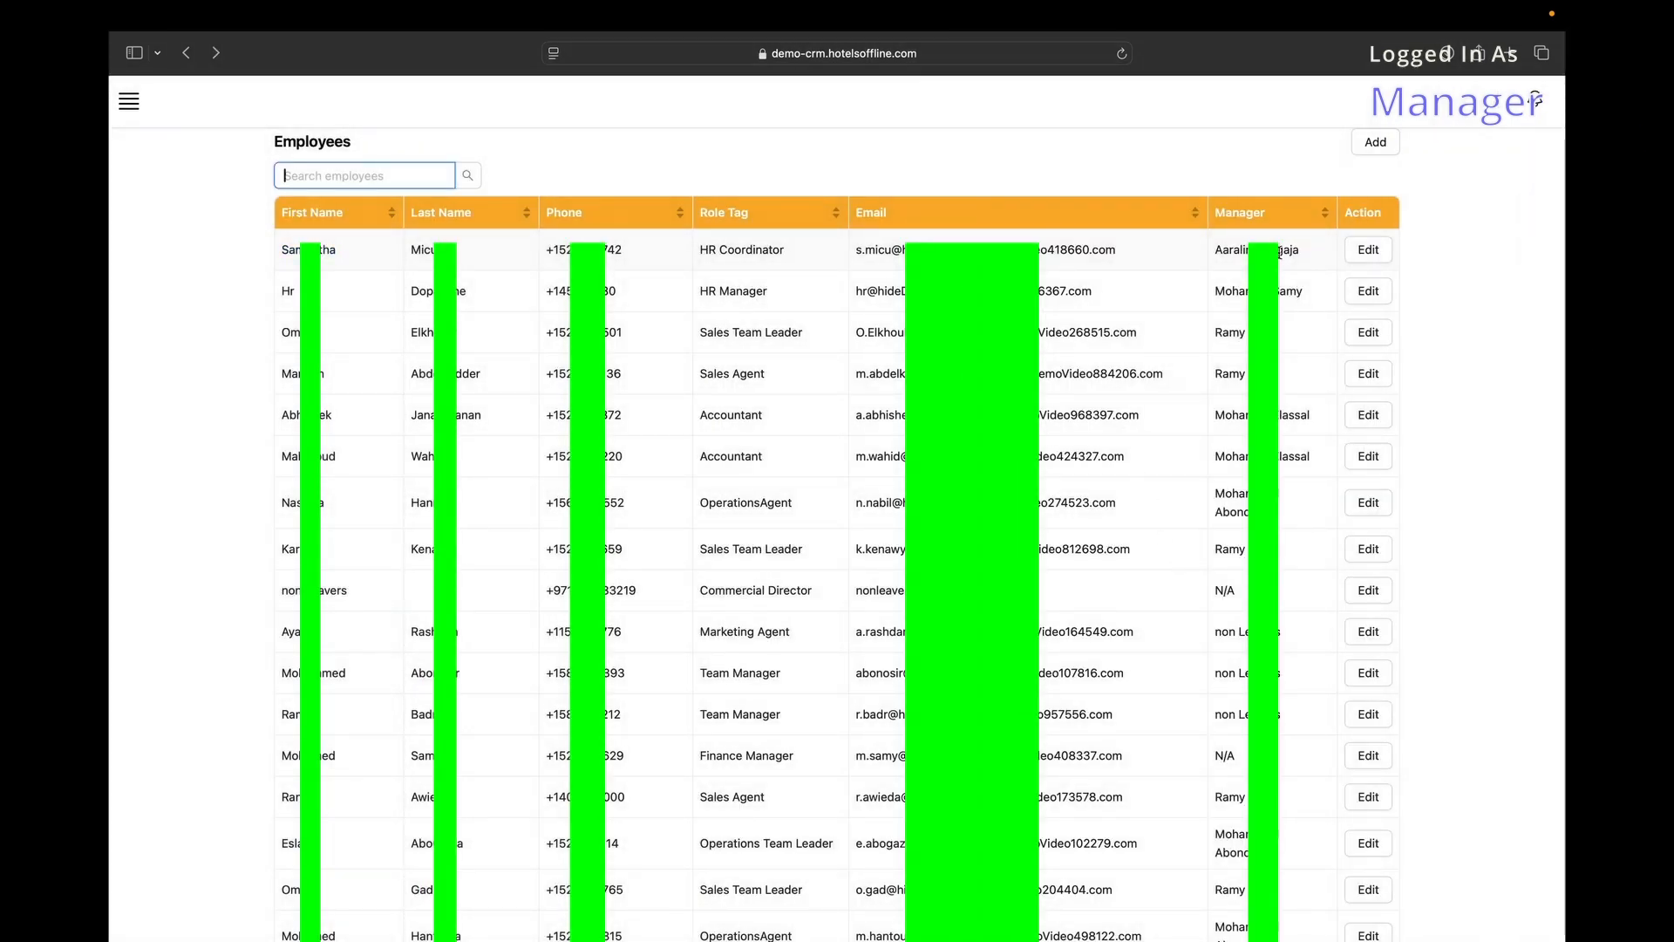
# Open the first employee's edit form and check the manager, birth date and phone code fields unchanged.
pyautogui.click(1369, 250)
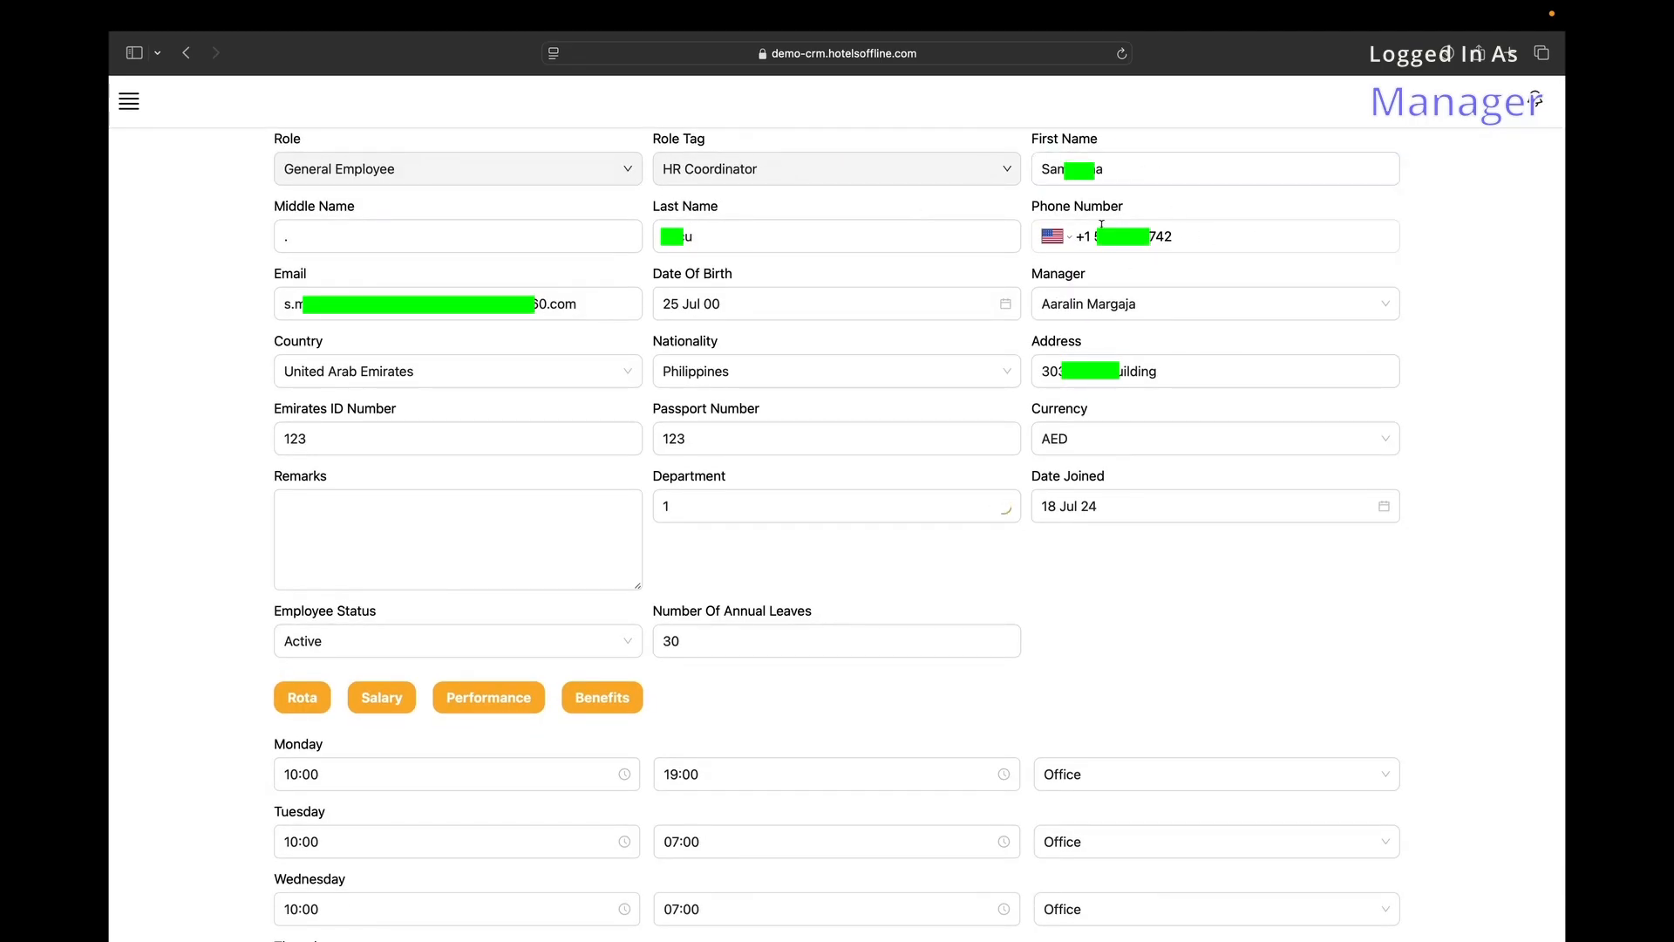
pyautogui.click(337, 296)
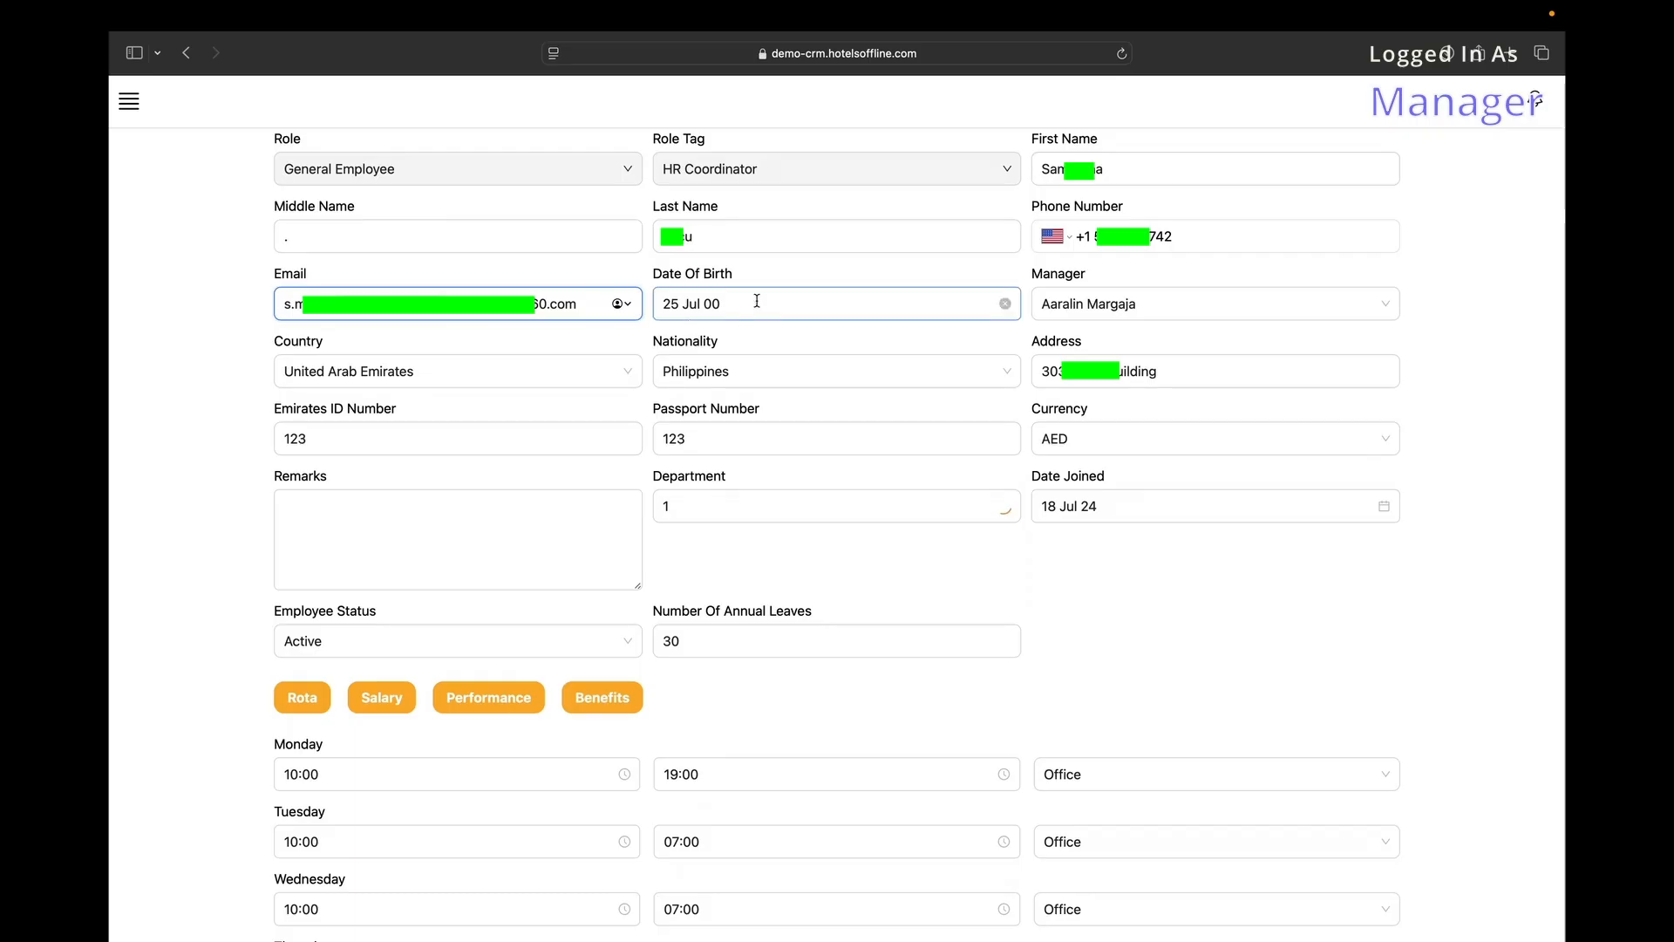
pyautogui.click(1170, 306)
pyautogui.write('f')
pyautogui.press('BackSpace')
pyautogui.click(829, 311)
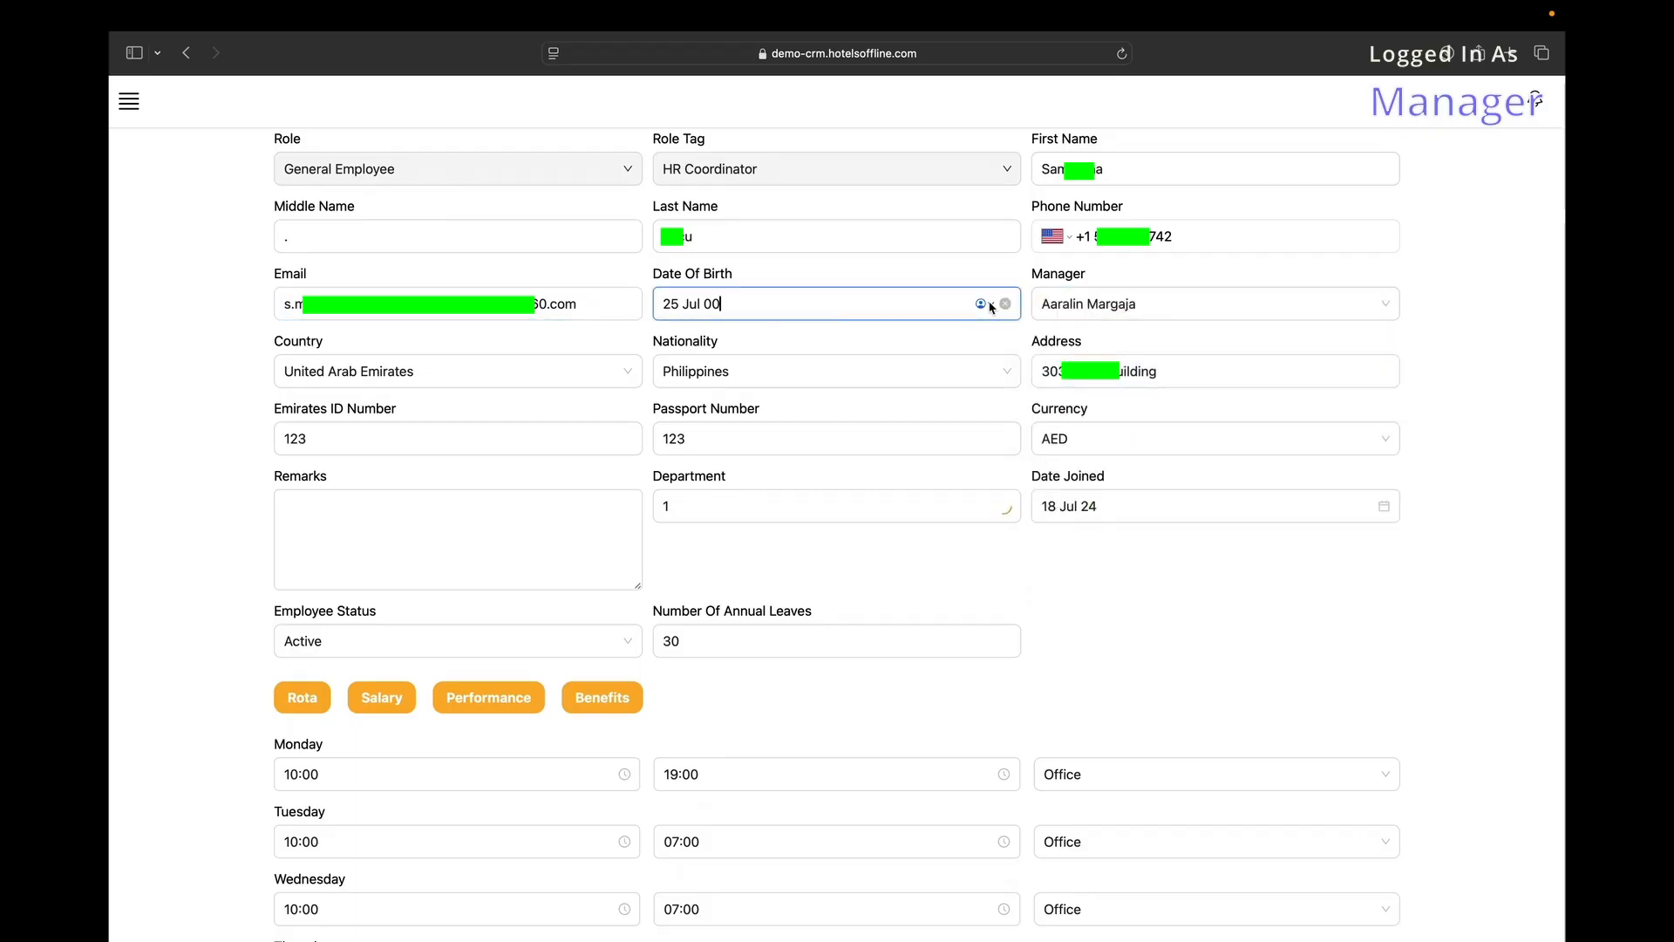
pyautogui.scroll(-2, 986, 301)
pyautogui.click(968, 365)
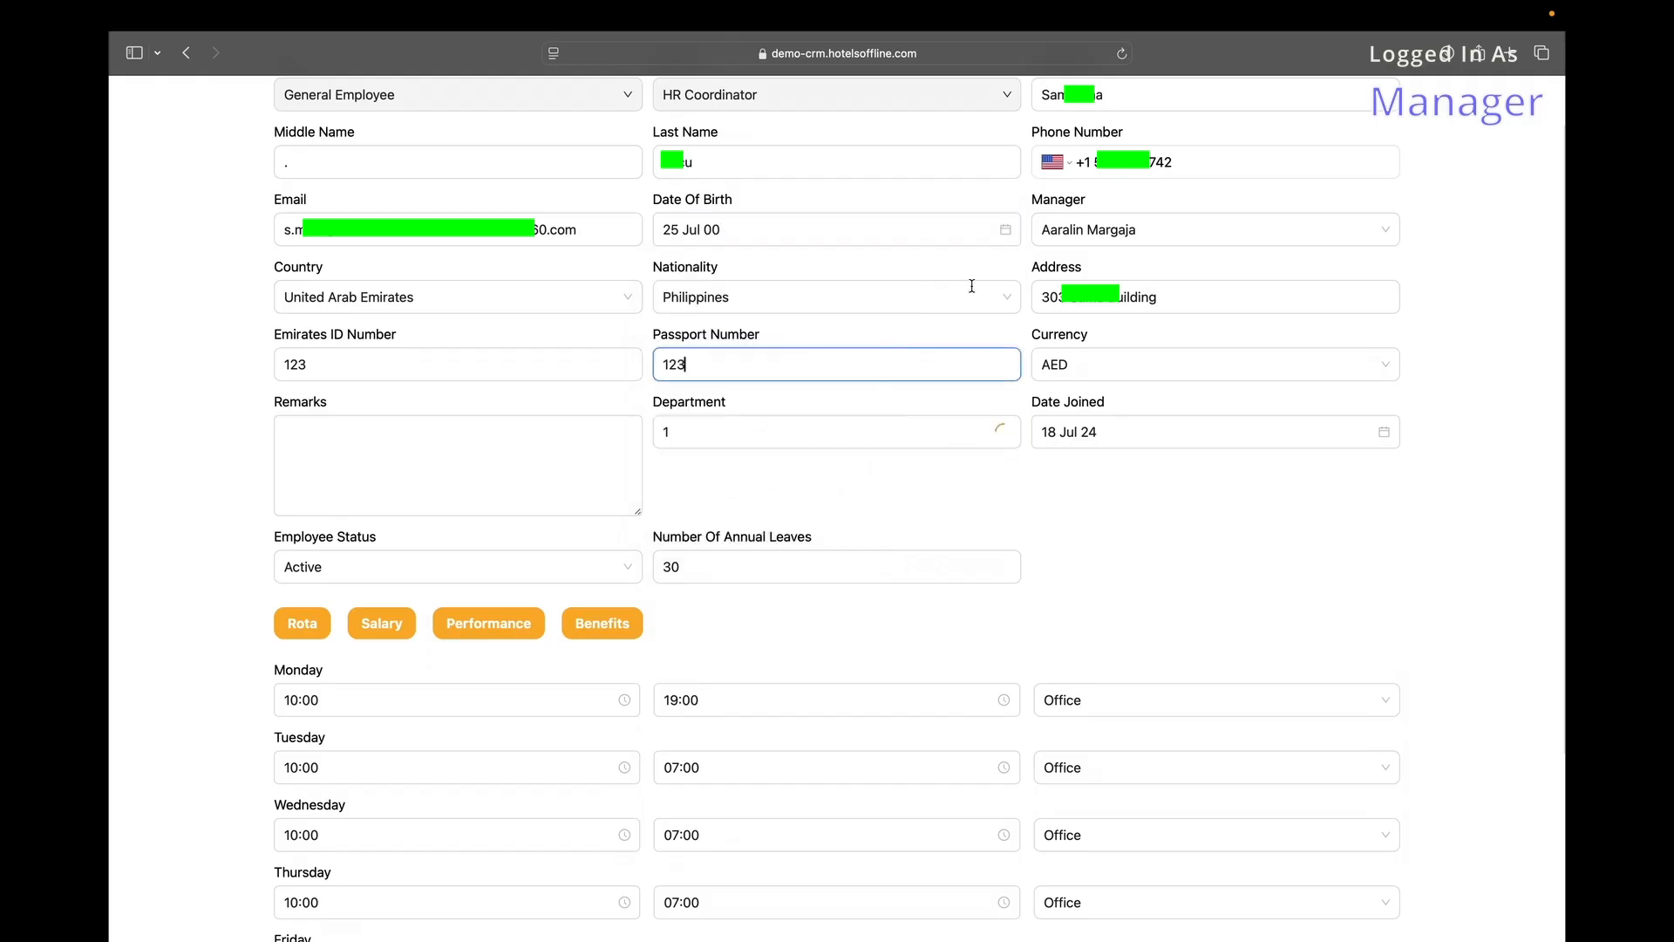
pyautogui.click(1069, 172)
pyautogui.scroll(20, 1082, 330)
pyautogui.click(936, 212)
pyautogui.scroll(1, 1059, 191)
# Keep the country as United Arab Emirates and currency as AED after browsing nationality and ID fields.
pyautogui.click(367, 359)
pyautogui.write('aaaa')
pyautogui.press('BackSpace')
pyautogui.press('BackSpace')
pyautogui.press('BackSpace')
pyautogui.press('BackSpace')
pyautogui.write('a')
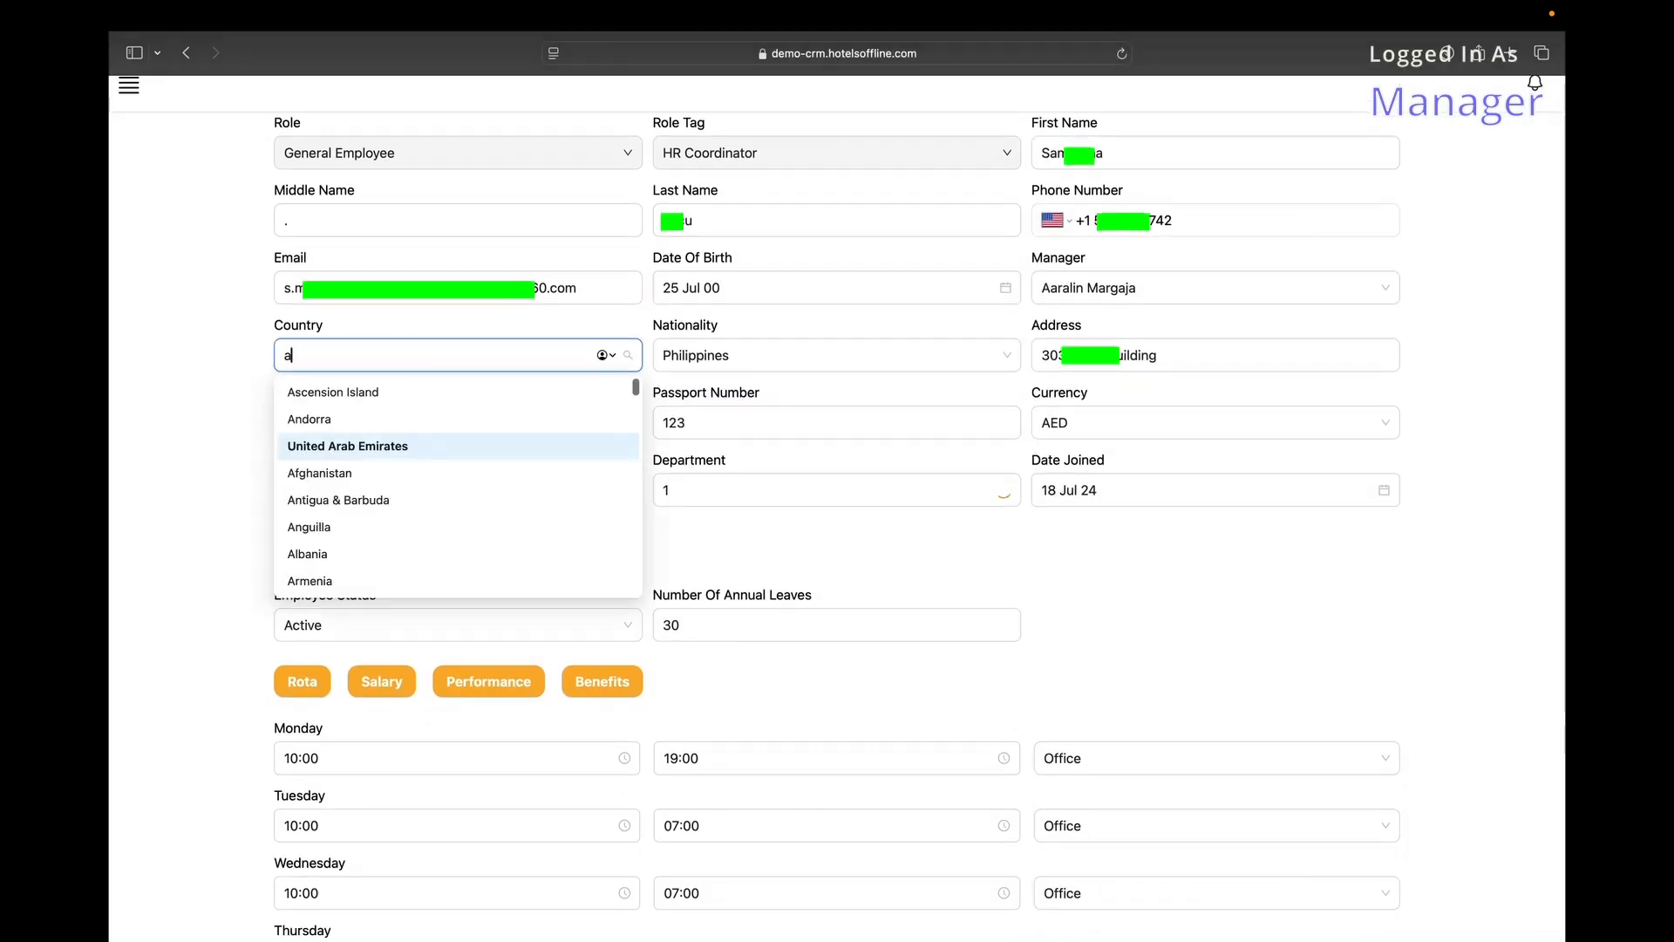
pyautogui.write('m')
pyautogui.click(785, 359)
pyautogui.click(1003, 355)
pyautogui.click(1003, 355)
pyautogui.click(385, 414)
pyautogui.click(811, 422)
pyautogui.click(1111, 428)
pyautogui.scroll(-5, 1116, 523)
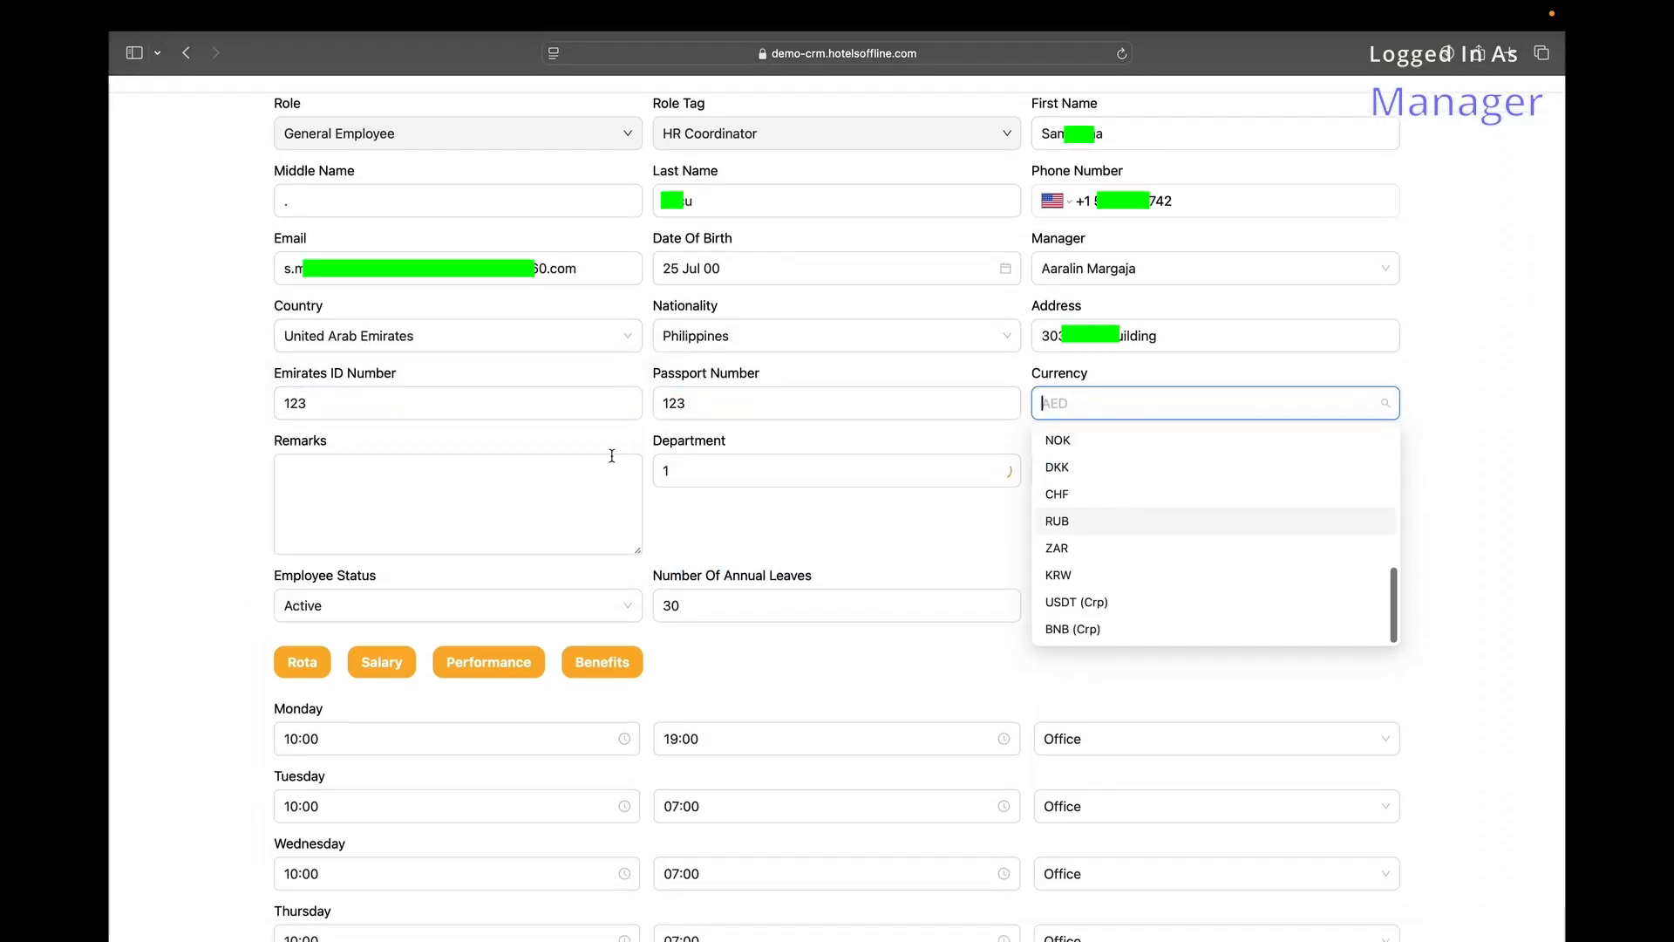
pyautogui.click(612, 455)
# Set the department to HR and review the joining date, employee status and annual leave fields.
pyautogui.click(768, 471)
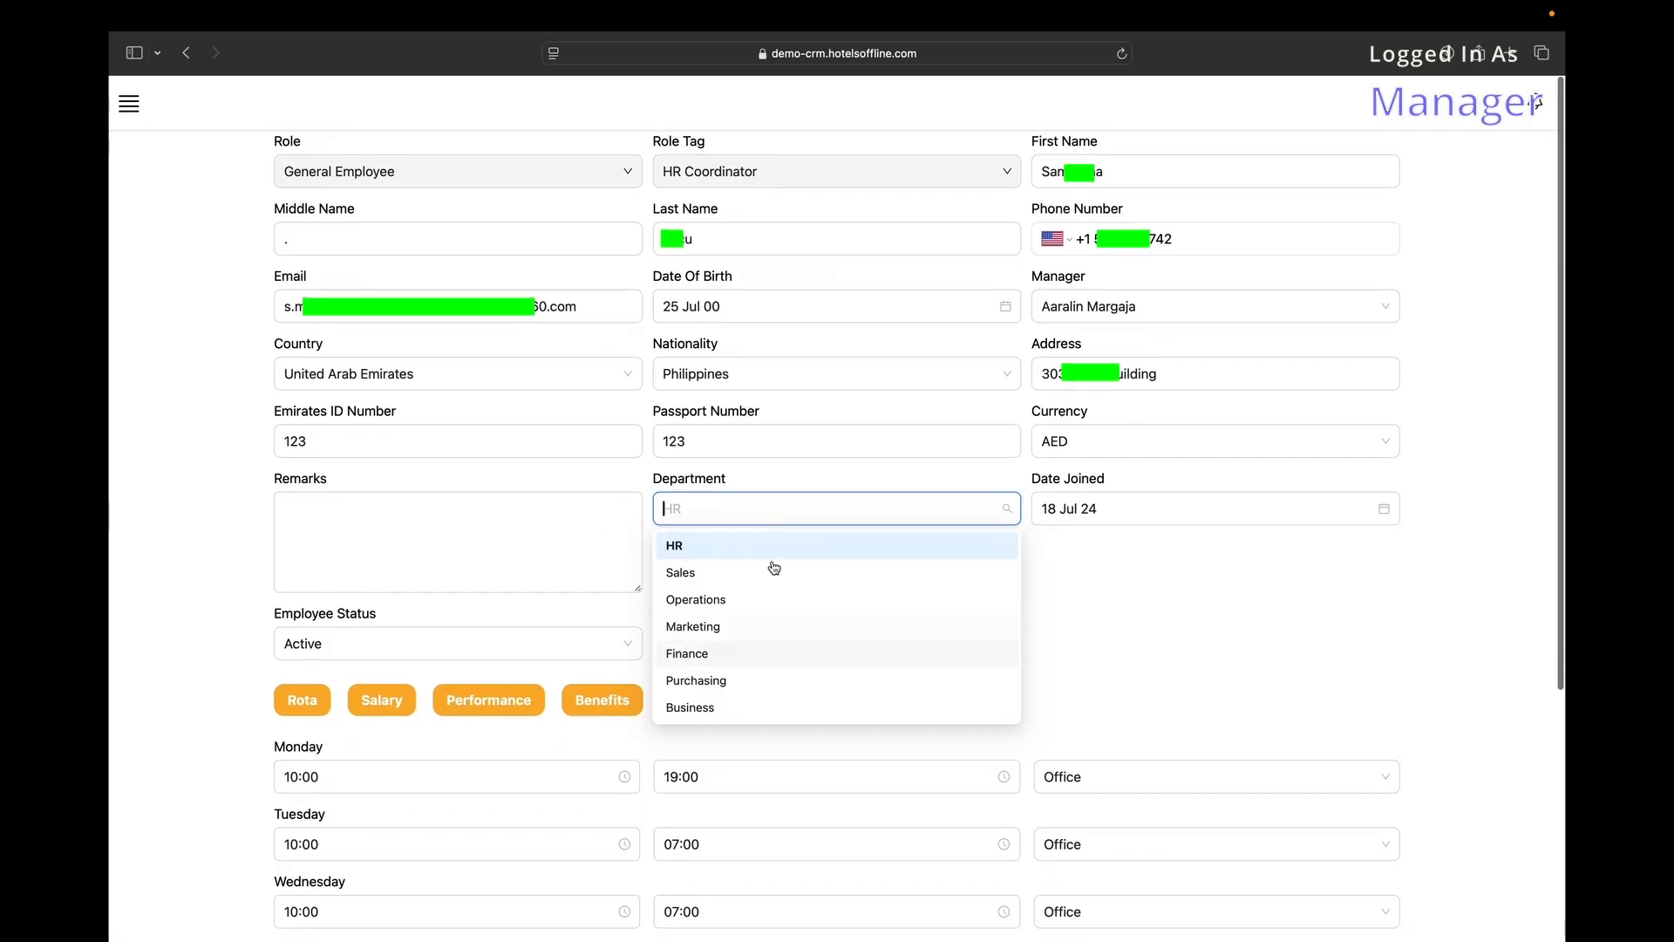
pyautogui.click(1164, 503)
pyautogui.click(1320, 565)
pyautogui.scroll(-5, 455, 423)
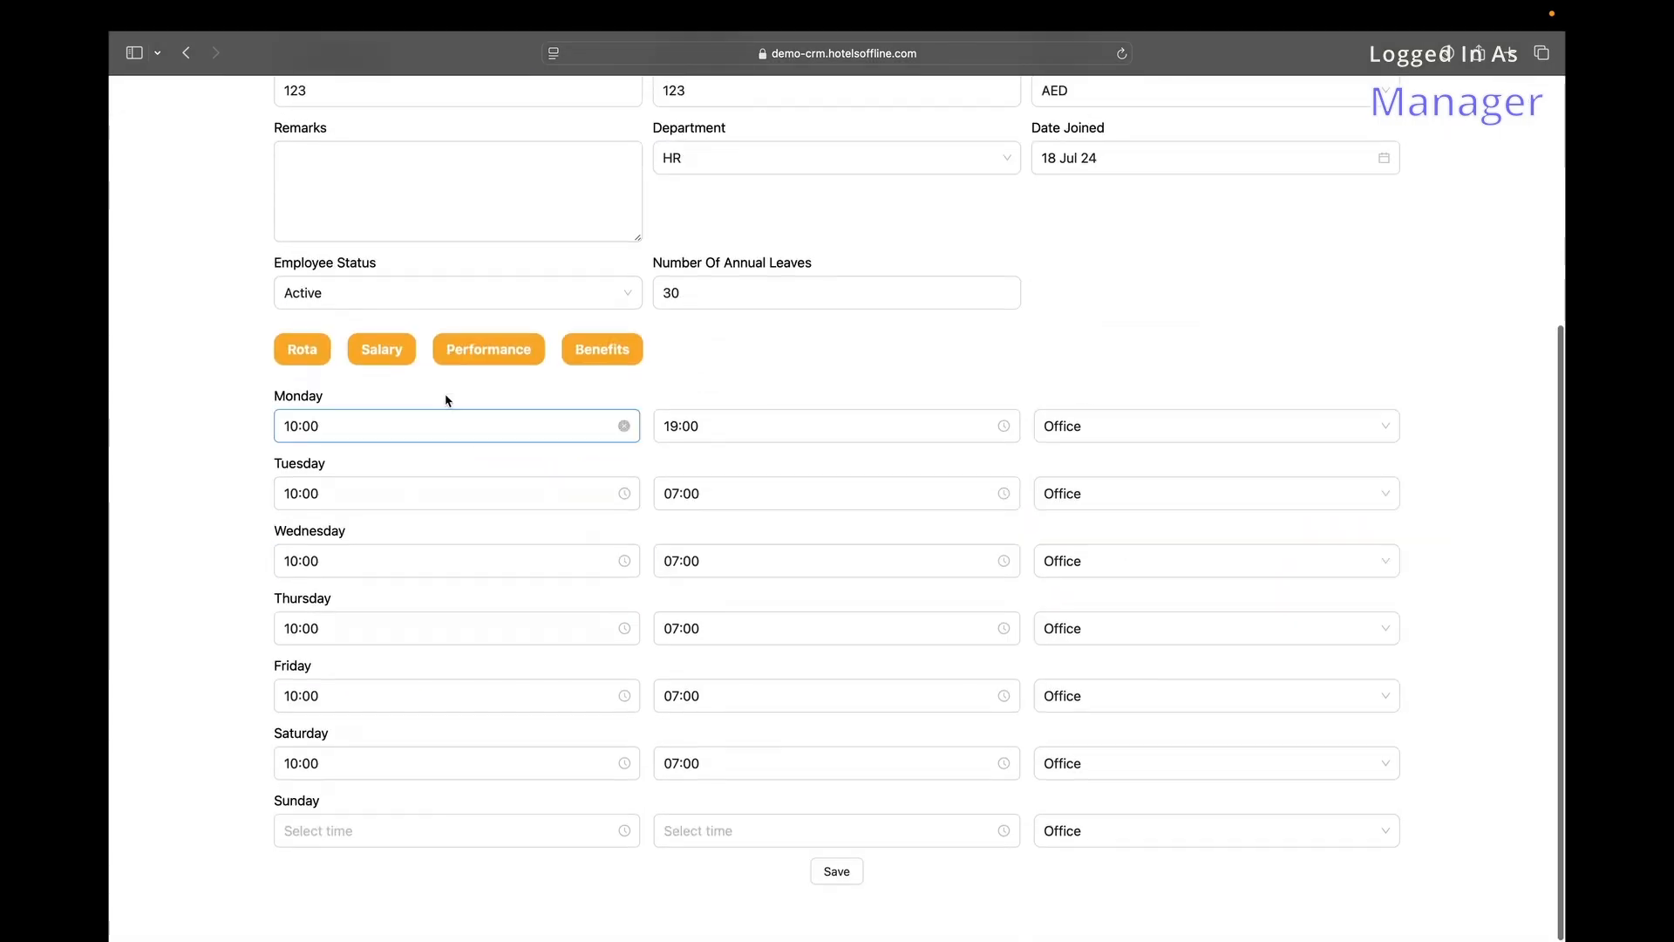
pyautogui.click(445, 294)
pyautogui.click(736, 292)
# Check Monday's rota time and location pickers, leaving 10:00 at the Office unchanged.
pyautogui.click(342, 423)
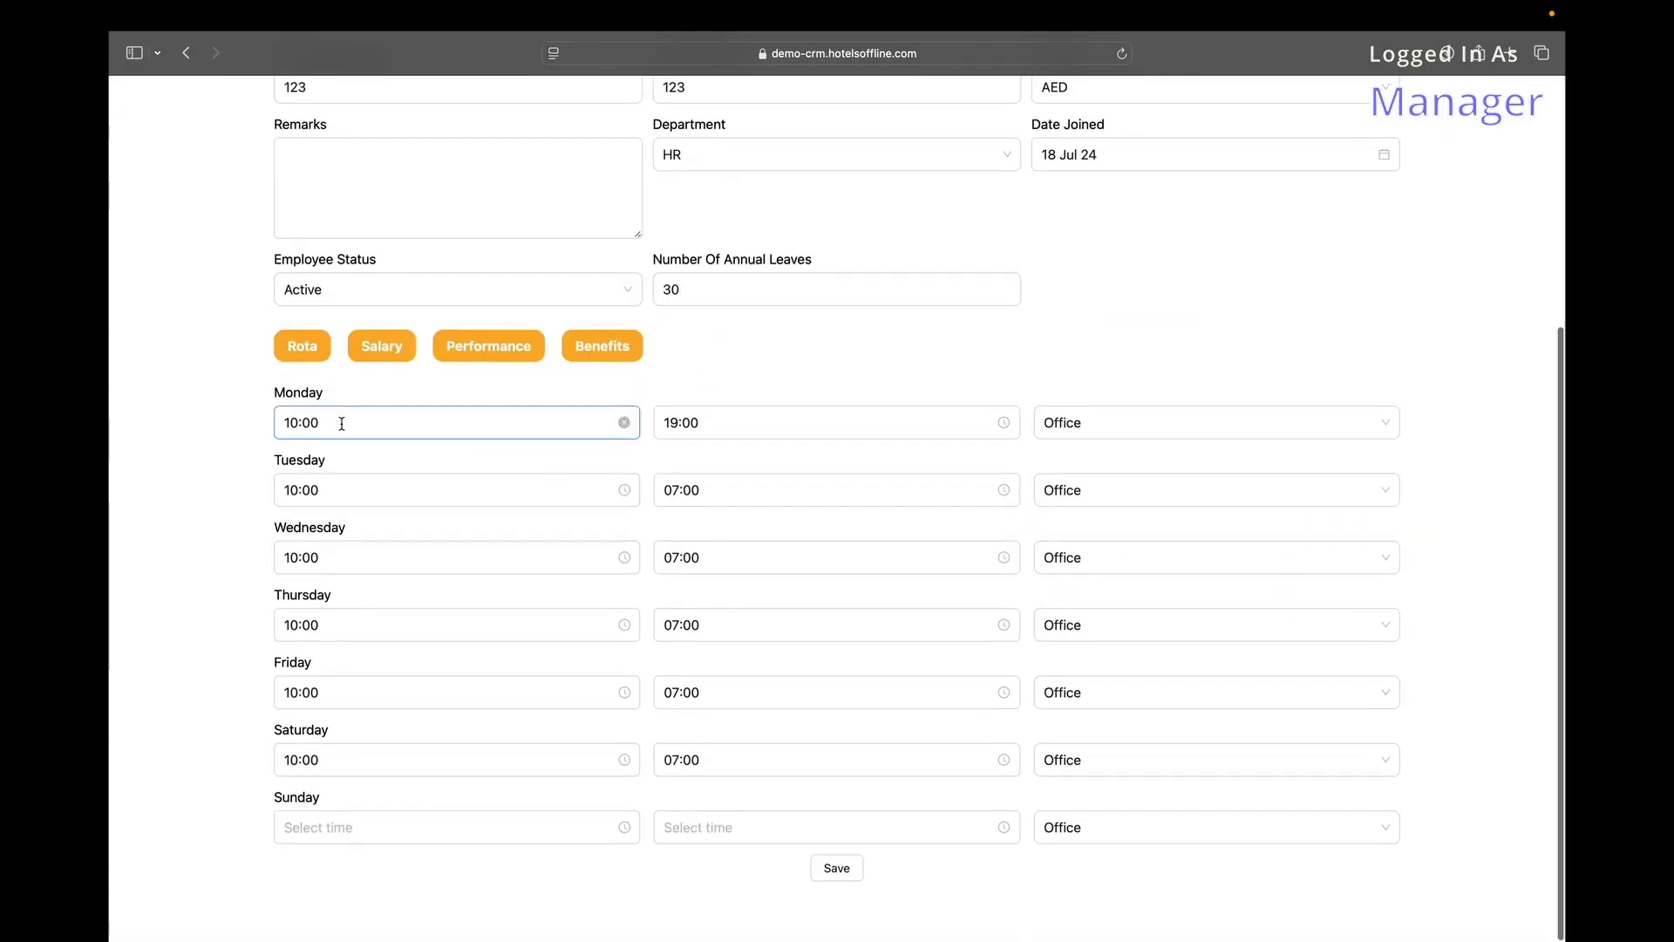
pyautogui.click(302, 352)
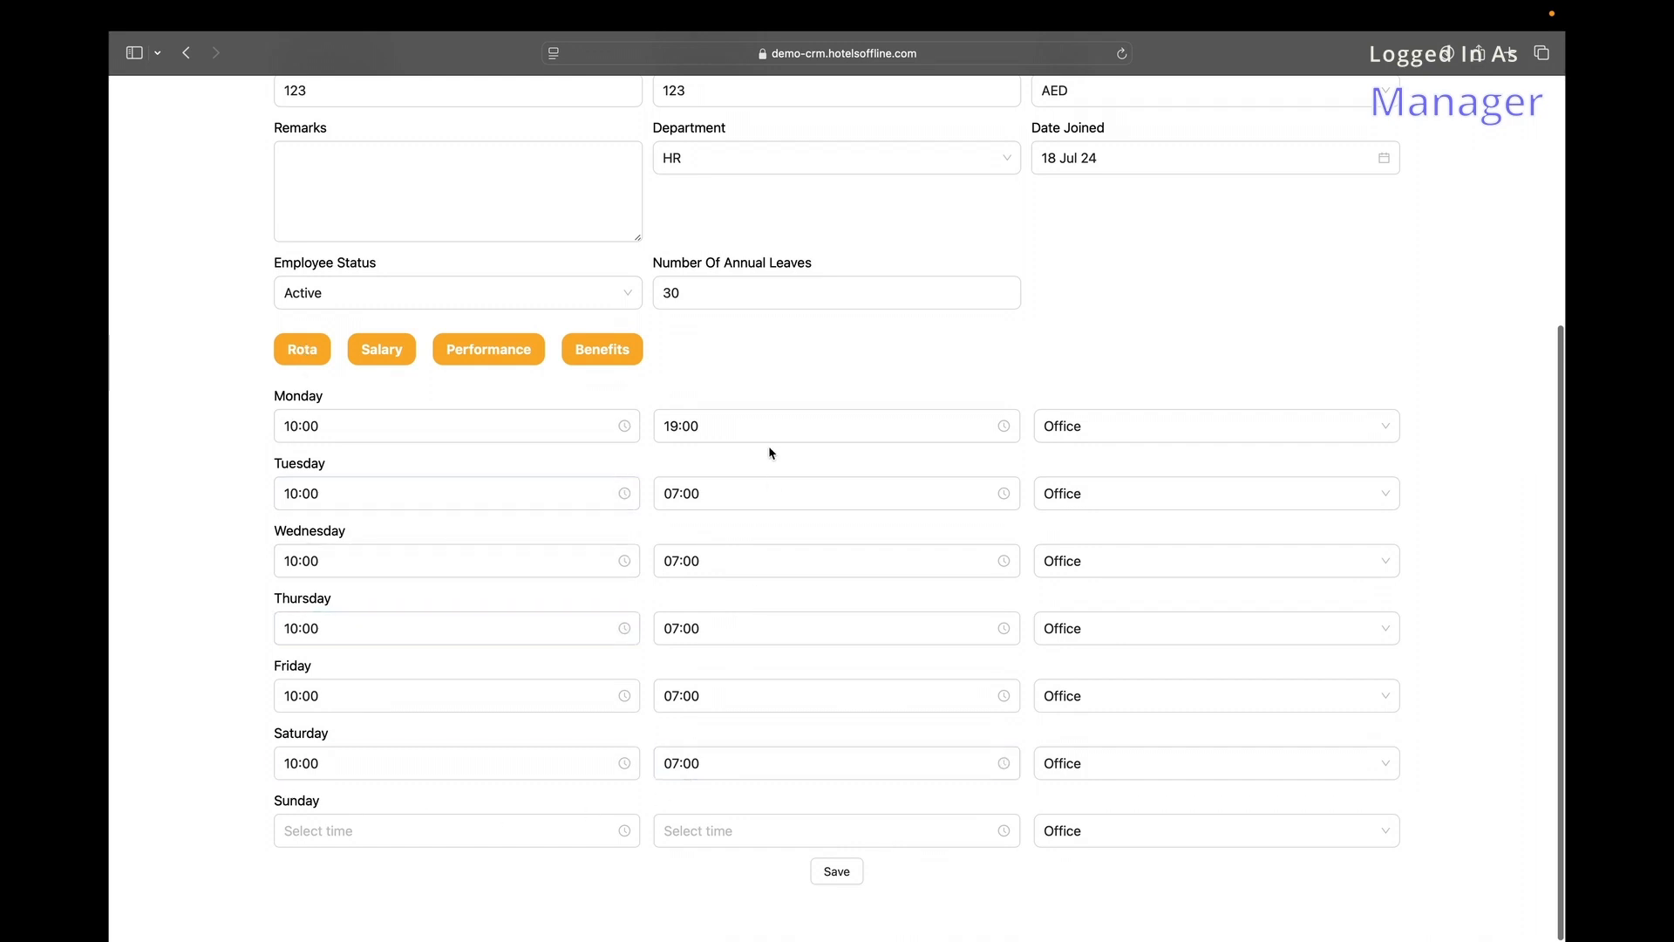
pyautogui.click(1106, 424)
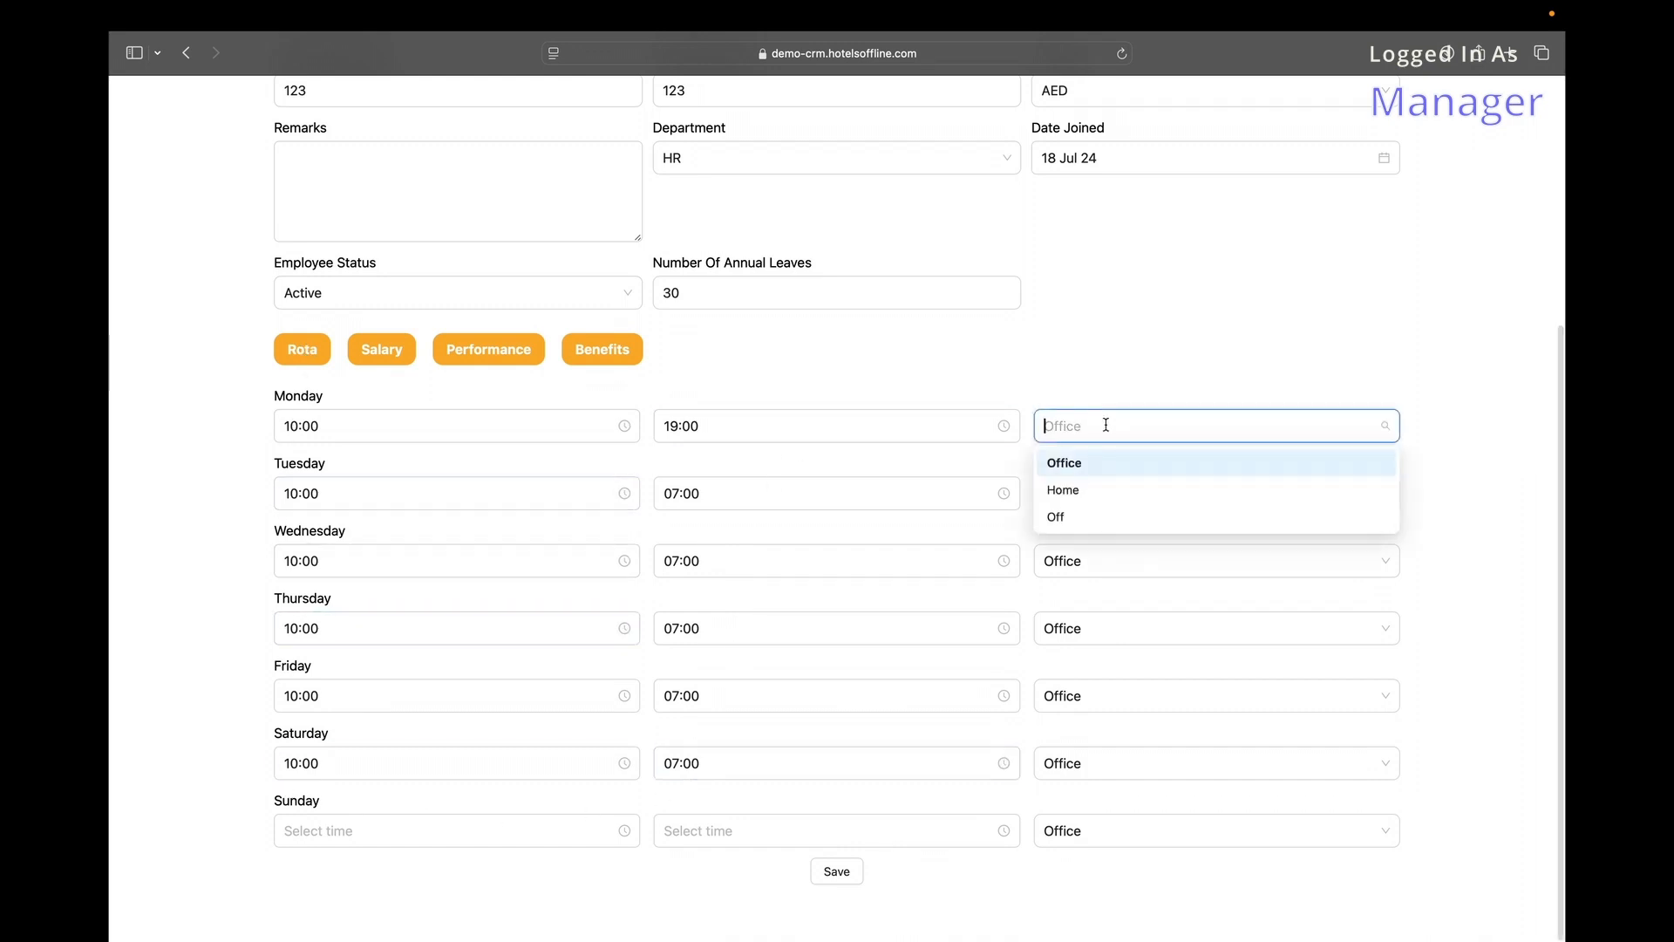
pyautogui.click(1013, 372)
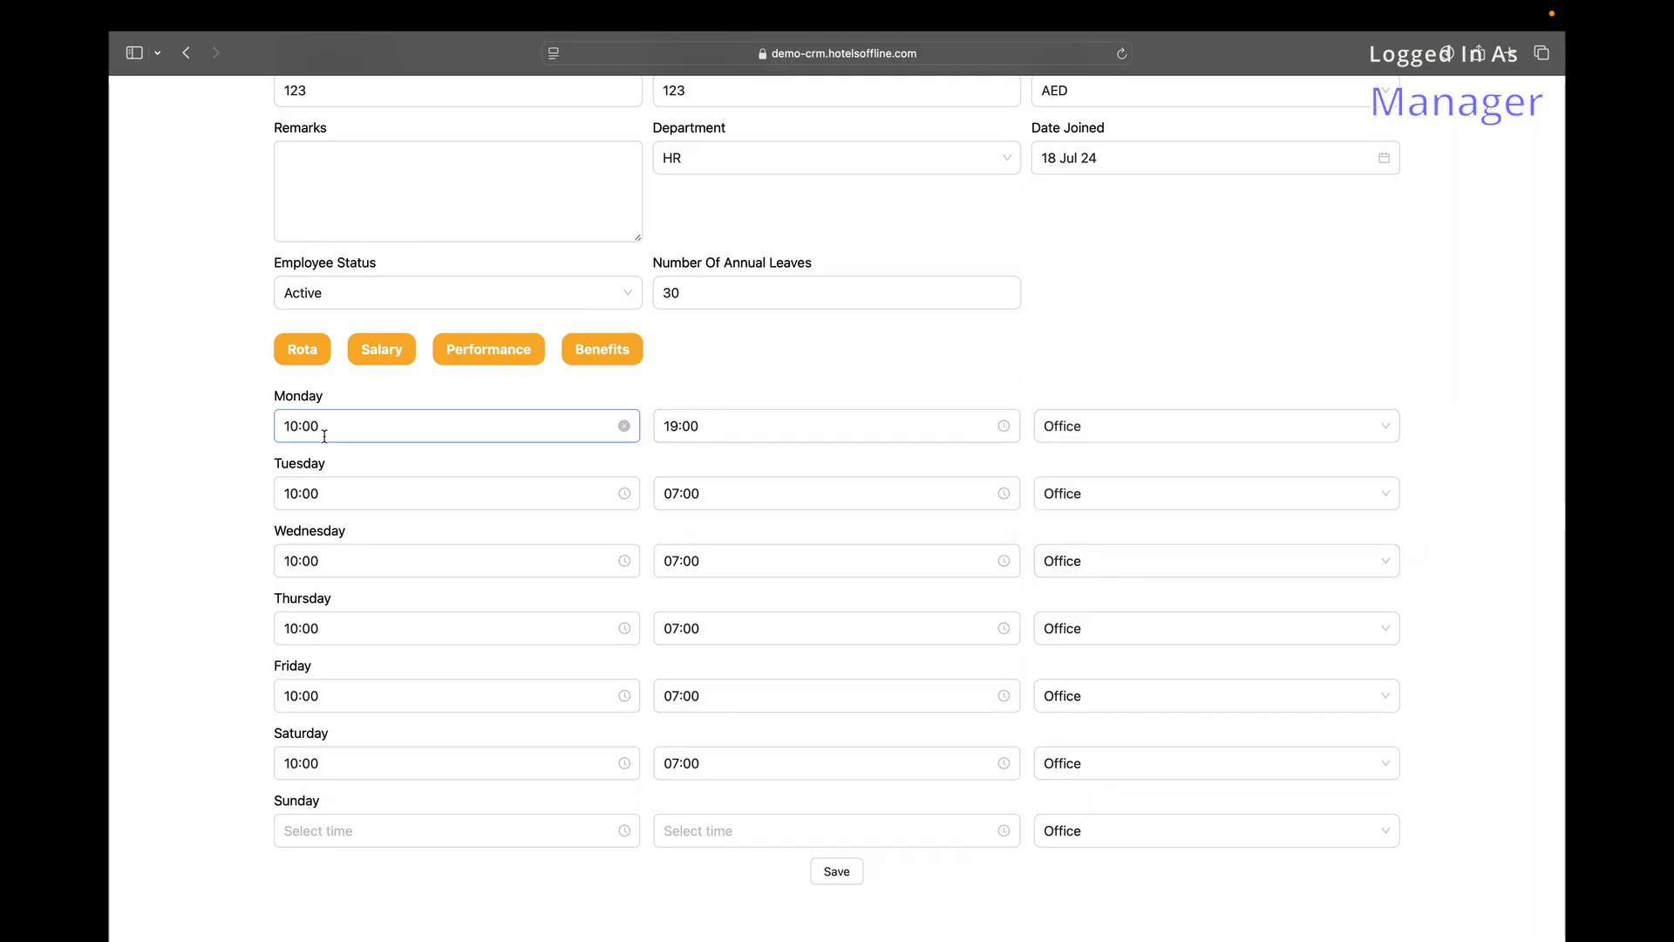
pyautogui.click(373, 428)
pyautogui.scroll(-5, 307, 544)
pyautogui.scroll(5, 343, 572)
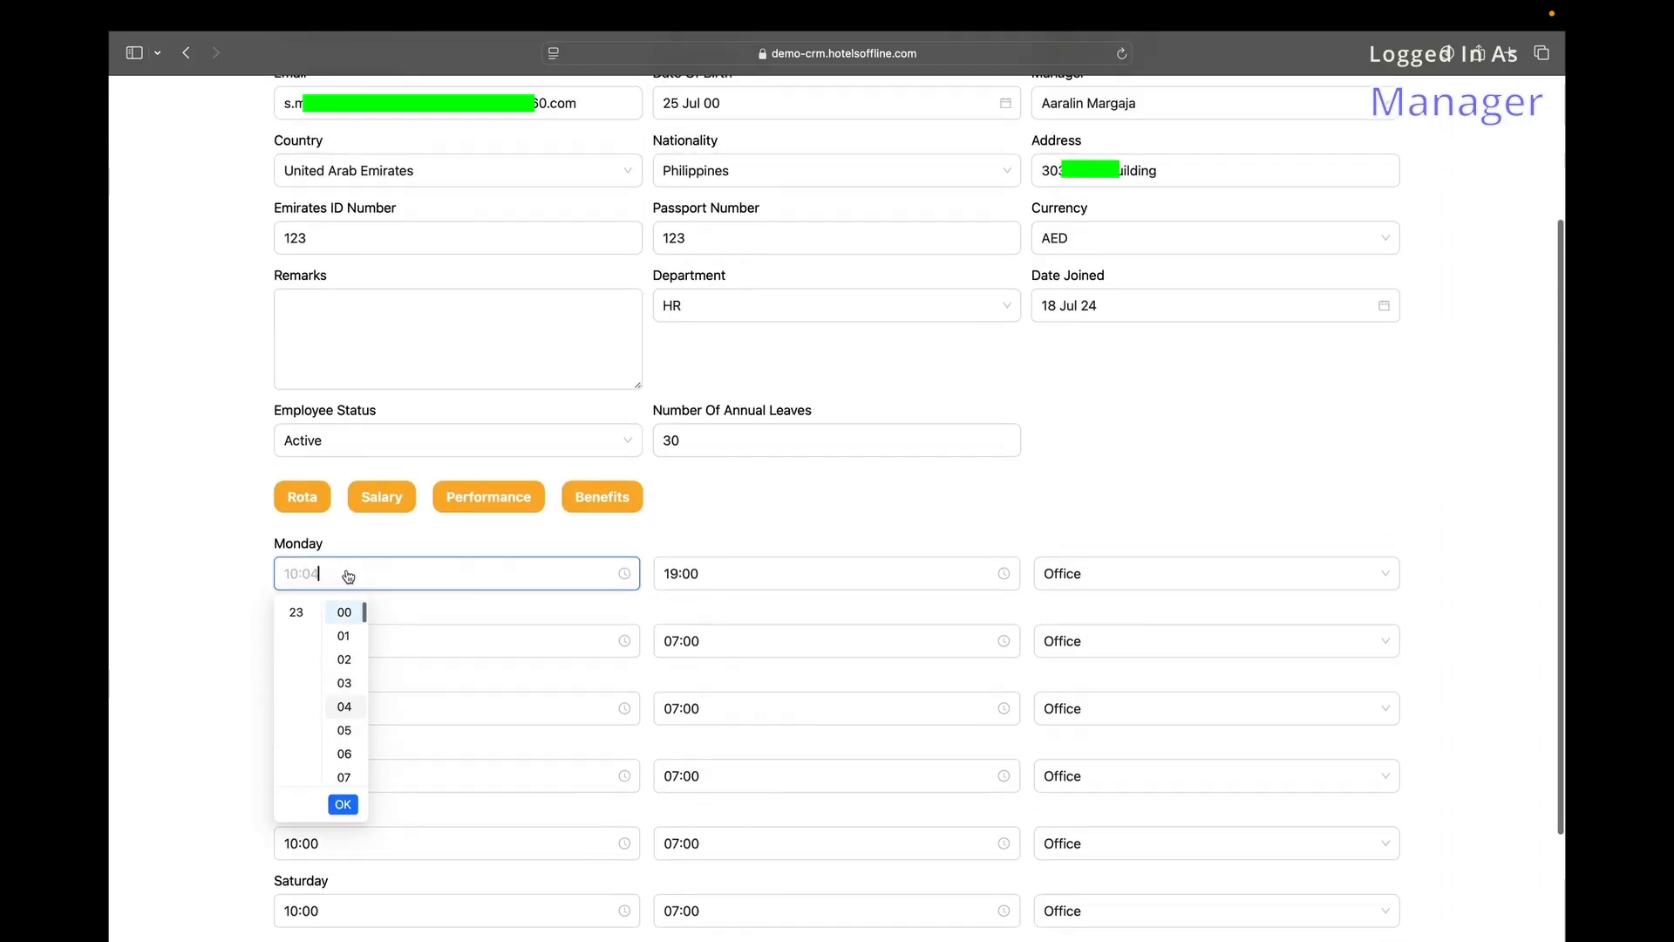
pyautogui.scroll(-3, 348, 577)
pyautogui.scroll(1, 348, 578)
pyautogui.click(345, 569)
pyautogui.click(233, 657)
pyautogui.scroll(-5, 232, 659)
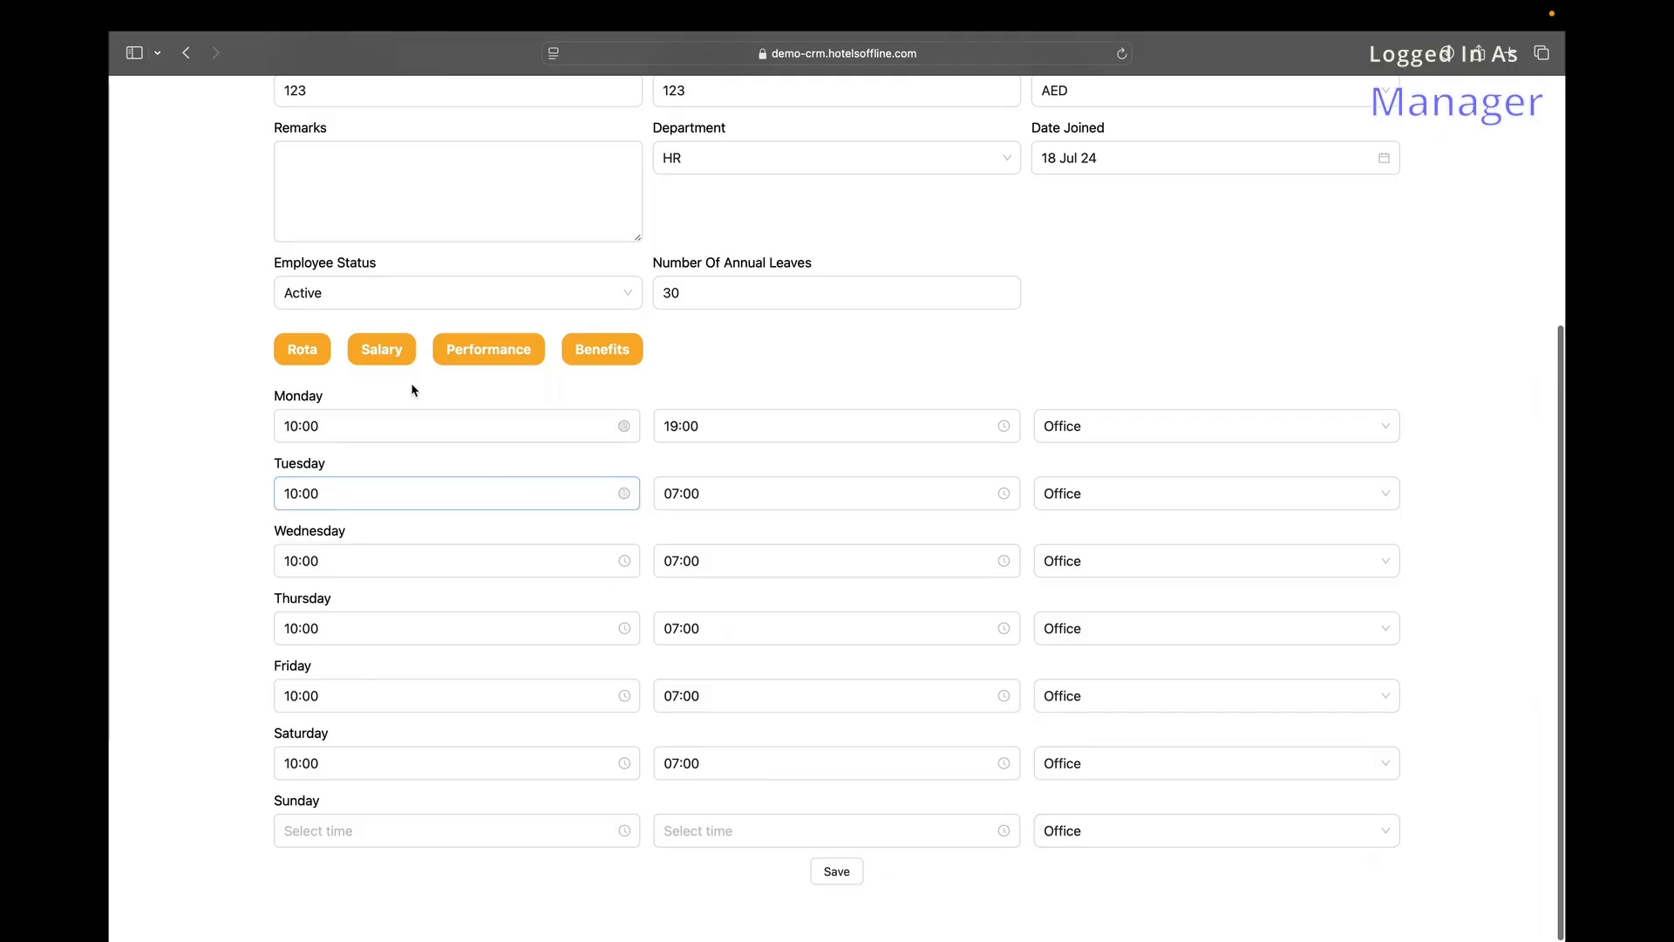
# Review the employee's Salary details, including the phone allowance field, and the Performance ratings.
pyautogui.click(391, 354)
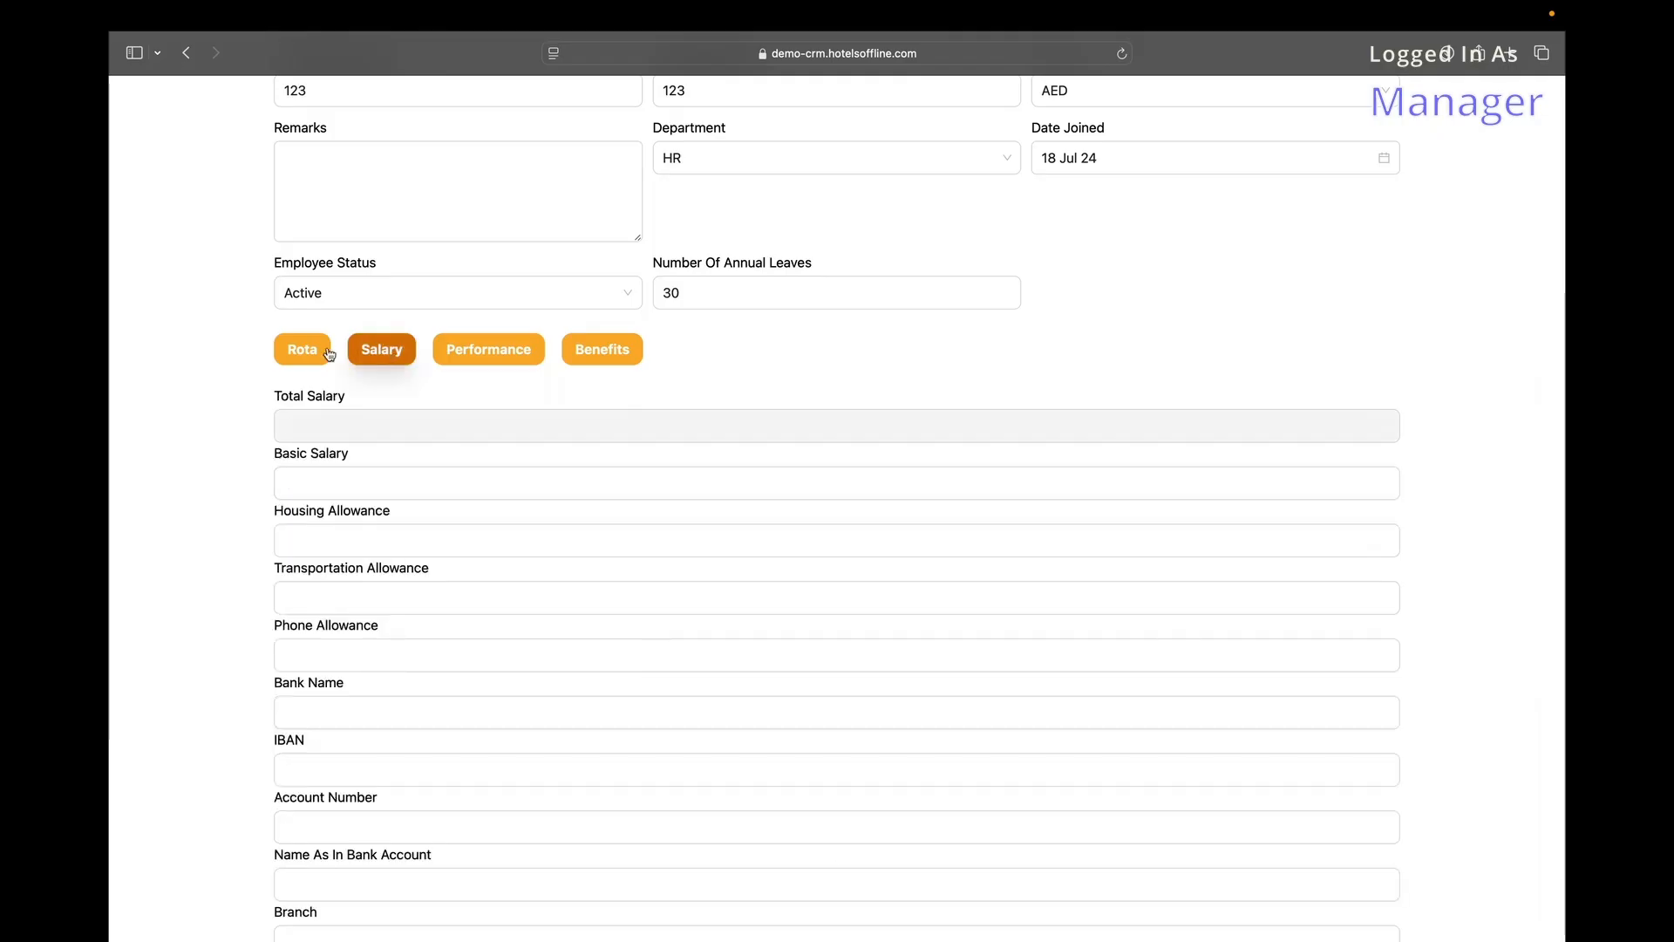
pyautogui.scroll(-5, 408, 585)
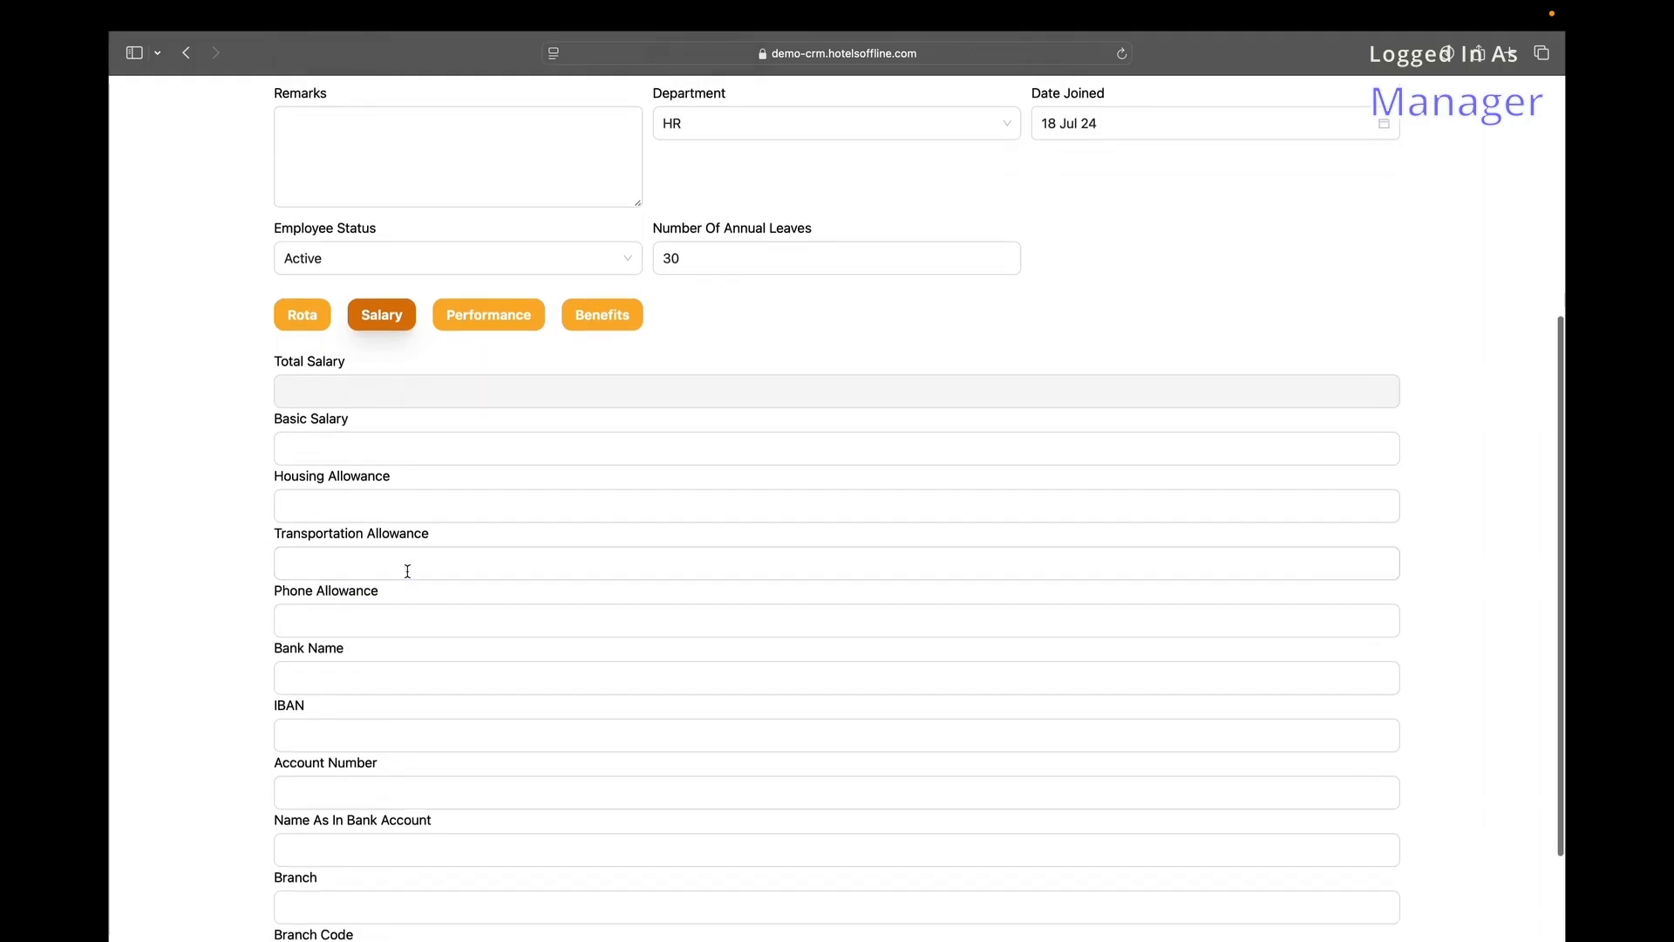
pyautogui.click(407, 571)
pyautogui.click(485, 178)
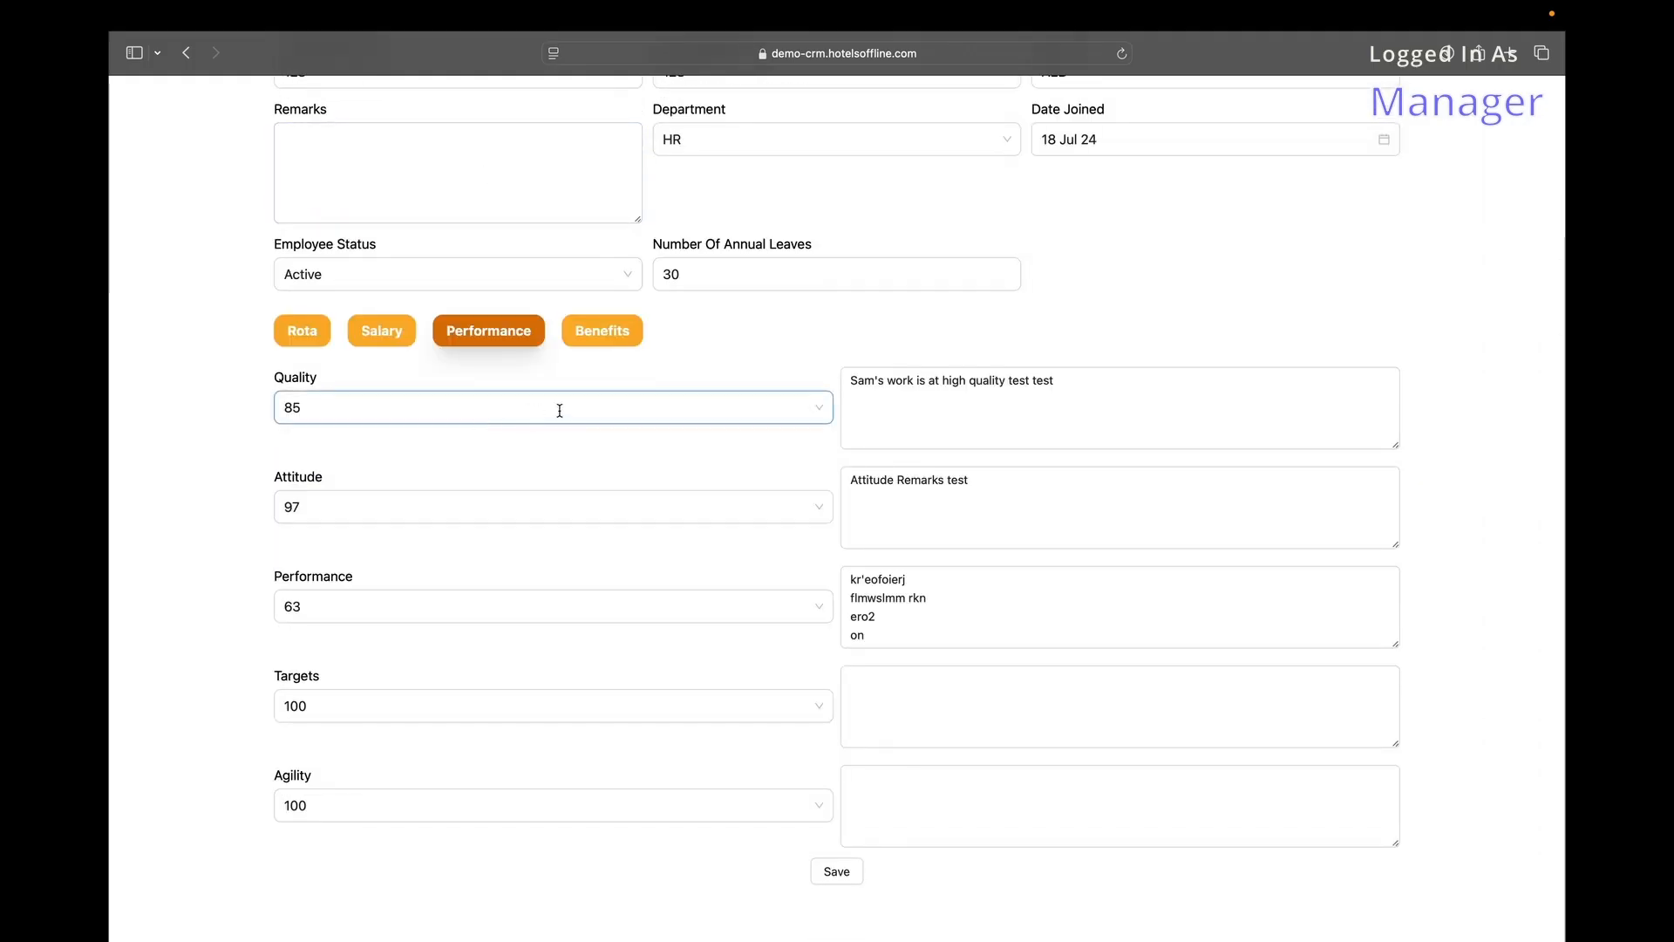
# On Benefits, tick then untick Laptop, leaving every benefit unticked, and swipe back to Employees.
pyautogui.click(602, 335)
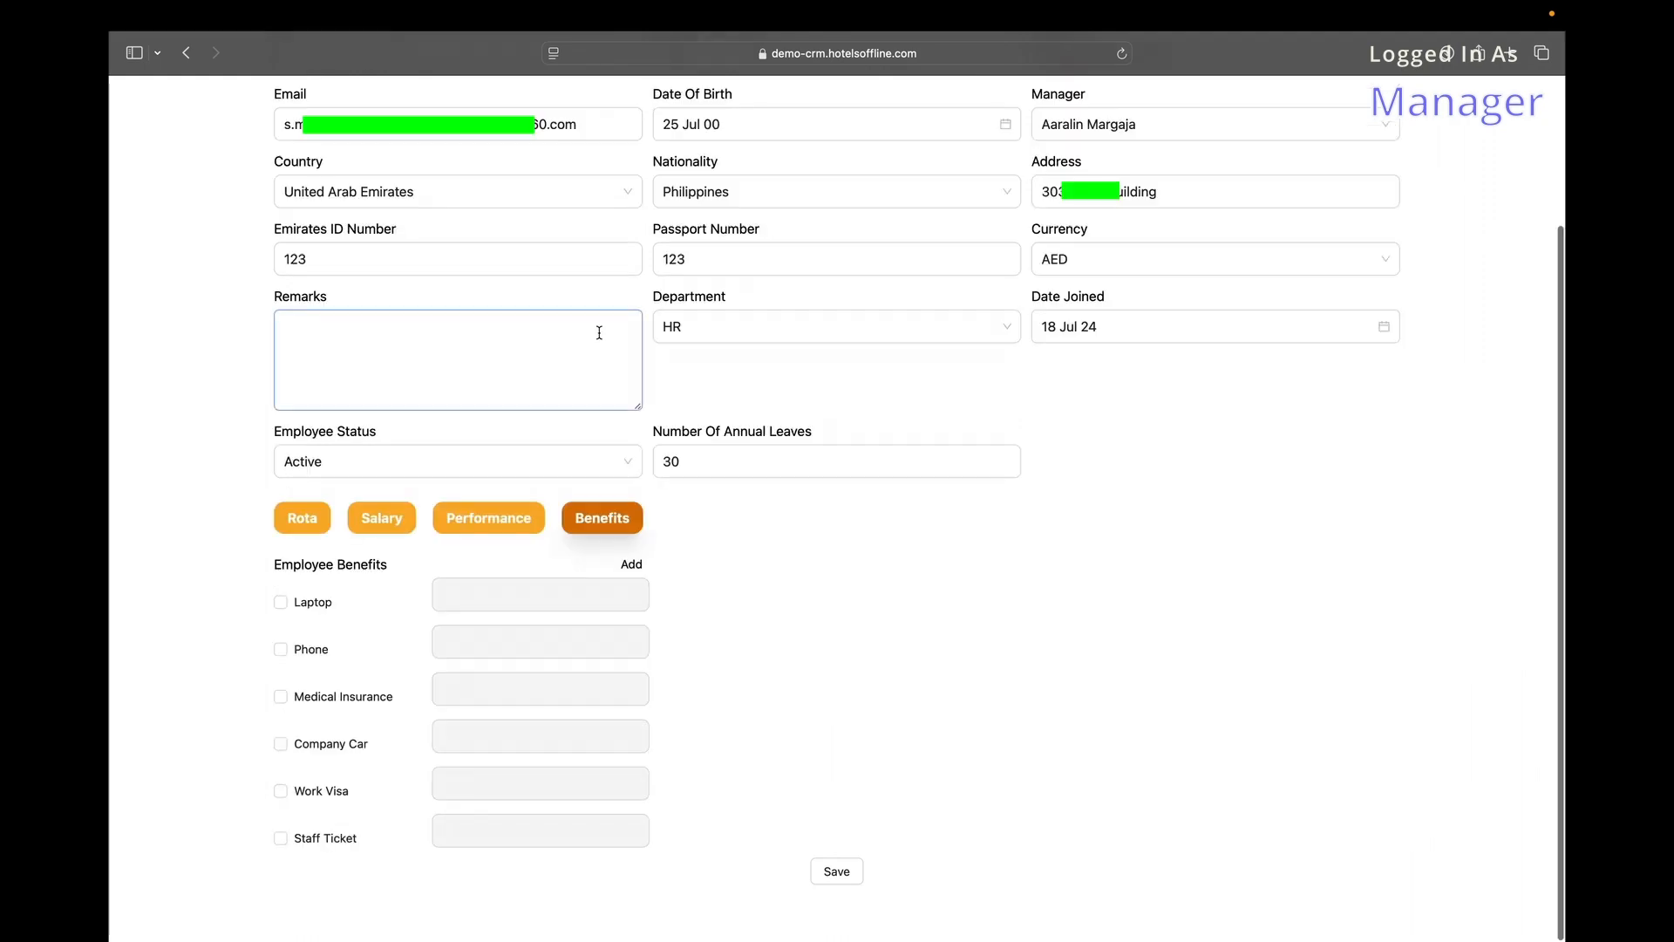
pyautogui.click(280, 601)
pyautogui.click(555, 596)
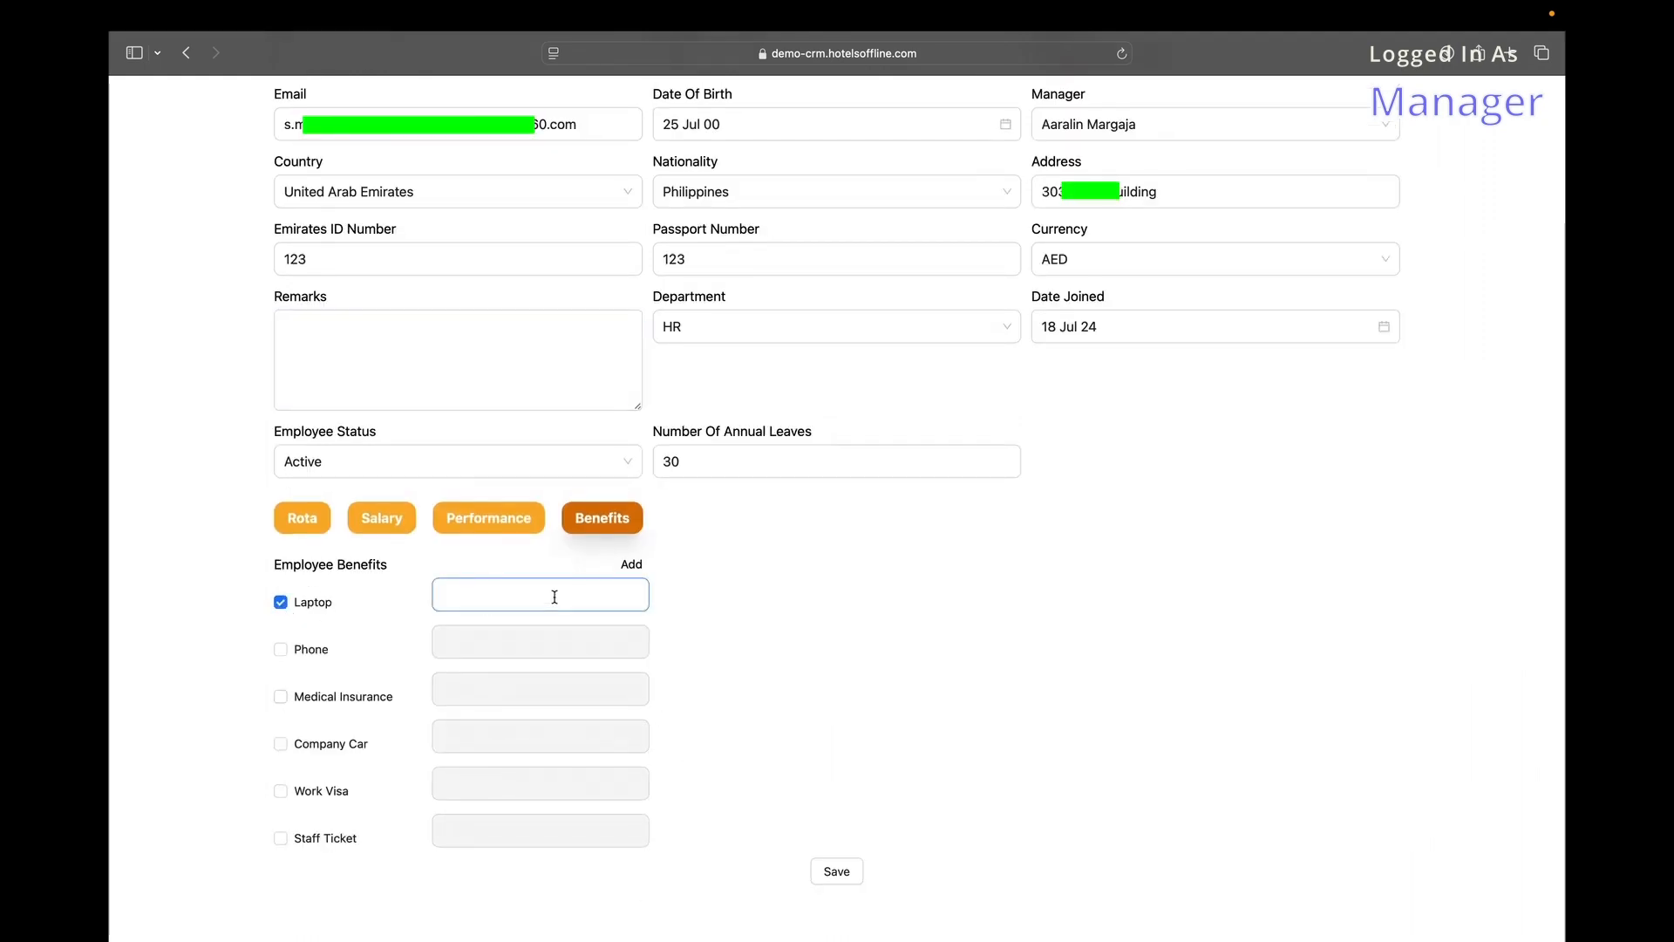
pyautogui.click(282, 605)
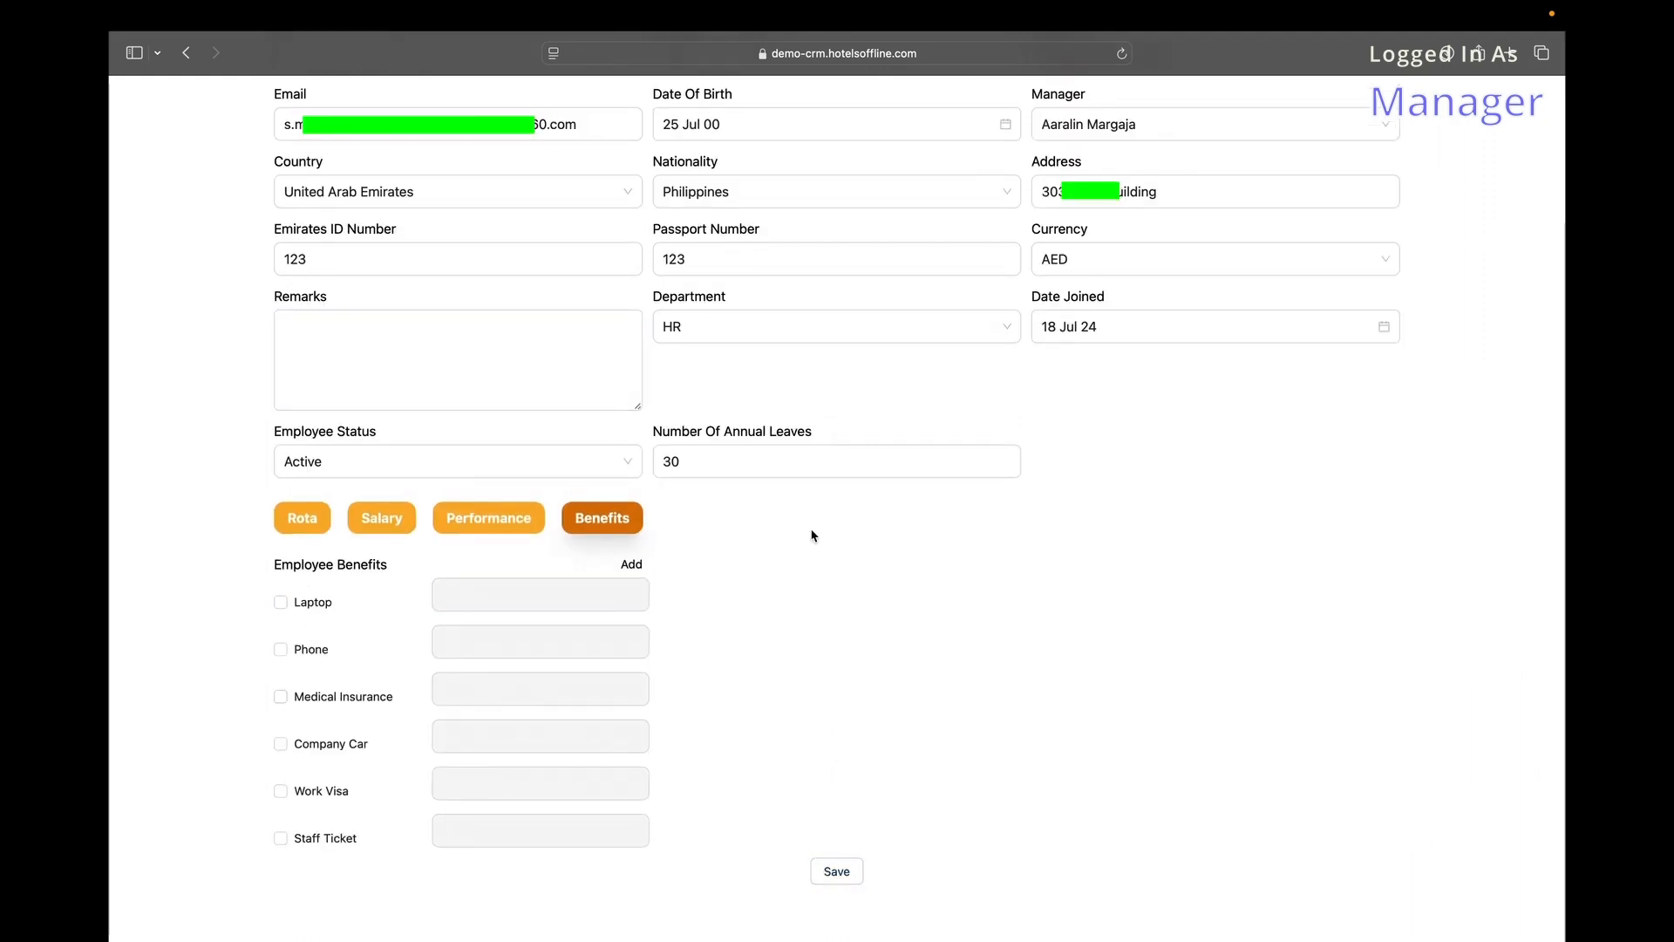
pyautogui.hscroll(-5, 796, 261)
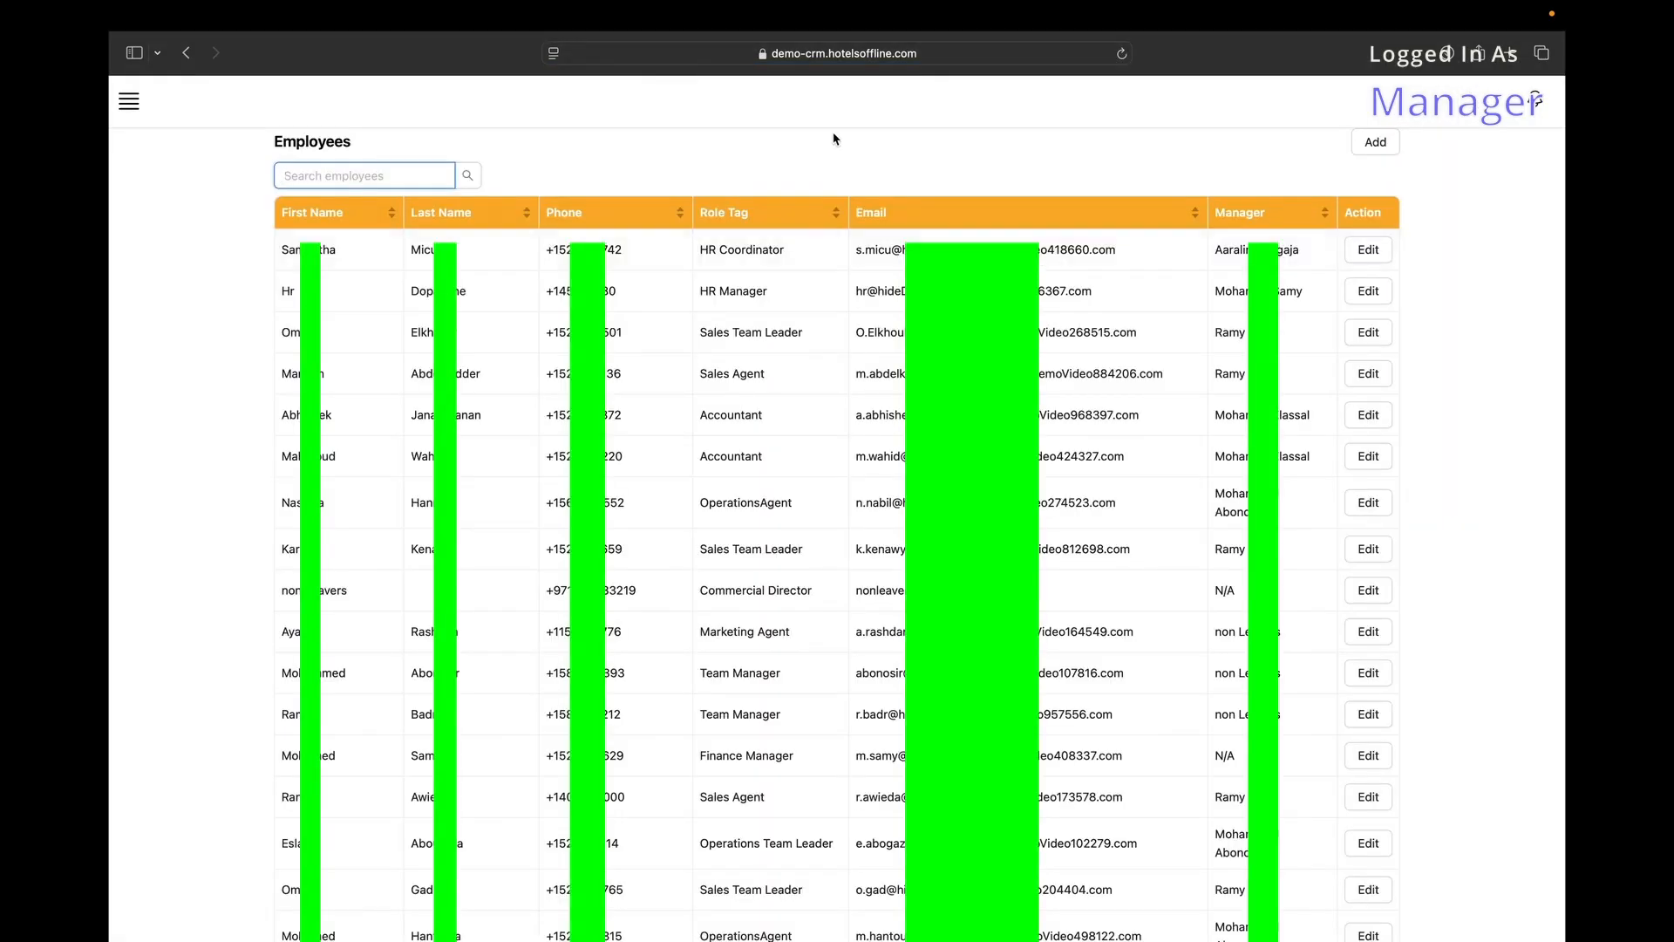
# Sort the Employees table by first name and descending last name, then search and clear the search.
pyautogui.click(371, 212)
pyautogui.click(471, 211)
pyautogui.click(471, 212)
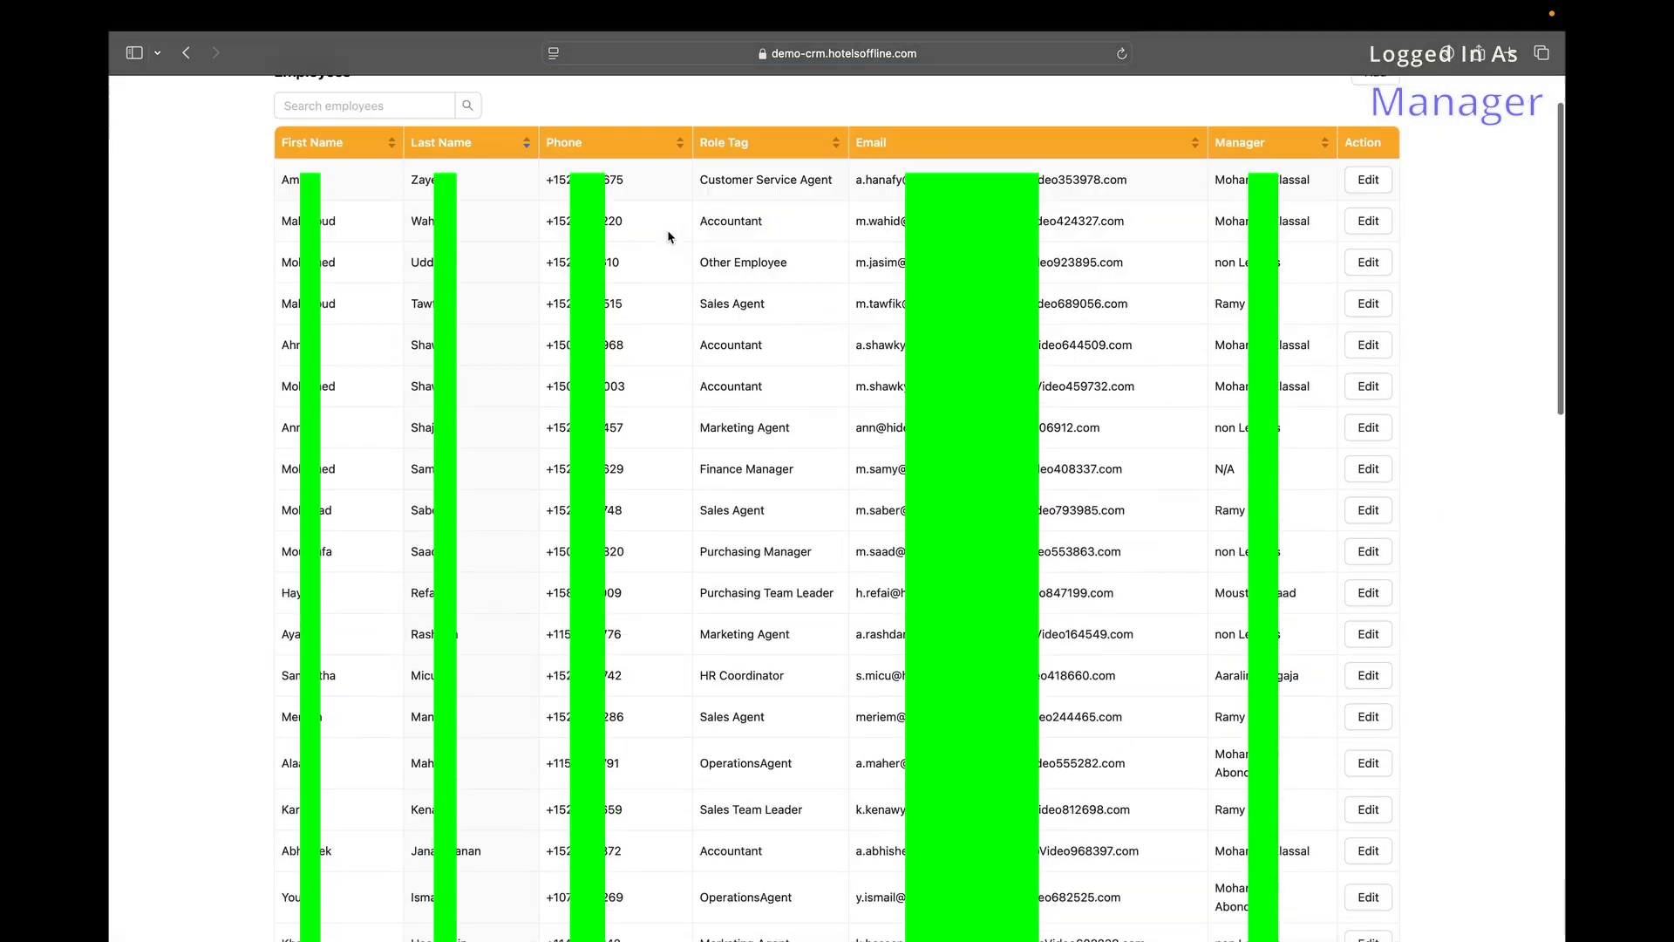
pyautogui.click(378, 176)
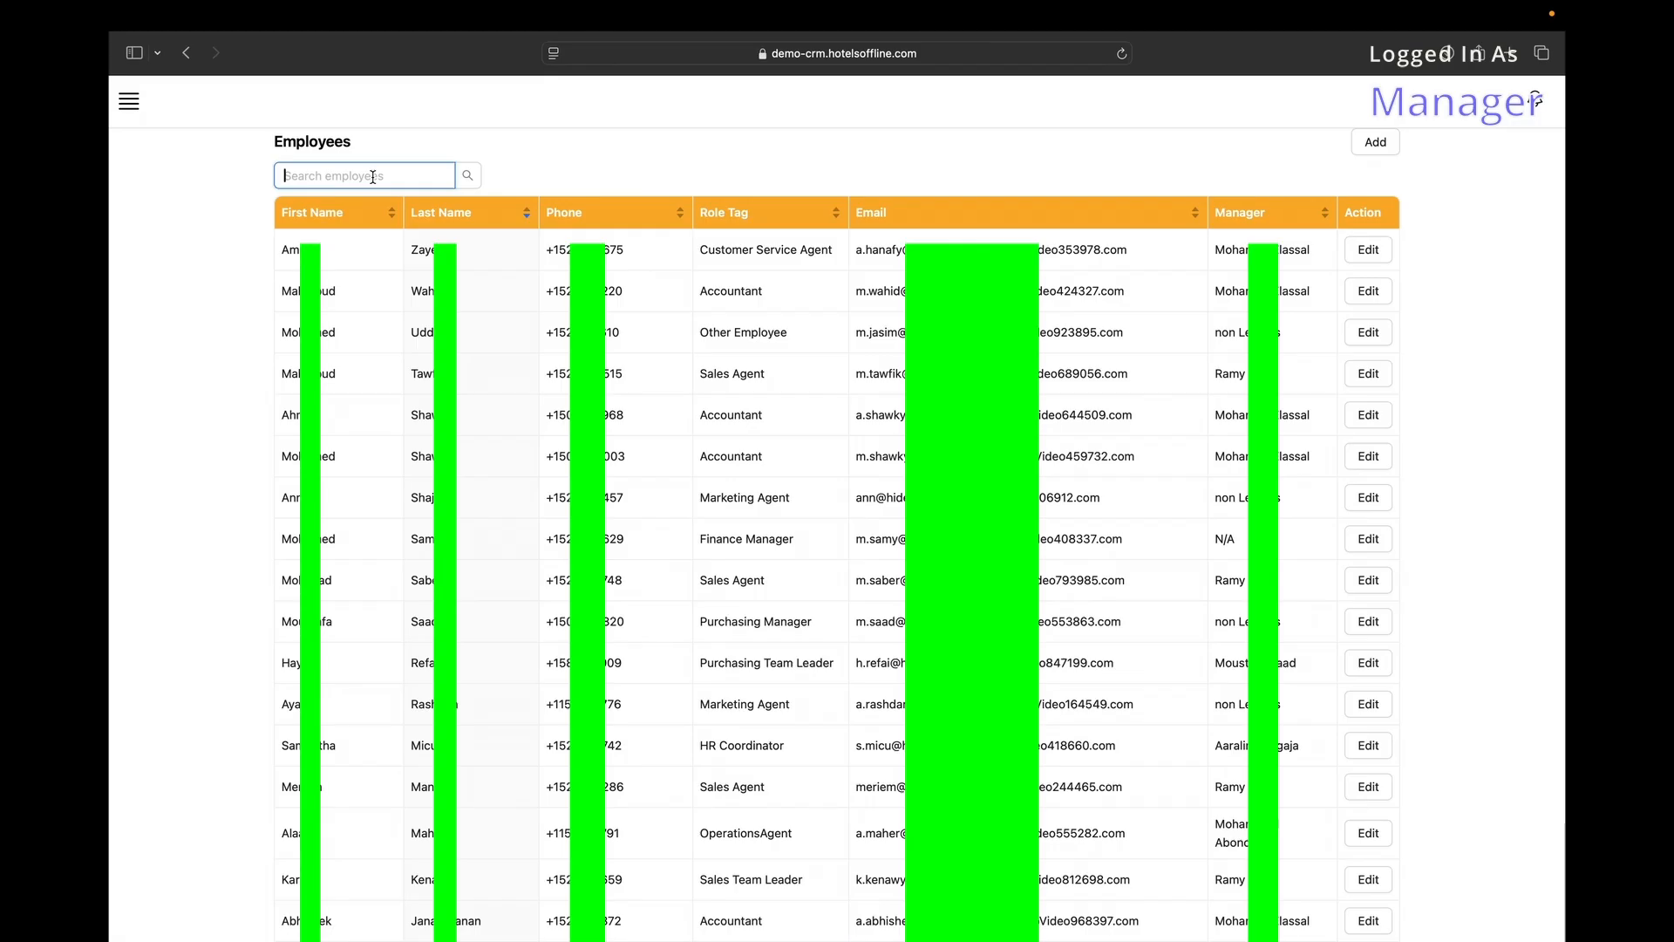
pyautogui.press('Return')
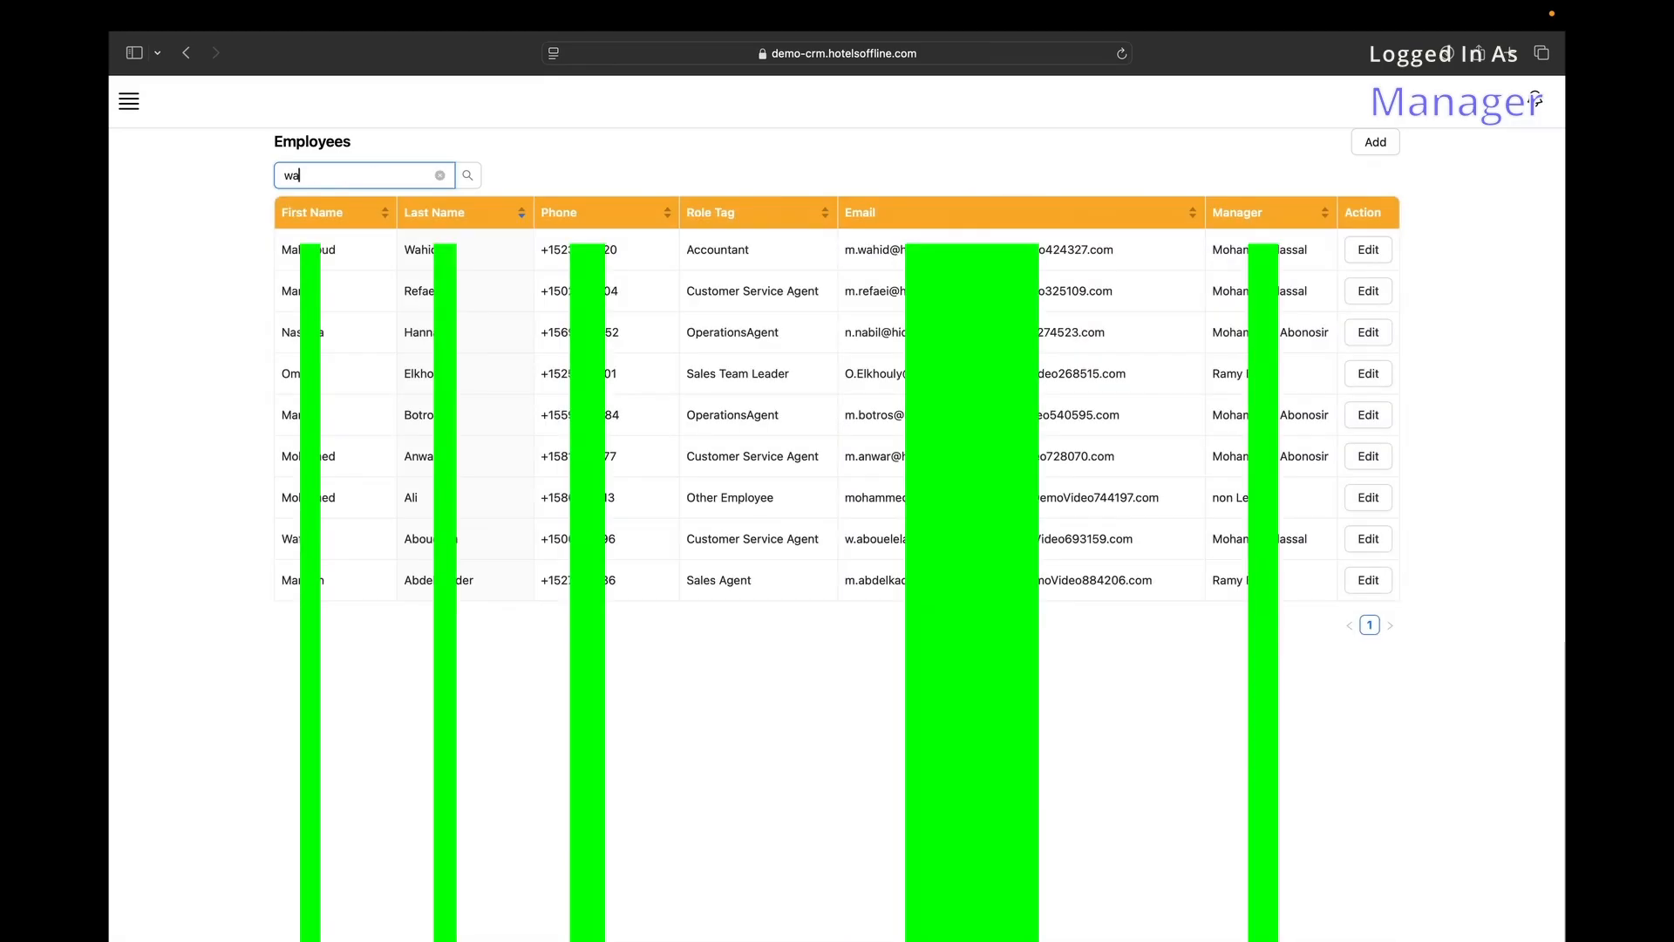
pyautogui.click(440, 176)
# Start a new employee and look through its Salary, Rota and Benefits sections.
pyautogui.click(1372, 144)
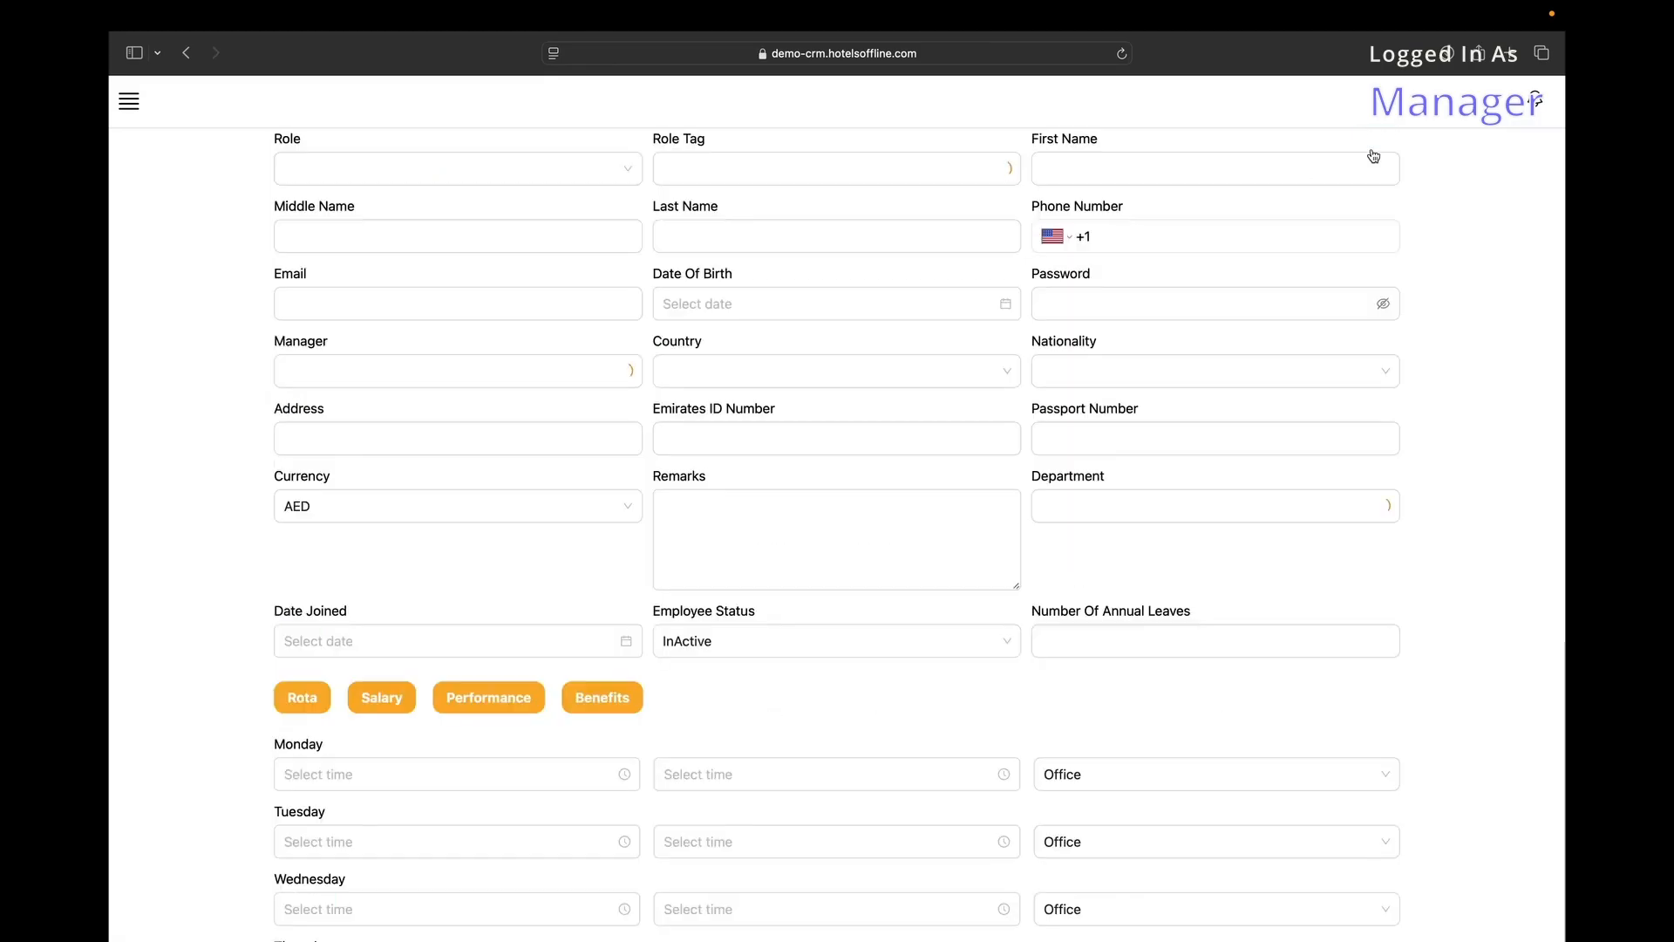
pyautogui.scroll(-5, 1077, 357)
pyautogui.click(382, 359)
pyautogui.click(318, 359)
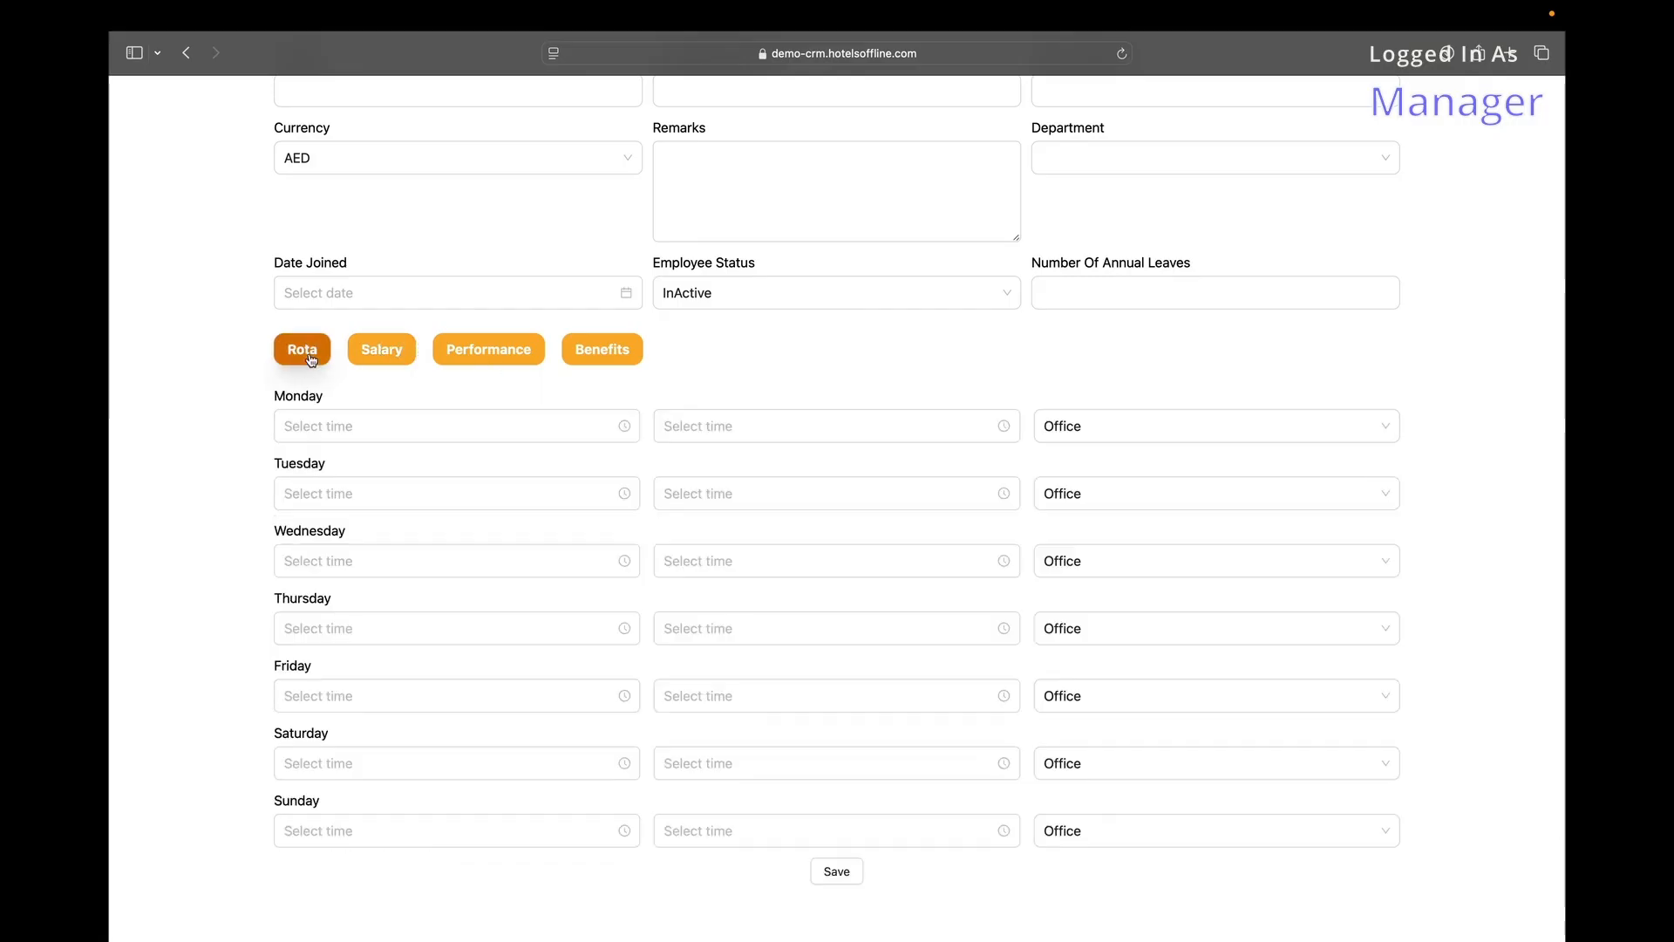
pyautogui.click(577, 359)
pyautogui.scroll(5, 510, 360)
# Set the role to Senior Manager, trying role tags Quality Manager then Commercial Director.
pyautogui.click(410, 170)
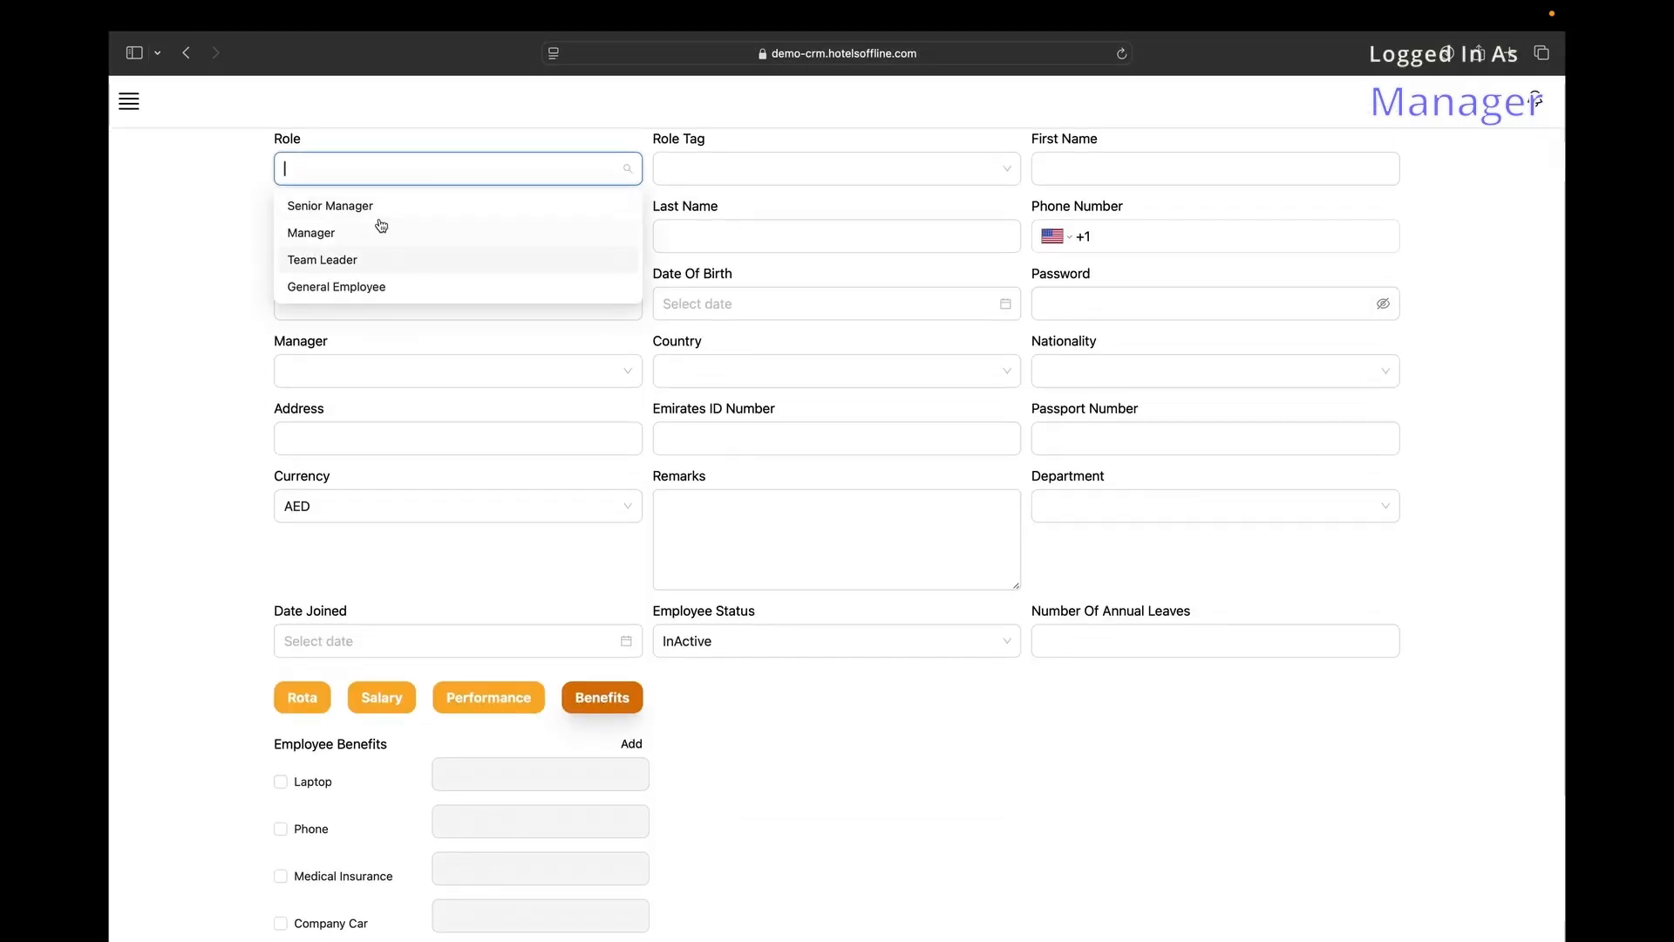
pyautogui.click(755, 162)
pyautogui.click(429, 206)
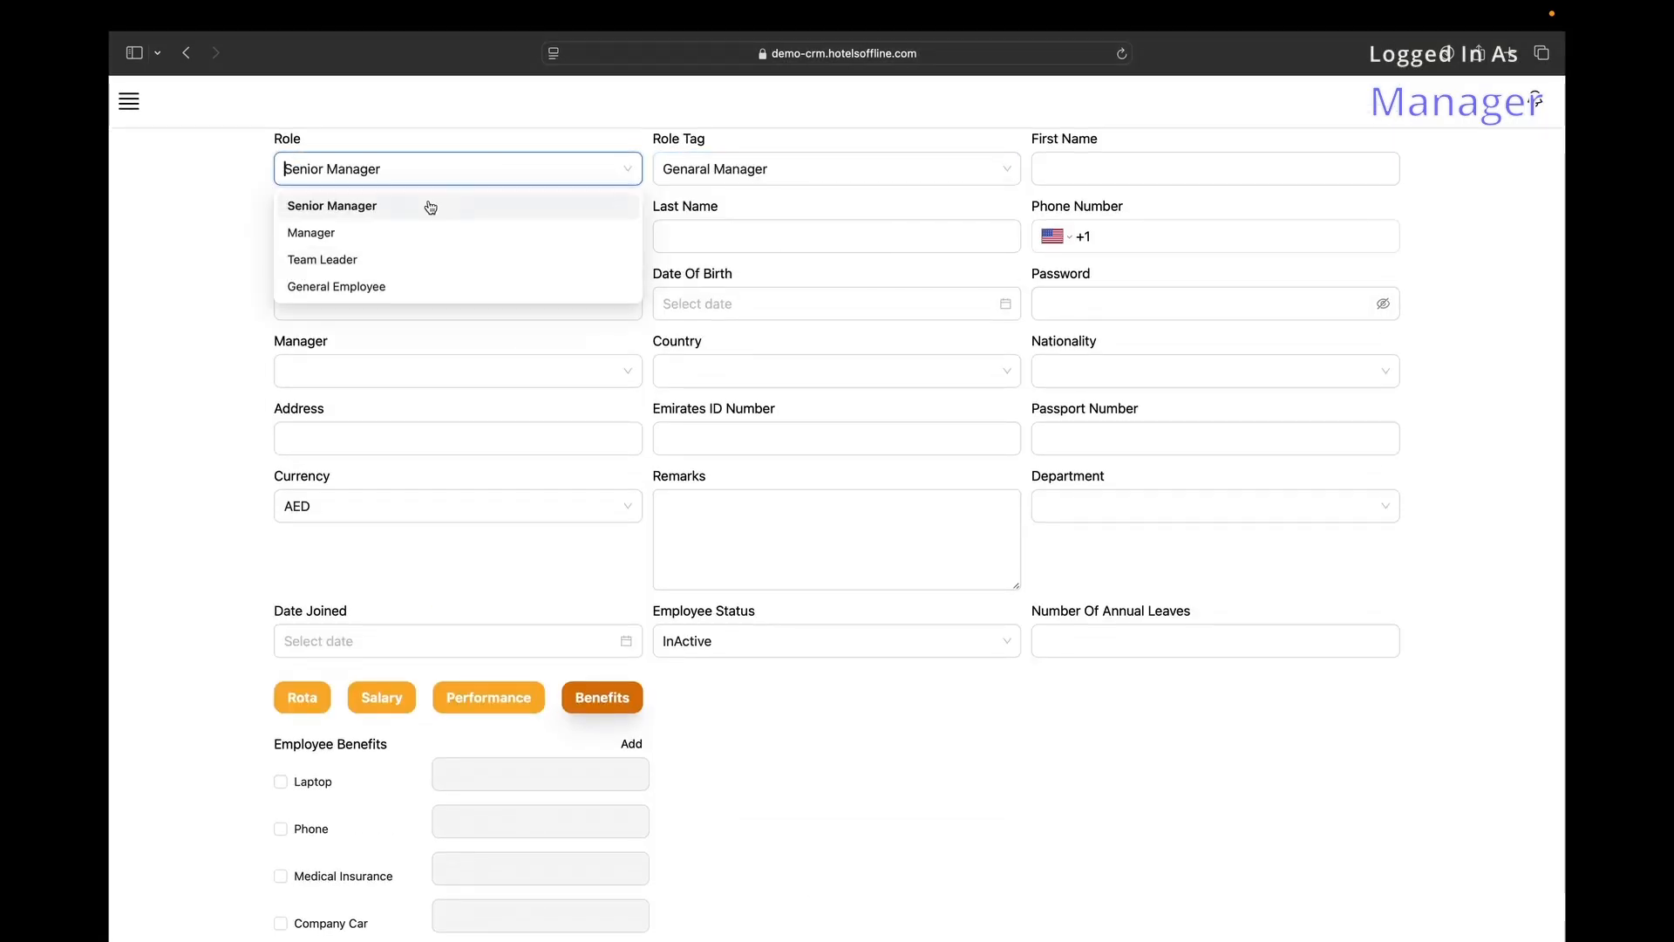
pyautogui.click(702, 170)
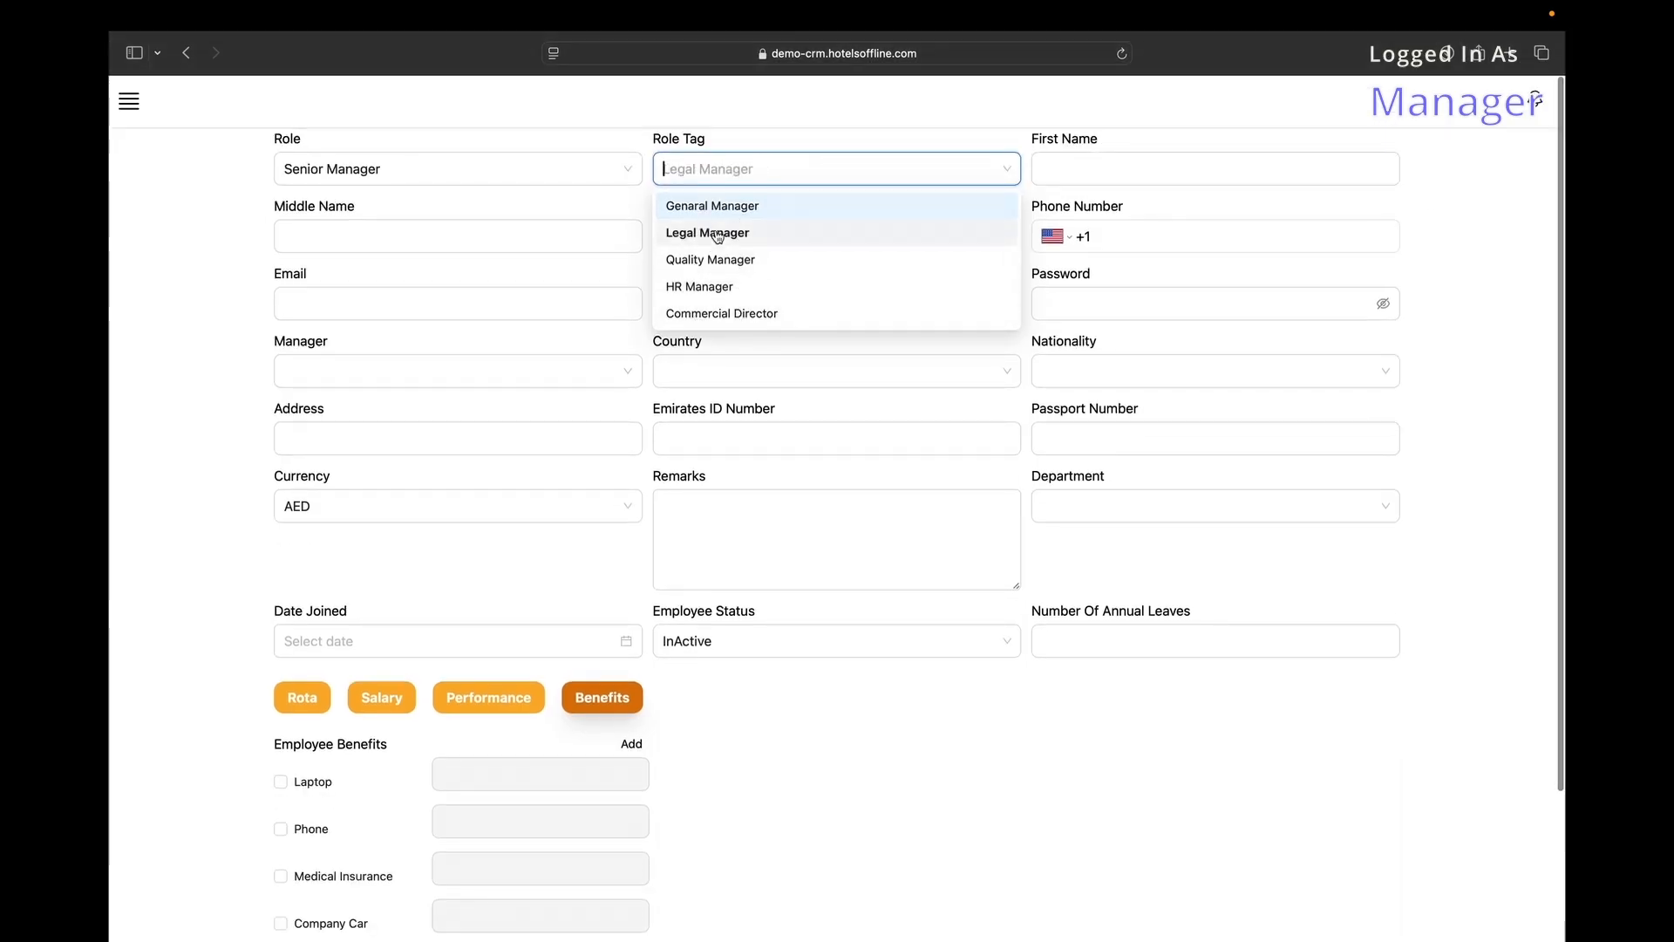
pyautogui.click(711, 259)
pyautogui.click(755, 178)
pyautogui.click(724, 311)
# Cycle the role through Manager, Team Leader and General Employee, then abandon the form for the Employees list.
pyautogui.click(623, 171)
pyautogui.click(426, 232)
pyautogui.click(750, 170)
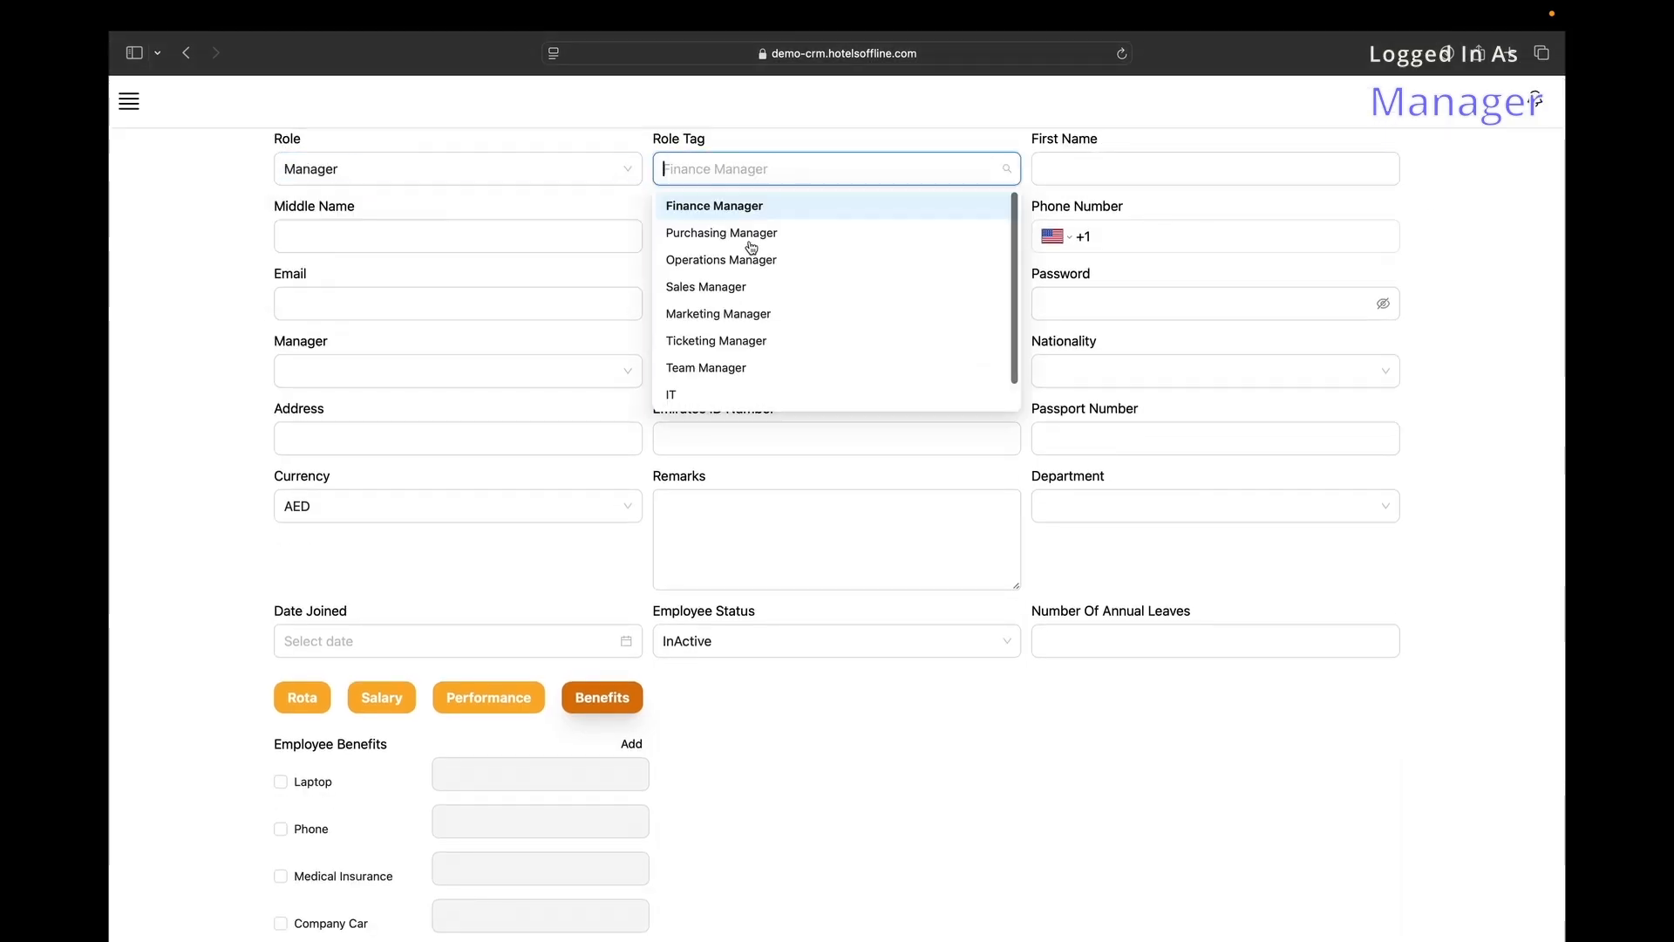
pyautogui.click(418, 168)
pyautogui.click(349, 259)
pyautogui.click(489, 169)
pyautogui.click(396, 282)
pyautogui.click(766, 168)
pyautogui.scroll(-5, 739, 231)
pyautogui.click(128, 99)
pyautogui.click(129, 99)
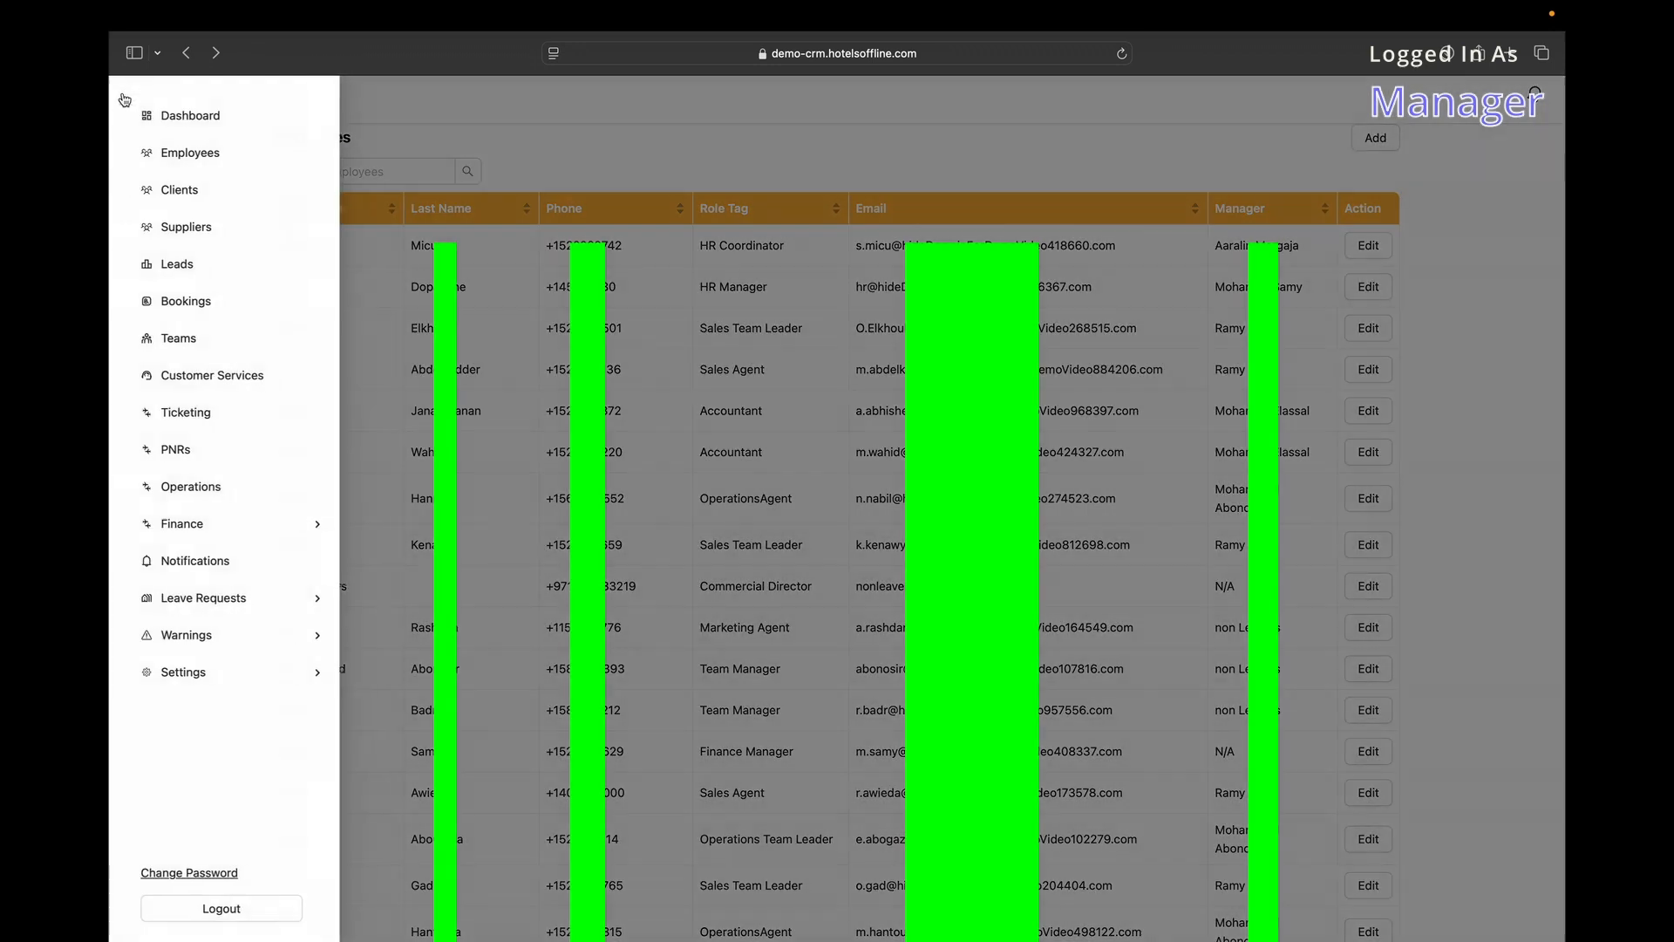
# Open Clients, toggle the First Name sort on and off, and jump to page 206.
pyautogui.click(202, 199)
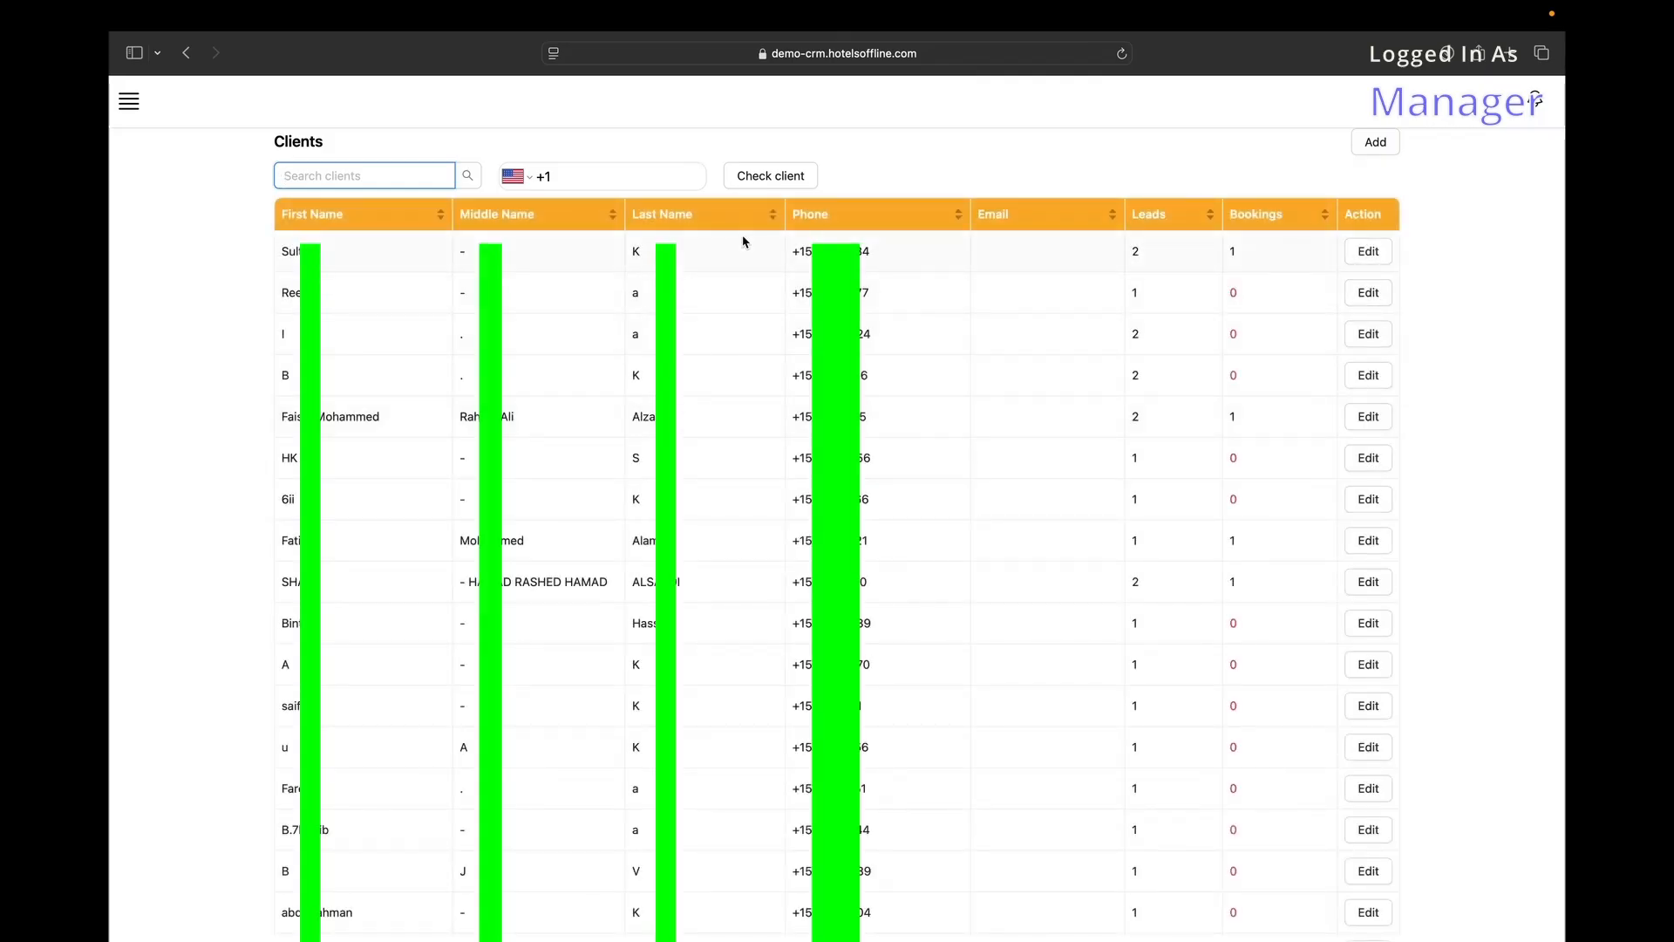
pyautogui.click(331, 223)
pyautogui.click(335, 225)
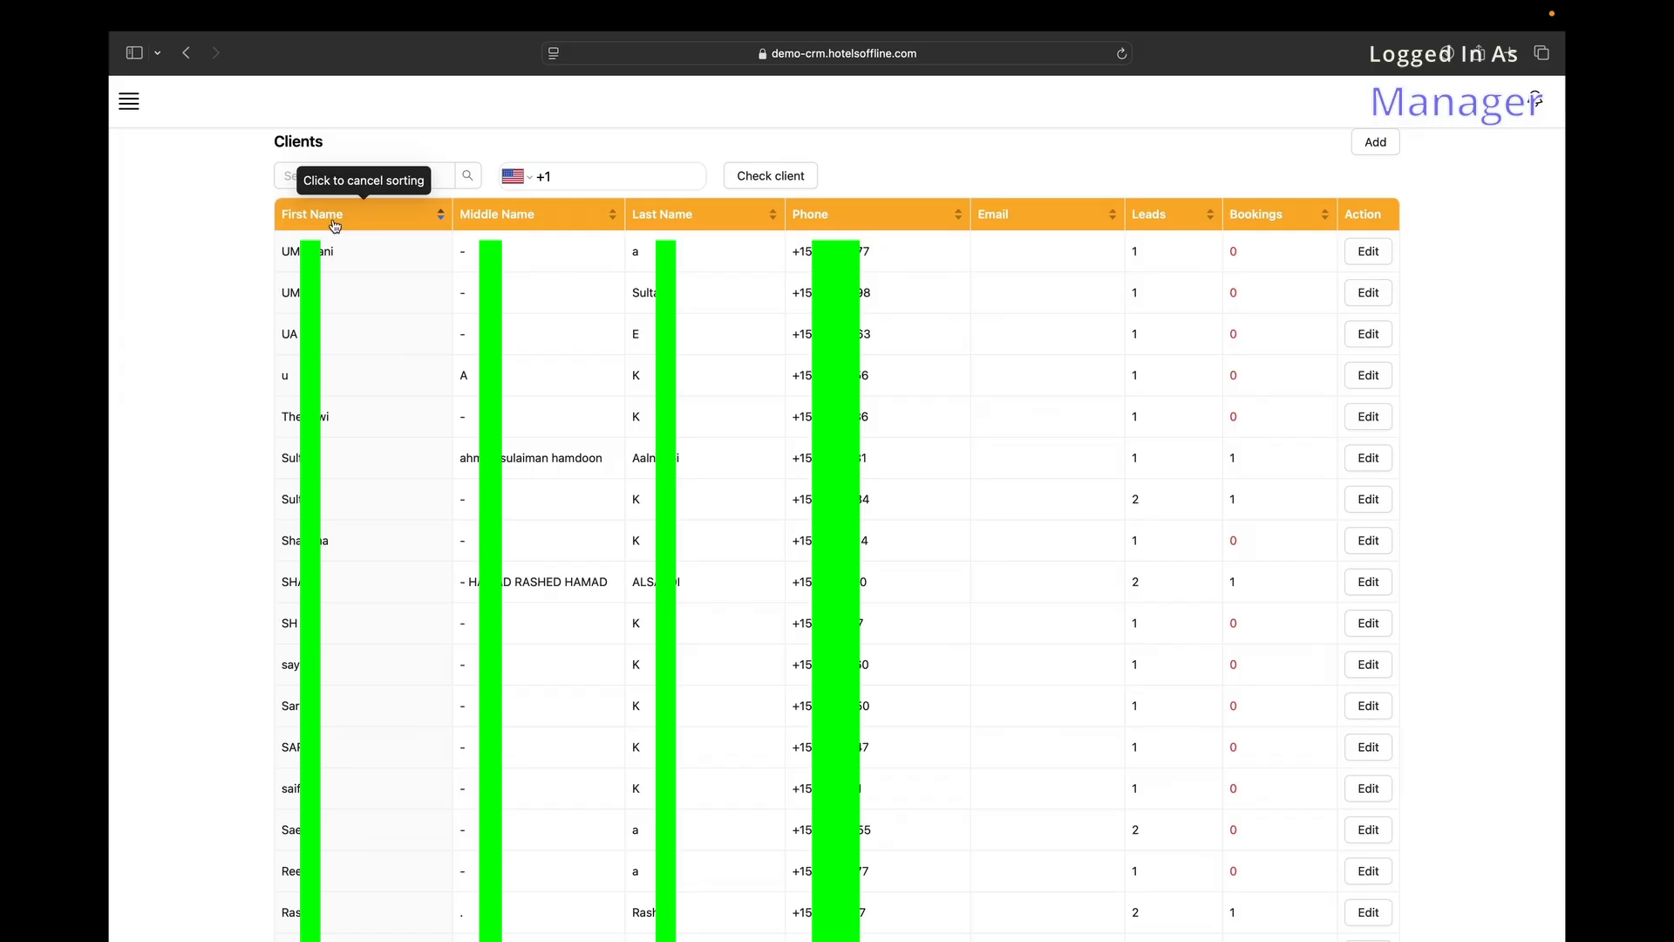
pyautogui.scroll(-15, 607, 218)
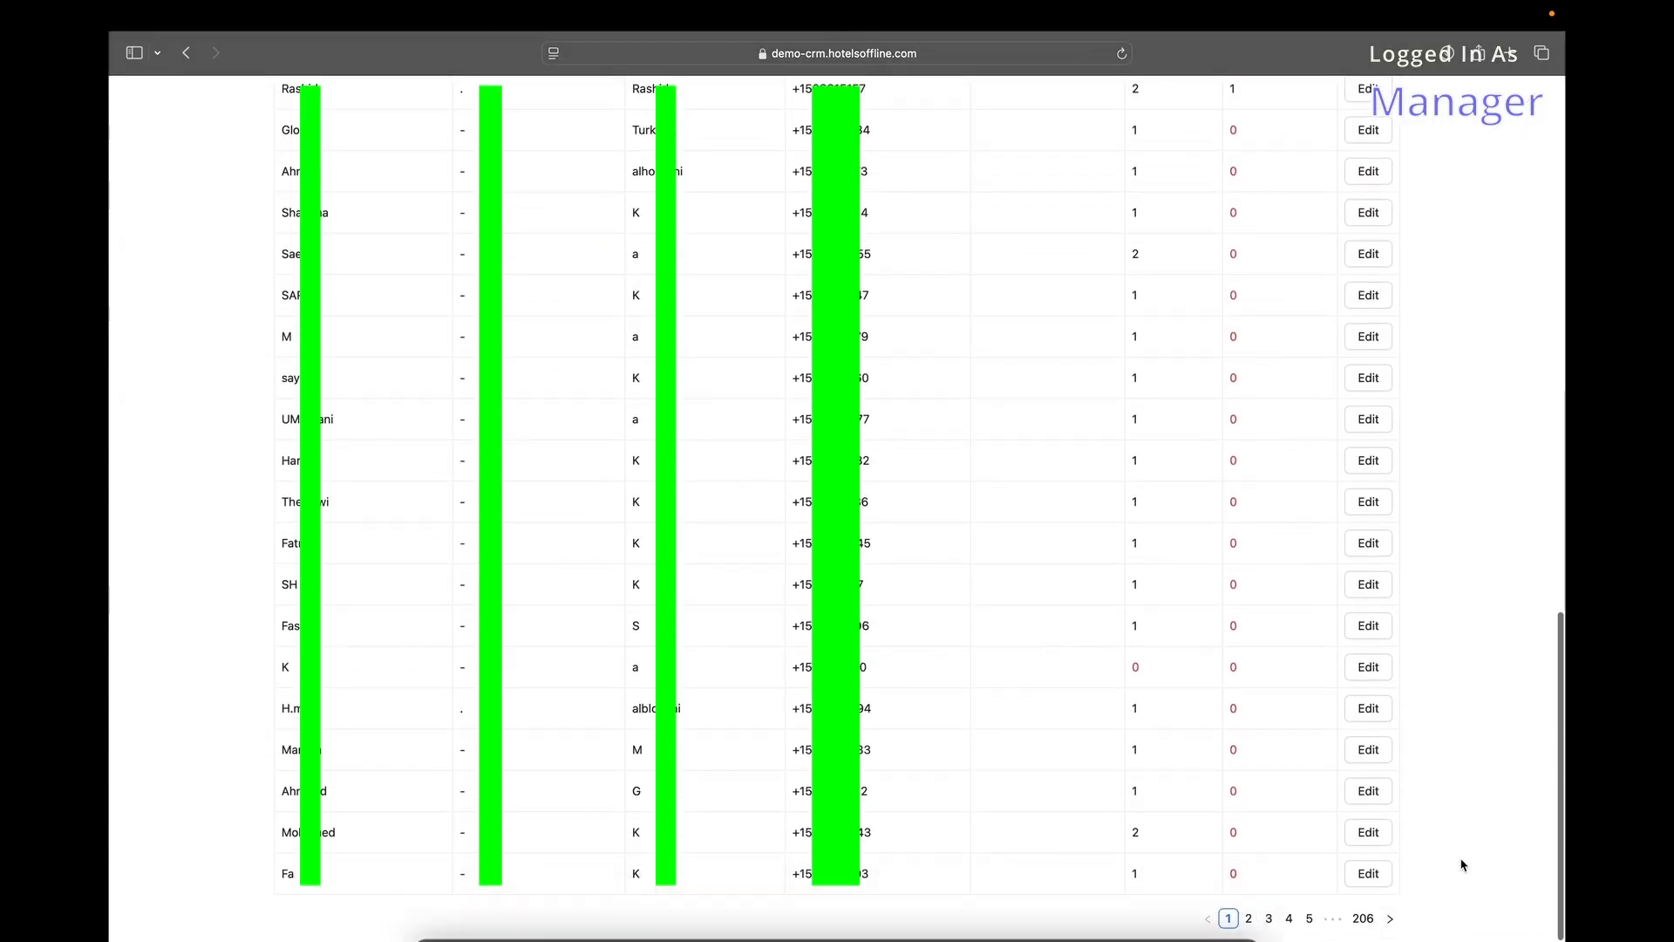
pyautogui.click(1364, 920)
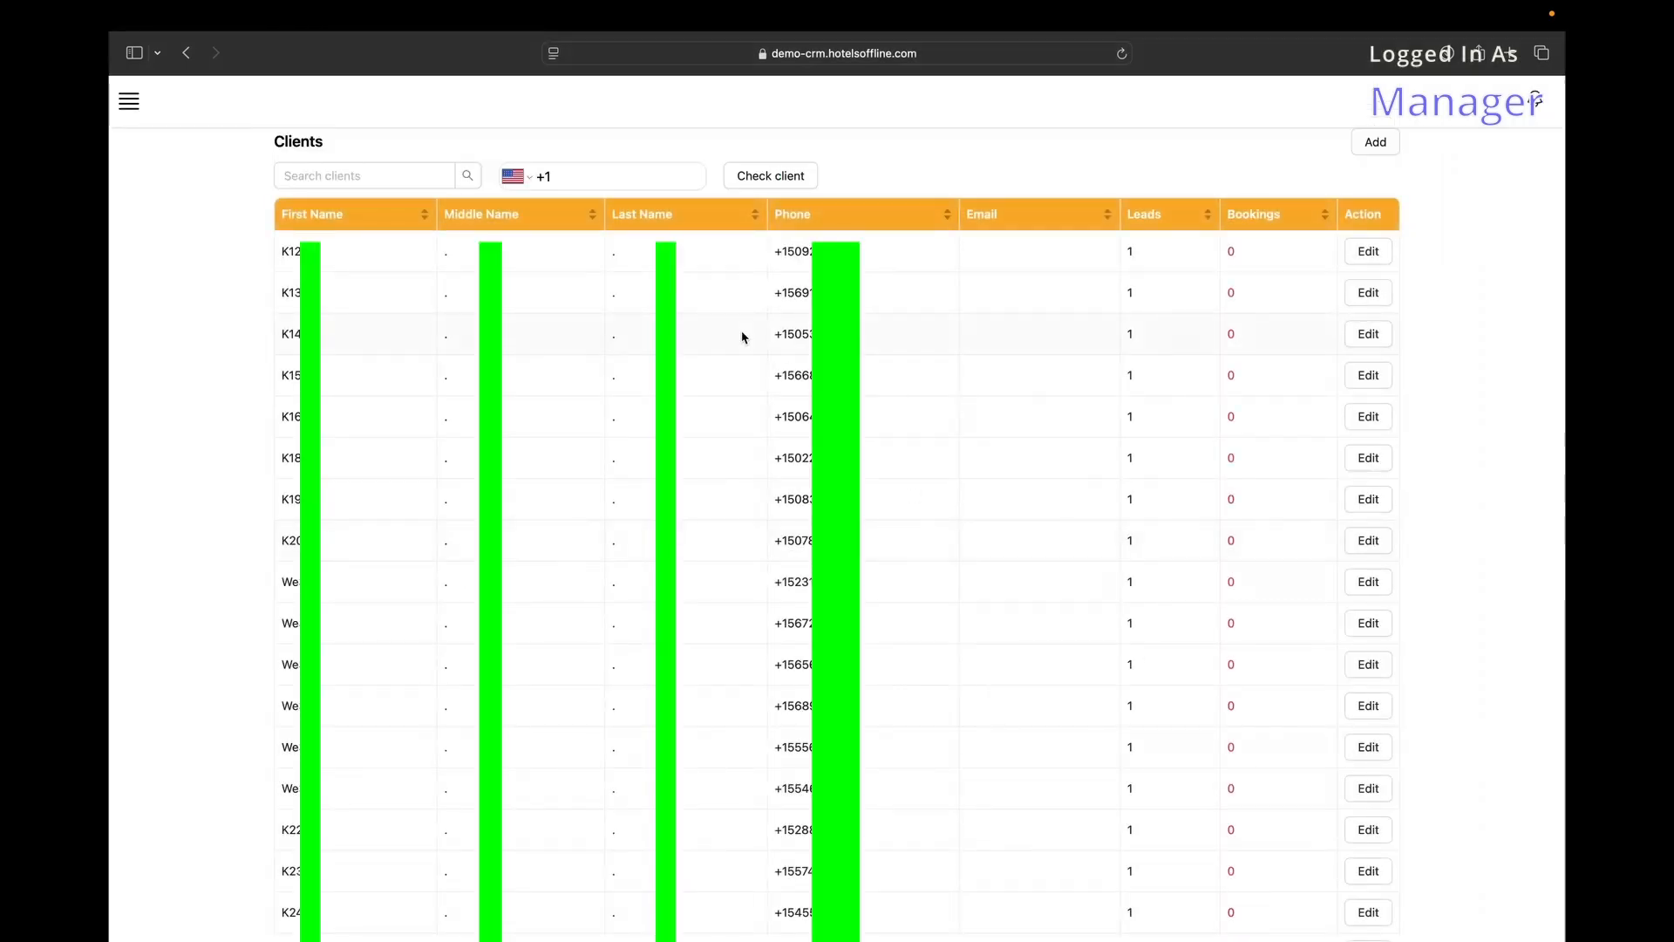
pyautogui.scroll(-5, 743, 337)
pyautogui.scroll(5, 743, 337)
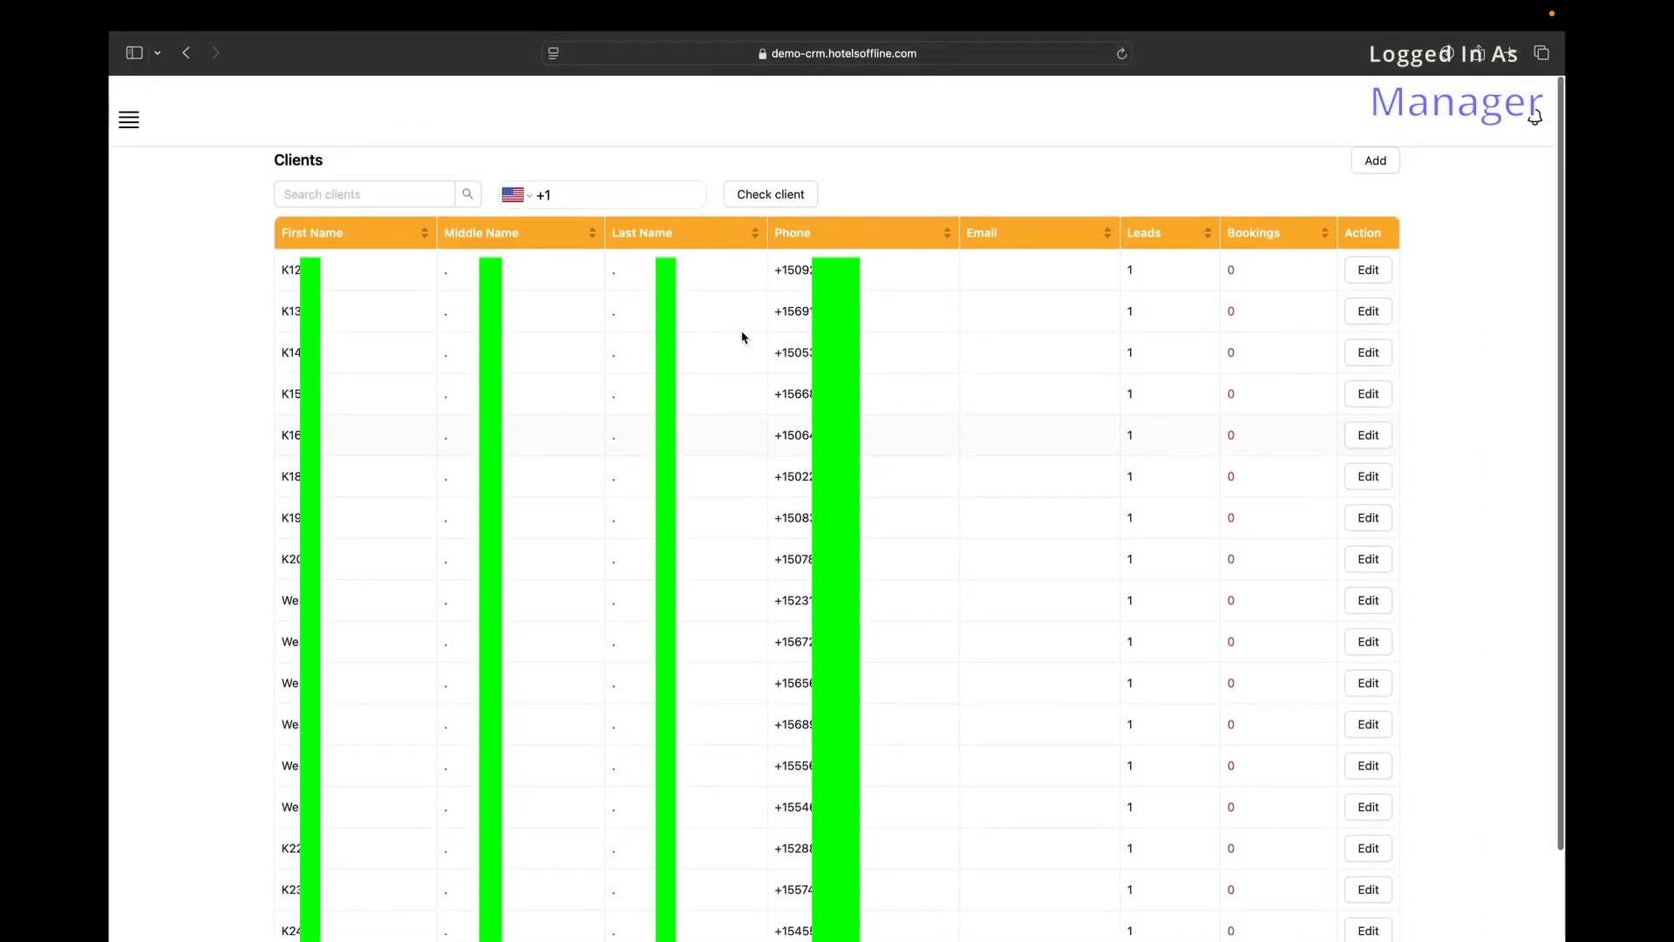
pyautogui.click(373, 173)
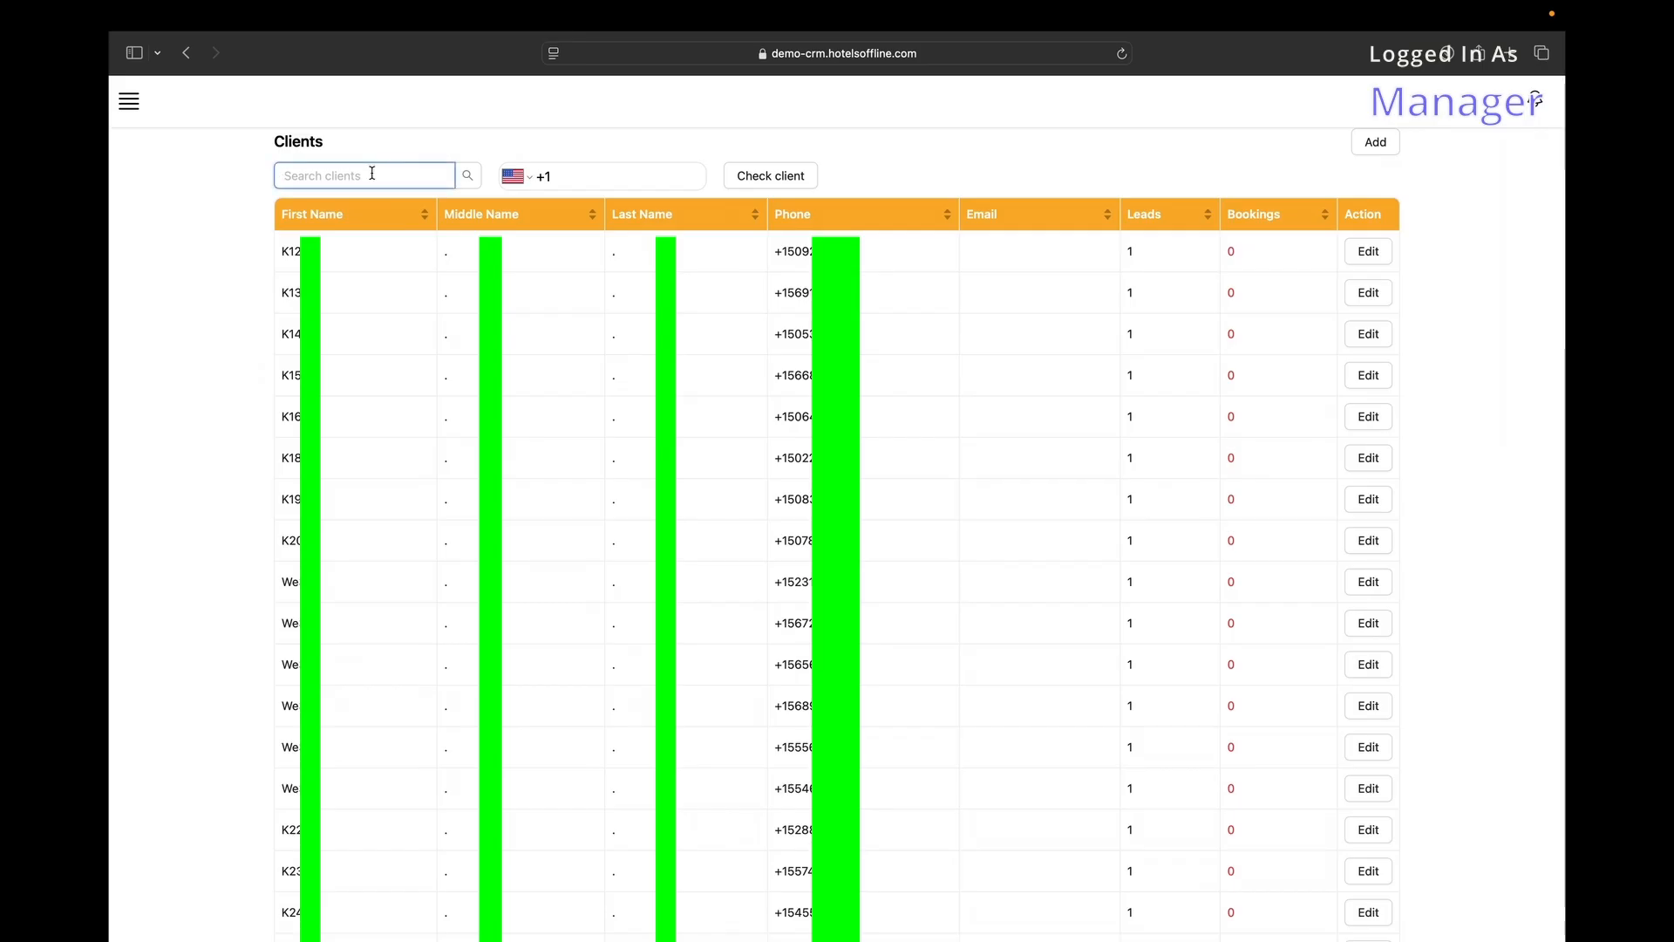
pyautogui.scroll(-3, 590, 526)
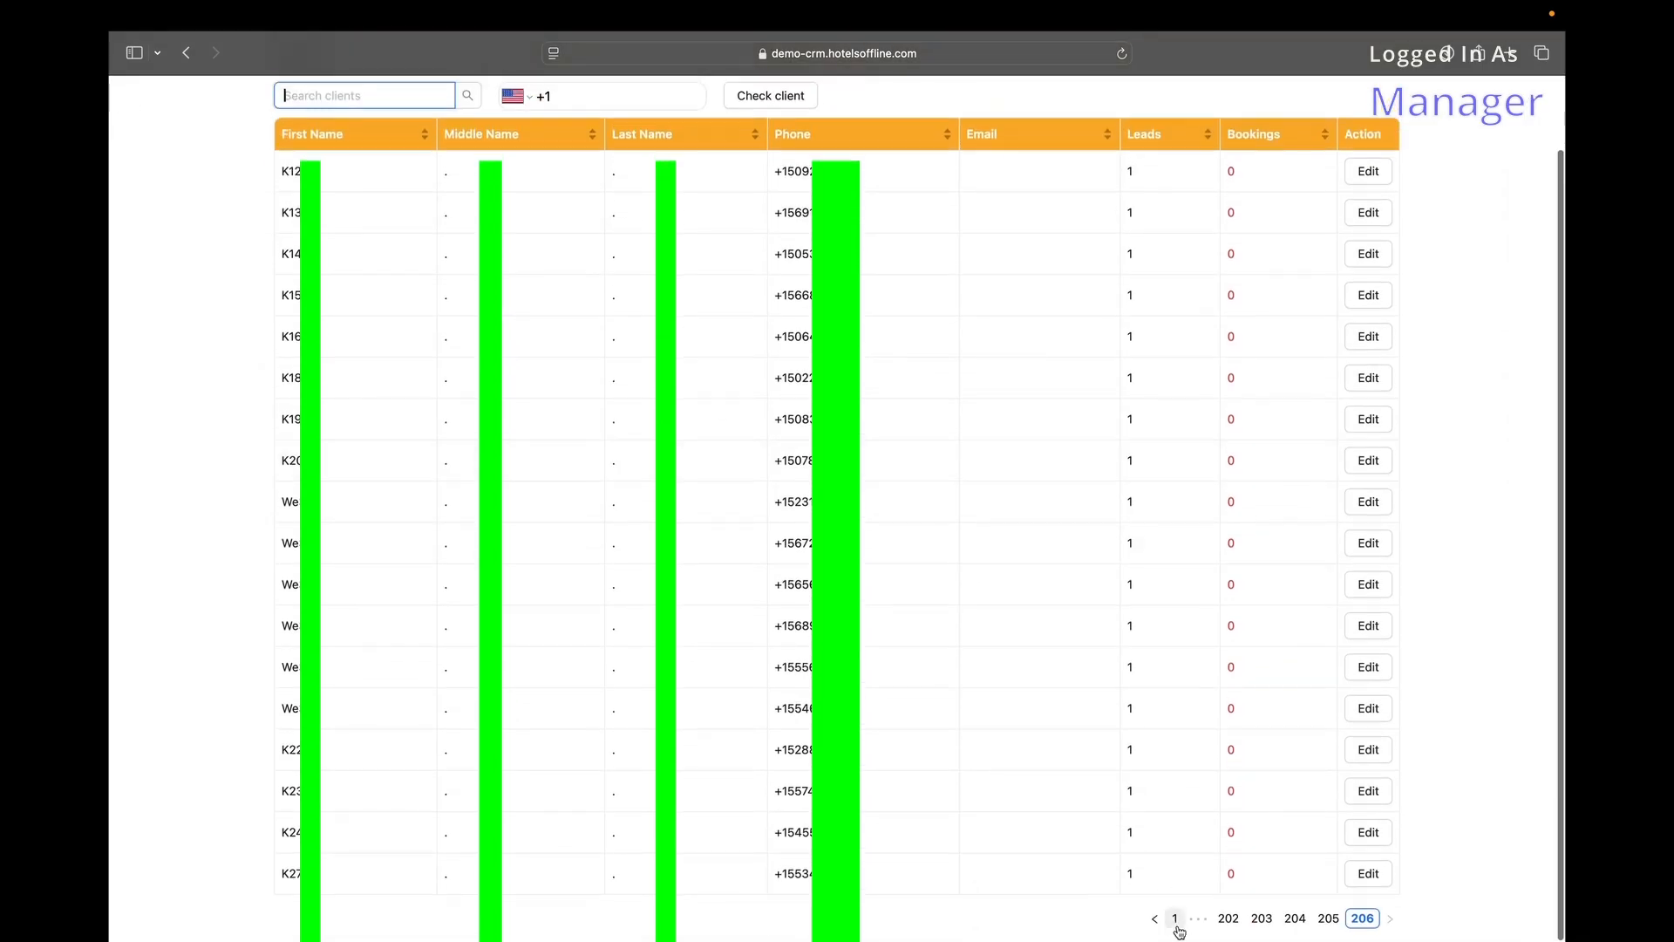
pyautogui.click(1176, 916)
pyautogui.click(447, 176)
pyautogui.write('0')
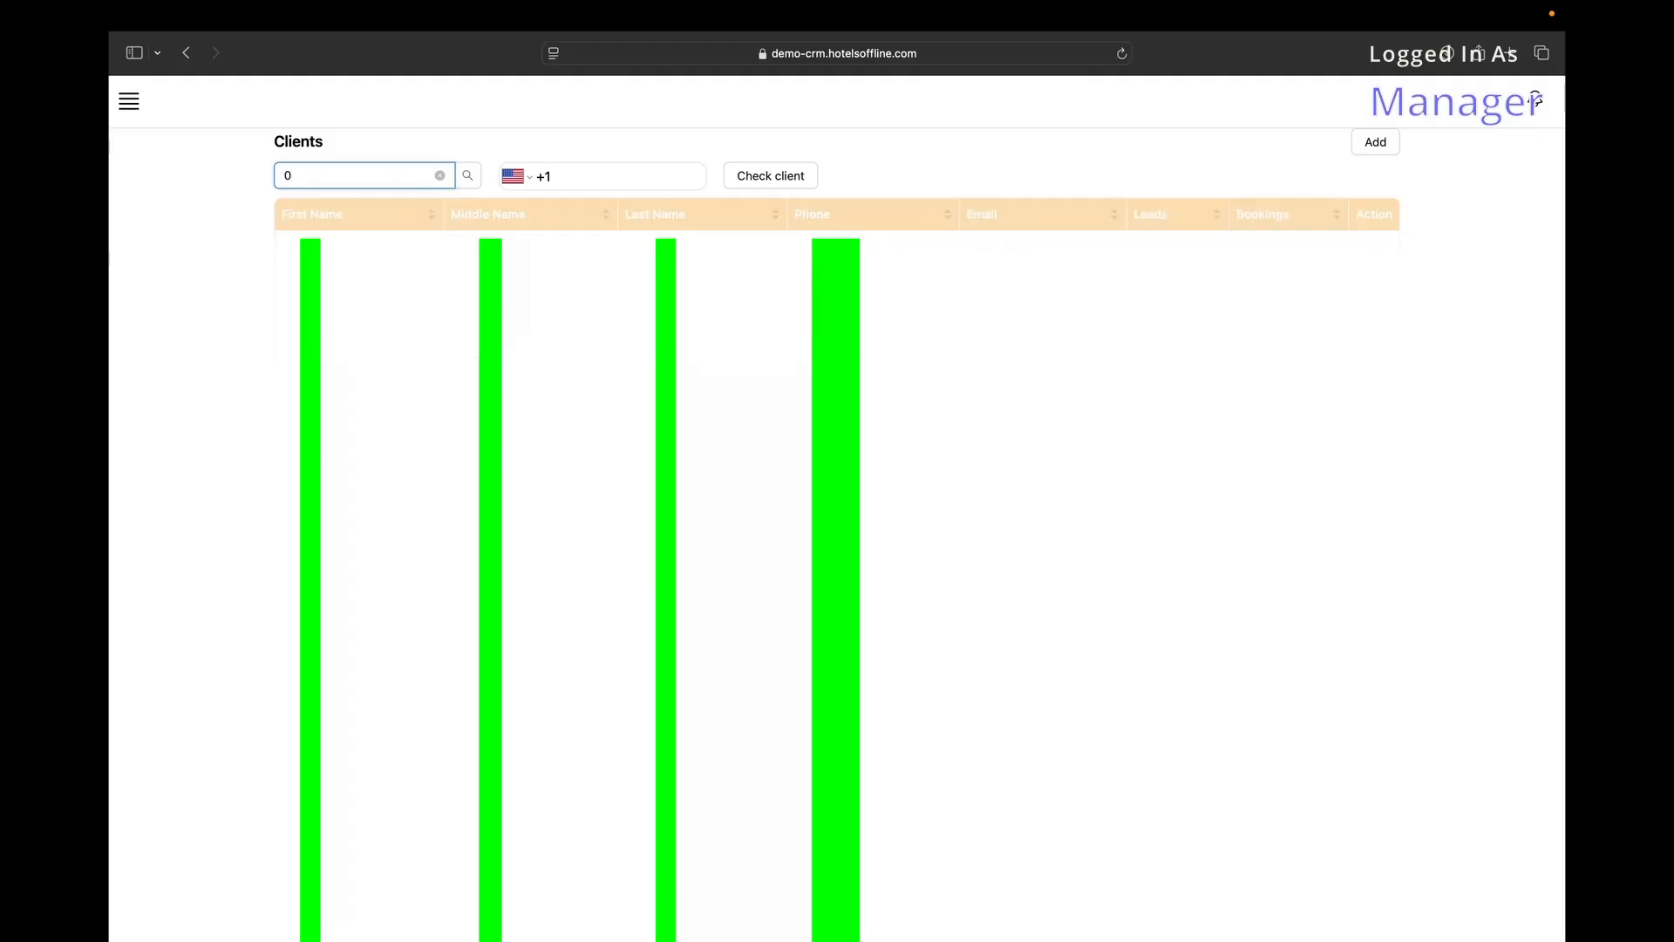
pyautogui.write('878')
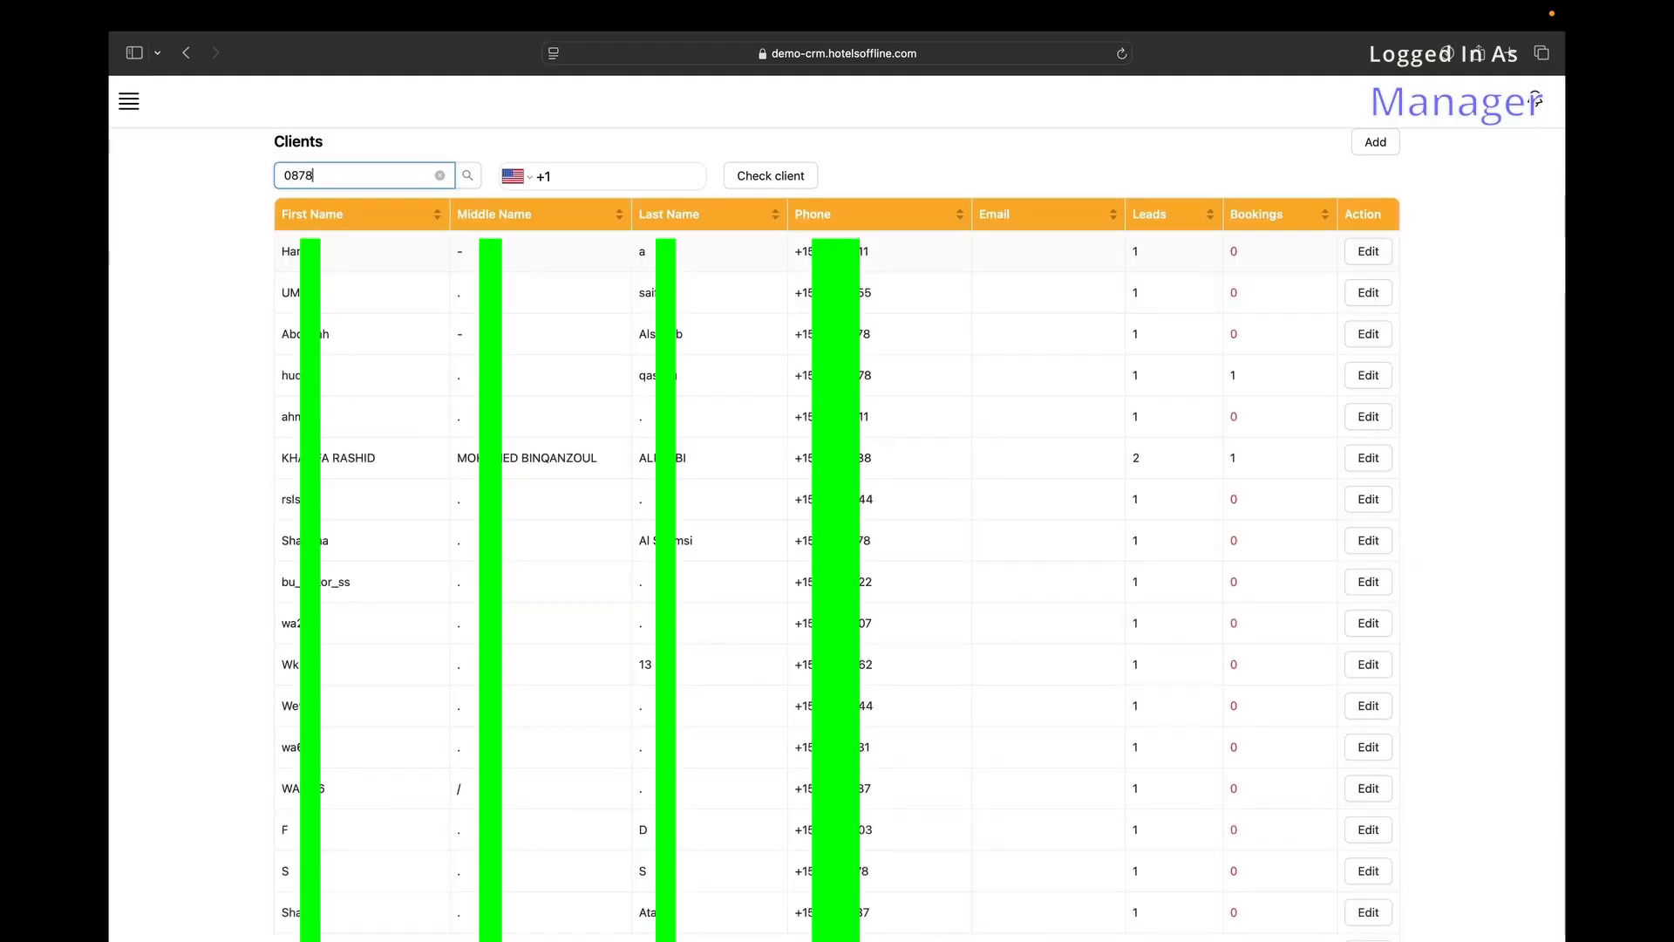
pyautogui.click(1368, 252)
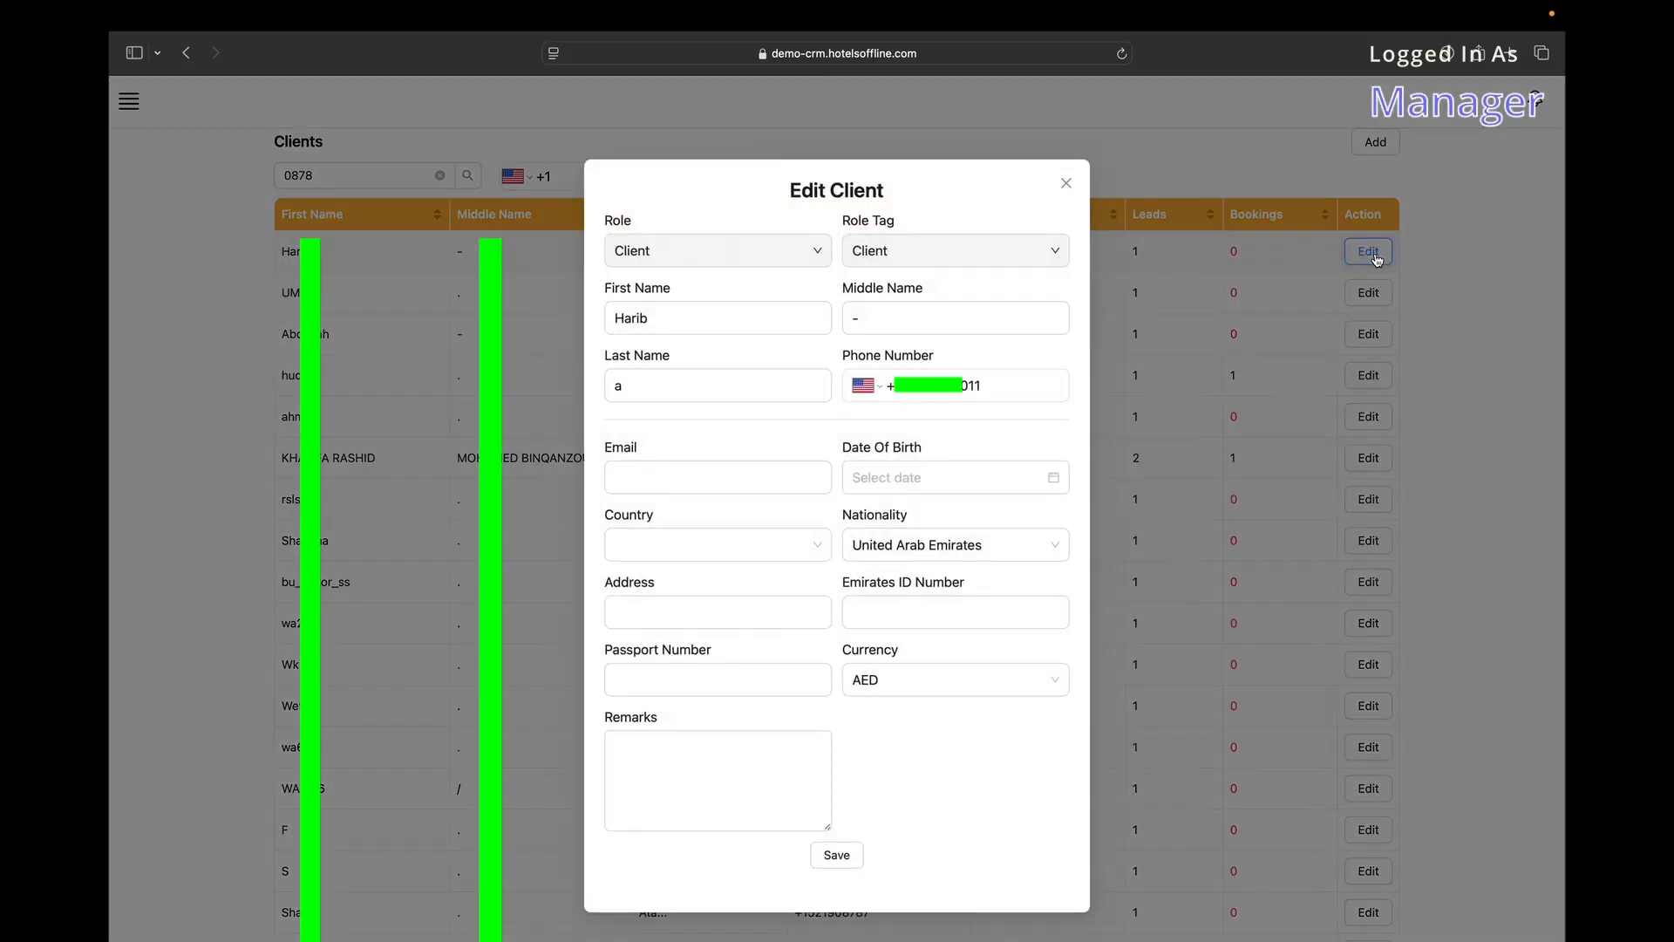
pyautogui.press('Tab')
pyautogui.scroll(-2, 822, 363)
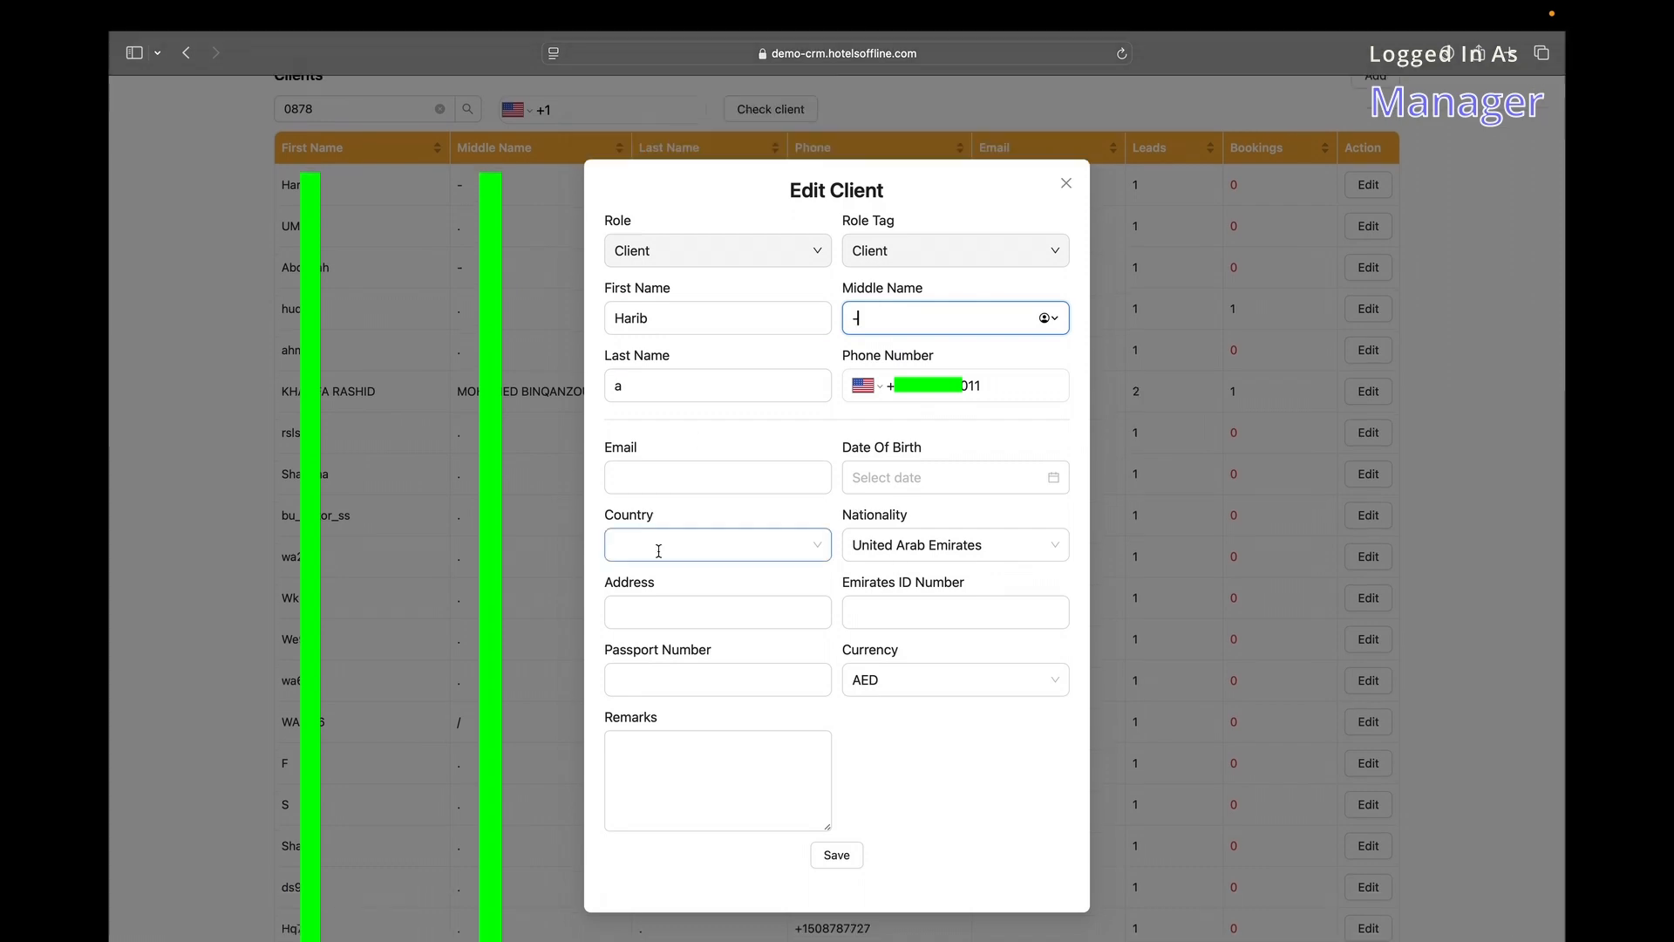
pyautogui.click(1066, 182)
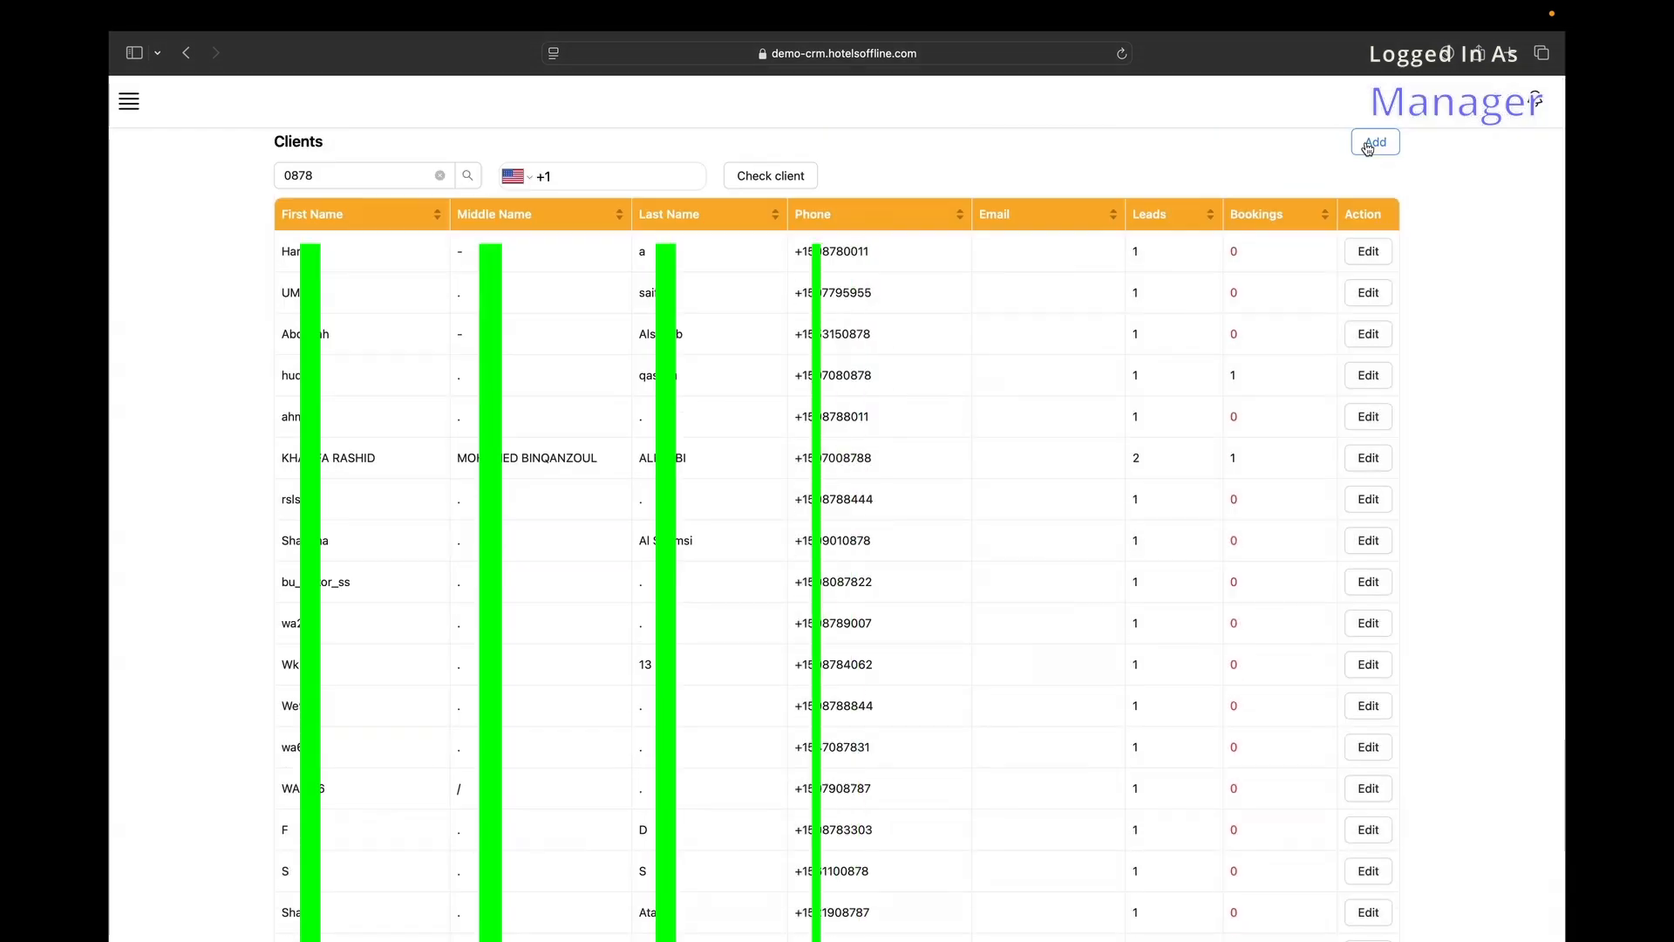
pyautogui.click(1375, 141)
pyautogui.click(873, 257)
pyautogui.click(757, 318)
pyautogui.click(892, 477)
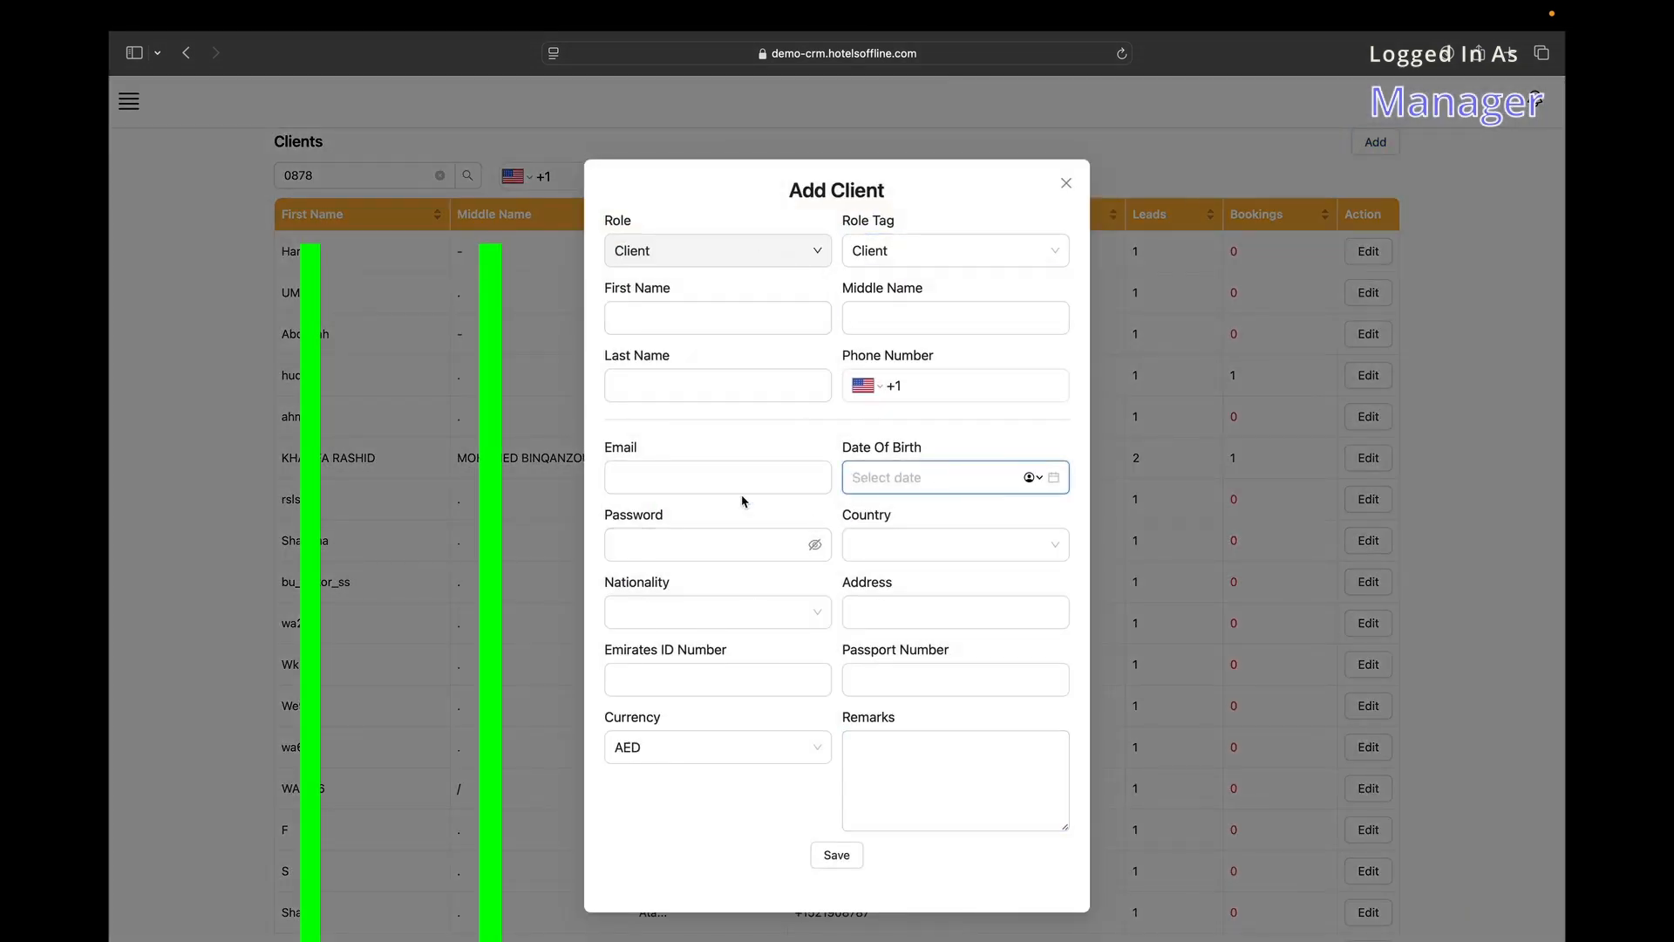
pyautogui.scroll(-1, 820, 789)
pyautogui.click(1254, 570)
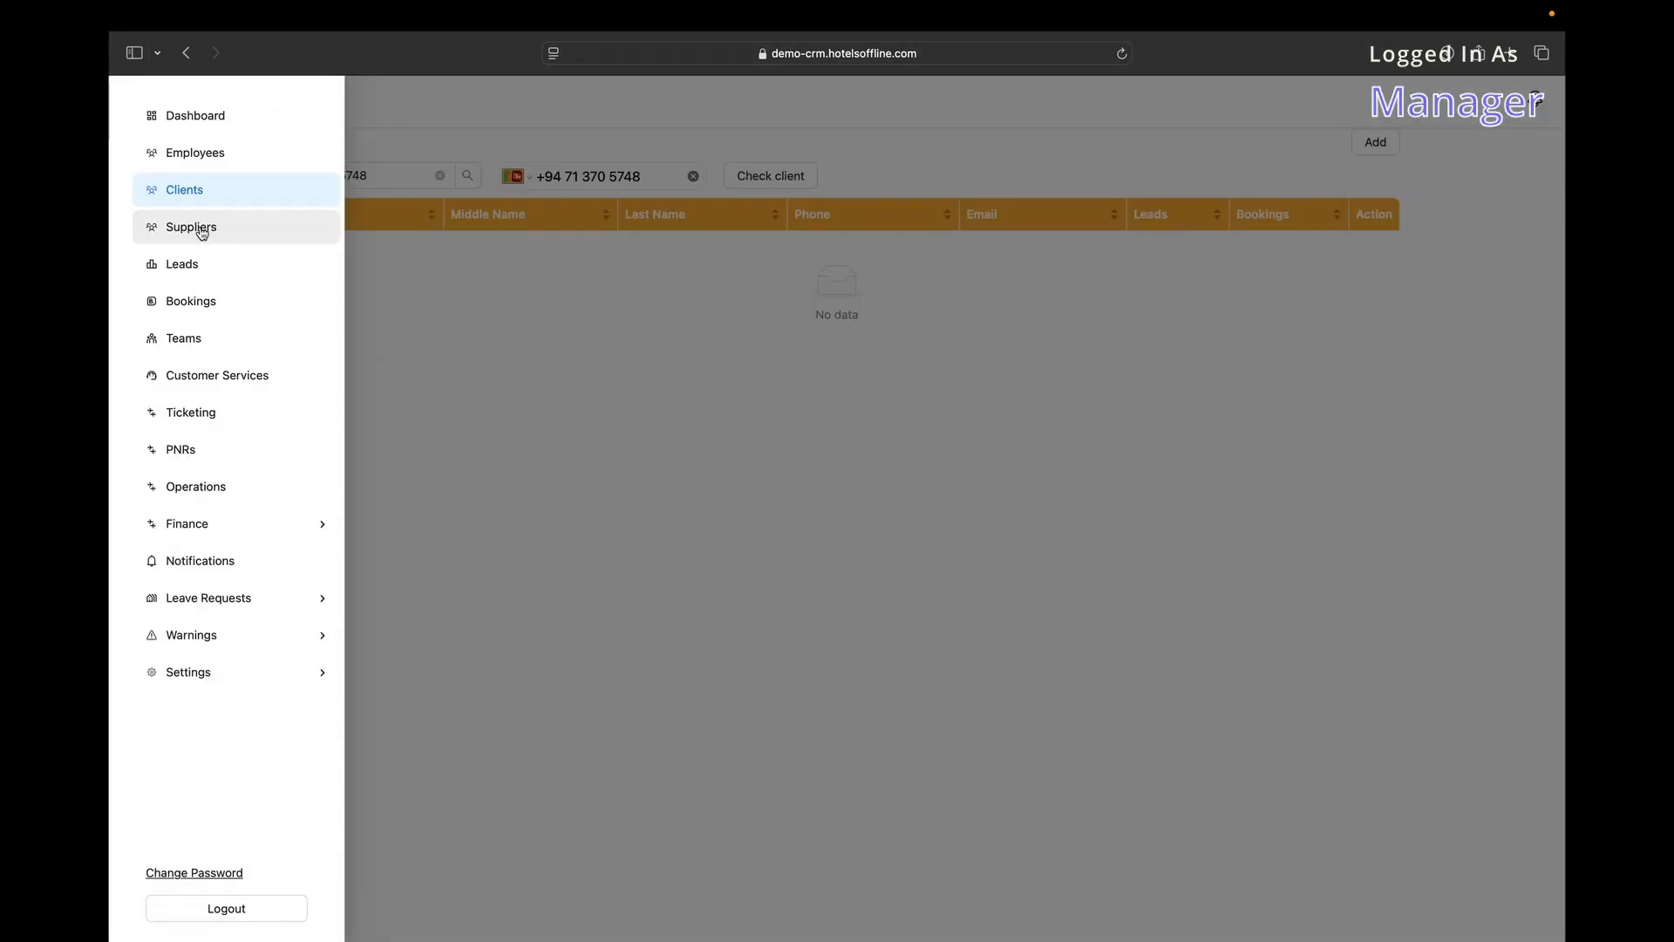
# Open the Suppliers page and sort it by first name, phone and email.
pyautogui.click(195, 228)
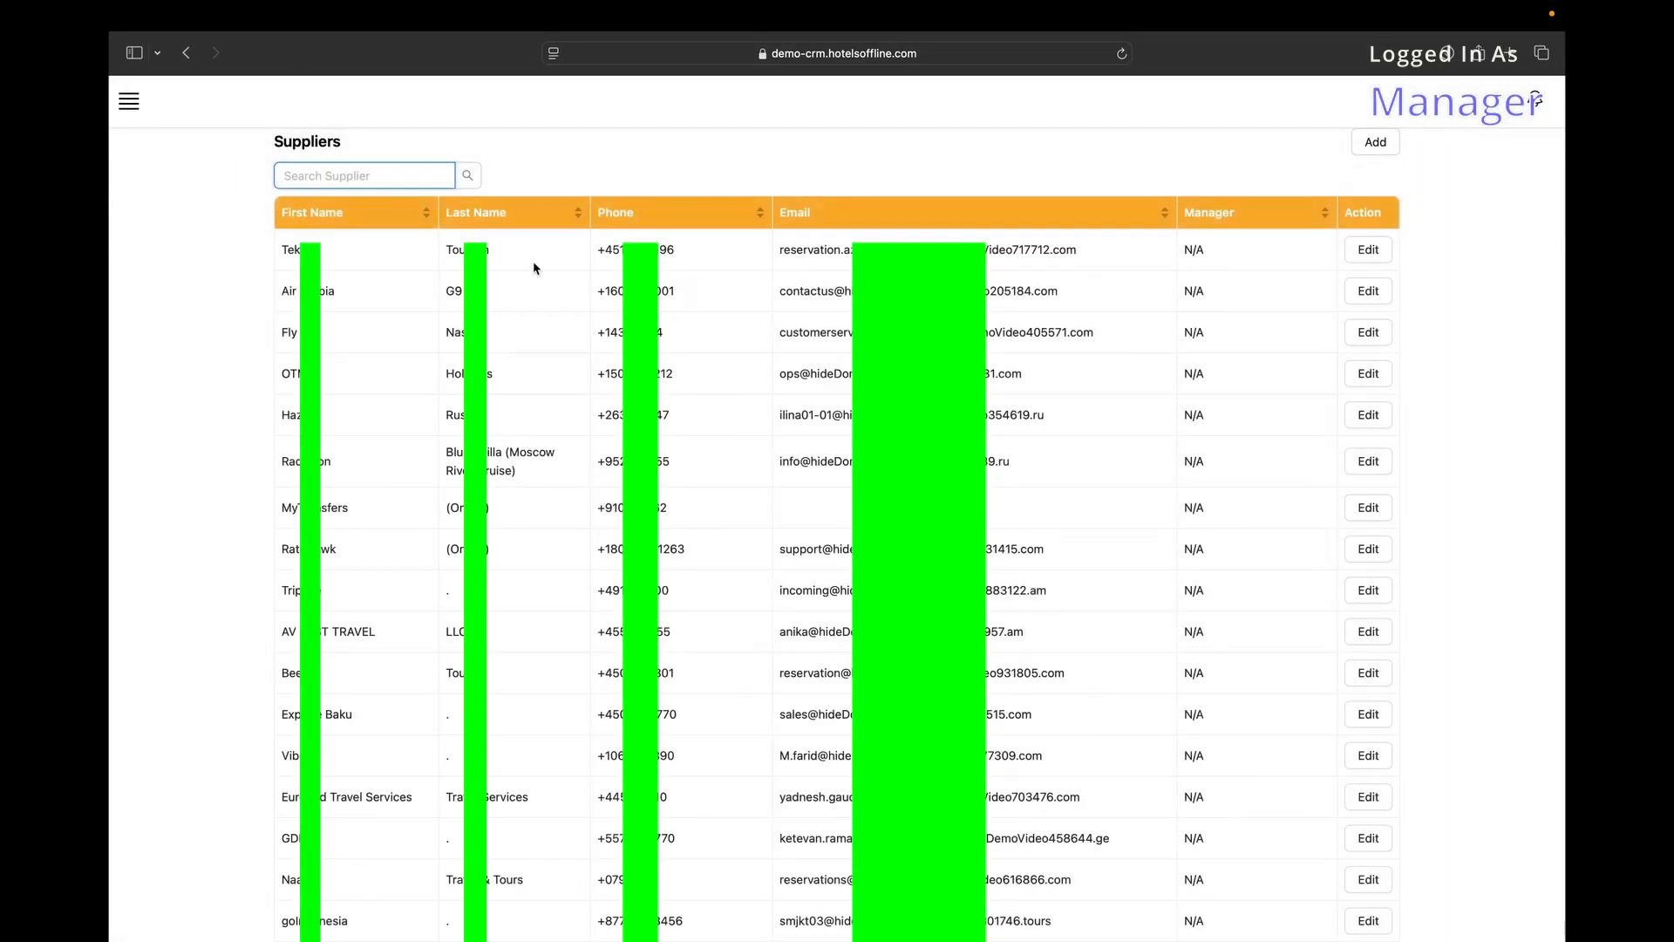
pyautogui.scroll(-15, 834, 294)
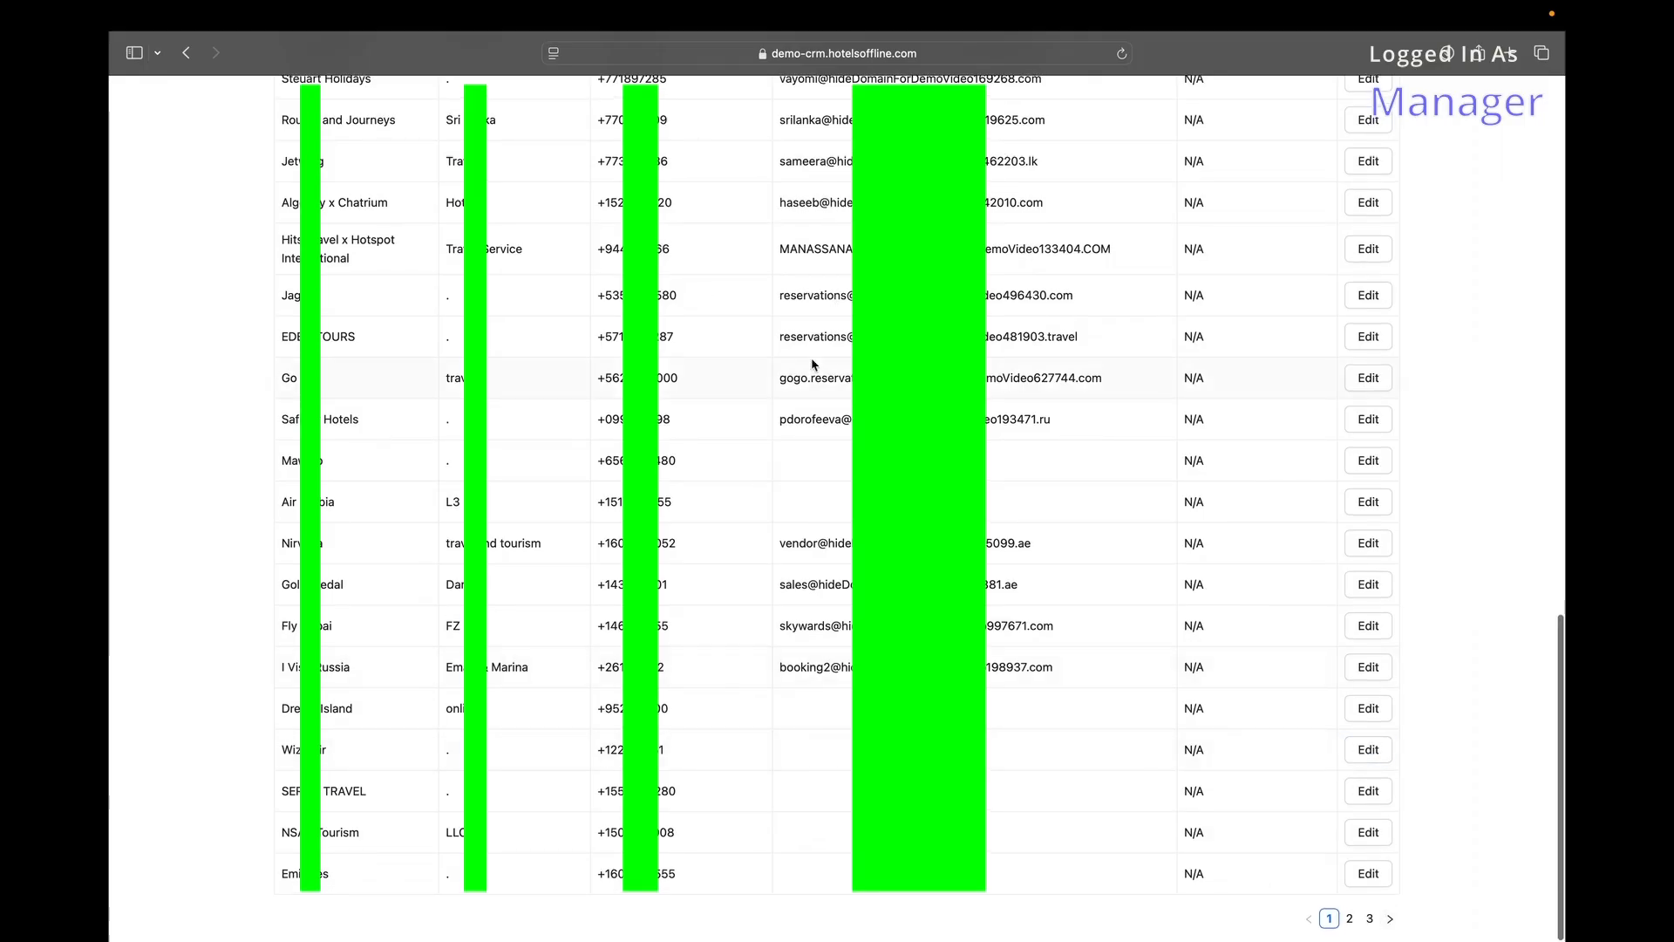
pyautogui.scroll(15, 813, 365)
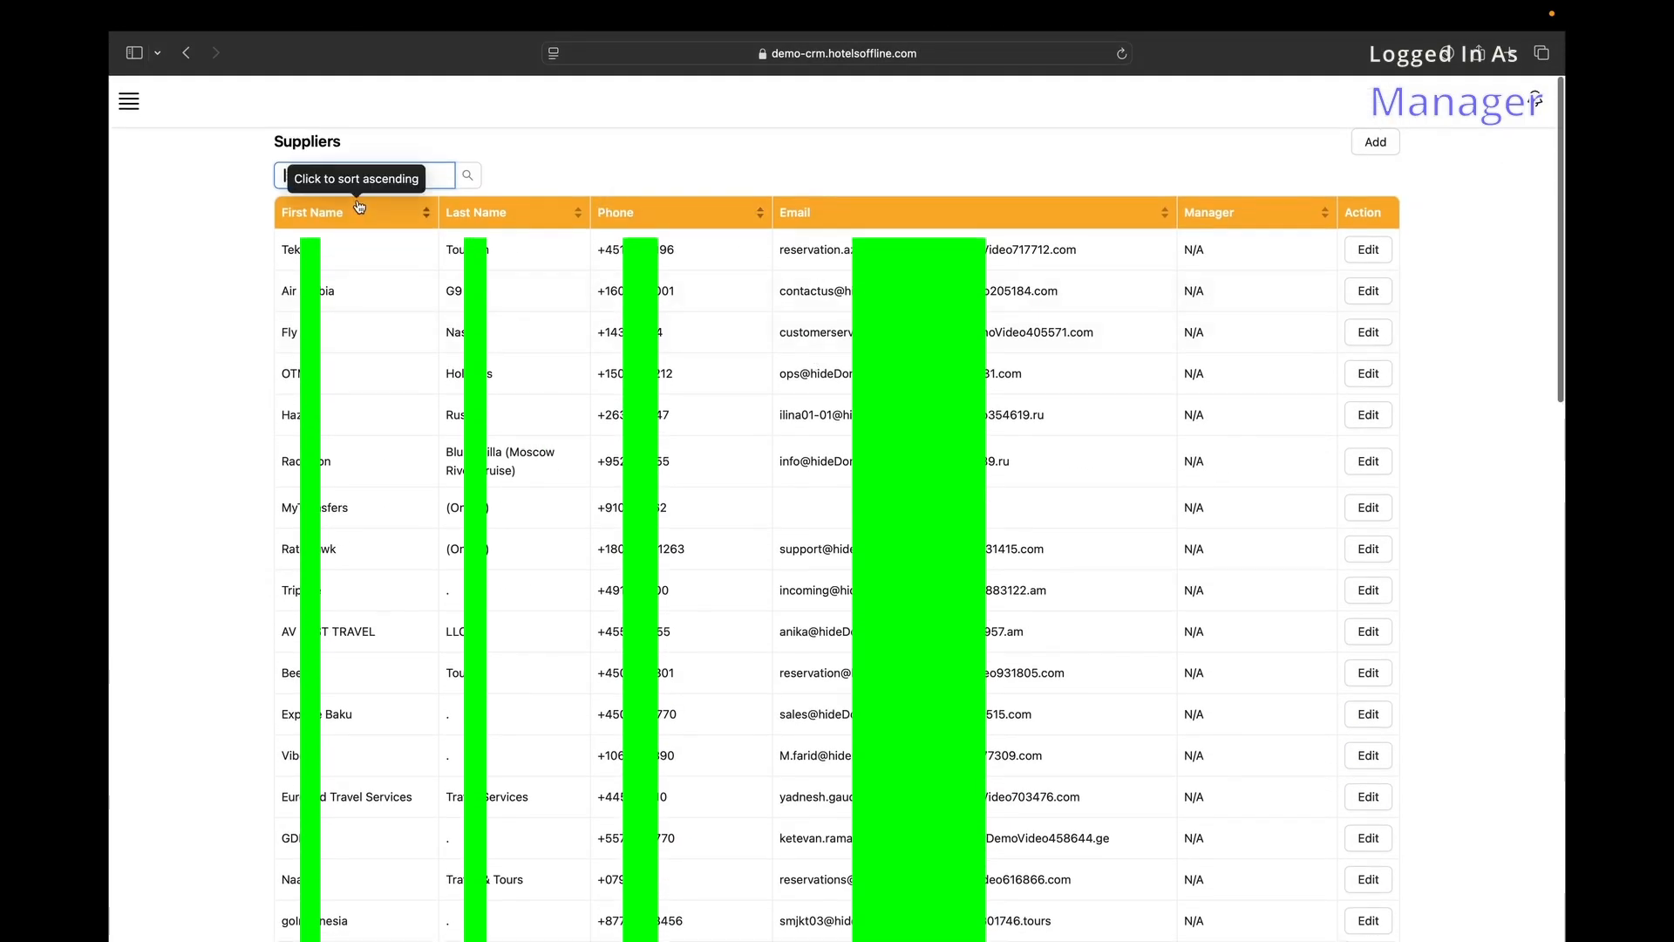
pyautogui.click(334, 212)
pyautogui.click(334, 212)
pyautogui.click(721, 209)
pyautogui.click(1002, 213)
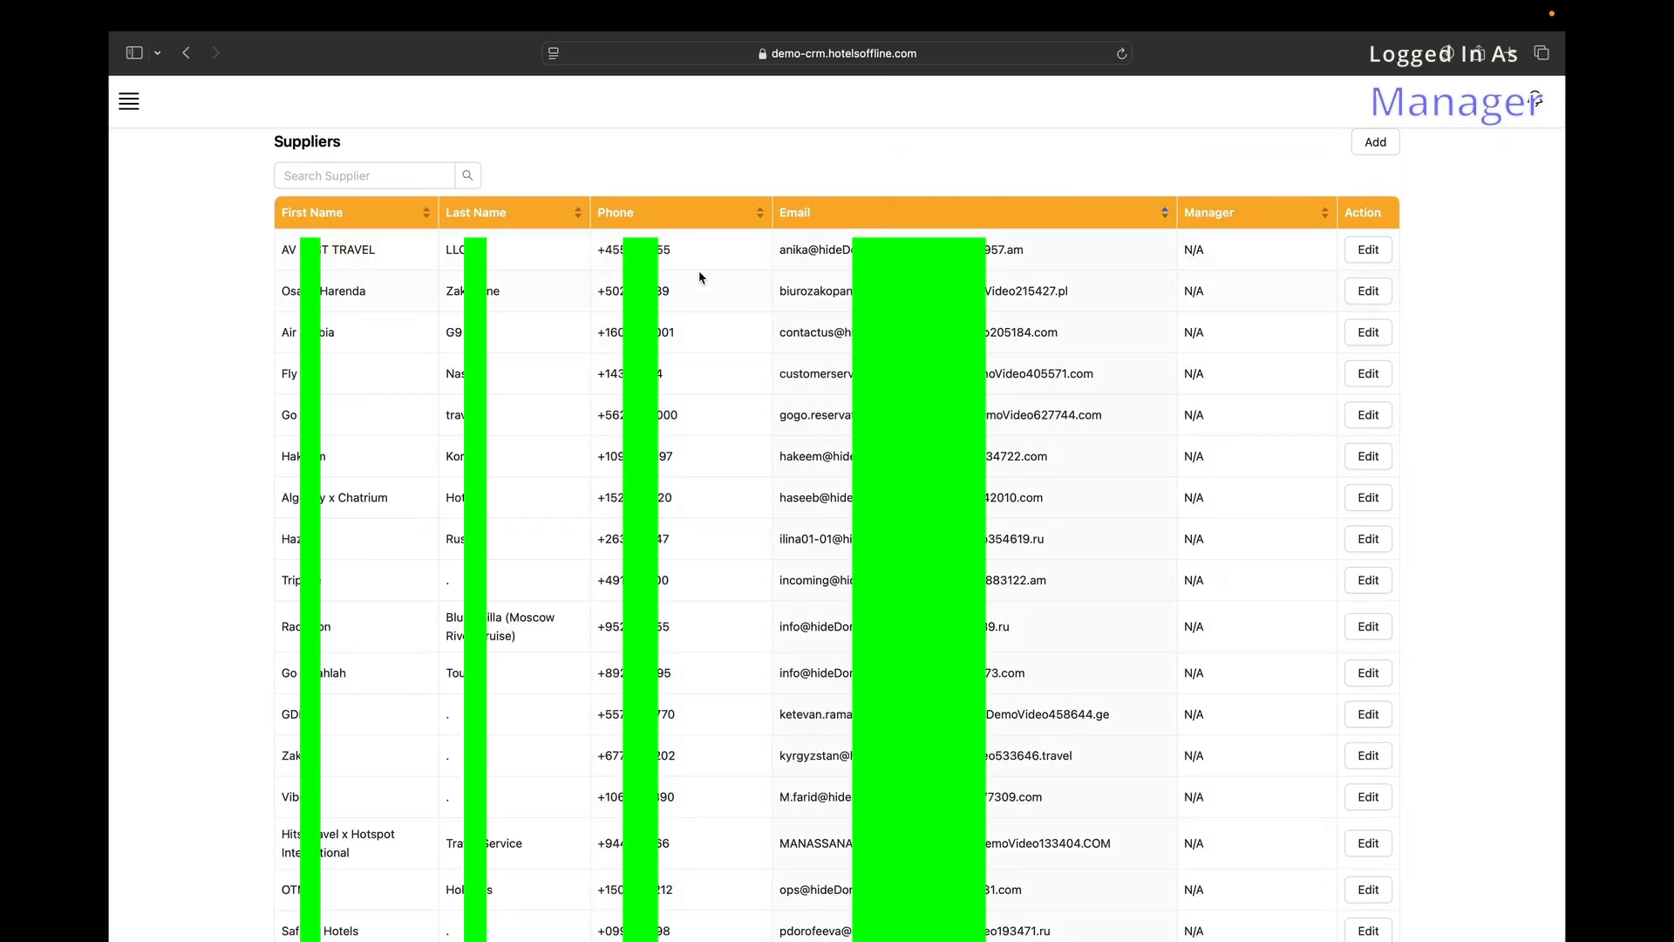
# Open the first supplier's edit form, browse its name and currency fields, and close it unchanged.
pyautogui.click(1366, 251)
pyautogui.click(907, 318)
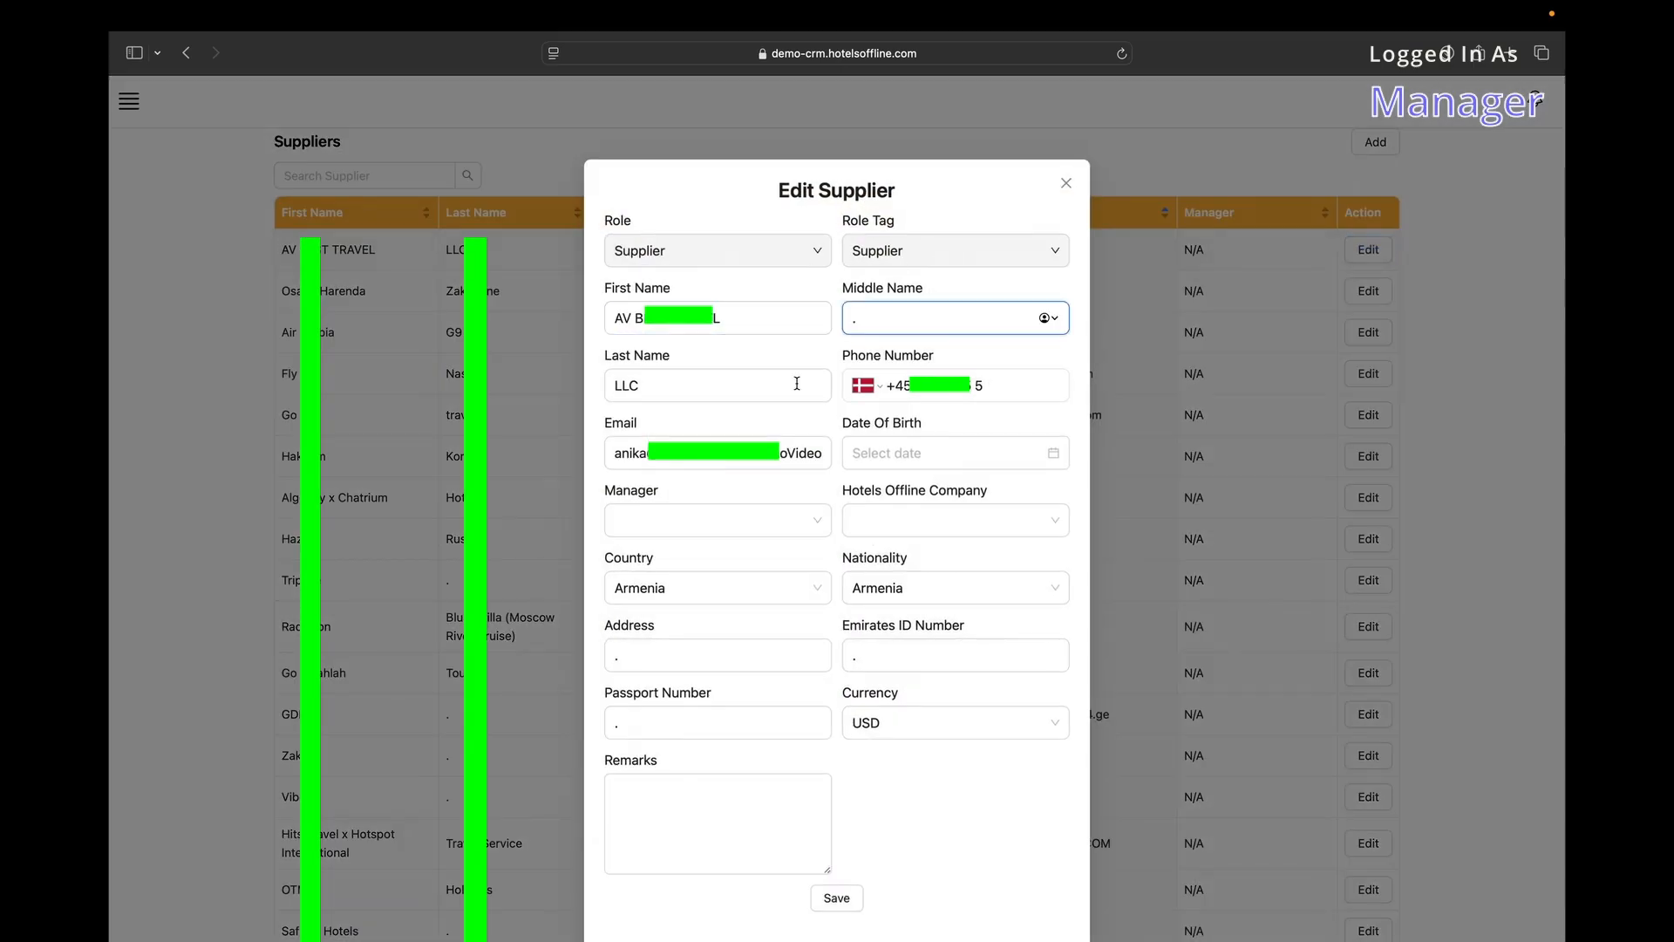
pyautogui.scroll(-2, 794, 385)
pyautogui.click(943, 689)
pyautogui.scroll(-5, 942, 755)
pyautogui.click(777, 684)
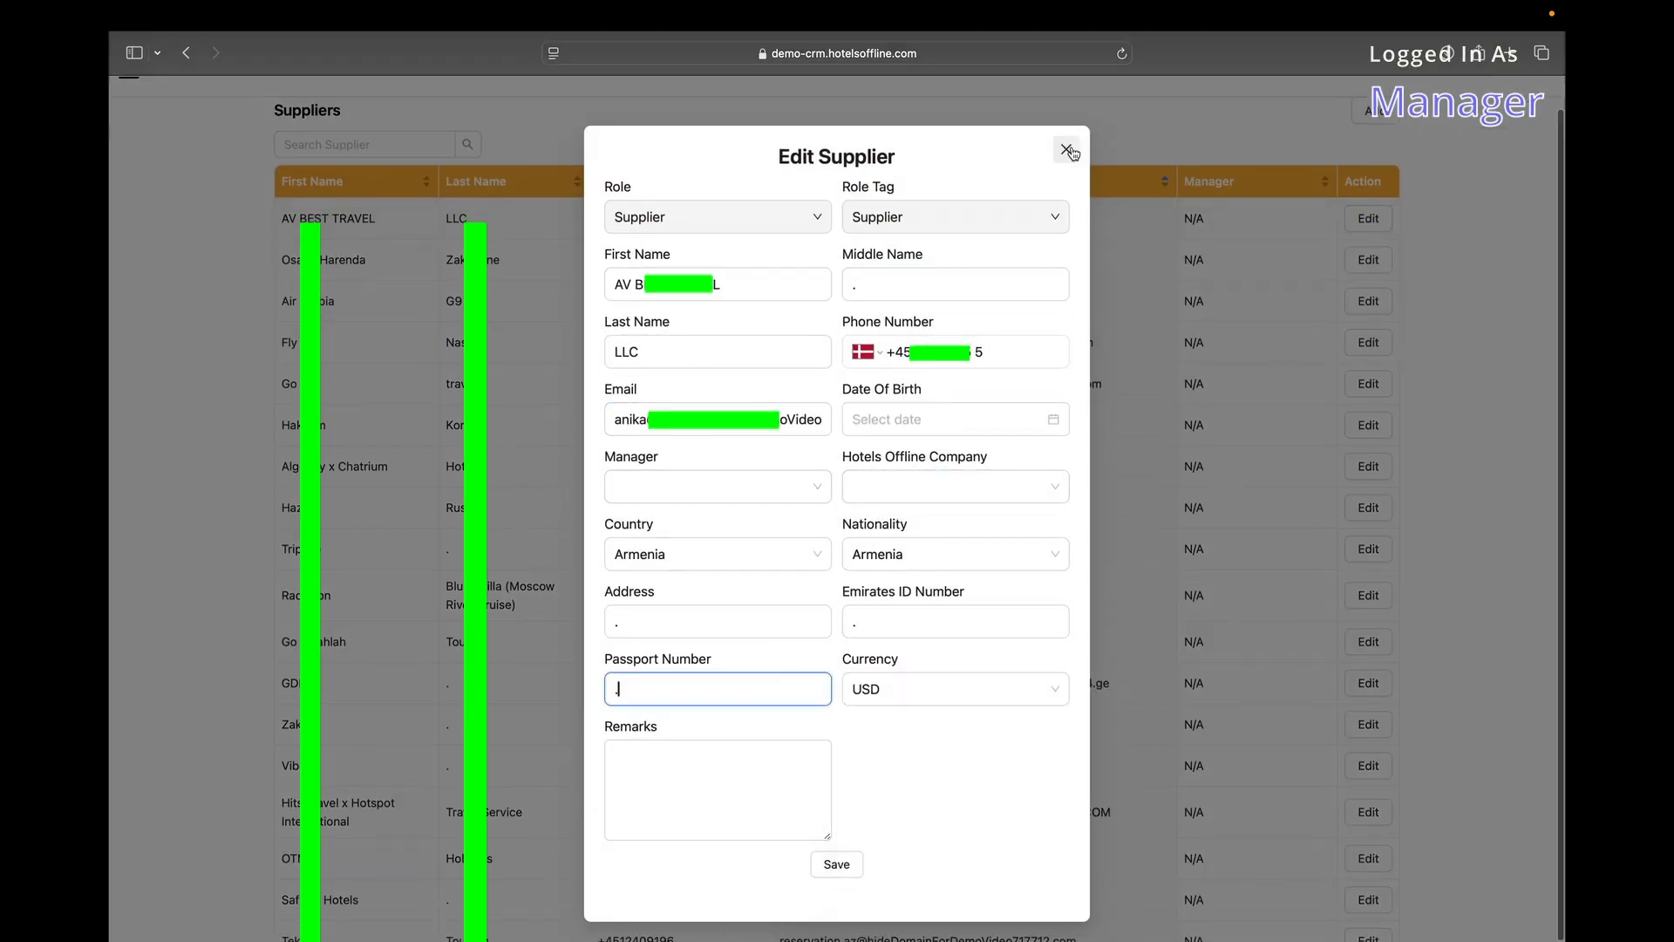
pyautogui.click(1066, 149)
# Start a new supplier, keeping the role tag as Supplier and leaving the manager unchosen.
pyautogui.click(1376, 145)
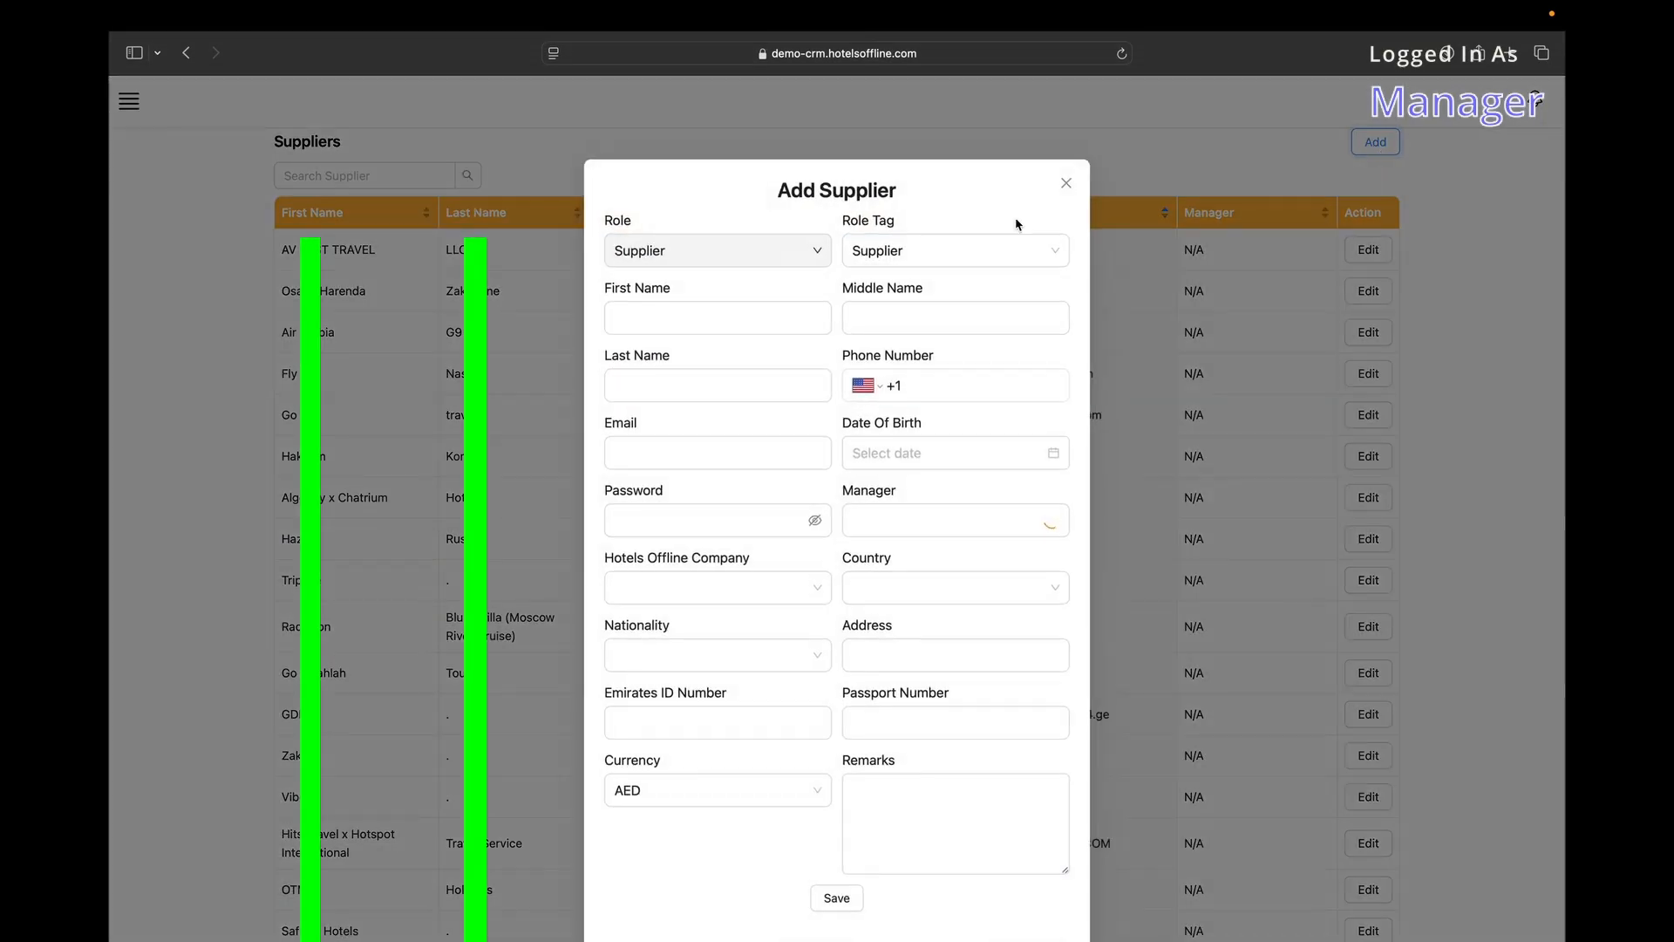
pyautogui.click(891, 254)
pyautogui.click(940, 255)
pyautogui.click(705, 319)
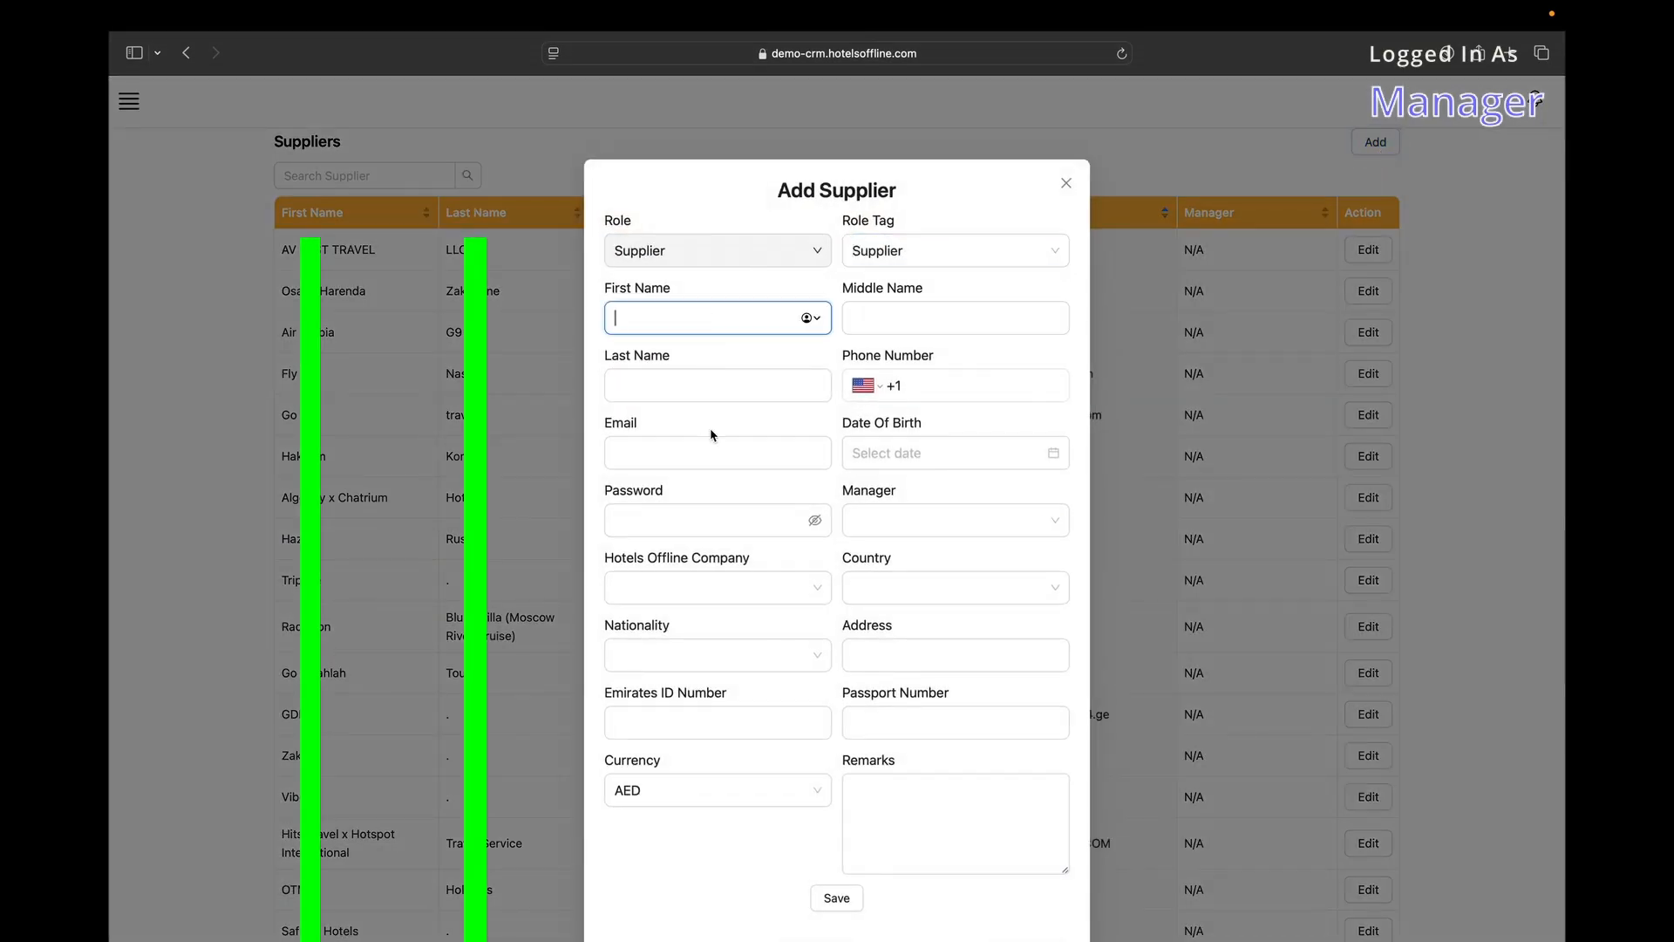
pyautogui.scroll(-1, 711, 429)
pyautogui.click(933, 484)
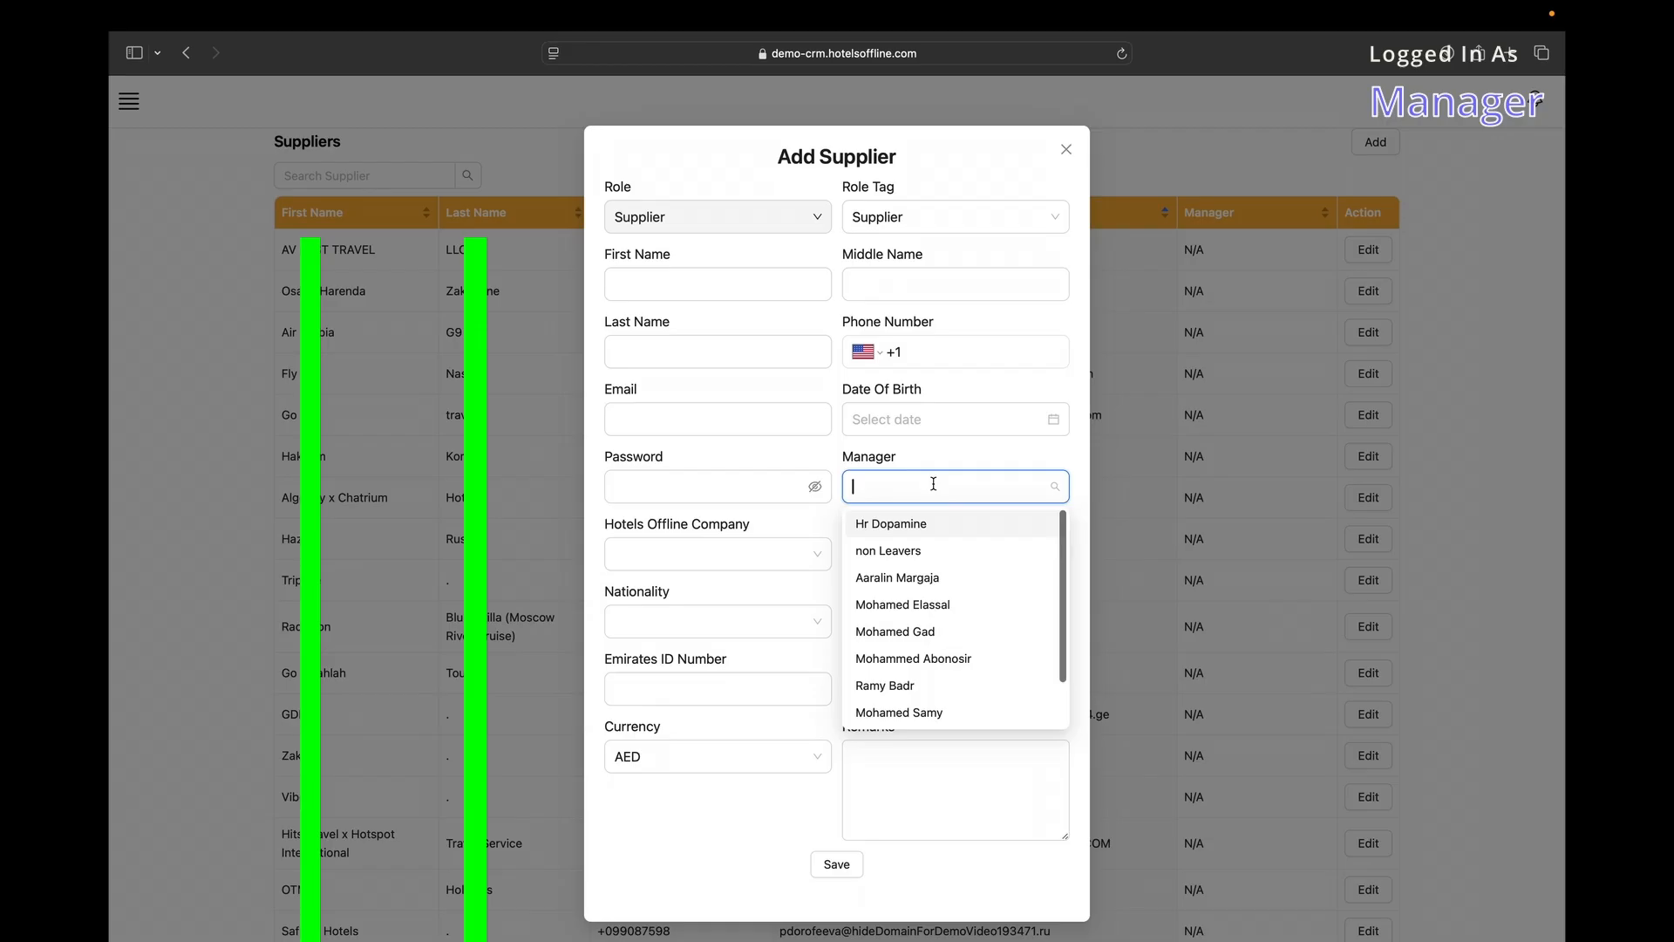
pyautogui.scroll(-1, 907, 575)
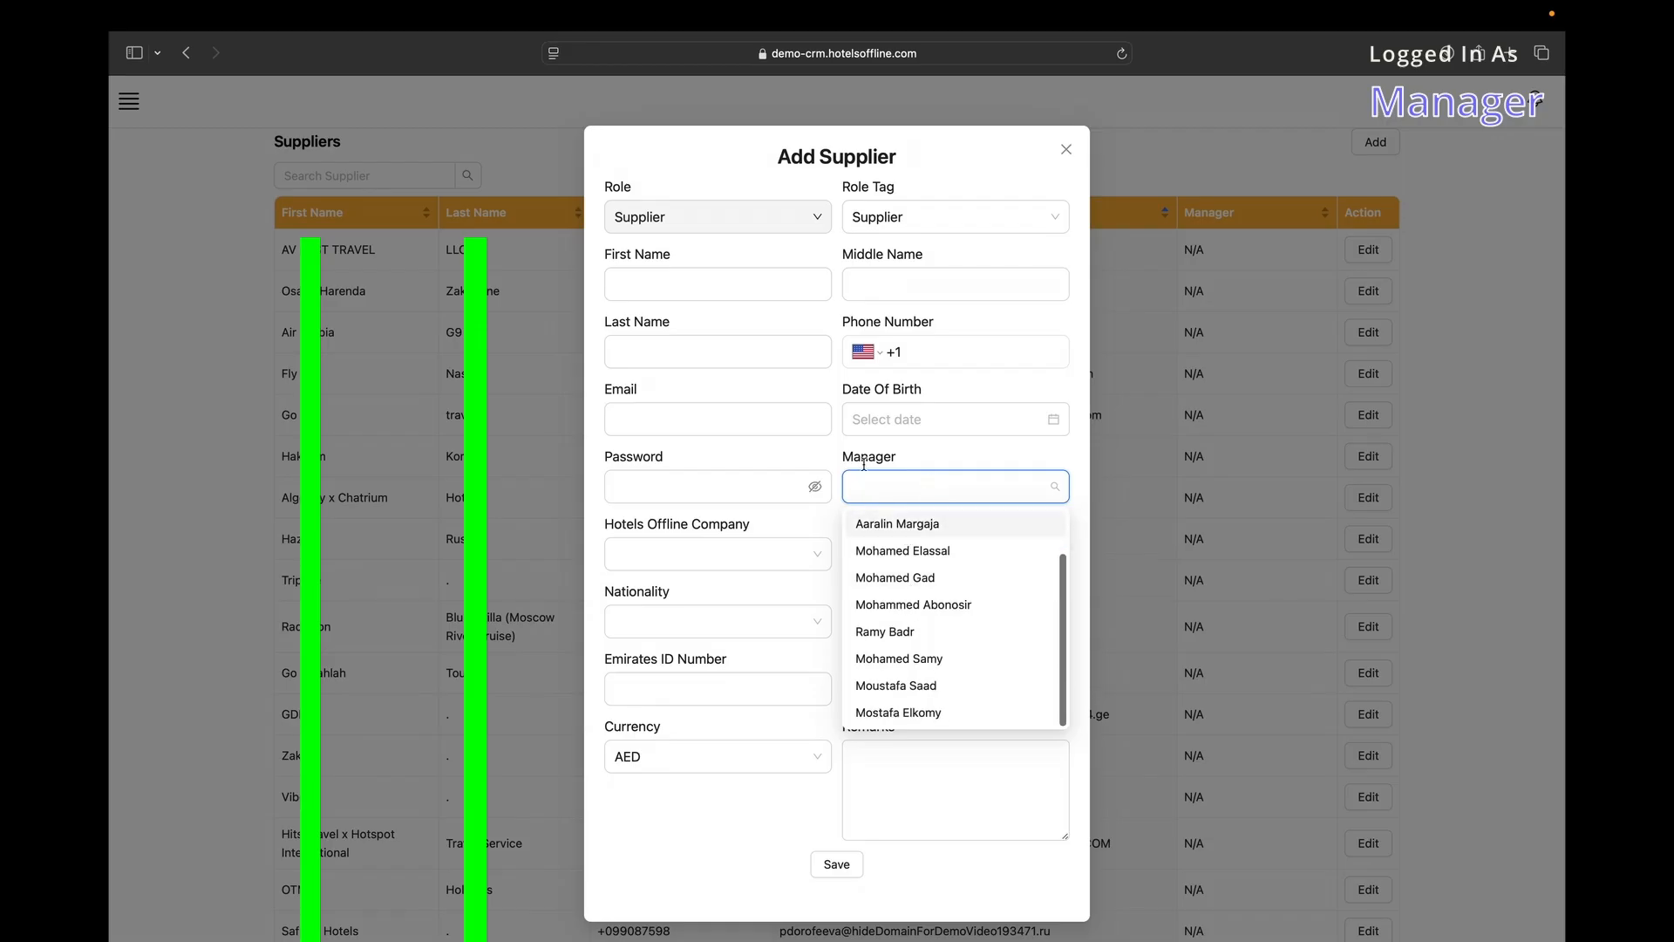
pyautogui.click(756, 548)
pyautogui.moveTo(924, 390); pyautogui.dragTo(842, 377)
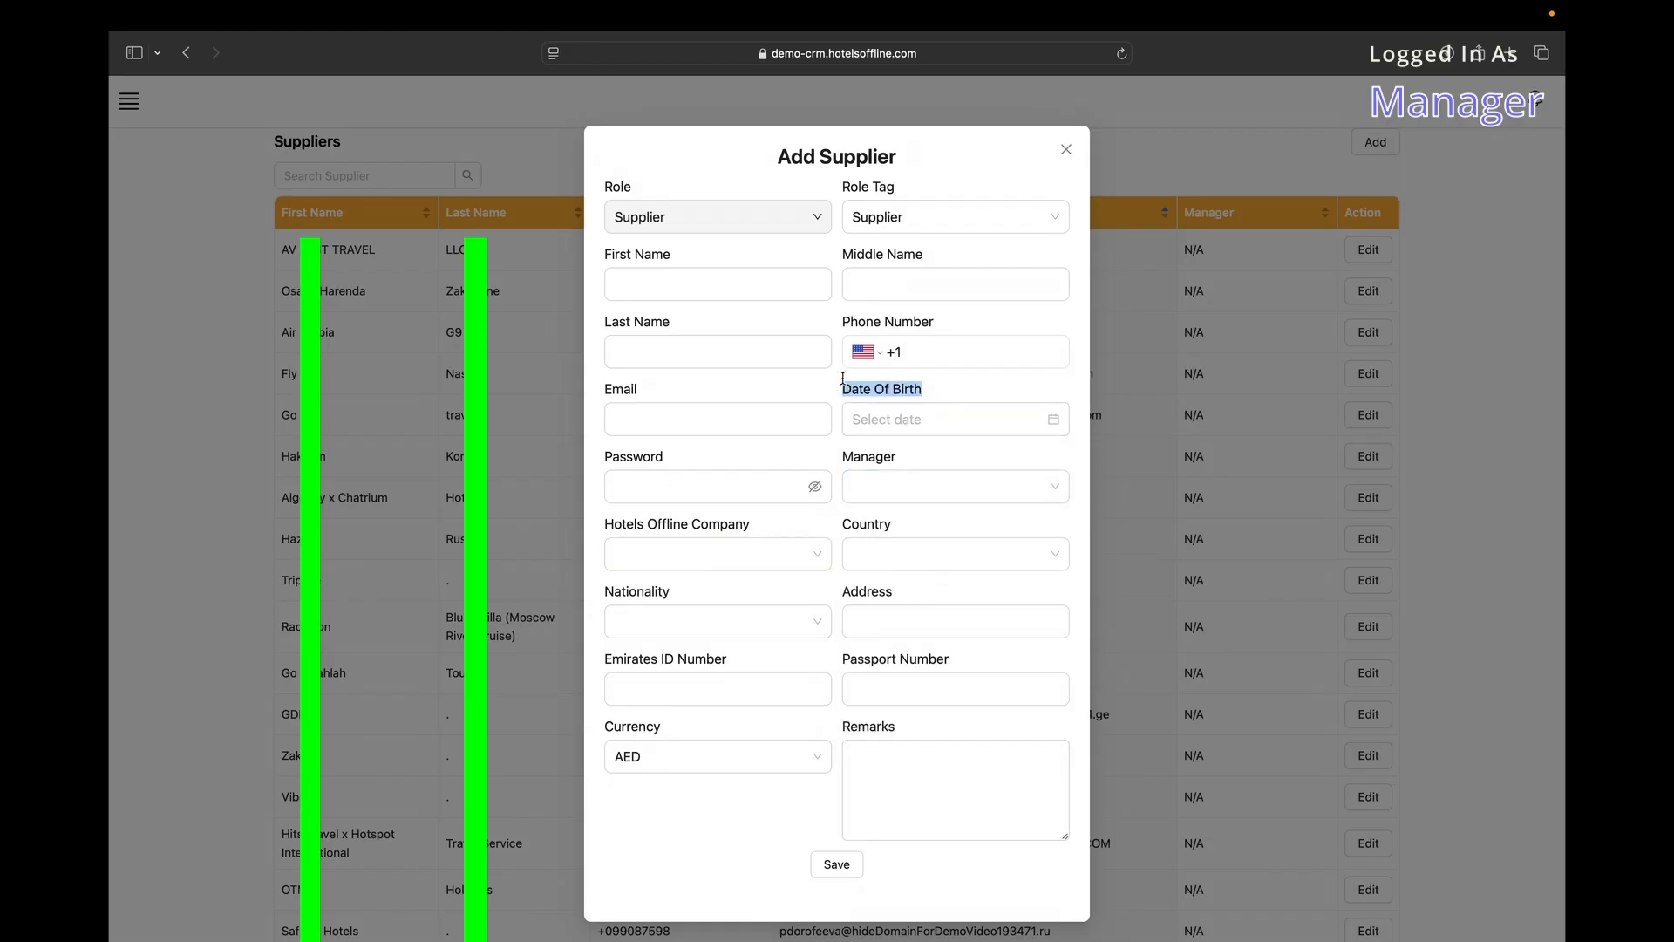
# Browse the company, country and nationality options, then close the new supplier form unsaved.
pyautogui.click(658, 527)
pyautogui.scroll(-5, 693, 724)
pyautogui.scroll(5, 689, 698)
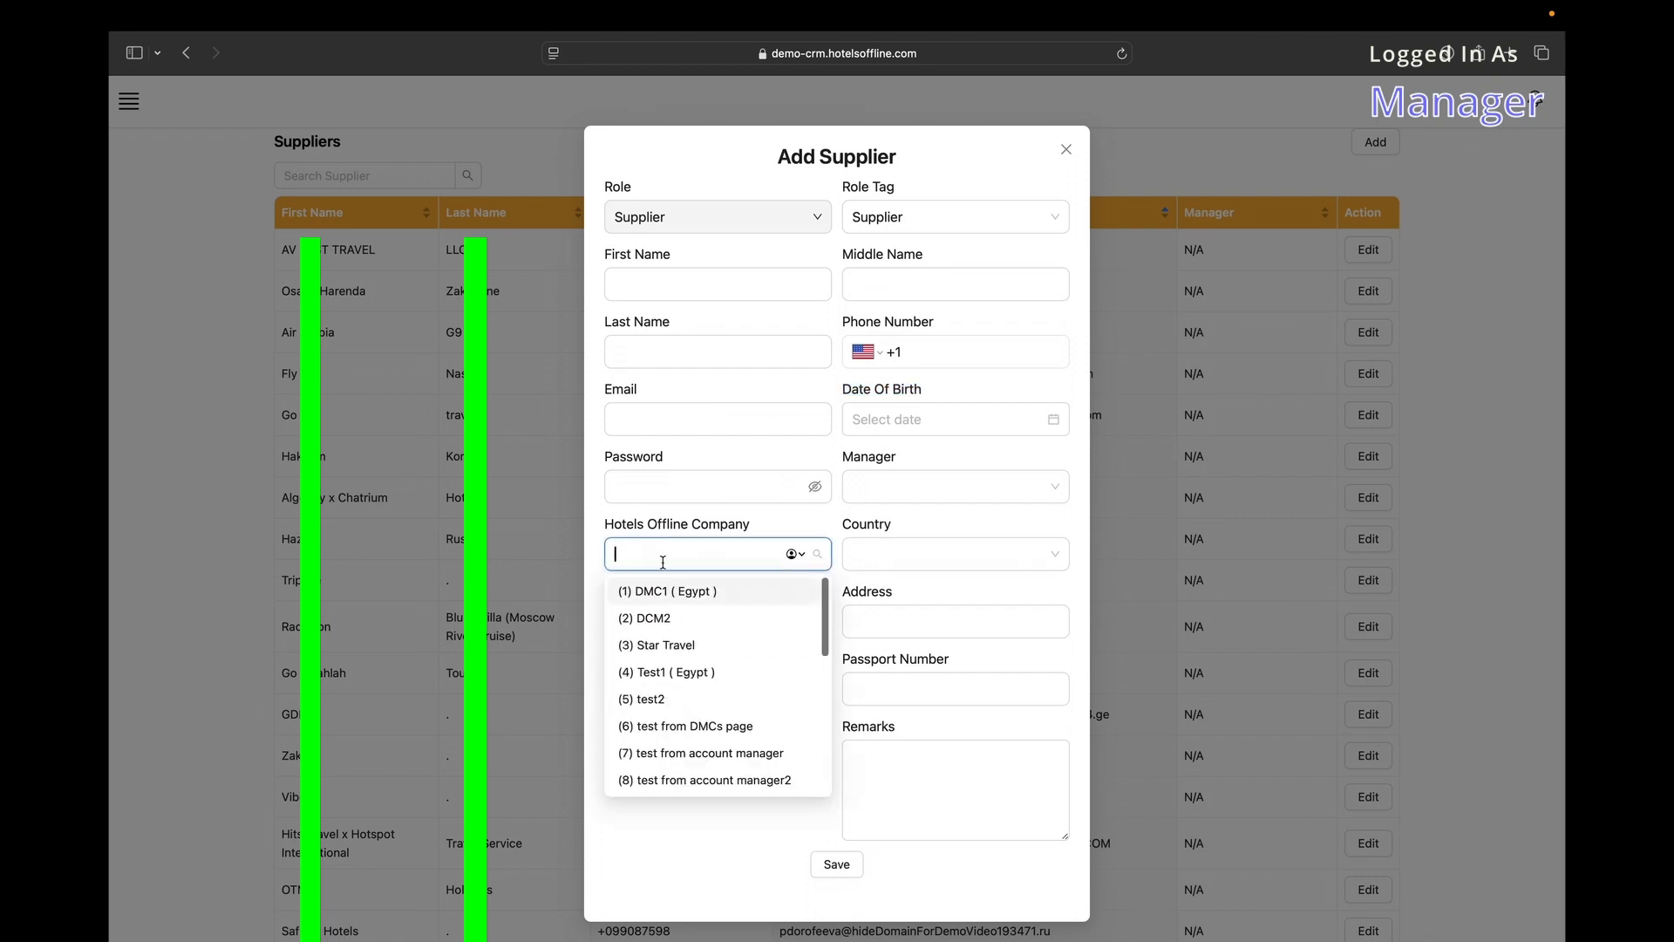
pyautogui.click(604, 571)
pyautogui.click(934, 549)
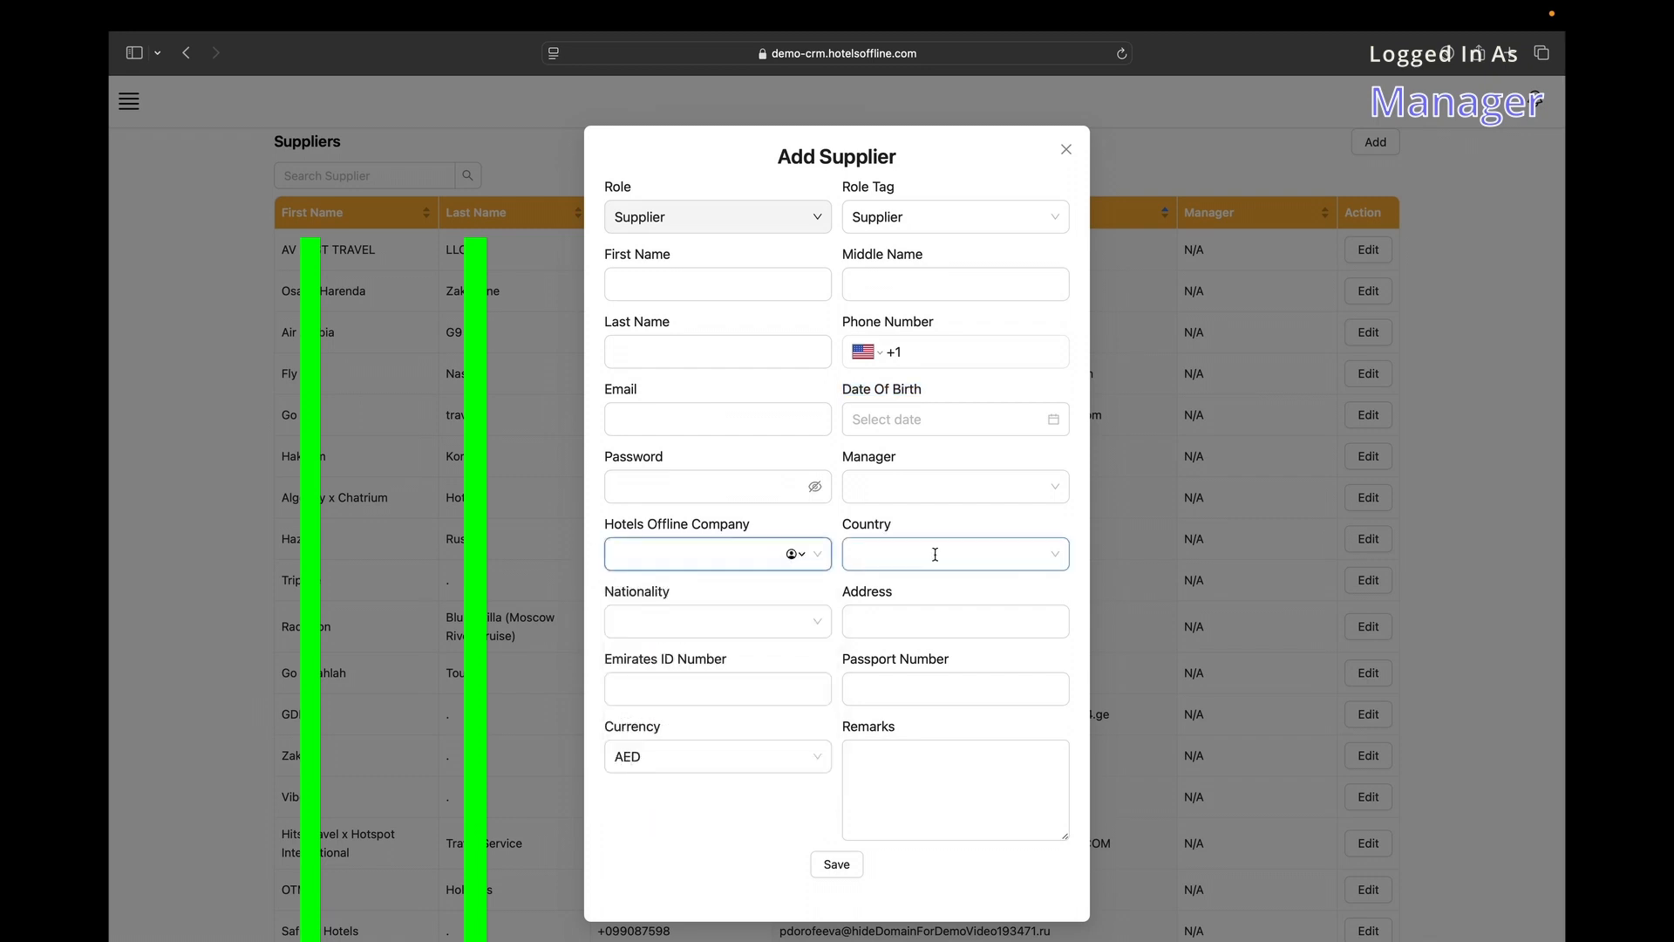
pyautogui.click(672, 615)
pyautogui.click(785, 602)
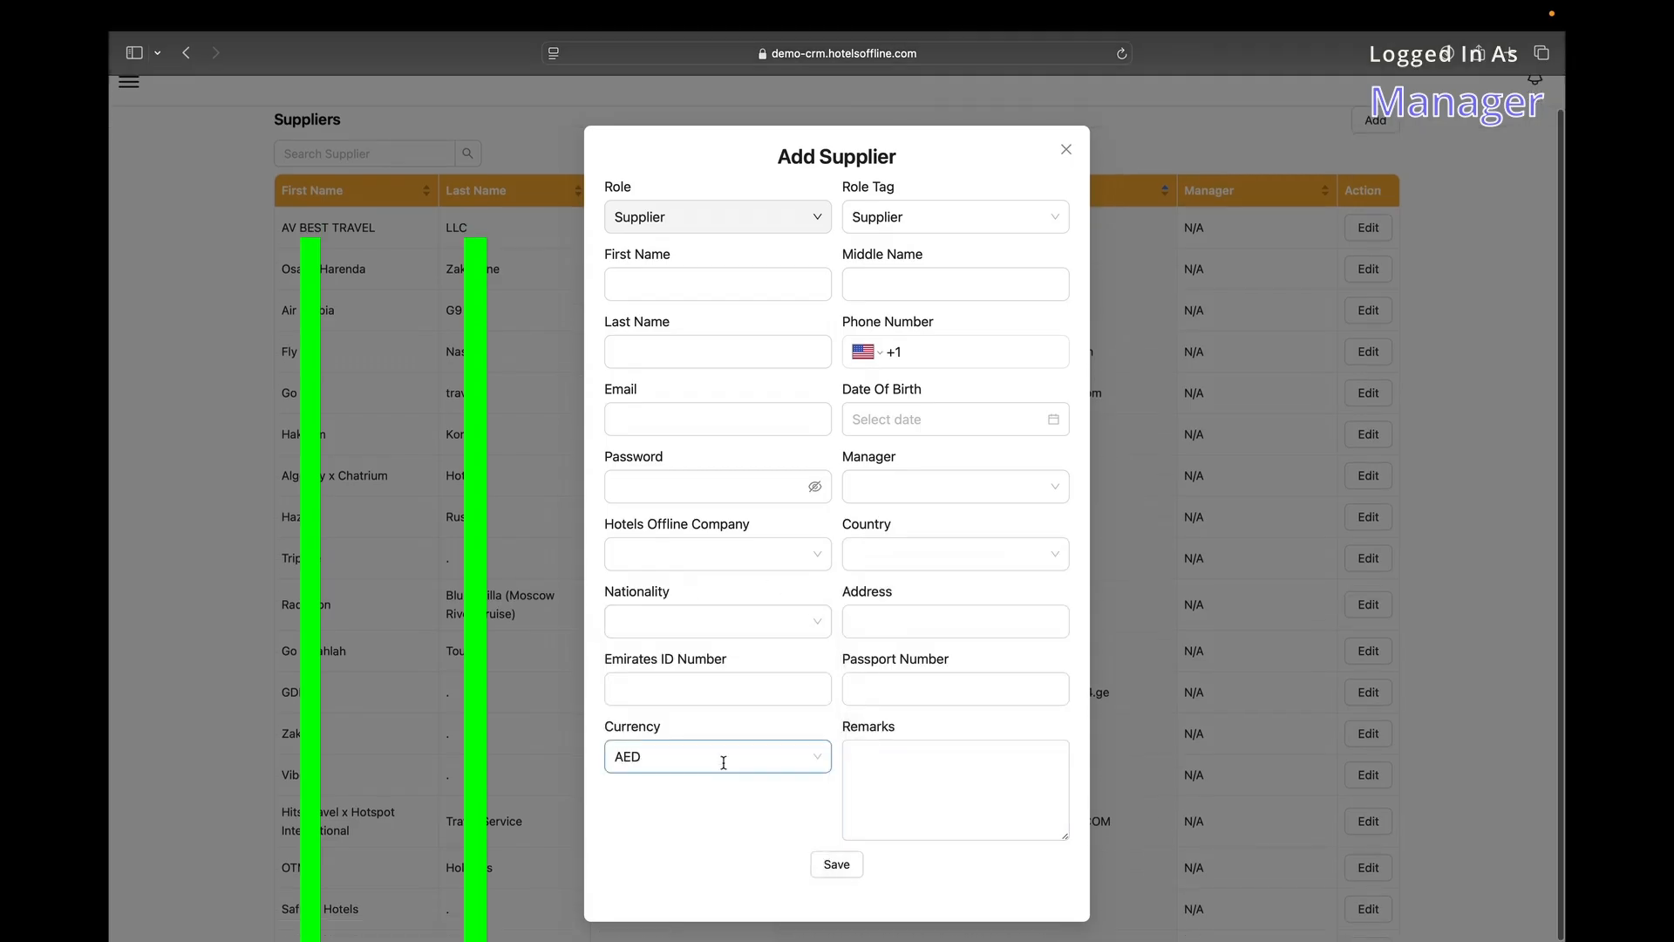
pyautogui.click(1066, 149)
# Search the supplier list for 's'.
pyautogui.click(351, 171)
pyautogui.write('s')
pyautogui.click(135, 102)
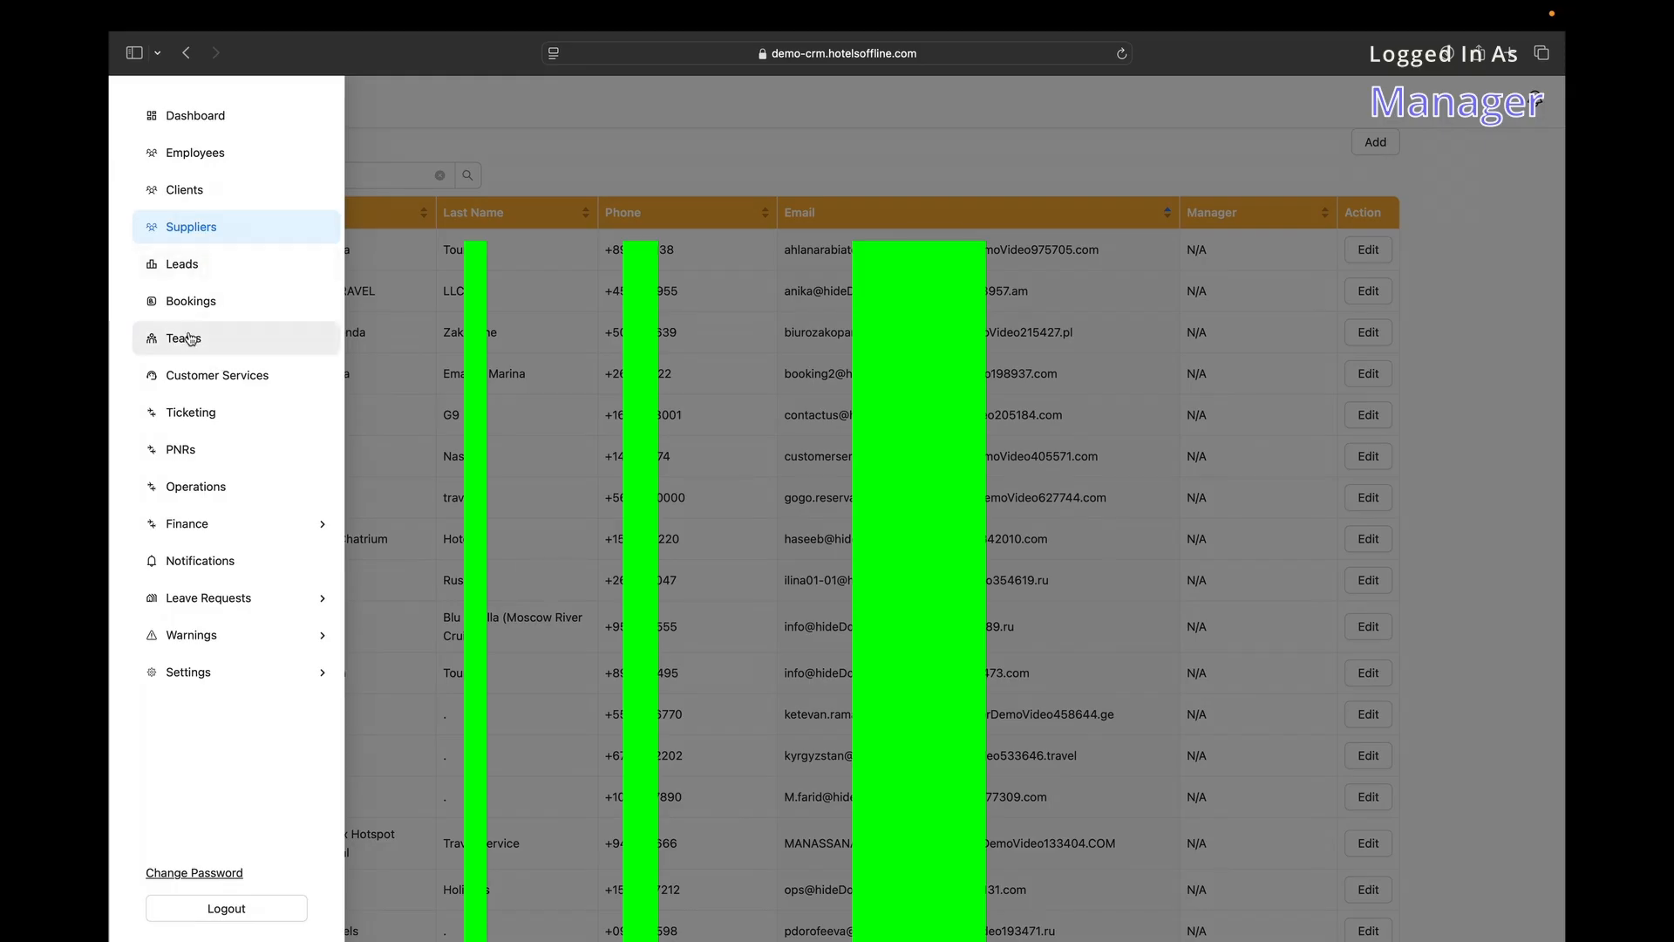
pyautogui.click(190, 339)
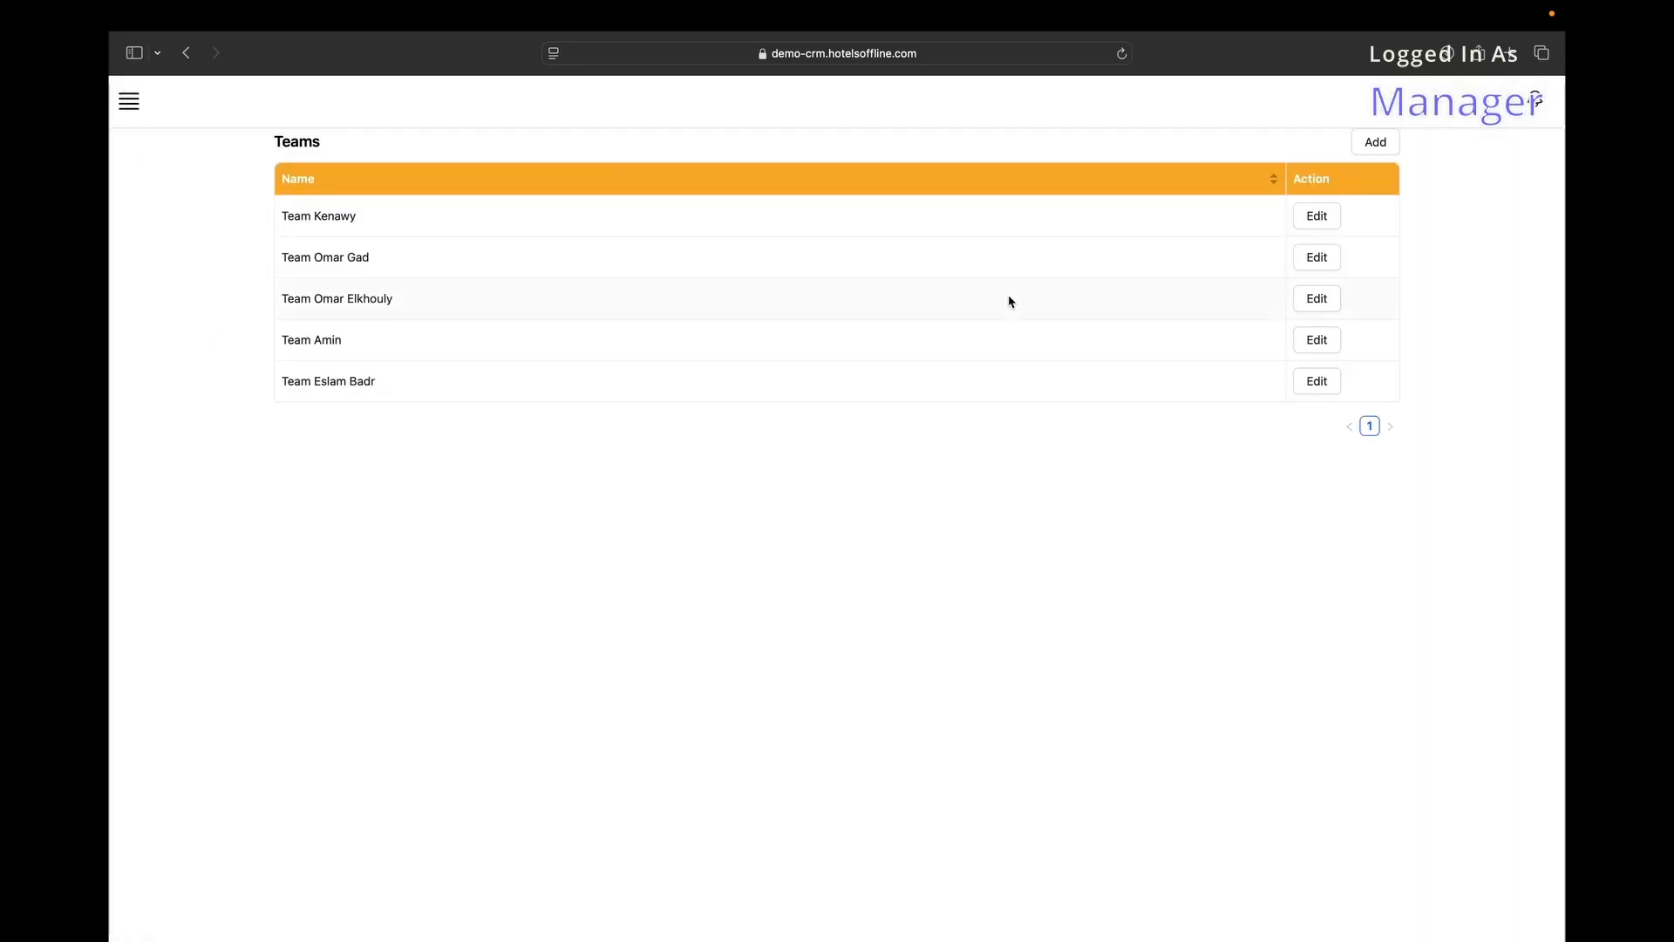
pyautogui.click(1378, 143)
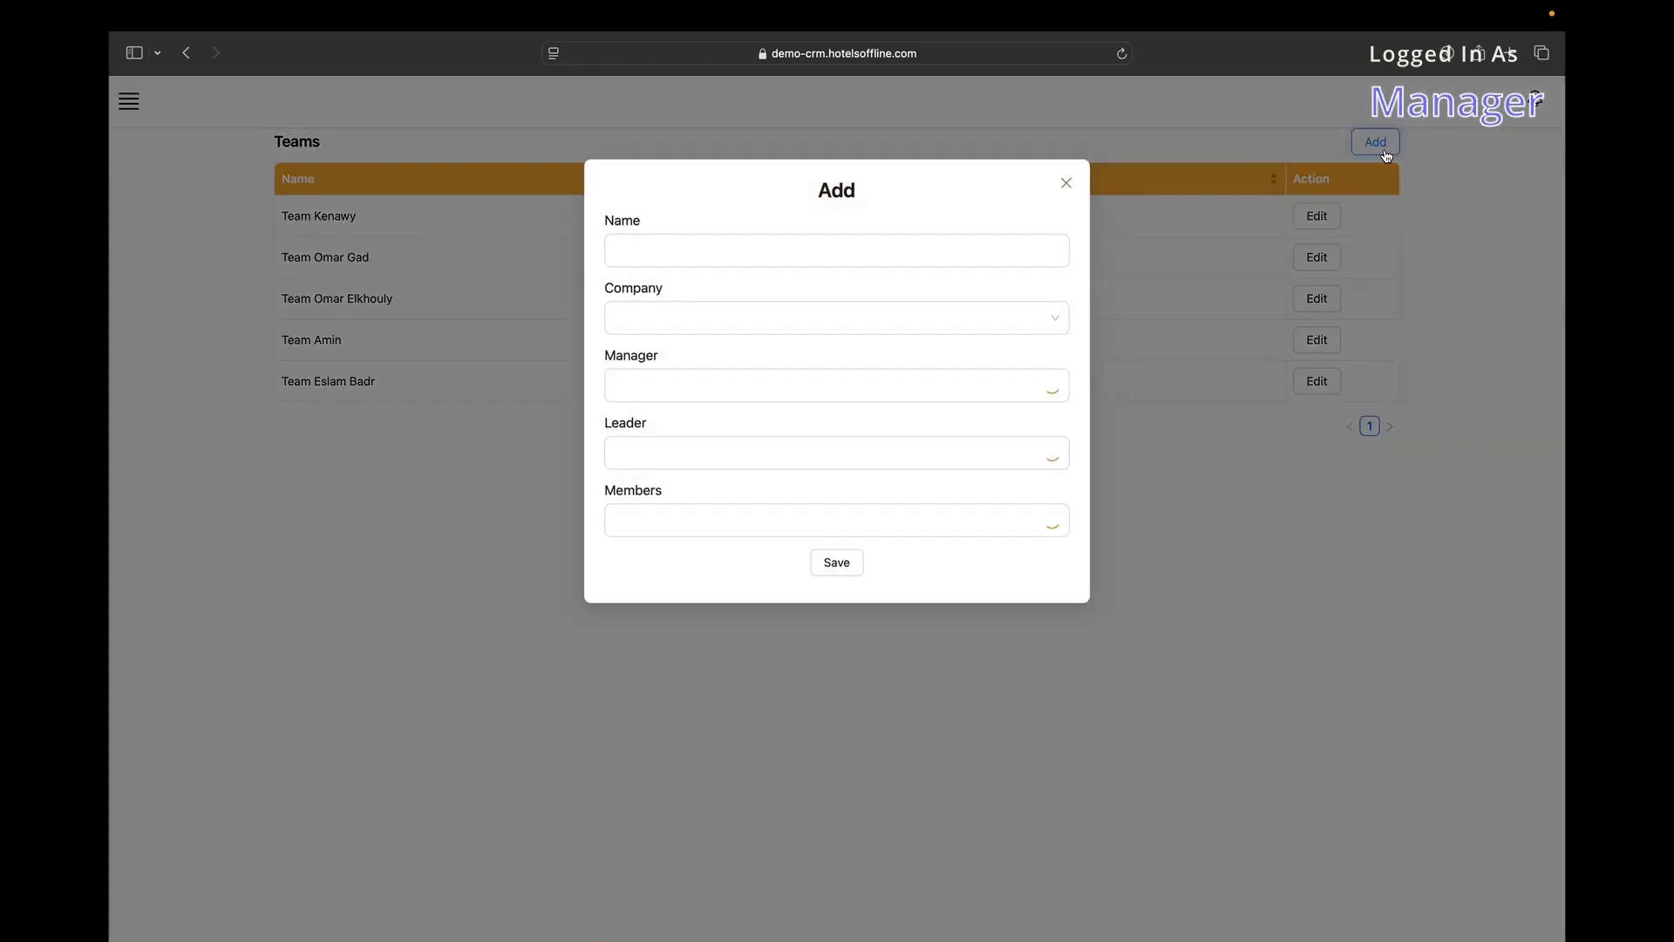
pyautogui.click(665, 245)
pyautogui.click(662, 385)
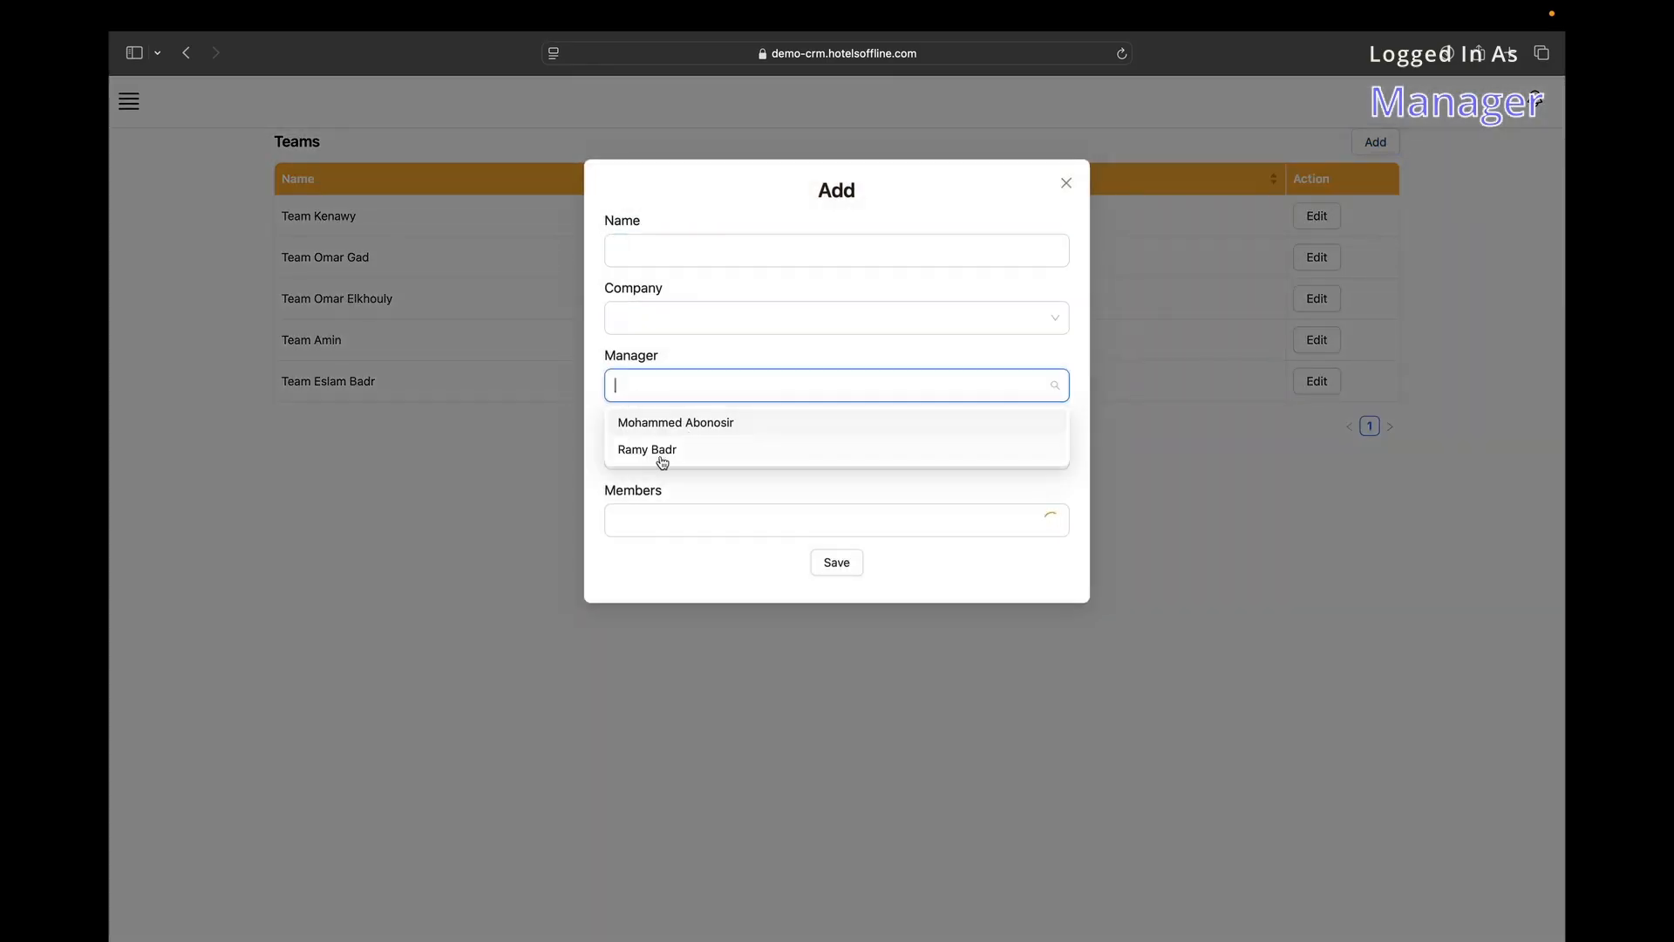
pyautogui.click(596, 422)
pyautogui.click(770, 654)
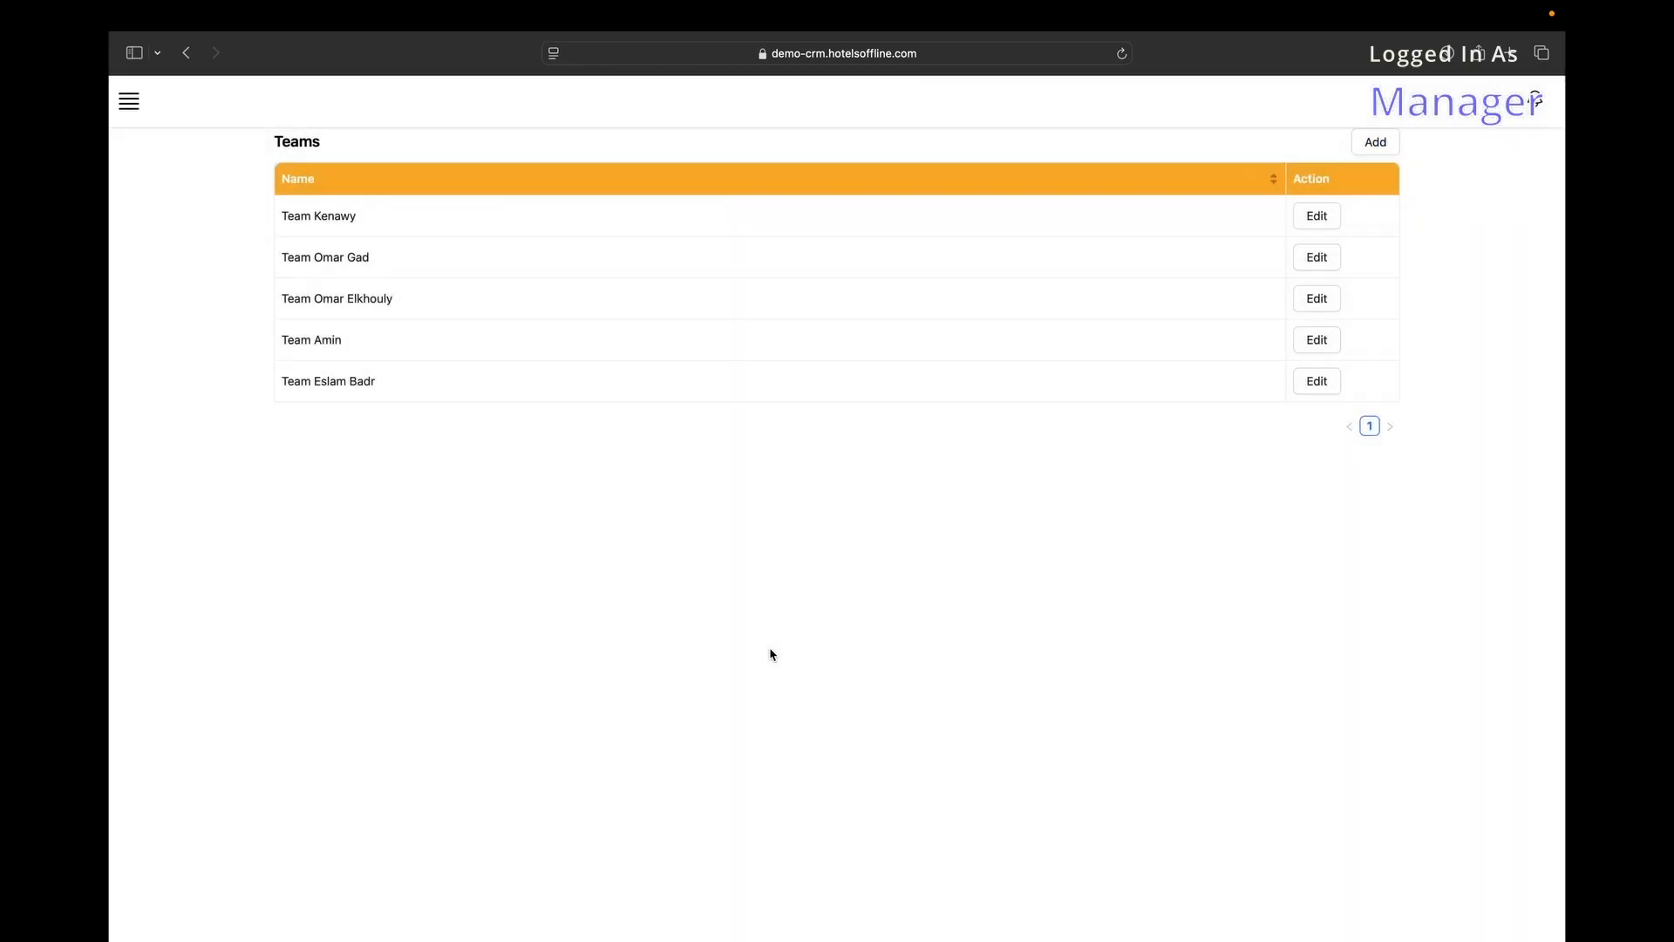
pyautogui.click(1319, 258)
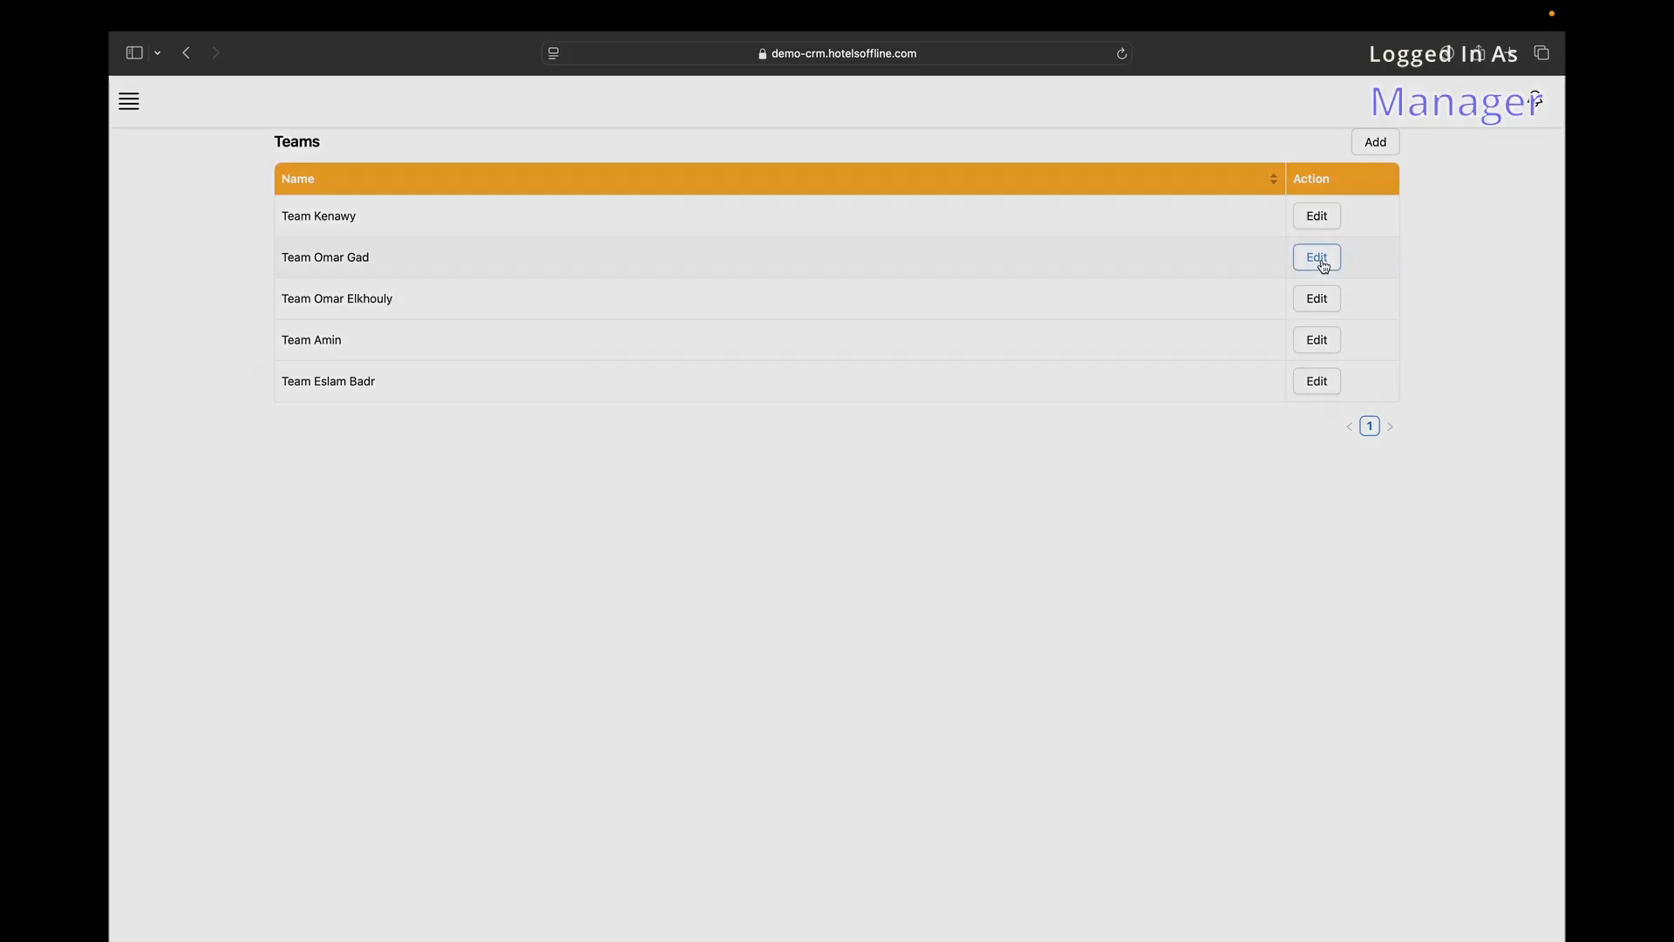
pyautogui.click(1067, 185)
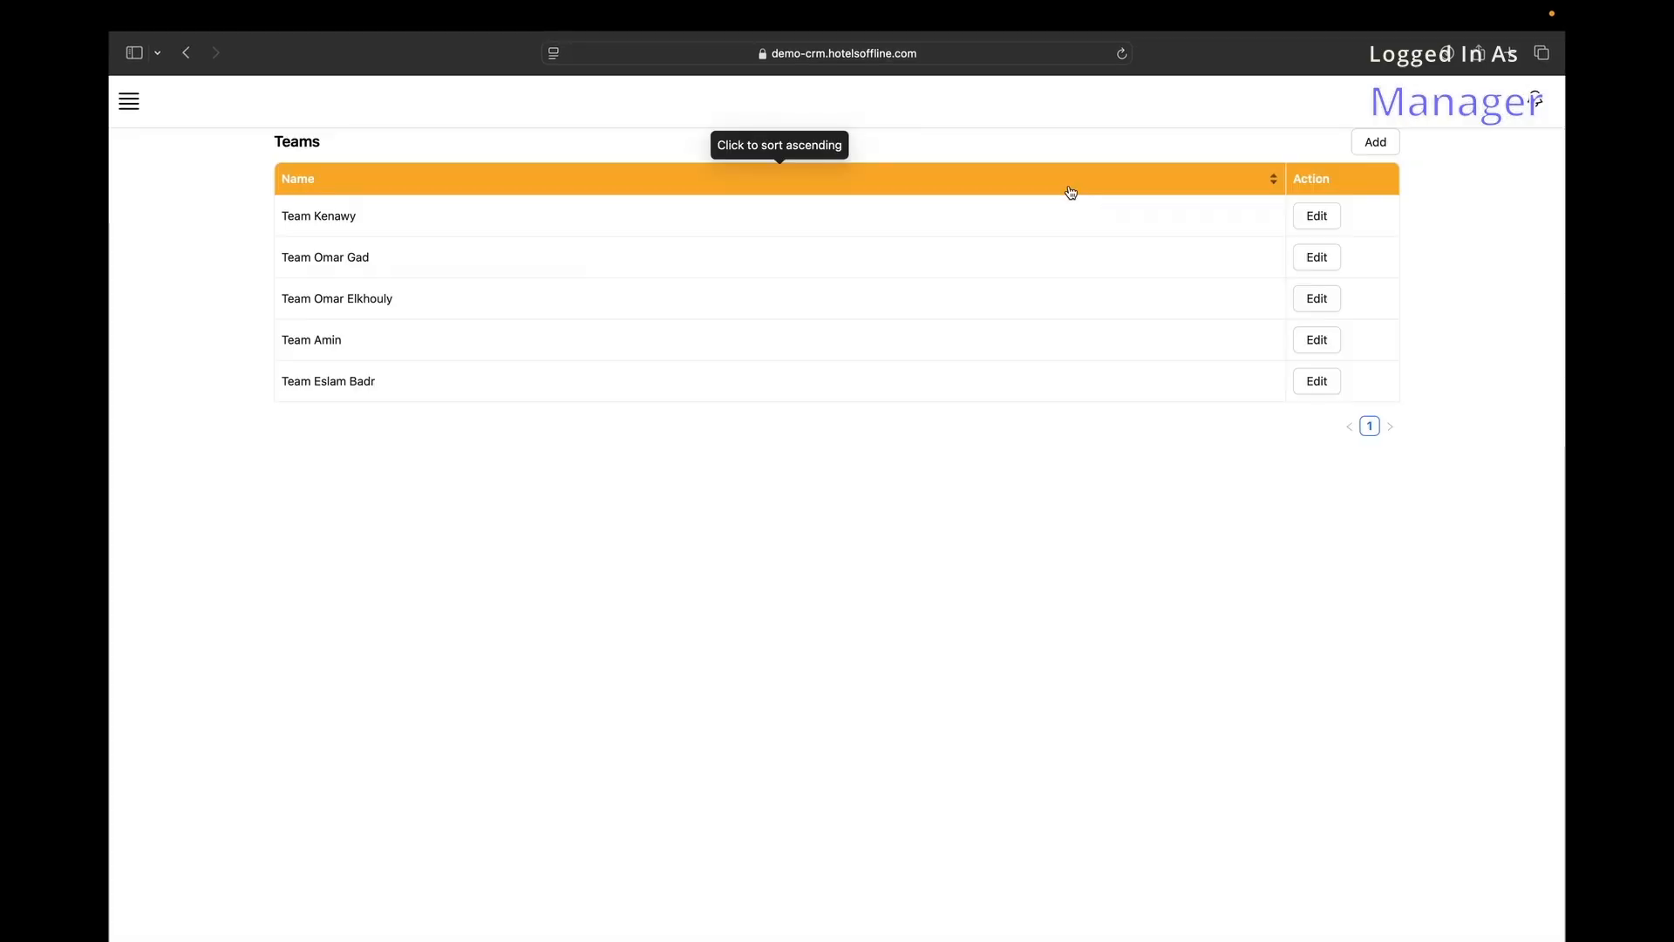
# Check the team conversion dashboard, then open the Departments list and close HR's edit unsaved.
pyautogui.click(129, 101)
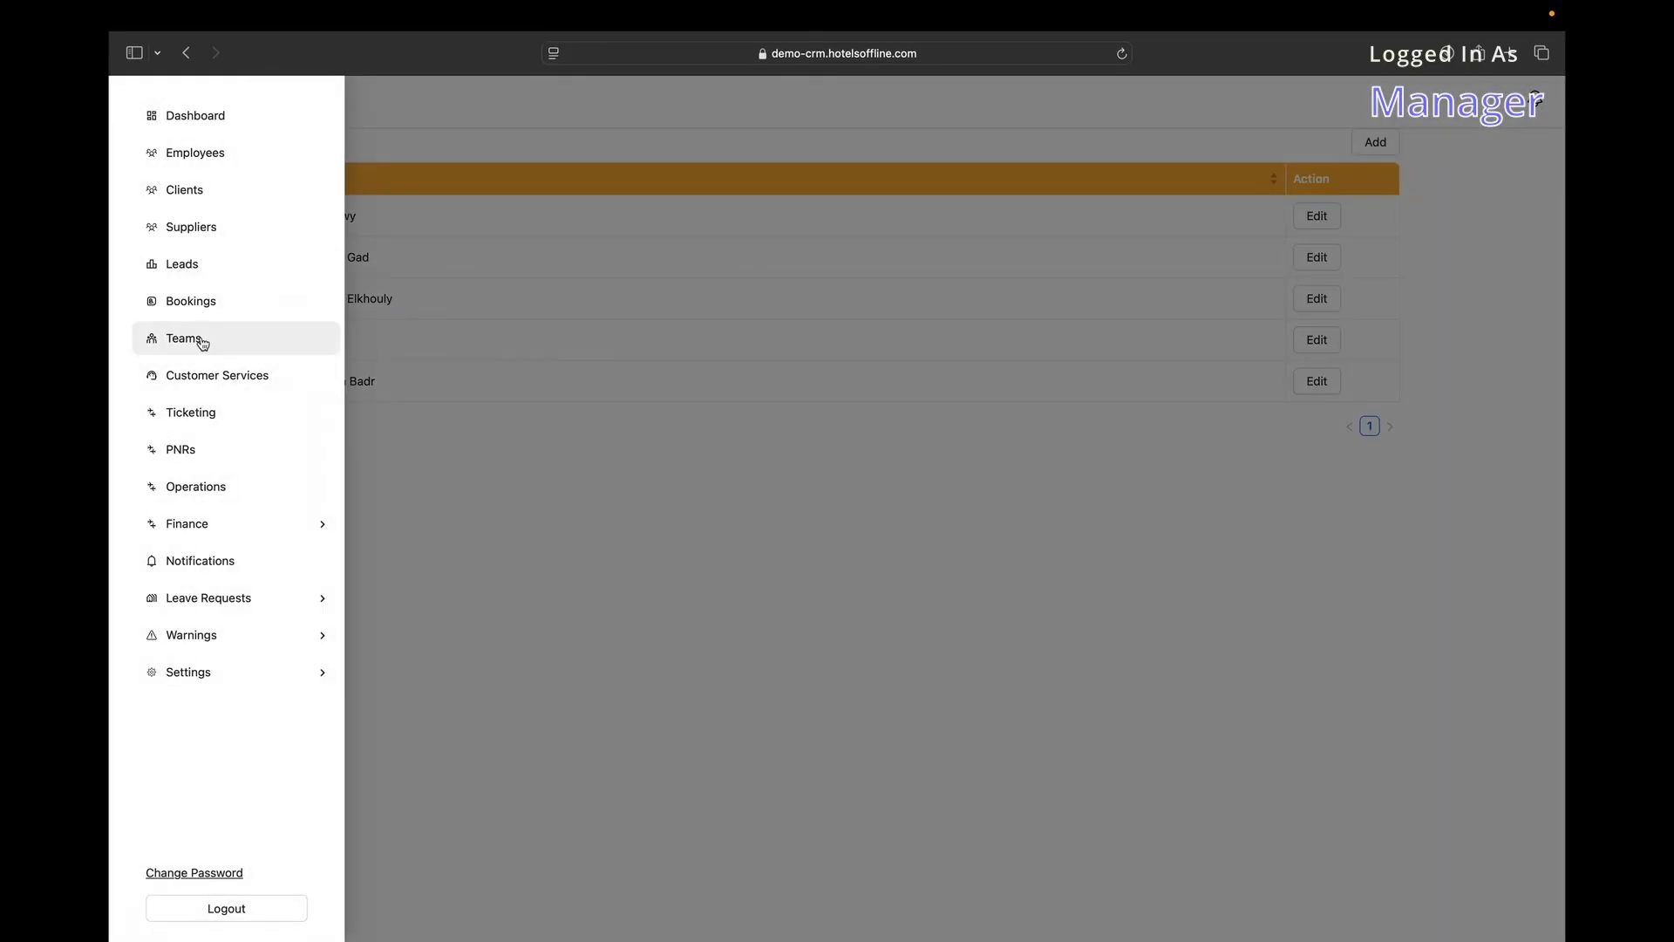
pyautogui.click(185, 128)
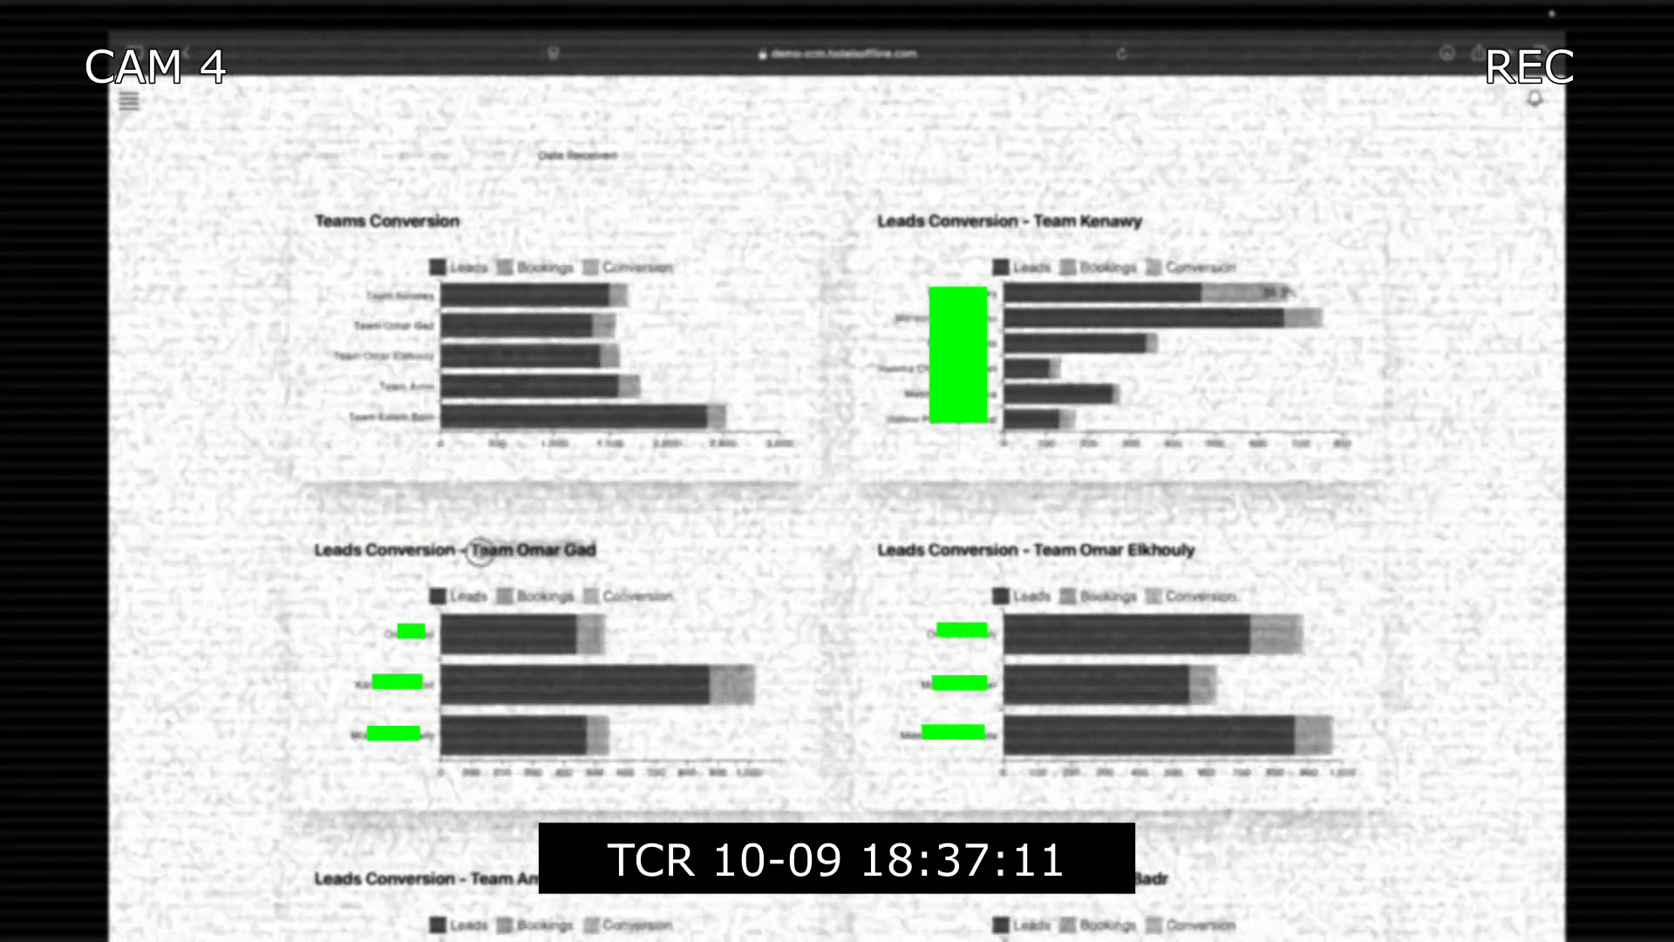
pyautogui.click(128, 101)
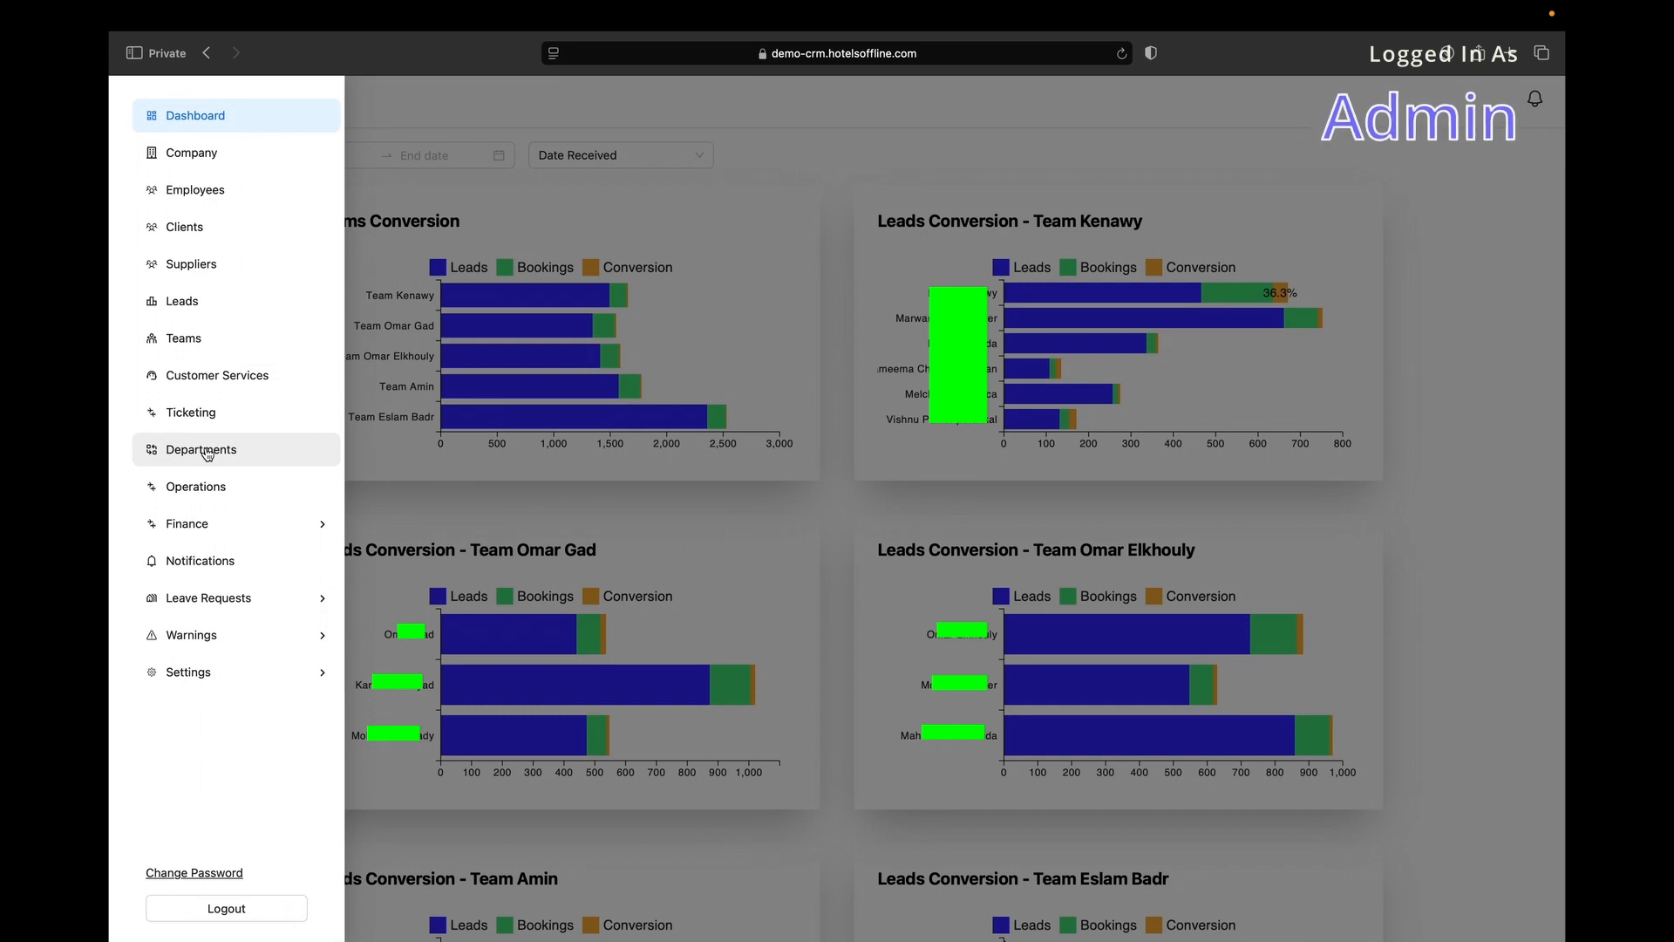
pyautogui.click(207, 452)
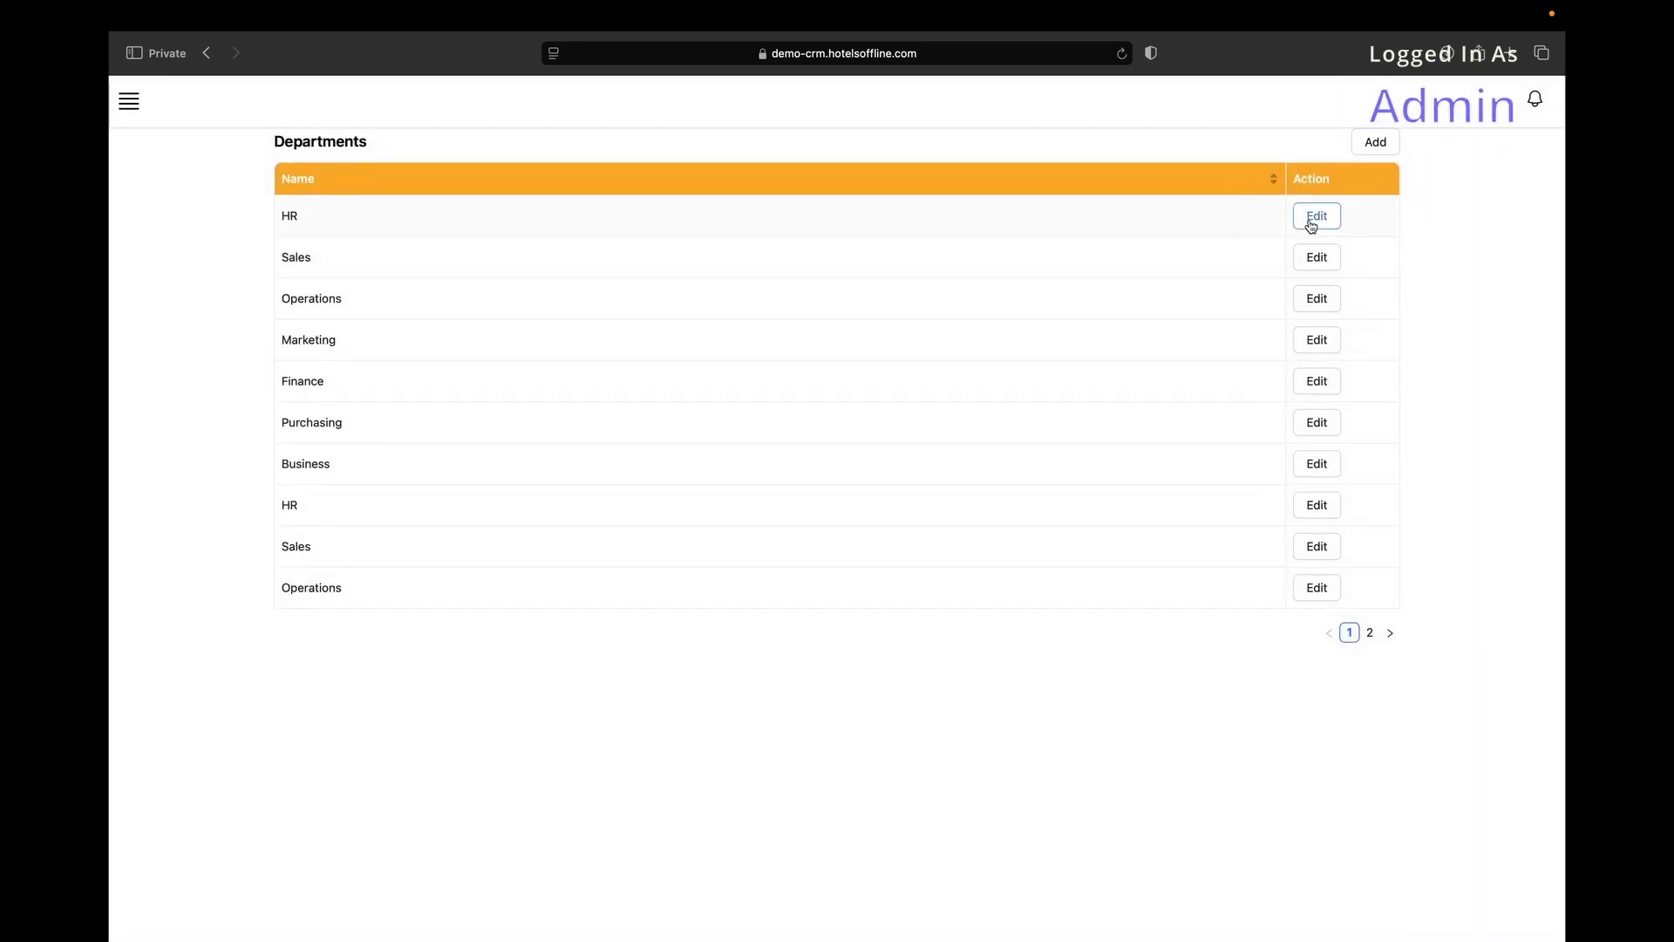
pyautogui.click(1315, 218)
pyautogui.click(776, 252)
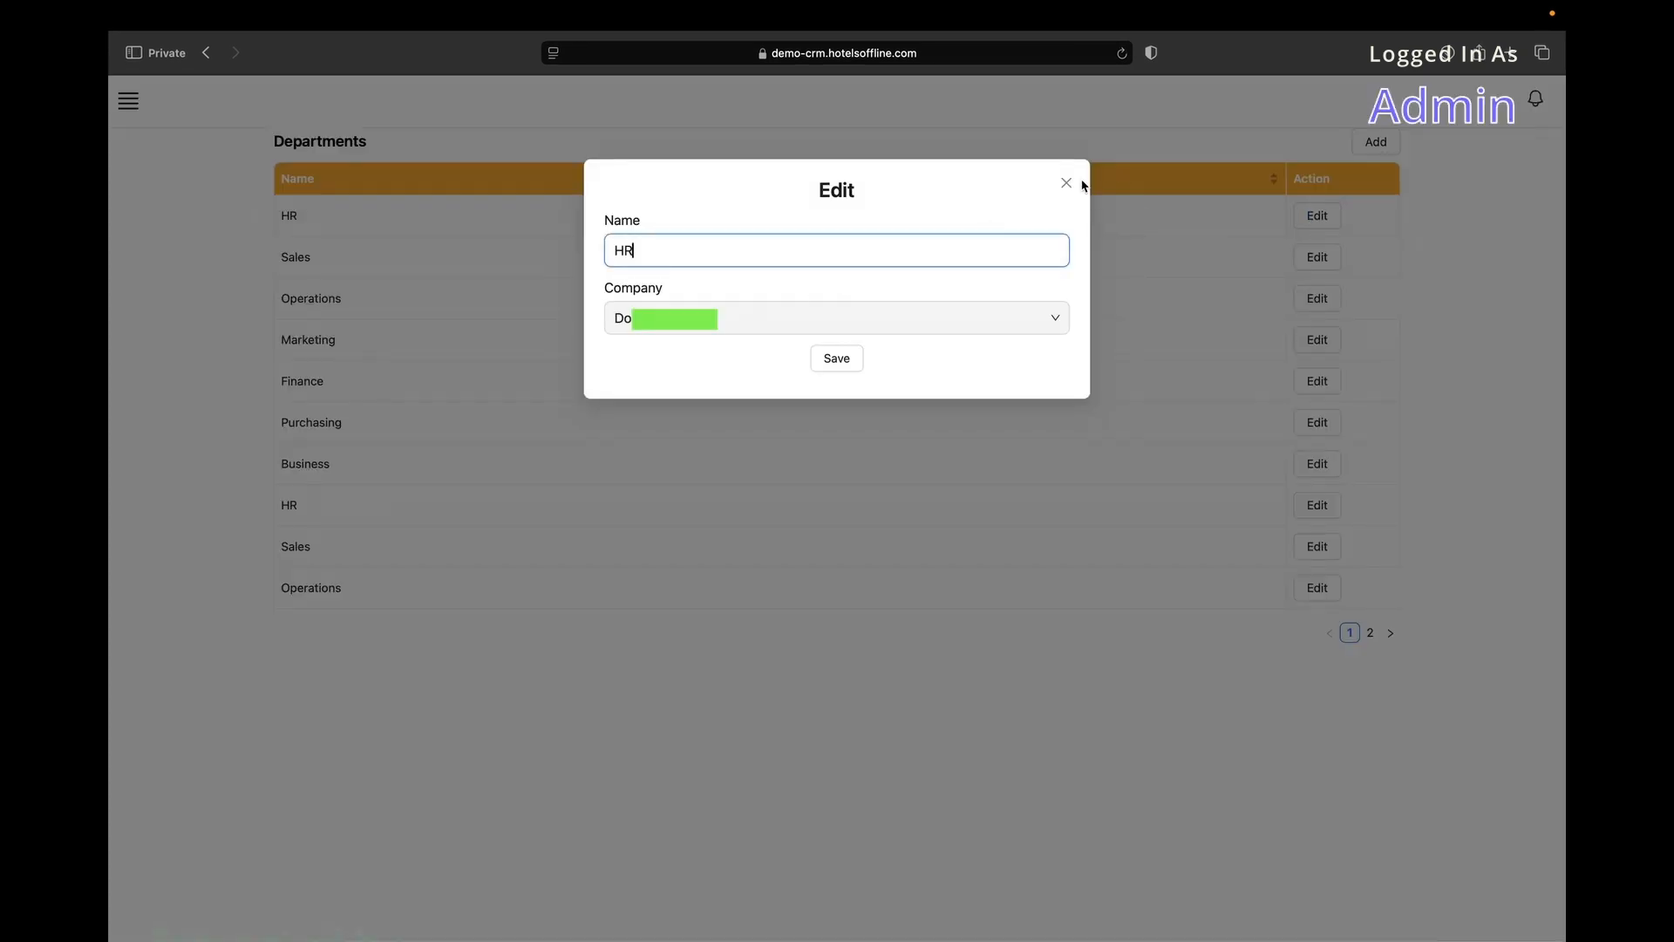
pyautogui.click(1065, 182)
# Start a new department named 'xcxx', discard it, and view page 2 of departments.
pyautogui.click(1376, 141)
pyautogui.click(738, 250)
pyautogui.write('xcxx')
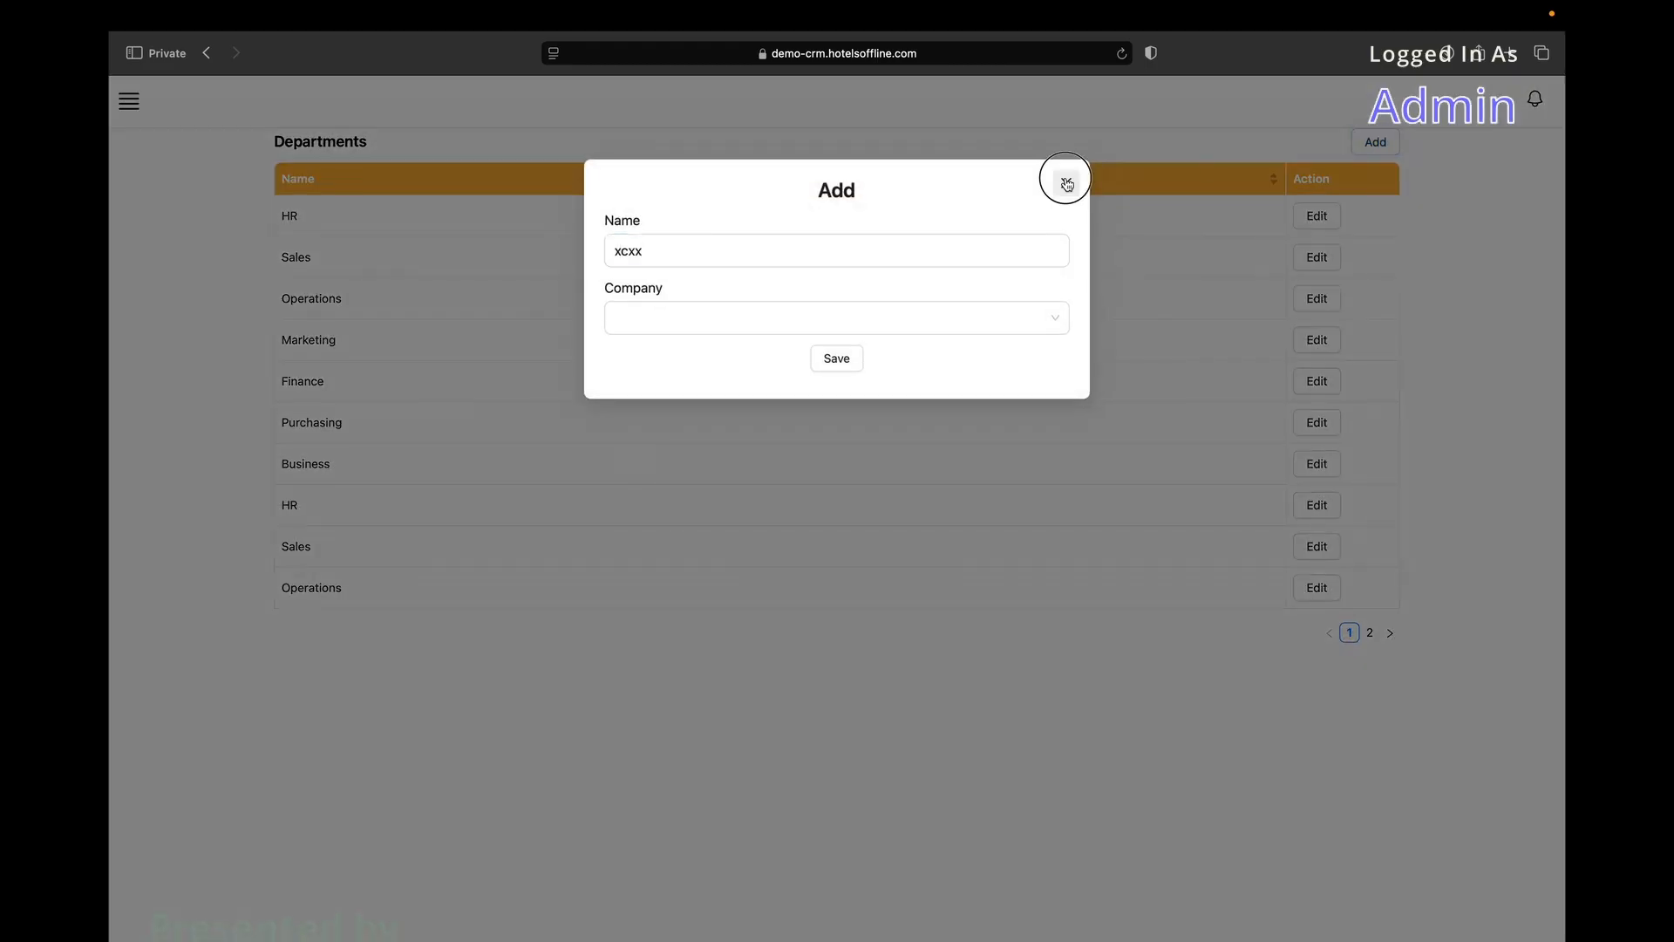
pyautogui.click(1066, 183)
pyautogui.click(1370, 635)
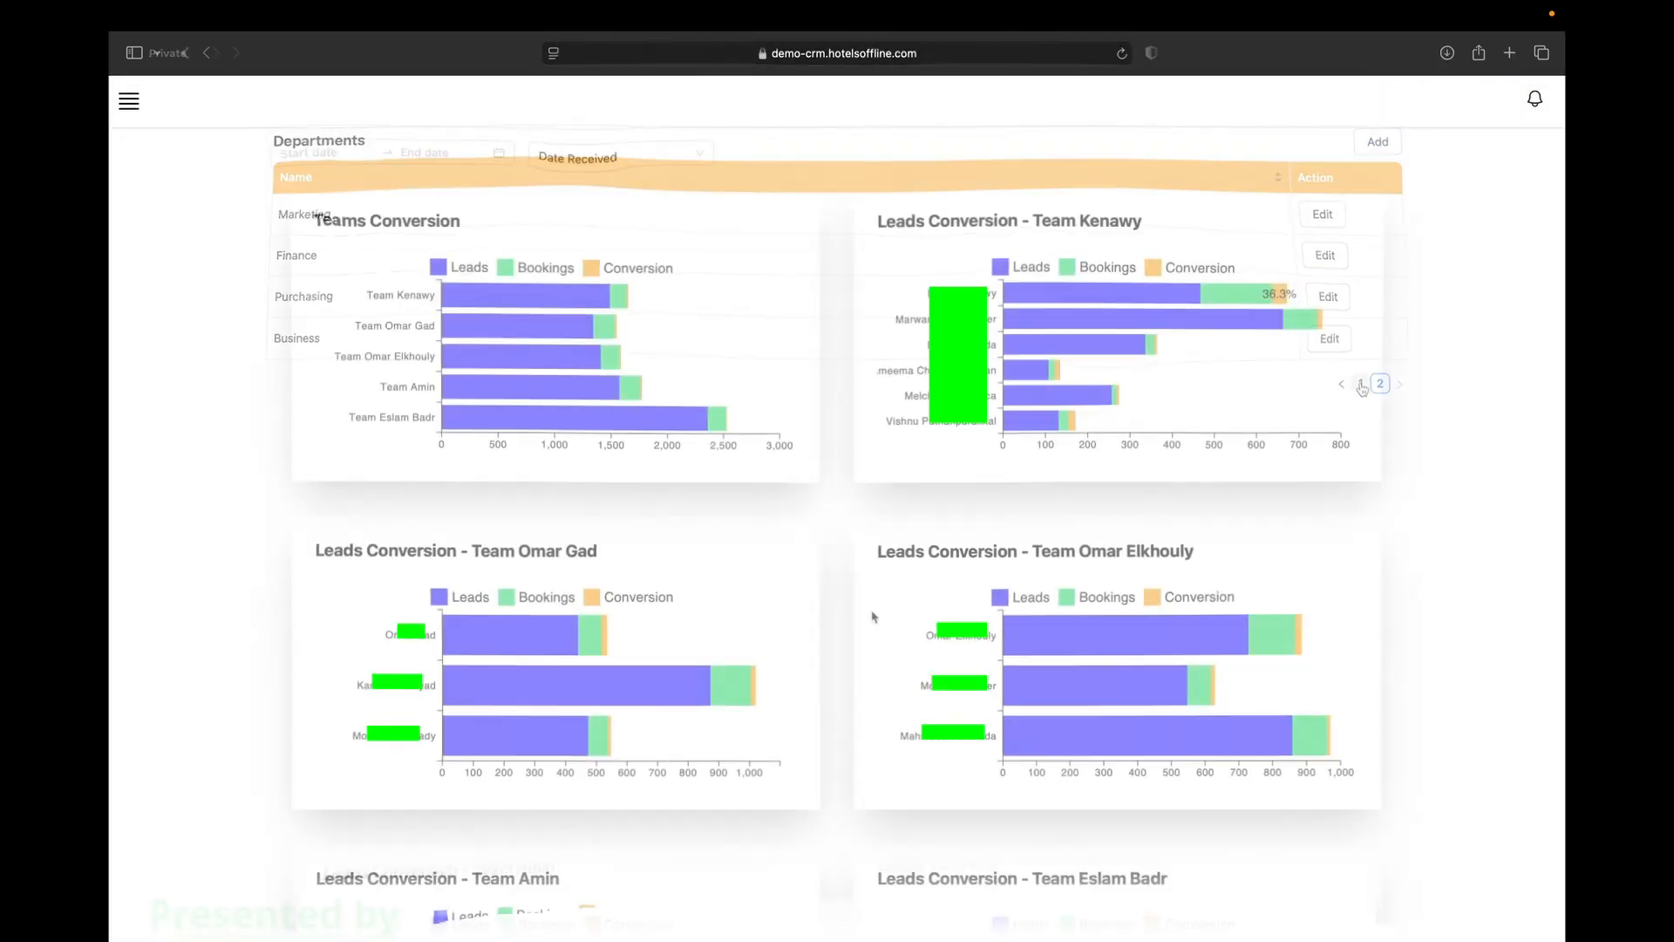
# Browse Airlines settings, opening Fly Dubai - FZ's edit and a new airline form without saving.
pyautogui.click(128, 101)
pyautogui.moveTo(244, 677)
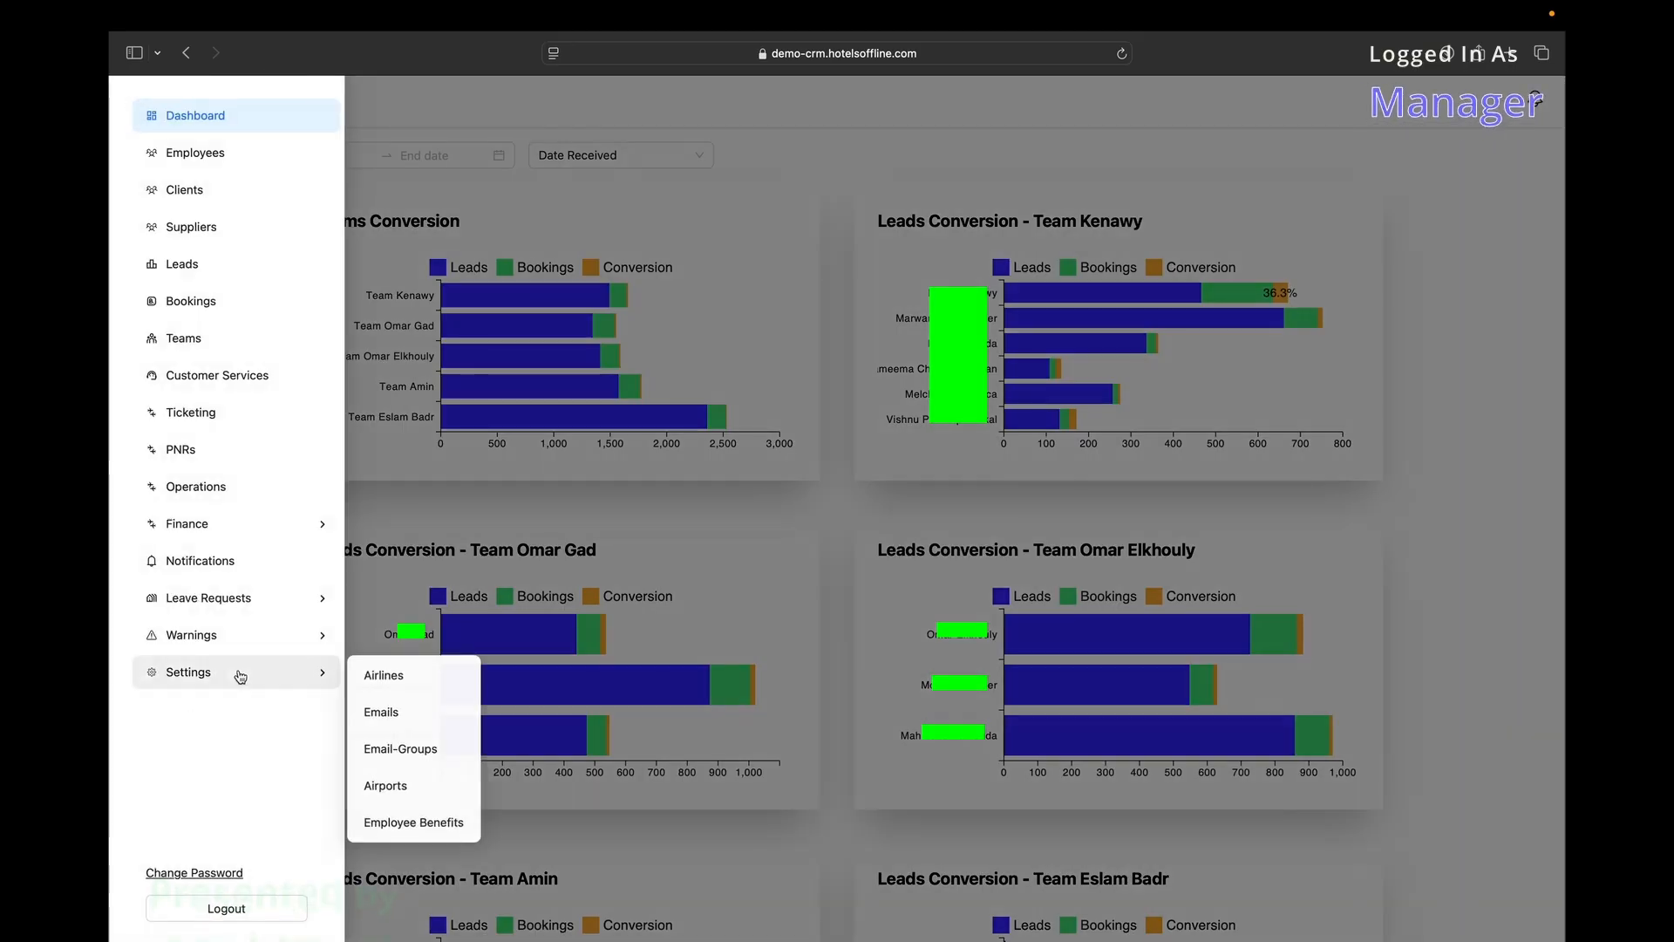
pyautogui.click(431, 686)
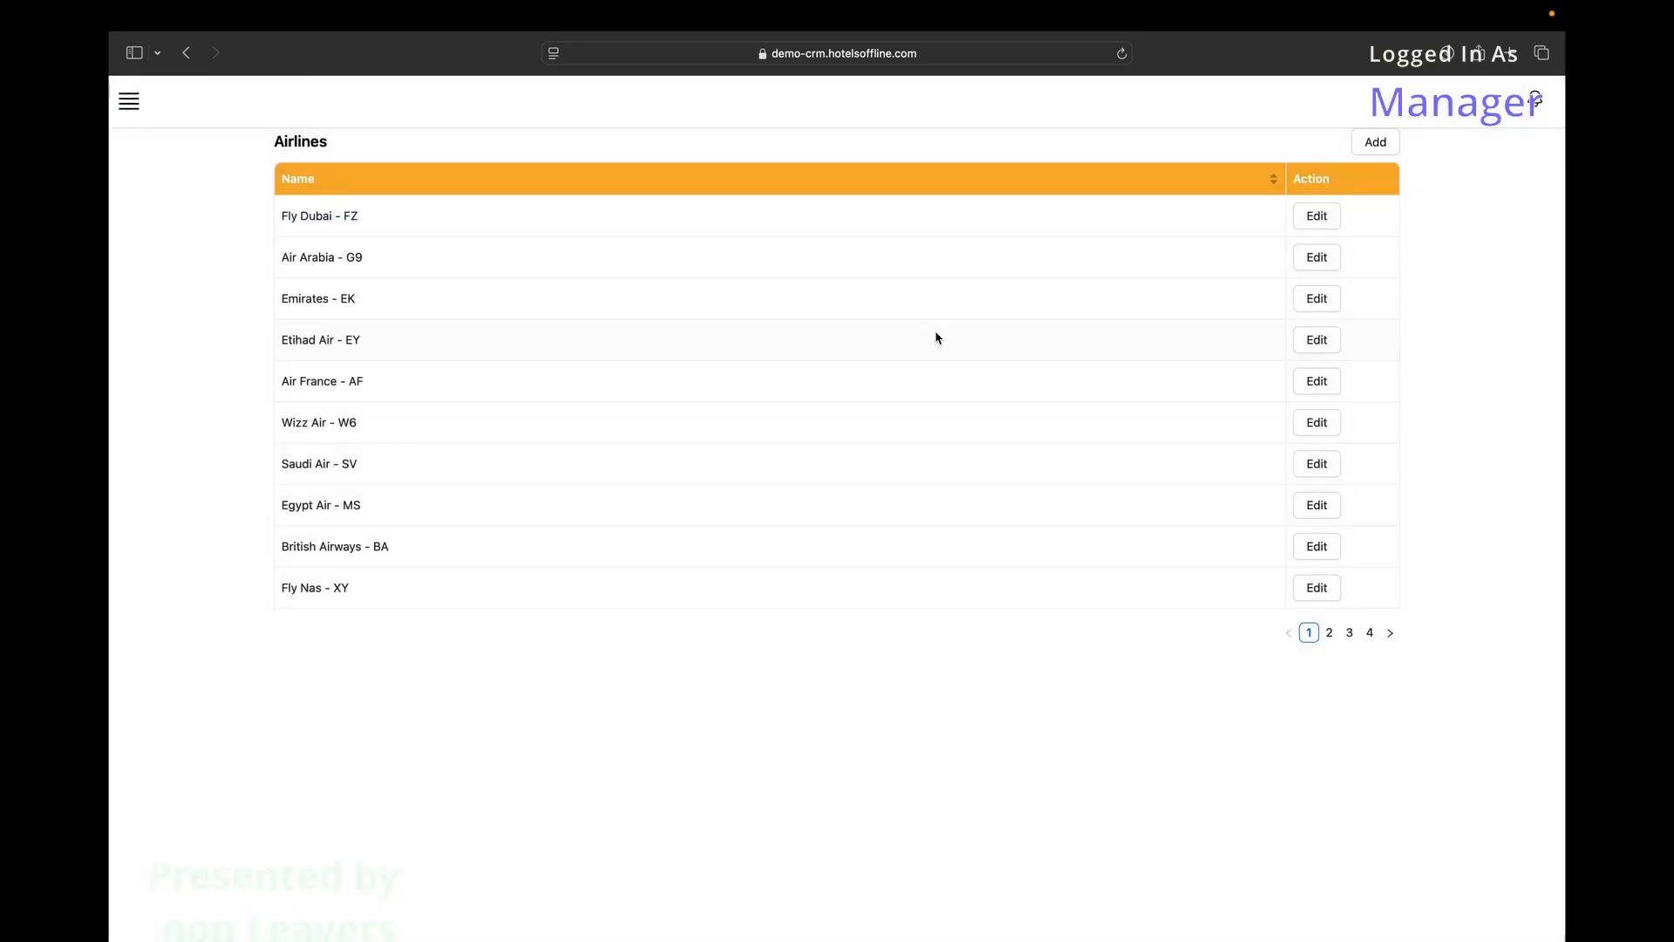
pyautogui.click(1329, 633)
pyautogui.click(1309, 633)
pyautogui.click(1322, 226)
pyautogui.click(794, 242)
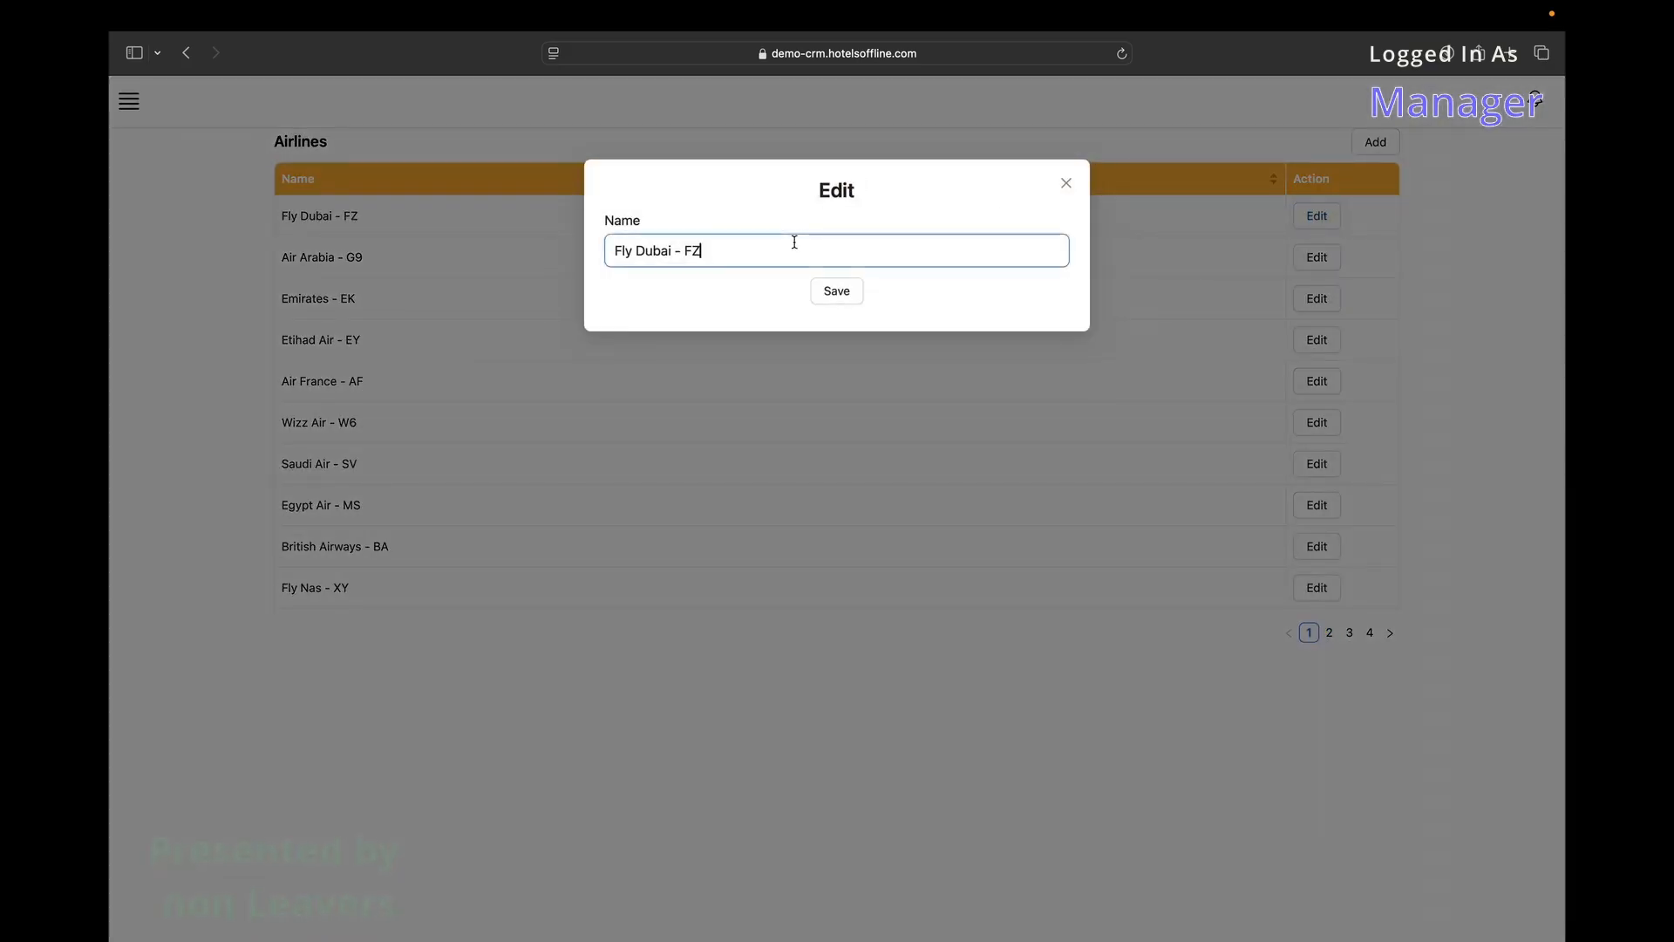
pyautogui.click(1066, 184)
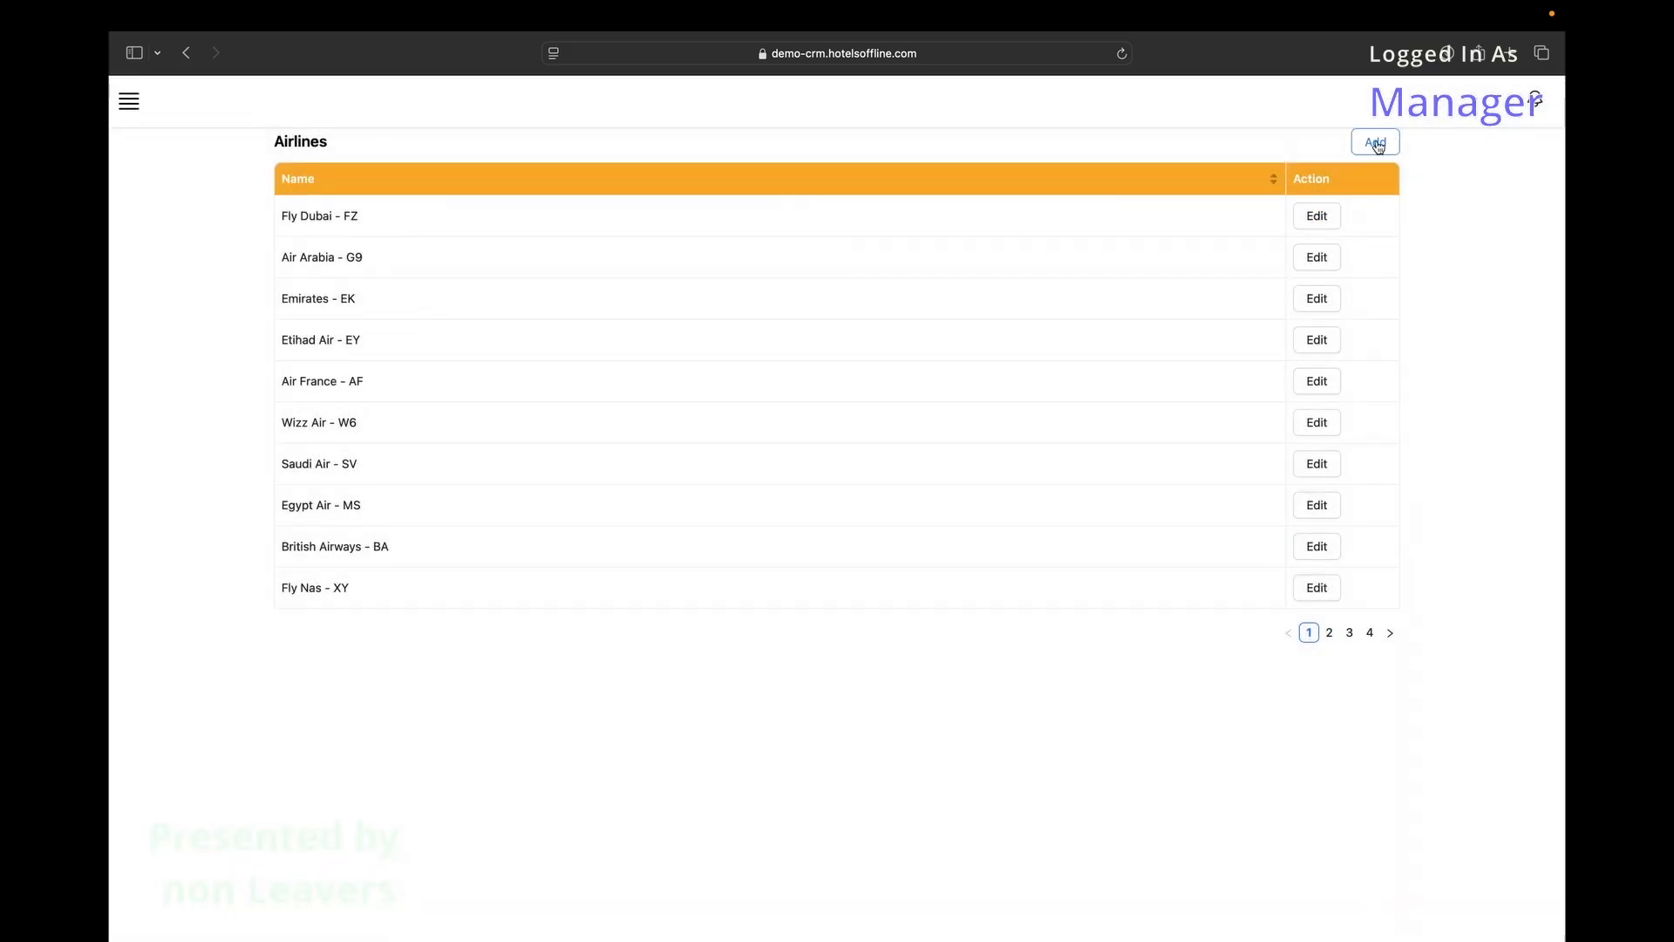
pyautogui.click(1376, 143)
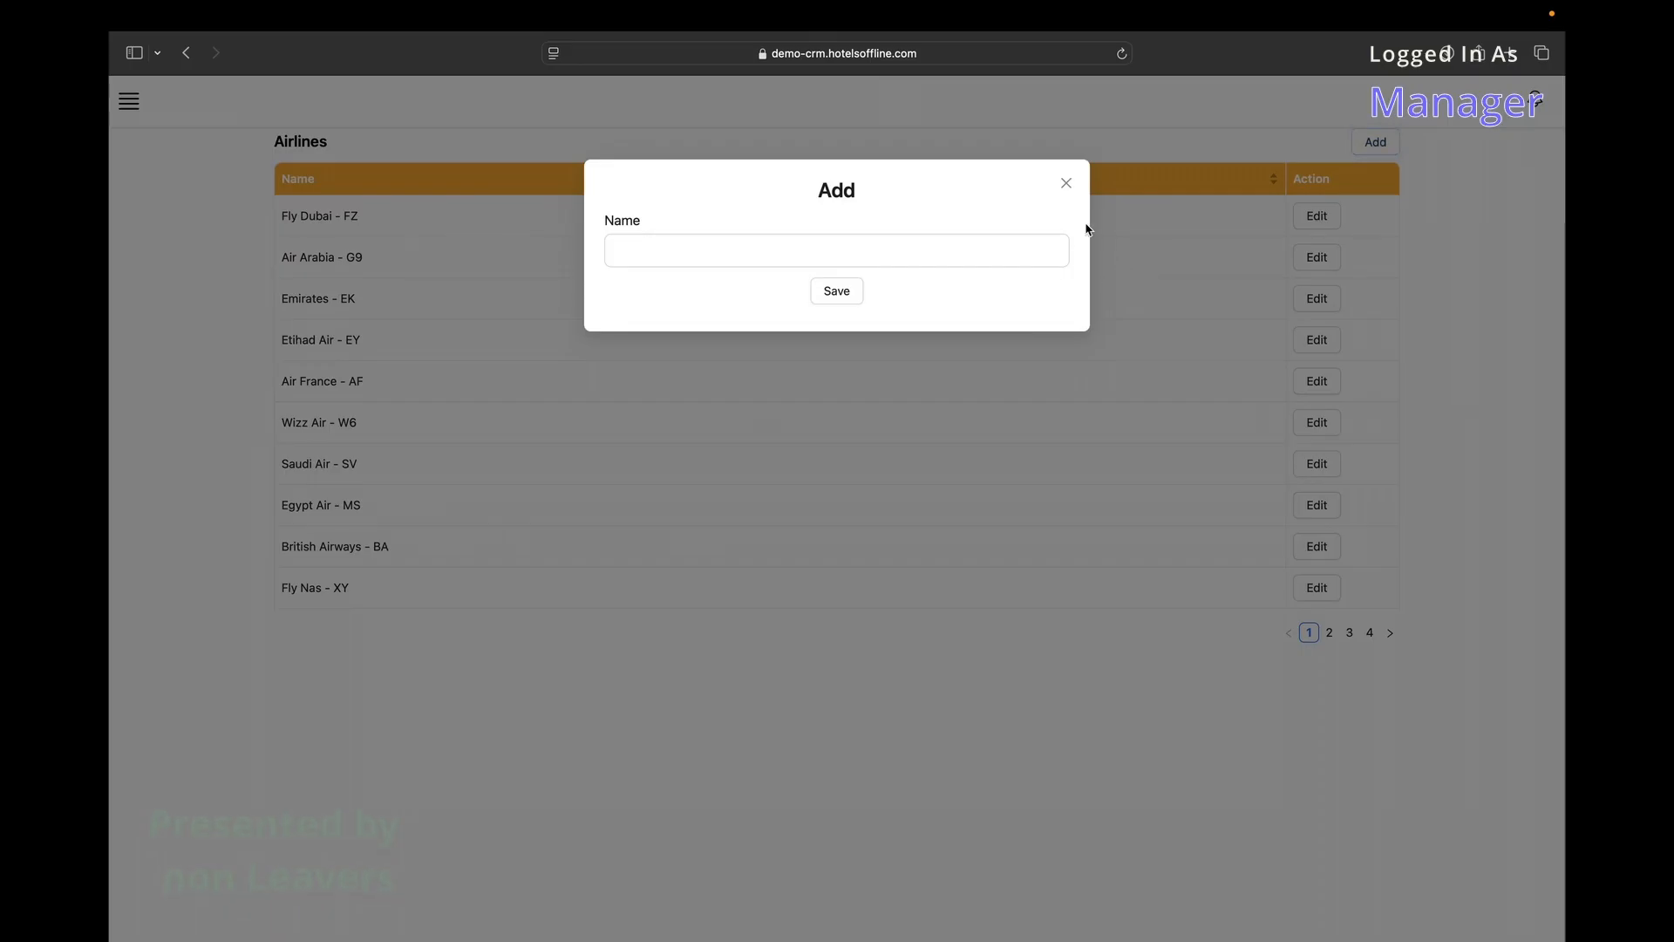
pyautogui.click(1066, 184)
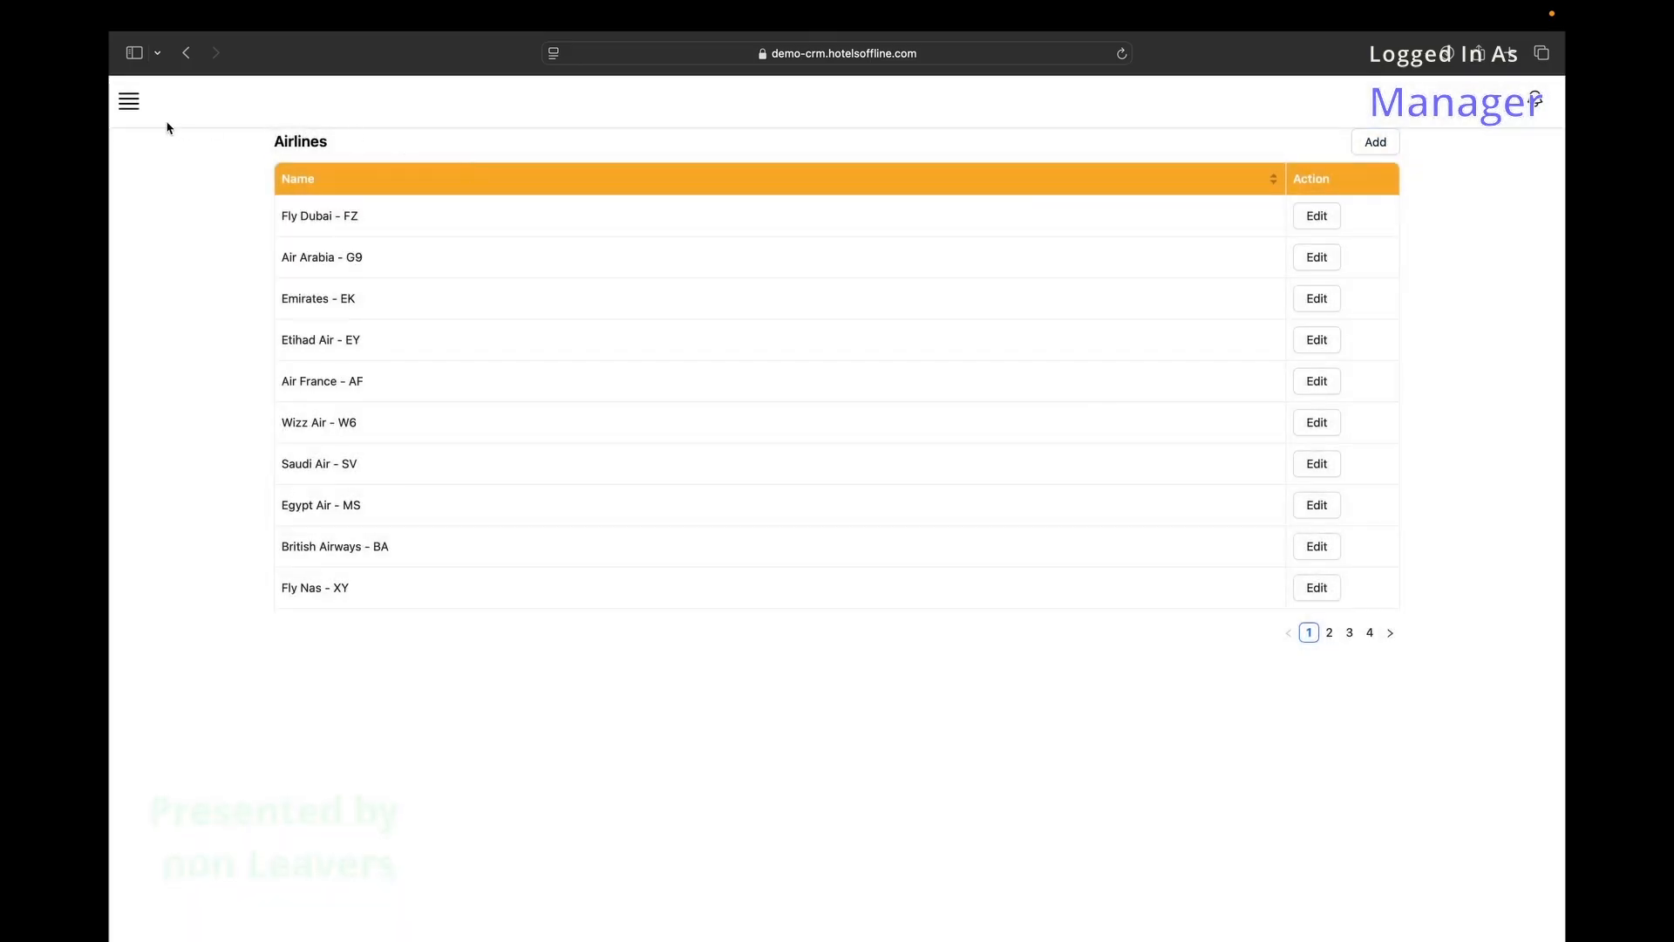
# Open the Email Contacts settings and the first contact's edit, closing it without updating.
pyautogui.click(129, 103)
pyautogui.click(190, 689)
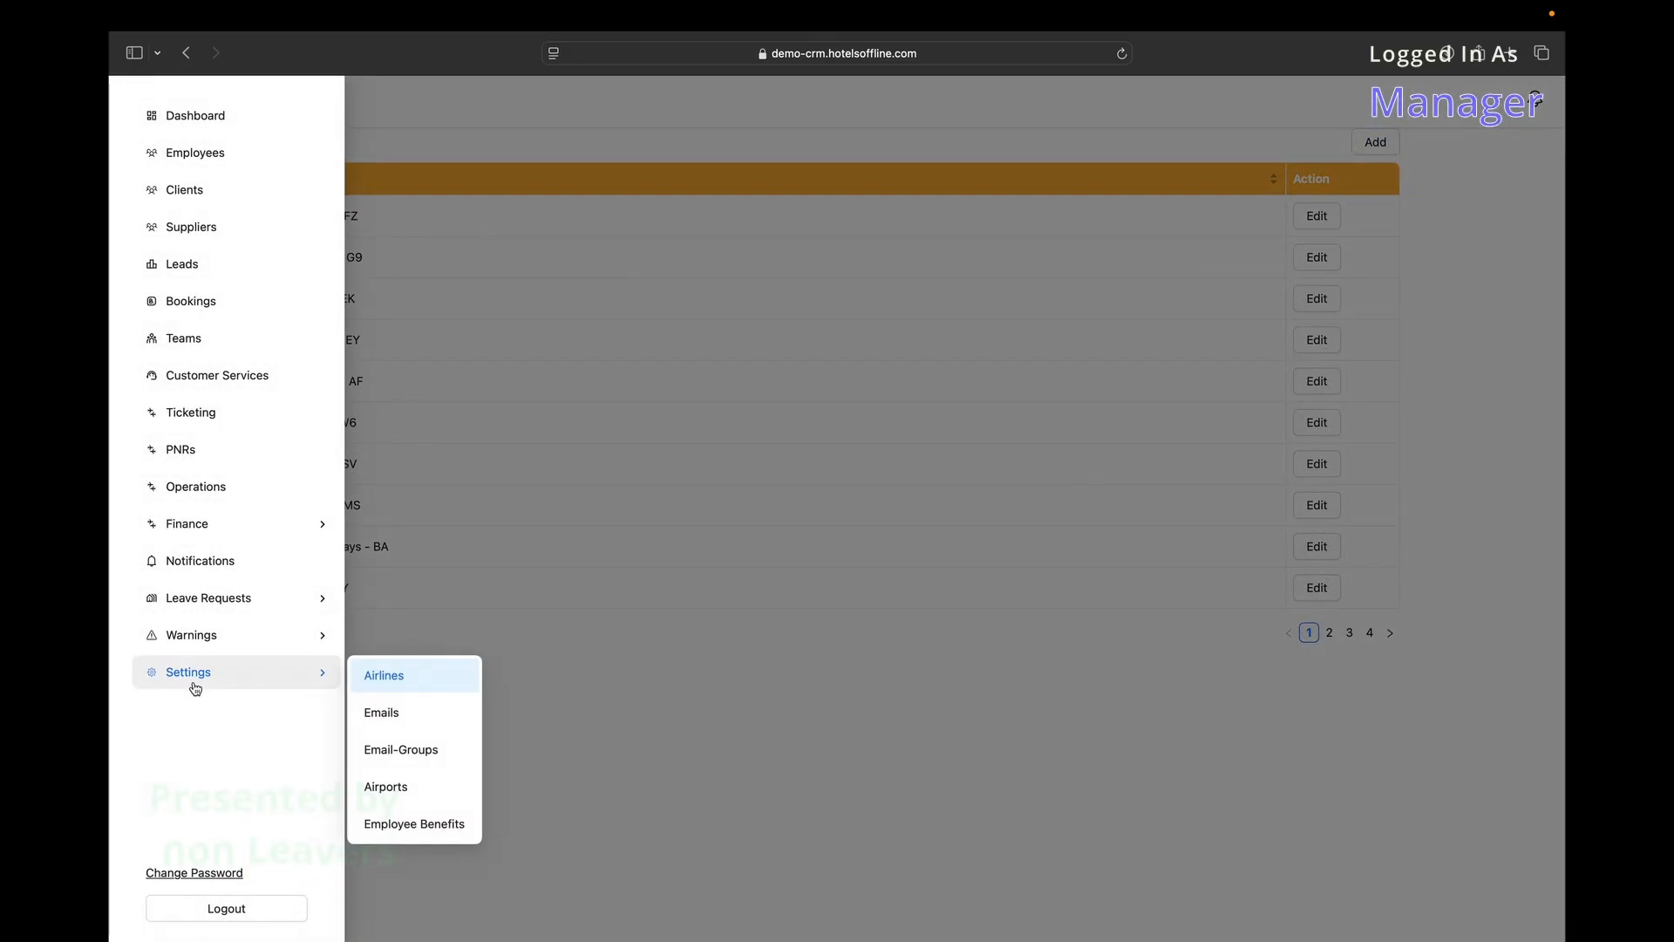
pyautogui.click(382, 710)
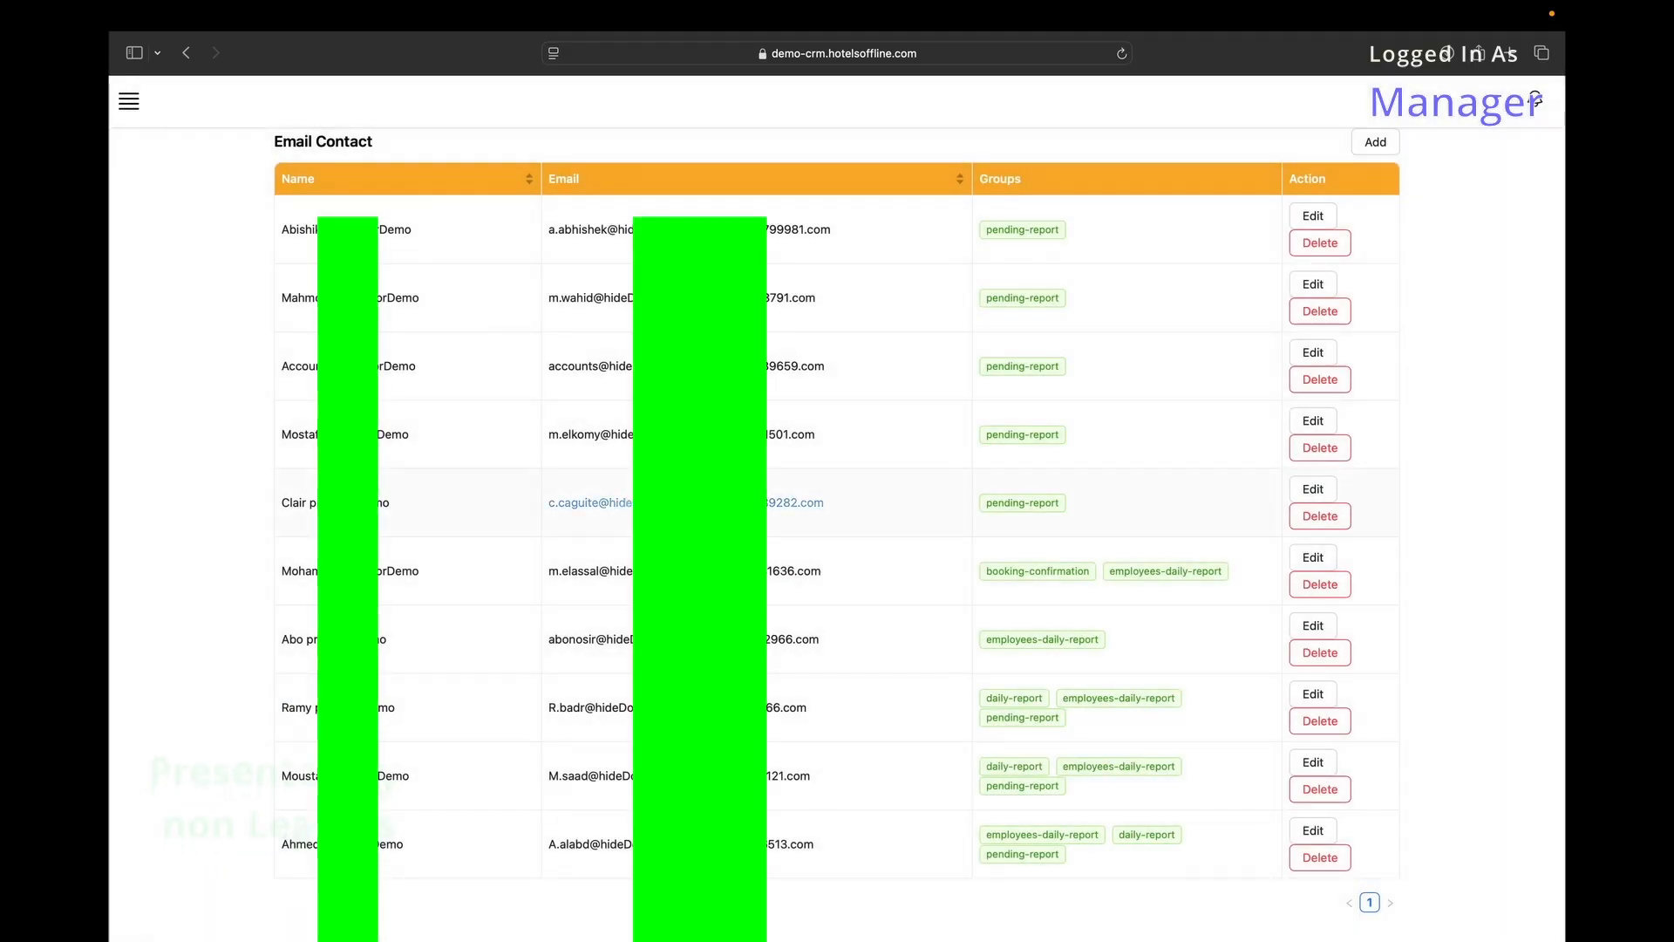
pyautogui.click(1314, 216)
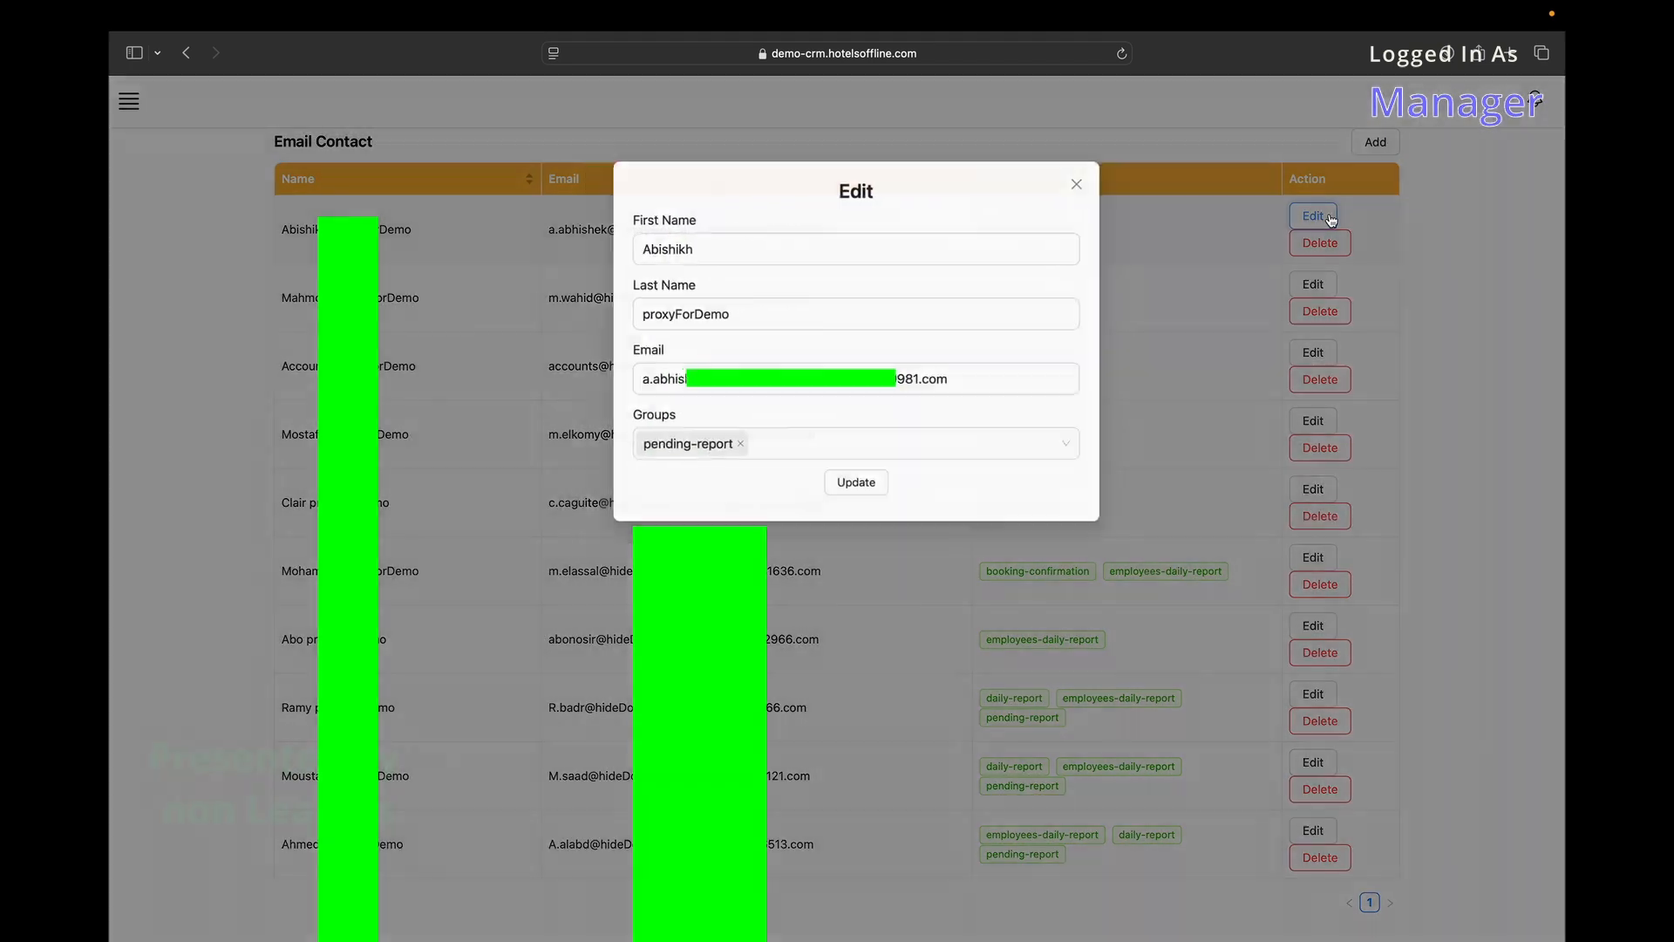
pyautogui.click(651, 254)
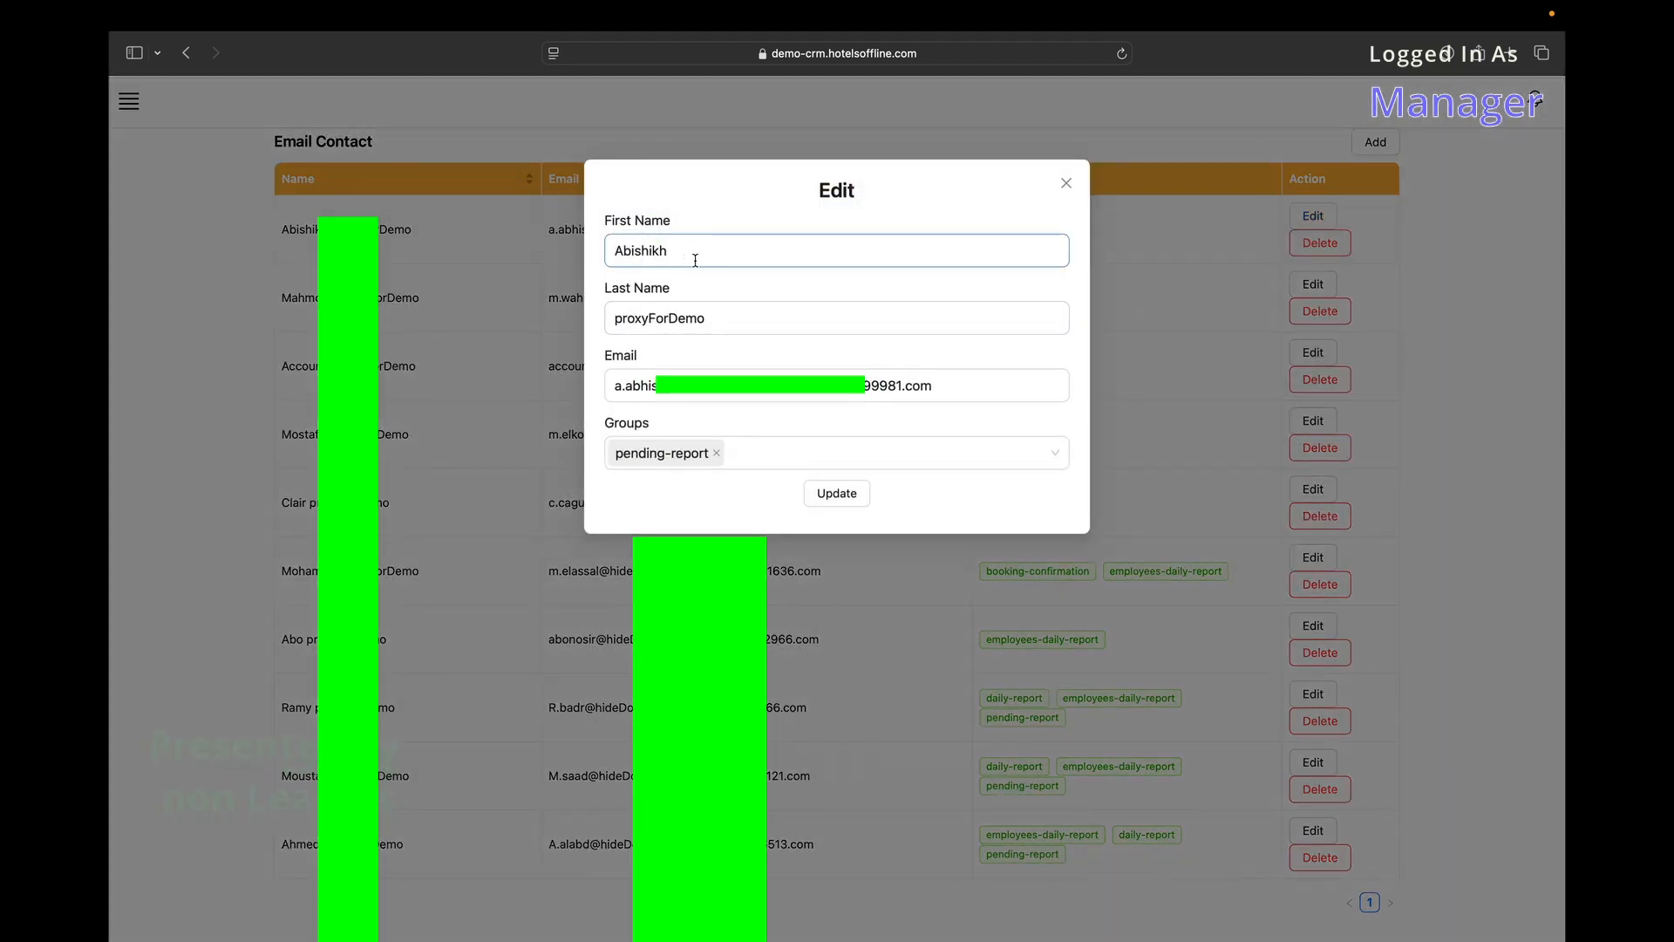
pyautogui.click(828, 454)
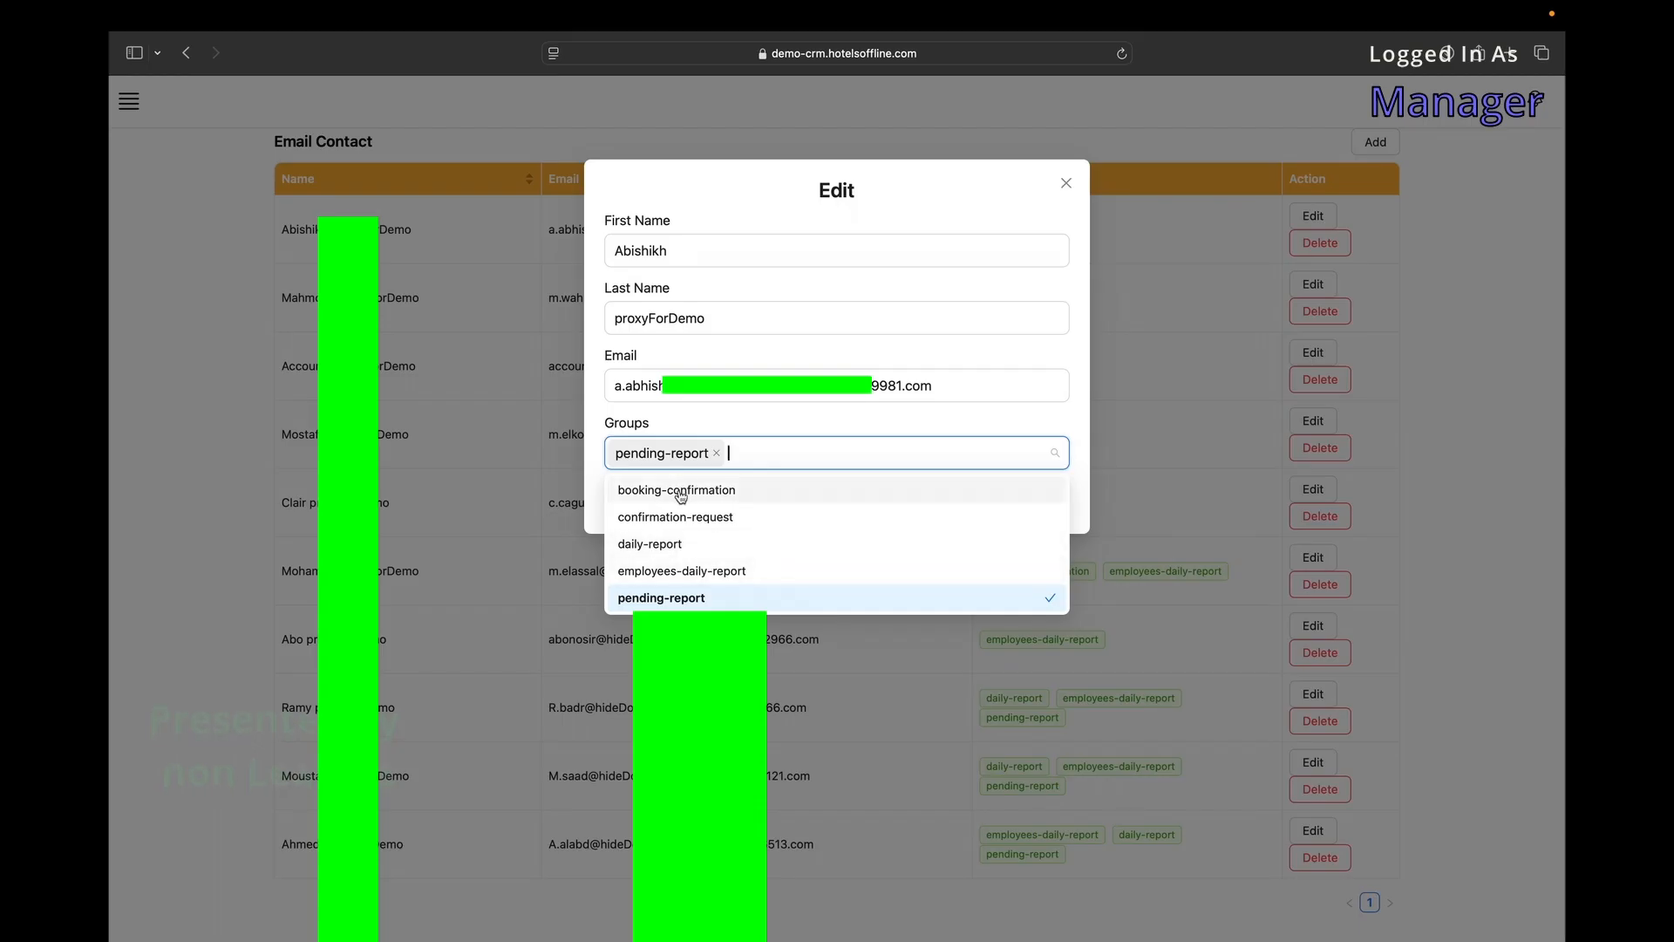
pyautogui.click(693, 547)
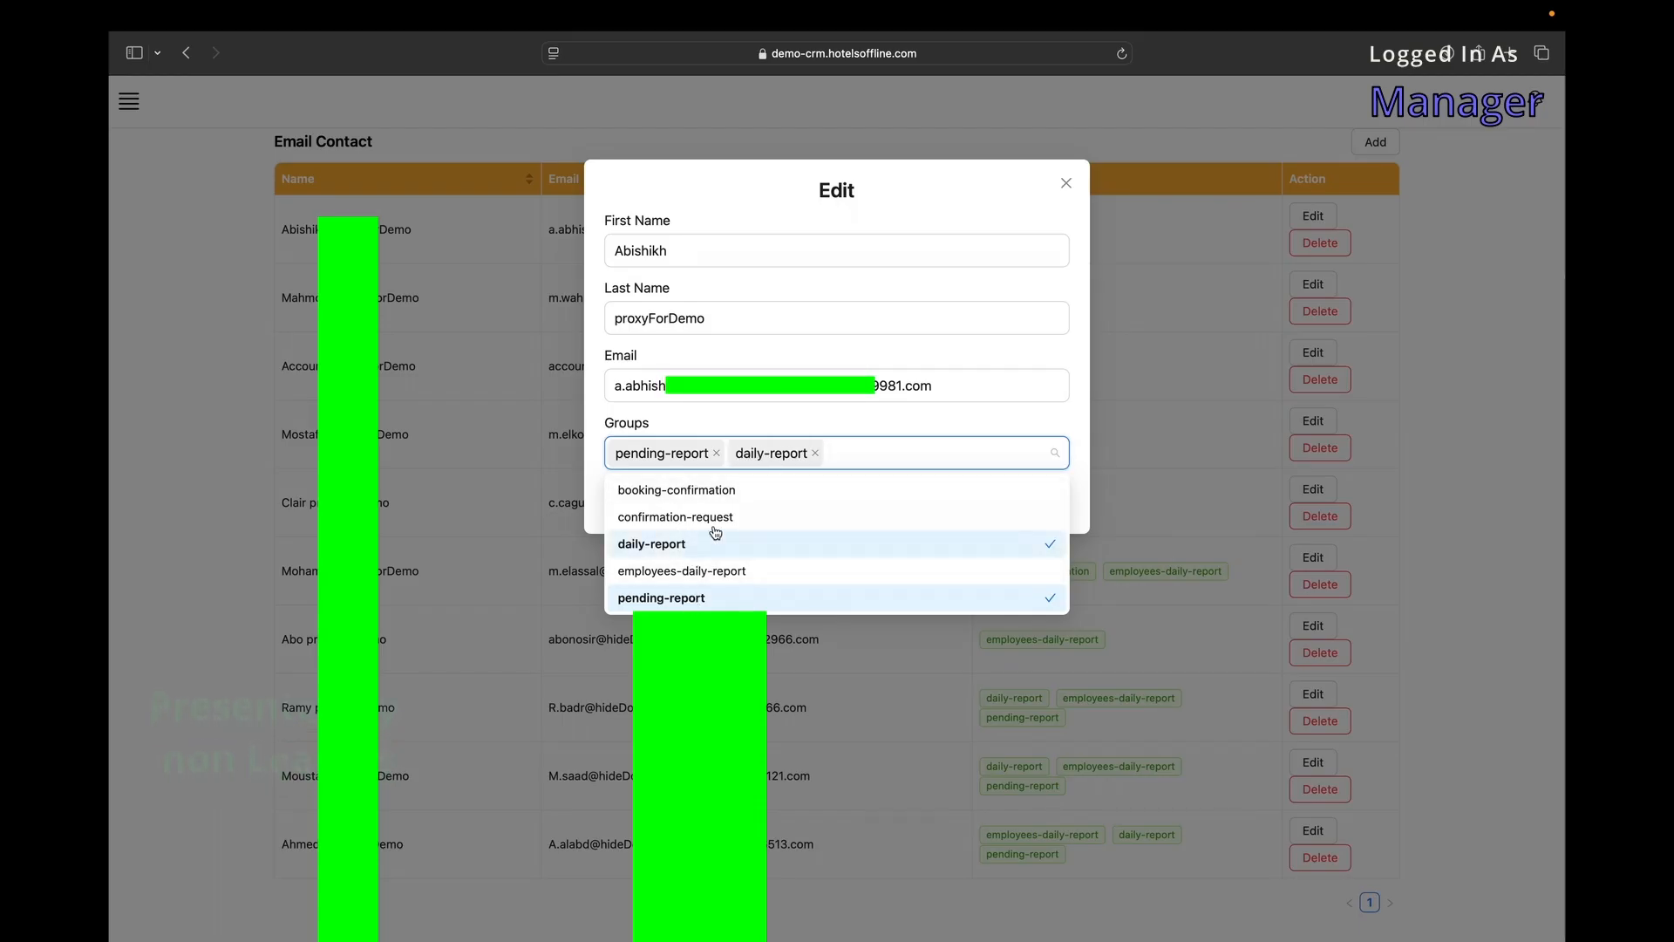
pyautogui.click(230, 247)
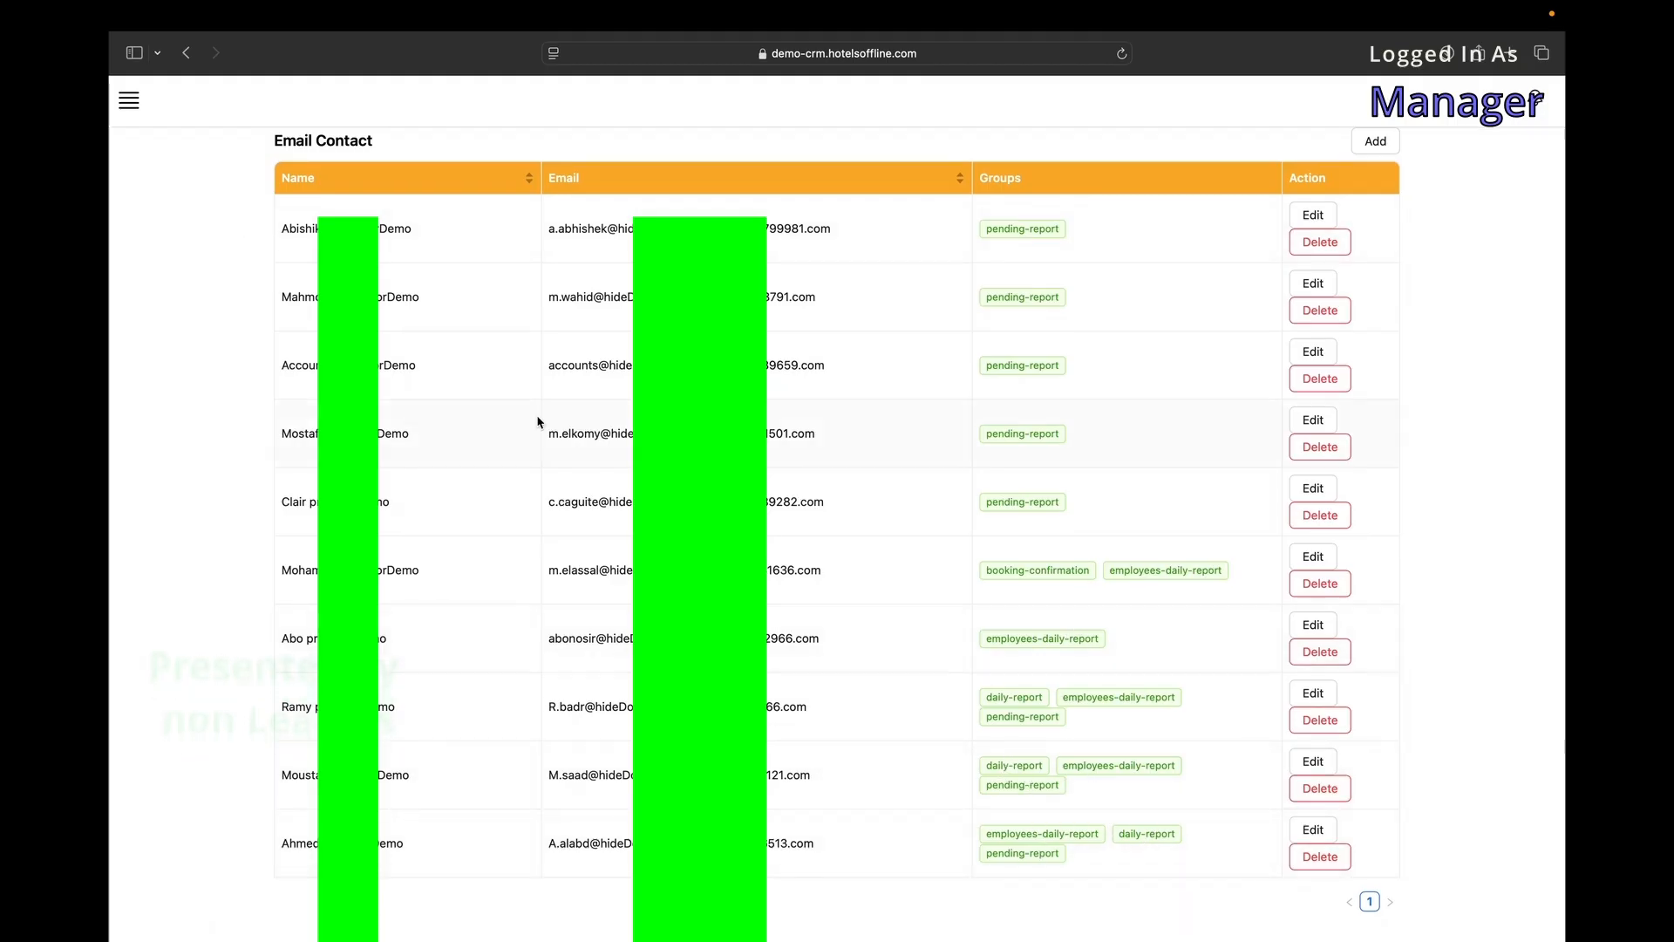
# Discard a new email contact, sort the list by email, and delete the first contact.
pyautogui.click(1376, 142)
pyautogui.click(822, 441)
pyautogui.click(826, 441)
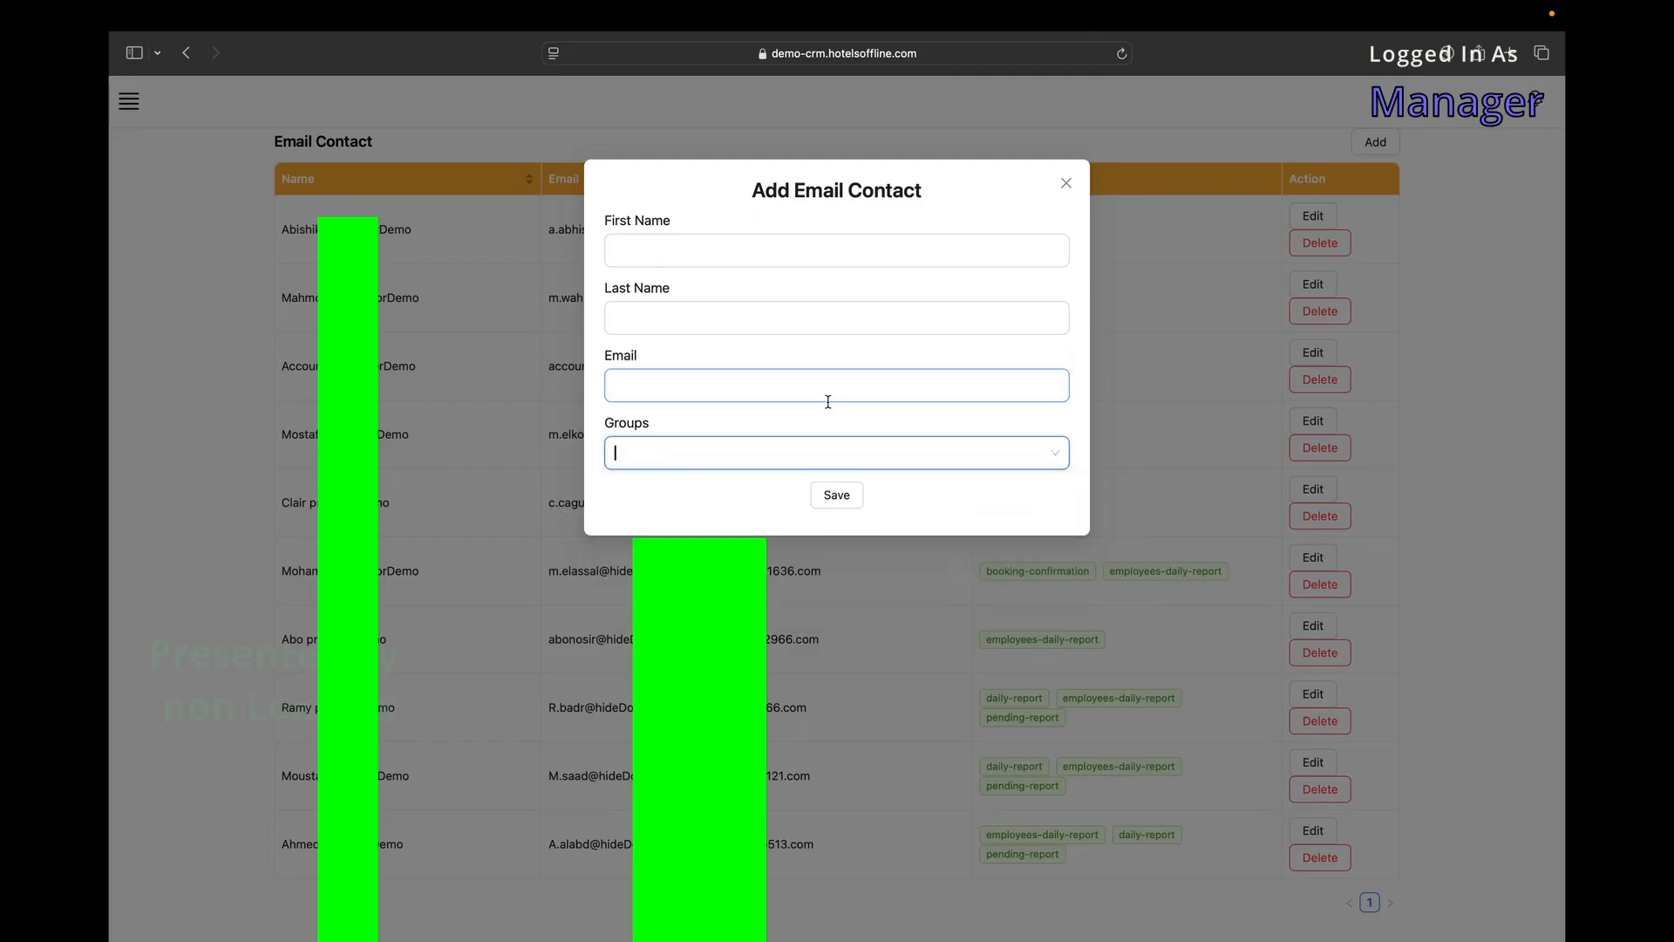
pyautogui.click(1079, 182)
pyautogui.click(351, 179)
pyautogui.click(759, 180)
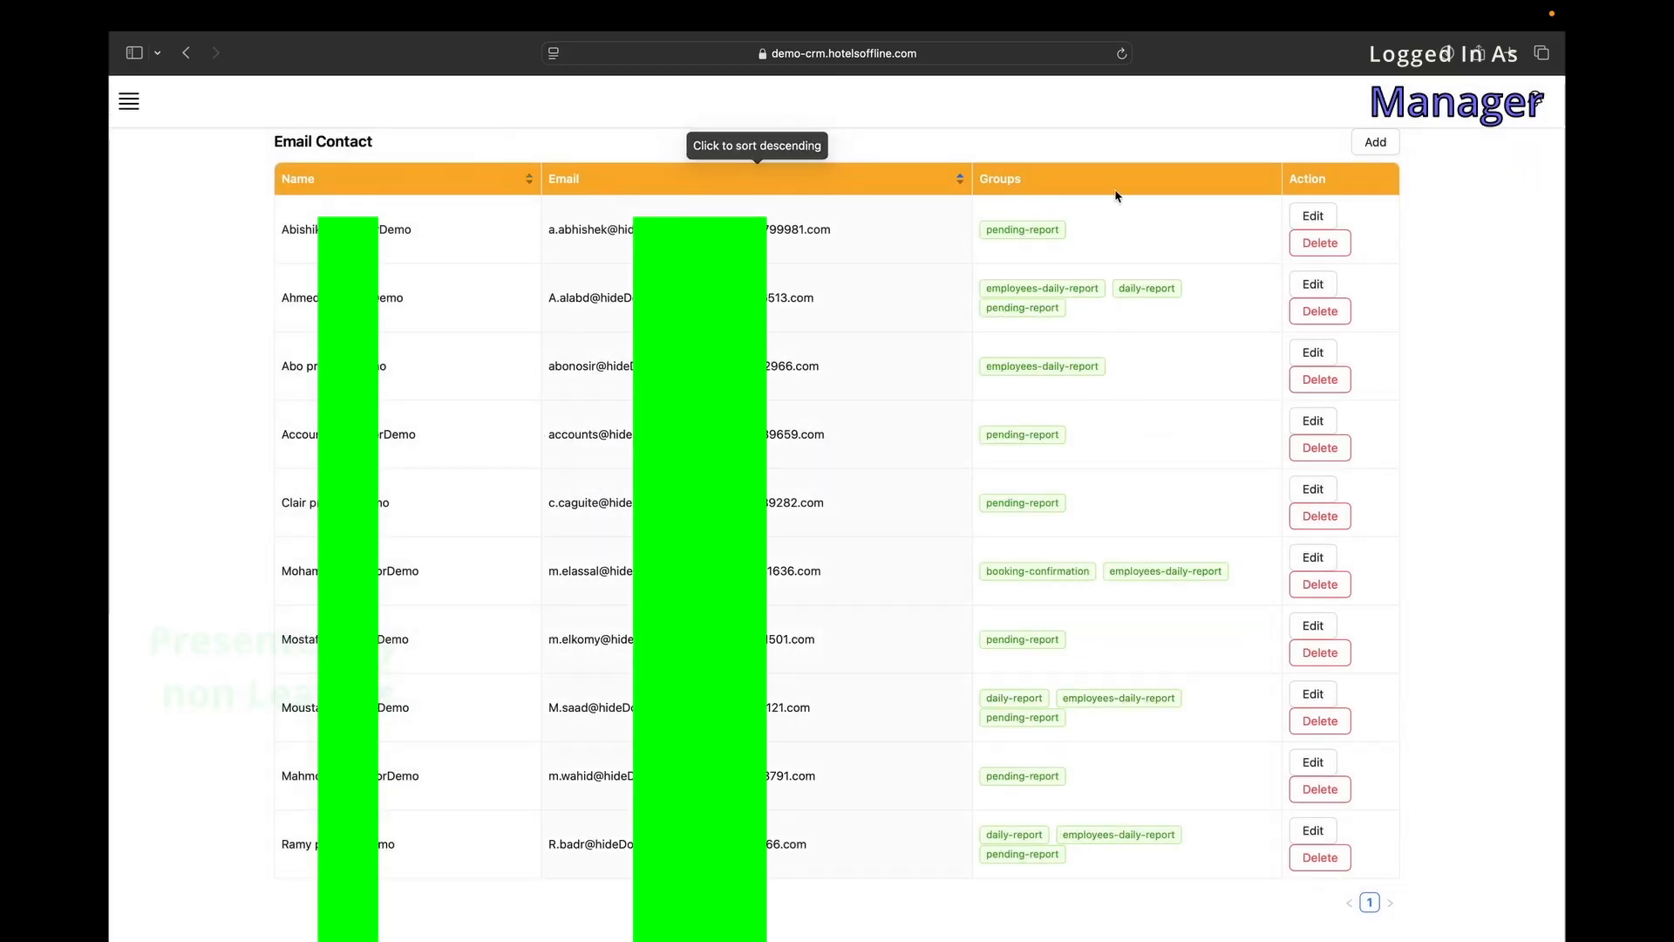
pyautogui.click(1317, 243)
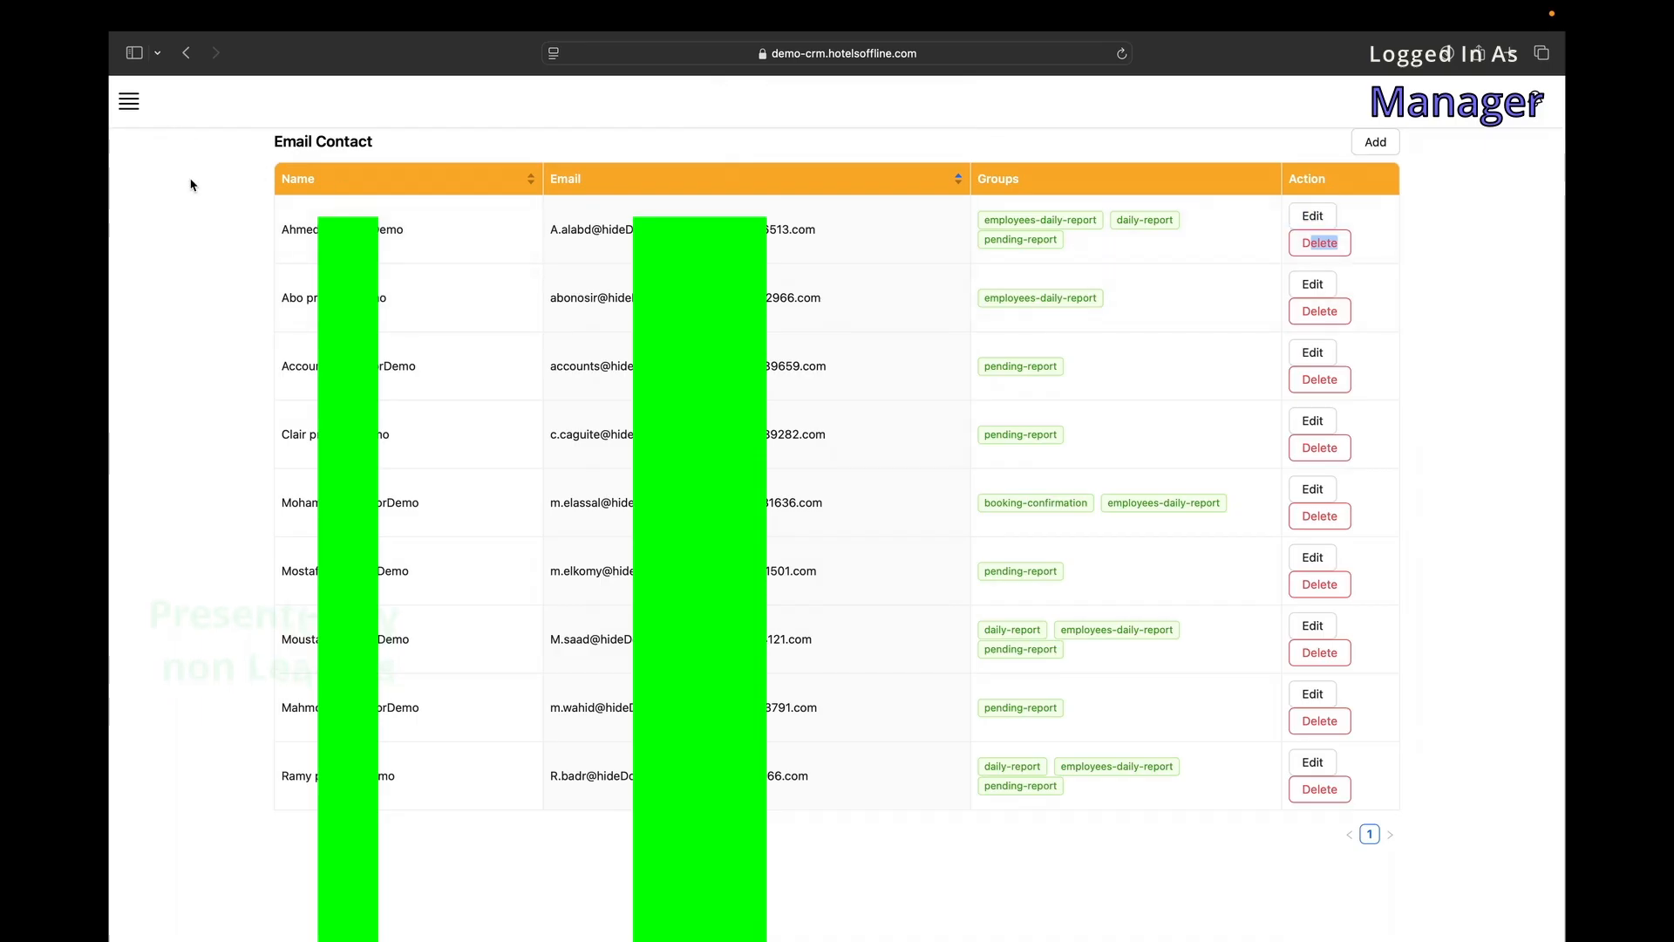
pyautogui.click(129, 105)
pyautogui.moveTo(228, 680)
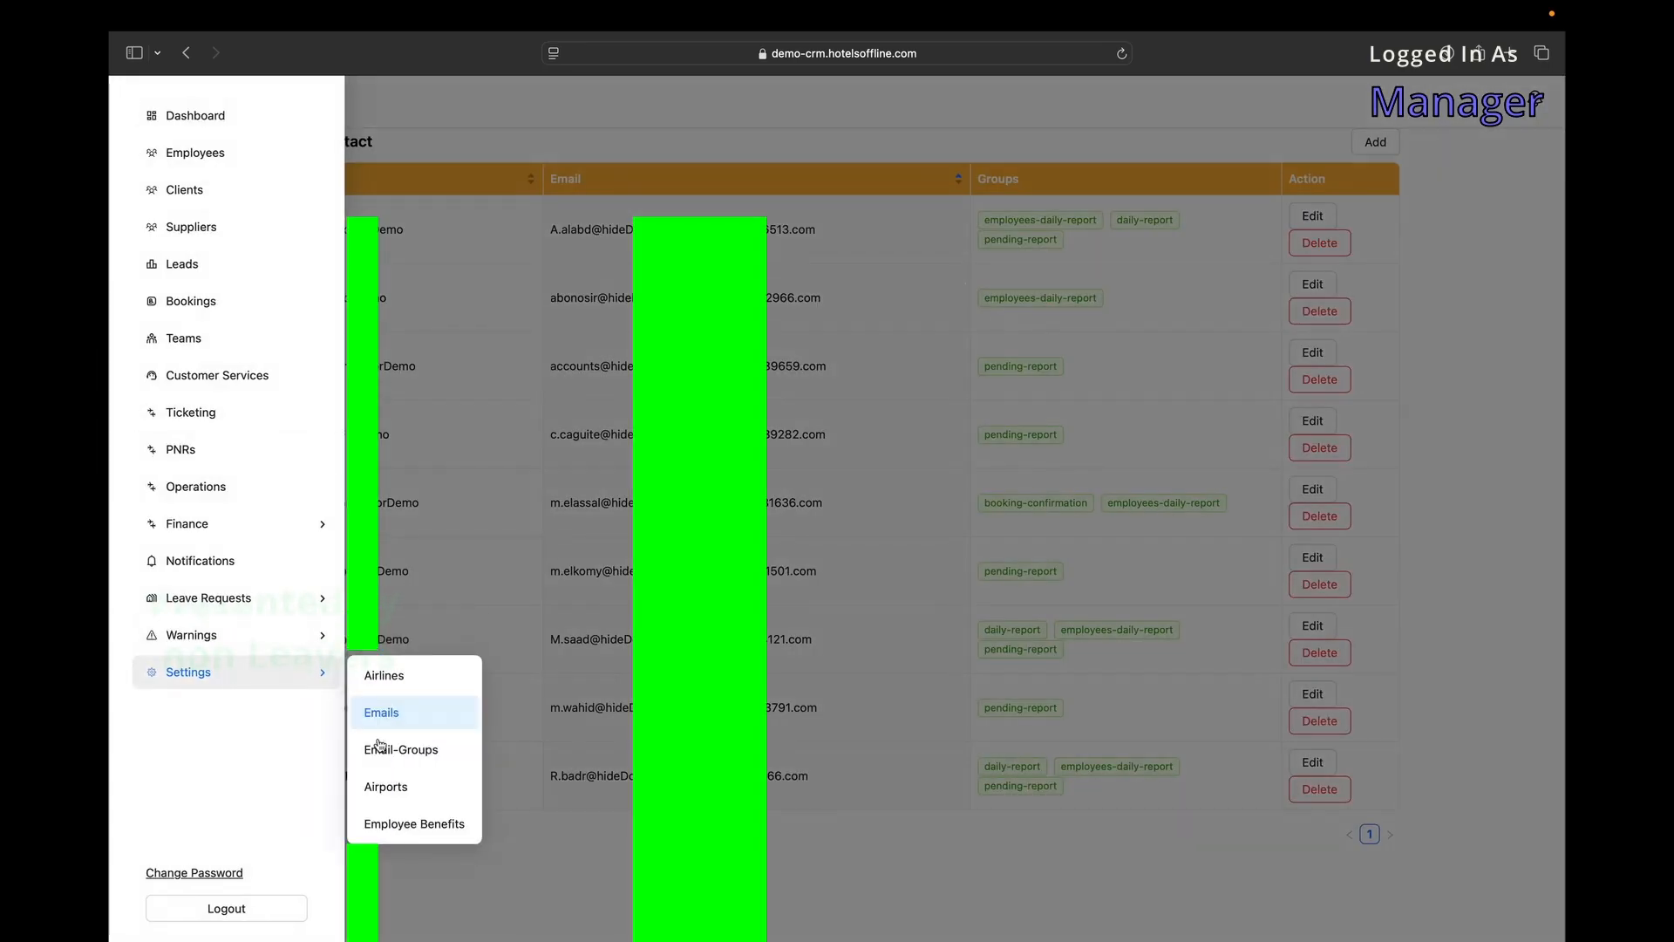
# View the Email Groups page, then start a new airport and pick Mecheria Airport MZW.
pyautogui.click(409, 751)
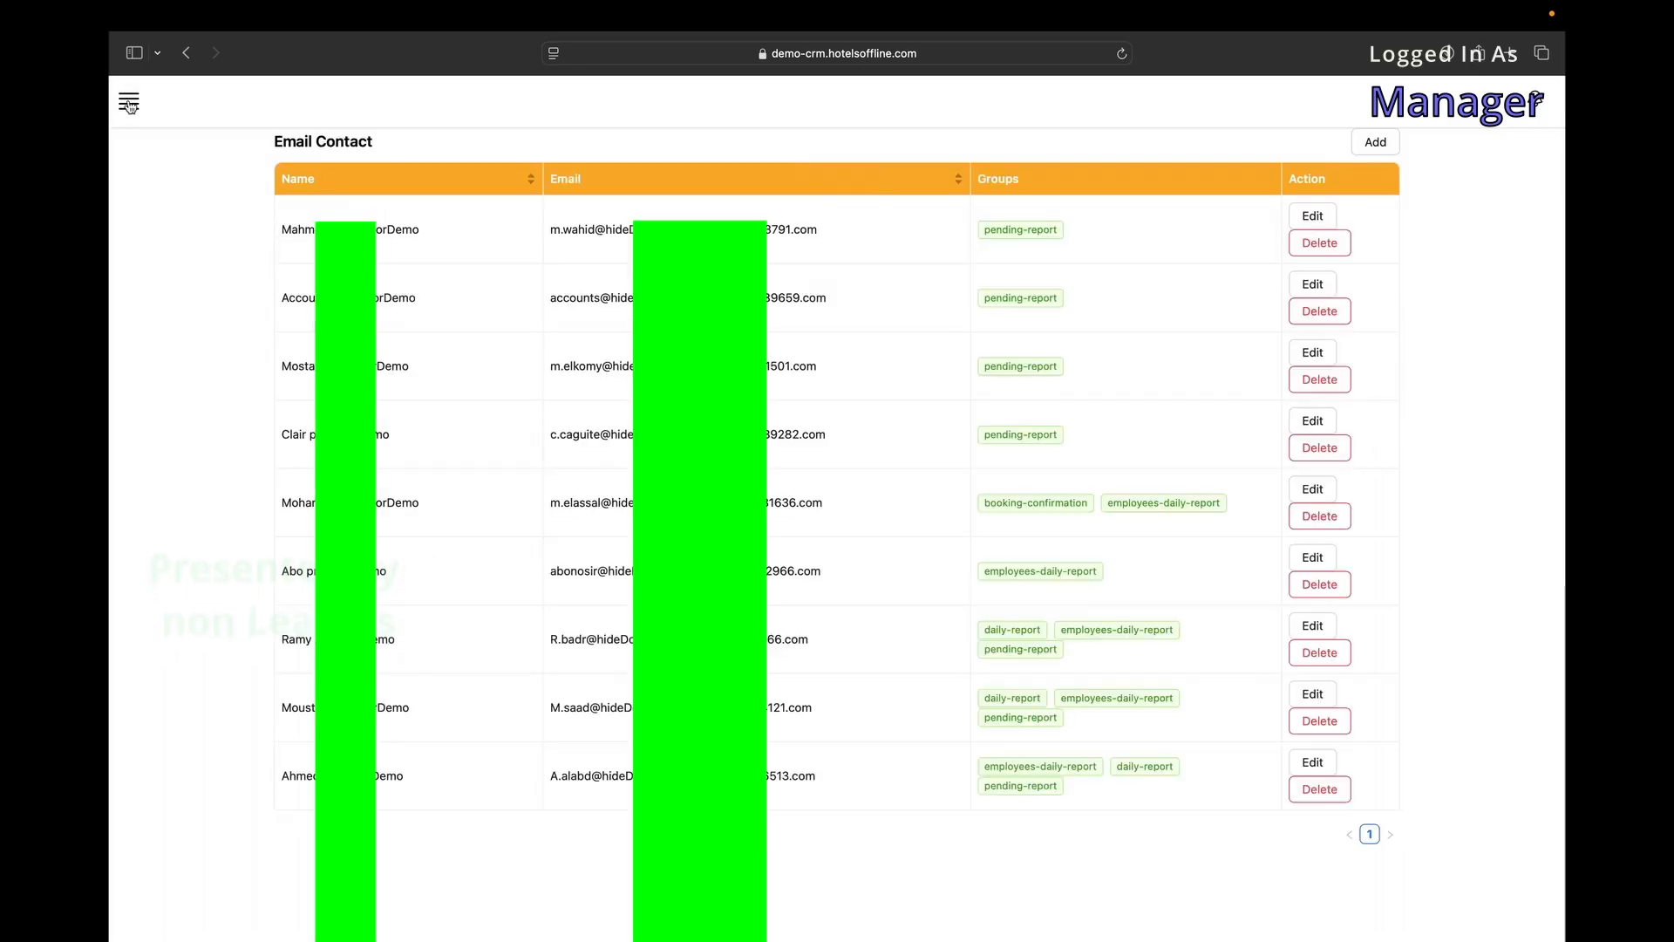
pyautogui.click(129, 102)
pyautogui.moveTo(209, 673)
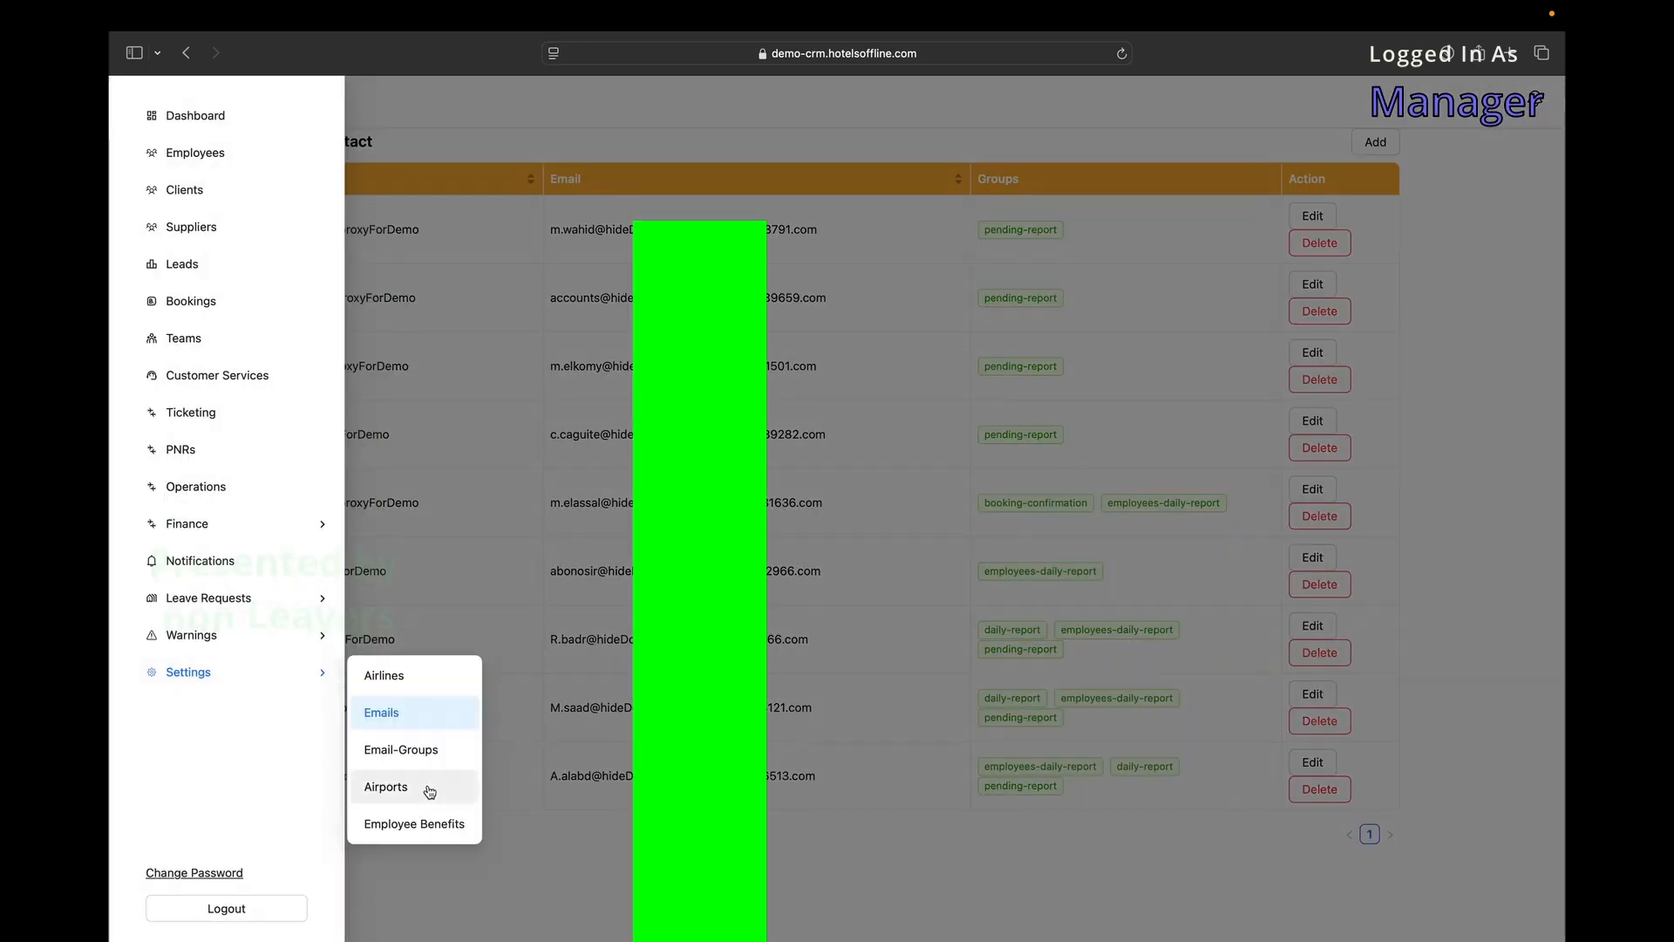
pyautogui.click(412, 788)
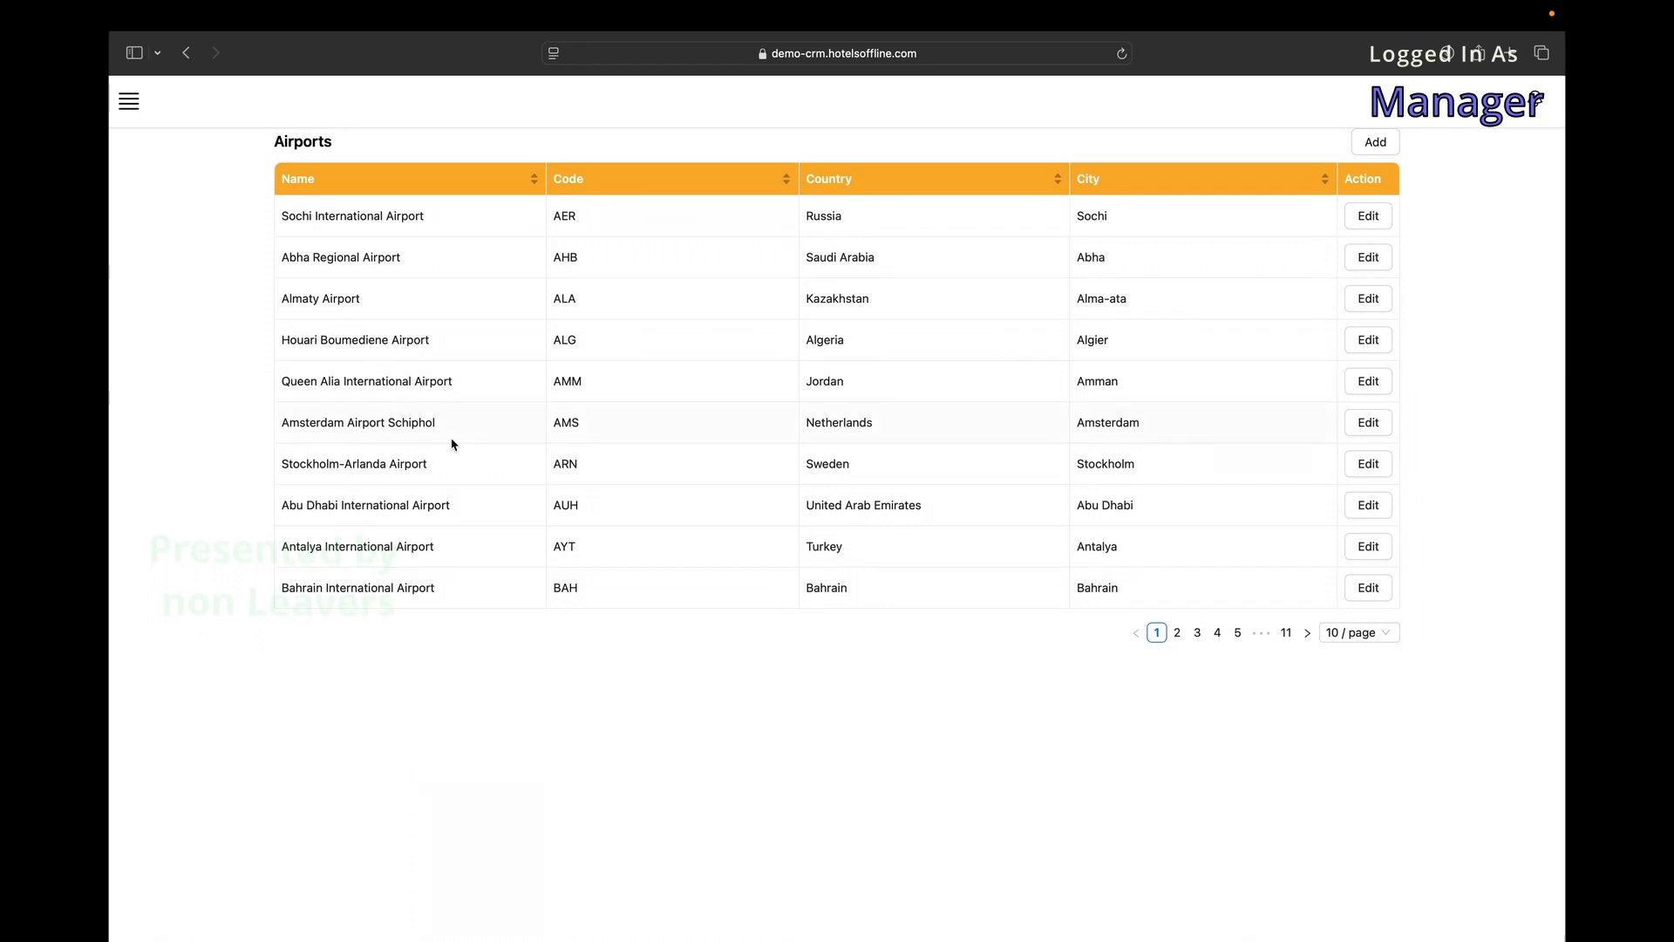
pyautogui.click(1375, 141)
pyautogui.click(956, 244)
pyautogui.click(680, 373)
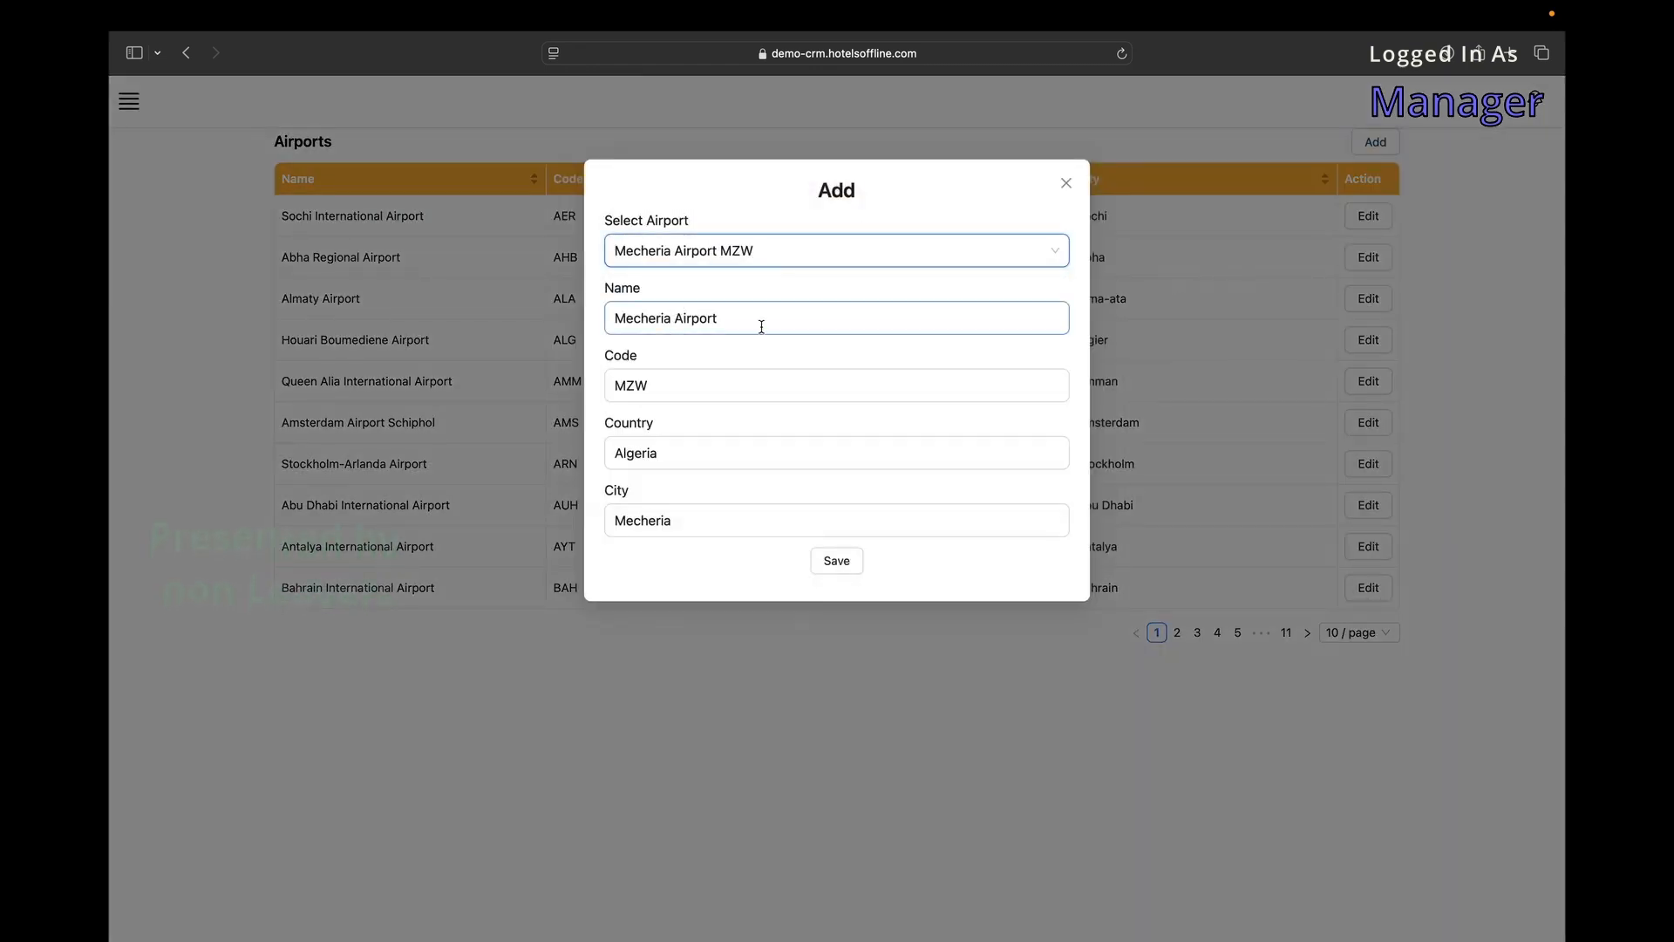
# Switch the airport choice to Tozeur Nefta International Airport TOE, then discard the new airport.
pyautogui.click(811, 253)
pyautogui.click(620, 579)
pyautogui.click(684, 389)
pyautogui.click(723, 444)
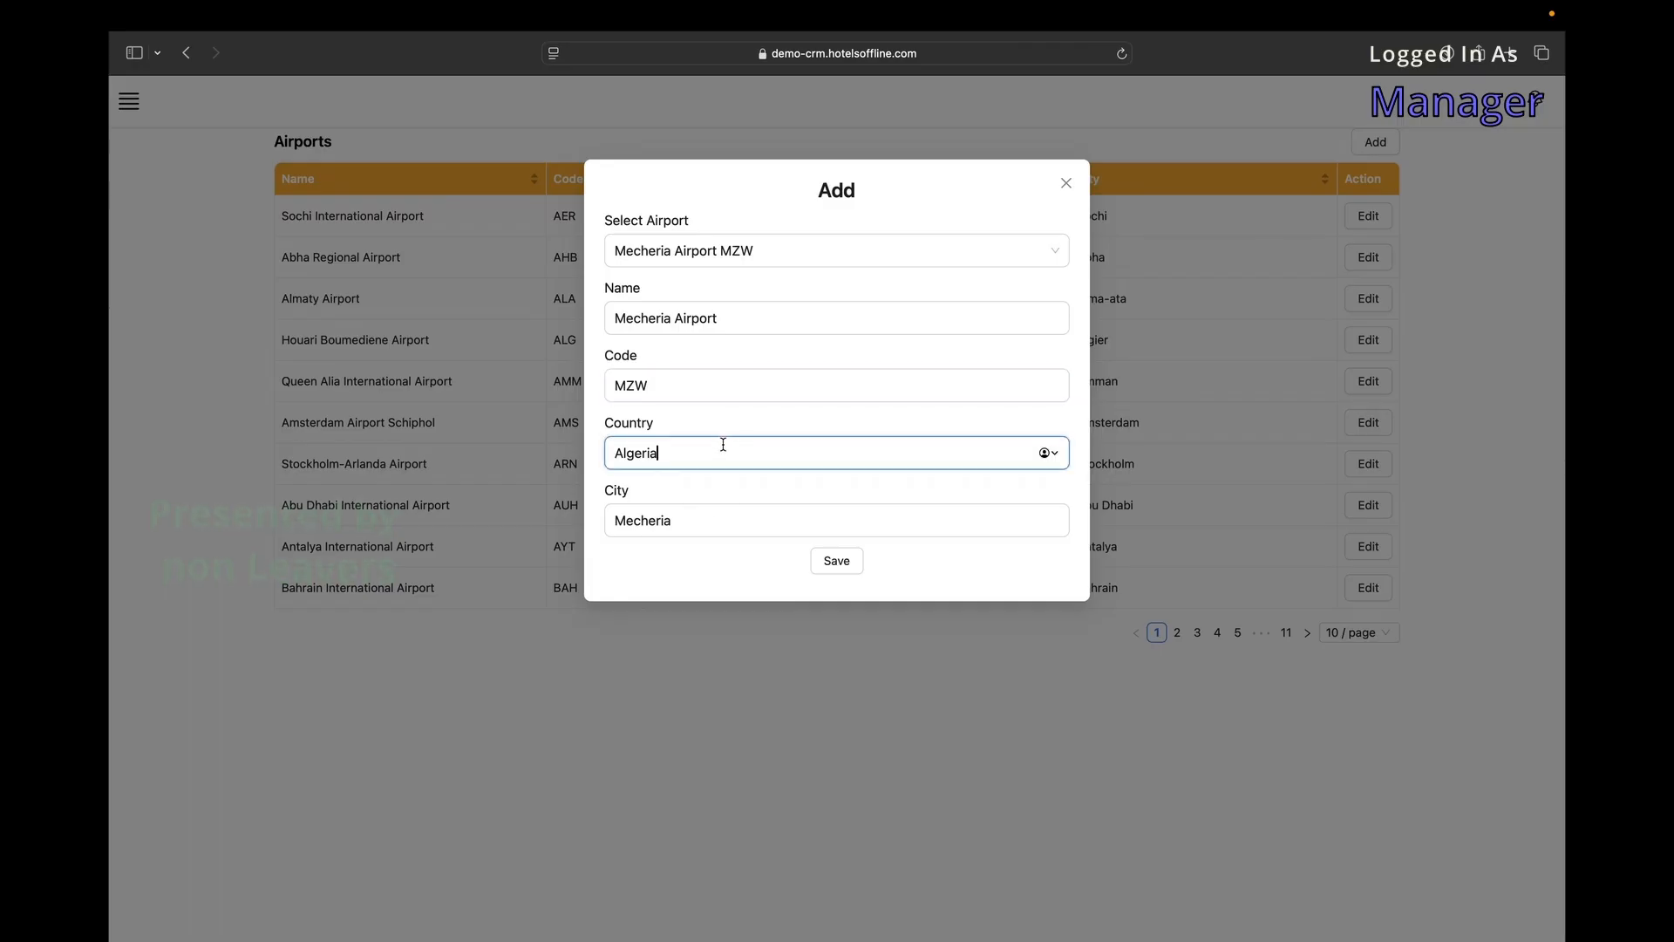
pyautogui.click(769, 246)
pyautogui.scroll(-5, 756, 396)
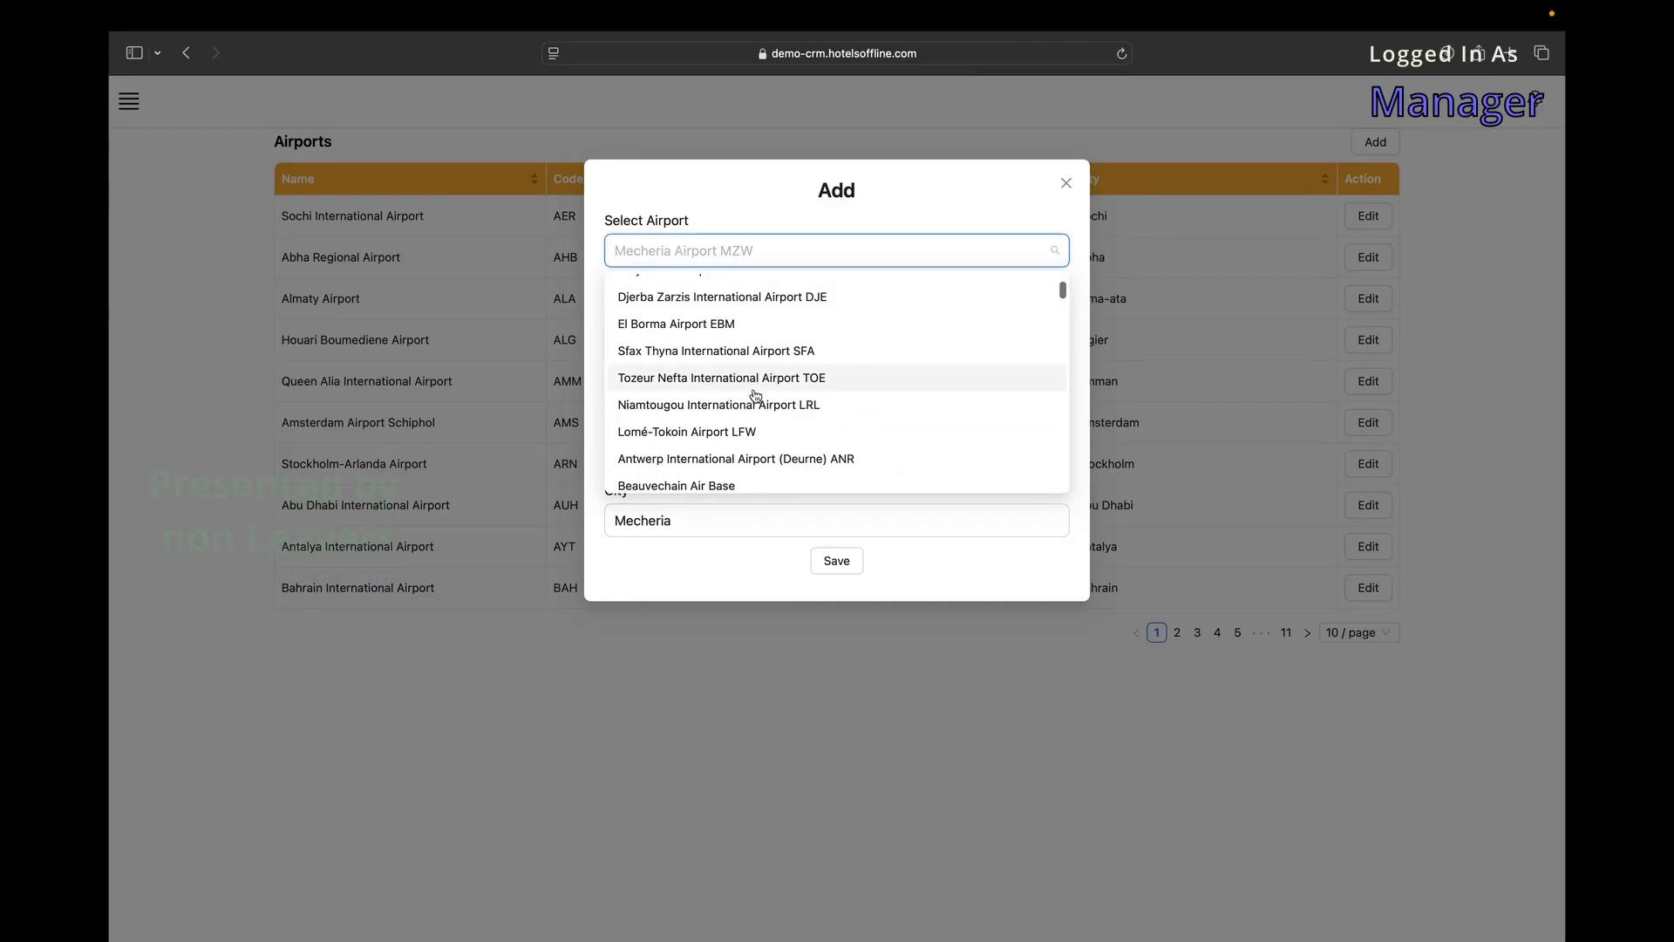
pyautogui.click(755, 389)
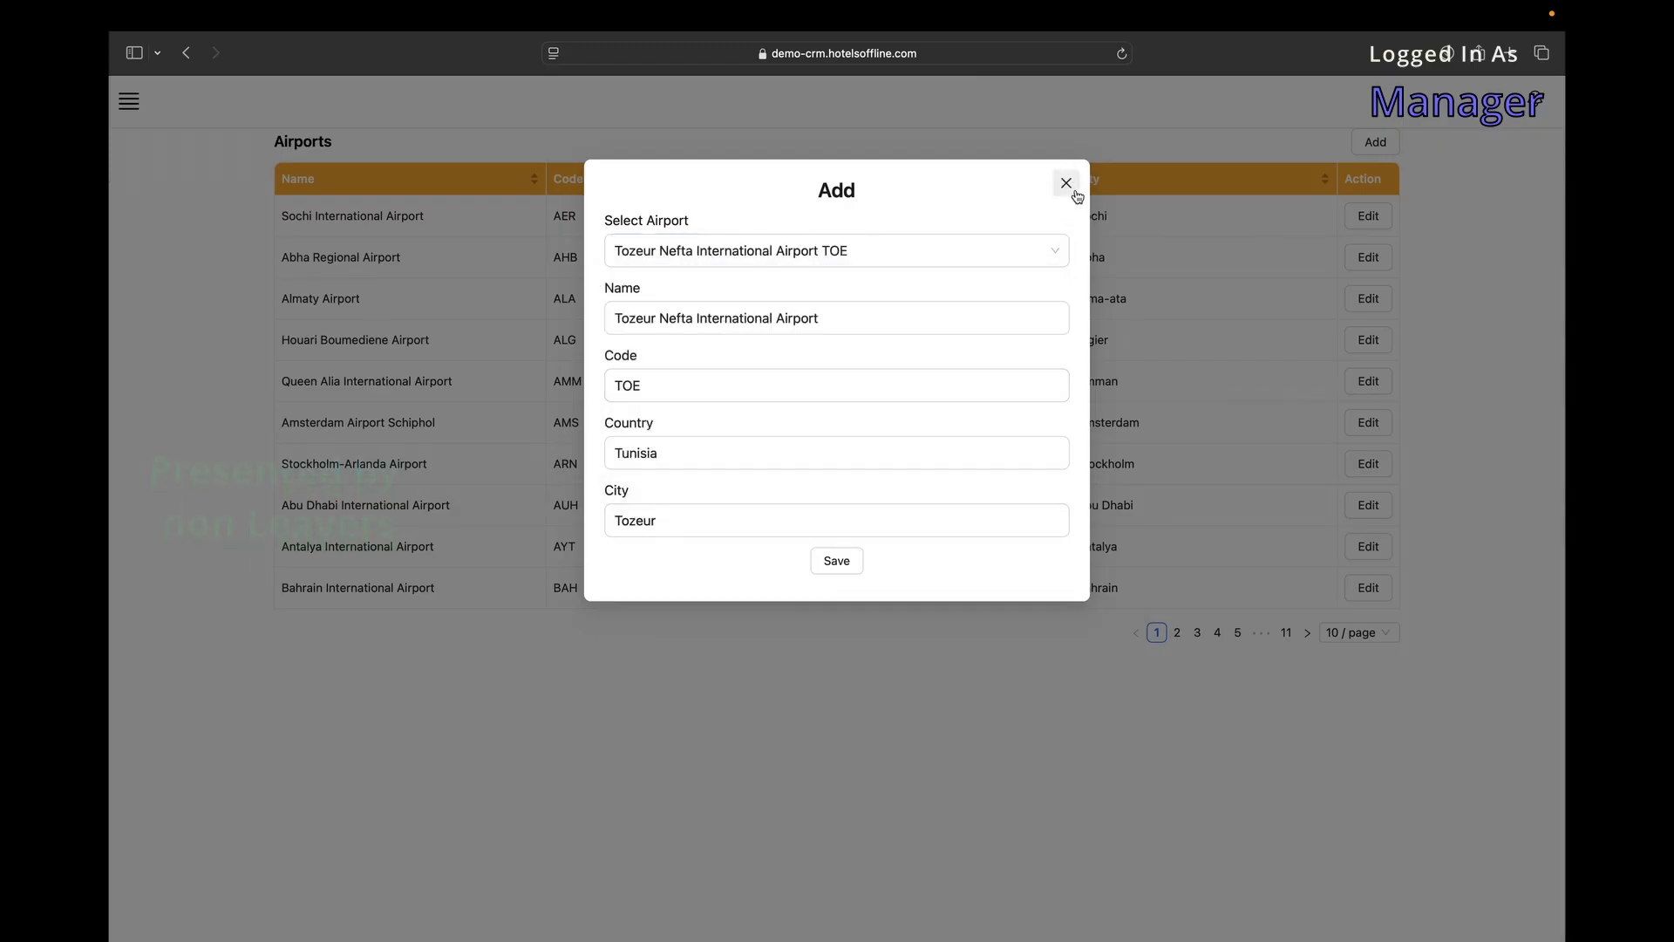
pyautogui.click(1067, 182)
# Open the Employee Benefits settings list and dismiss a new-benefit form unsaved.
pyautogui.click(129, 101)
pyautogui.moveTo(198, 669)
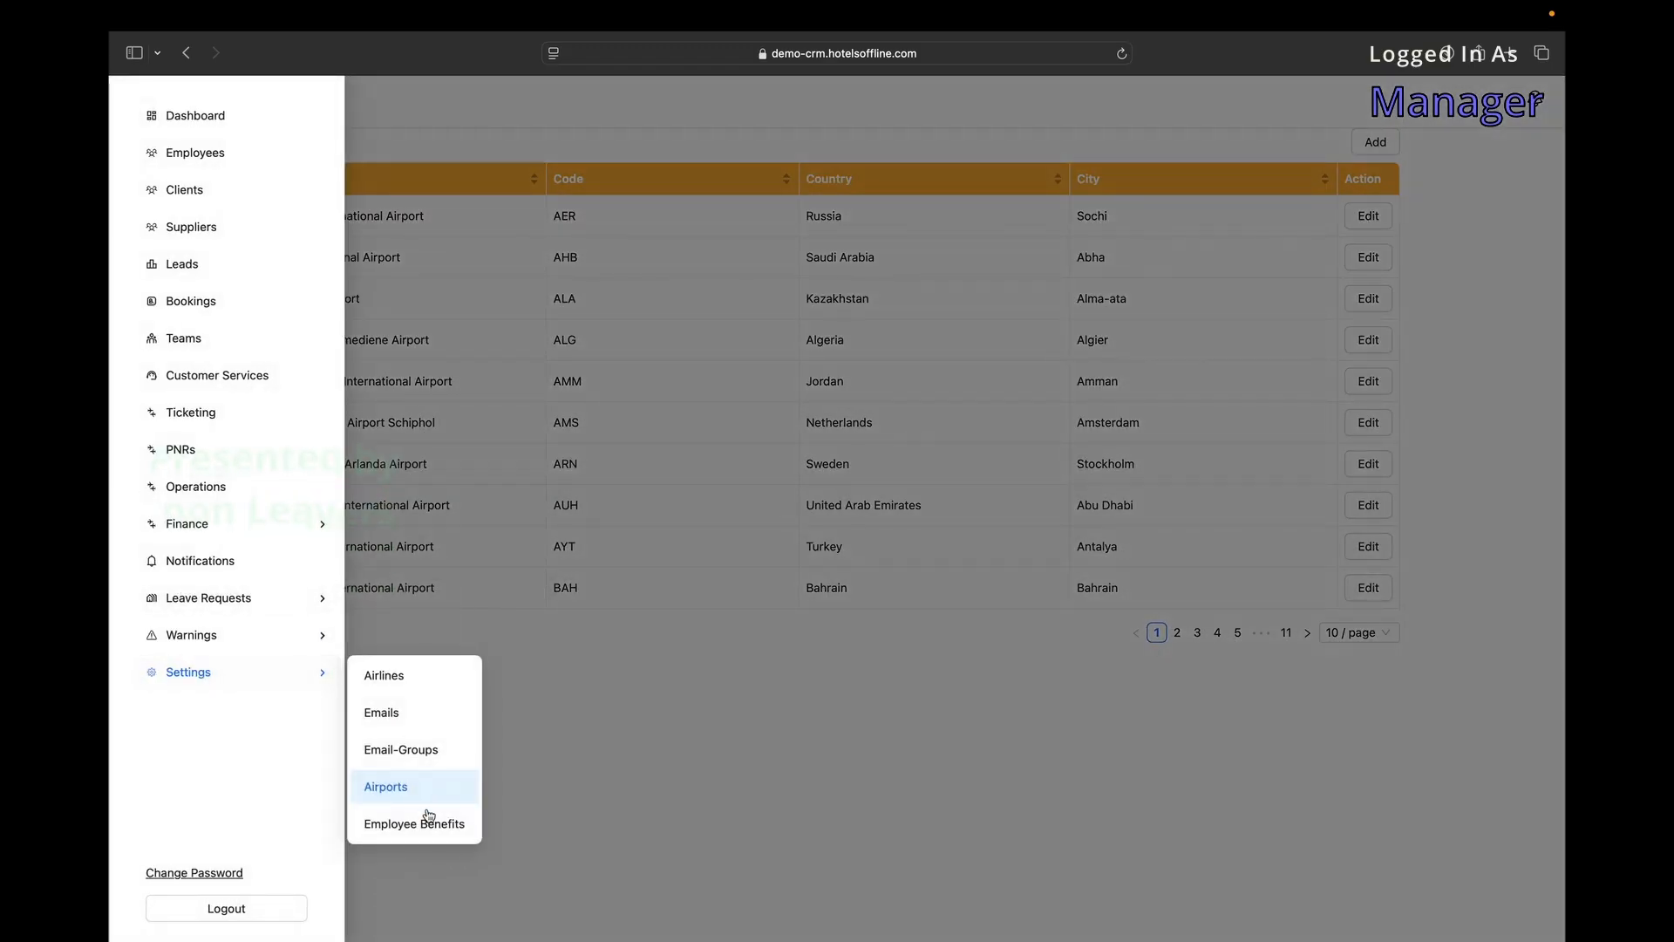
pyautogui.click(421, 820)
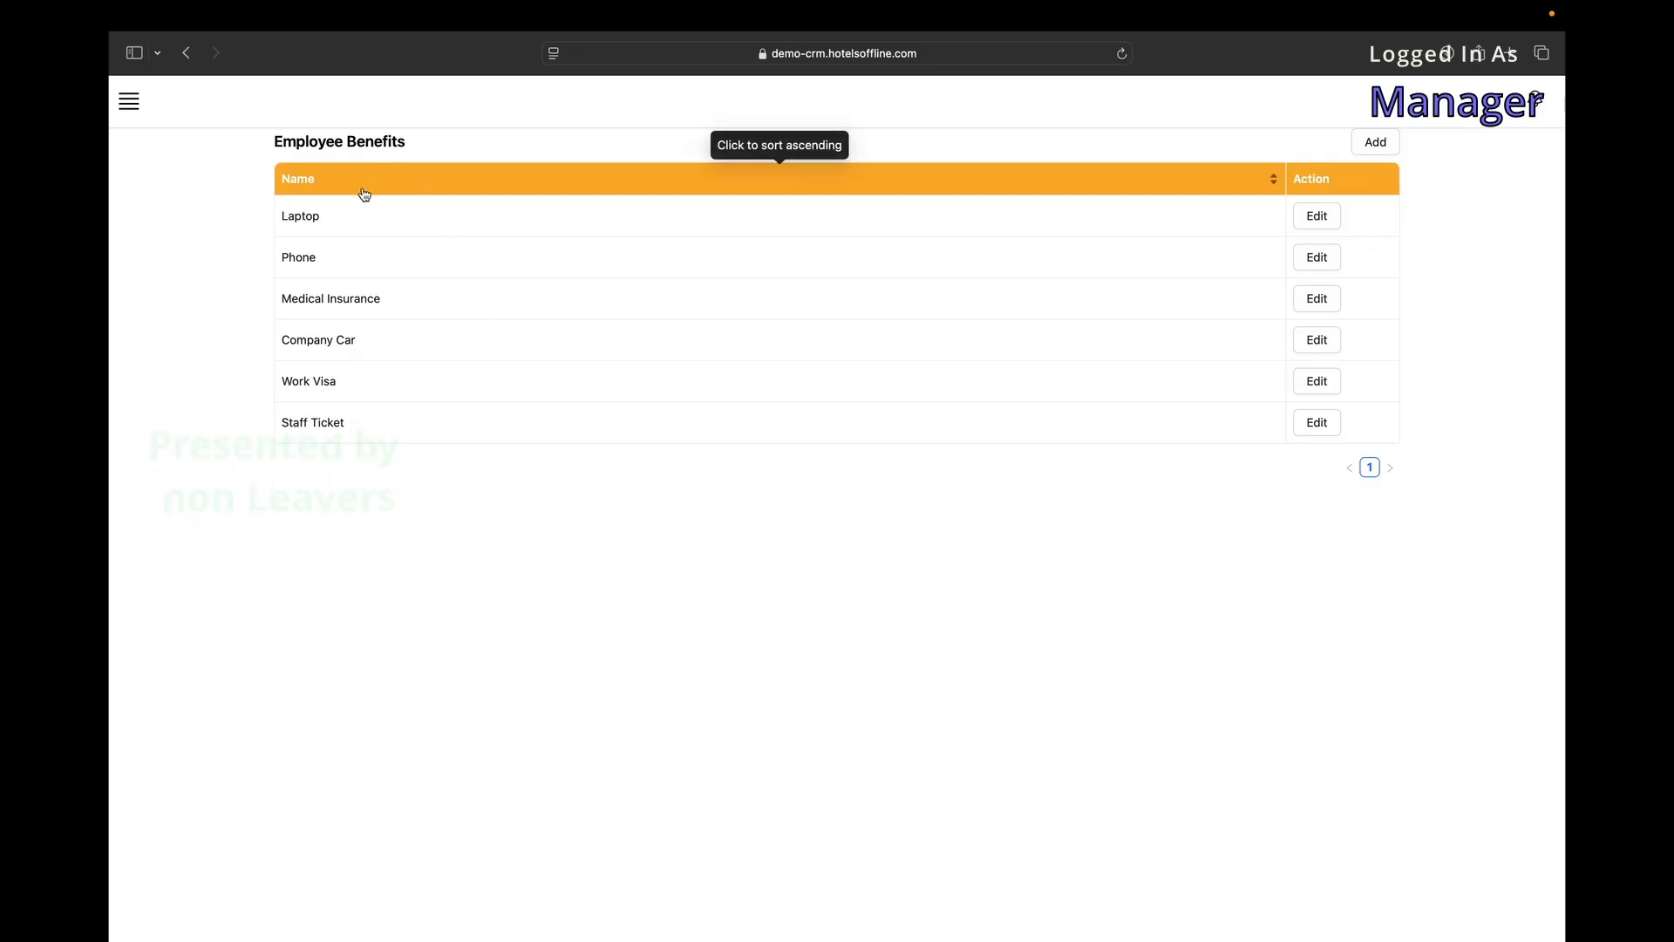
pyautogui.click(1376, 143)
pyautogui.click(1174, 352)
# Show an employee's benefits checklist from the employees list, then submit the CEO login.
pyautogui.click(132, 112)
pyautogui.click(202, 155)
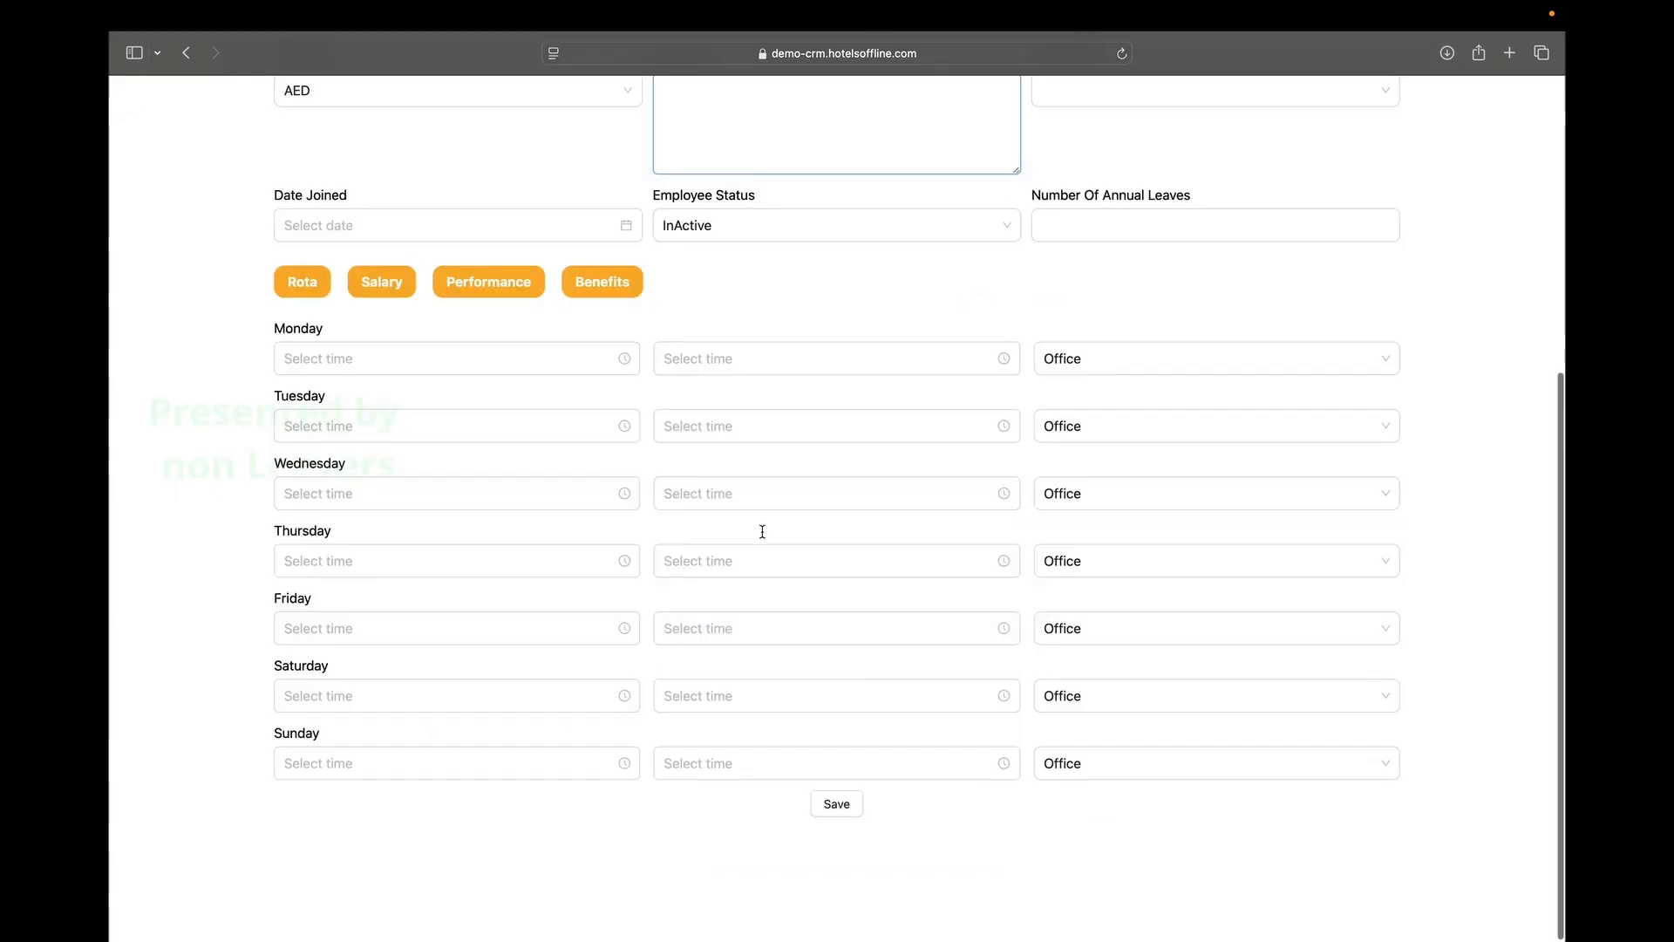
pyautogui.scroll(2, 750, 489)
pyautogui.click(606, 354)
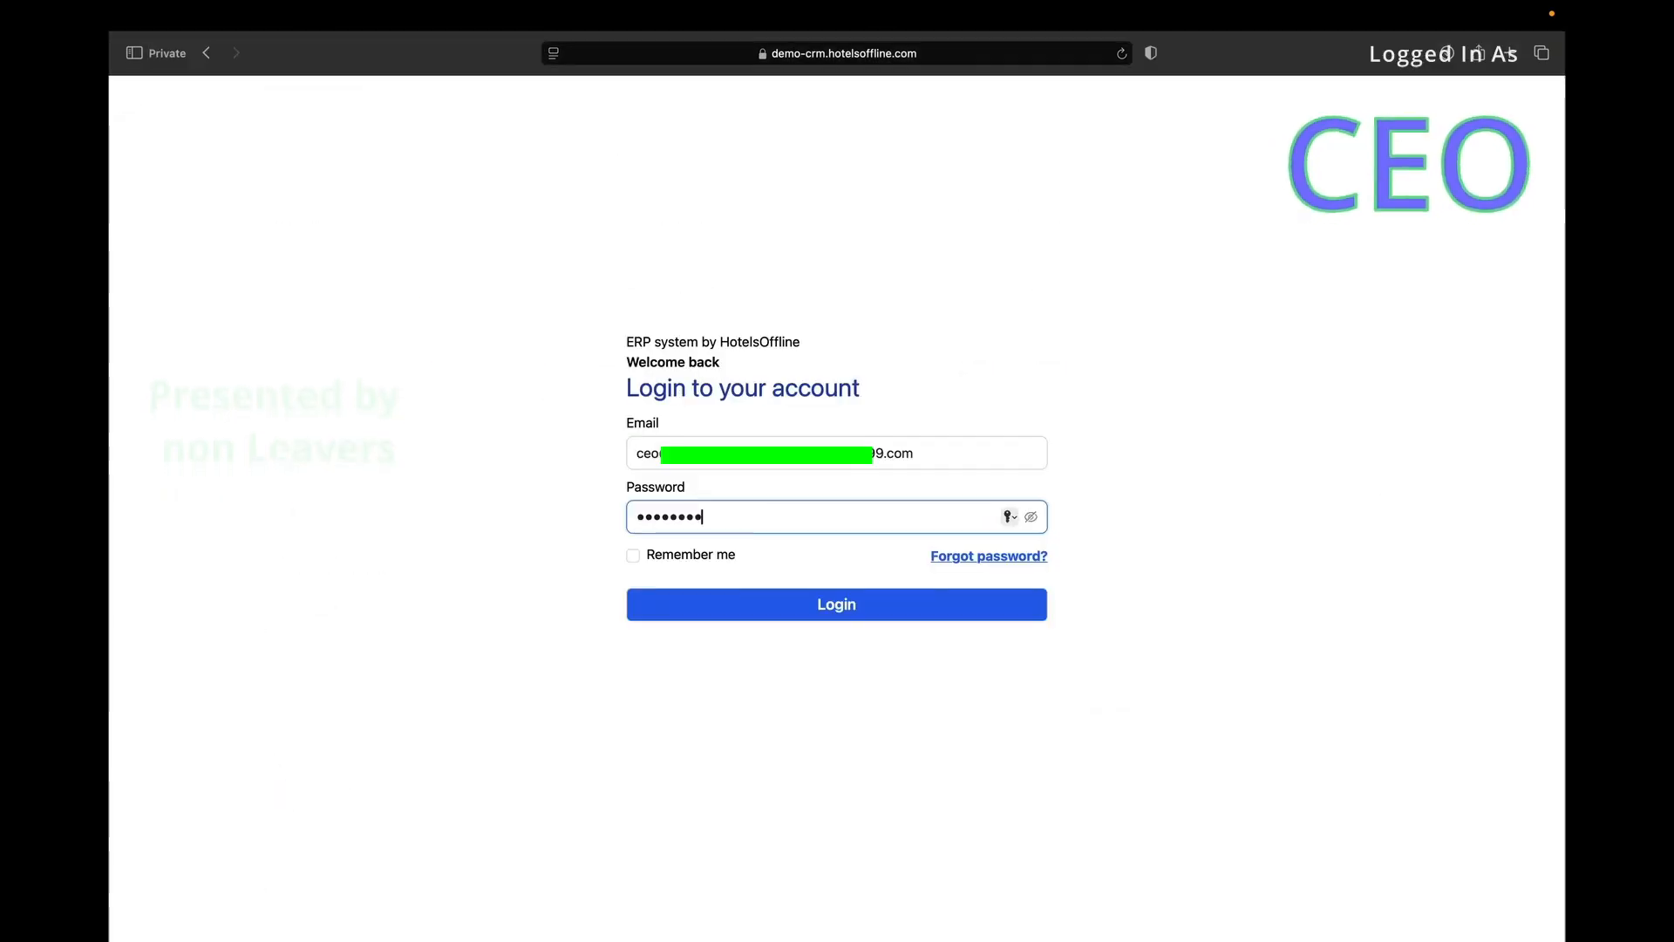
pyautogui.press('Return')
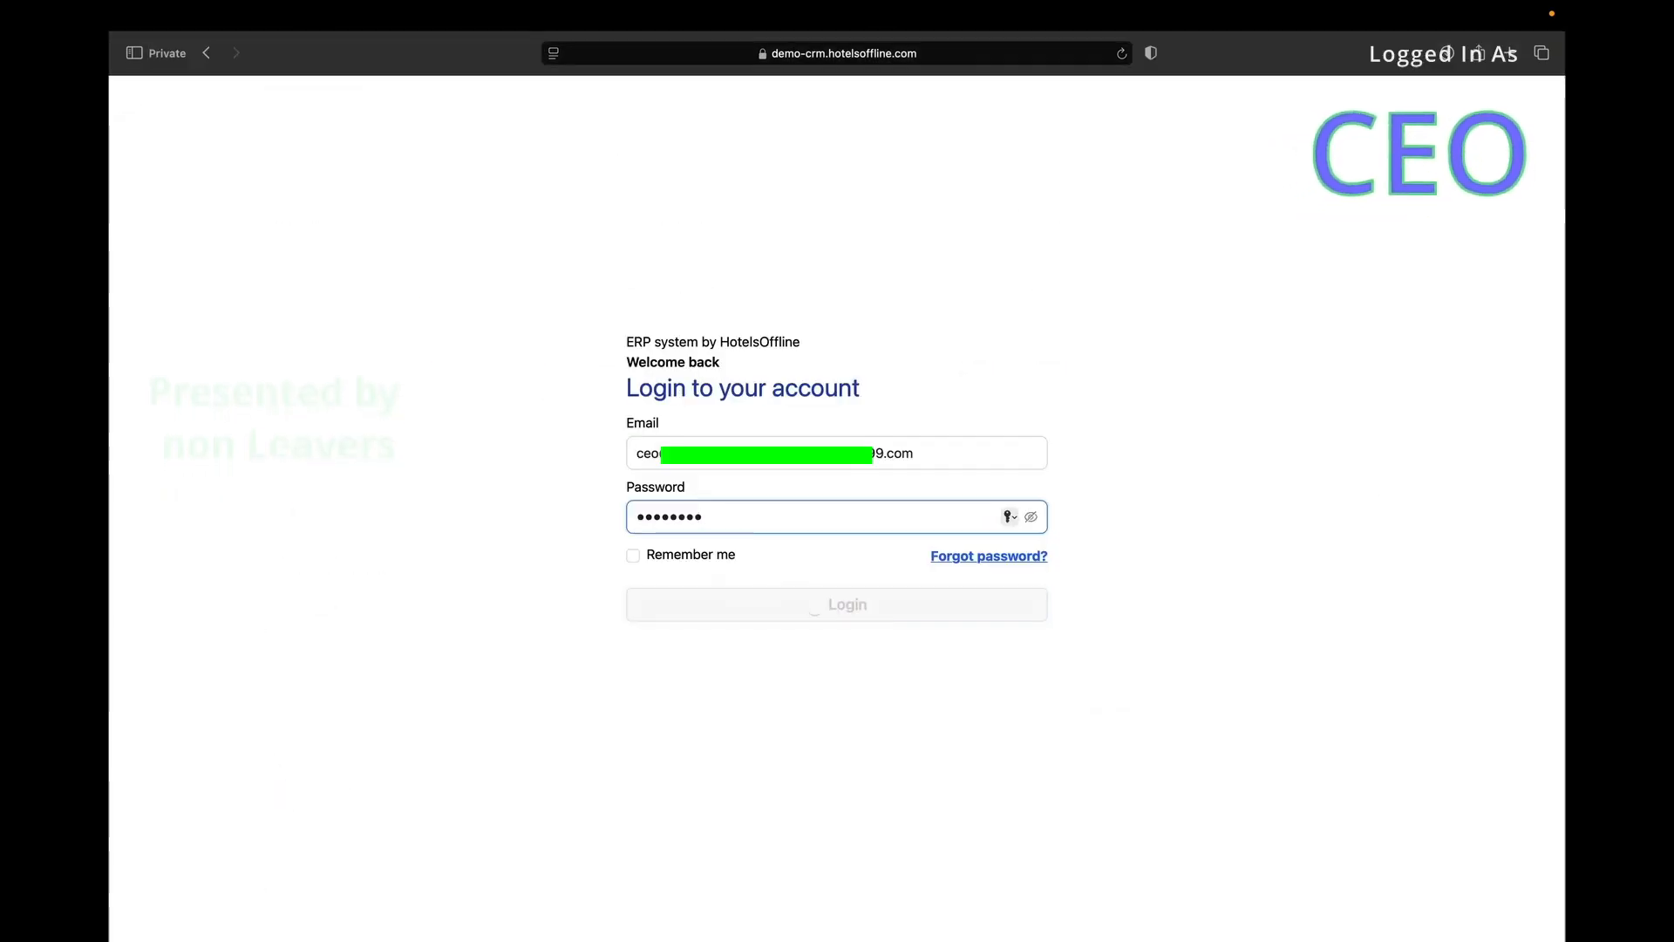
# Open demo-crm.hotelsoffline.com in a private window and log in with the employee's password.
pyautogui.moveTo(213, 13)
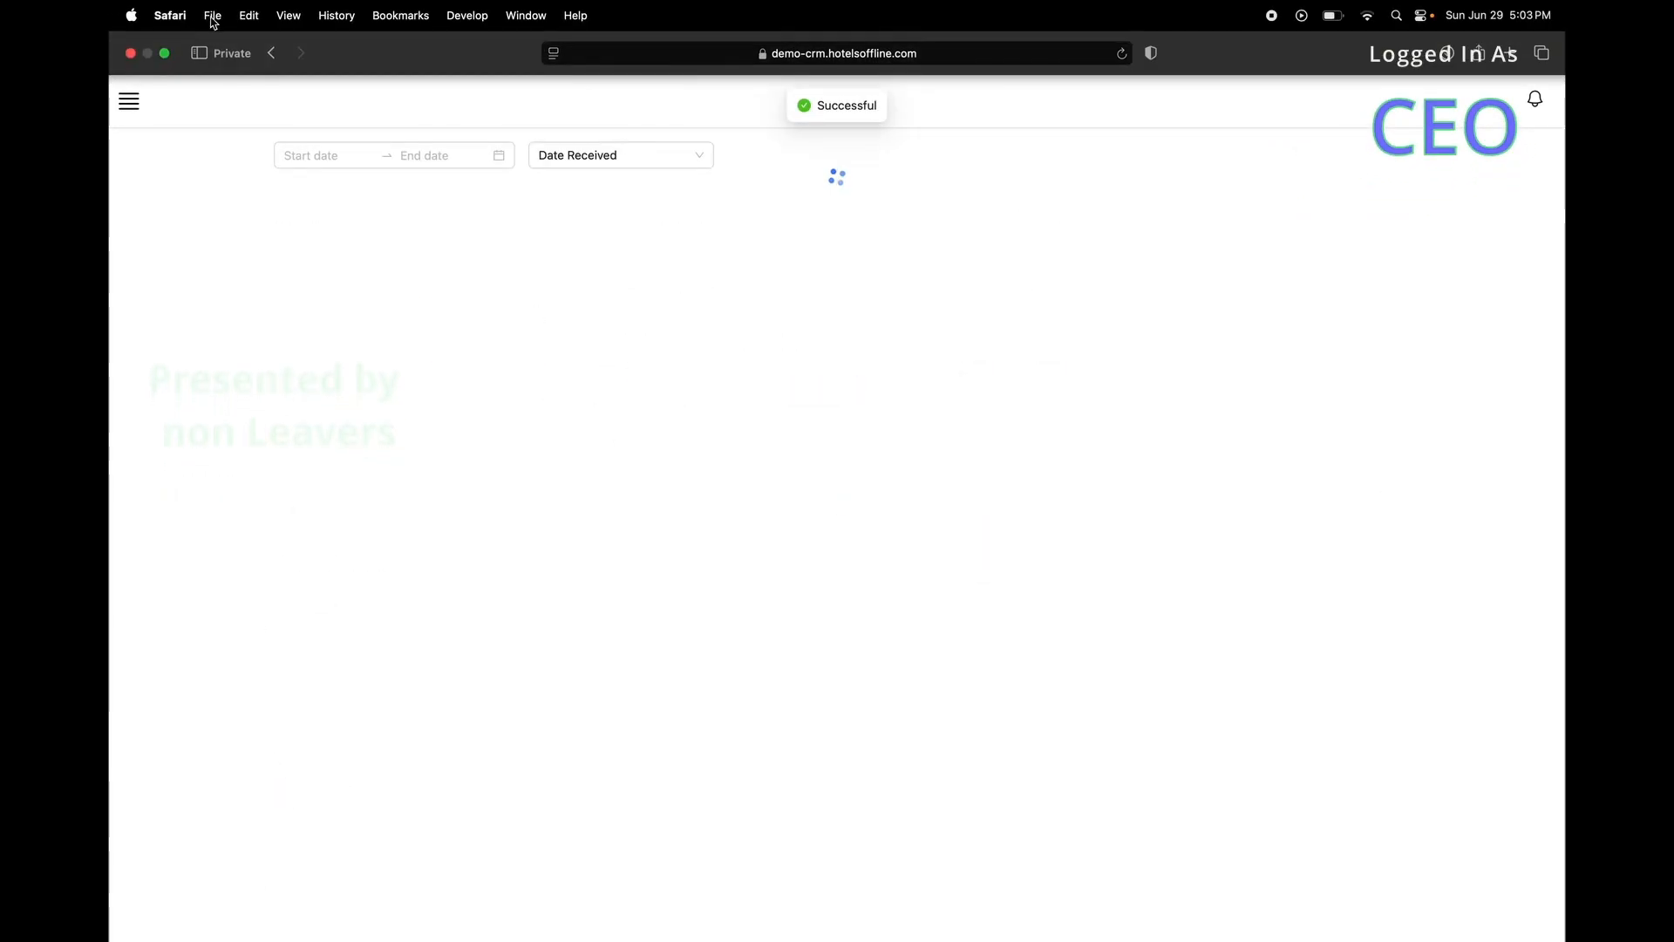
pyautogui.click(214, 16)
pyautogui.click(235, 64)
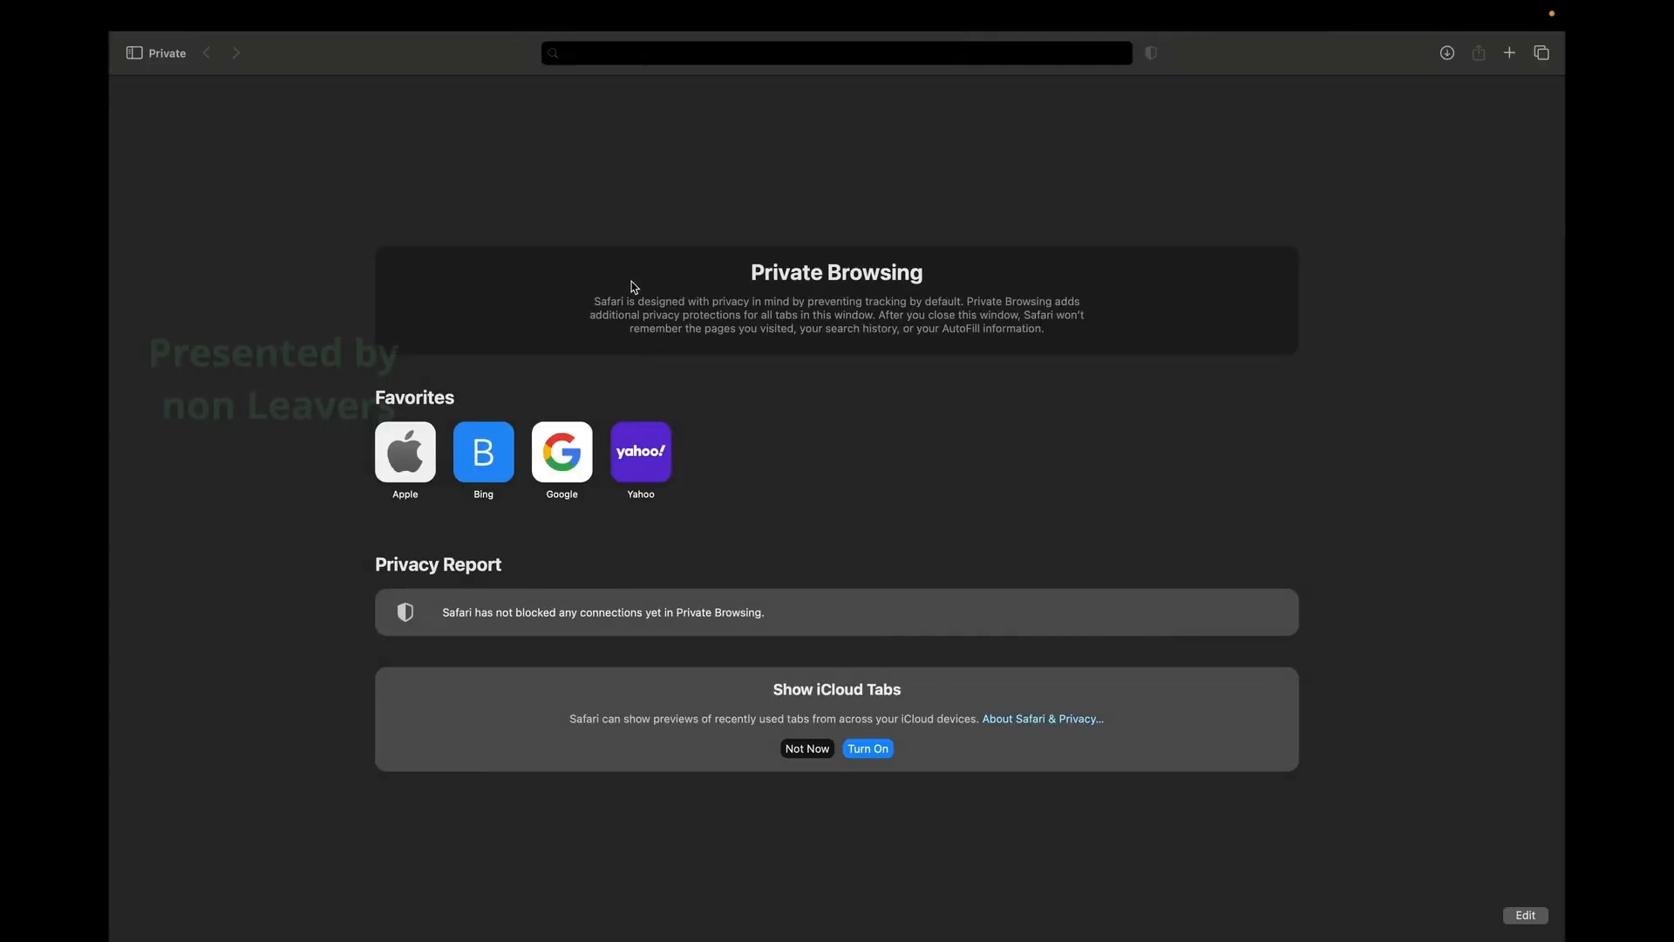
pyautogui.write('demo-crm.hotelsoffline.com')
pyautogui.press('Return')
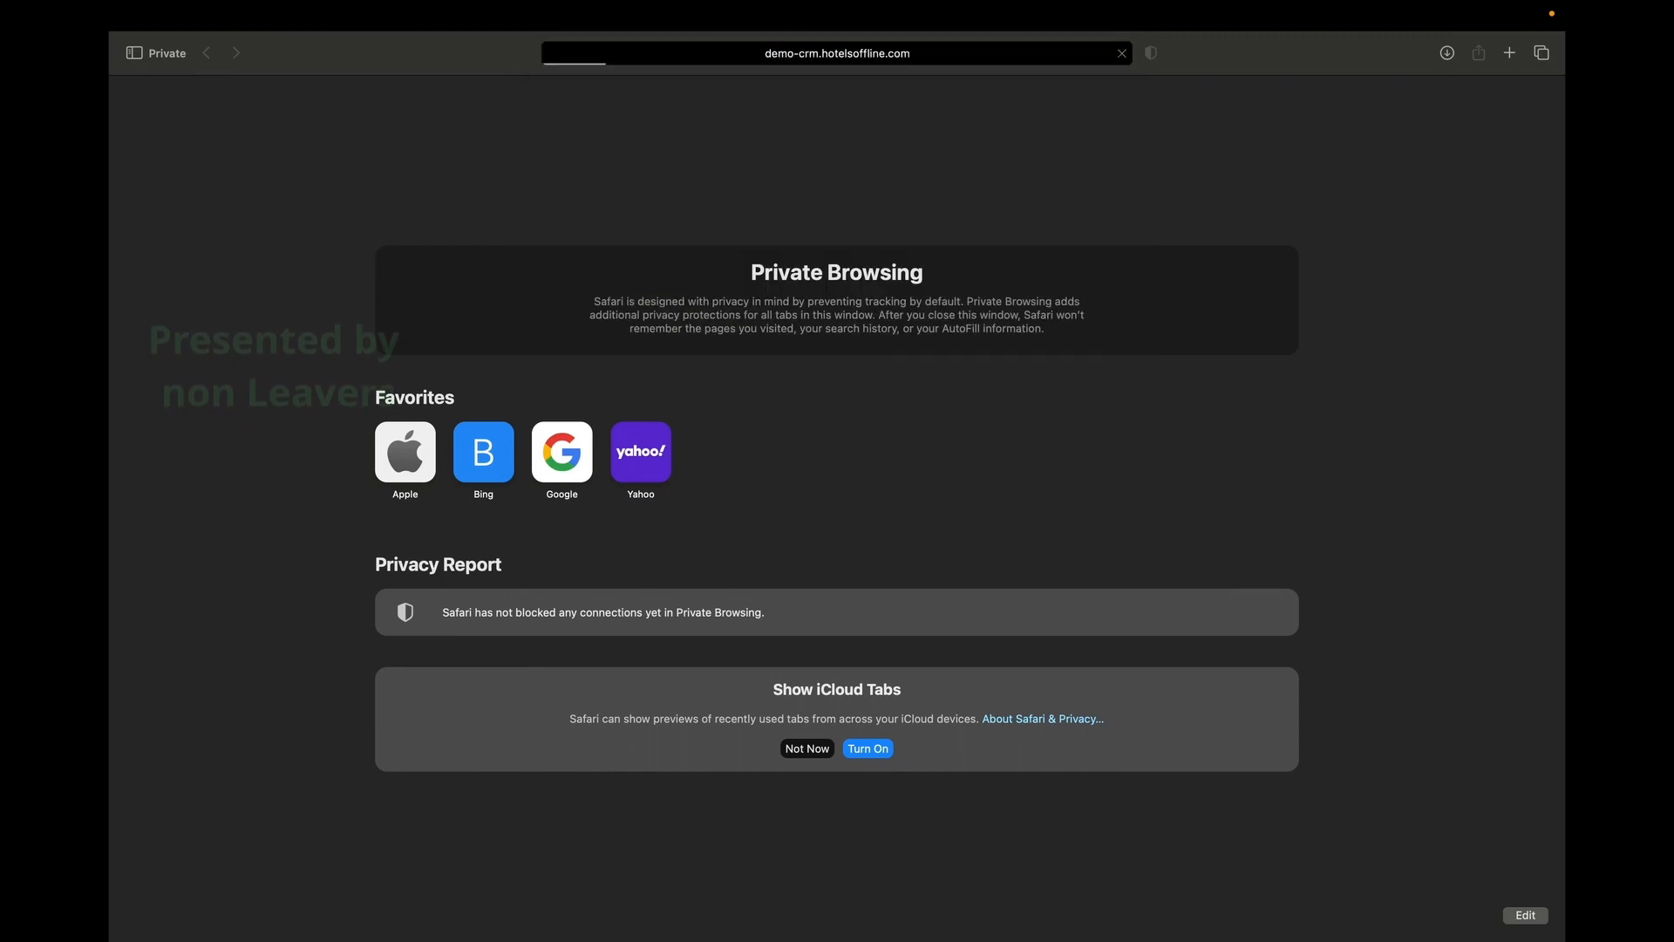
pyautogui.press('Tab')
pyautogui.write('********')
pyautogui.press('Return')
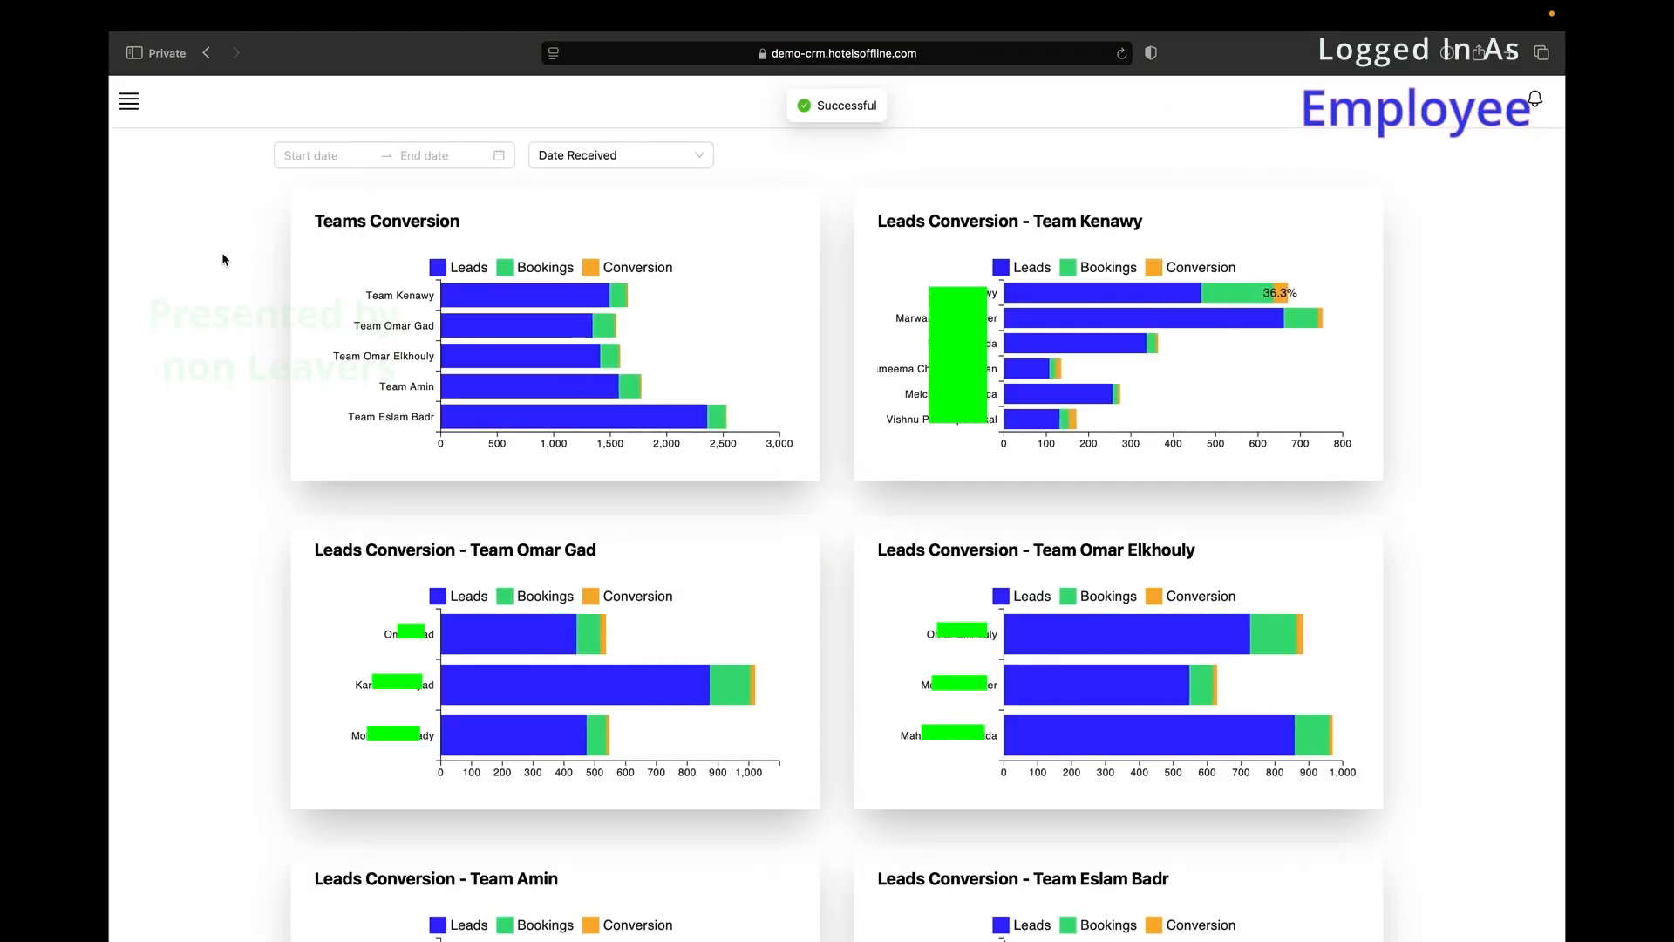
# Open My Leave Requests, sort by Number Of Days, and show 20 per page.
pyautogui.click(127, 101)
pyautogui.moveTo(222, 421)
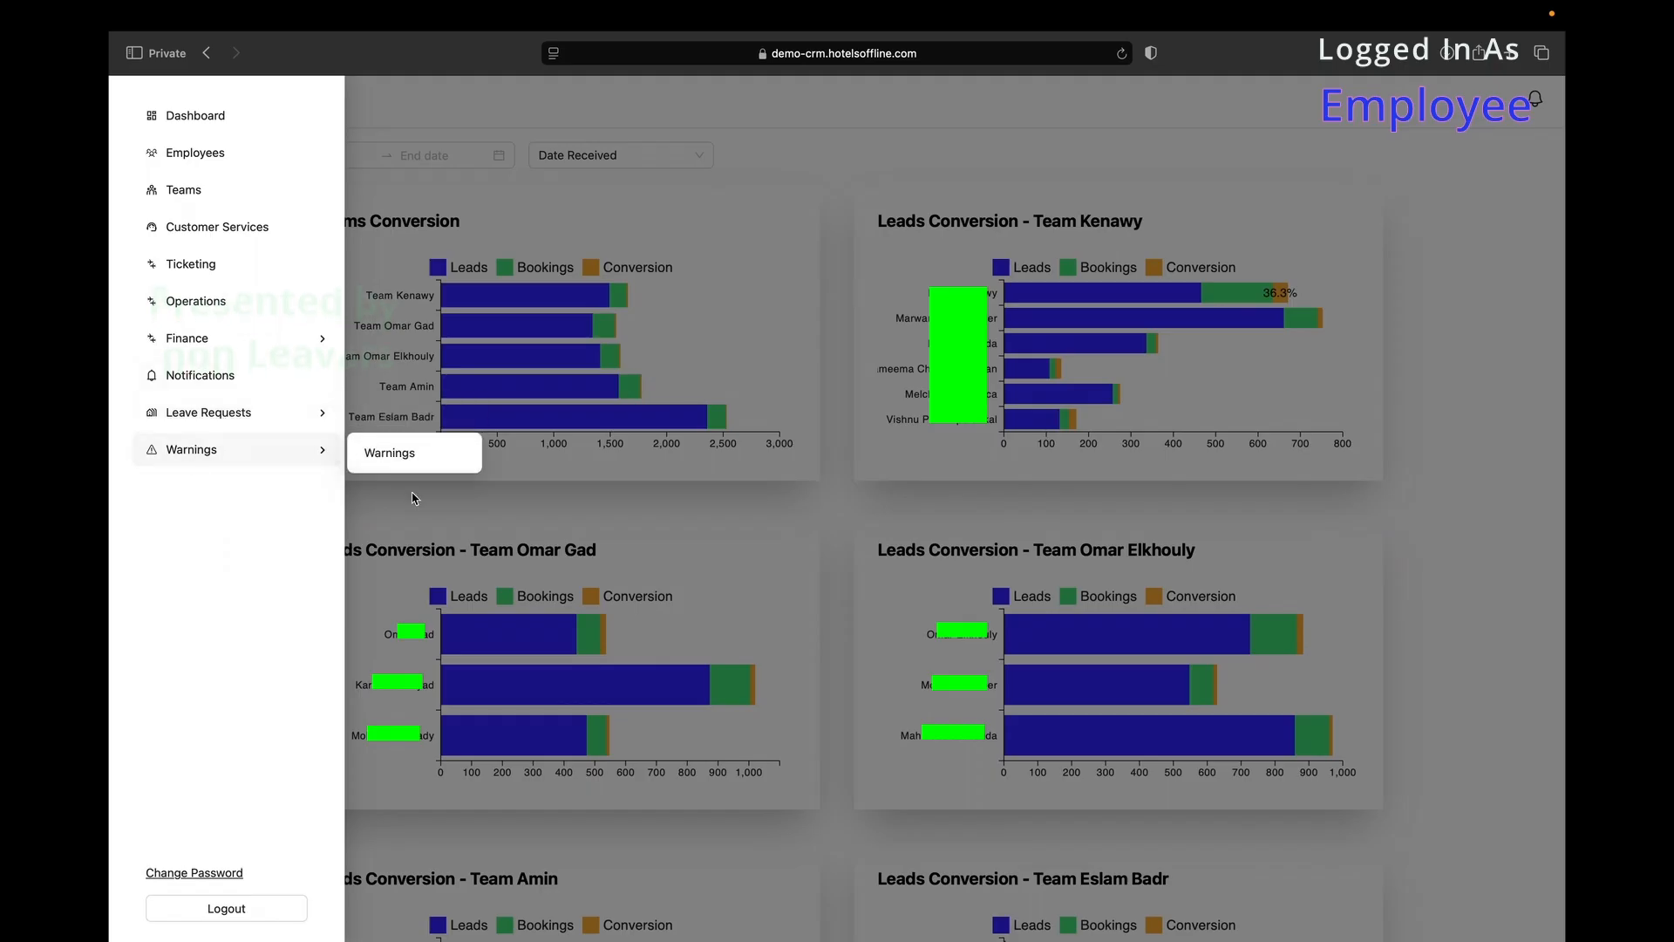
pyautogui.click(415, 425)
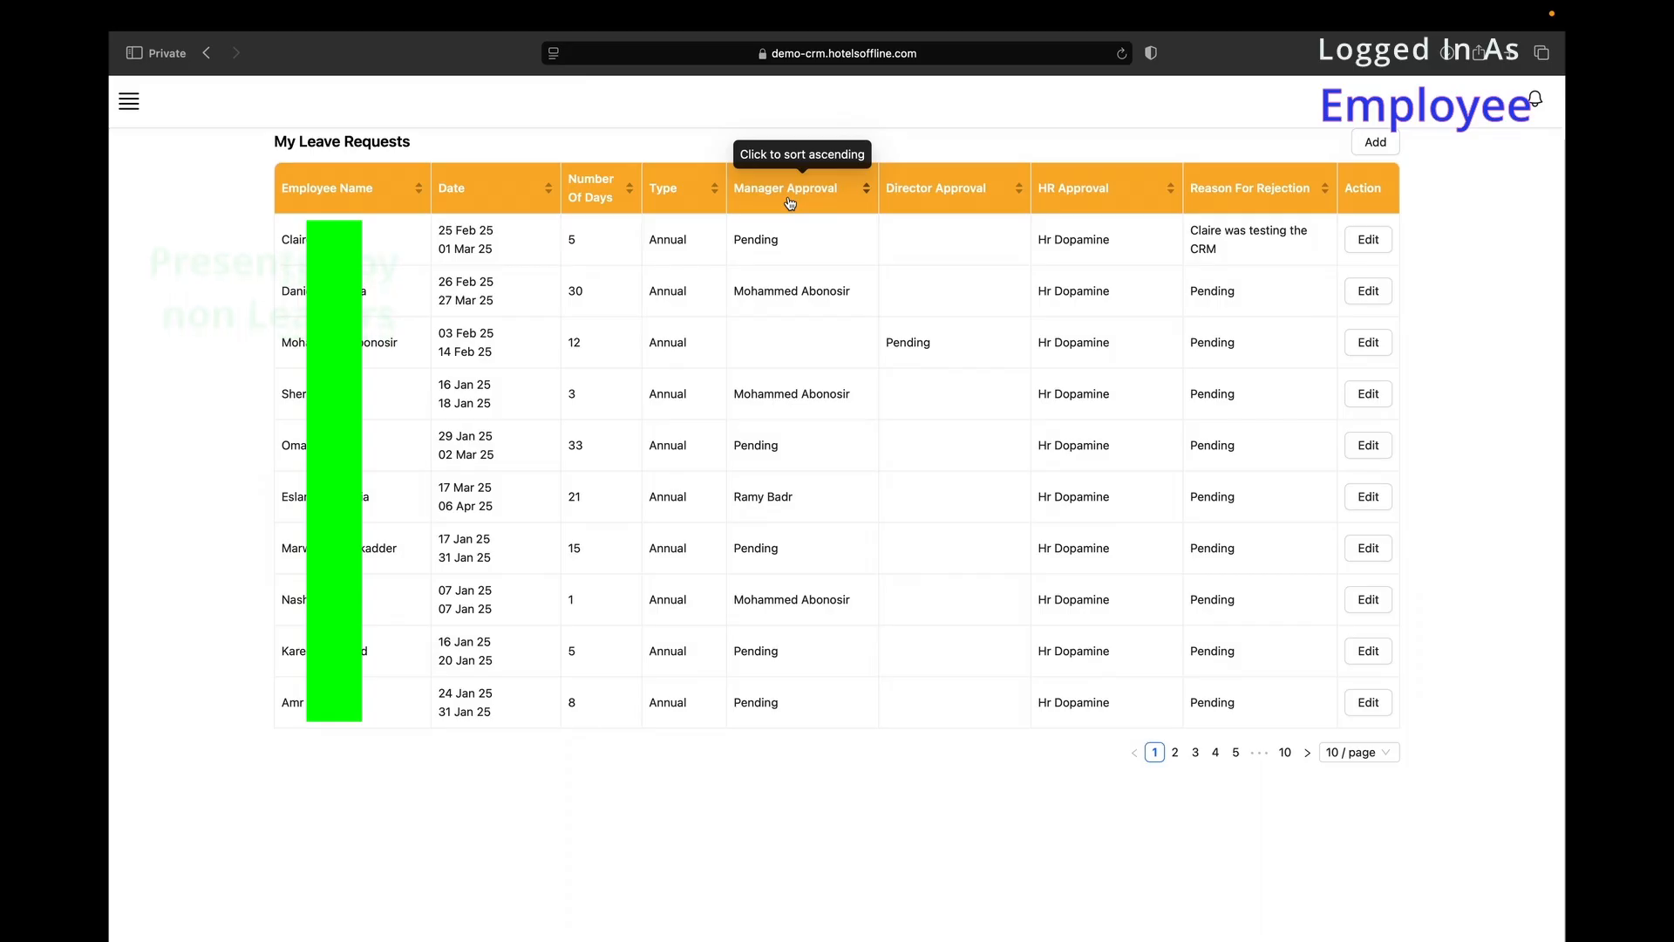
pyautogui.click(580, 200)
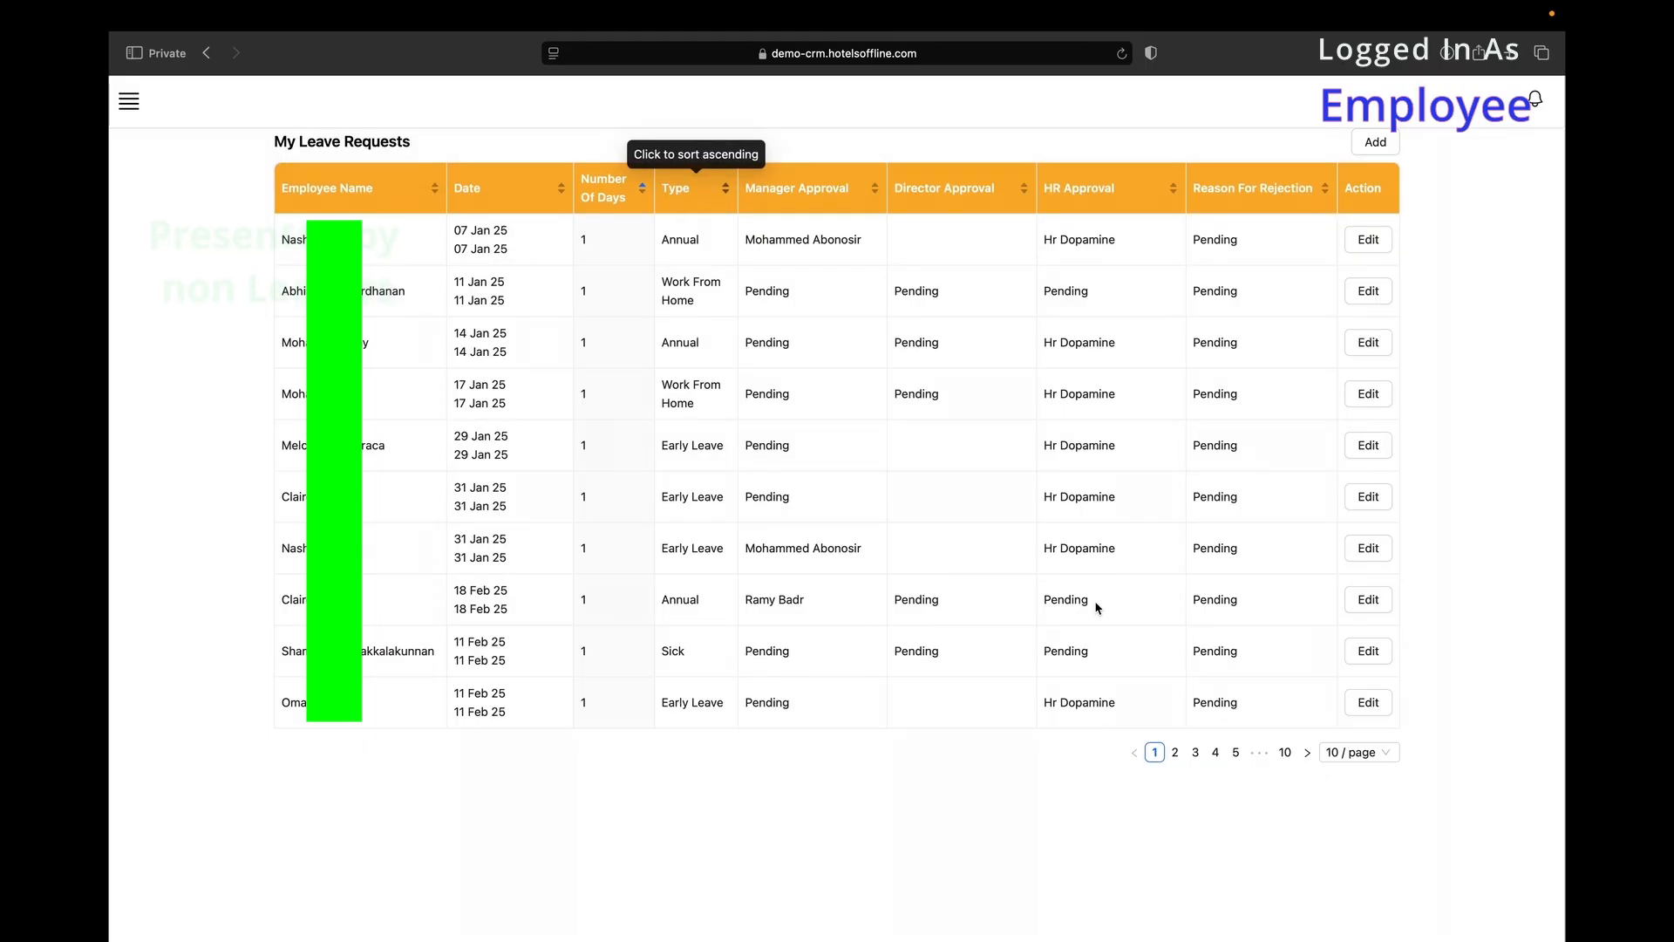
pyautogui.click(1374, 759)
pyautogui.click(1354, 809)
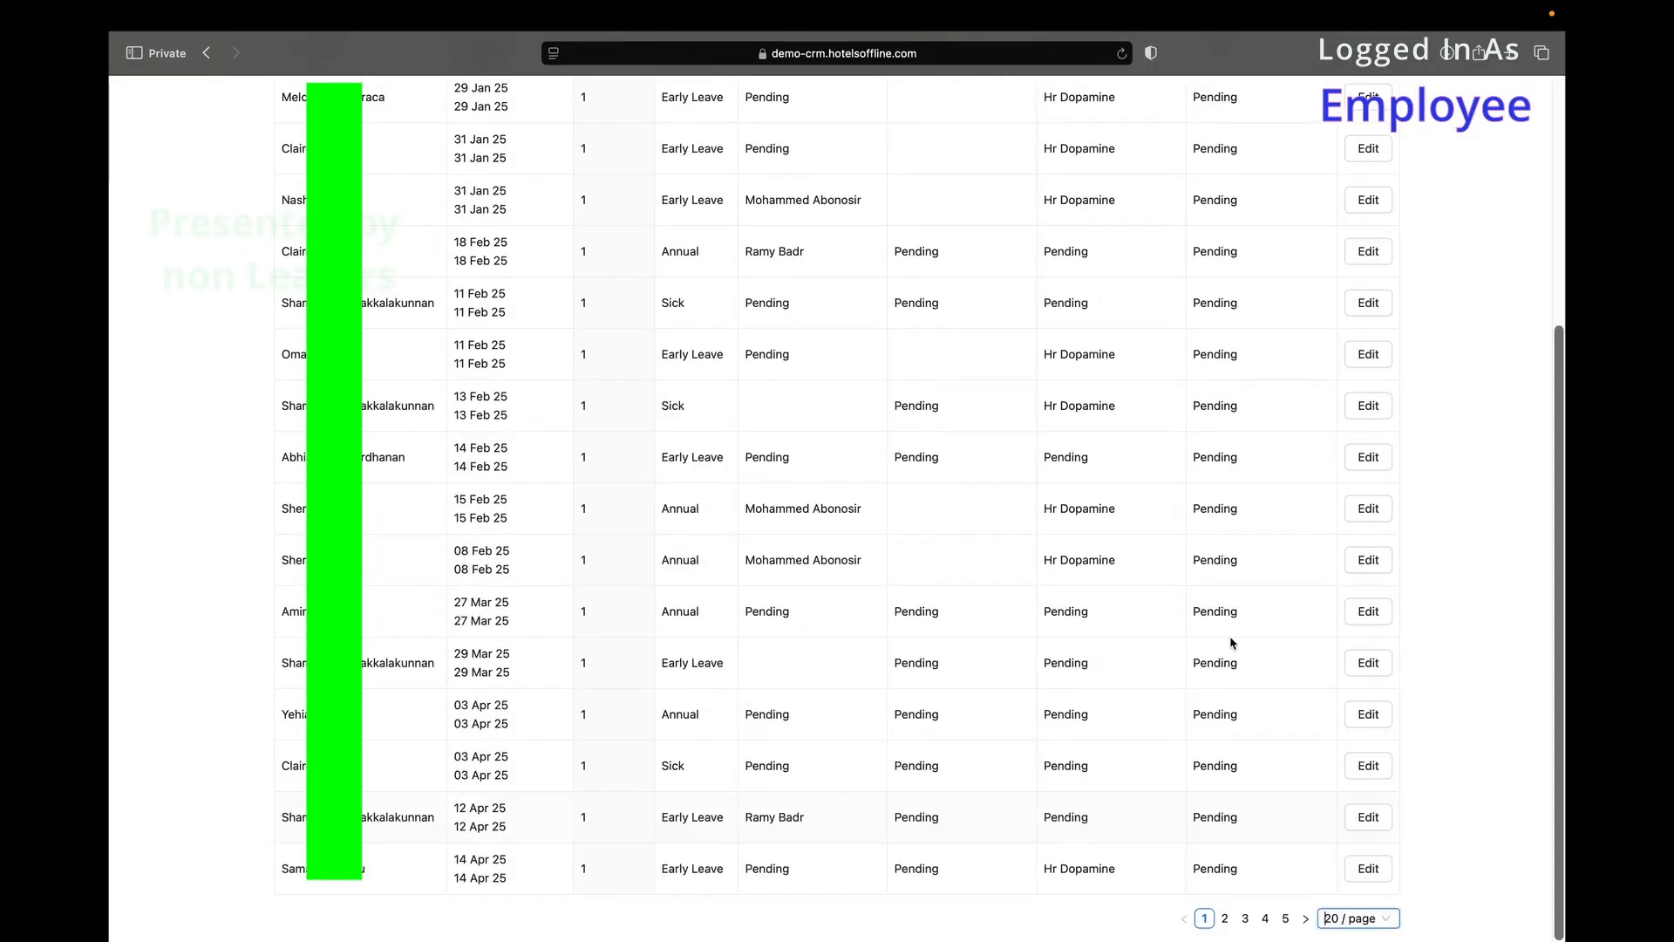
pyautogui.scroll(5, 1233, 643)
# Preview the new leave request form and its date range picker, closing it unsaved.
pyautogui.click(1376, 142)
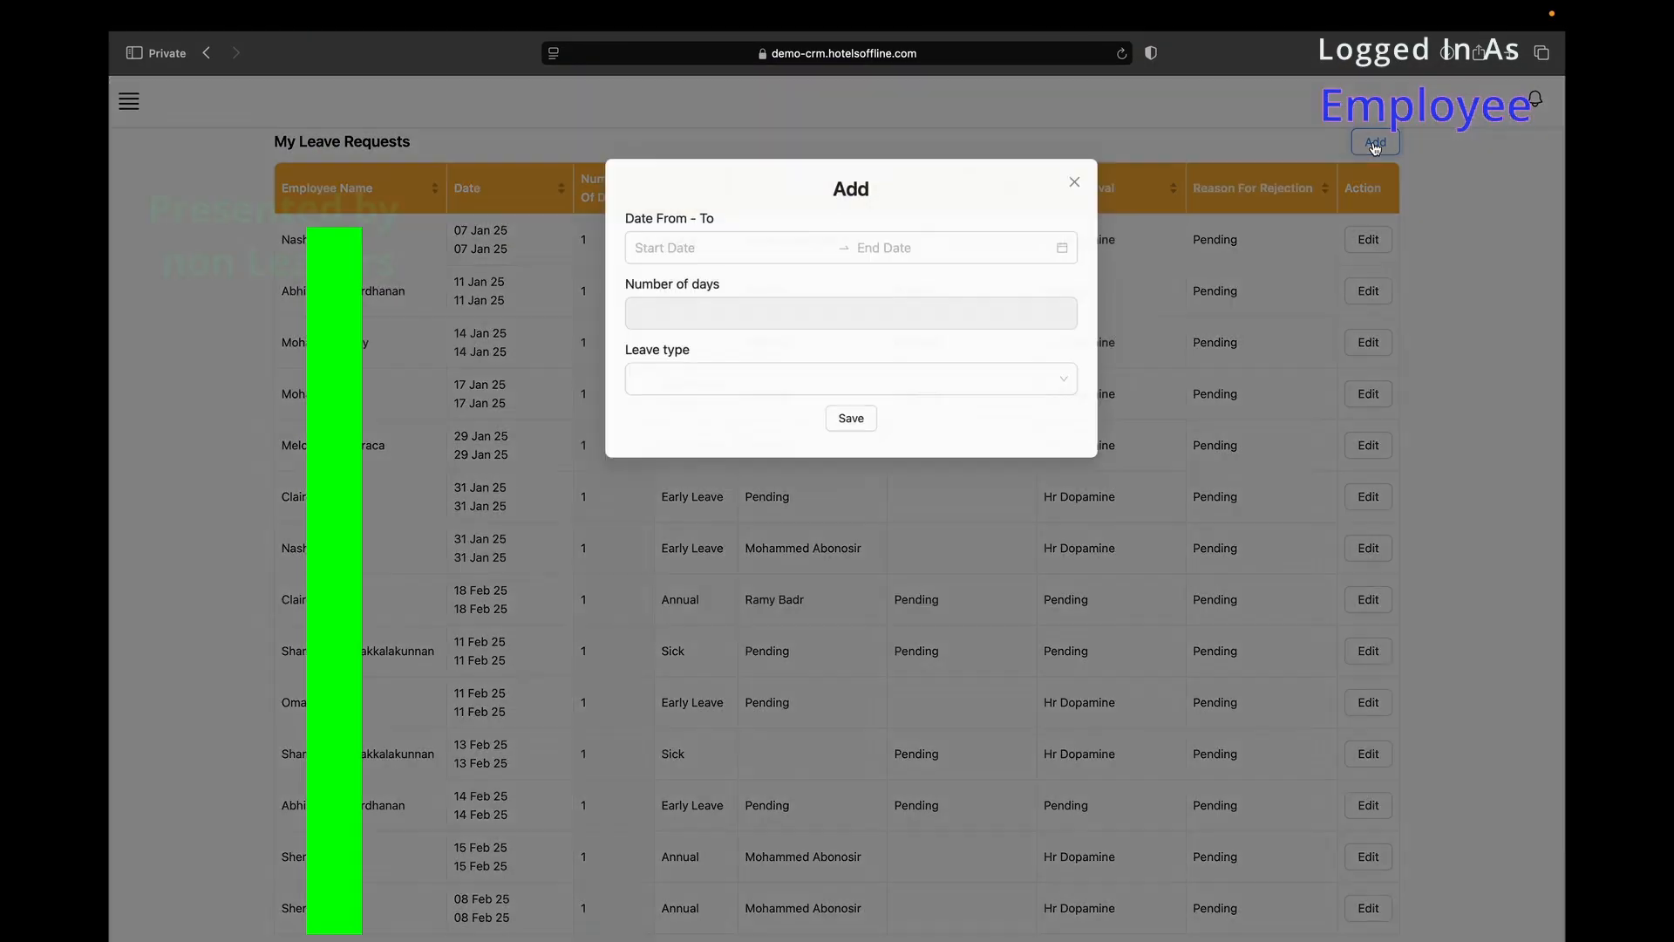
pyautogui.click(689, 249)
pyautogui.click(733, 370)
pyautogui.click(1128, 433)
# Preview editing the 11 Jan work-from-home request, cancelling the file attachment and closing unsaved.
pyautogui.click(1369, 290)
pyautogui.click(816, 249)
pyautogui.click(927, 213)
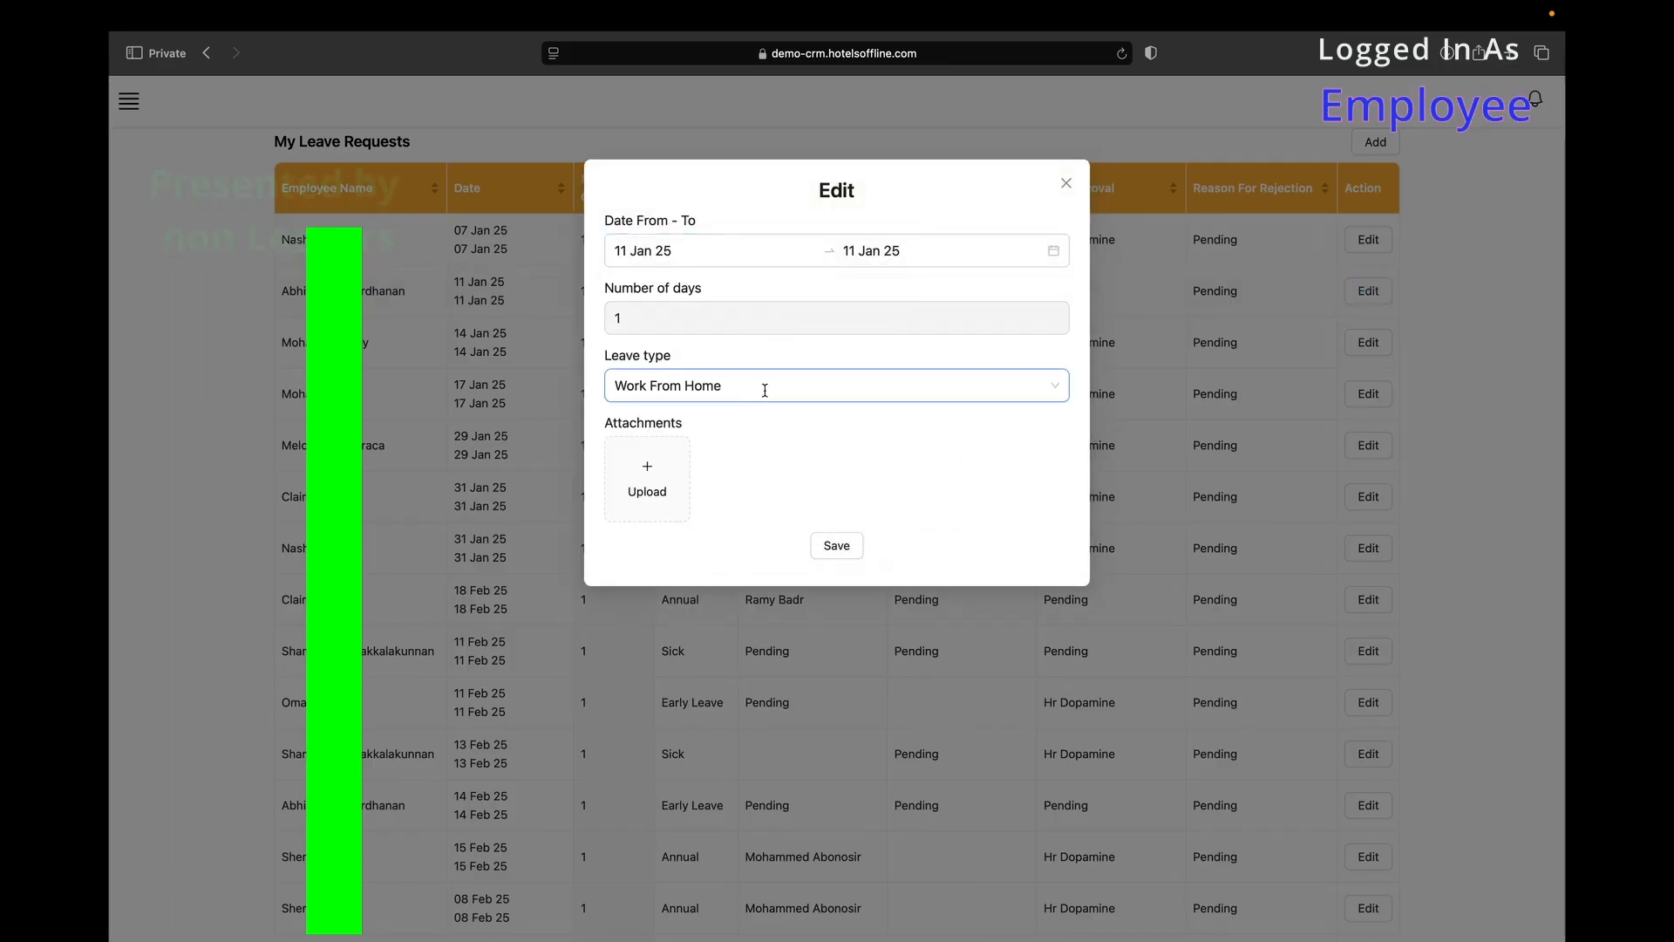
pyautogui.click(648, 465)
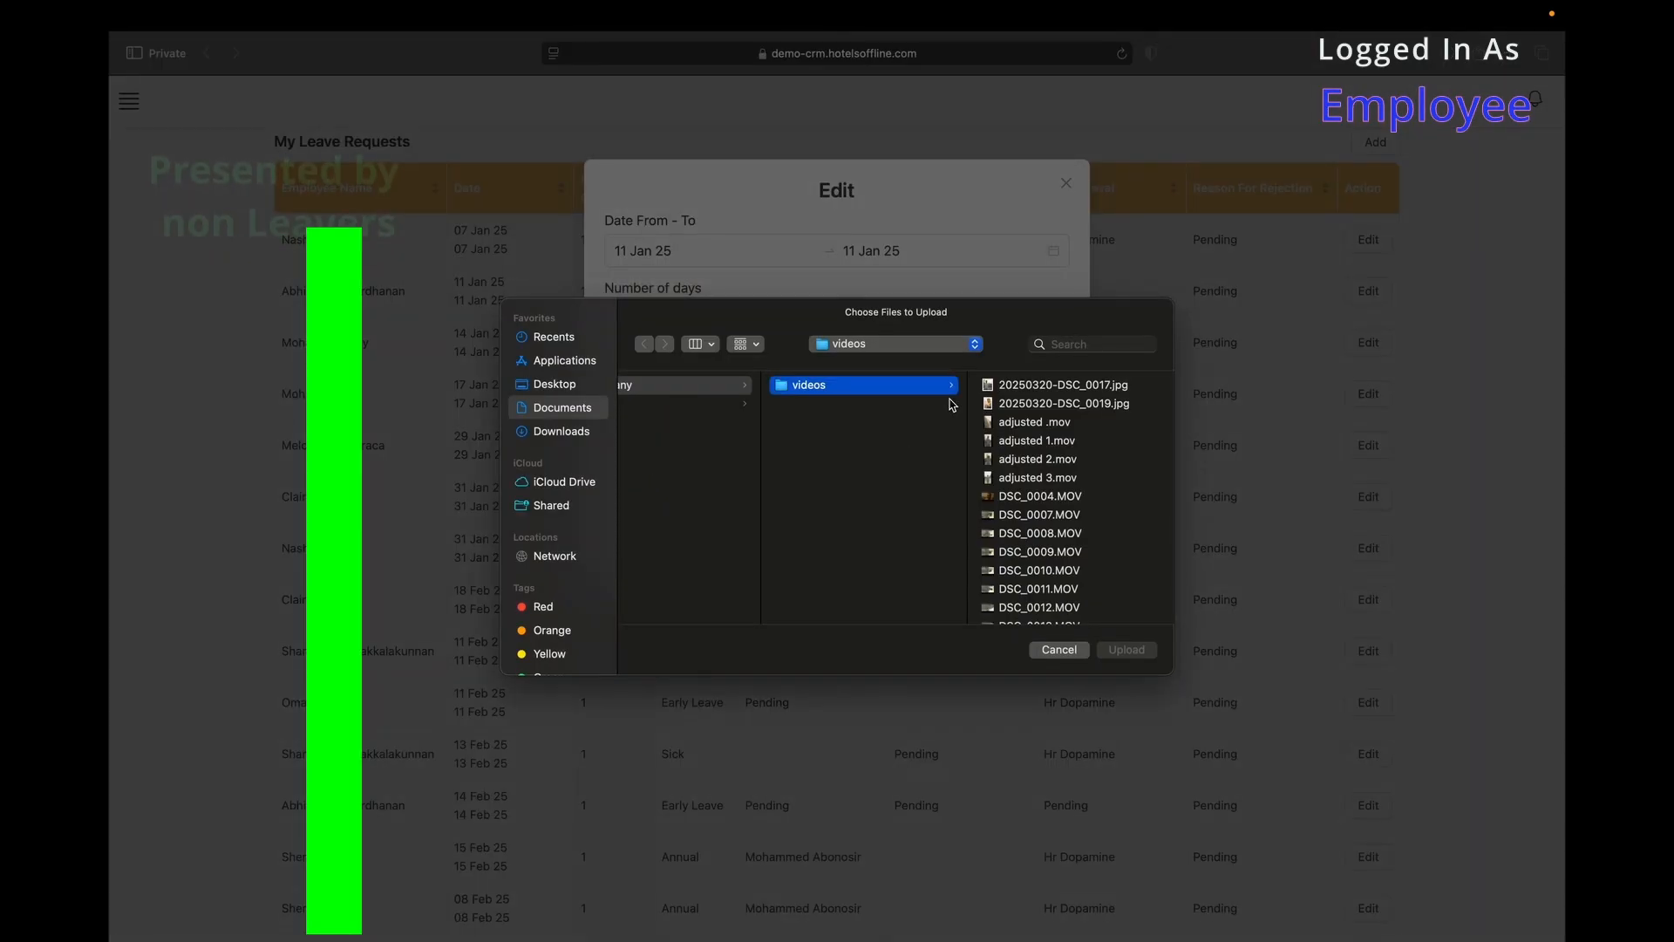
pyautogui.click(1058, 651)
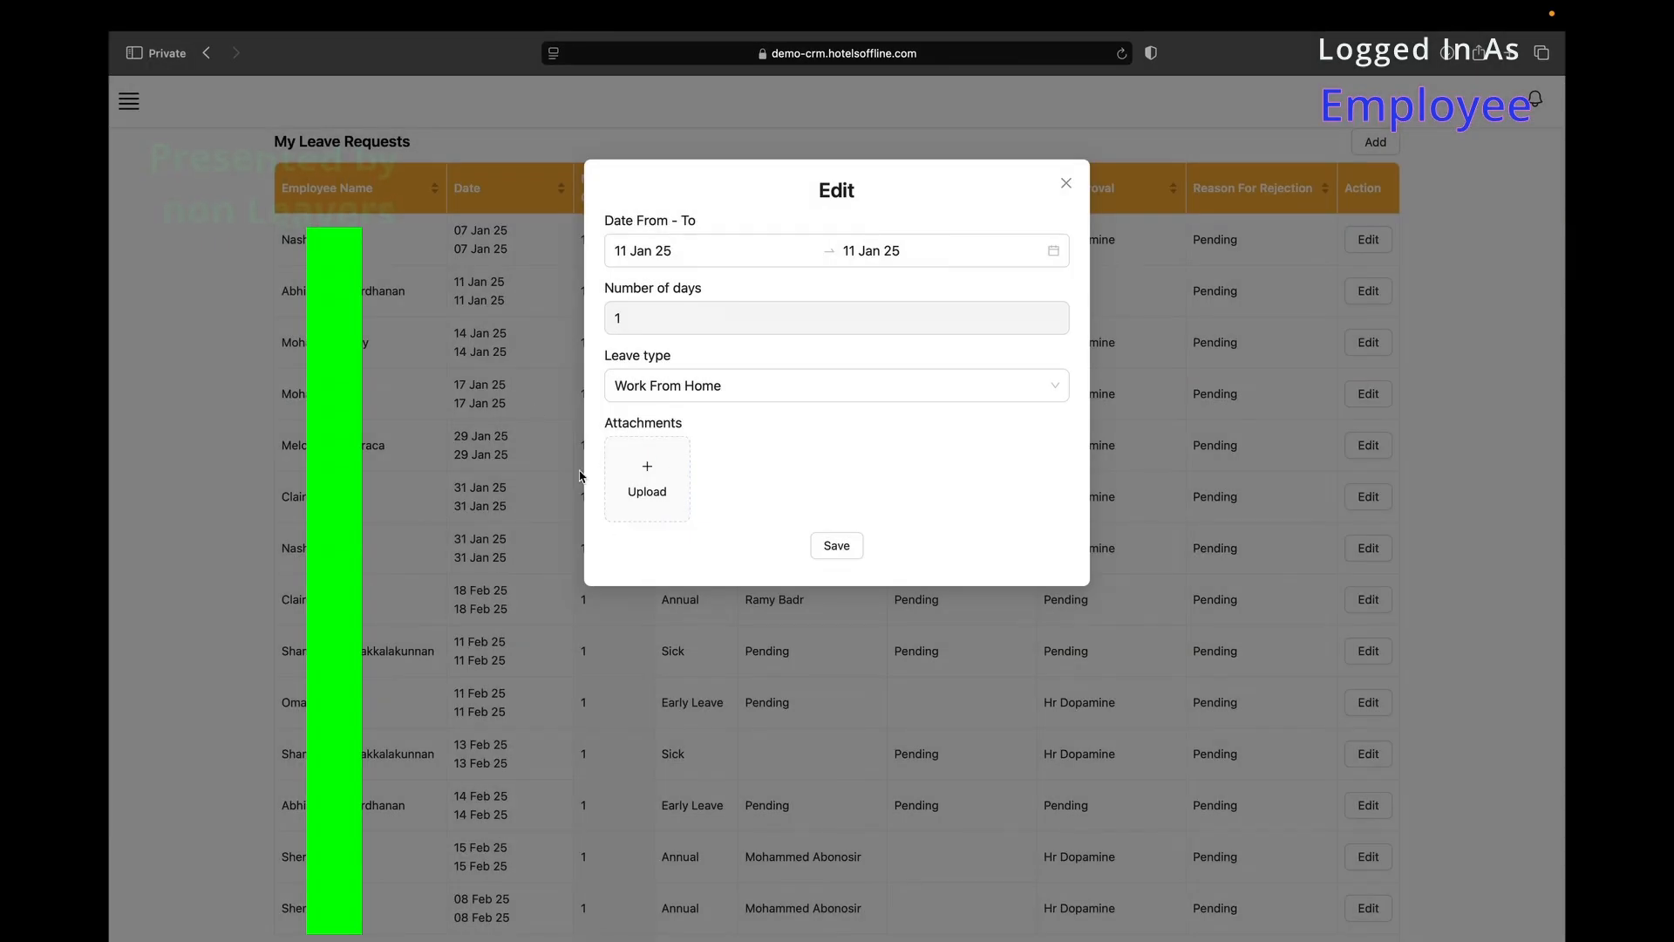
pyautogui.click(478, 351)
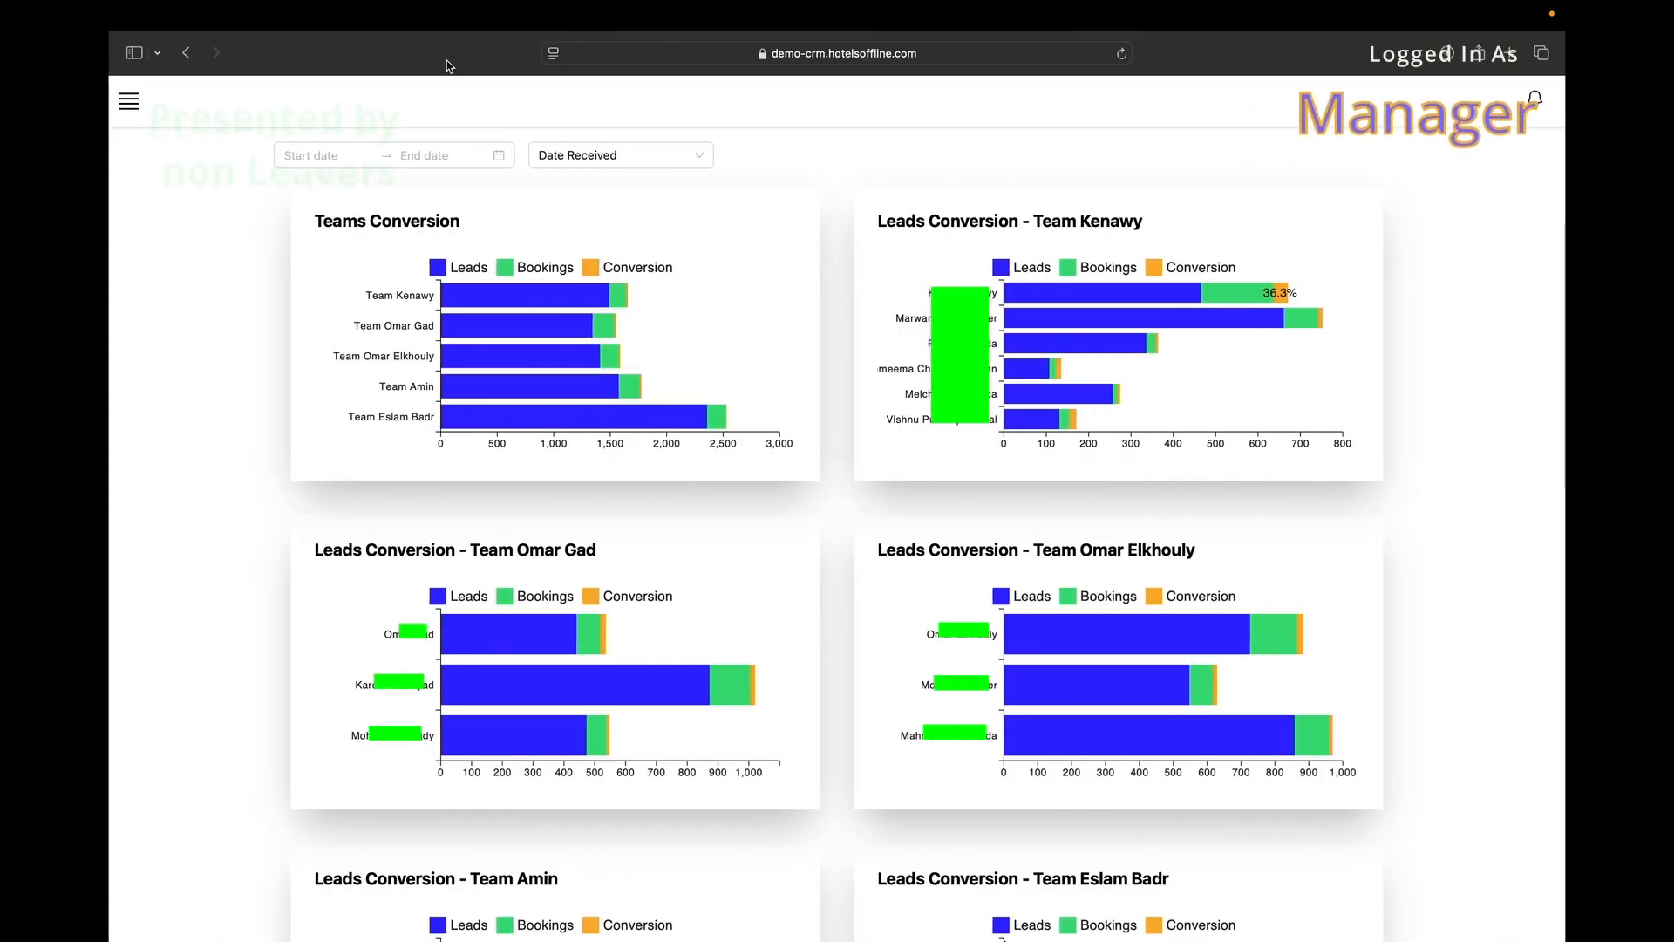
# Open All Leave Requests, jump to the last page, and accept the 29–30 Jul request.
pyautogui.click(128, 101)
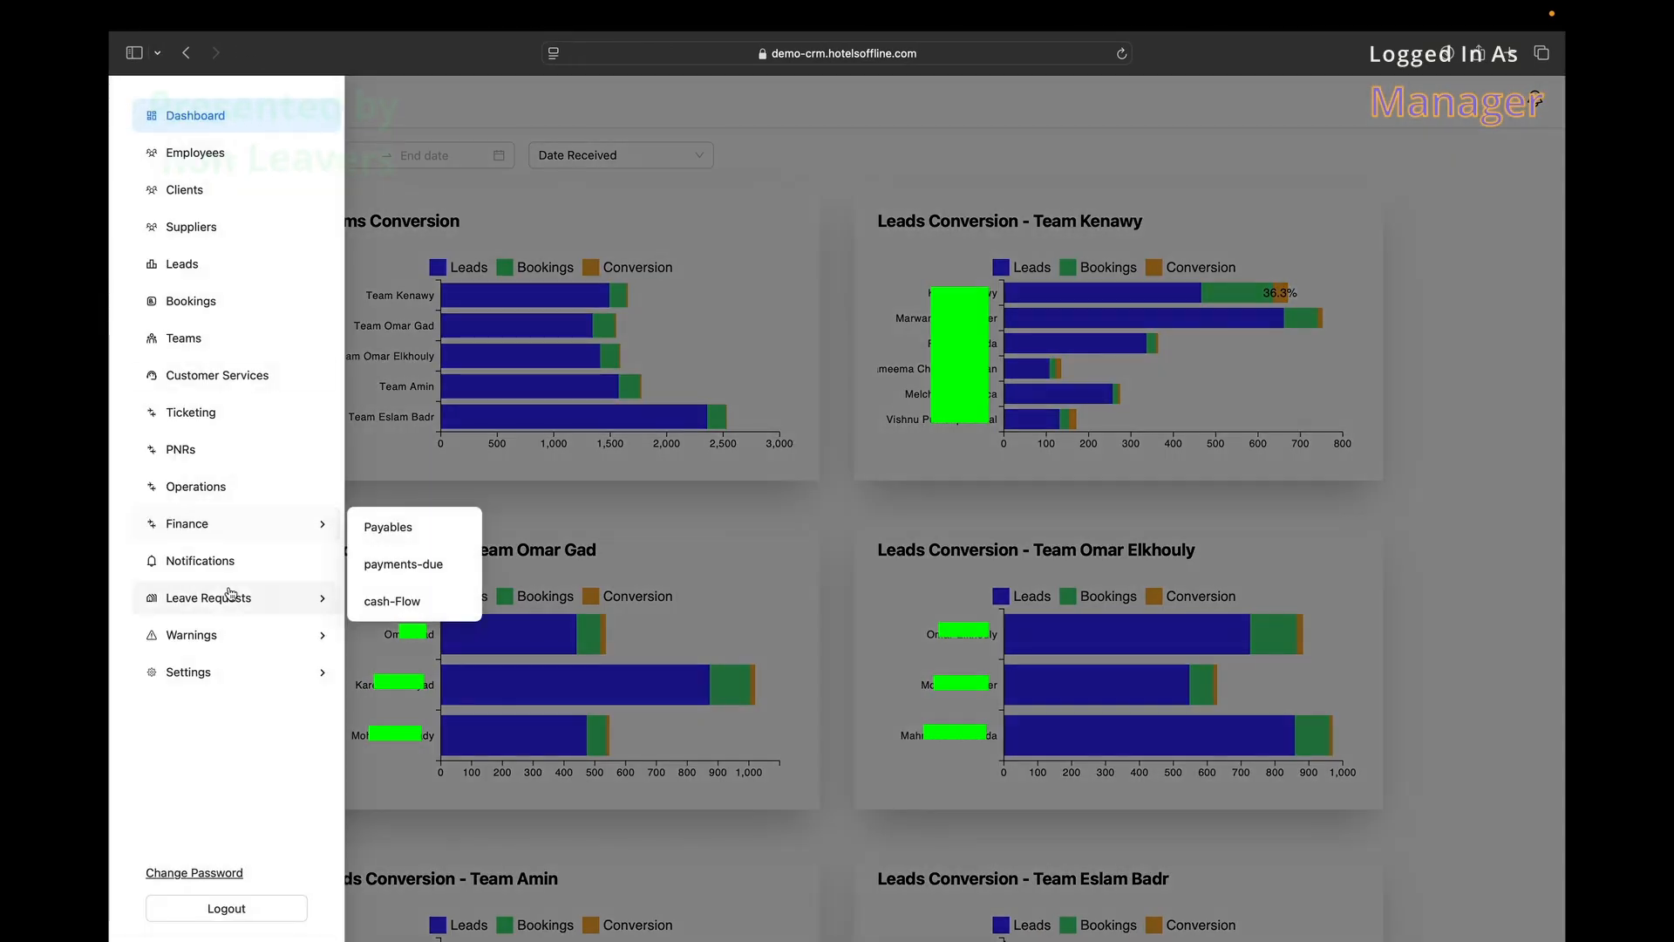
pyautogui.moveTo(230, 594)
pyautogui.click(404, 642)
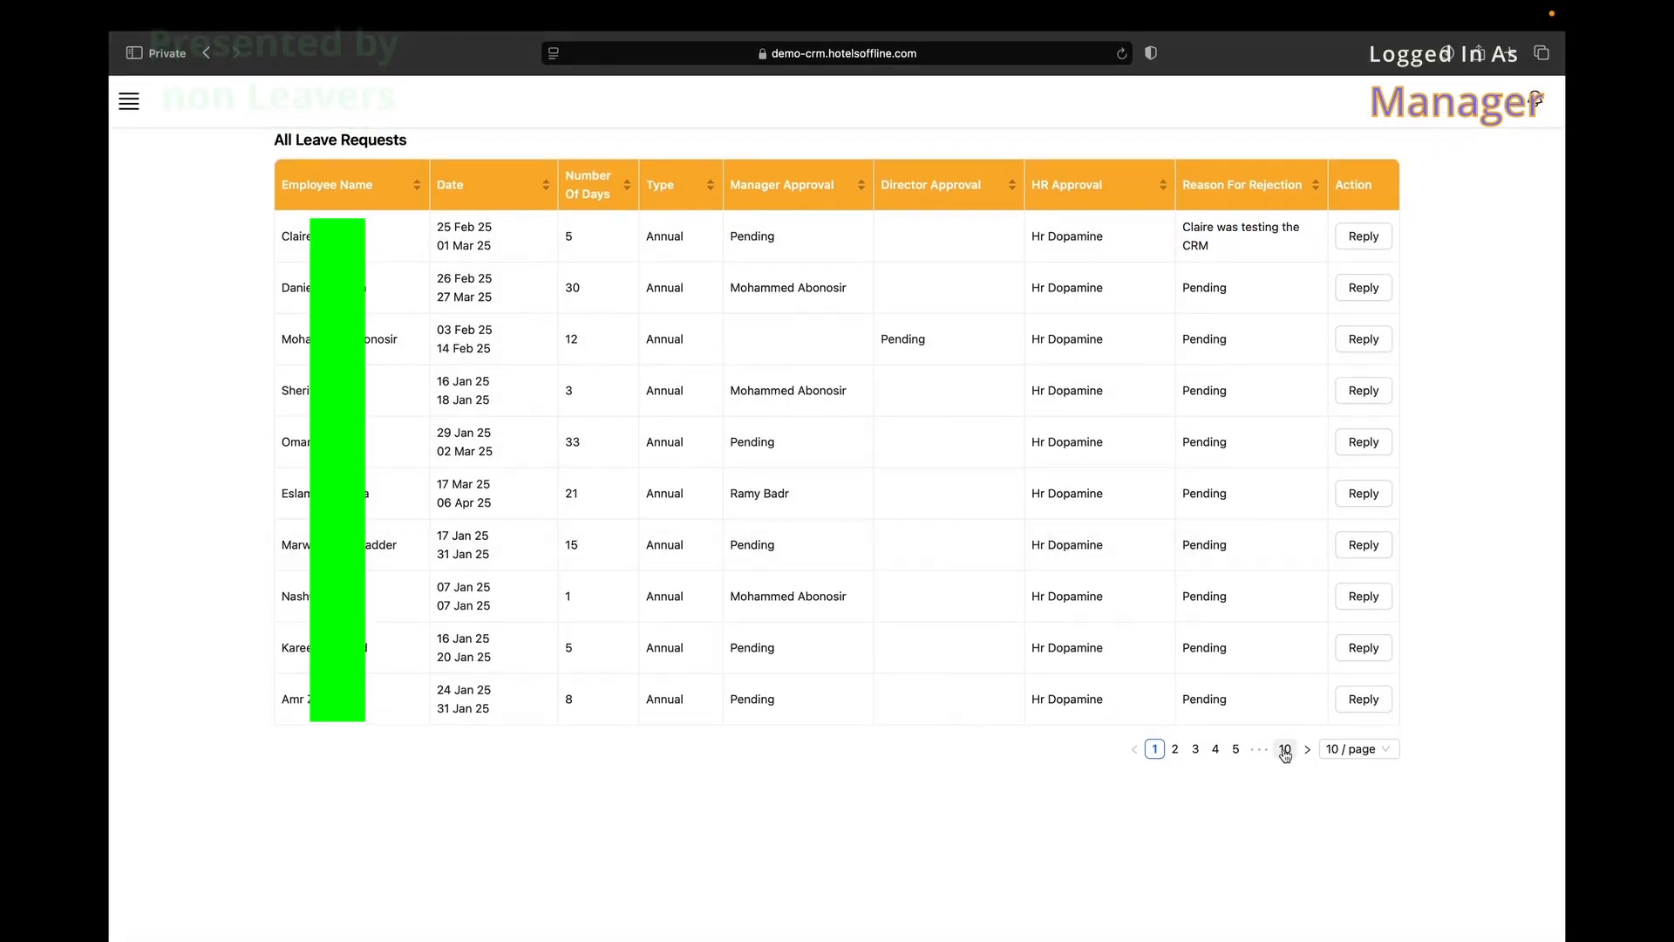
pyautogui.click(1285, 749)
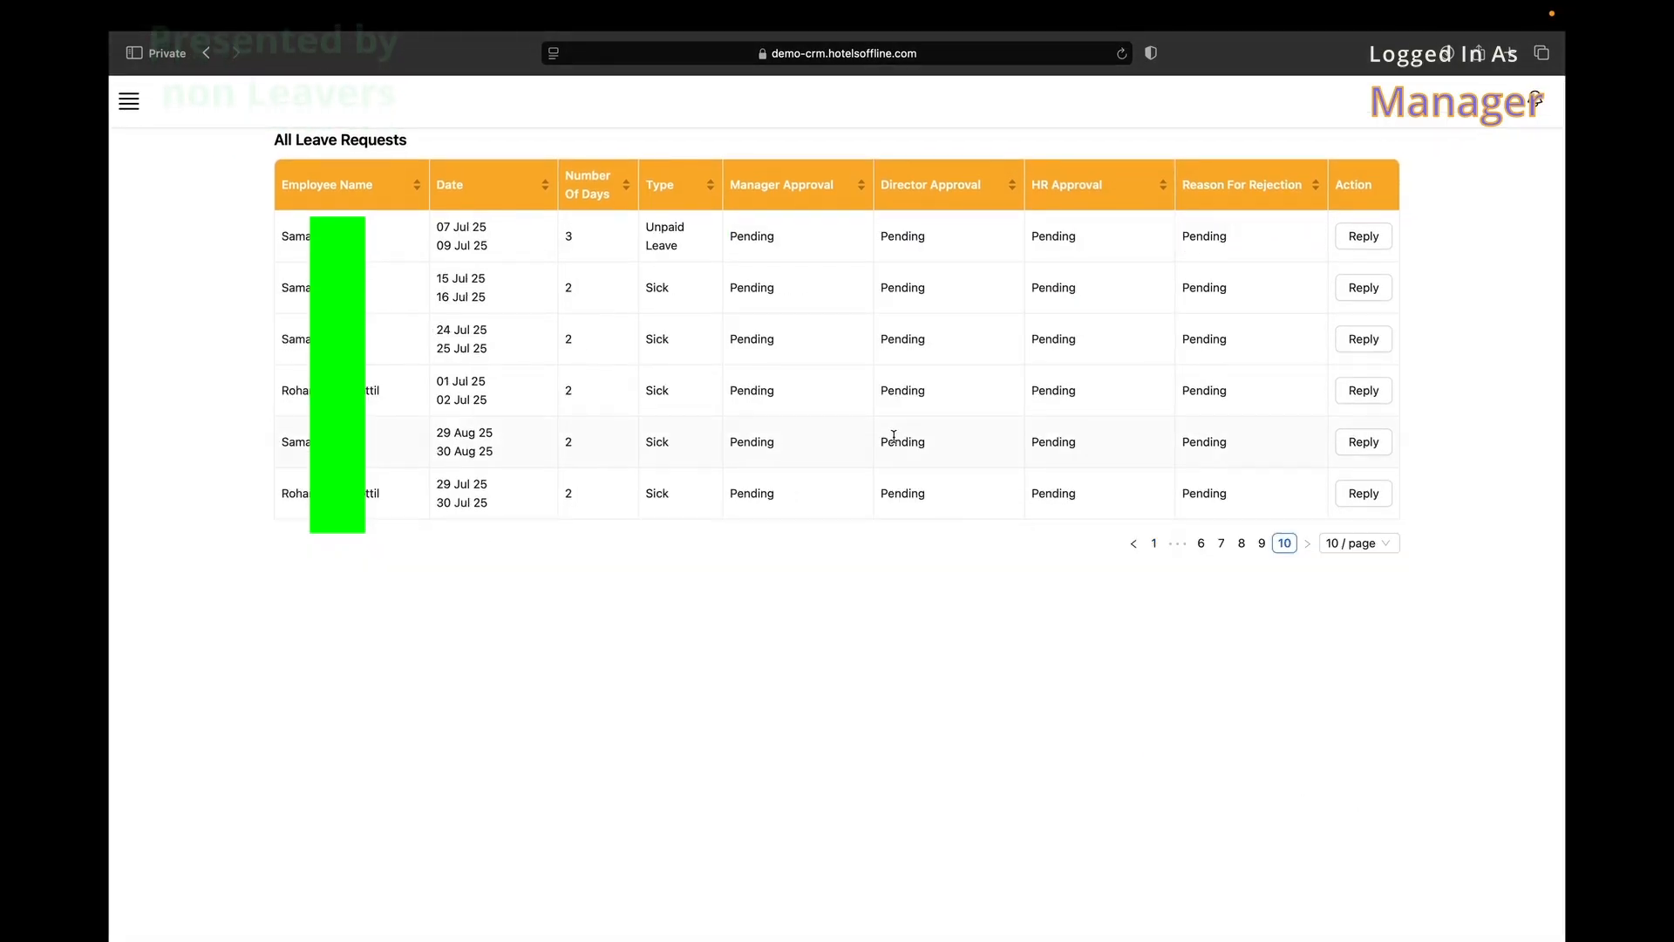
pyautogui.click(1359, 497)
pyautogui.click(761, 402)
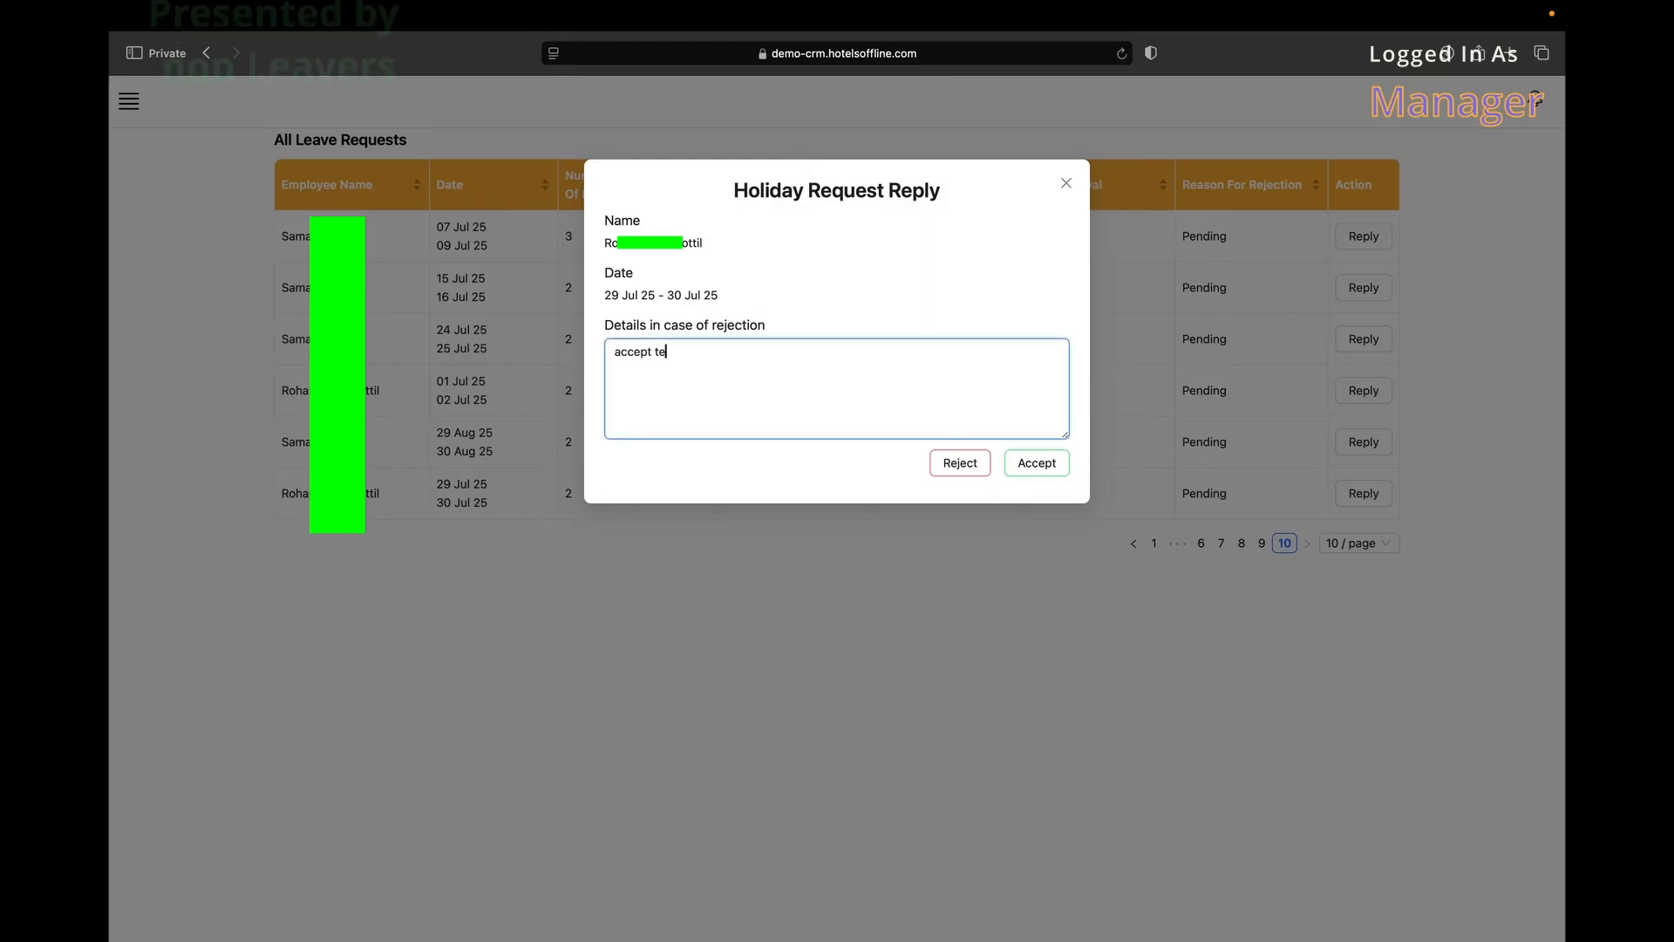
pyautogui.click(1047, 470)
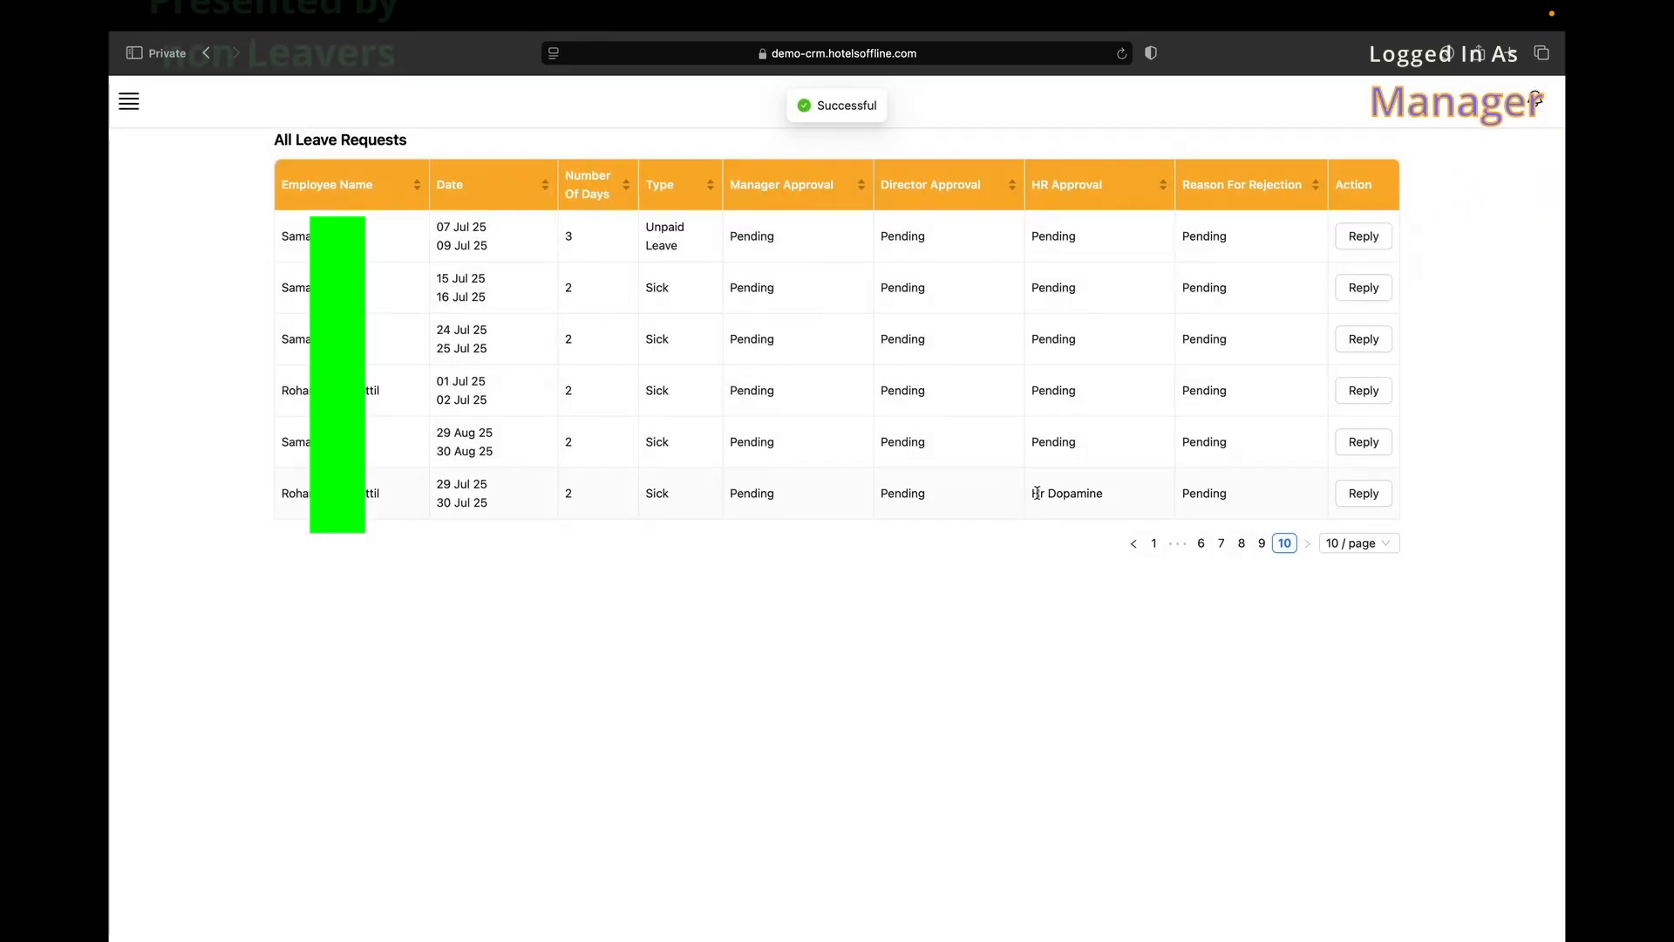
pyautogui.click(1115, 491)
pyautogui.moveTo(1116, 495); pyautogui.dragTo(1009, 489)
# Reject the 29–30 Aug sick leave request with the reason 'test reject'.
pyautogui.click(1364, 442)
pyautogui.click(875, 393)
pyautogui.write('test reje')
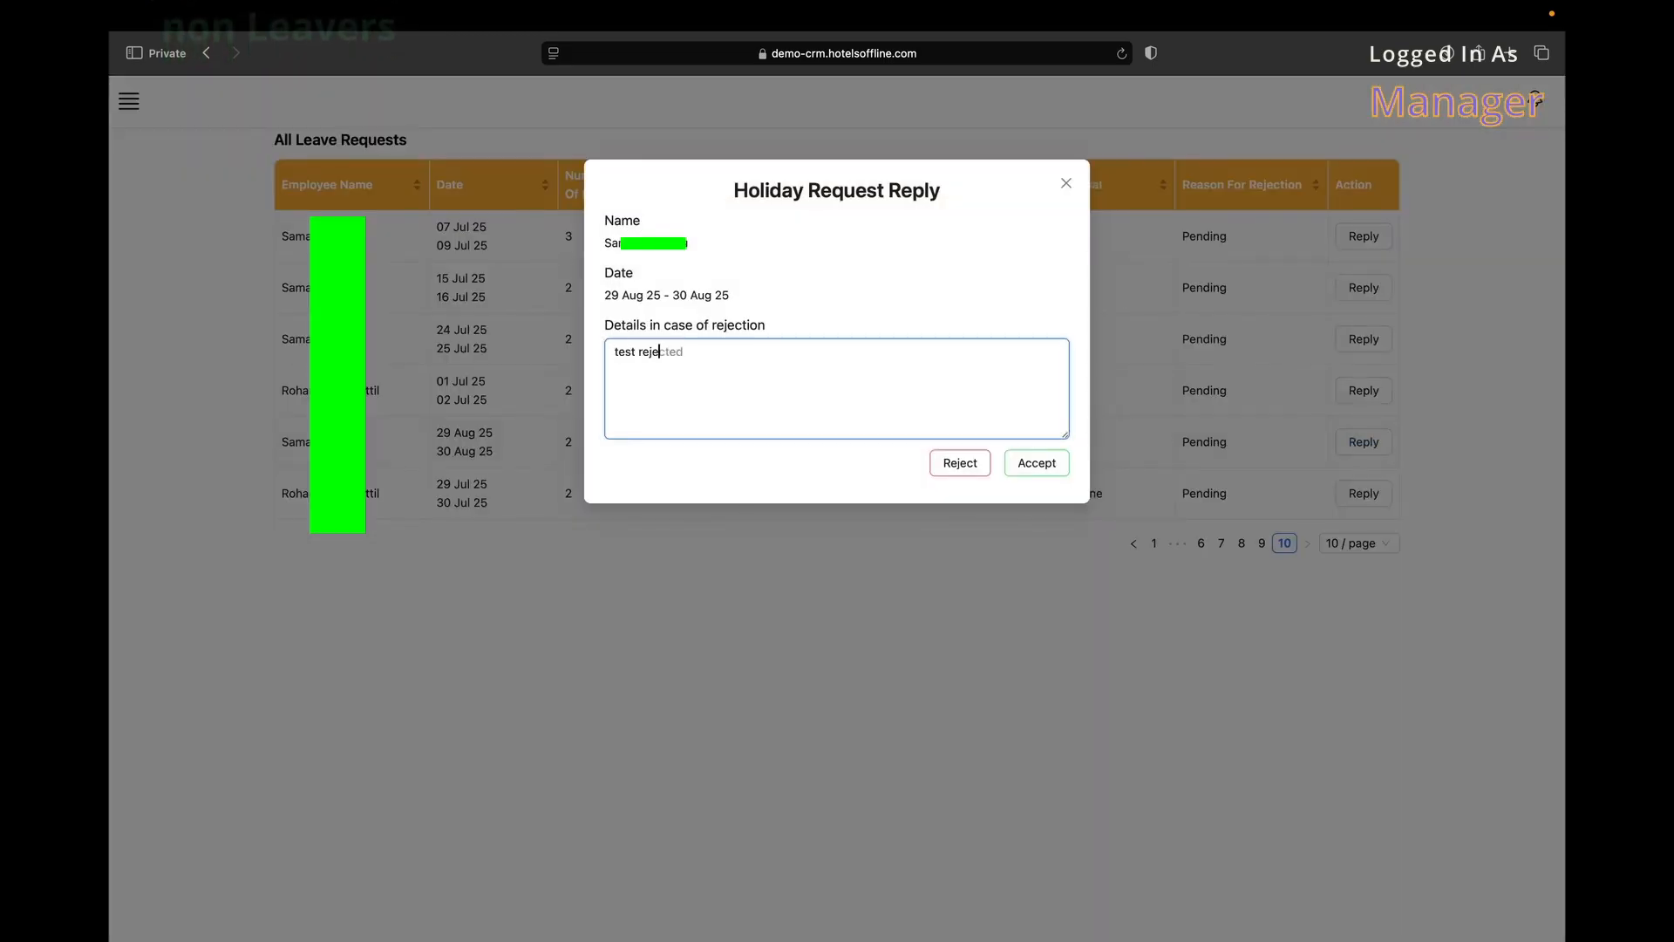
pyautogui.write('ct')
pyautogui.click(961, 464)
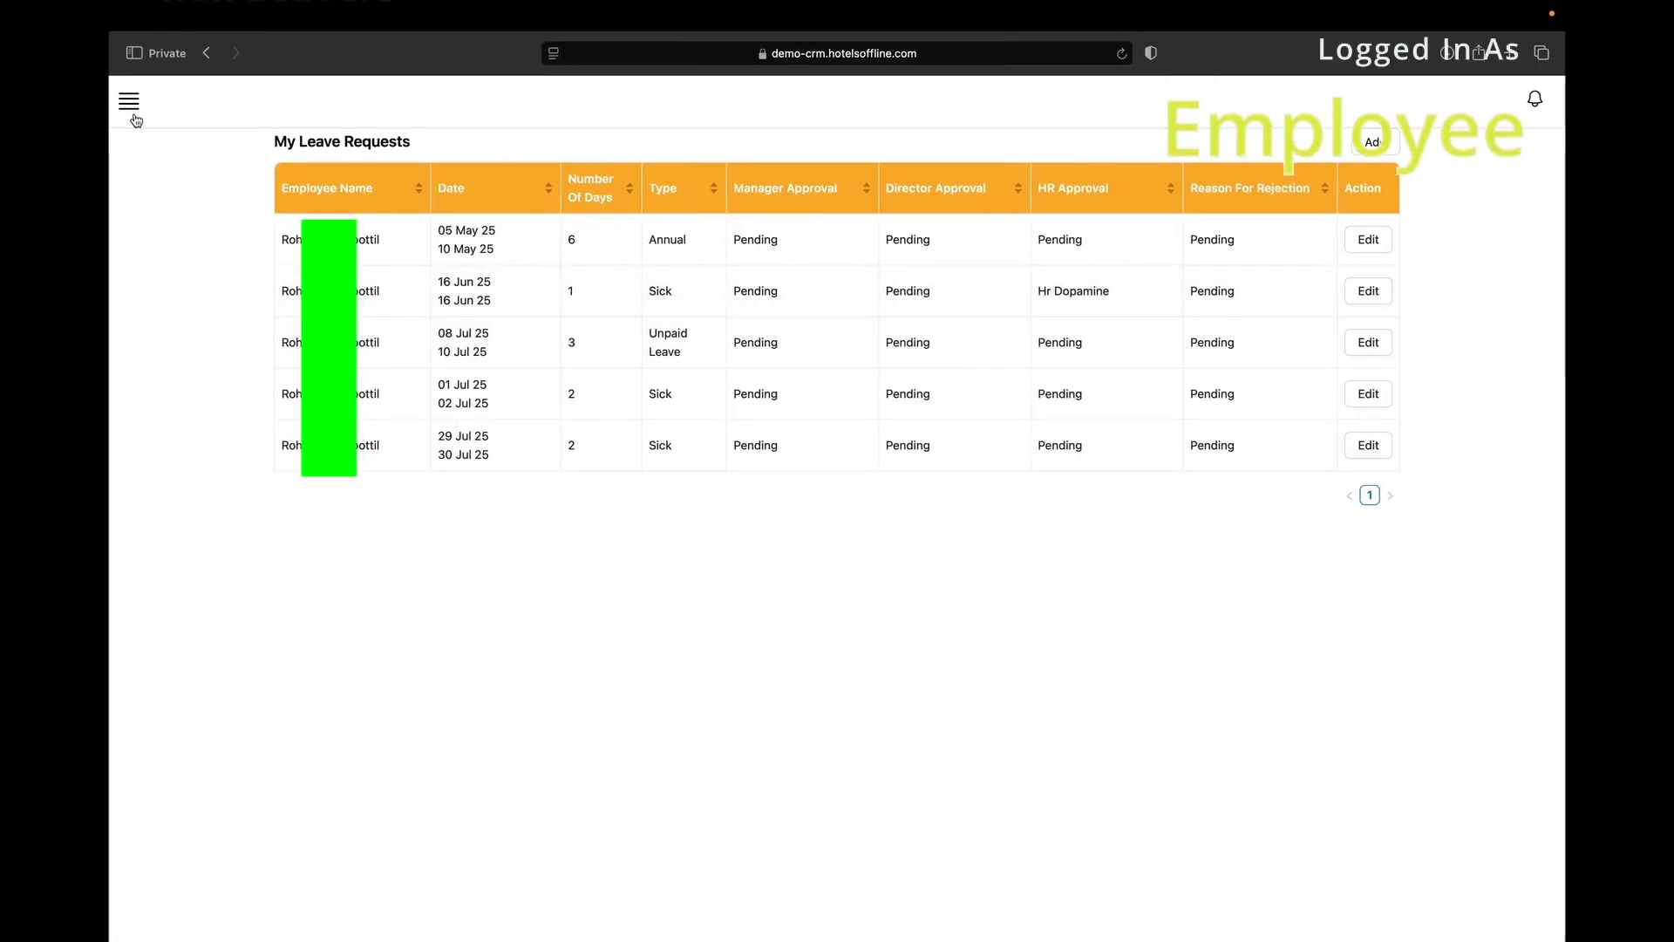
pyautogui.click(131, 109)
pyautogui.moveTo(213, 565)
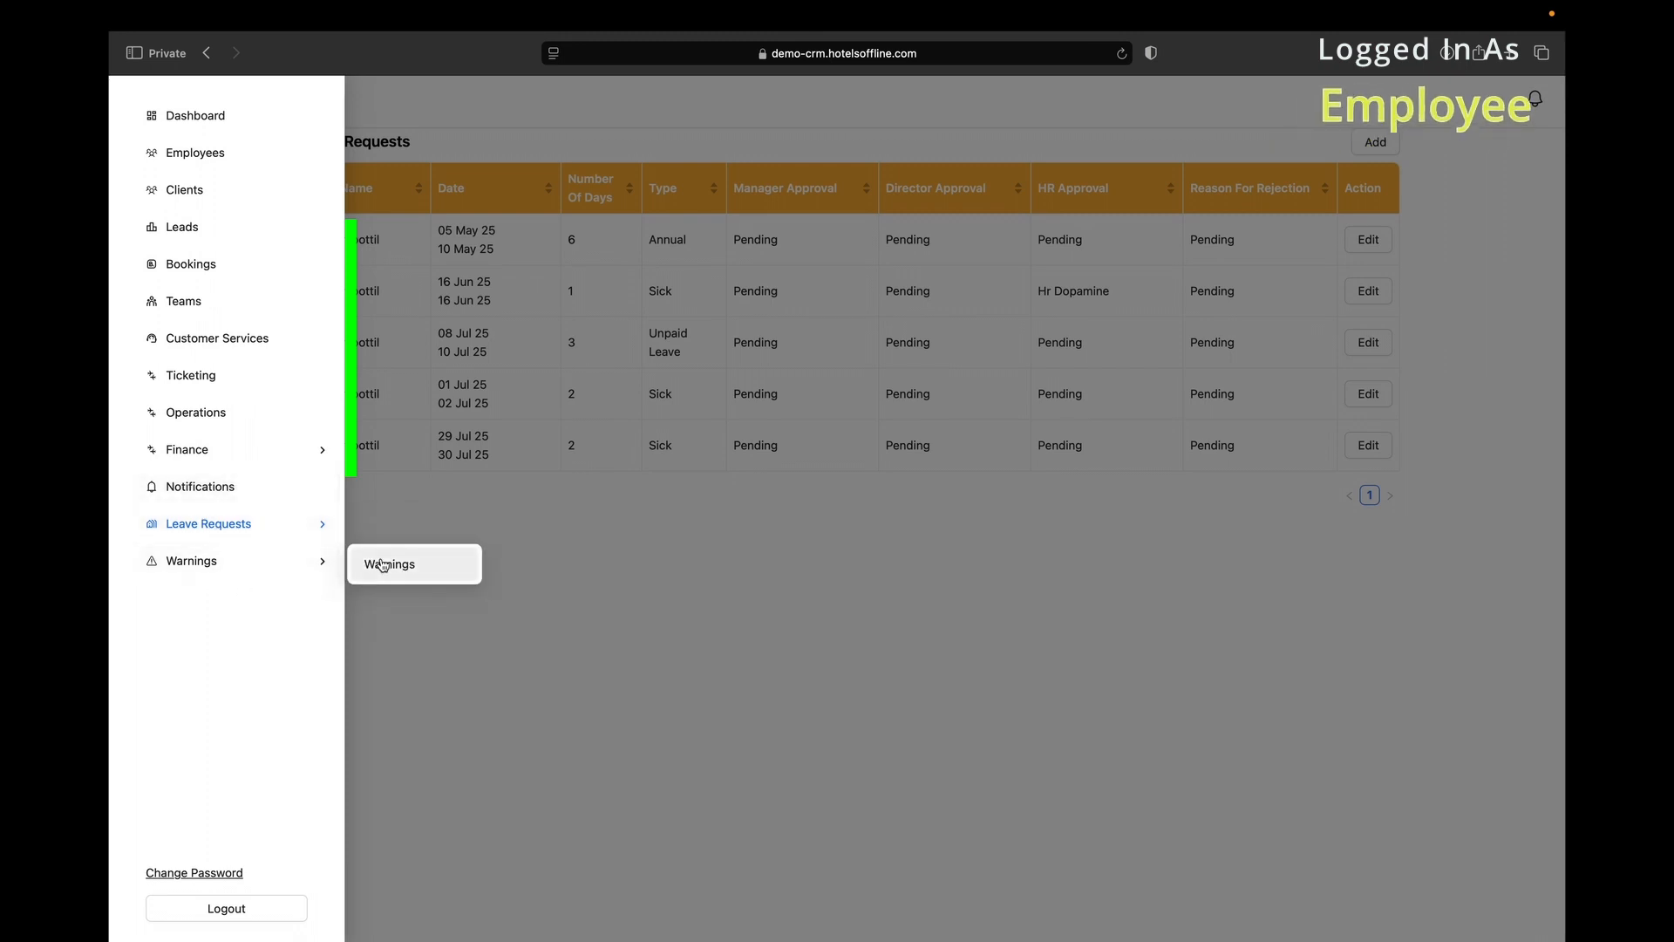
# View the employee's warnings, then the manager's My Warnings list with approval statuses.
pyautogui.click(384, 566)
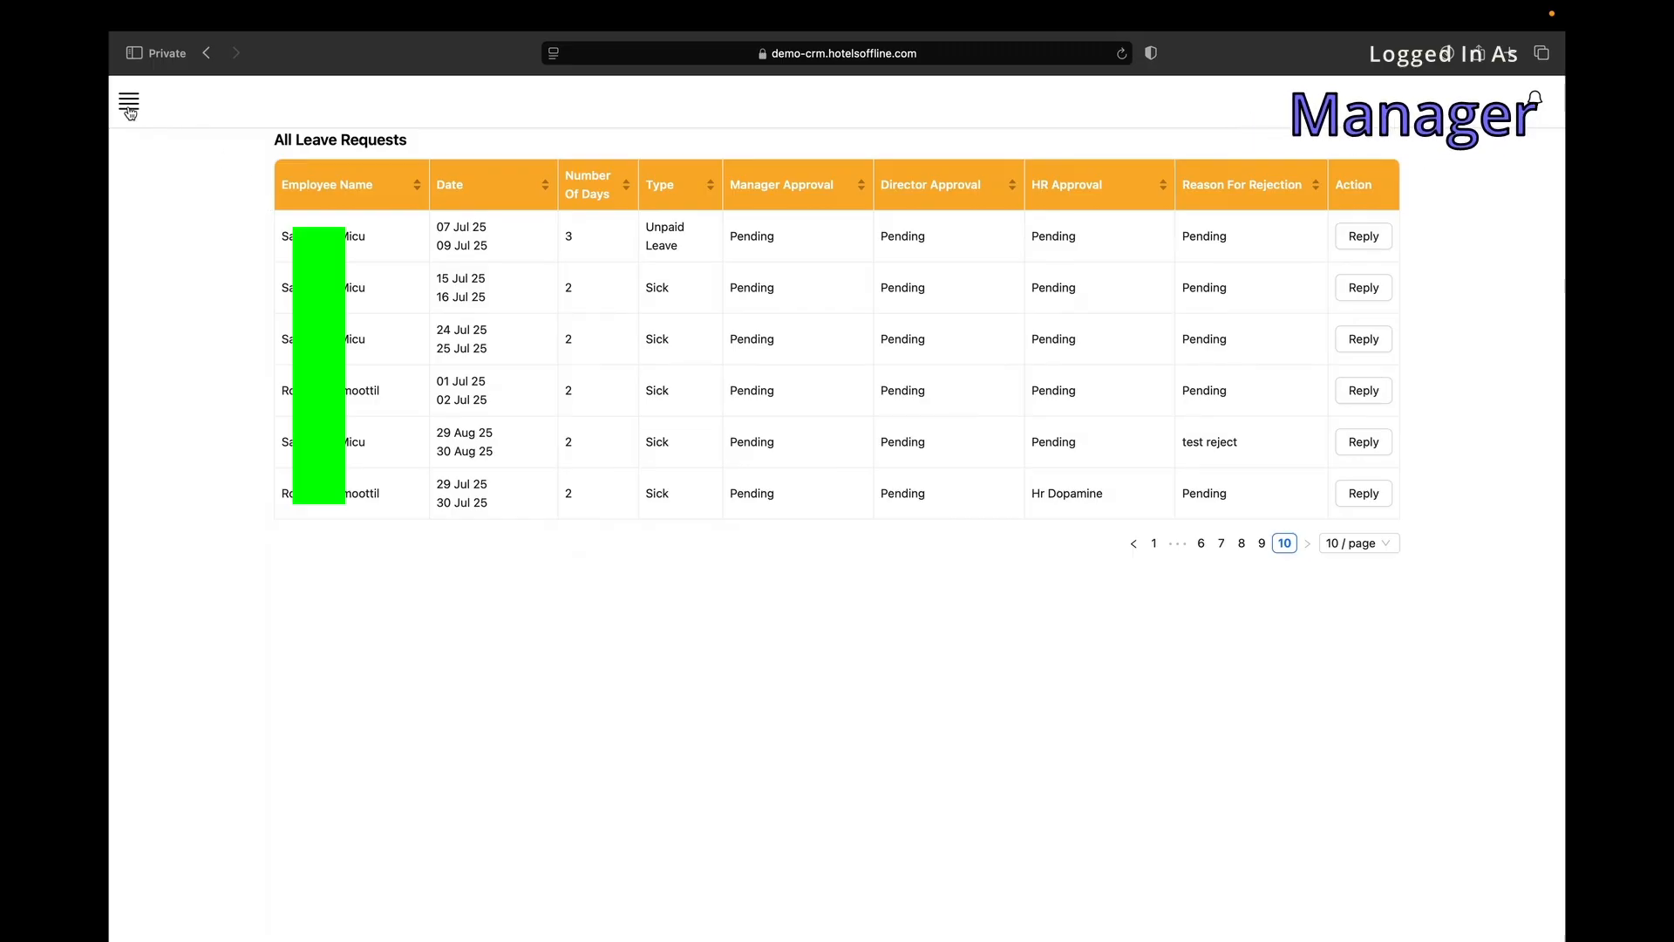
pyautogui.click(129, 103)
pyautogui.moveTo(210, 527)
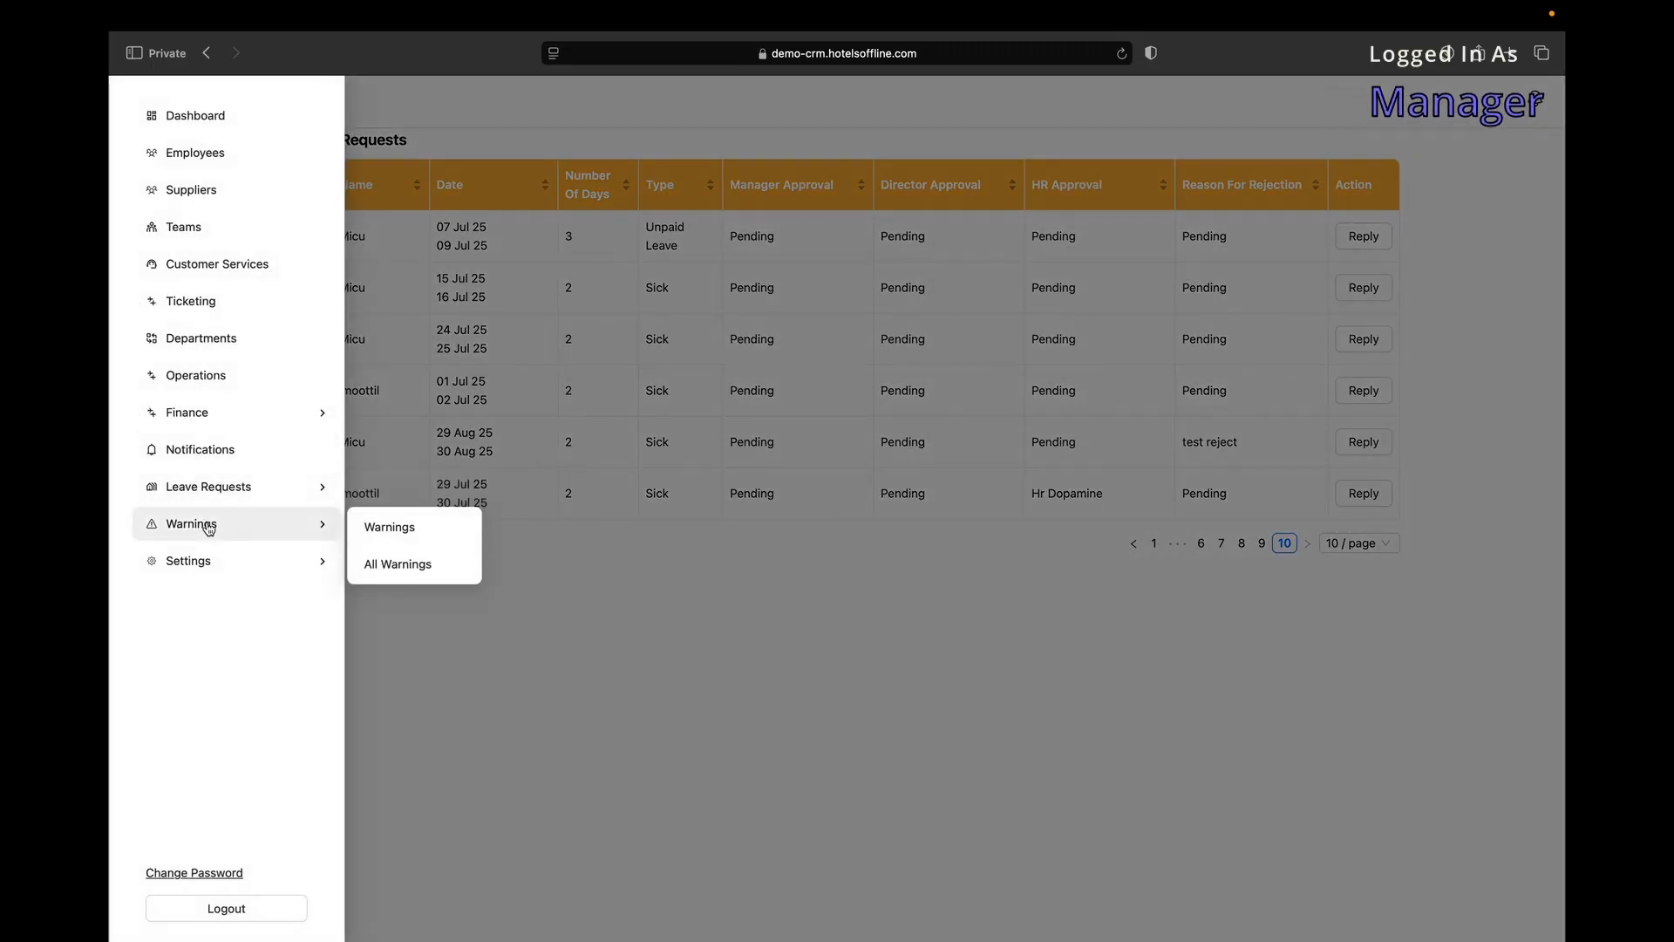
pyautogui.click(392, 532)
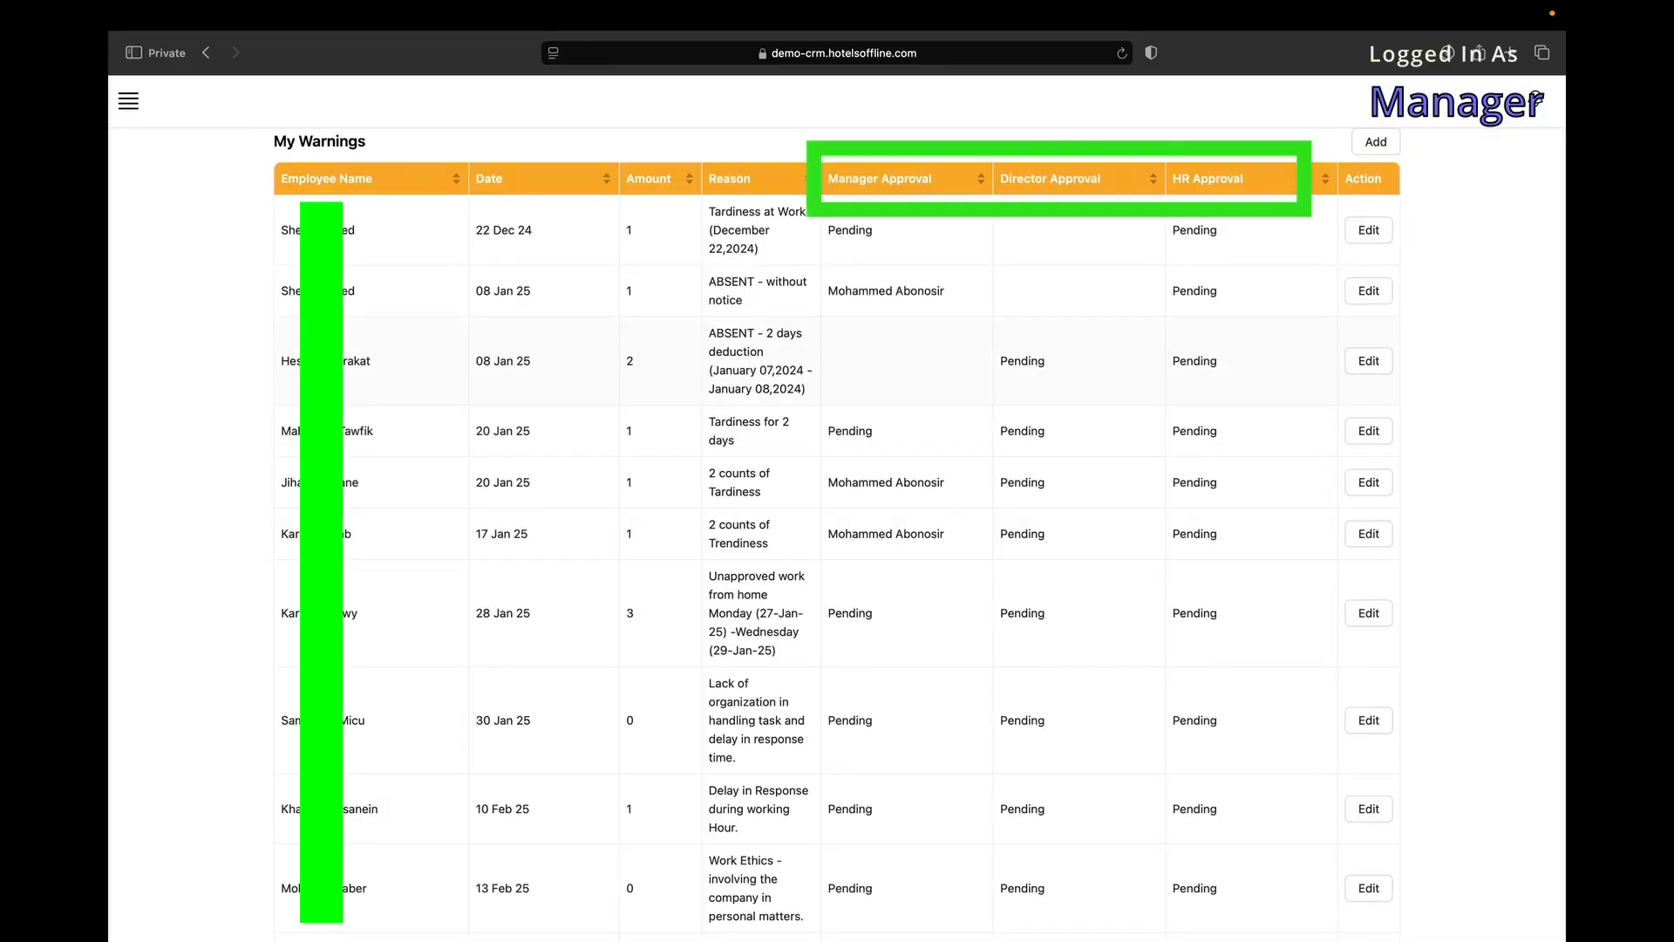
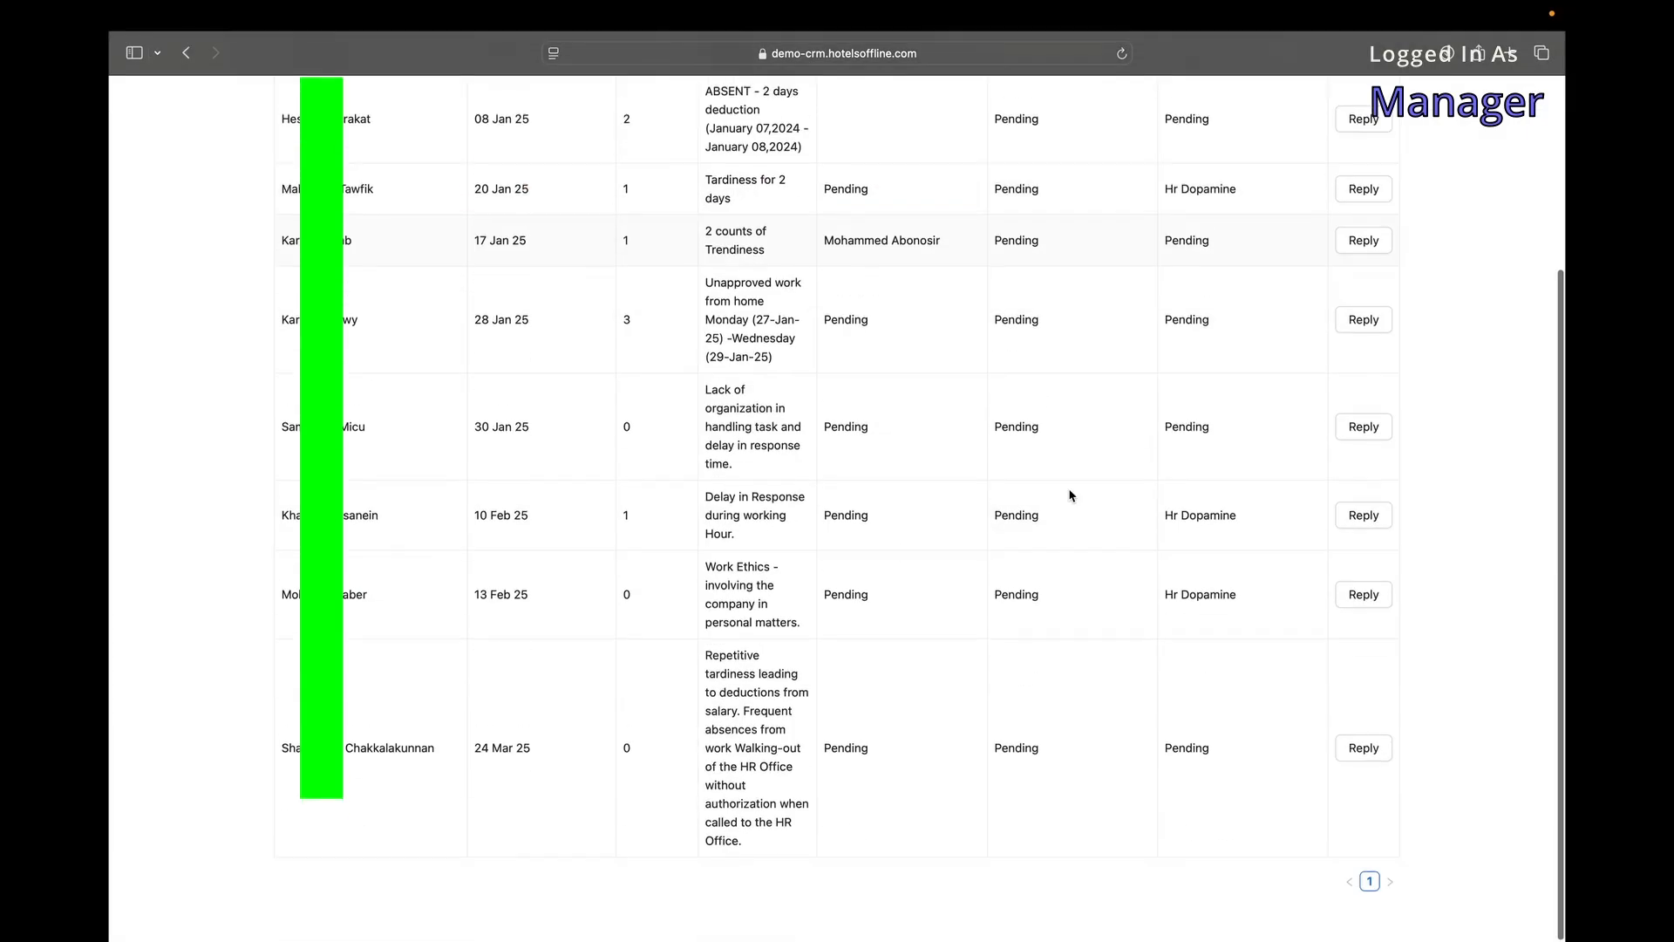
# Open the approval form for the 30 Jan 25 warning and click into its rejection details note.
pyautogui.scroll(1, 1190, 628)
pyautogui.click(1365, 468)
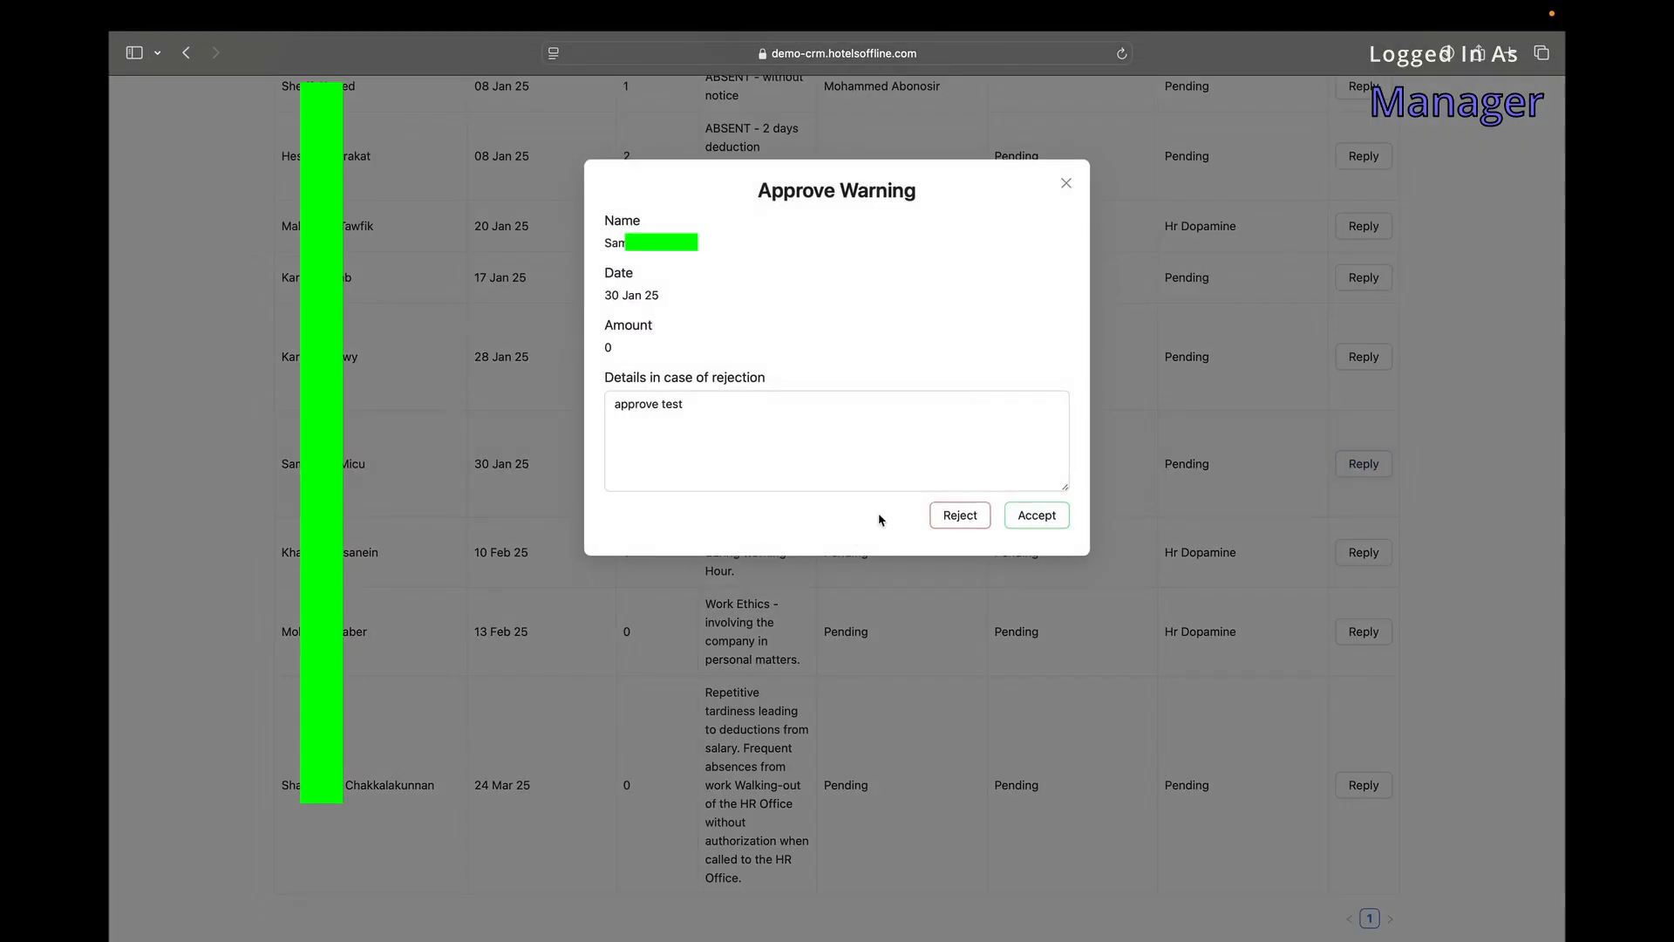
pyautogui.click(887, 452)
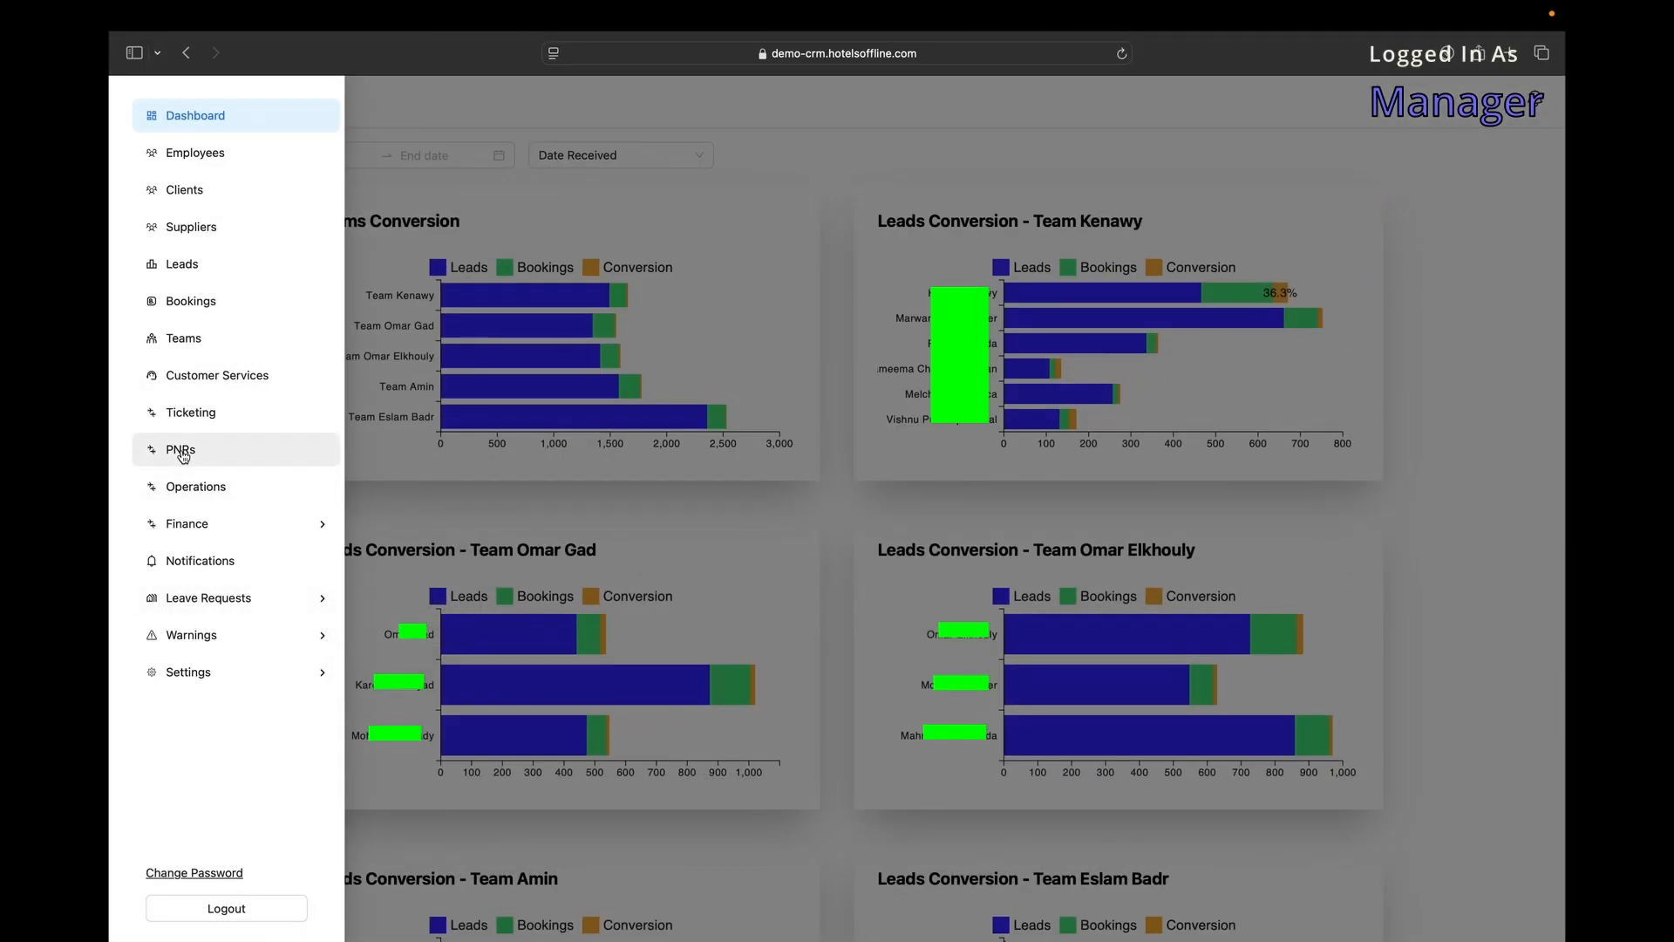
# Open the PNRs list showing 20 rows per page.
pyautogui.click(182, 452)
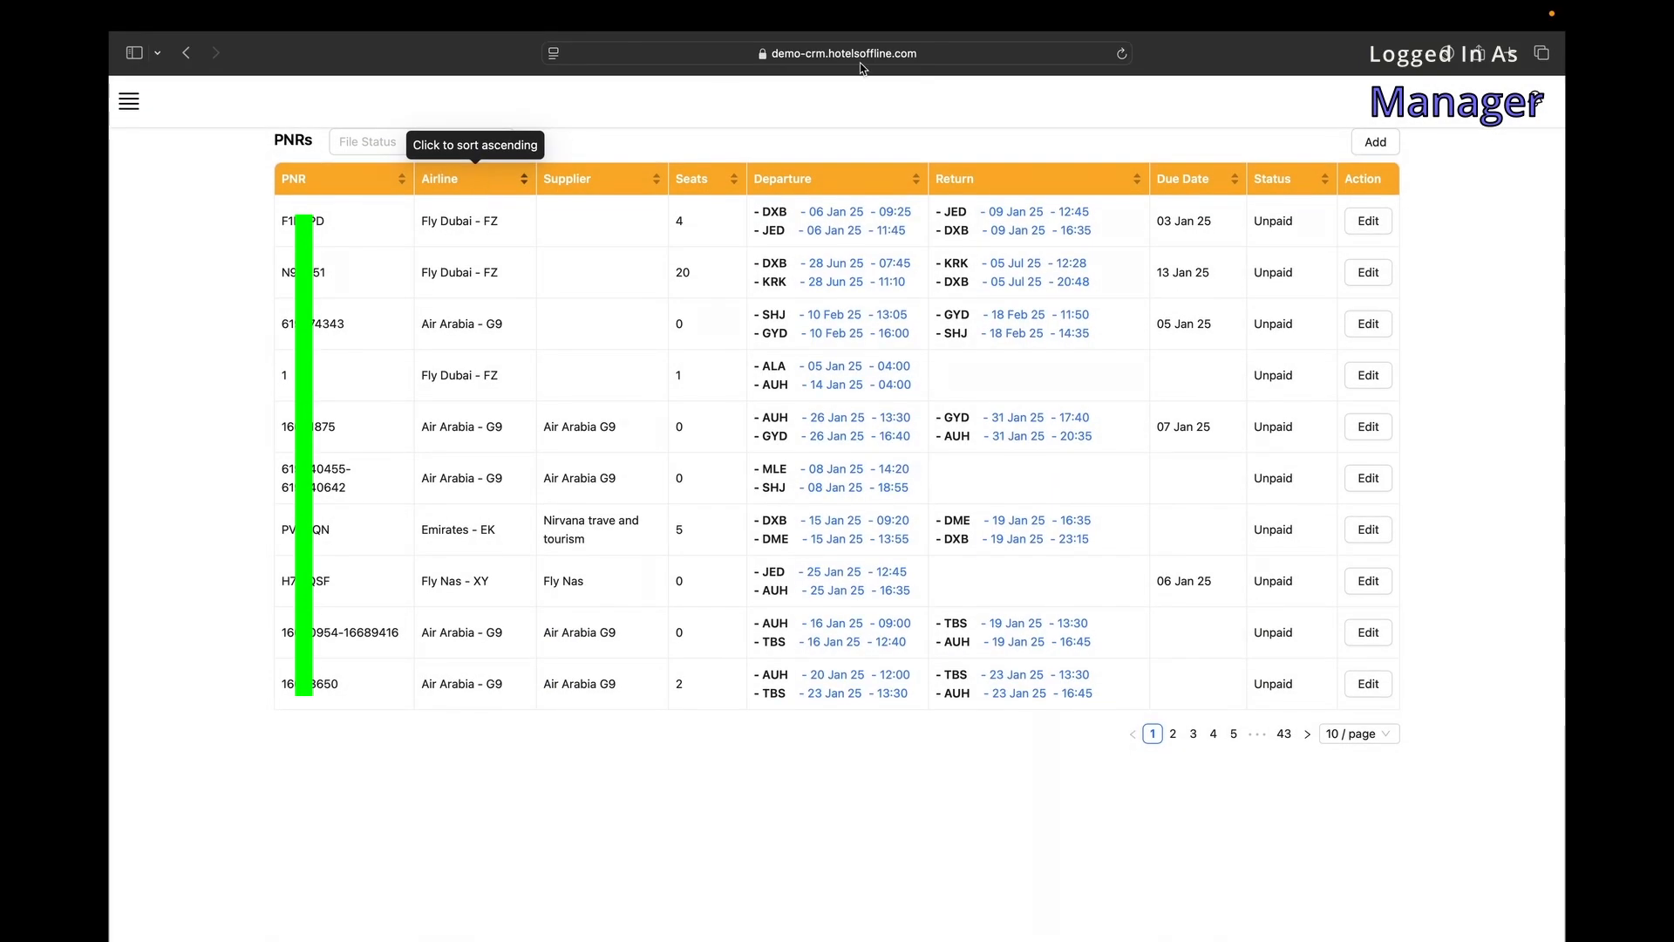
pyautogui.click(1350, 735)
pyautogui.click(1348, 792)
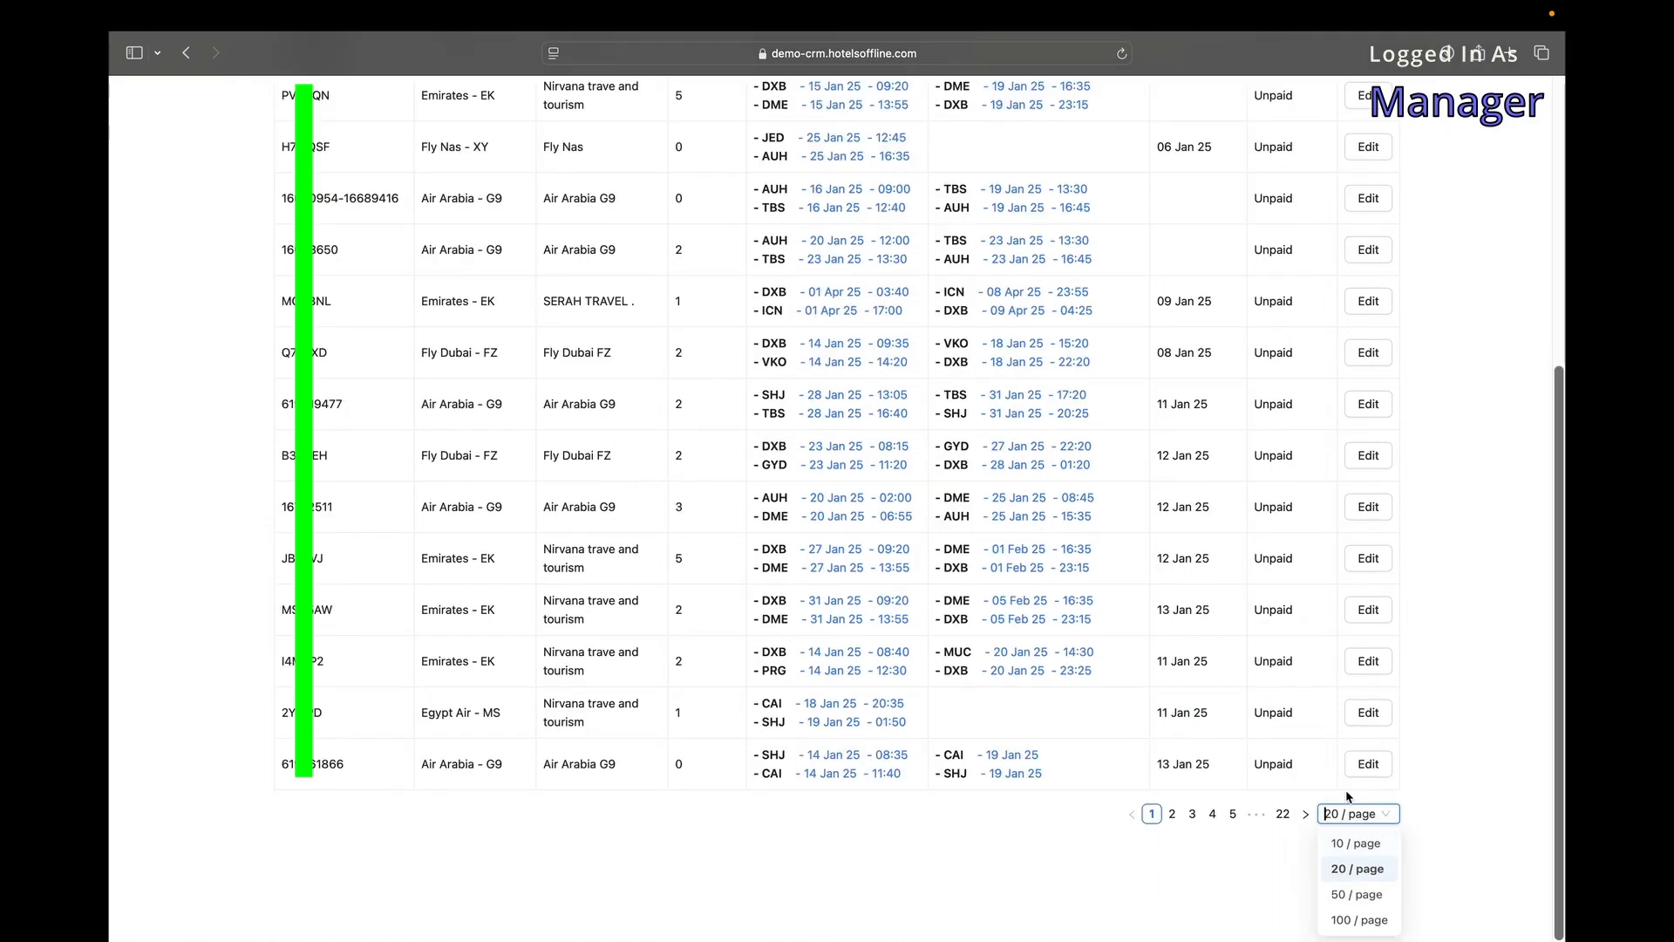
pyautogui.scroll(10, 1071, 541)
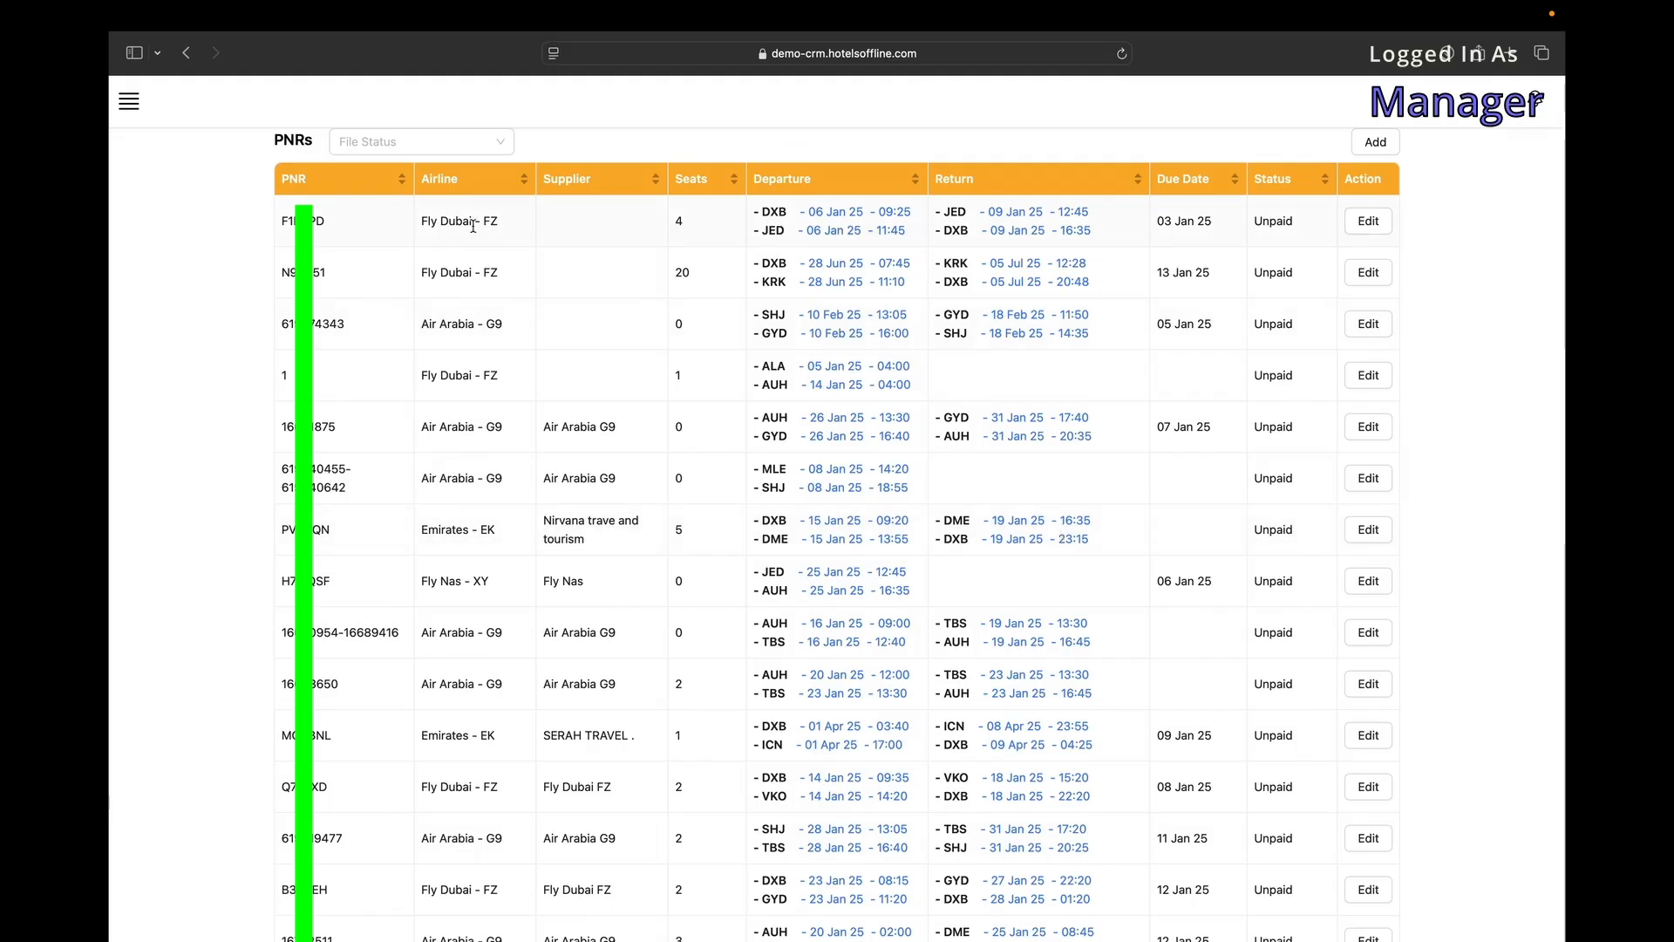
# Sort the PNRs by Airline, Supplier, Seats, Departure, Return, Due Date and Status.
pyautogui.click(450, 180)
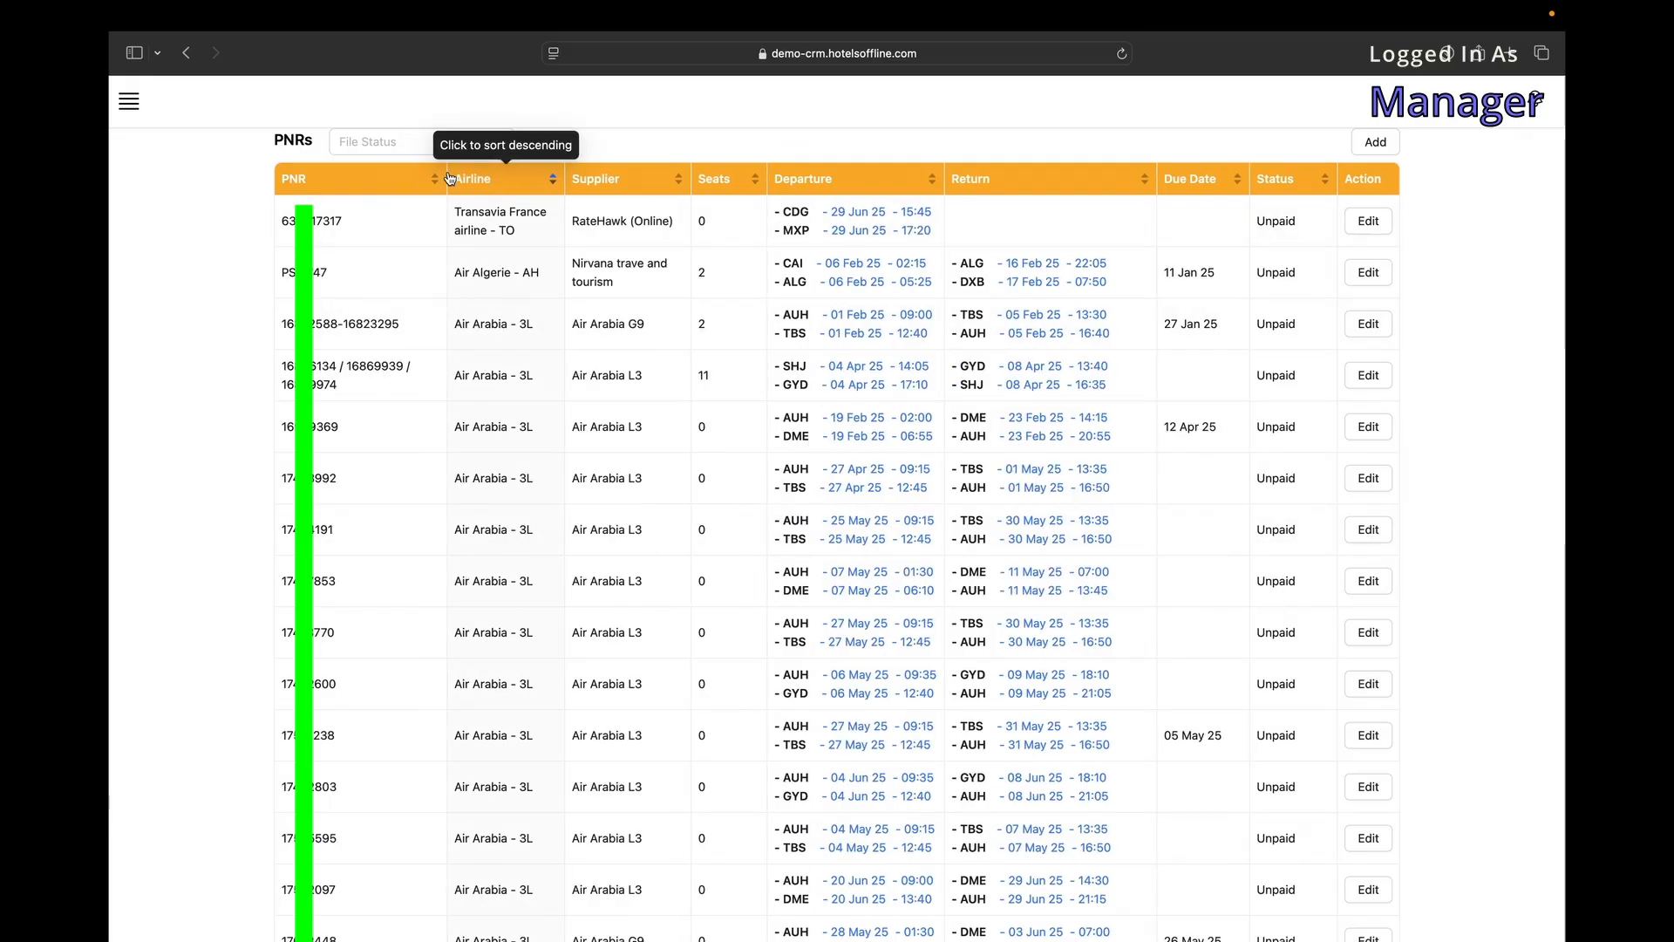
pyautogui.click(470, 180)
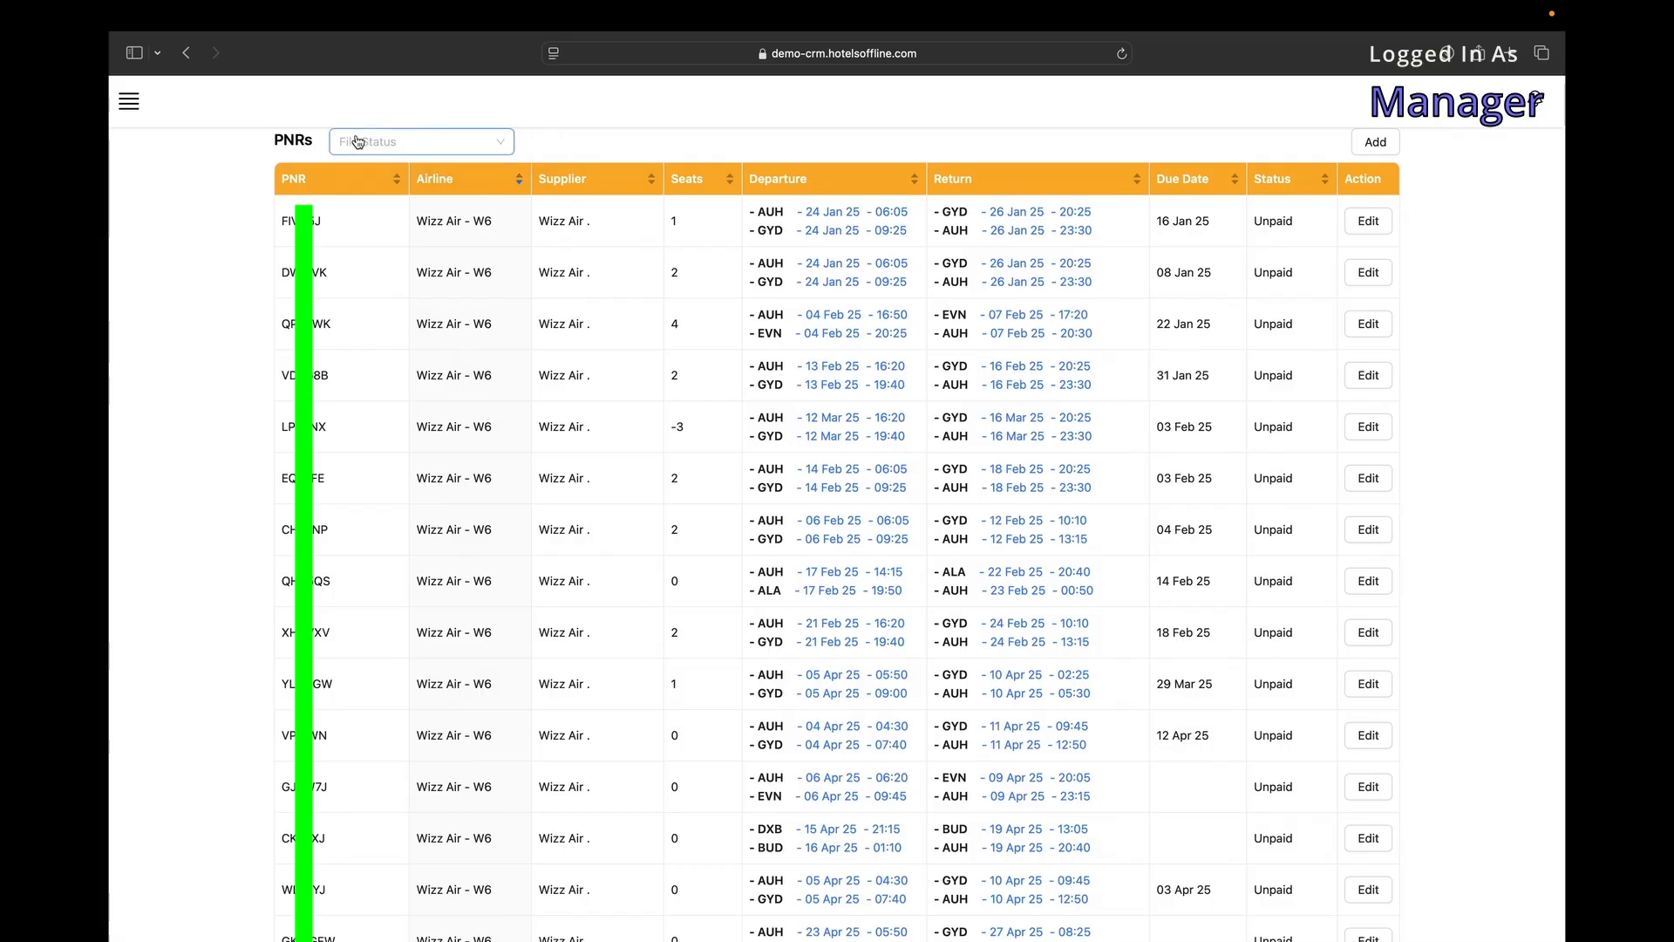
pyautogui.click(579, 183)
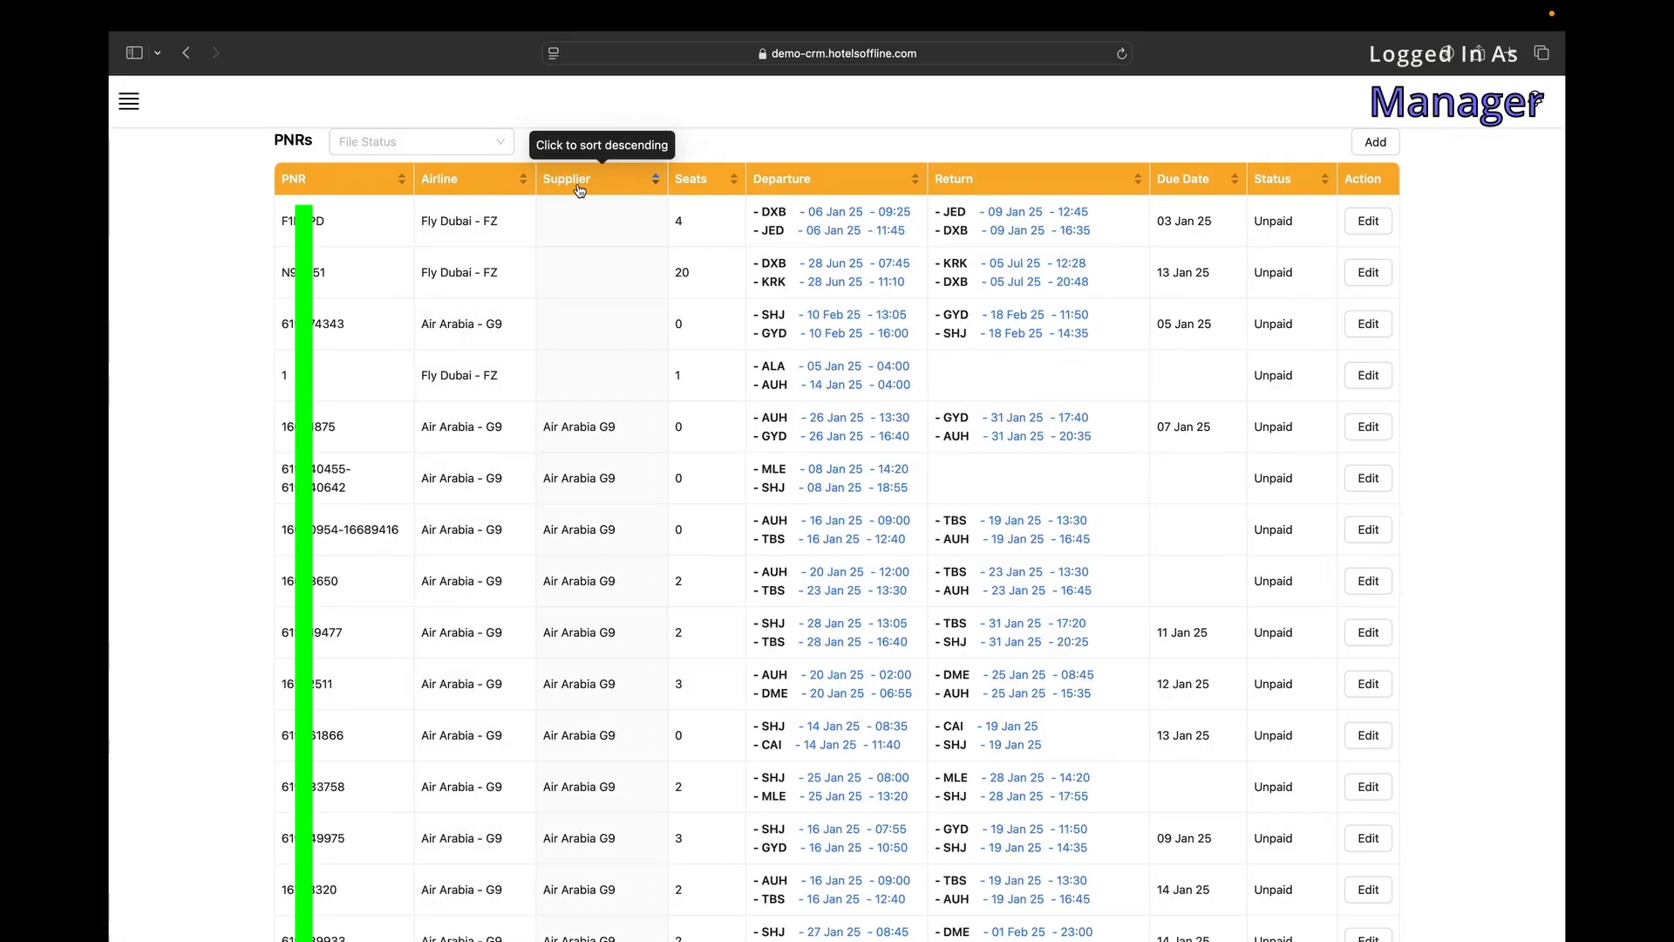
pyautogui.click(580, 191)
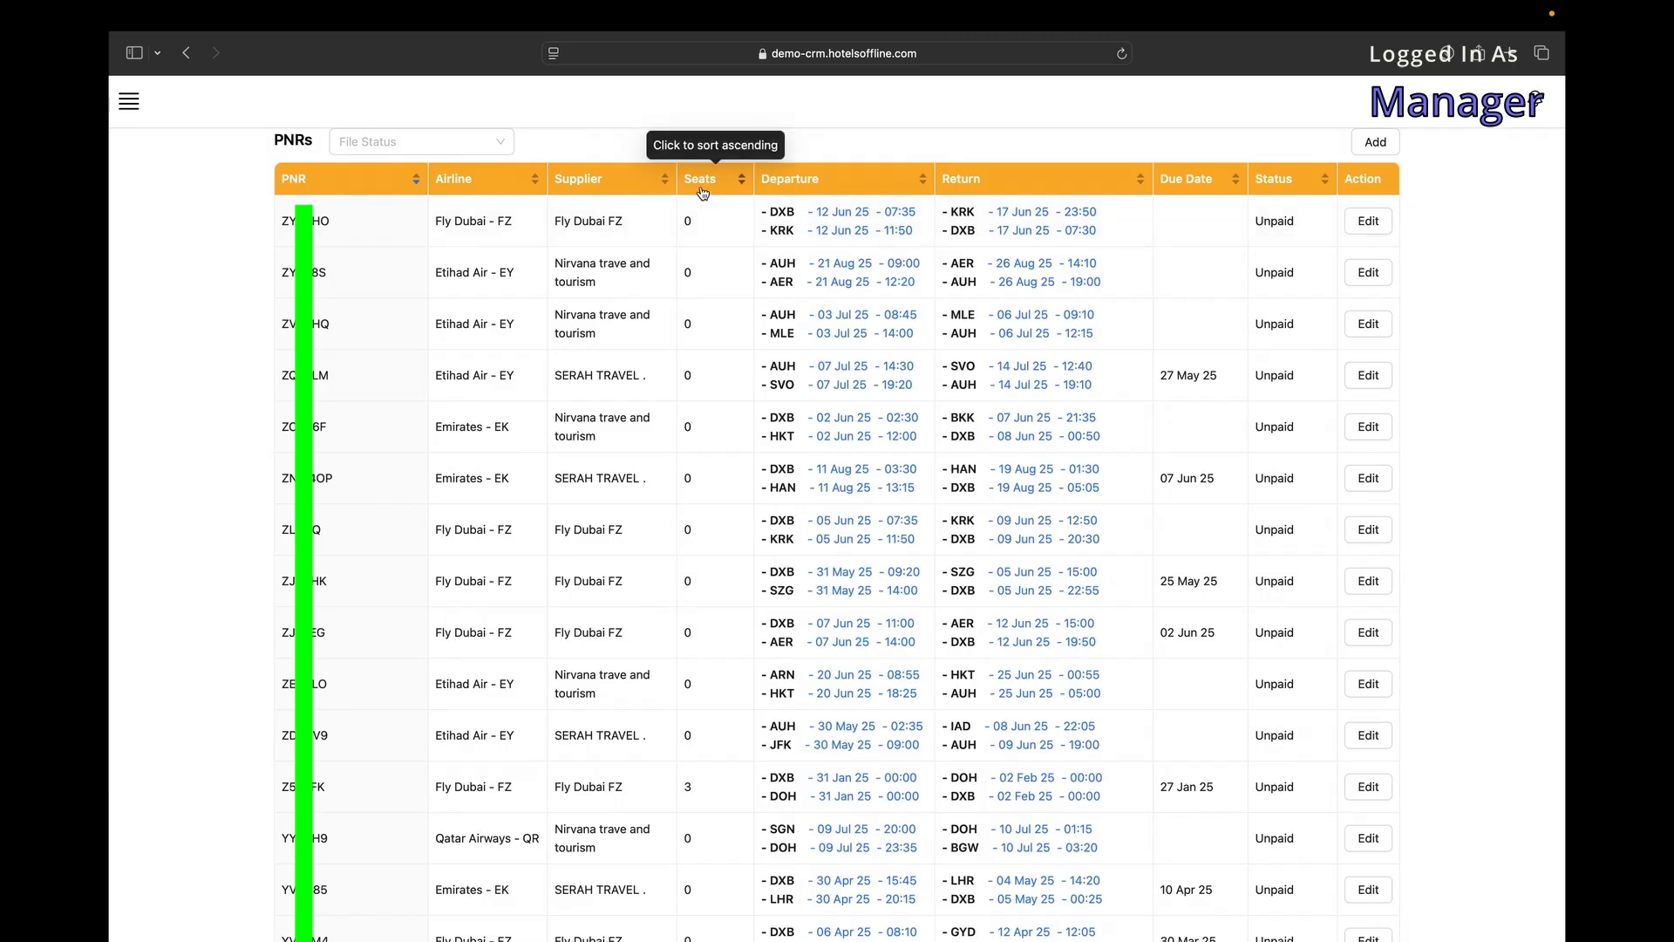
pyautogui.click(703, 190)
pyautogui.click(820, 181)
pyautogui.click(1084, 181)
pyautogui.click(1188, 181)
pyautogui.click(1272, 182)
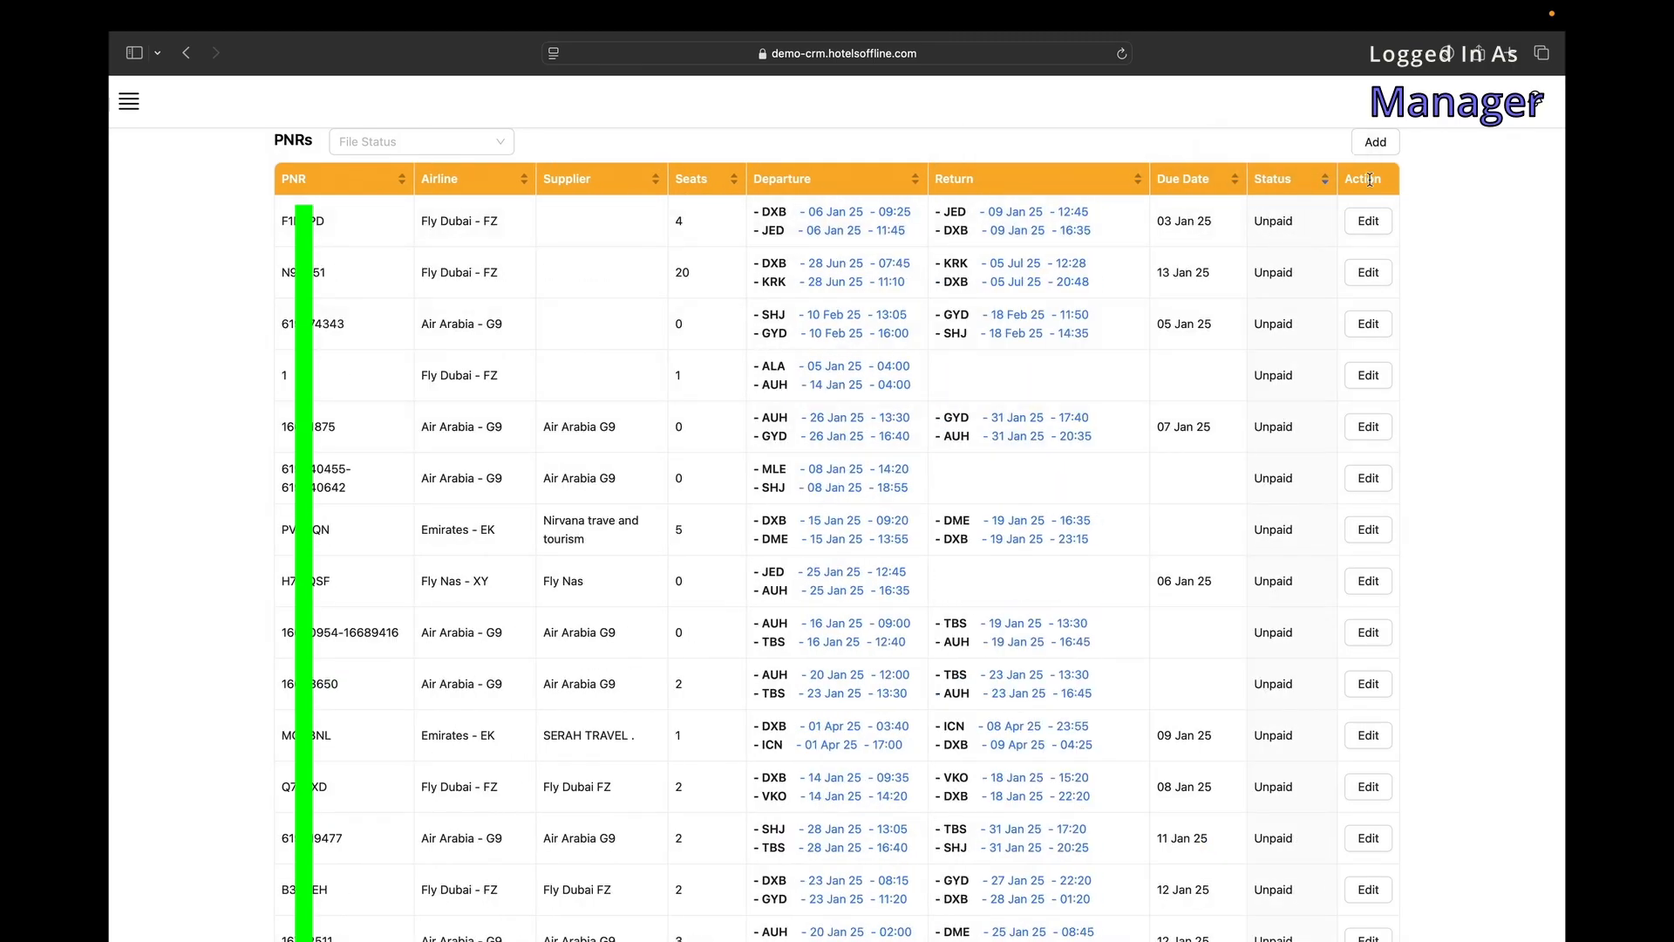
pyautogui.click(592, 187)
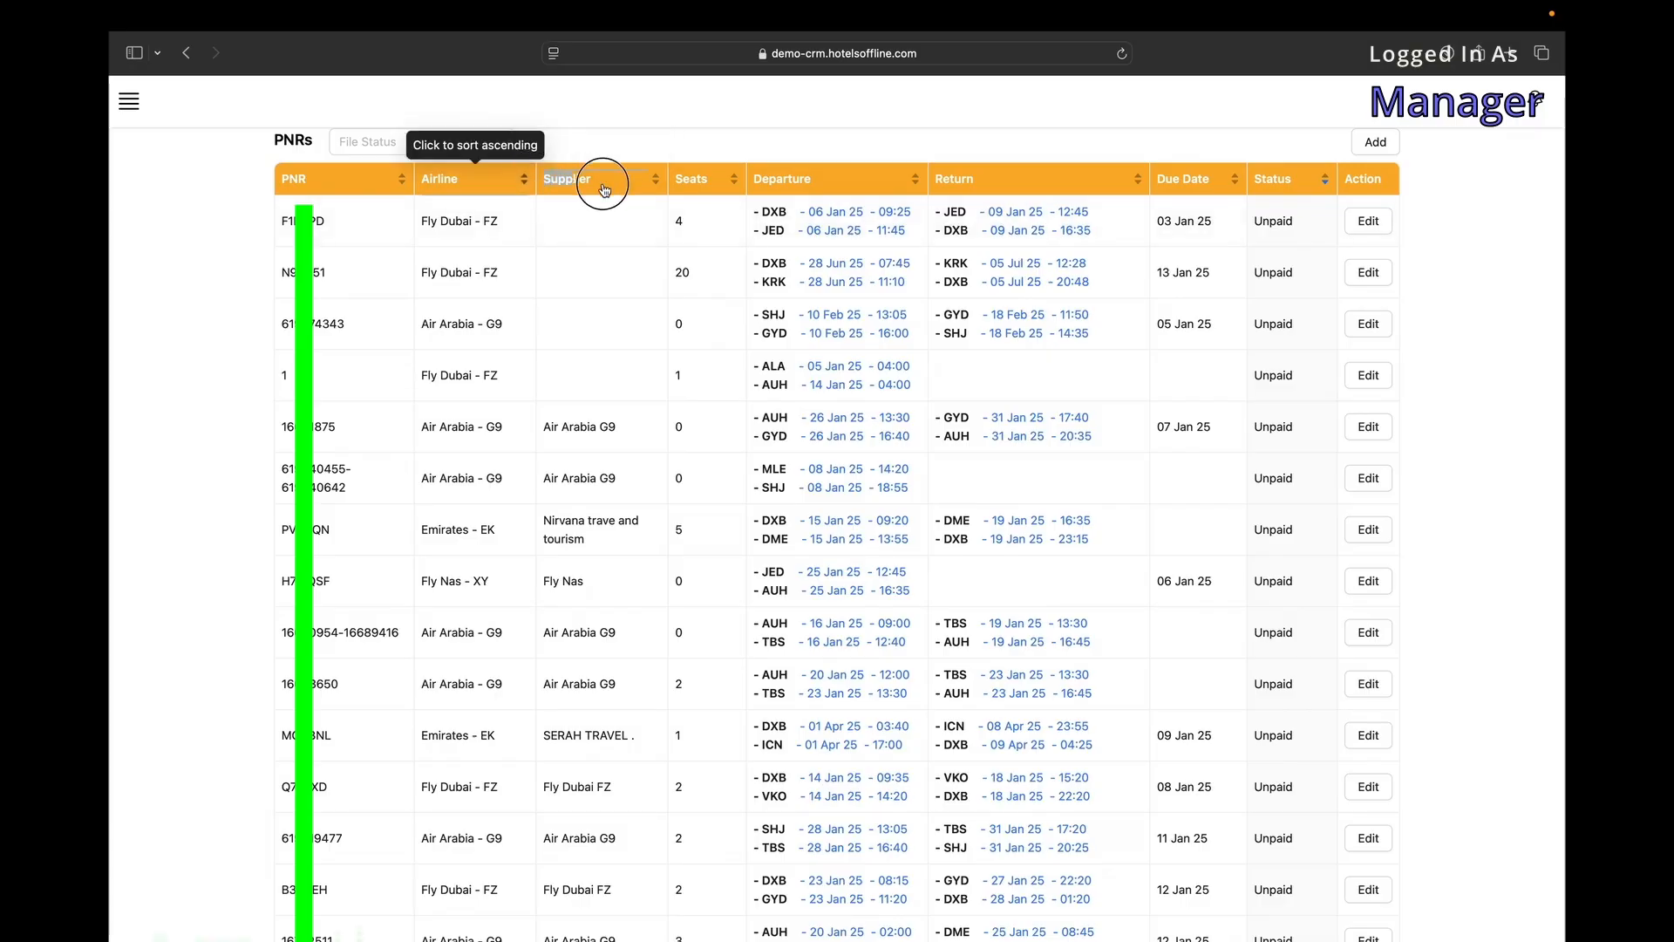
pyautogui.click(401, 178)
# Filter PNRs by file status FIT, then FD, then All, and start a new PNR.
pyautogui.click(362, 146)
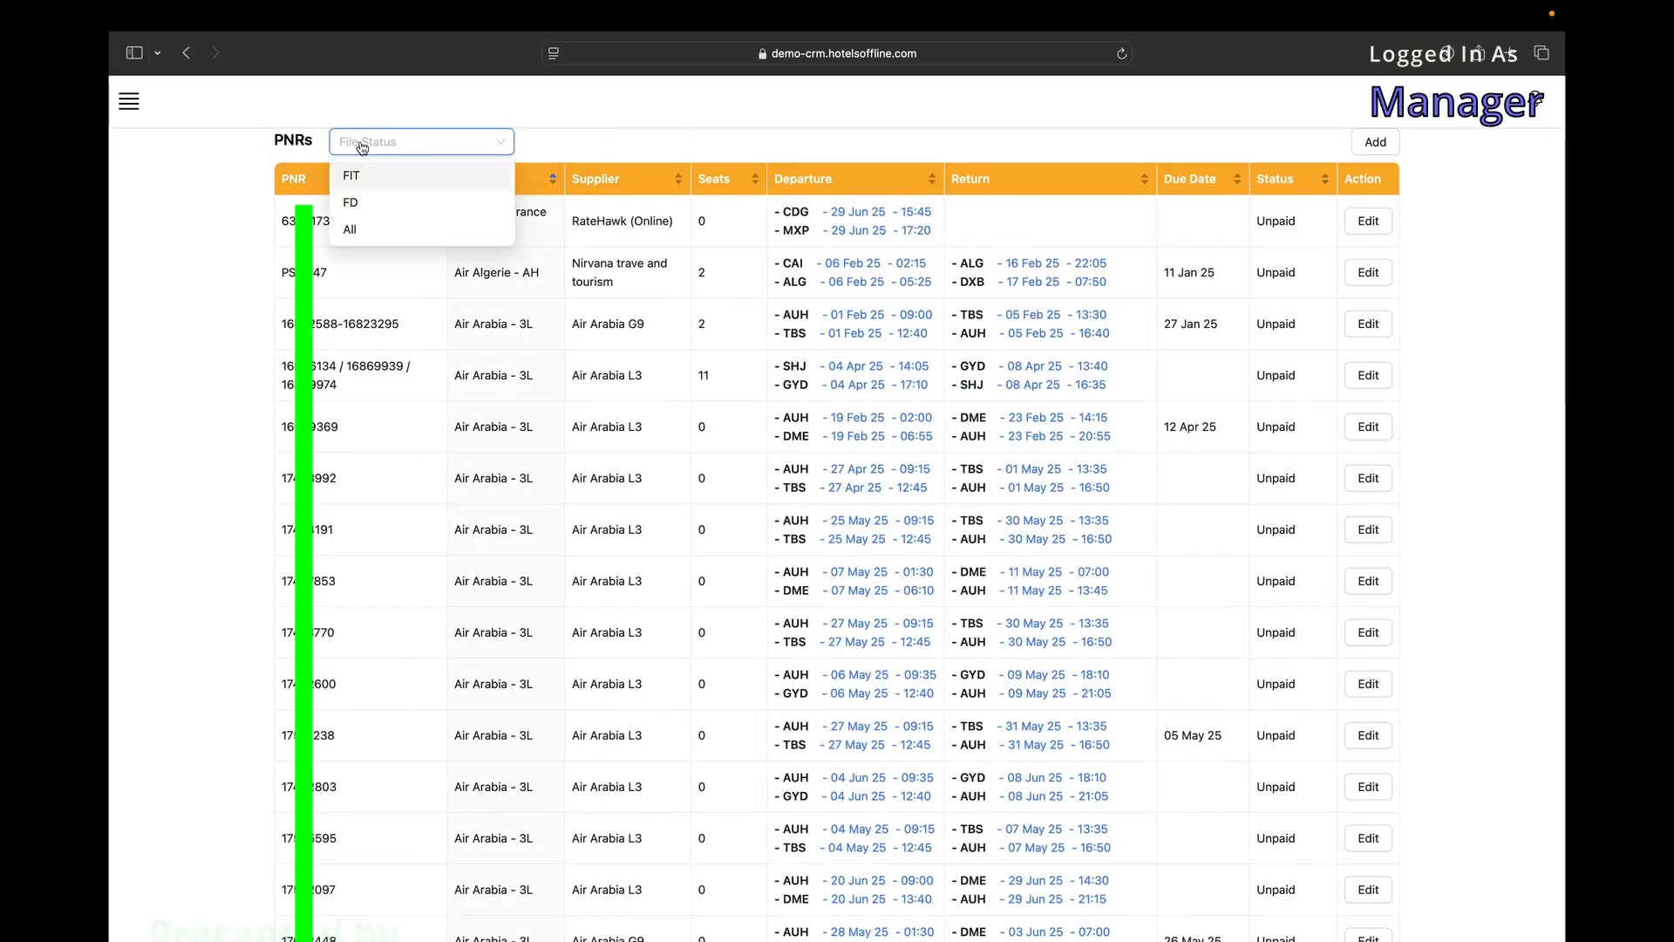
pyautogui.click(366, 182)
pyautogui.click(390, 147)
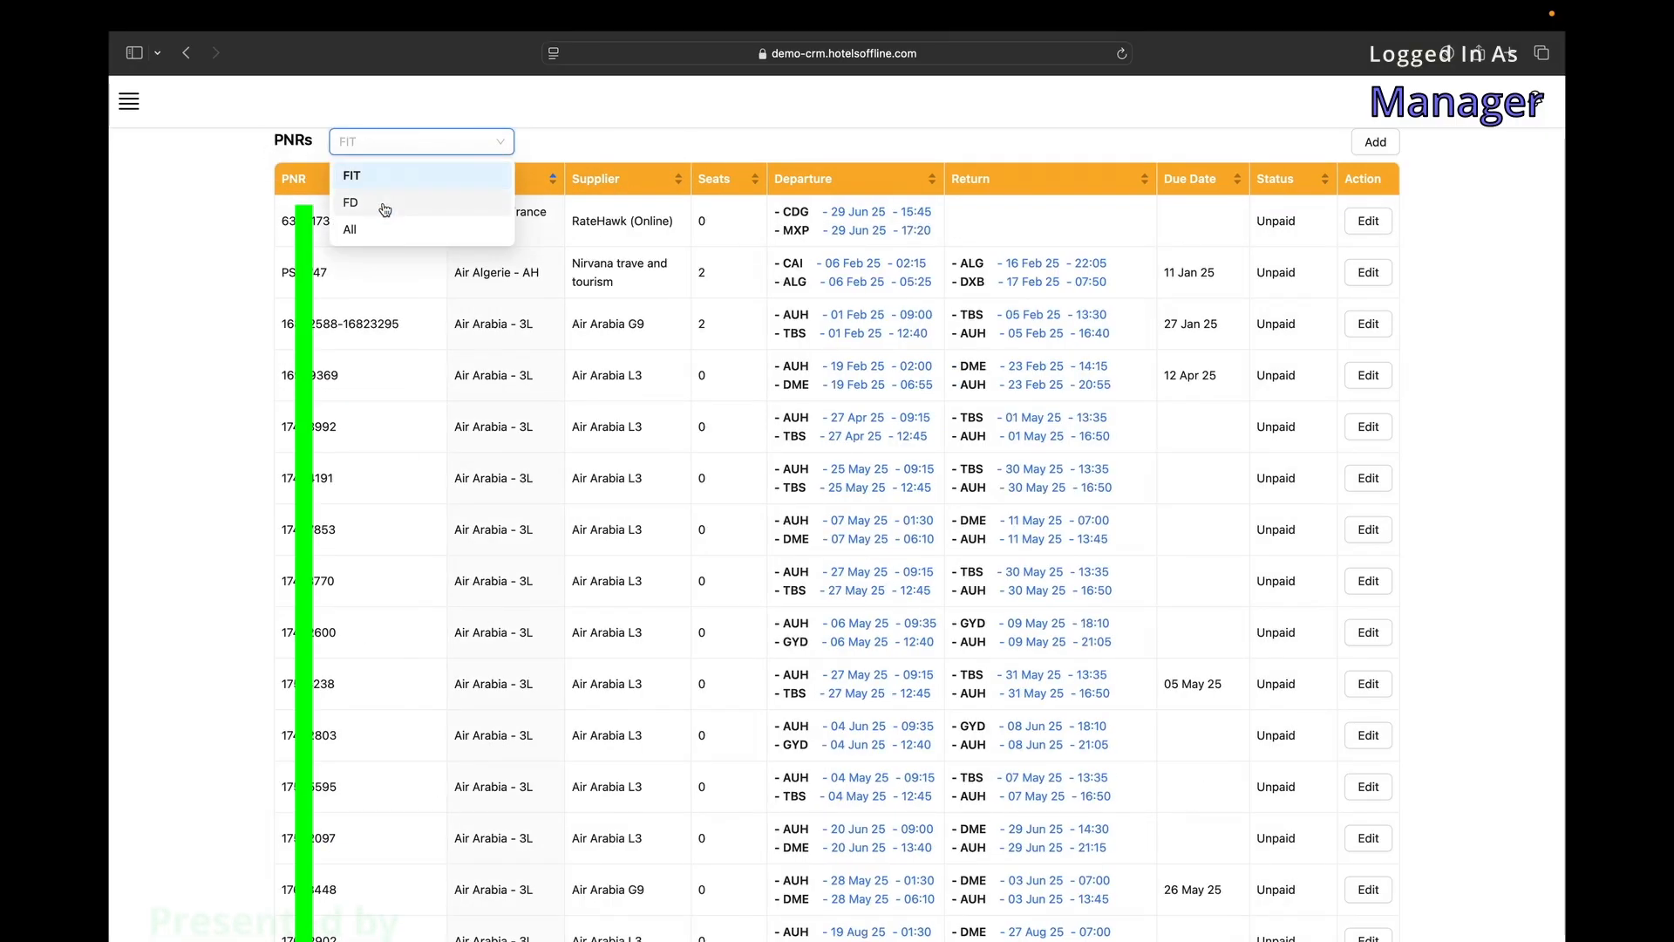
pyautogui.click(385, 202)
pyautogui.click(379, 147)
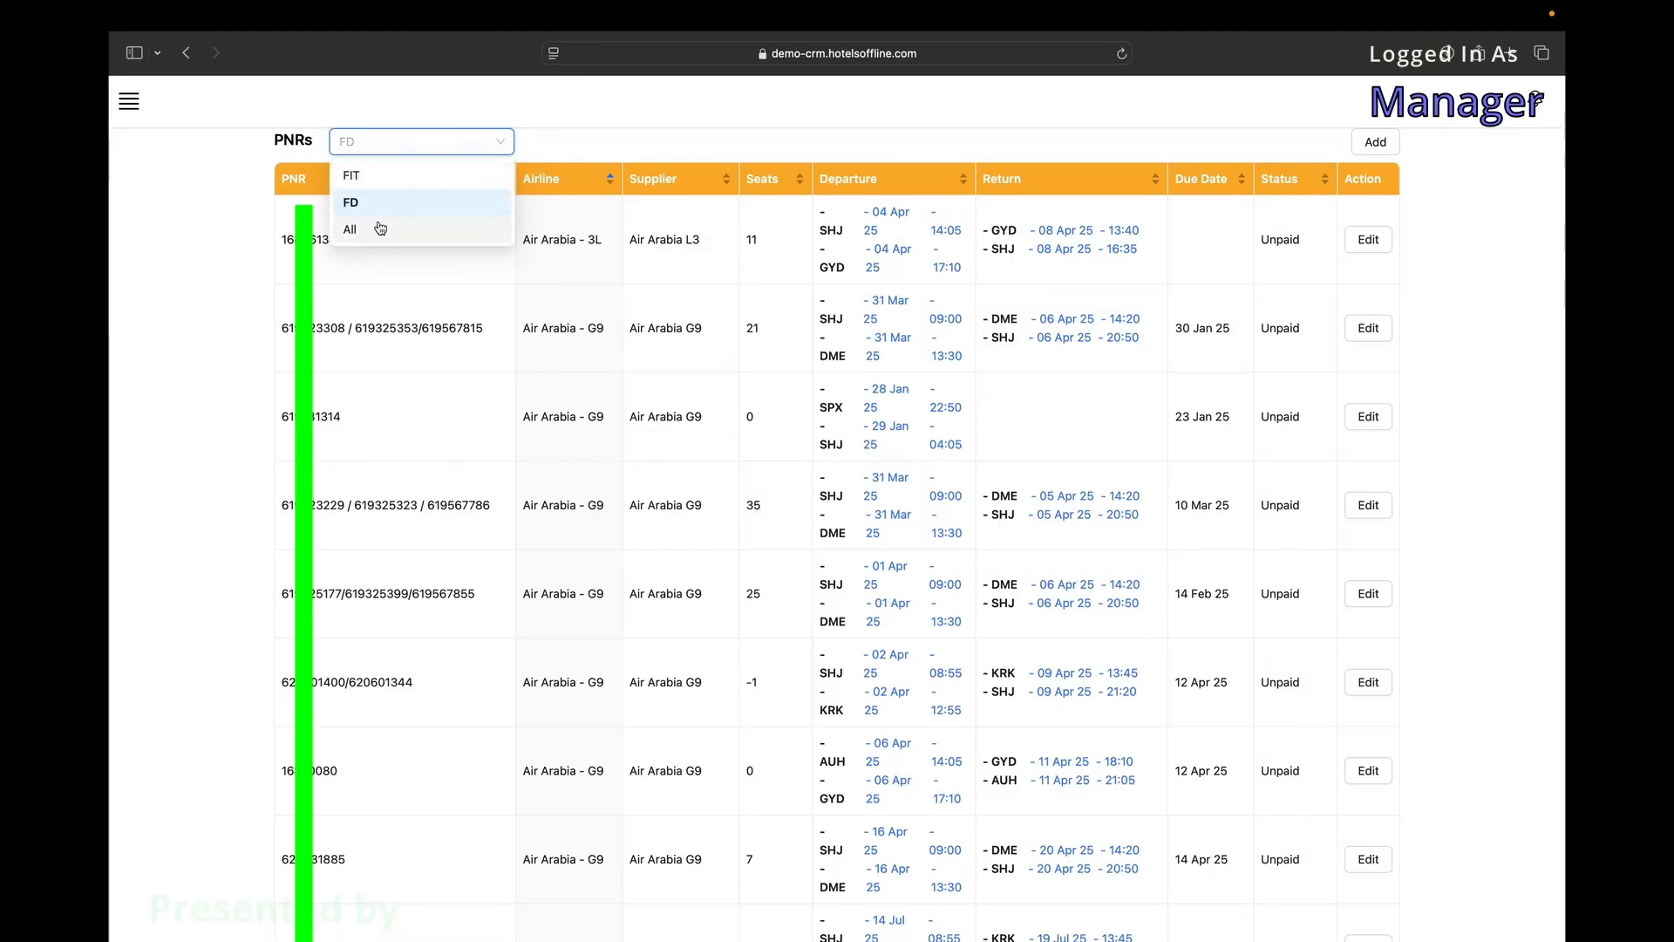
pyautogui.click(378, 225)
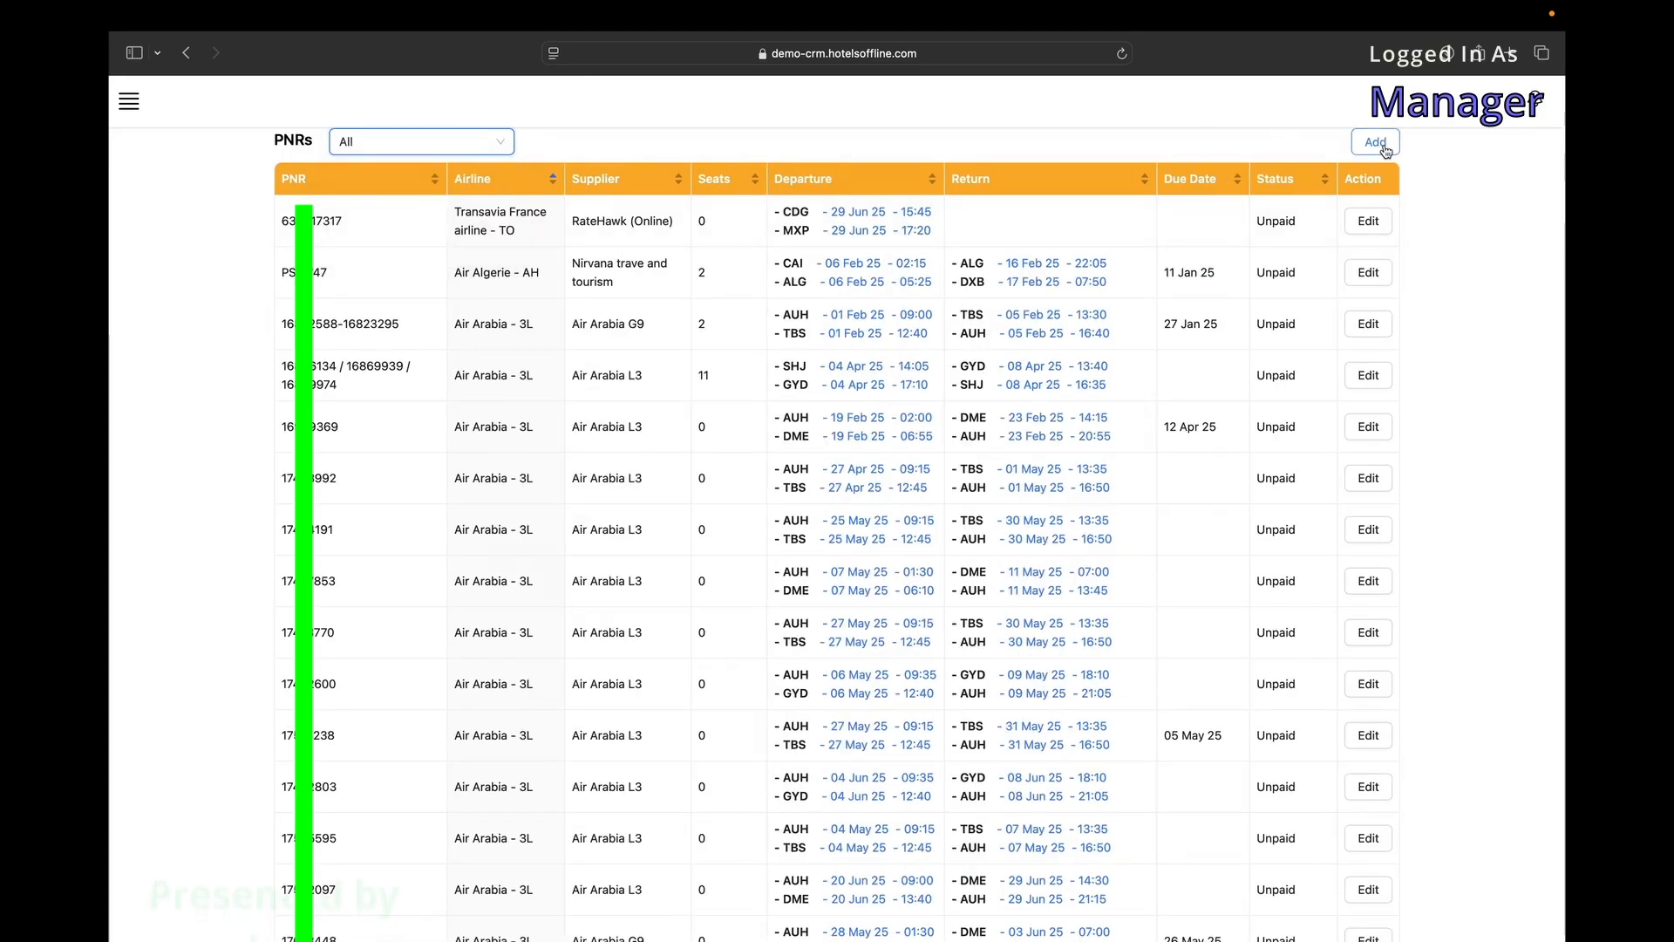
pyautogui.click(1376, 142)
pyautogui.click(730, 253)
# Begin the new PNR form's code, airline, supplier and seat count fields.
pyautogui.write('s')
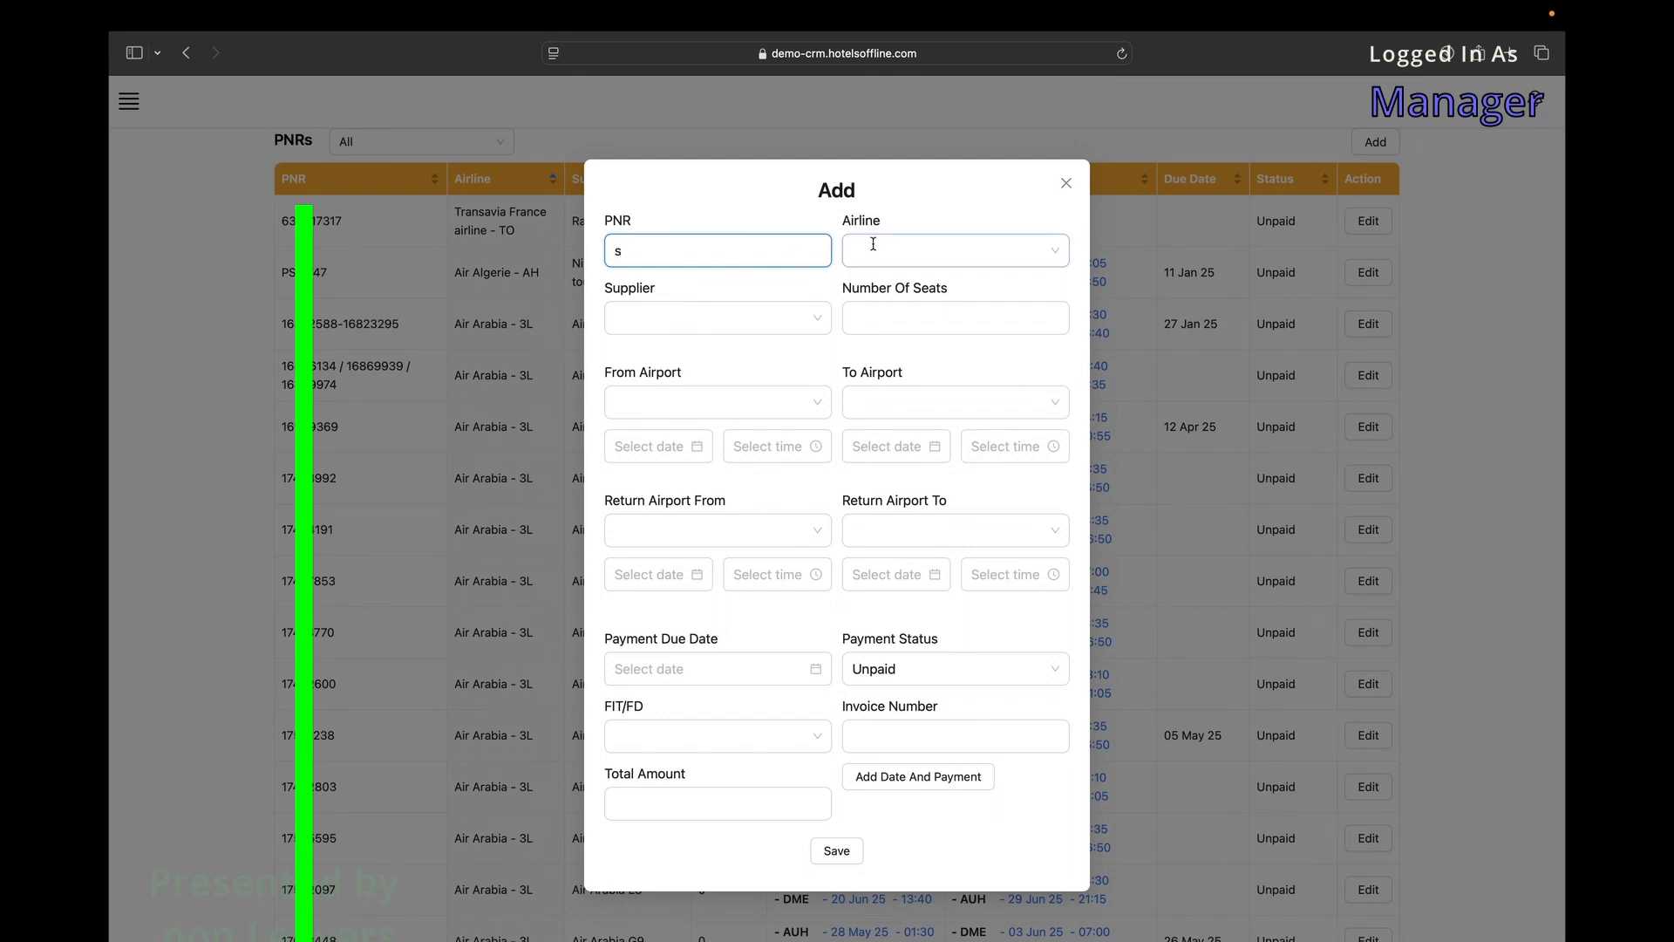
pyautogui.click(892, 247)
pyautogui.scroll(-10, 901, 369)
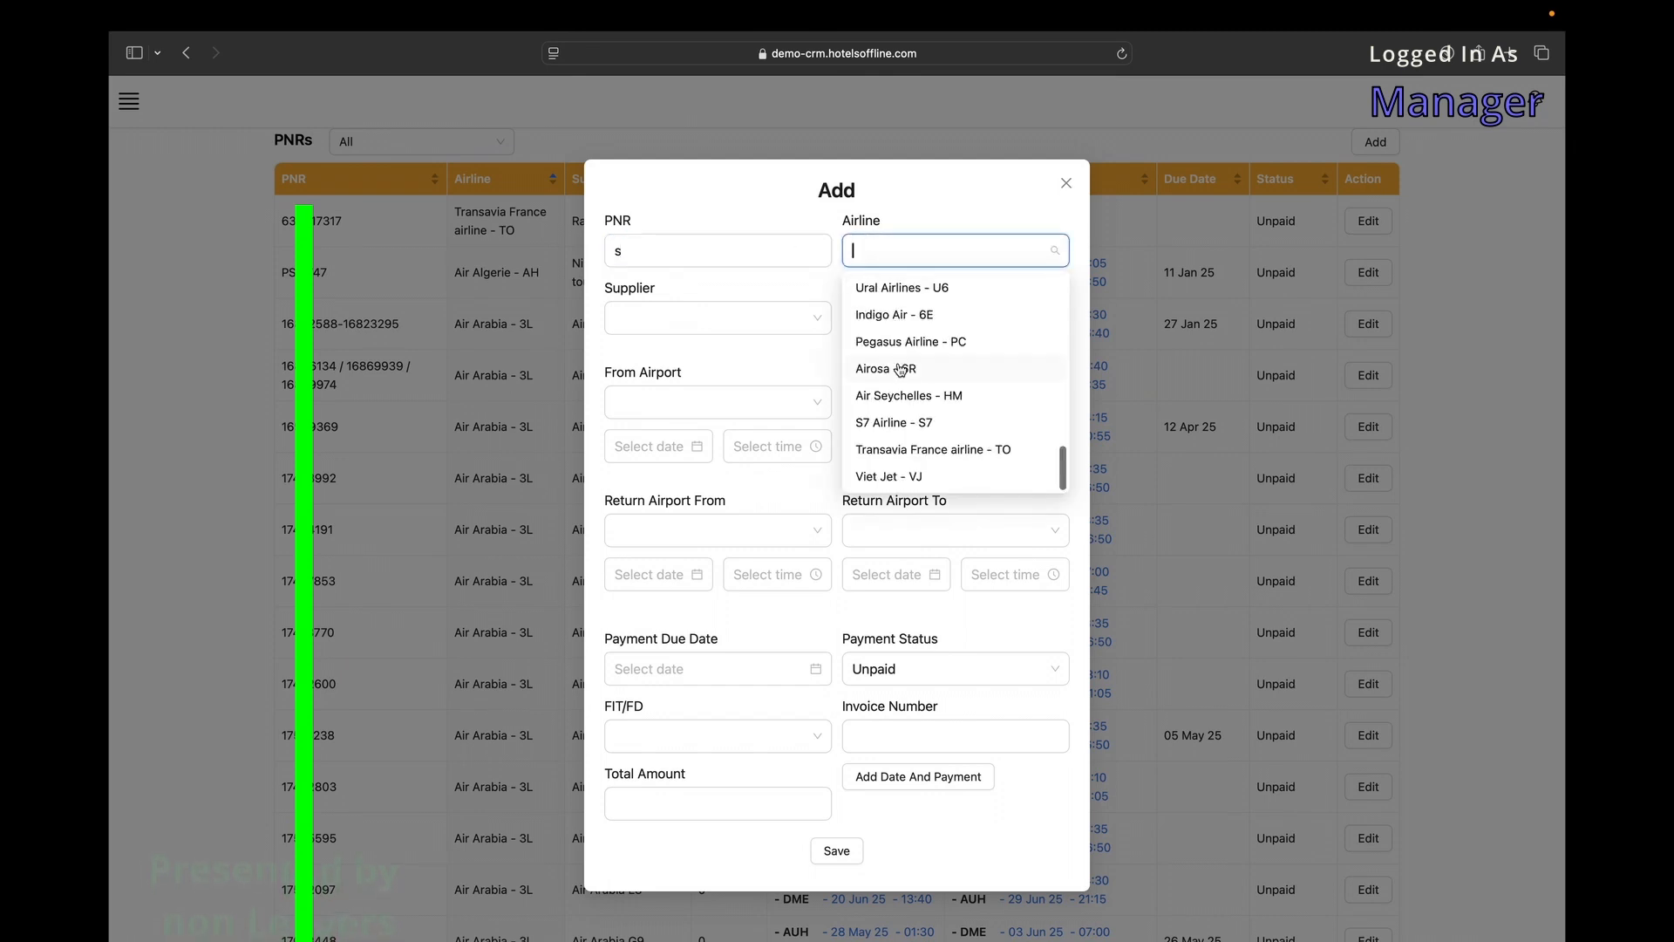
pyautogui.click(722, 318)
pyautogui.scroll(-5, 689, 449)
pyautogui.scroll(10, 691, 451)
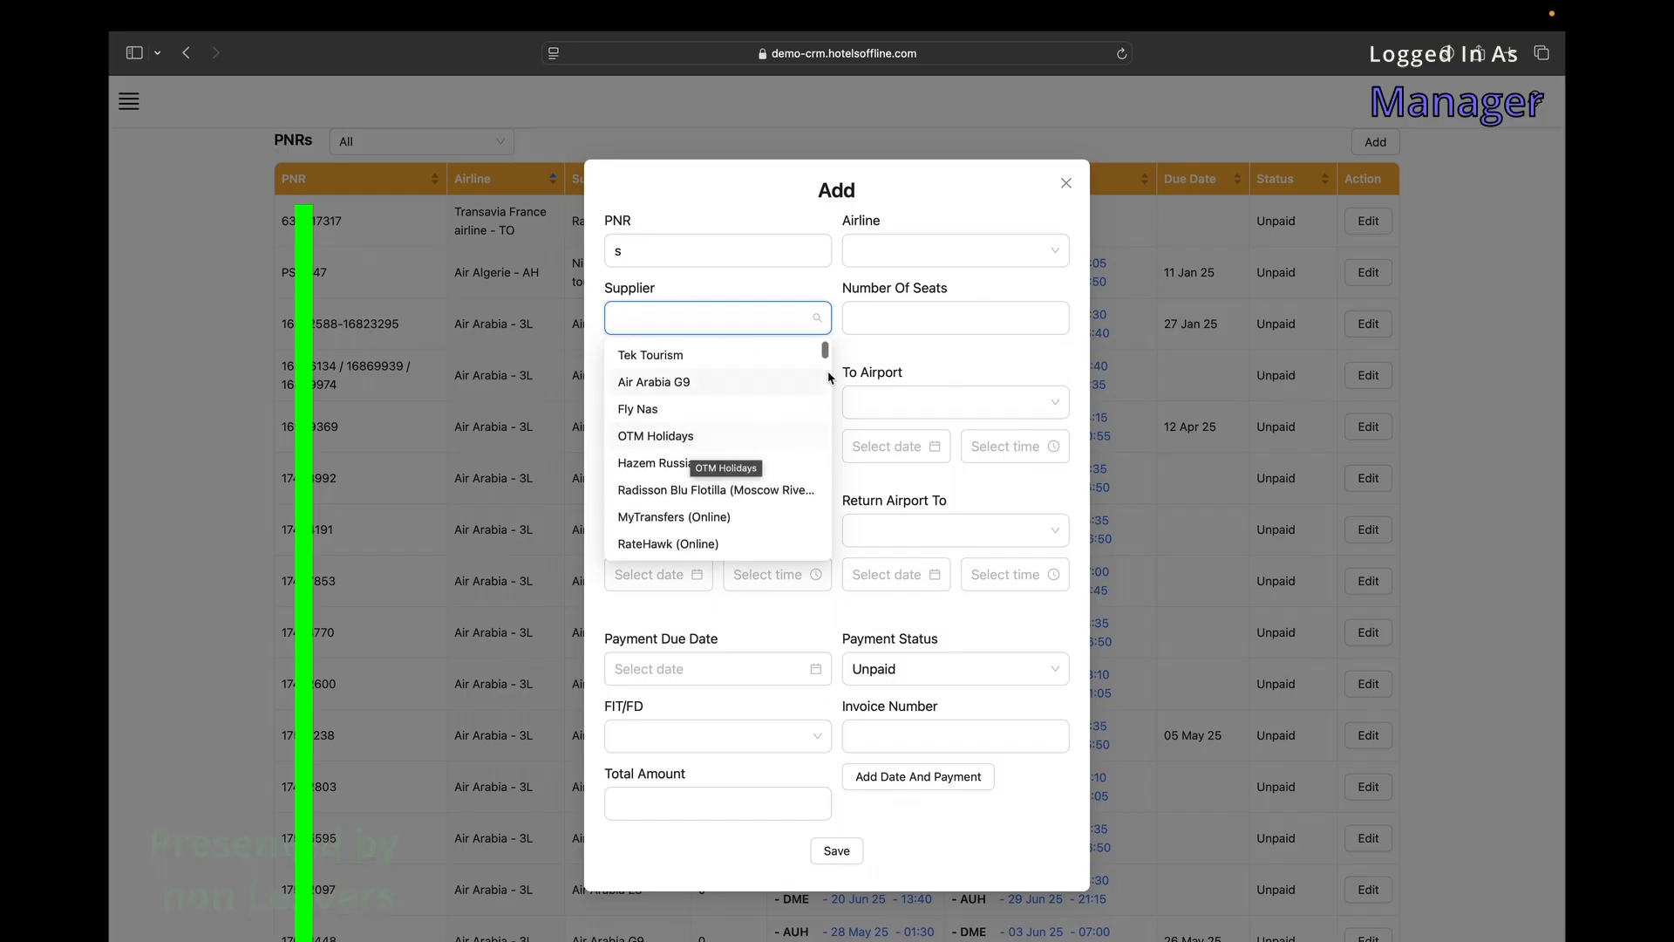
pyautogui.click(864, 323)
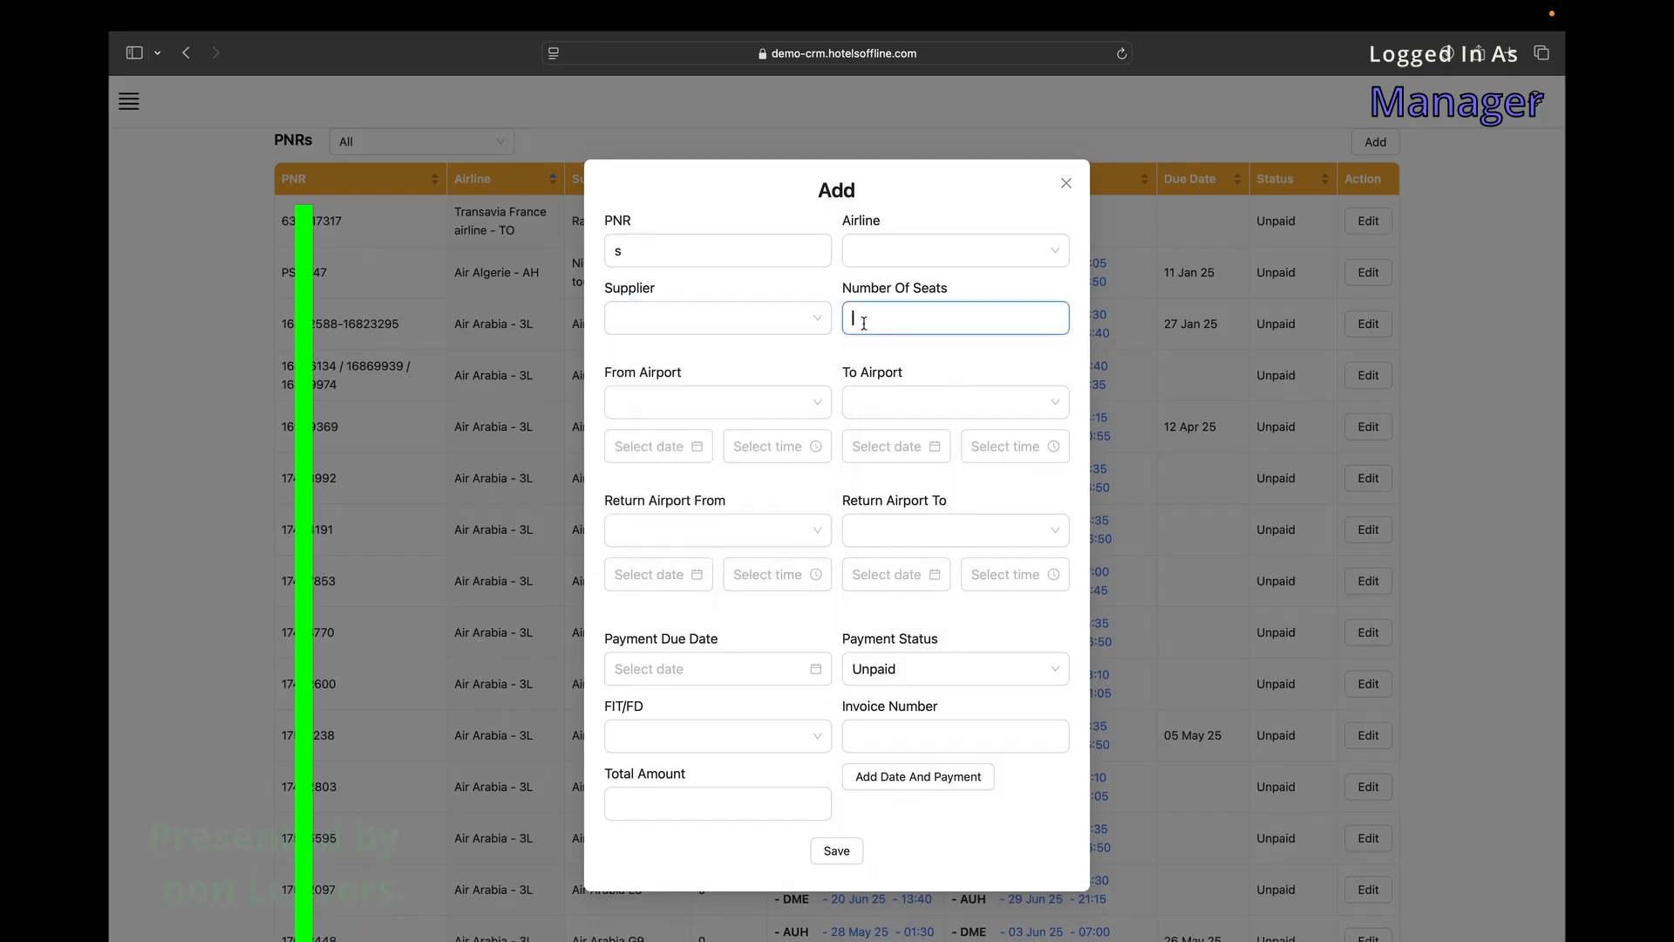
# Try the new PNR's departure and arrival airports, dates and times.
pyautogui.click(797, 409)
pyautogui.click(958, 406)
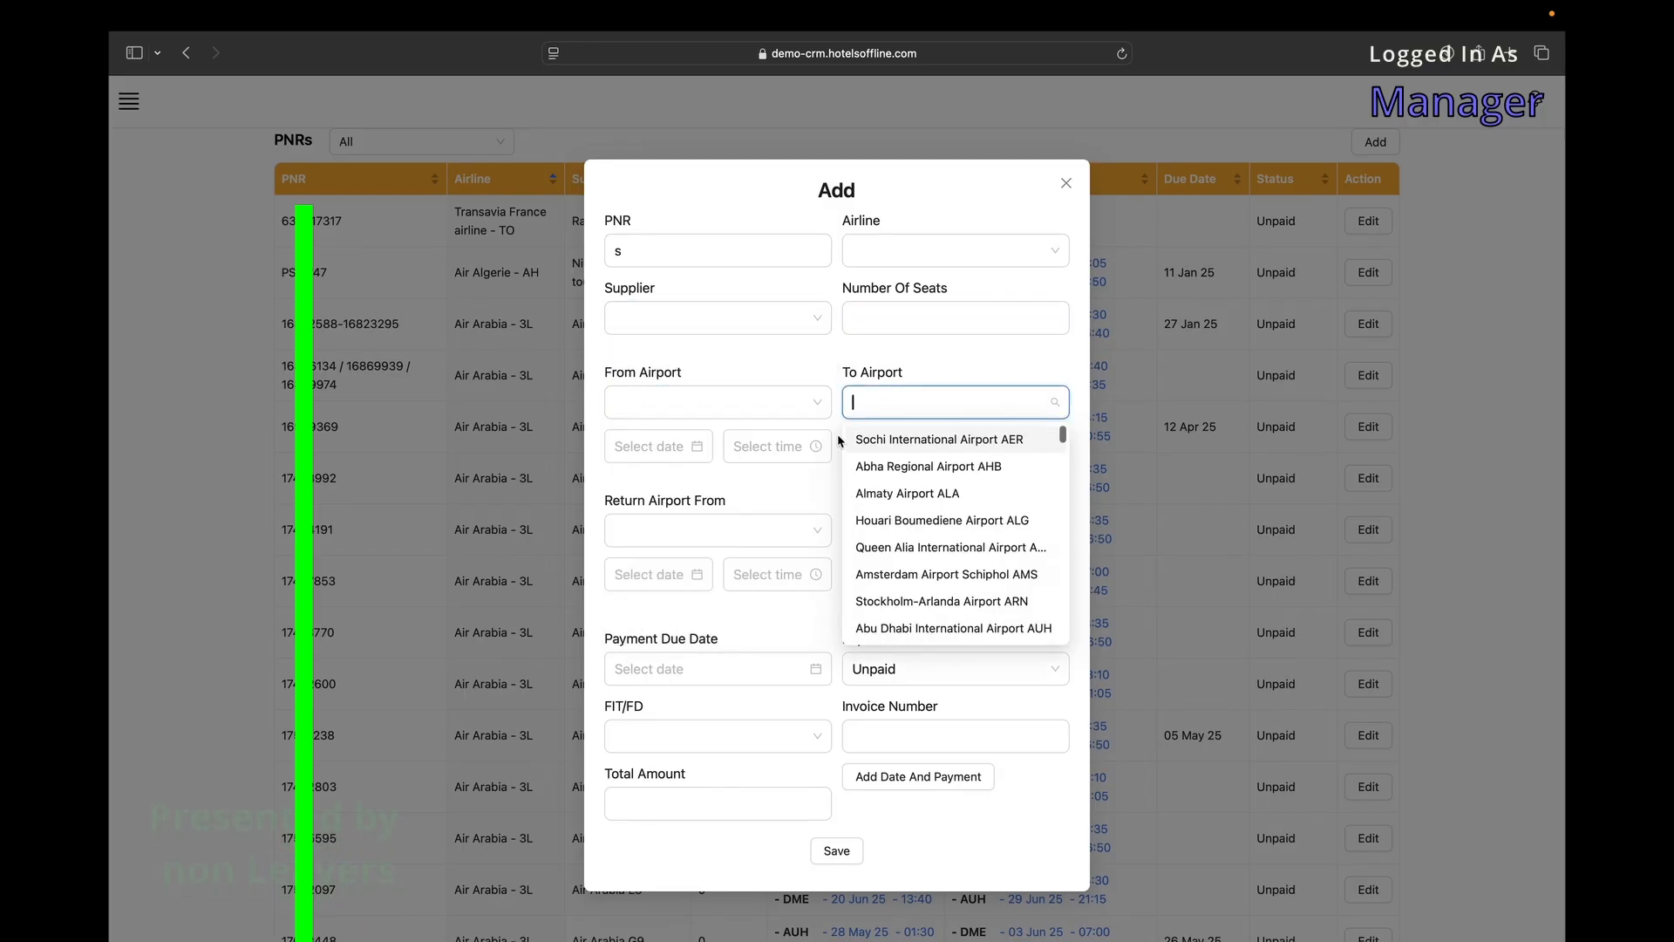
pyautogui.click(744, 442)
pyautogui.click(625, 446)
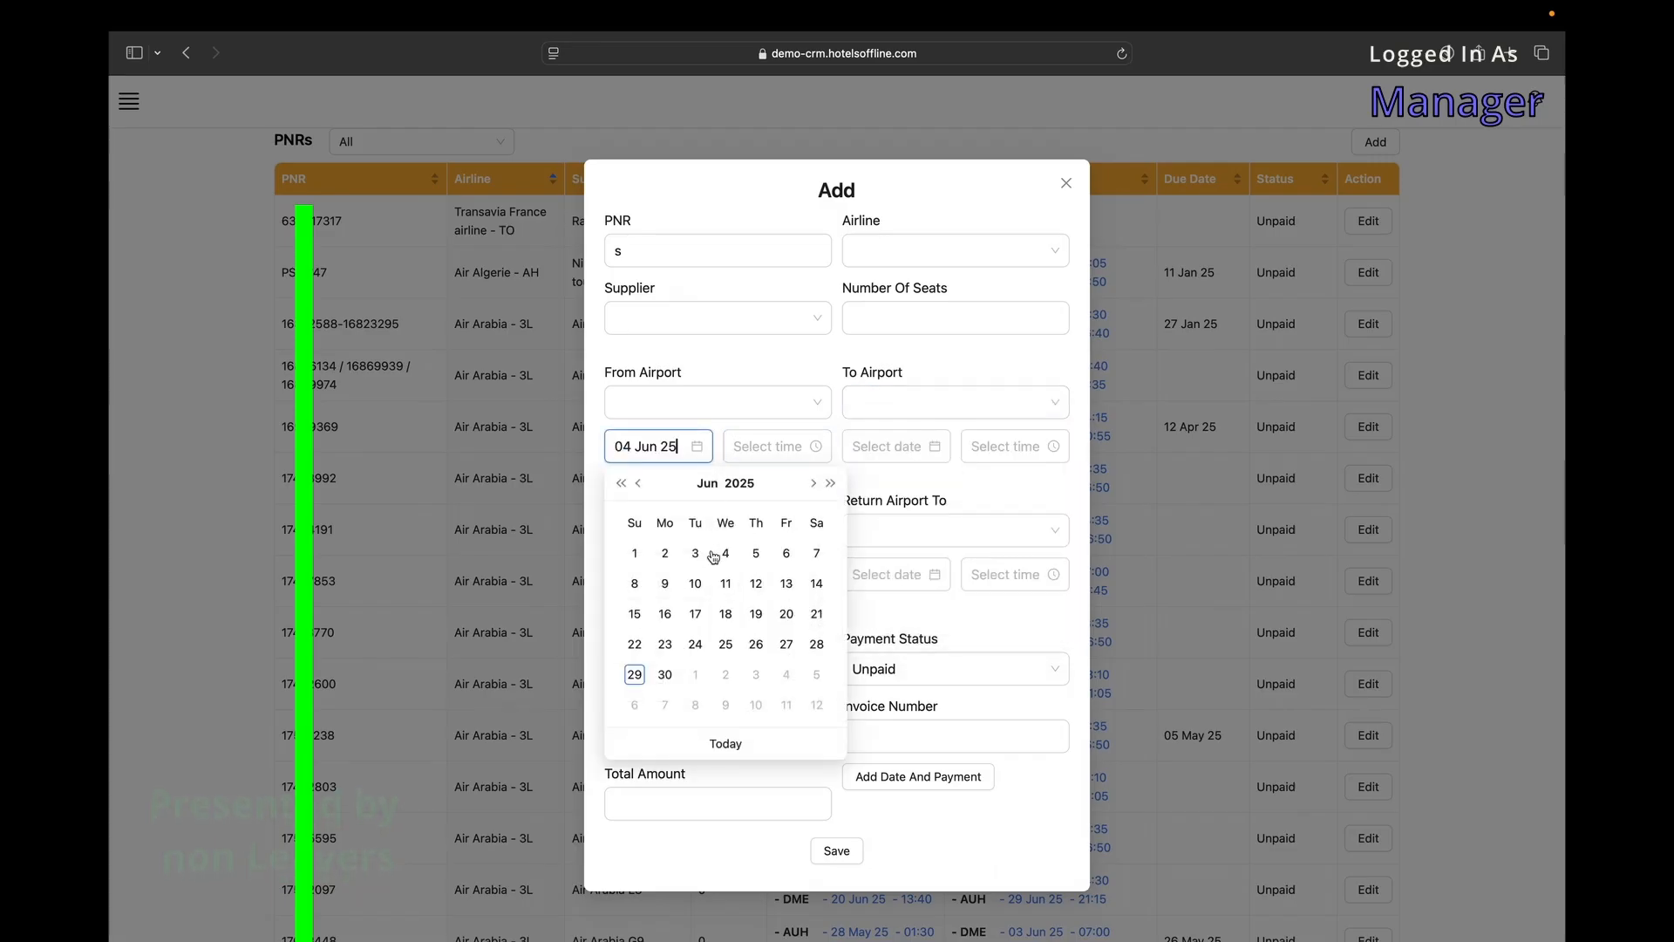
pyautogui.click(755, 442)
pyautogui.click(890, 446)
pyautogui.click(1003, 446)
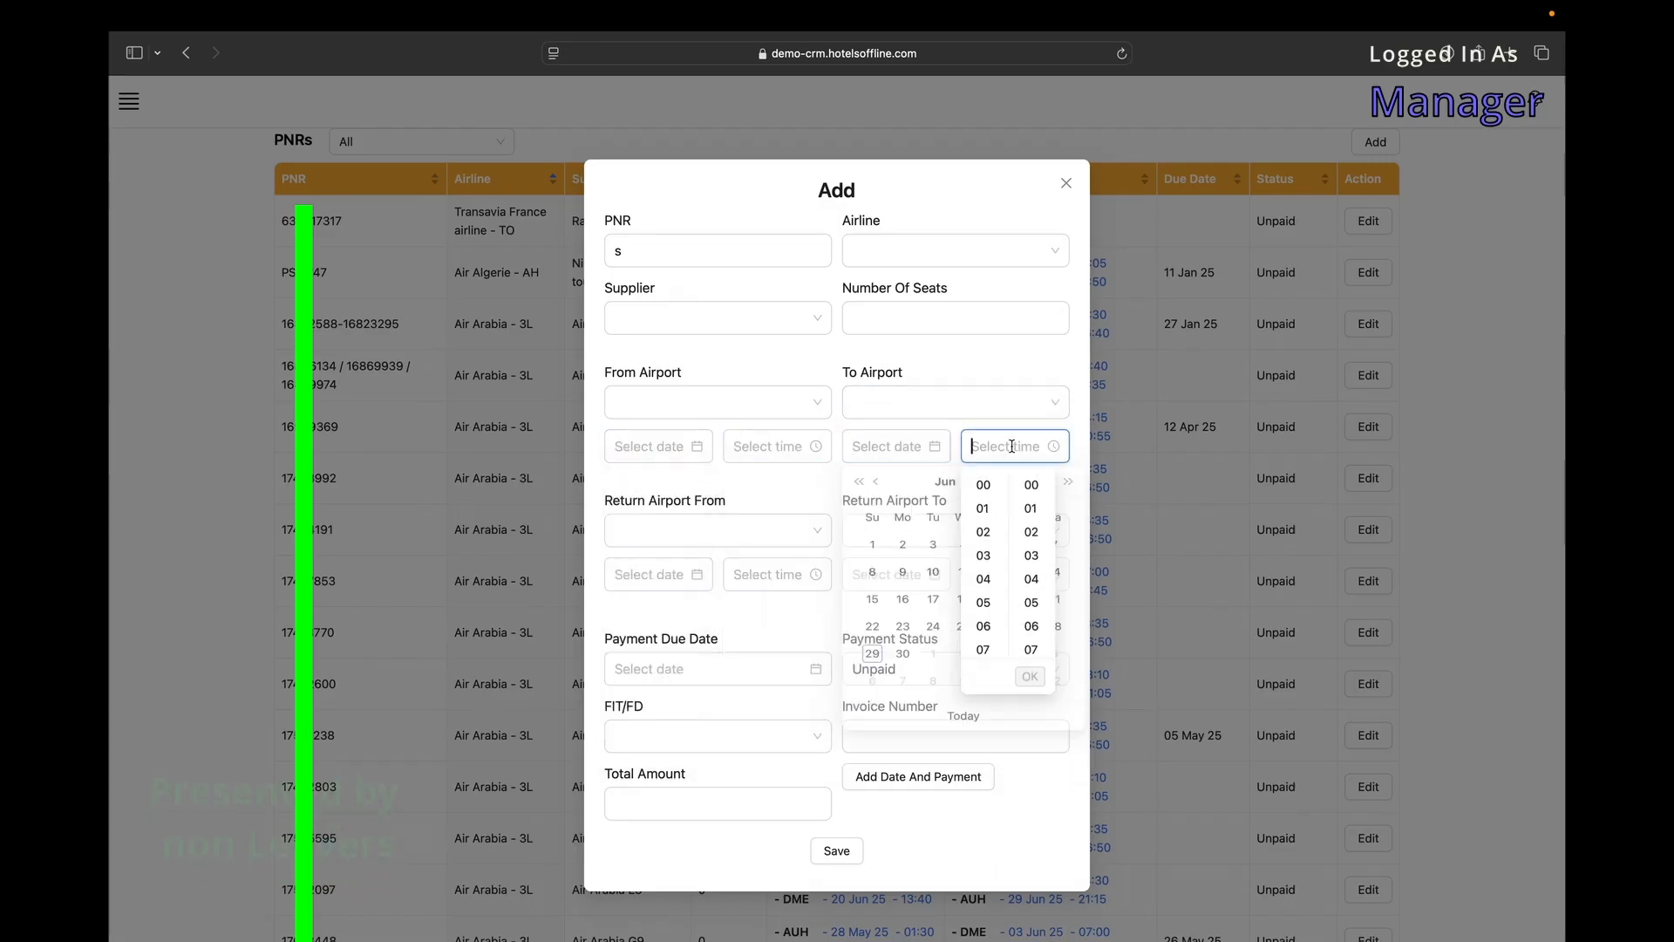
pyautogui.scroll(-1, 724, 602)
# Set the payment due date, keep status Unpaid, and start the total amount.
pyautogui.click(736, 669)
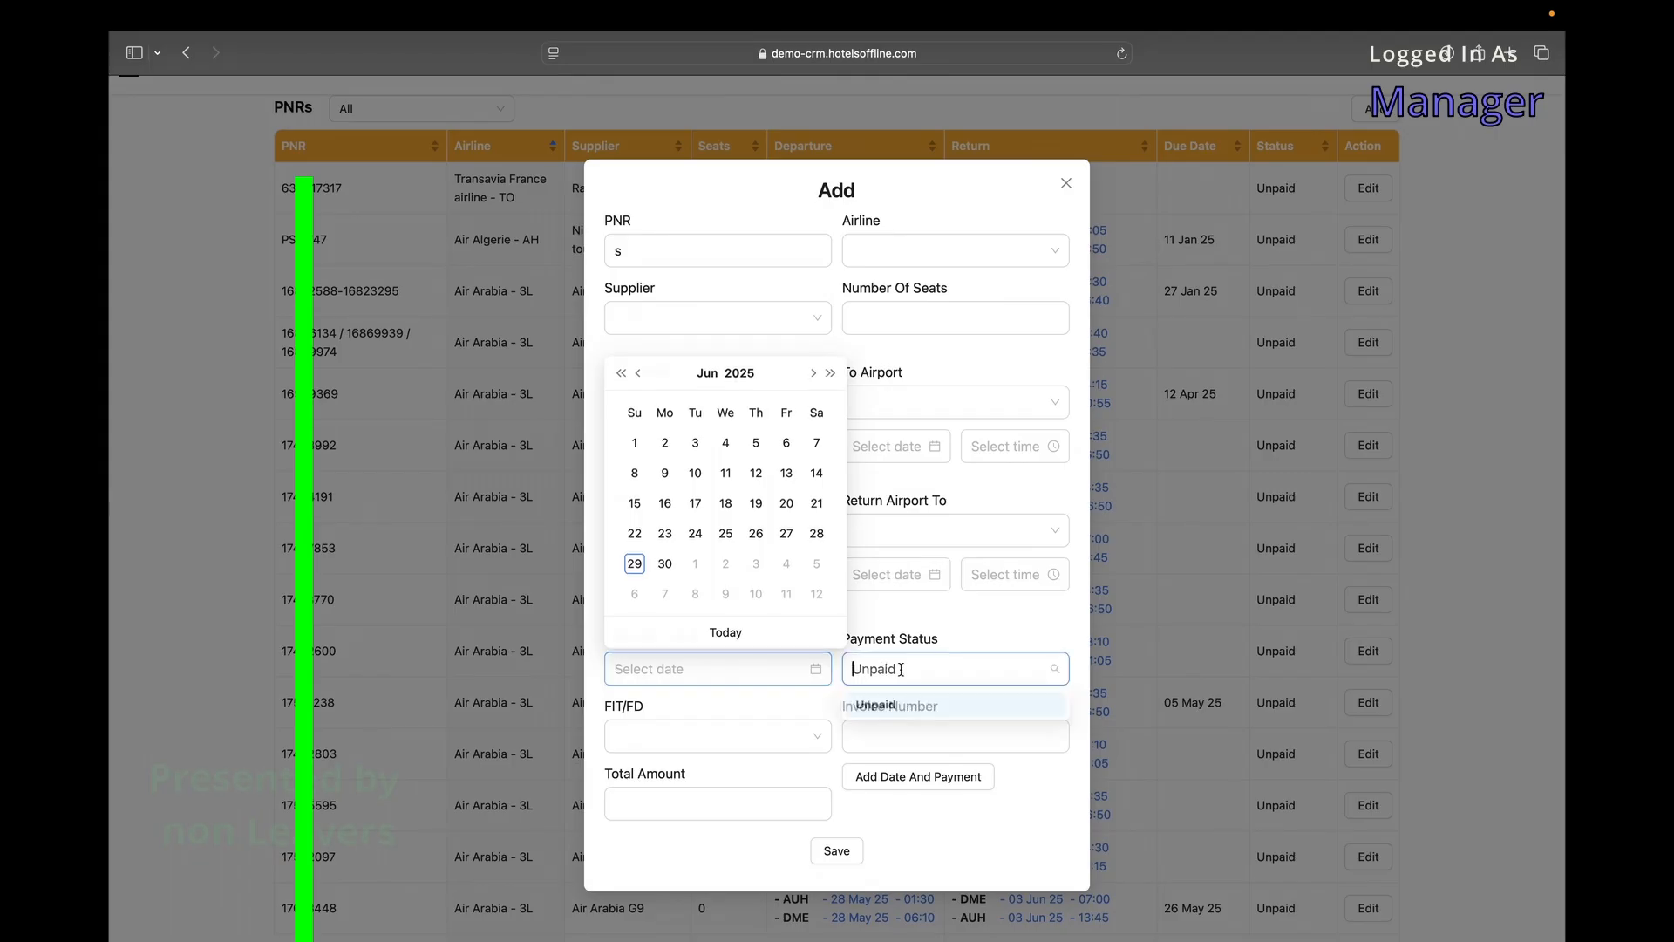
pyautogui.click(853, 669)
pyautogui.click(876, 705)
pyautogui.click(777, 803)
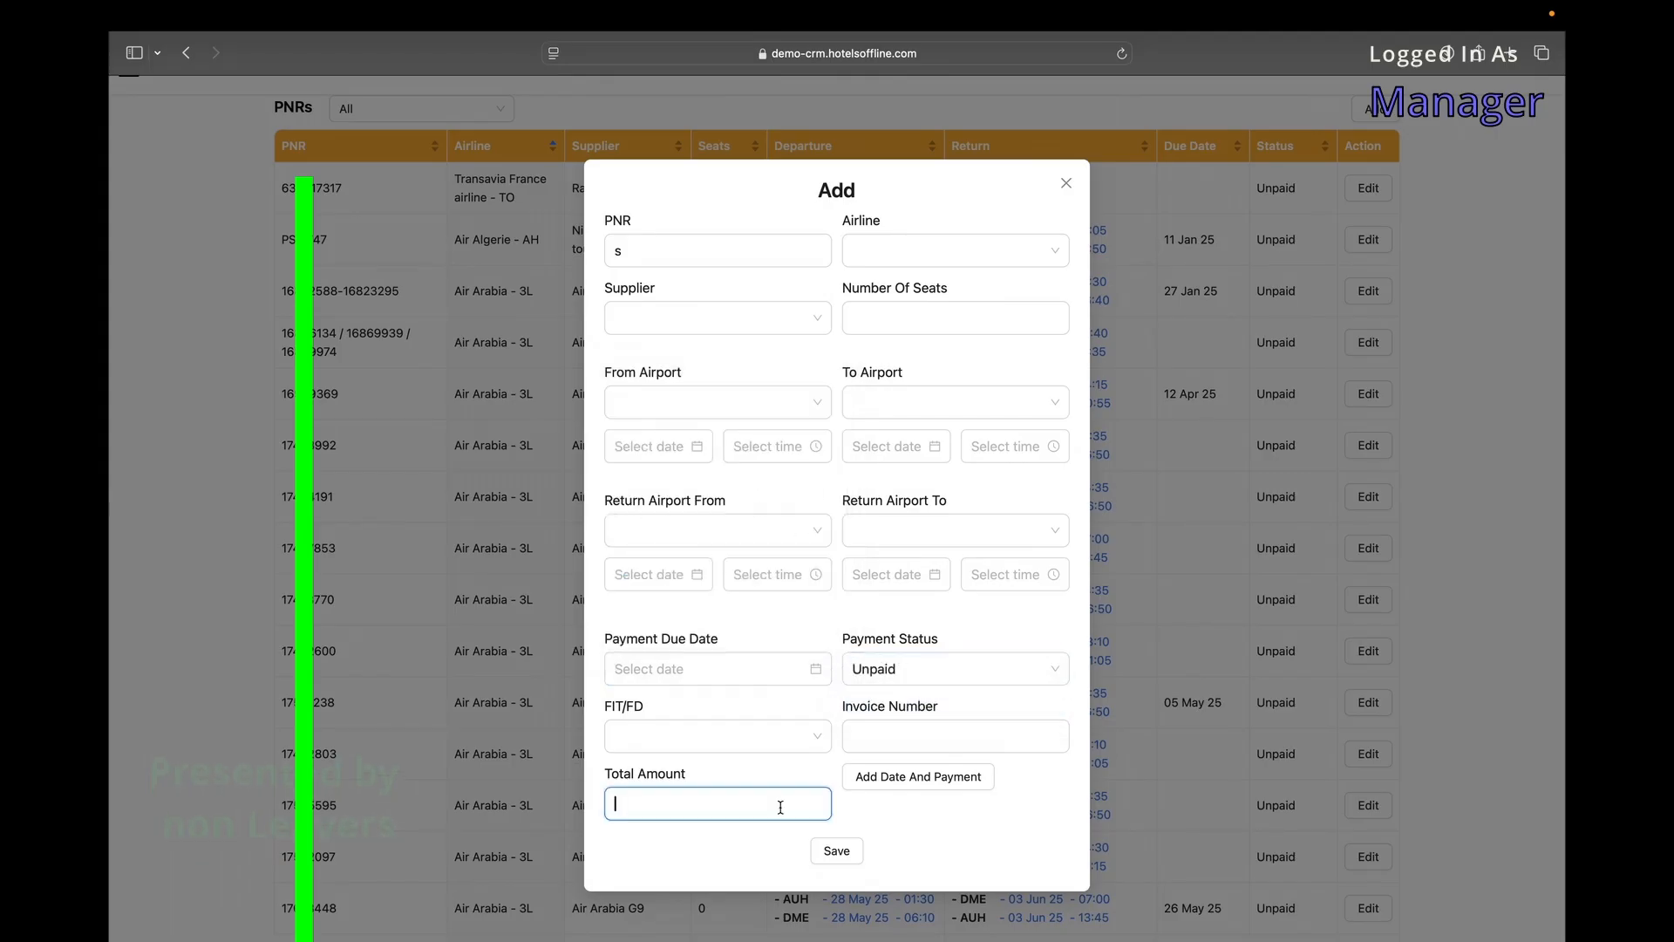
# Add installment payment rows with dates and amounts, then remove the first row.
pyautogui.click(907, 787)
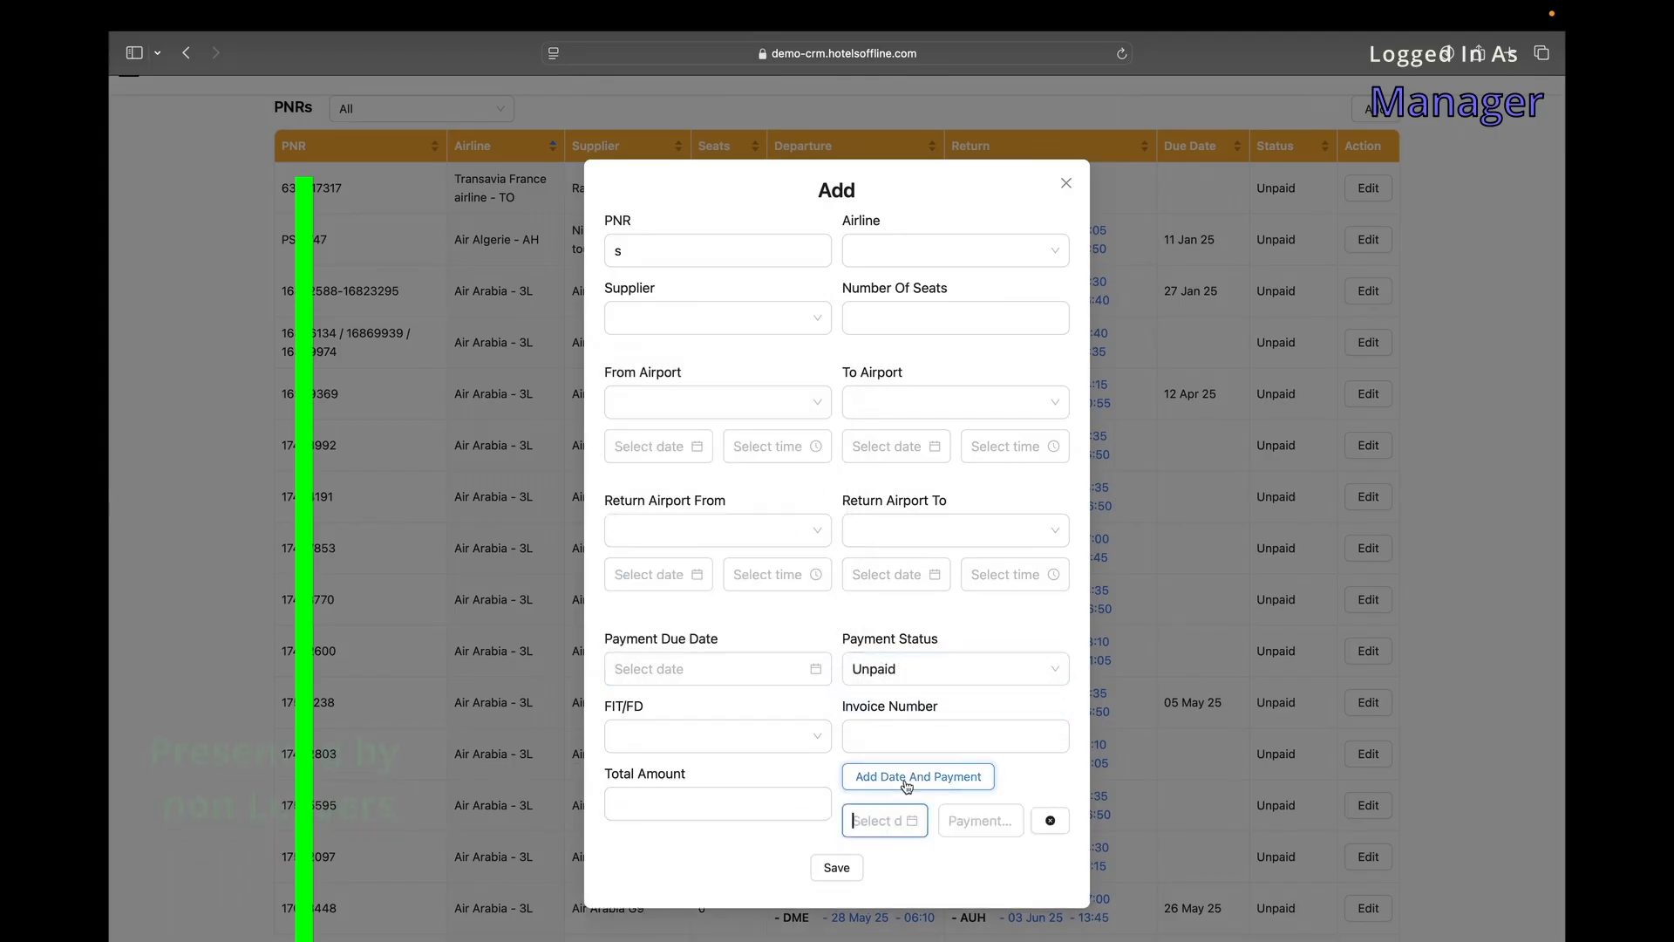
pyautogui.click(886, 818)
pyautogui.click(981, 821)
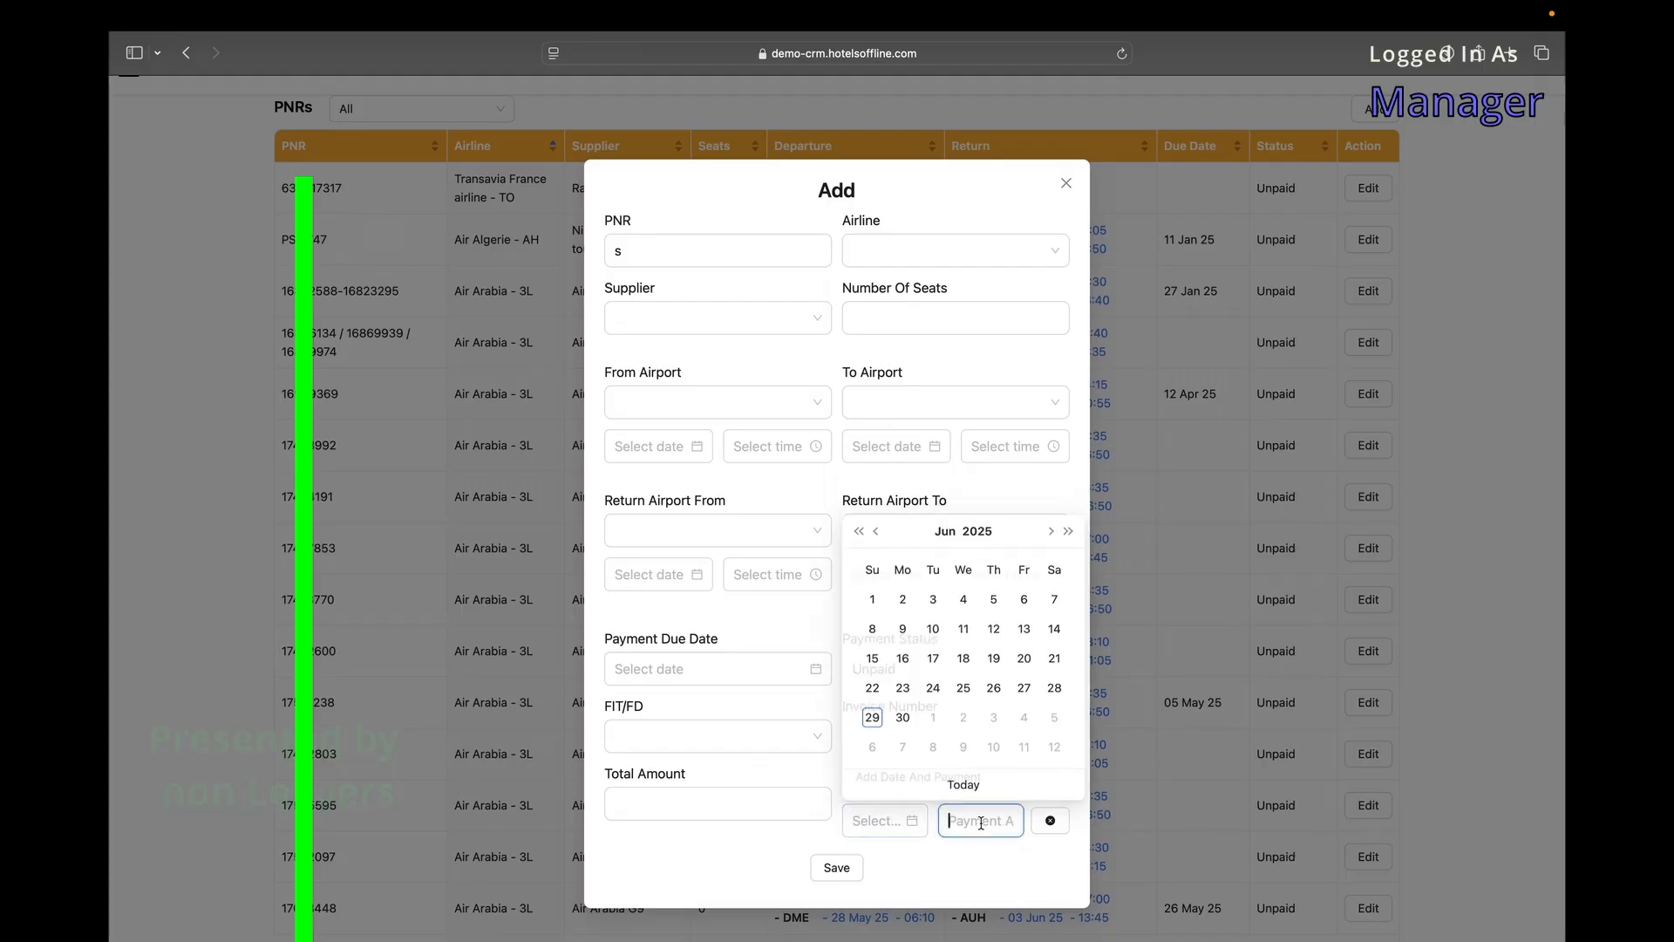
pyautogui.click(930, 784)
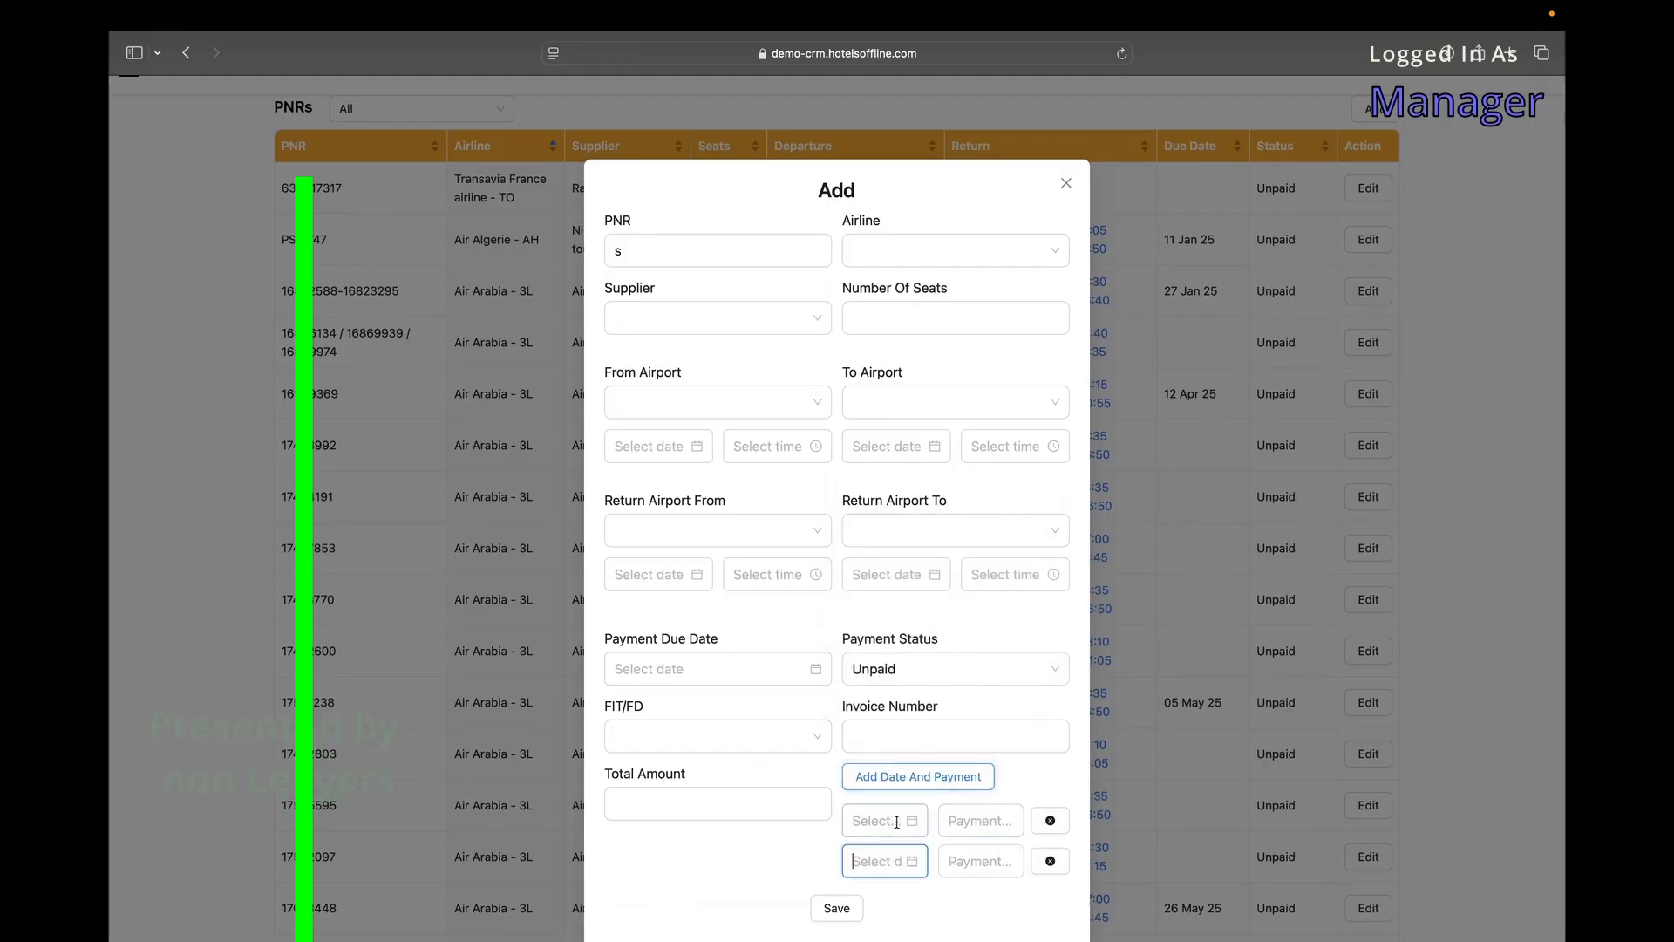
pyautogui.scroll(-1, 896, 822)
pyautogui.click(875, 791)
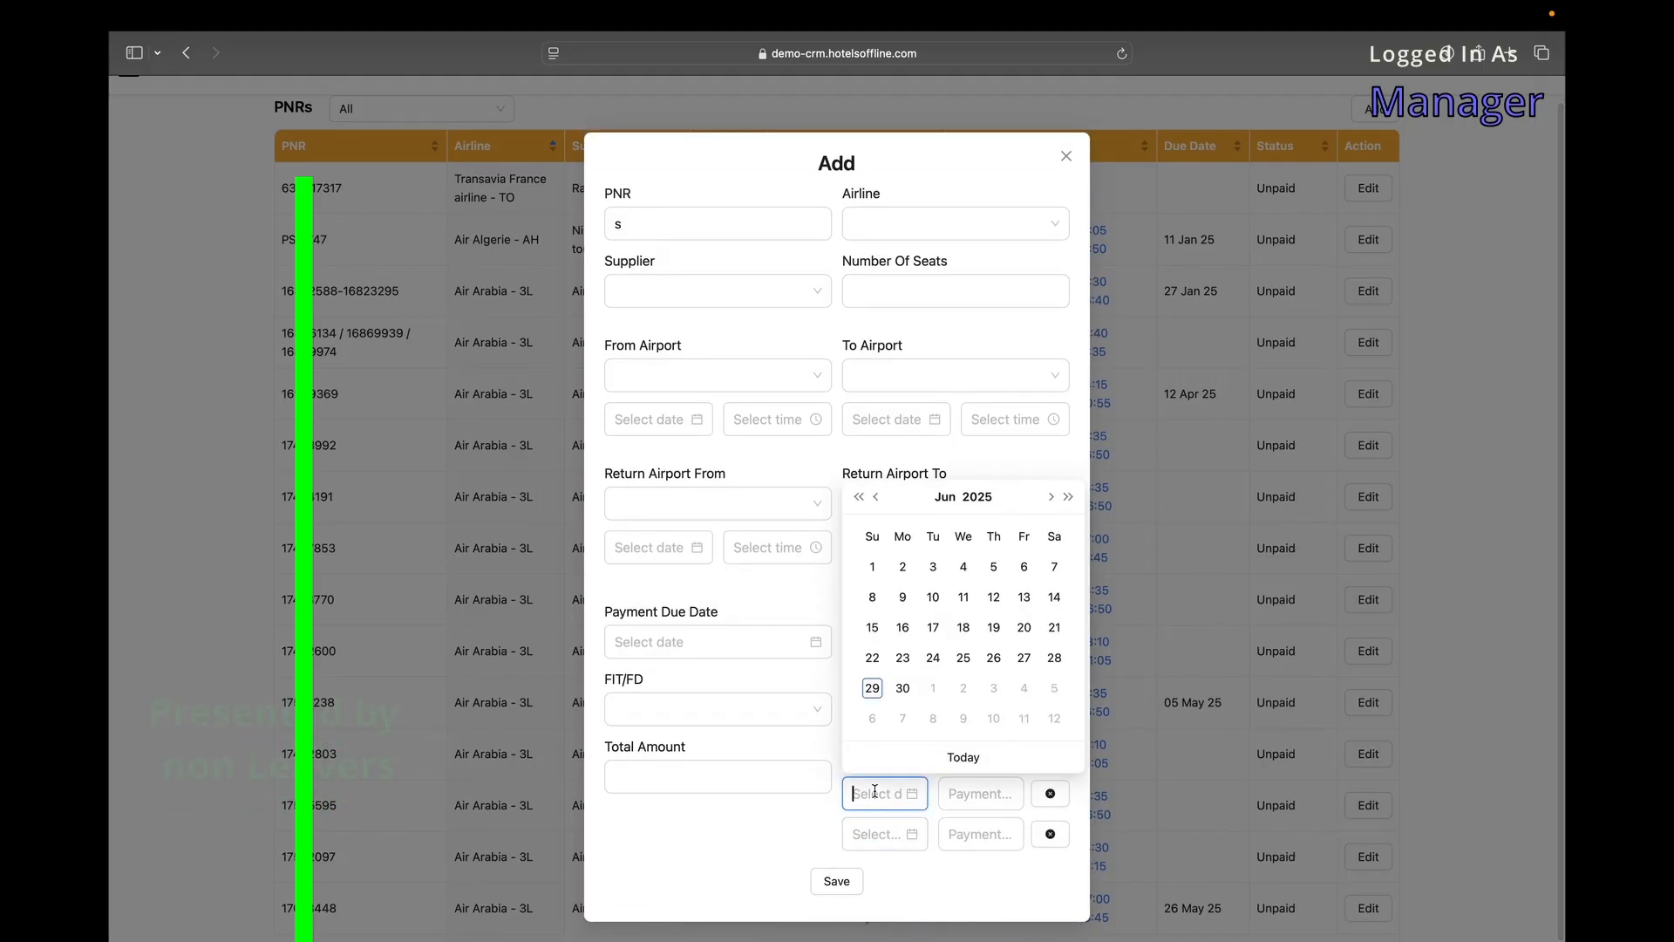
pyautogui.click(996, 795)
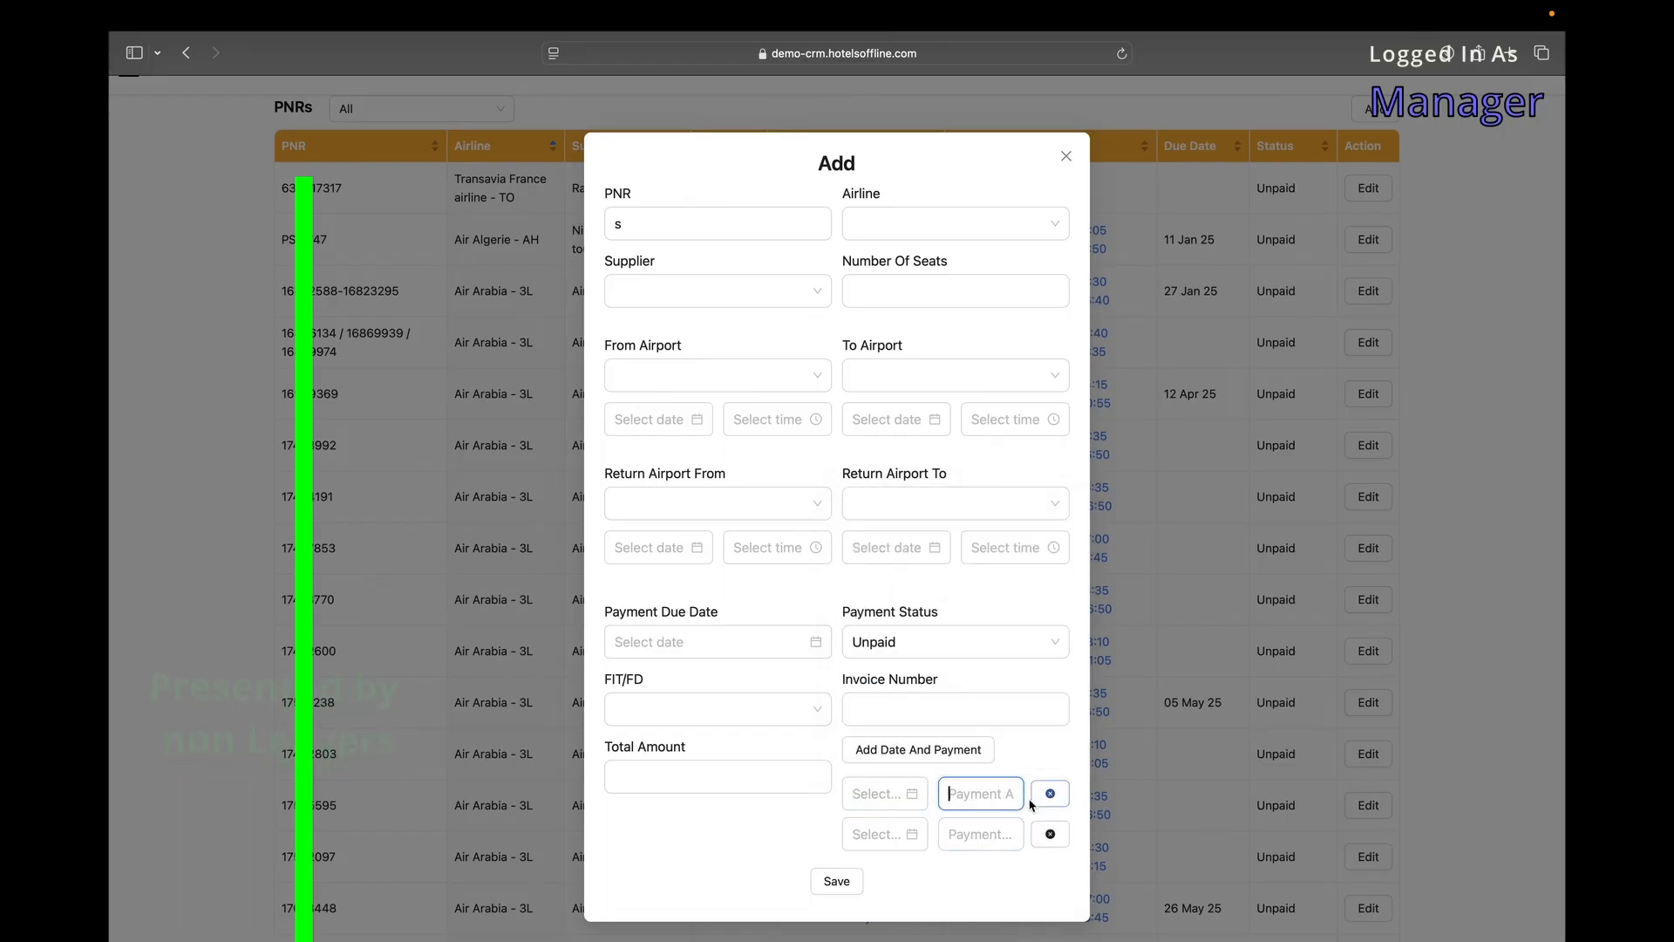
pyautogui.click(893, 794)
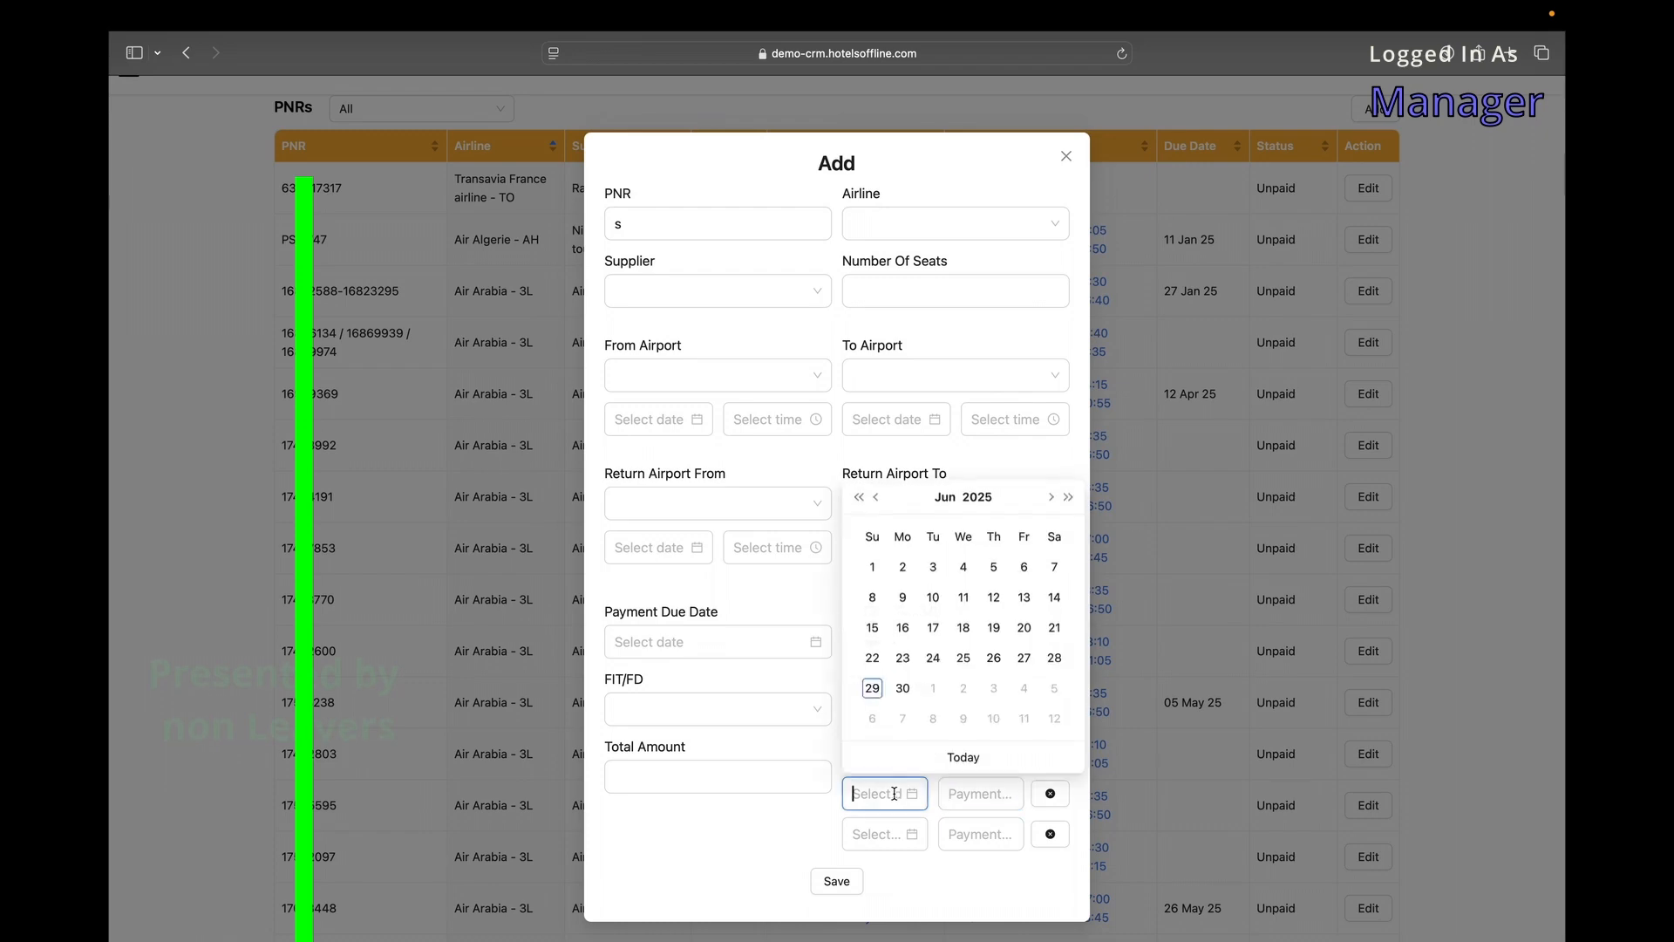
pyautogui.click(972, 792)
pyautogui.click(1050, 794)
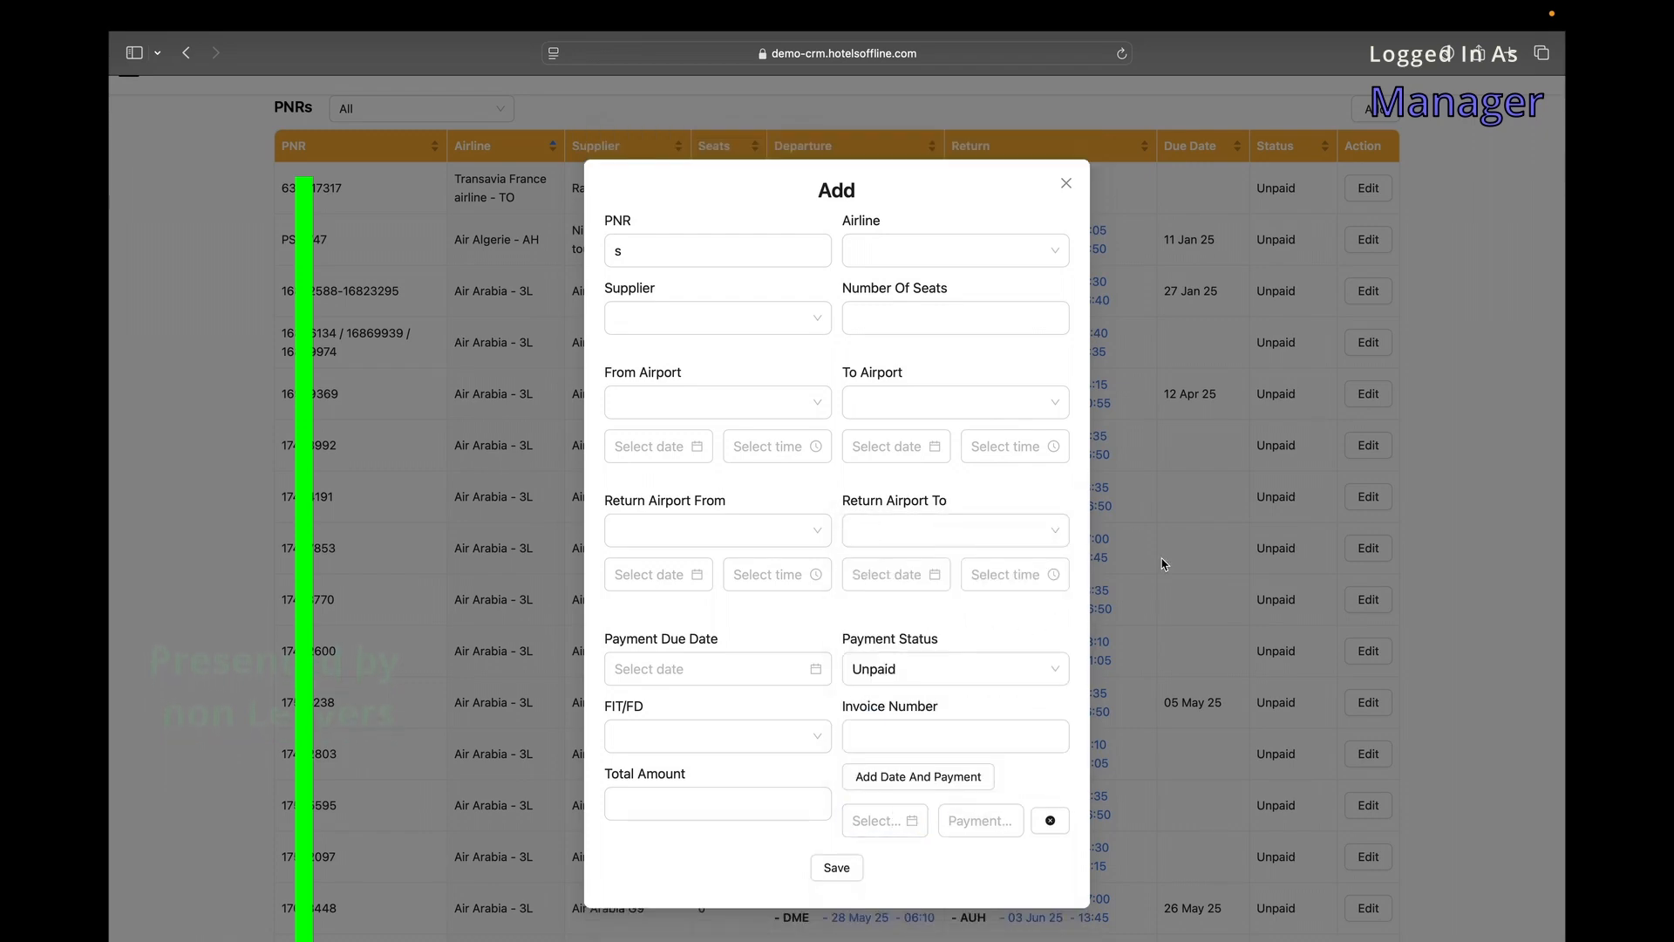
# Discard the new PNR, then add a 1411 payment to the Transavia France PNR and save.
pyautogui.click(1067, 185)
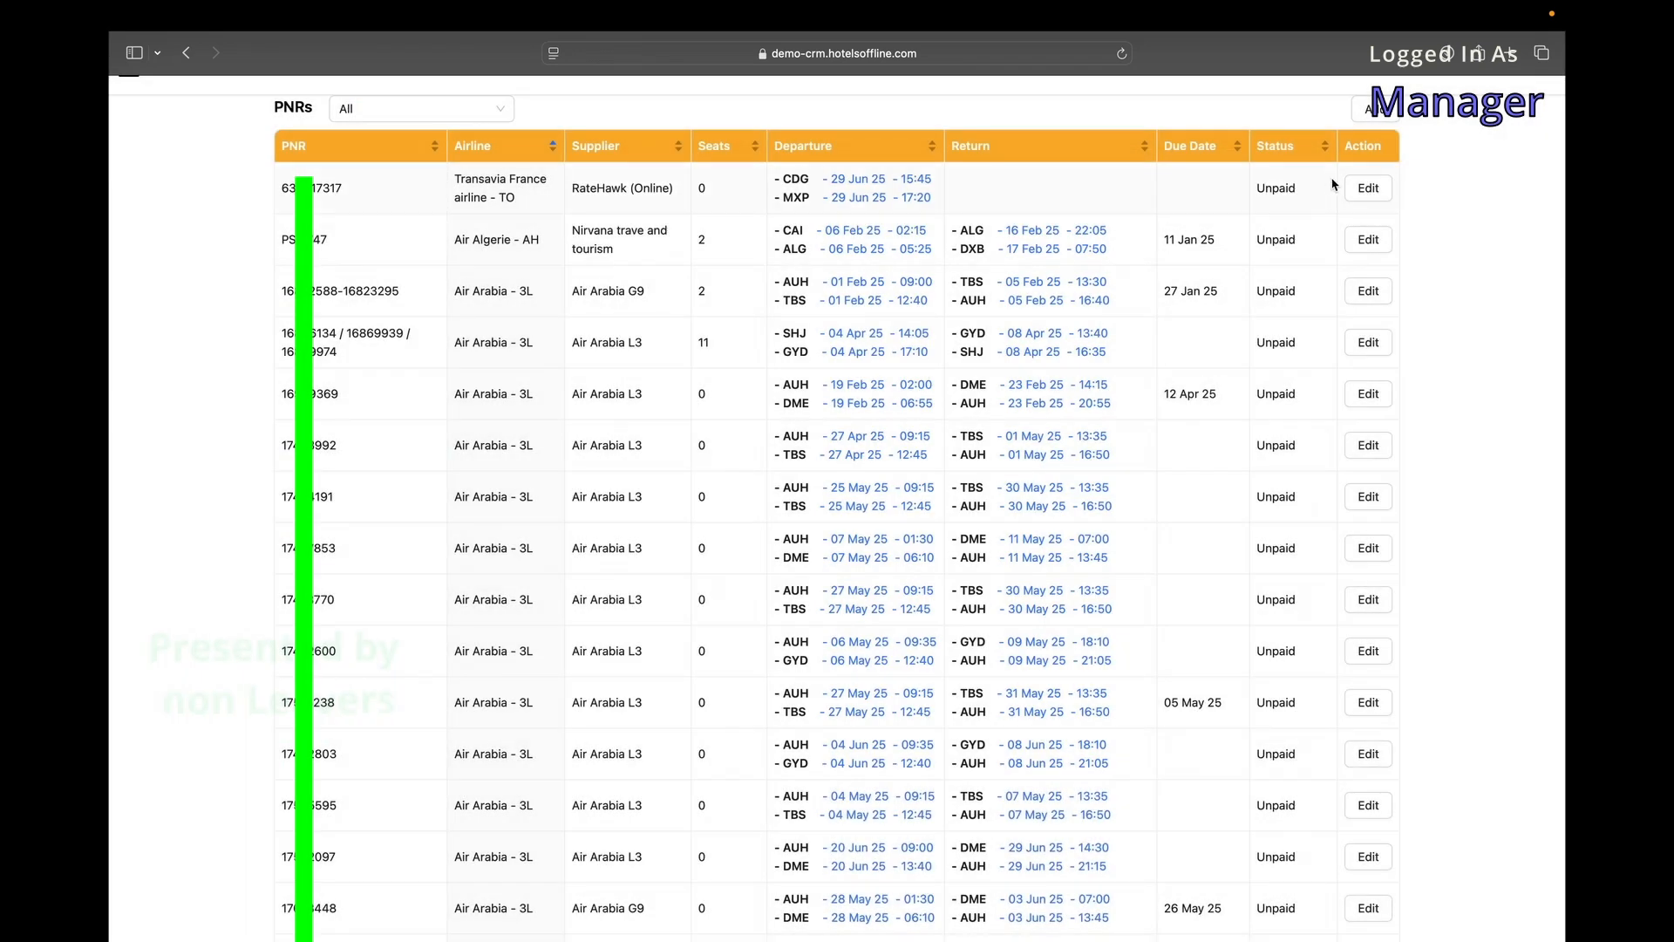
pyautogui.click(1369, 187)
pyautogui.scroll(-1, 946, 798)
pyautogui.click(945, 773)
pyautogui.click(882, 820)
pyautogui.click(980, 821)
pyautogui.write('1411.43')
pyautogui.click(837, 868)
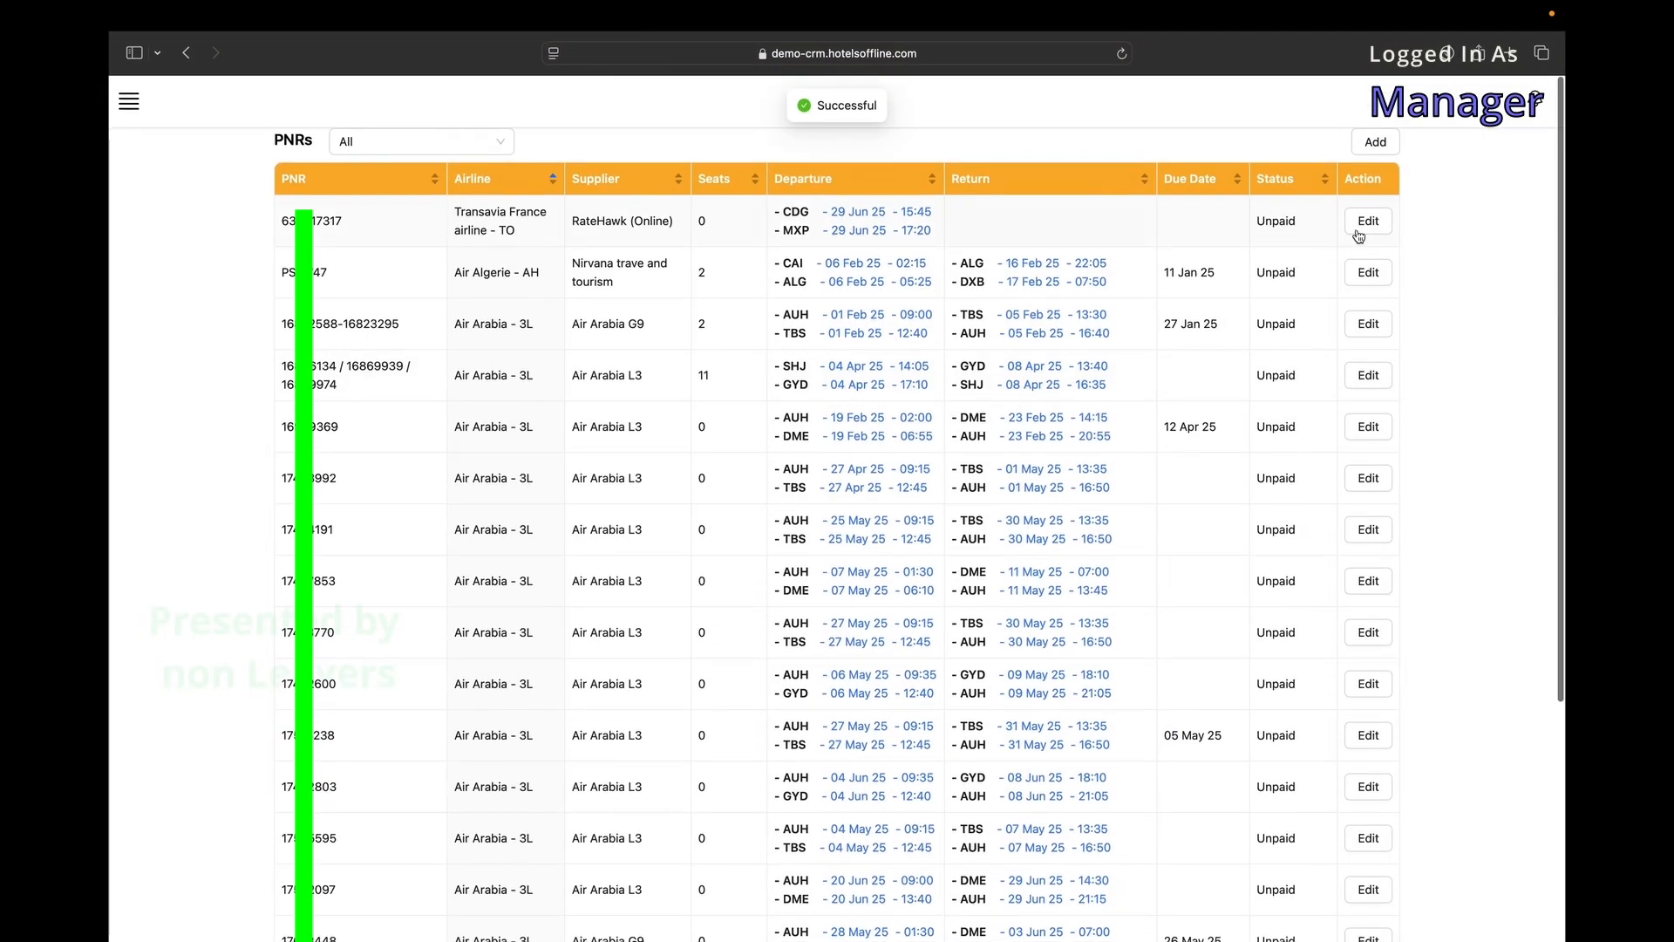
pyautogui.scroll(-1, 1064, 182)
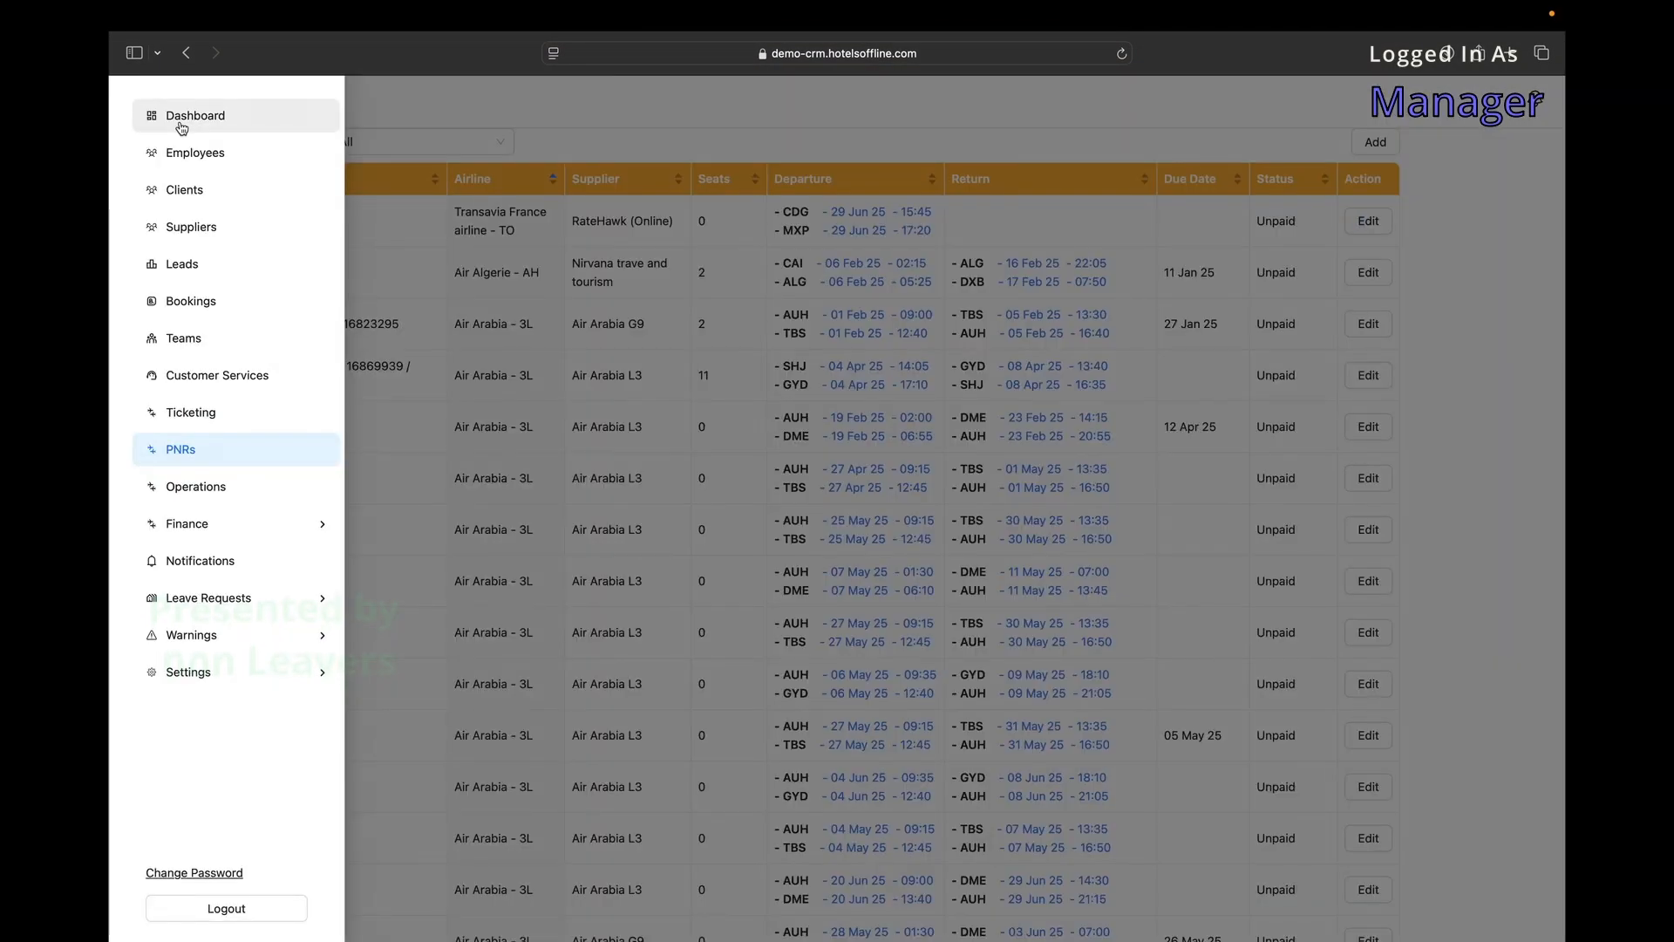
# Go from the dashboard conversion charts to the Leads list.
pyautogui.click(173, 117)
pyautogui.click(129, 102)
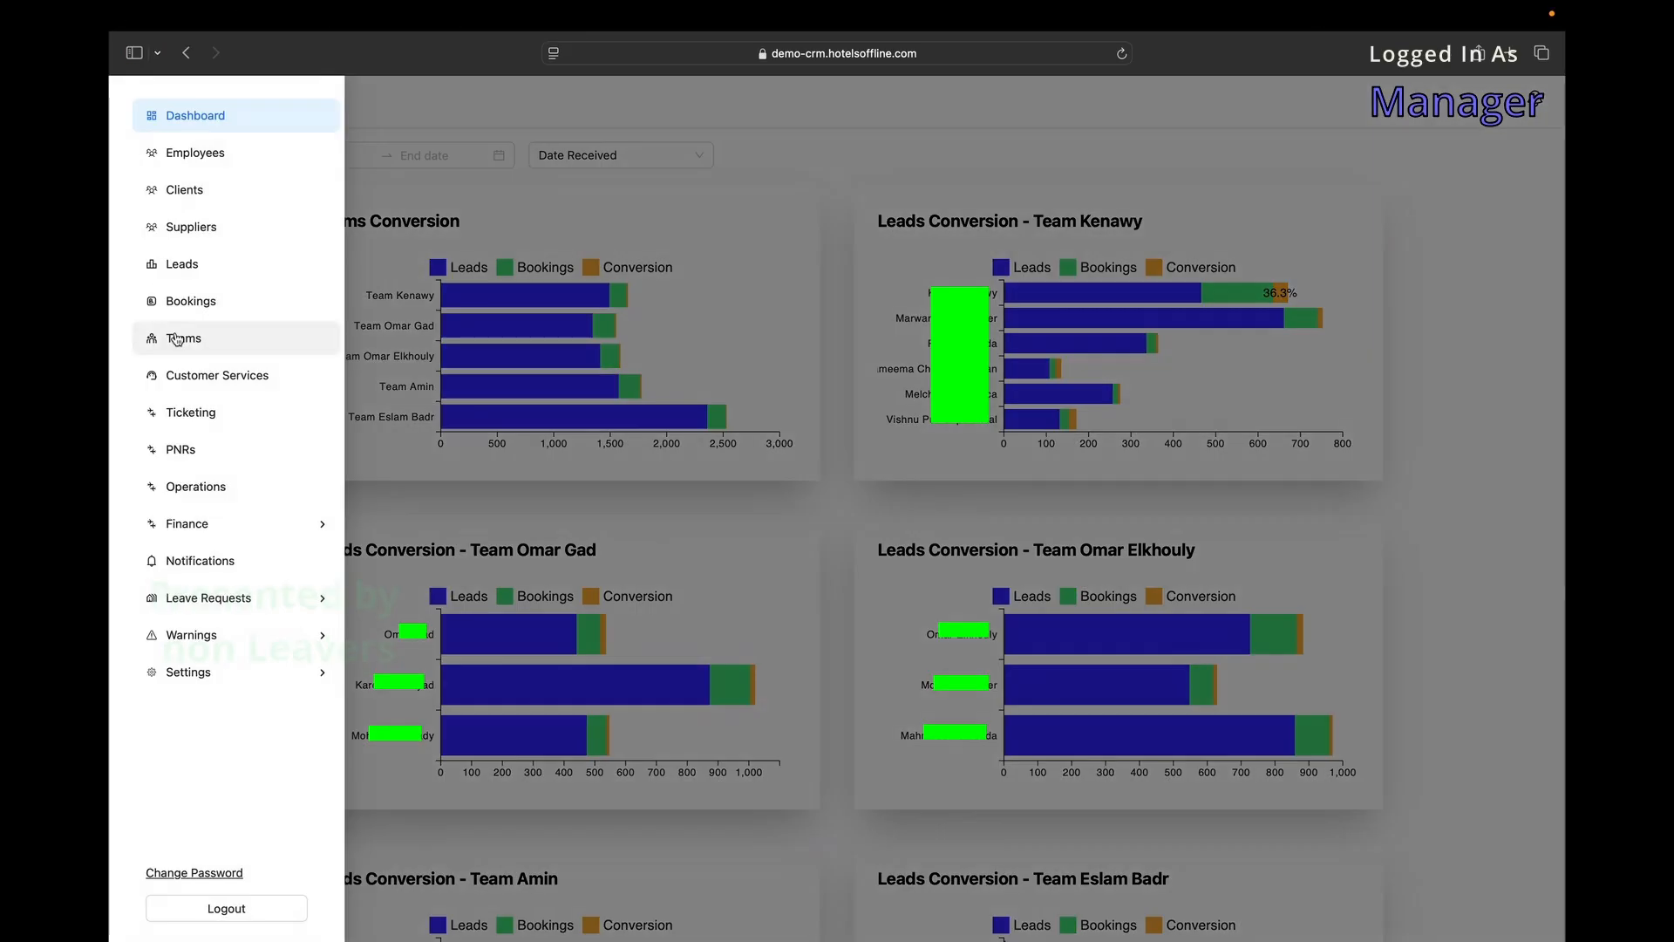
pyautogui.click(193, 261)
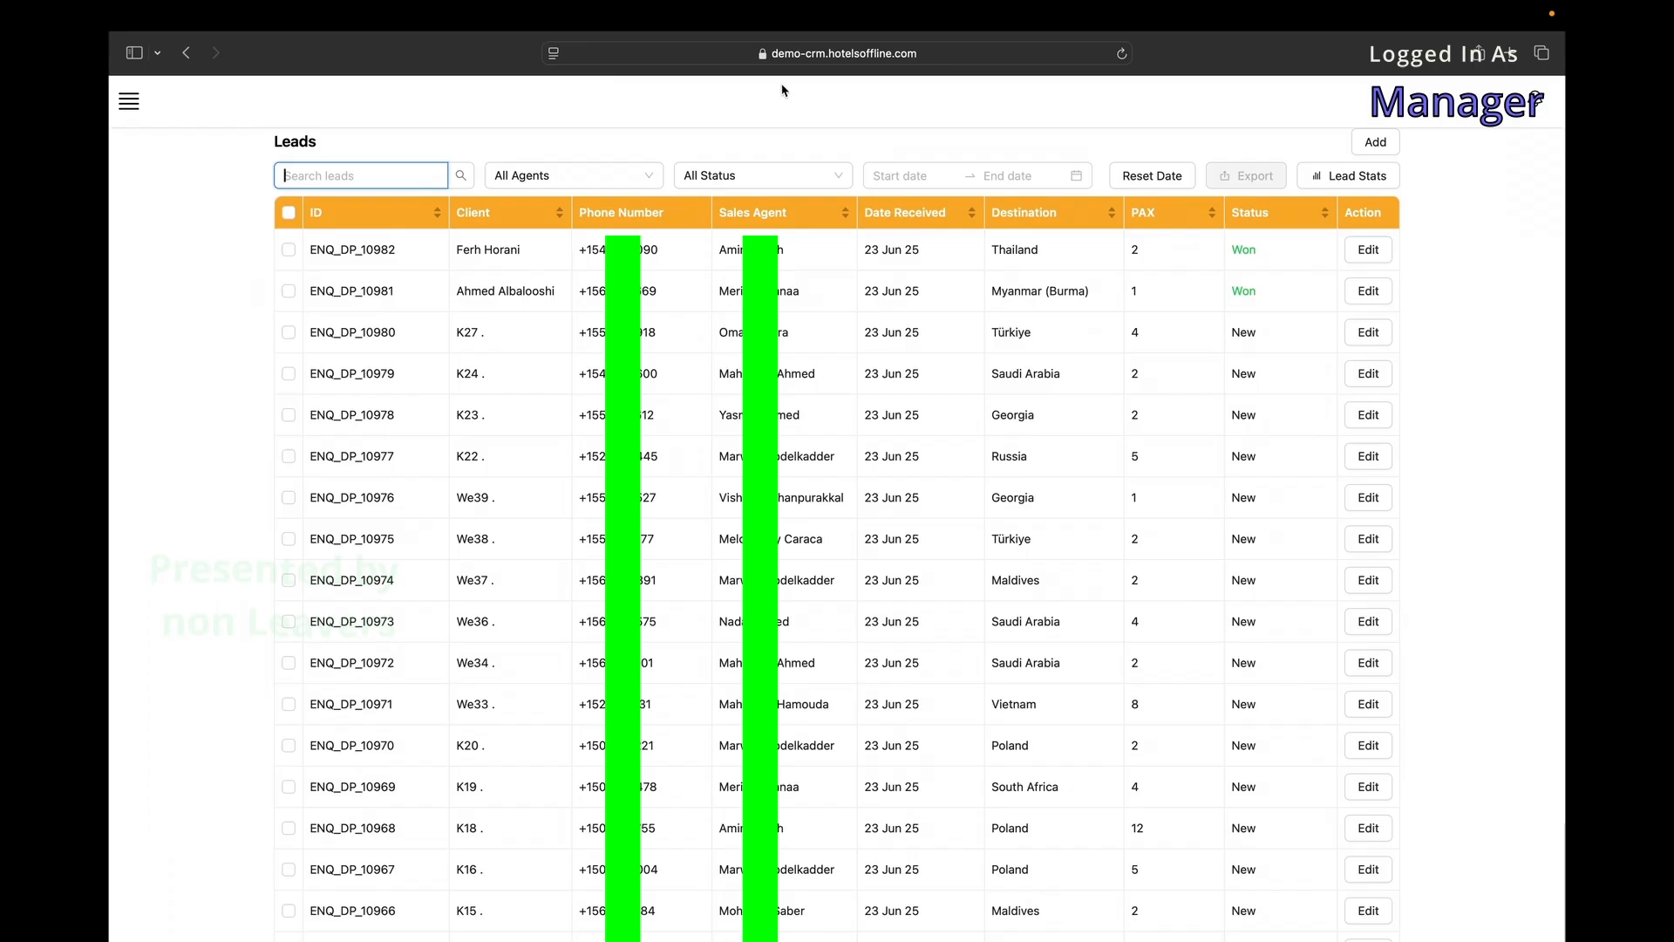
pyautogui.scroll(-16, 663, 489)
pyautogui.scroll(16, 663, 489)
pyautogui.scroll(-16, 1179, 863)
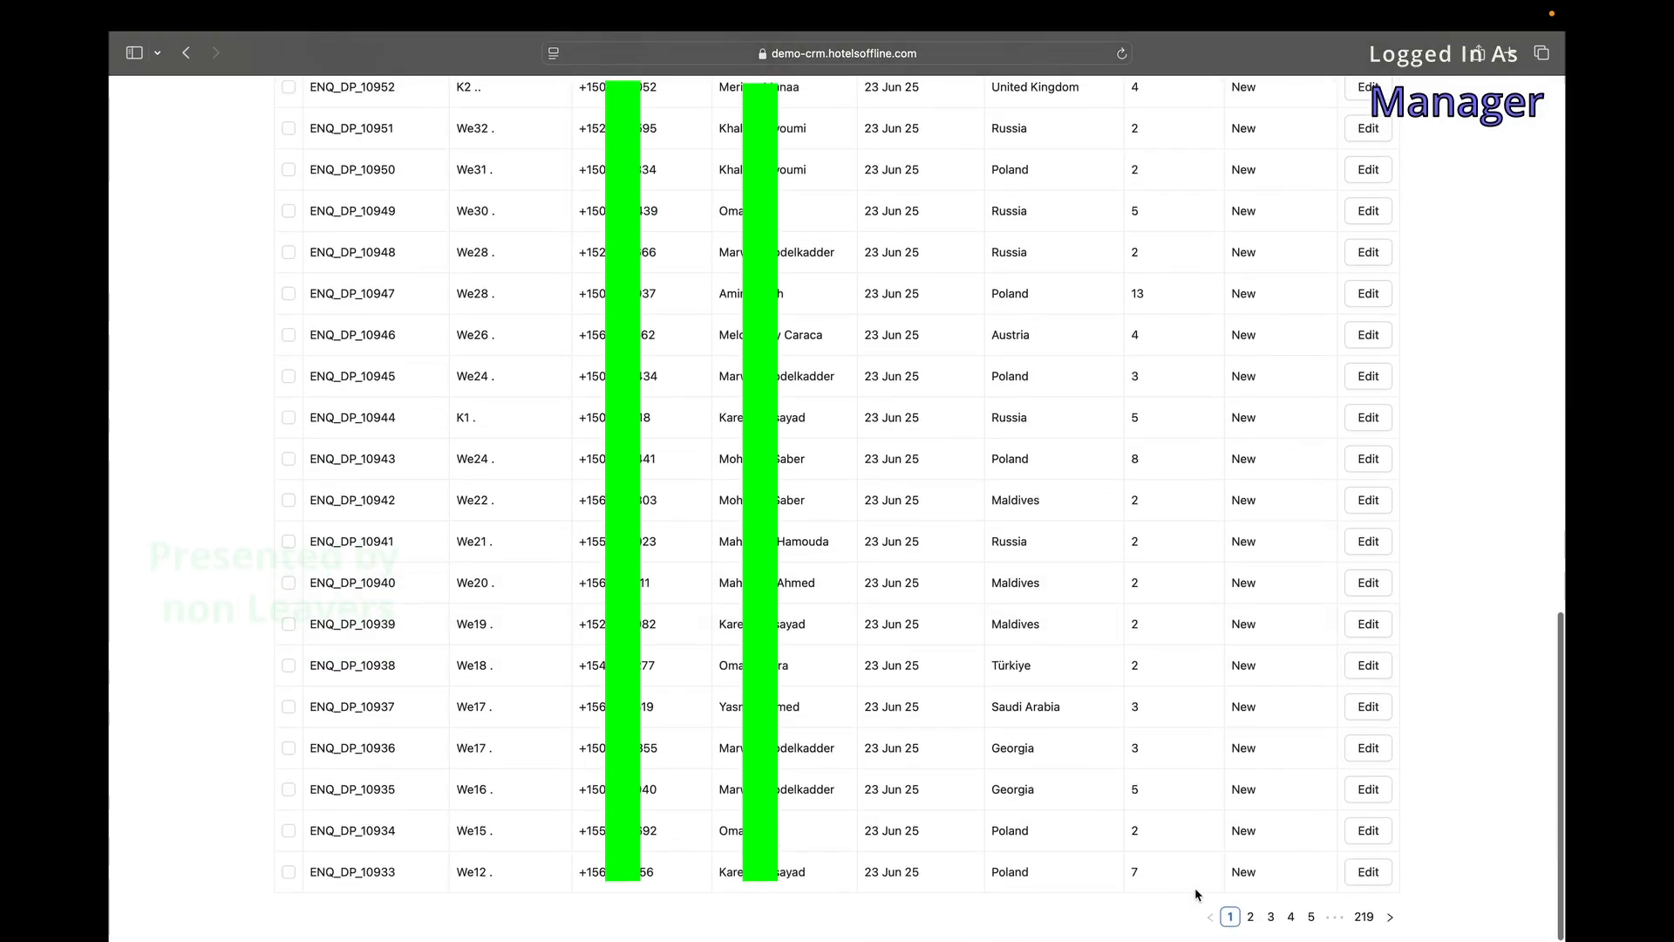
pyautogui.scroll(10, 1159, 708)
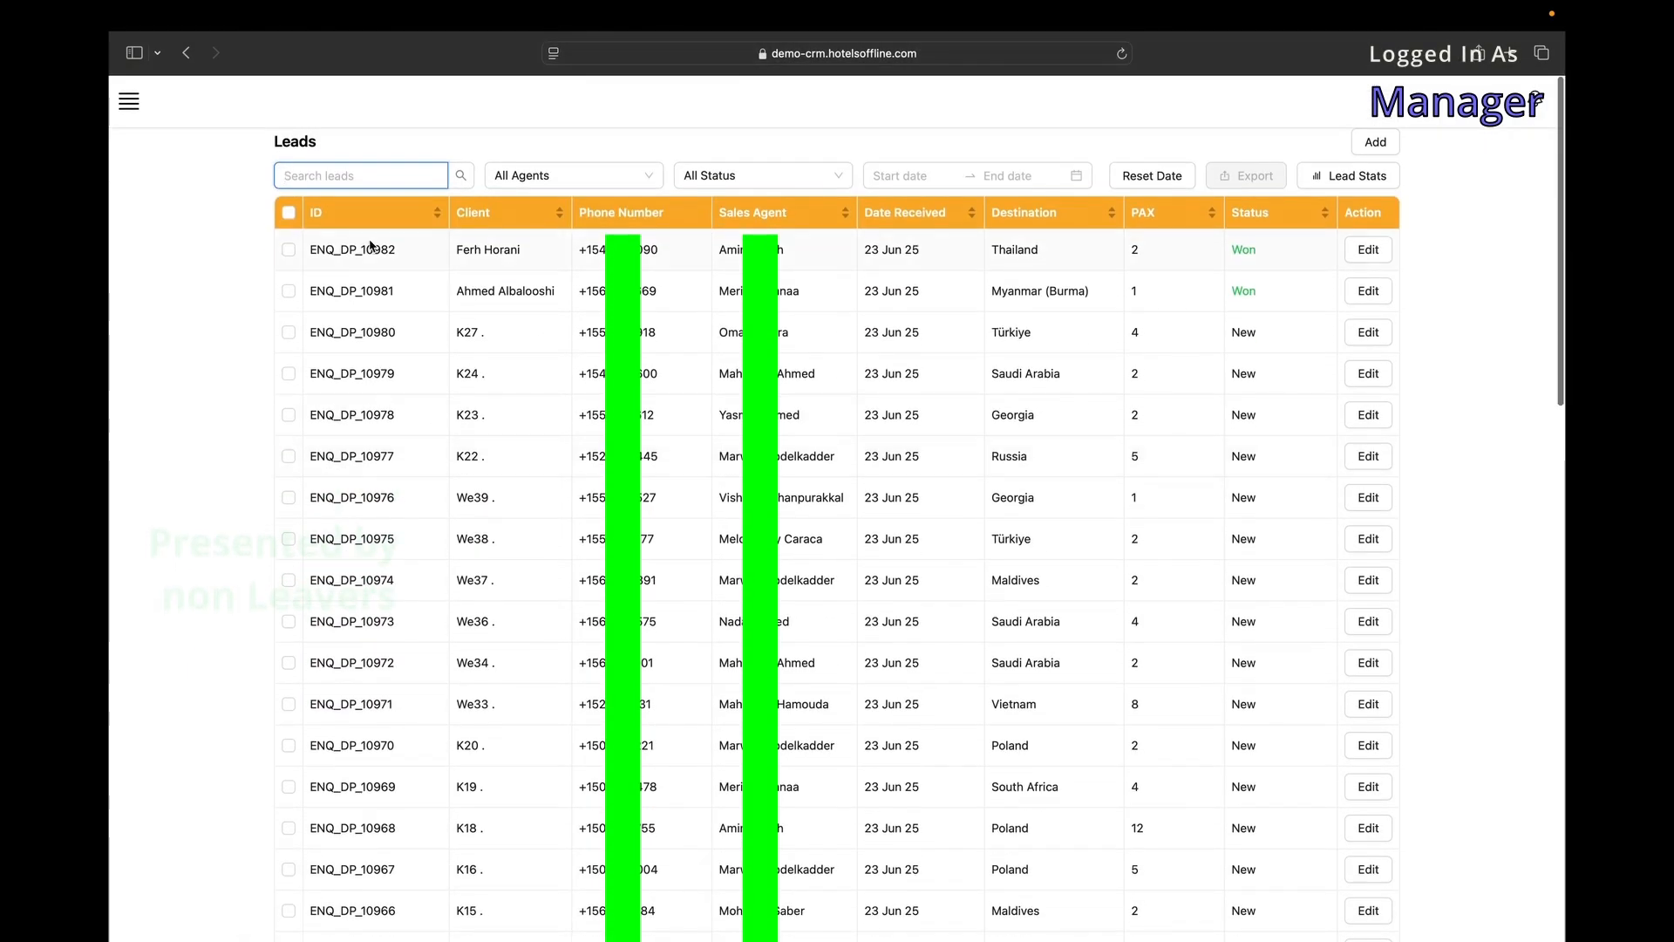
# Sort leads by Client both ways, then by Status, and page to 5 and back to 1.
pyautogui.click(506, 212)
pyautogui.click(506, 212)
pyautogui.scroll(-15, 1246, 397)
pyautogui.scroll(15, 1246, 391)
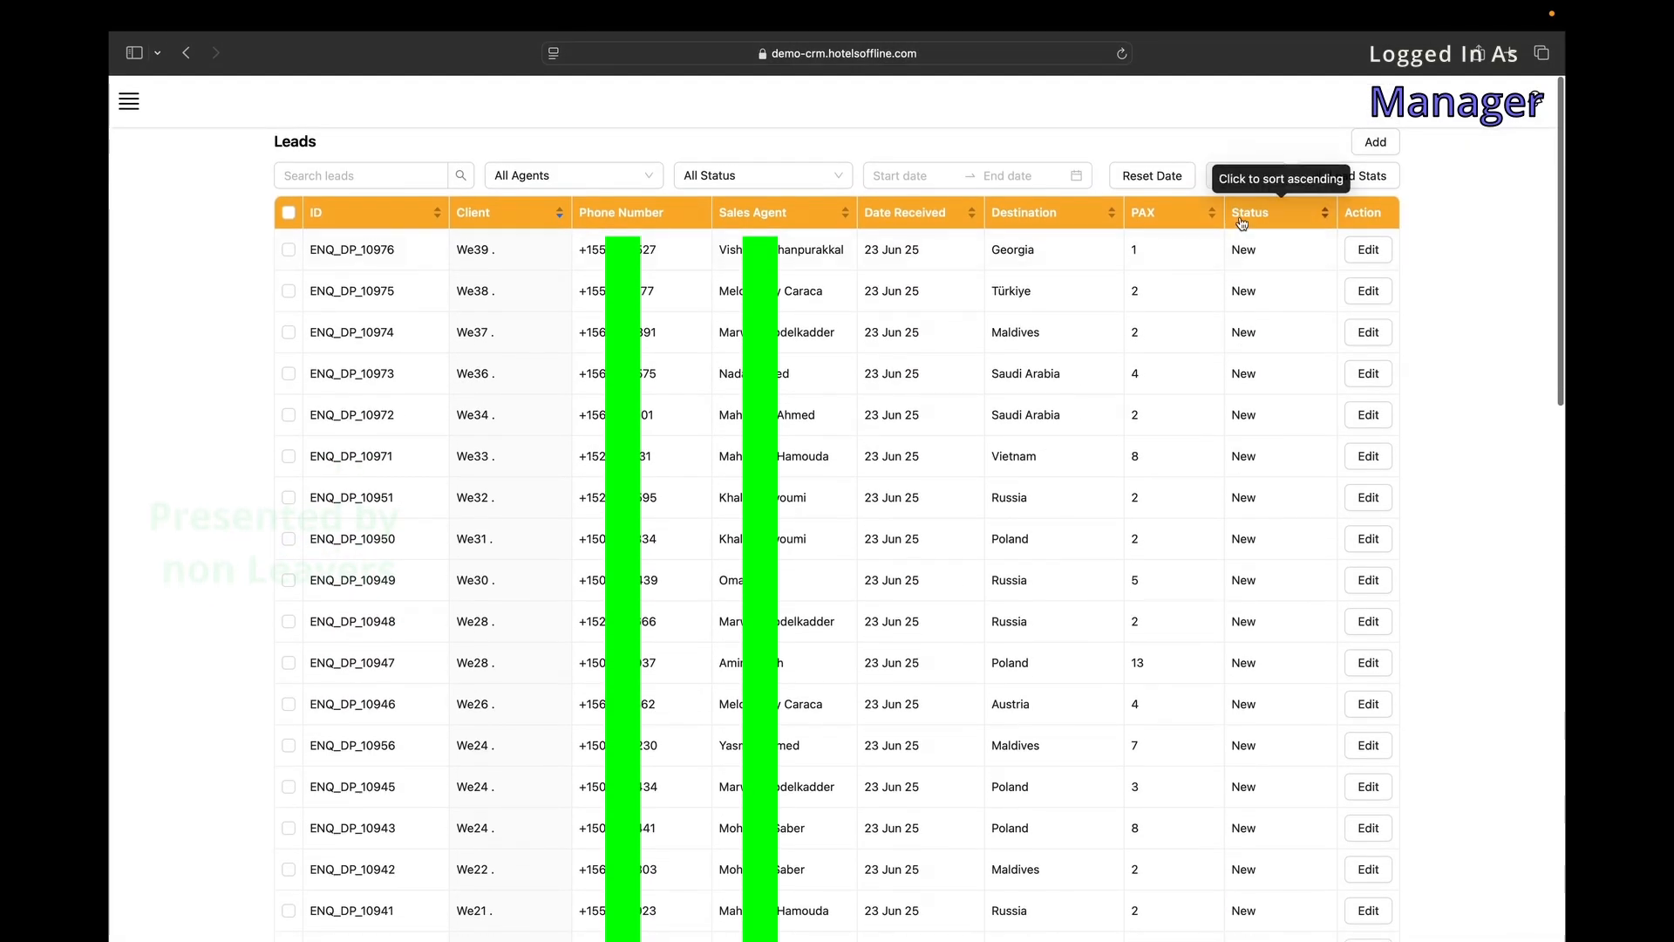
pyautogui.click(1243, 216)
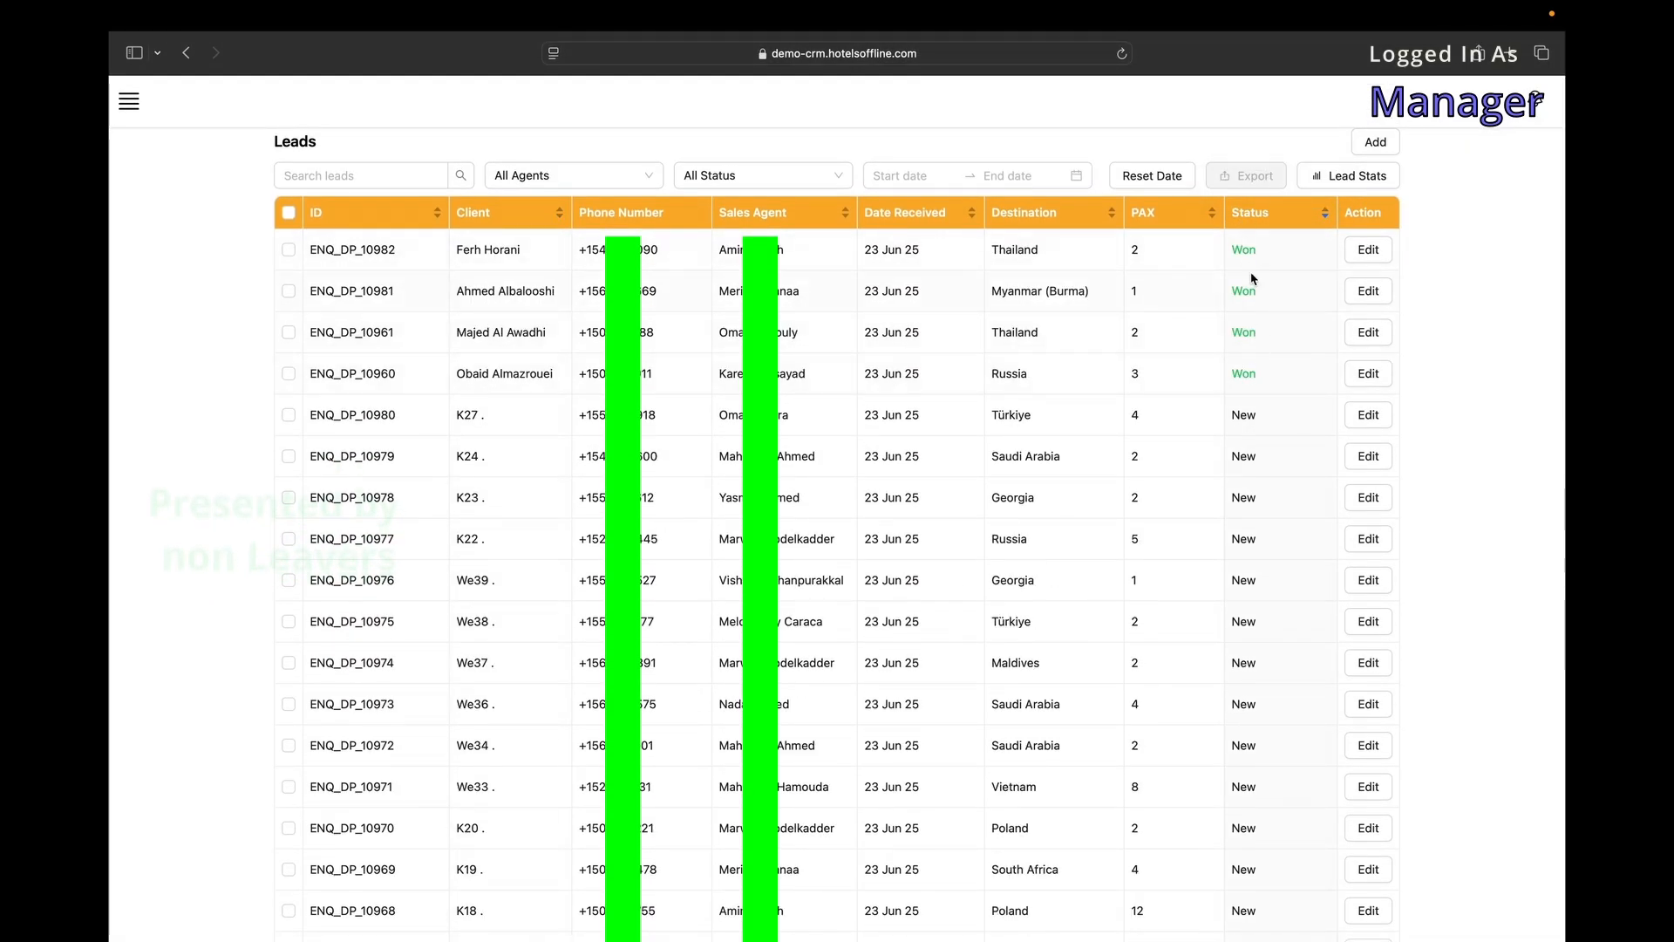
pyautogui.scroll(-15, 1247, 452)
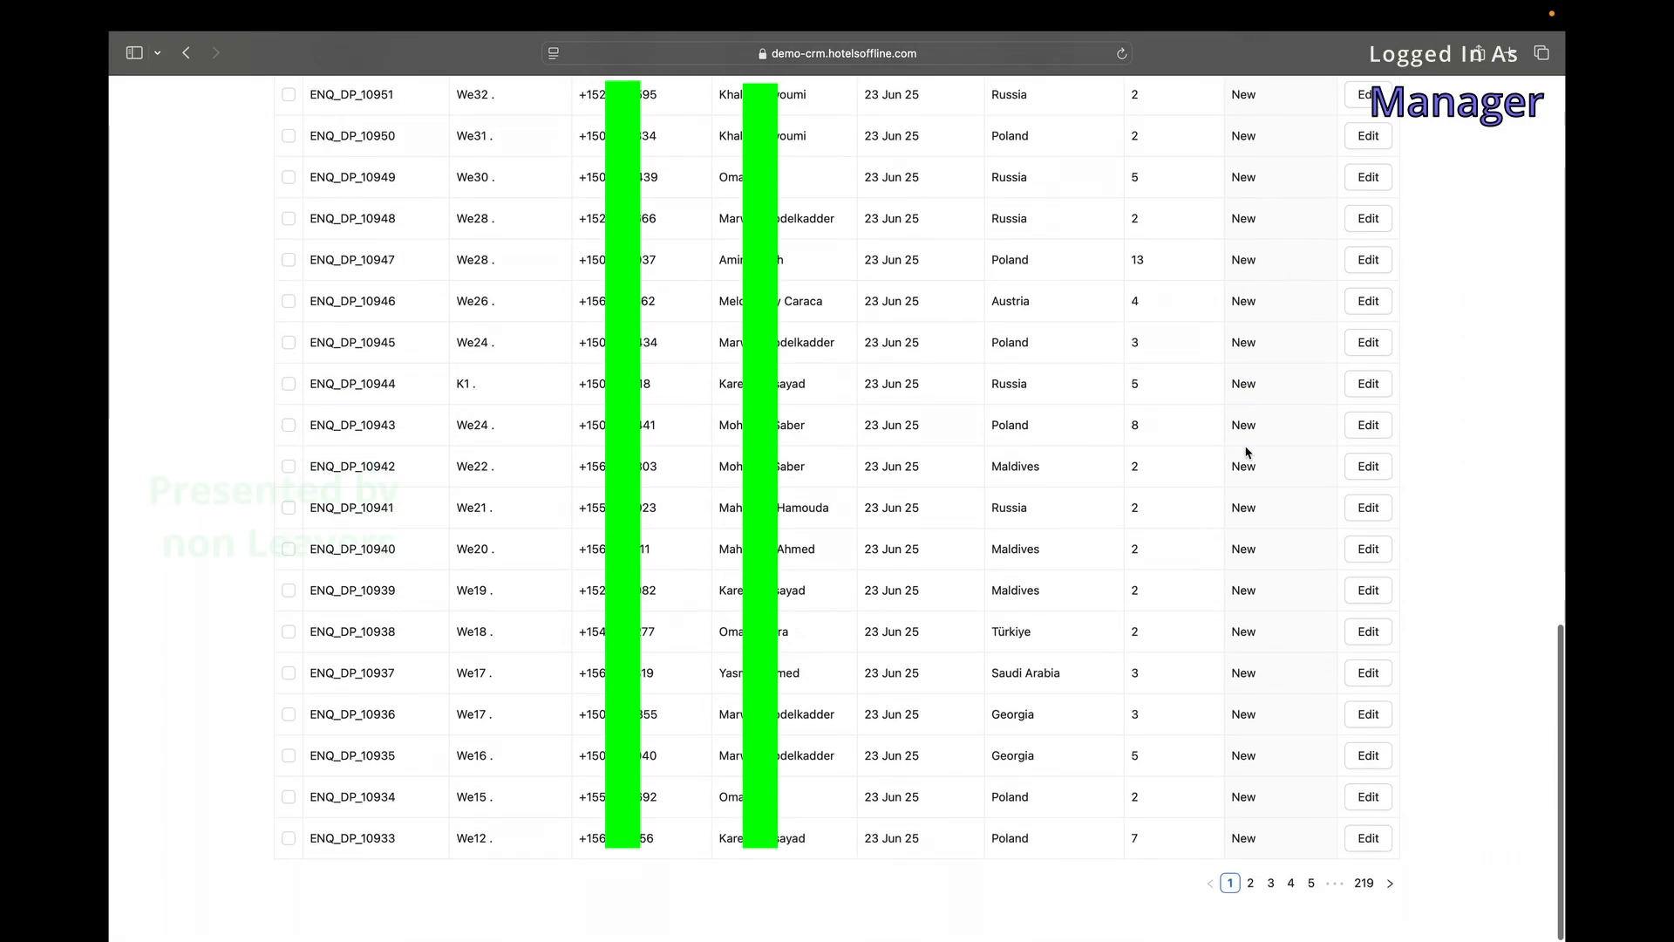
pyautogui.click(1310, 918)
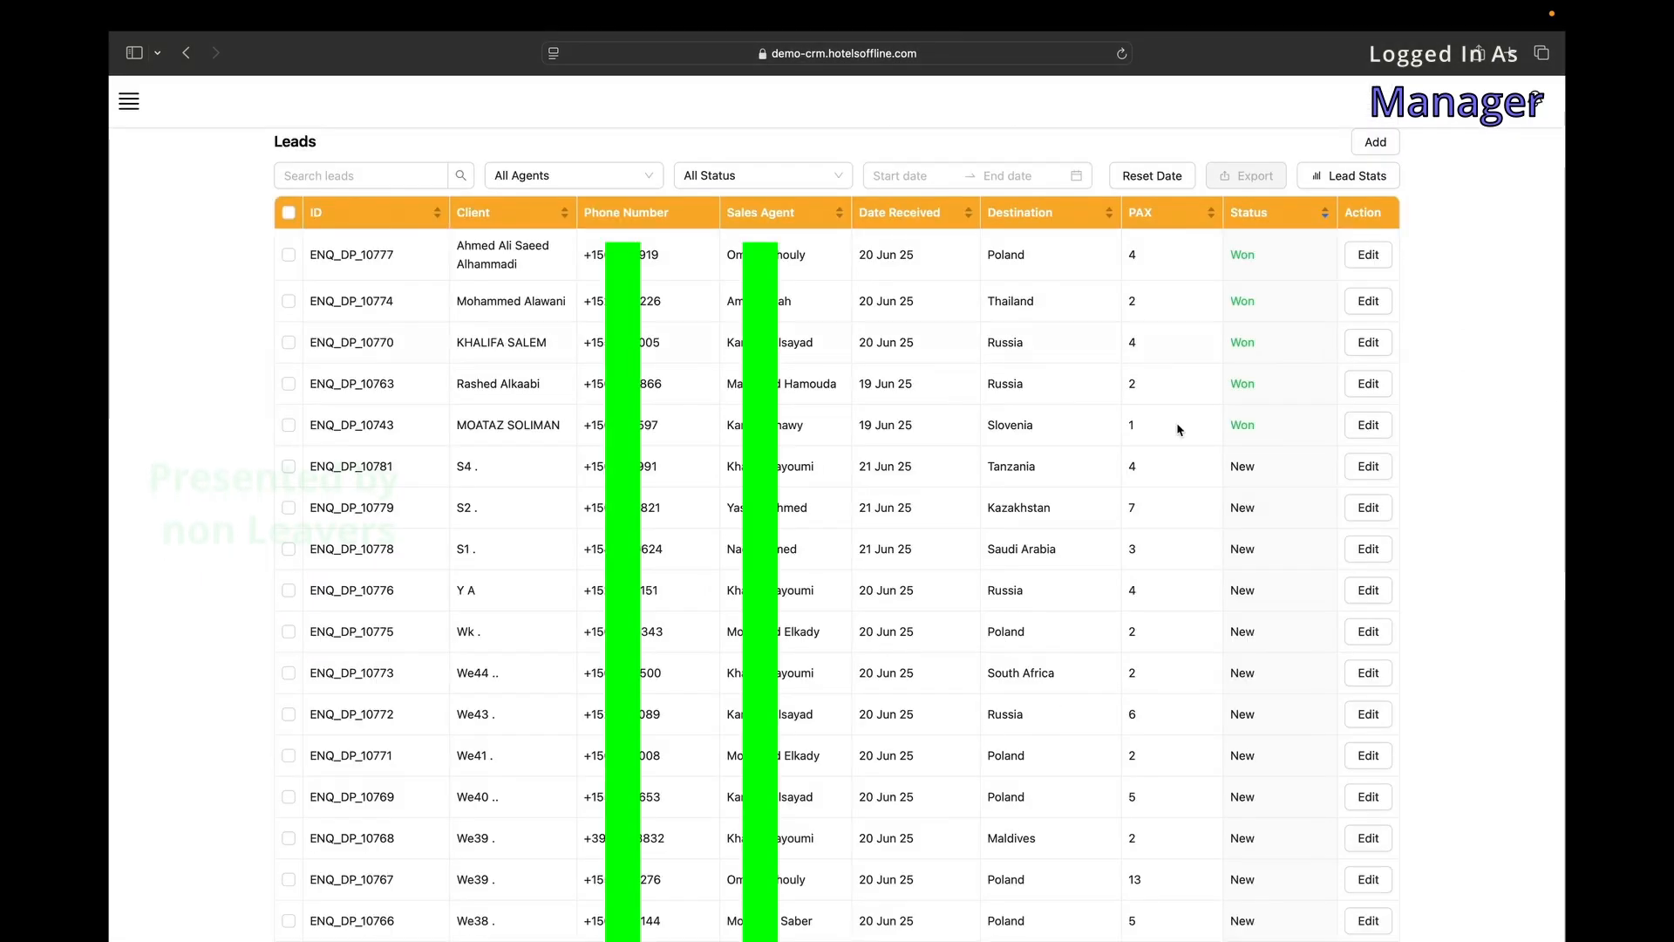
pyautogui.scroll(-10, 1267, 907)
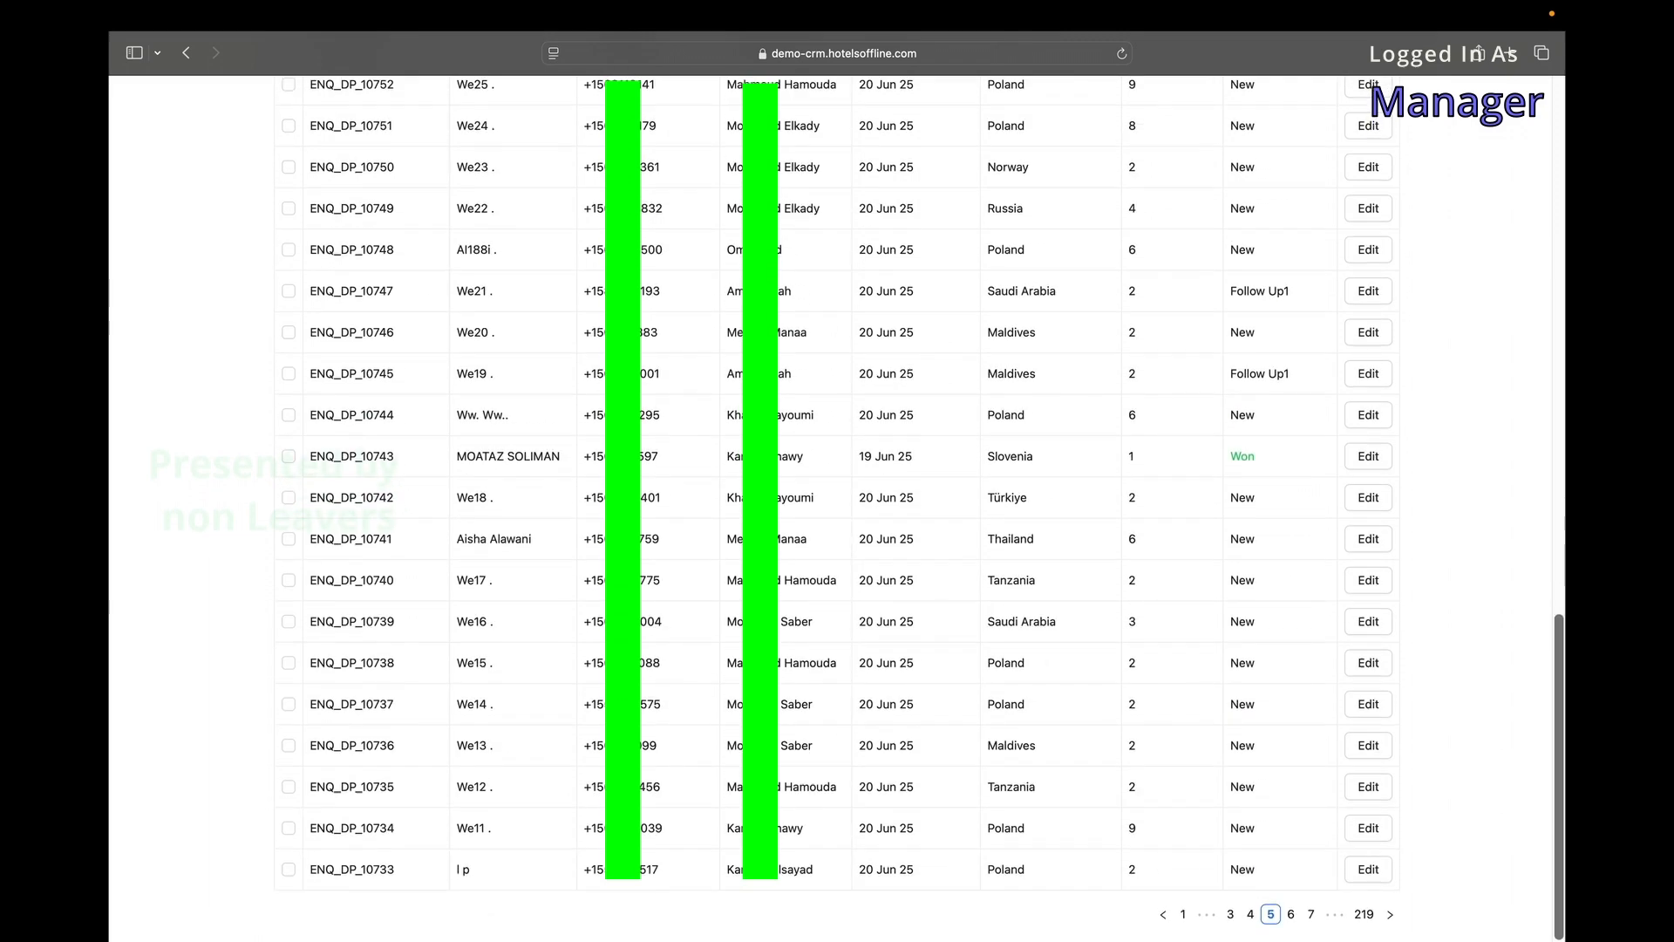
pyautogui.click(1183, 918)
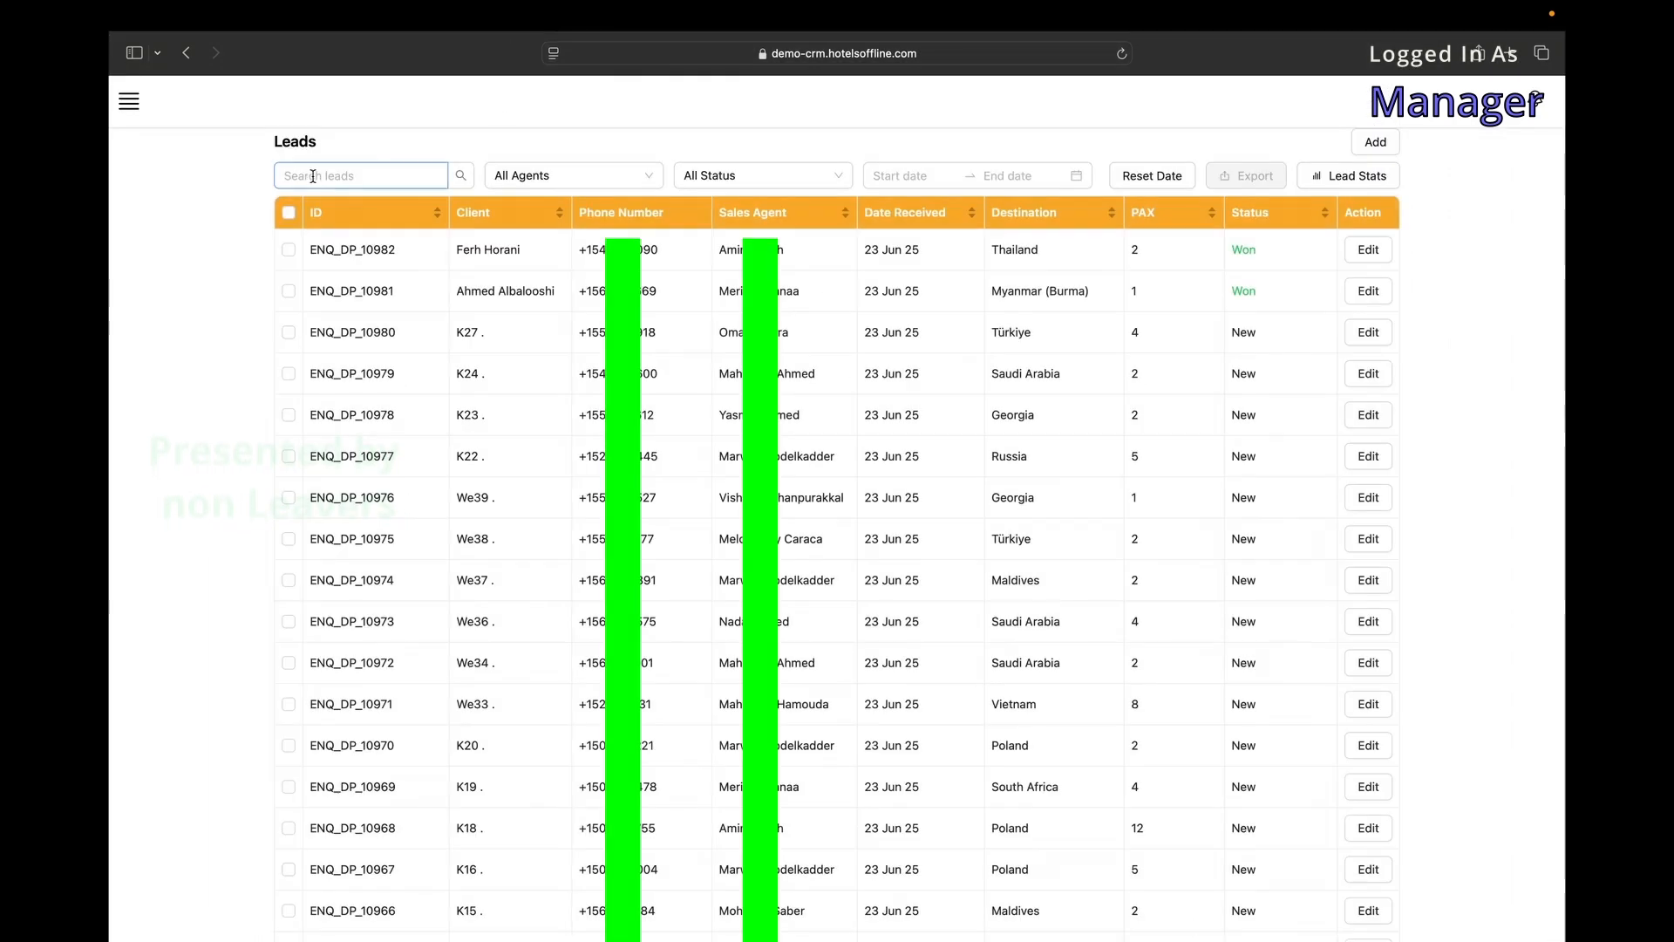
# Search leads for 'sl', clear it, and look over the agent, status and start-date filters.
pyautogui.write('sl')
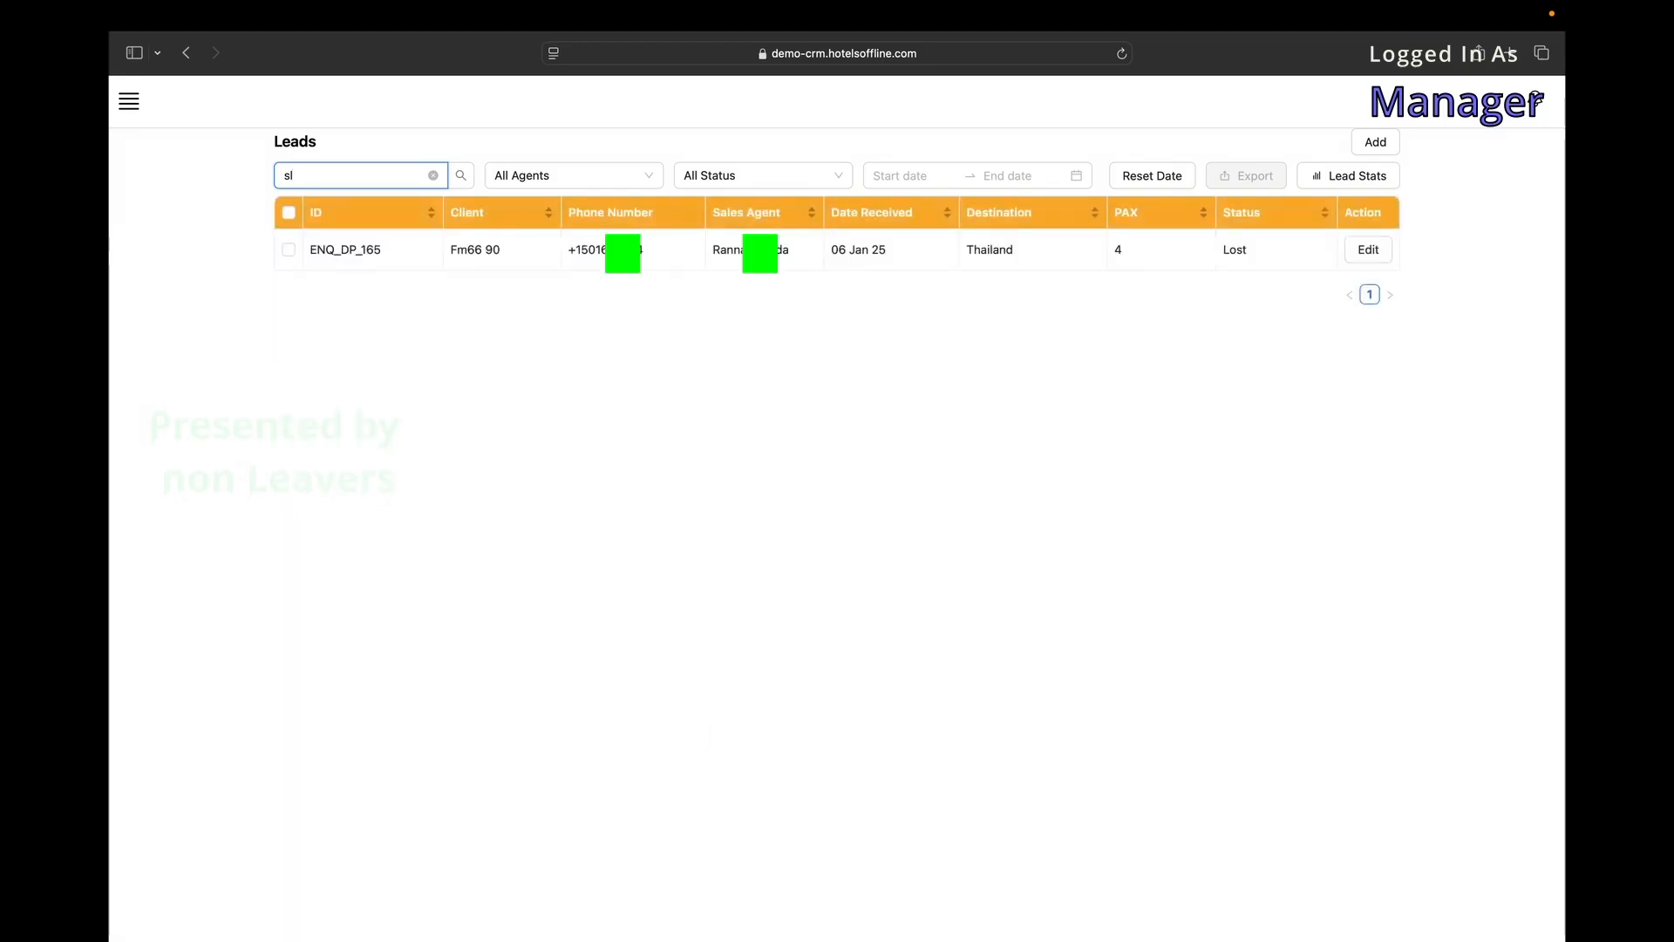
pyautogui.press('BackSpace')
pyautogui.press('BackSpace')
pyautogui.click(650, 179)
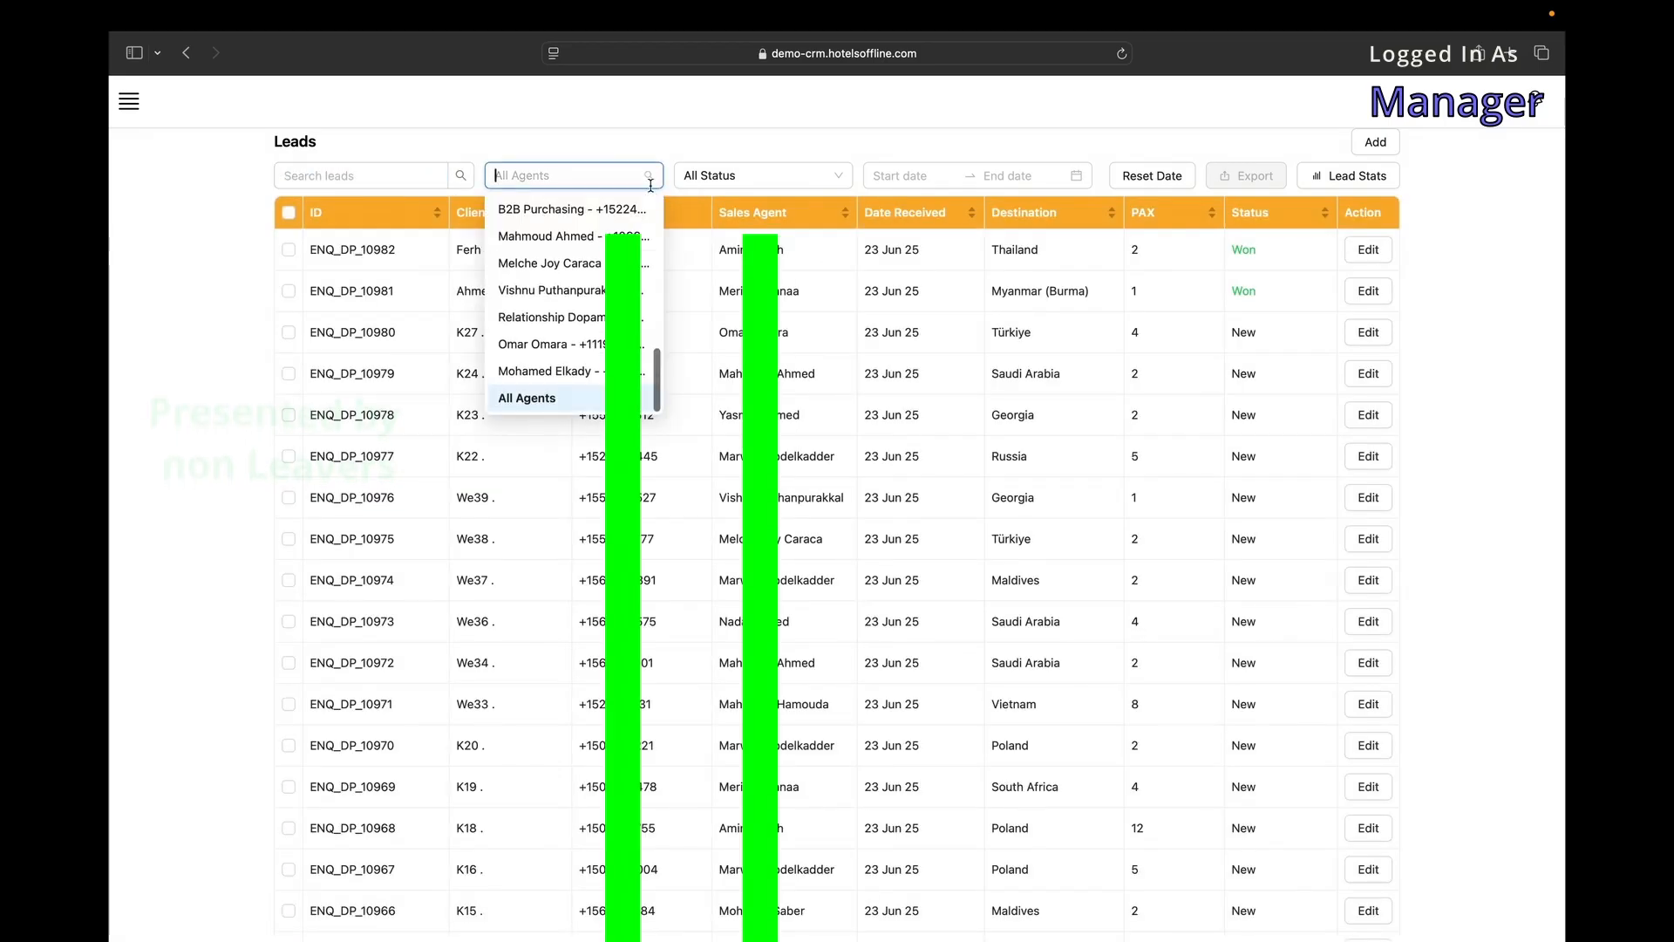
pyautogui.scroll(-3, 589, 349)
pyautogui.scroll(3, 598, 292)
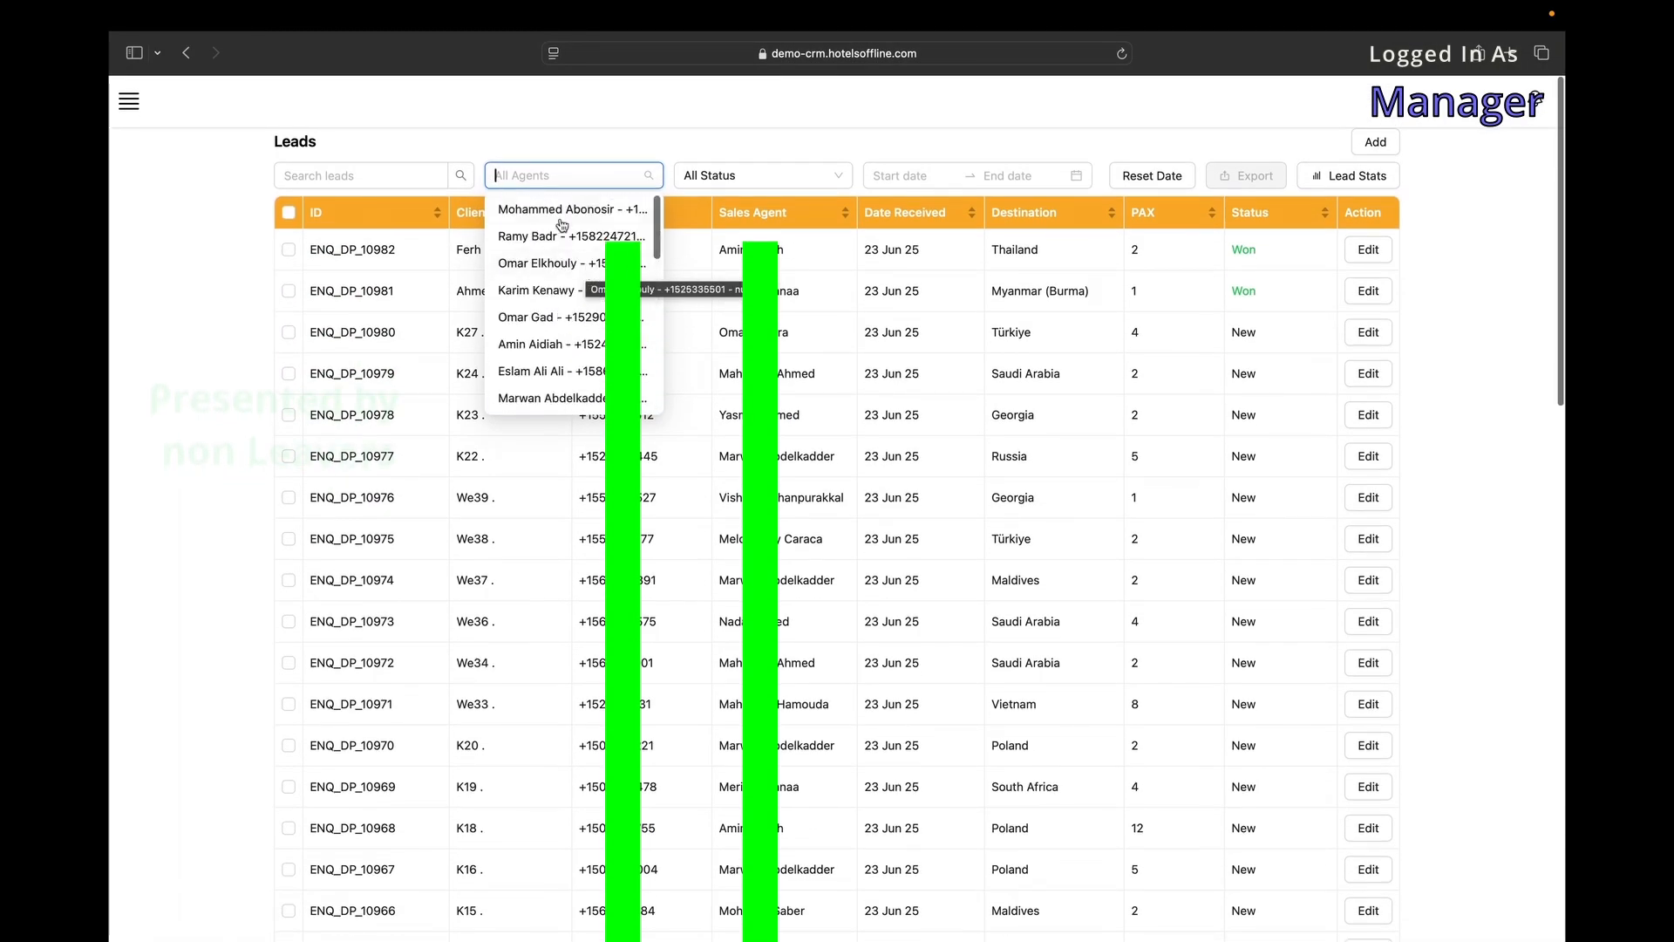
pyautogui.click(749, 170)
pyautogui.scroll(2, 738, 296)
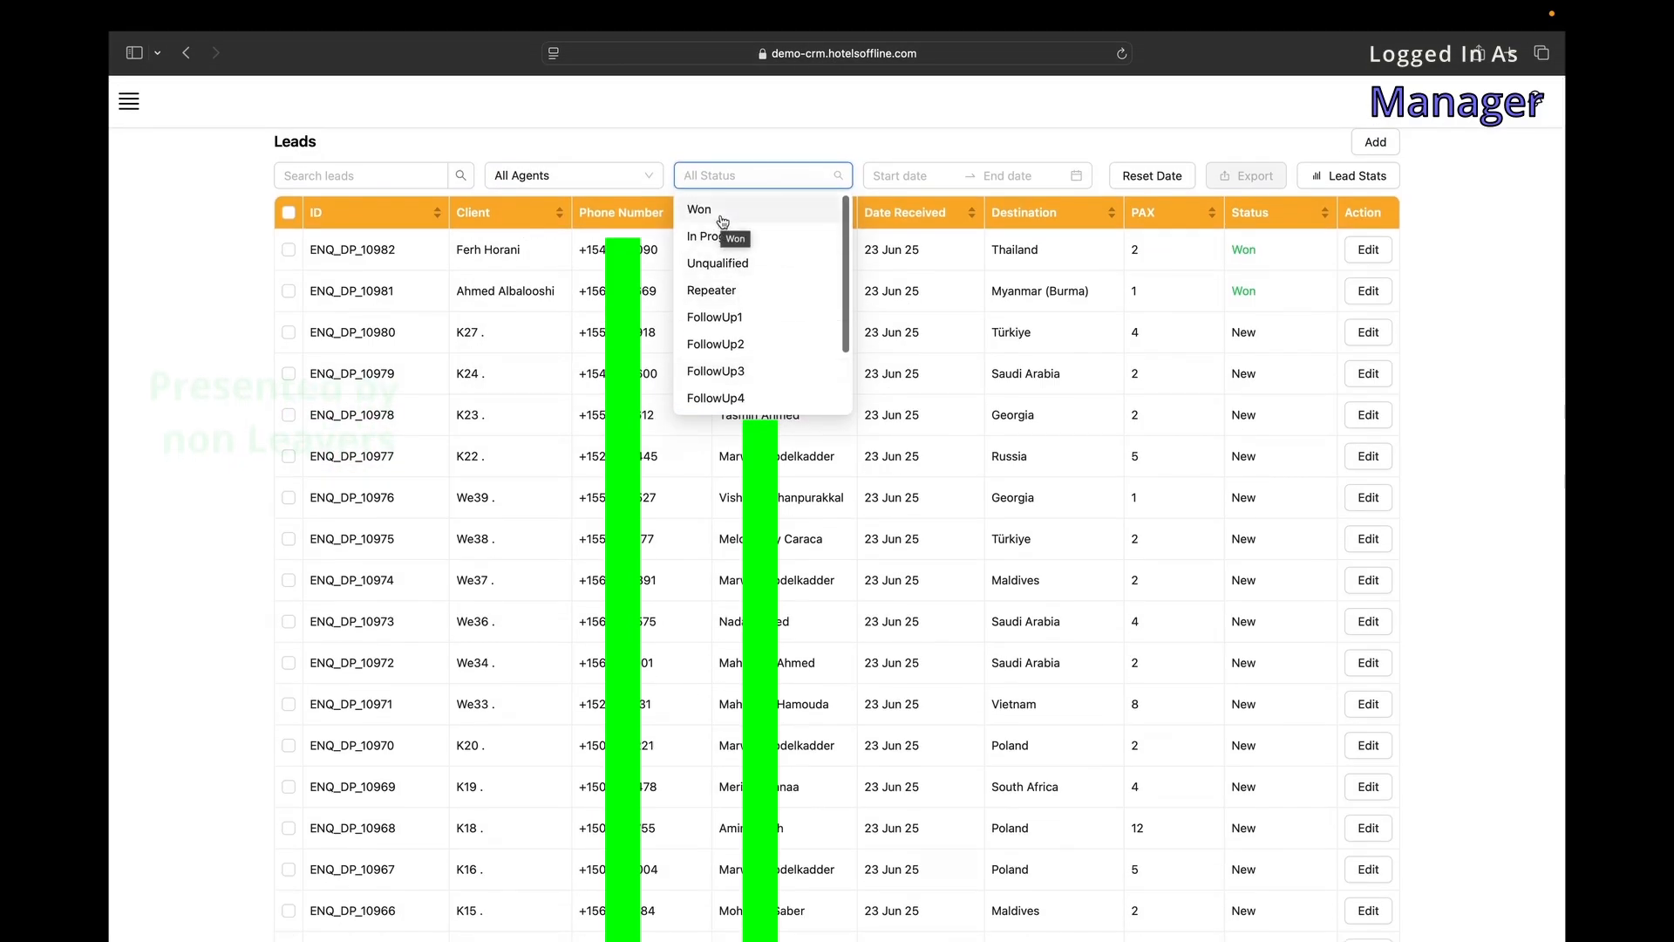
pyautogui.scroll(-2, 738, 296)
pyautogui.click(907, 175)
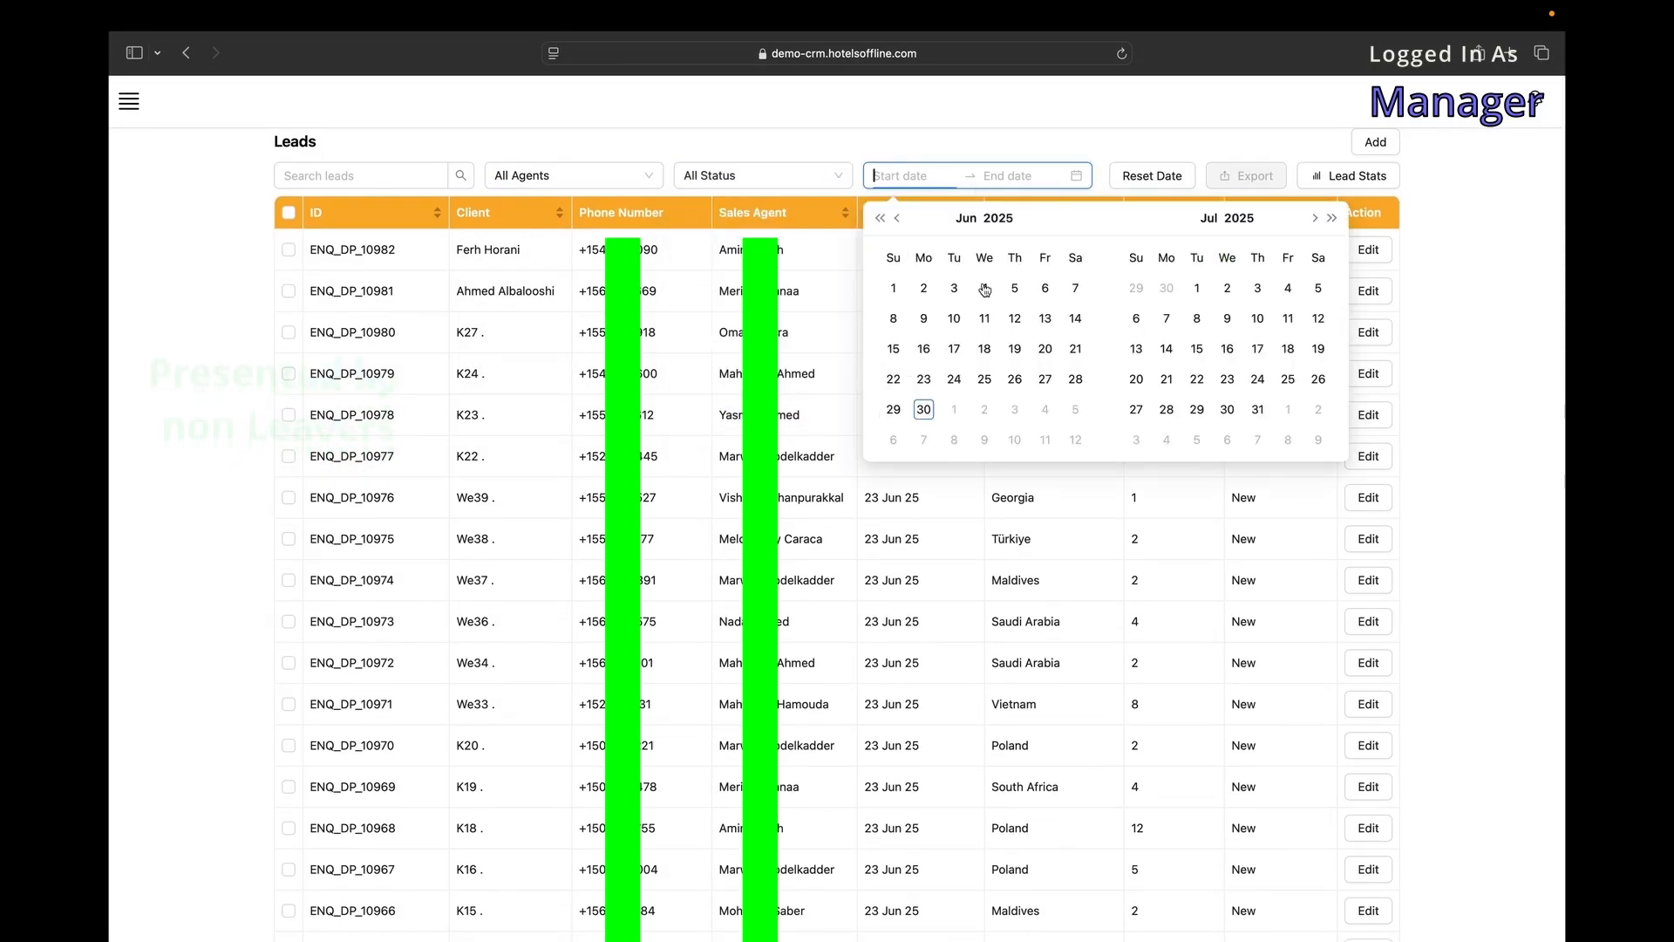
pyautogui.click(1174, 133)
pyautogui.click(1376, 144)
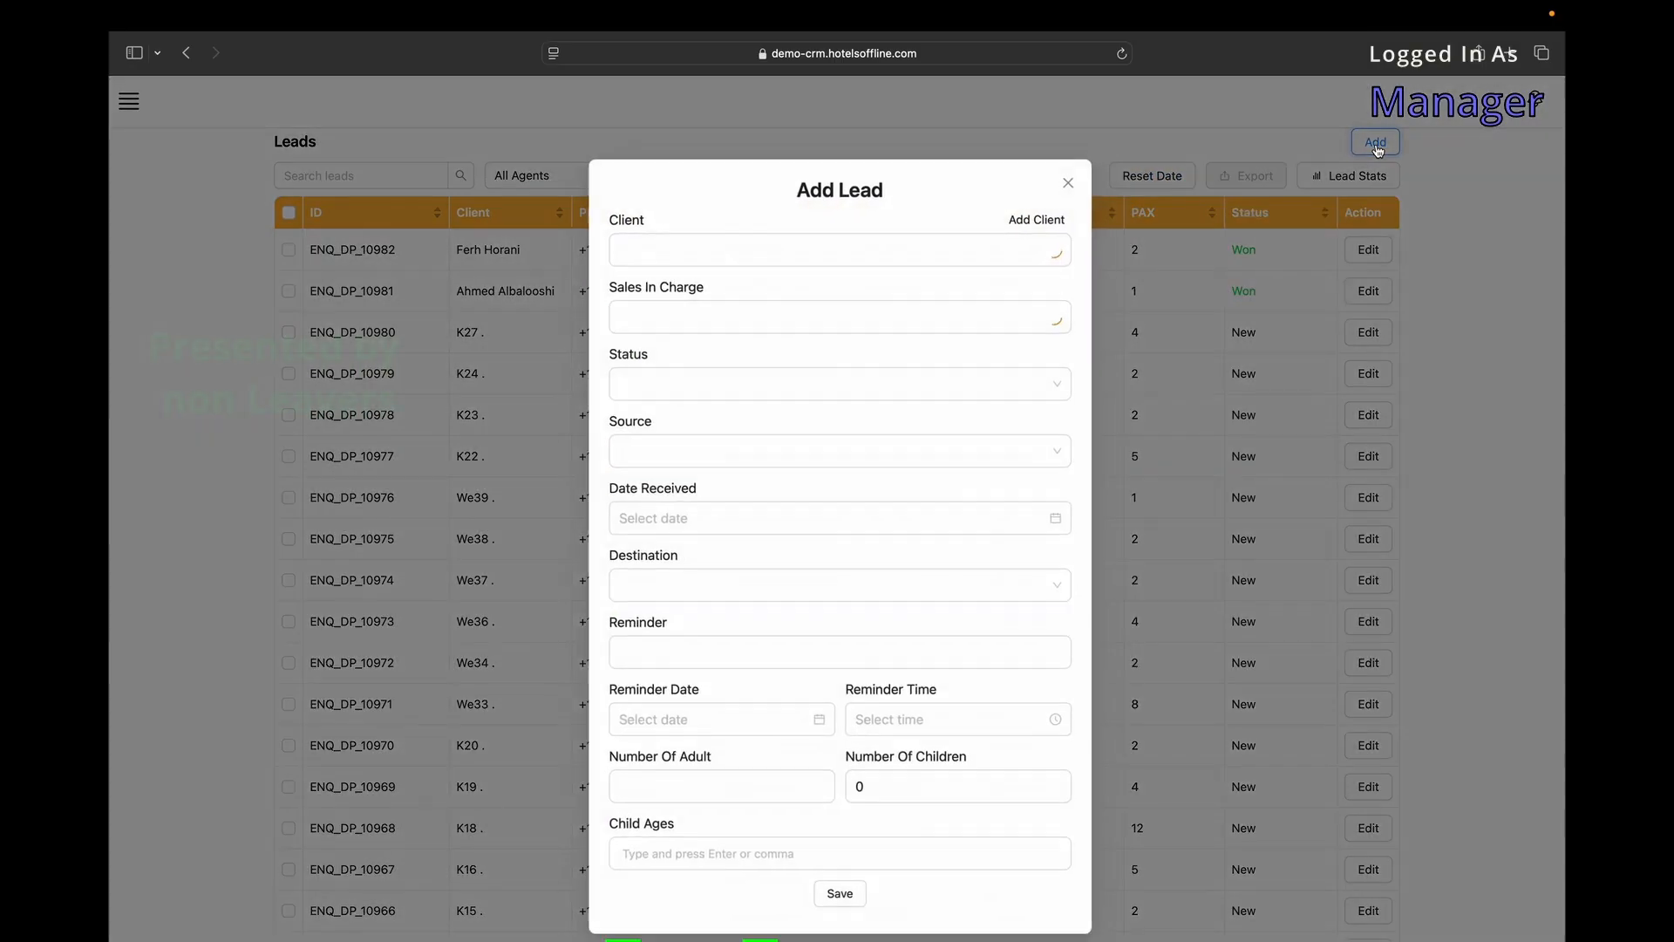
pyautogui.click(871, 246)
pyautogui.scroll(-10, 819, 351)
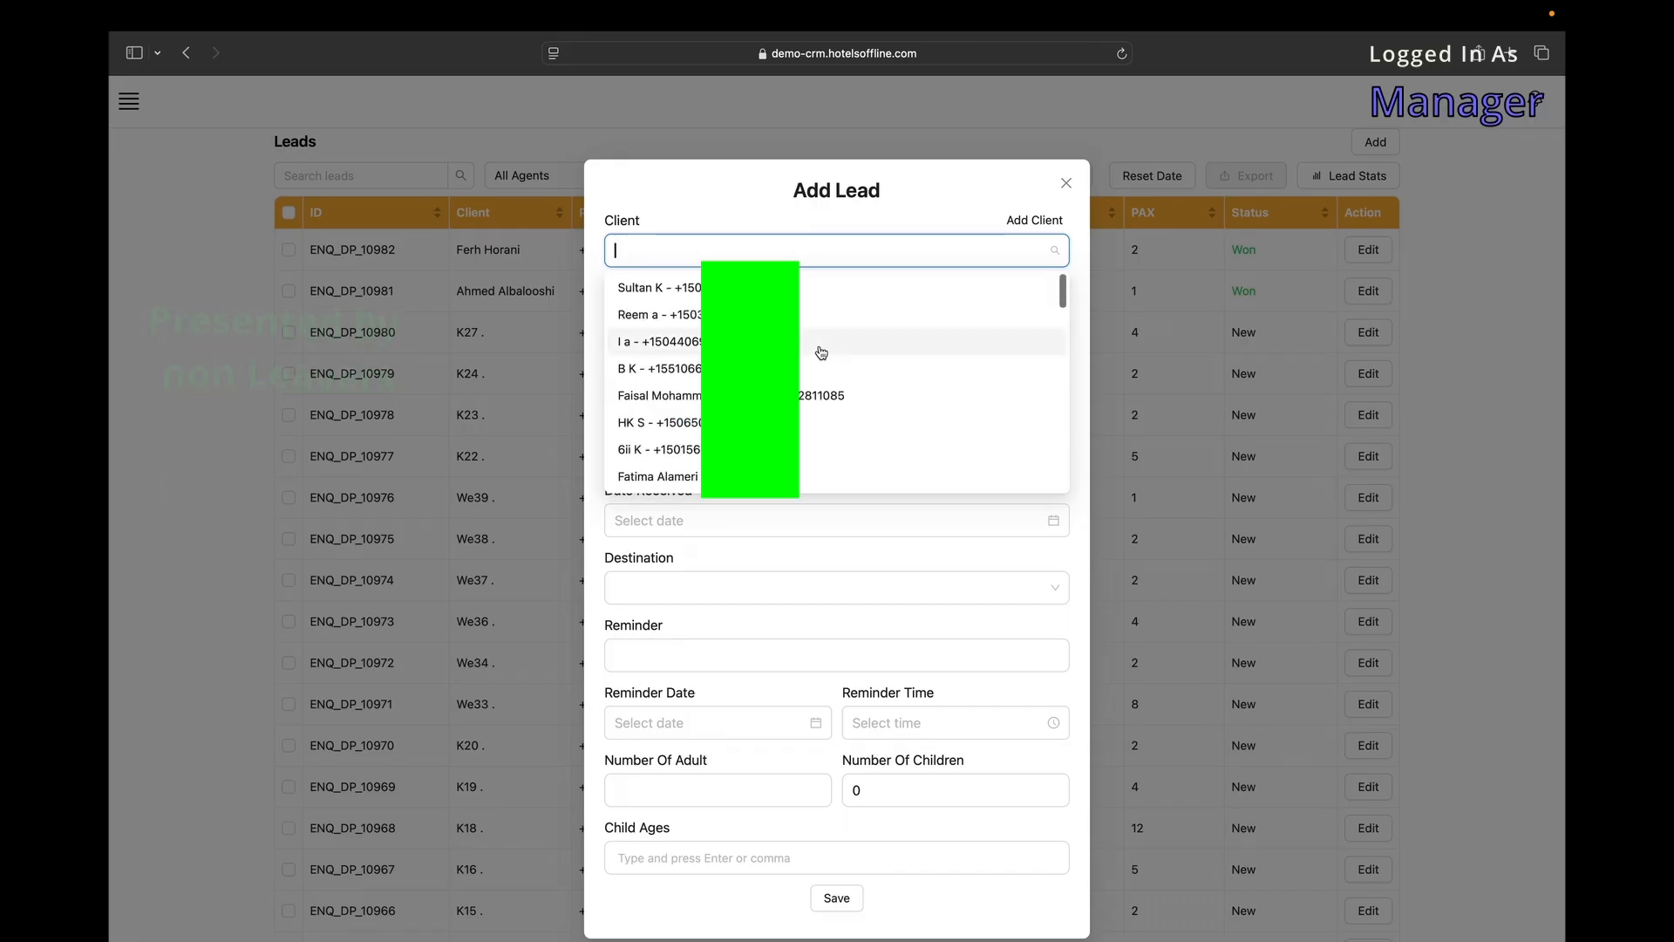
pyautogui.write('wa')
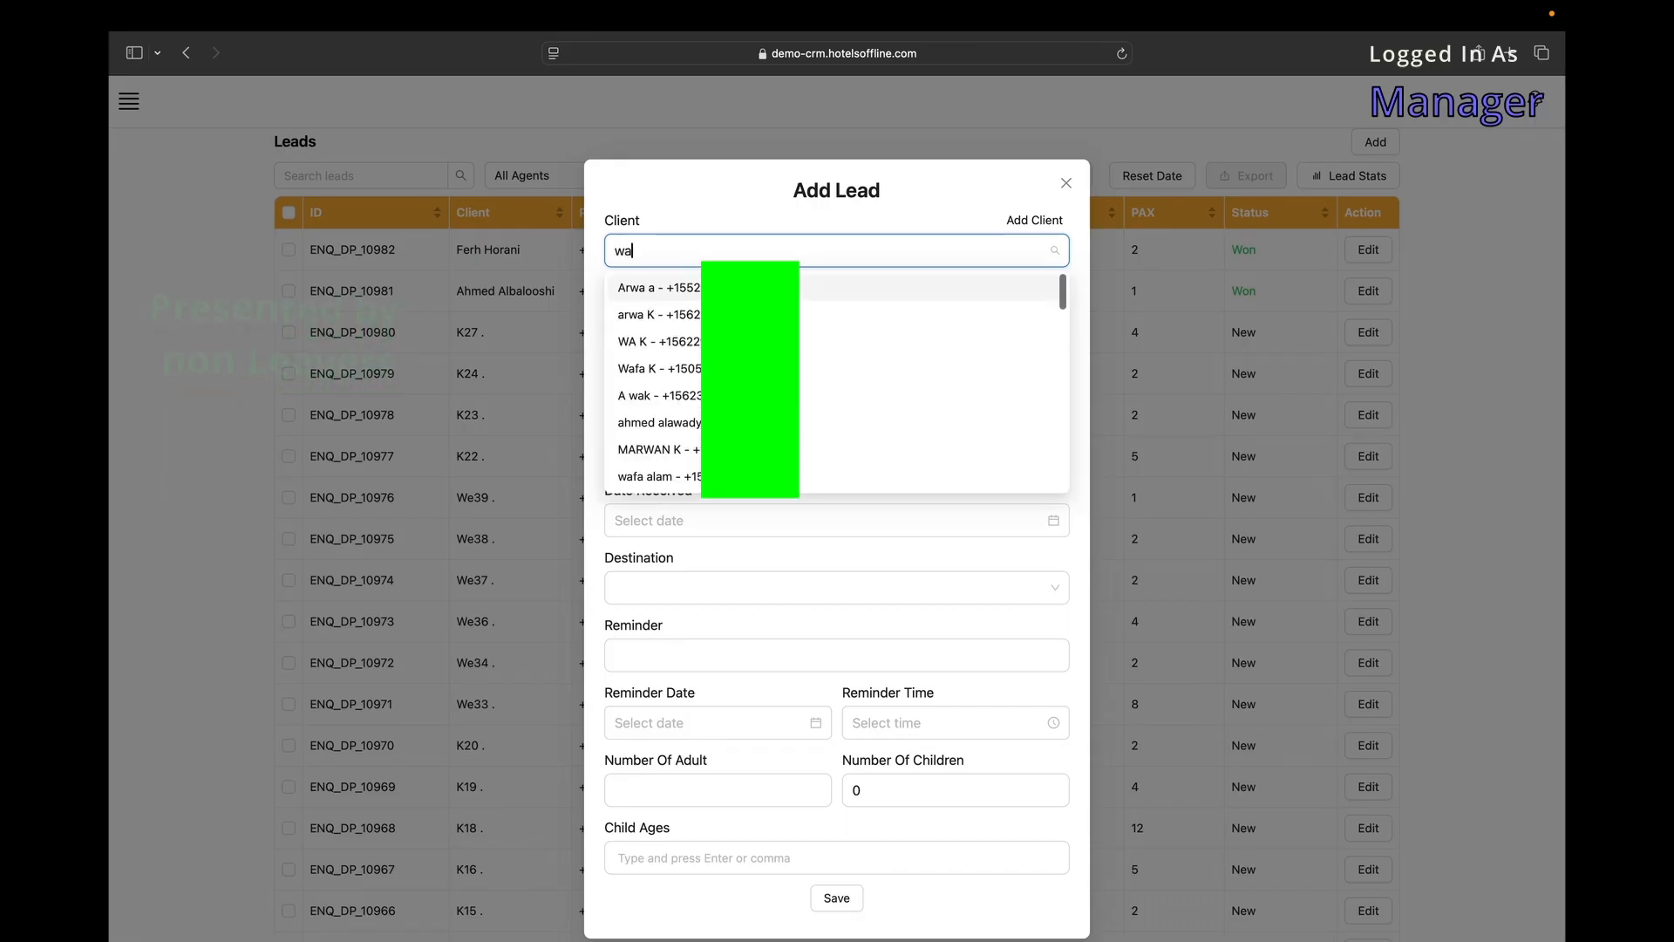
pyautogui.press('BackSpace')
pyautogui.press('BackSpace')
pyautogui.write('non')
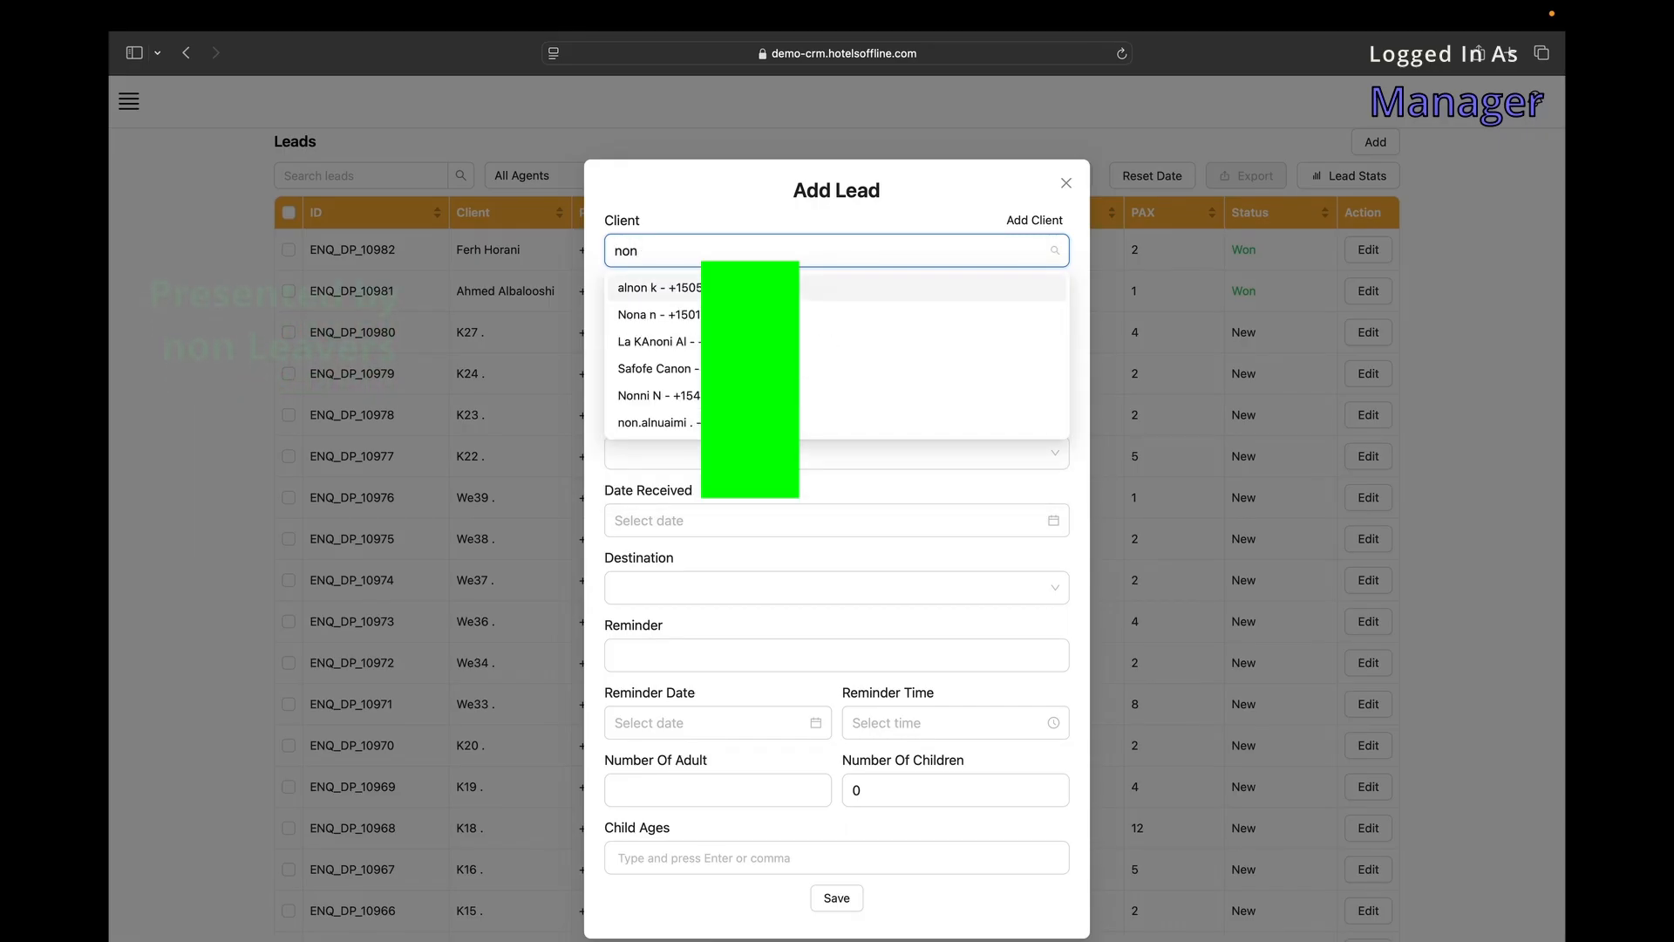
pyautogui.press('BackSpace')
pyautogui.press('BackSpace')
pyautogui.press('BackSpace')
pyautogui.scroll(-5, 823, 408)
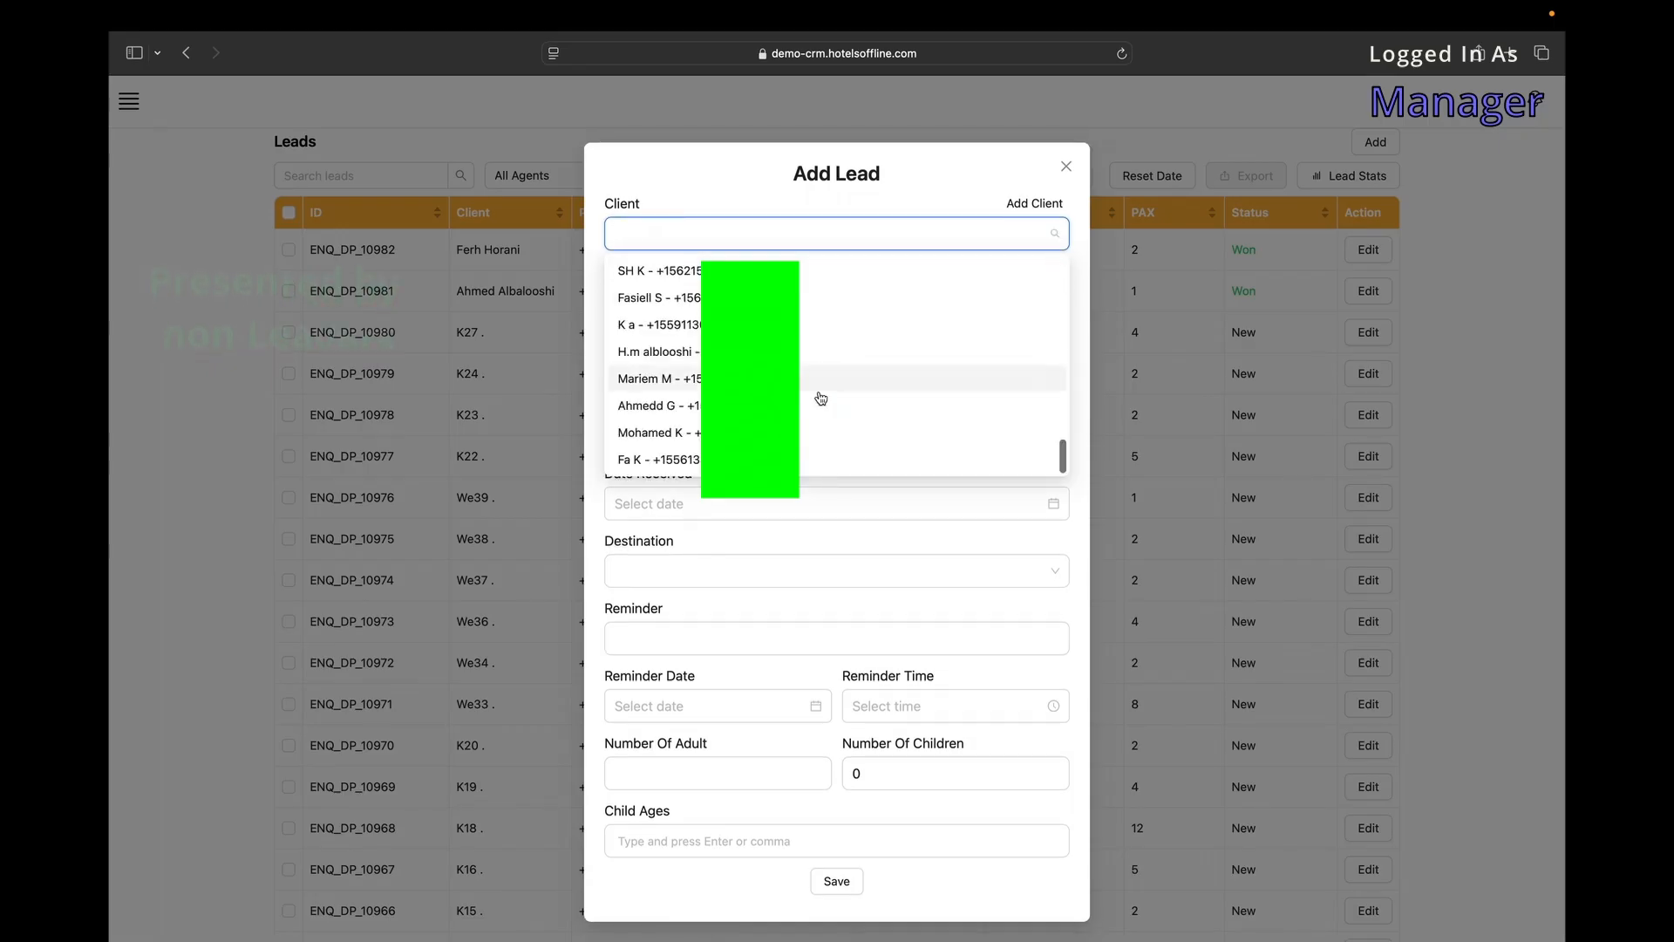
pyautogui.click(715, 208)
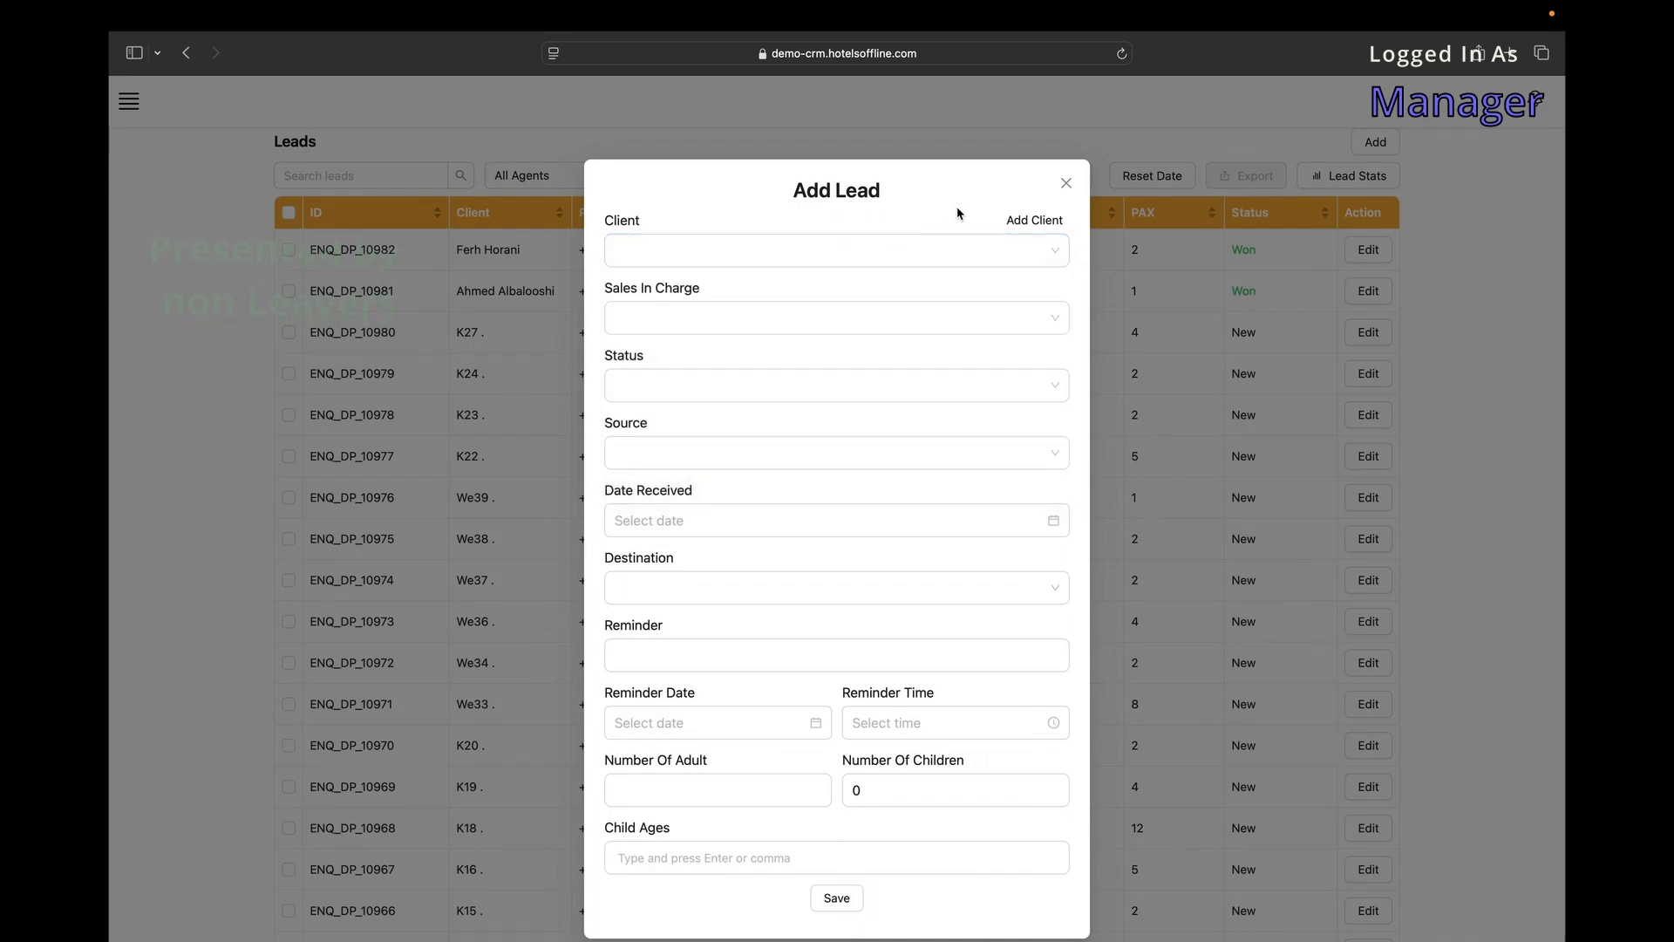
pyautogui.click(1055, 223)
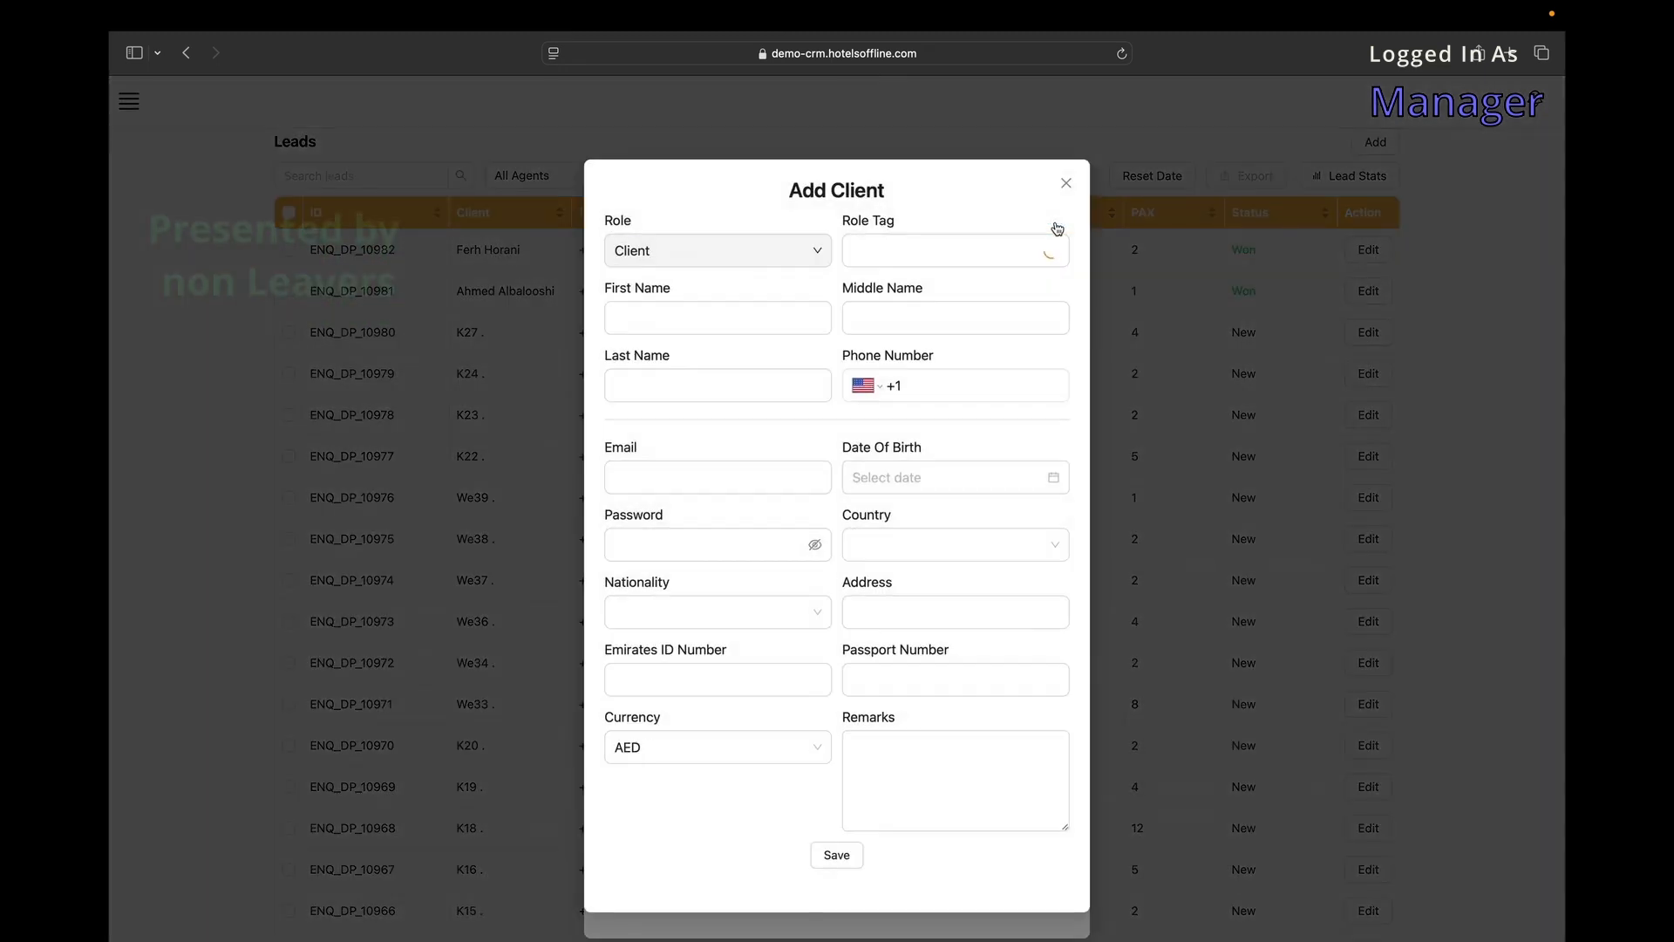
pyautogui.click(821, 474)
pyautogui.scroll(-3, 821, 475)
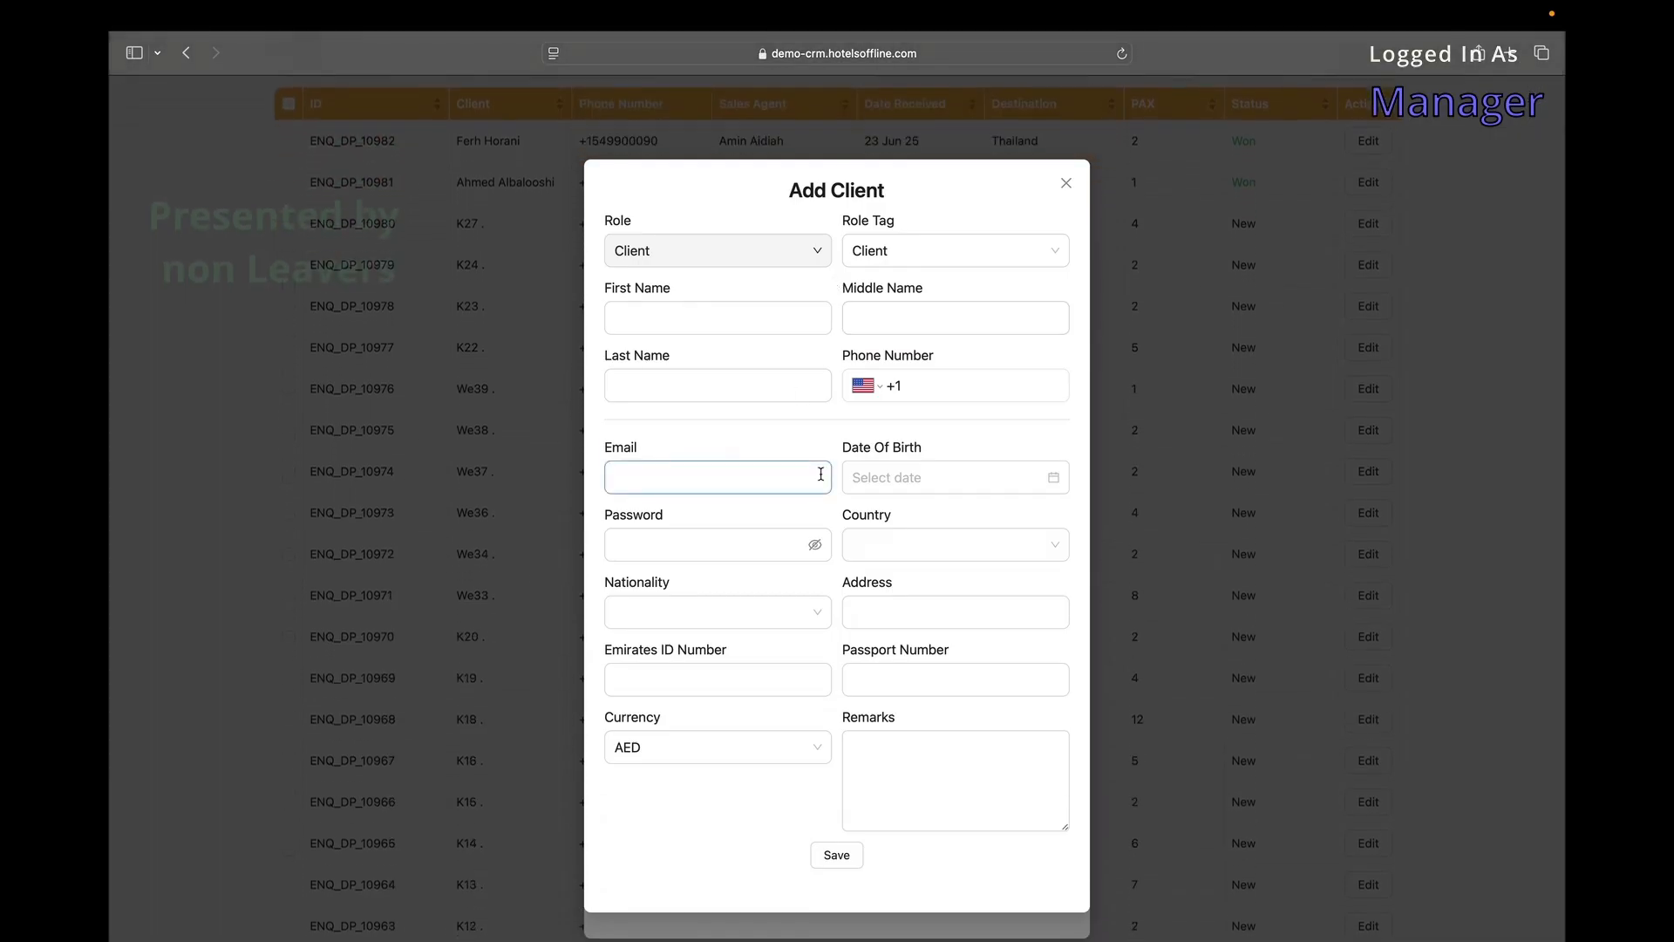
pyautogui.scroll(1, 821, 475)
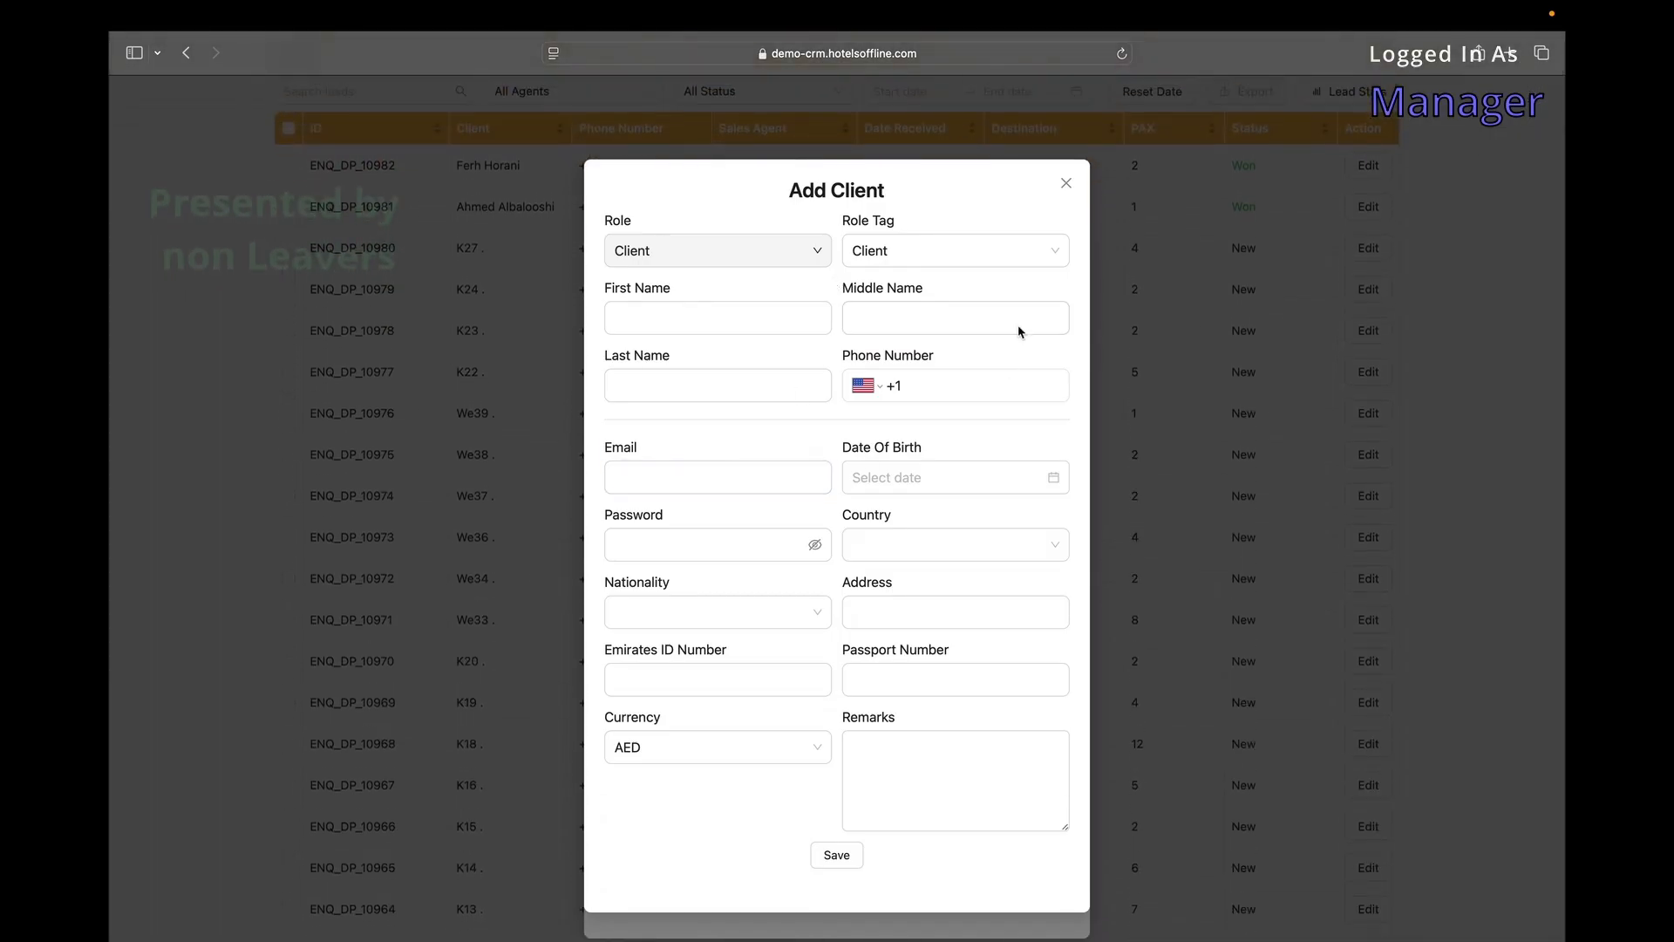
pyautogui.click(1065, 185)
pyautogui.click(912, 250)
pyautogui.click(818, 306)
pyautogui.click(818, 314)
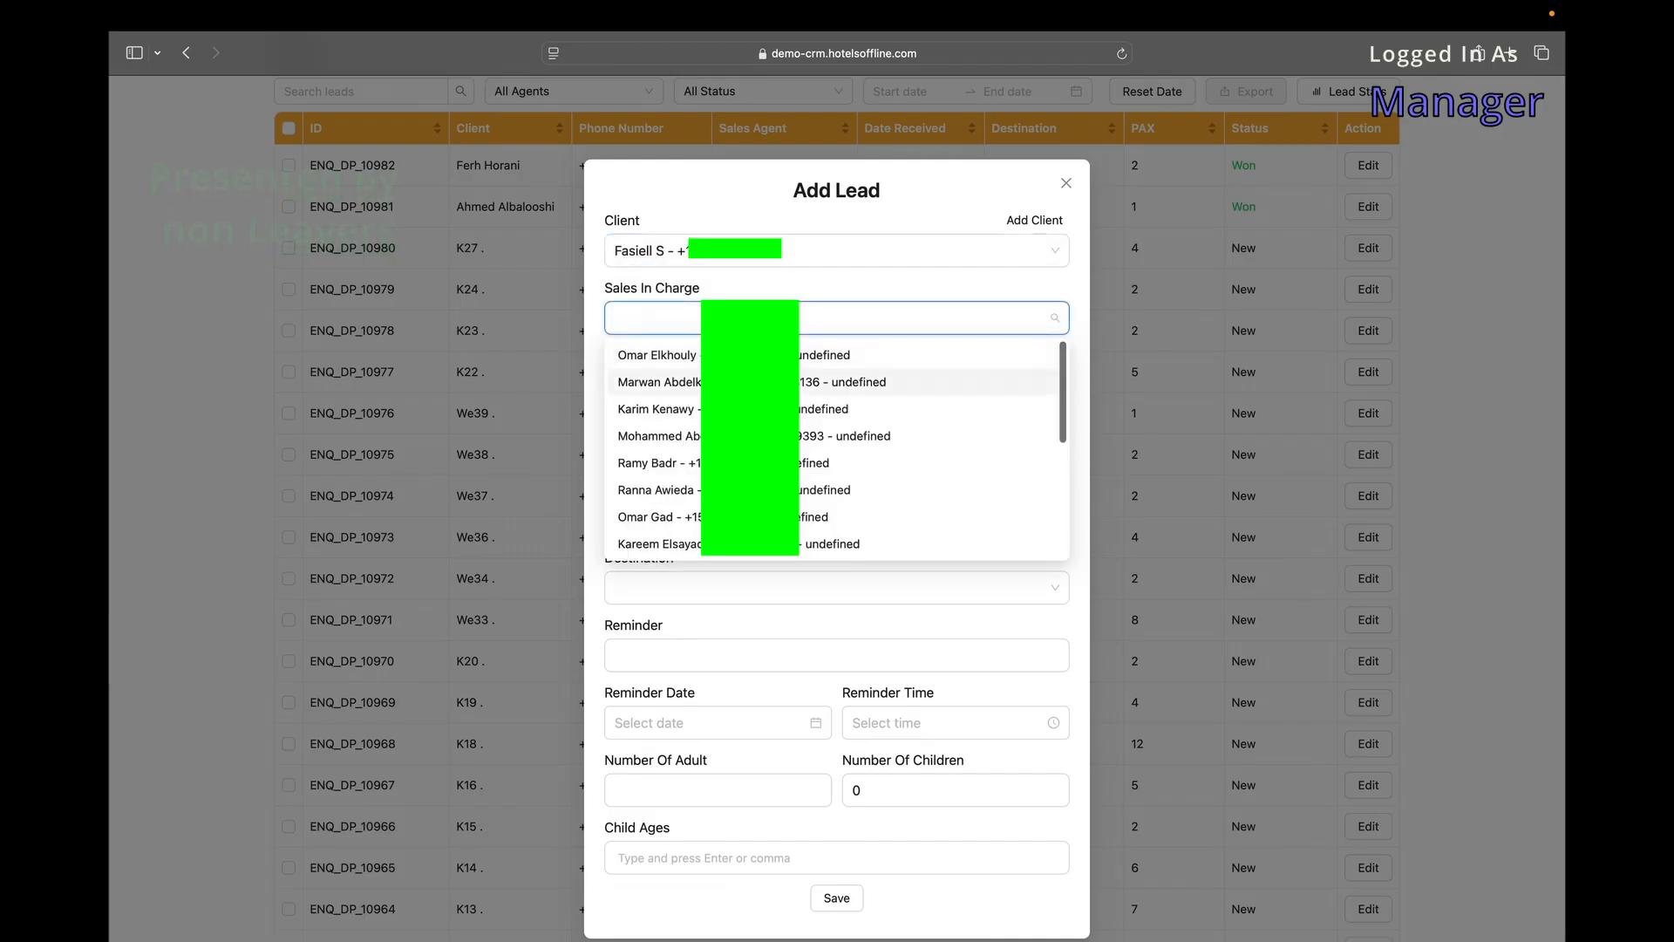
pyautogui.click(767, 382)
pyautogui.click(769, 385)
pyautogui.click(729, 459)
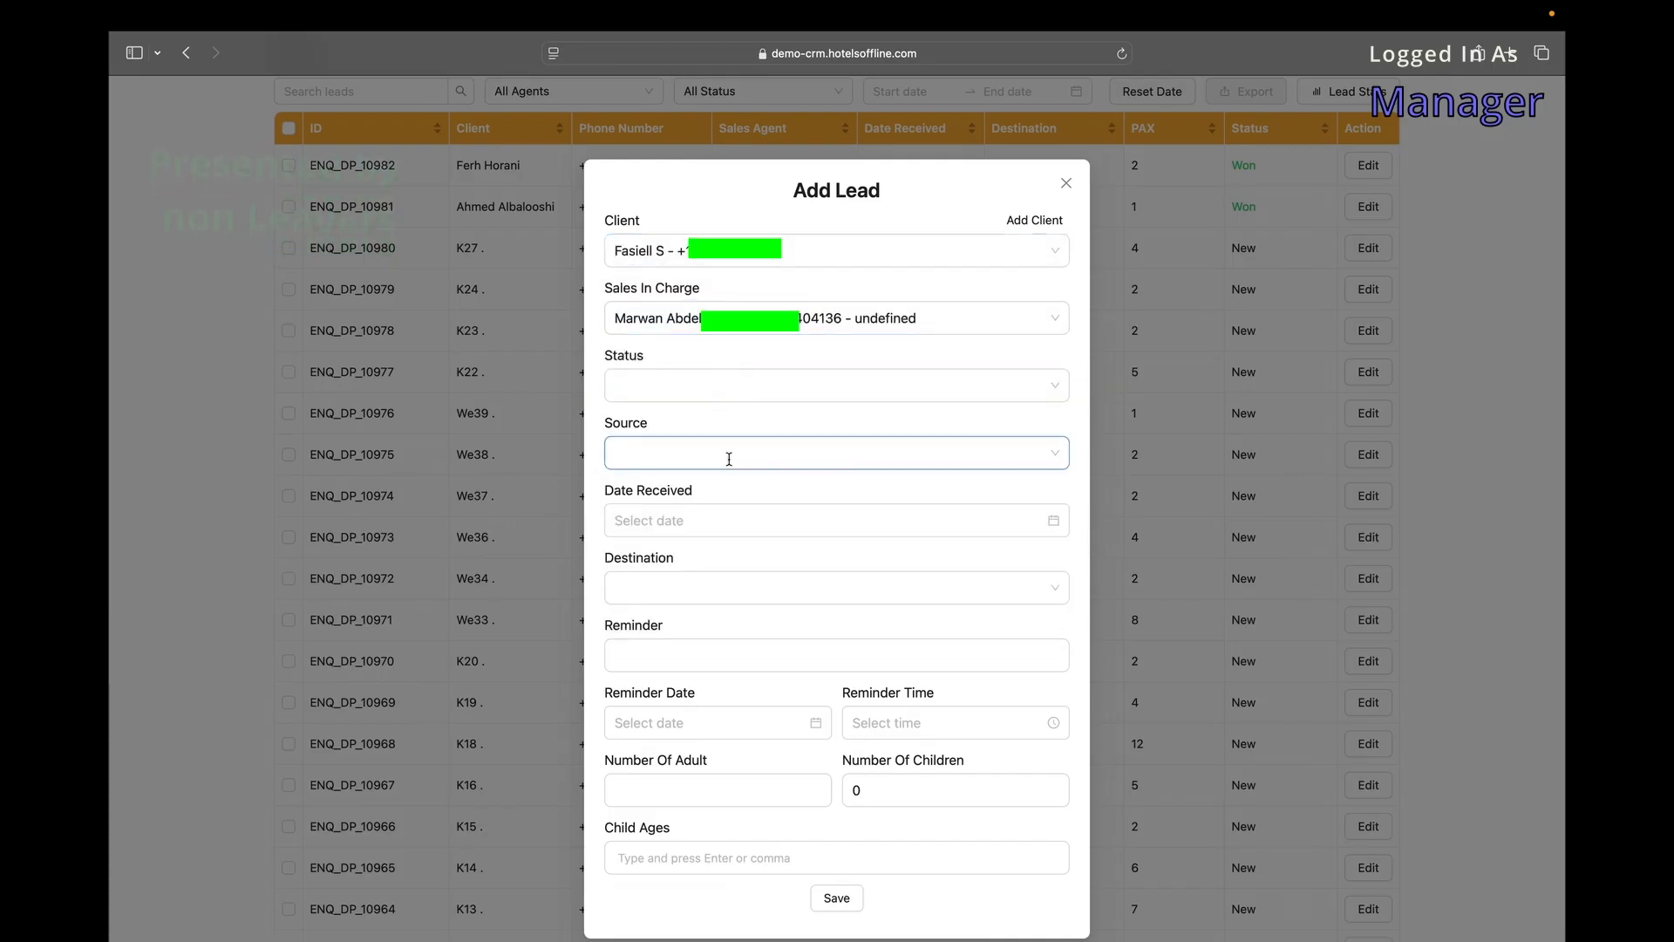
pyautogui.click(699, 418)
pyautogui.scroll(-1, 698, 418)
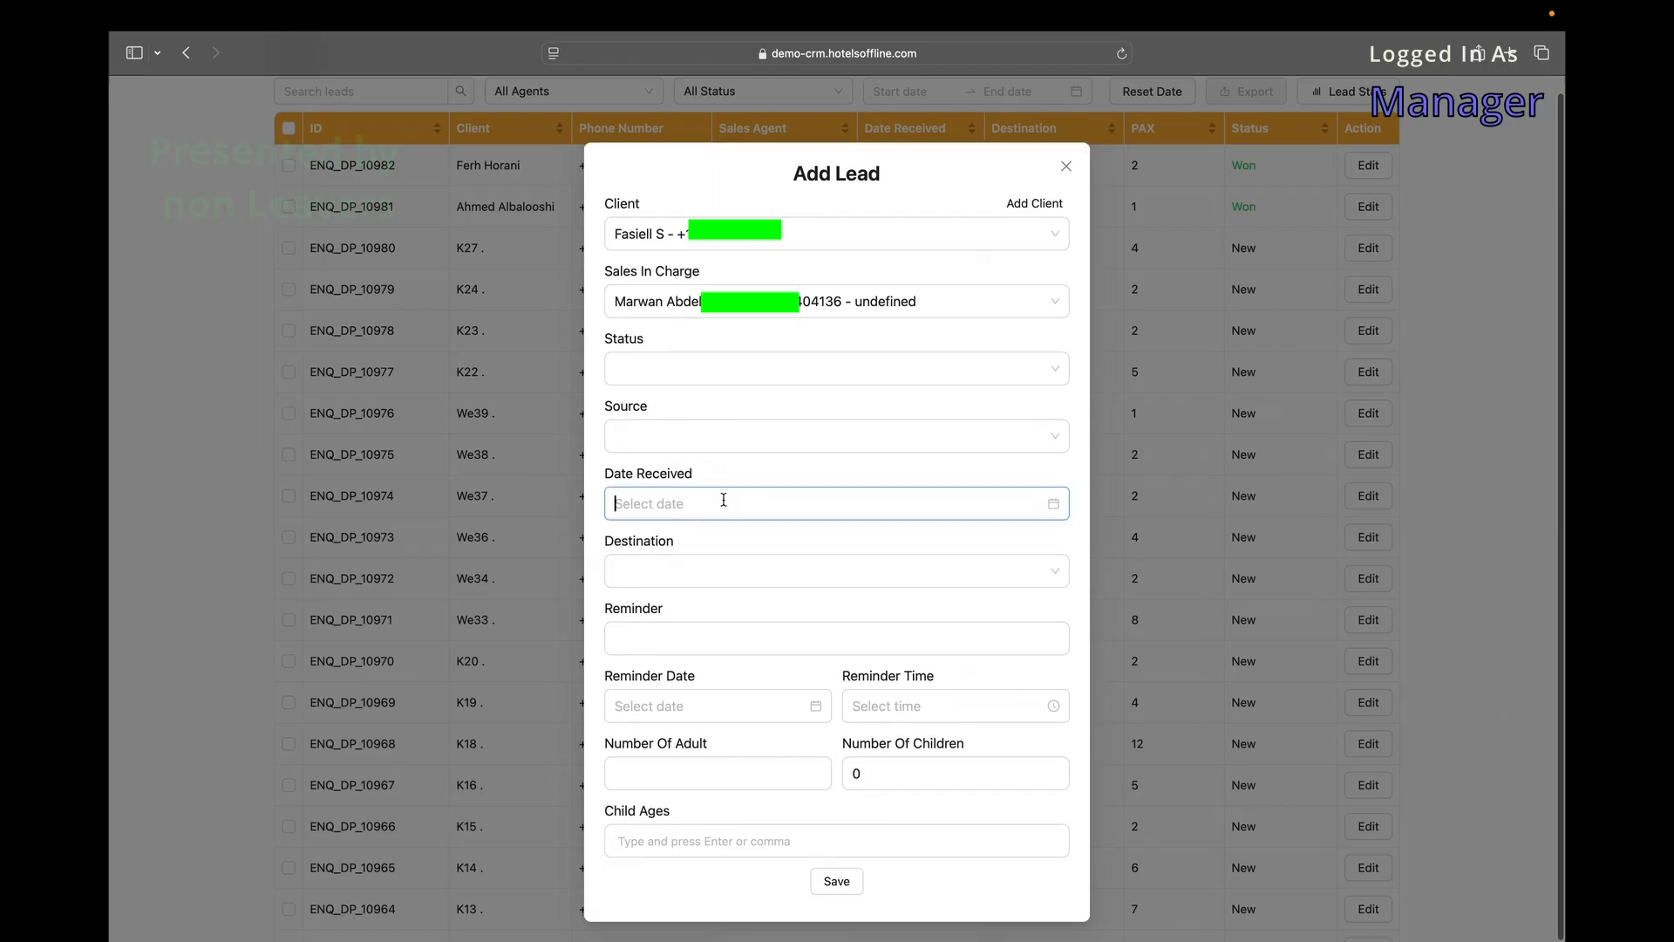
pyautogui.click(723, 500)
pyautogui.click(888, 622)
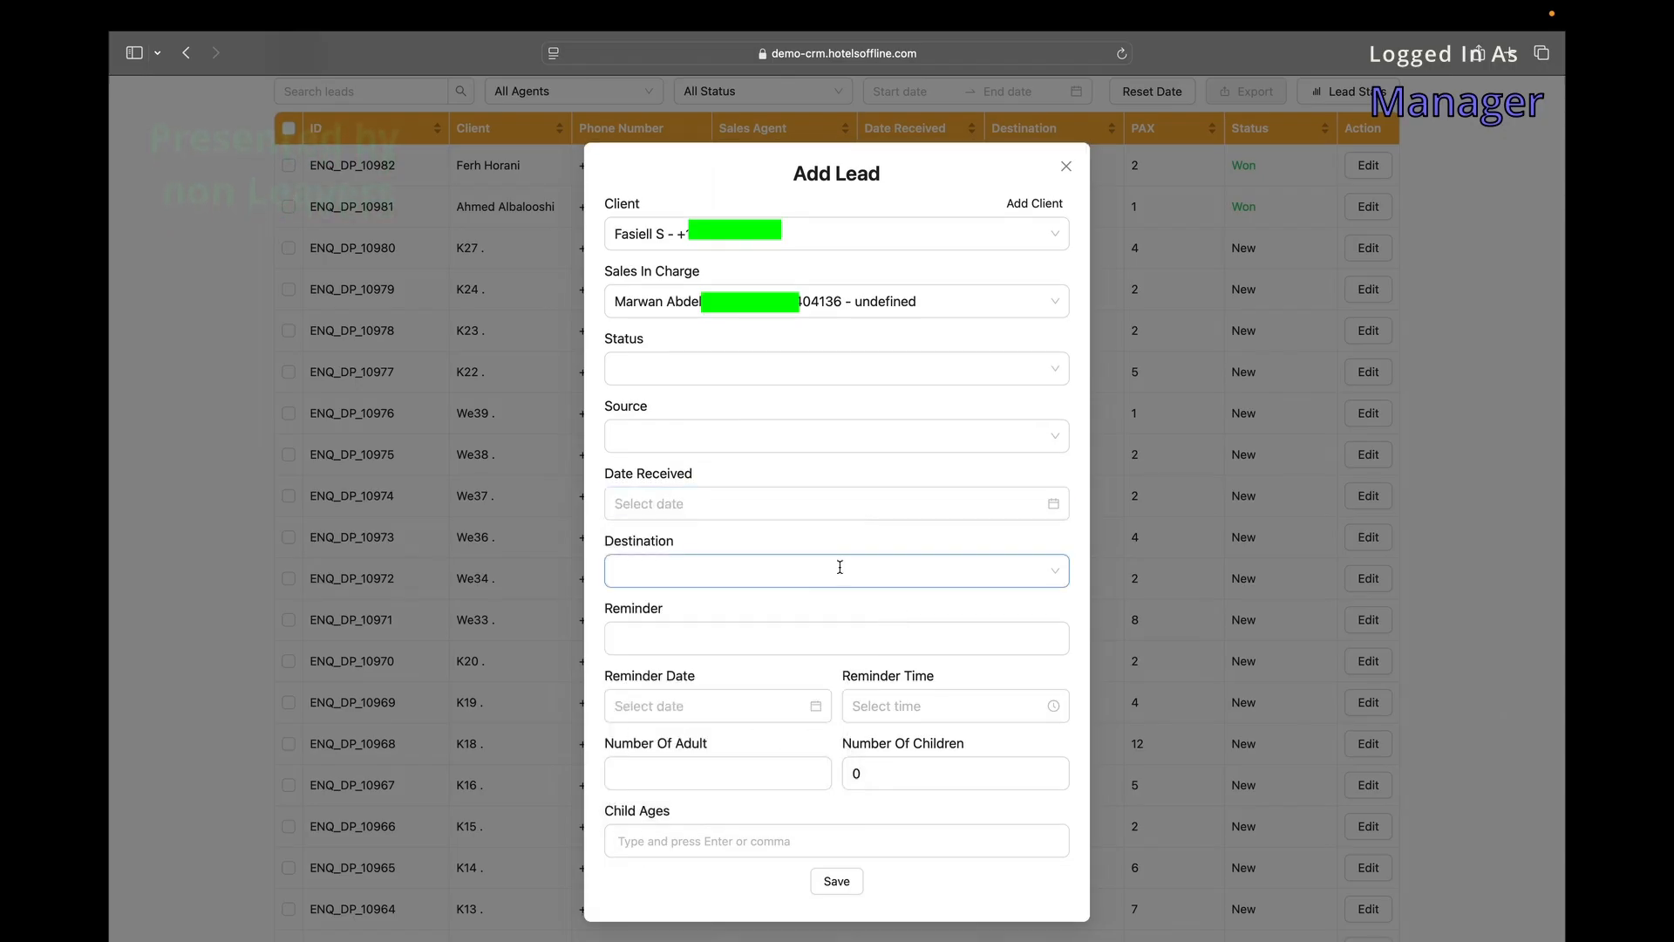
pyautogui.click(840, 568)
pyautogui.scroll(-18, 841, 731)
pyautogui.click(772, 536)
pyautogui.click(752, 652)
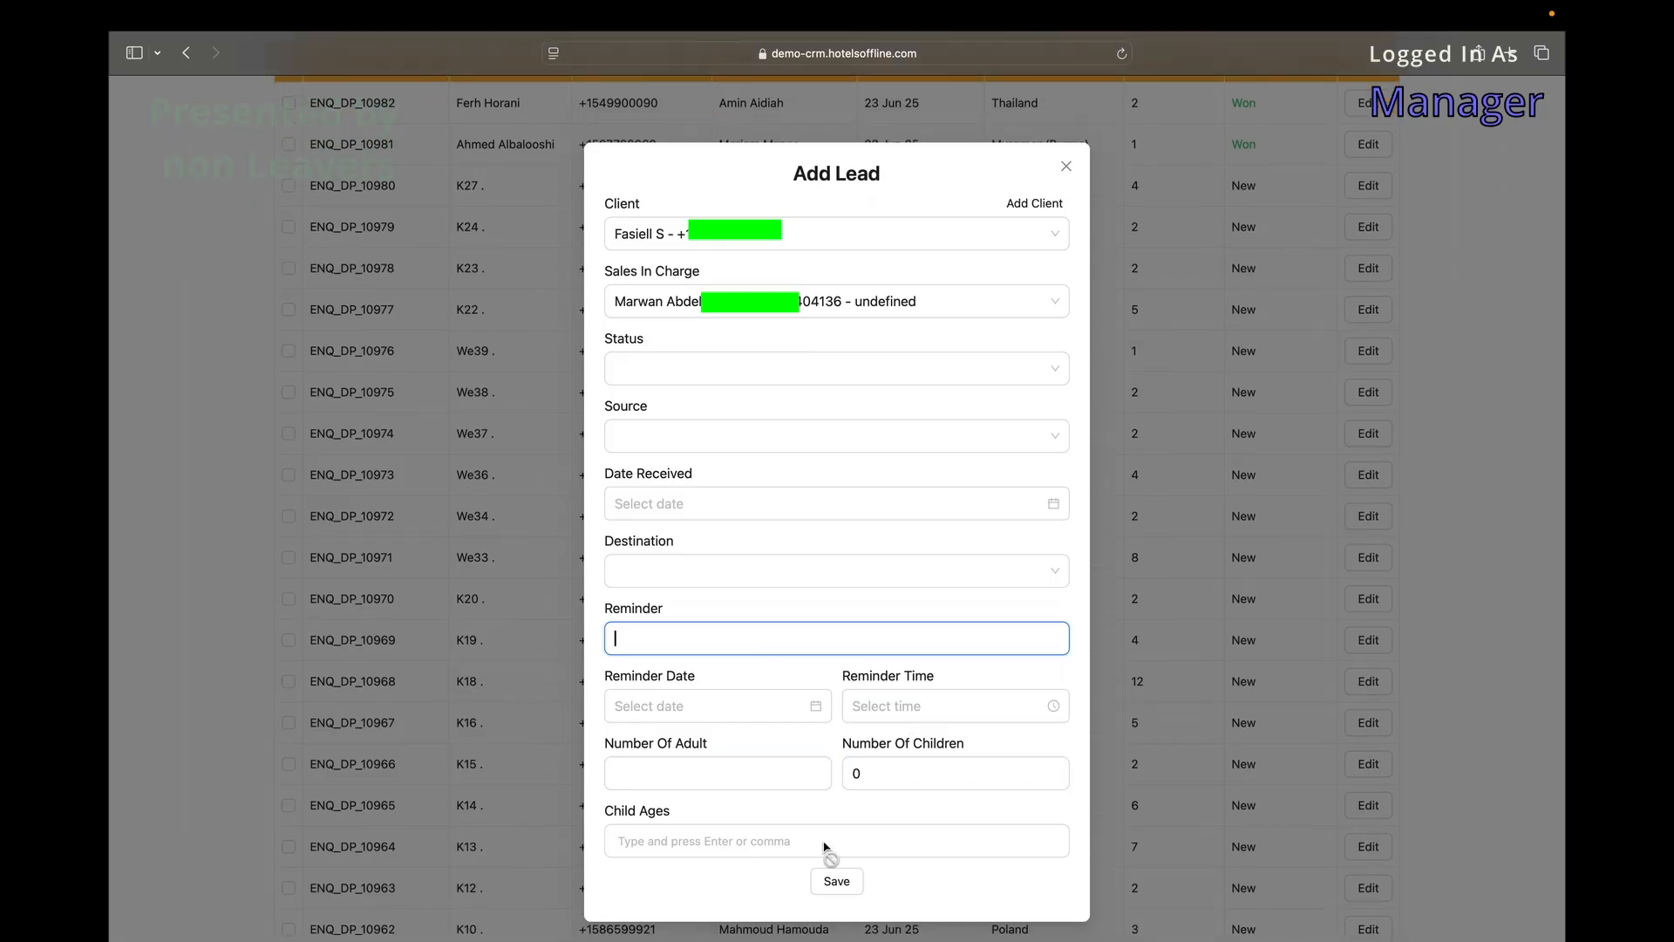
pyautogui.click(1066, 166)
pyautogui.scroll(5, 1134, 184)
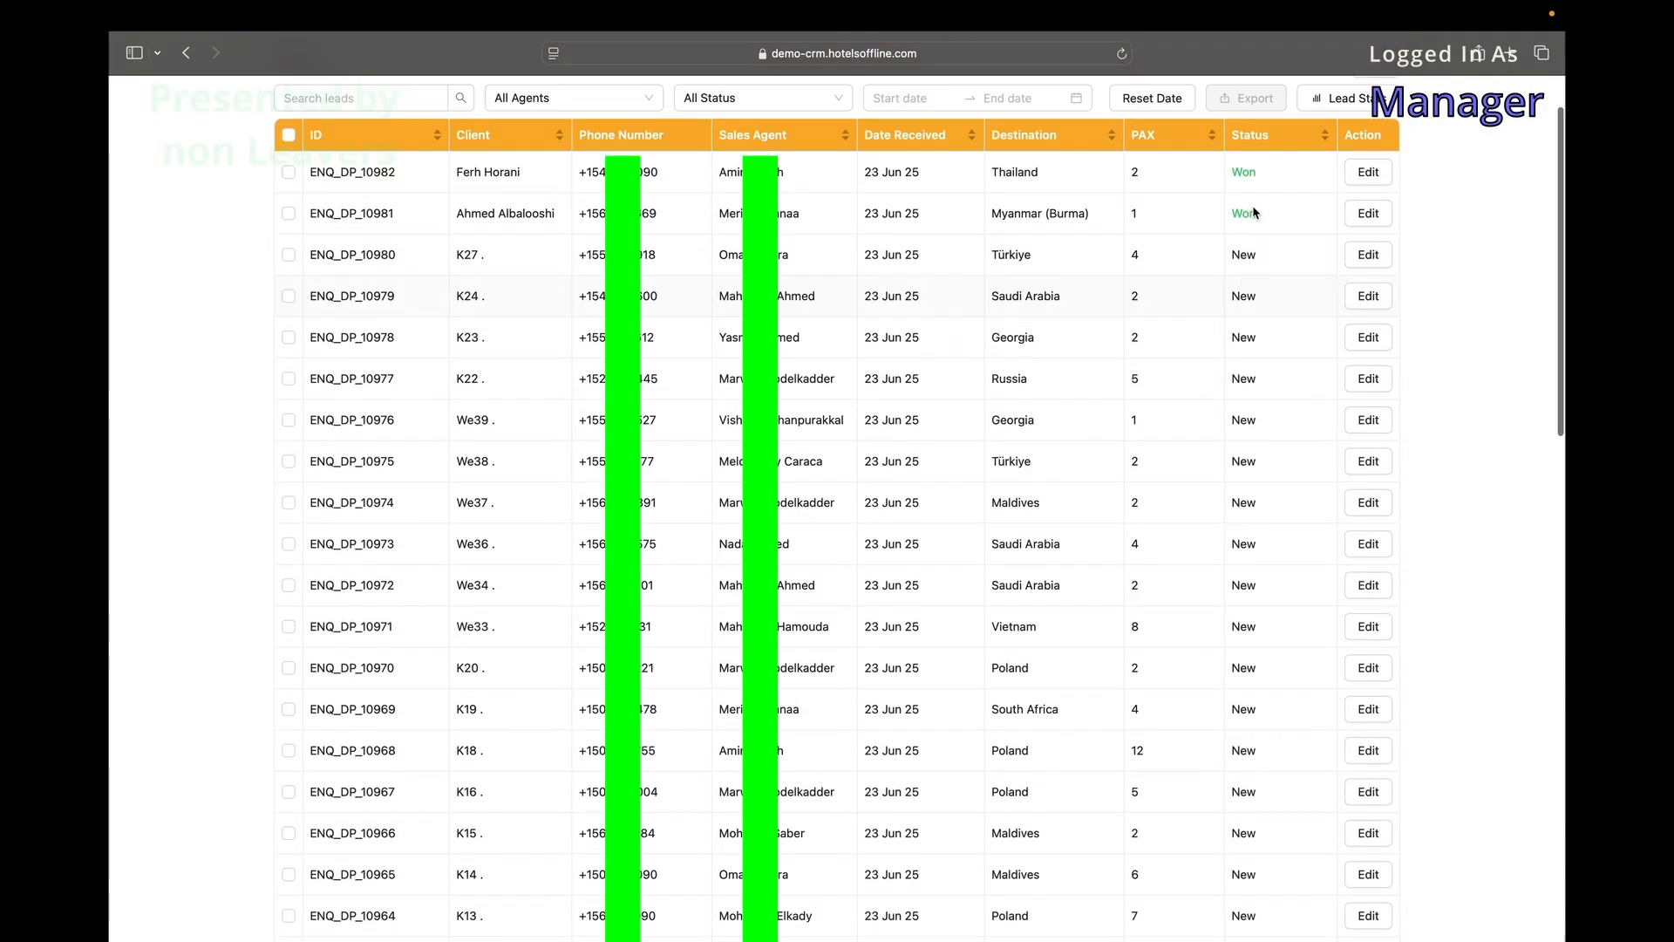
pyautogui.click(1371, 373)
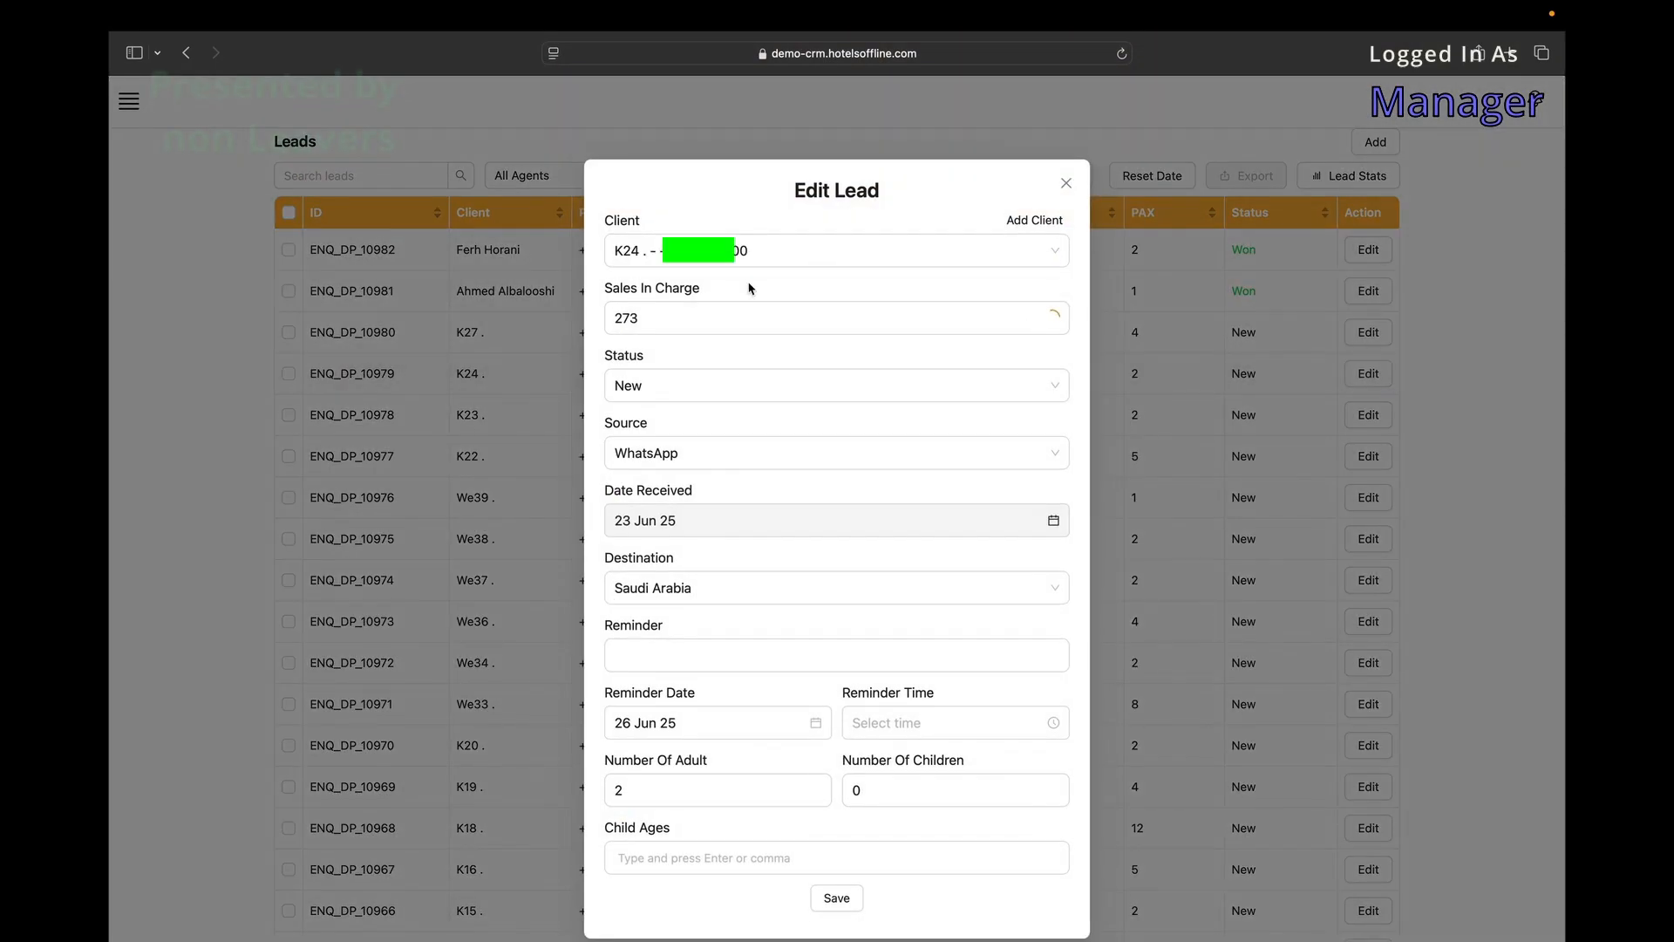
pyautogui.click(991, 315)
pyautogui.click(991, 315)
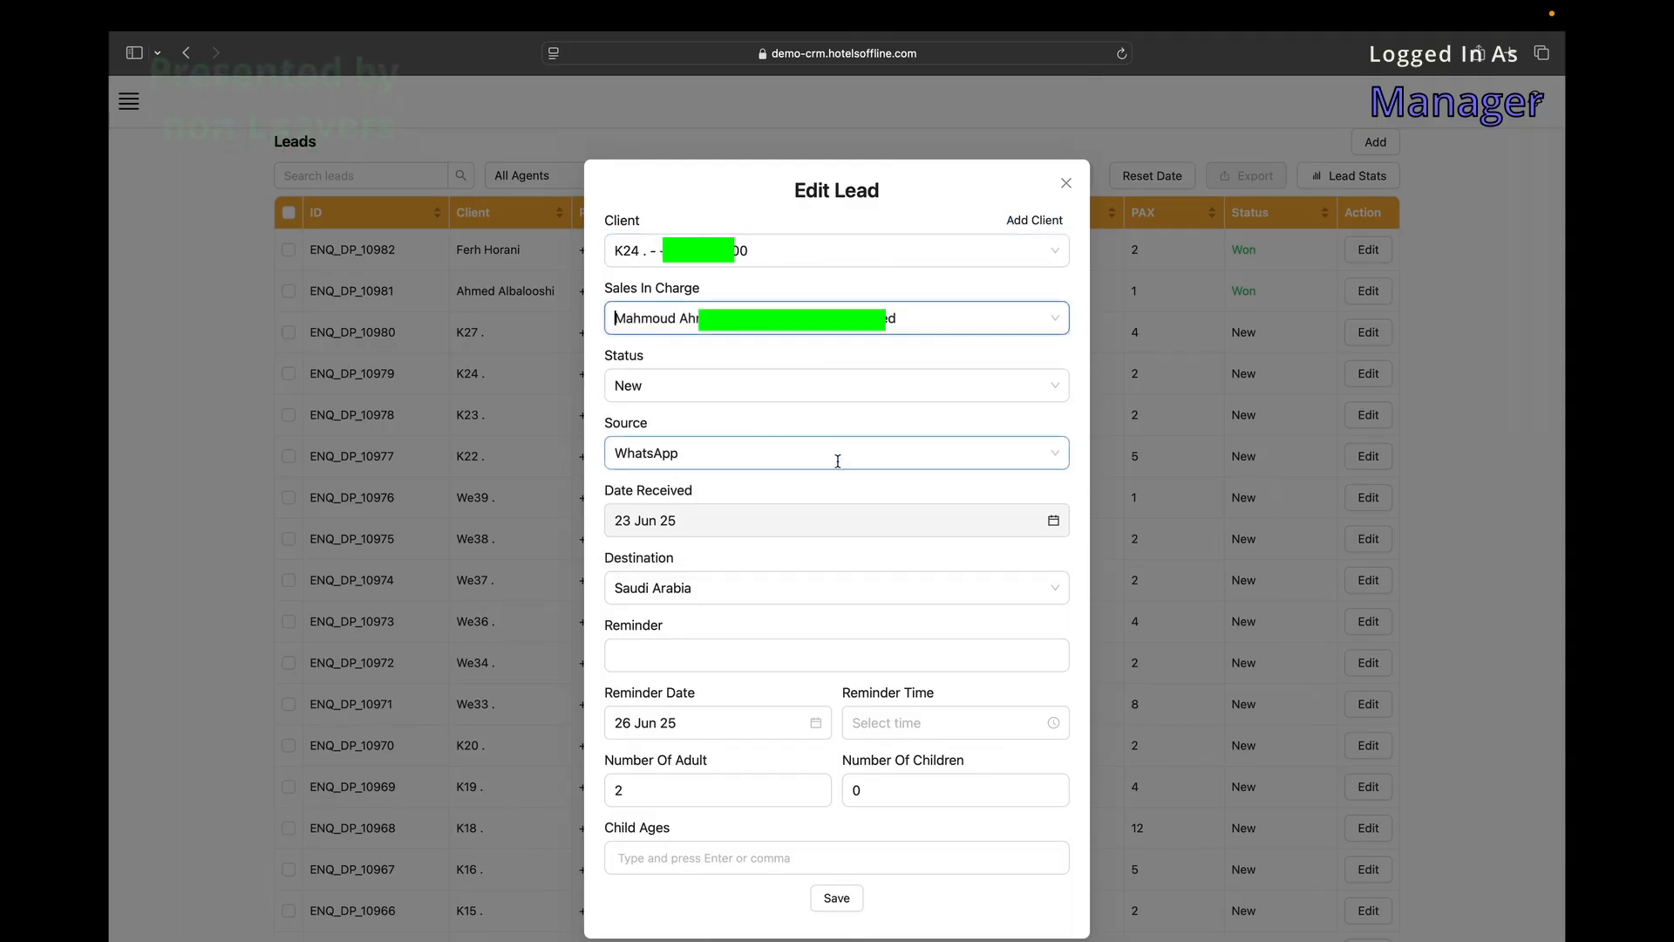
pyautogui.scroll(-1, 838, 584)
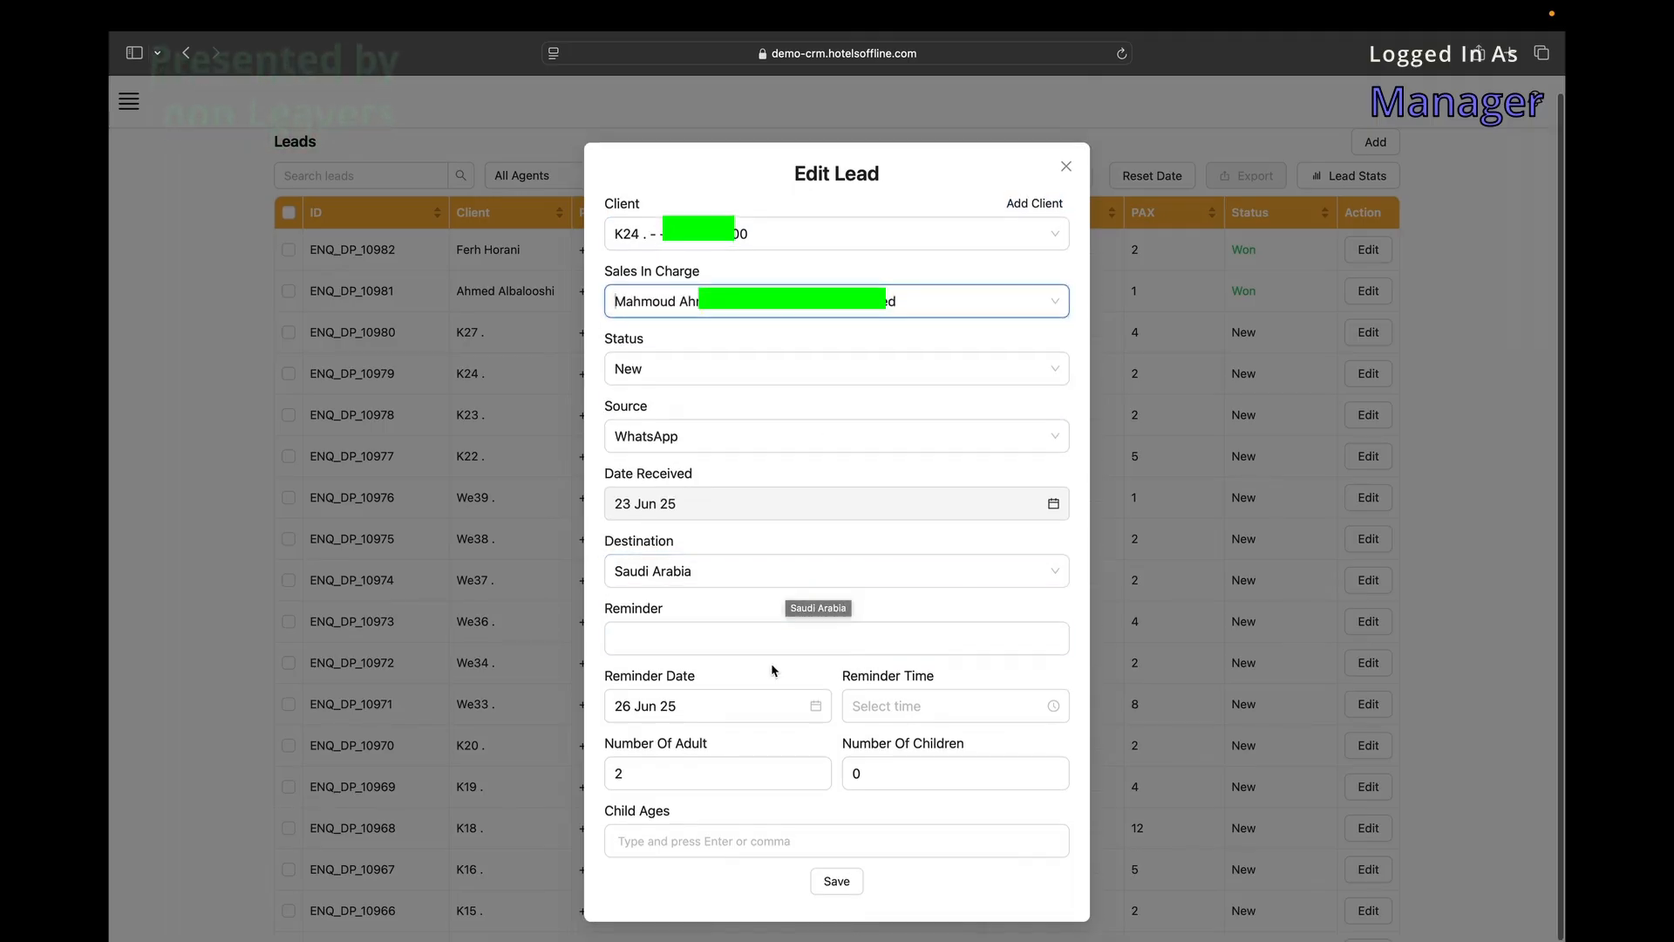
pyautogui.click(1295, 249)
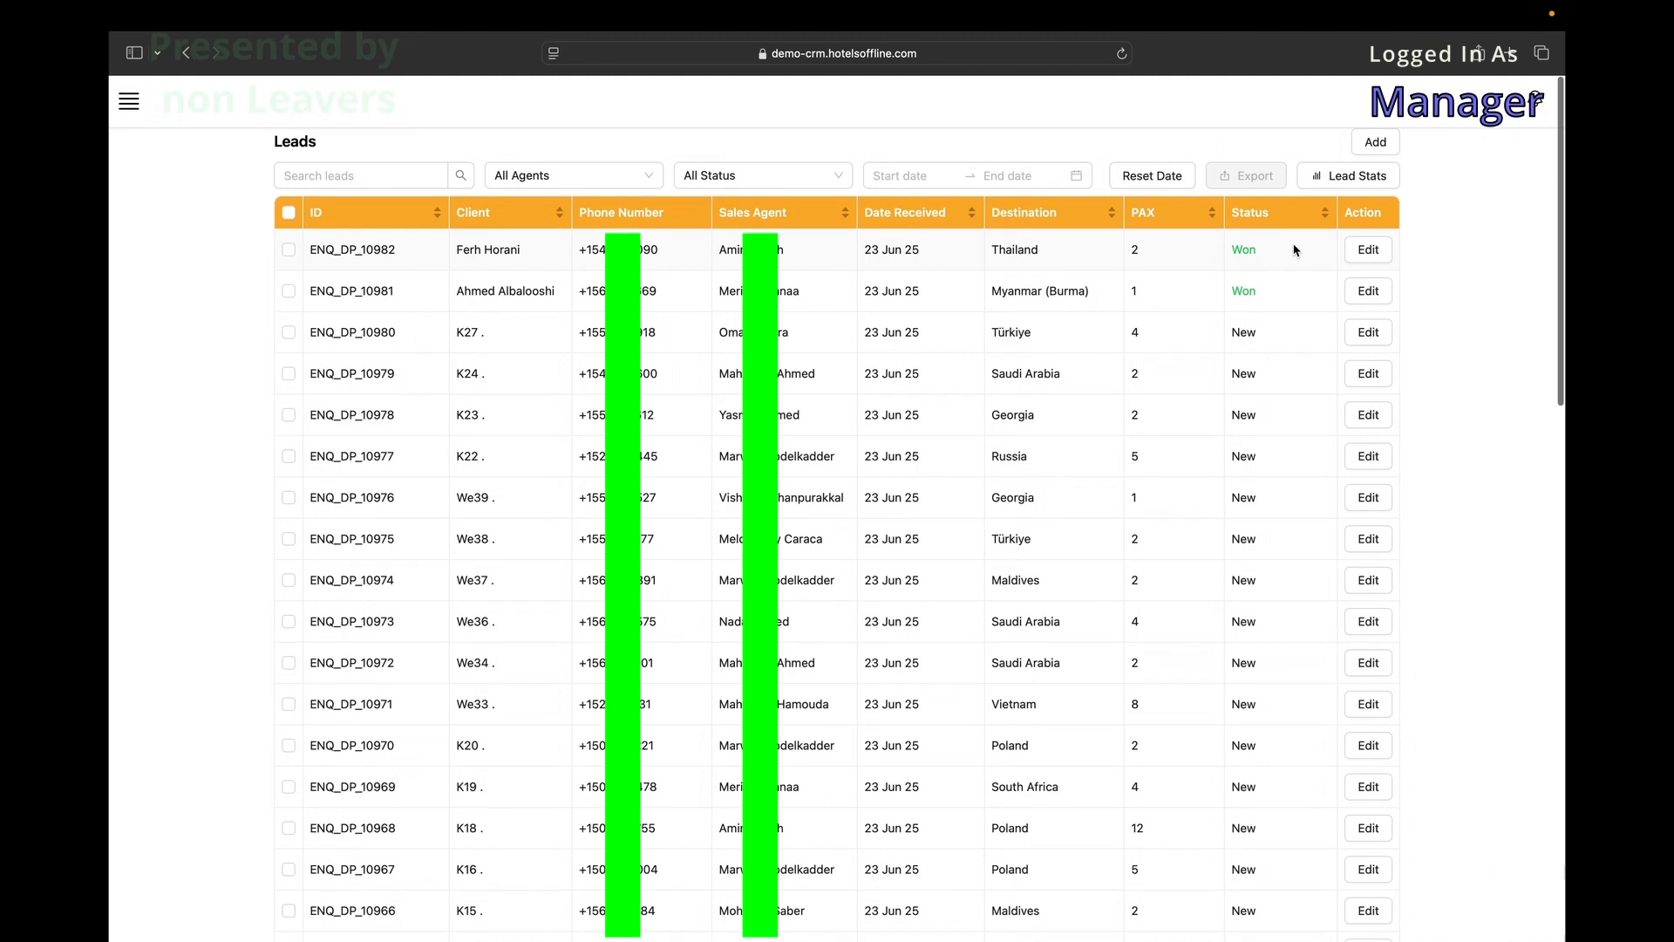
pyautogui.click(1339, 178)
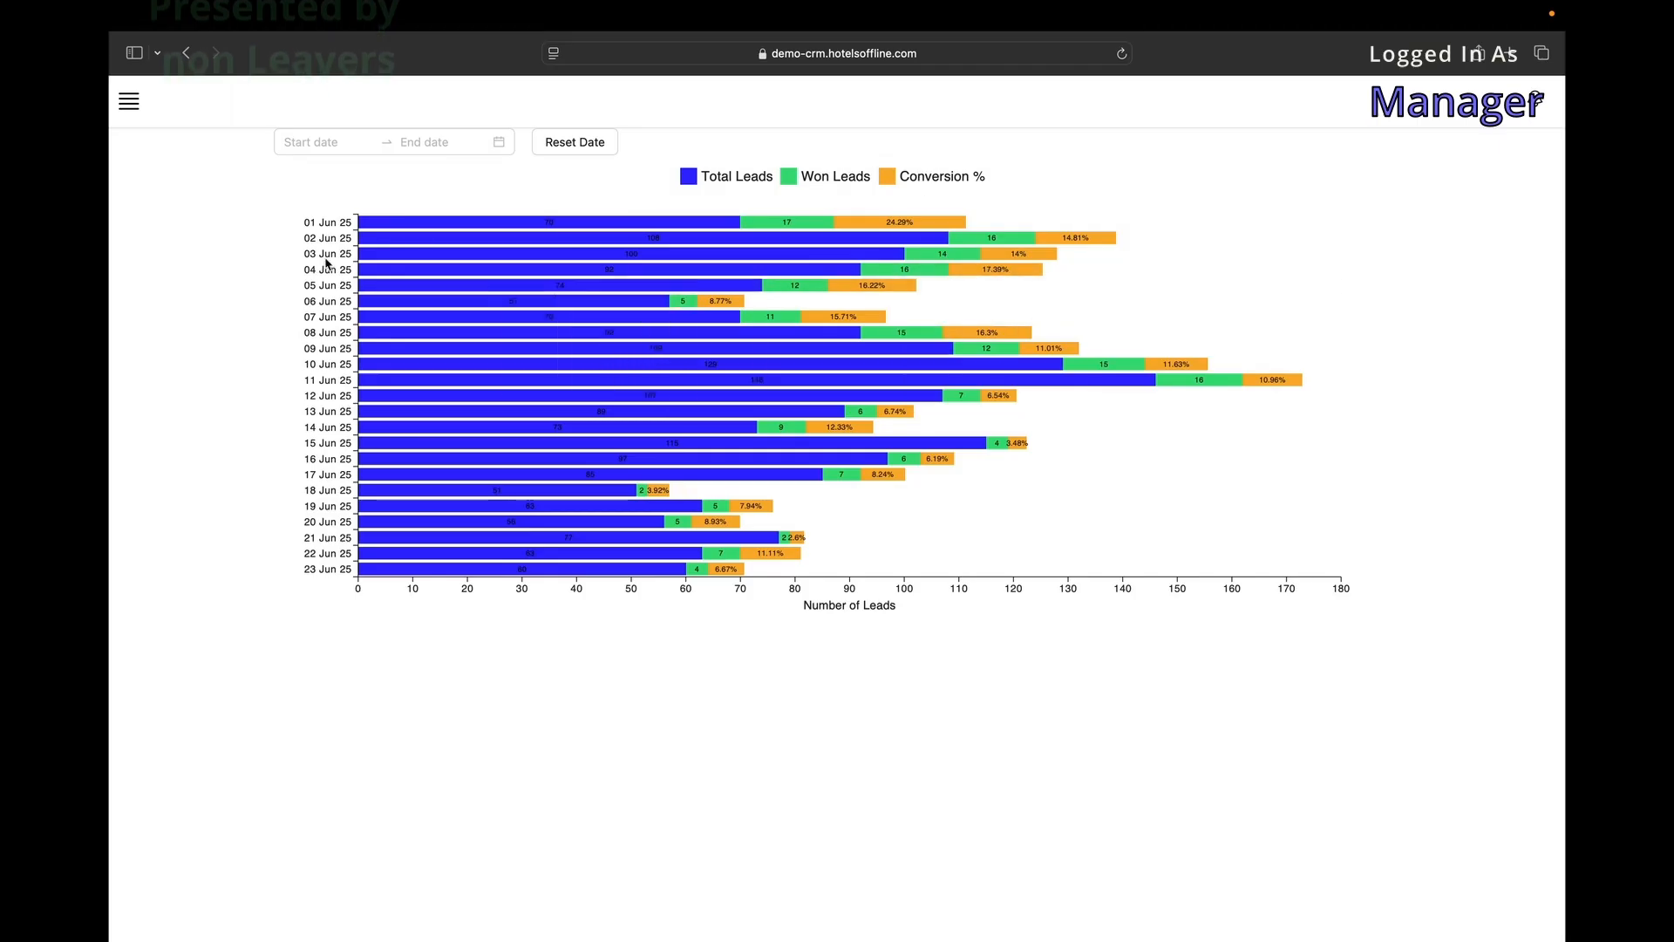
pyautogui.click(334, 143)
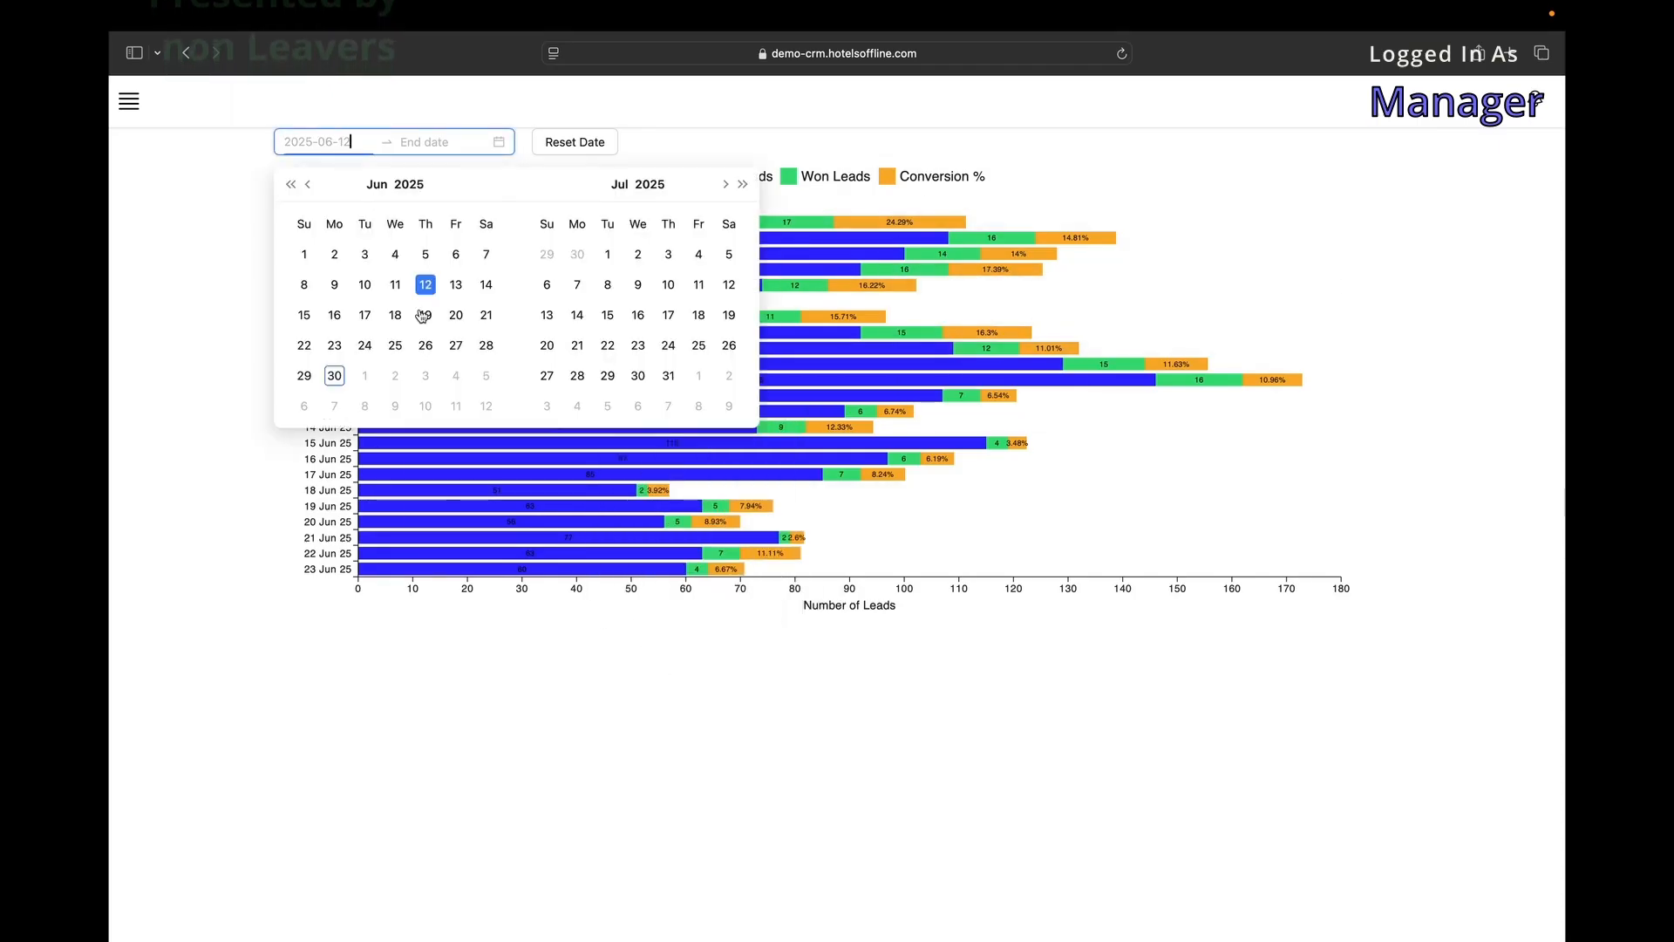
pyautogui.click(320, 284)
pyautogui.click(417, 286)
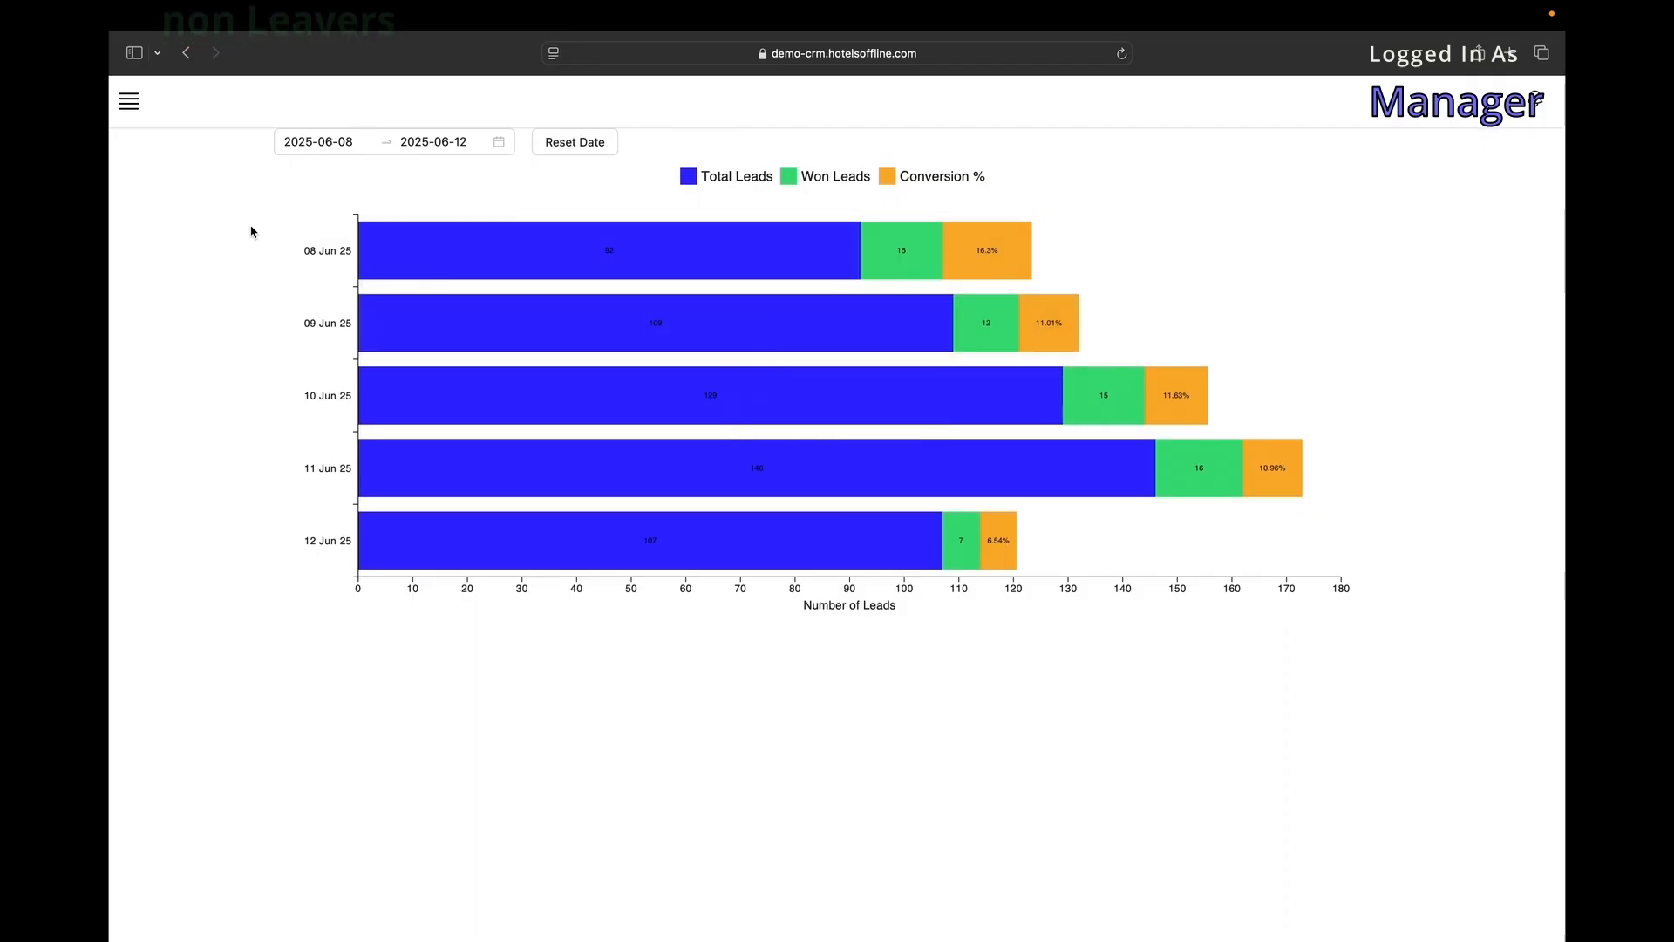
pyautogui.hscroll(-5, 253, 231)
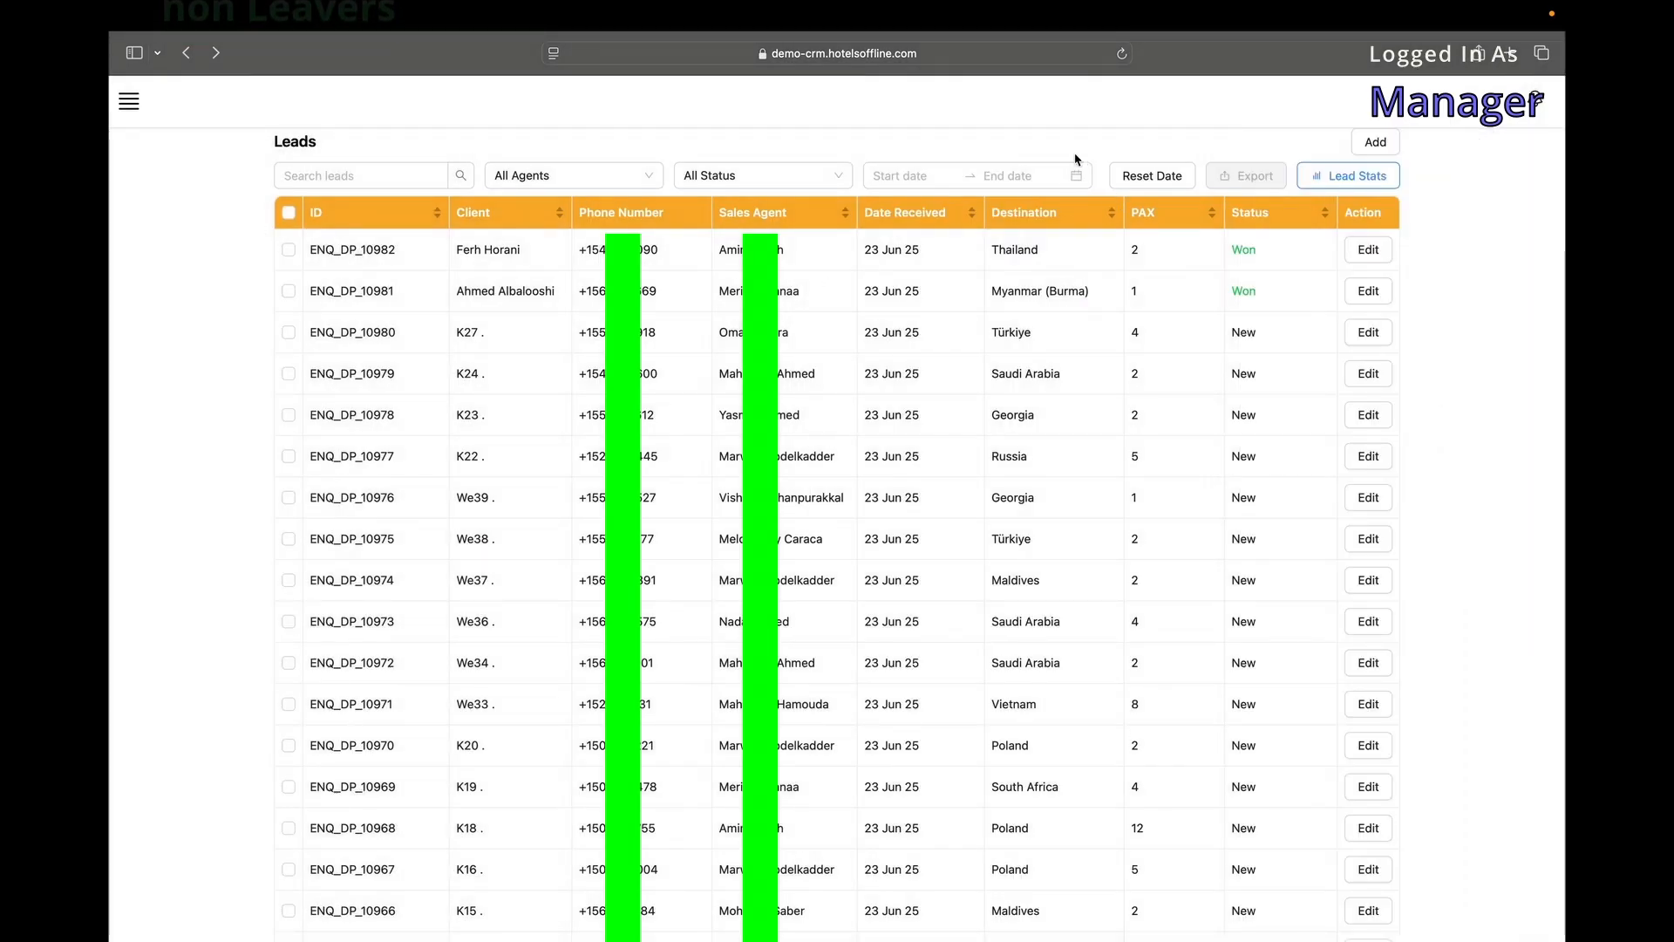
# Select leads ENQ_DP_10981, 10980, 10979 on page 1 and ENQ_DP_10928, 10927 on page 2.
pyautogui.click(288, 290)
pyautogui.click(288, 332)
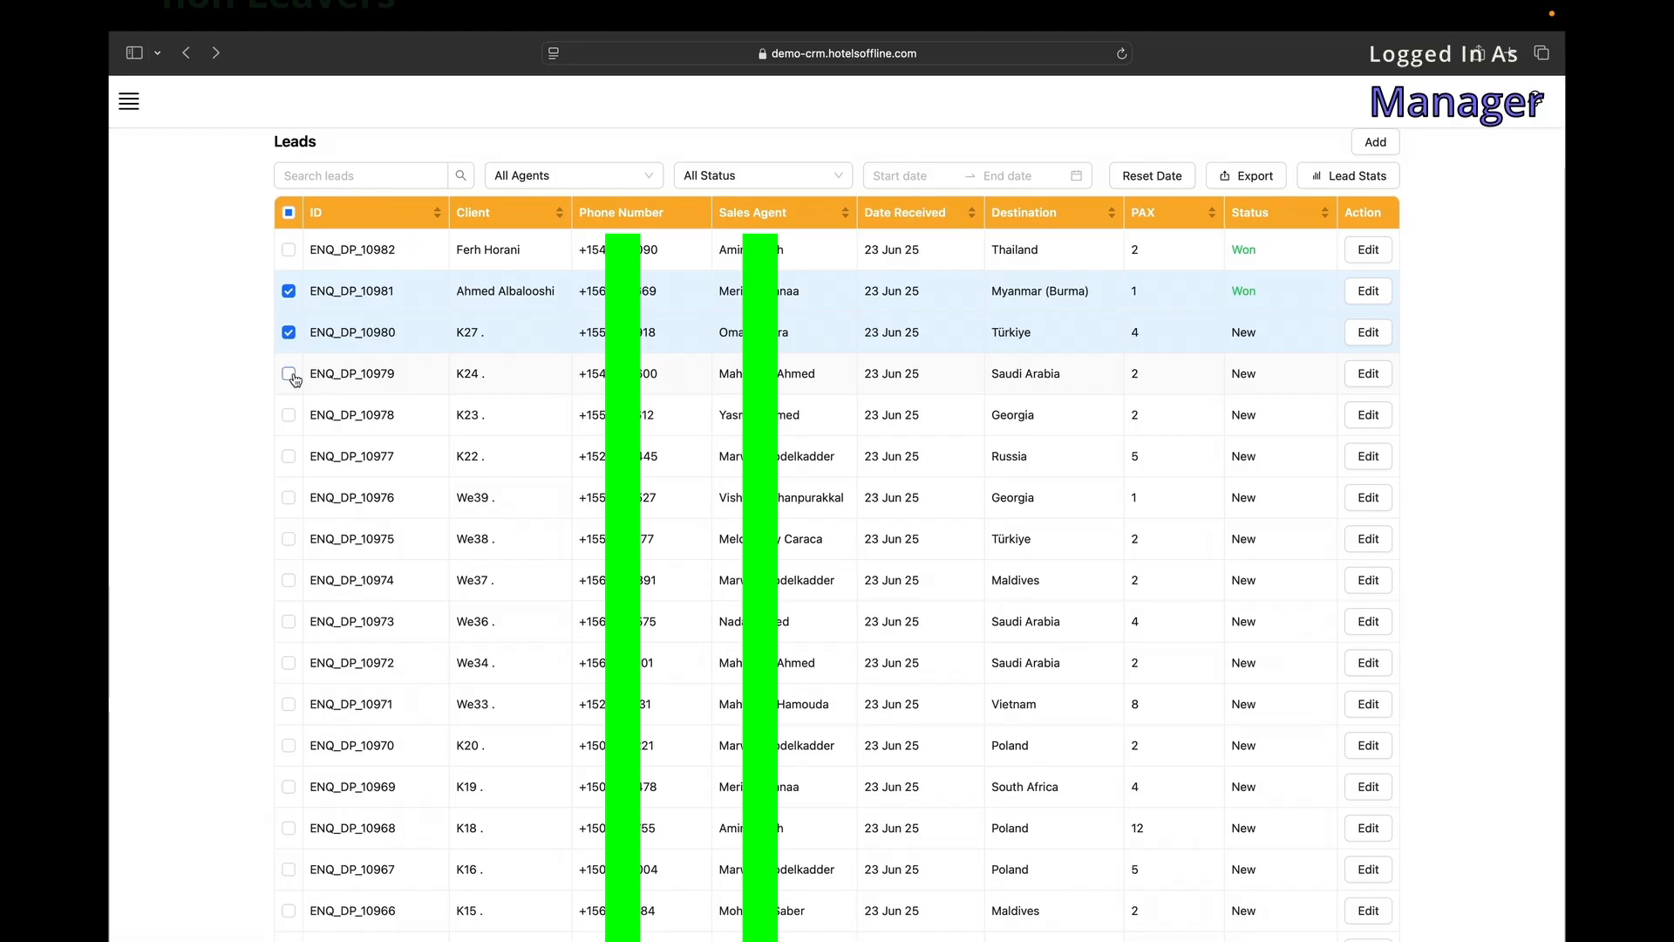
pyautogui.click(290, 374)
pyautogui.scroll(-15, 291, 378)
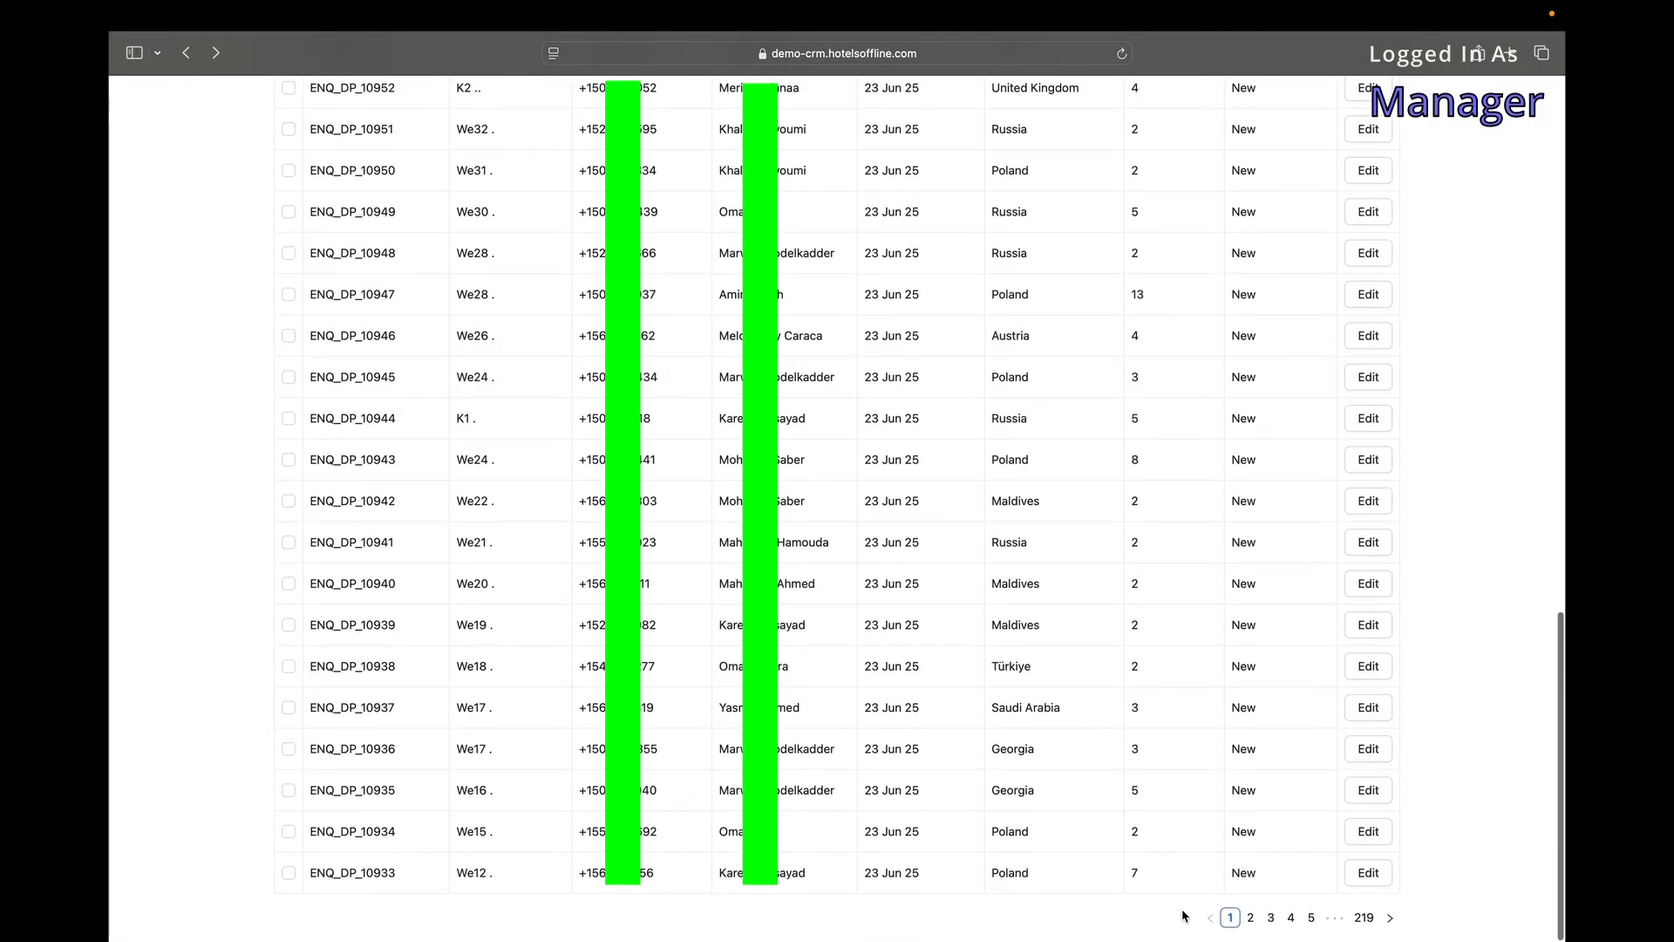
pyautogui.click(1251, 919)
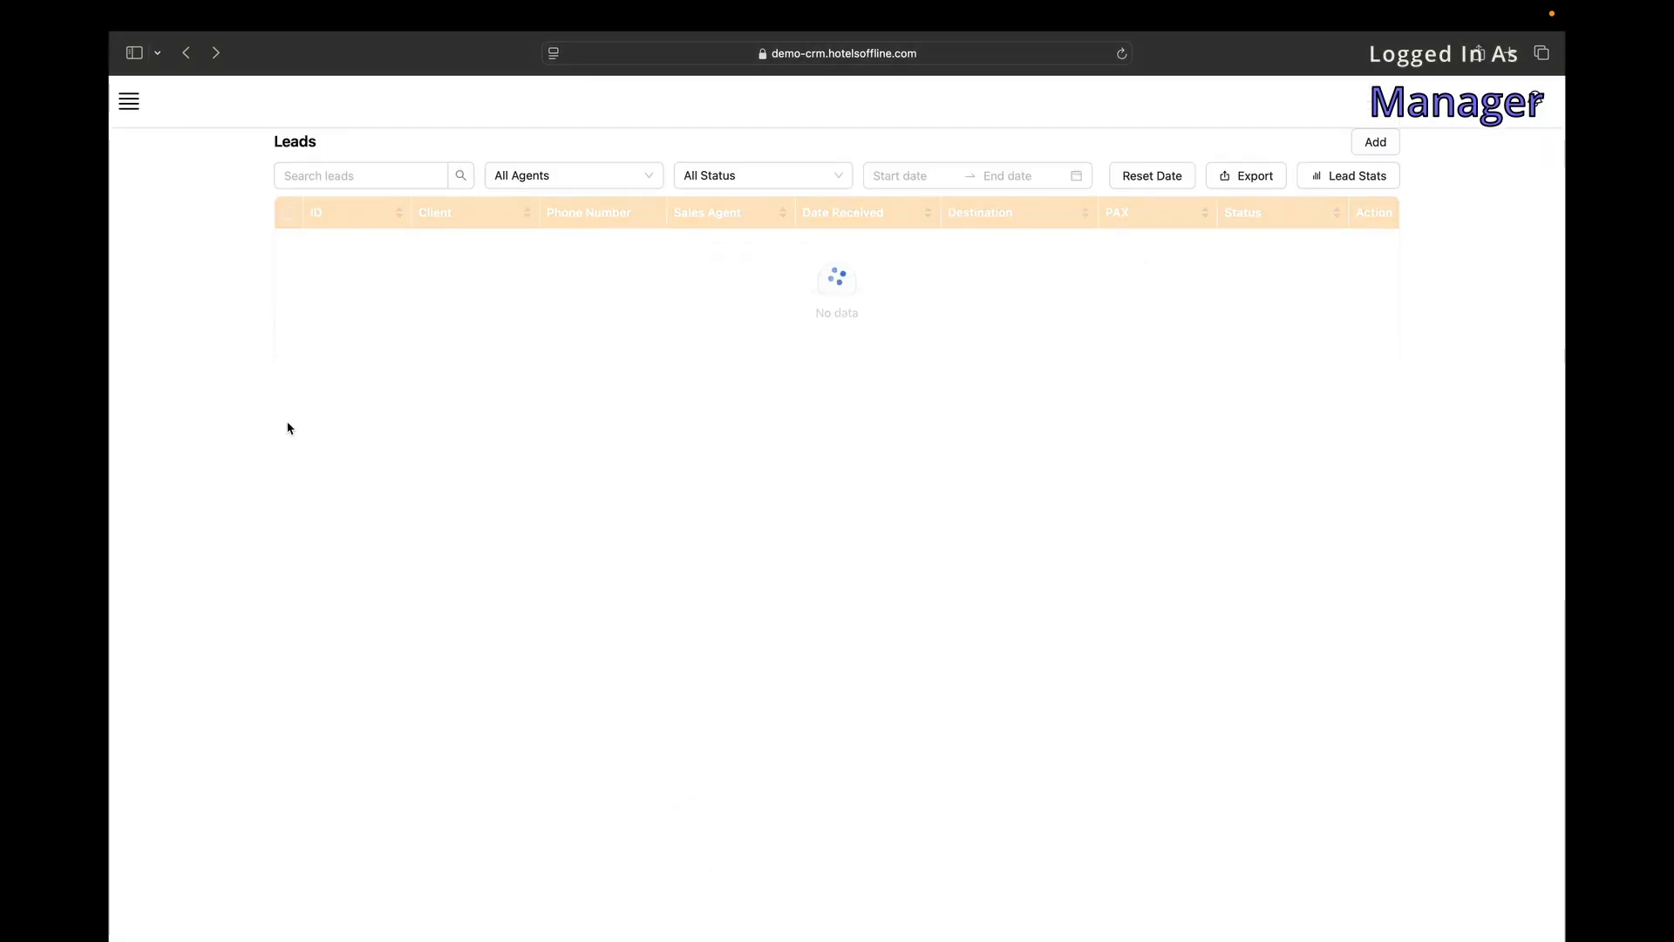
pyautogui.click(288, 416)
pyautogui.click(289, 456)
pyautogui.scroll(-15, 157, 463)
pyautogui.click(1236, 922)
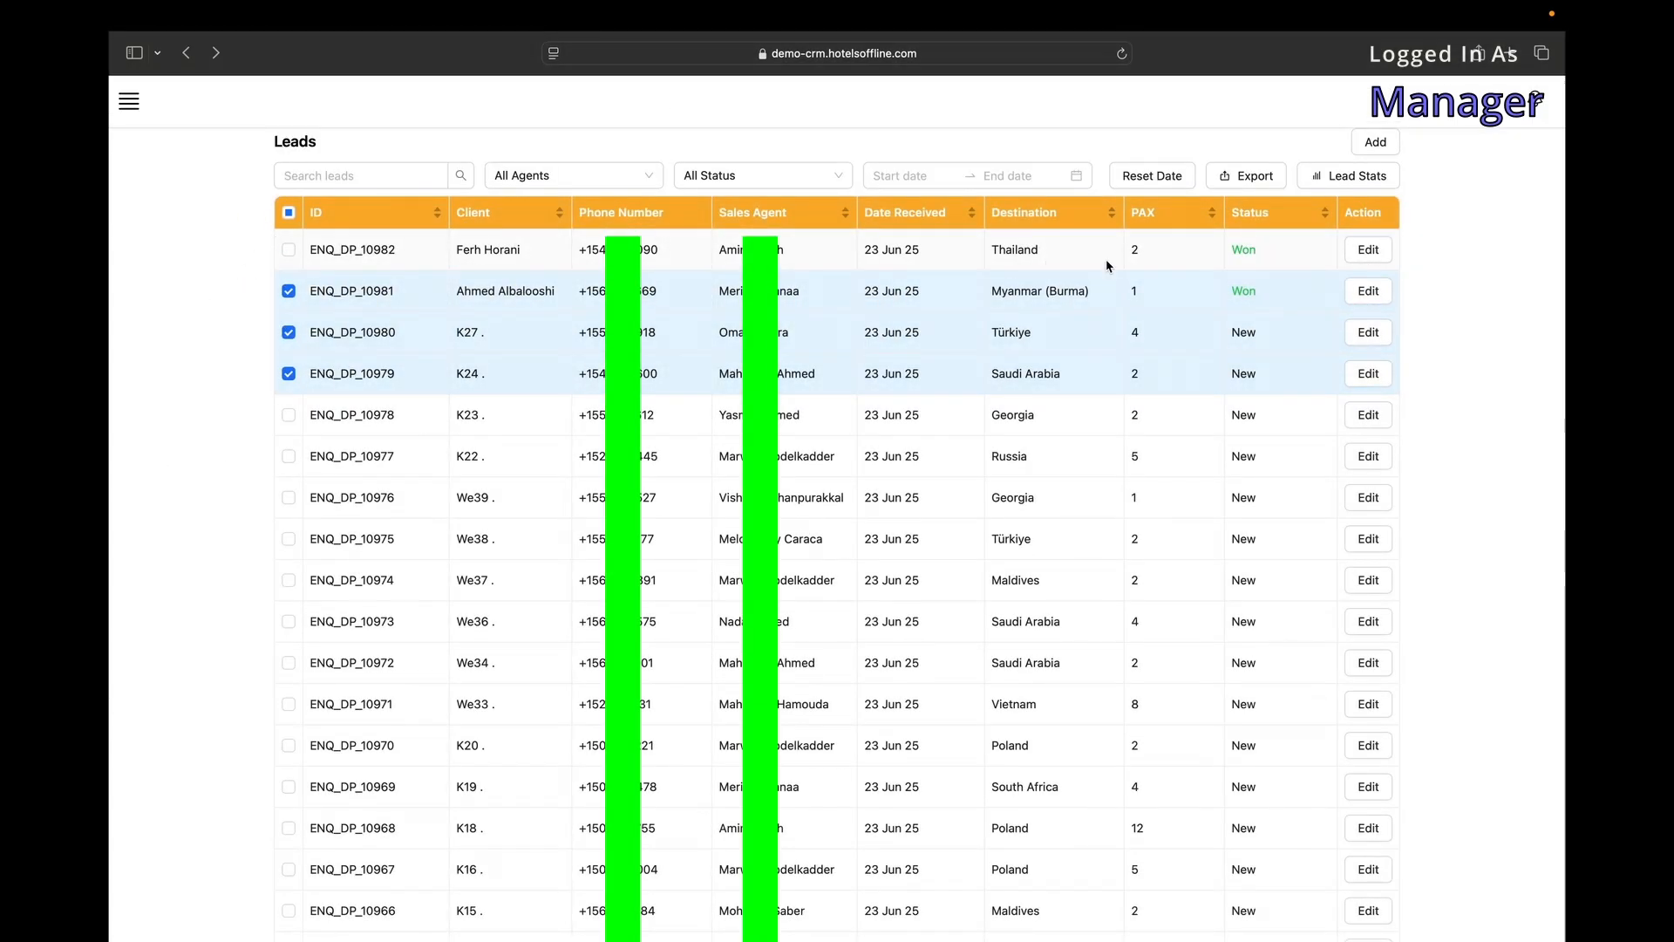
# Export the selected leads and open the downloaded file.
pyautogui.click(1252, 178)
pyautogui.click(1182, 911)
pyautogui.click(1189, 789)
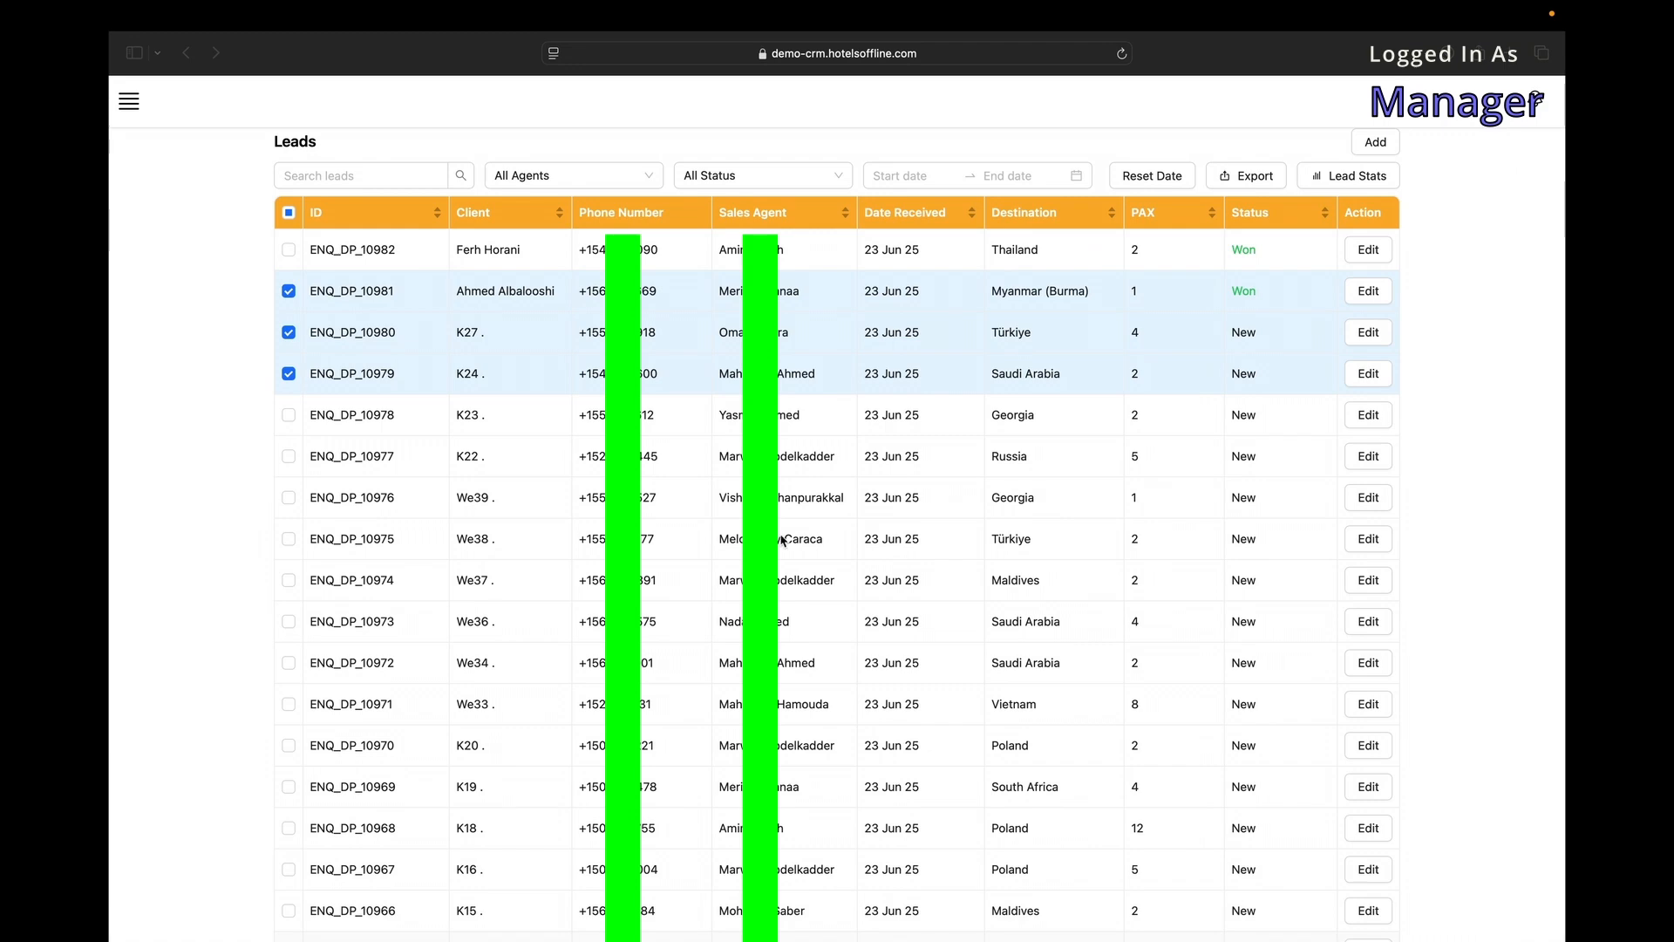
# Maximize the exported spreadsheet in Numbers and widen the Sales Agent column.
pyautogui.click(426, 44)
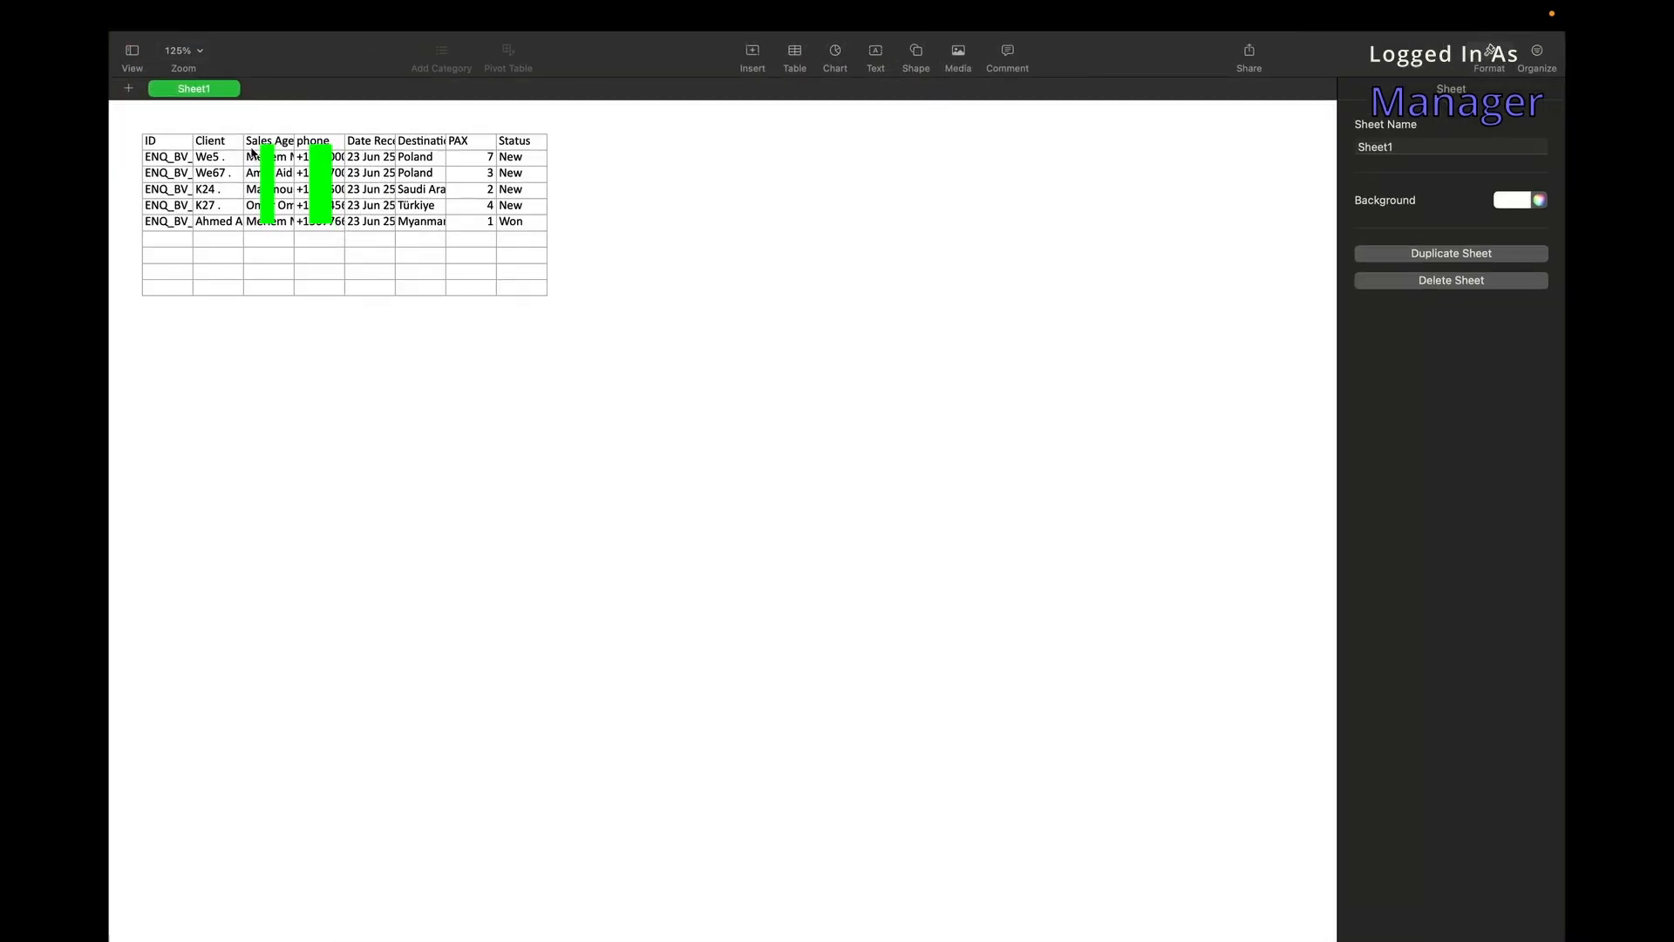
pyautogui.click(299, 143)
pyautogui.moveTo(294, 116); pyautogui.dragTo(411, 117)
# Select every lead in the browser table, export them, and open the new download.
pyautogui.hotkey('ctrl', 'Left')
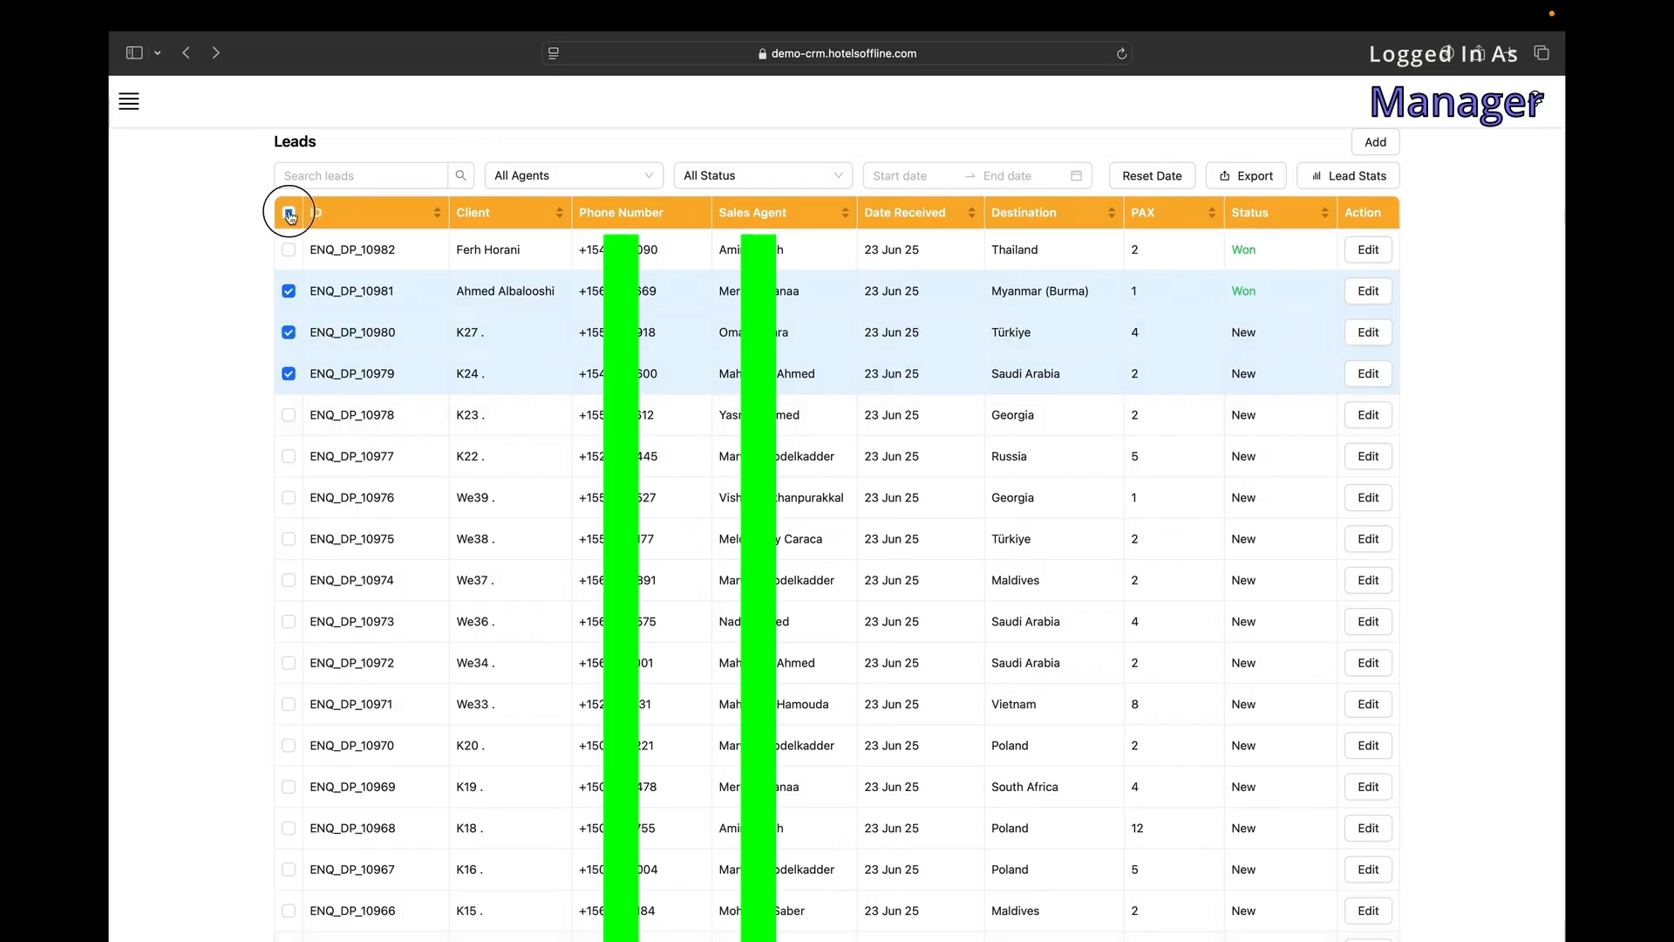
pyautogui.click(289, 213)
pyautogui.click(1247, 175)
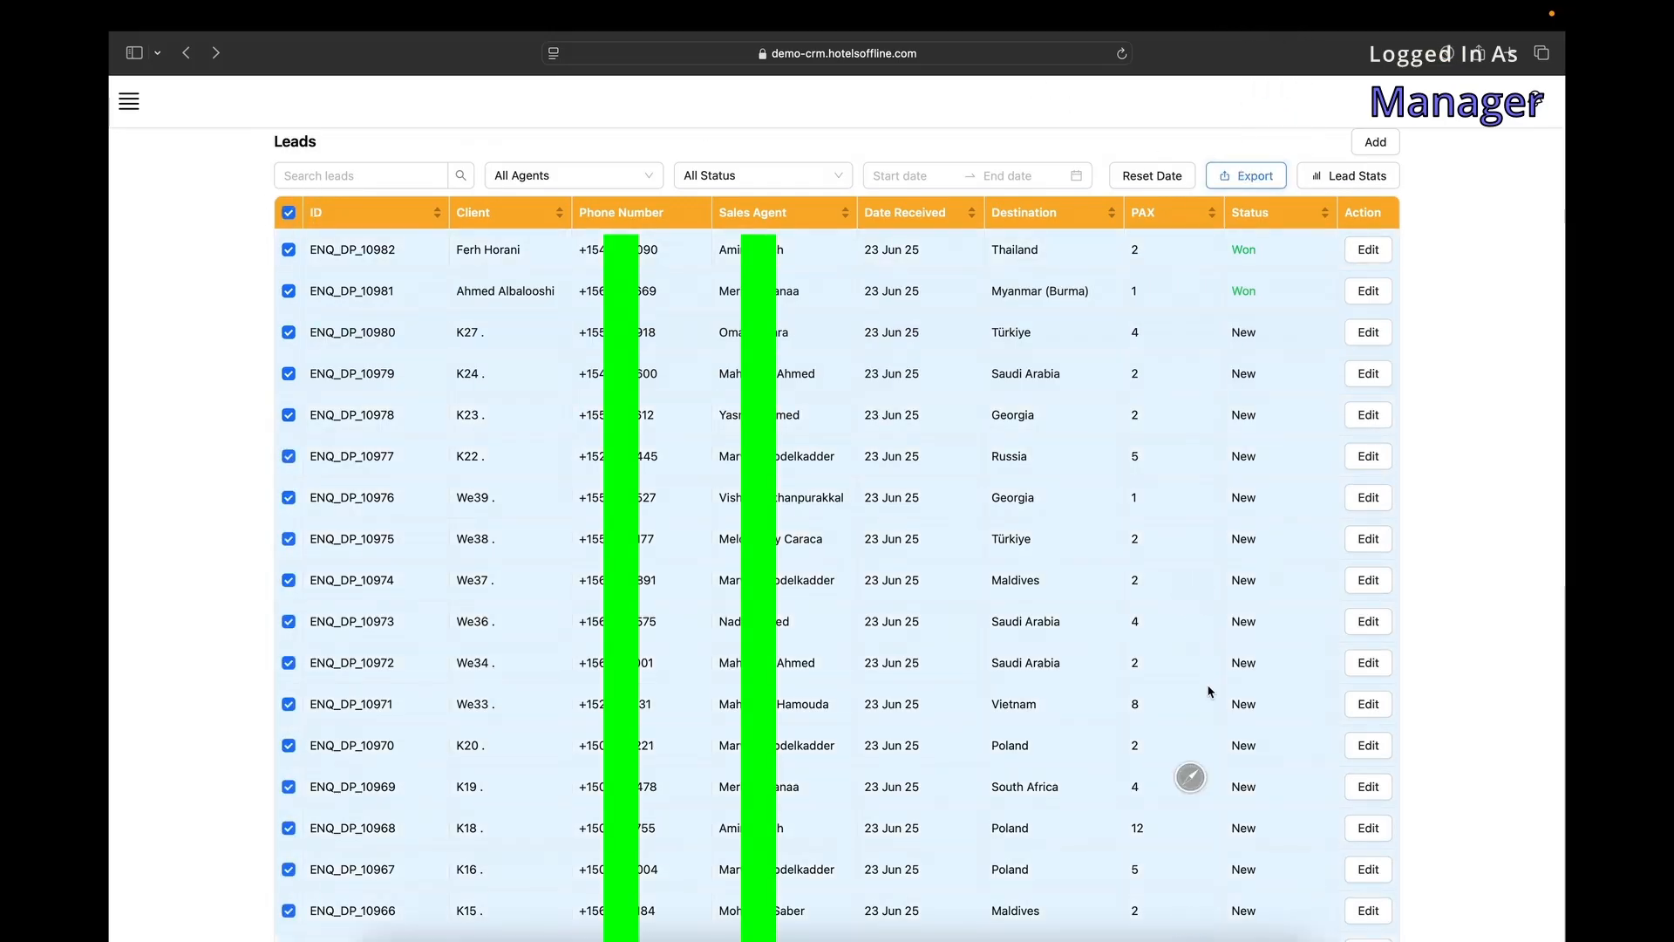
pyautogui.click(1189, 914)
pyautogui.click(1202, 867)
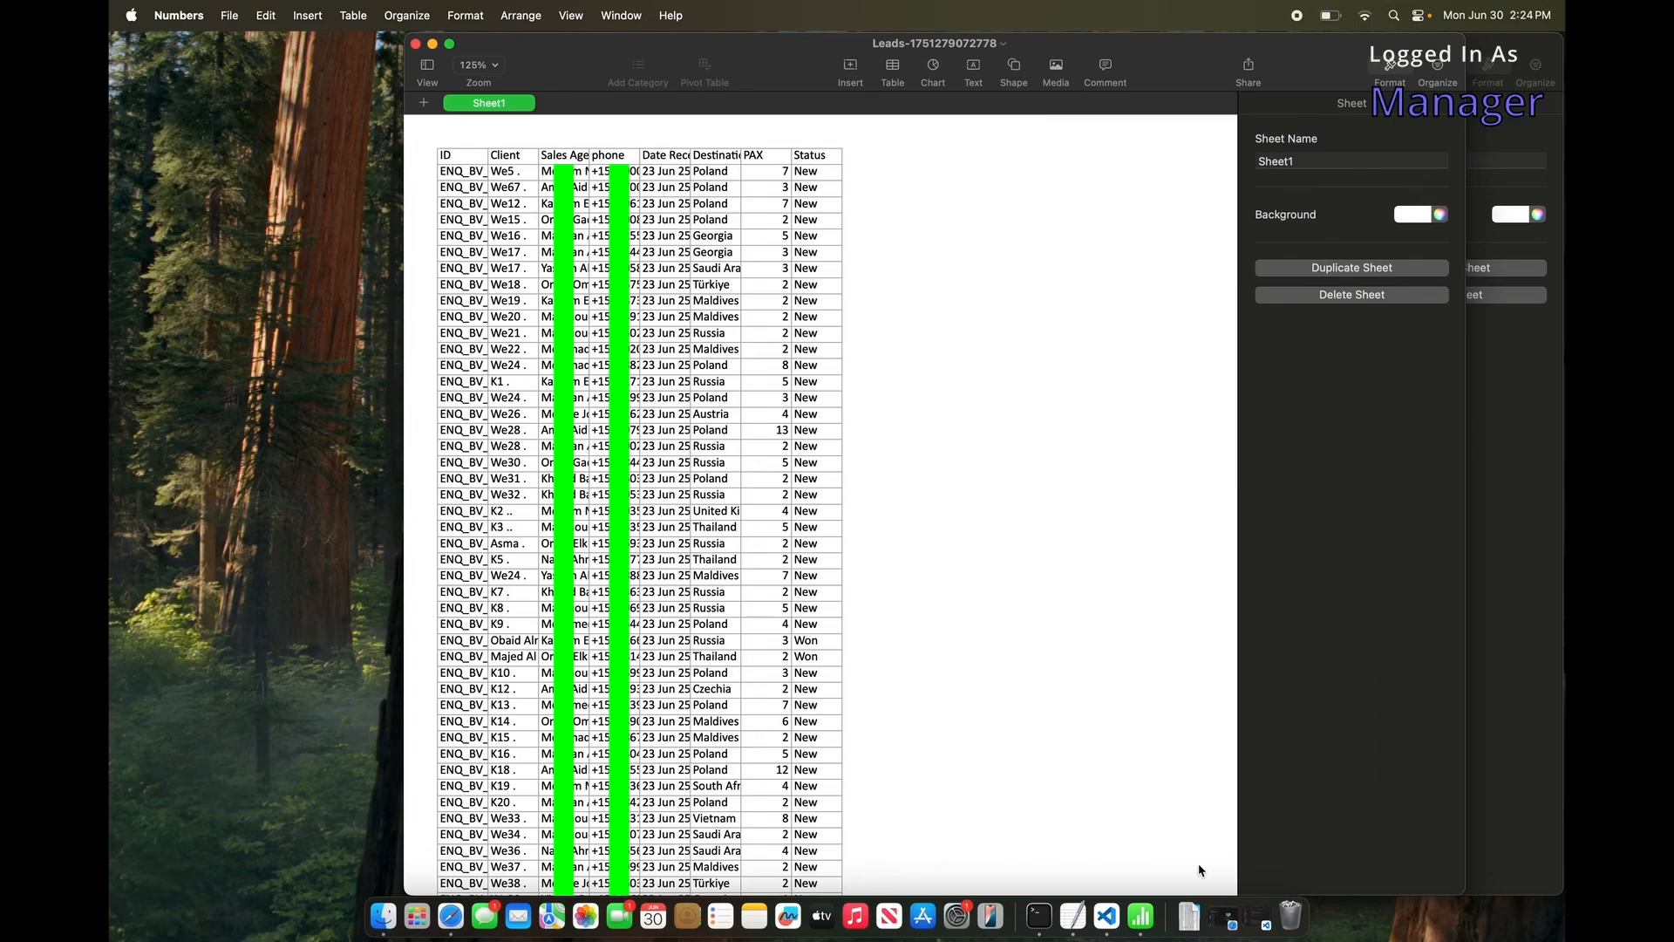
pyautogui.click(449, 44)
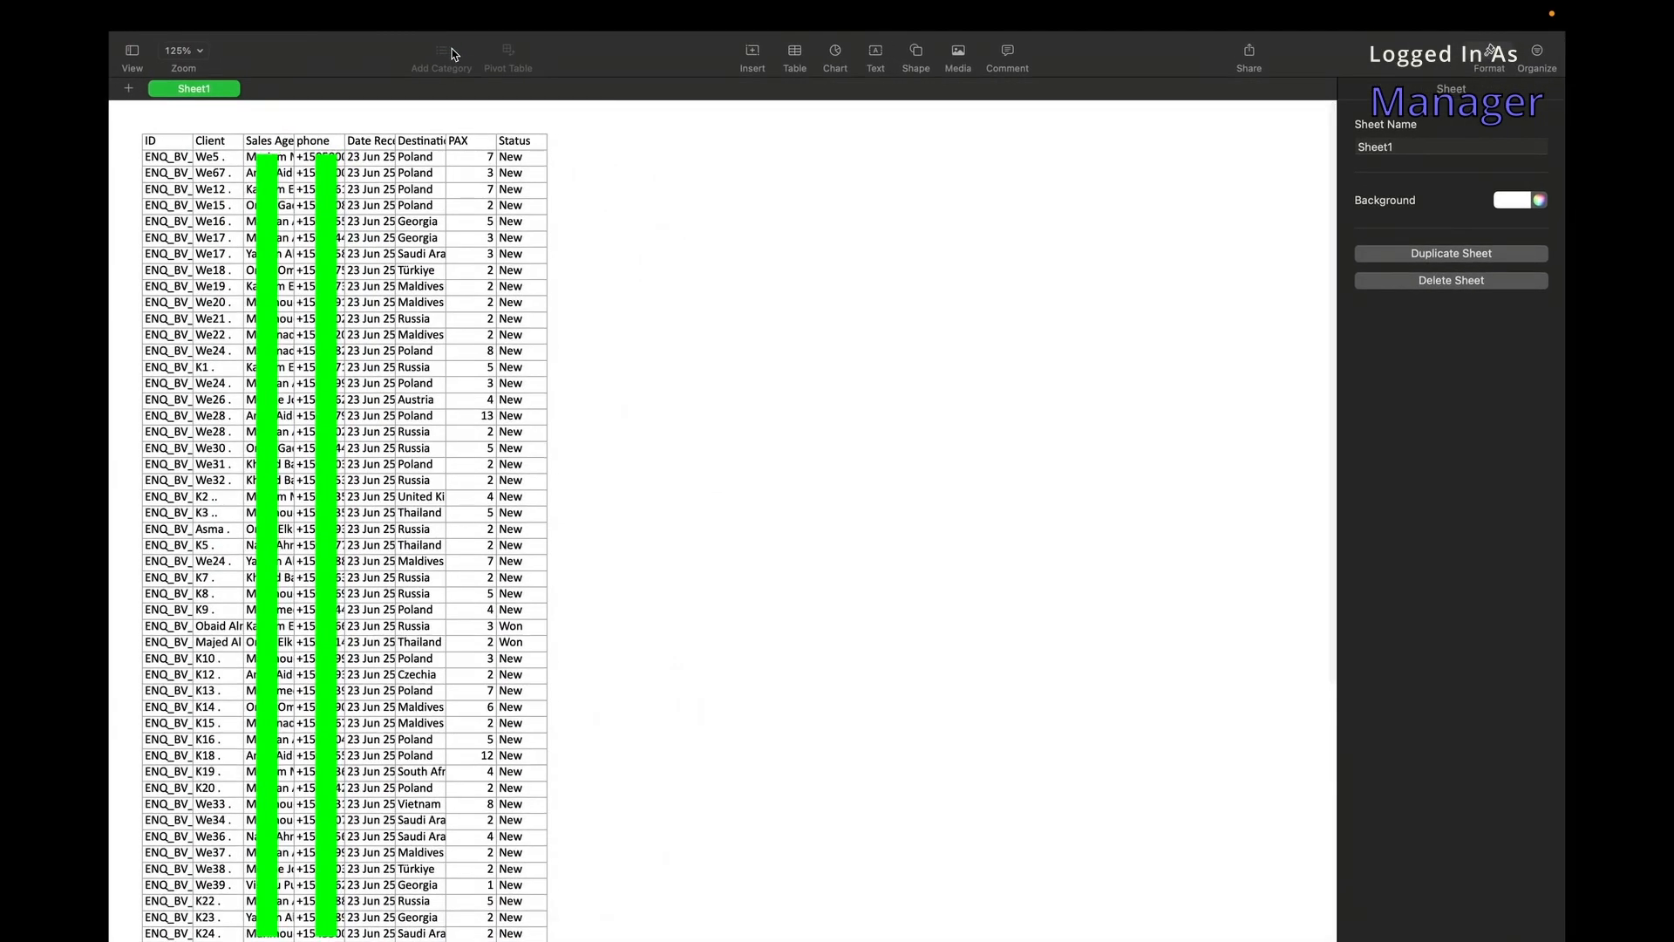
pyautogui.scroll(-5, 297, 293)
pyautogui.scroll(5, 296, 293)
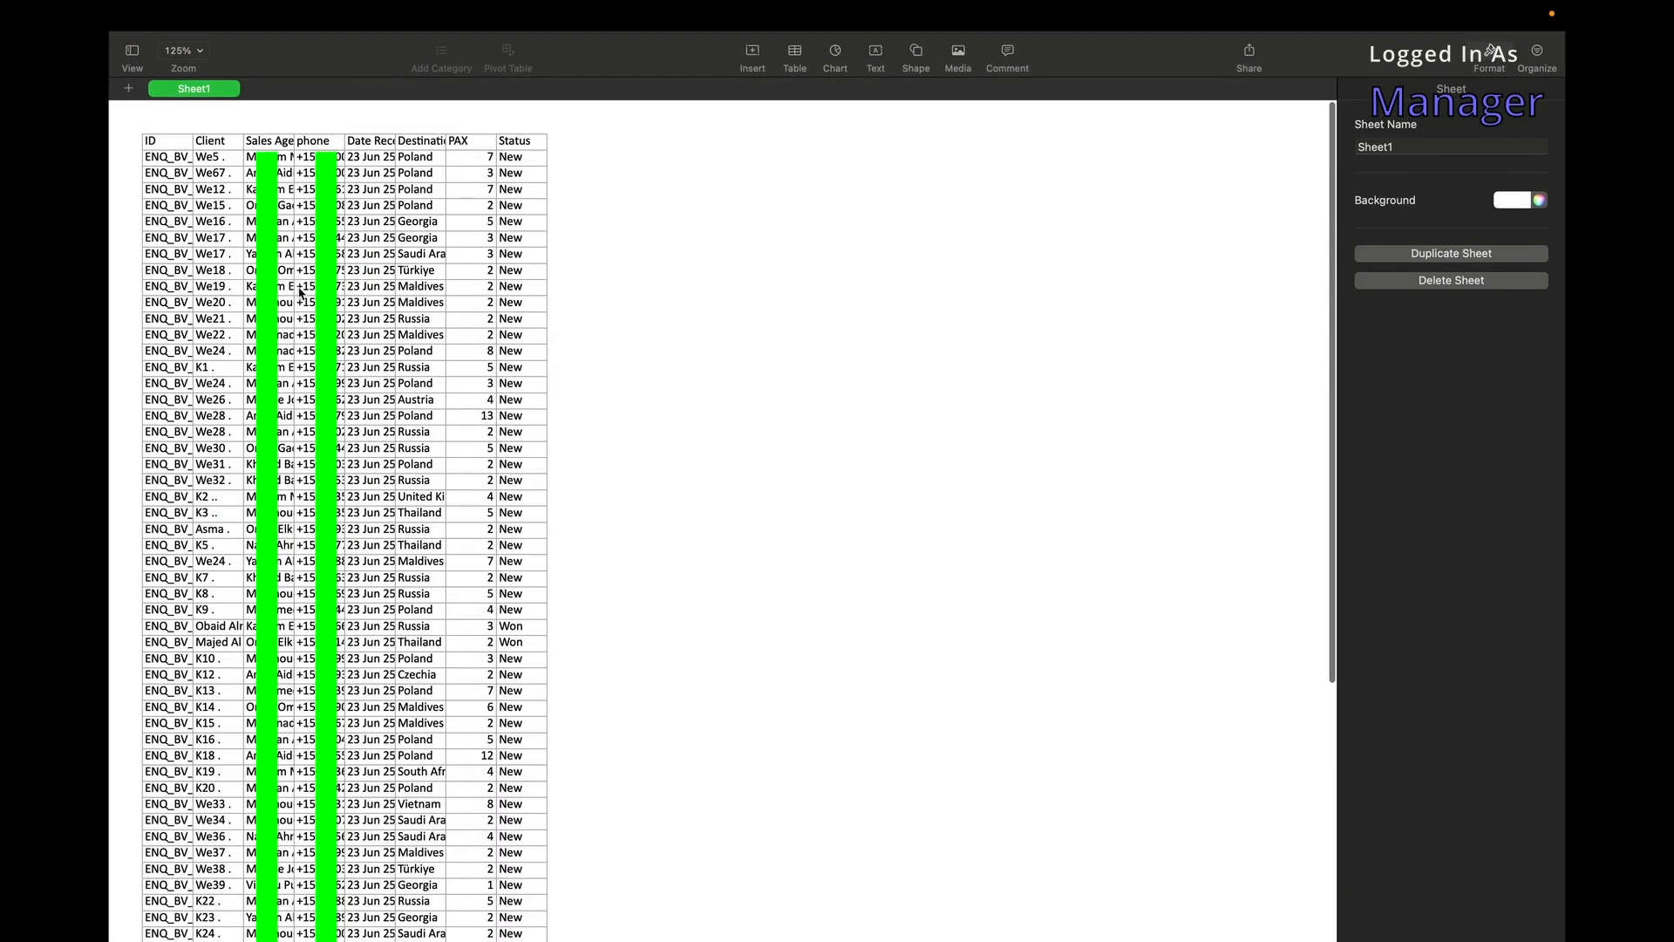
pyautogui.hotkey('ctrl', 'Left')
pyautogui.scroll(-15, 1189, 511)
pyautogui.scroll(15, 1186, 511)
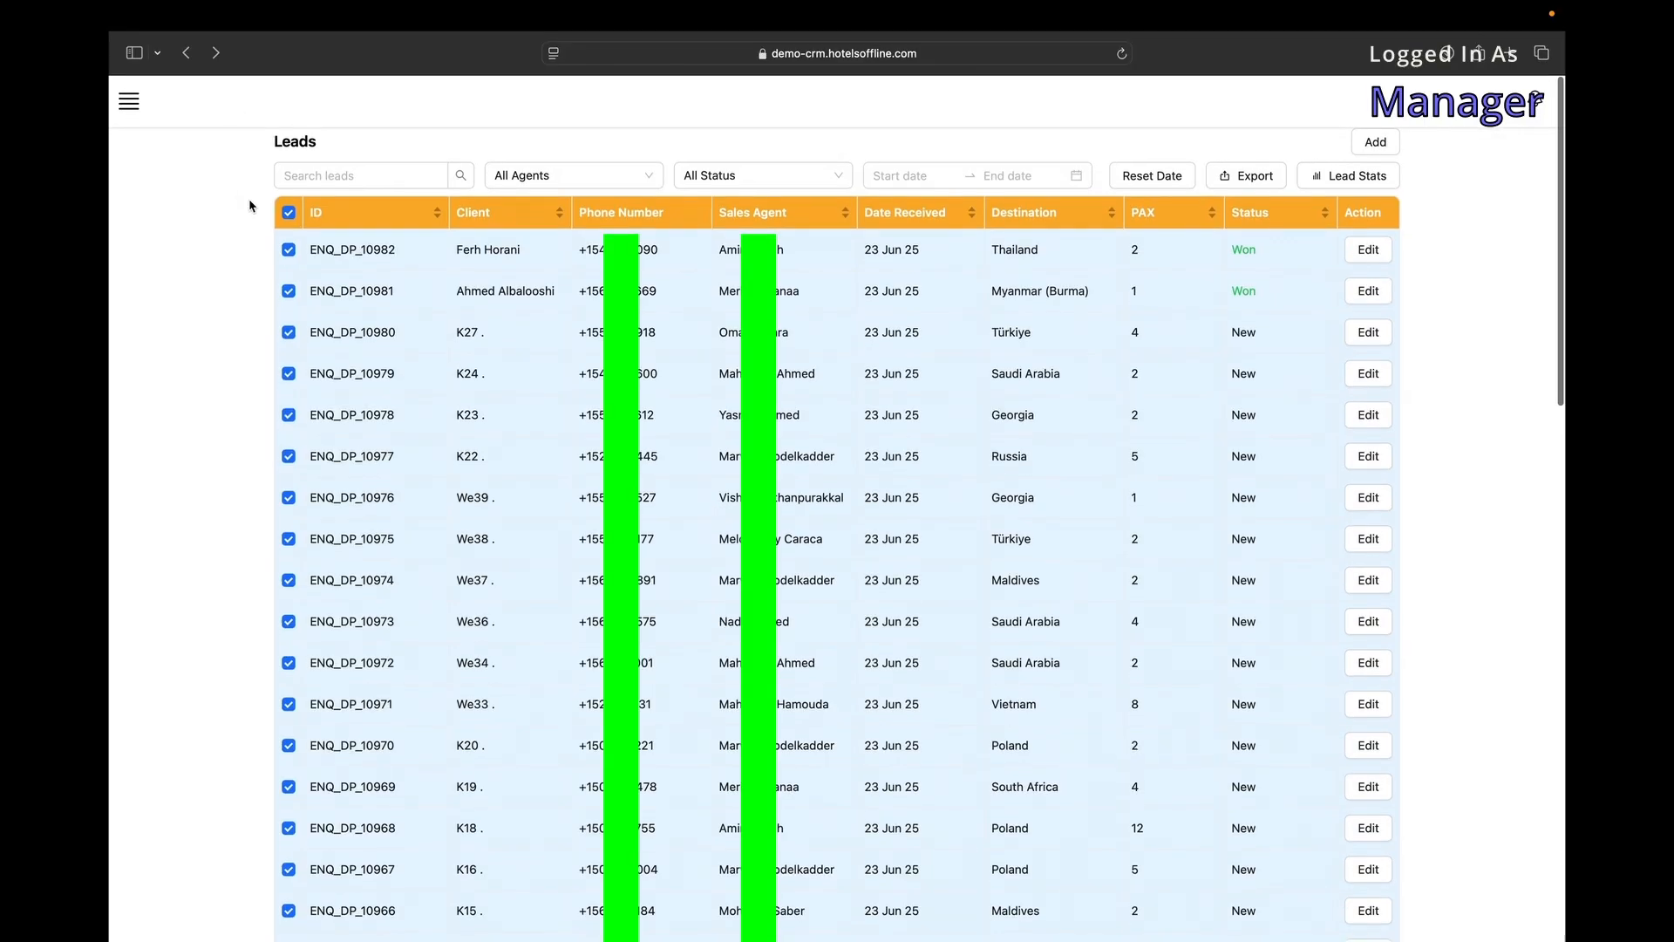
pyautogui.click(288, 212)
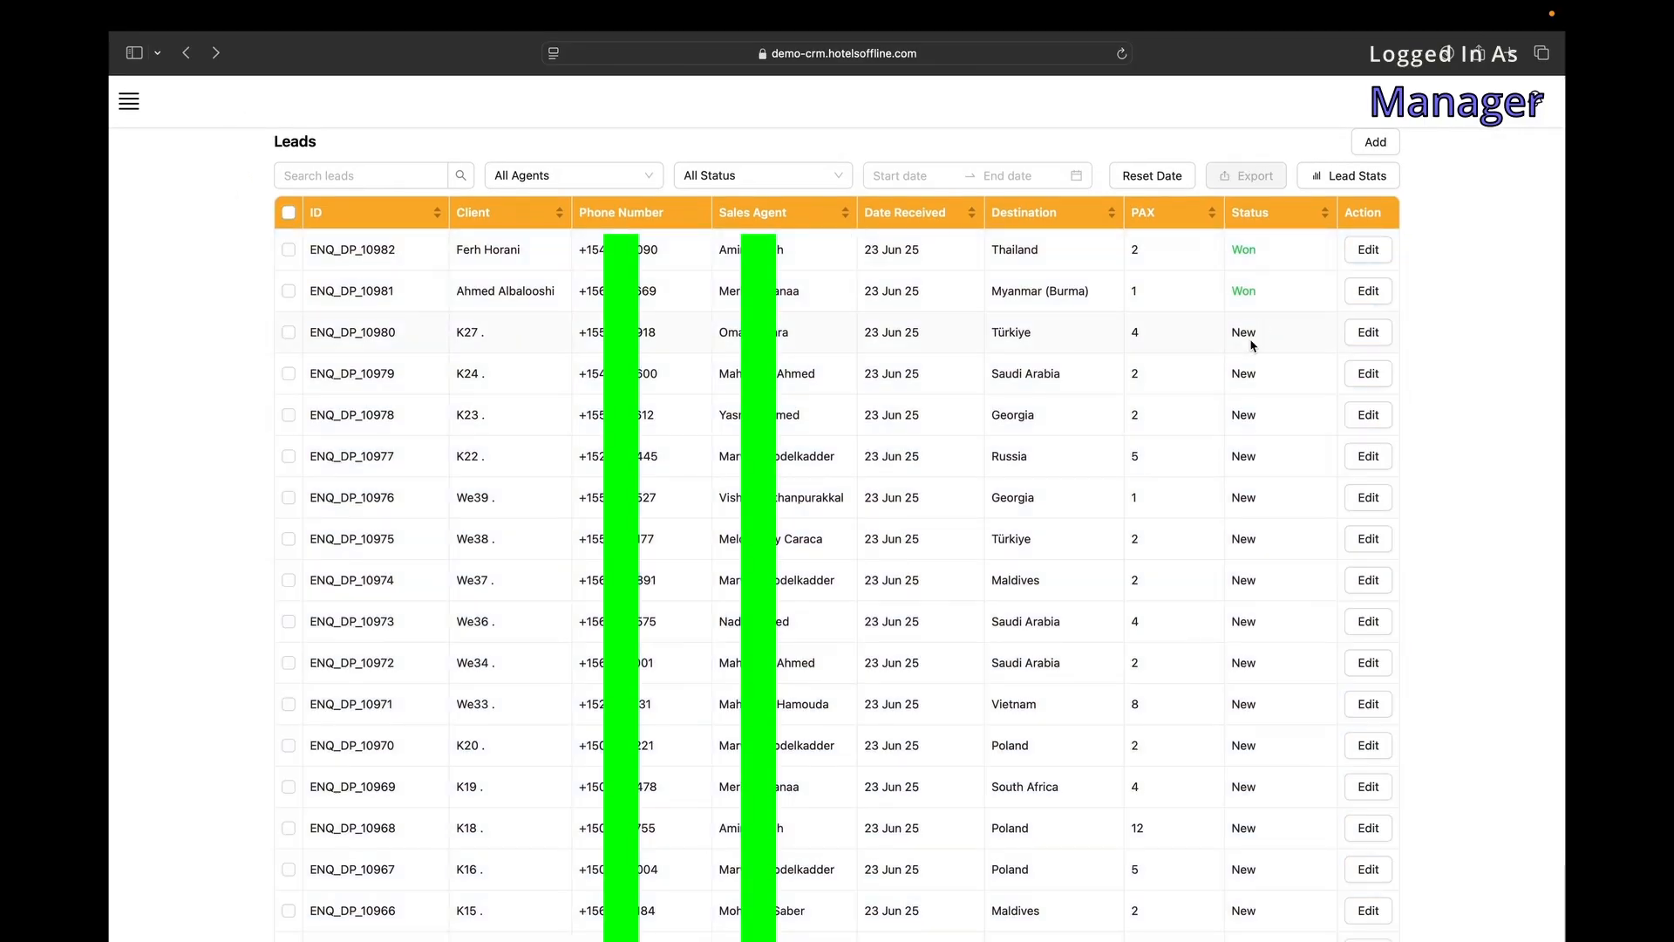
# Start a booking from won lead 10981, keeping that lead linked.
pyautogui.click(1244, 294)
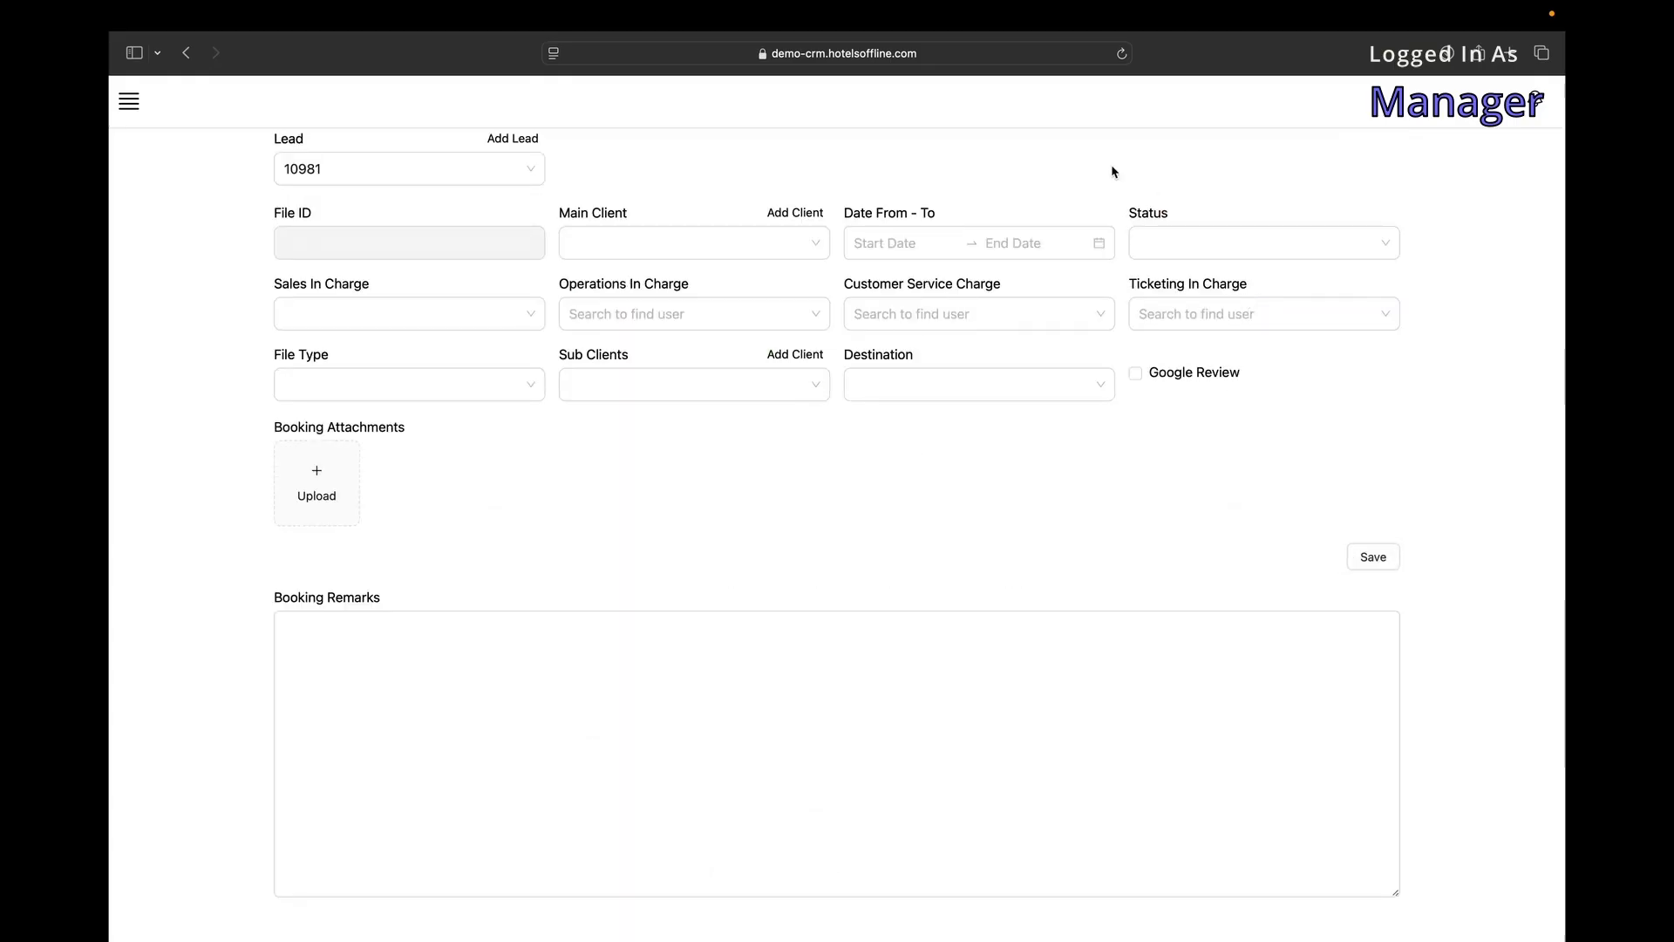
pyautogui.click(452, 168)
pyautogui.click(453, 168)
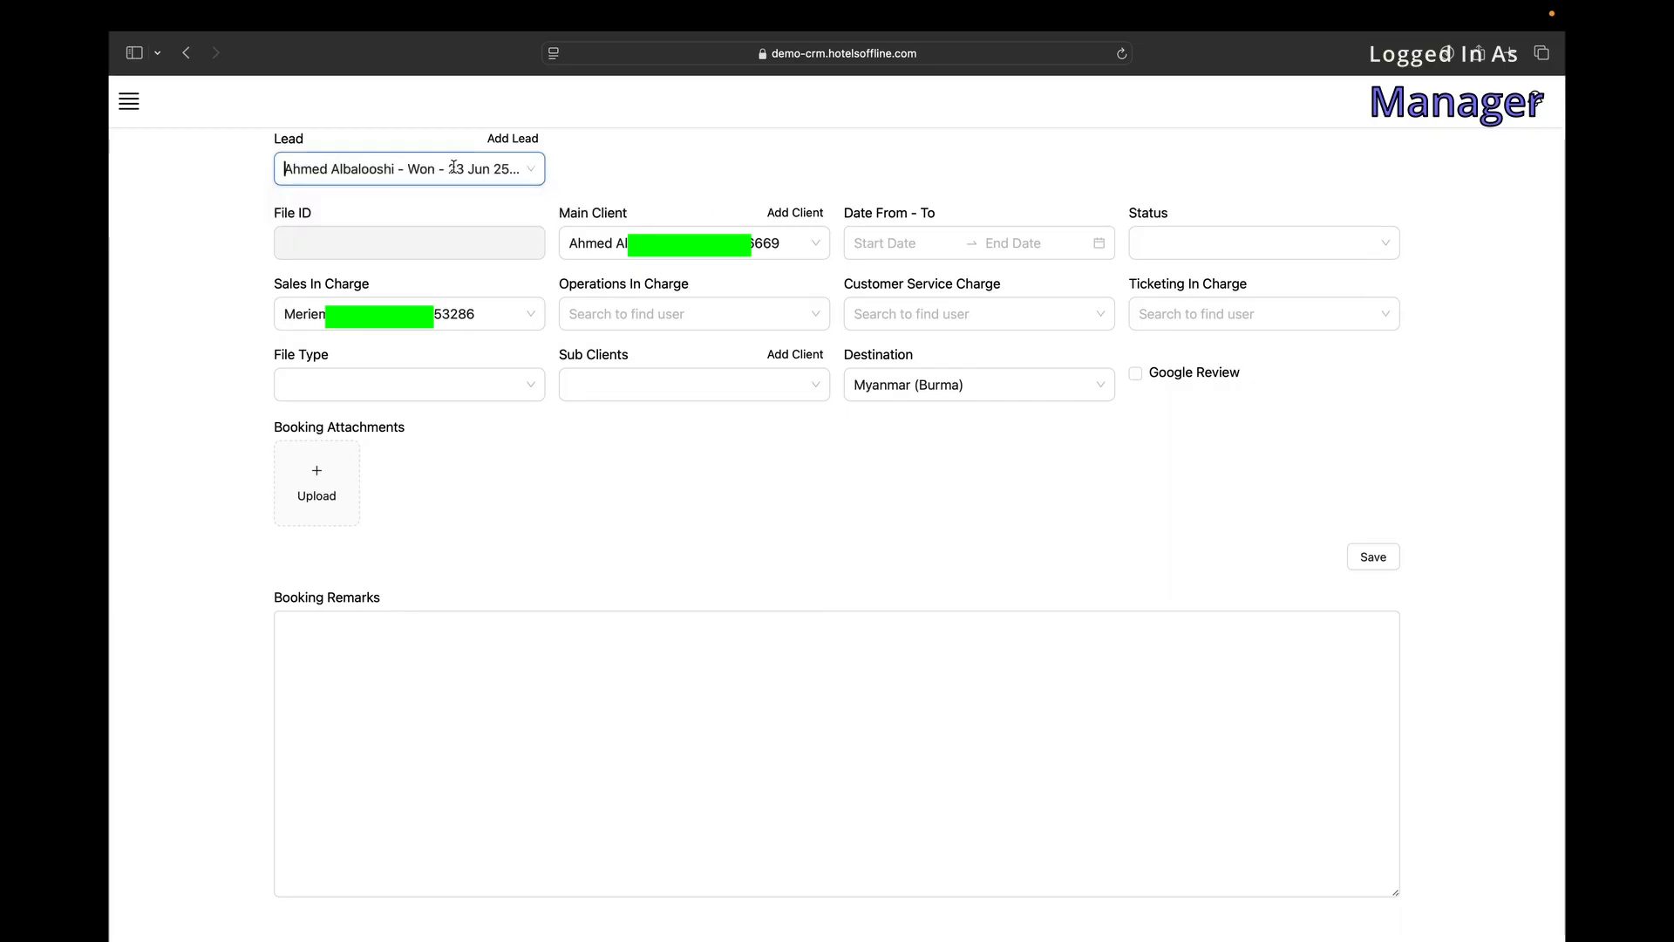
pyautogui.click(446, 244)
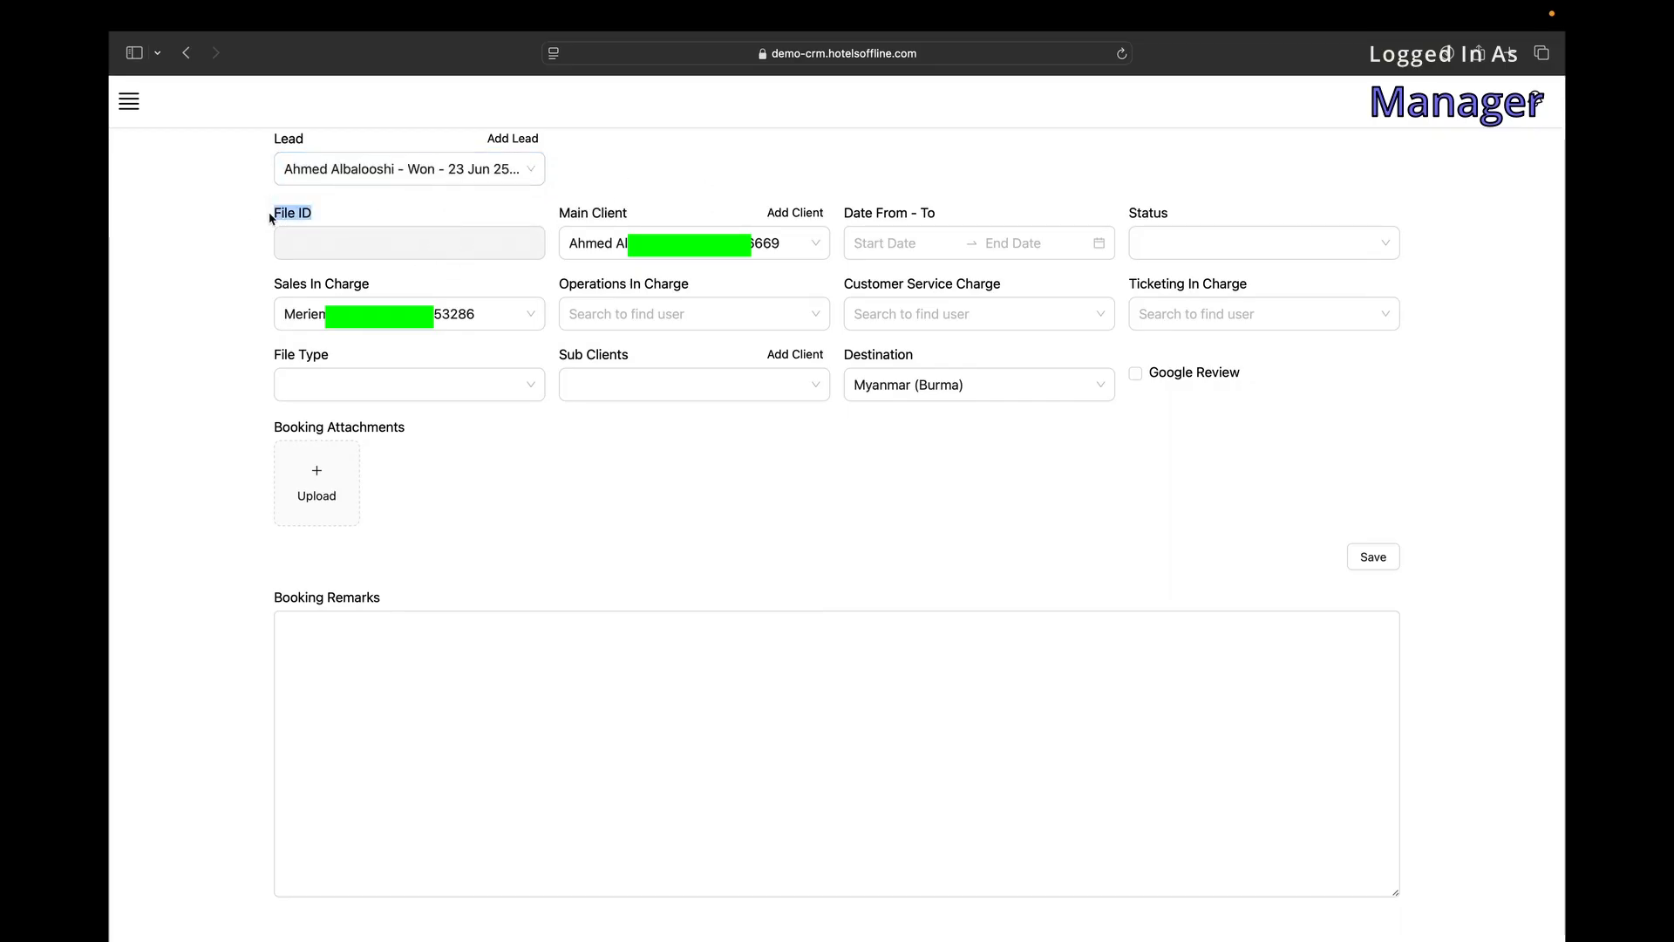
# Review the client, travel dates, booking status and sales, operations, customer service and ticketing staff choices.
pyautogui.click(736, 233)
pyautogui.click(904, 254)
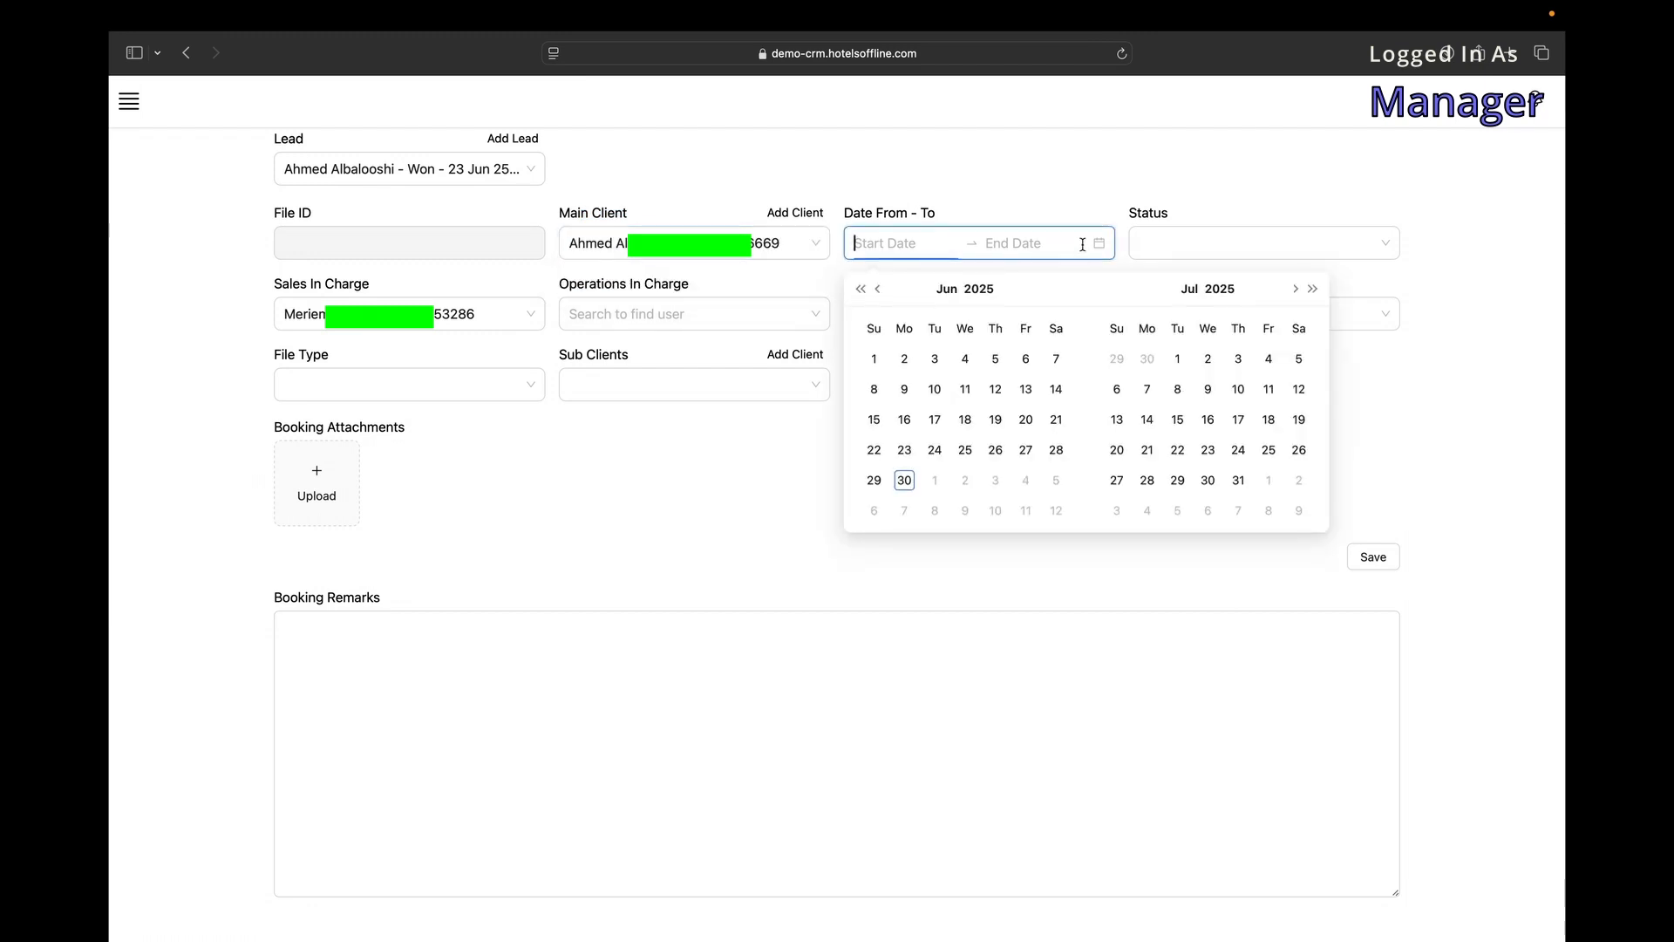
pyautogui.click(1167, 244)
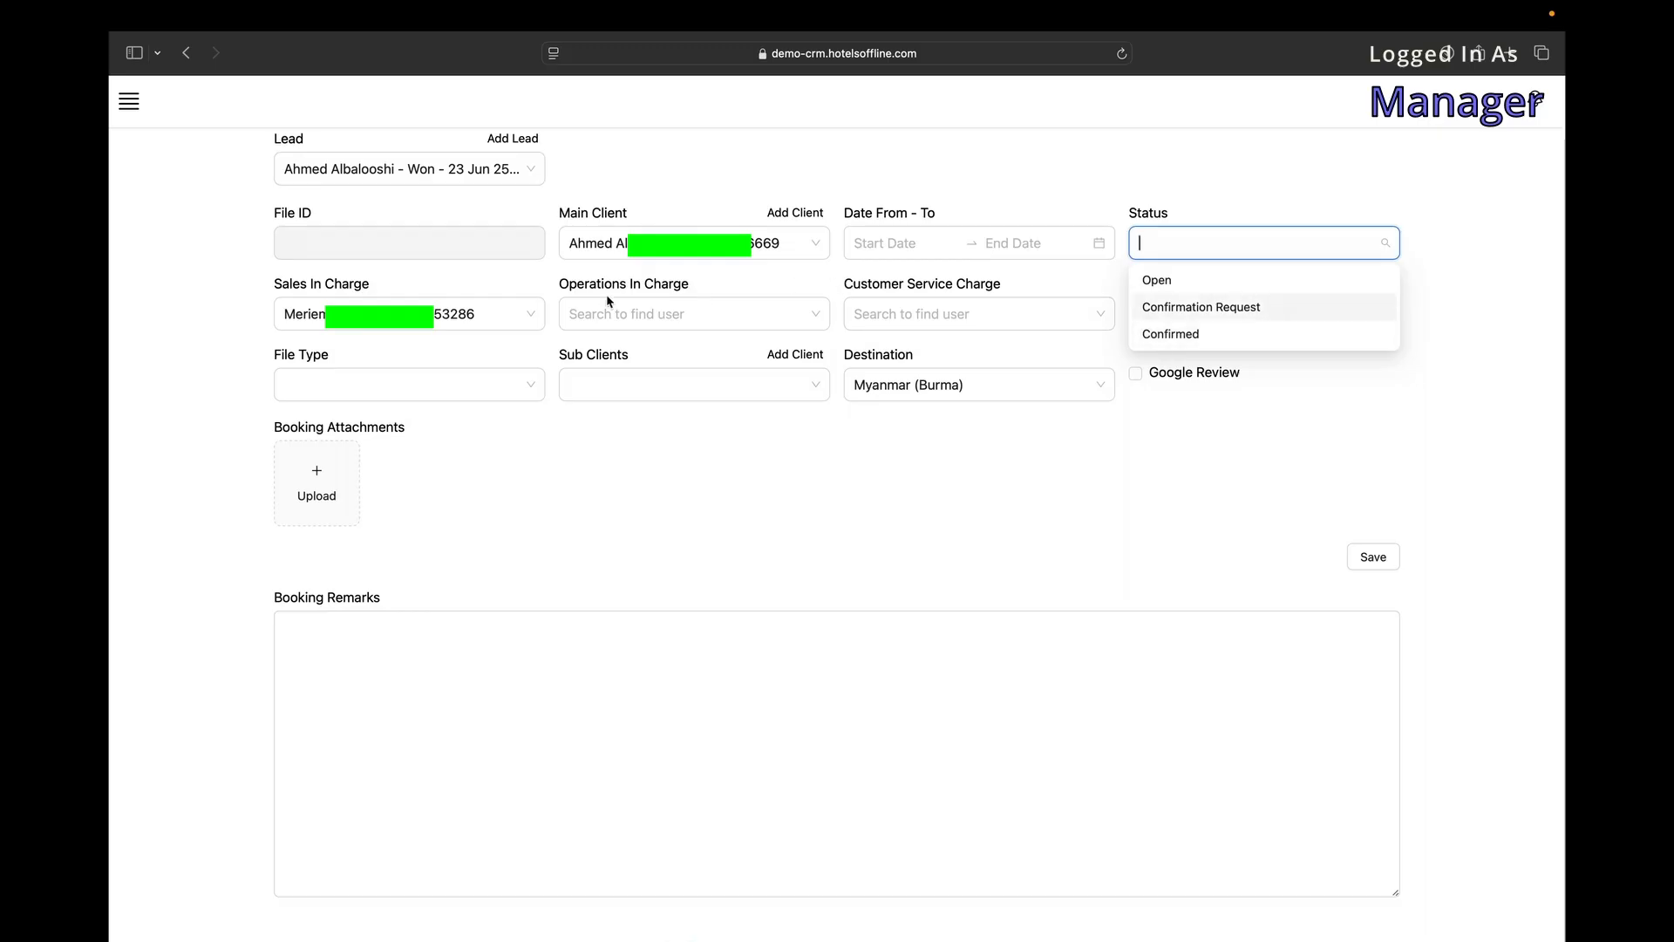
pyautogui.click(503, 312)
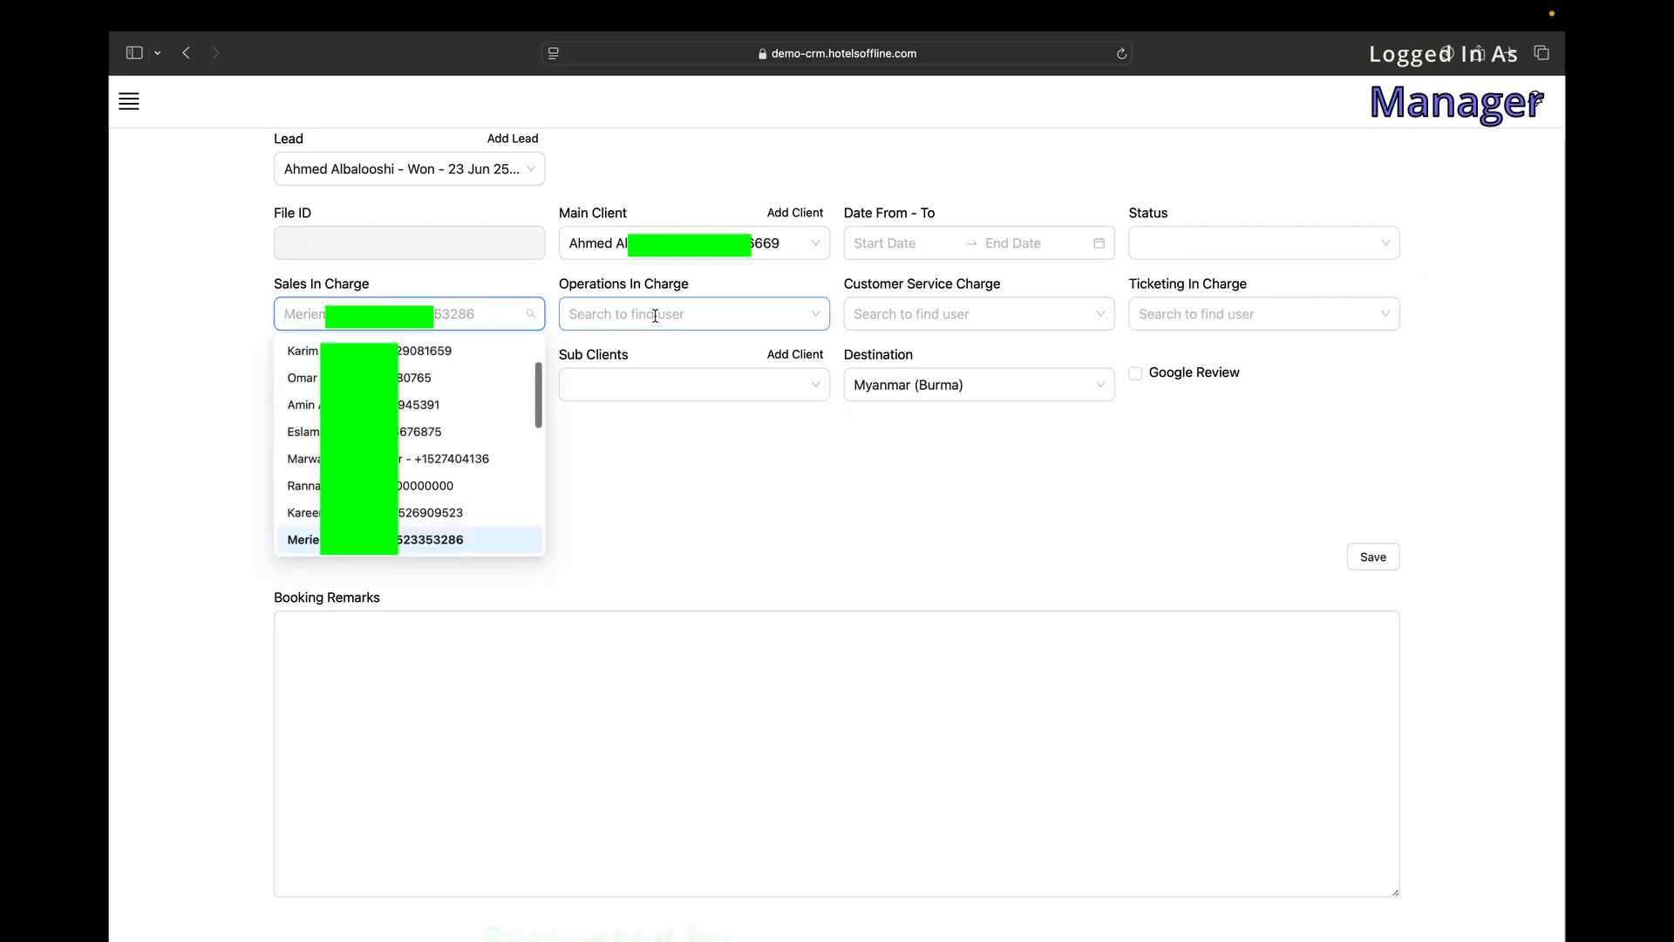
pyautogui.click(824, 313)
pyautogui.click(881, 314)
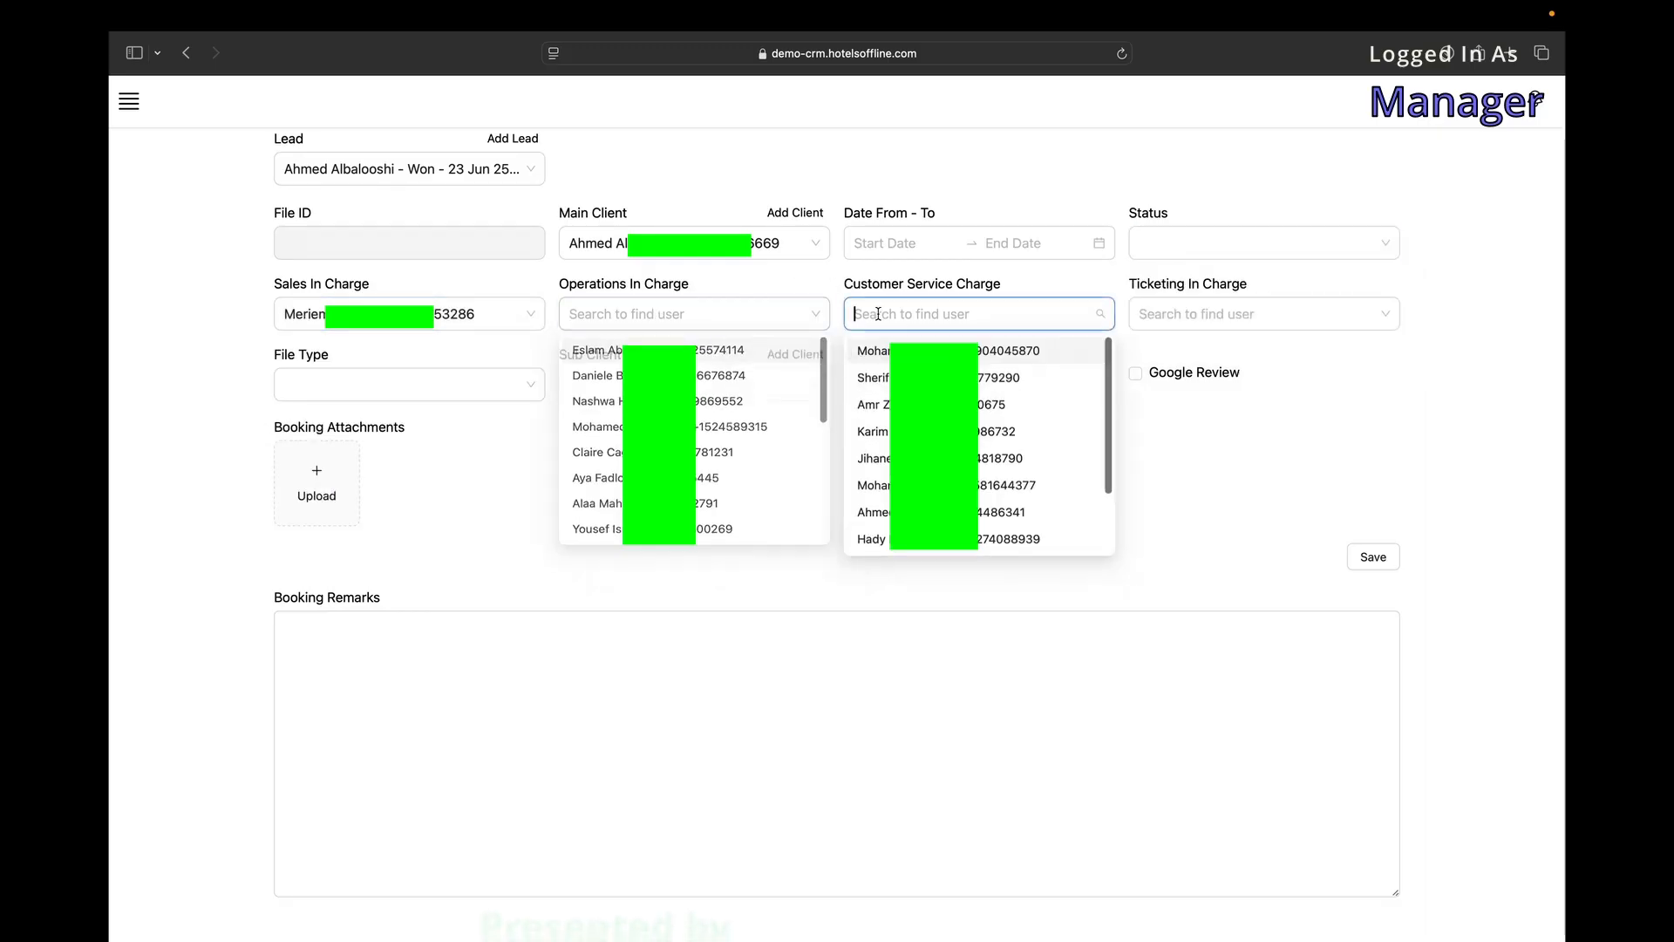
pyautogui.click(1181, 325)
pyautogui.click(652, 326)
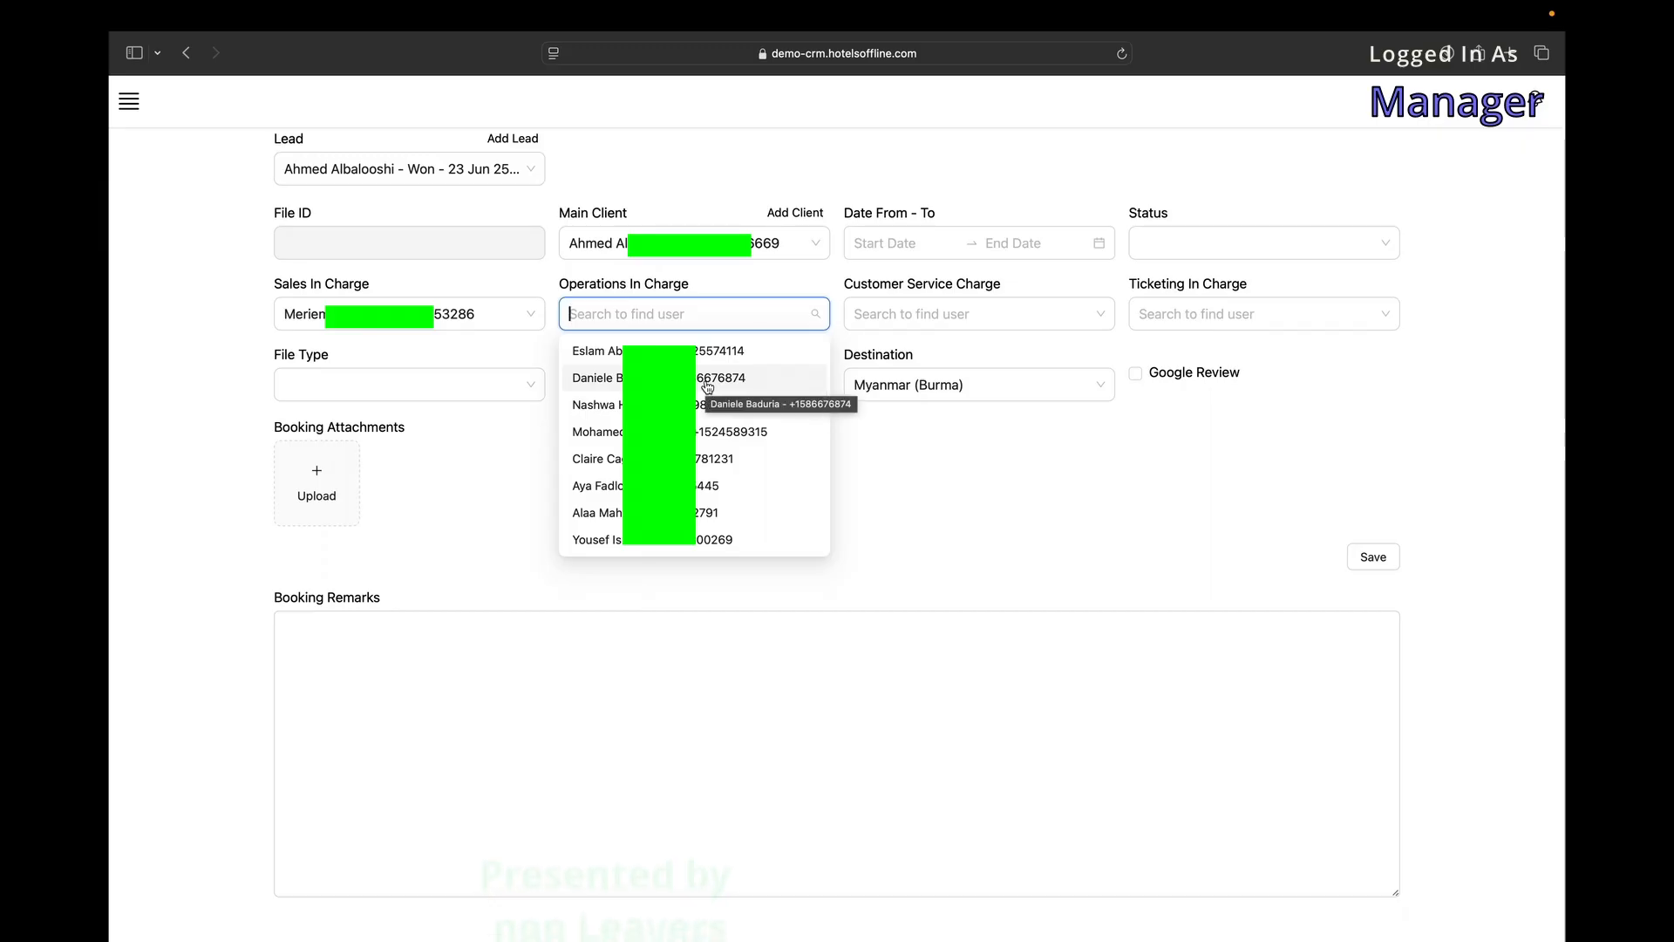
# Check the file type, sub-client and destination options on the booking form.
pyautogui.click(410, 384)
pyautogui.click(693, 385)
pyautogui.scroll(-5, 698, 523)
pyautogui.click(968, 384)
pyautogui.click(973, 348)
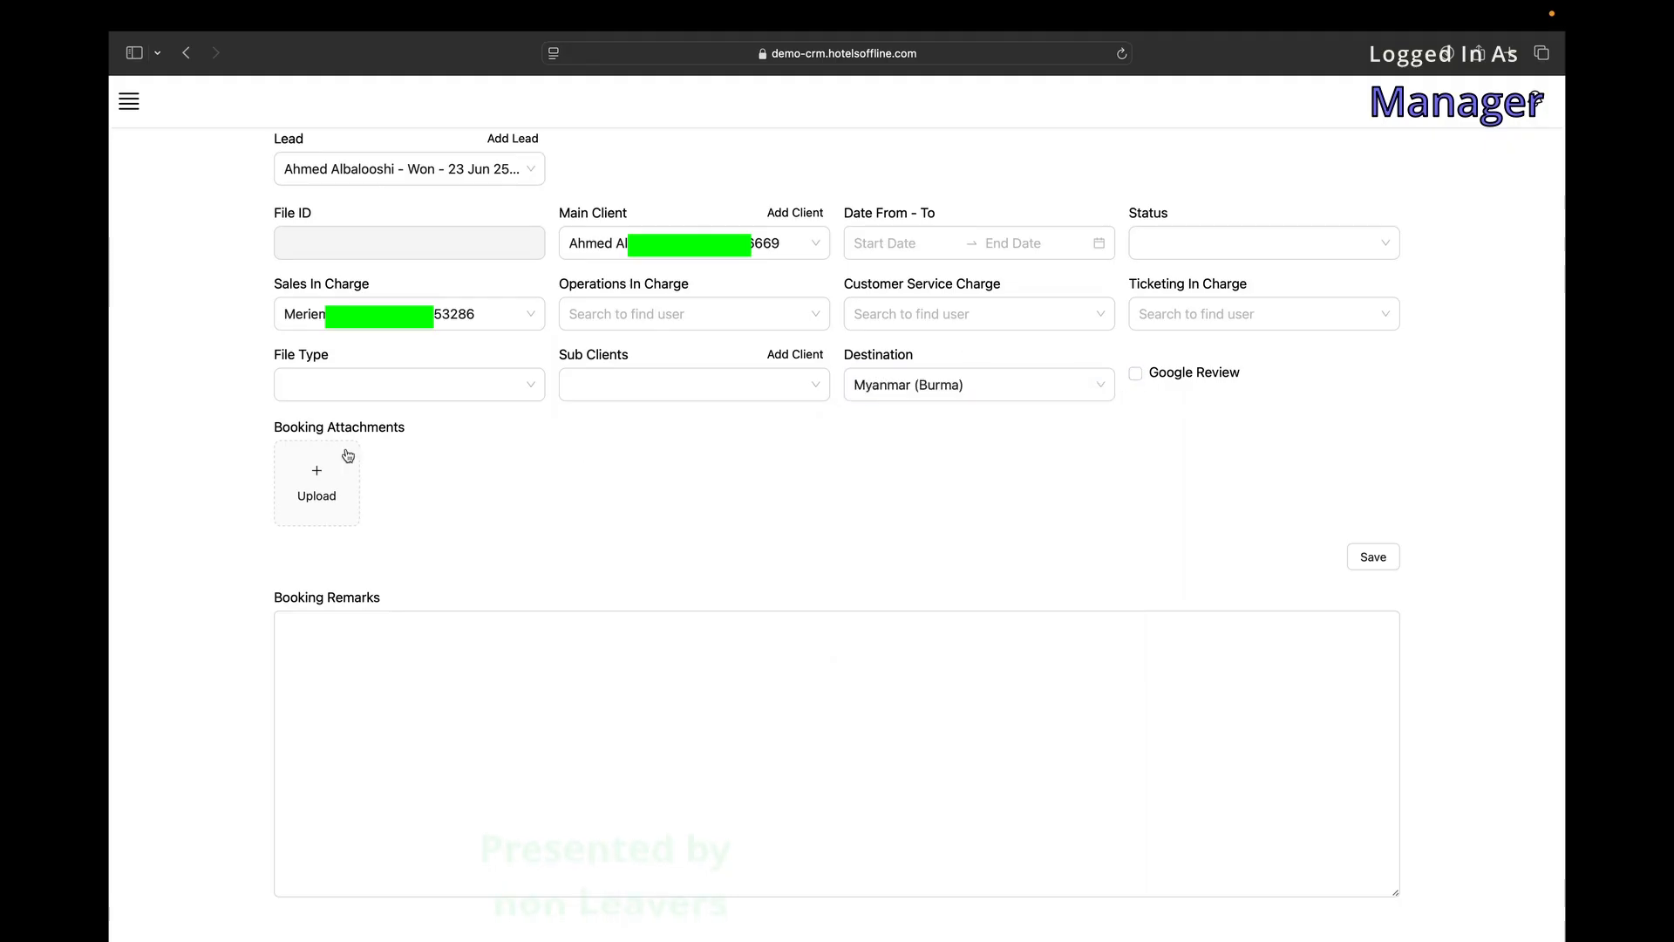
# Attach the photo 20250320-DSC_0017.jpg to the booking and preview it at full size.
pyautogui.click(331, 475)
pyautogui.click(1013, 390)
pyautogui.click(1109, 649)
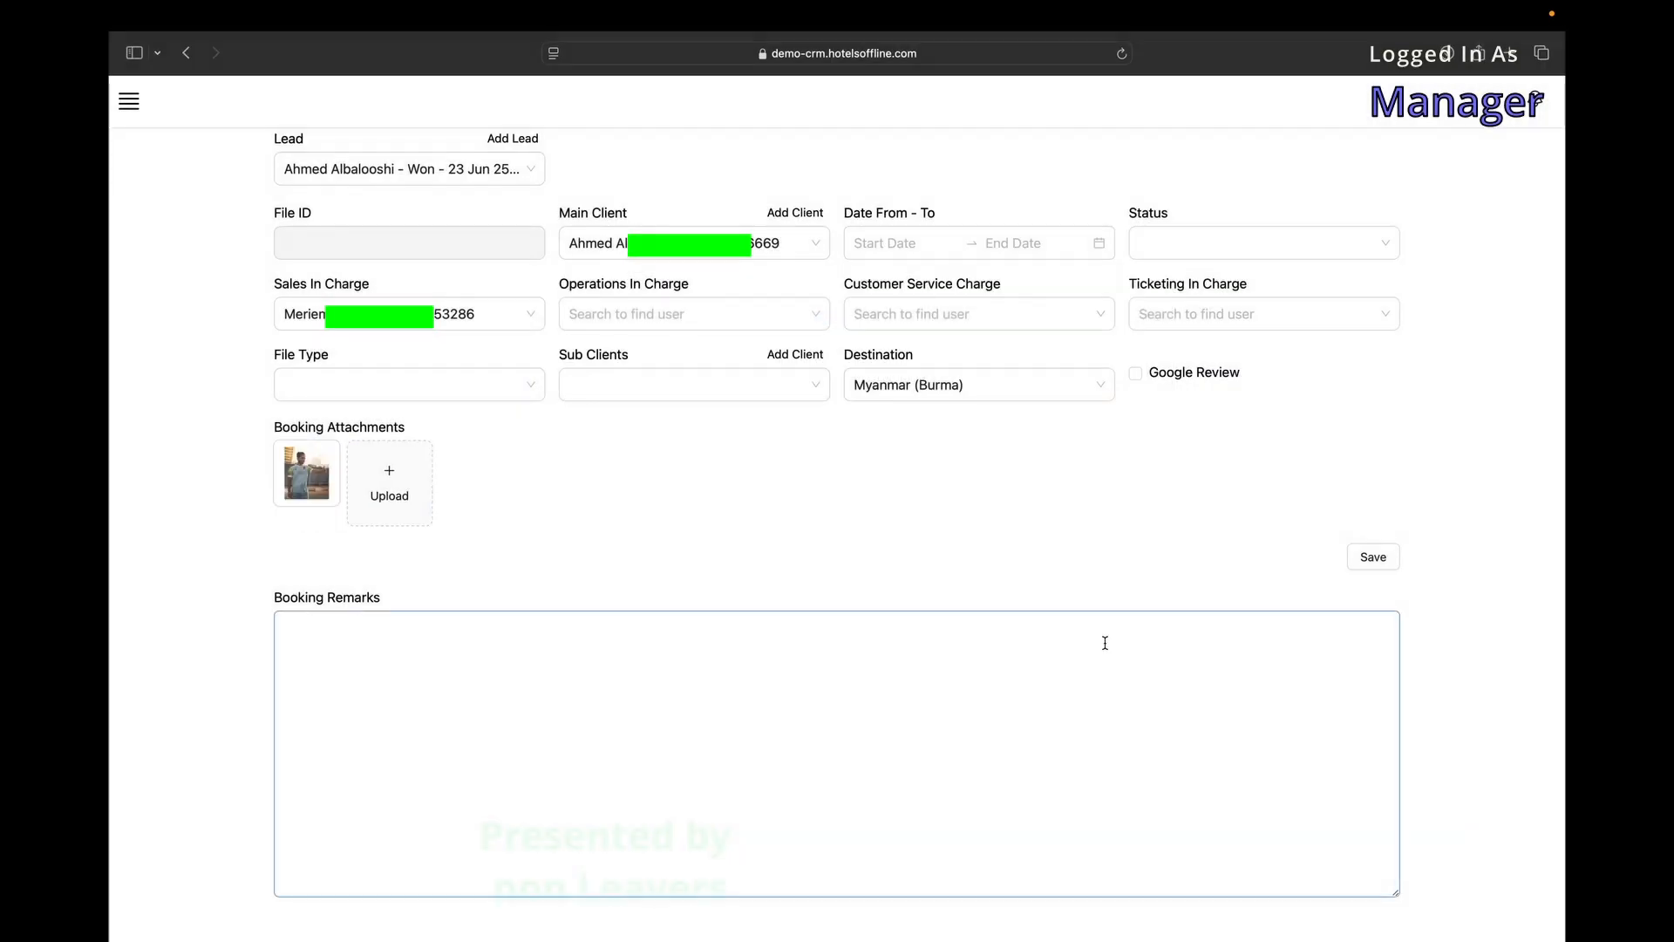
pyautogui.click(307, 484)
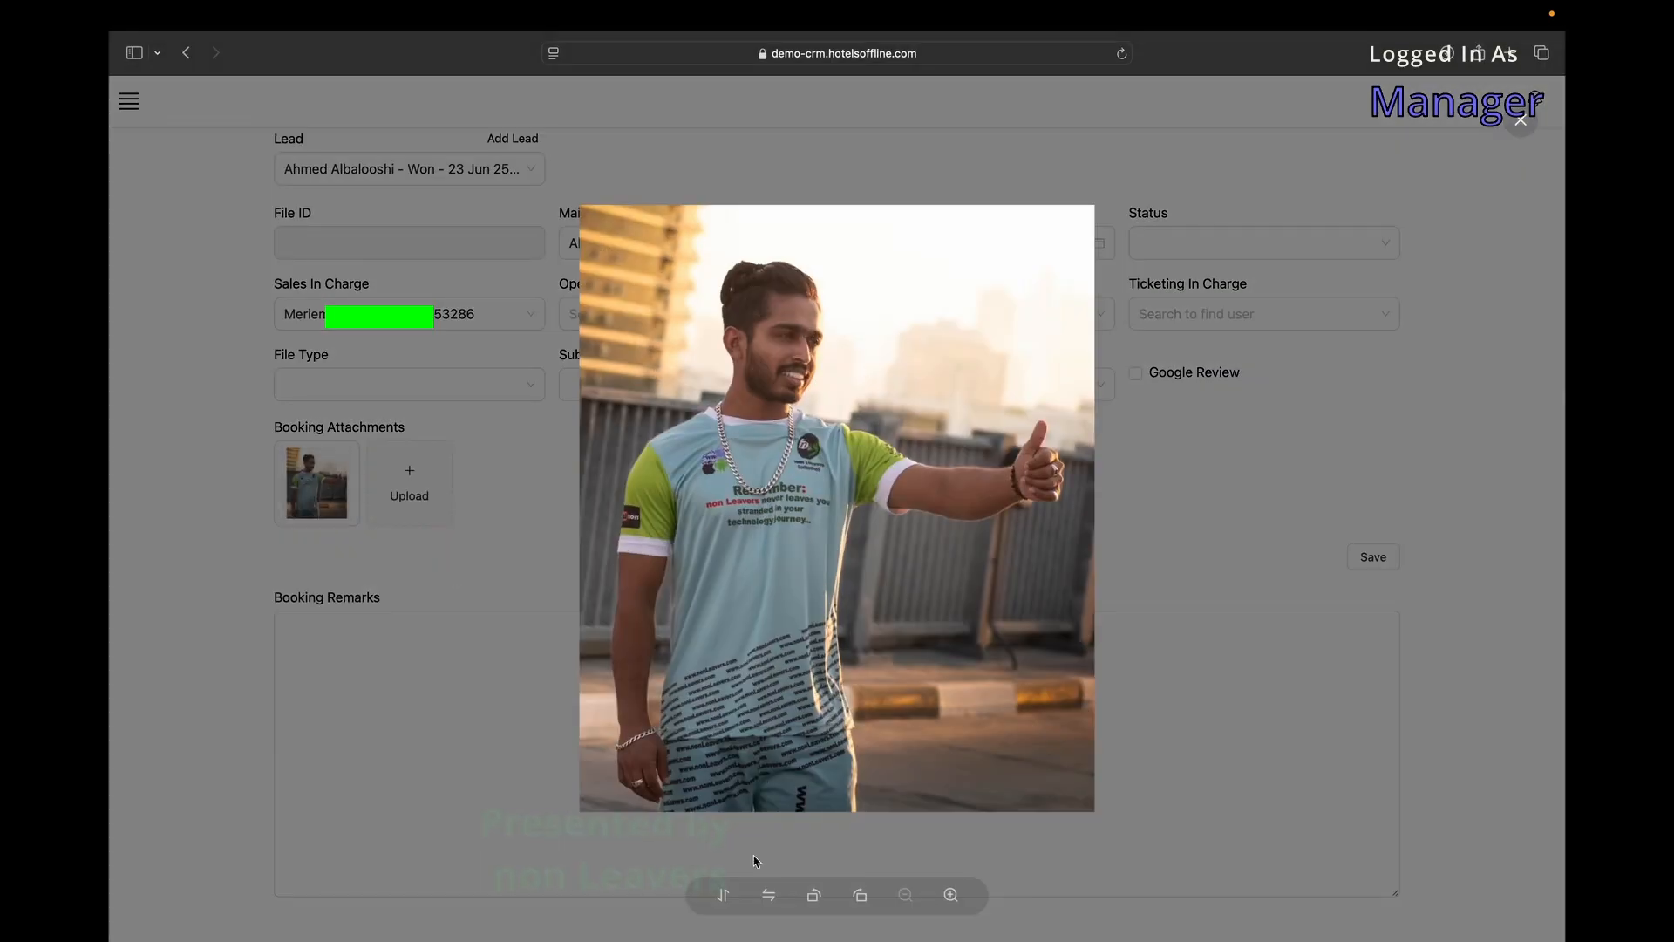
pyautogui.click(1036, 844)
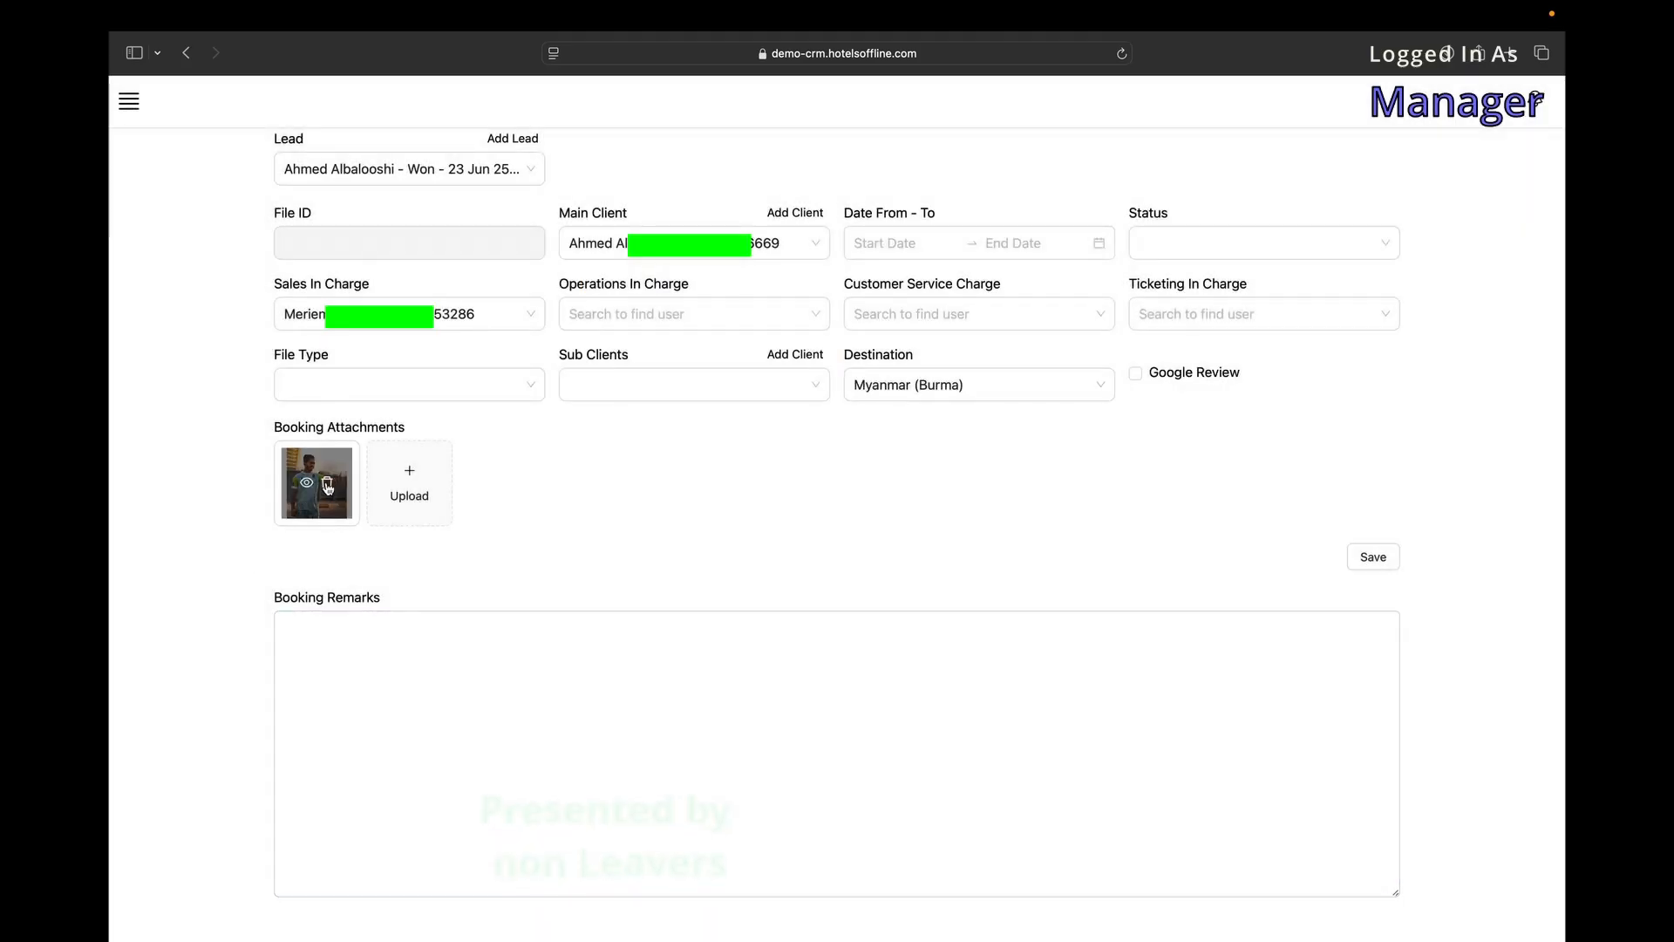
# Delete the photo attachment and go back to the Leads list.
pyautogui.click(328, 487)
pyautogui.scroll(-1, 1047, 663)
pyautogui.click(815, 608)
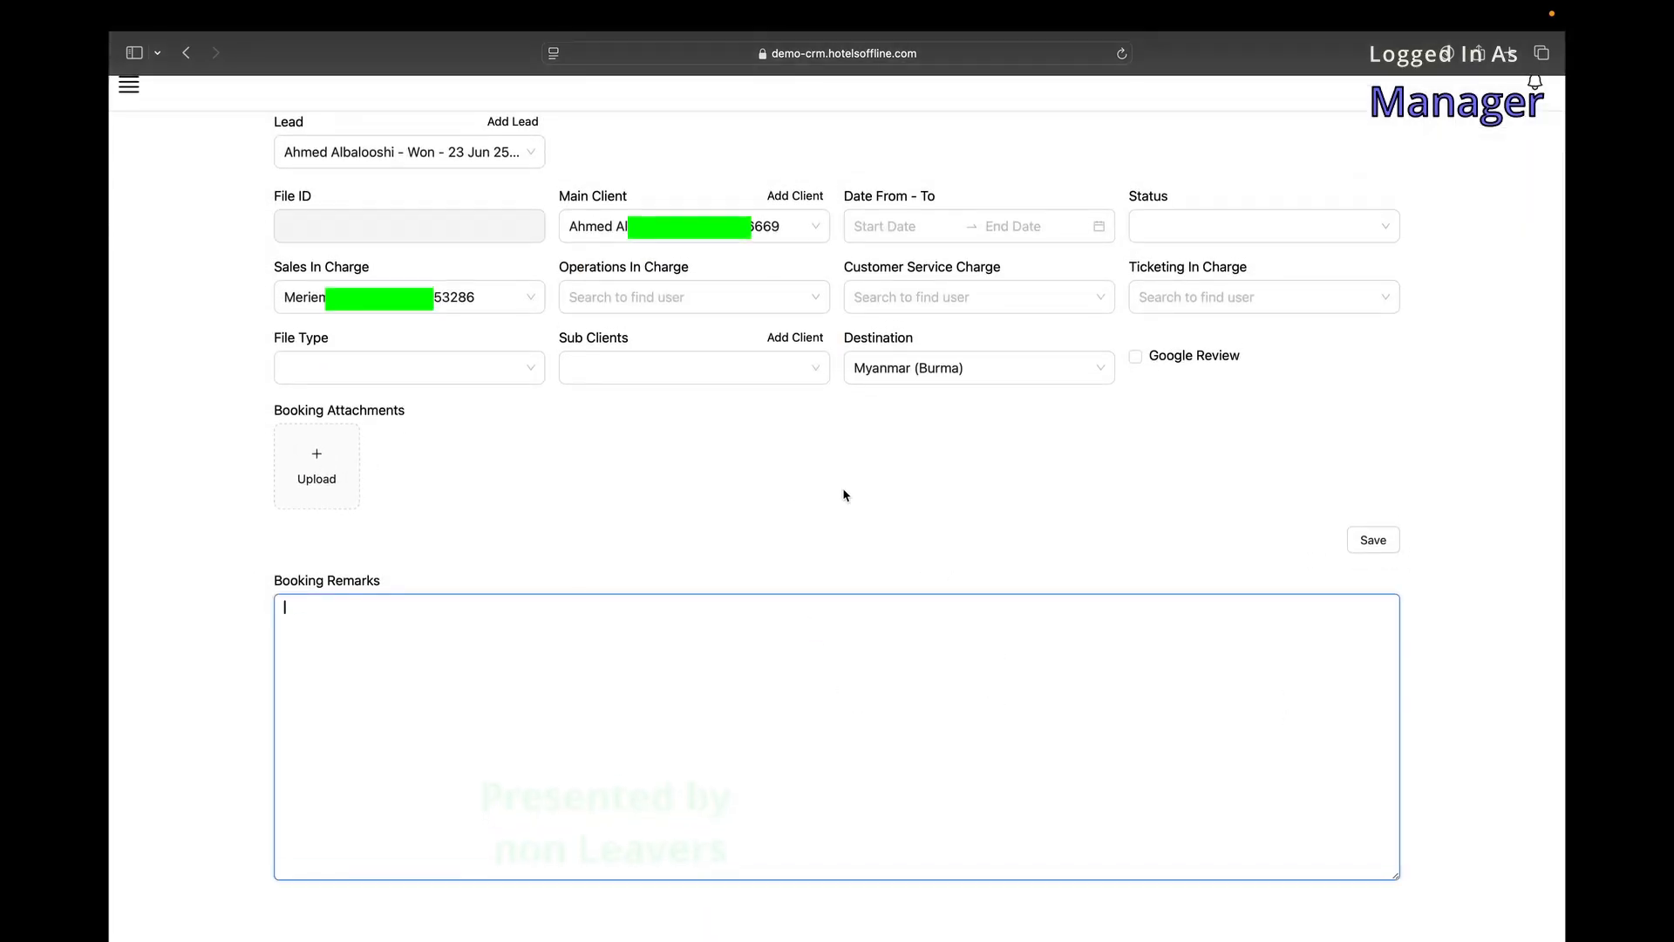
pyautogui.scroll(1, 846, 497)
pyautogui.hscroll(-5, 224, 269)
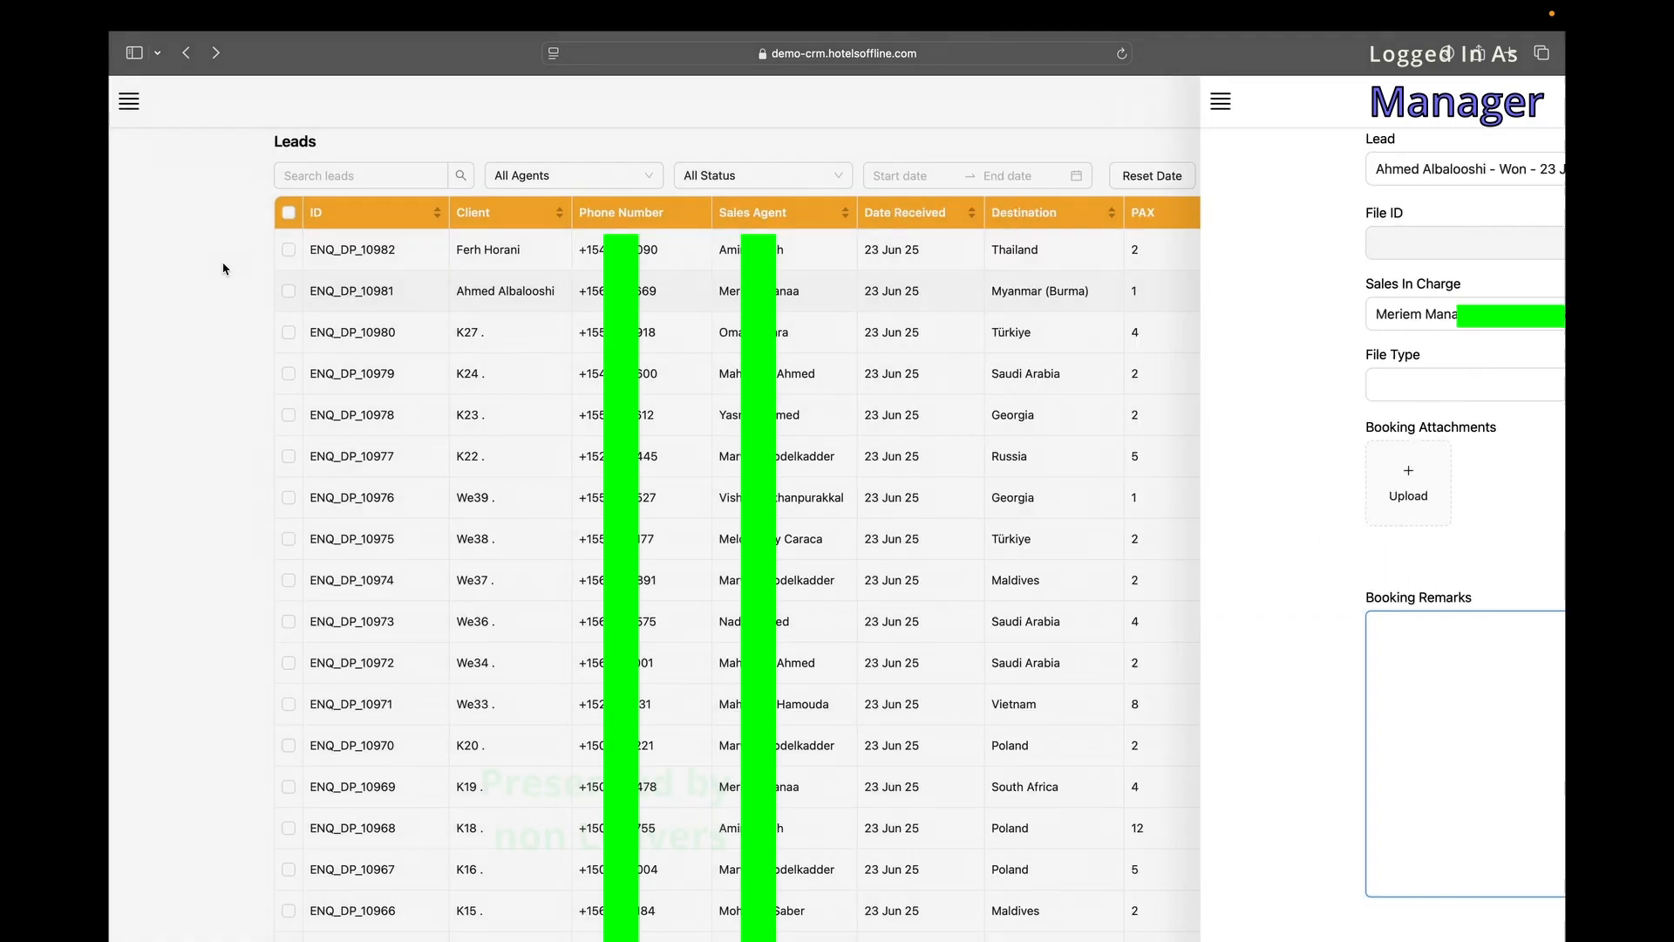
# Open the Bookings list and sort it by Selling, lowest first then highest first.
pyautogui.click(130, 103)
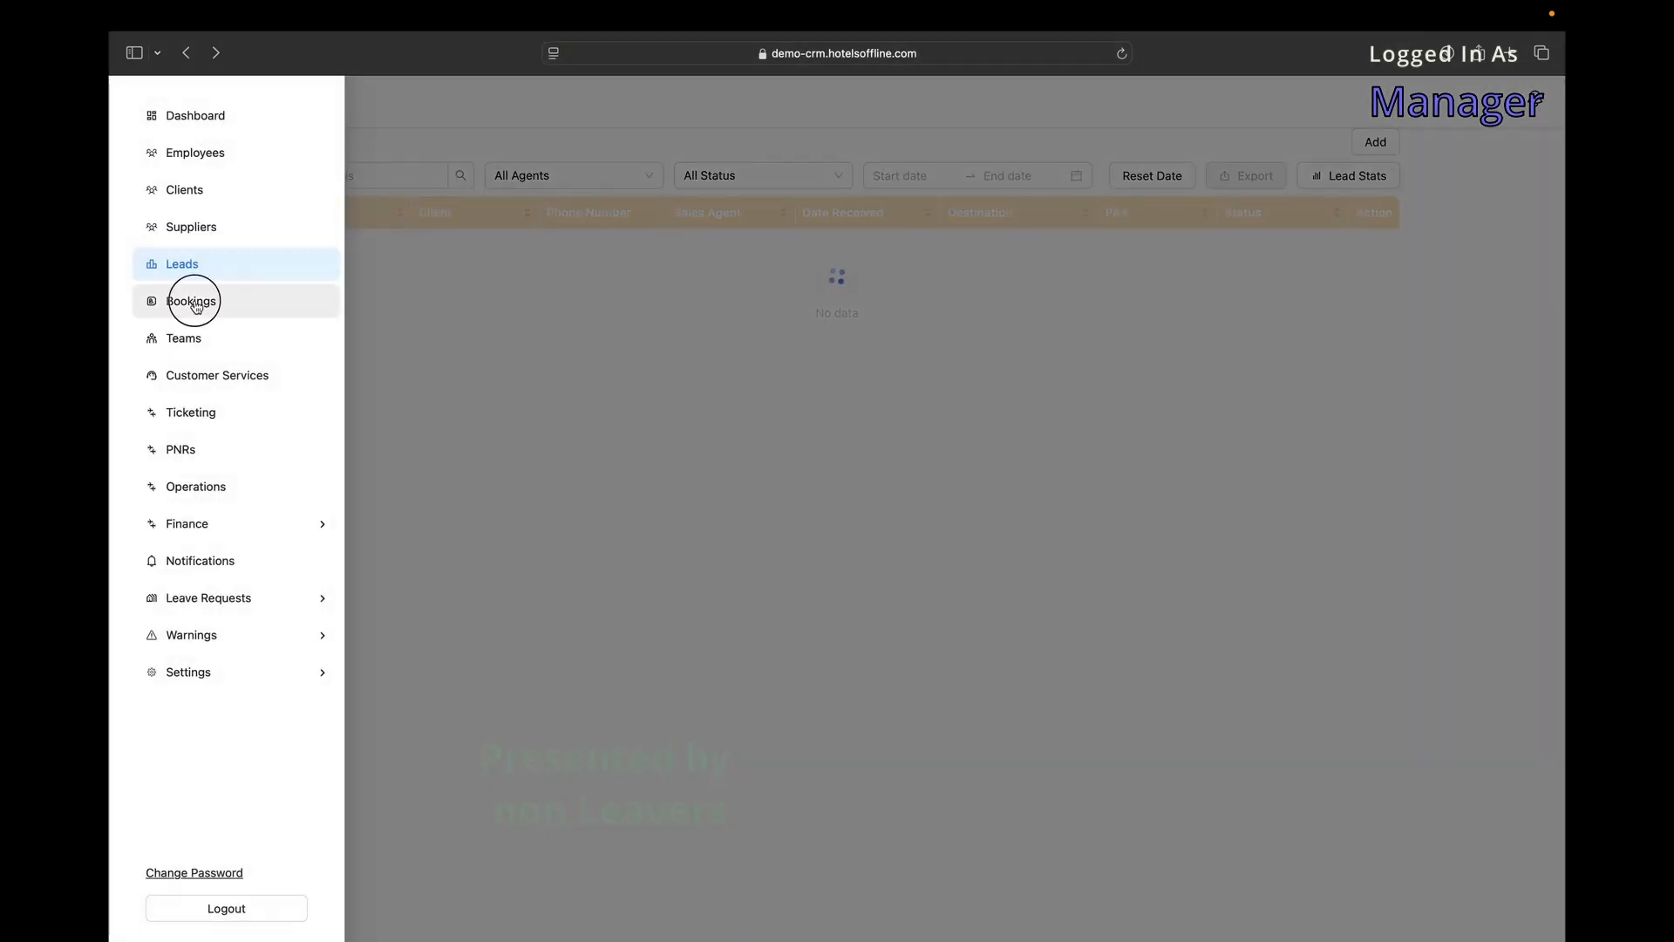
pyautogui.click(196, 305)
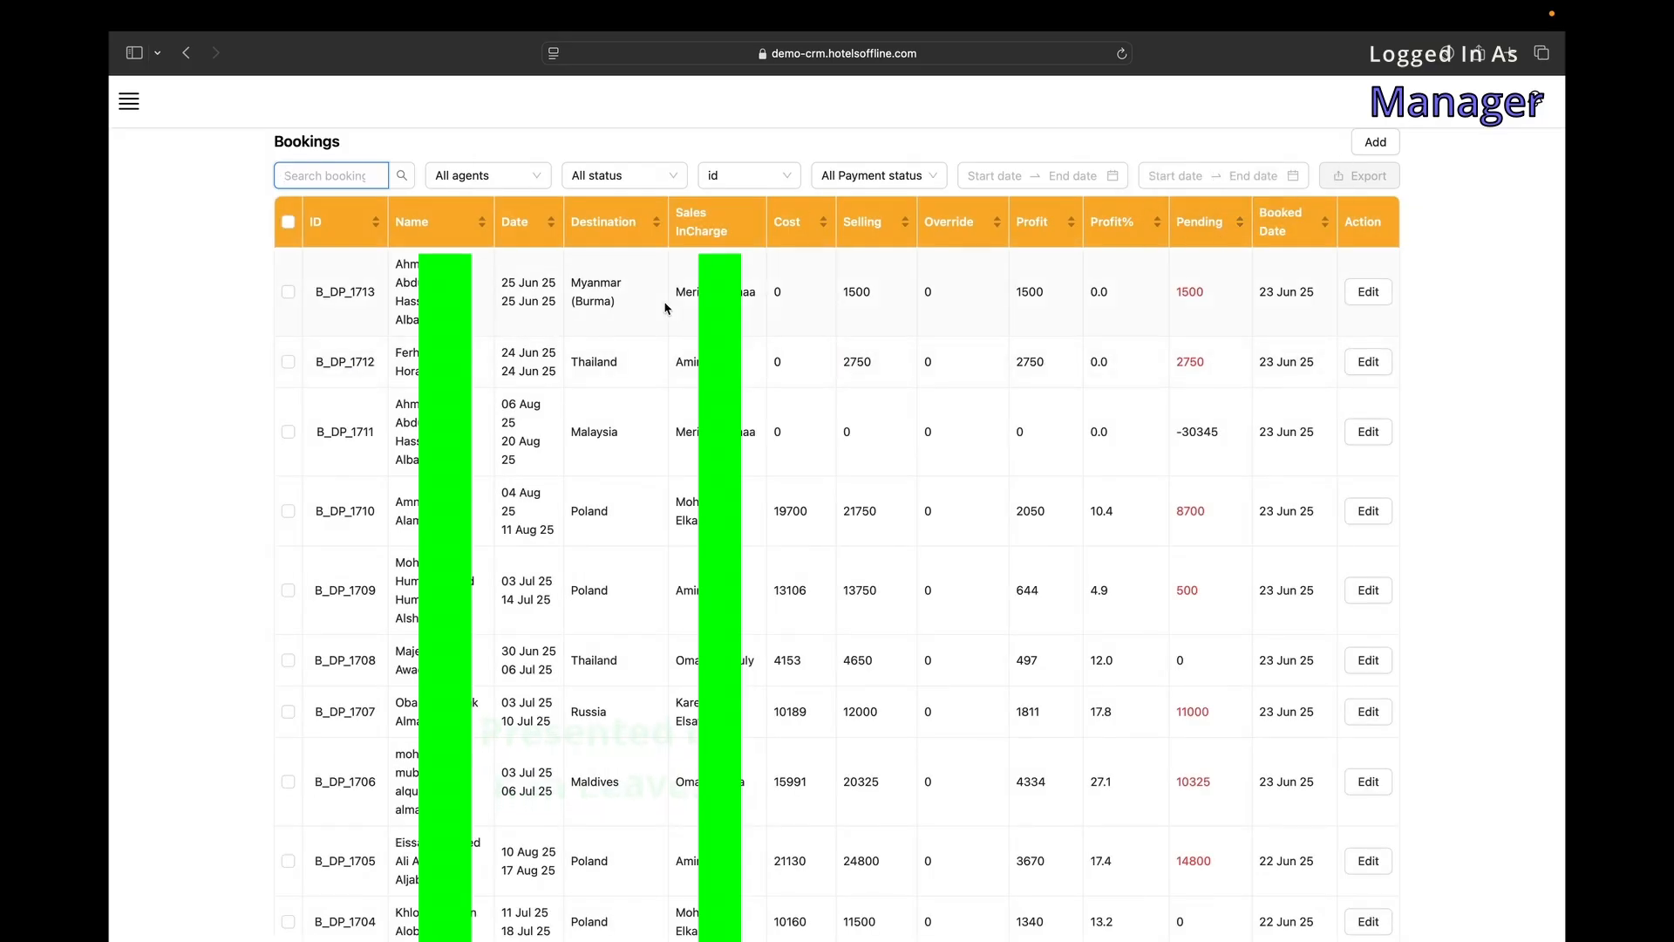
pyautogui.click(868, 222)
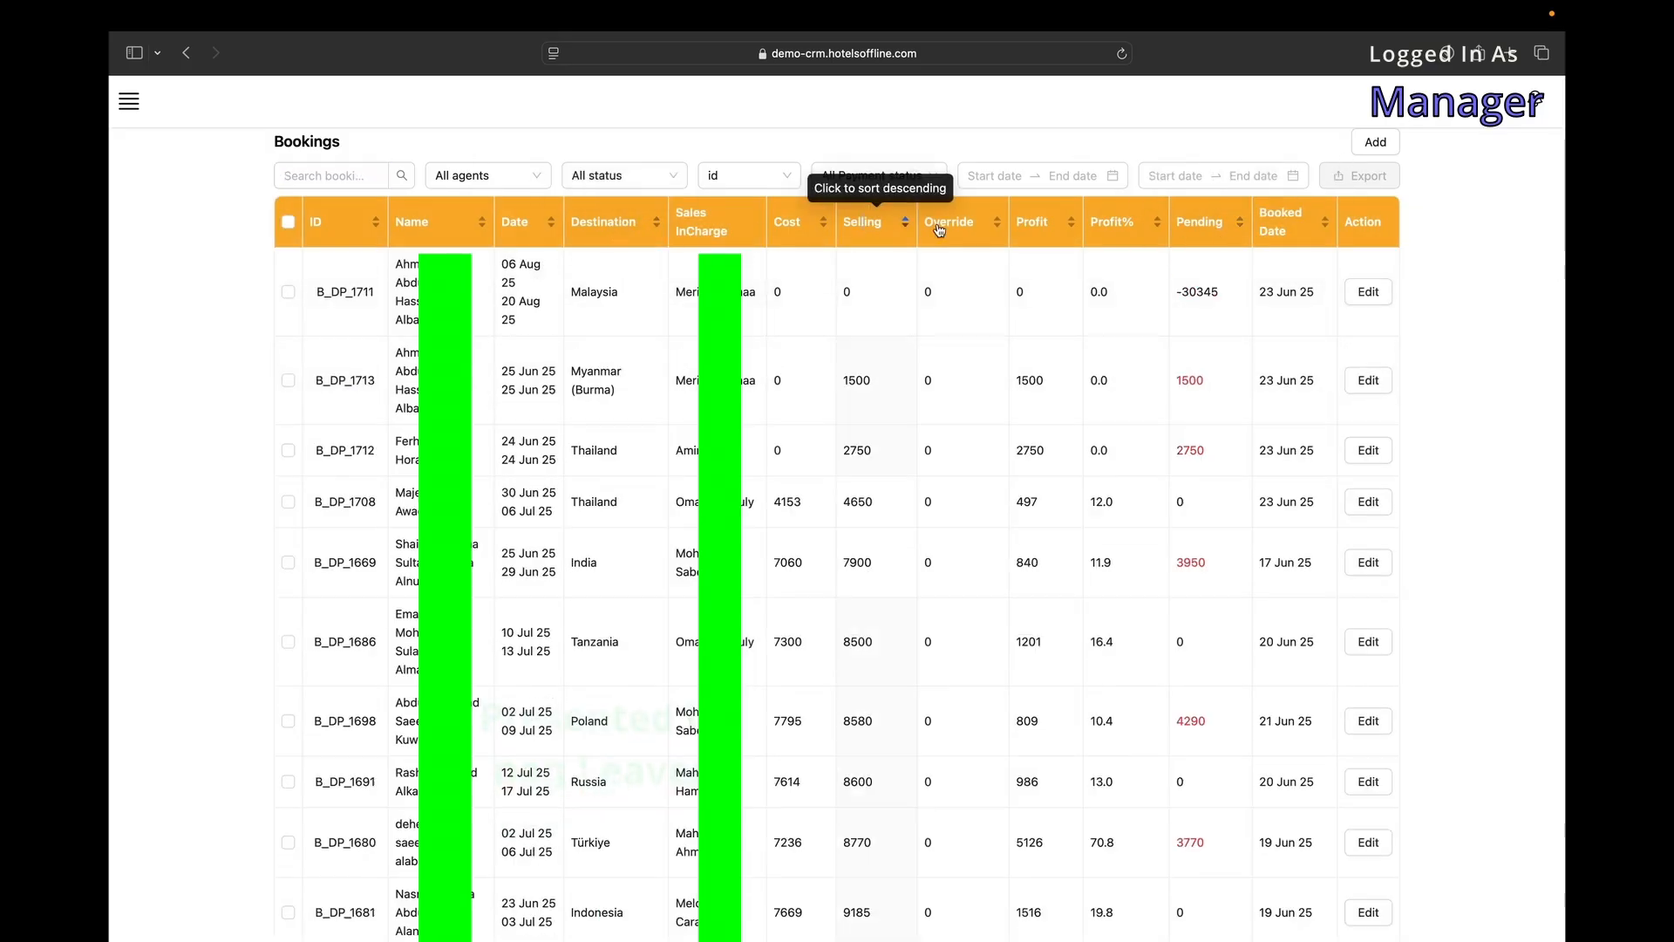
pyautogui.click(864, 222)
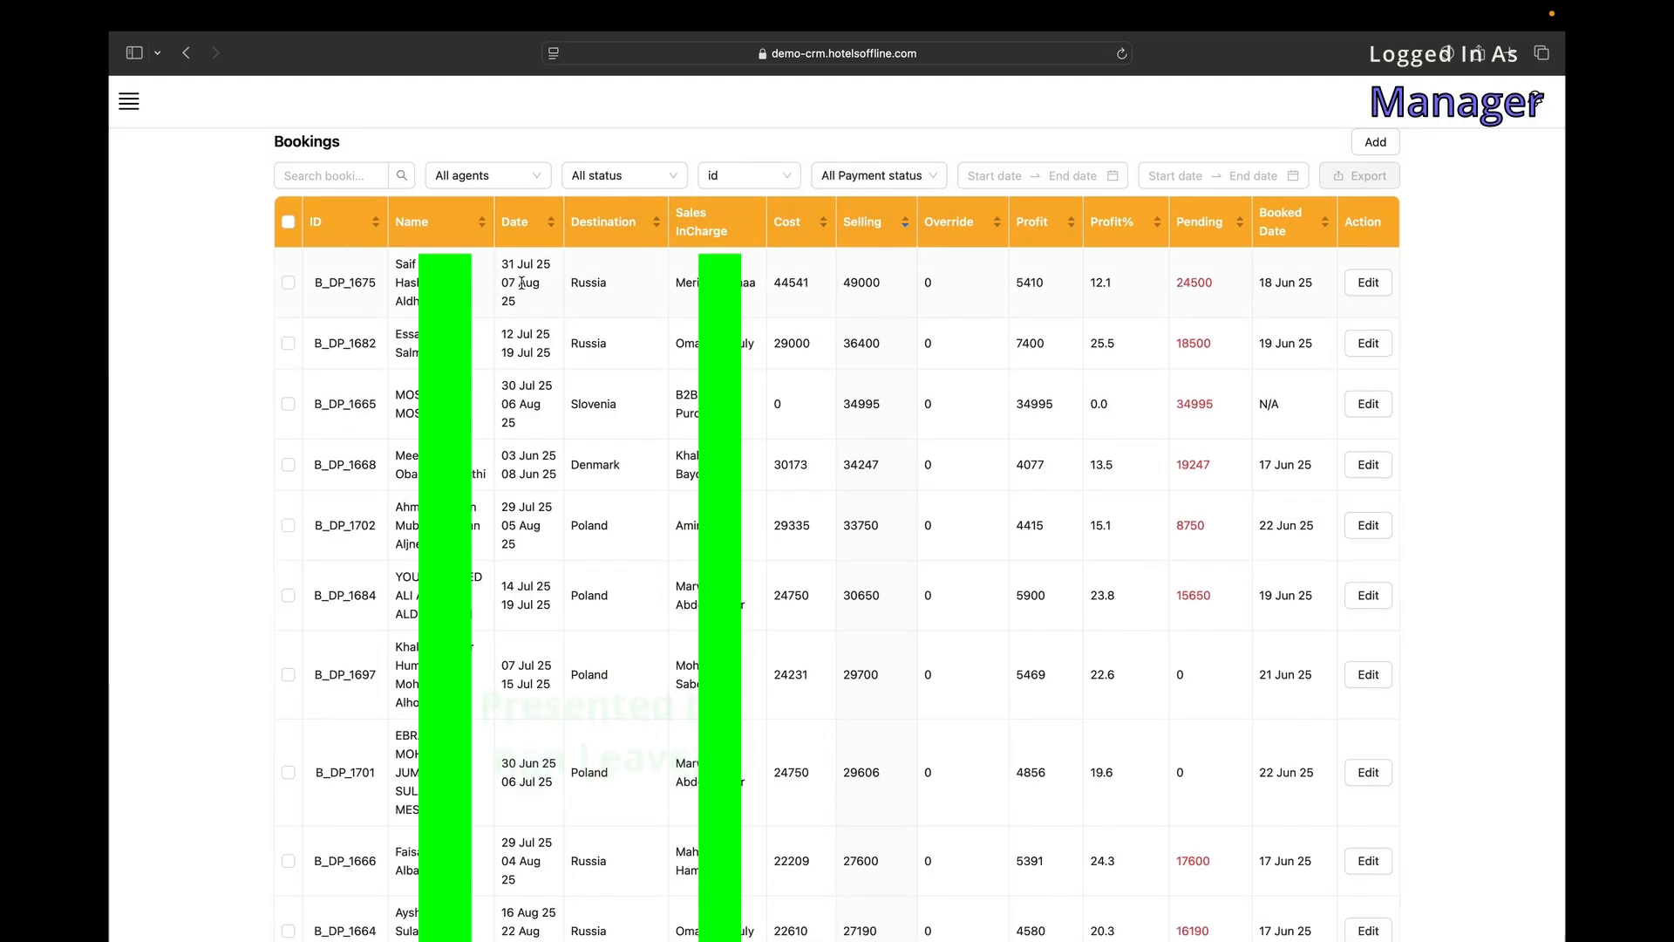
# Toggle select-all on the rows, then try an Override sort and remove it.
pyautogui.click(288, 223)
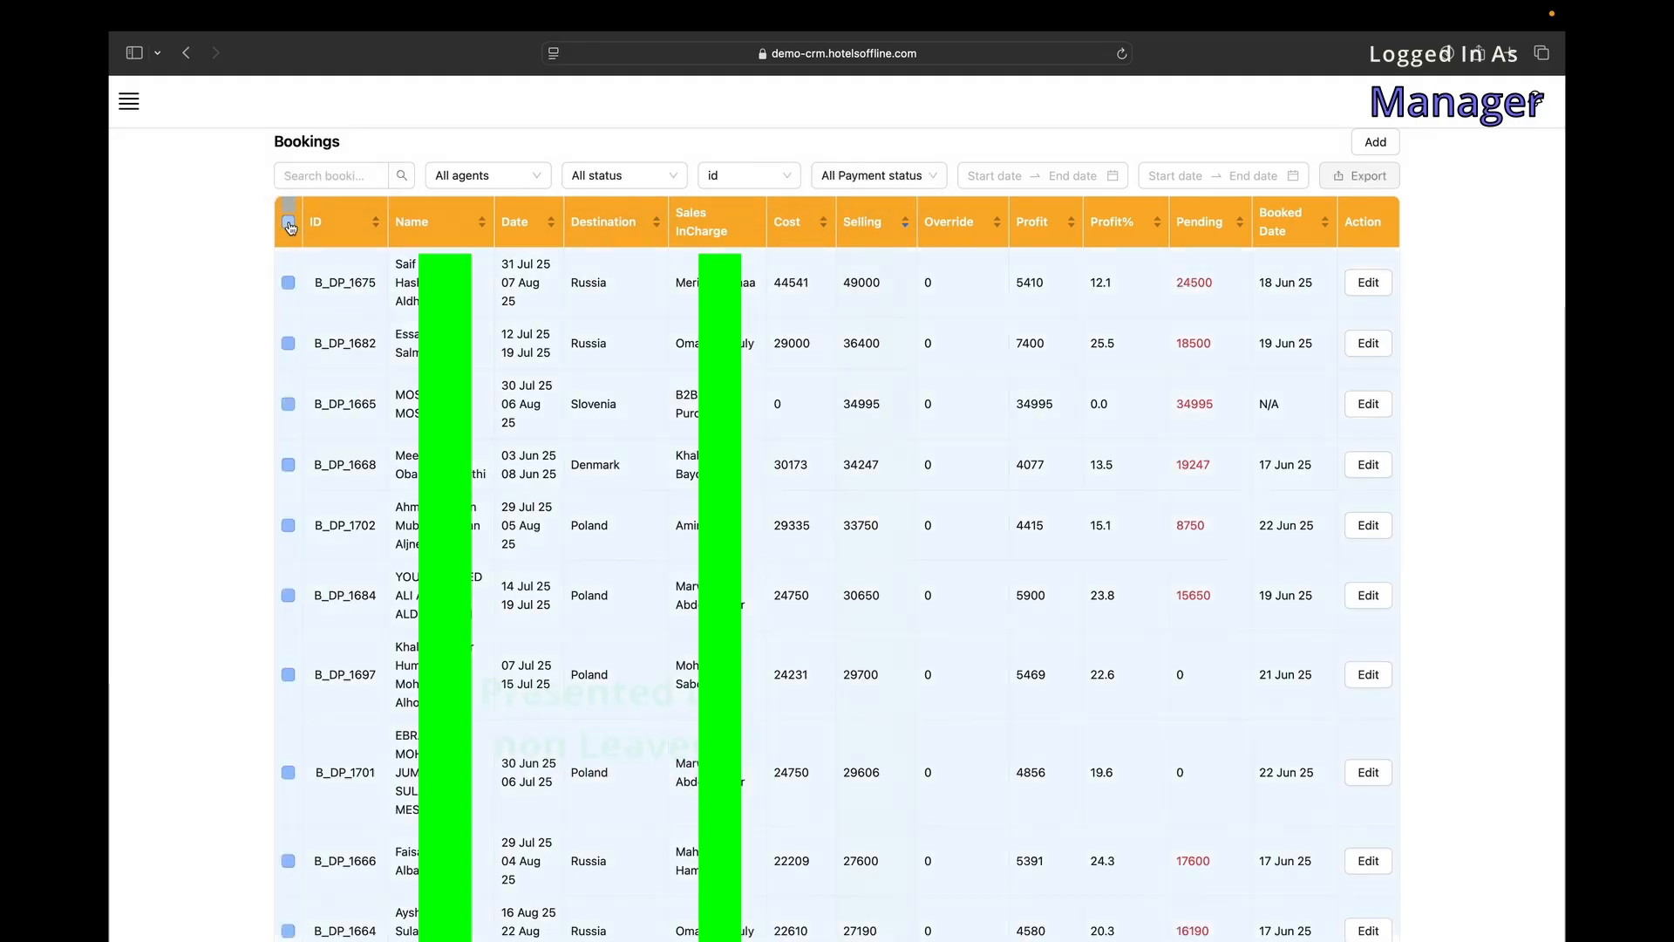
pyautogui.click(289, 223)
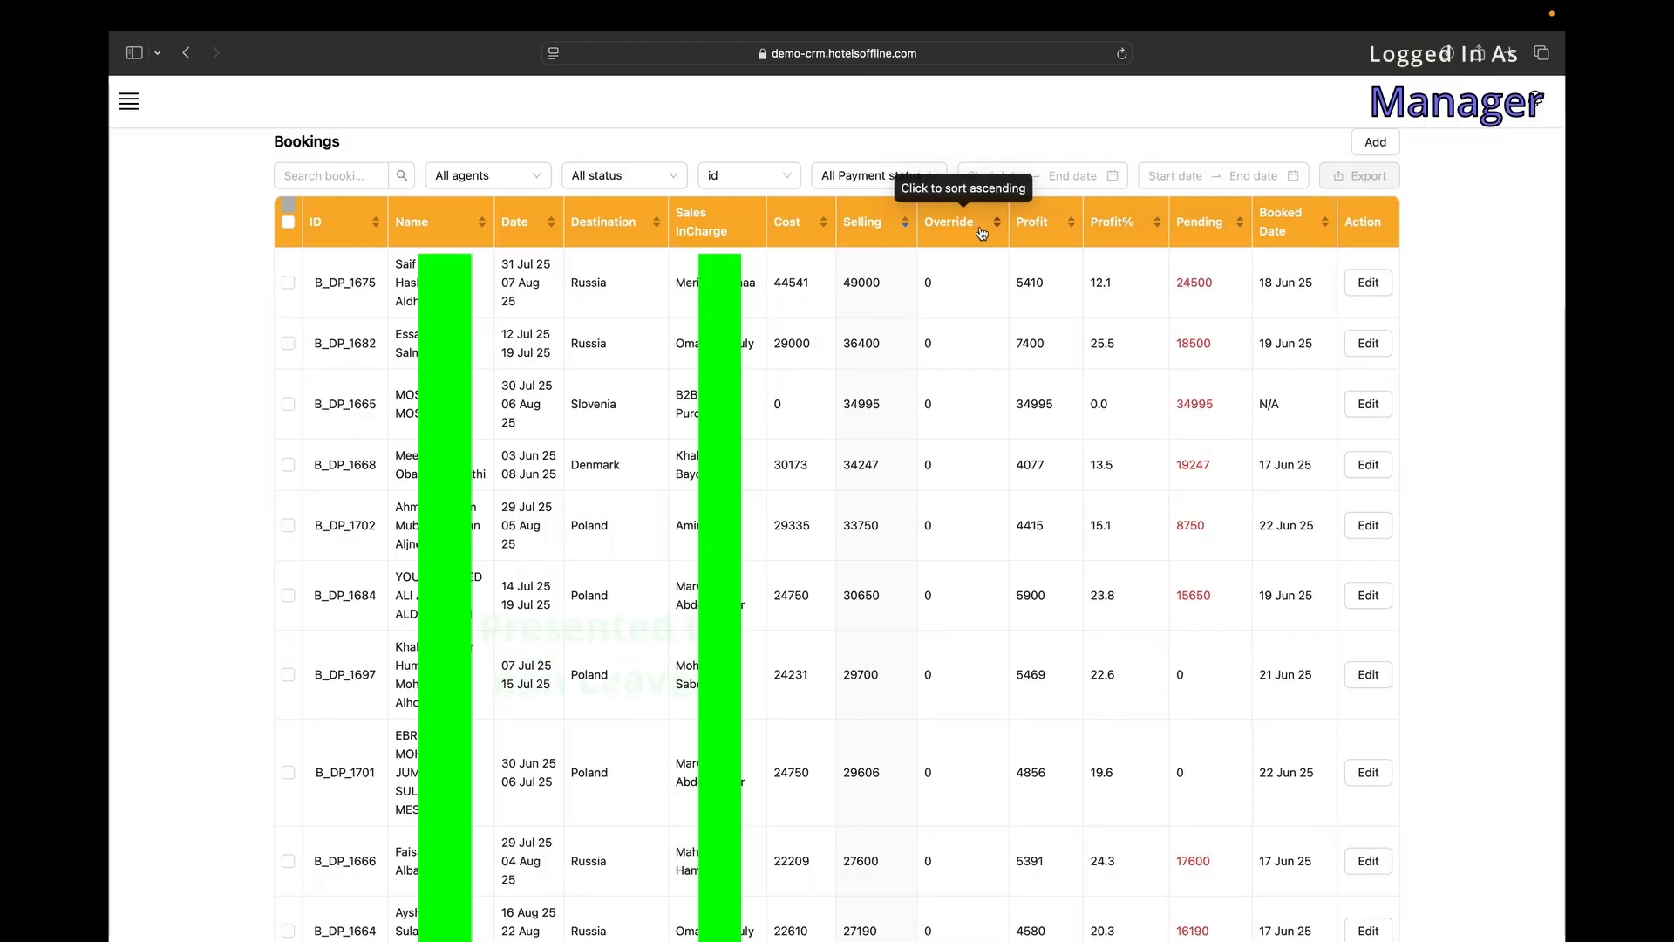
pyautogui.moveTo(985, 233); pyautogui.dragTo(929, 229)
pyautogui.click(925, 228)
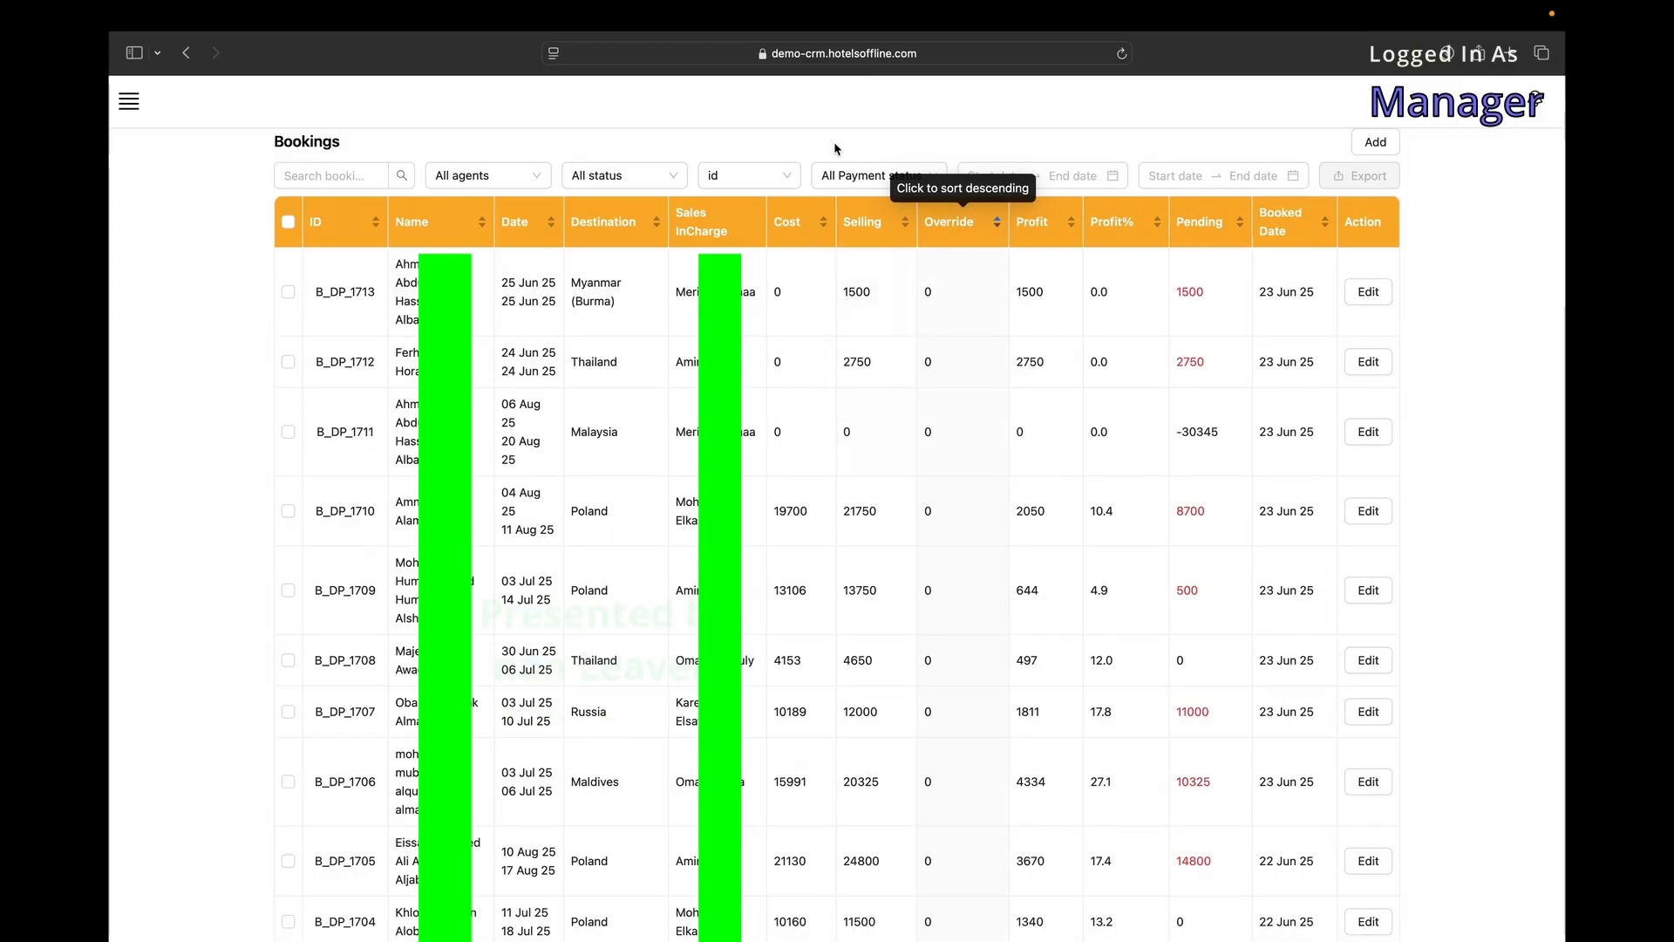
pyautogui.click(939, 227)
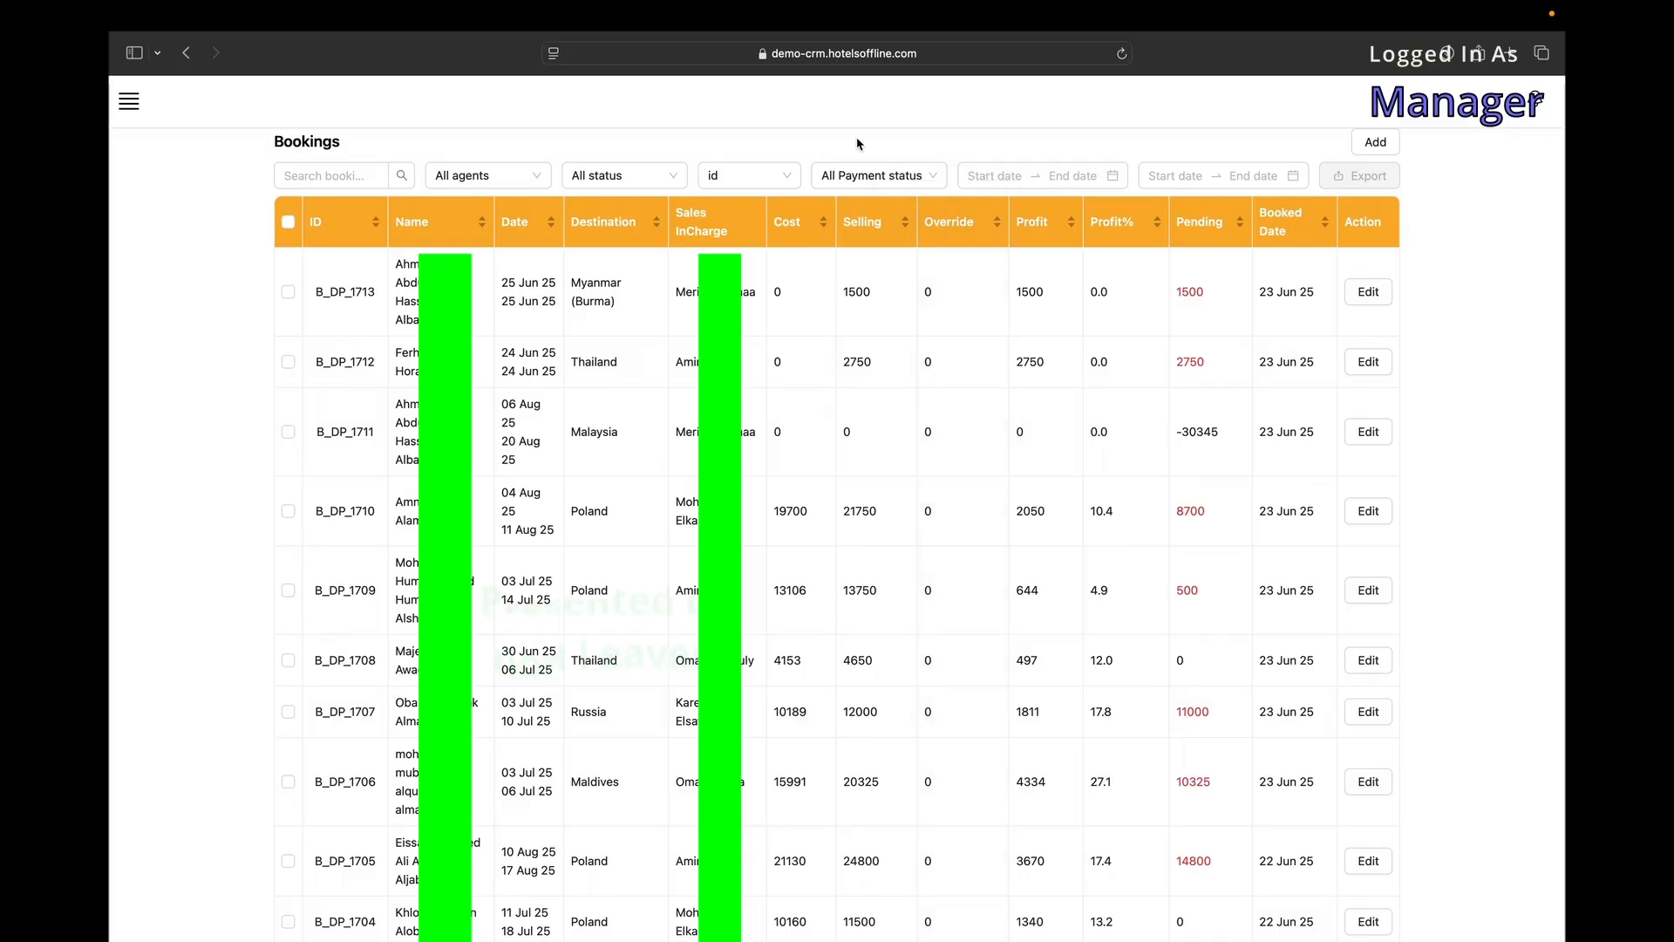
pyautogui.scroll(-20, 1200, 457)
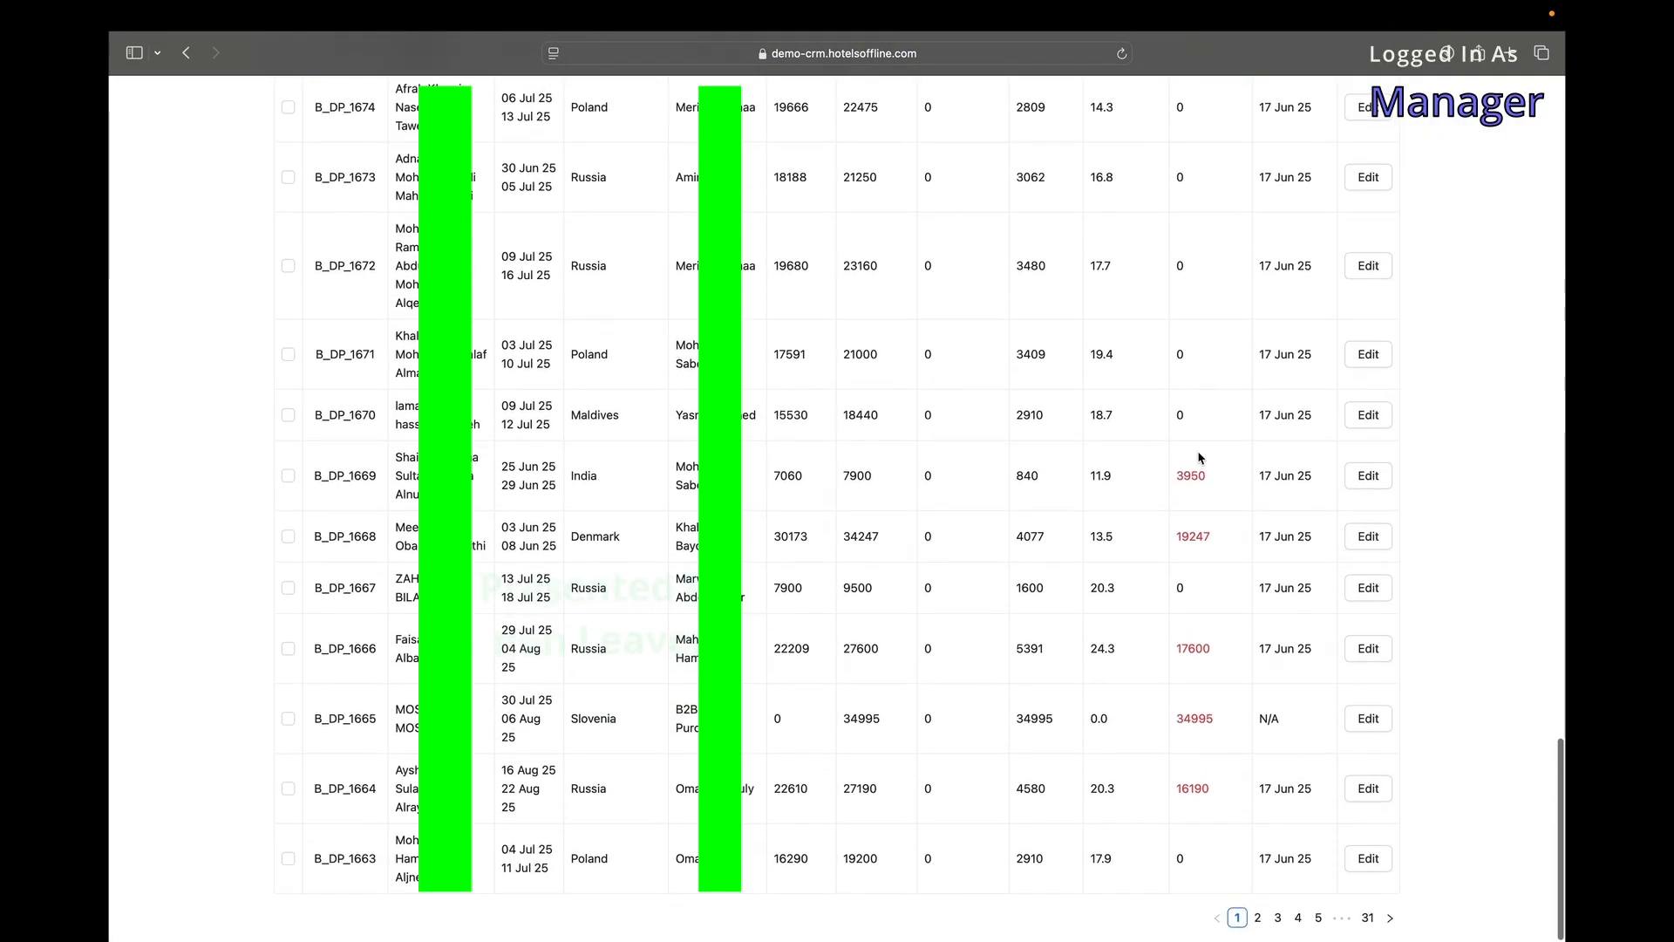
pyautogui.scroll(20, 1288, 666)
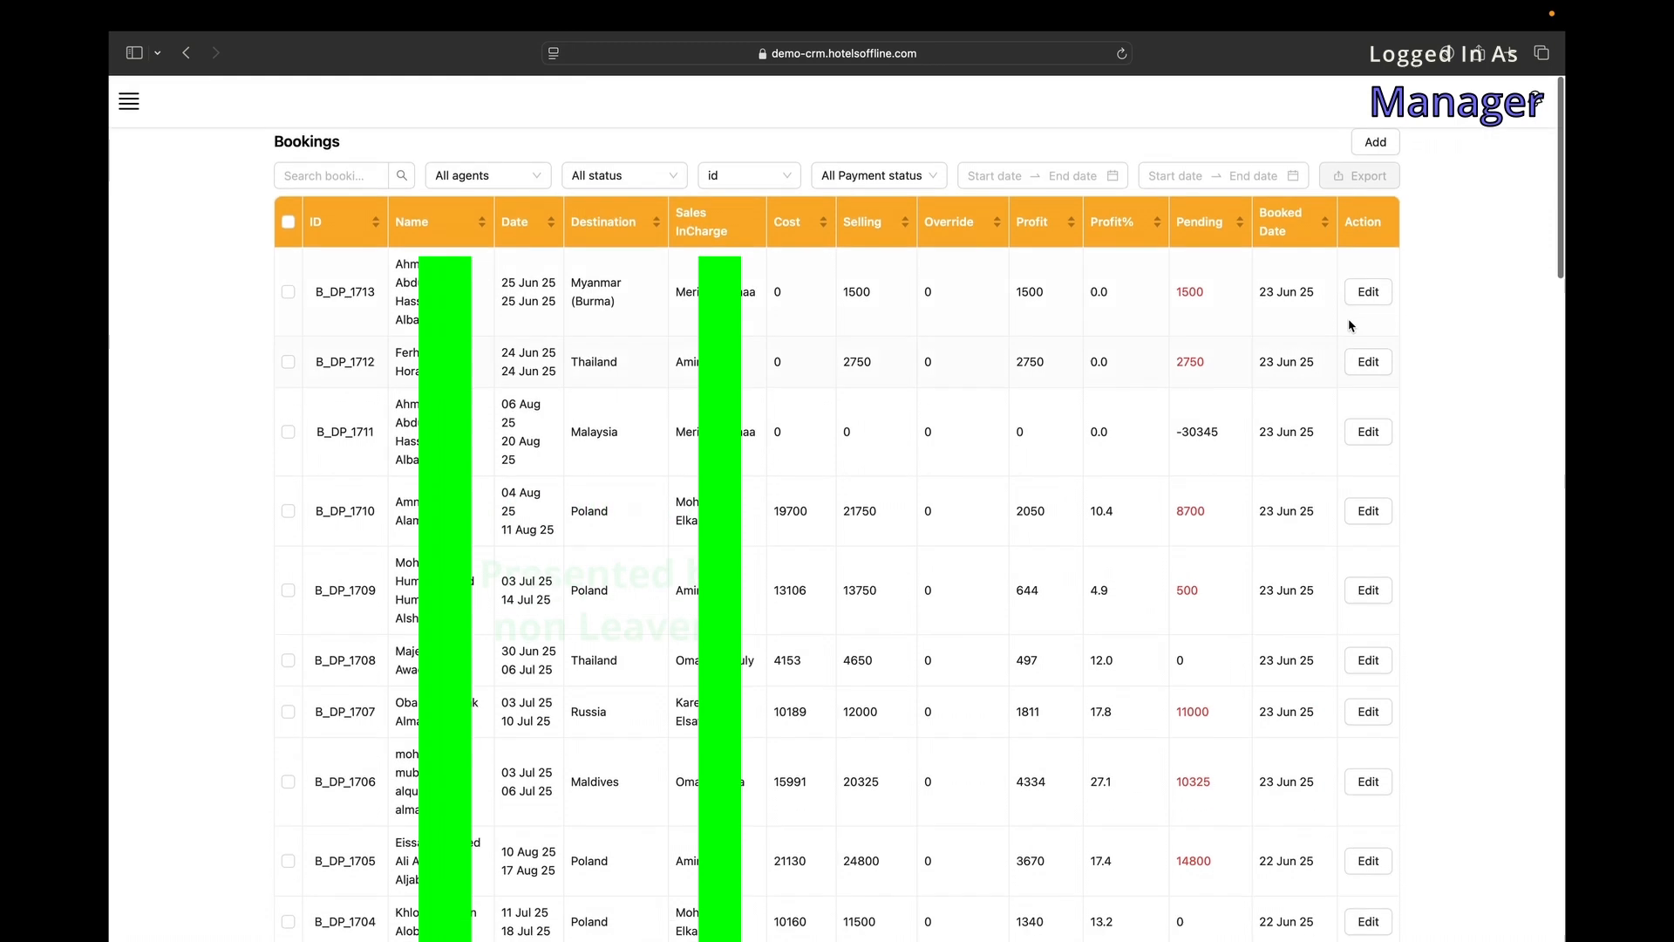
# Sort bookings by From Date after checking the agent and status filters.
pyautogui.click(340, 175)
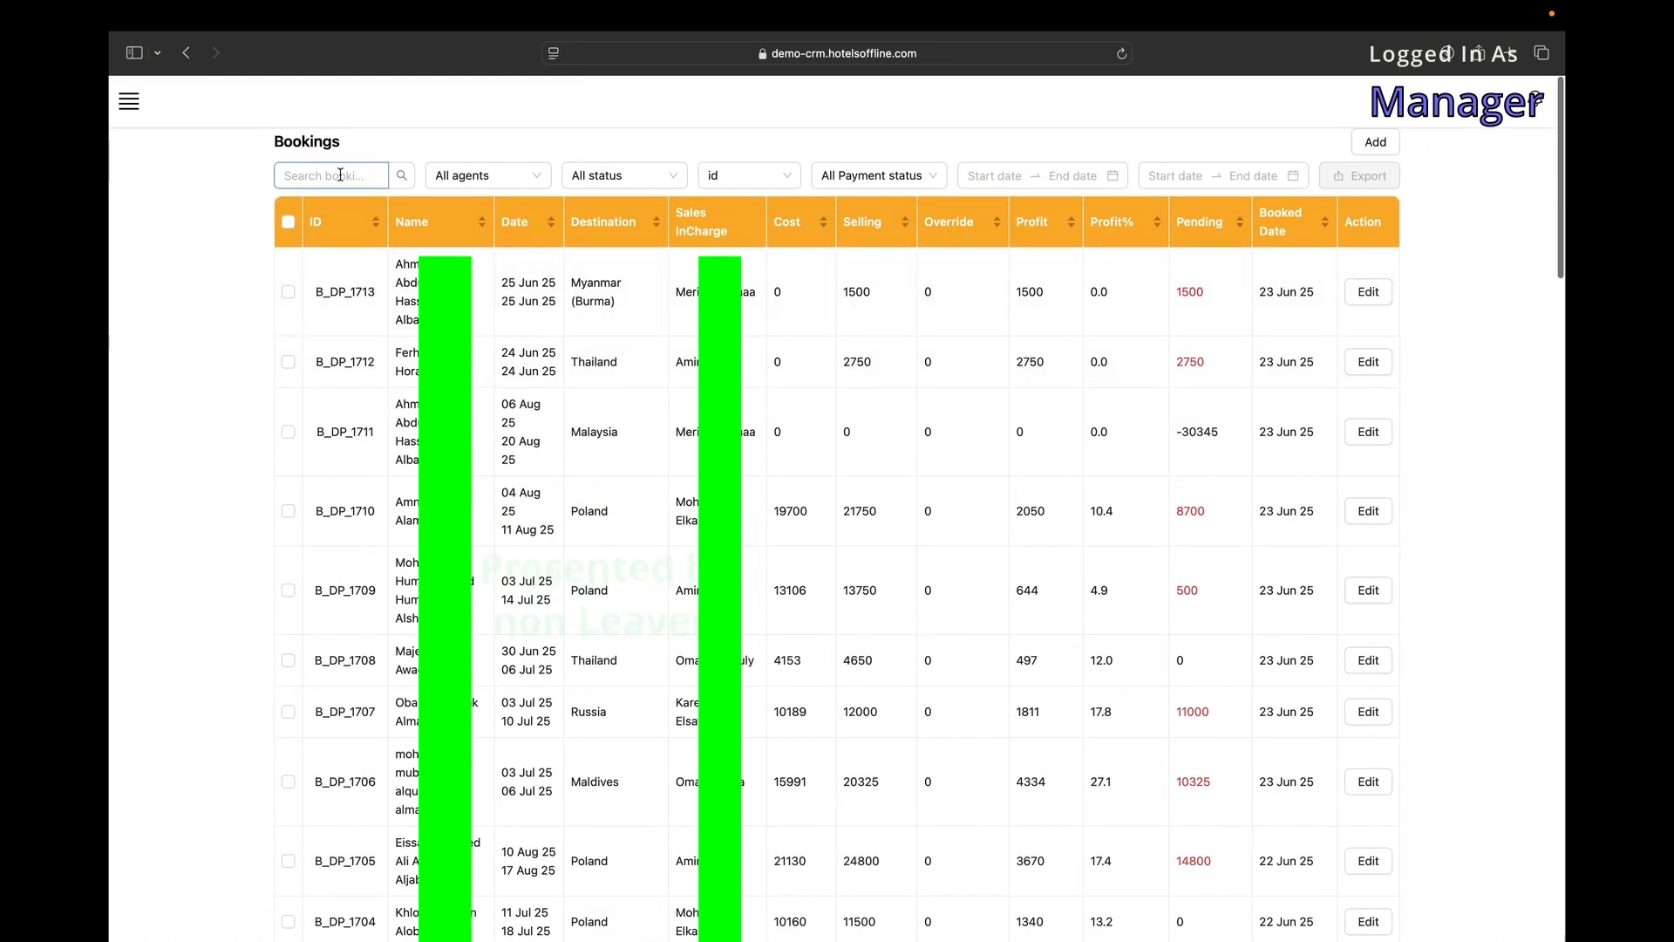
pyautogui.click(497, 166)
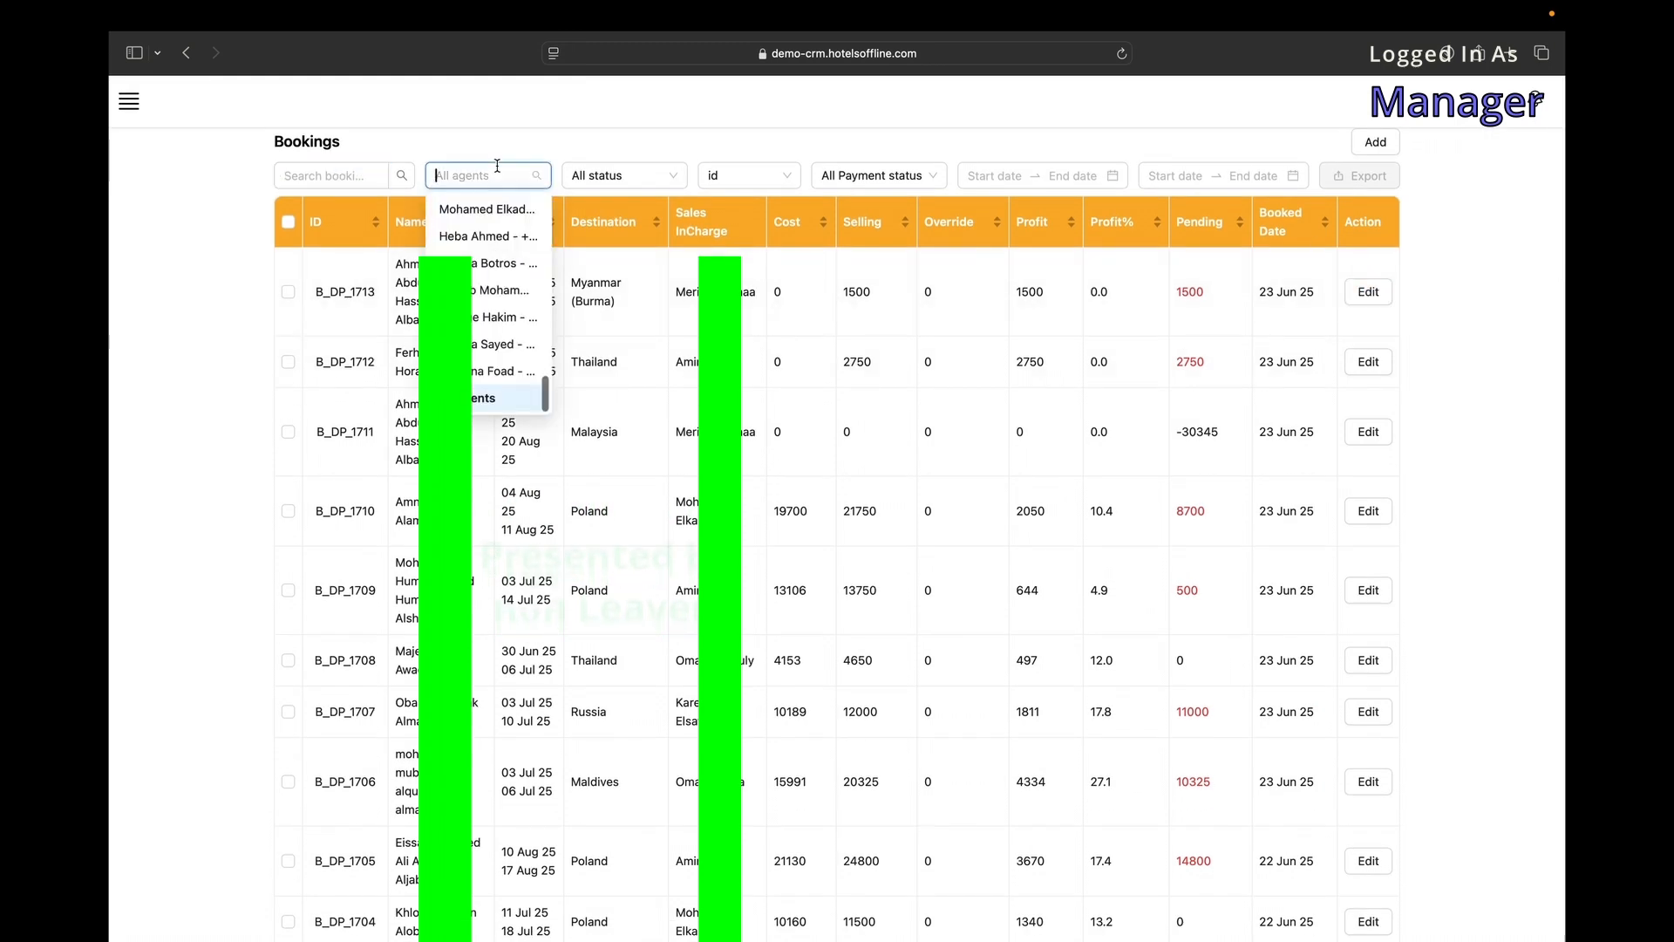
pyautogui.click(571, 175)
pyautogui.click(724, 176)
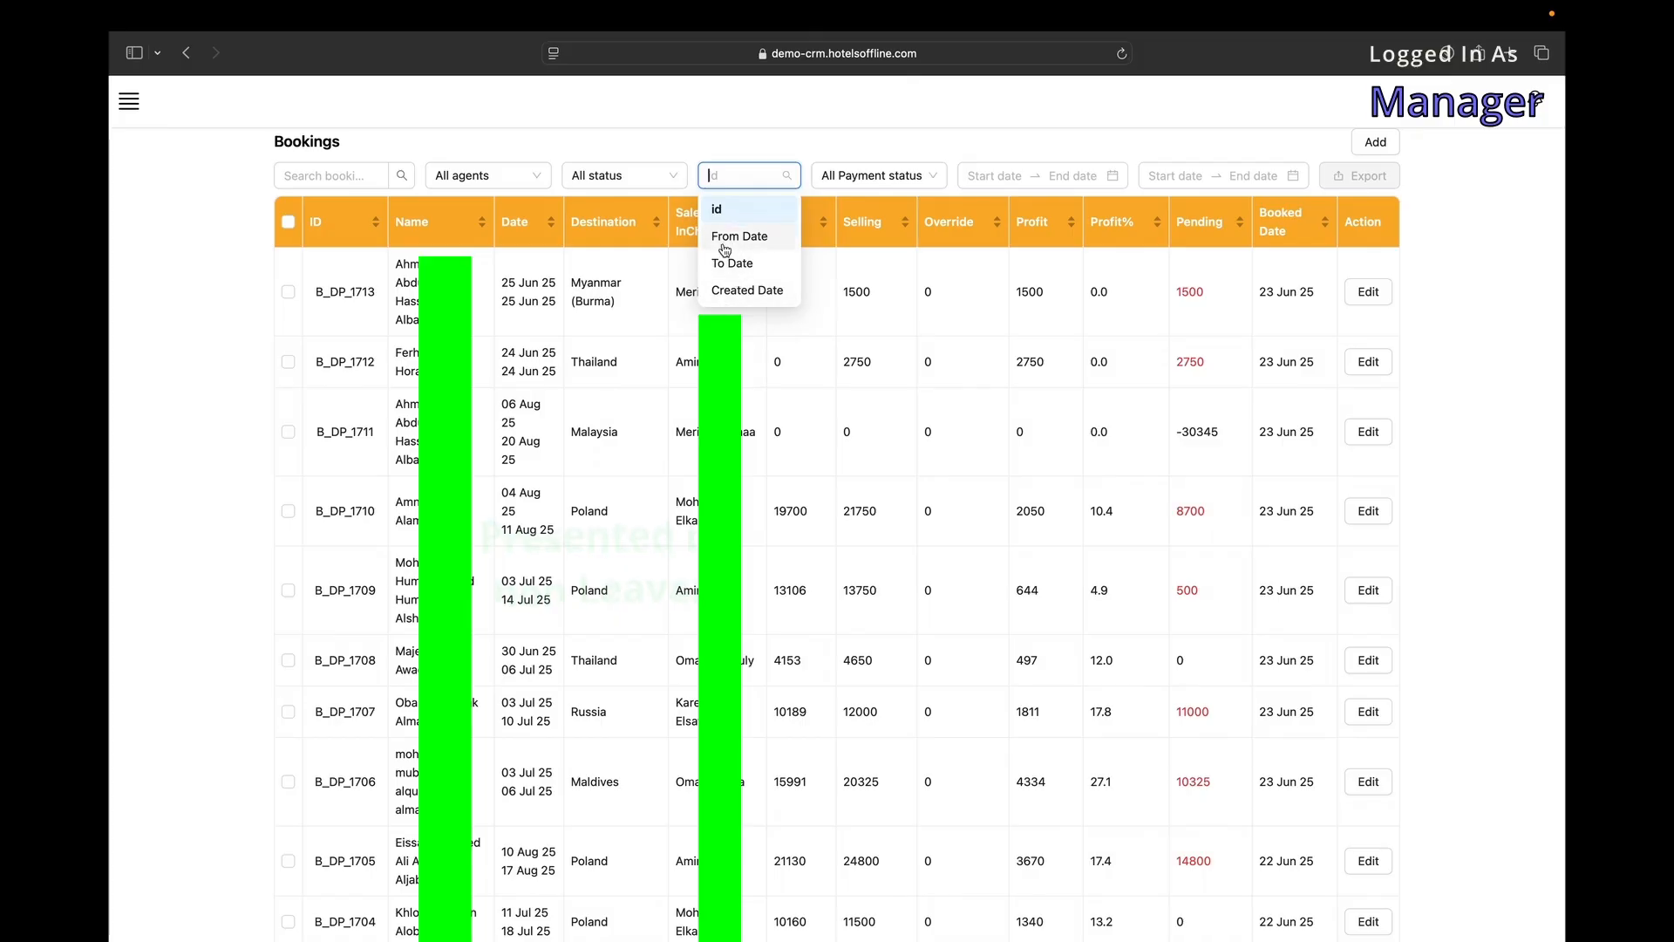
pyautogui.click(724, 247)
# Set the first date-range filter to 15–21 Jun.
pyautogui.click(864, 176)
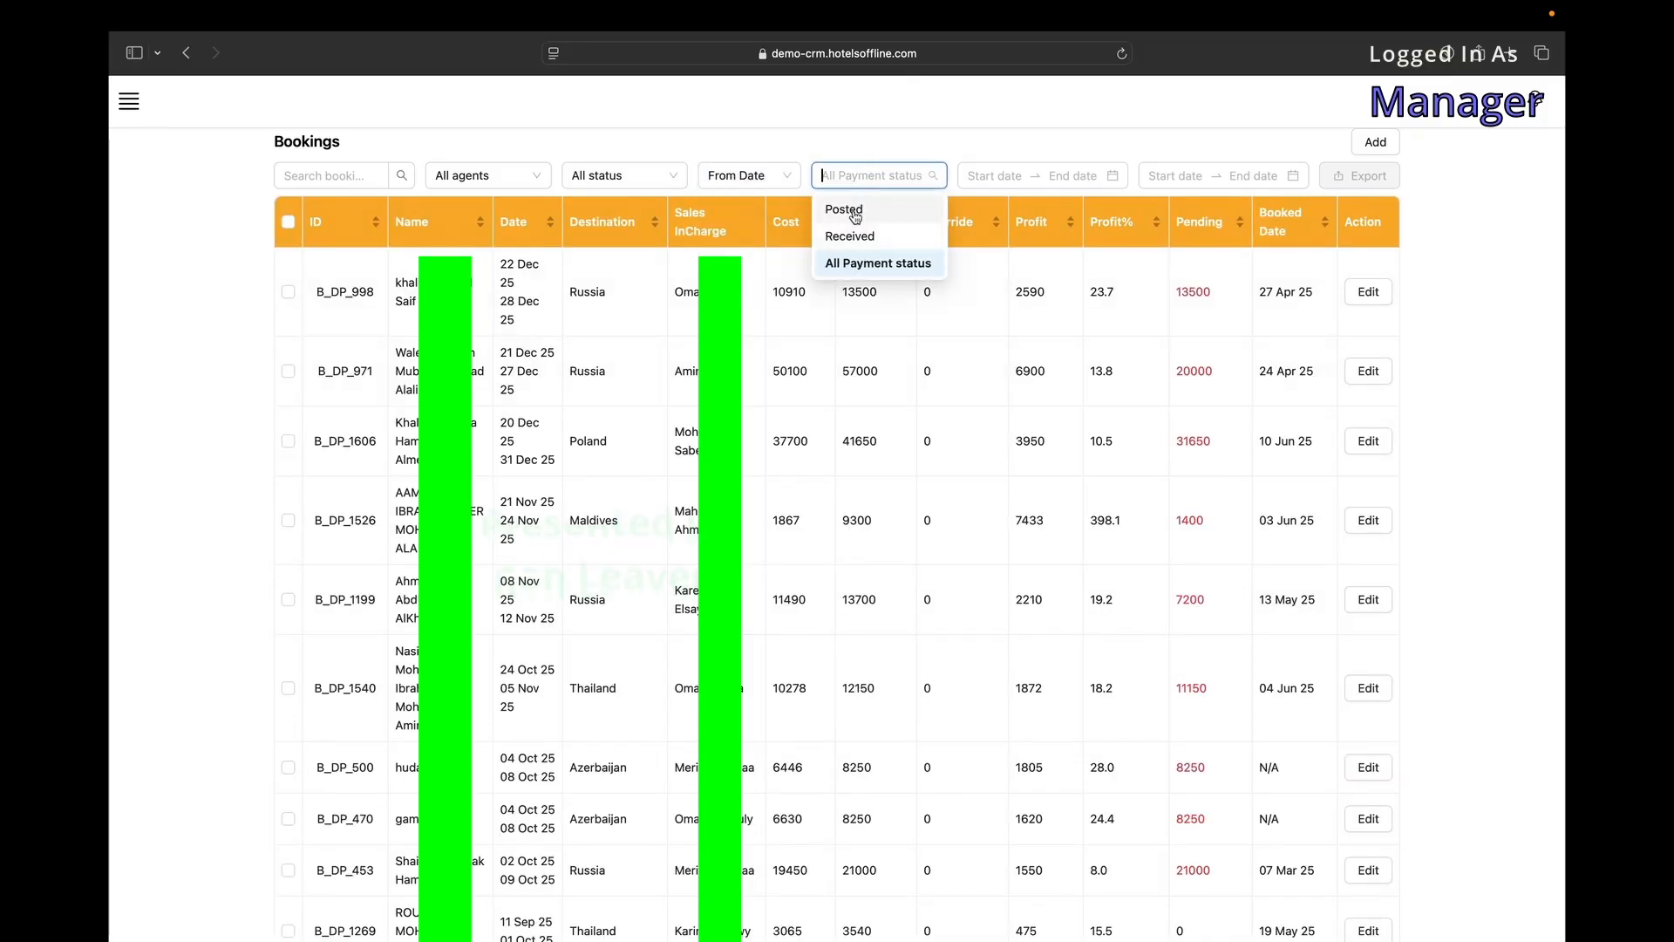
pyautogui.click(989, 176)
pyautogui.click(1194, 175)
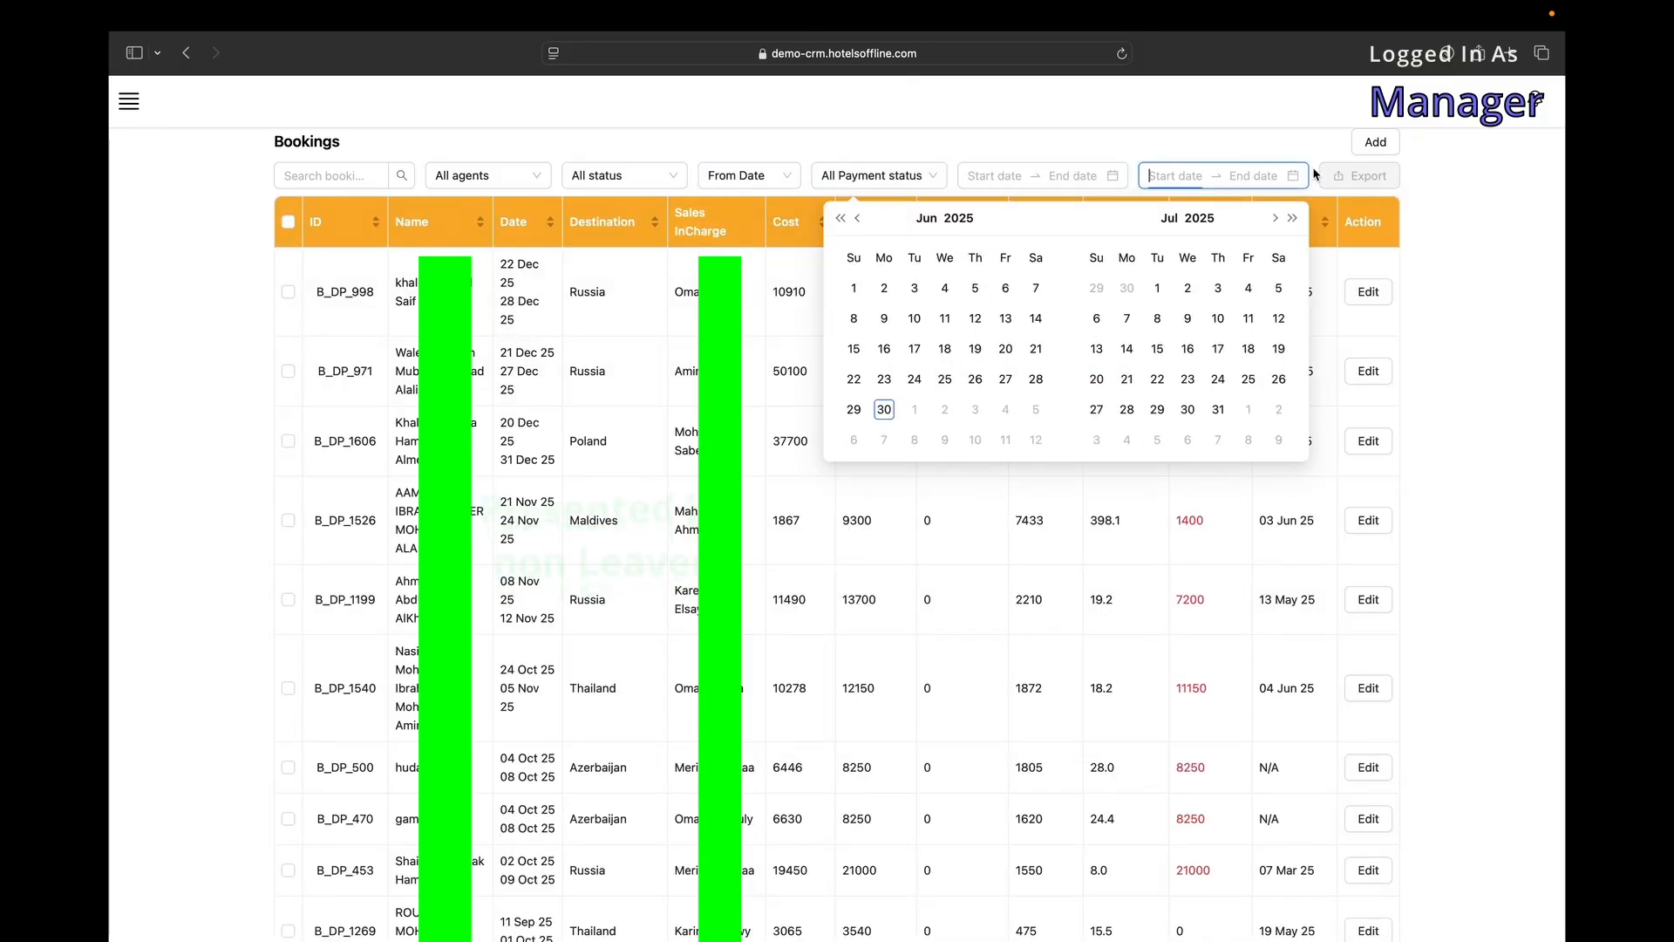
pyautogui.click(995, 176)
pyautogui.click(989, 349)
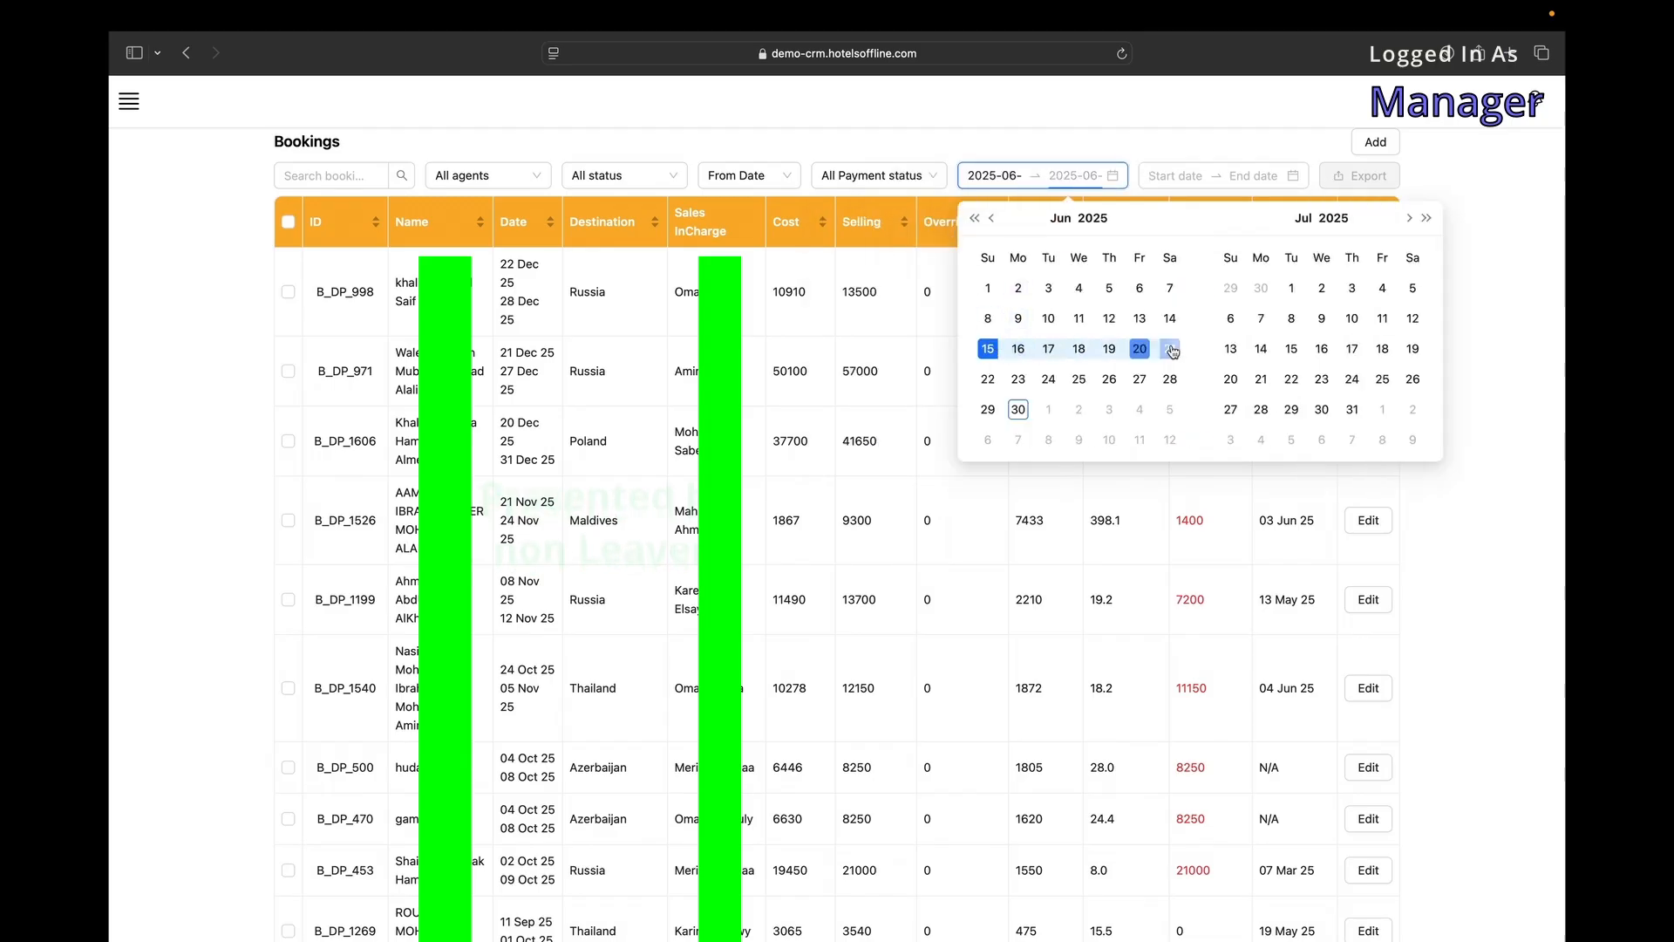
pyautogui.click(1170, 349)
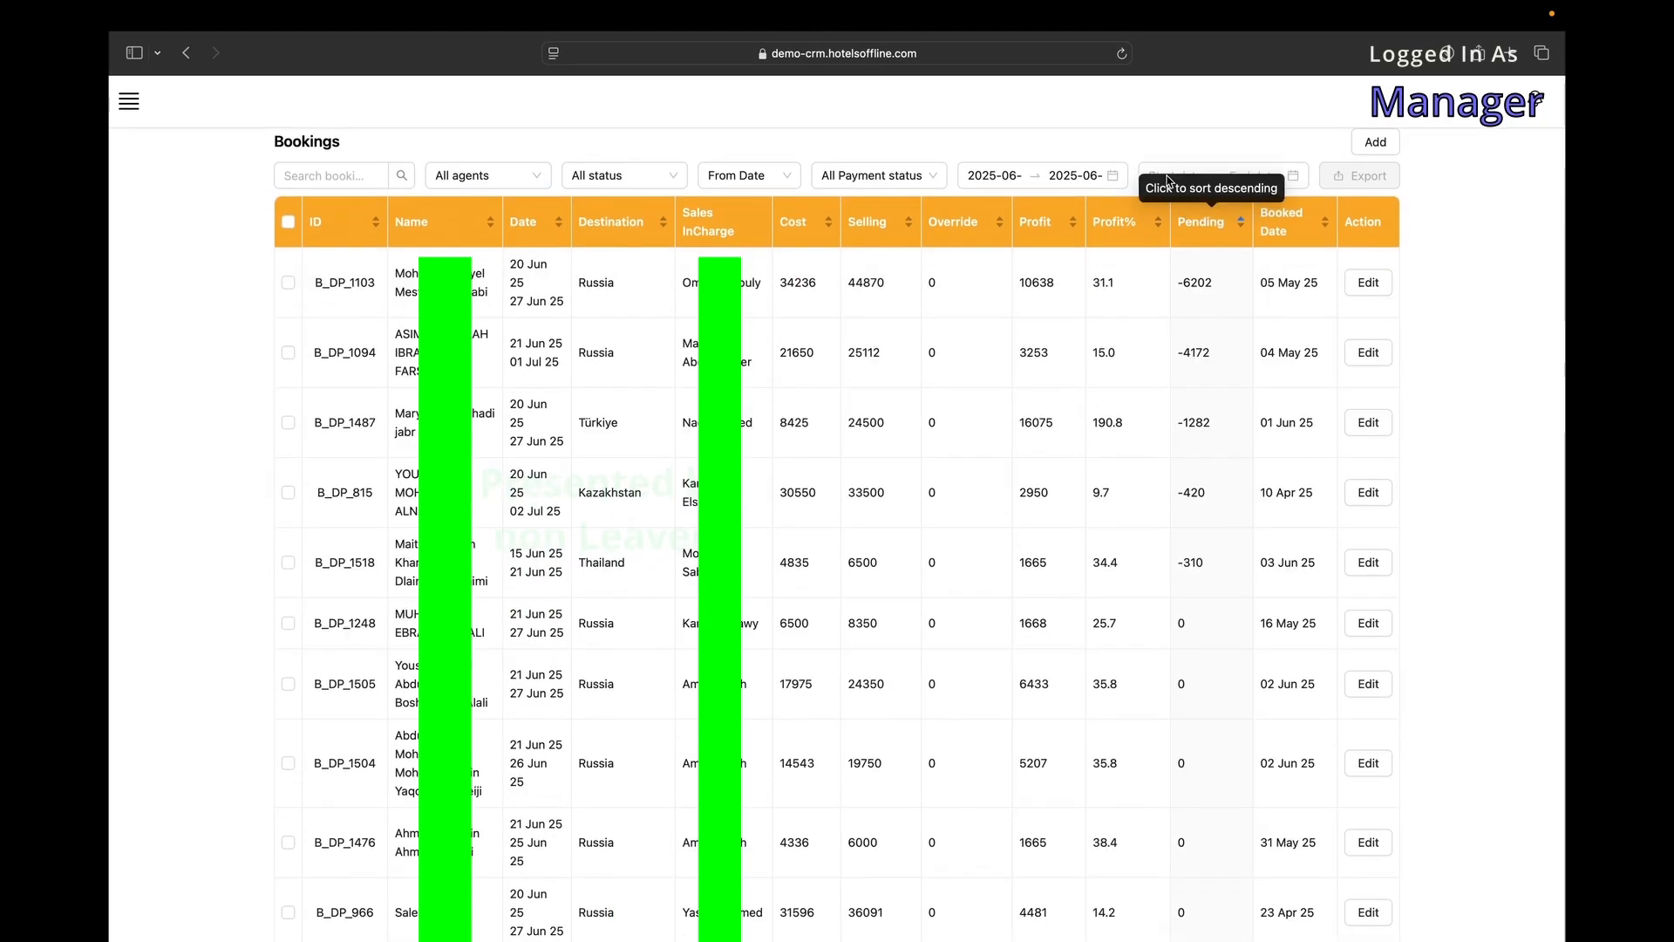
# Set the second date range between 11 Jun and 8 Jul, then clear both date filters.
pyautogui.click(1199, 175)
pyautogui.click(1157, 318)
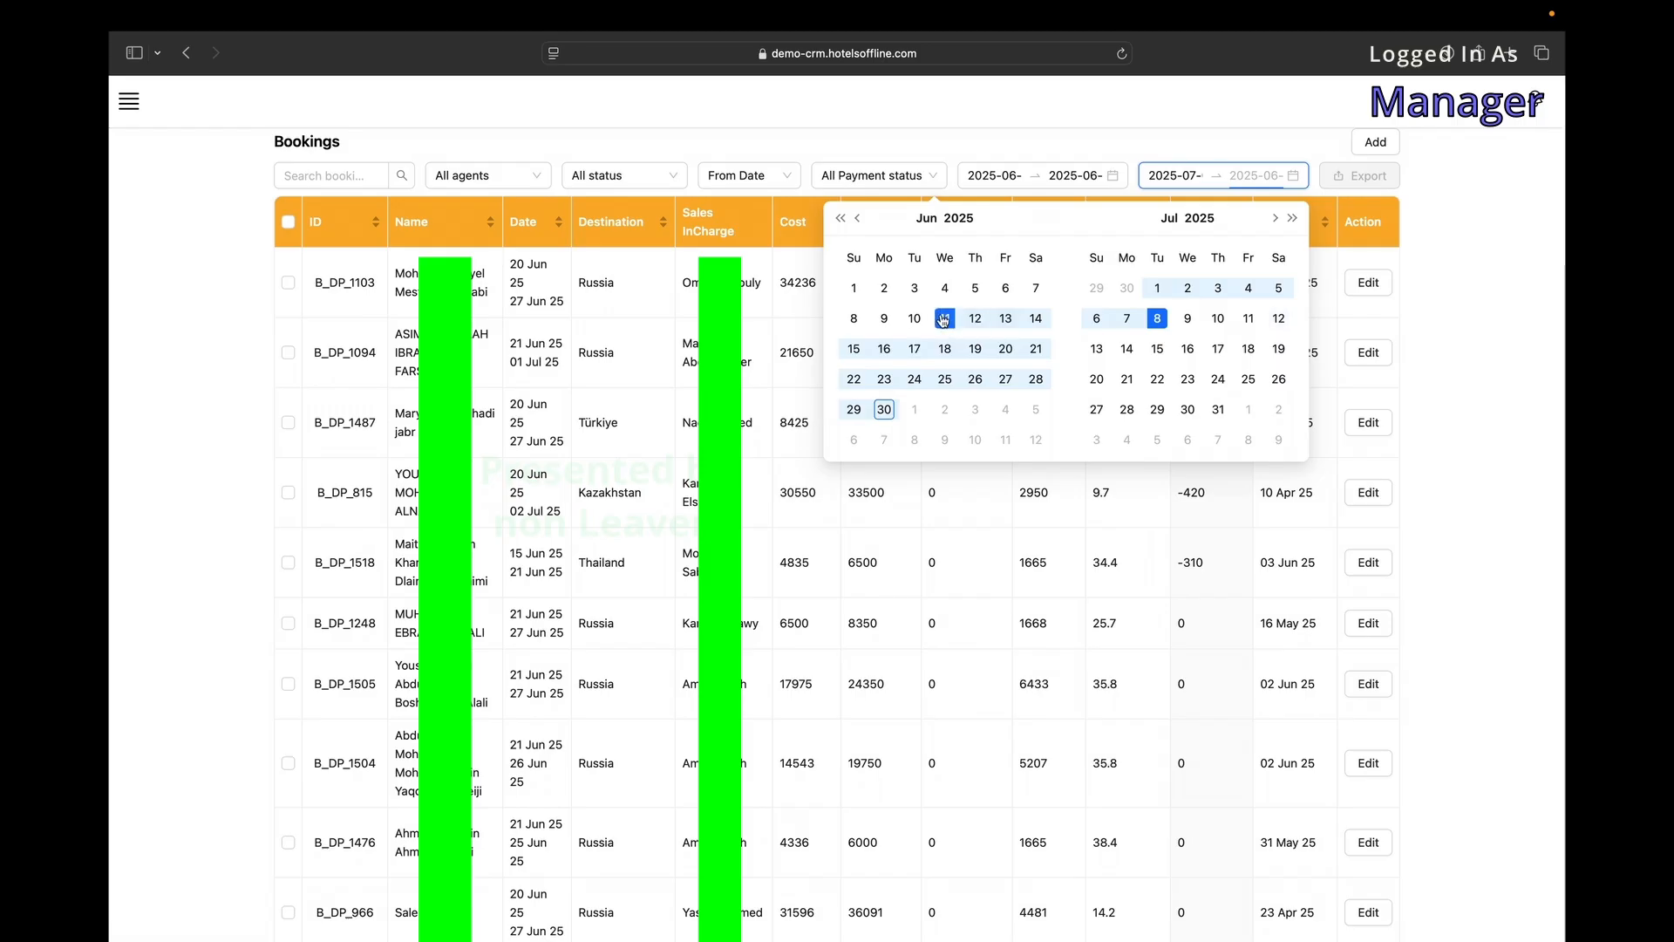
pyautogui.click(943, 319)
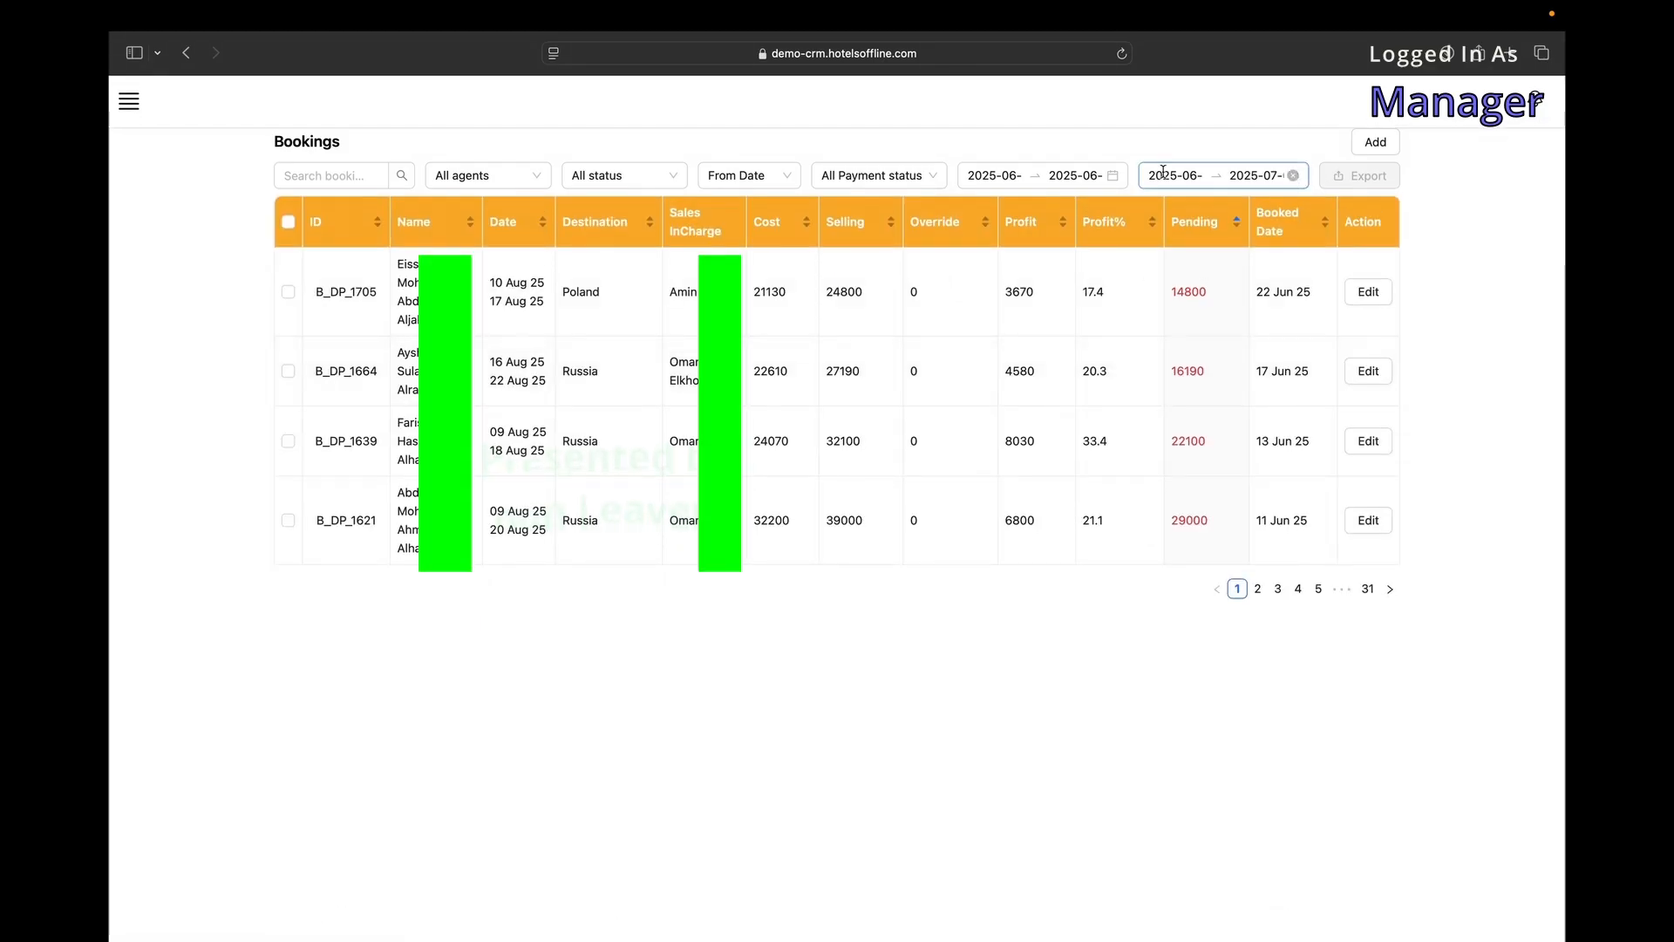
pyautogui.click(1113, 175)
pyautogui.click(1293, 175)
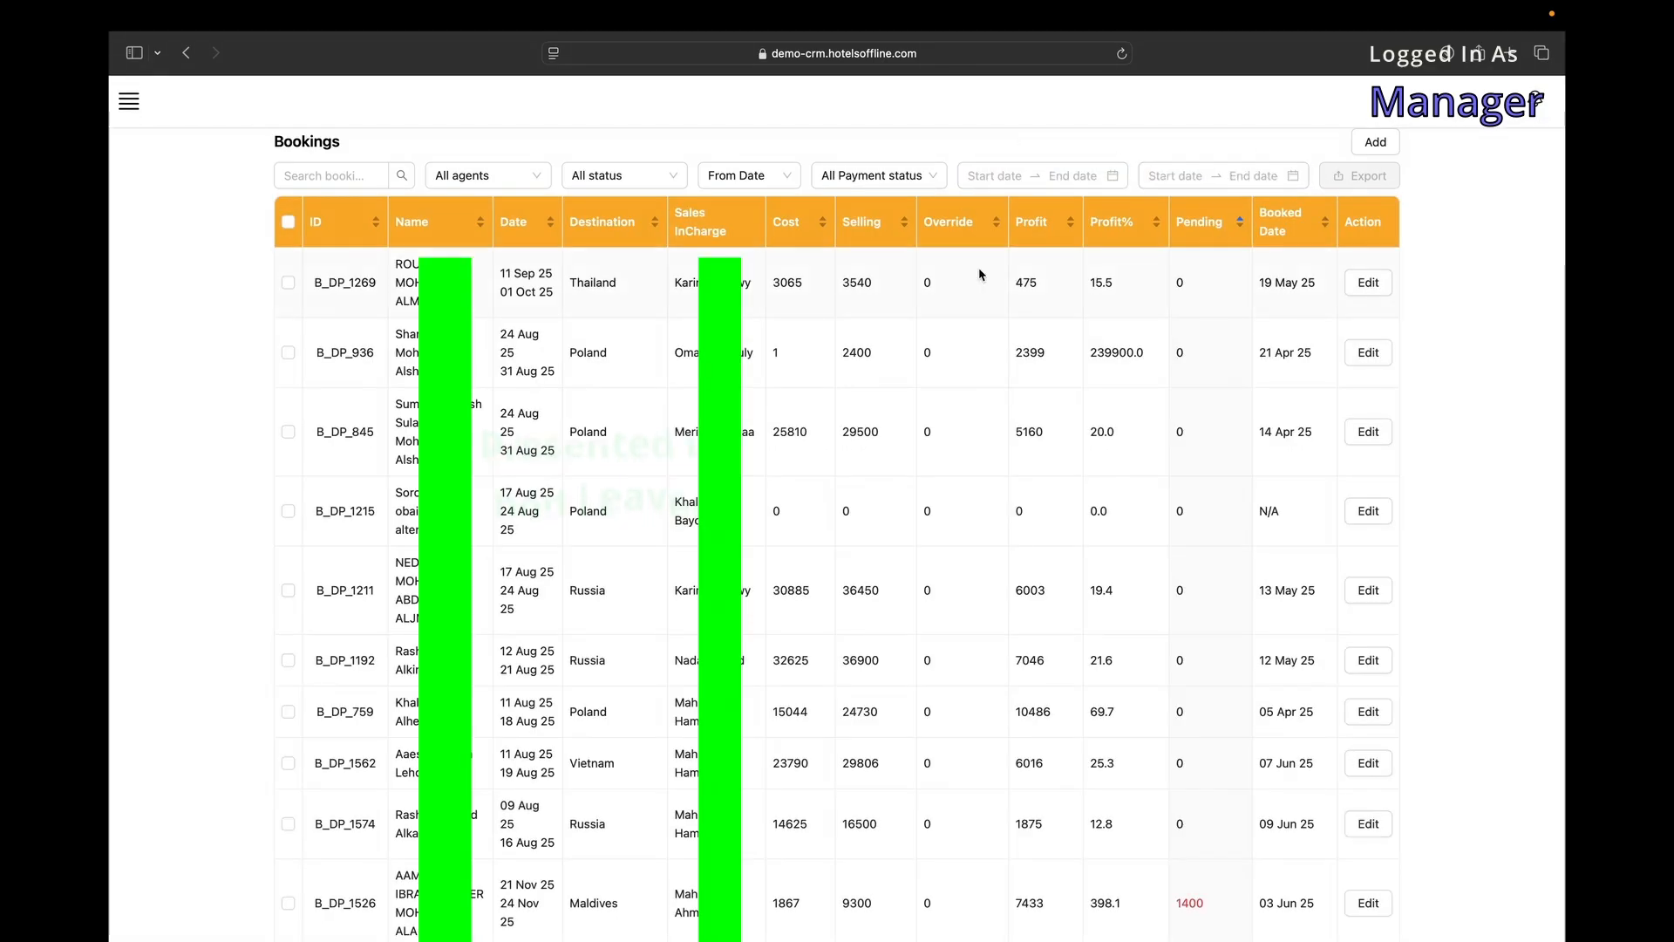
# Tick bookings B_DP_936, B_DP_845, B_DP_1215 and B_DP_1211, then open the exported Booking-1751279334404.xlsx from Downloads.
pyautogui.click(287, 352)
pyautogui.click(288, 432)
pyautogui.click(288, 511)
pyautogui.click(288, 590)
pyautogui.scroll(-10, 291, 587)
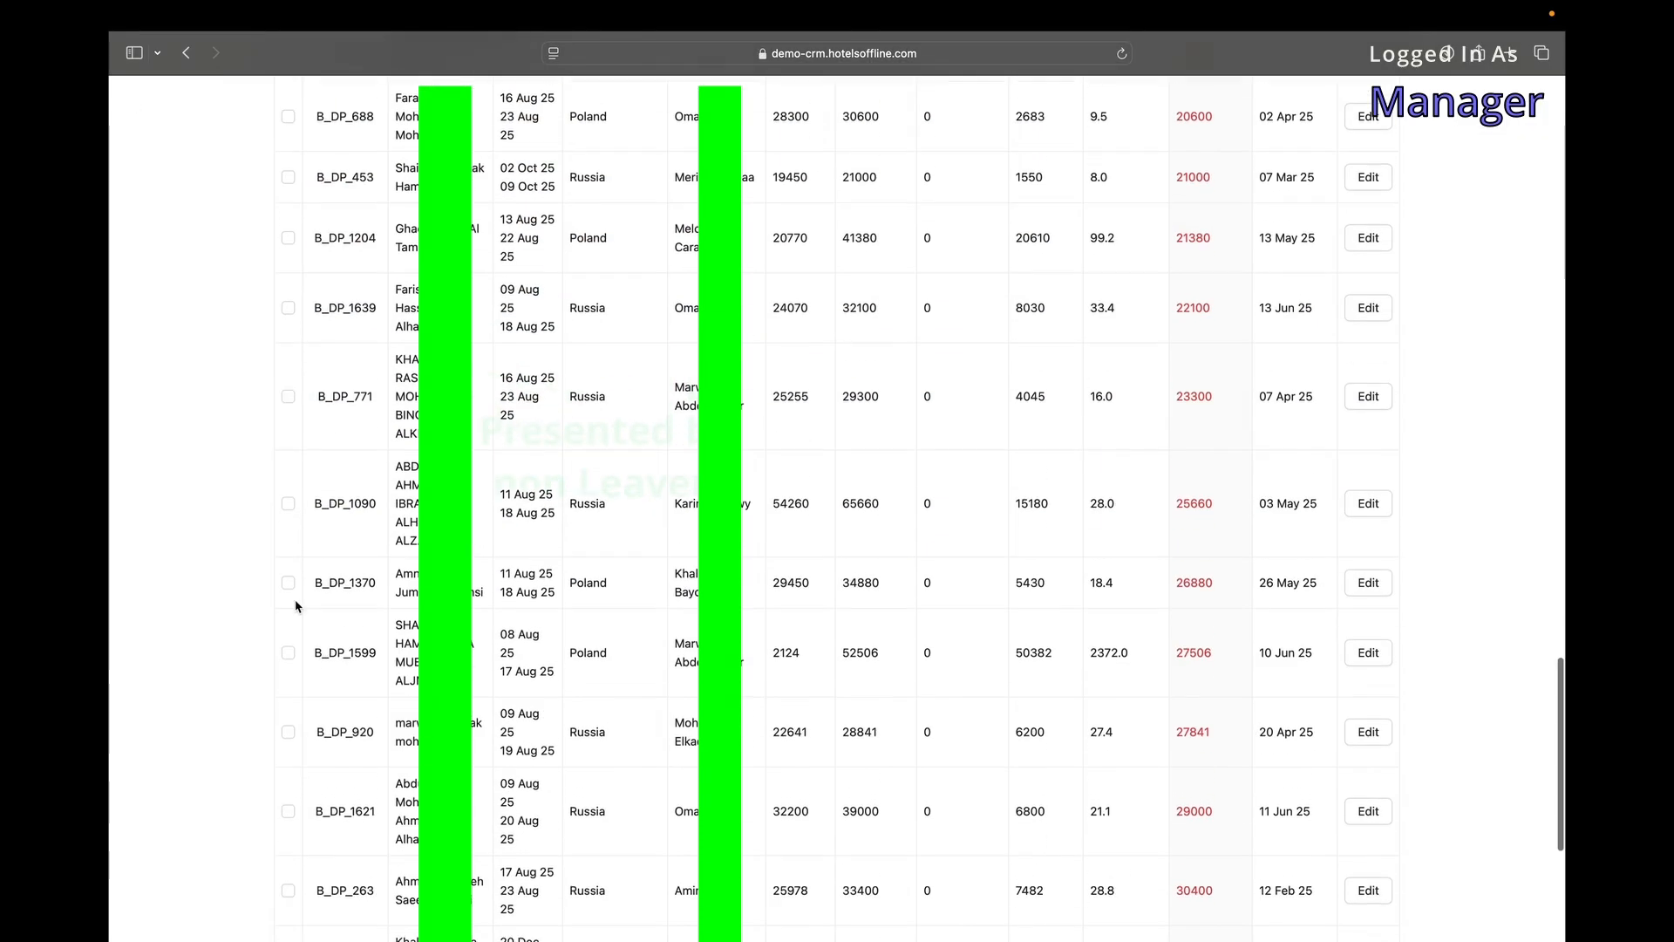
pyautogui.scroll(10, 292, 587)
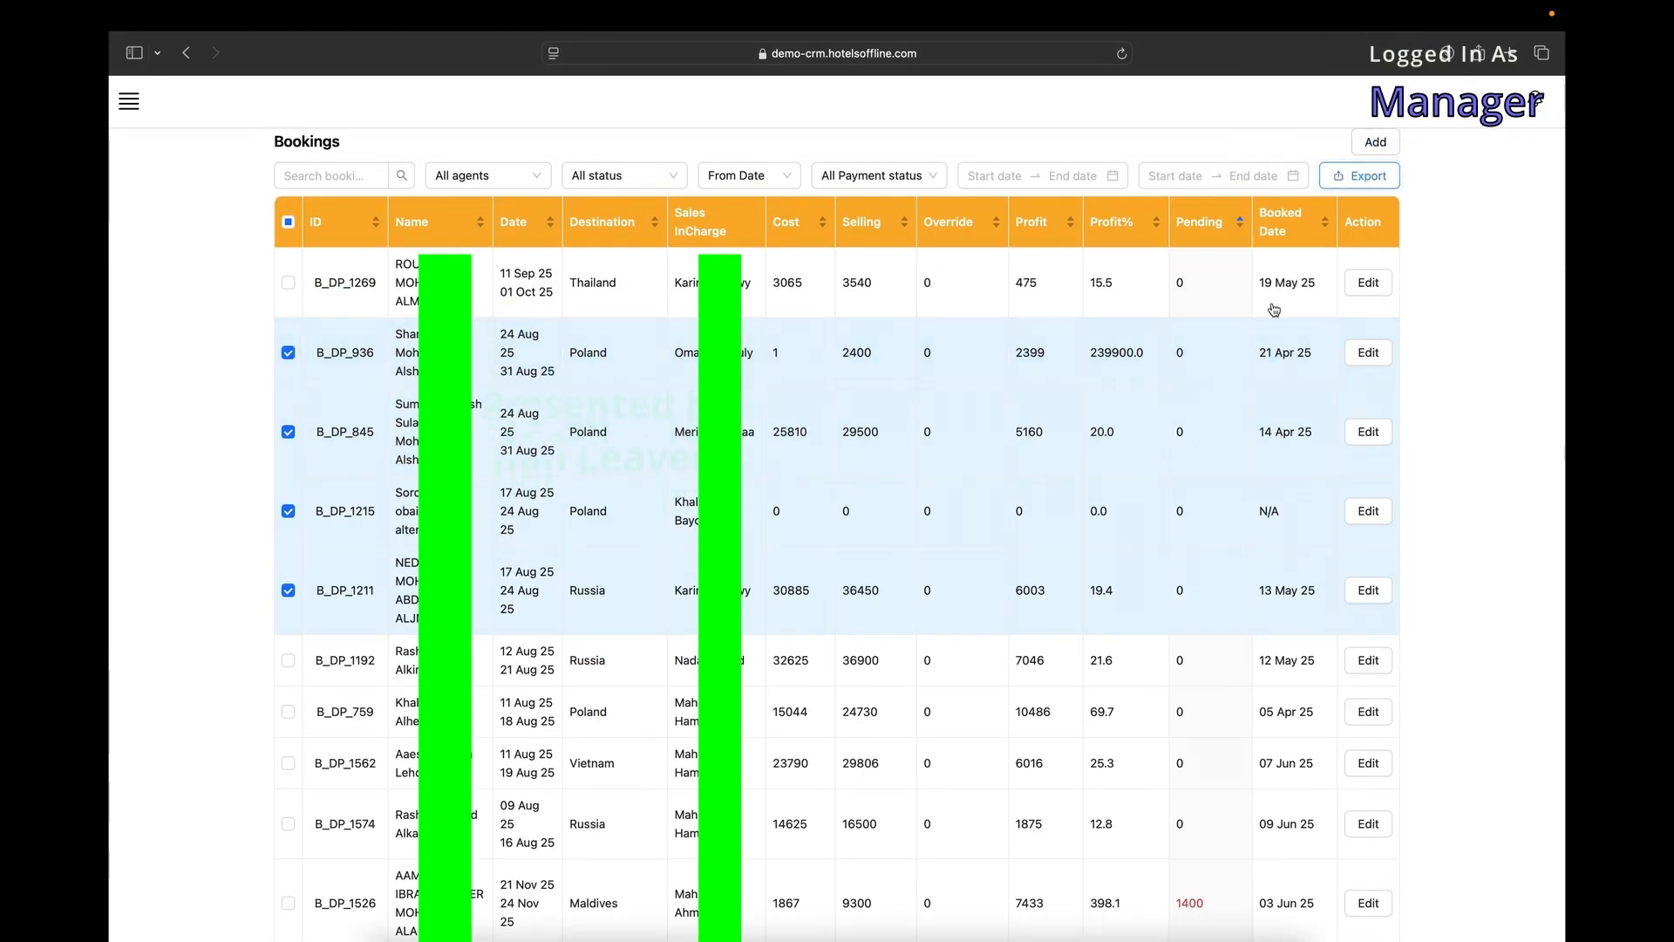
pyautogui.click(1179, 916)
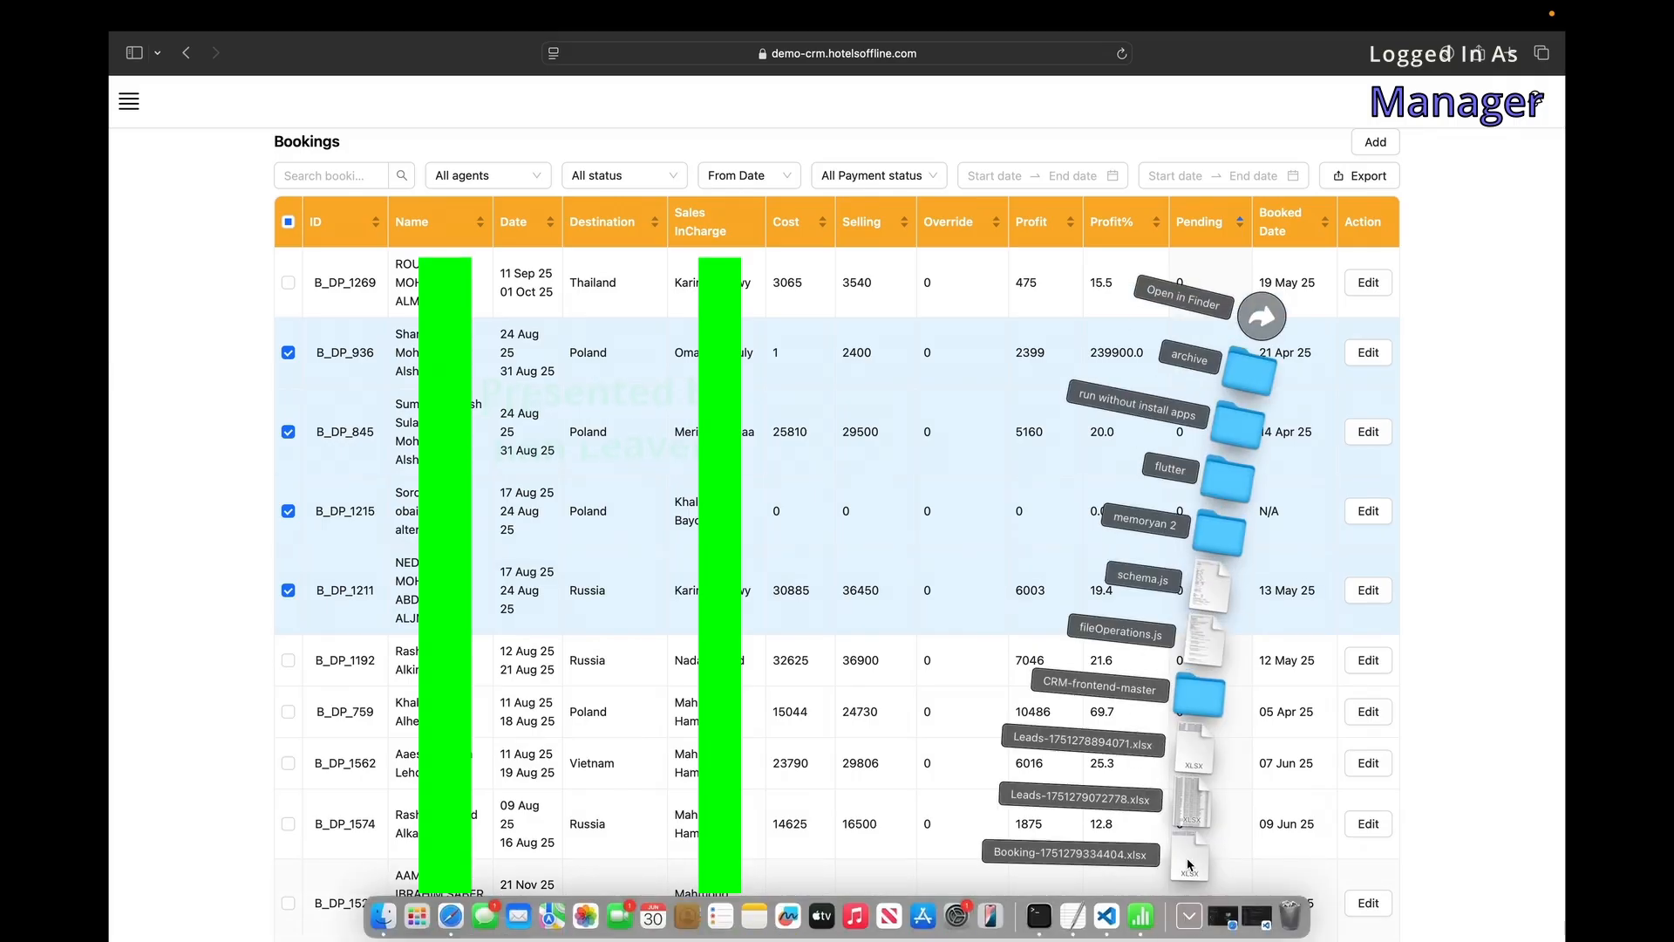
pyautogui.click(1191, 865)
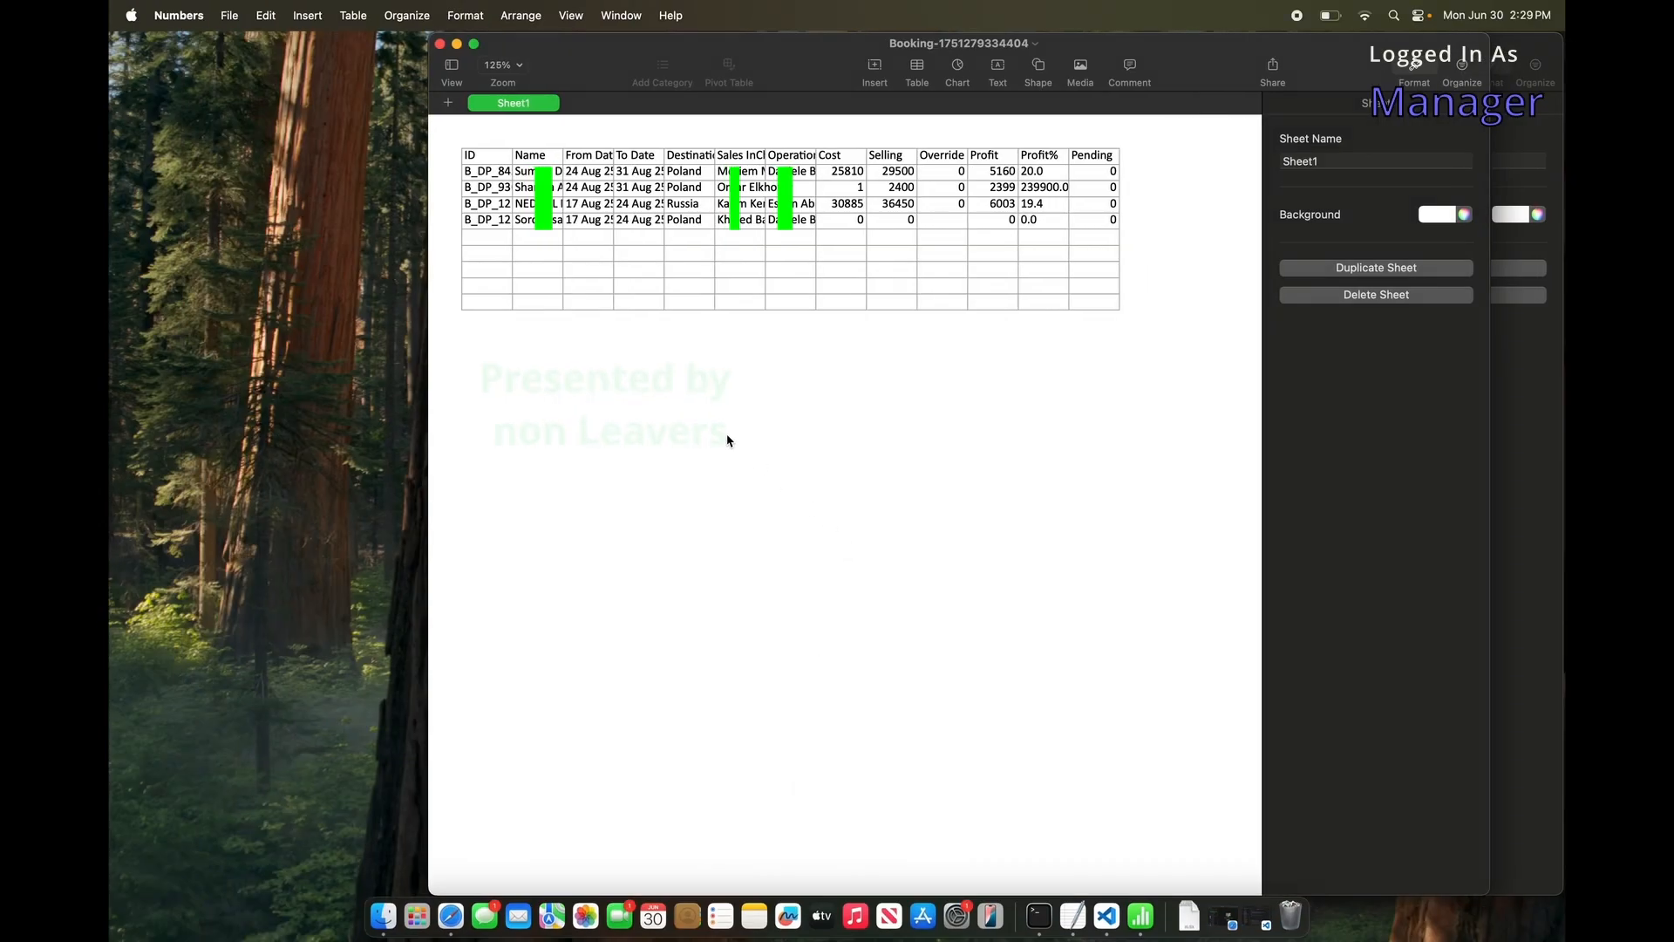
# Widen the Name column to 138 pt in full-screen Numbers, then switch back to Safari.
pyautogui.click(474, 45)
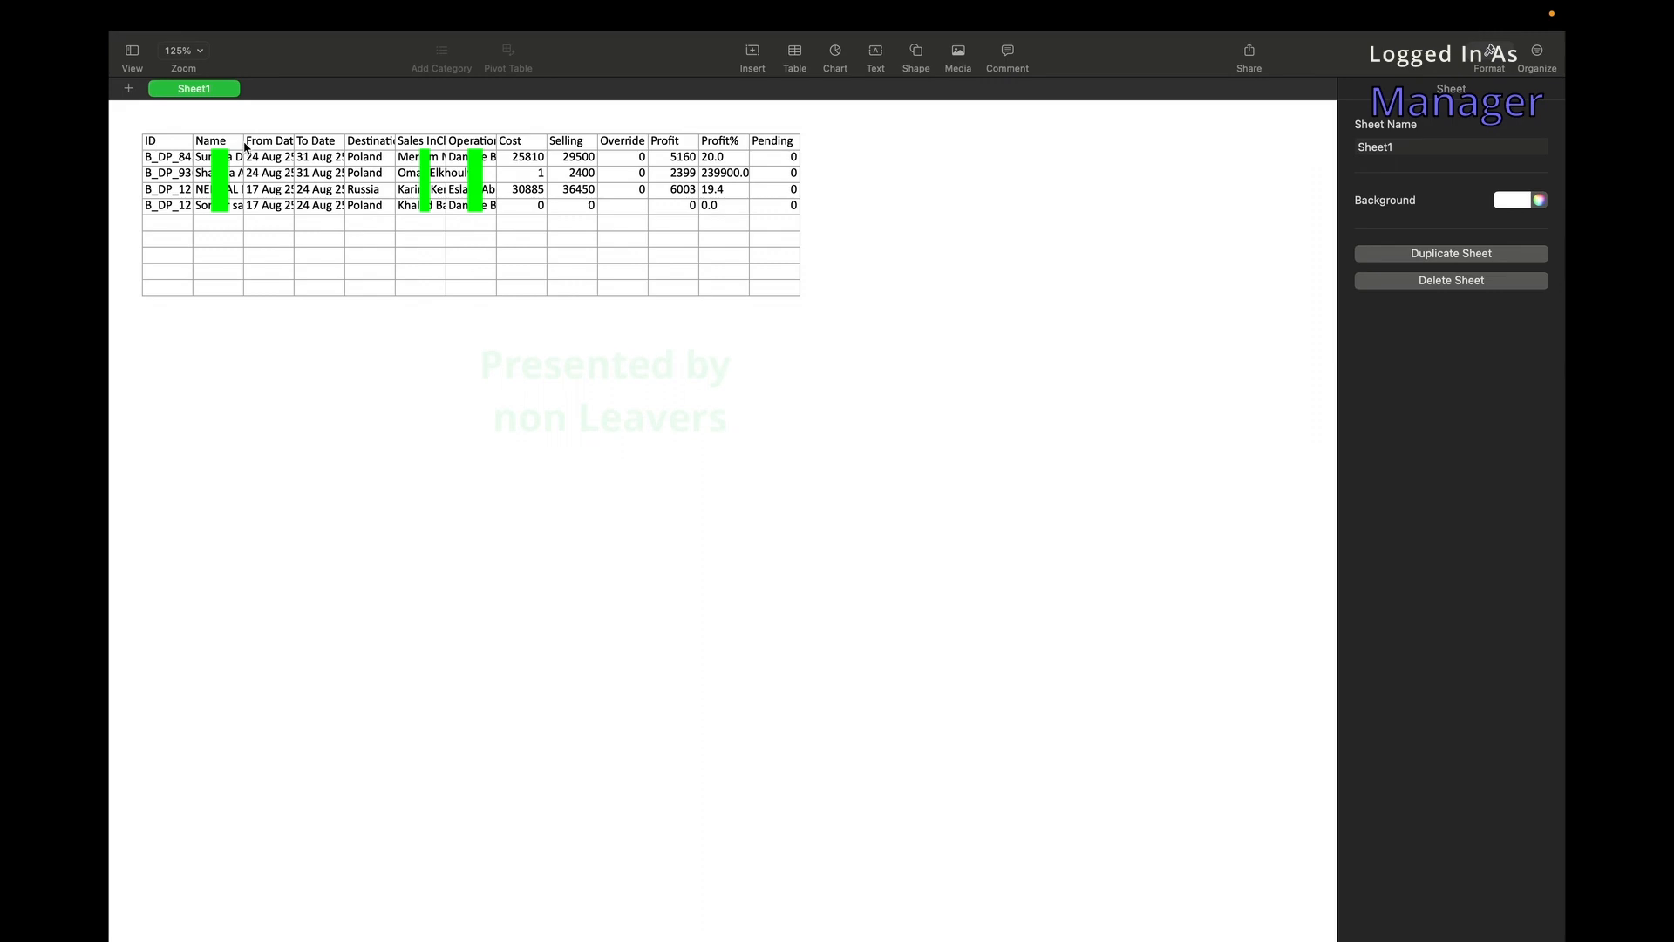
pyautogui.click(233, 148)
pyautogui.moveTo(242, 119); pyautogui.dragTo(338, 119)
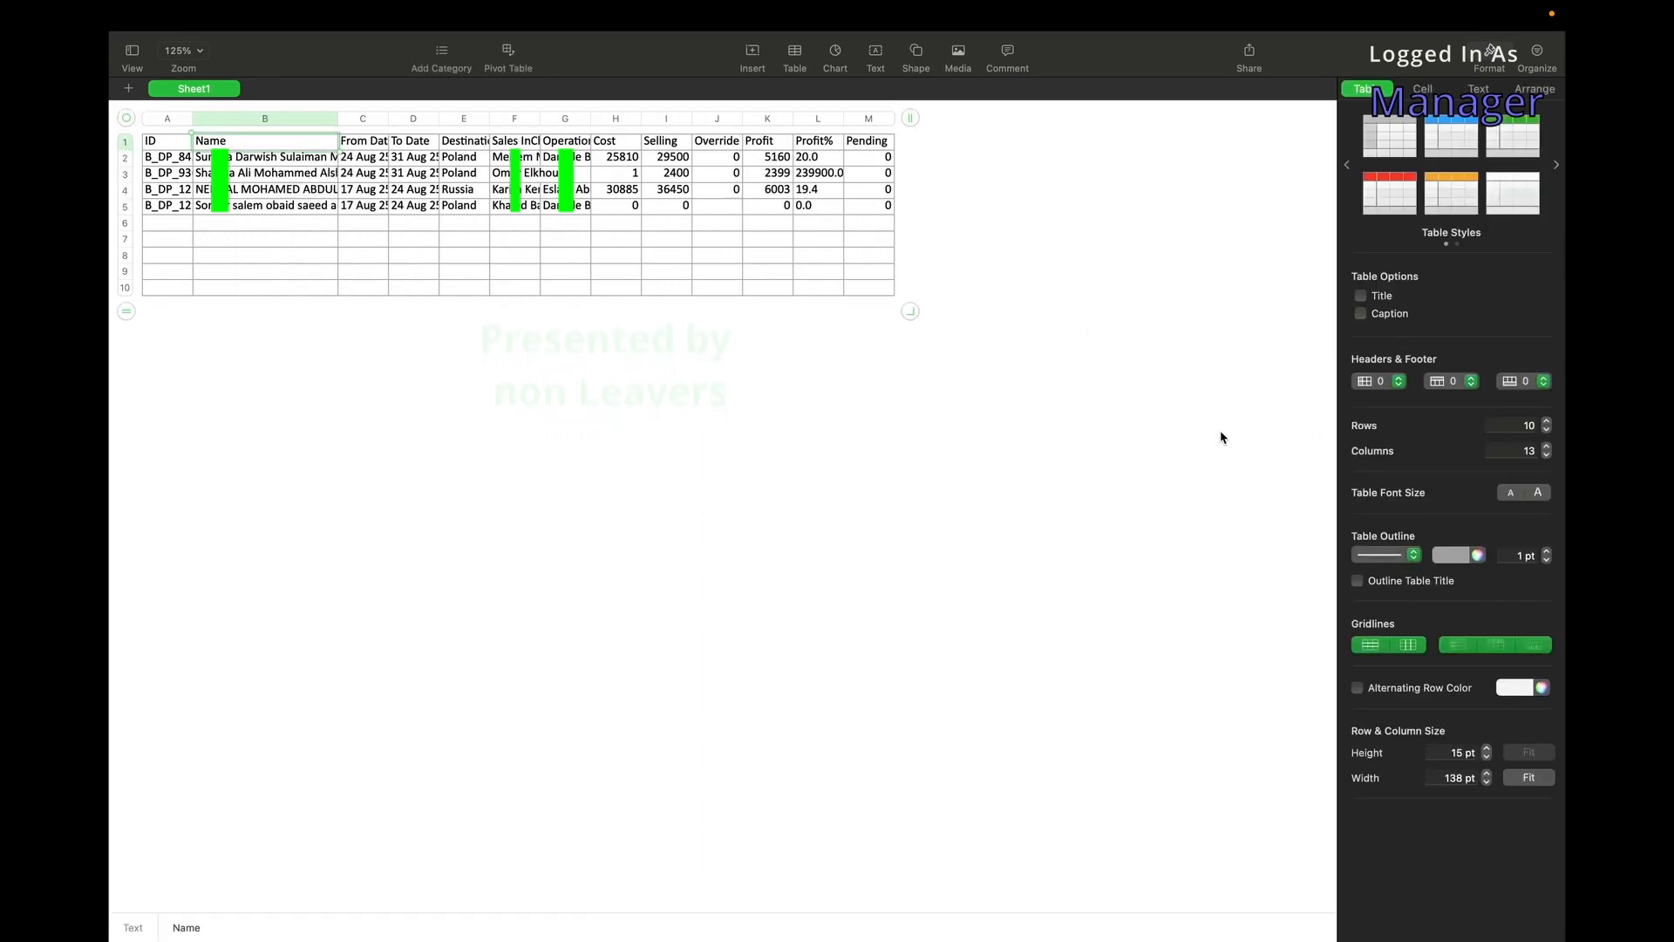
pyautogui.press('super+Tab')
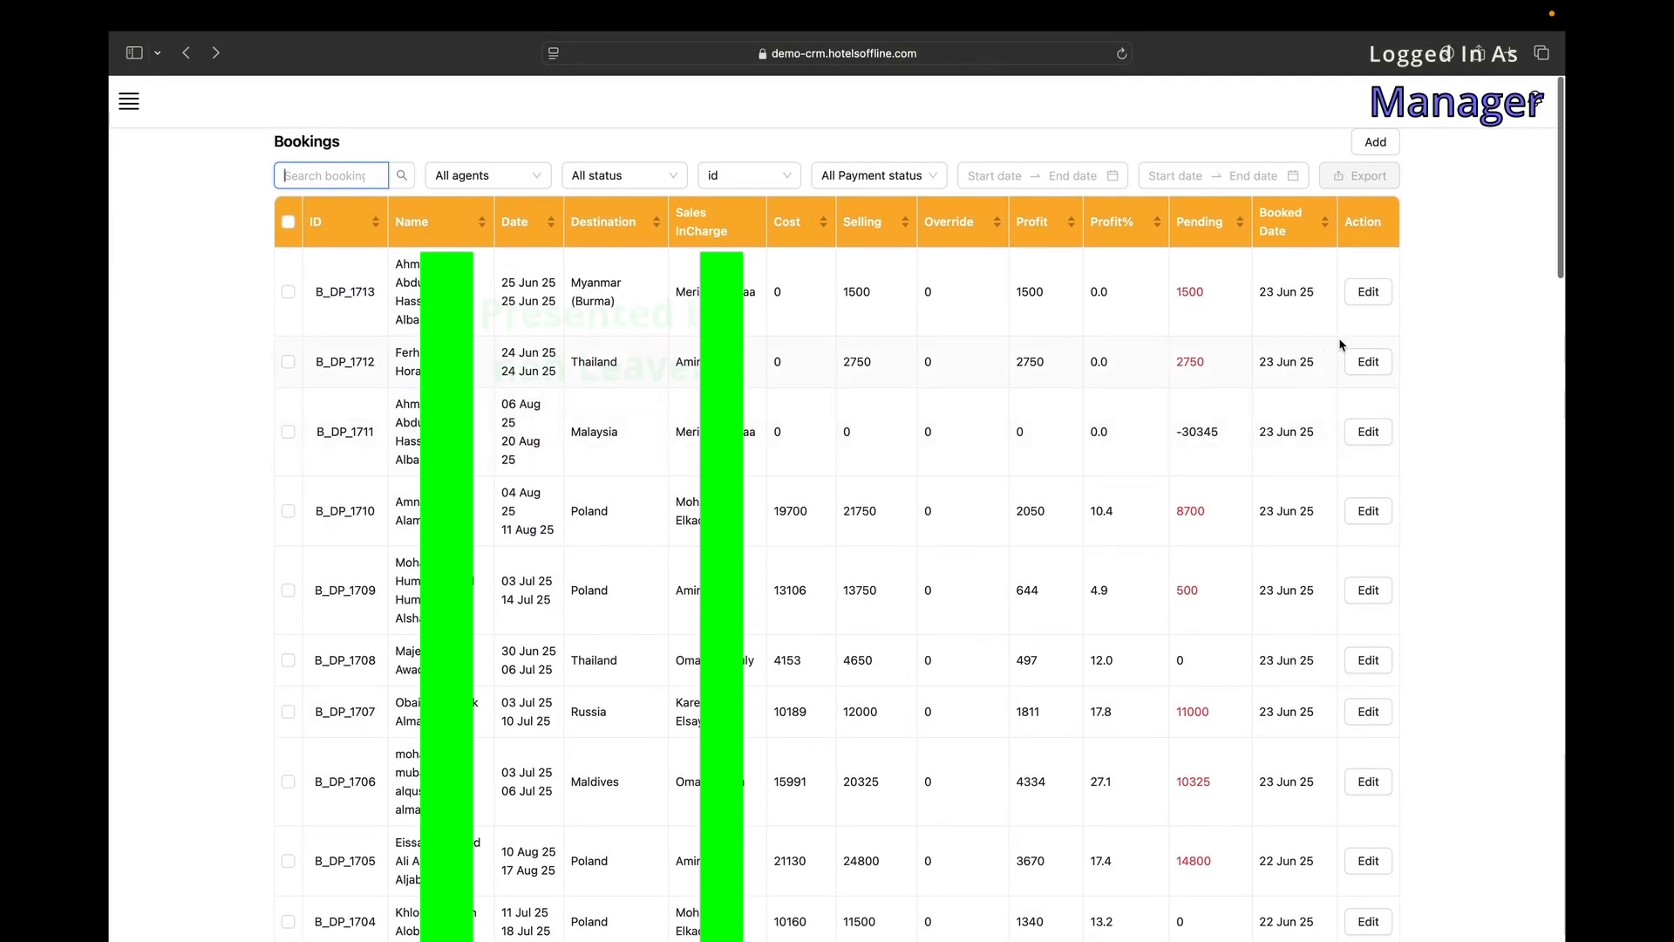
# Open booking B_DP_1713 for editing, keep its only lead, and review status and staff options.
pyautogui.click(1366, 297)
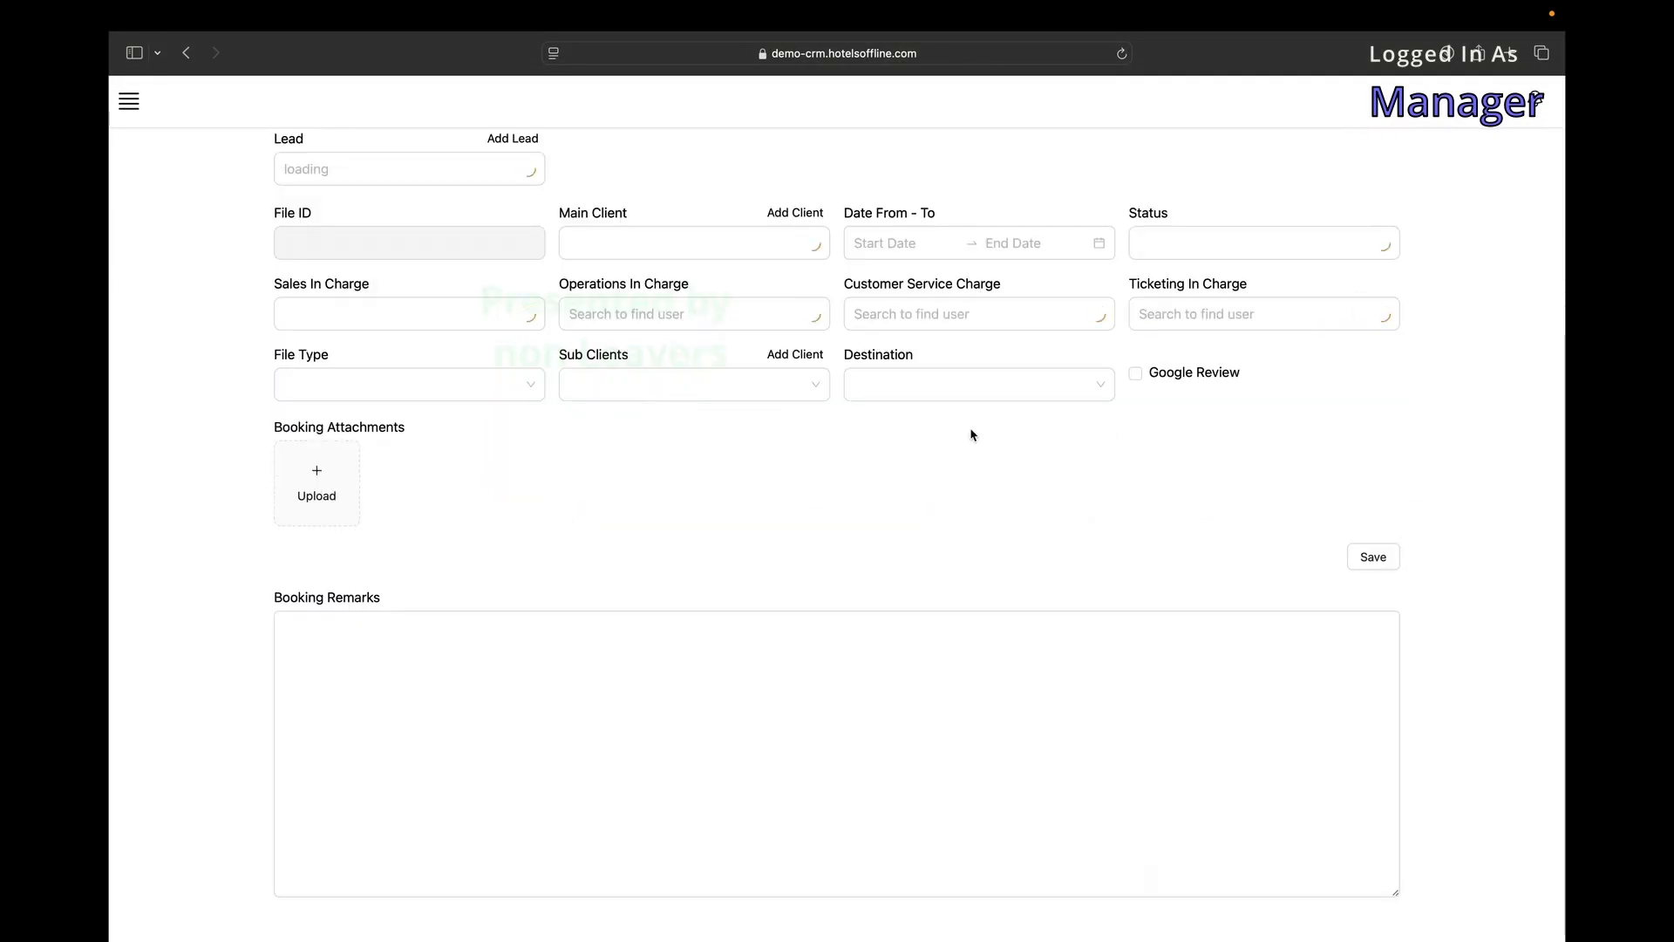
pyautogui.click(482, 158)
pyautogui.click(472, 223)
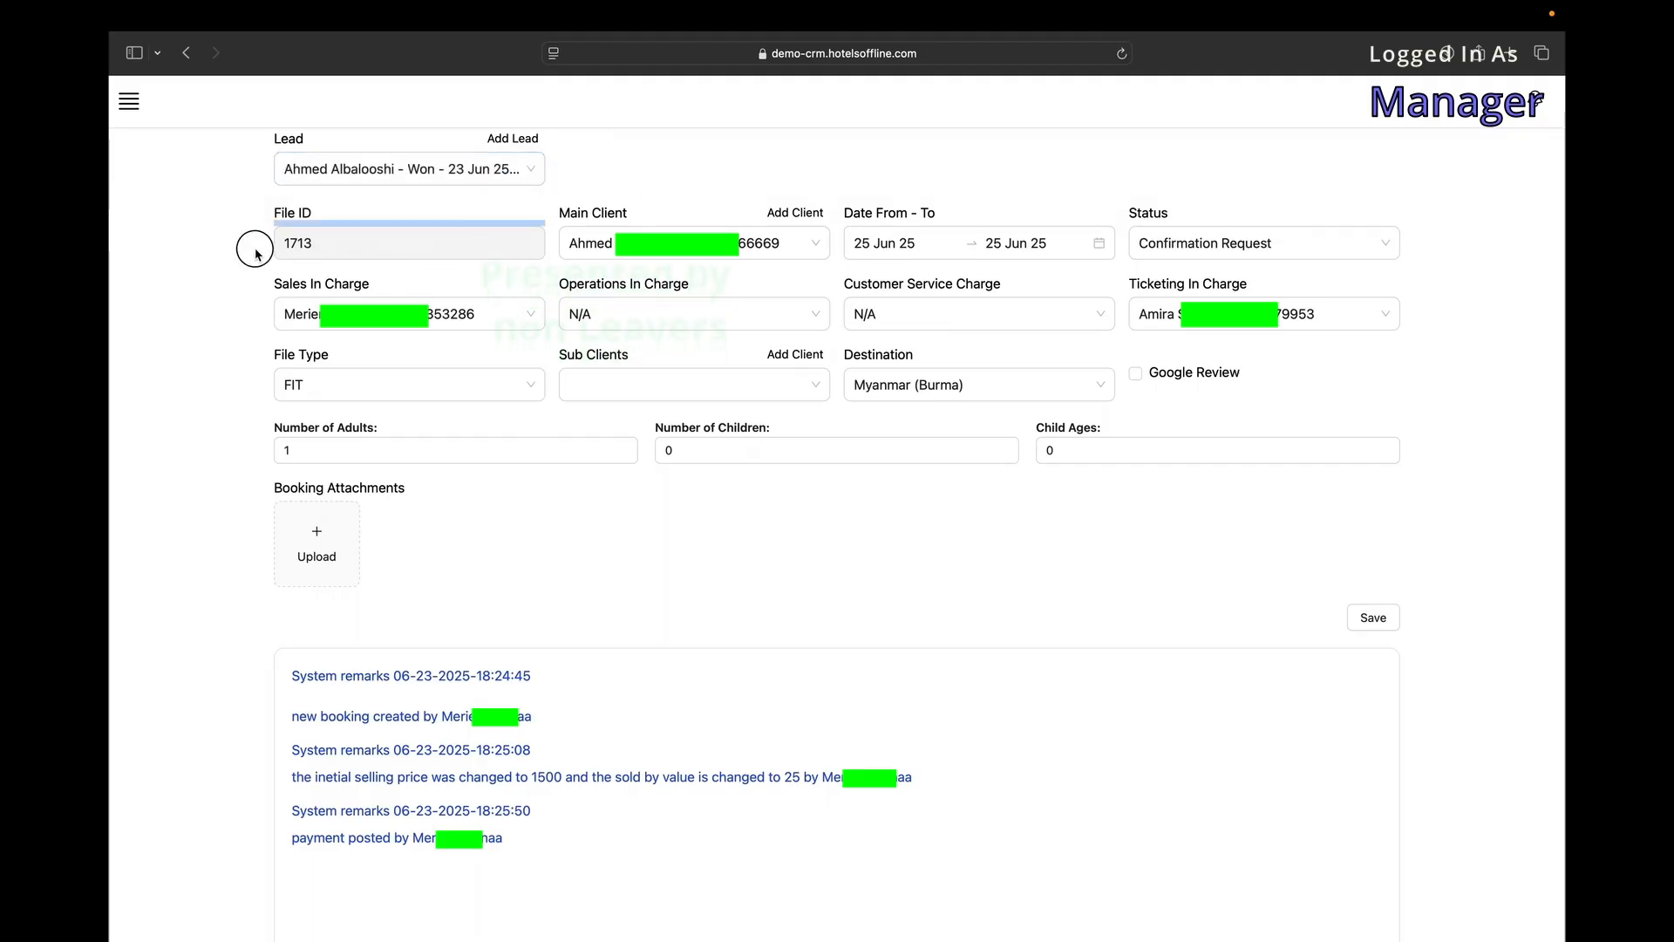
pyautogui.press('Tab')
pyautogui.press('Tab')
pyautogui.click(1143, 230)
pyautogui.click(1149, 231)
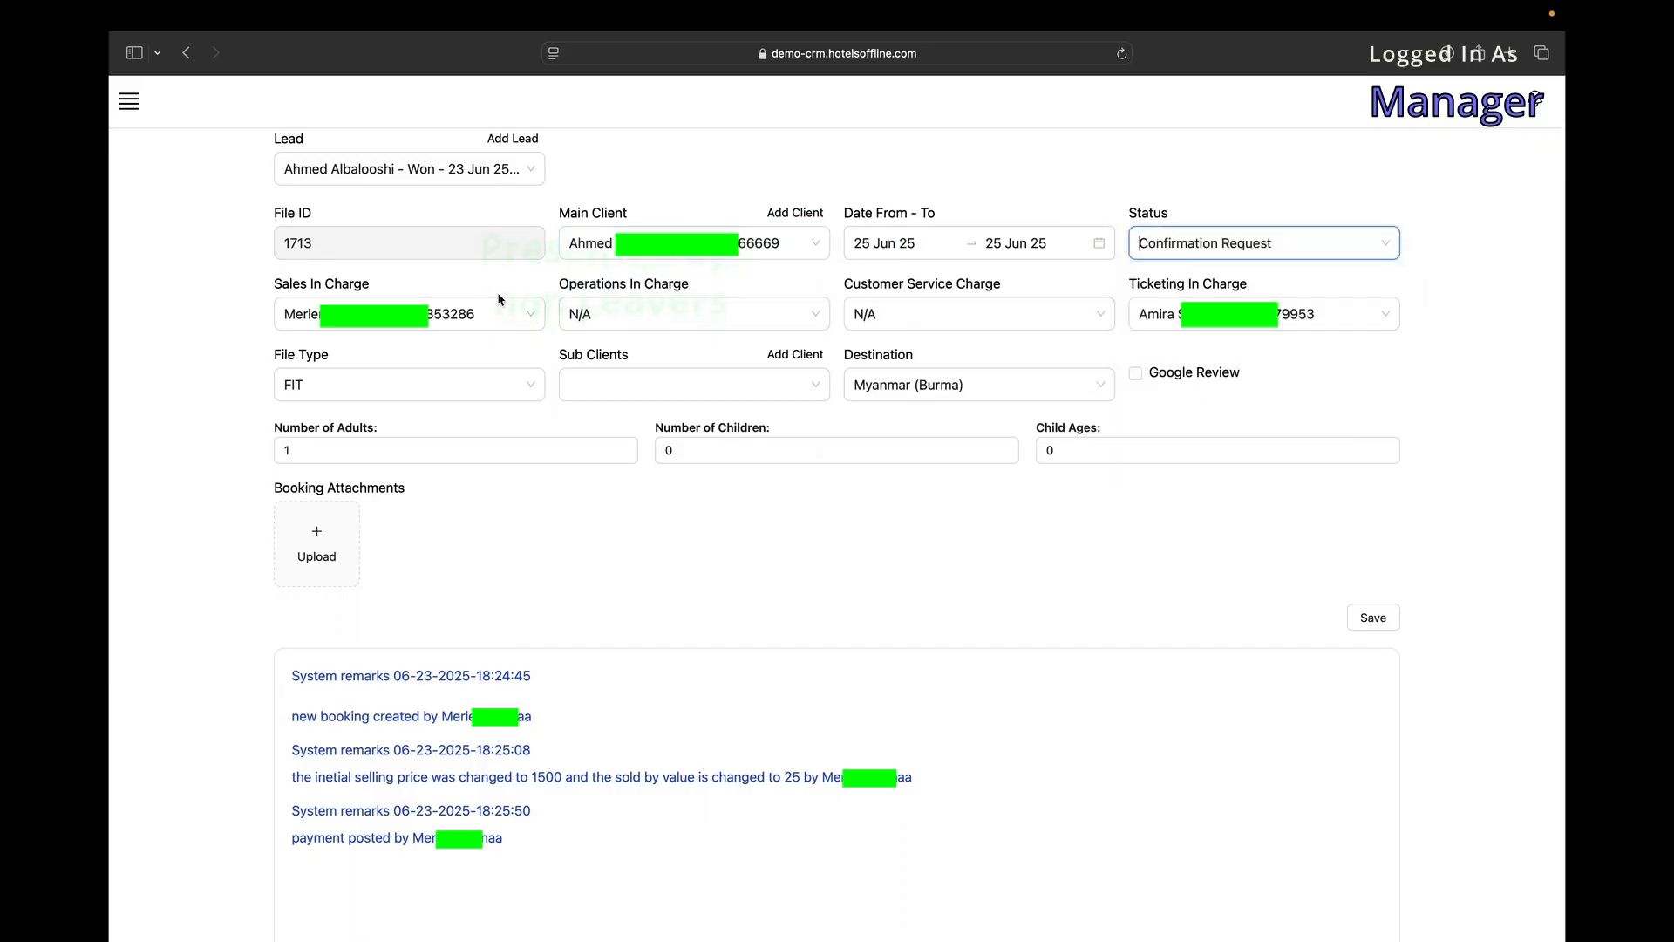
pyautogui.click(933, 316)
pyautogui.click(1141, 314)
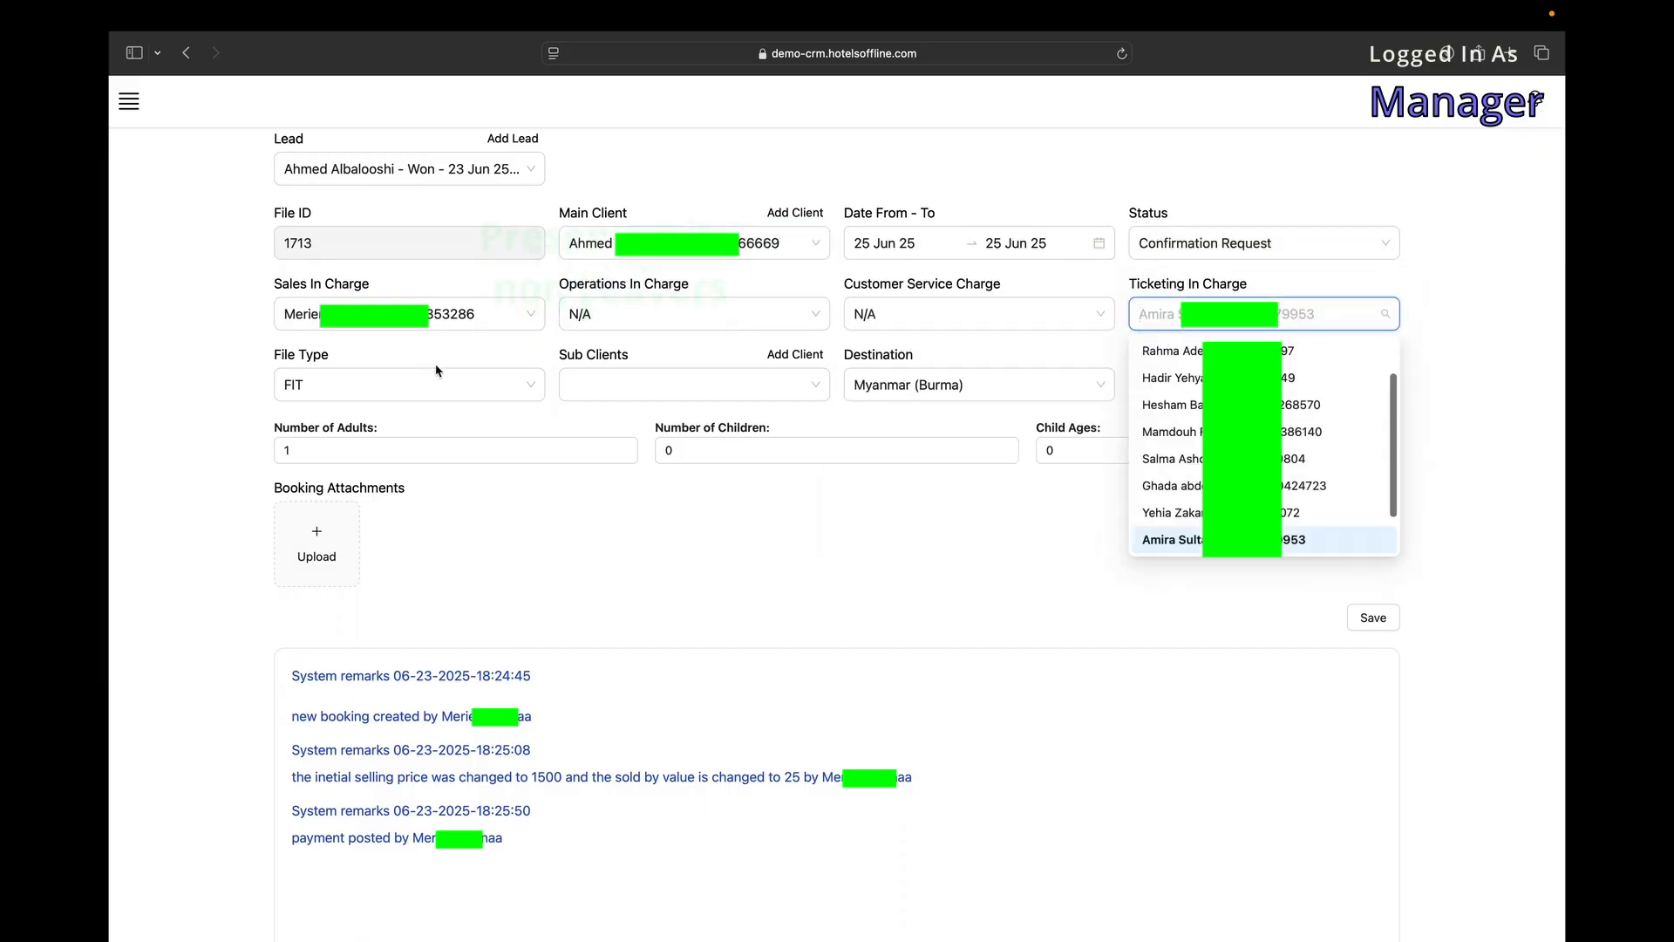
pyautogui.click(469, 339)
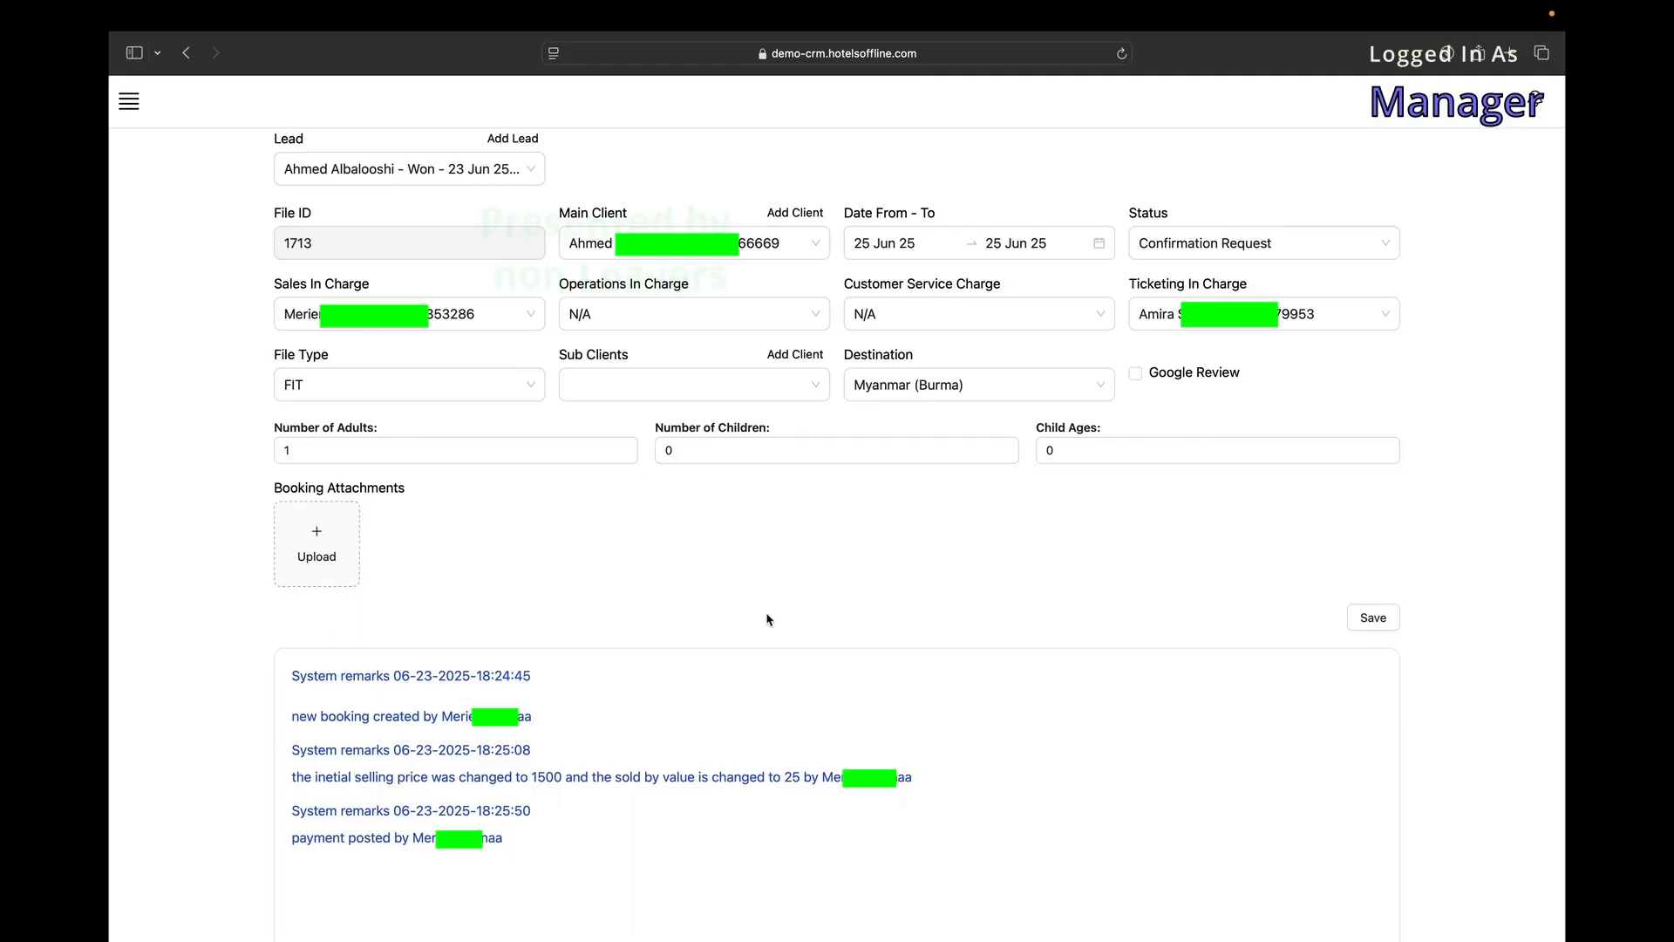
# Scroll down to the remarks log and highlight the first system remark.
pyautogui.scroll(-5, 488, 564)
pyautogui.moveTo(503, 327); pyautogui.dragTo(384, 334)
pyautogui.click(293, 319)
pyautogui.click(384, 333)
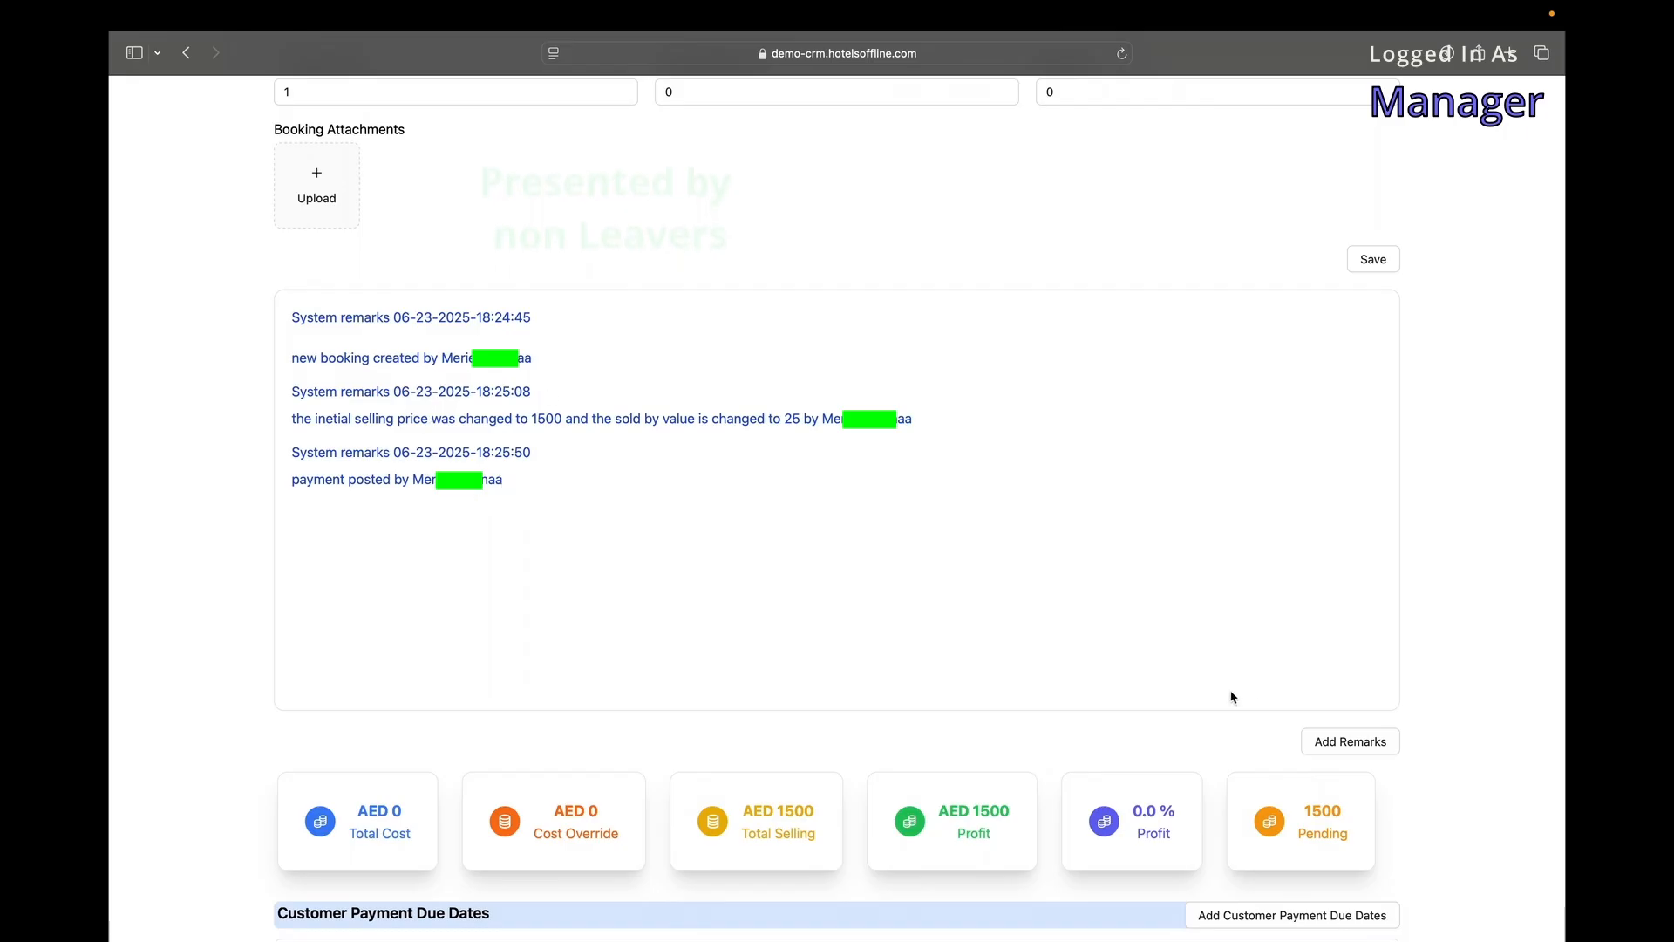
# Save the manual remark 'test remark not by system' and check its author below the system remarks.
pyautogui.click(1342, 740)
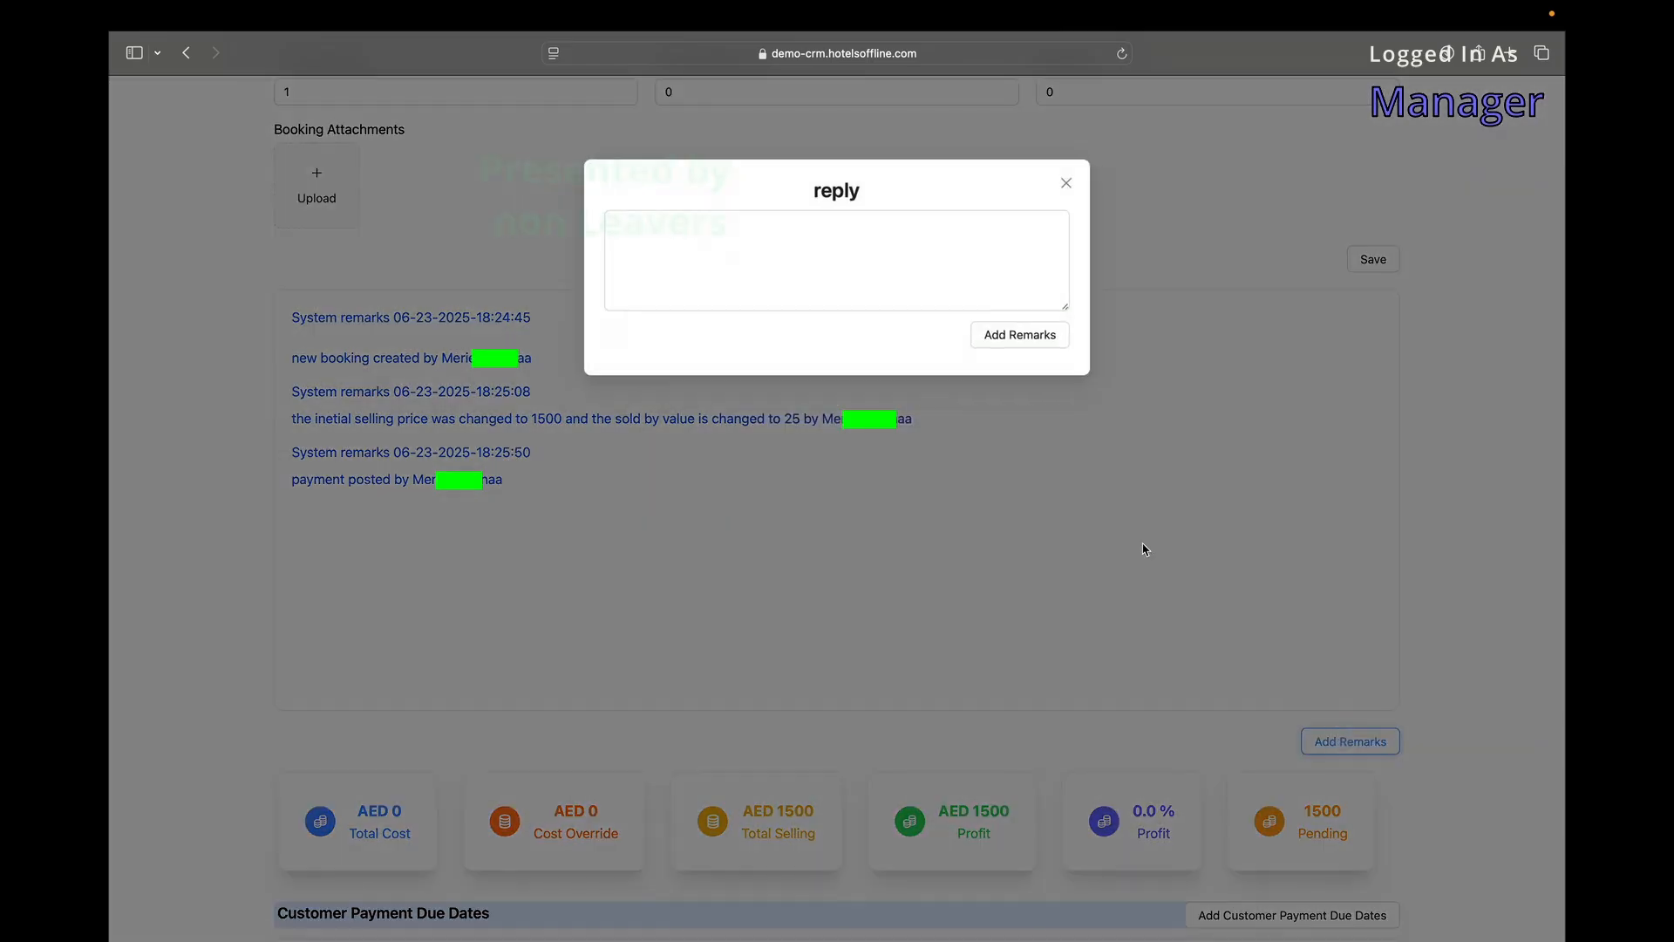
pyautogui.click(1012, 337)
pyautogui.moveTo(361, 513); pyautogui.dragTo(289, 512)
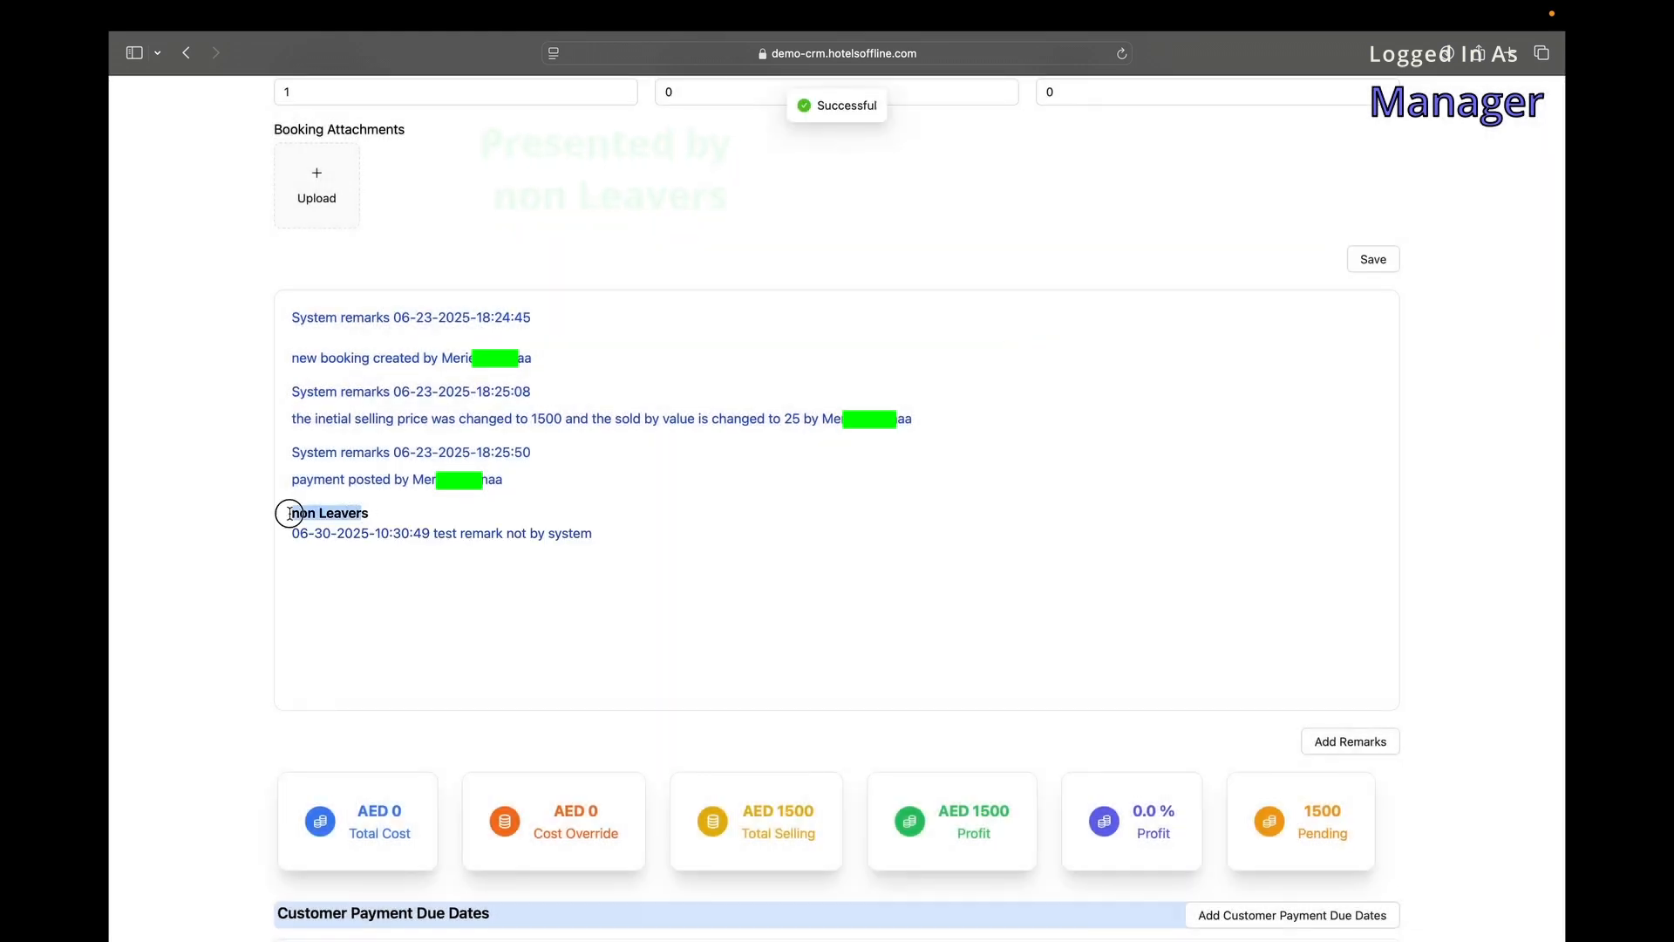
pyautogui.moveTo(557, 534); pyautogui.dragTo(269, 478)
pyautogui.click(391, 526)
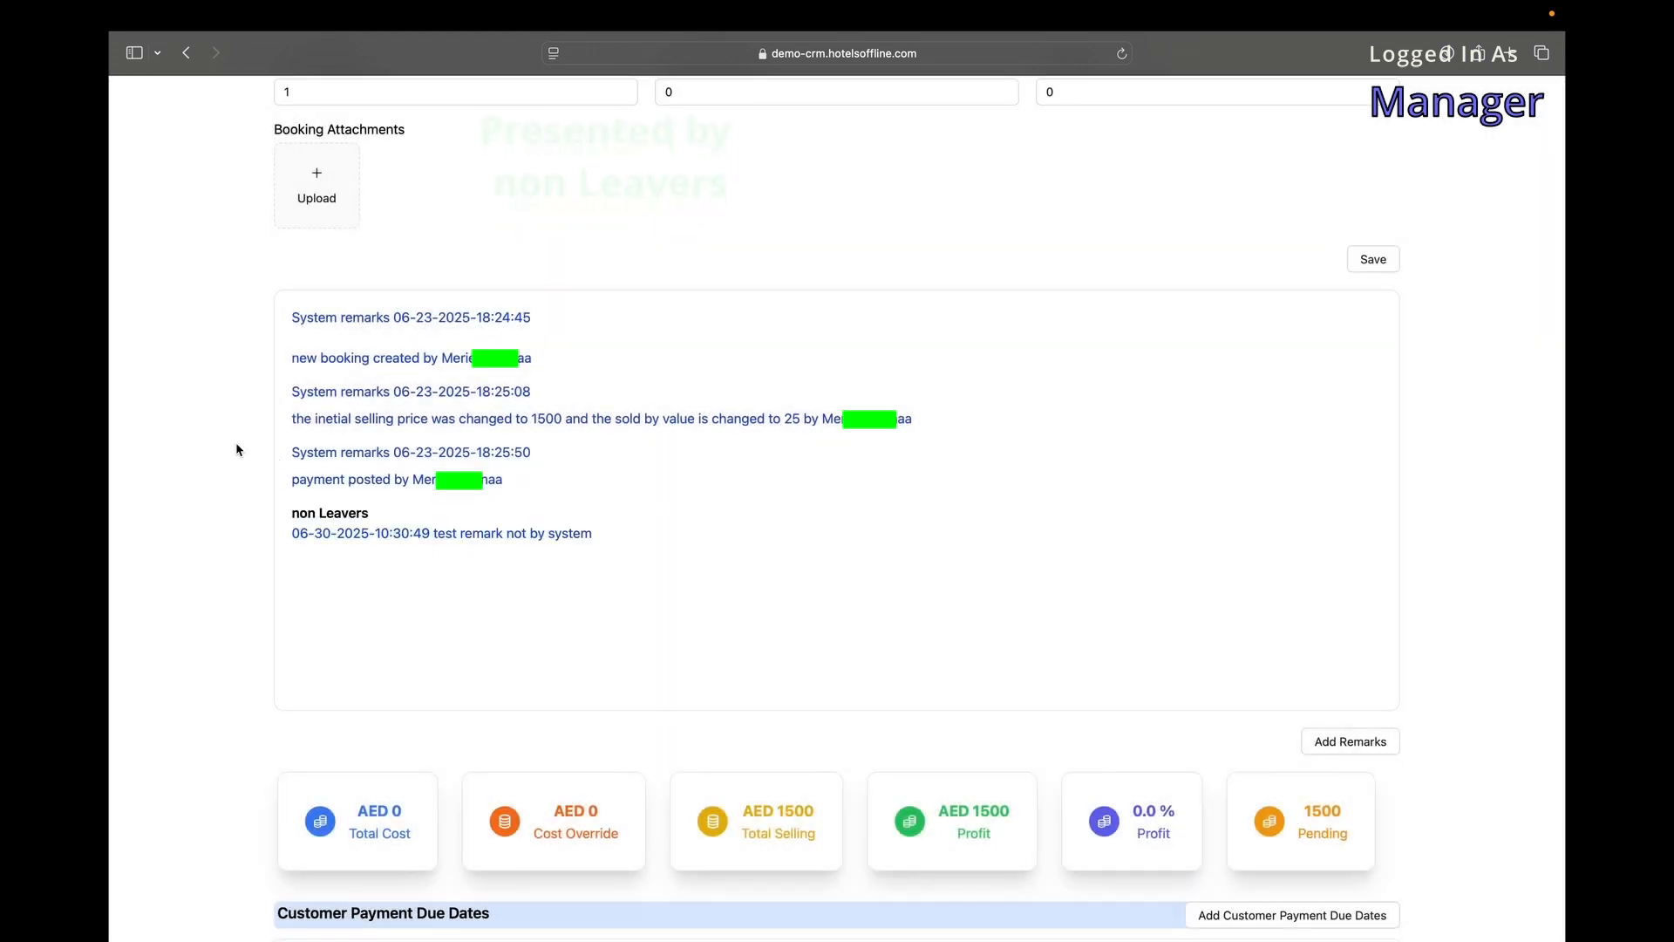
pyautogui.scroll(-3, 390, 528)
pyautogui.scroll(-5, 389, 531)
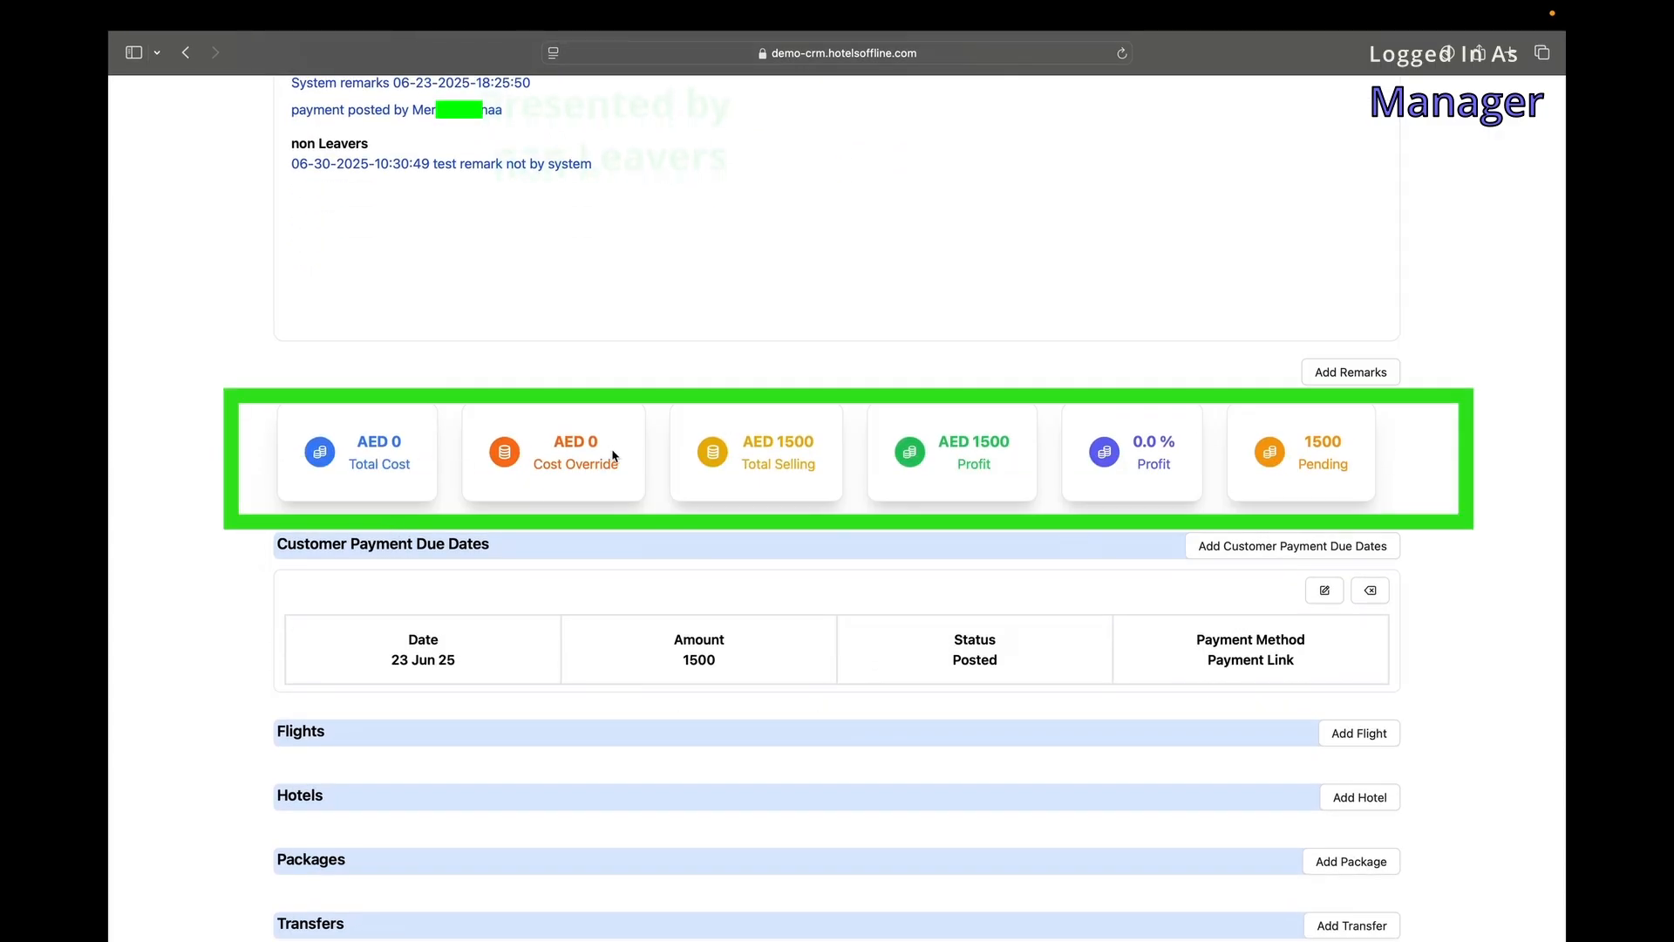
pyautogui.scroll(-2, 1323, 463)
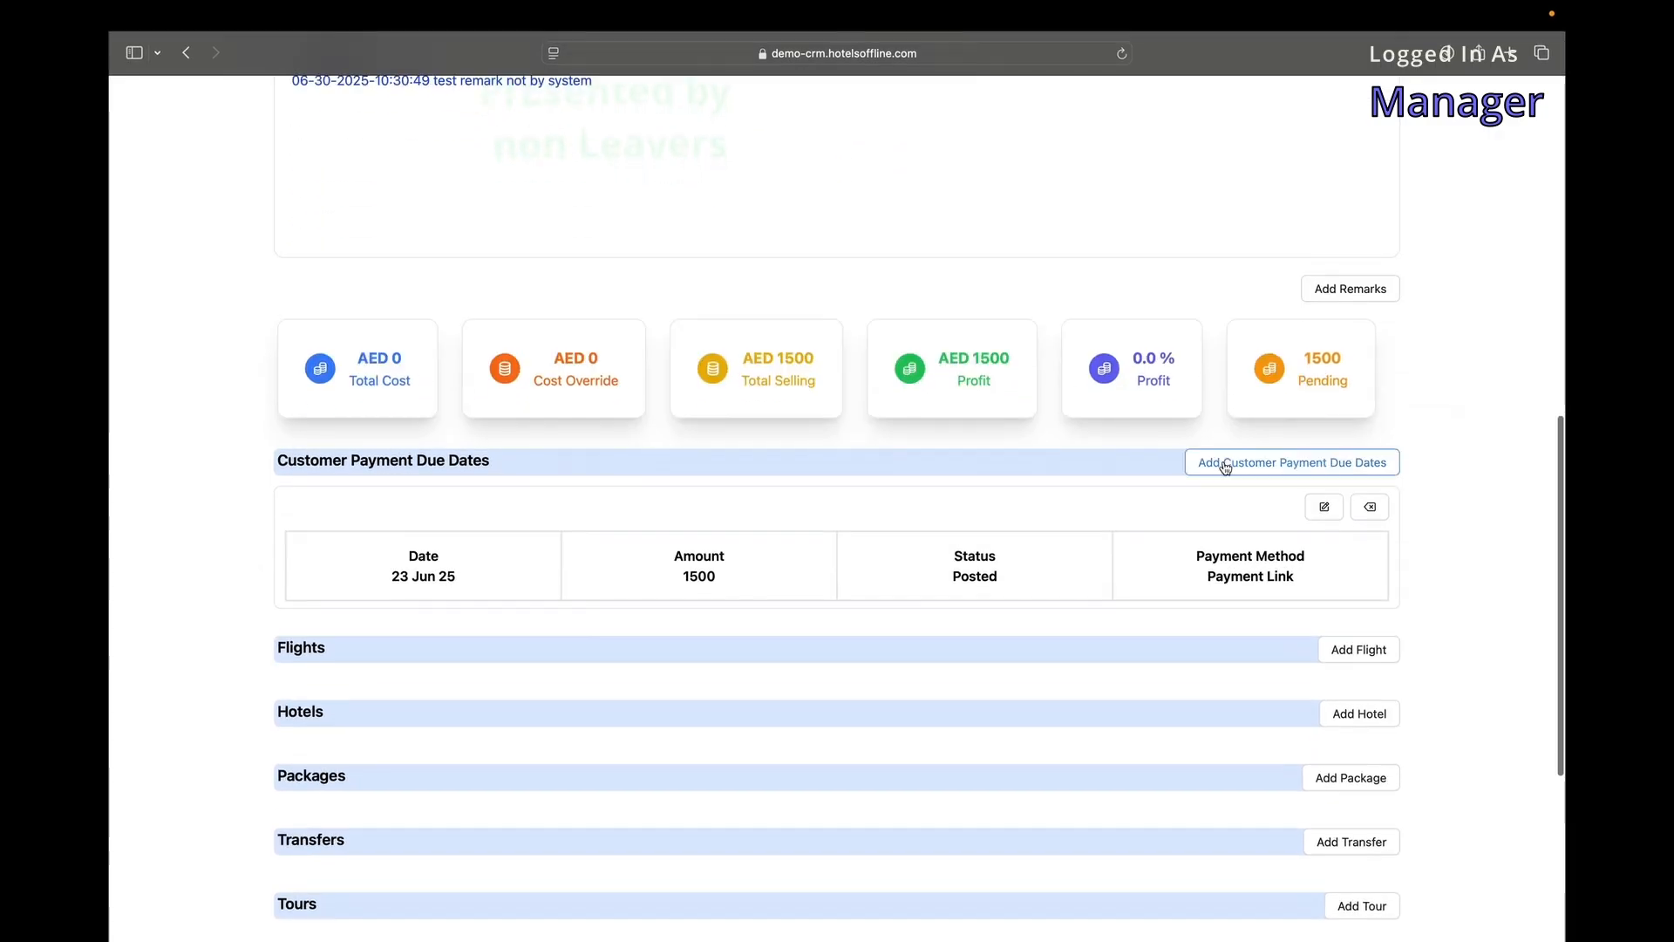
pyautogui.click(1226, 466)
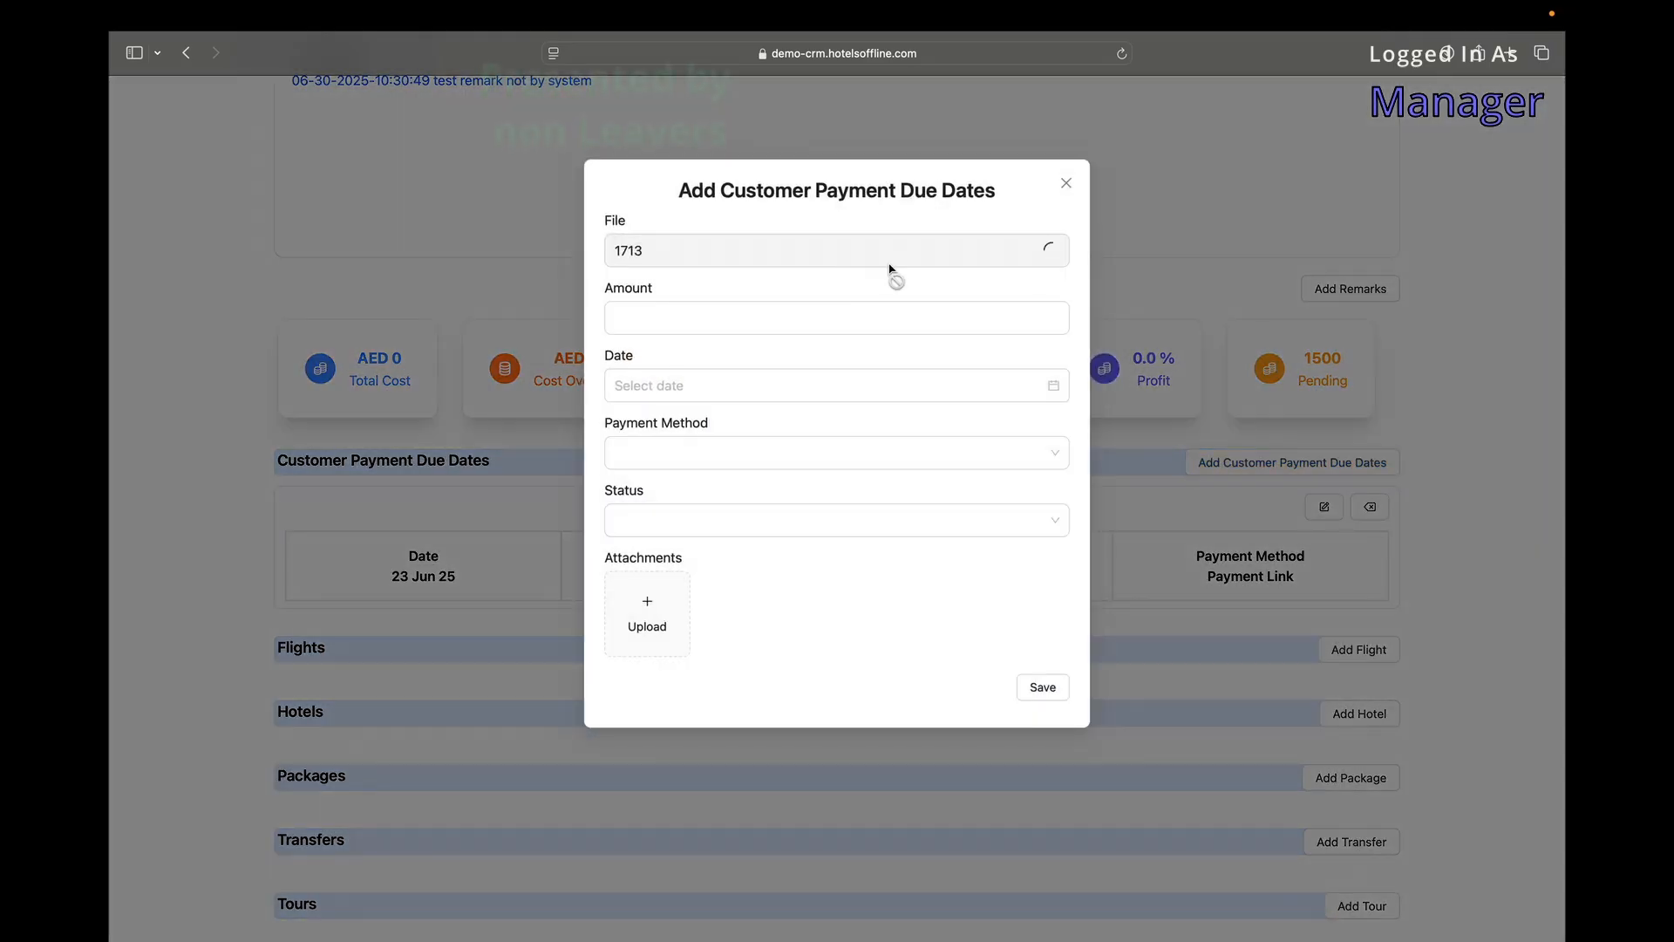
pyautogui.click(762, 319)
pyautogui.click(751, 384)
pyautogui.click(872, 449)
pyautogui.scroll(-3, 857, 533)
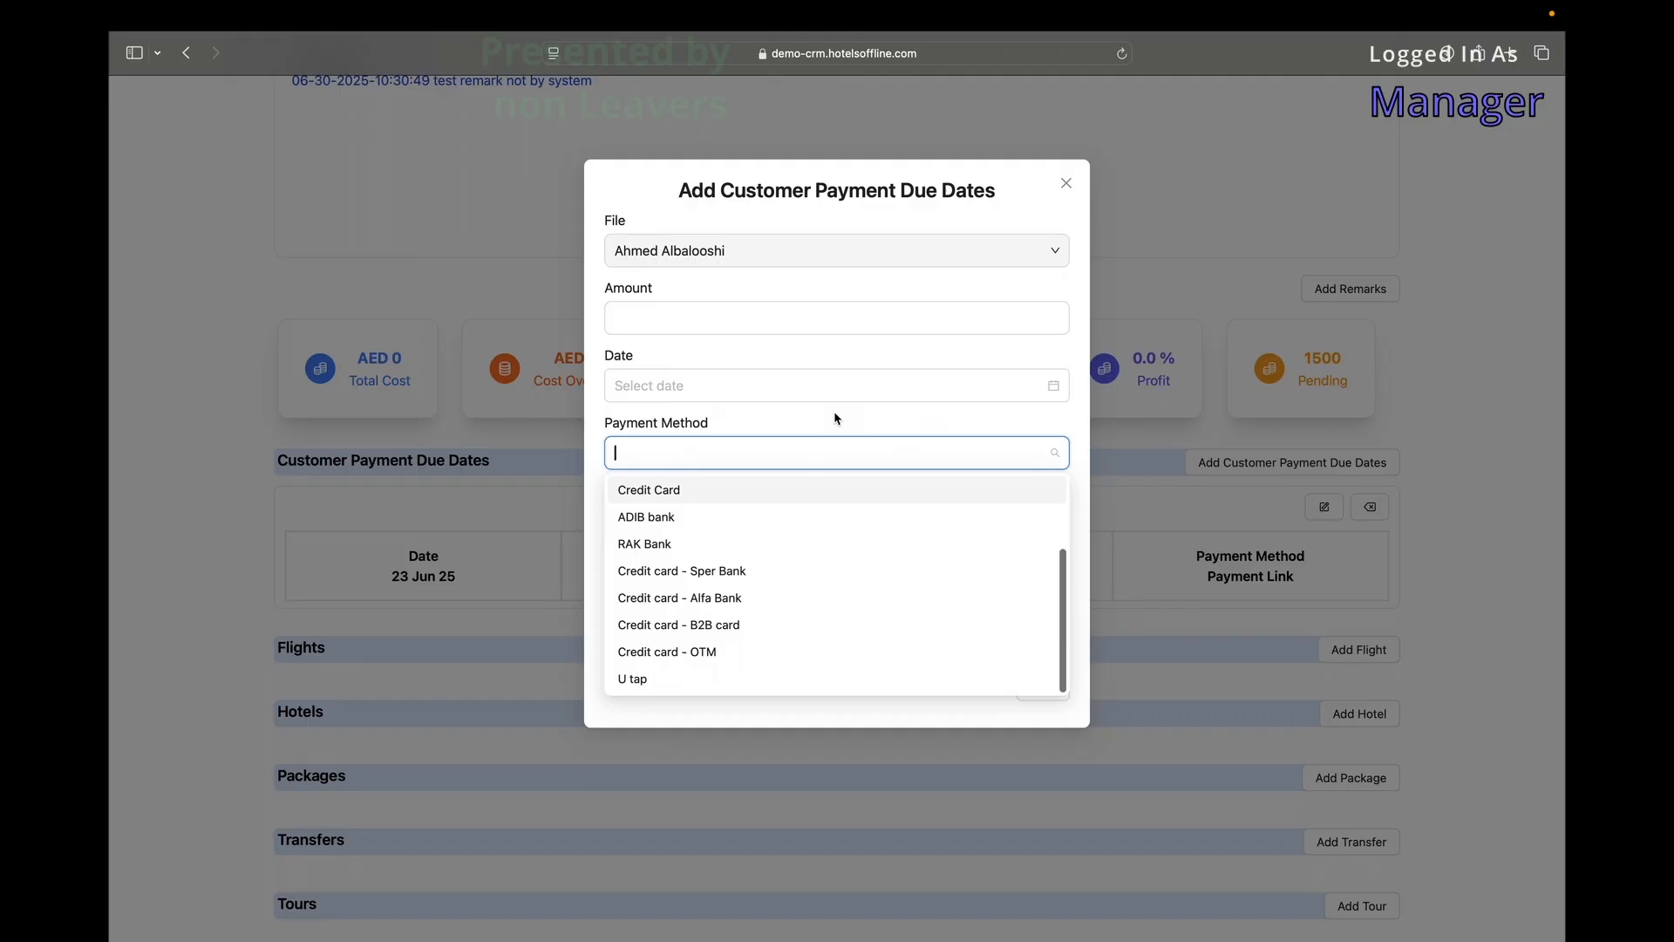
pyautogui.click(837, 418)
pyautogui.click(795, 514)
pyautogui.click(681, 610)
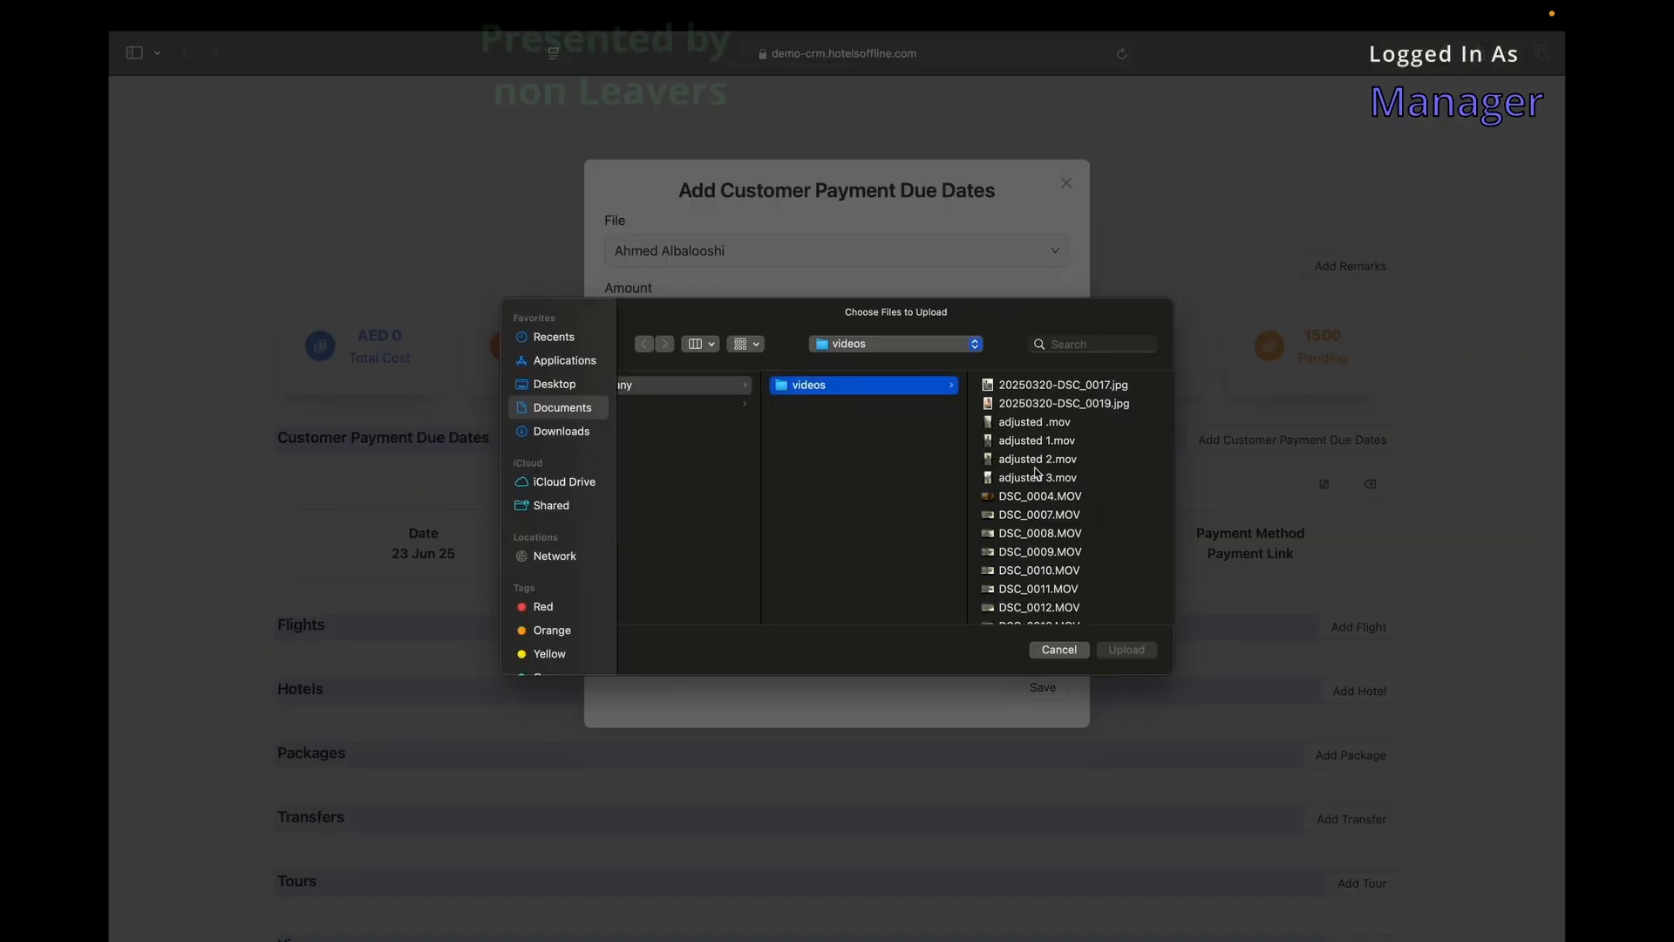
pyautogui.click(1013, 388)
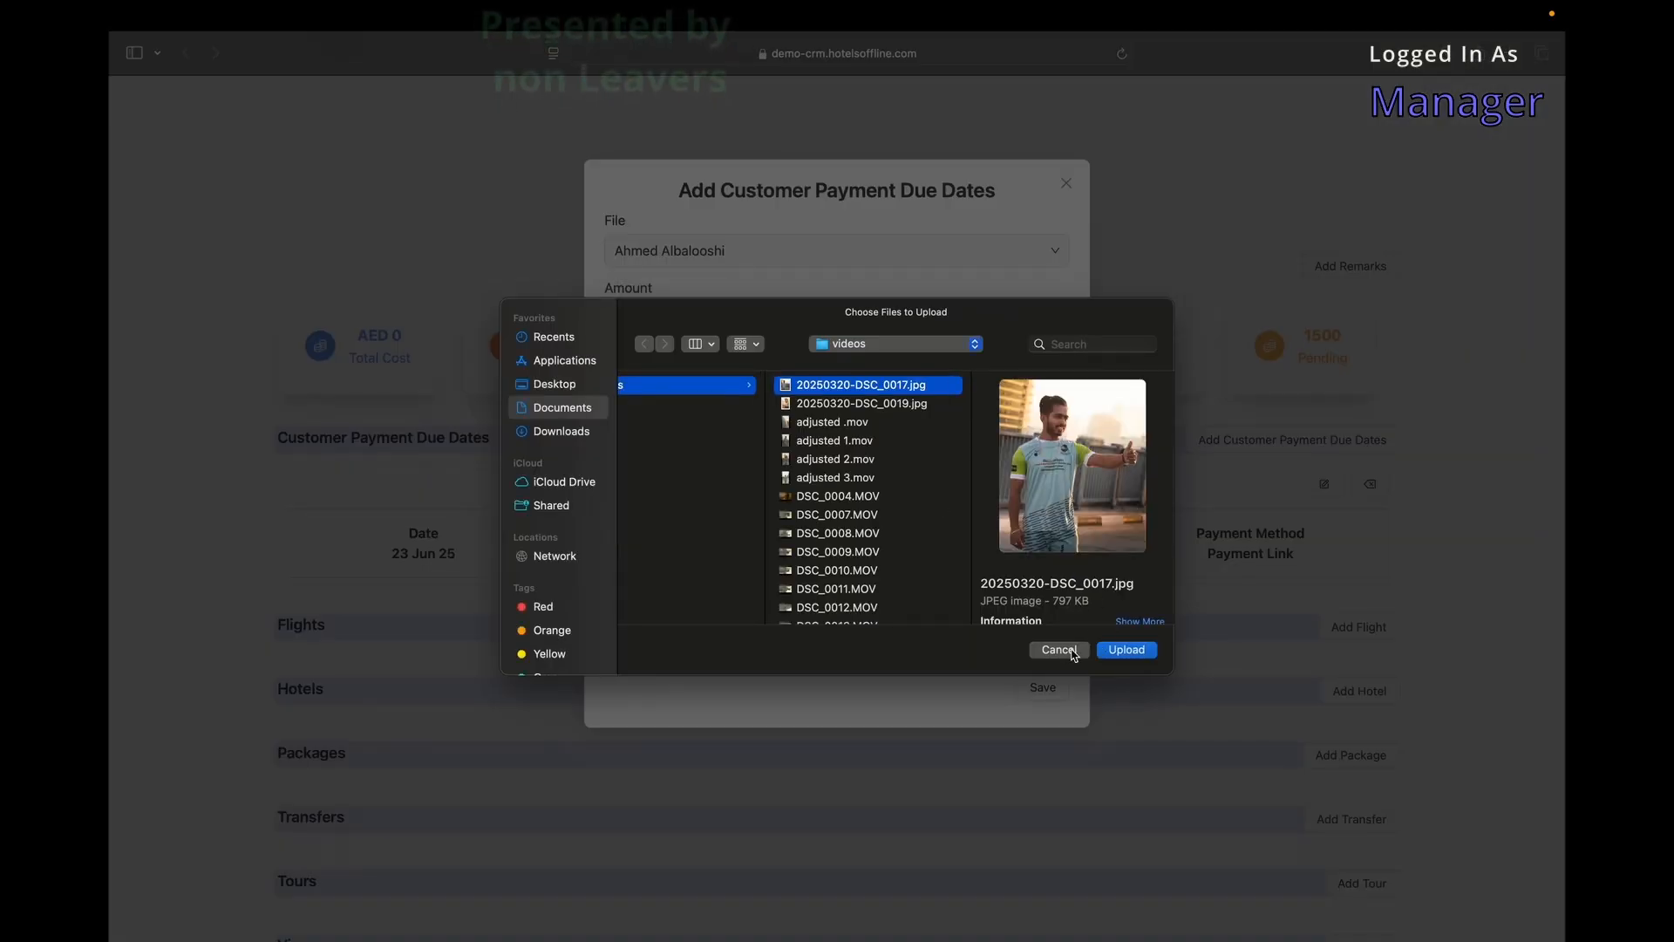
pyautogui.click(1072, 653)
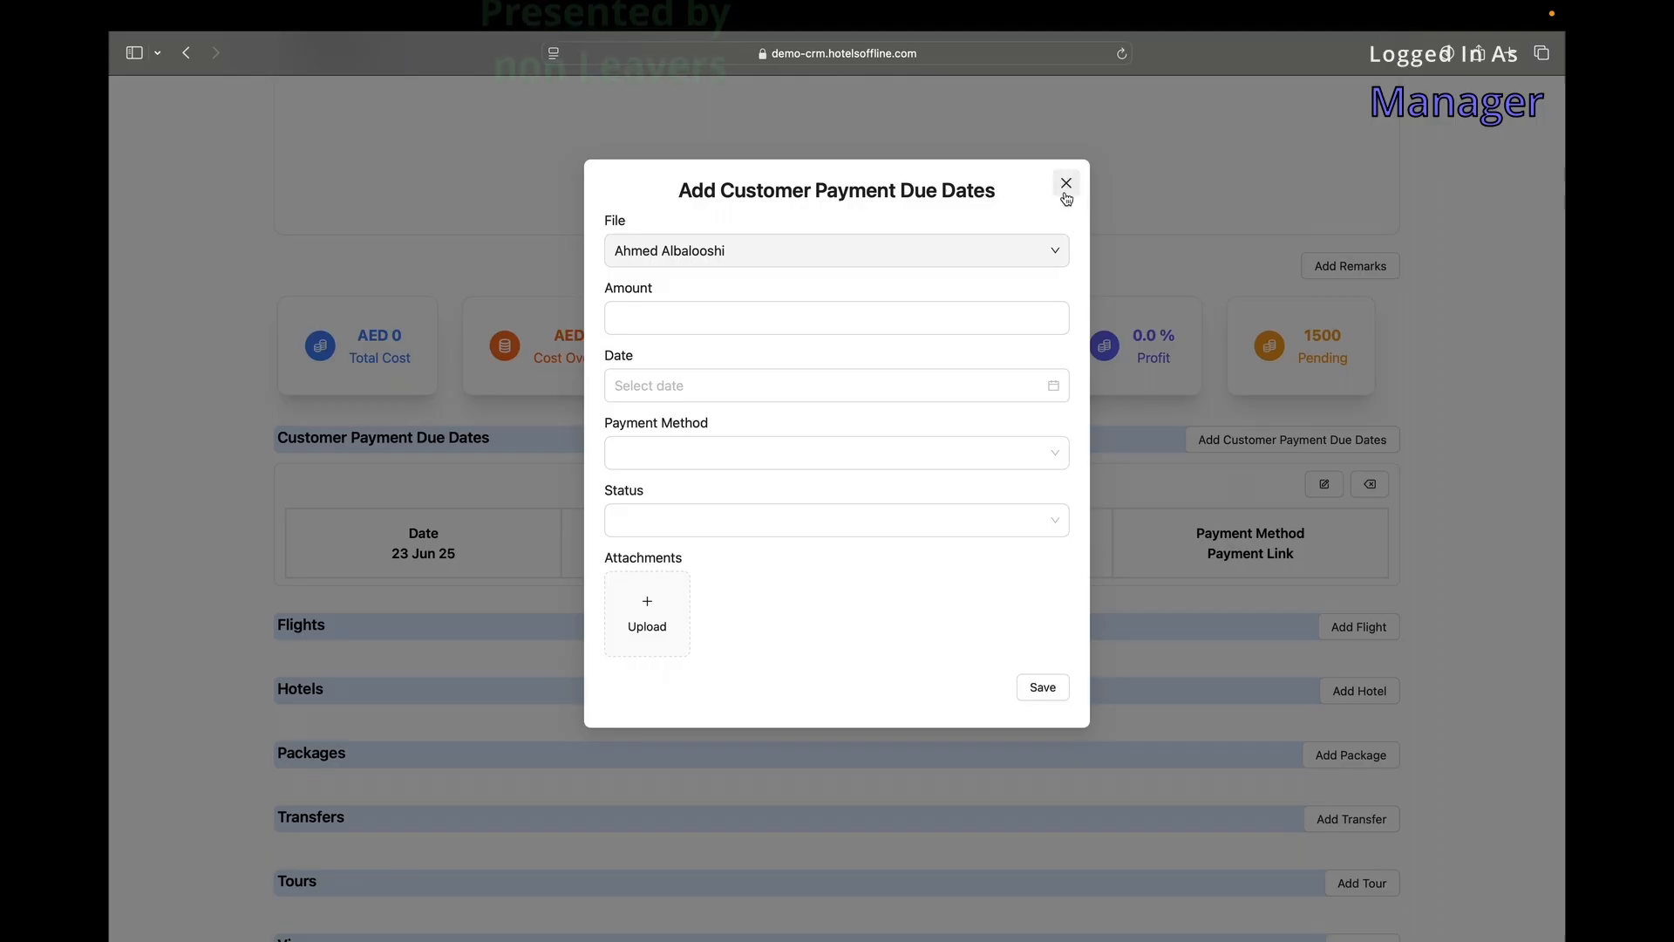
pyautogui.click(1066, 192)
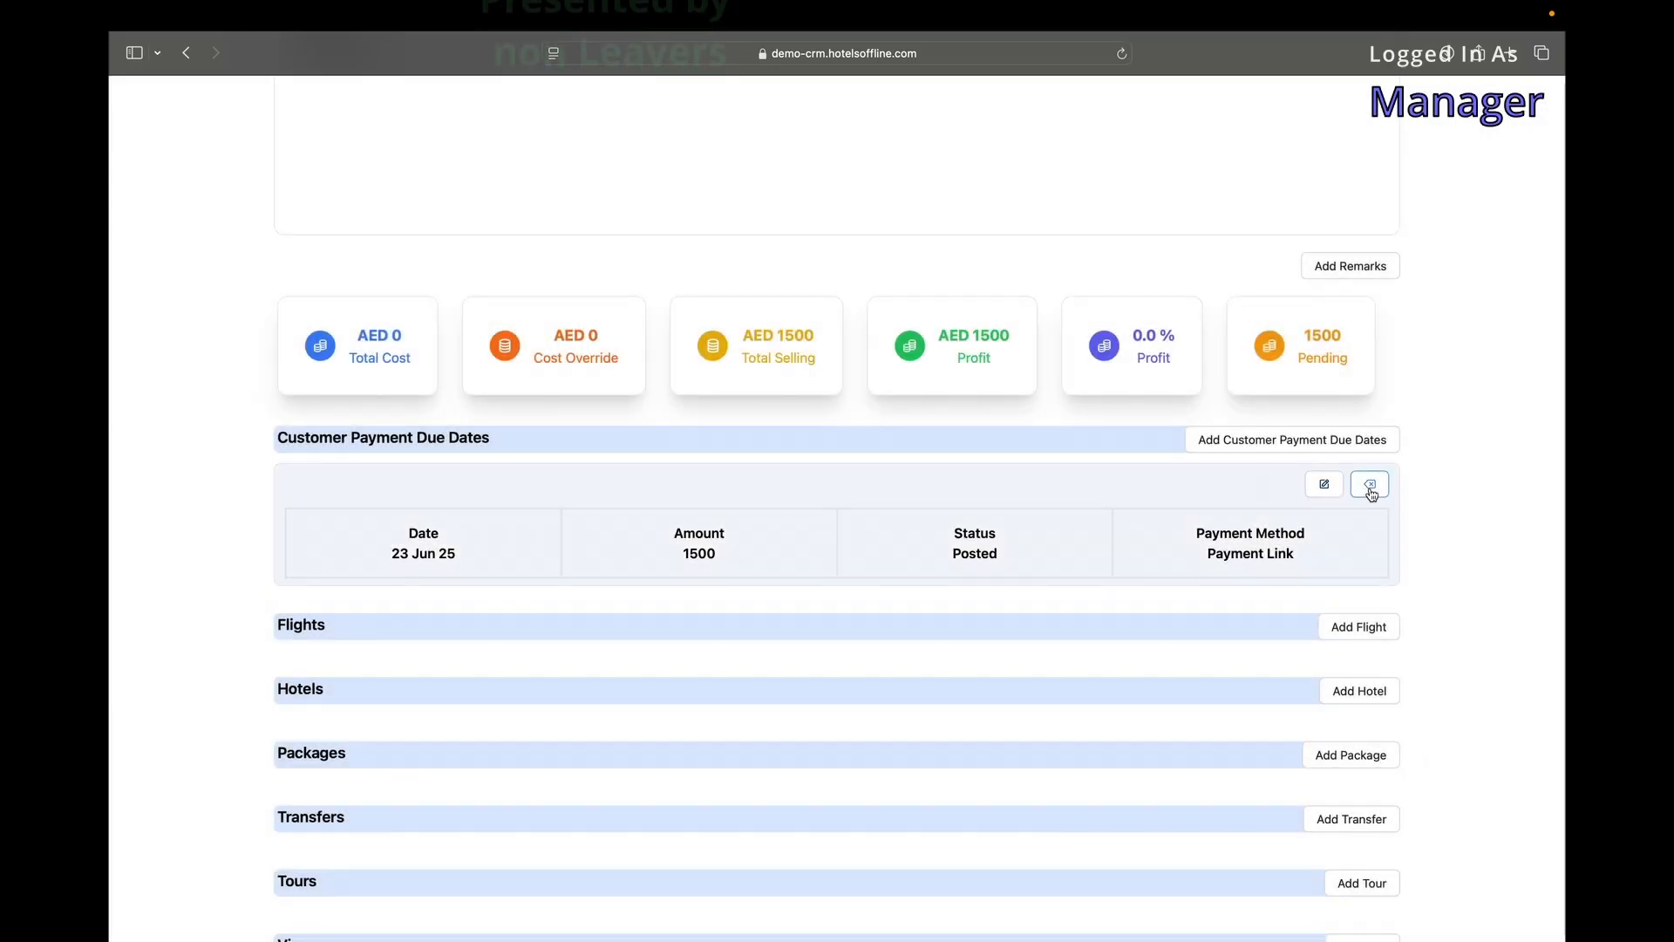
pyautogui.click(1376, 491)
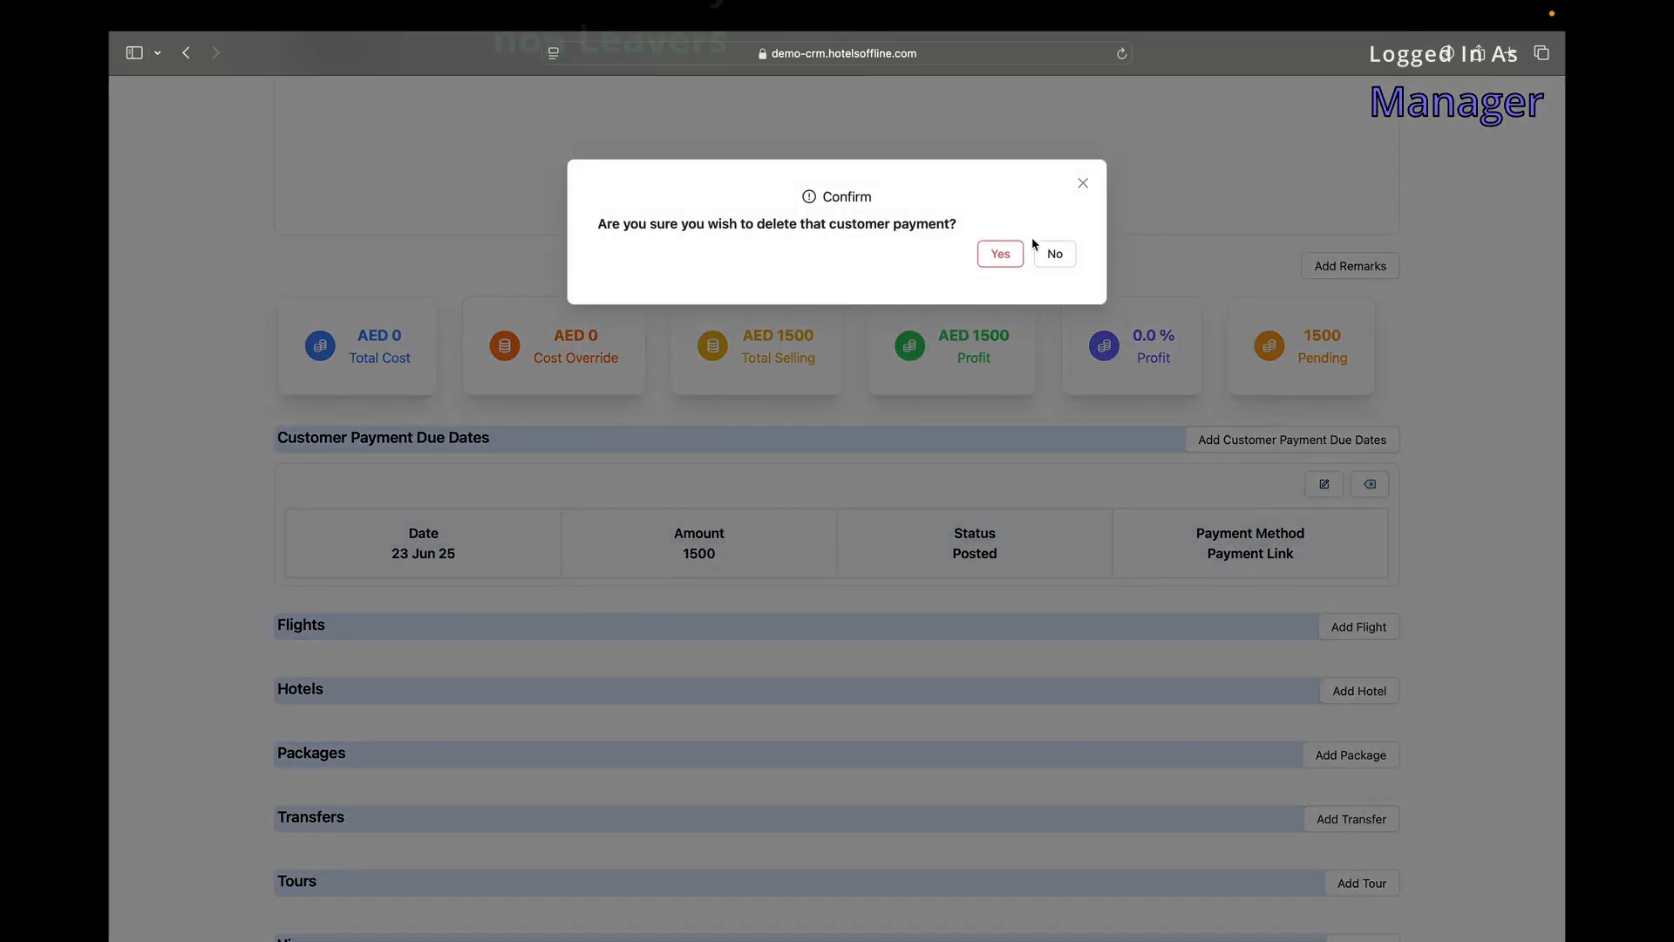
pyautogui.click(1055, 255)
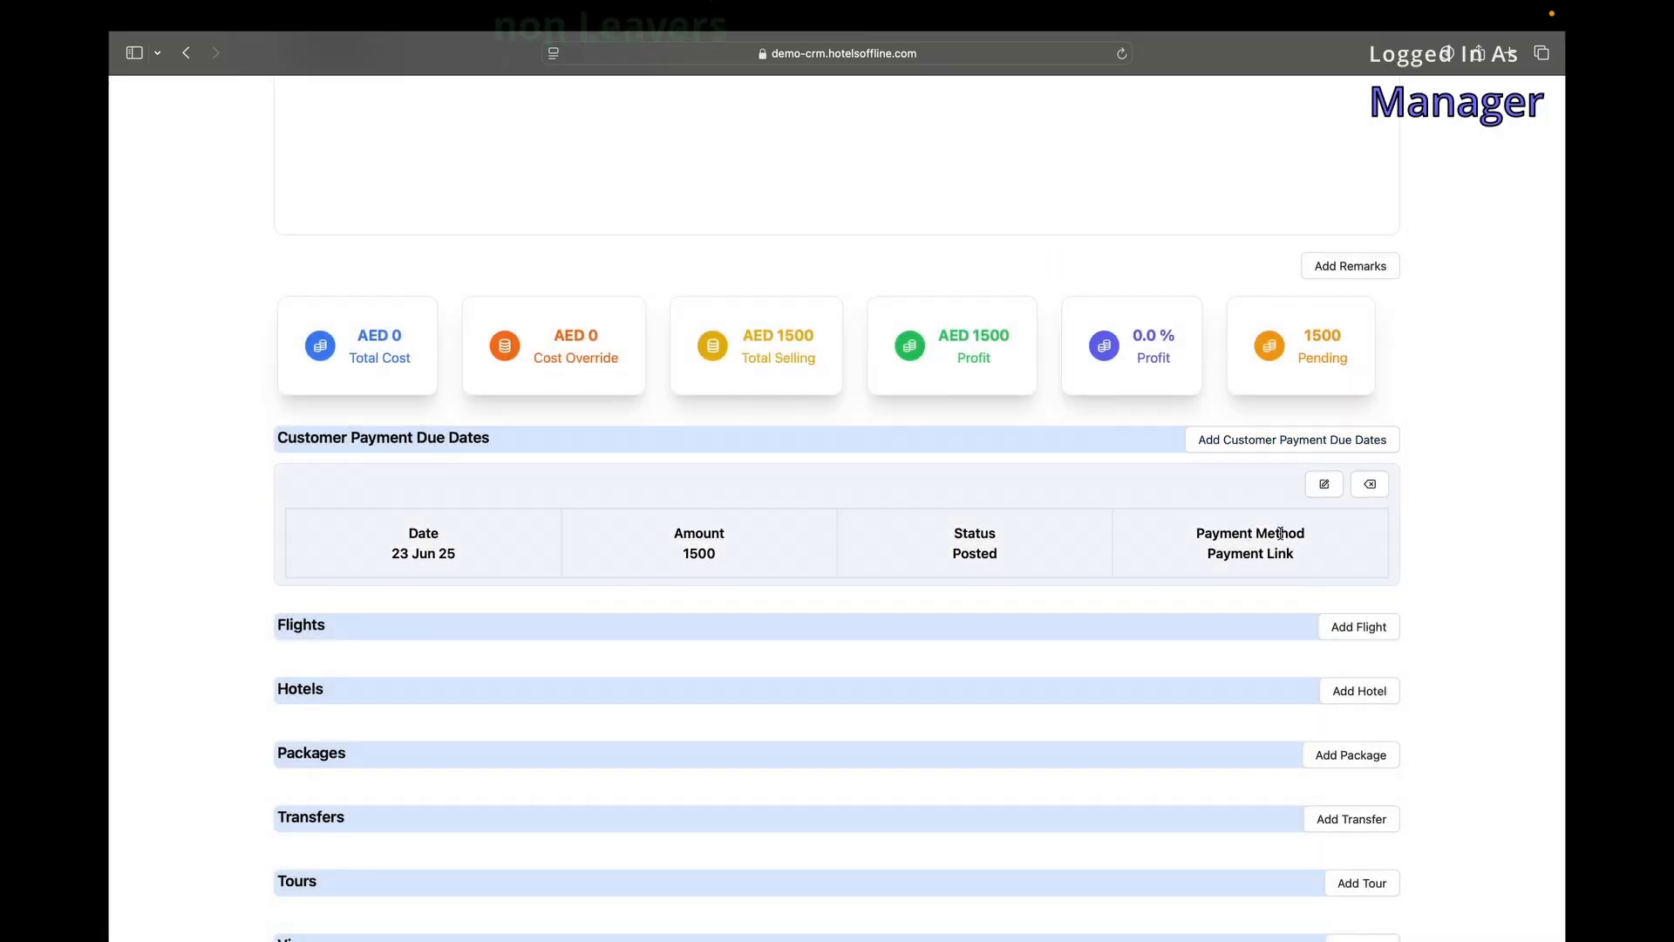
pyautogui.moveTo(1164, 546); pyautogui.dragTo(1320, 479)
pyautogui.click(1323, 484)
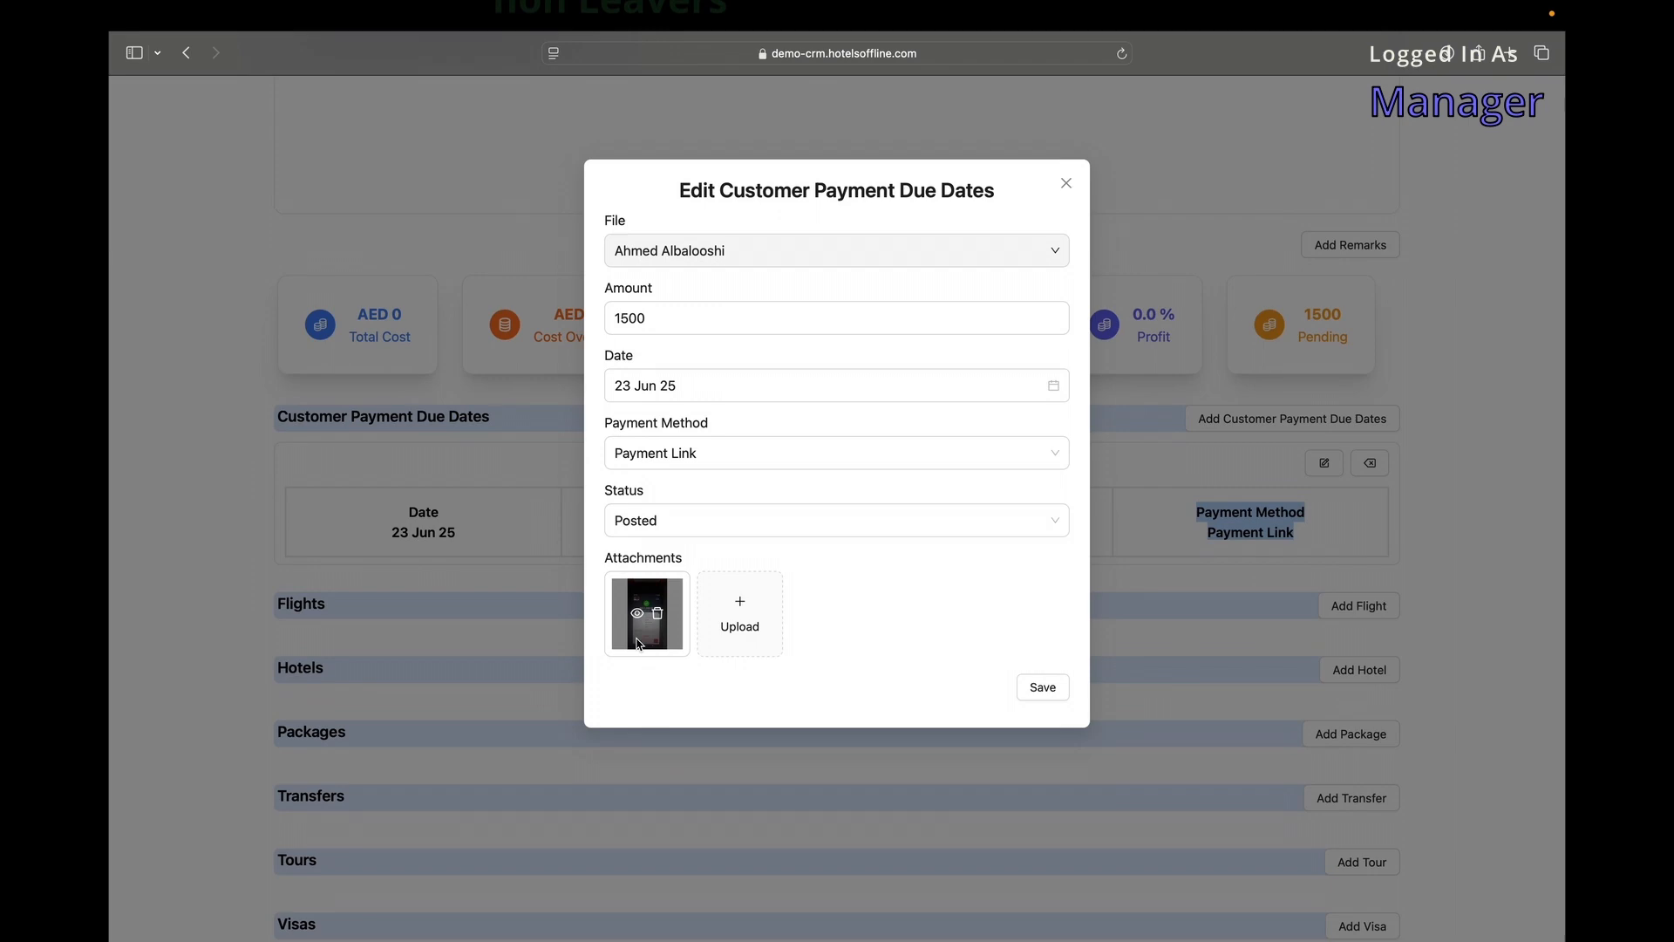
pyautogui.click(639, 615)
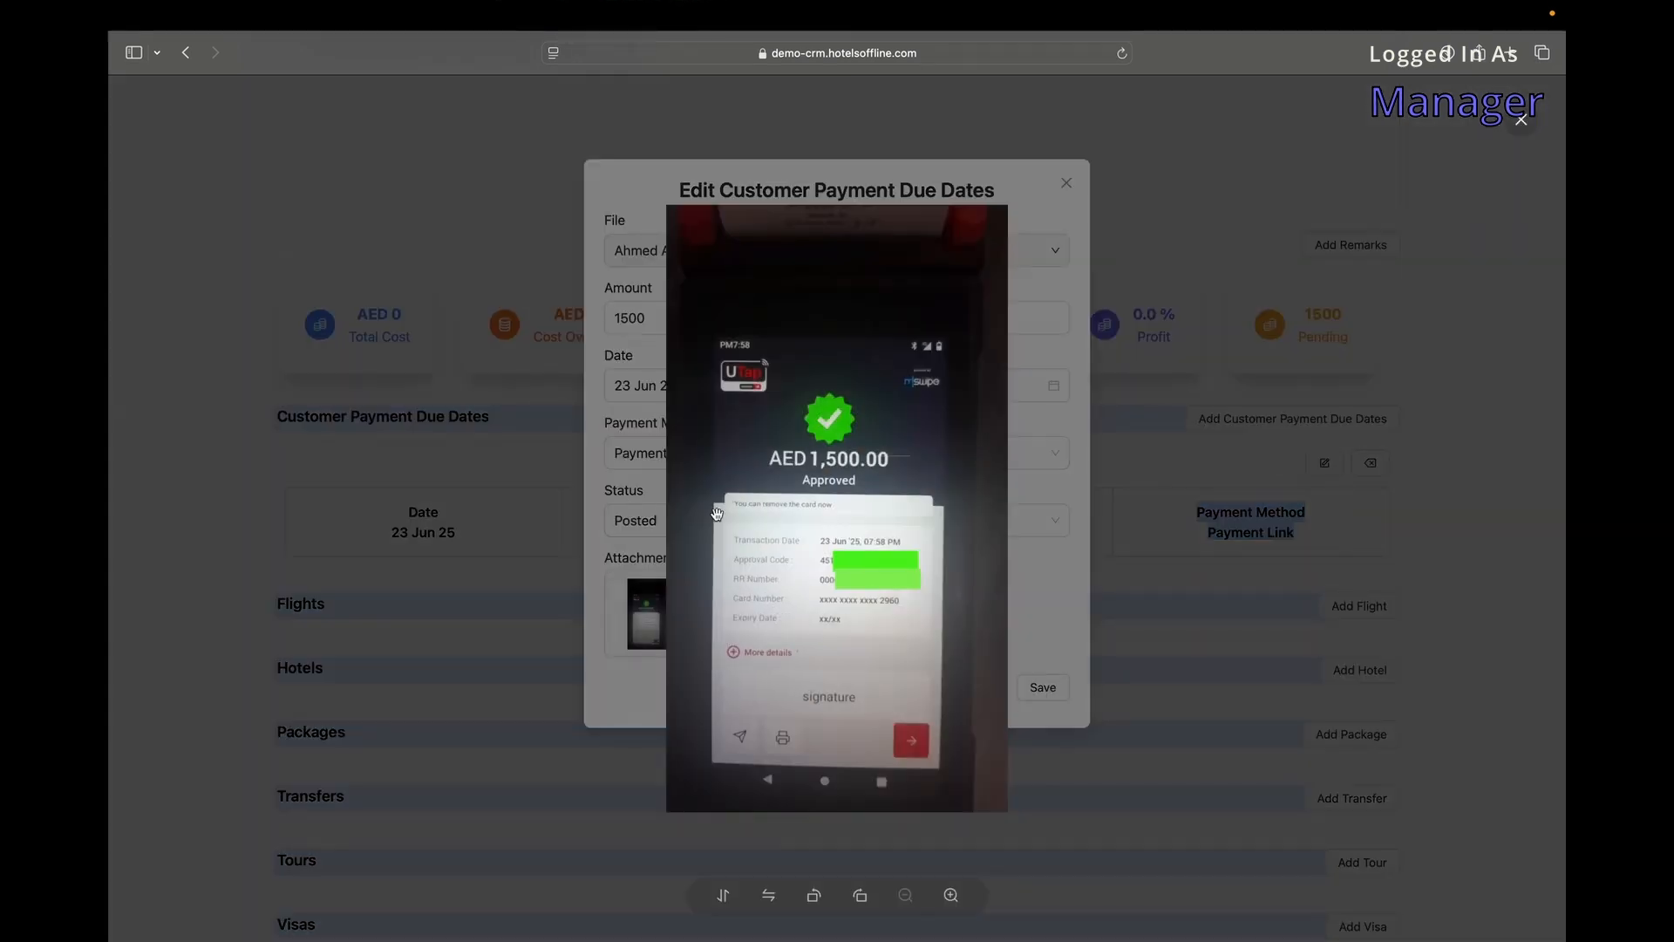
pyautogui.click(638, 465)
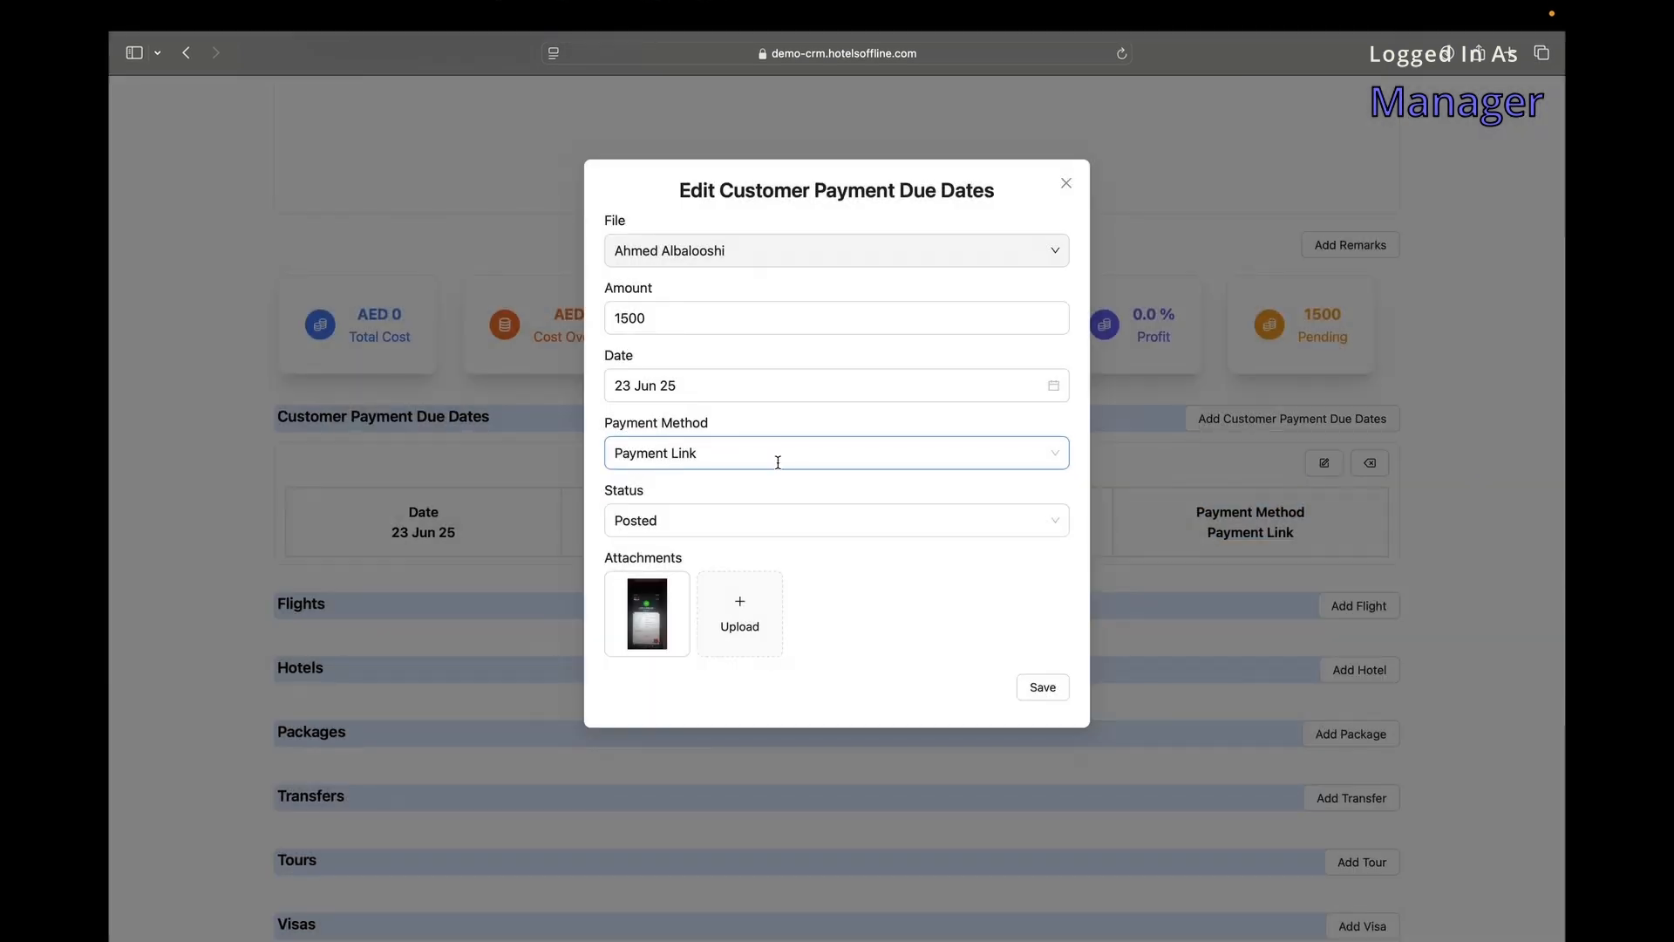
pyautogui.click(1073, 190)
pyautogui.scroll(-2, 1285, 643)
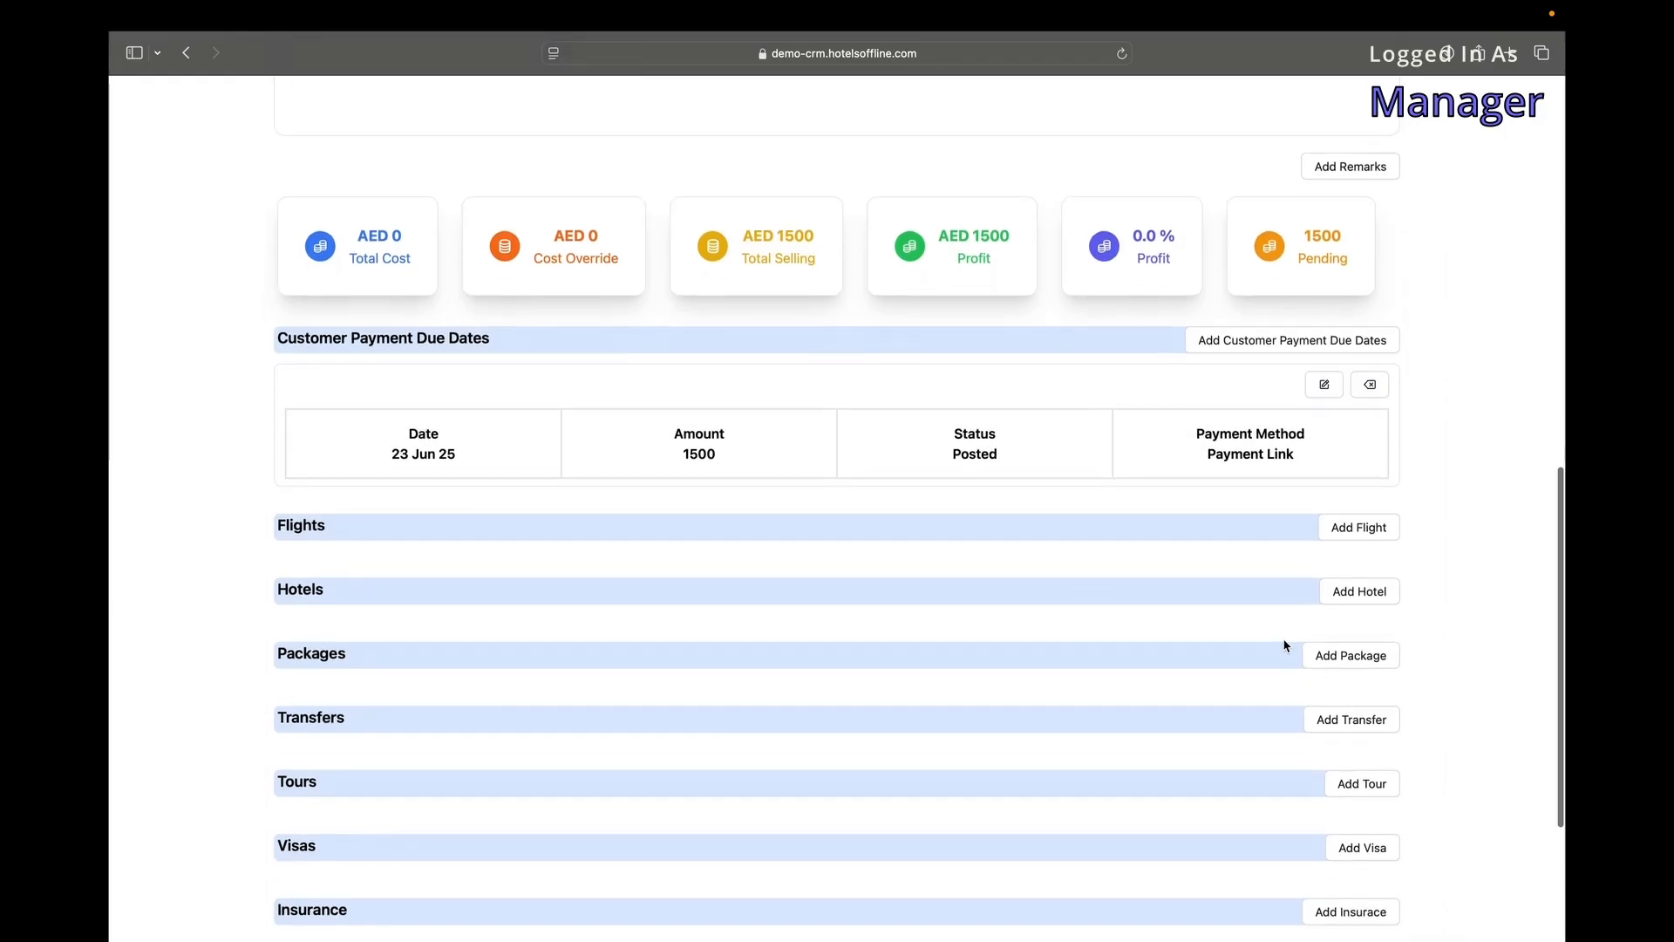
# Start a flight item with Turkish Airlines - TK and the booking's PNR to auto-fill details.
pyautogui.click(1349, 532)
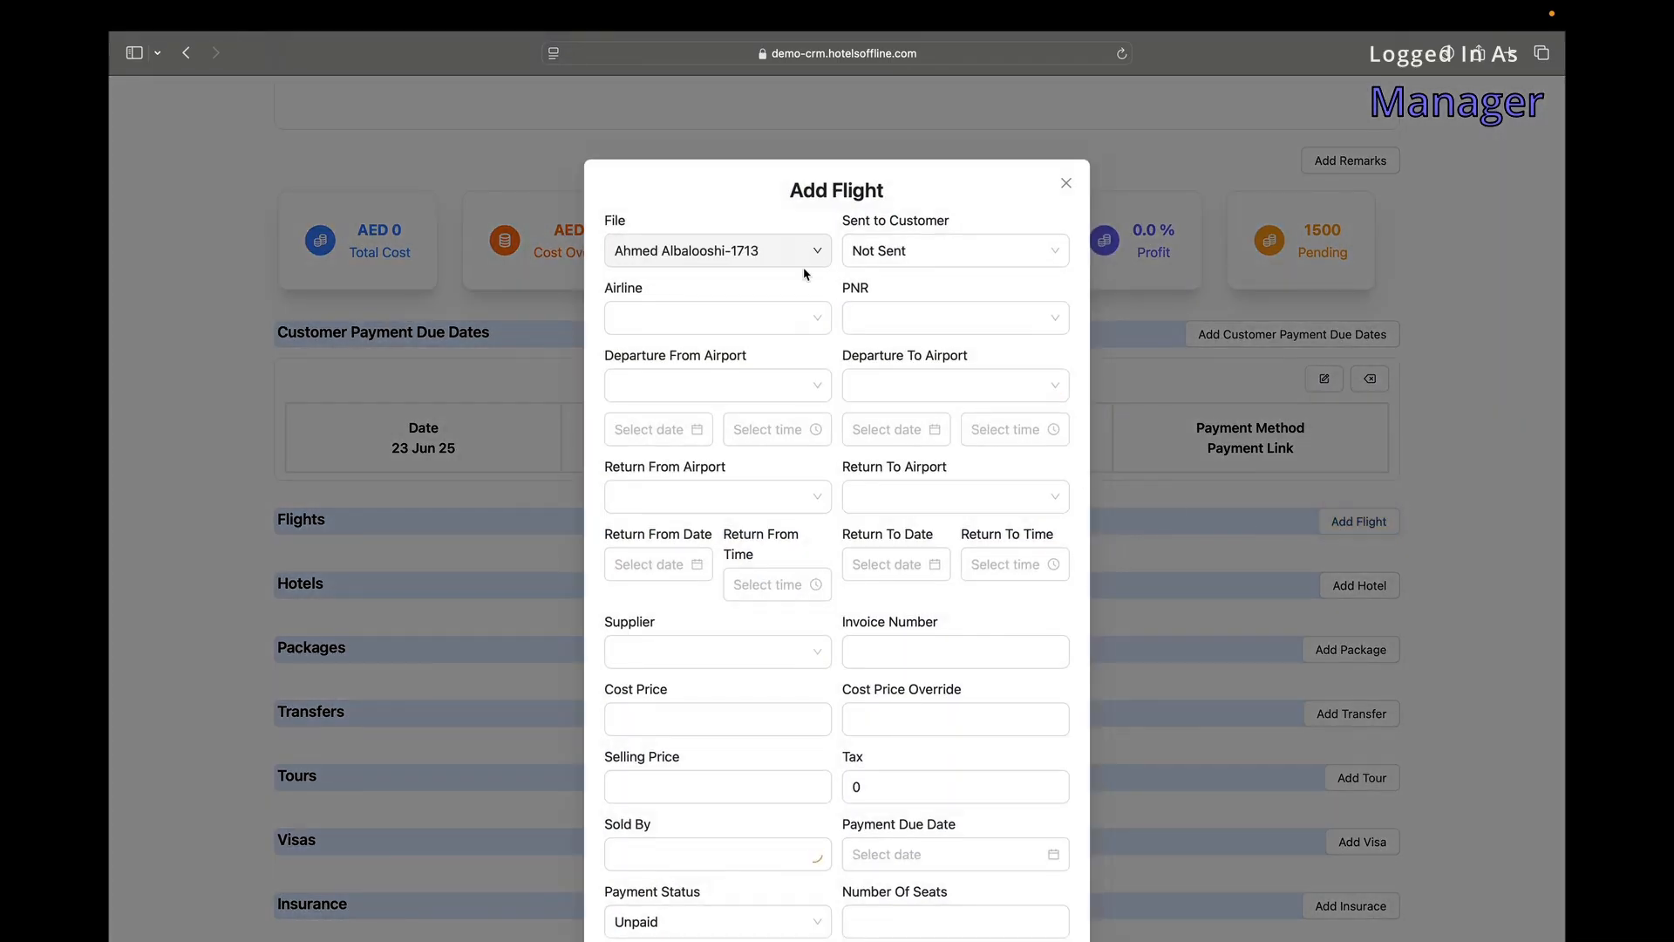
pyautogui.click(1003, 251)
pyautogui.click(732, 315)
pyautogui.scroll(-10, 703, 436)
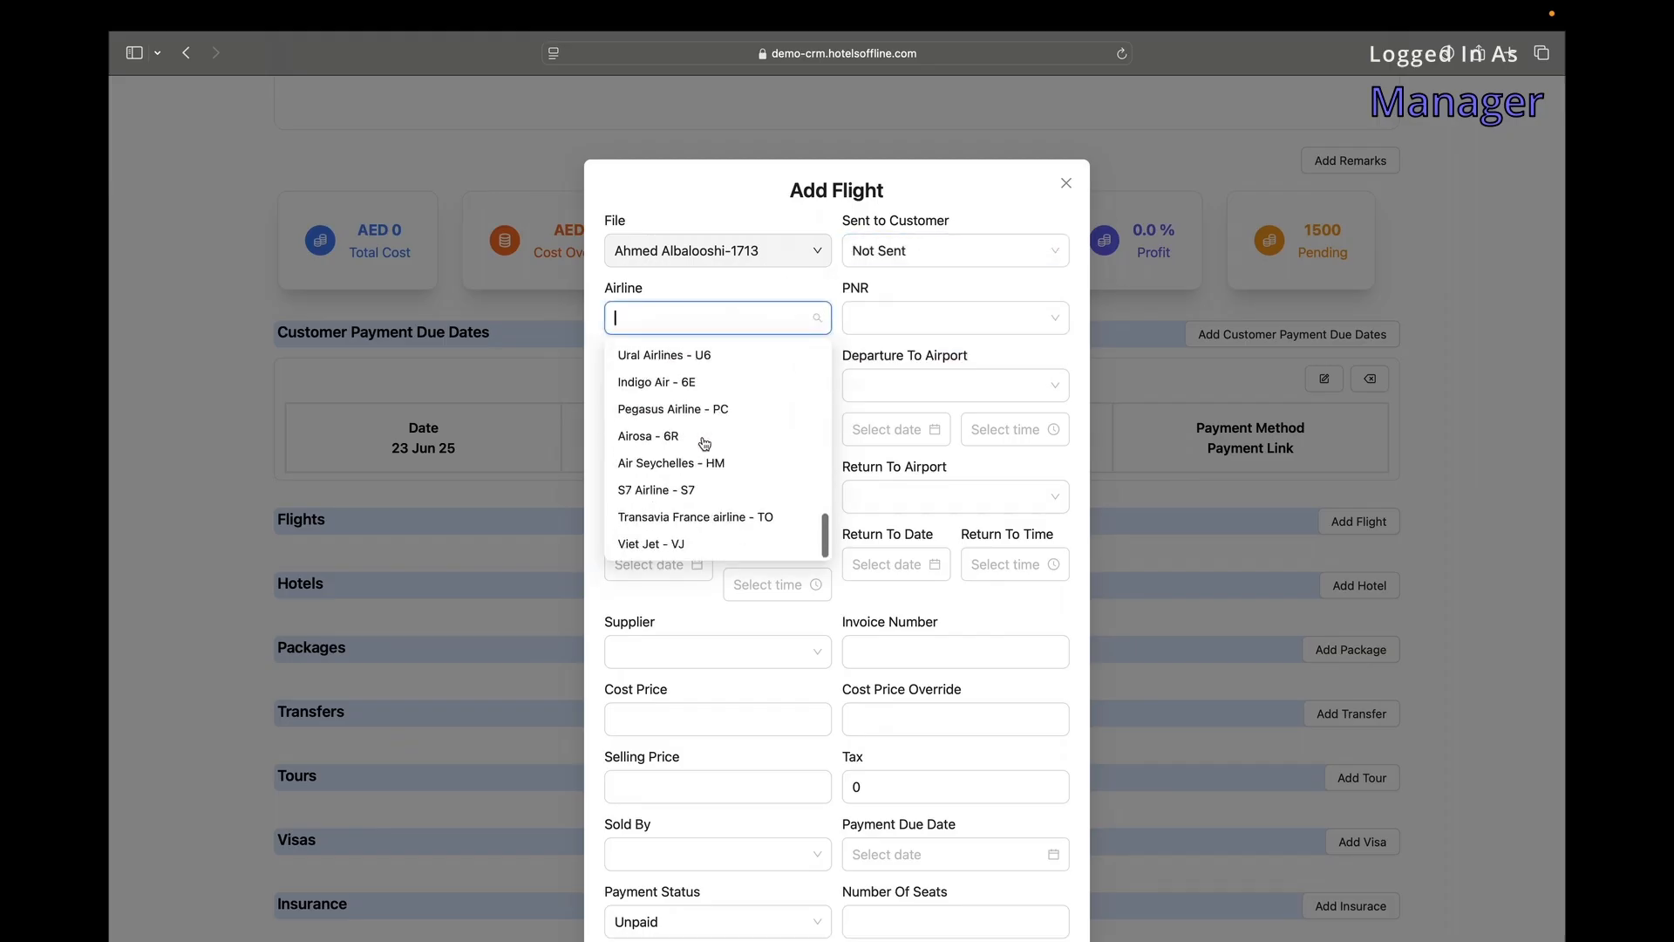
pyautogui.click(887, 317)
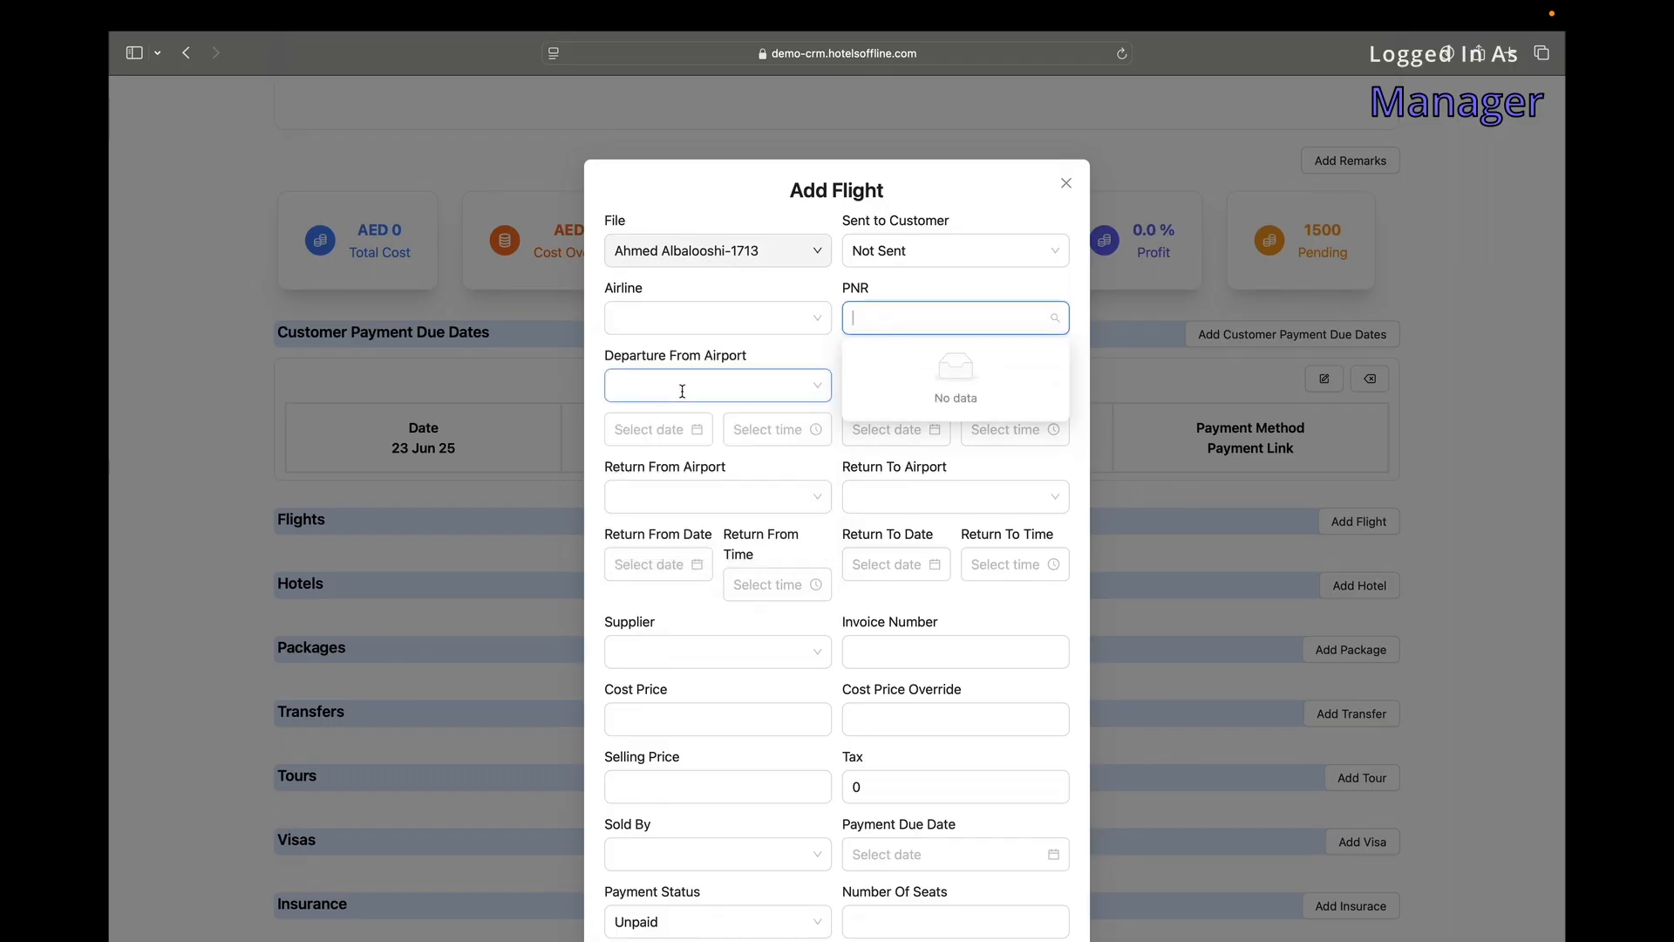
pyautogui.click(717, 318)
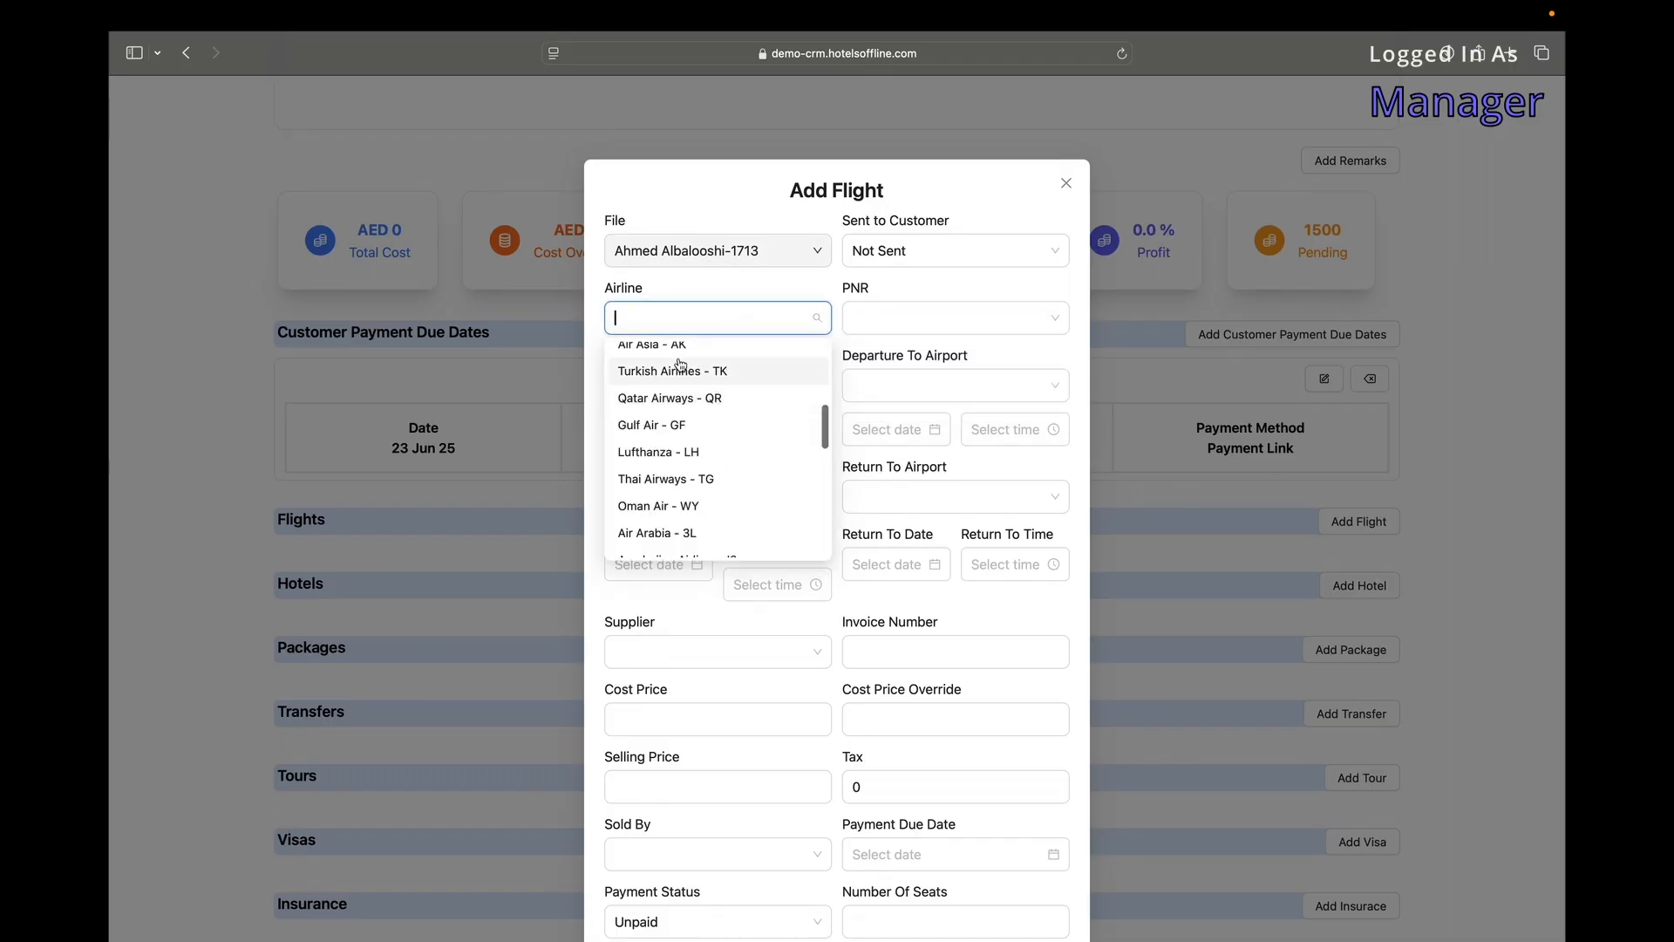
pyautogui.click(686, 366)
pyautogui.click(859, 313)
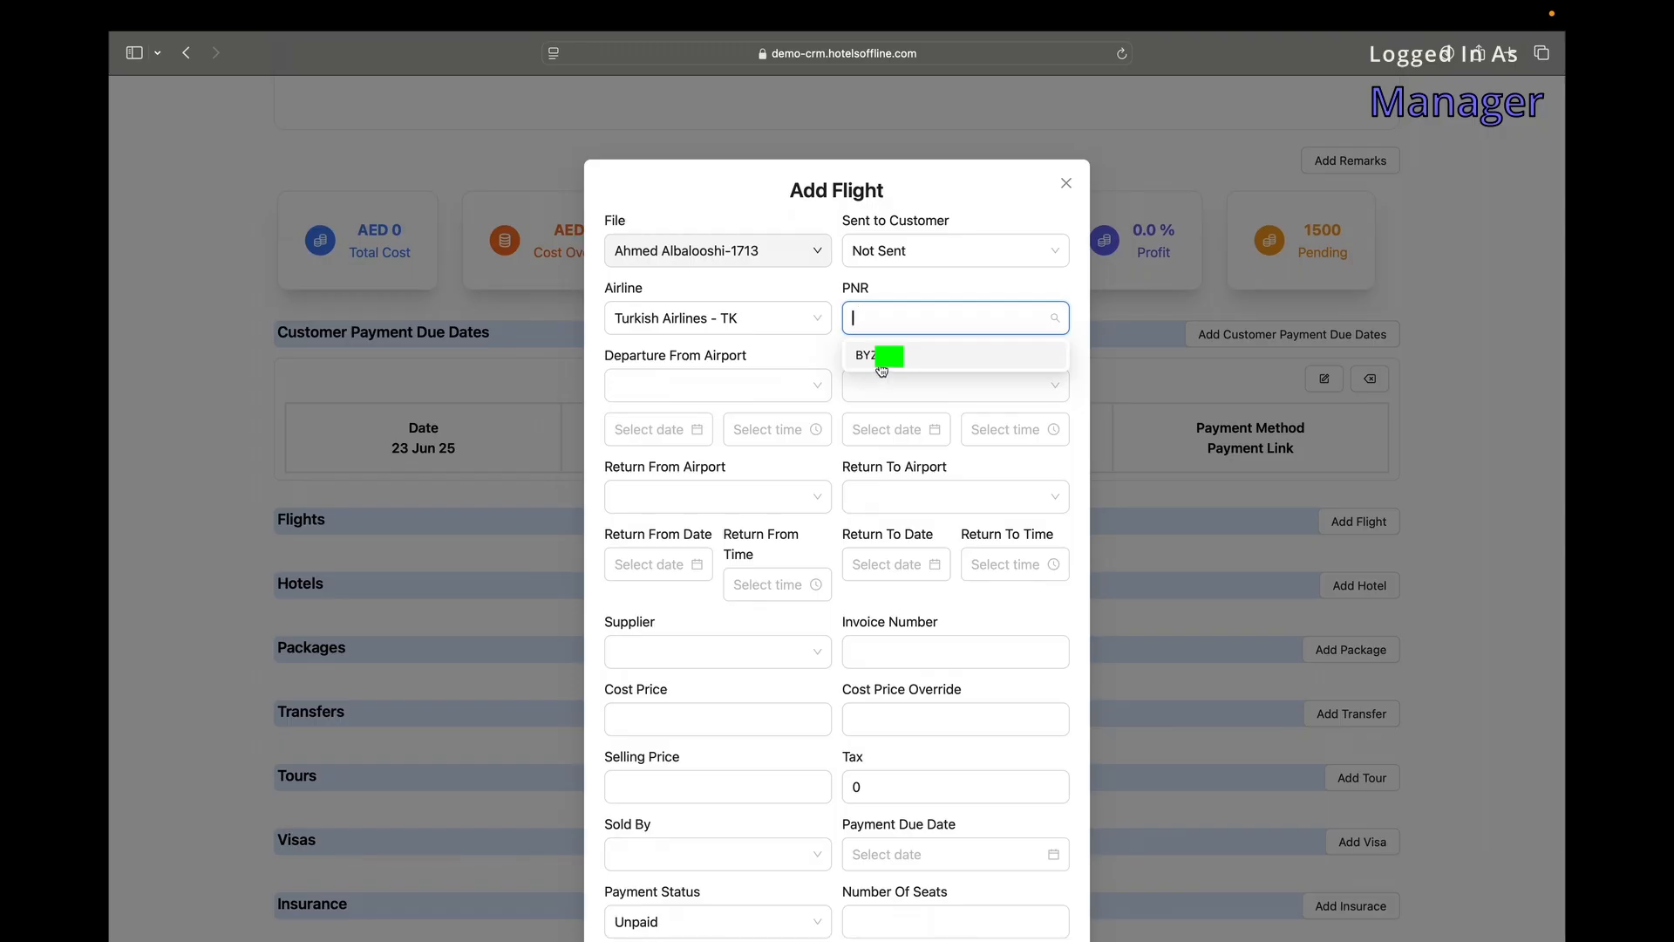
pyautogui.click(880, 366)
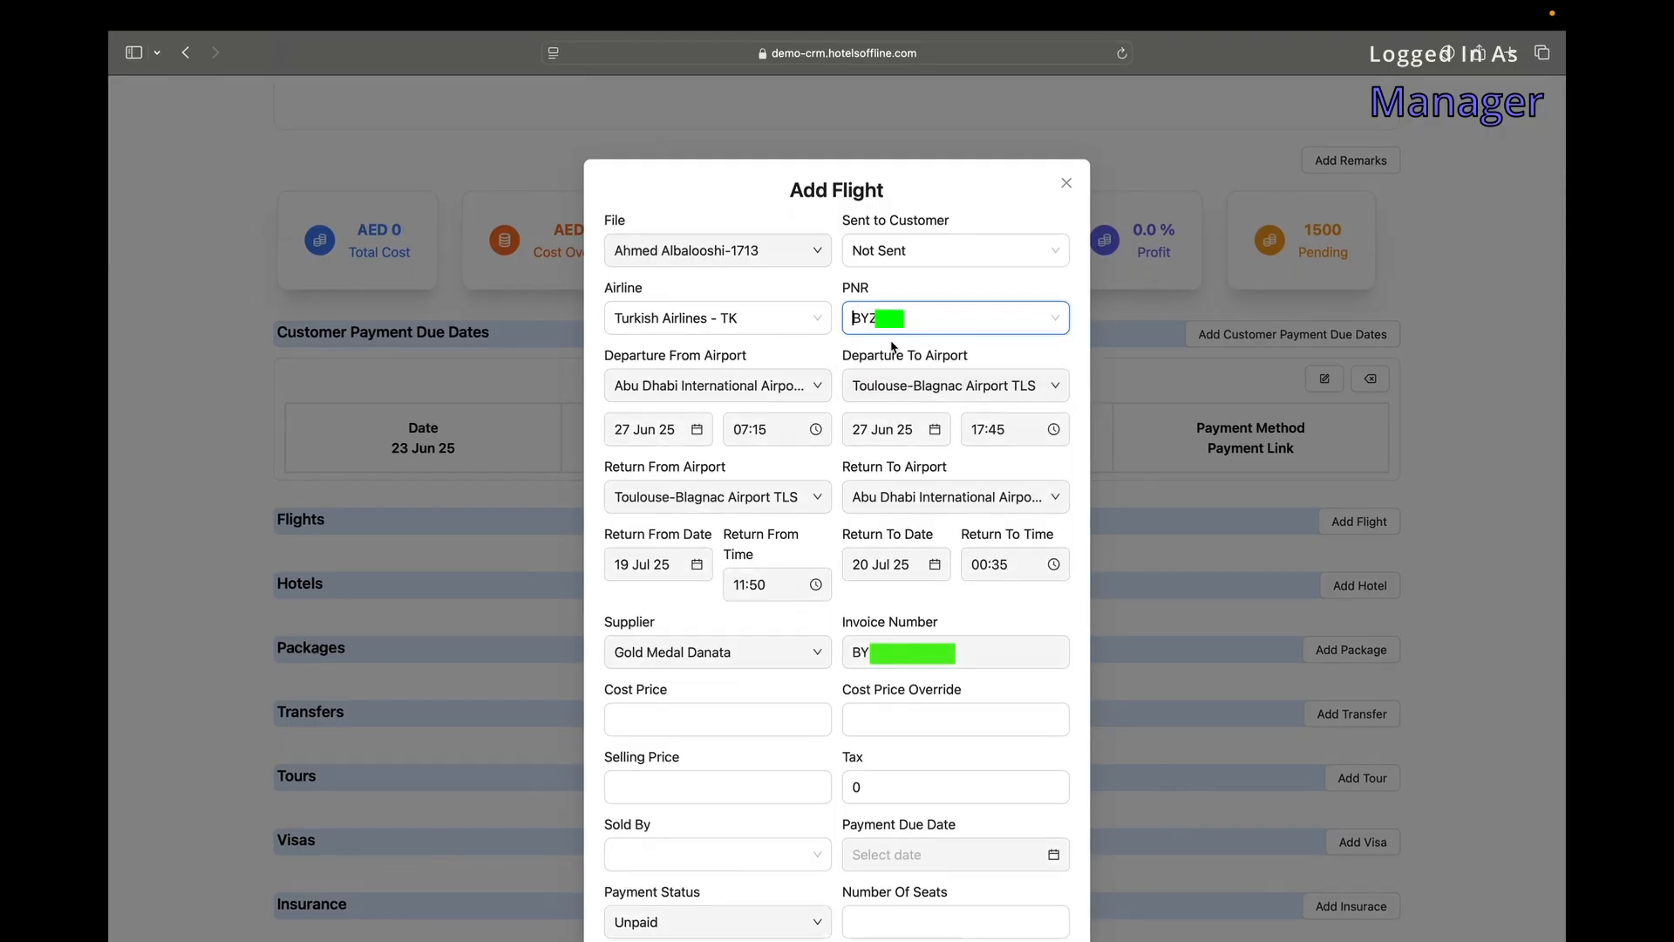
pyautogui.click(919, 254)
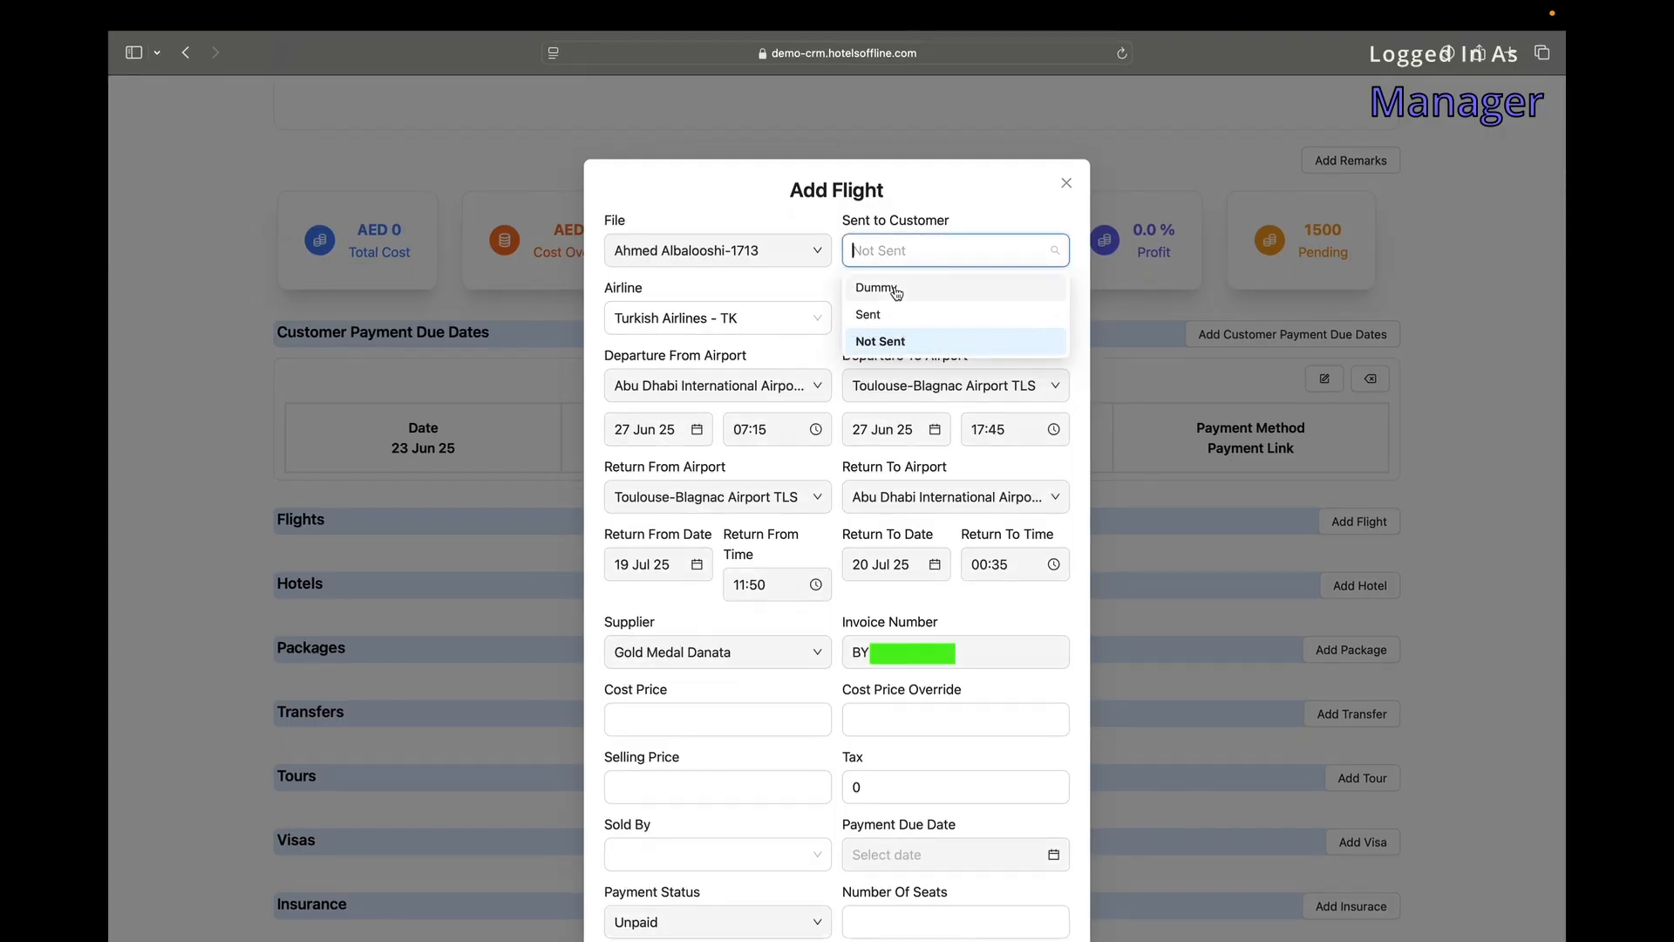
pyautogui.click(777, 298)
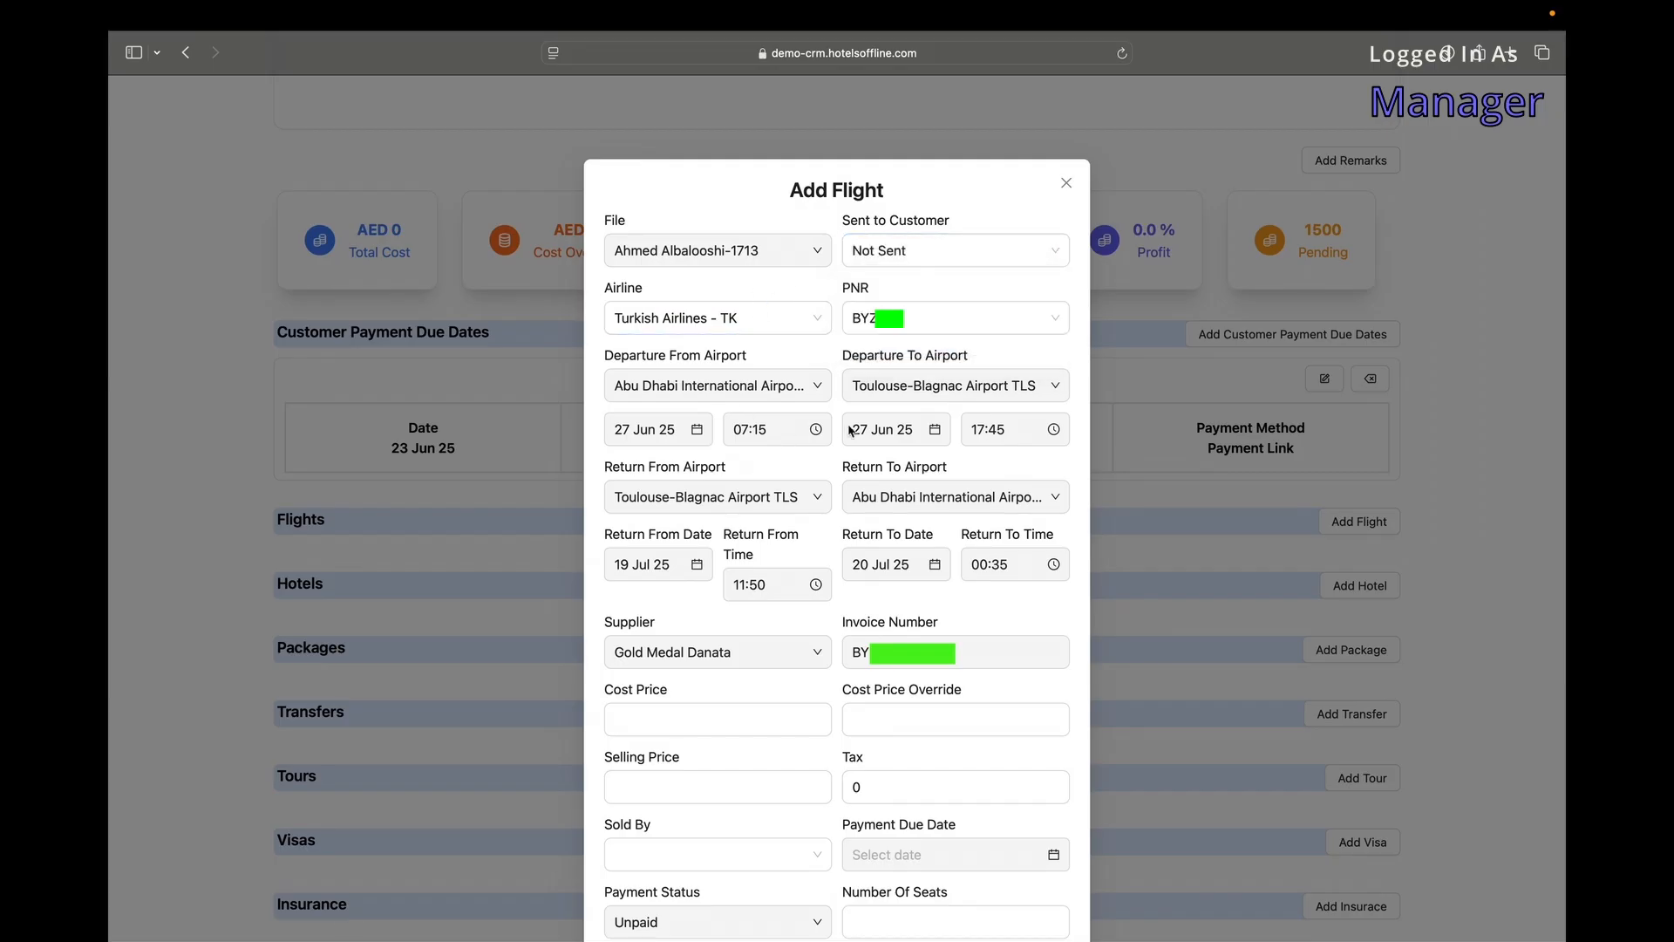
# Check the flight's cost price, cost price override and number of seats fields.
pyautogui.scroll(-3, 947, 225)
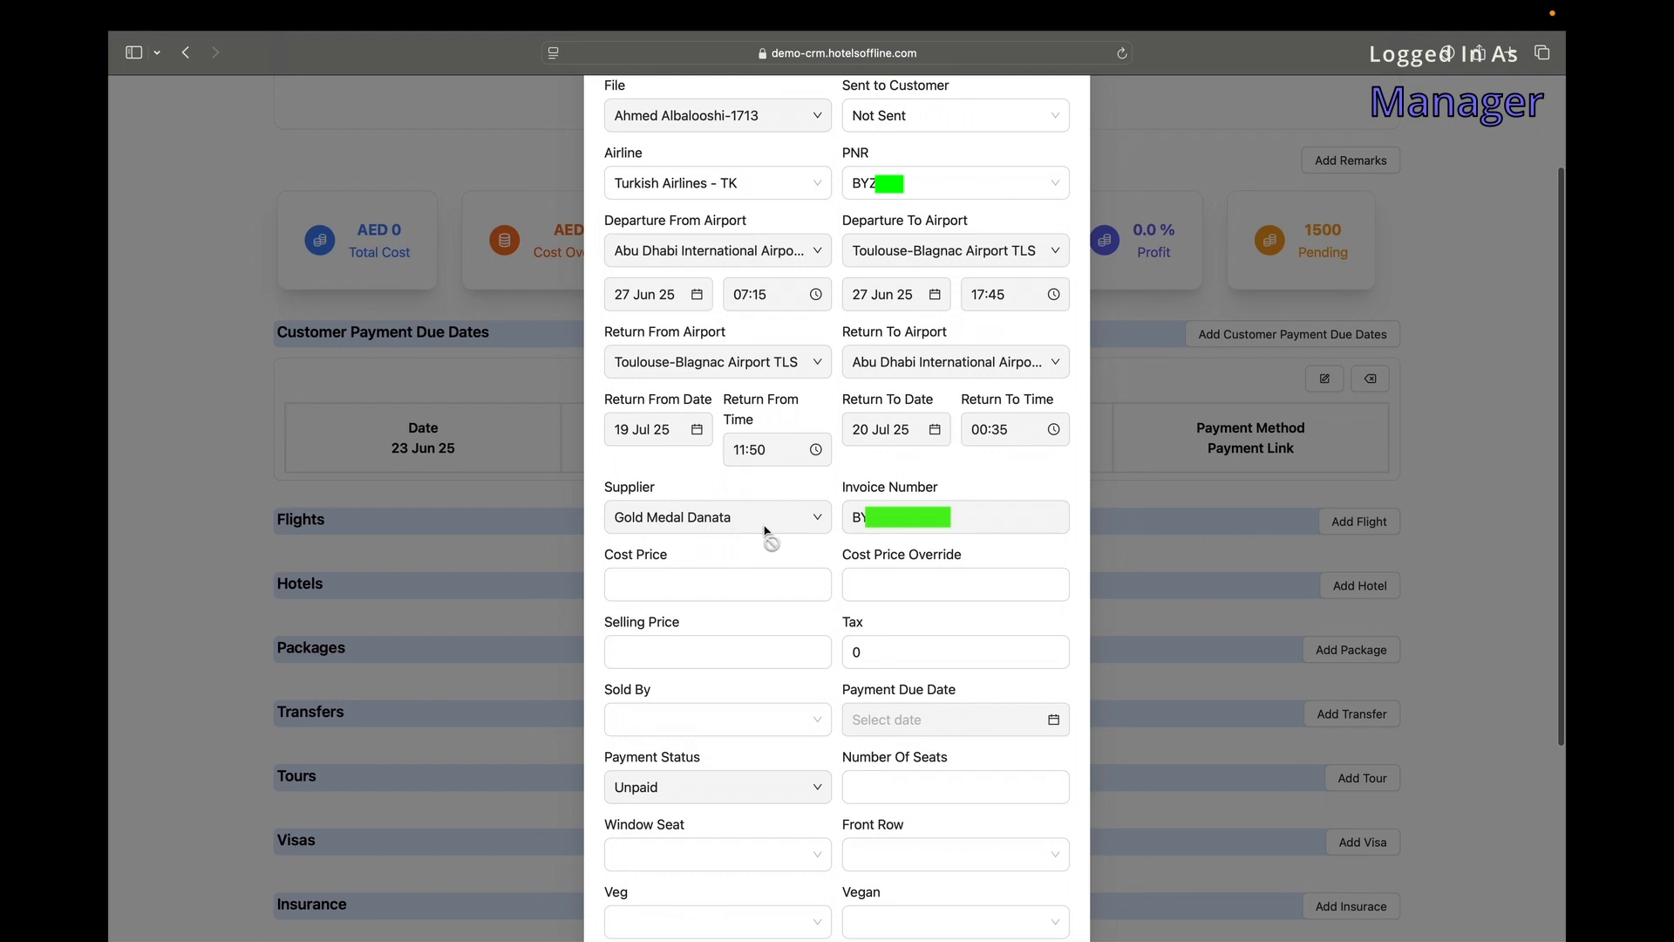
pyautogui.scroll(-3, 760, 530)
pyautogui.click(684, 463)
pyautogui.click(916, 466)
pyautogui.moveTo(954, 434); pyautogui.dragTo(843, 434)
pyautogui.scroll(-4, 677, 463)
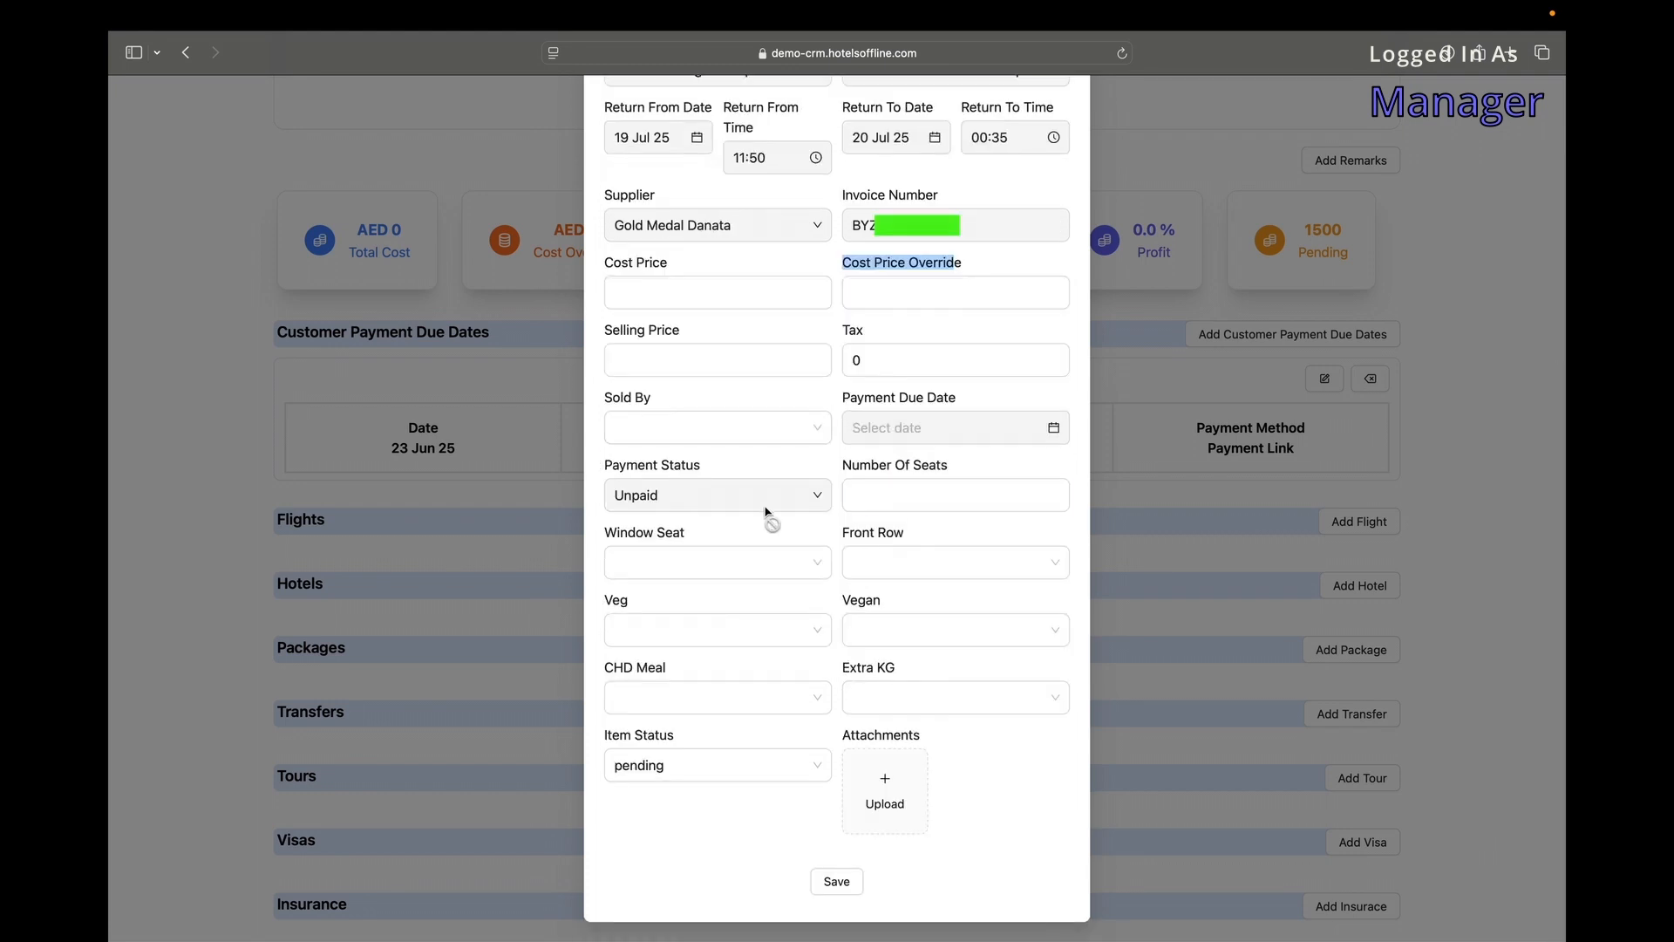
pyautogui.click(891, 499)
# Inspect the Window Seat, Front Row, Veg, Vegan, CHD Meal, Extra KG and Item Status options.
pyautogui.click(763, 558)
pyautogui.scroll(-1, 820, 557)
pyautogui.click(935, 556)
pyautogui.click(807, 535)
pyautogui.scroll(-1, 847, 632)
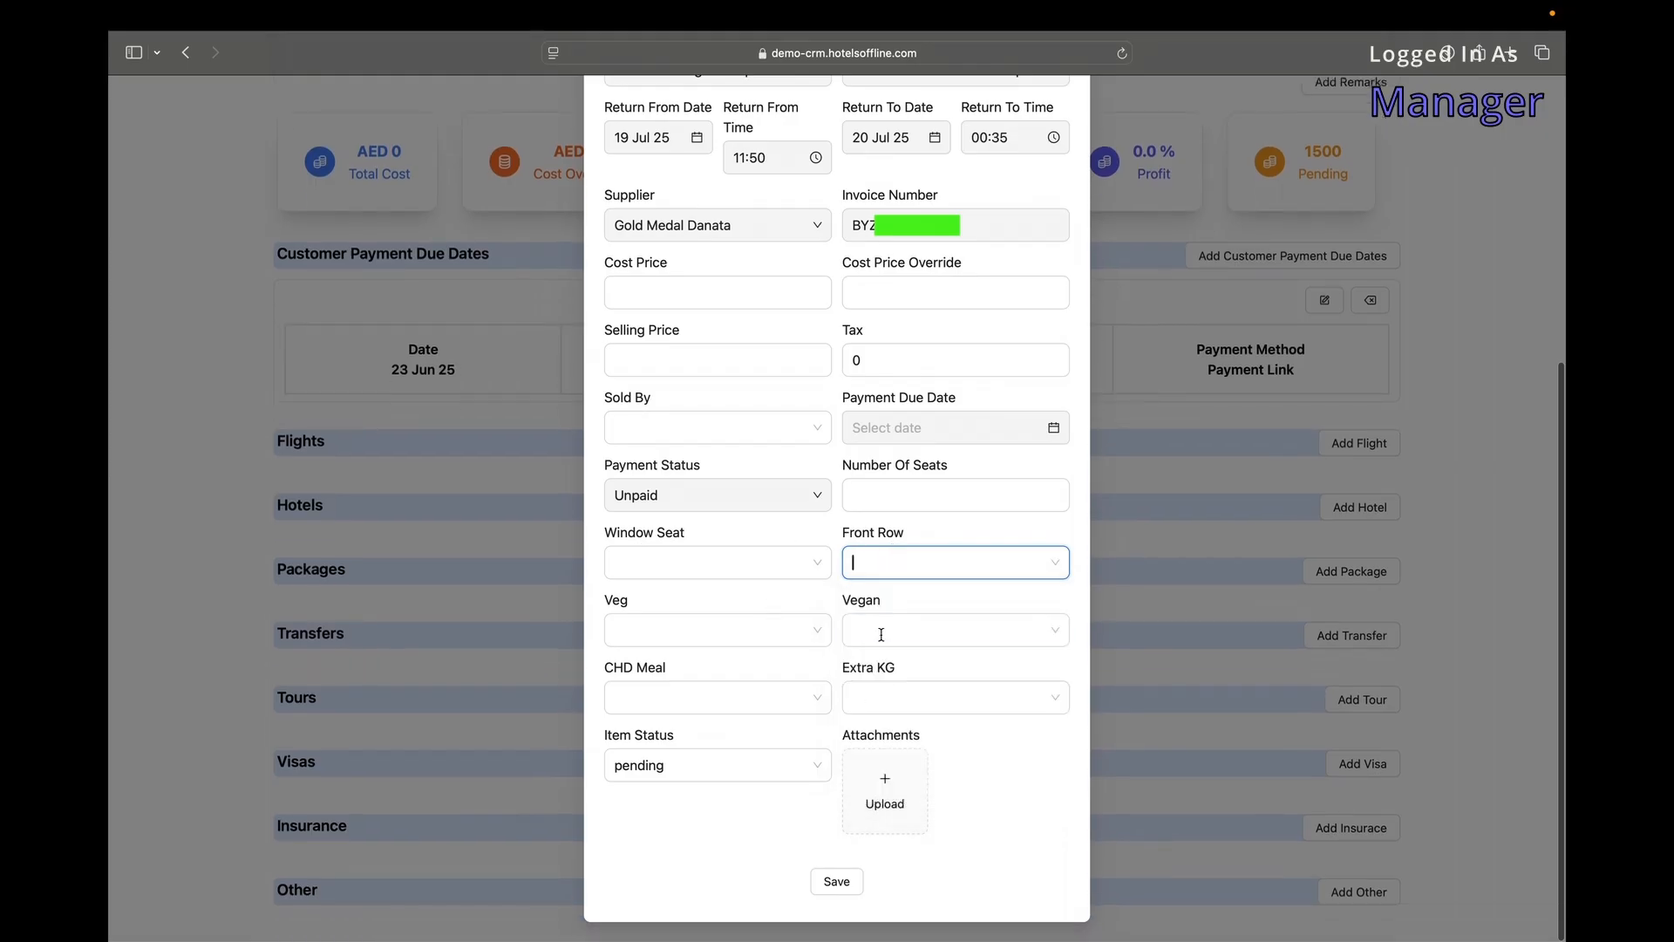
pyautogui.click(878, 633)
pyautogui.click(803, 634)
pyautogui.click(872, 631)
pyautogui.click(703, 698)
pyautogui.click(884, 696)
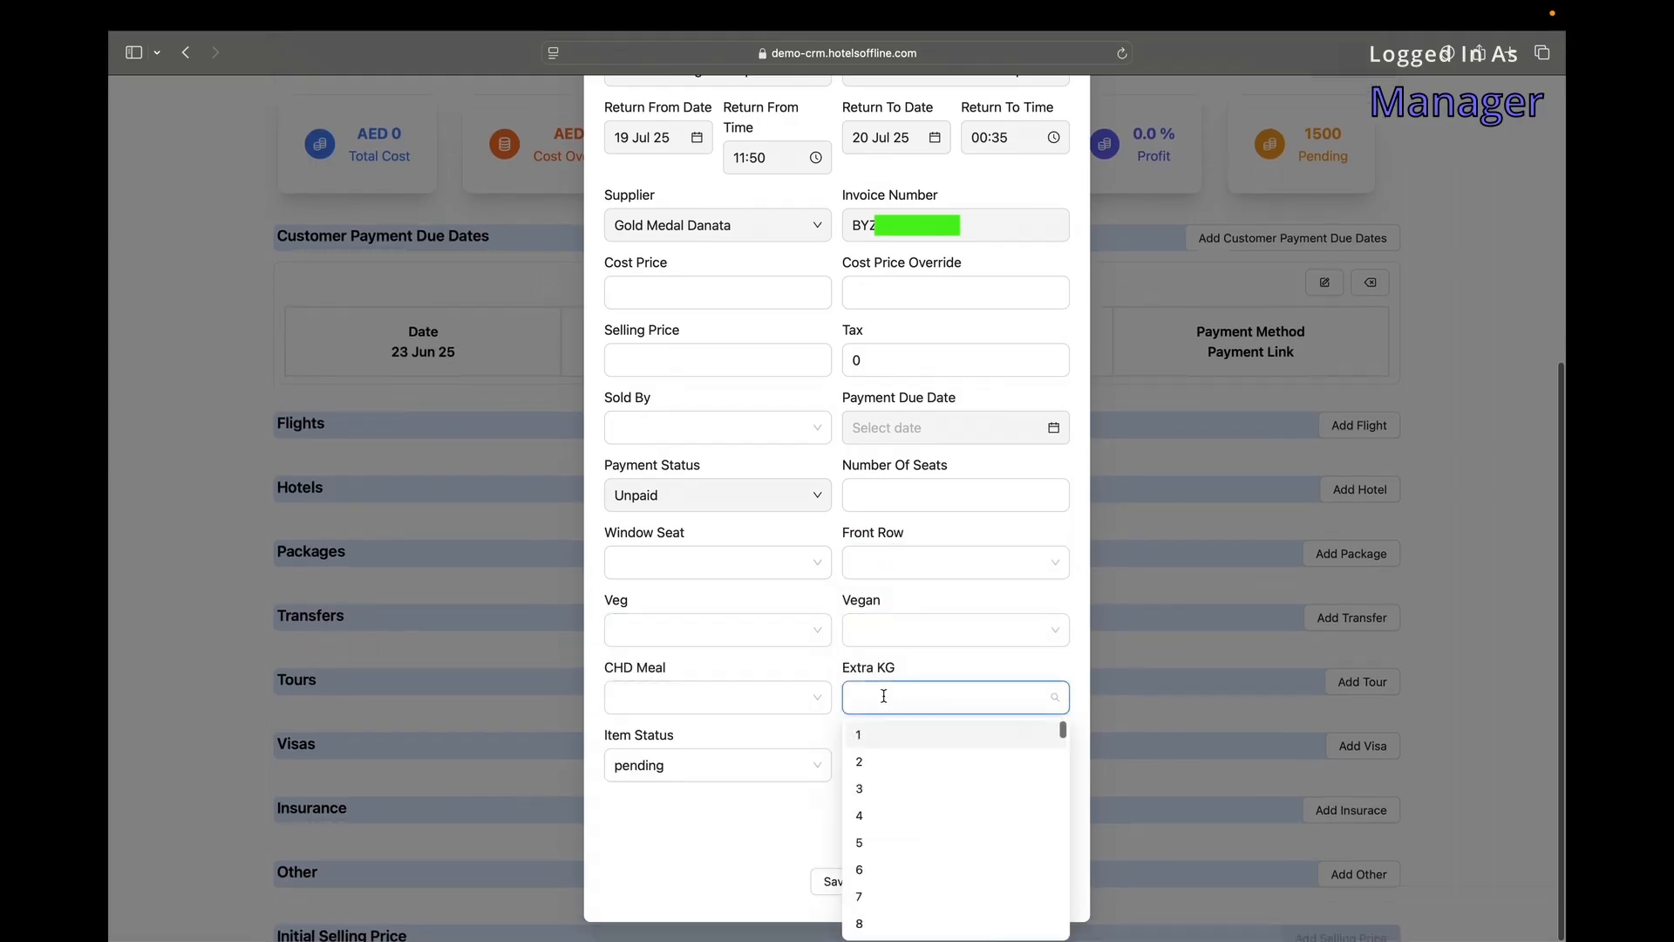
pyautogui.click(710, 766)
# Cancel adding an attachment and close the flight form without saving.
pyautogui.click(869, 786)
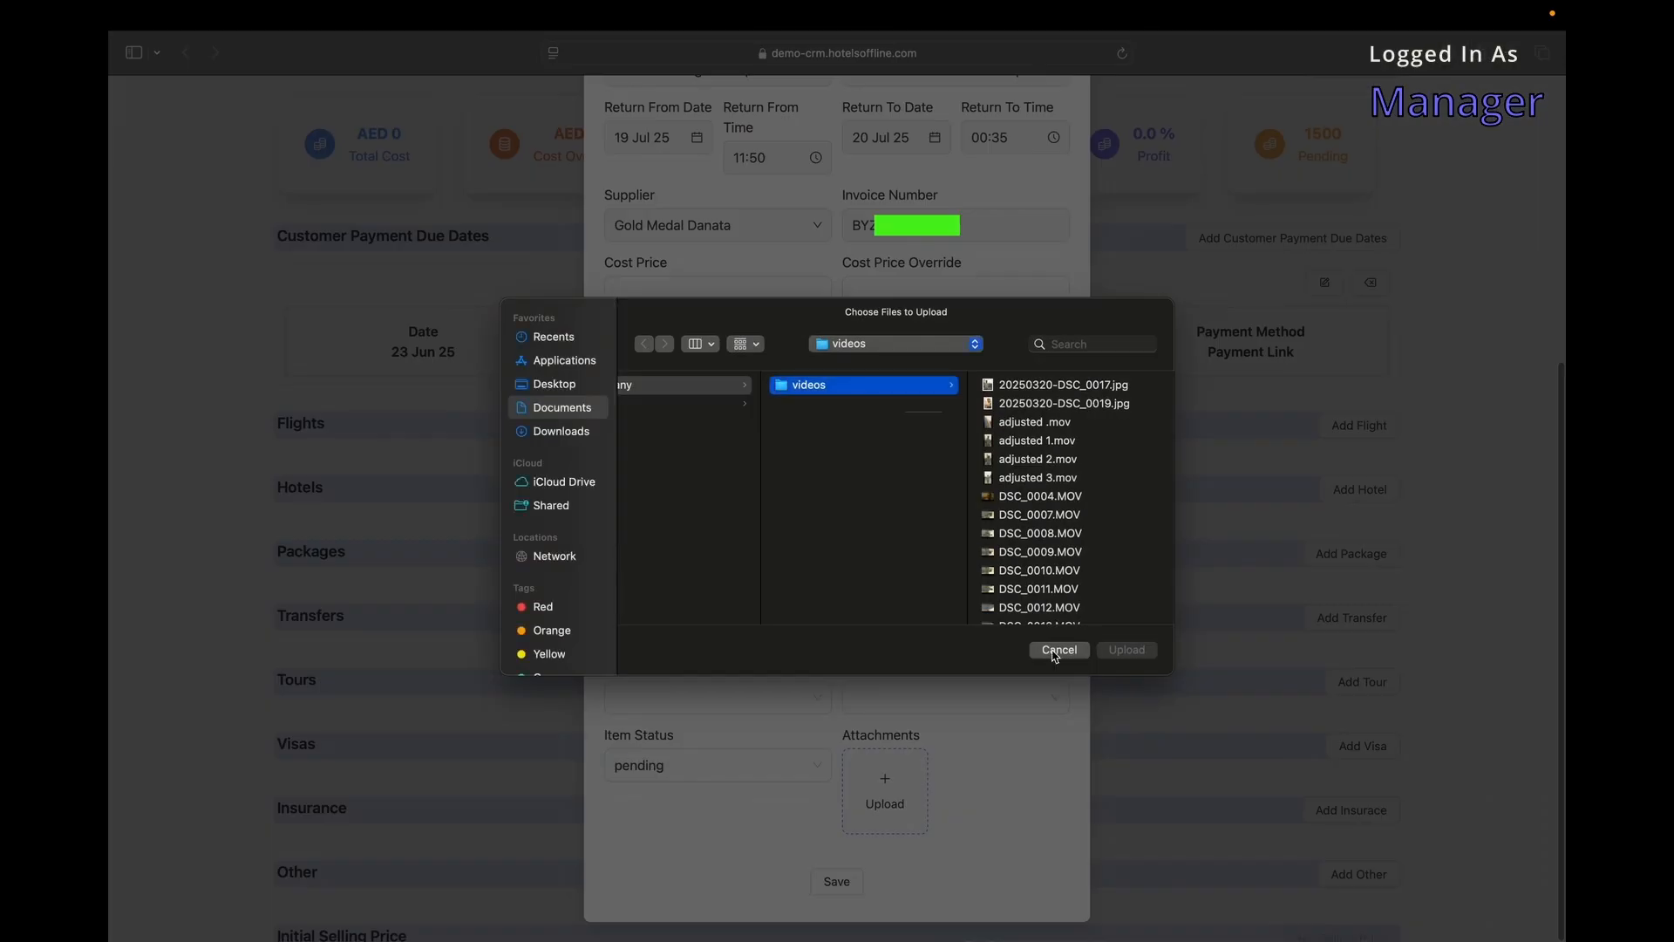
pyautogui.click(1058, 646)
pyautogui.click(1148, 375)
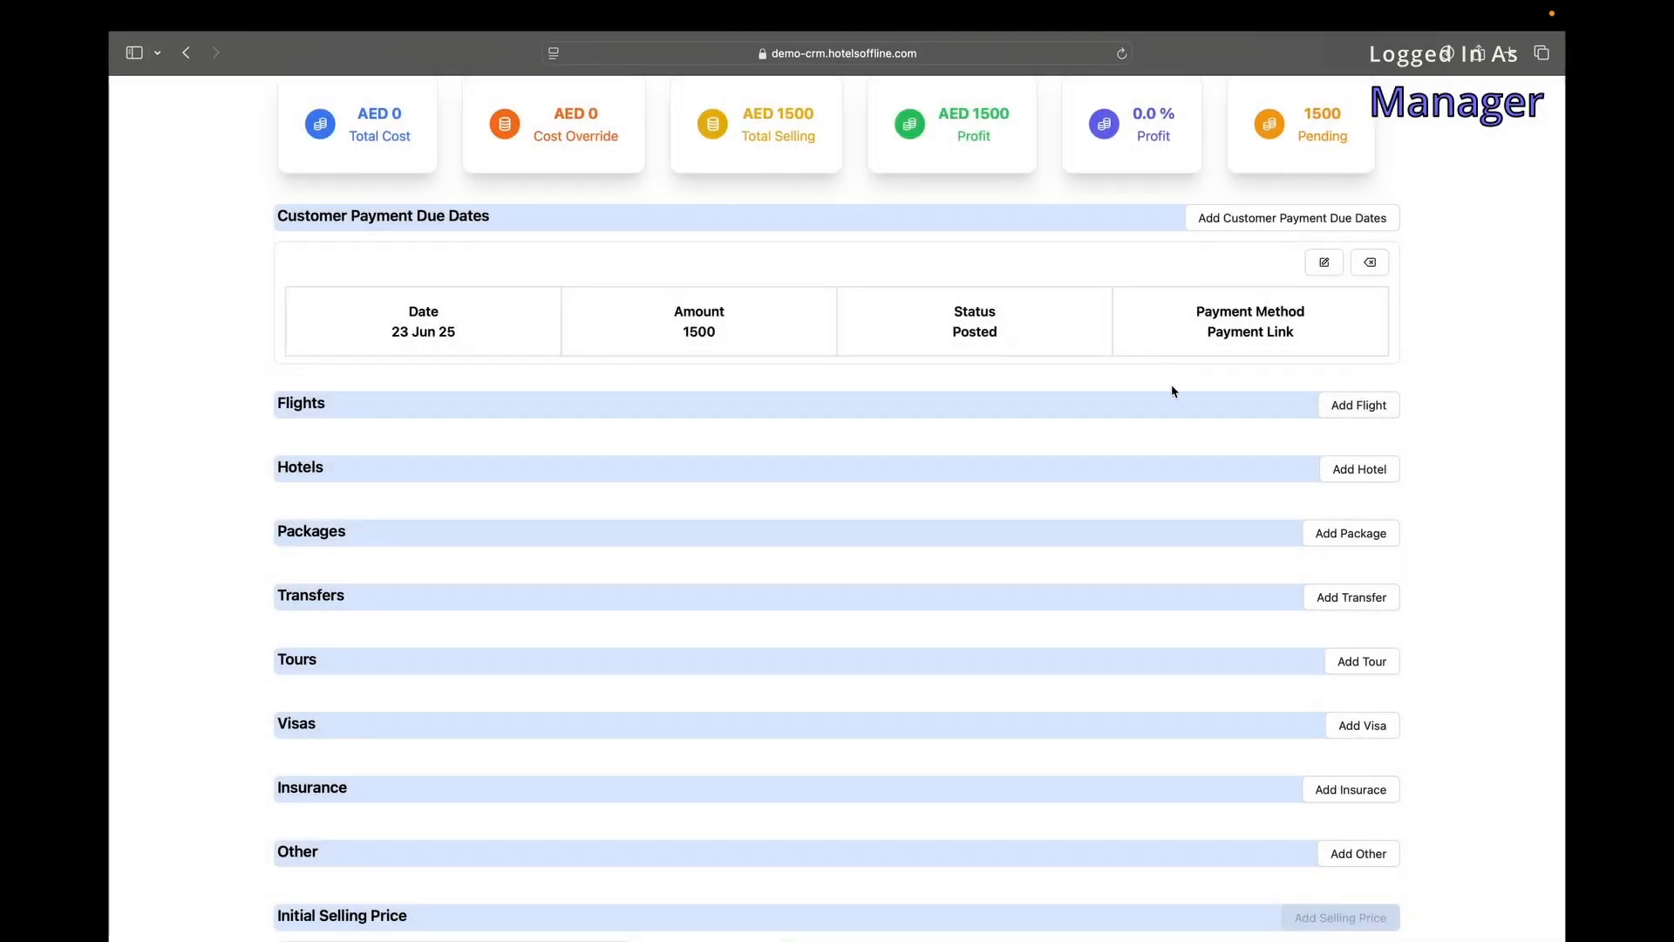
pyautogui.click(1360, 469)
pyautogui.moveTo(877, 293)
pyautogui.mouseDown()
pyautogui.moveTo(822, 295)
pyautogui.moveTo(851, 290)
pyautogui.mouseUp()
pyautogui.click(879, 244)
pyautogui.click(691, 375)
pyautogui.click(677, 449)
pyautogui.scroll(-1, 884, 823)
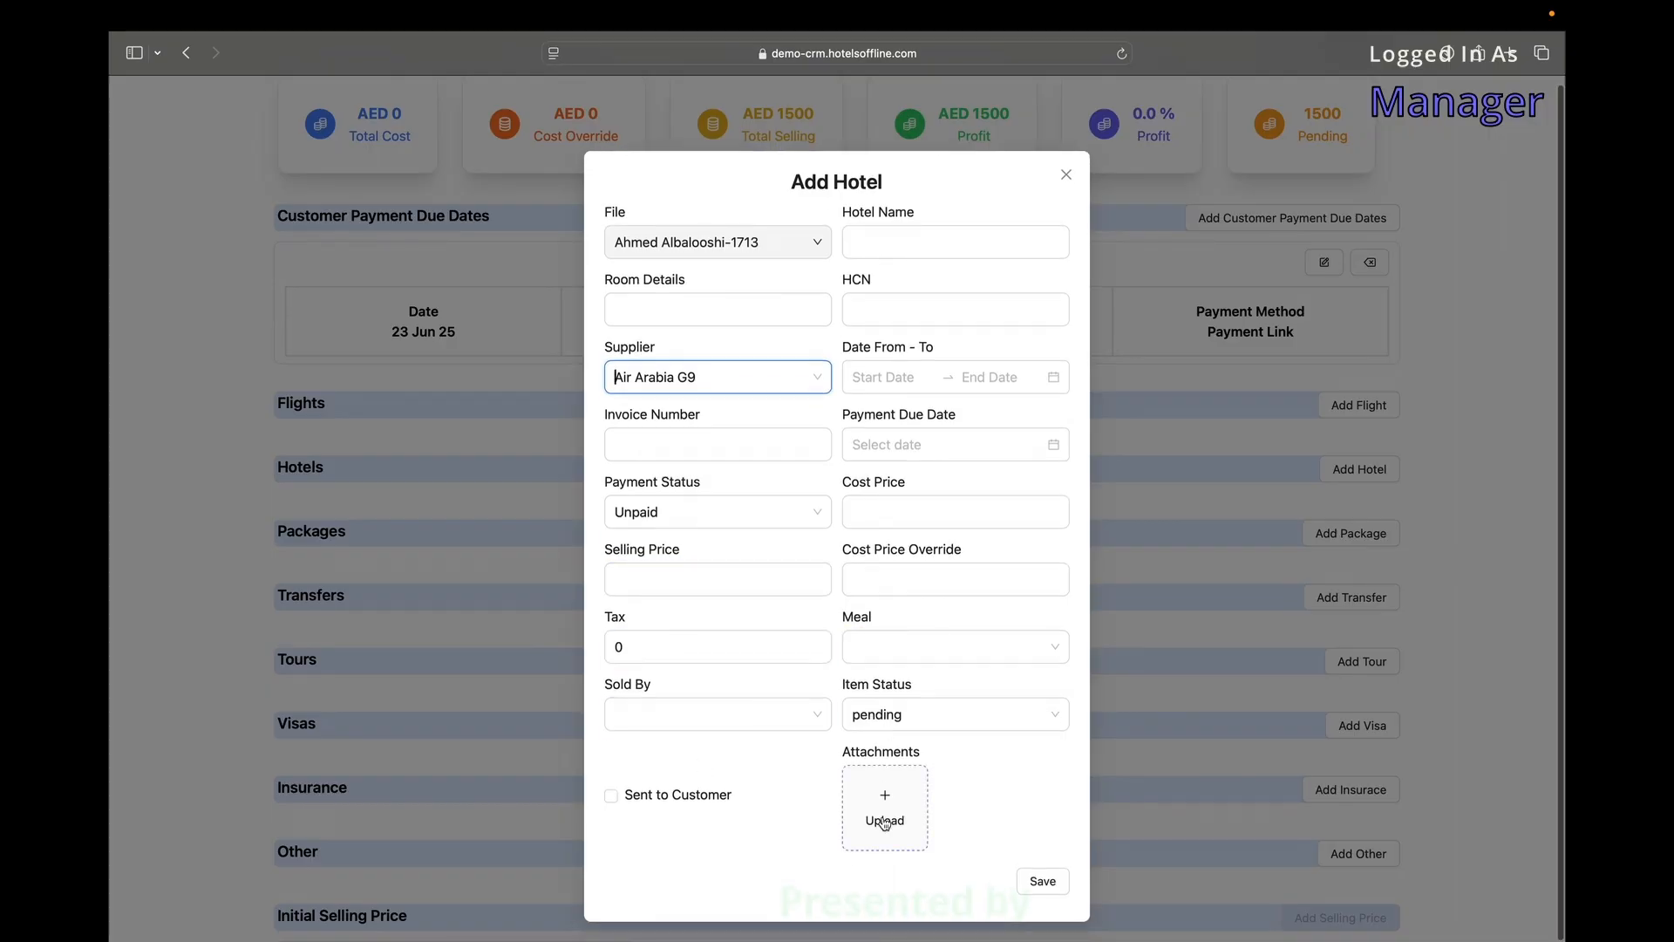
pyautogui.click(1065, 175)
pyautogui.scroll(-3, 1283, 463)
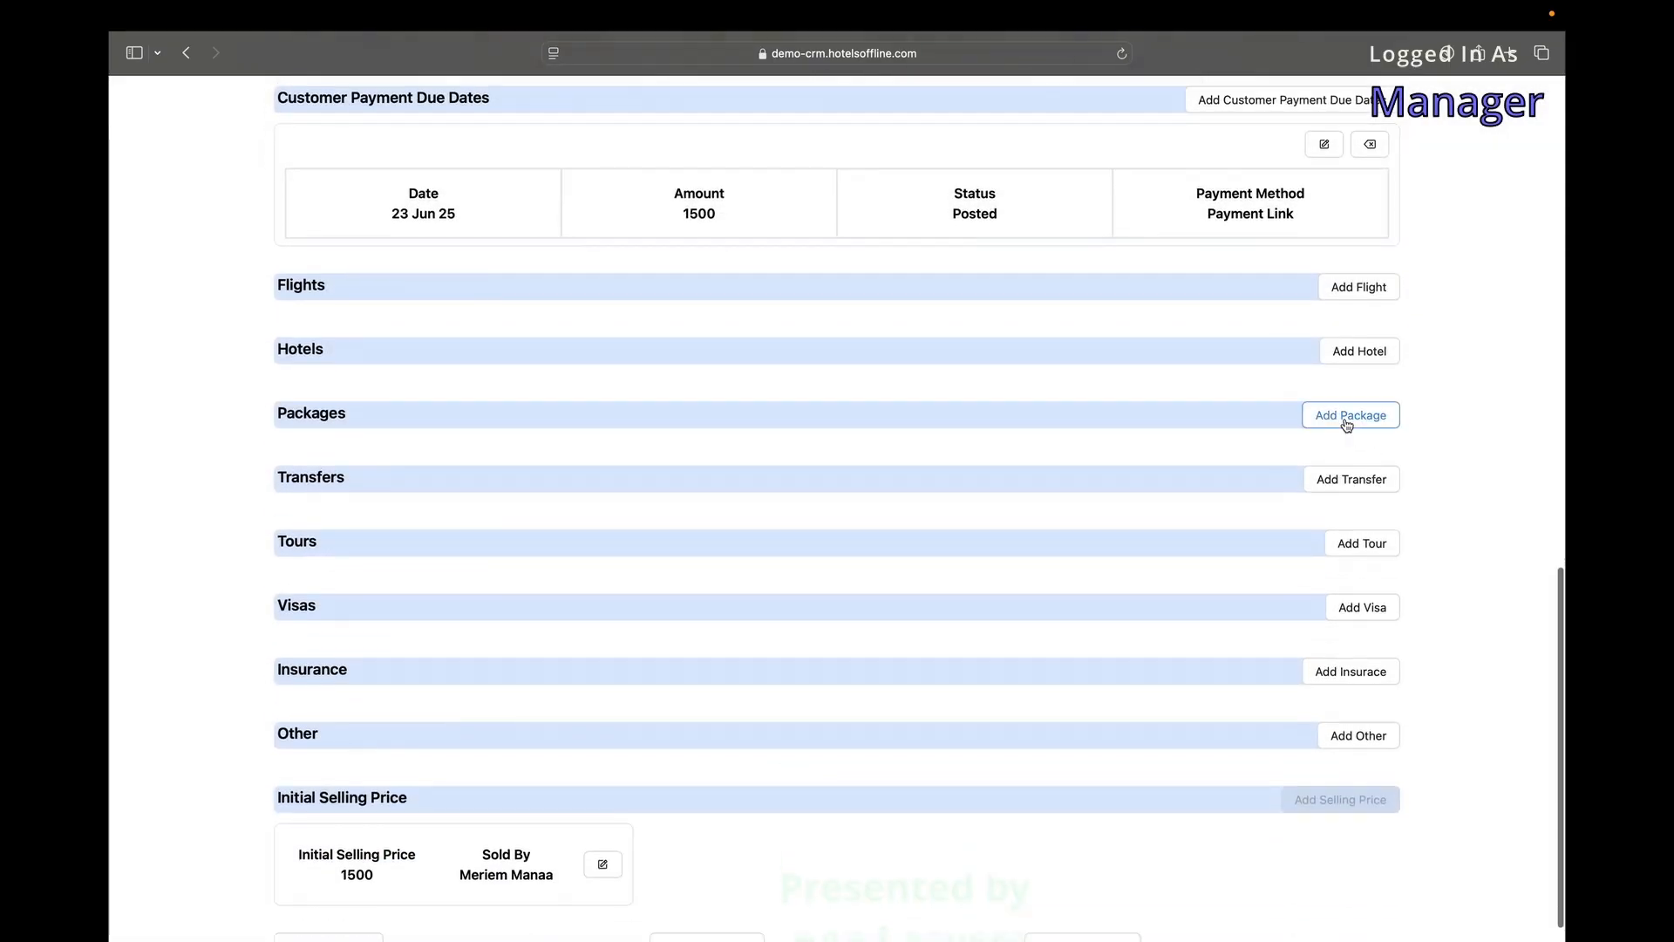
pyautogui.click(1348, 416)
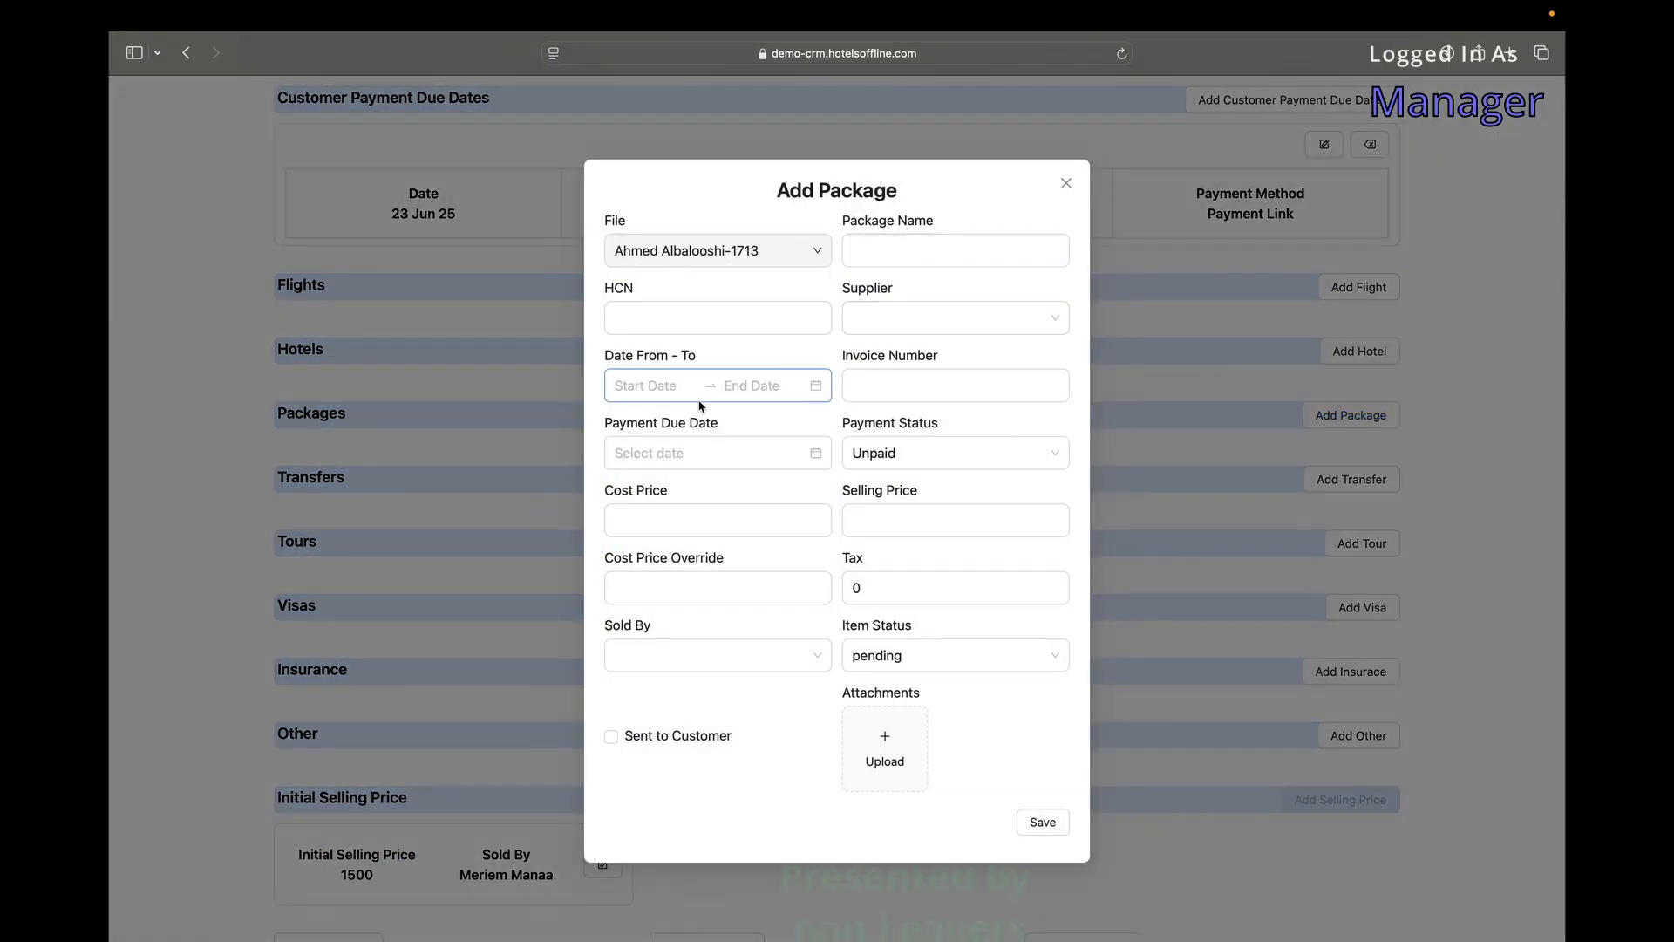
pyautogui.click(1065, 184)
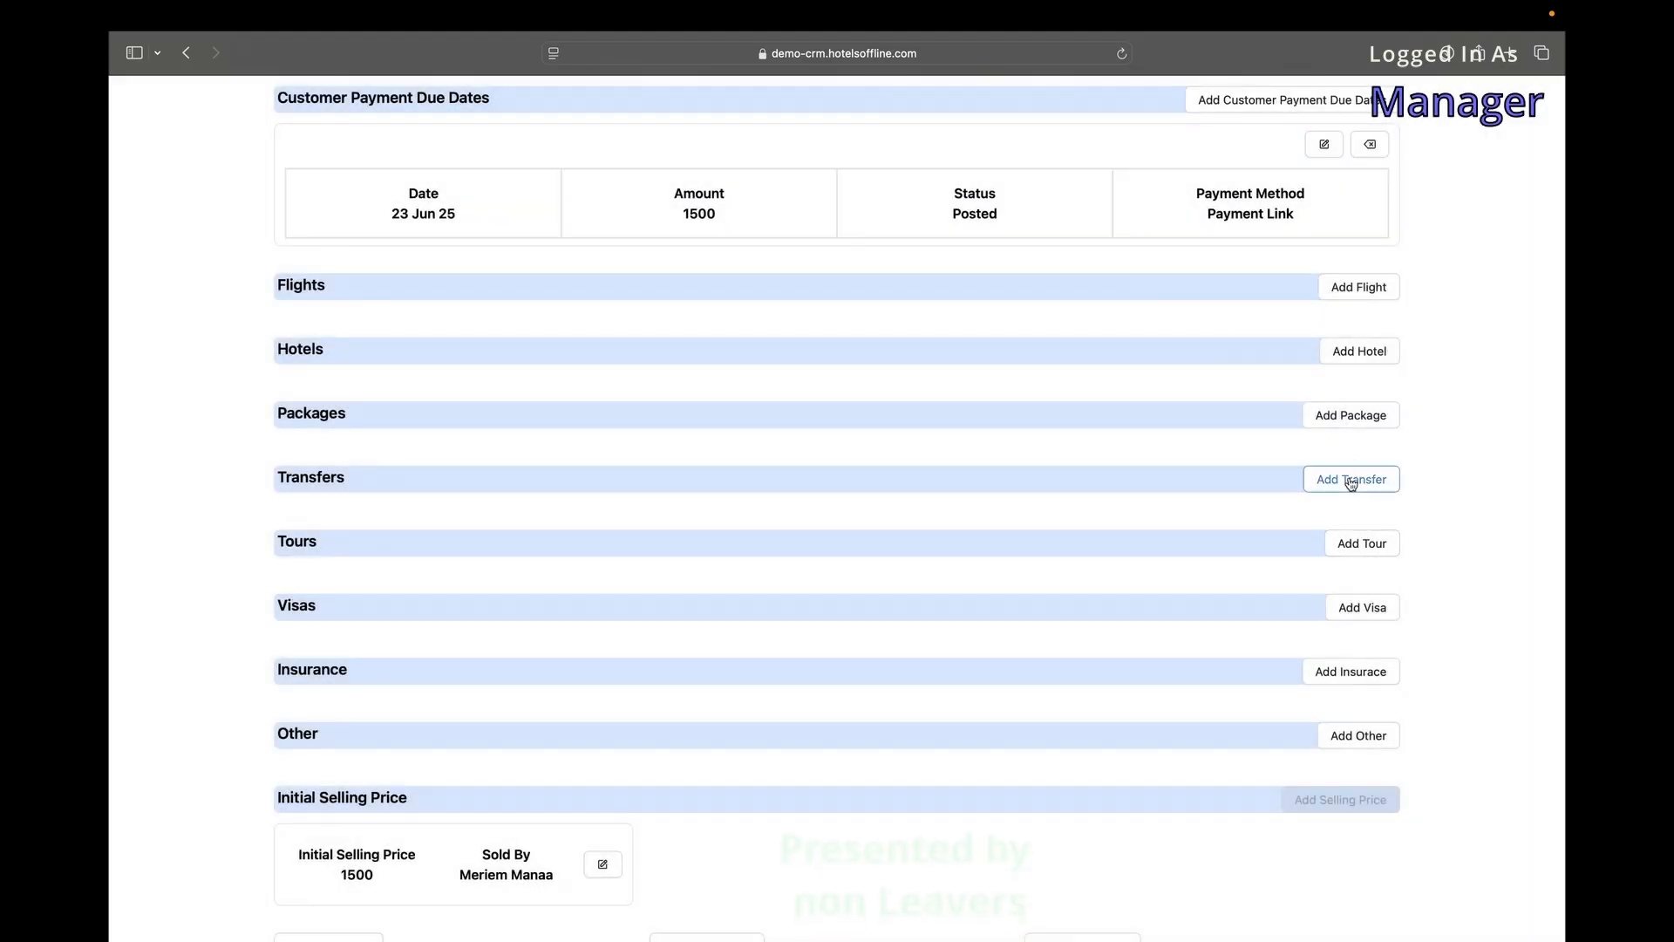
pyautogui.click(1349, 479)
pyautogui.click(759, 323)
pyautogui.click(903, 319)
pyautogui.click(890, 392)
pyautogui.scroll(-1, 893, 428)
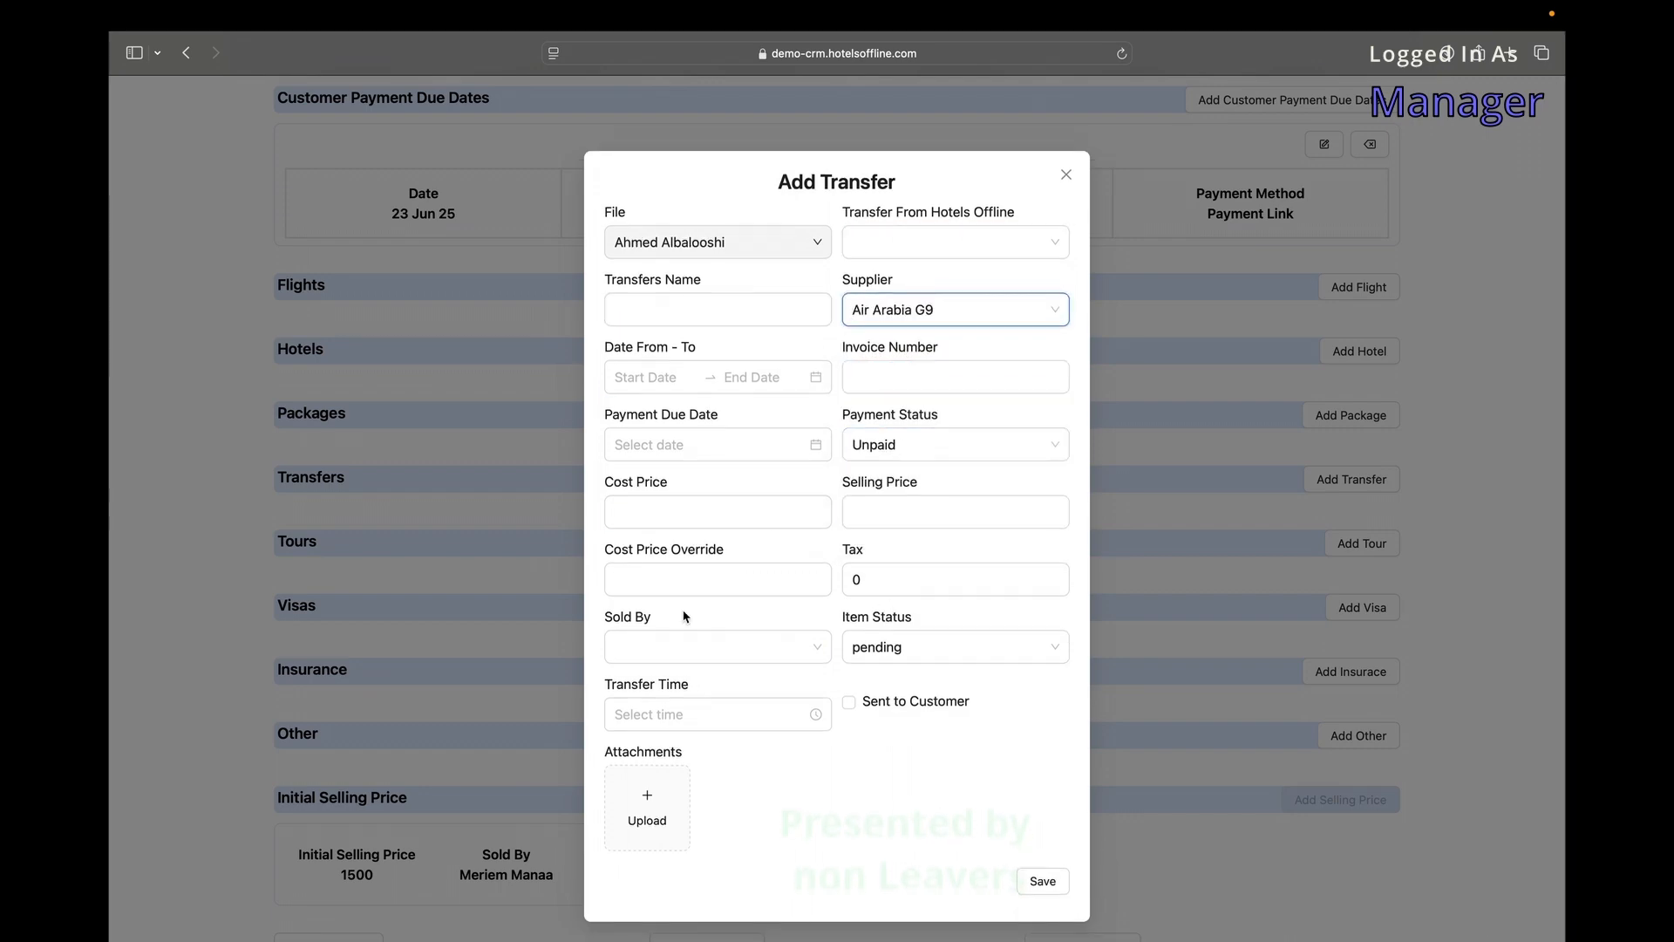
pyautogui.scroll(-1, 757, 786)
pyautogui.click(1073, 177)
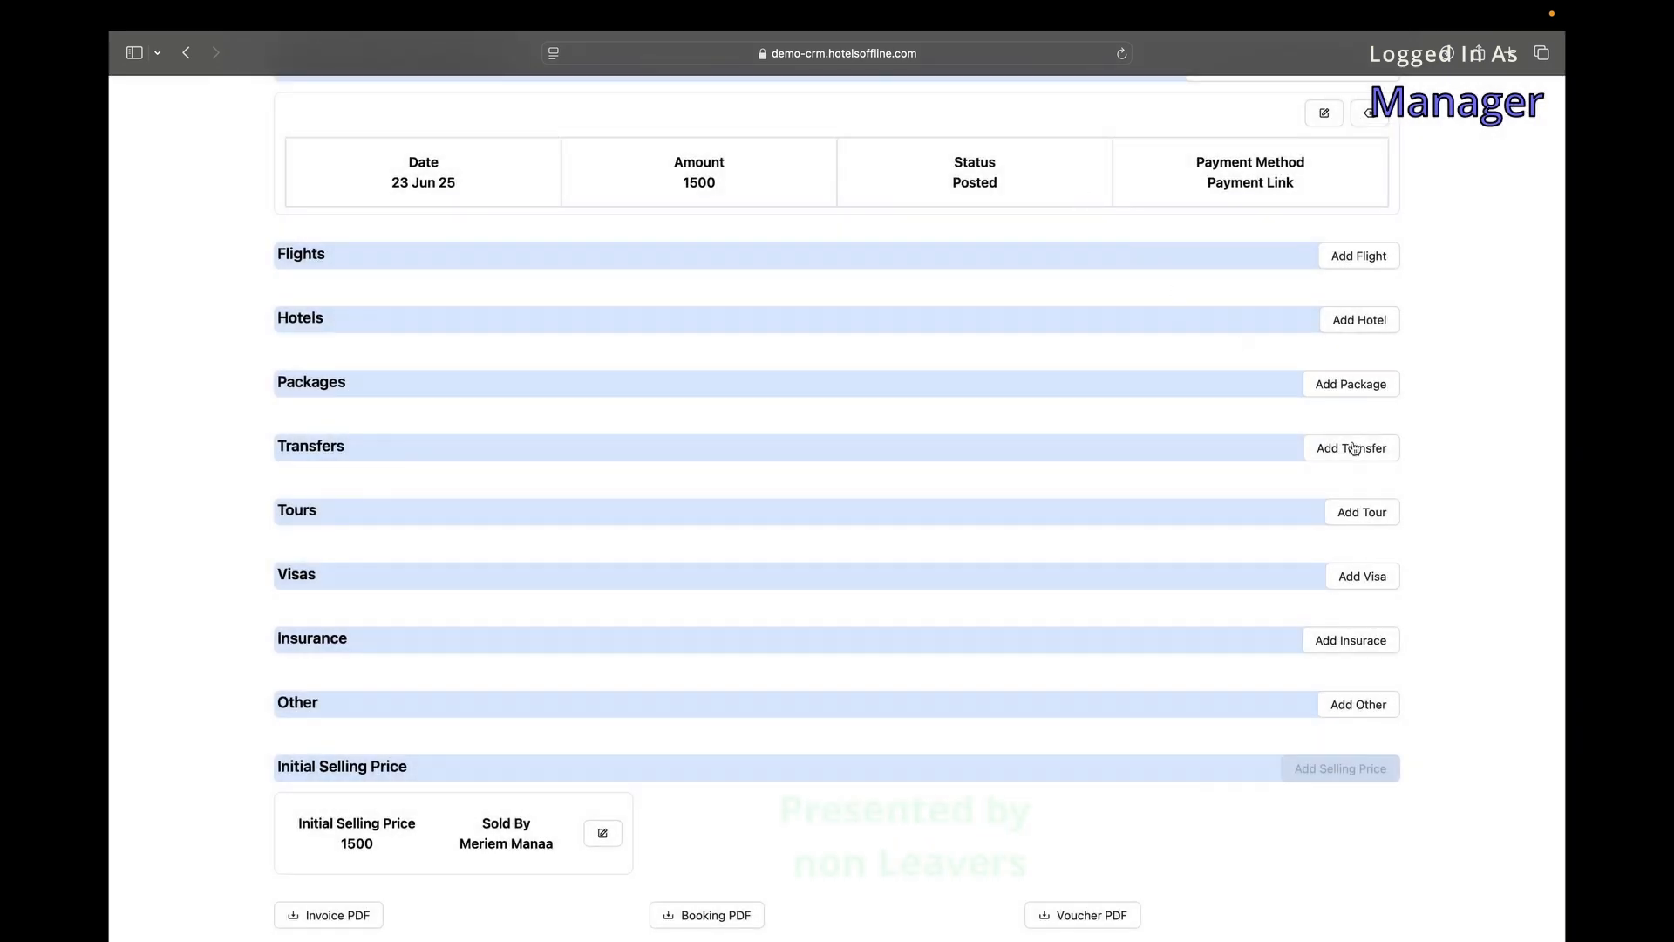
pyautogui.click(1351, 514)
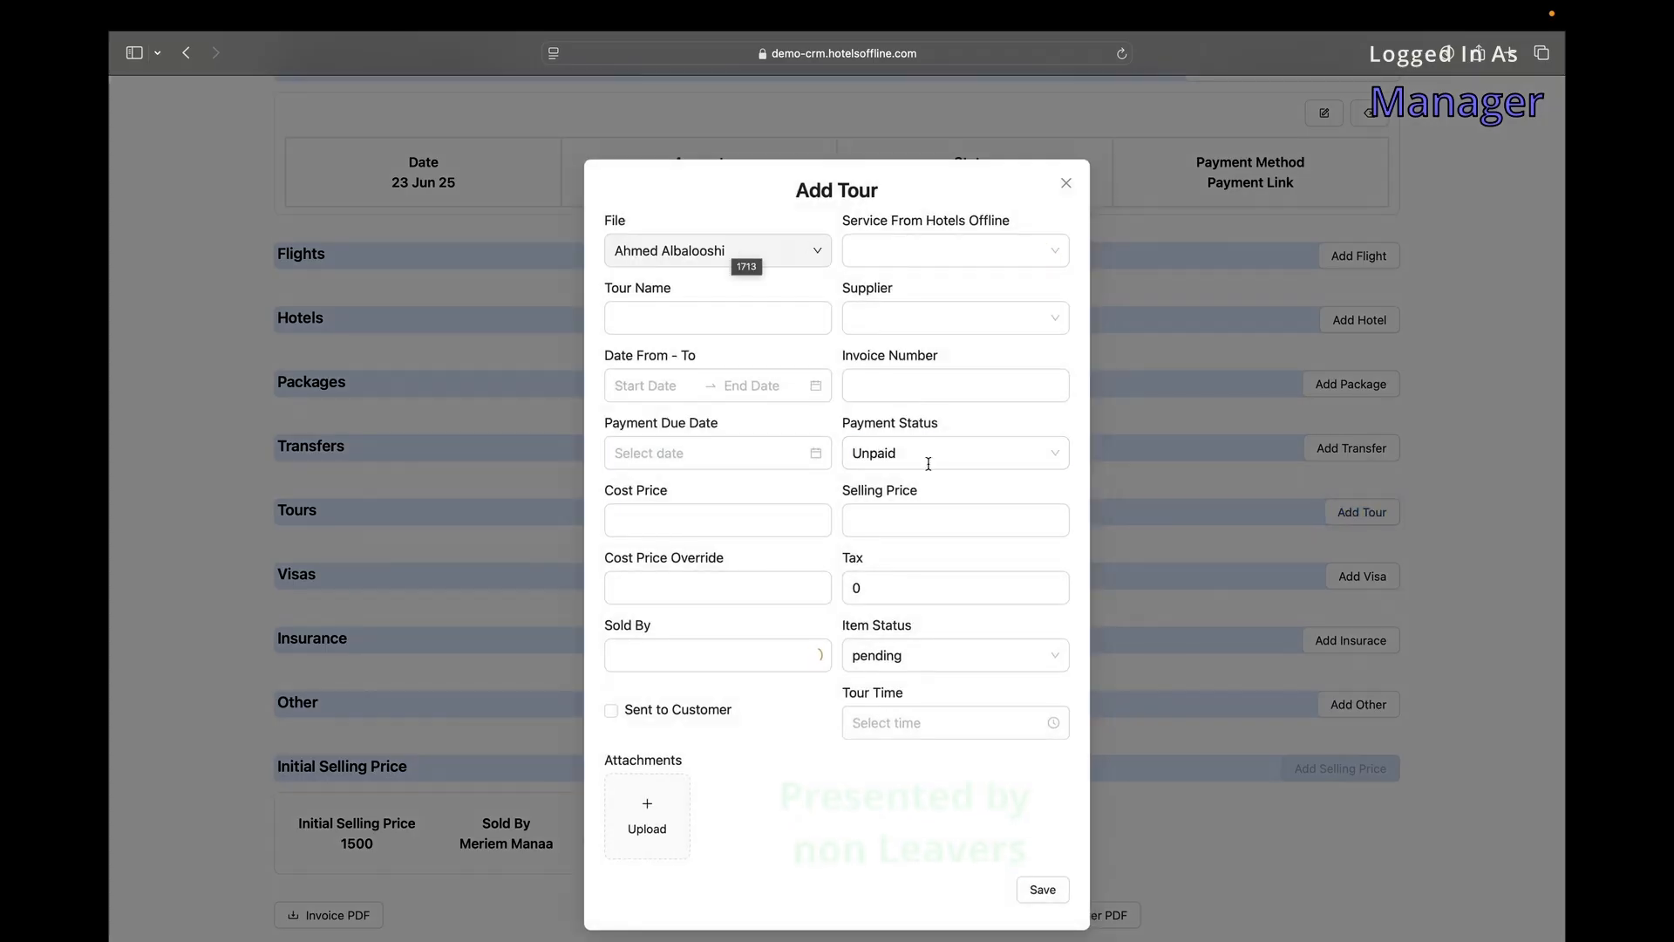
pyautogui.click(1066, 183)
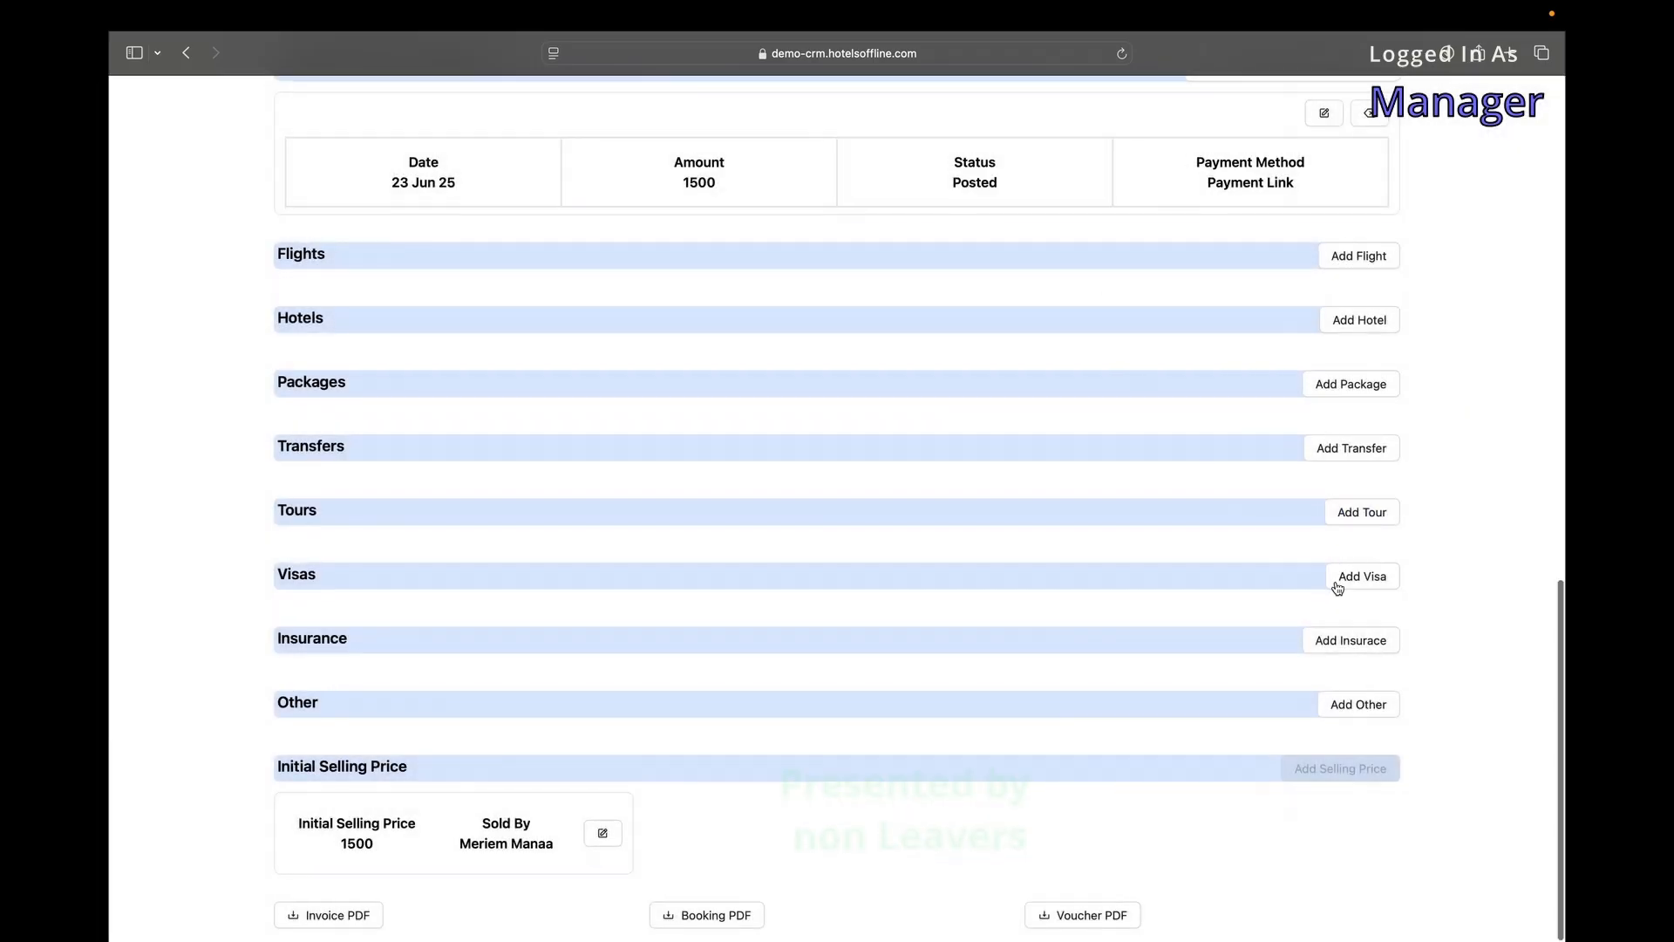
pyautogui.click(1363, 576)
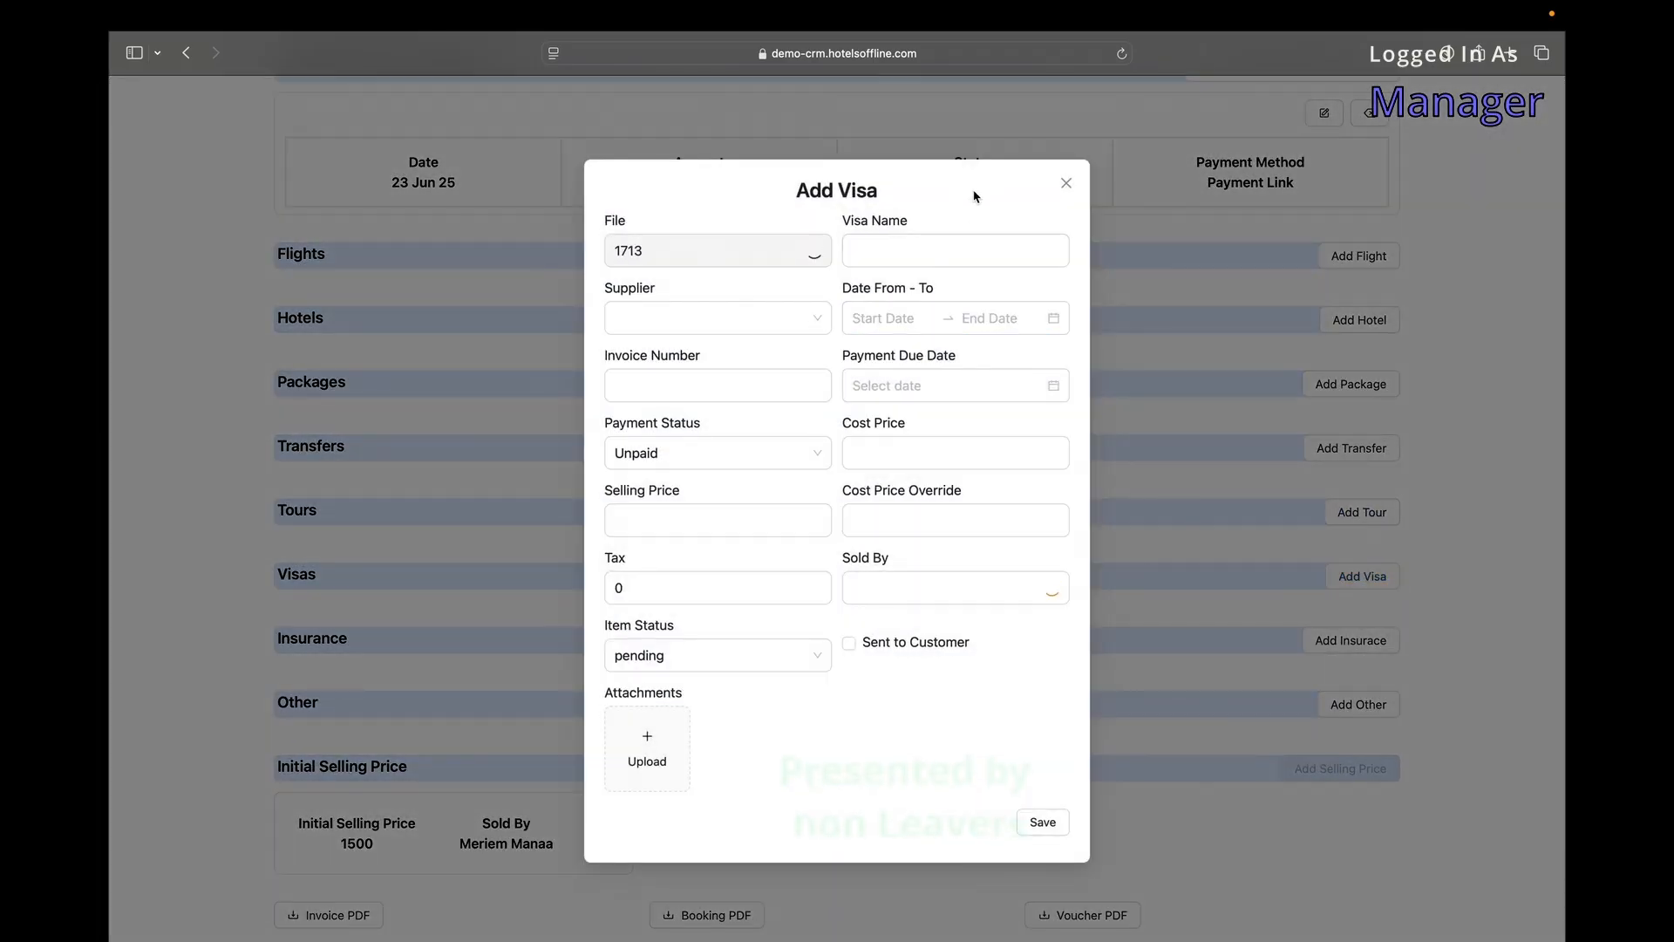
pyautogui.click(1066, 184)
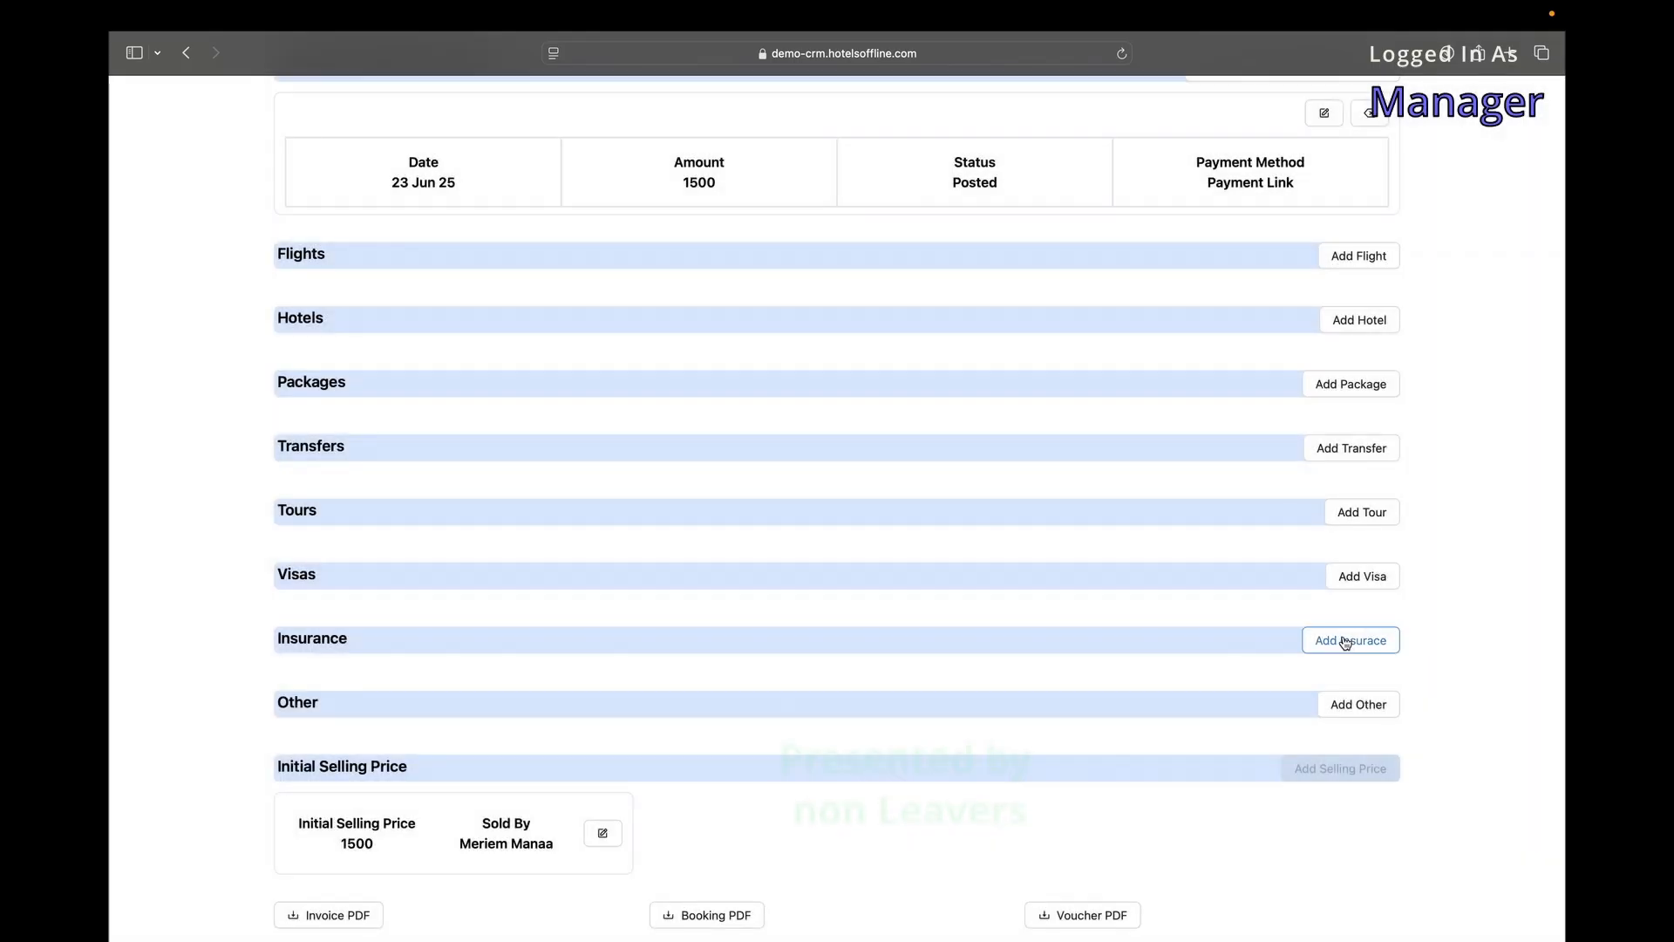
pyautogui.click(1346, 642)
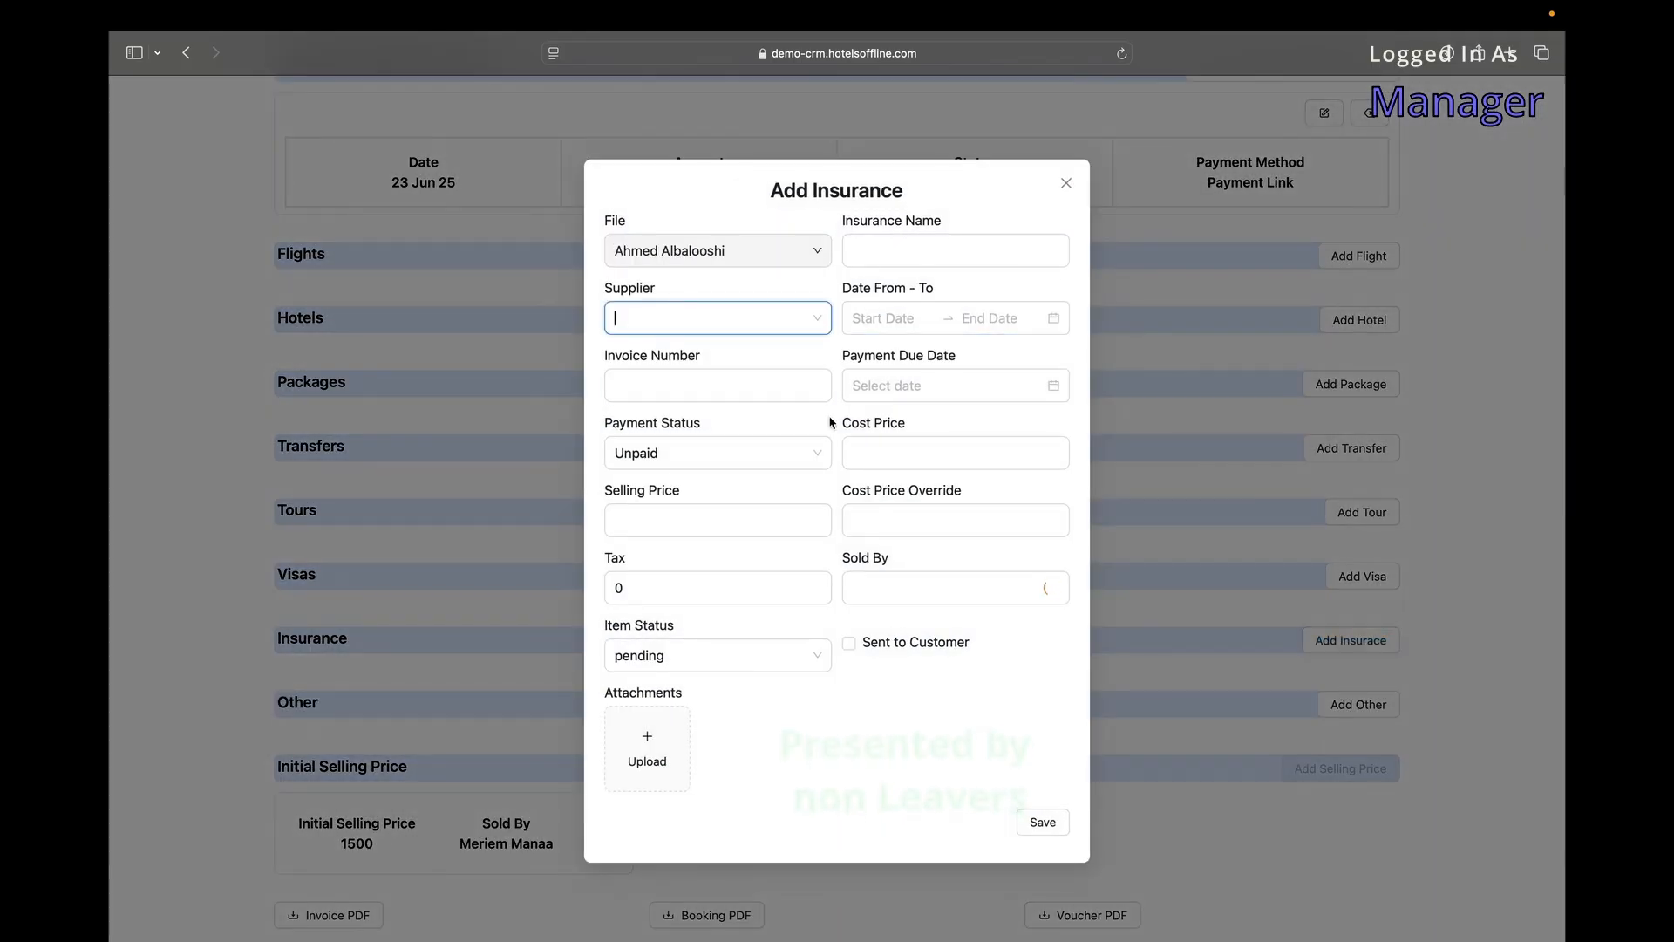
pyautogui.click(718, 655)
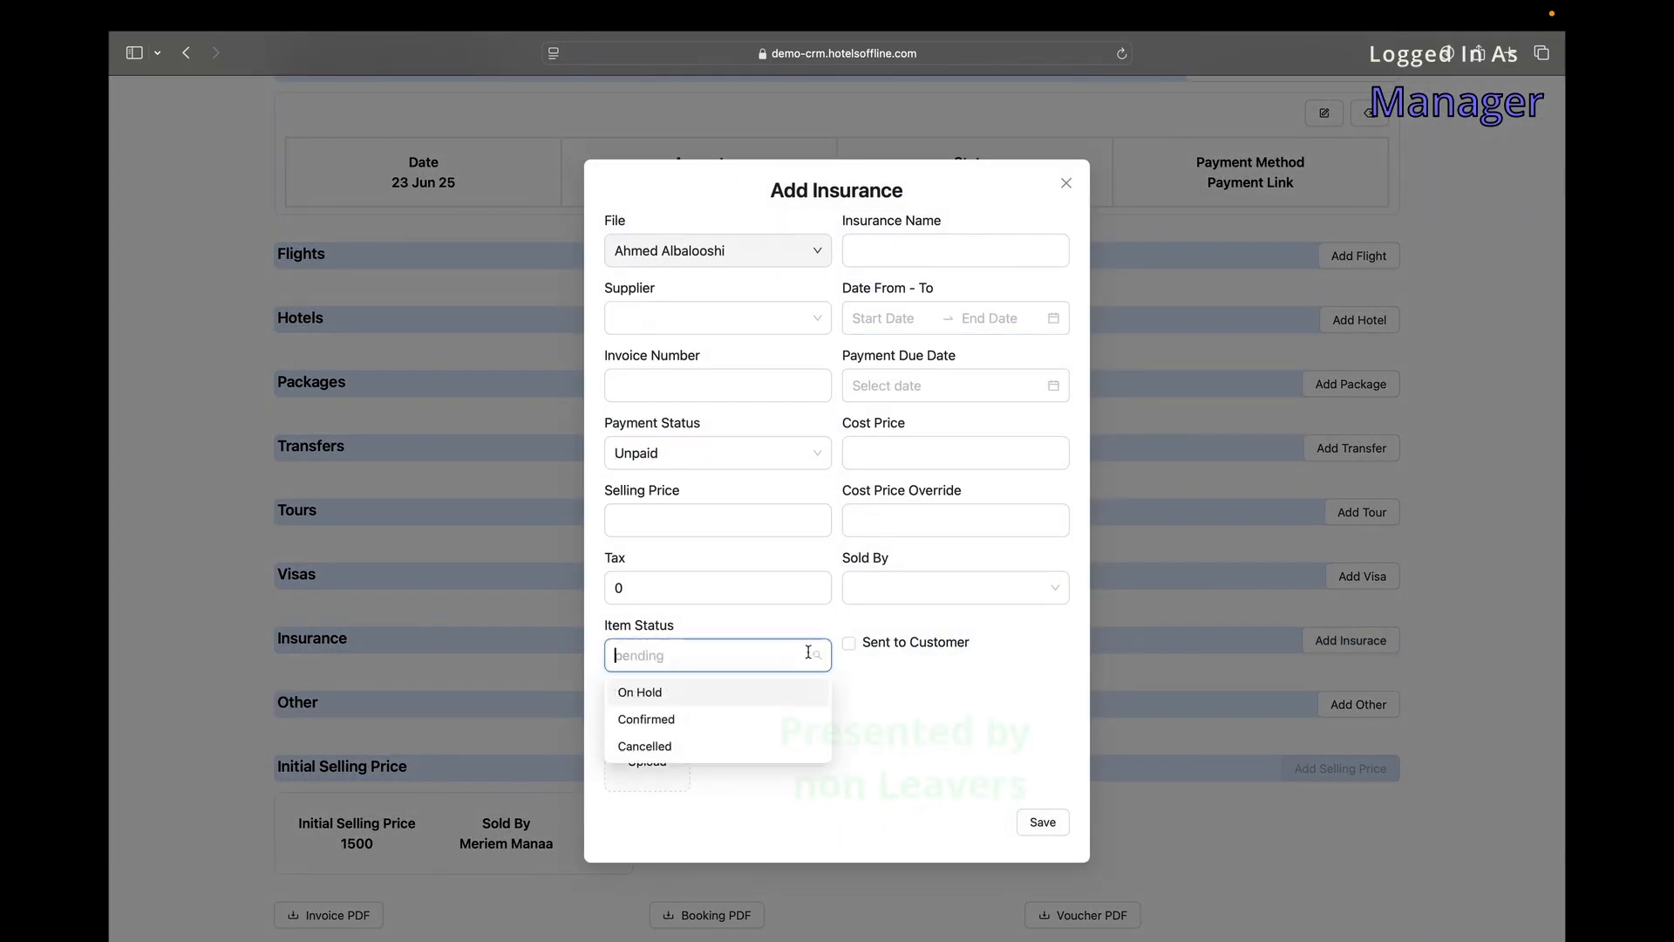
pyautogui.click(1066, 184)
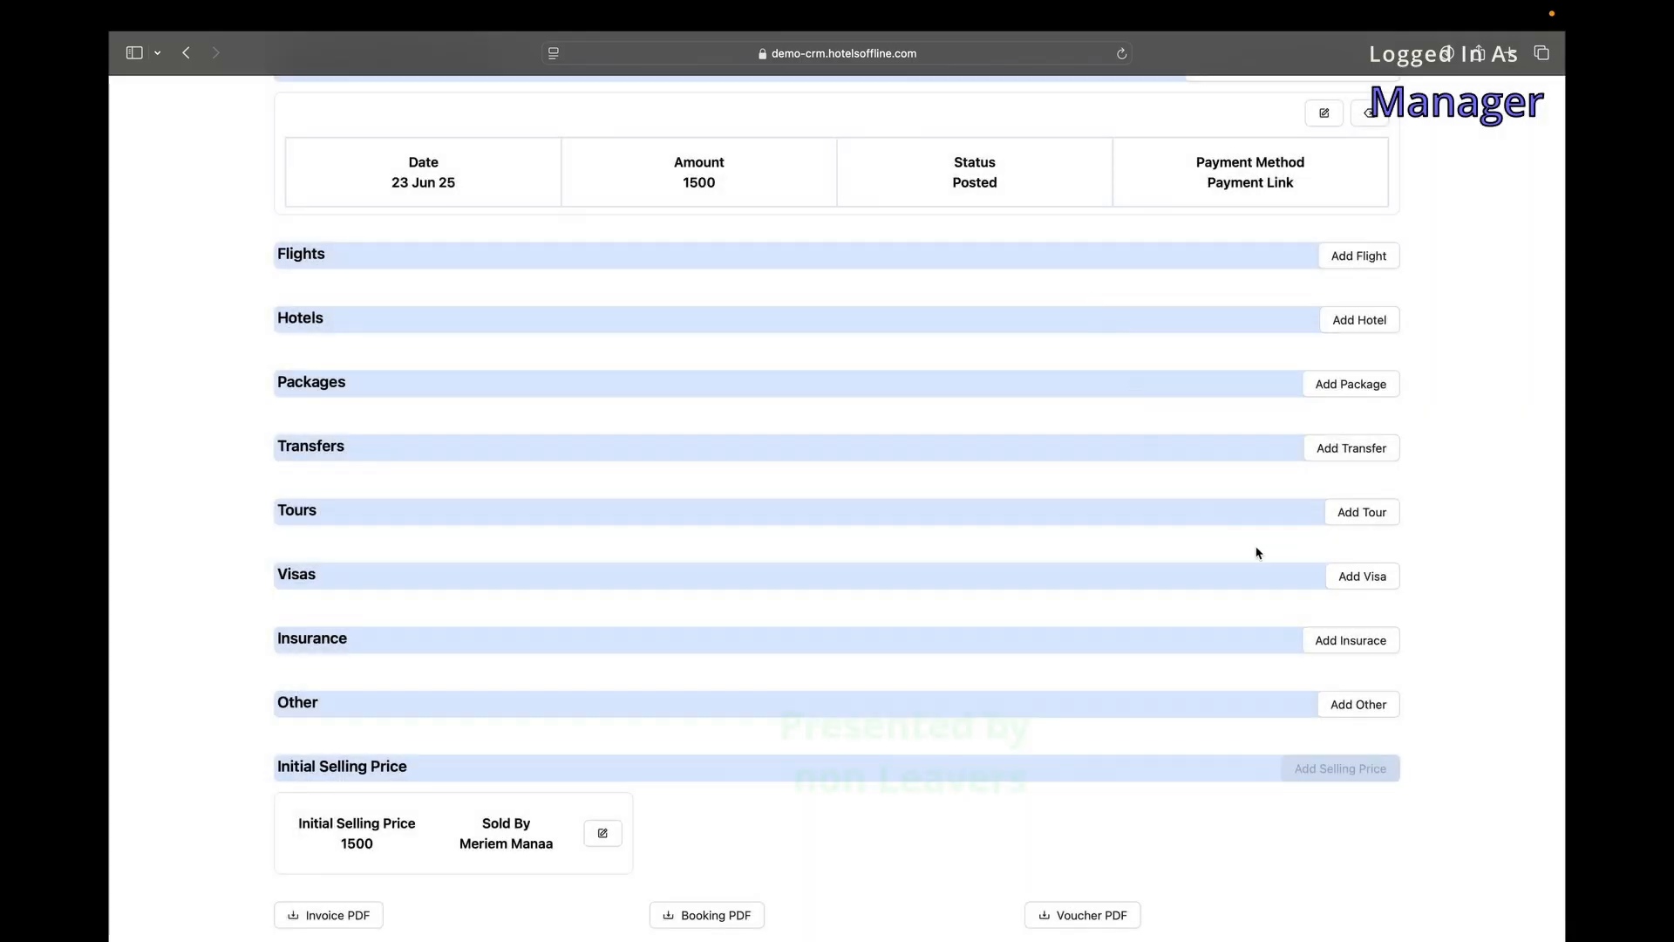
pyautogui.click(1352, 708)
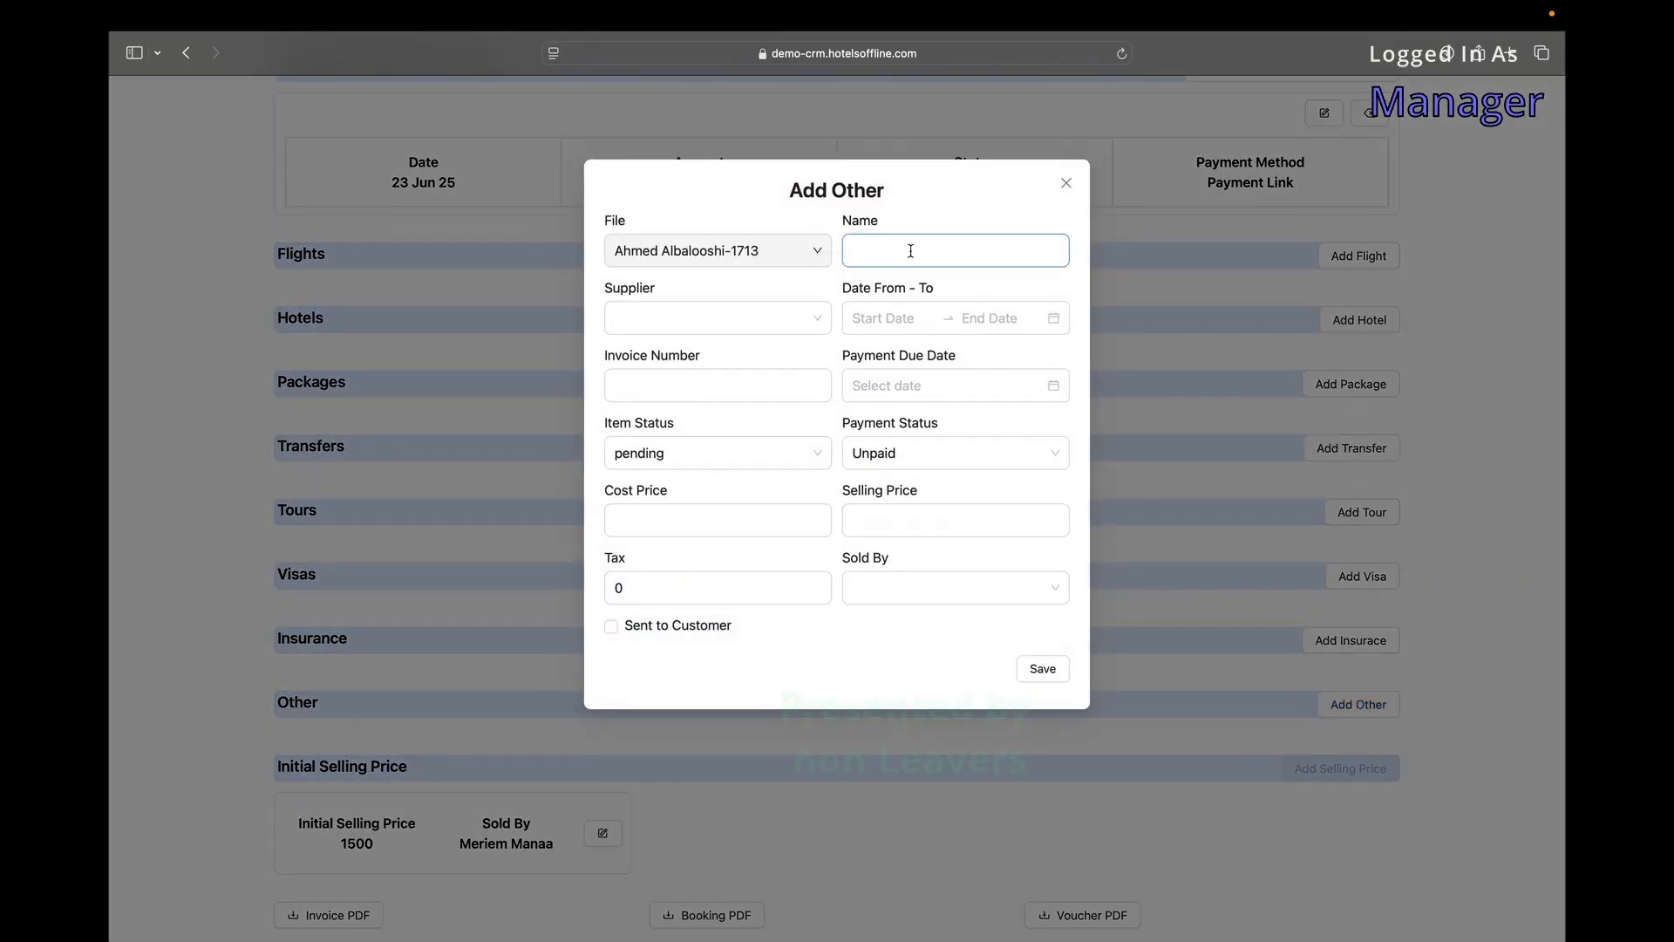
pyautogui.click(1210, 587)
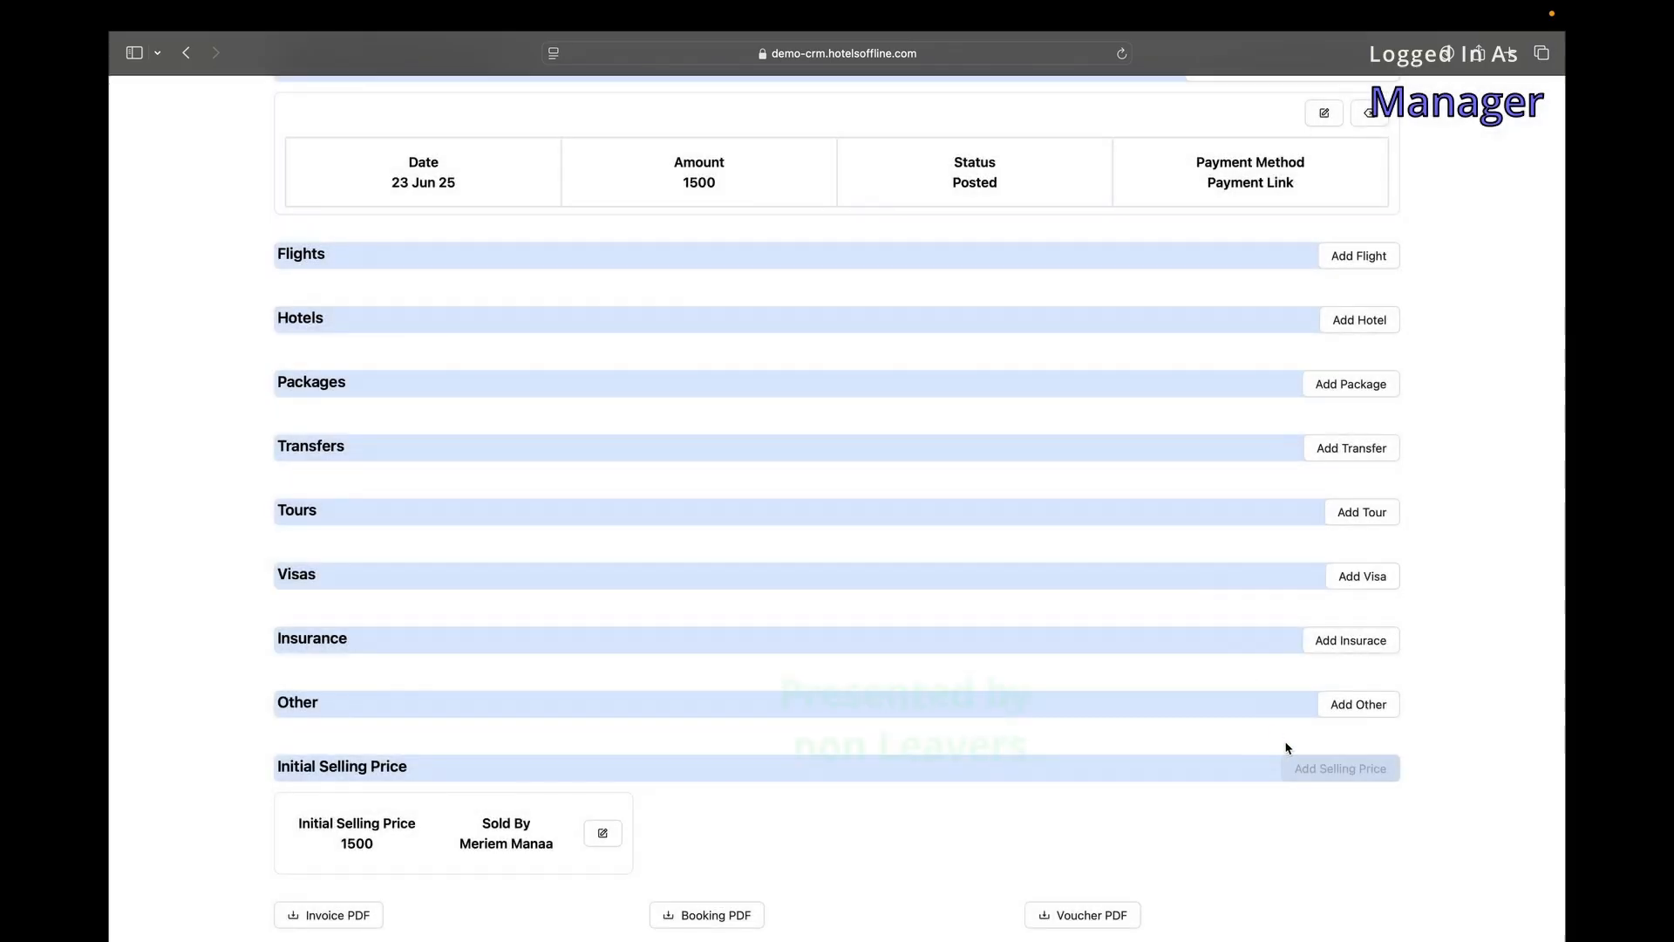
pyautogui.moveTo(365, 823); pyautogui.dragTo(495, 848)
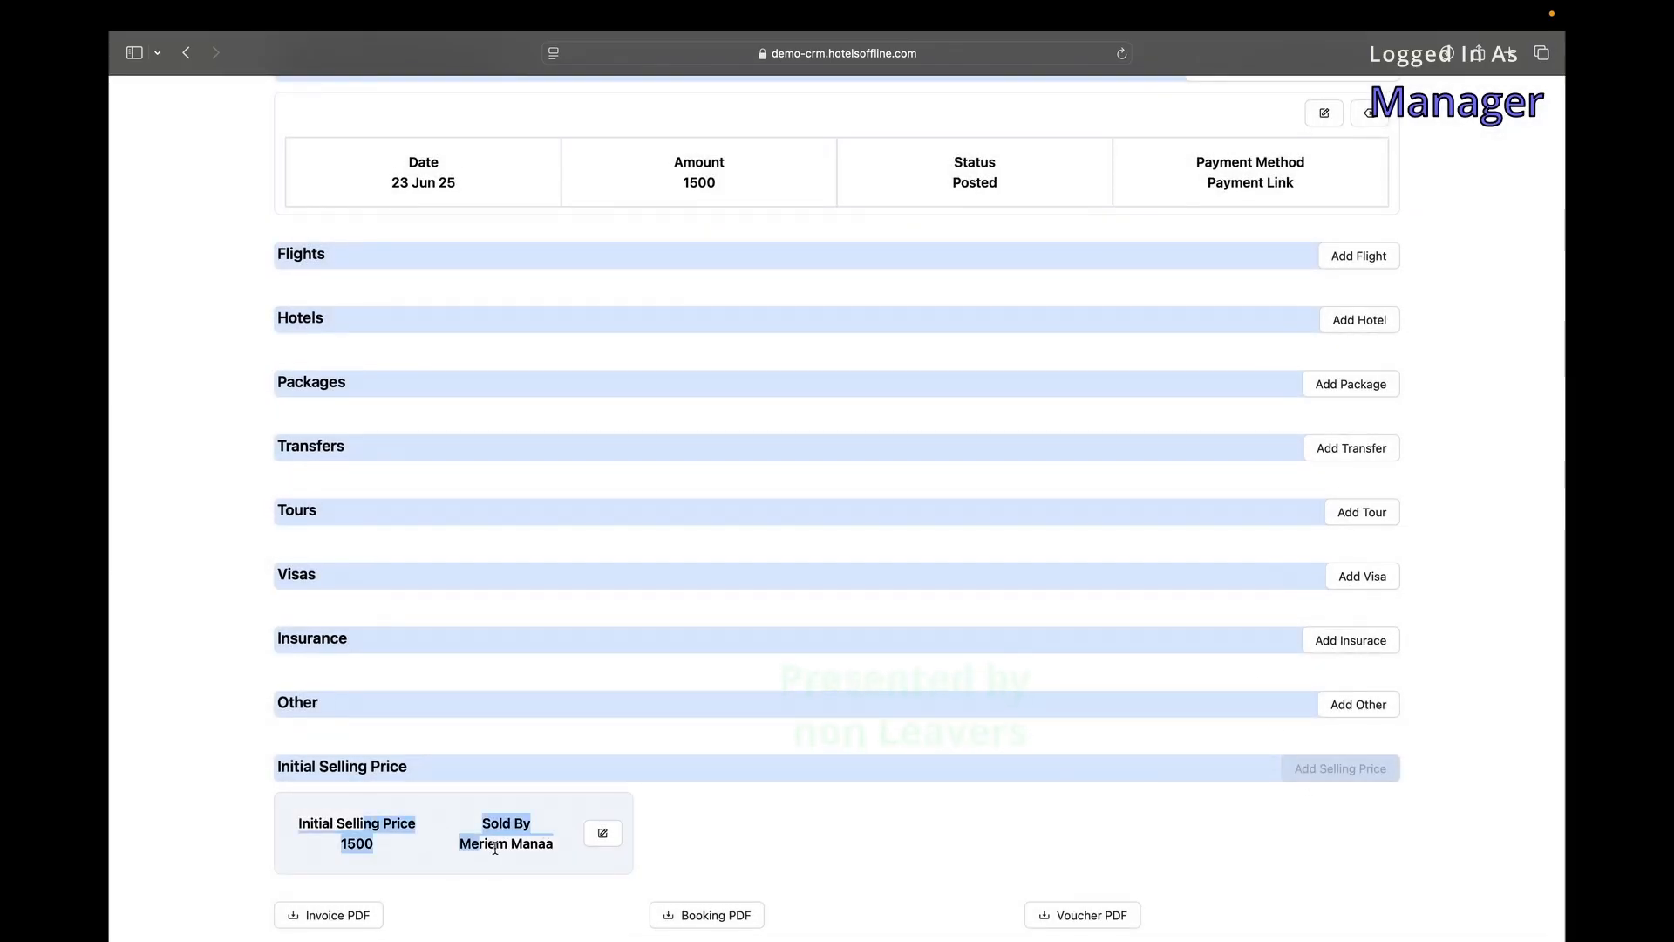
# Leave the initial selling price at 1500 with the same salesperson, and download the invoice PDF.
pyautogui.click(538, 861)
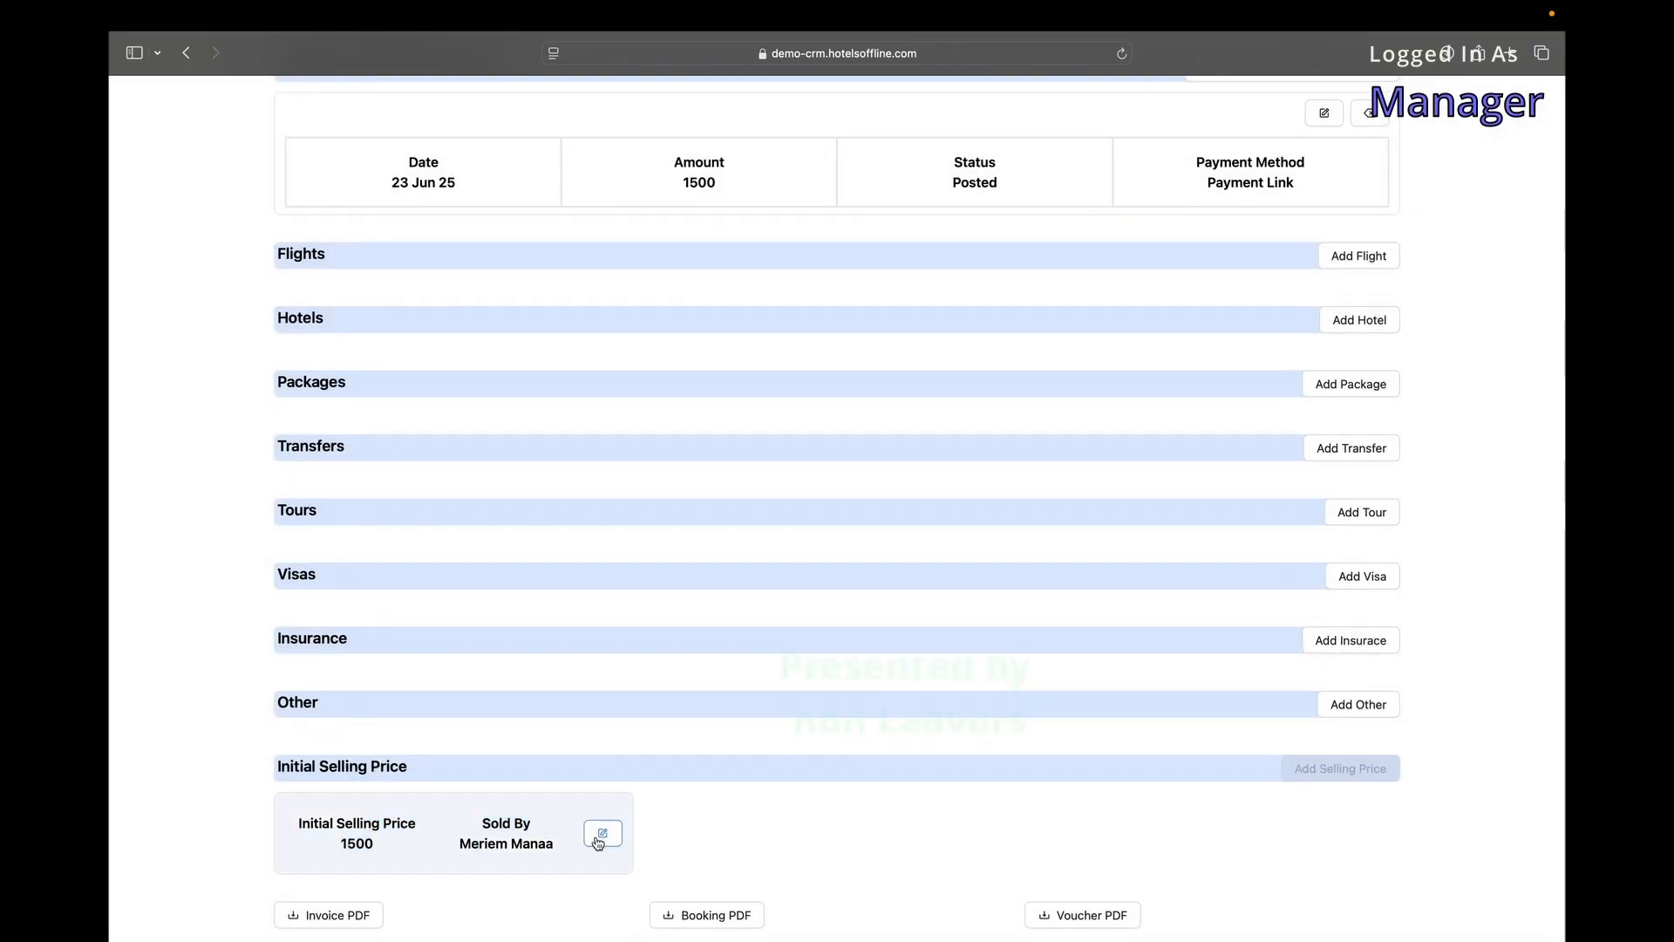
pyautogui.click(602, 835)
pyautogui.click(690, 262)
pyautogui.click(851, 290)
pyautogui.click(684, 266)
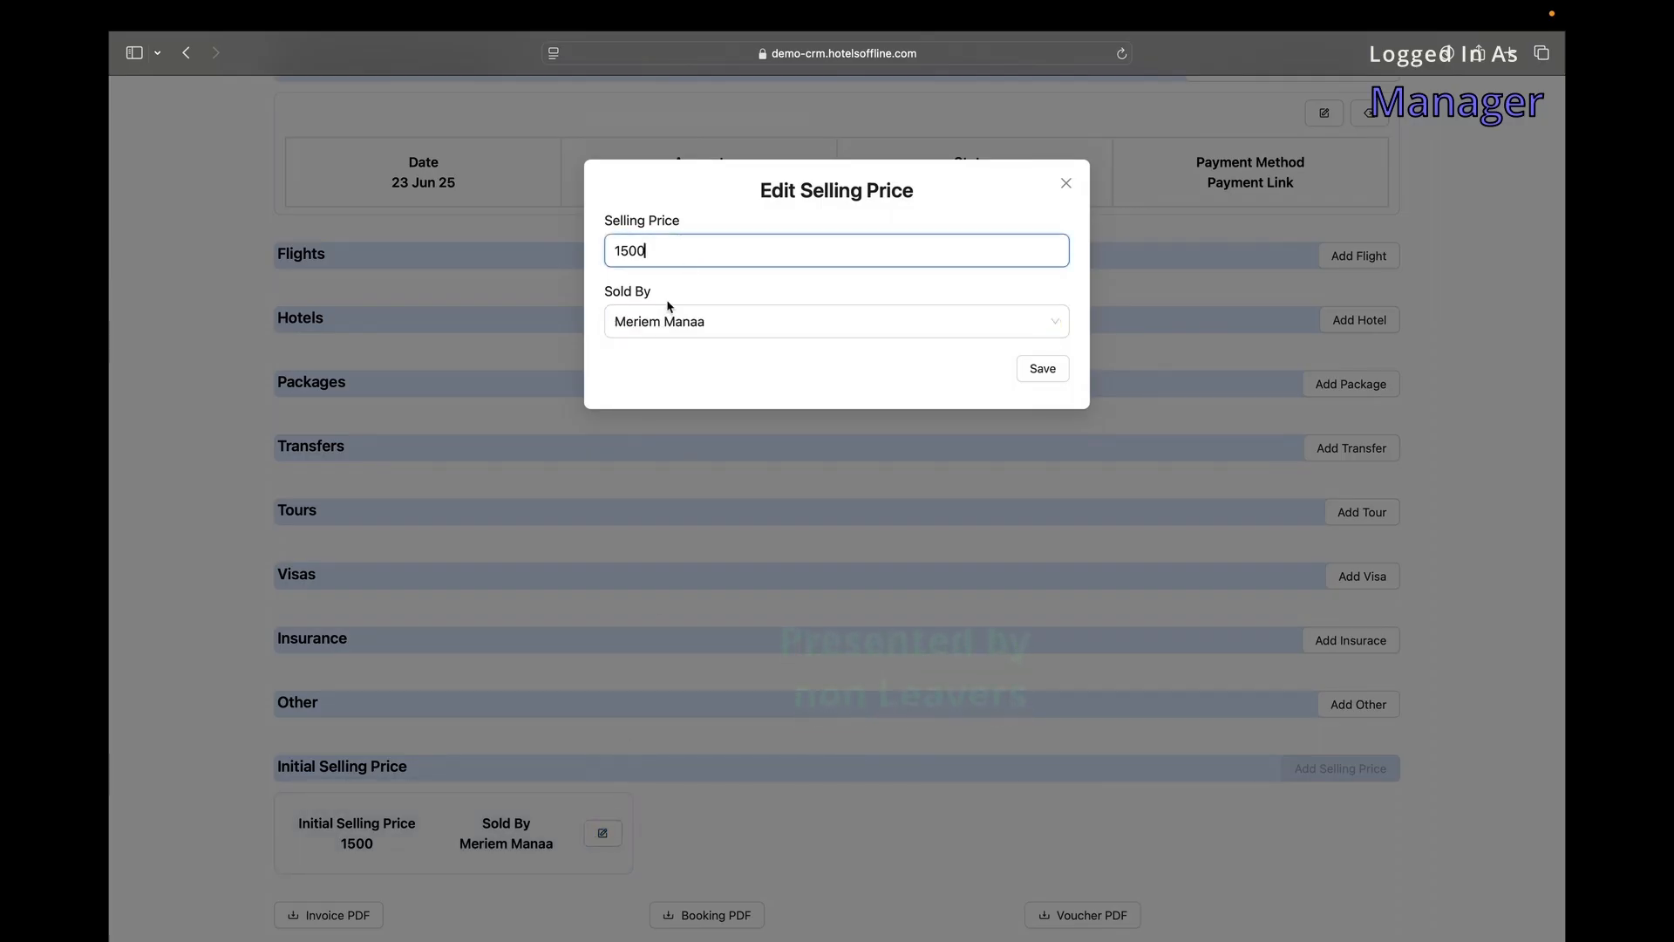
pyautogui.click(744, 319)
pyautogui.click(722, 298)
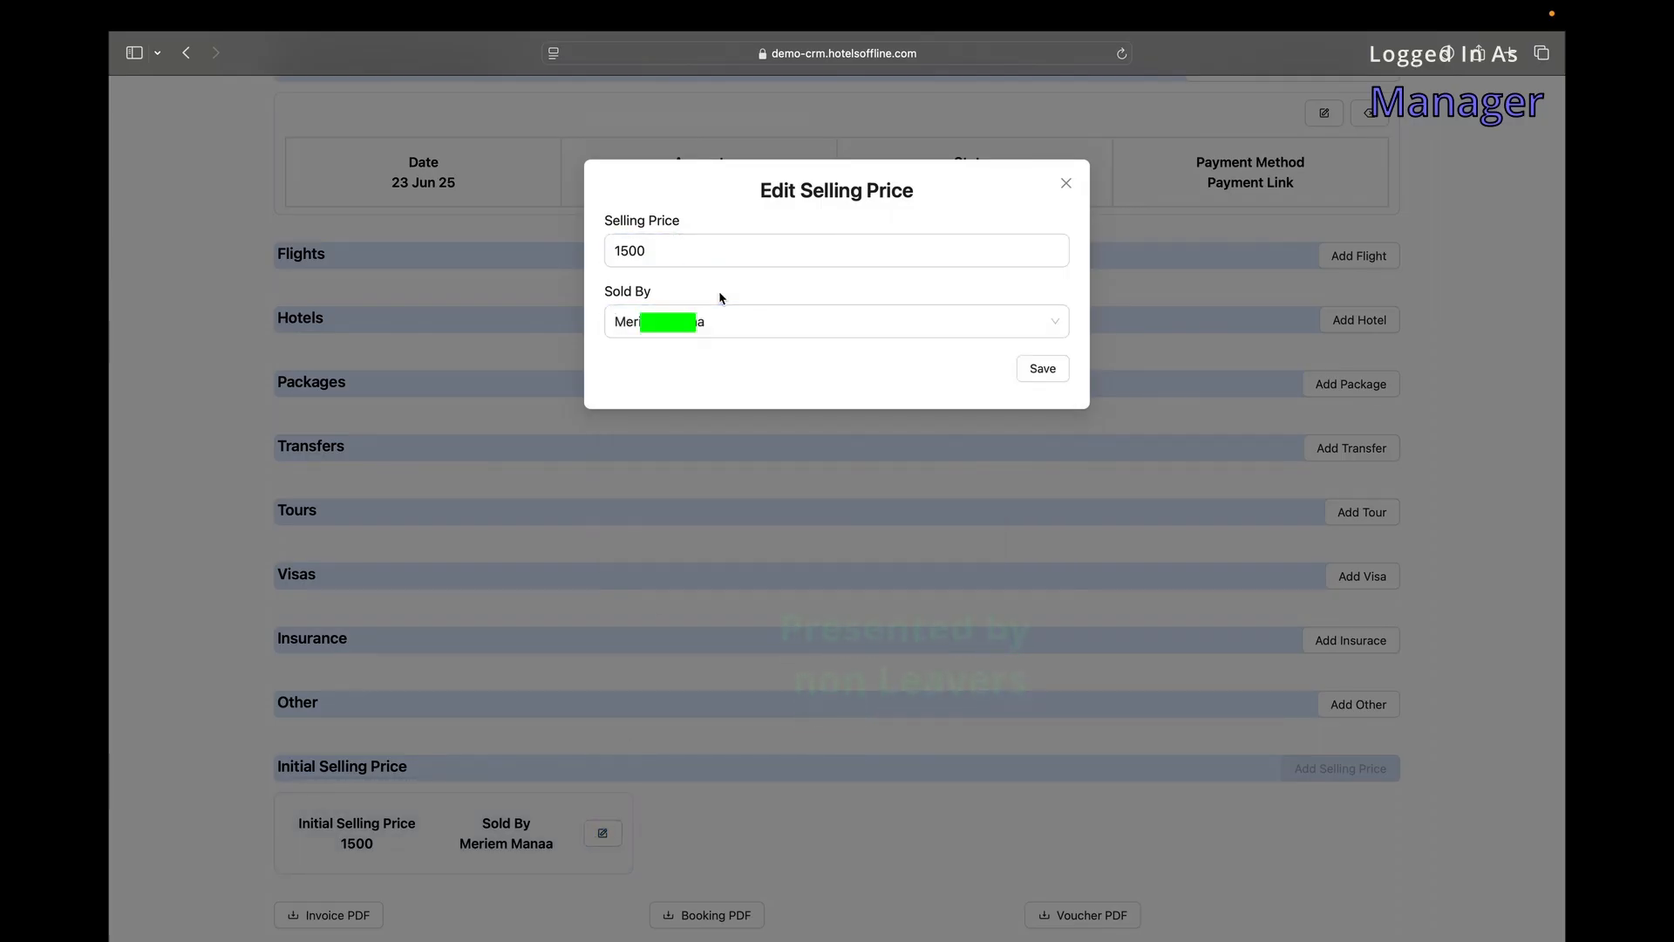
pyautogui.click(1075, 186)
pyautogui.click(337, 916)
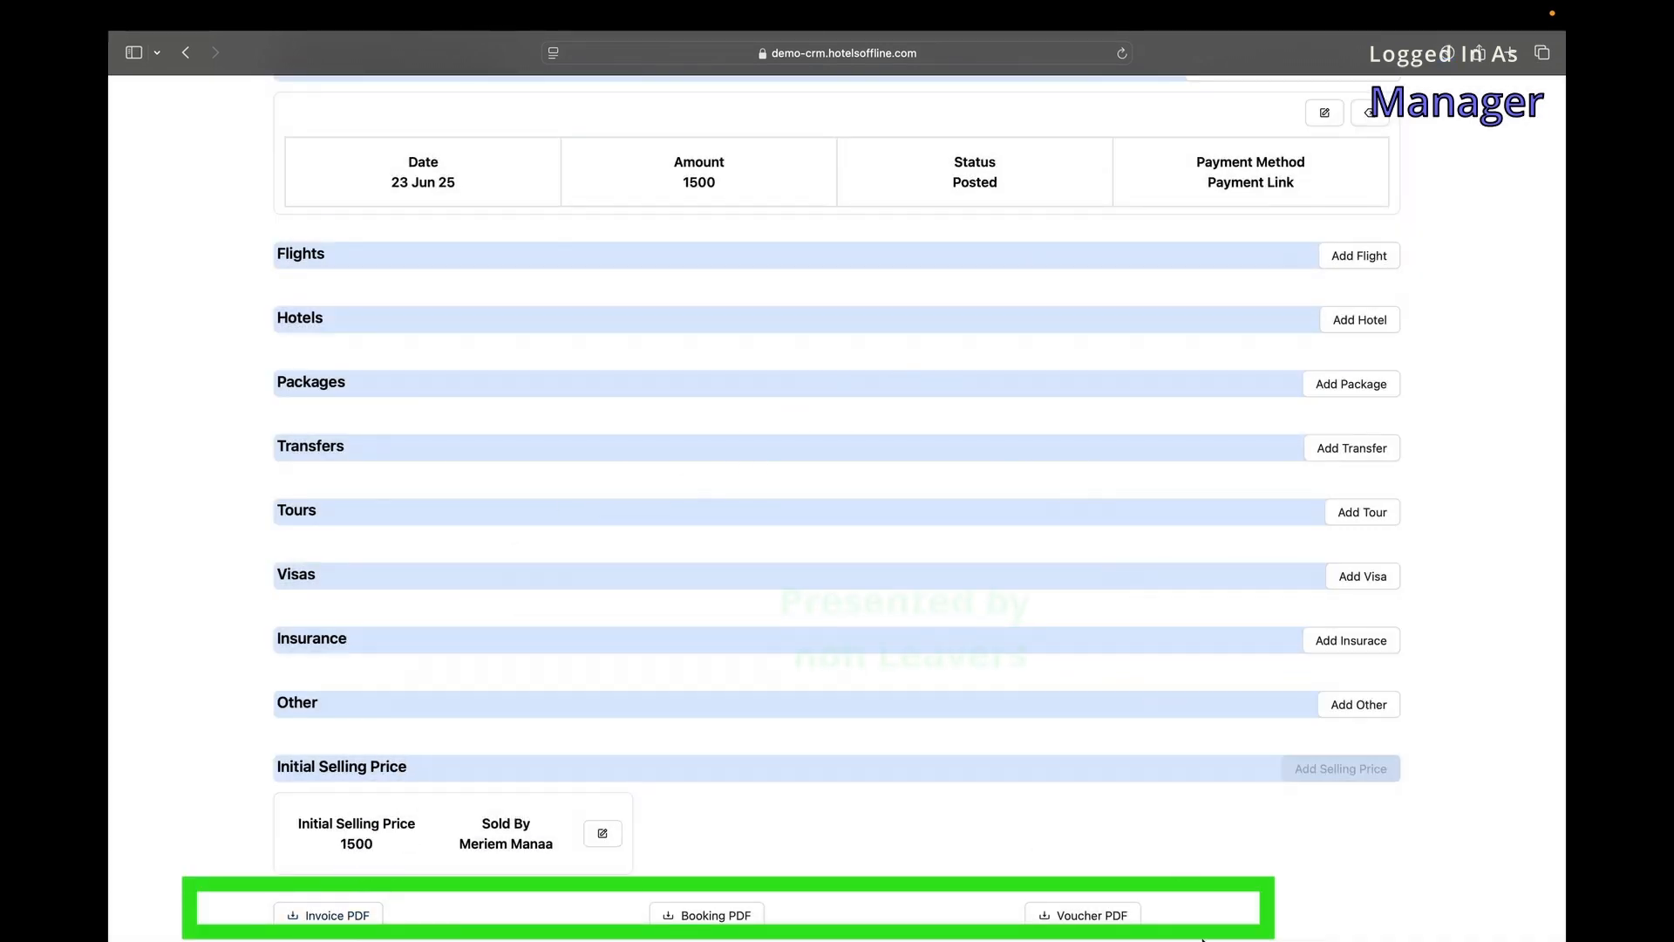
# Open the downloaded booking details PDF in Preview and read it through pages 1 to 3.
pyautogui.moveTo(1289, 930)
pyautogui.click(1182, 915)
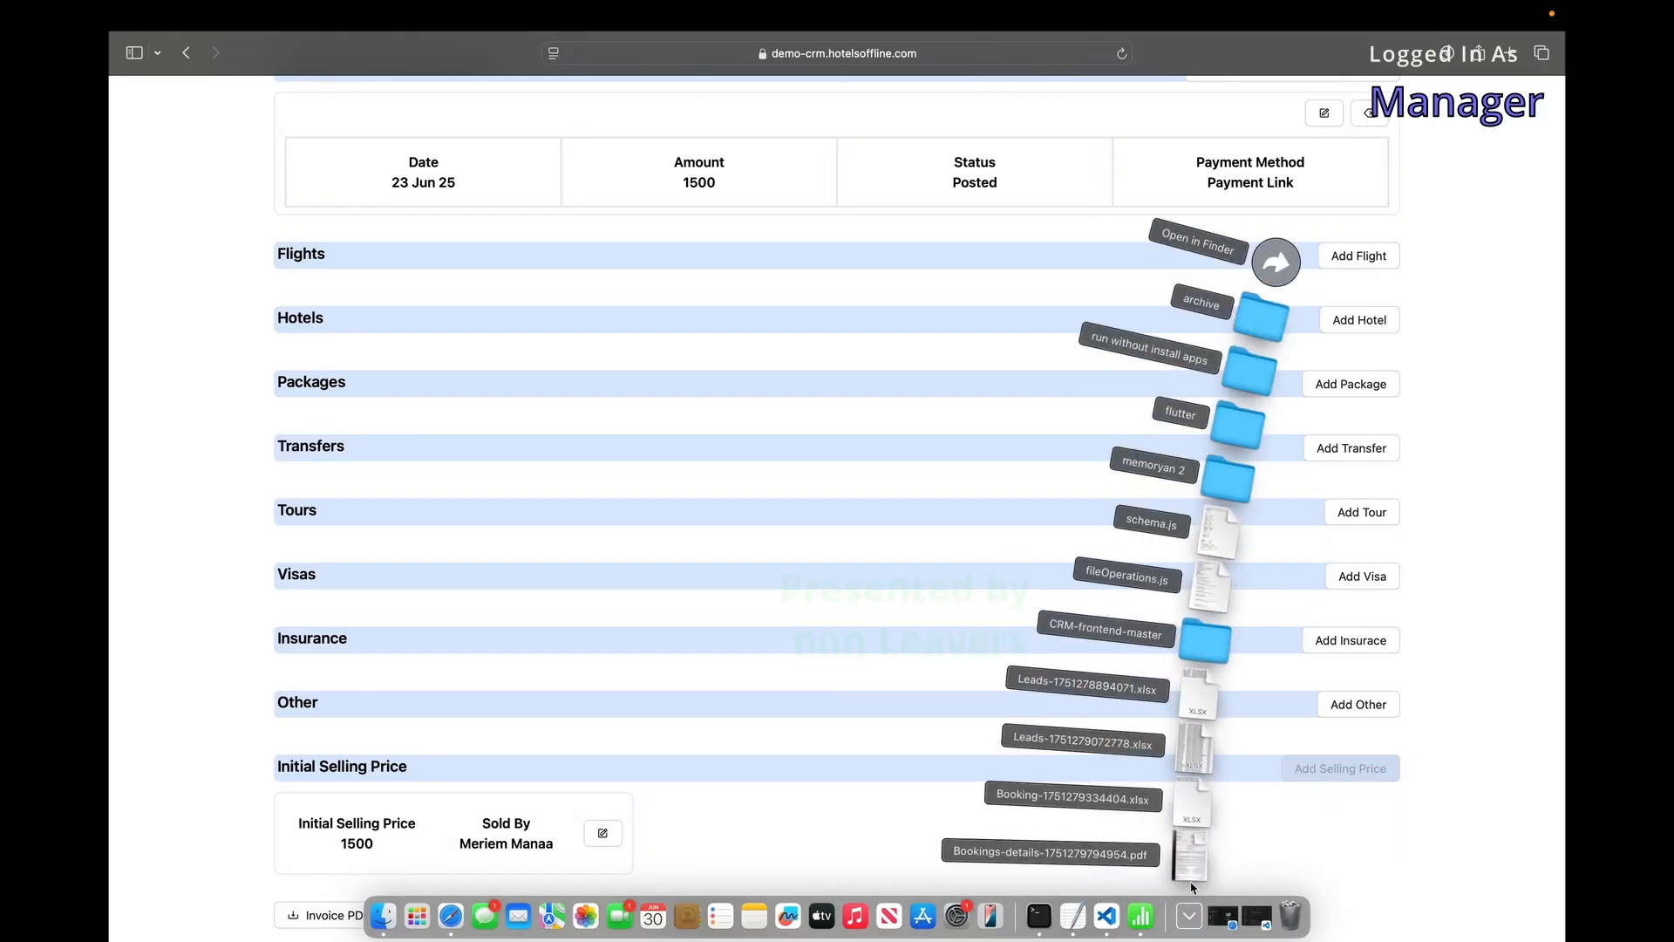
pyautogui.click(1189, 869)
pyautogui.scroll(-10, 742, 436)
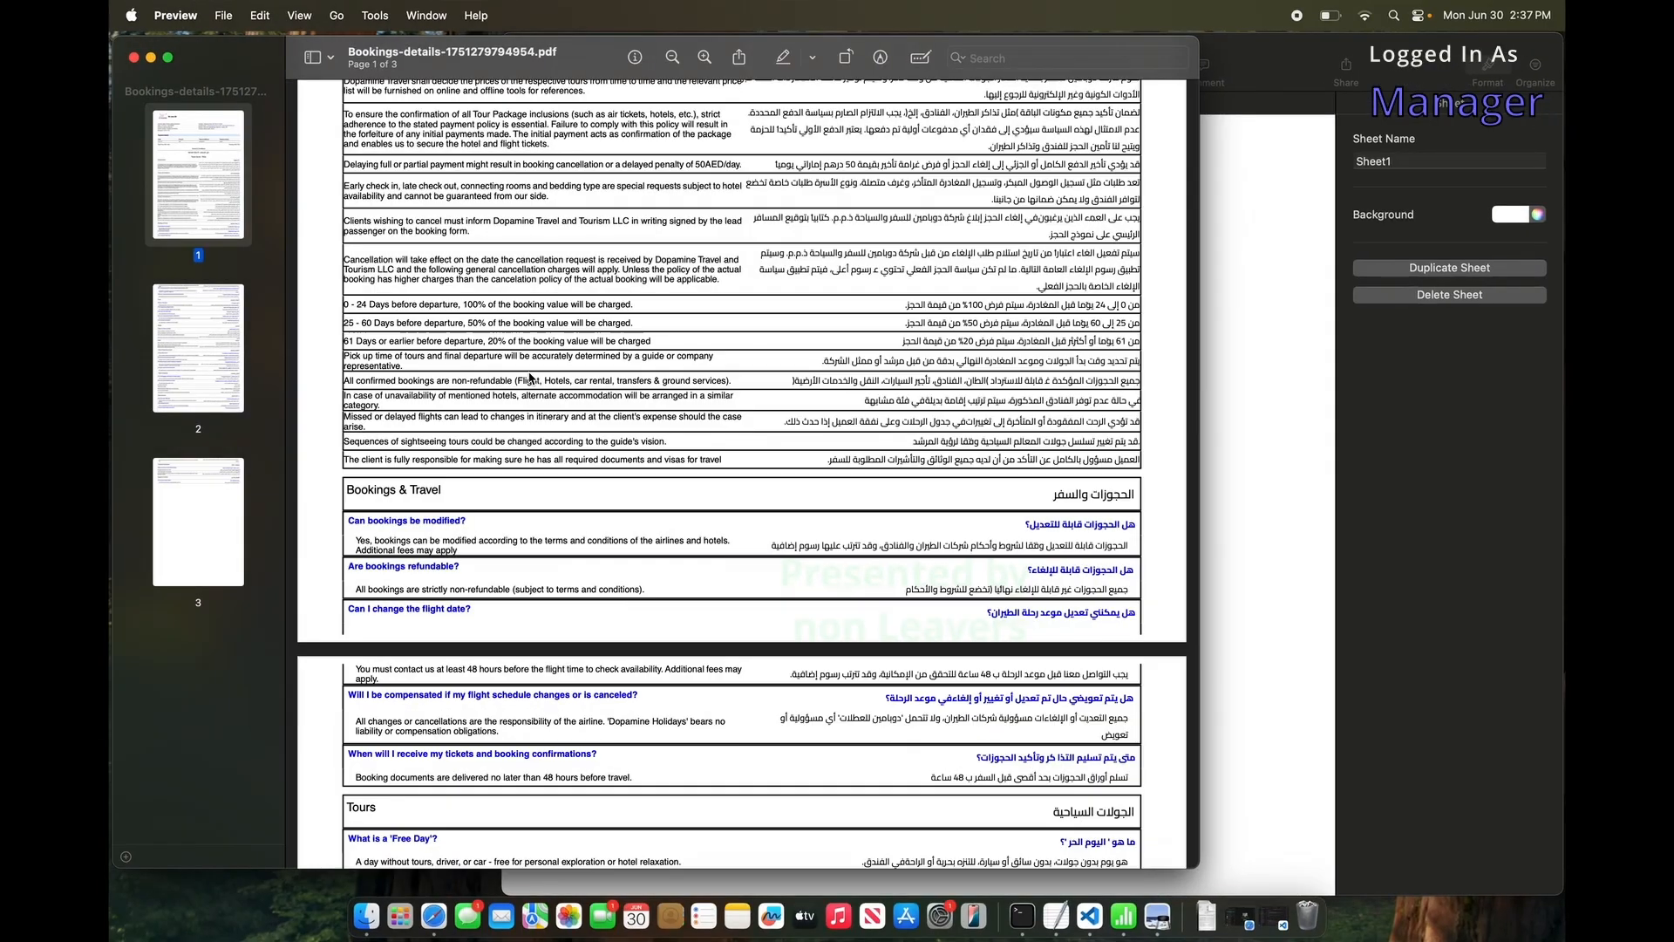
pyautogui.scroll(-5, 461, 312)
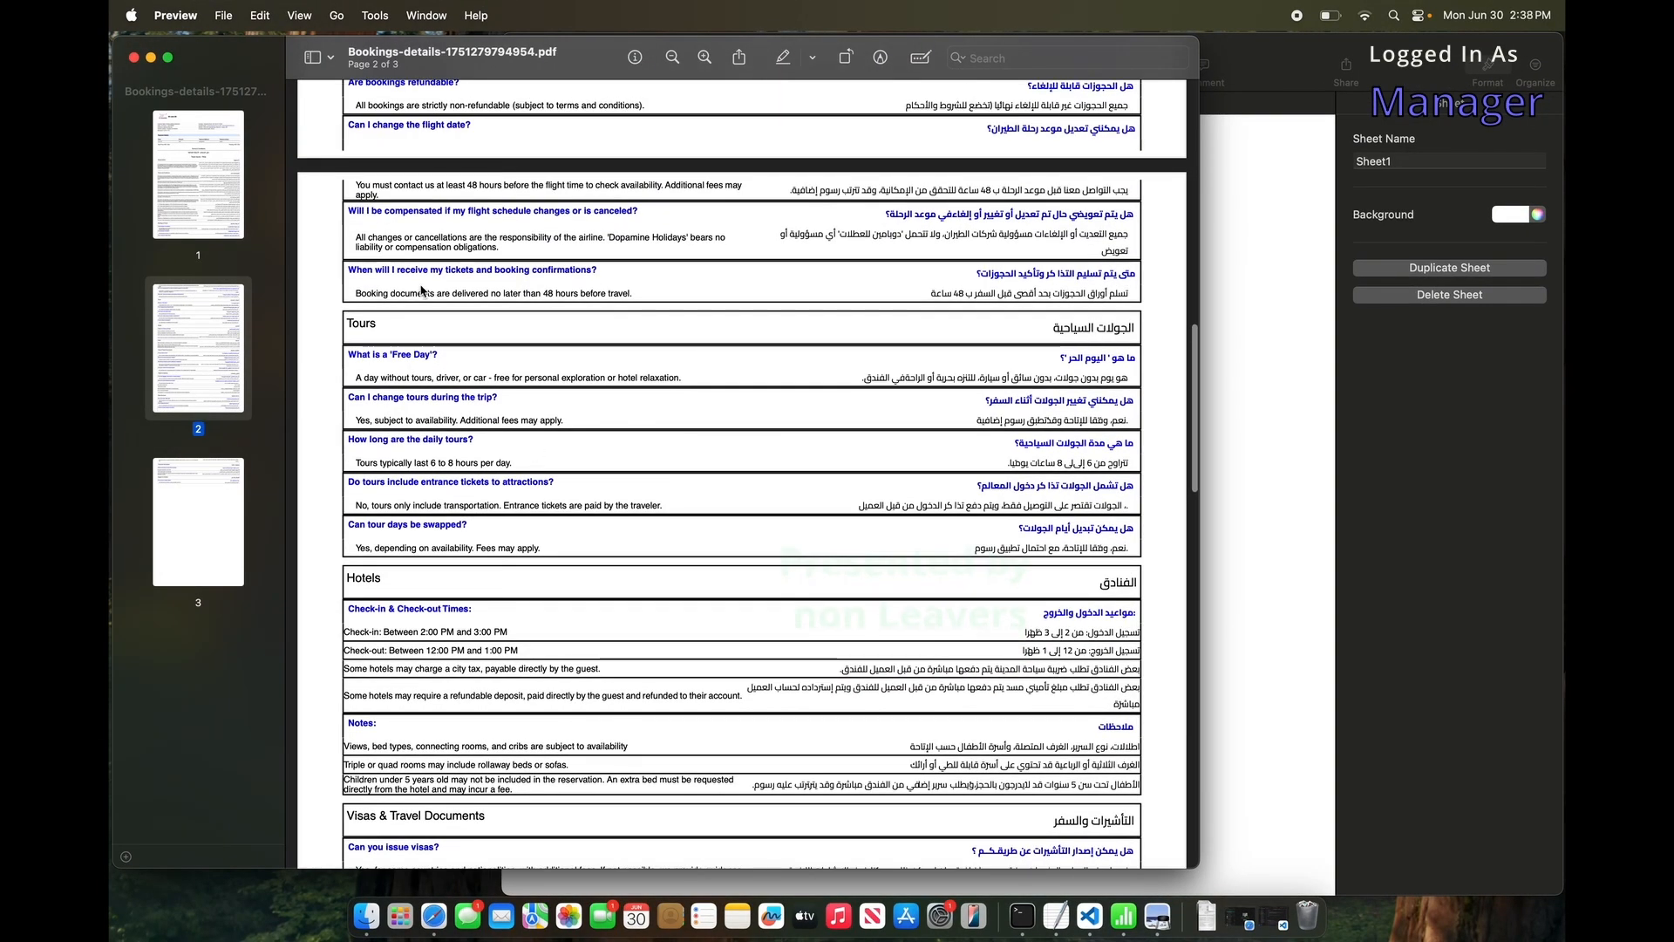
pyautogui.click(222, 195)
pyautogui.click(211, 300)
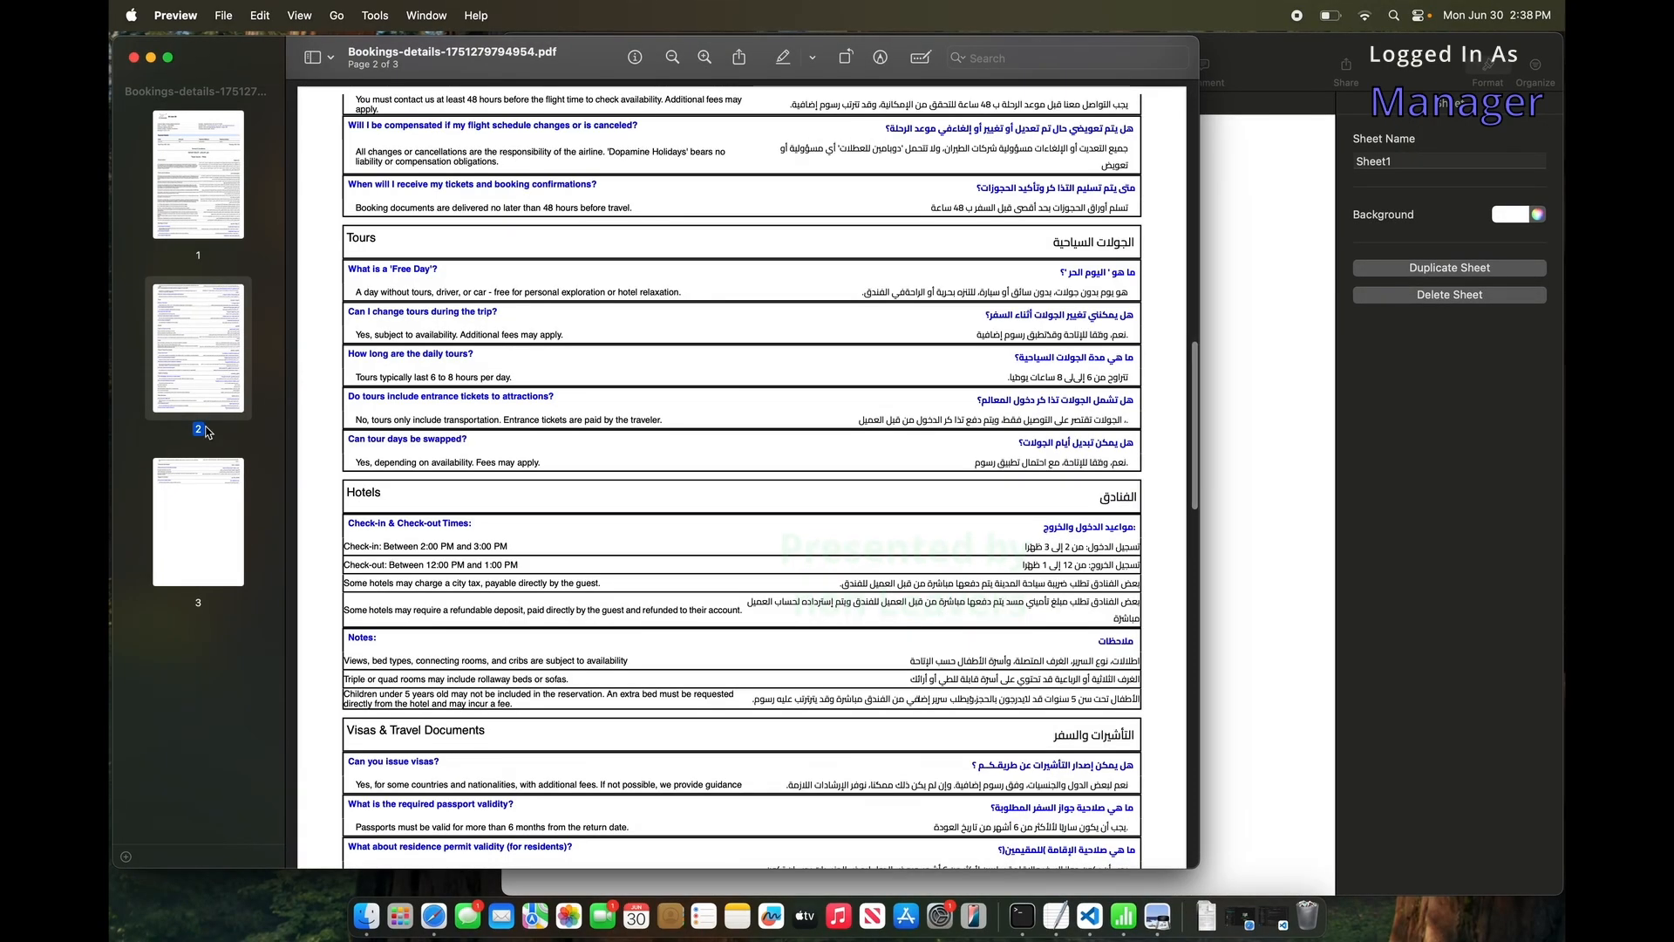
pyautogui.click(189, 535)
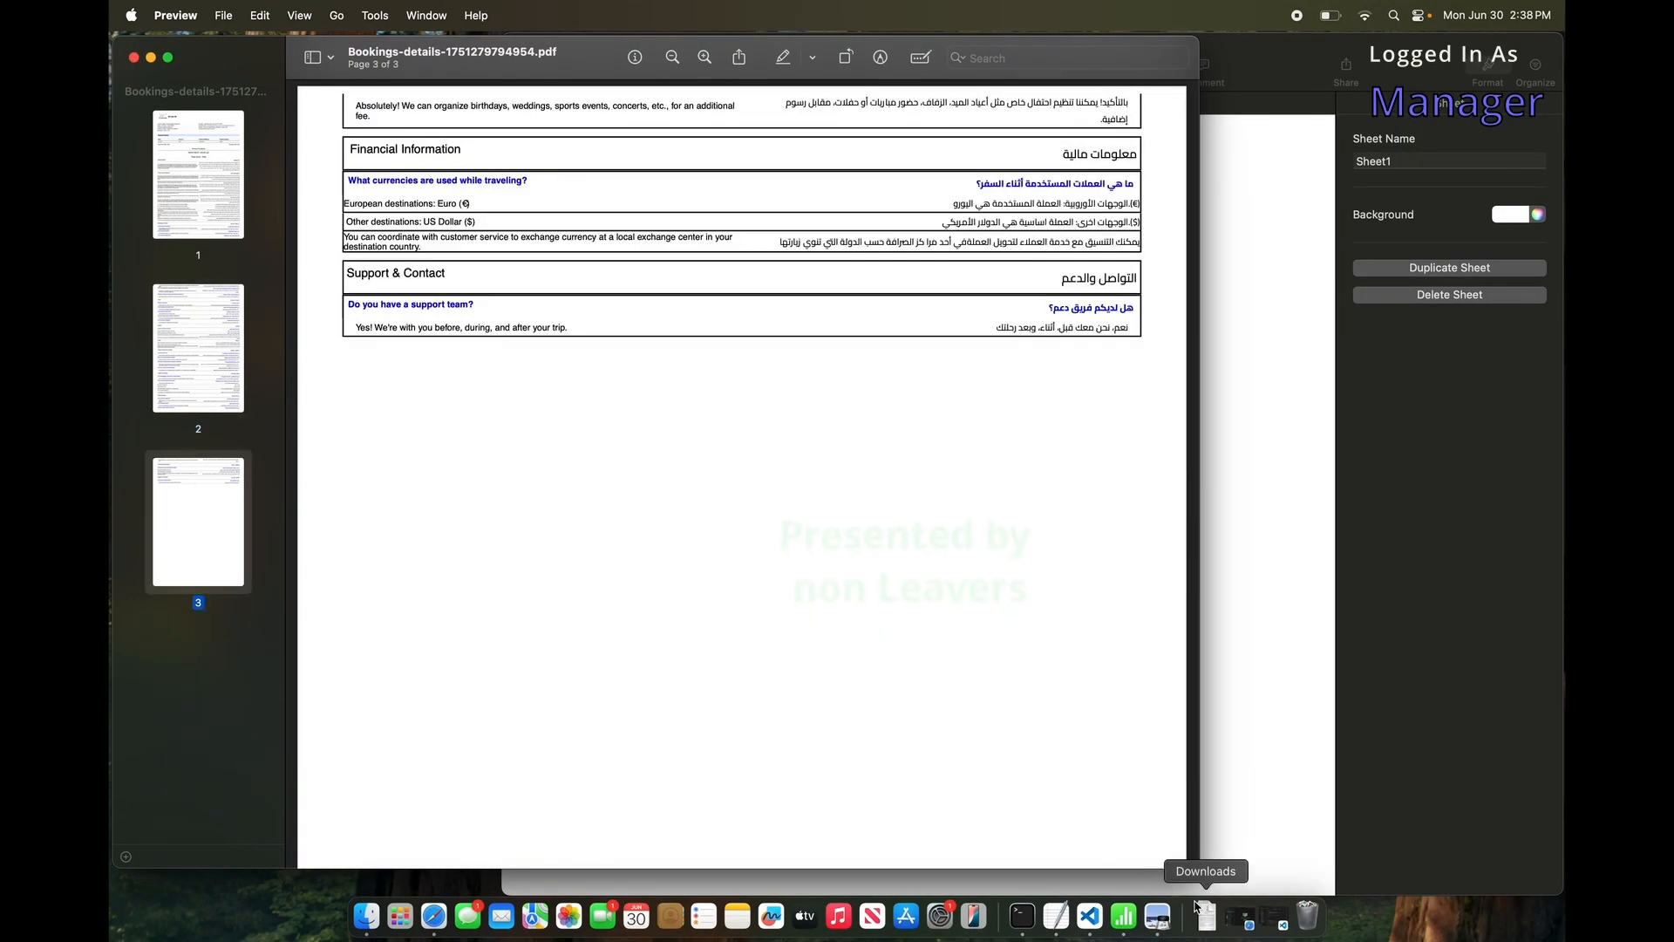
# Download the Booking PDF again from the booking page, scroll through it, and return to the browser.
pyautogui.hotkey('ctrl', 'Right')
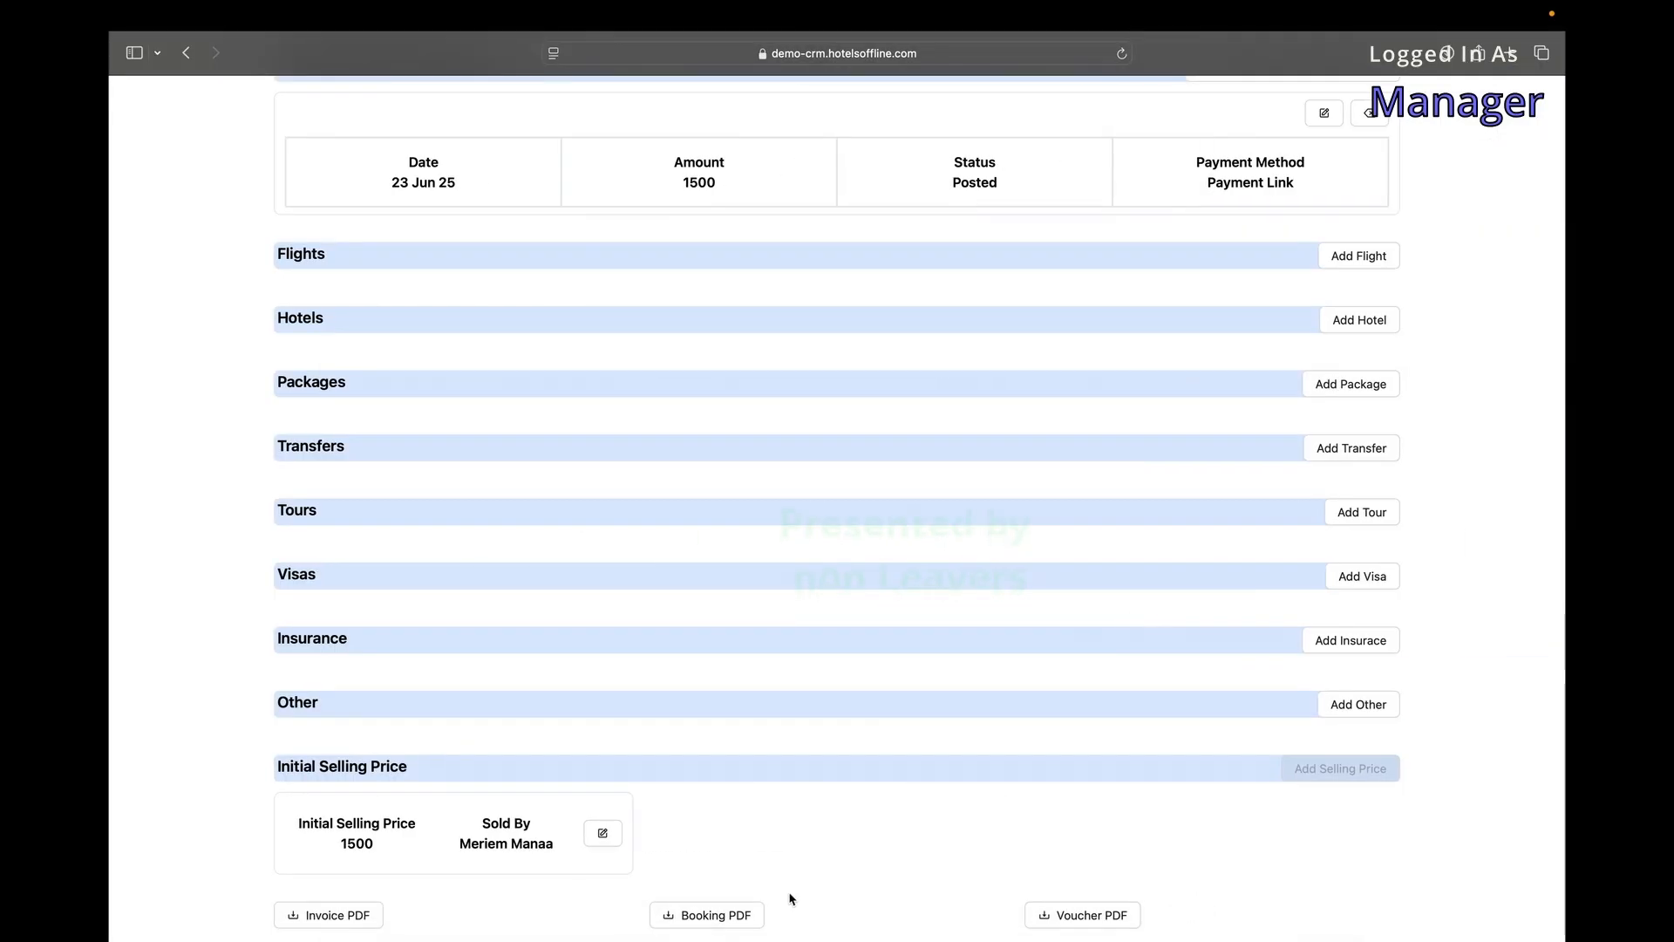
pyautogui.click(723, 916)
pyautogui.click(1206, 915)
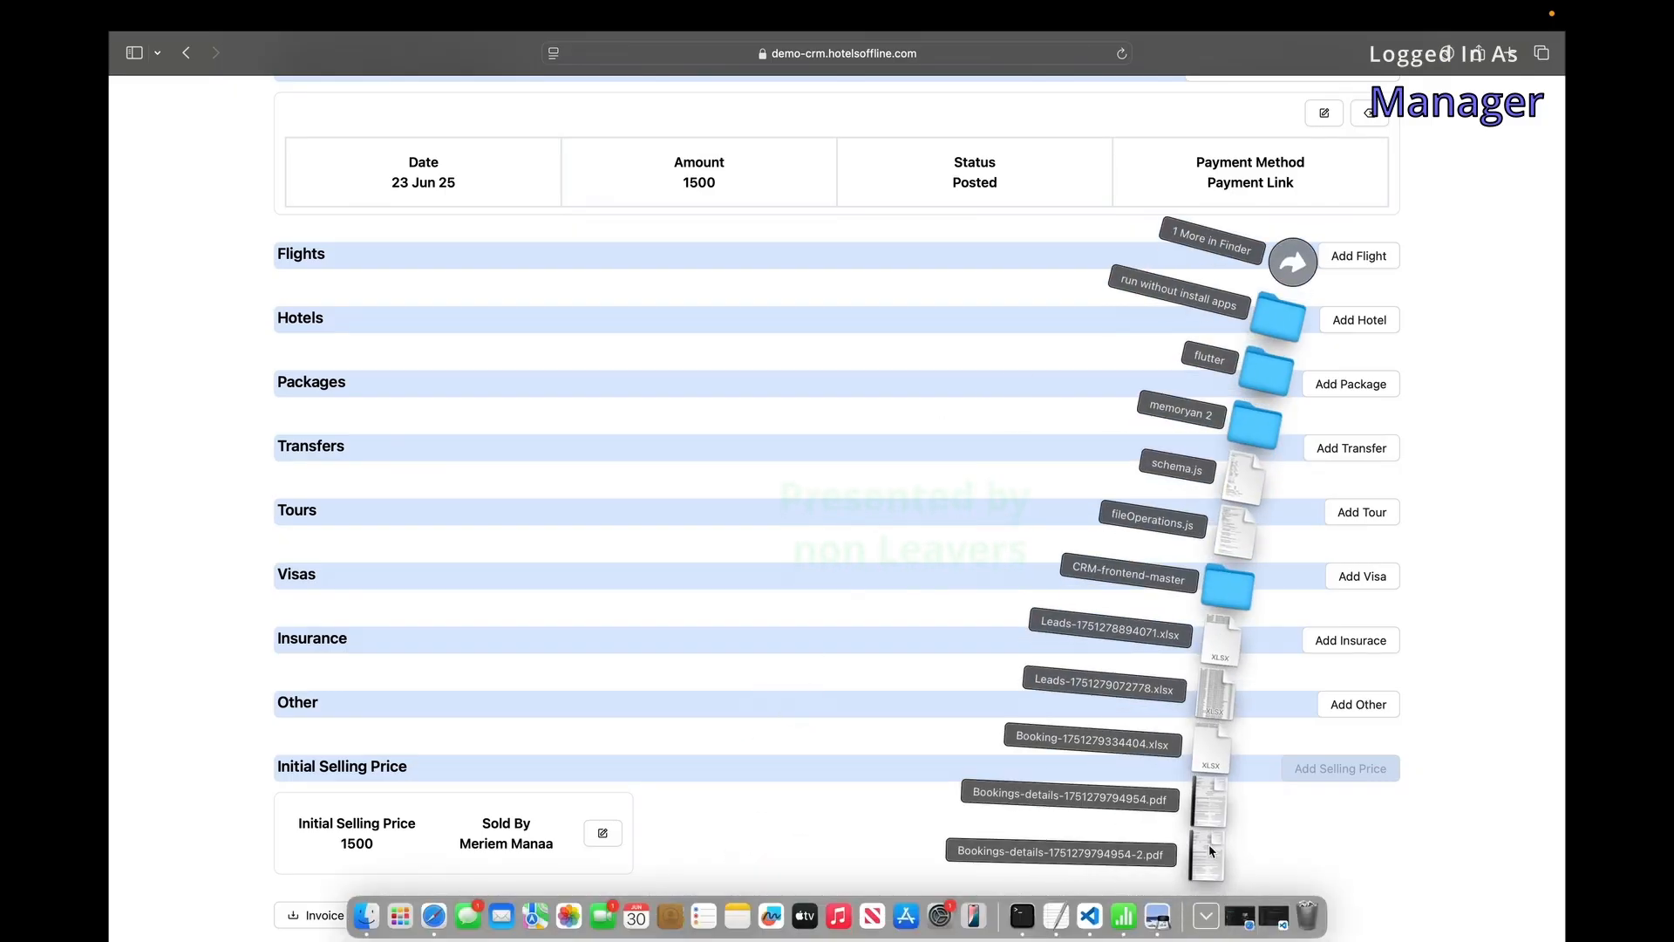
pyautogui.click(1209, 851)
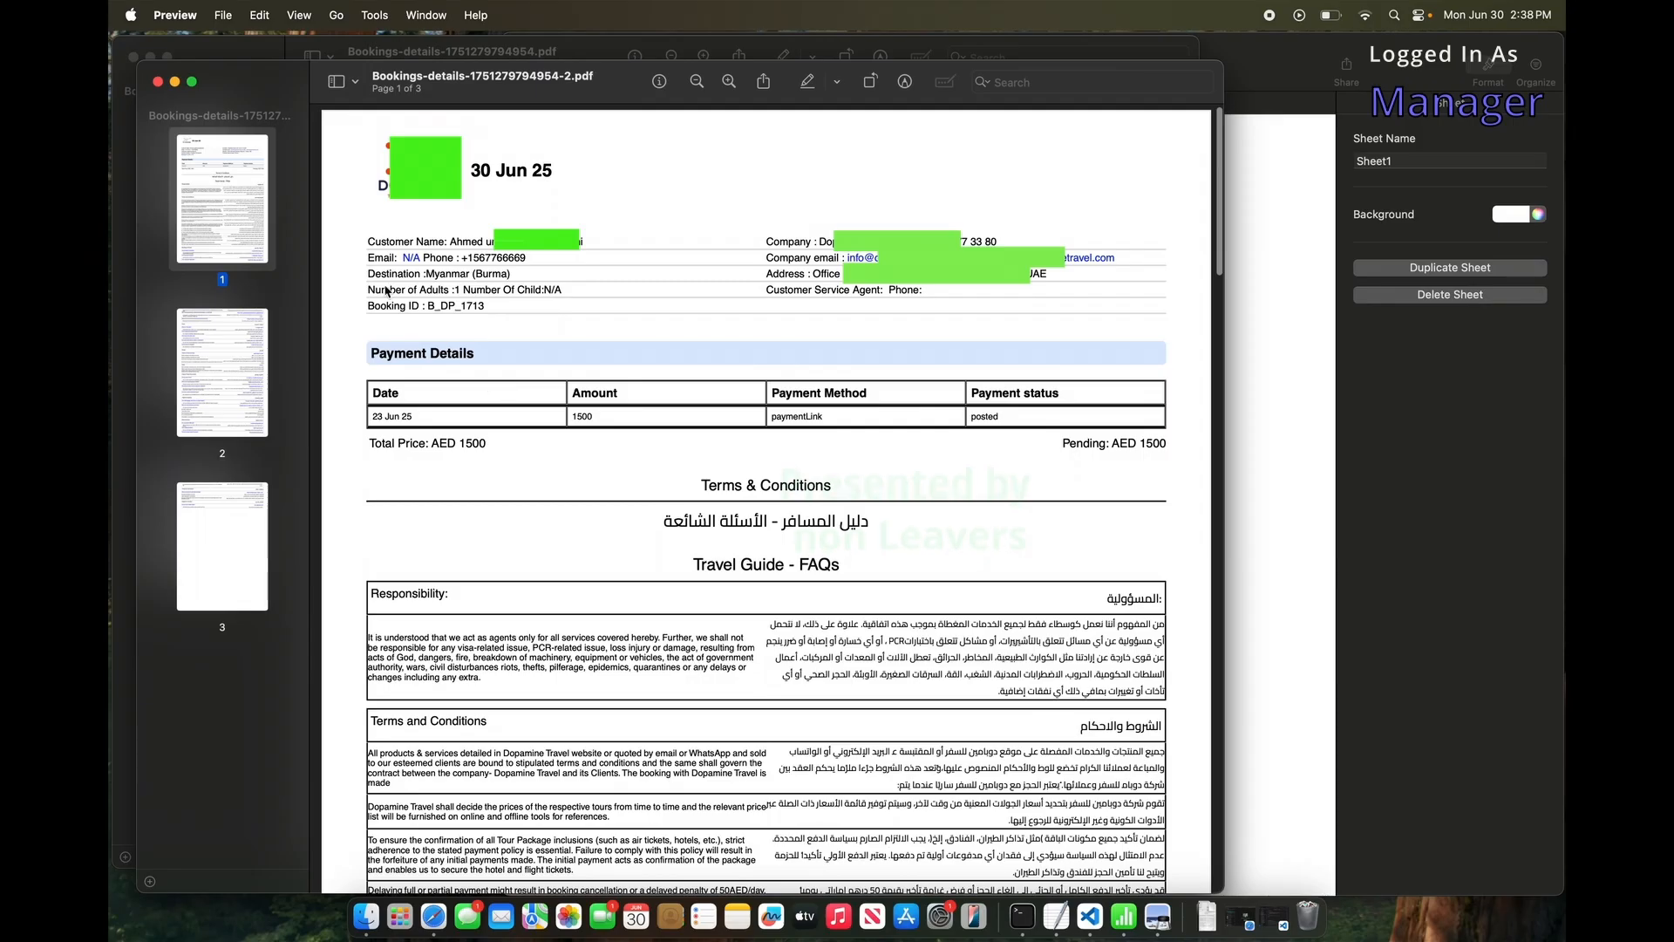
pyautogui.scroll(-20, 636, 416)
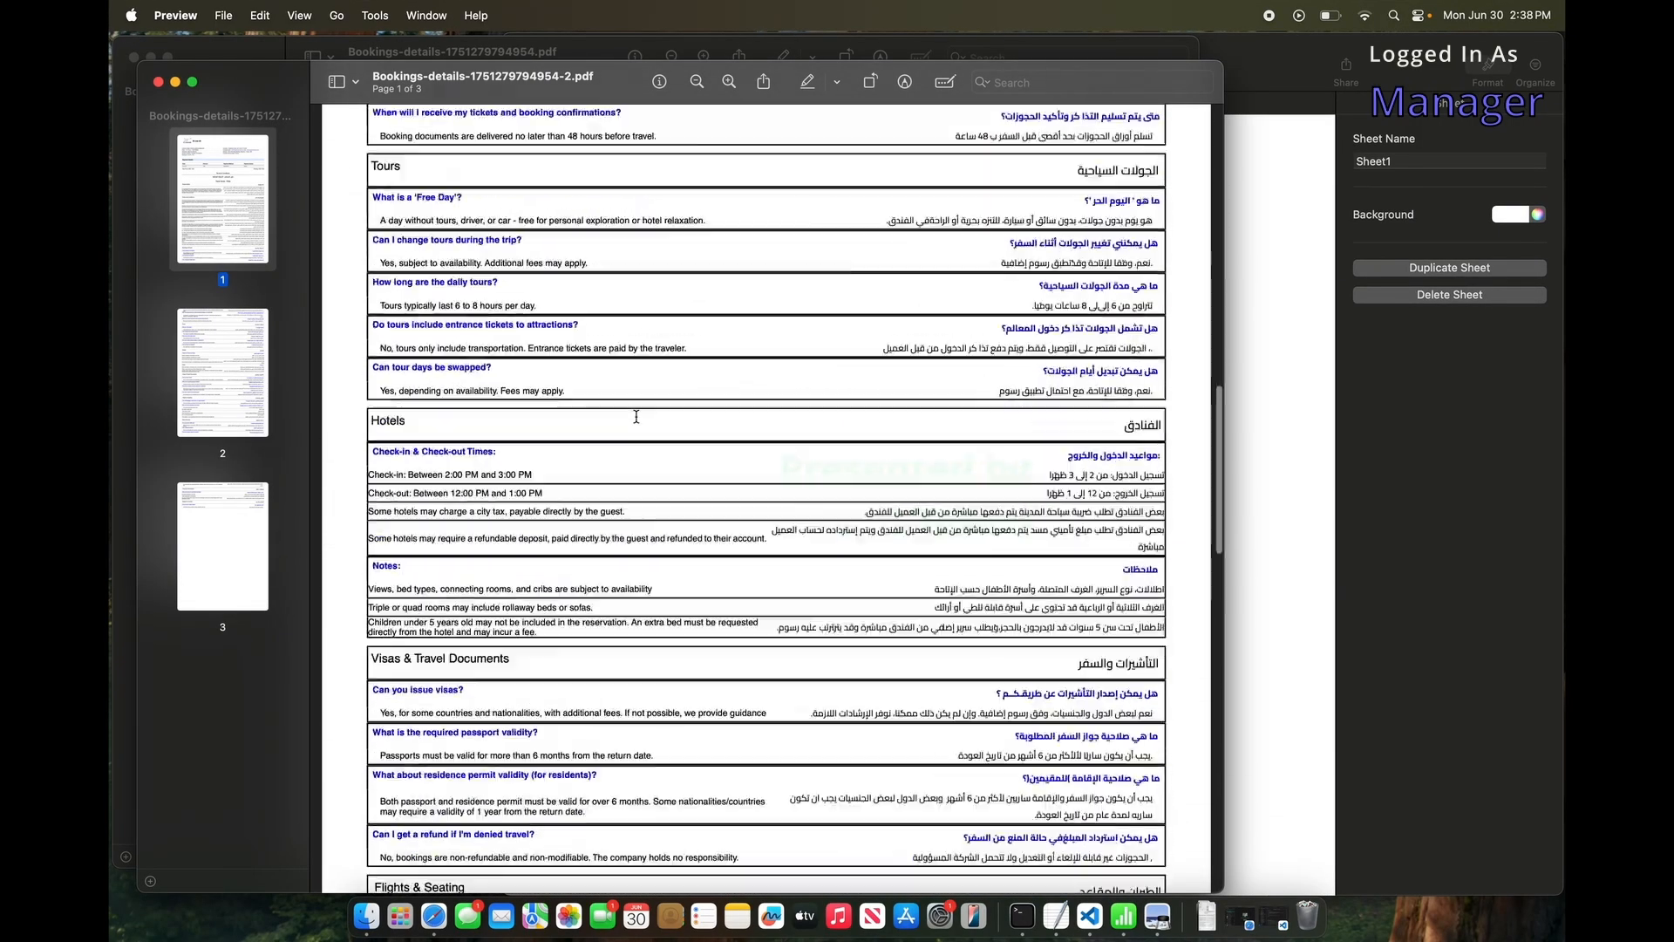
pyautogui.scroll(-10, 637, 416)
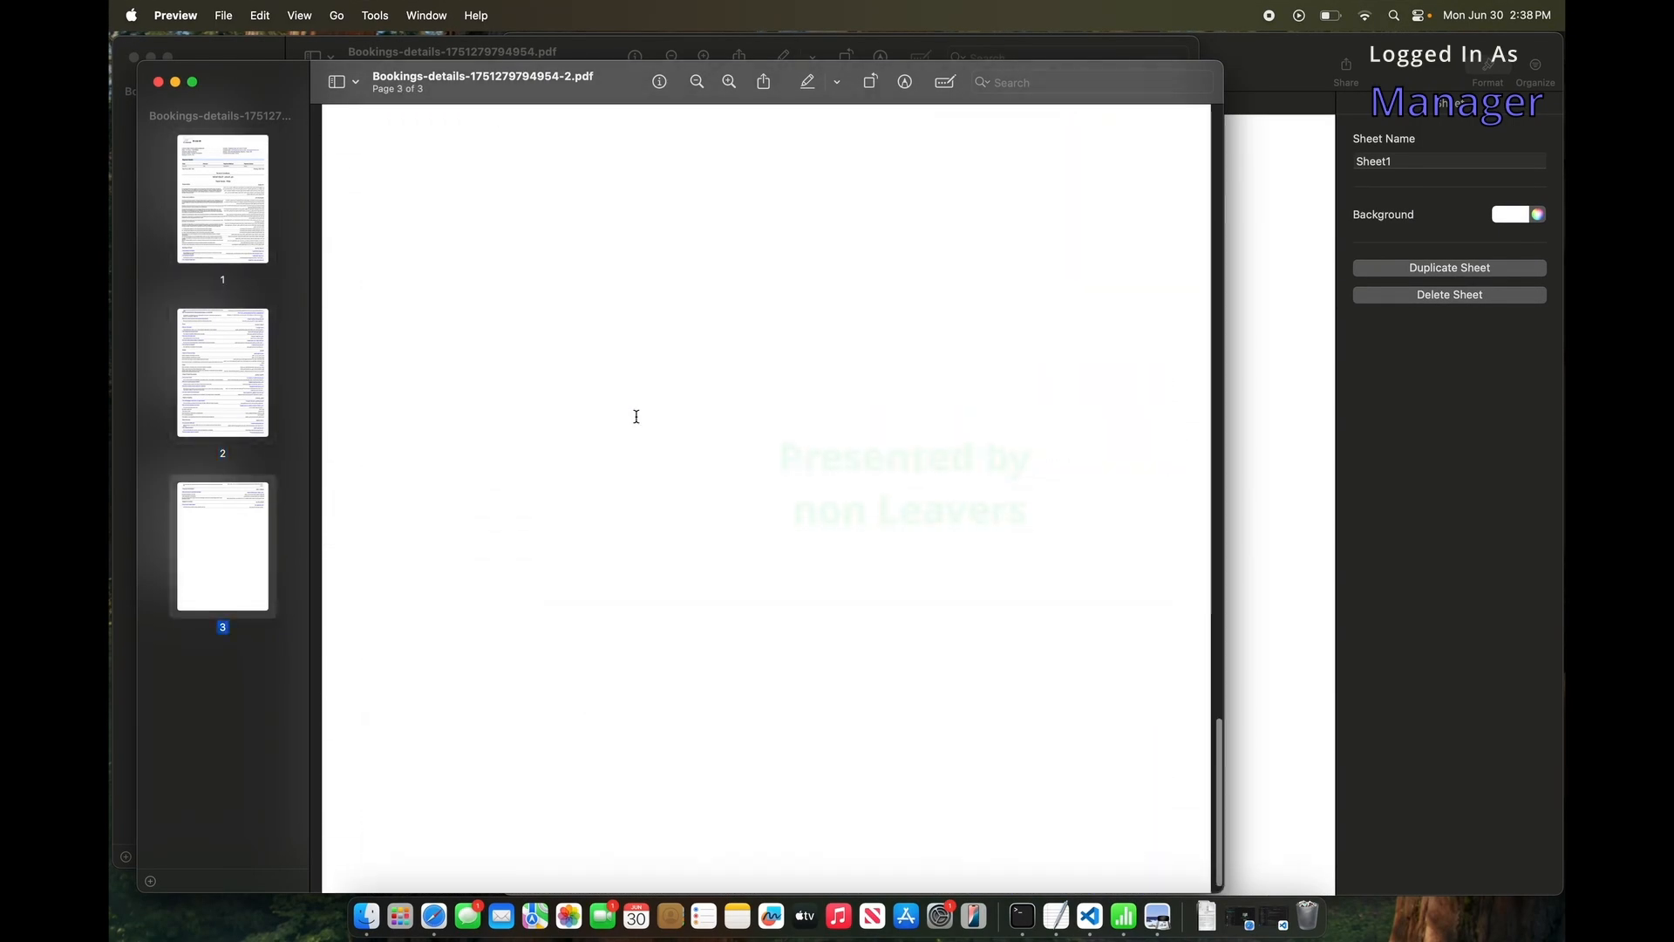
pyautogui.click(1158, 915)
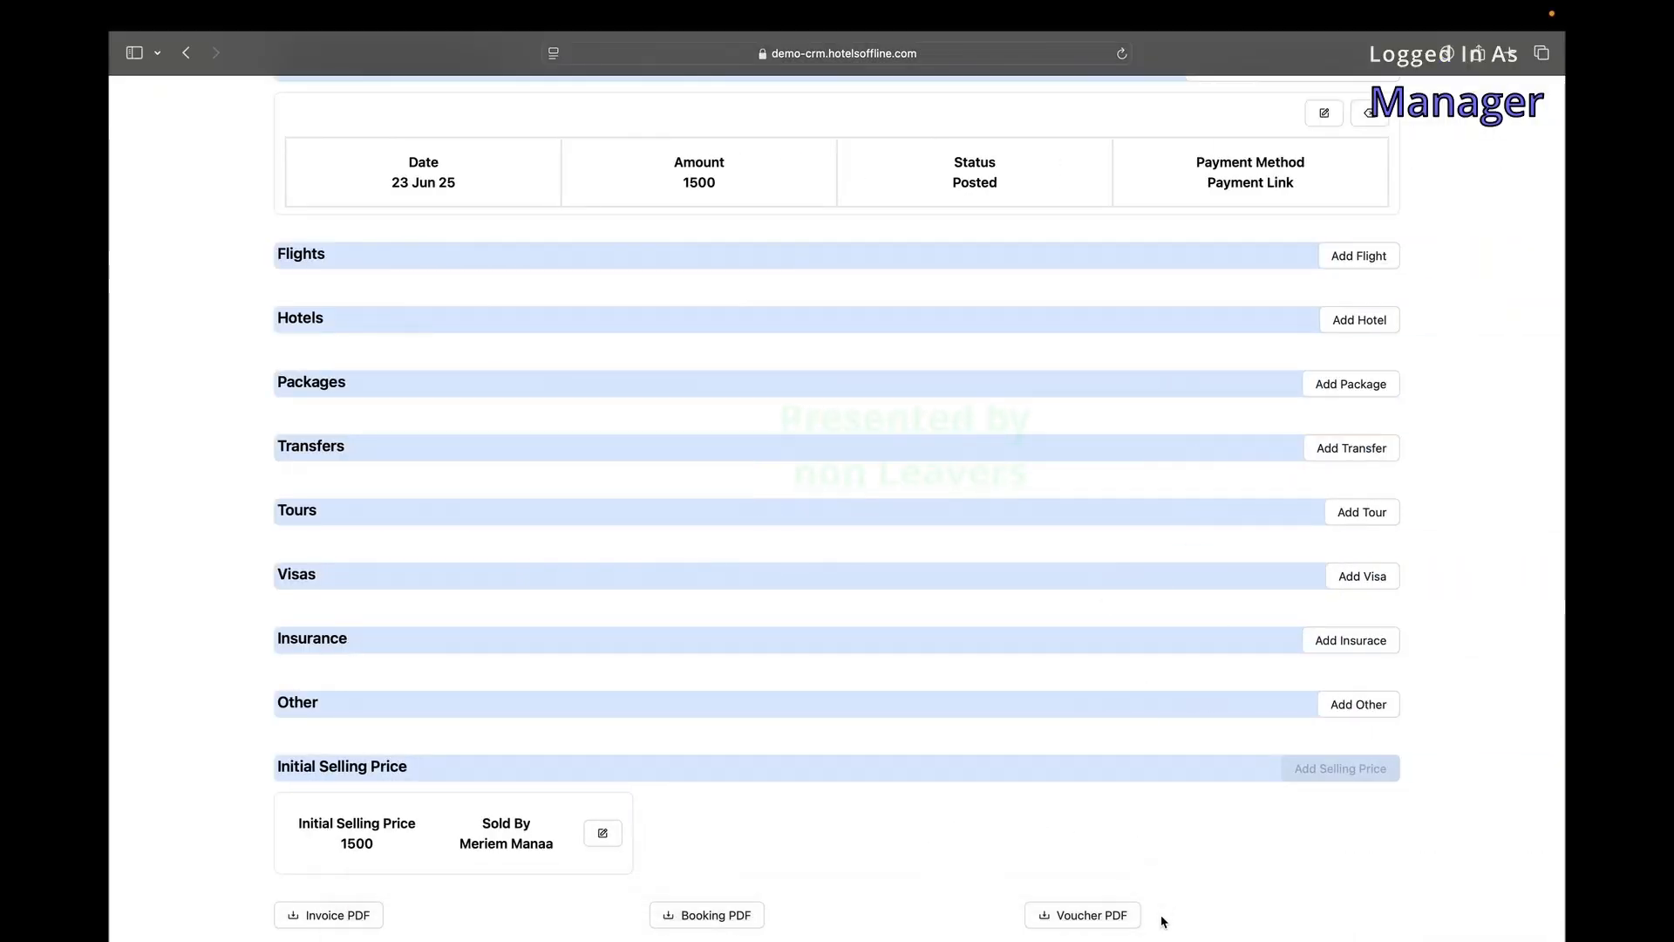
pyautogui.click(1198, 927)
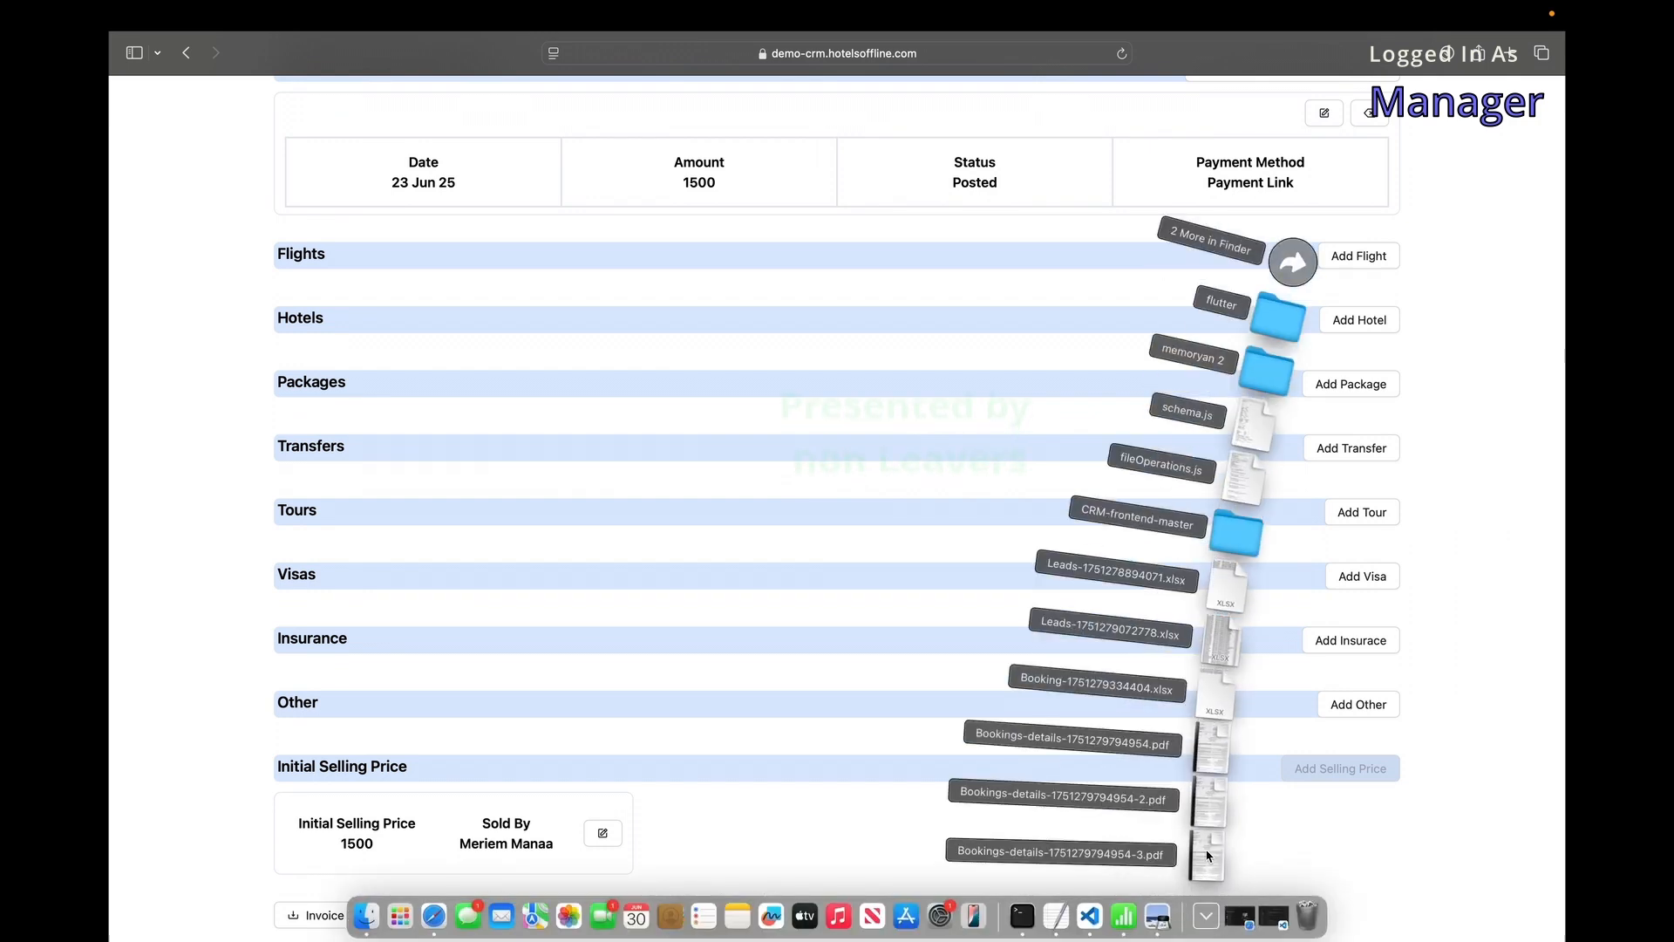
pyautogui.click(1208, 855)
pyautogui.scroll(-10, 486, 258)
pyautogui.scroll(-15, 487, 258)
pyautogui.scroll(-5, 487, 256)
pyautogui.scroll(15, 487, 257)
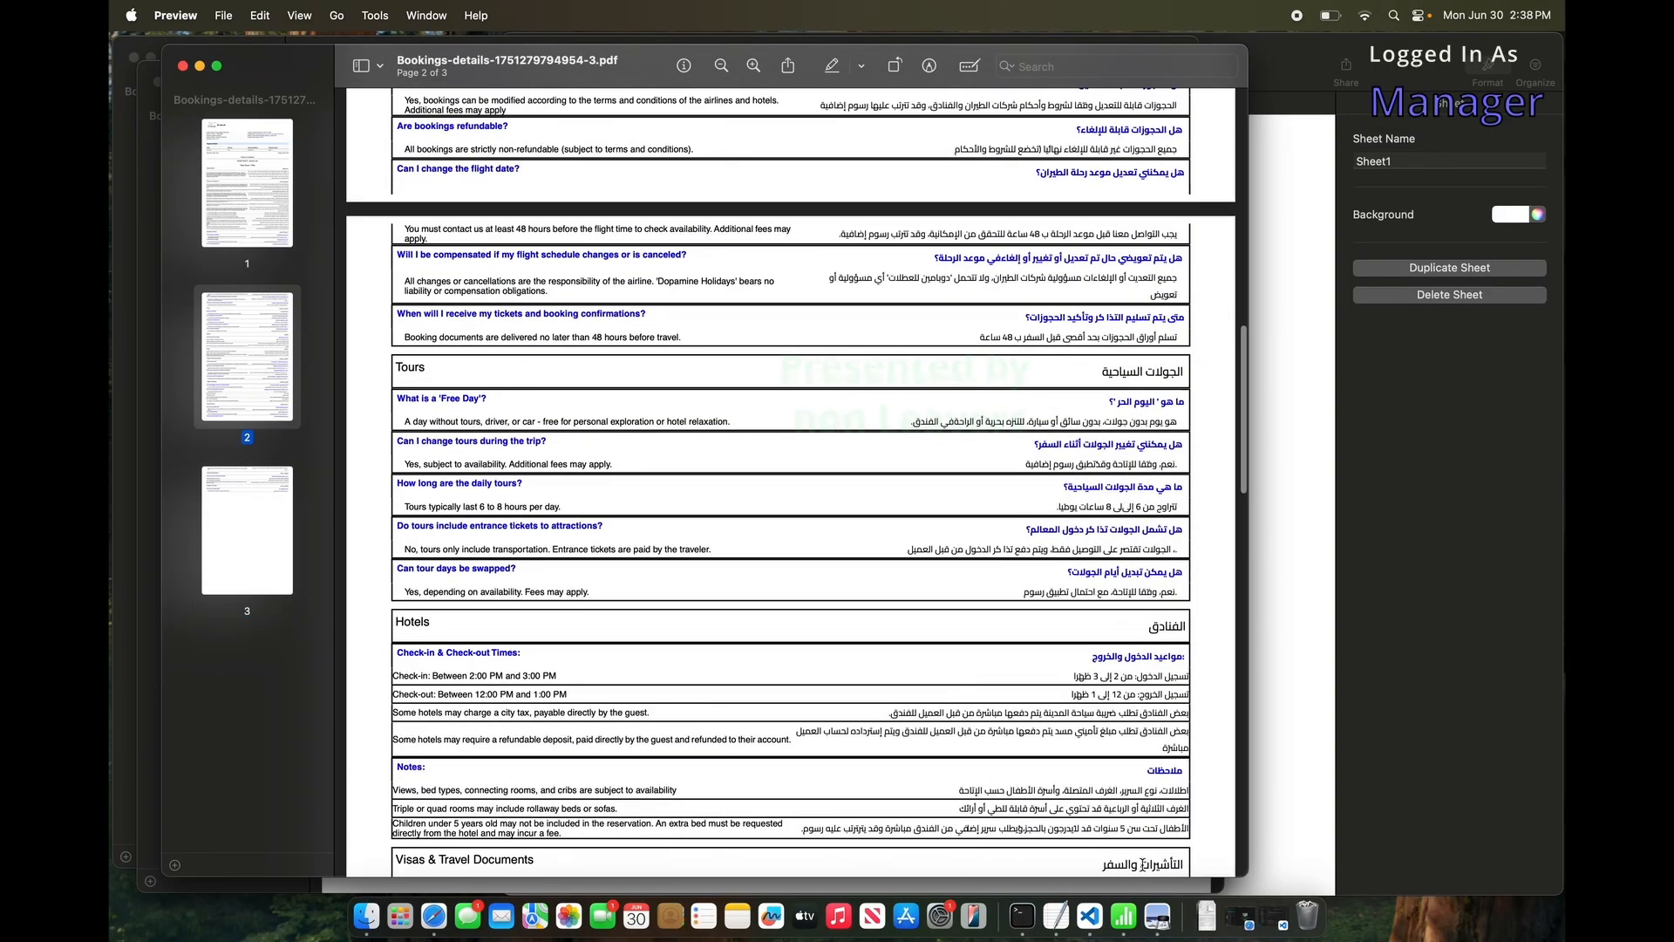
# Switch back to the booking 1713 page in the browser and swipe back toward the Bookings list.
pyautogui.click(1212, 924)
pyautogui.hotkey('ctrl', 'Right')
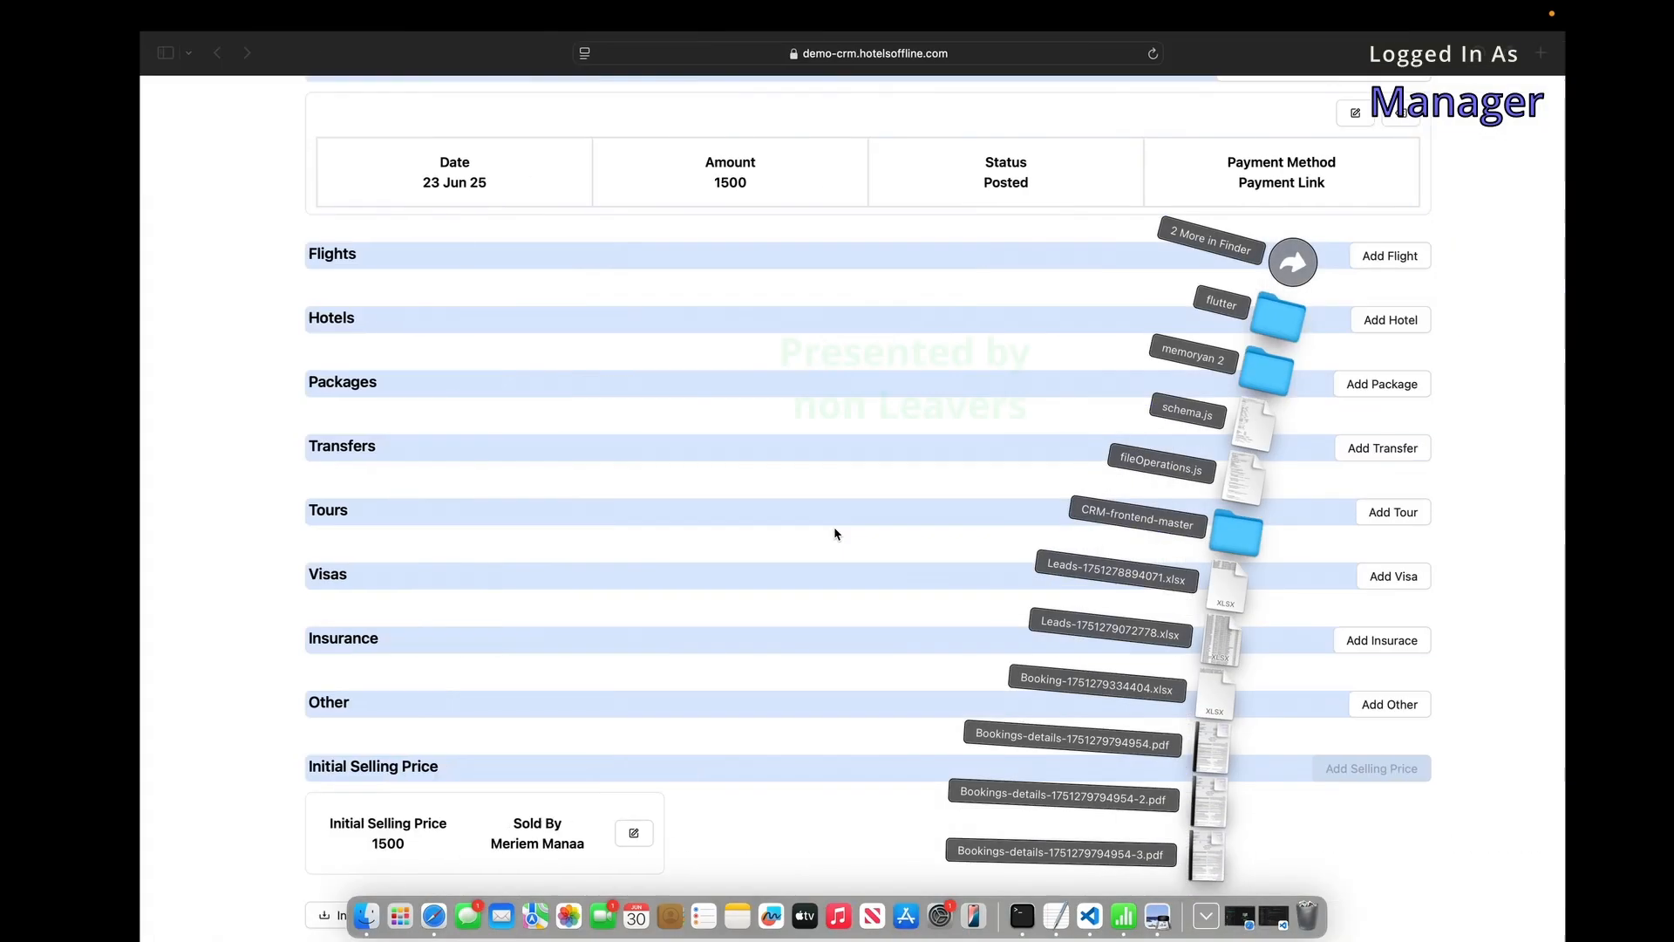
pyautogui.scroll(15, 835, 533)
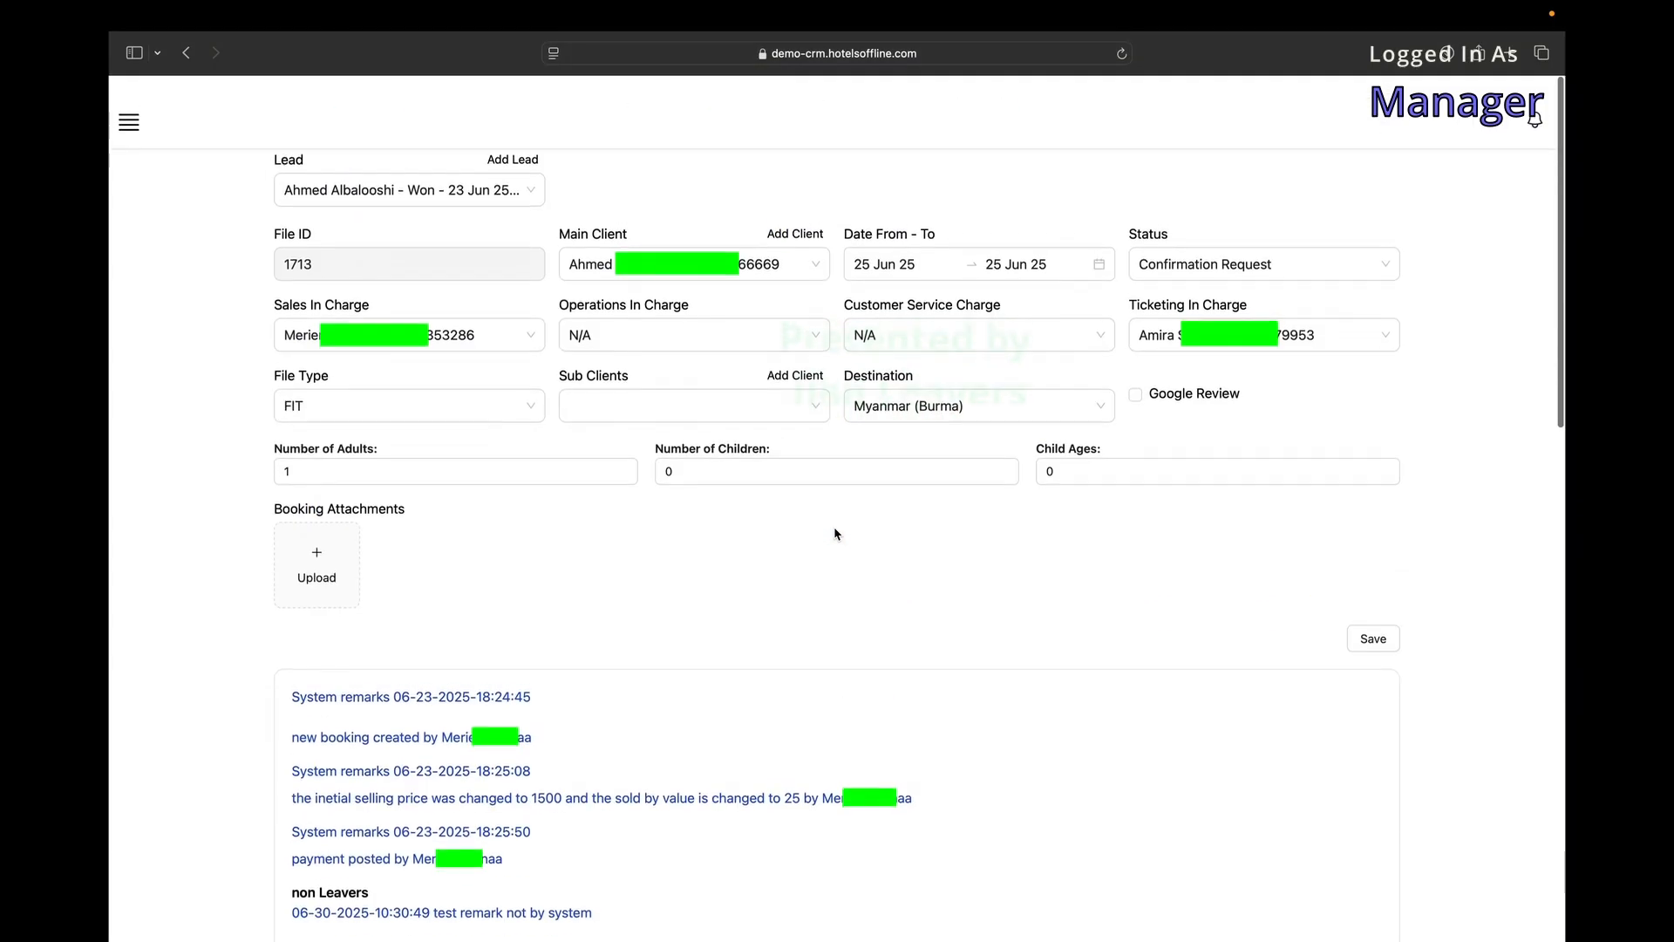
pyautogui.scroll(-15, 559, 477)
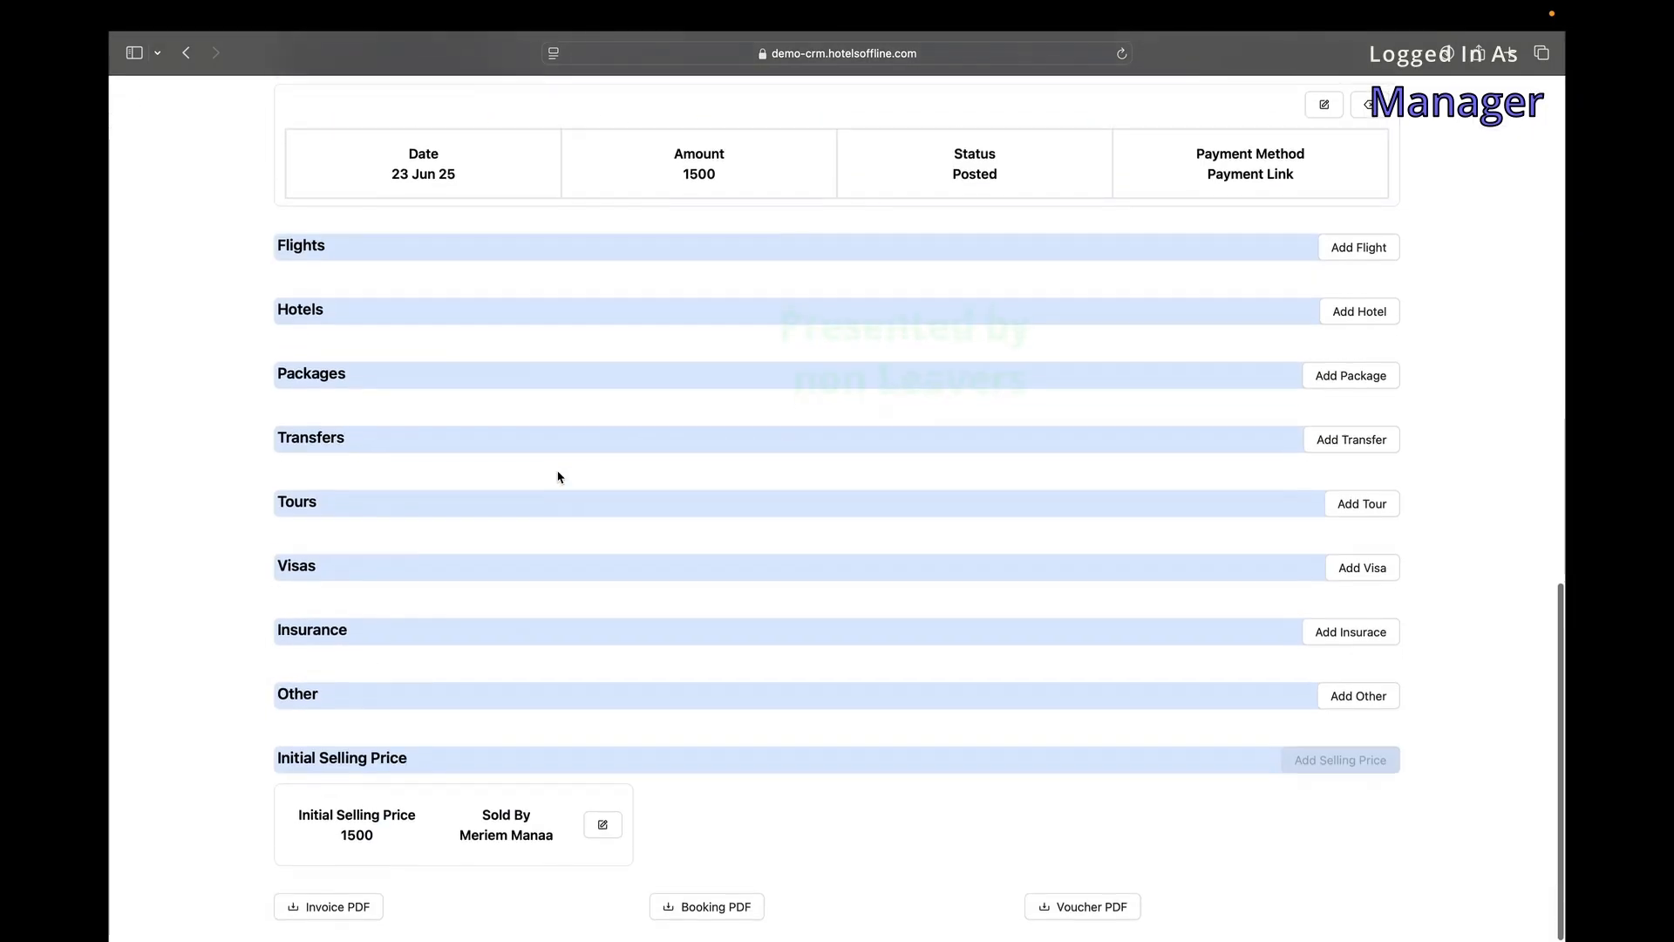
pyautogui.scroll(15, 559, 477)
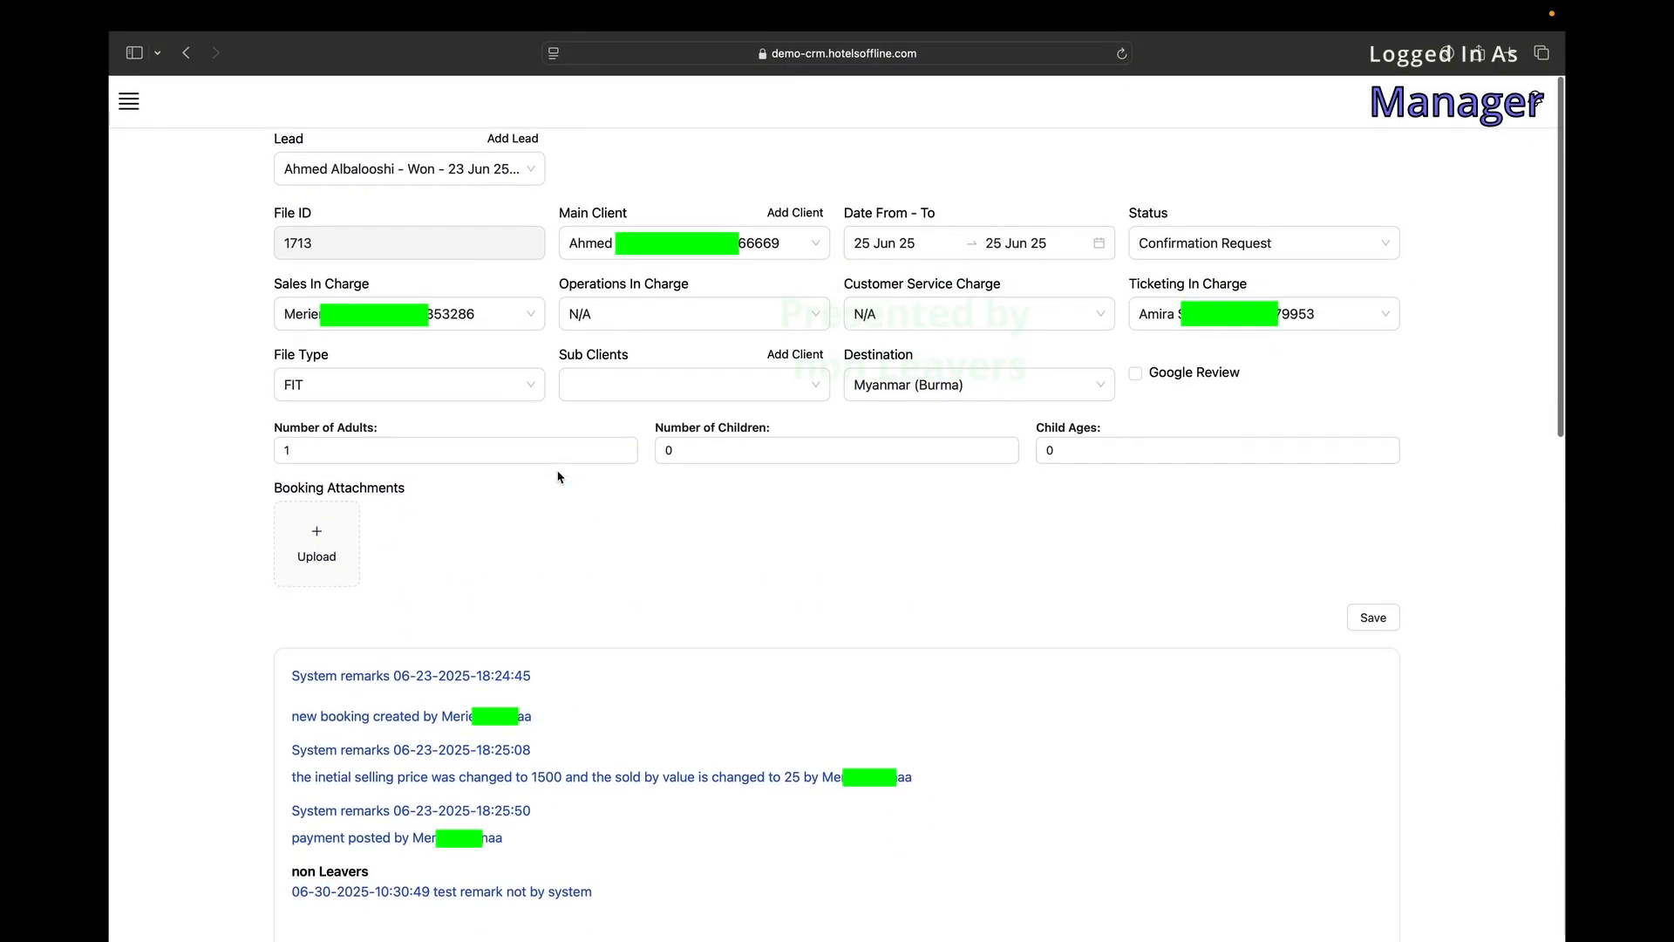
pyautogui.hscroll(-5, 558, 477)
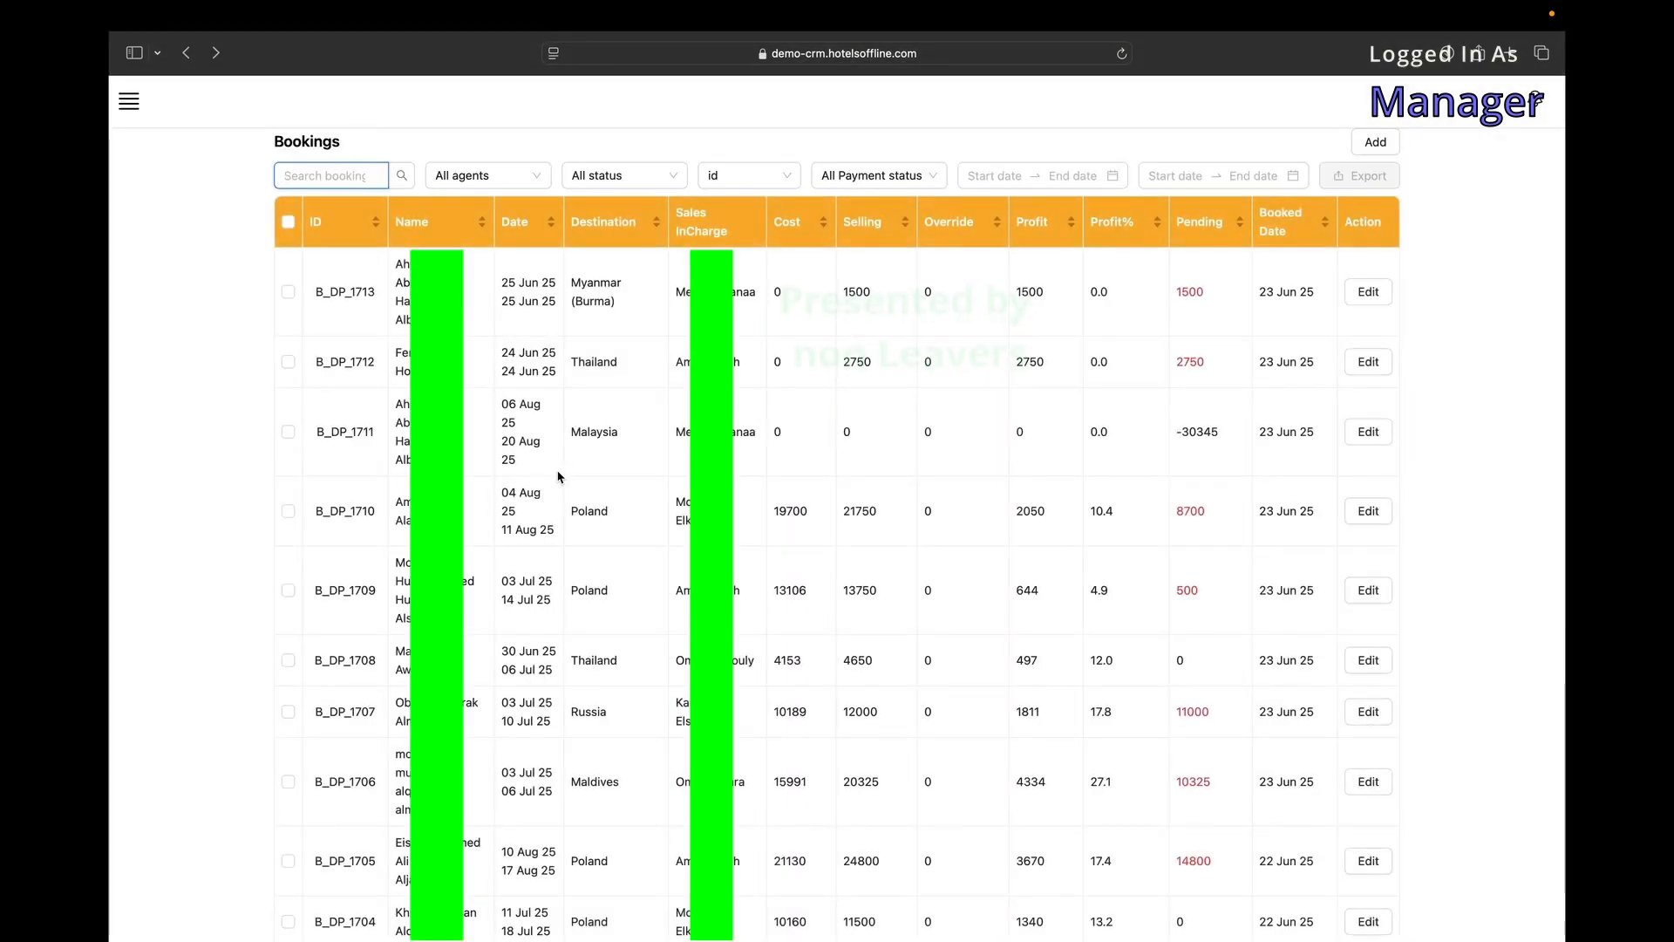
# Upload the Prime Lands PDF from Downloads as an attachment to booking B_DP_1712 and preview it.
pyautogui.click(1367, 362)
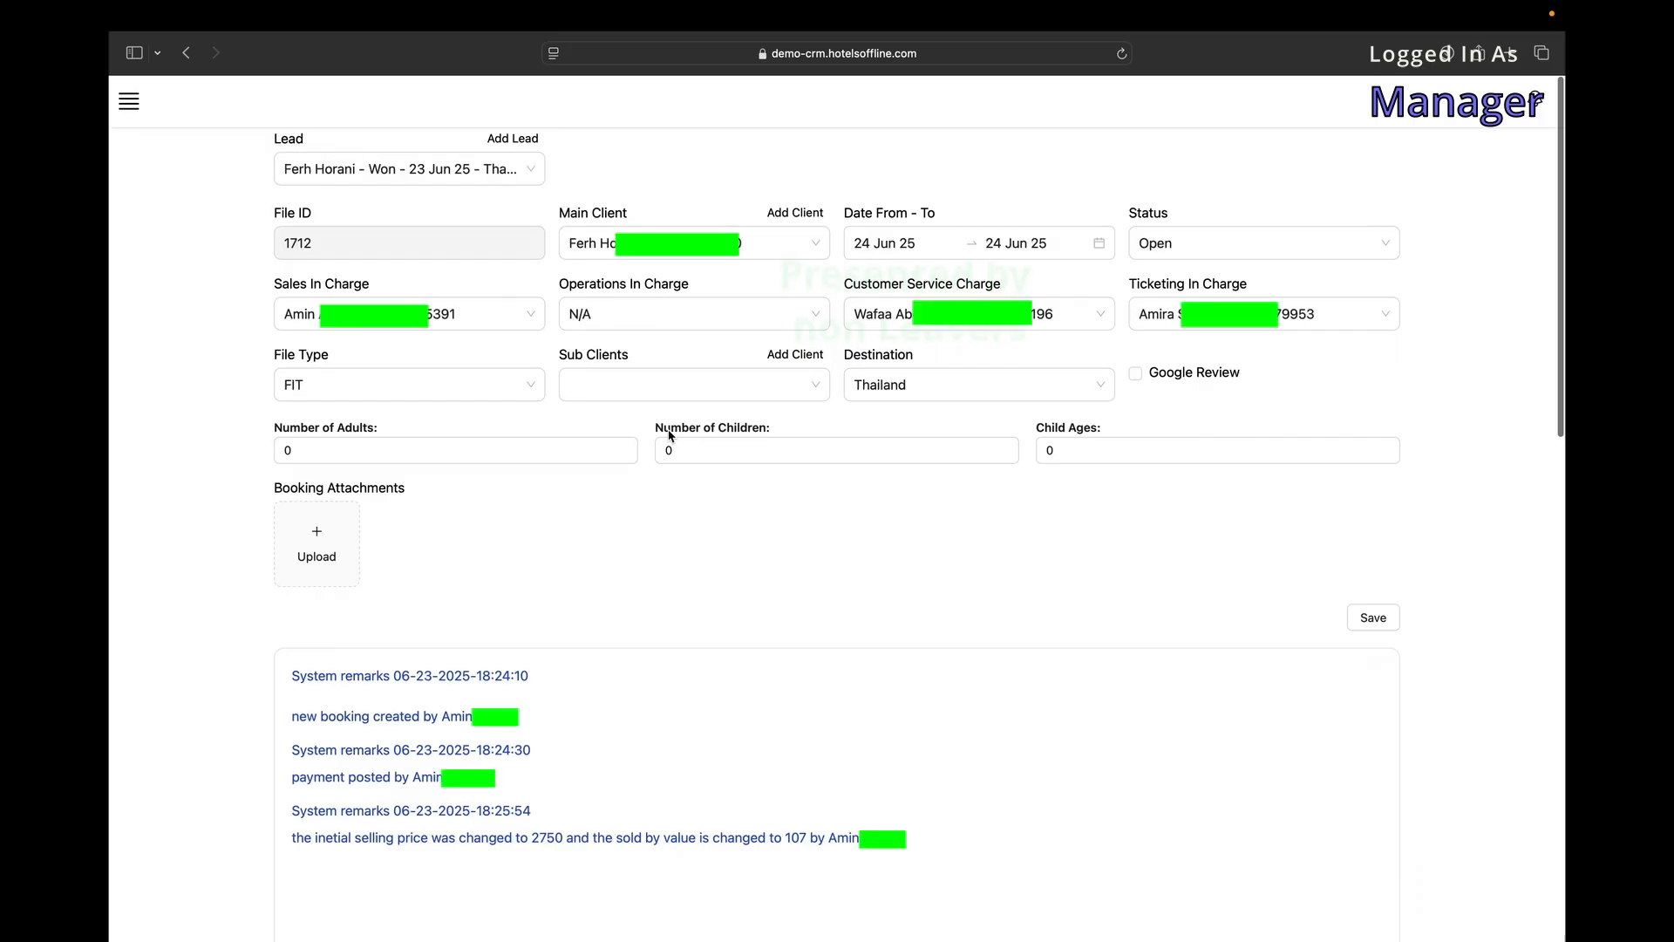
pyautogui.click(313, 560)
pyautogui.click(562, 431)
pyautogui.click(720, 459)
pyautogui.click(1109, 650)
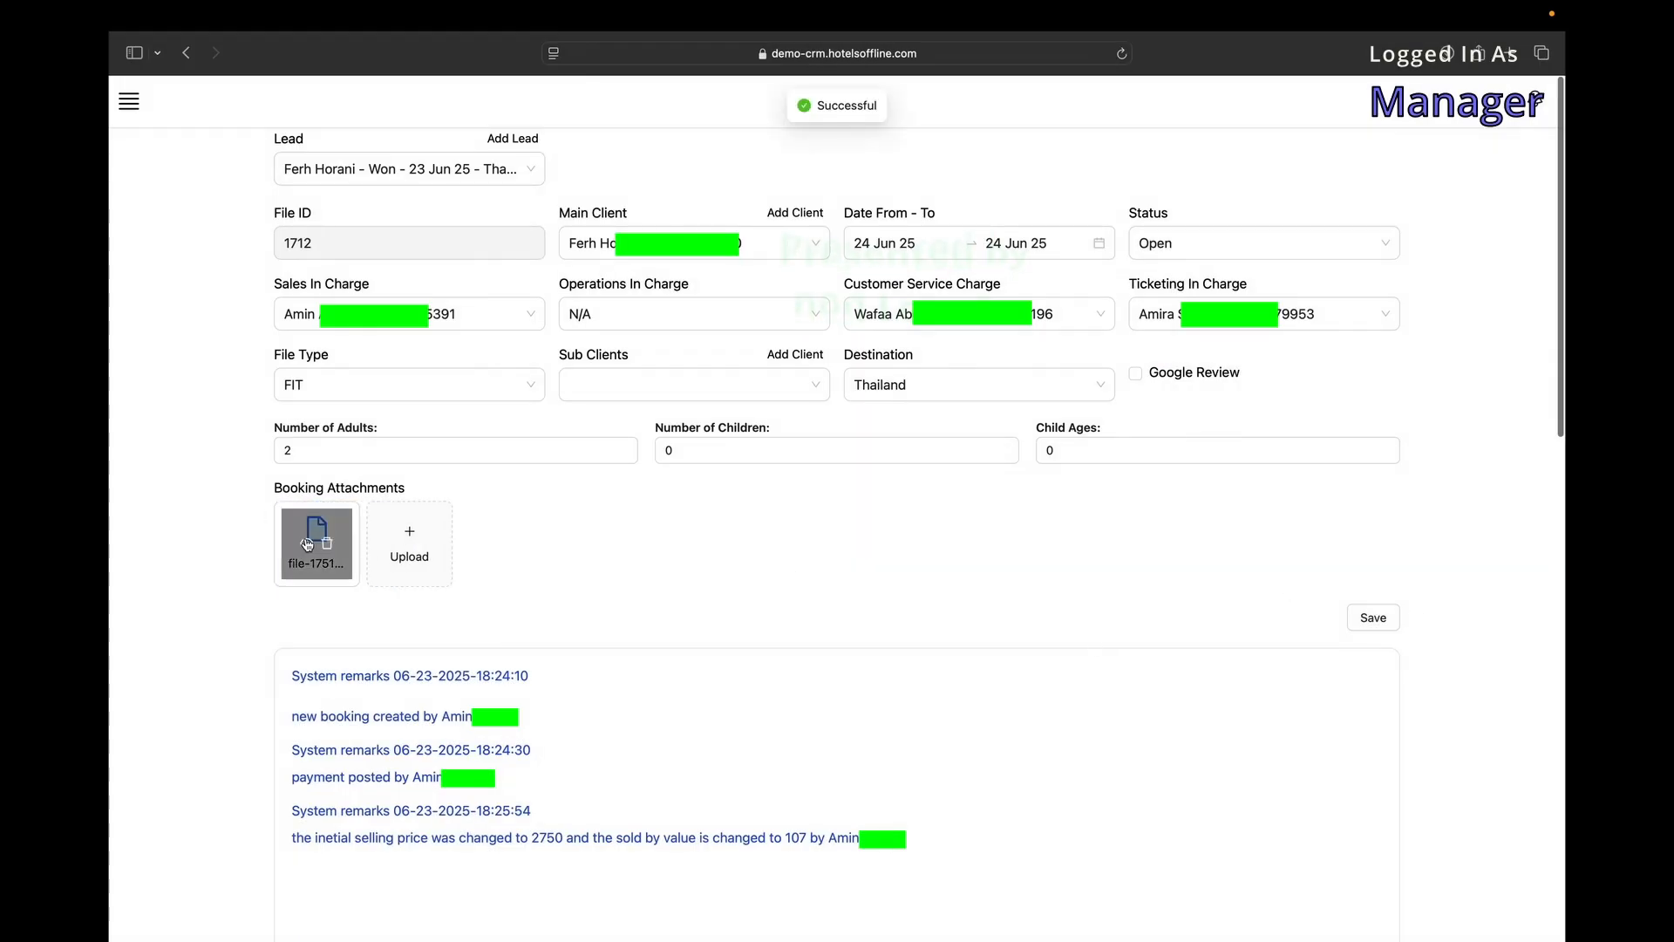
pyautogui.click(307, 545)
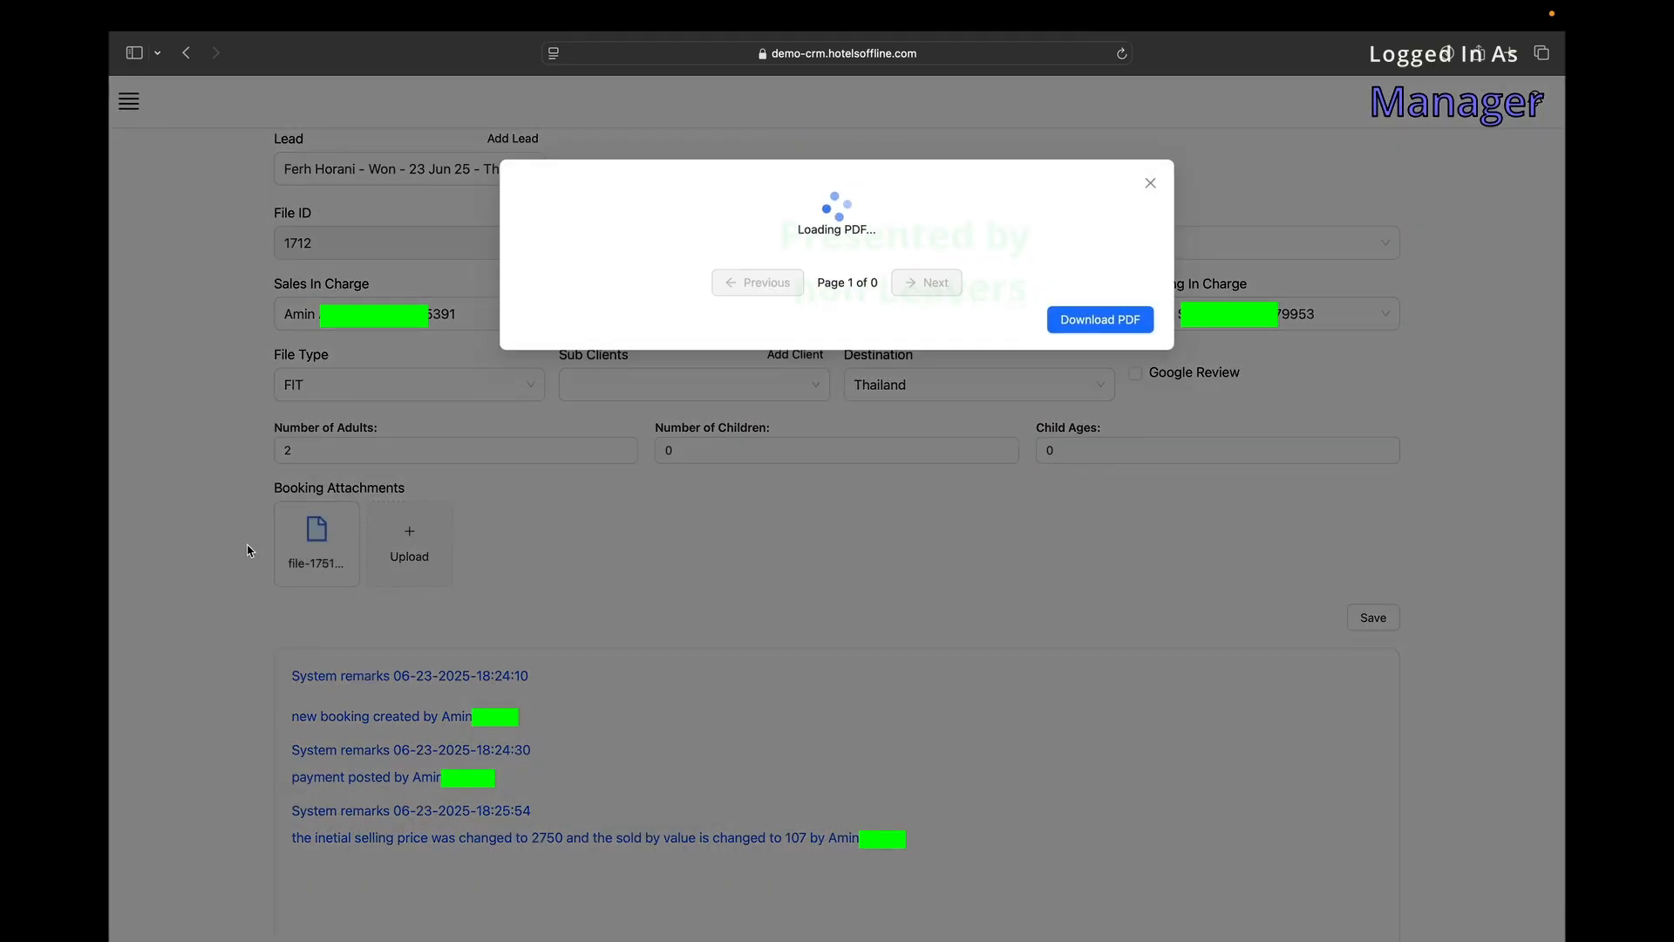
# Page through the attached Prime Lands PDF to page 3 and open the full PDF in a new tab.
pyautogui.scroll(-2, 750, 323)
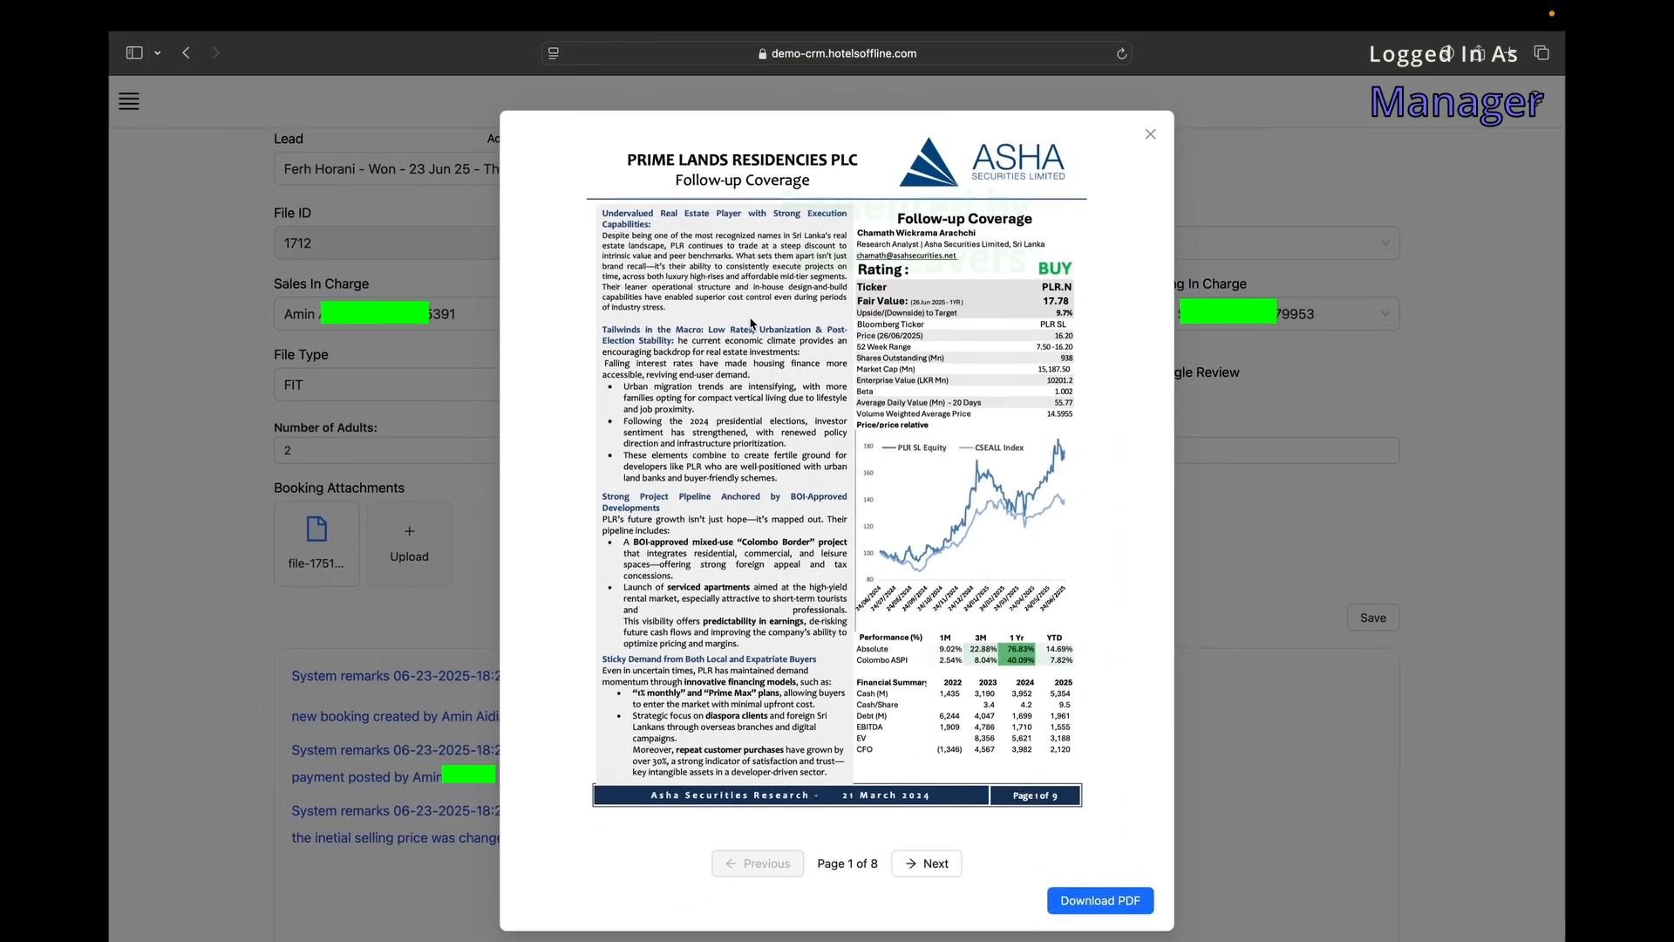
pyautogui.scroll(-1, 804, 402)
pyautogui.click(917, 856)
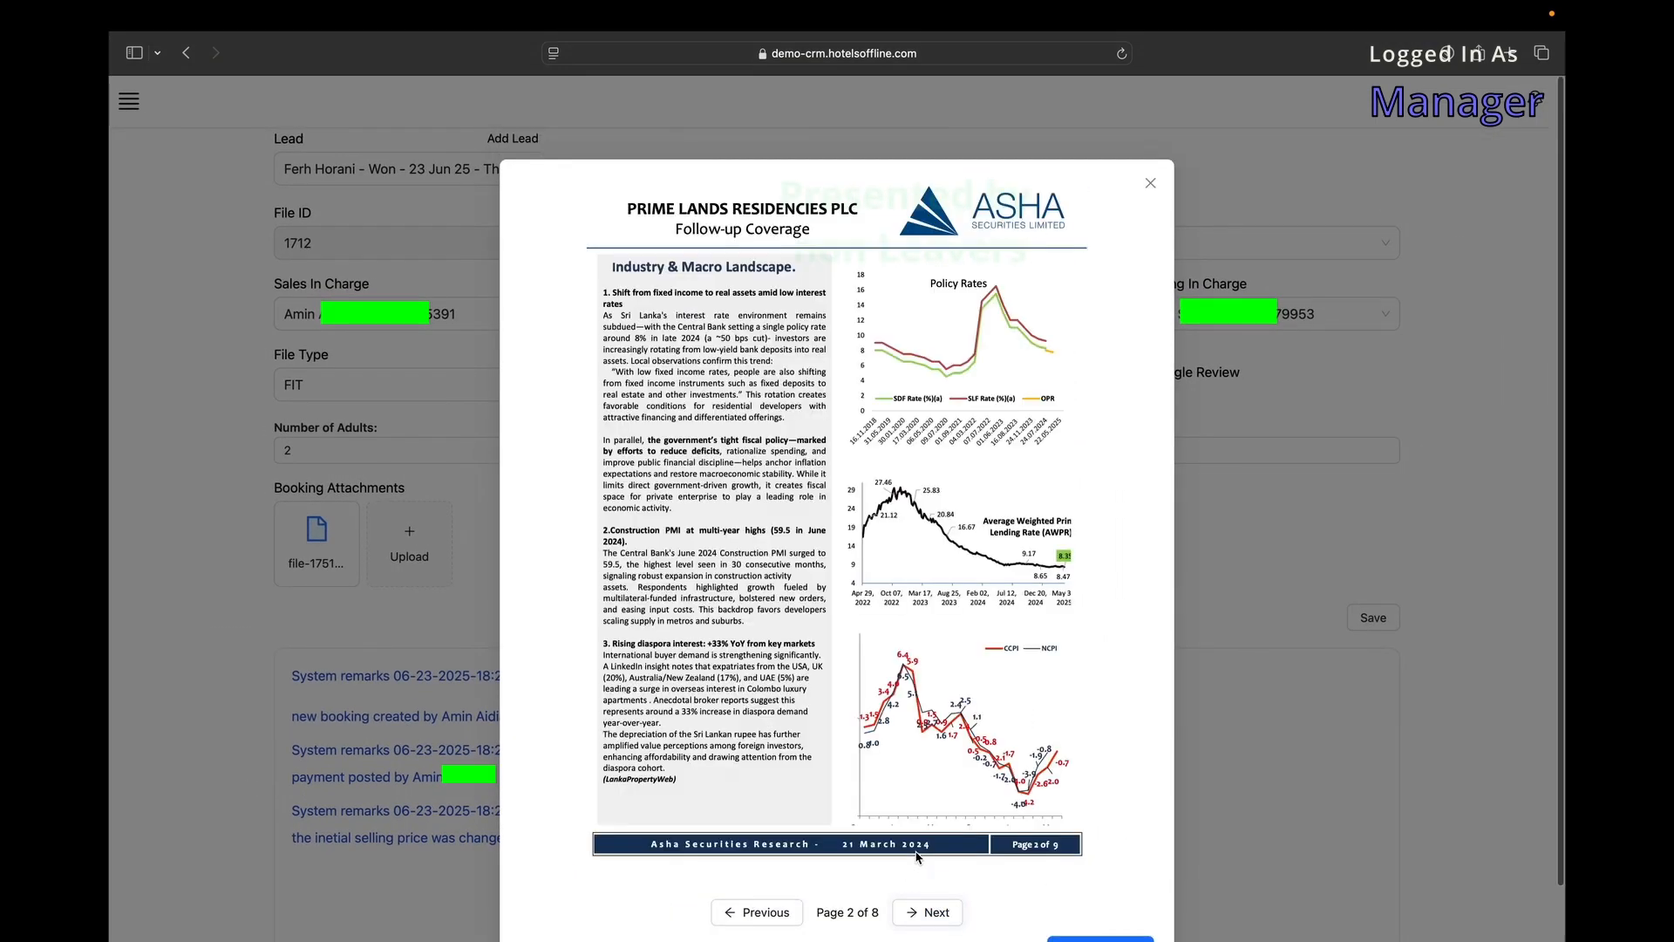
pyautogui.click(932, 859)
pyautogui.click(1101, 892)
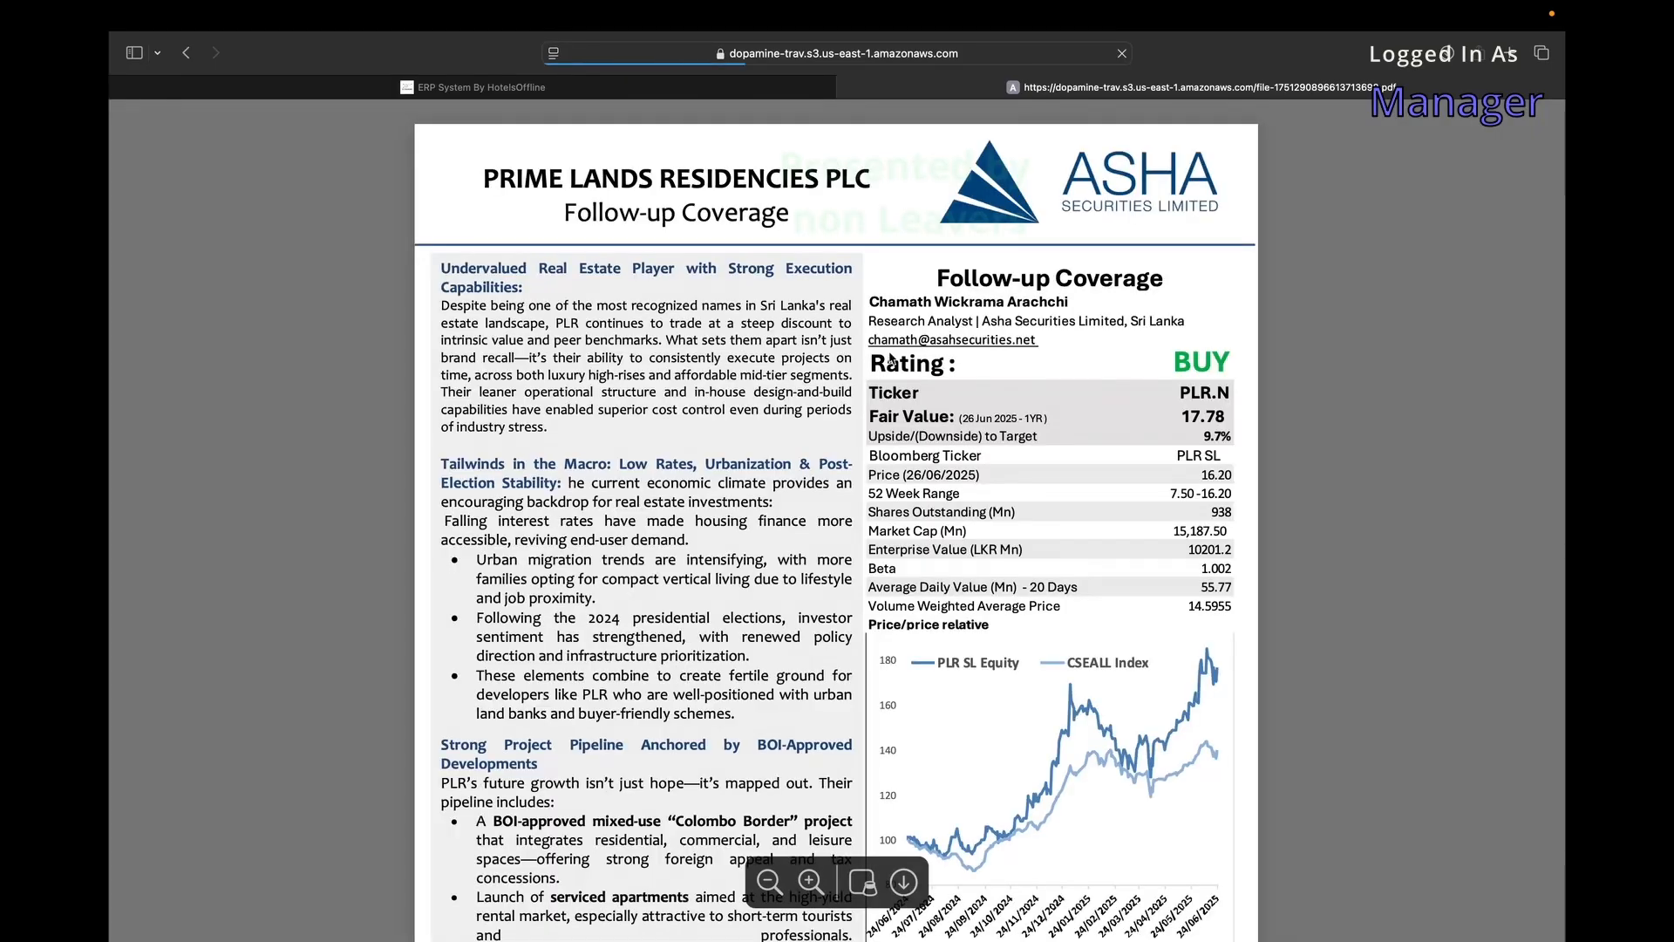
pyautogui.scroll(-20, 888, 356)
pyautogui.scroll(20, 890, 358)
# Close the PDF tab and attachment preview, go back to the dashboard, and open the navigation menu.
pyautogui.click(846, 89)
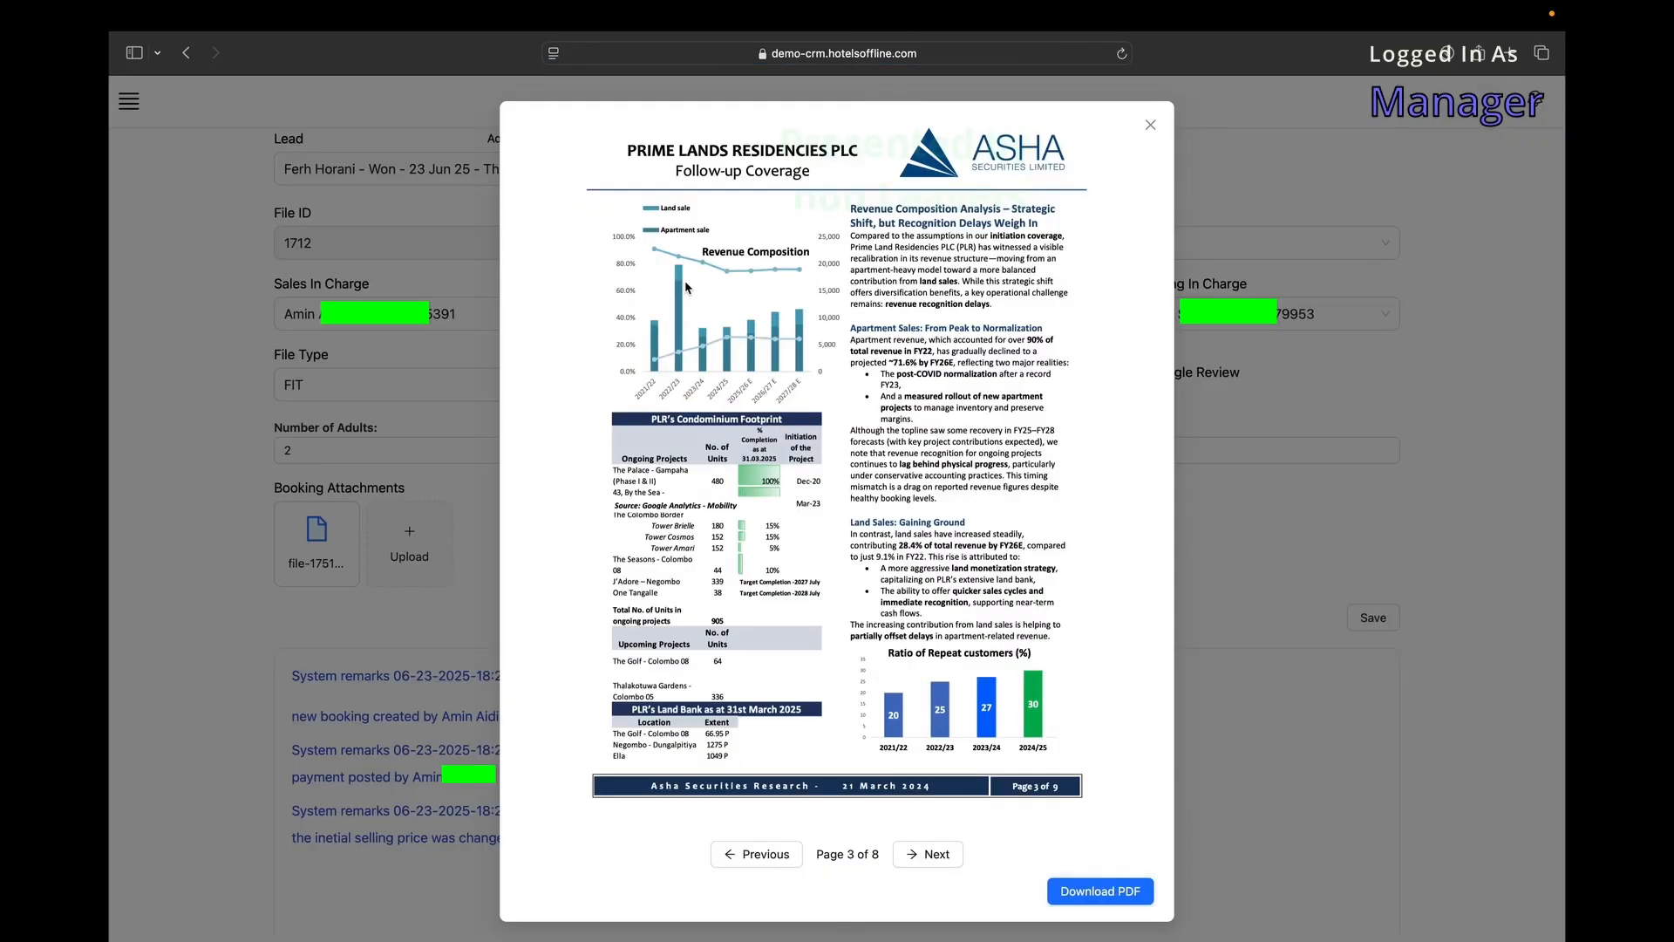
pyautogui.click(459, 294)
pyautogui.hscroll(-5, 213, 336)
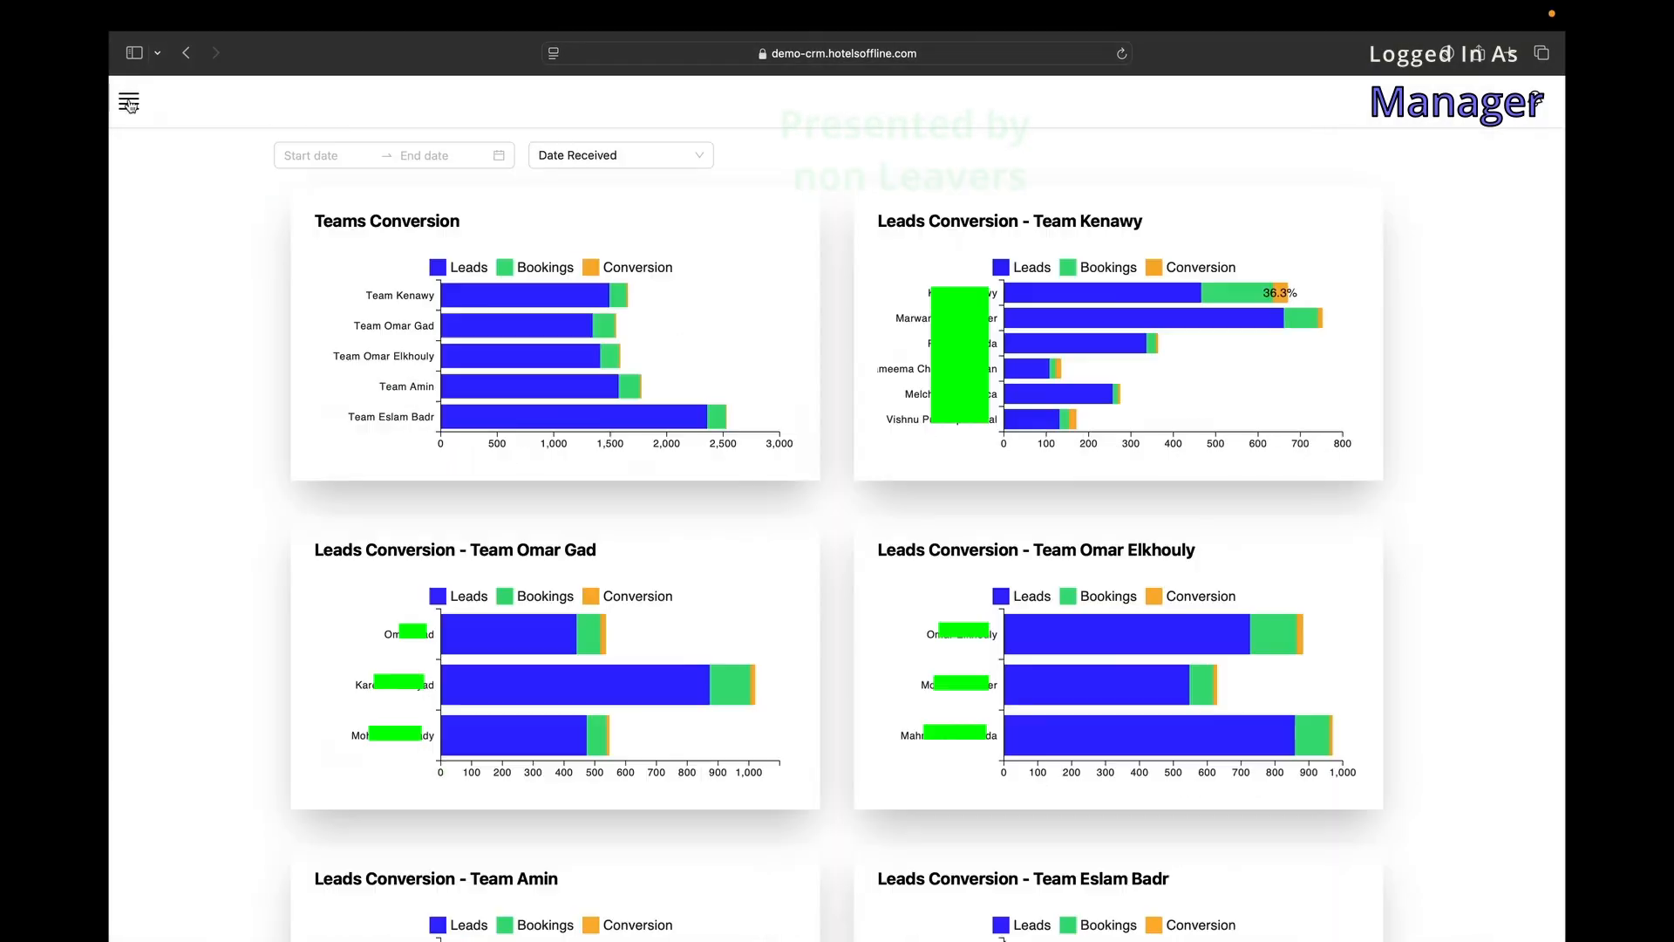
pyautogui.click(129, 101)
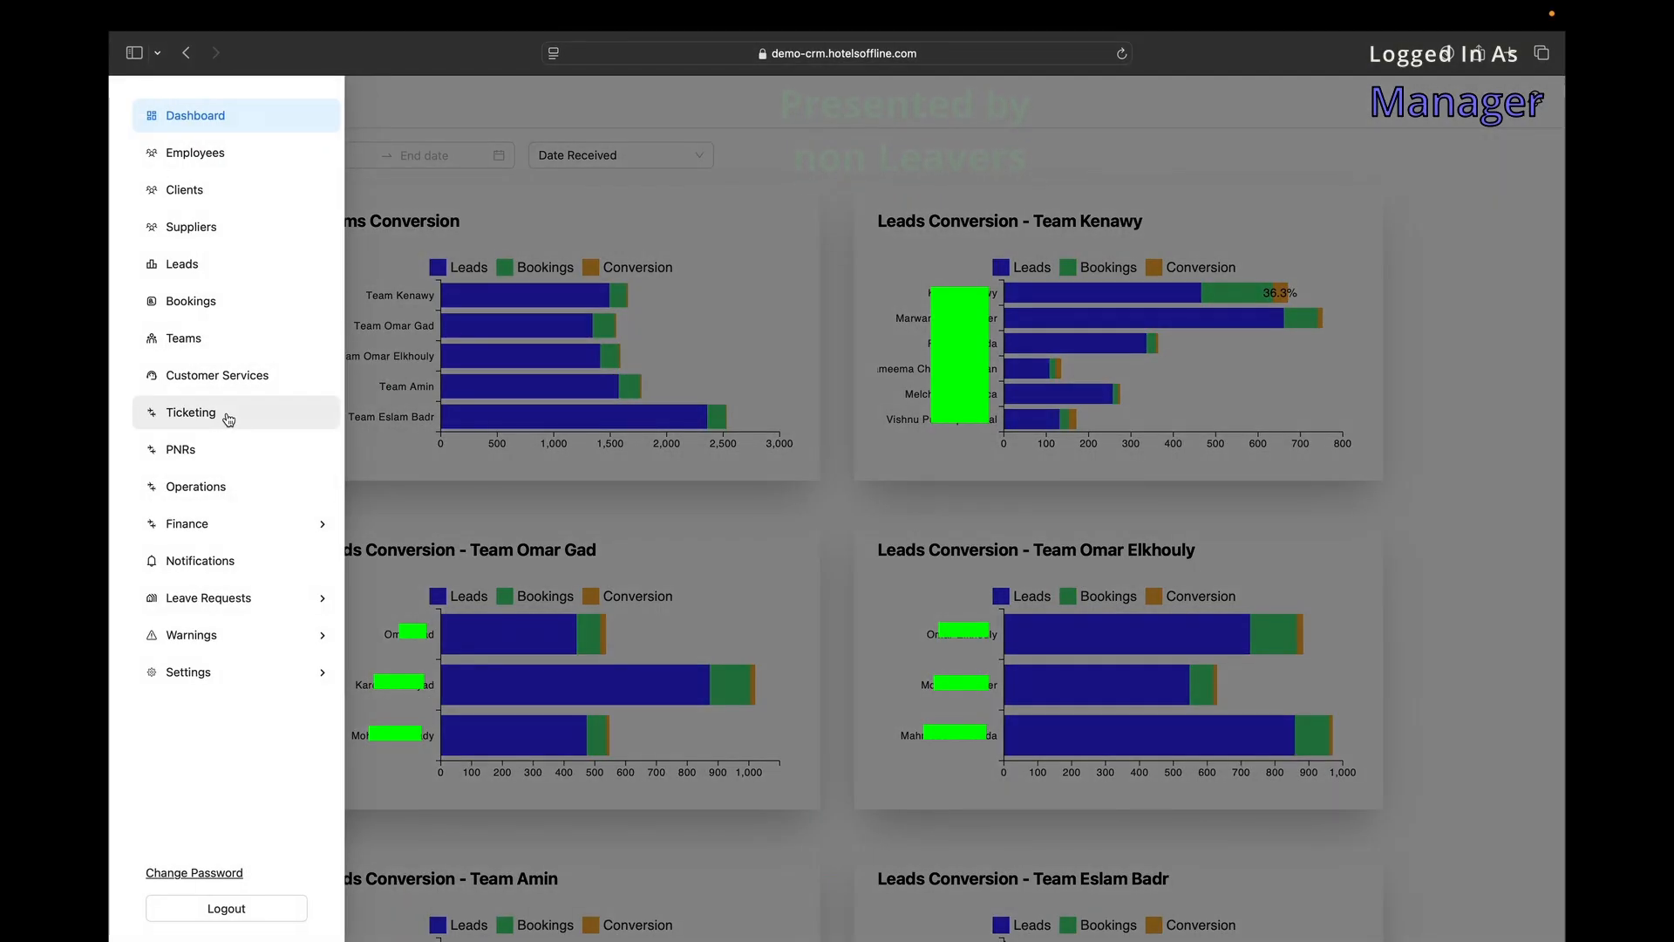
# On the Ticketing page, sort the table by Flights and by PNR in both directions, and check the agent filter.
pyautogui.click(228, 419)
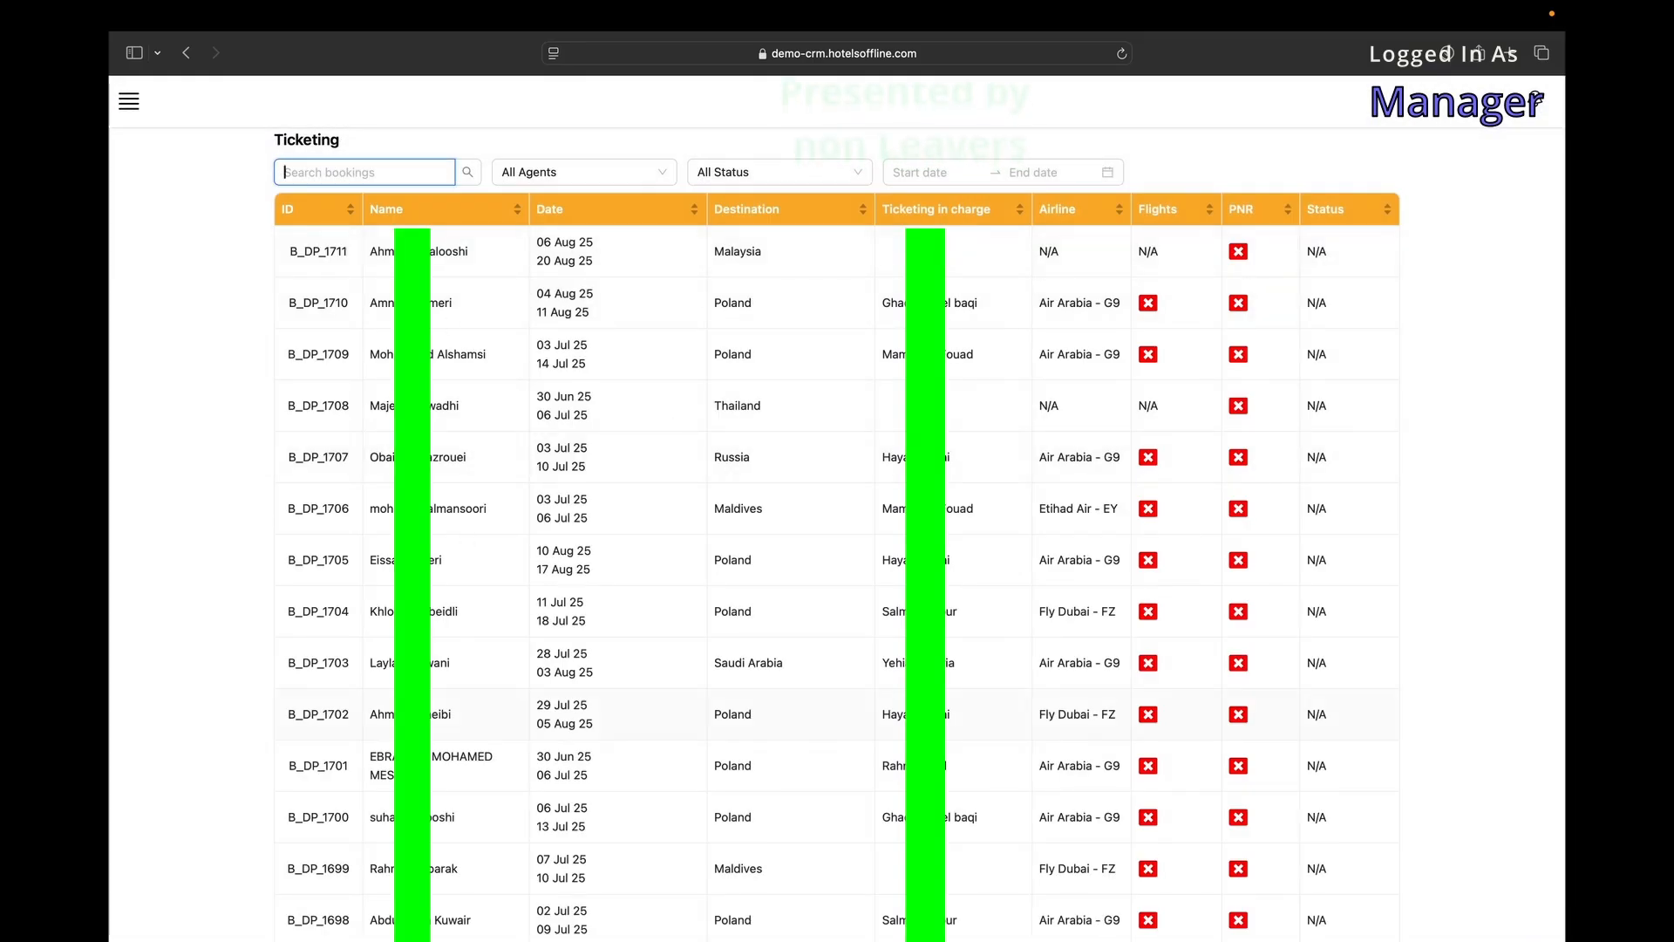
pyautogui.click(1182, 220)
pyautogui.click(1182, 221)
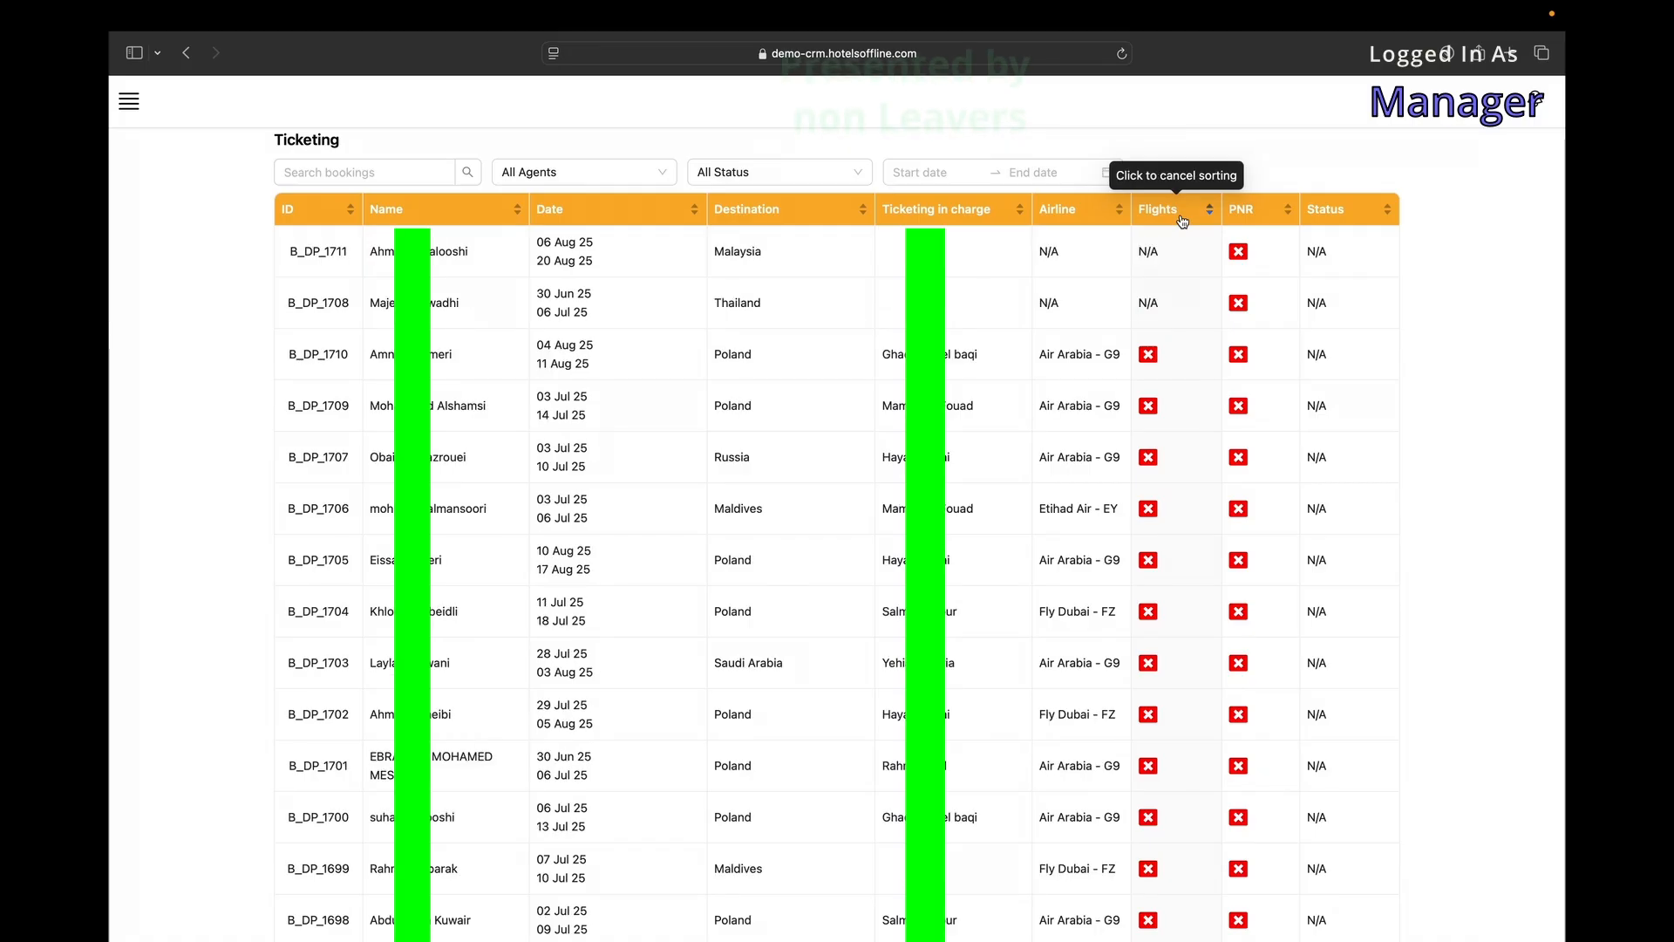
pyautogui.click(1265, 219)
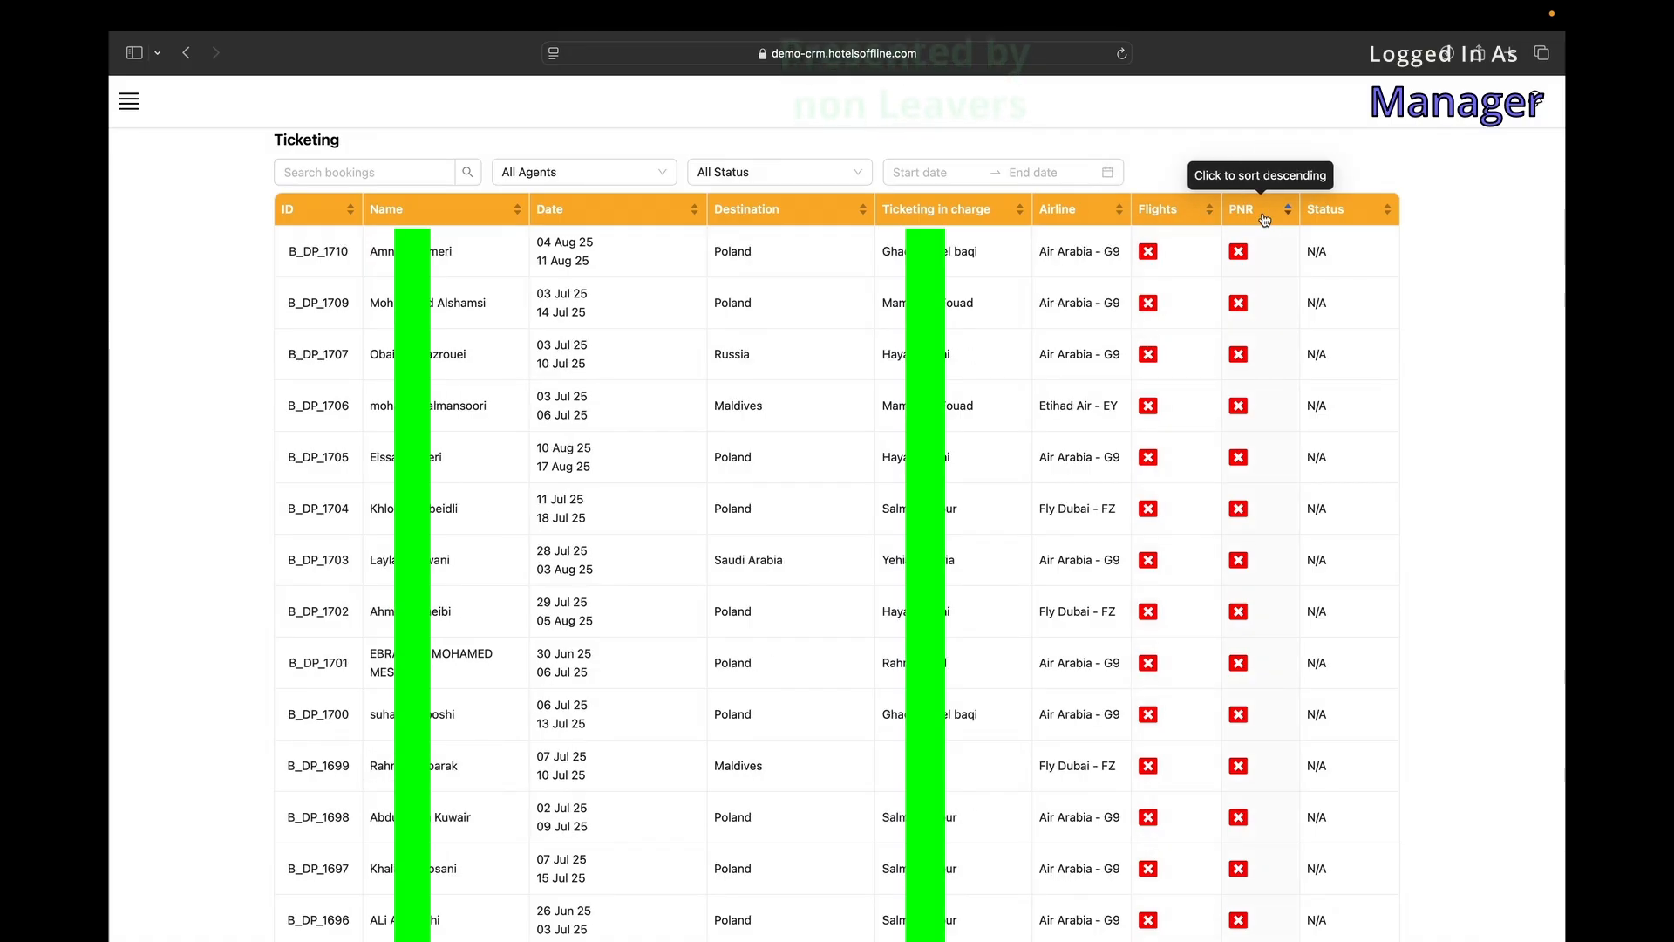
pyautogui.click(1264, 220)
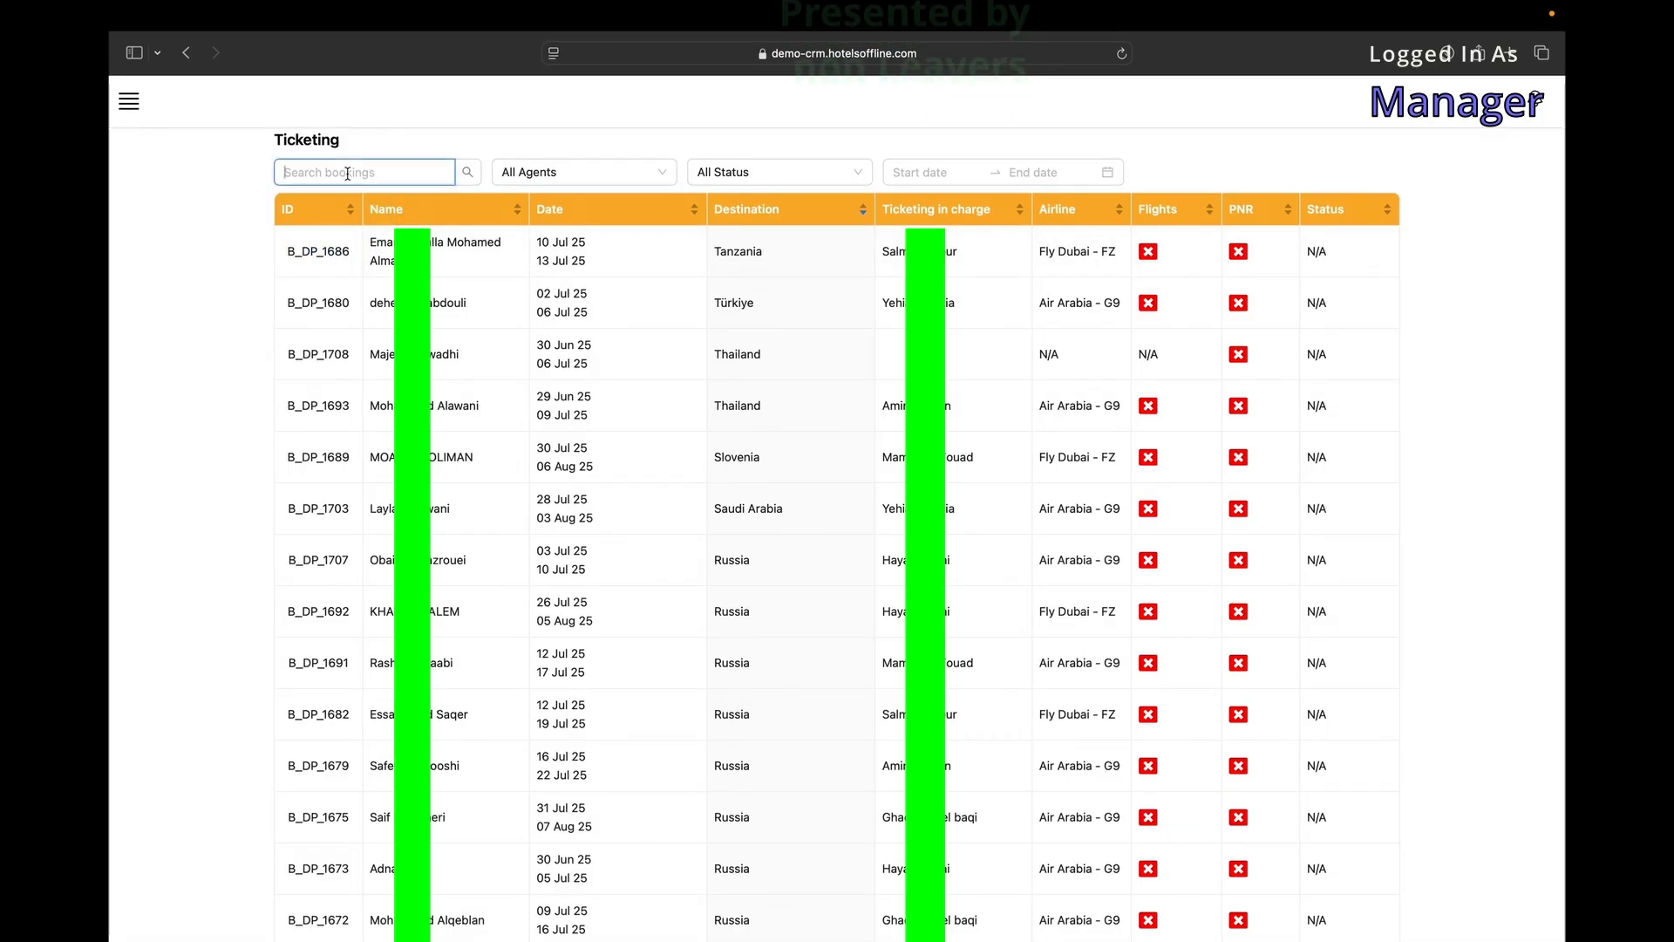
pyautogui.click(608, 171)
pyautogui.click(685, 178)
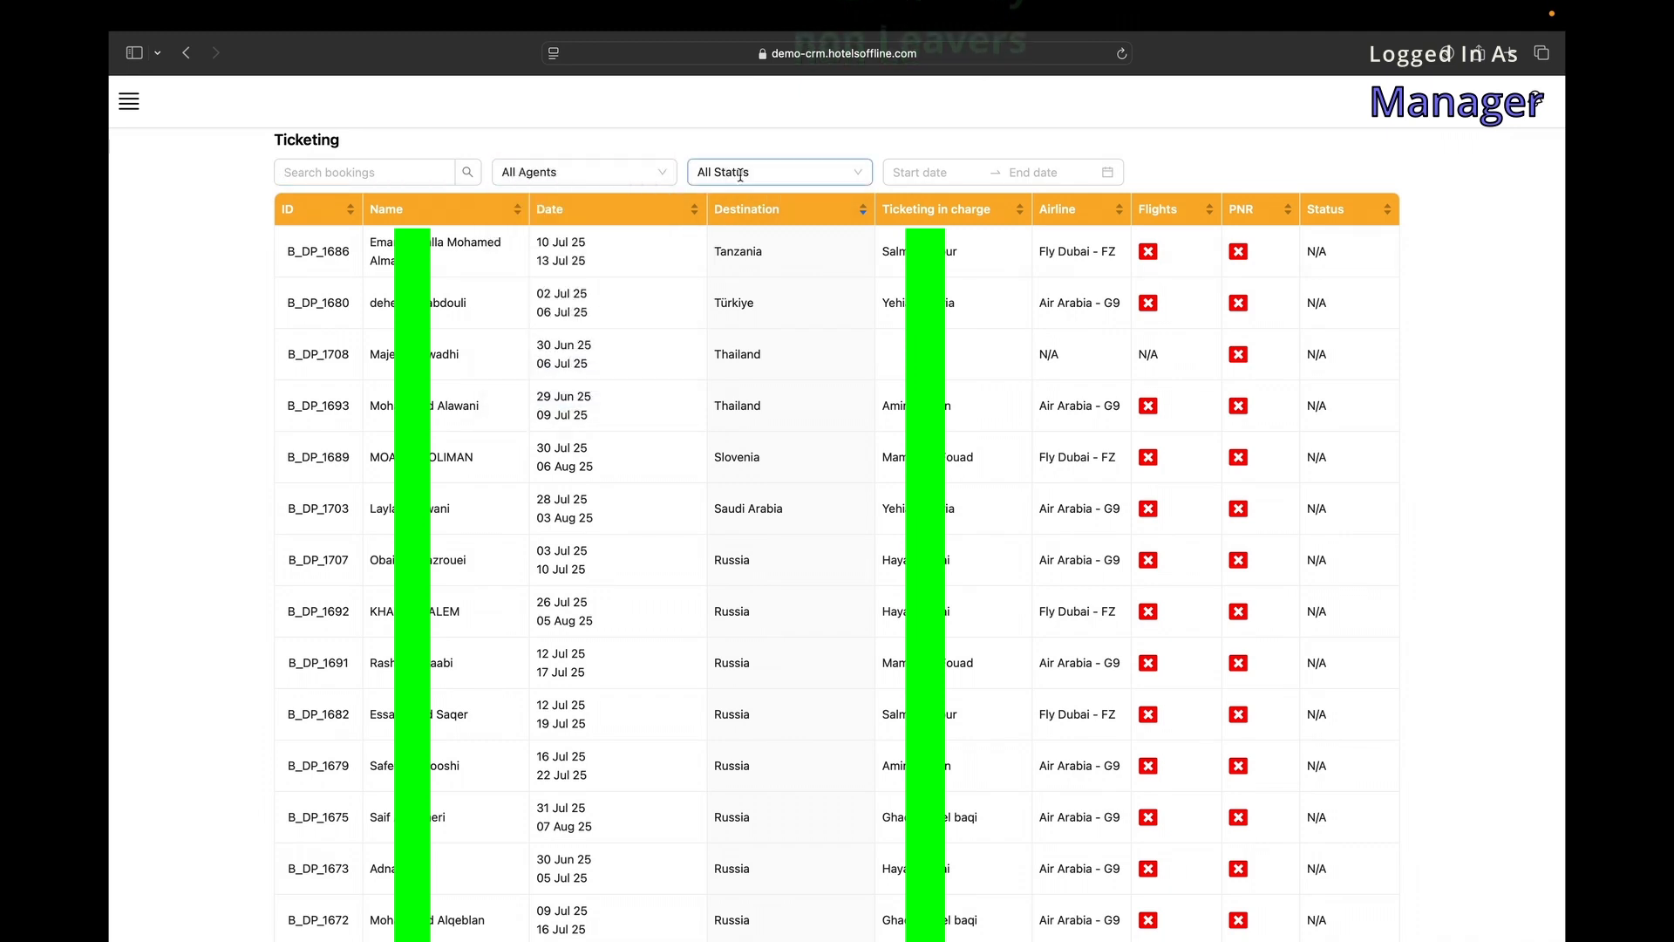
# Review booking B_DP_1686's details, then return to the Ticketing list.
pyautogui.click(312, 257)
pyautogui.scroll(-6, 372, 375)
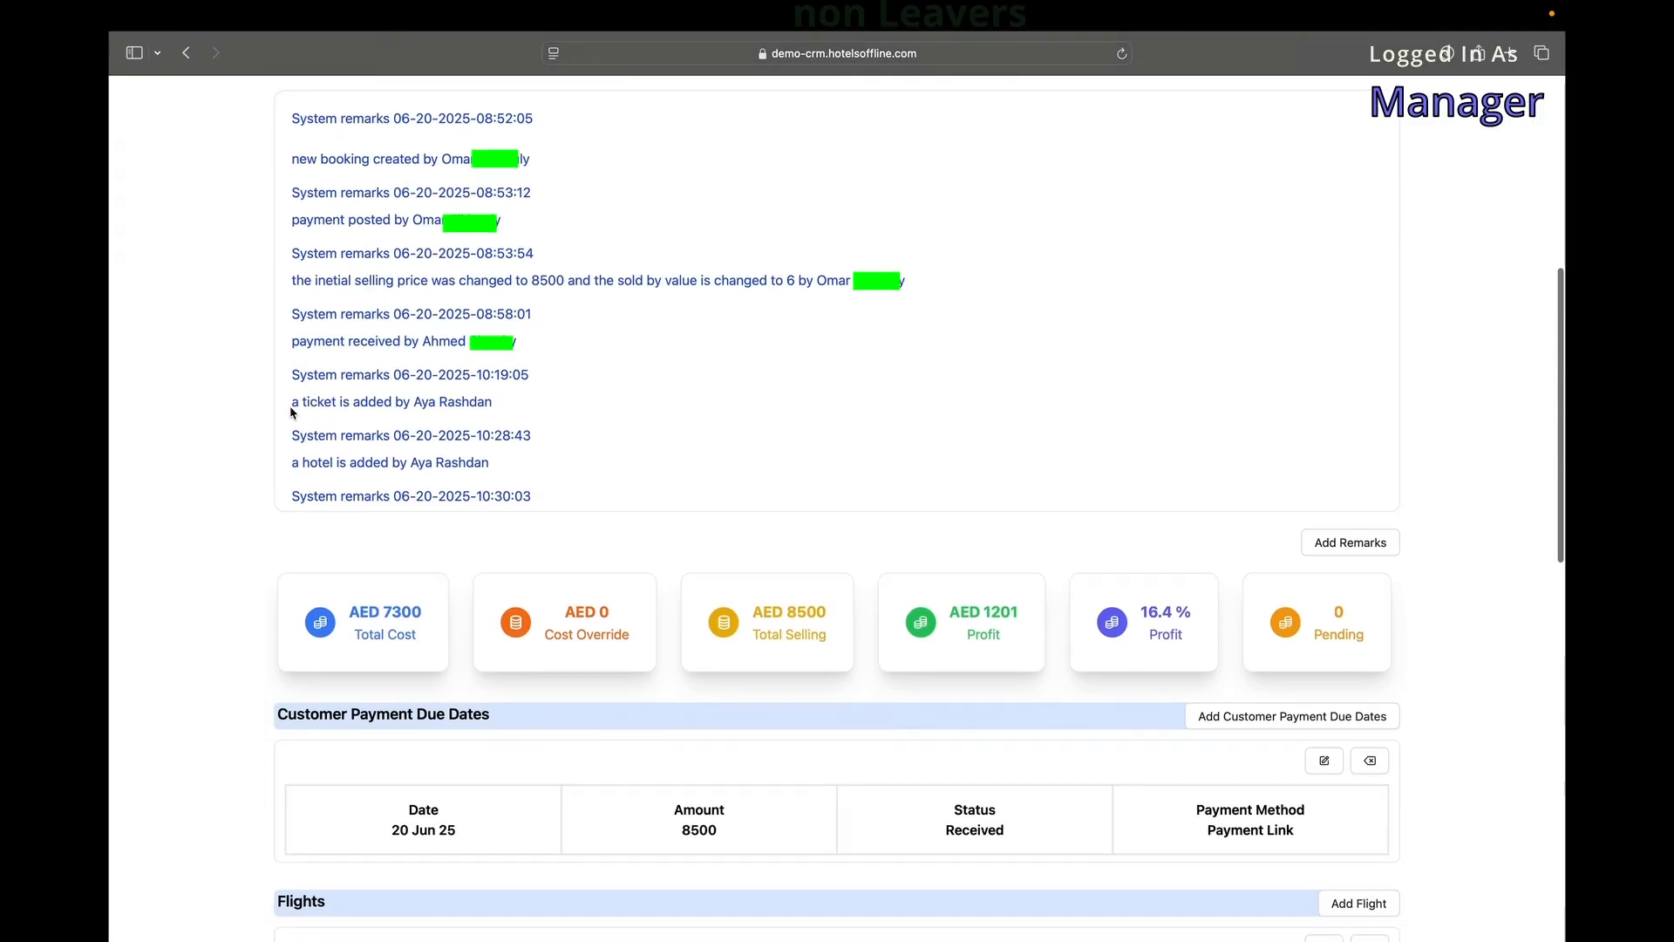
pyautogui.scroll(-10, 373, 375)
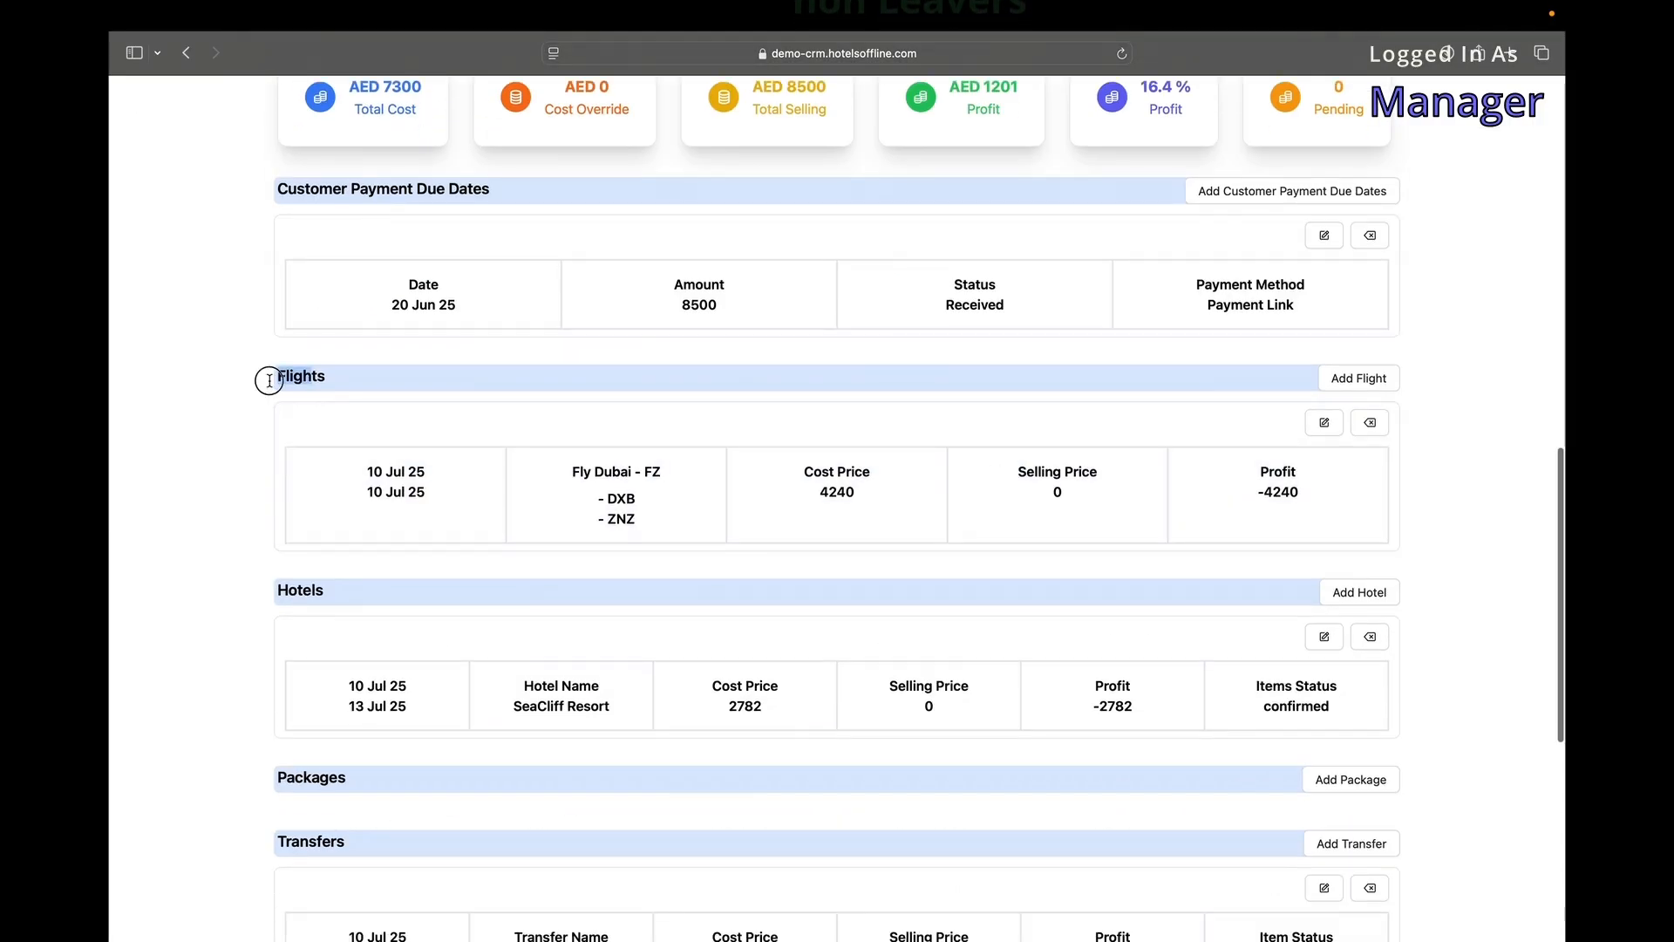
pyautogui.scroll(-5, 907, 541)
pyautogui.press('super+bracketleft')
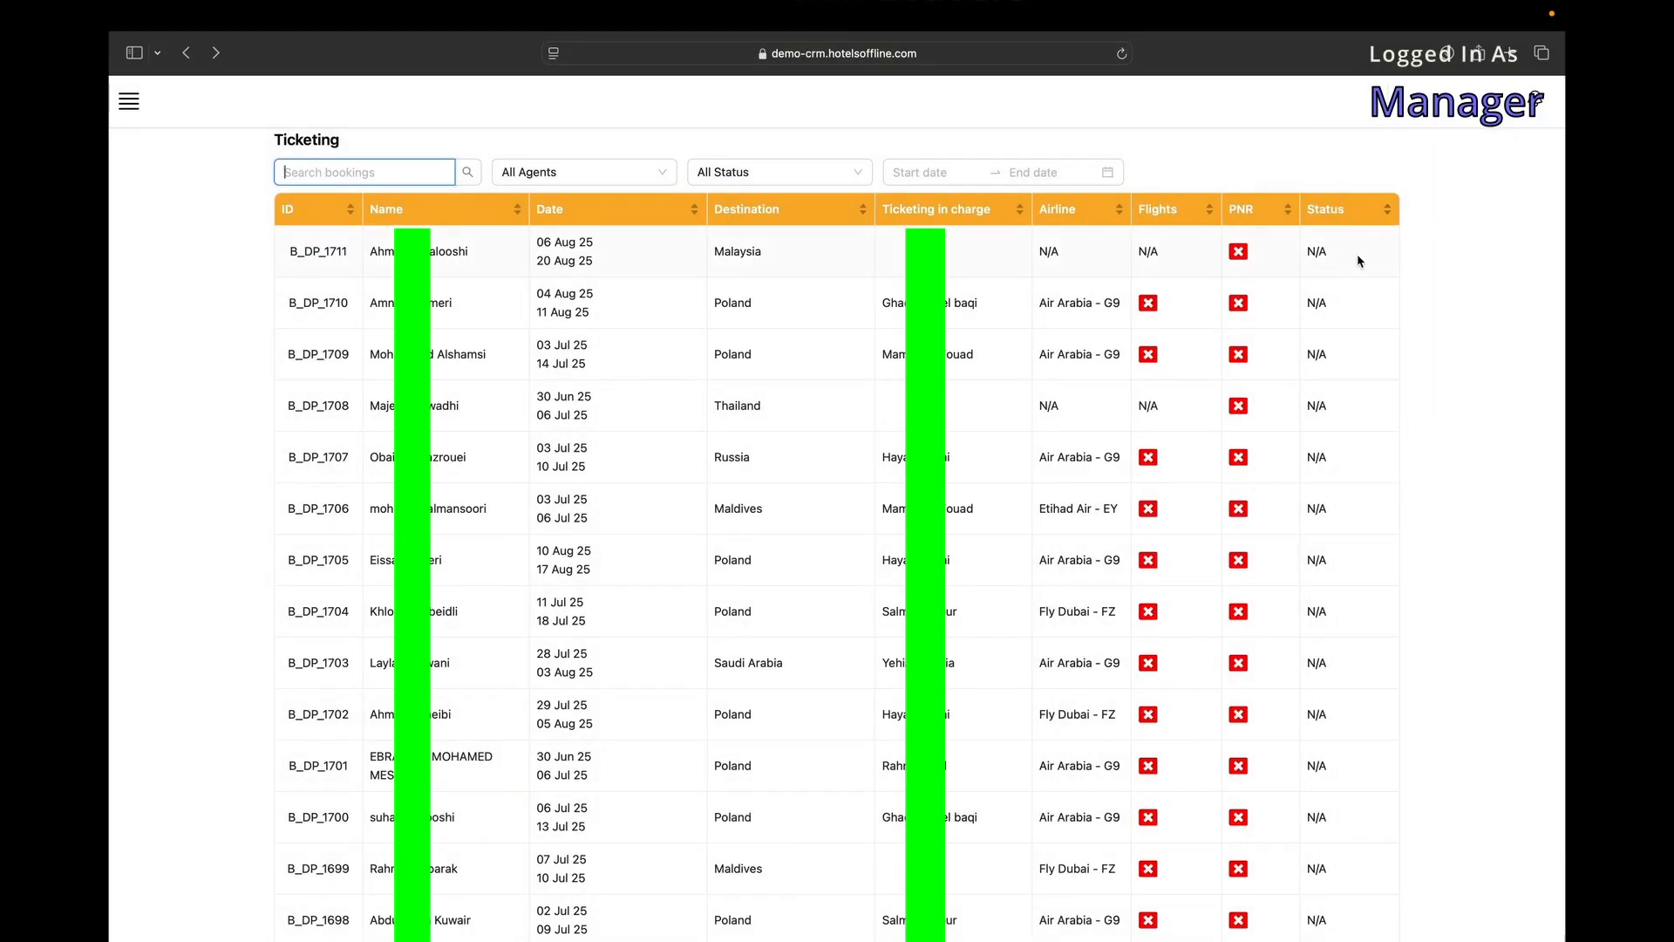
pyautogui.scroll(-15, 696, 318)
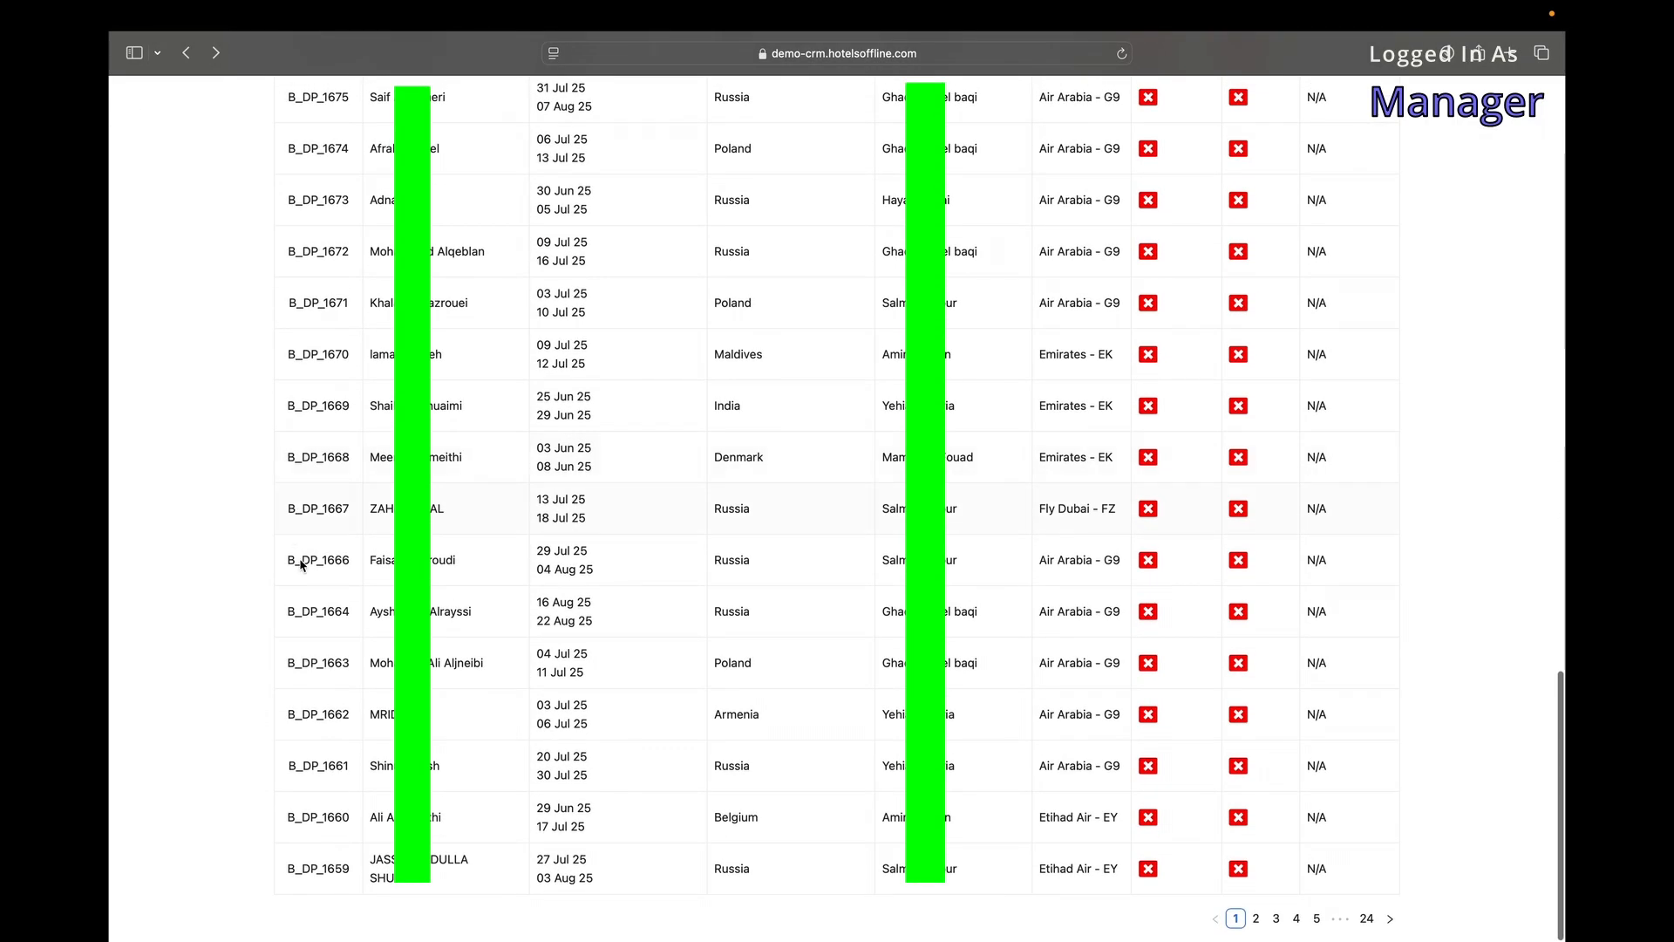
# Review booking B_DP_1661's details, including its AED 3406 profit, then go back to the list.
pyautogui.click(319, 767)
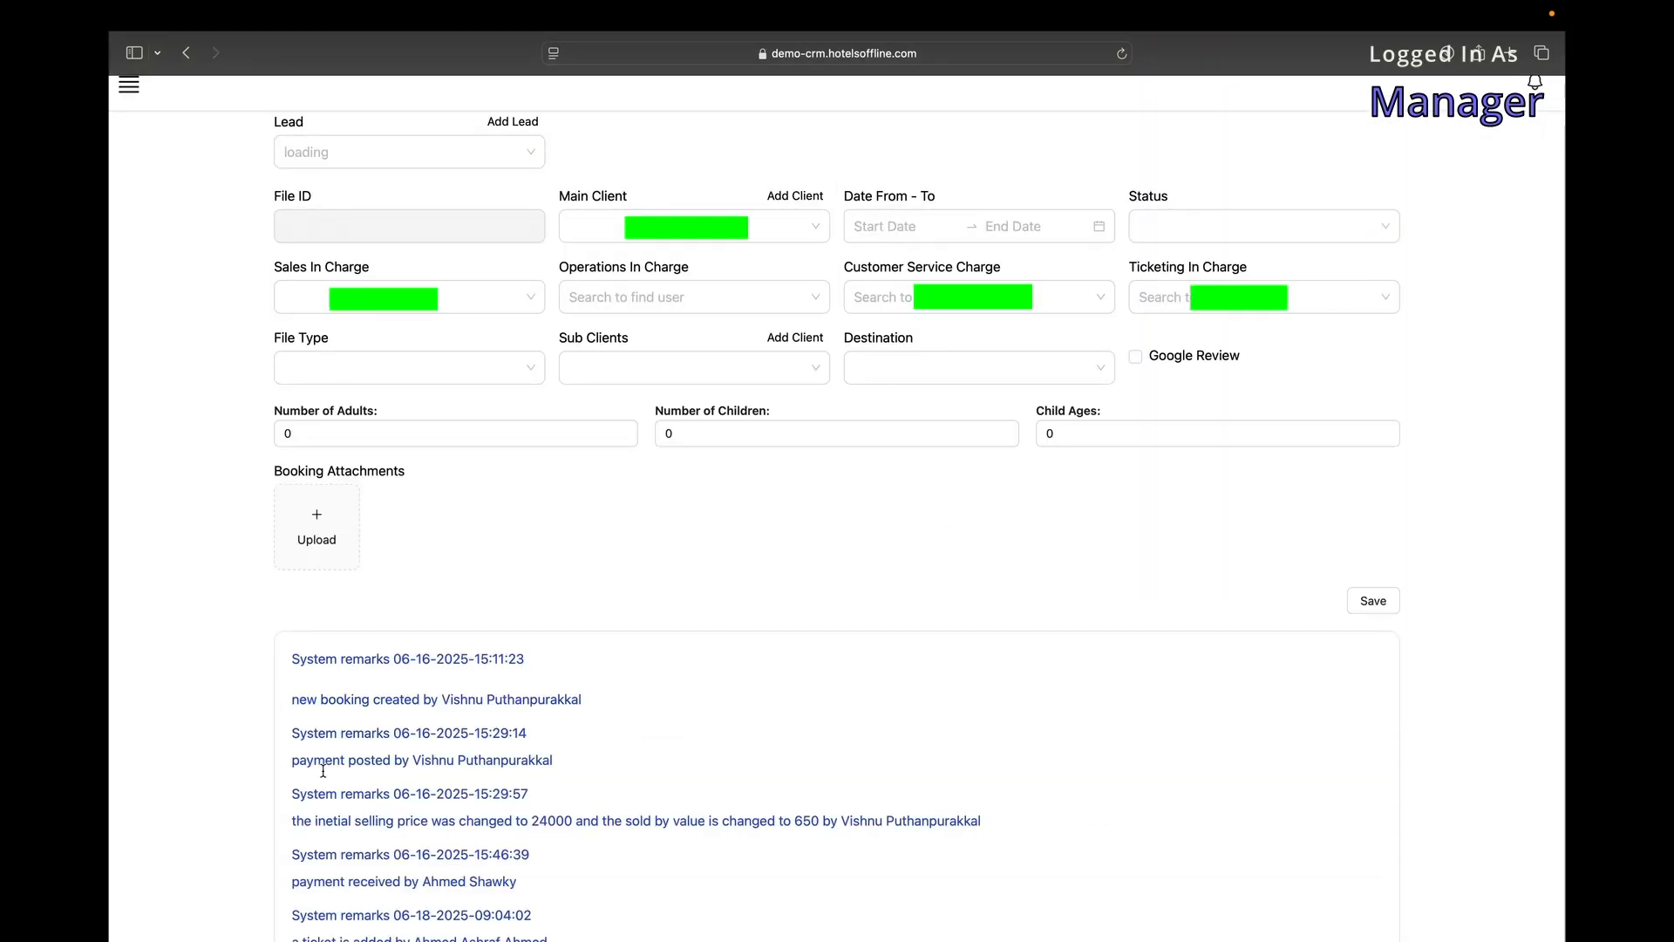
pyautogui.scroll(-20, 178, 734)
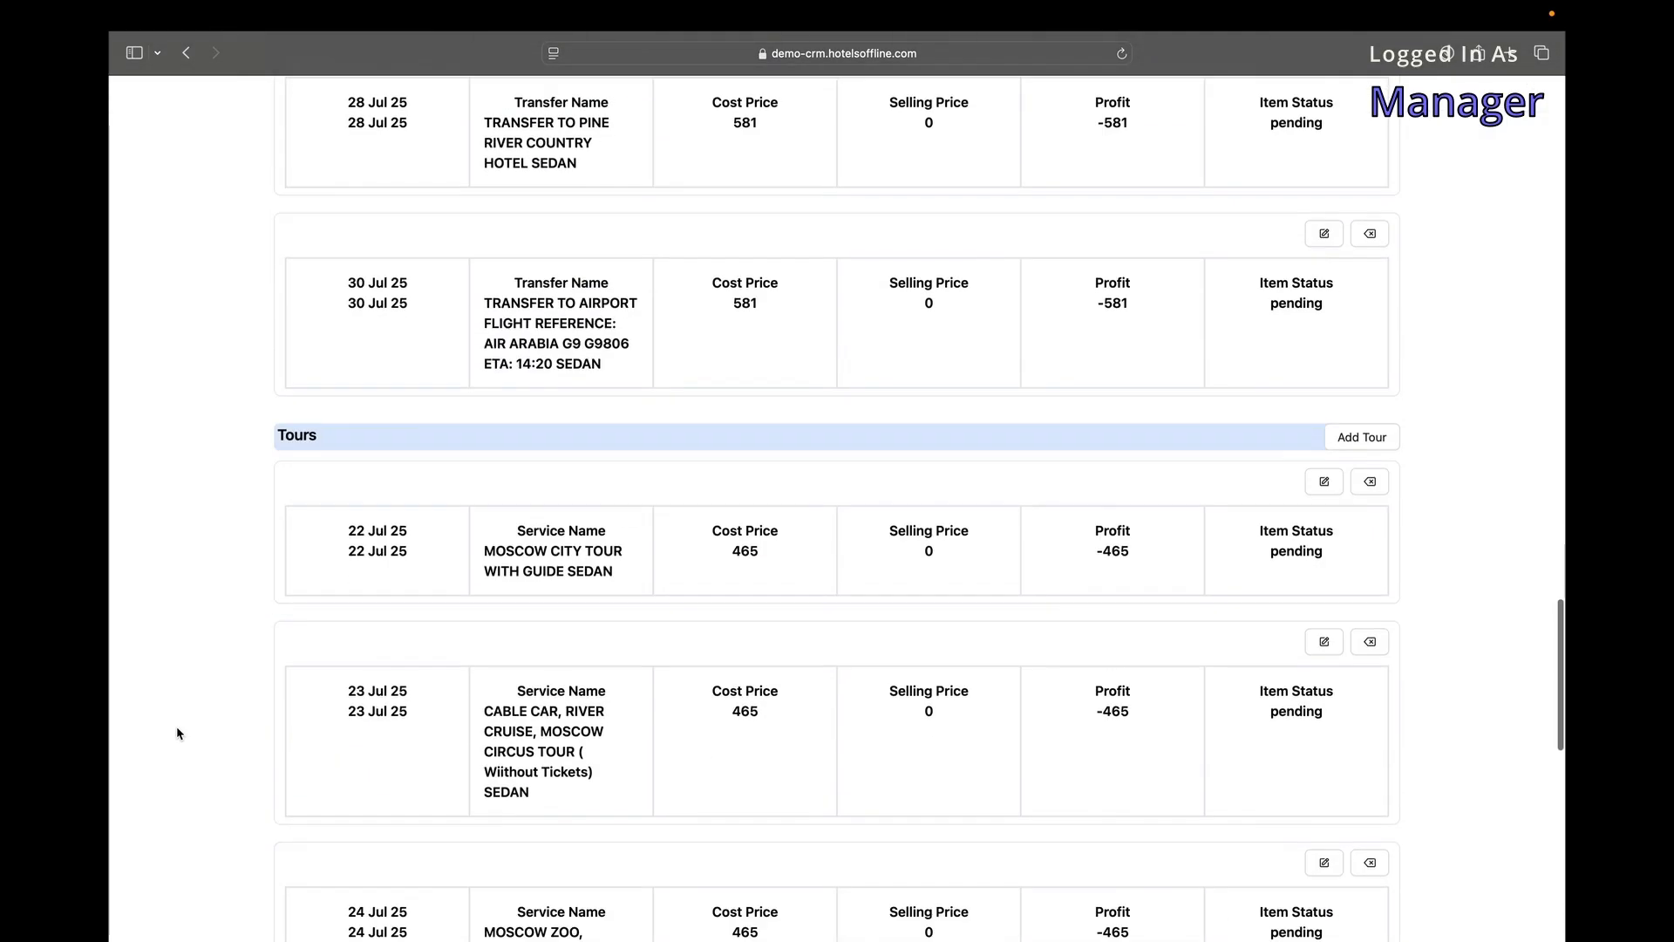
pyautogui.scroll(10, 177, 733)
pyautogui.scroll(12, 178, 734)
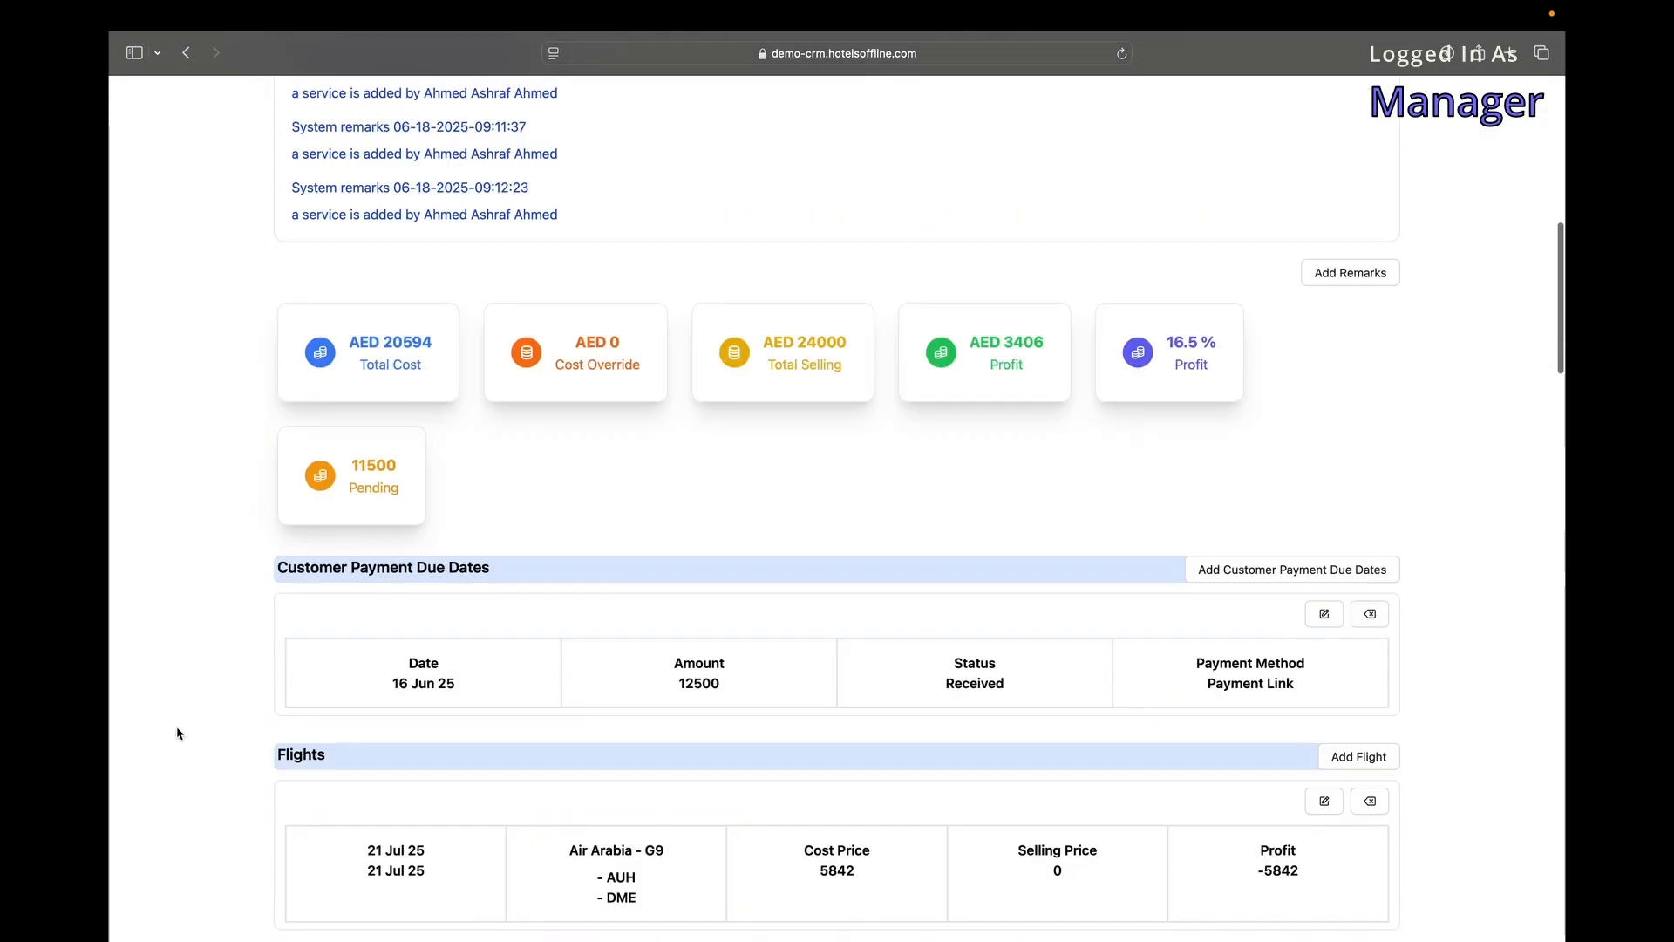
pyautogui.scroll(-7, 175, 729)
pyautogui.scroll(-20, 163, 567)
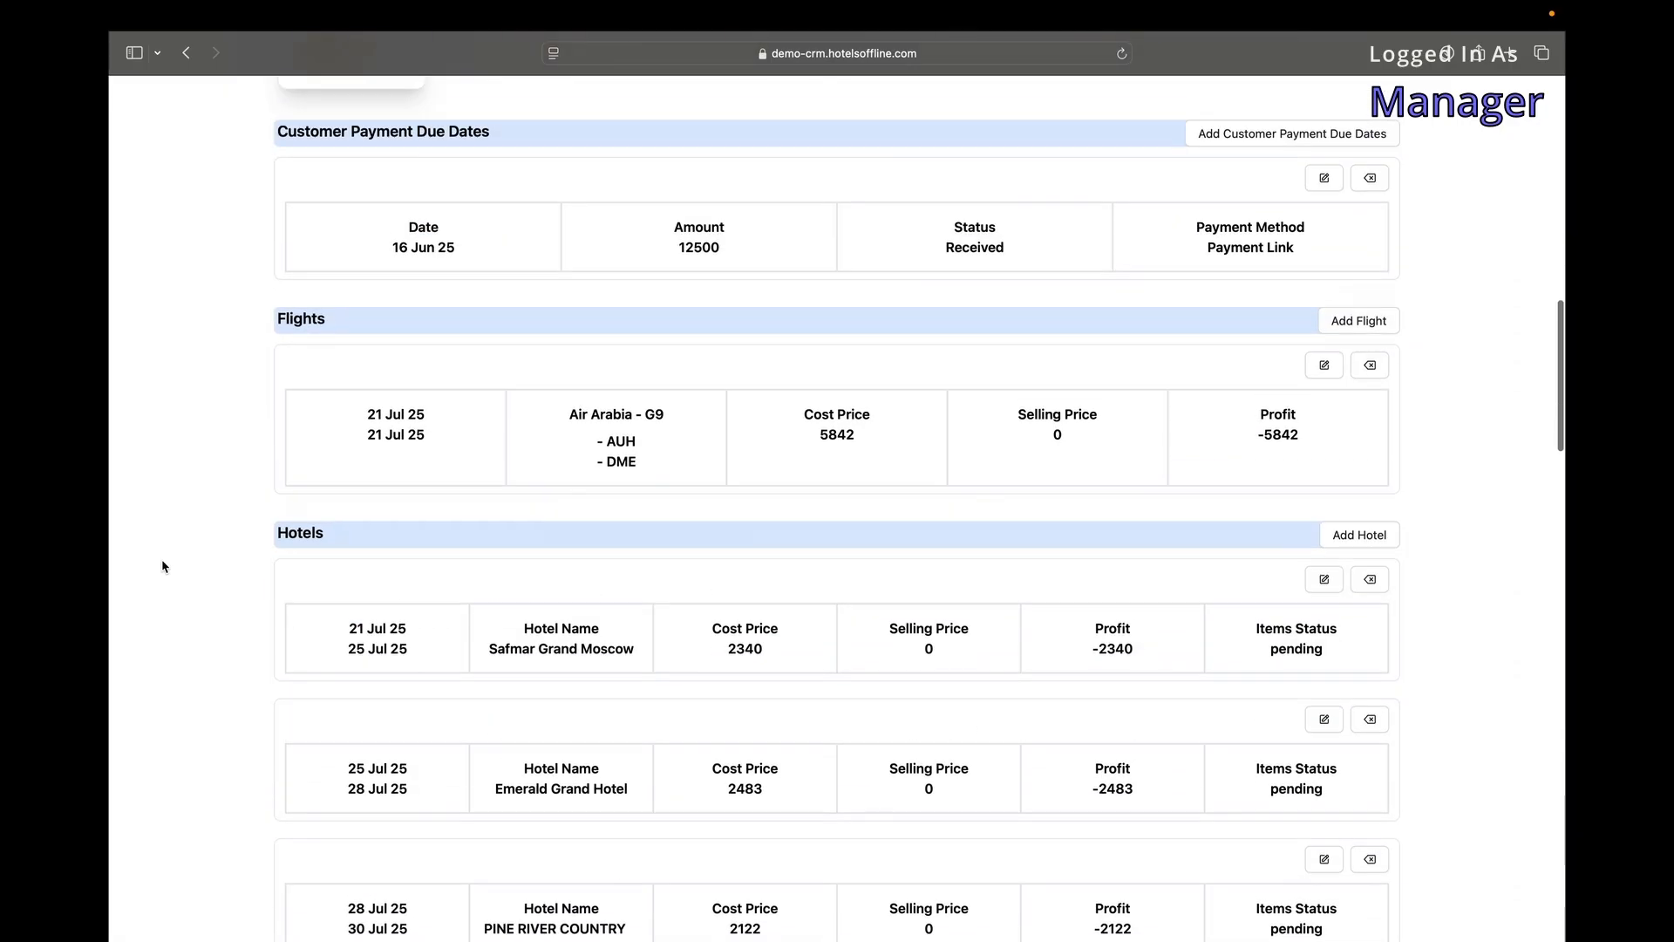
pyautogui.scroll(10, 162, 567)
pyautogui.scroll(-12, 162, 567)
pyautogui.hscroll(-5, 162, 567)
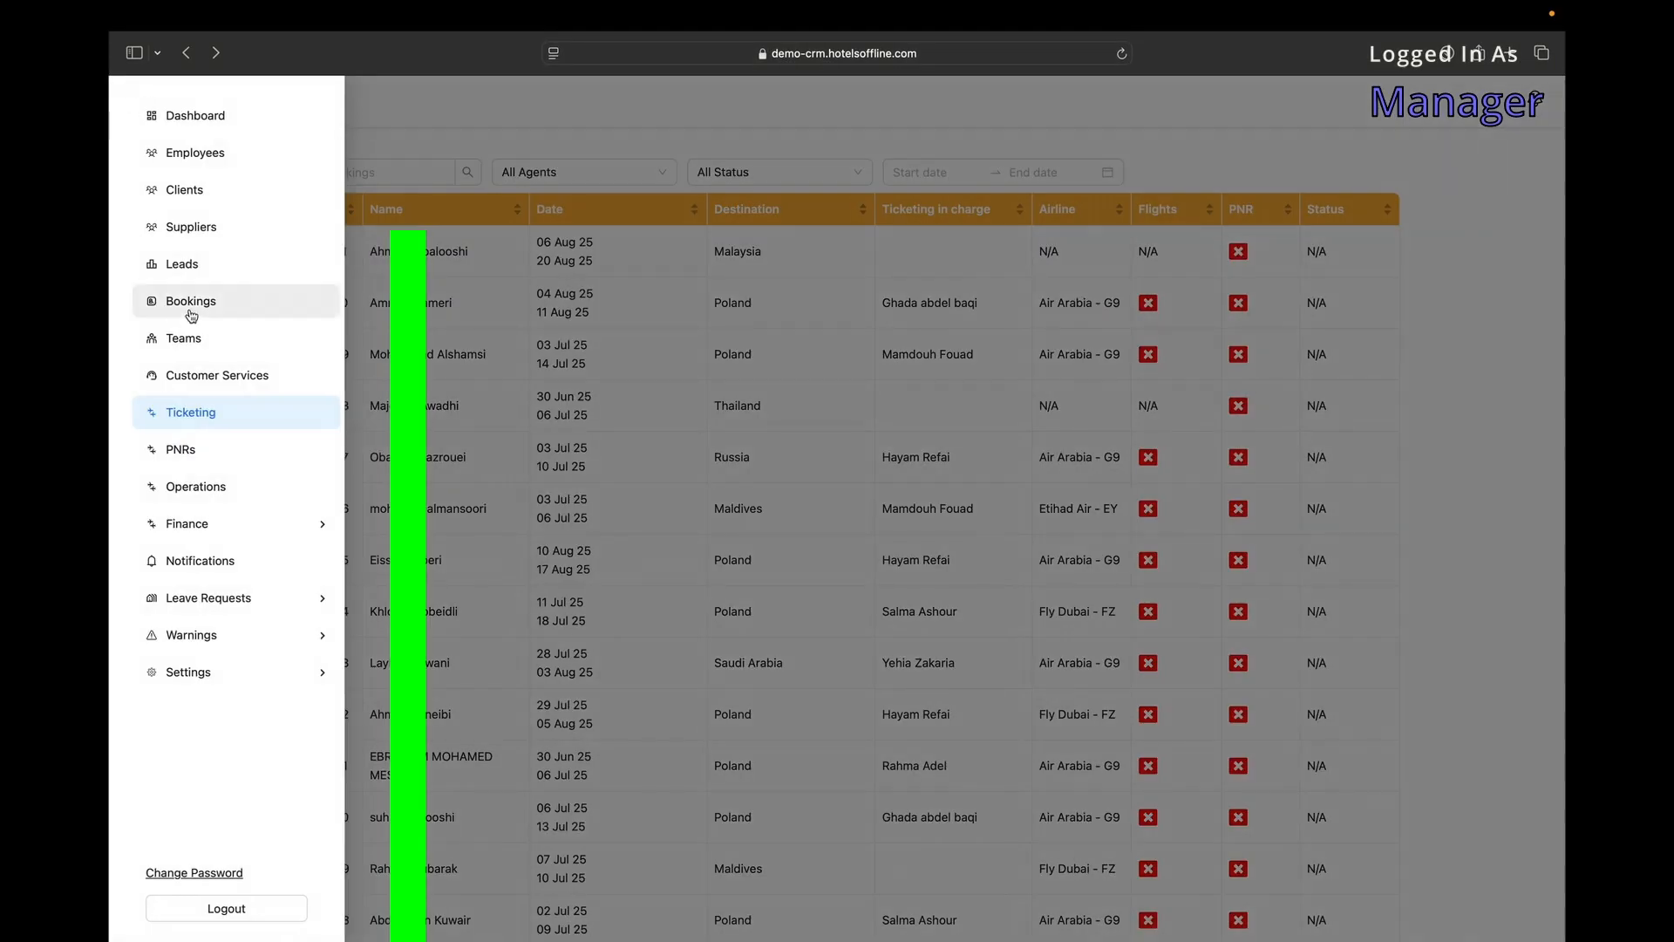
# Scroll through the Bookings table, then switch to the Customer Services page.
pyautogui.click(193, 315)
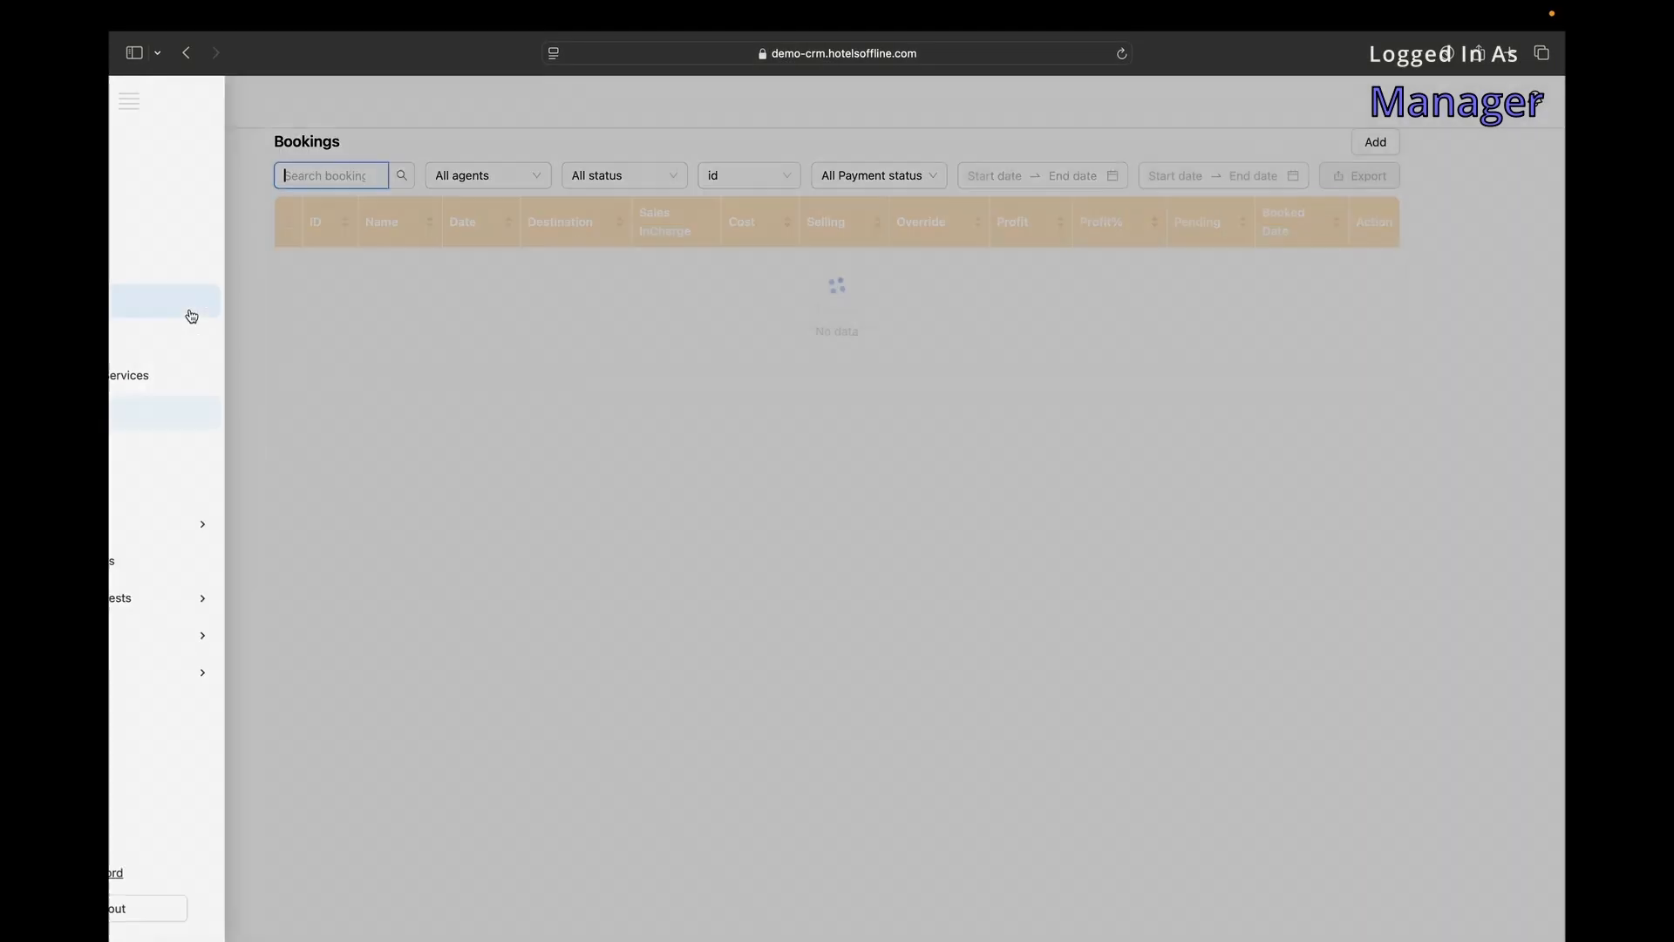
pyautogui.scroll(-15, 1369, 881)
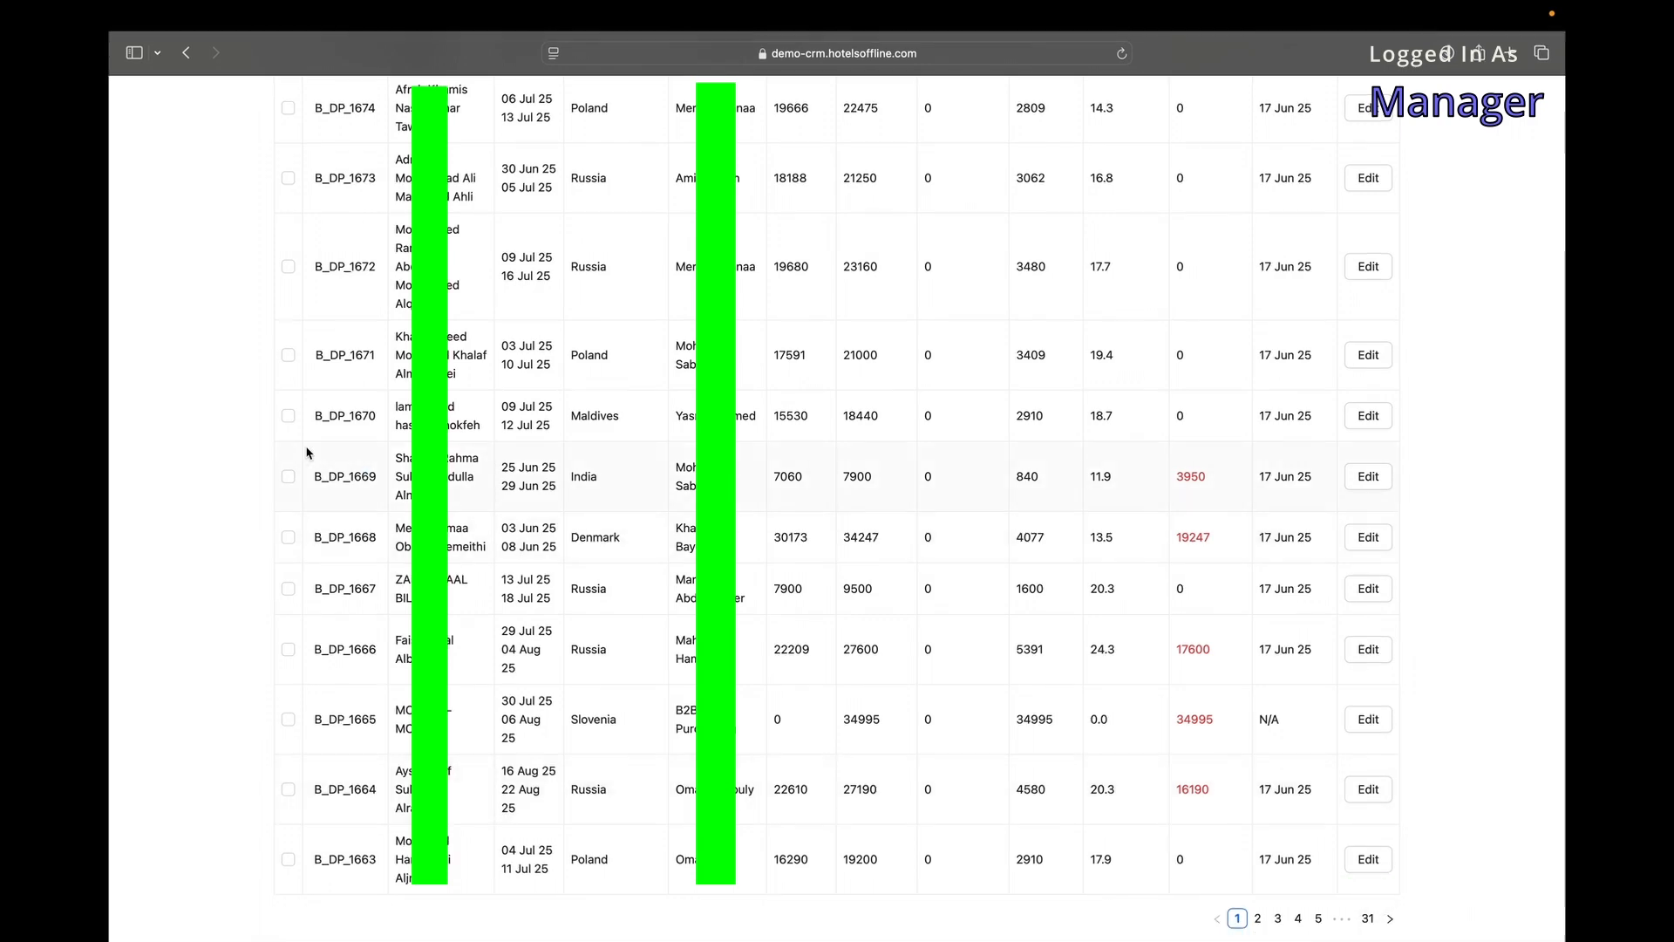
pyautogui.scroll(20, 307, 452)
pyautogui.click(128, 105)
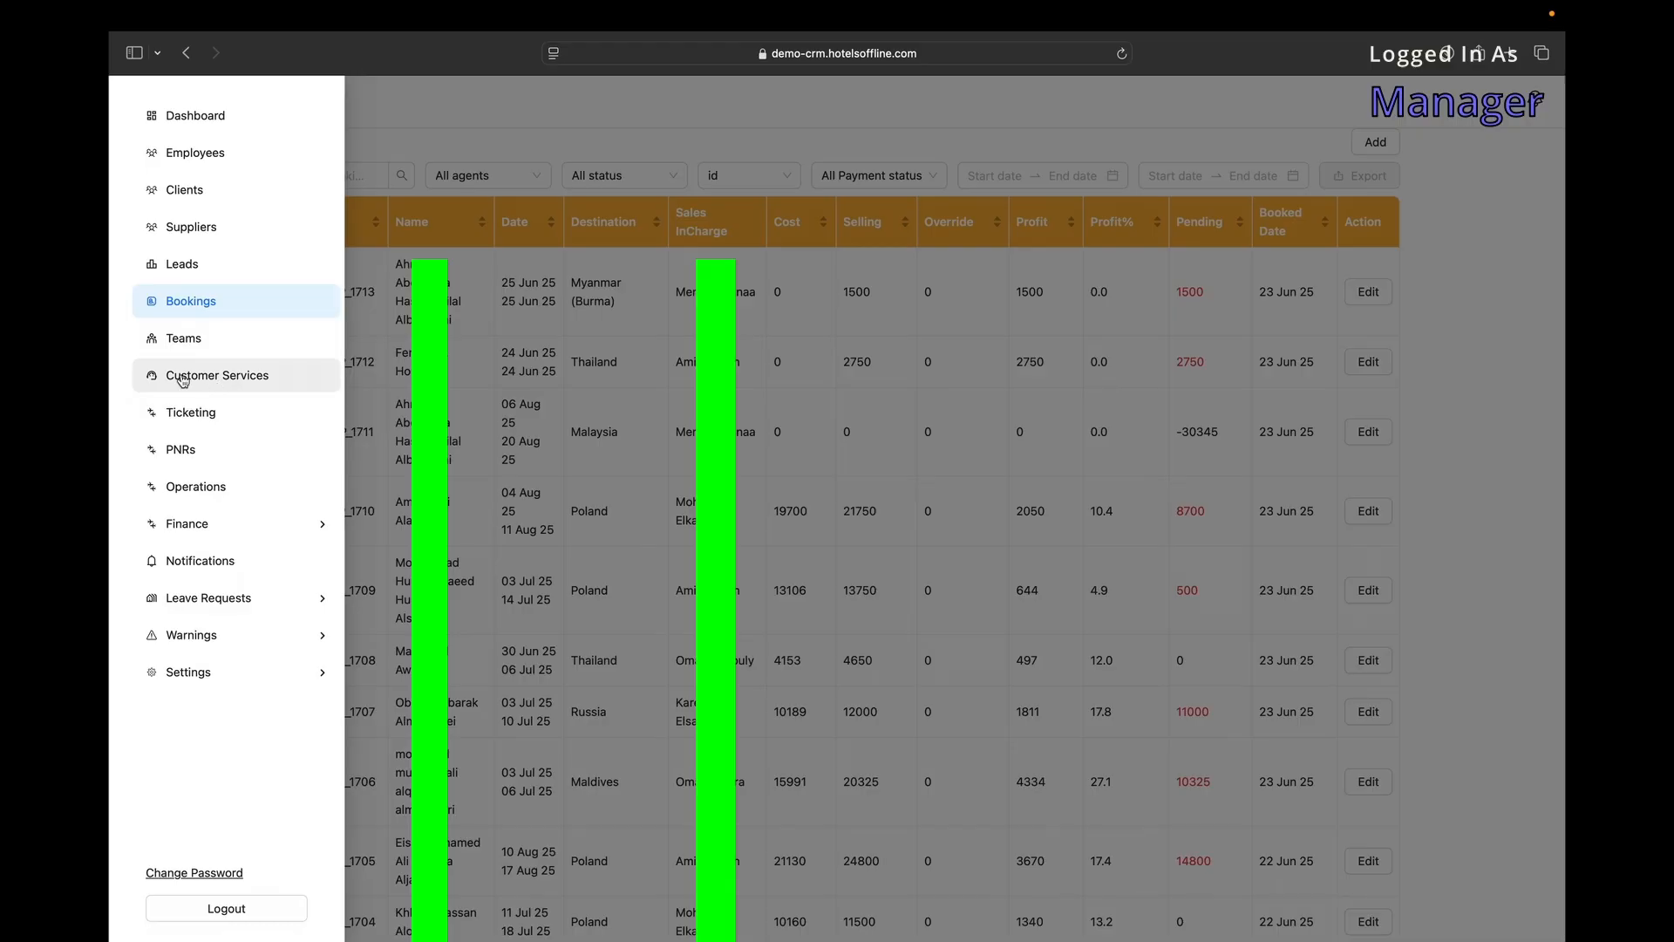
pyautogui.click(183, 377)
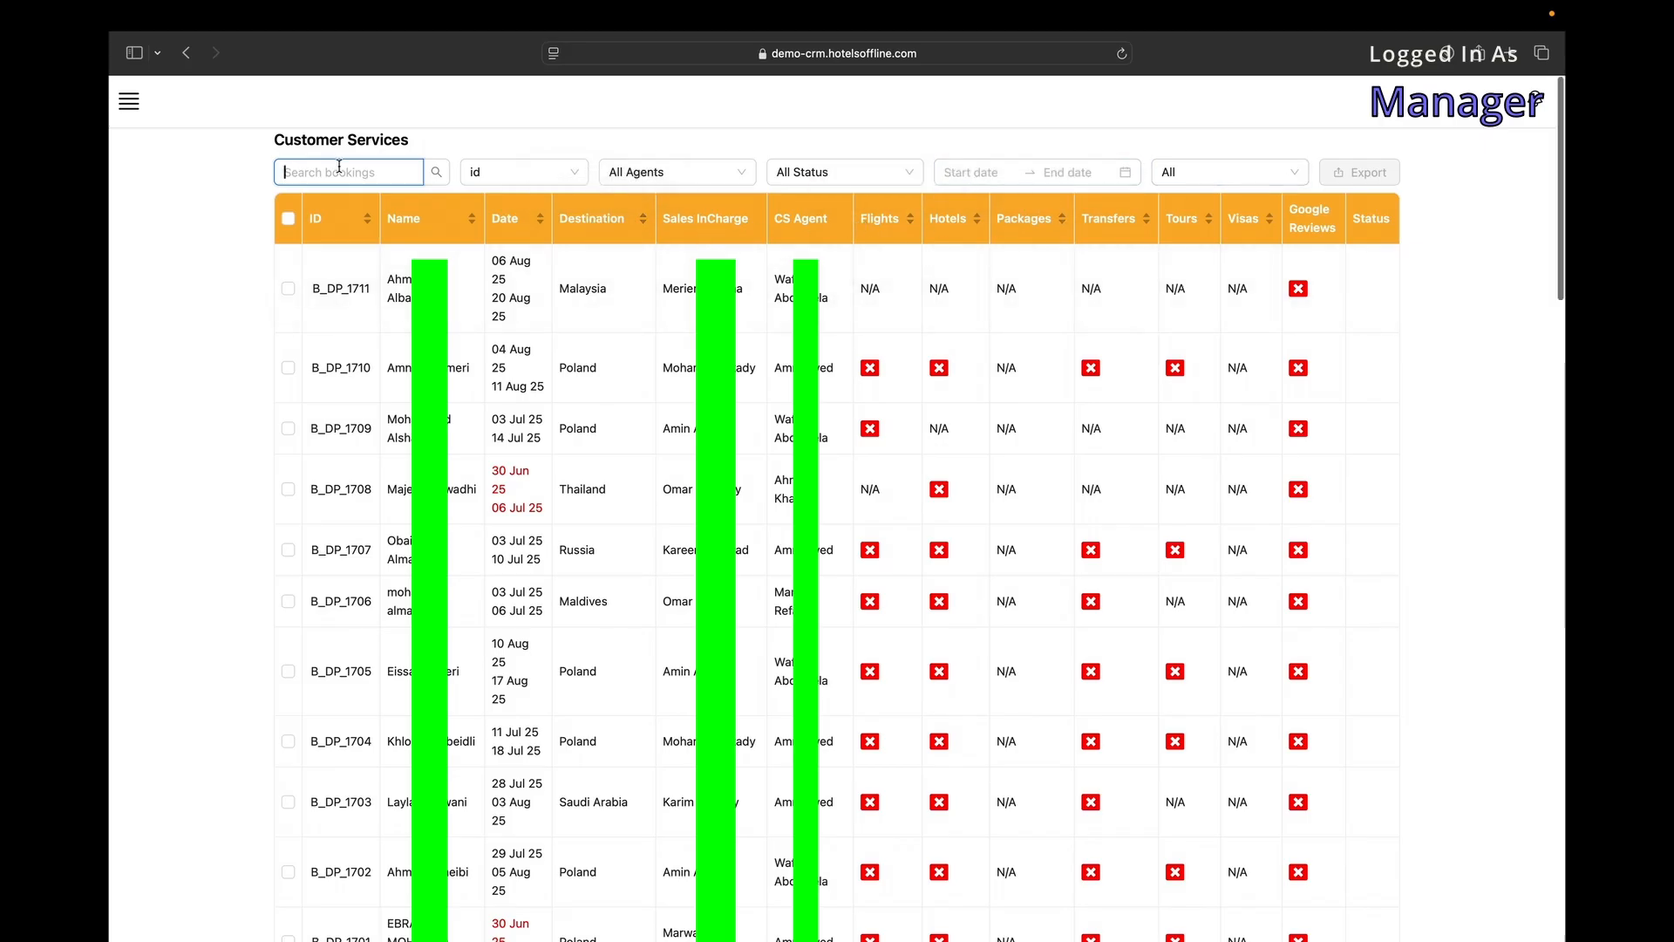
# Filter Customer Services bookings by status Future, then In House, and finally Returned.
pyautogui.click(1281, 179)
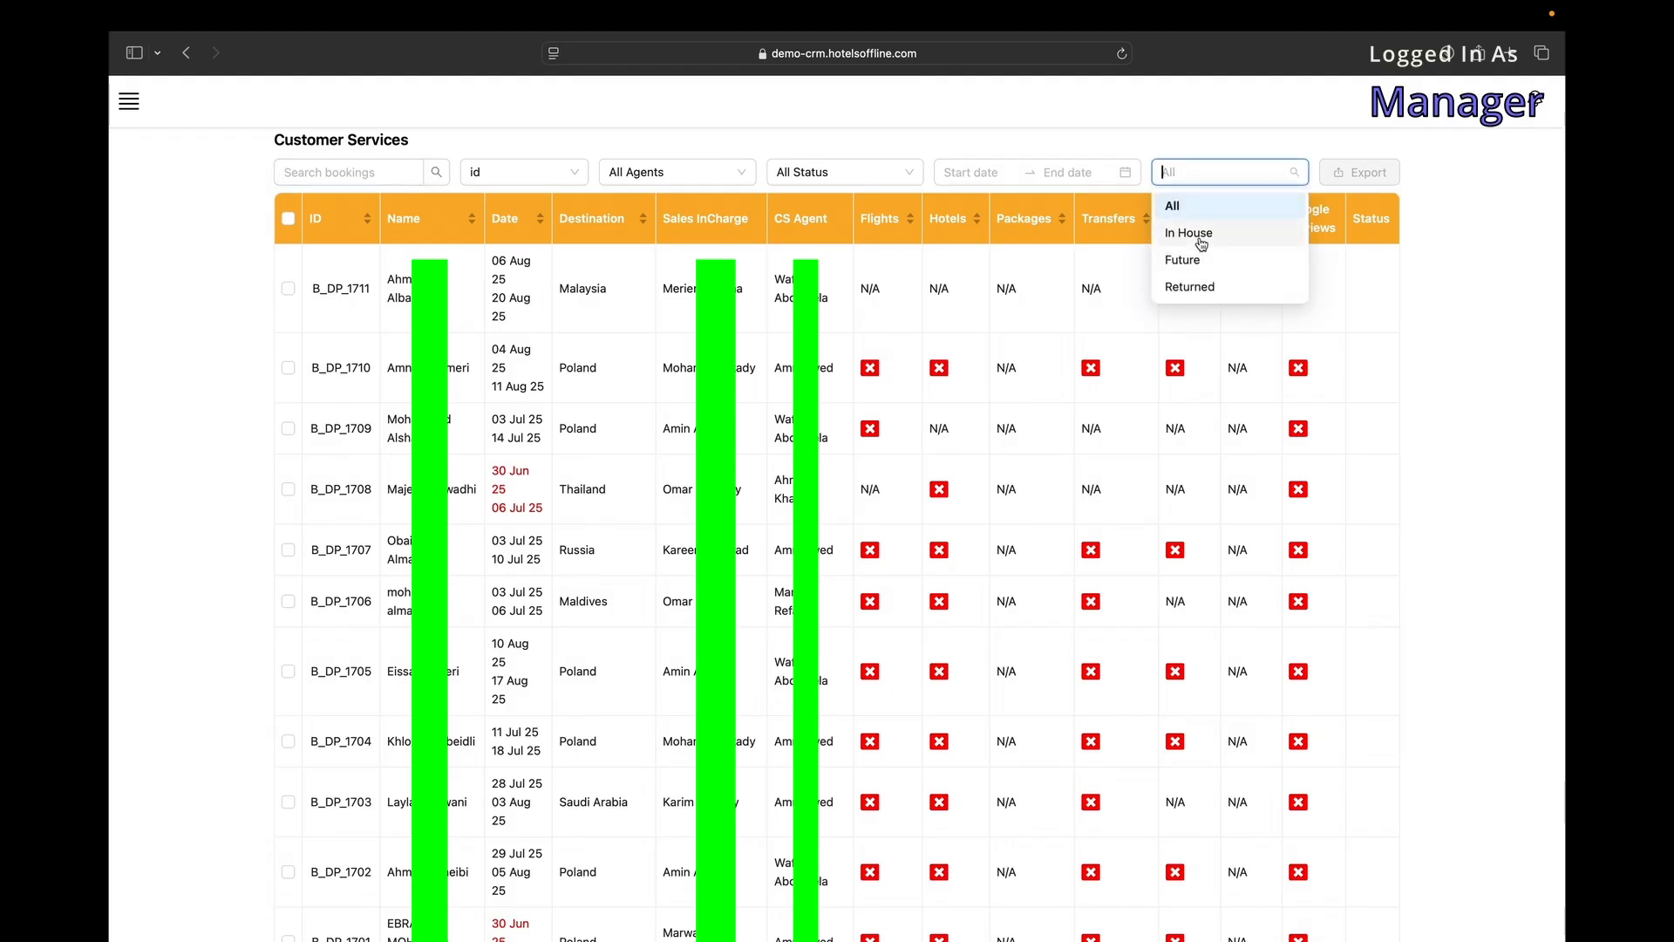
pyautogui.click(1193, 262)
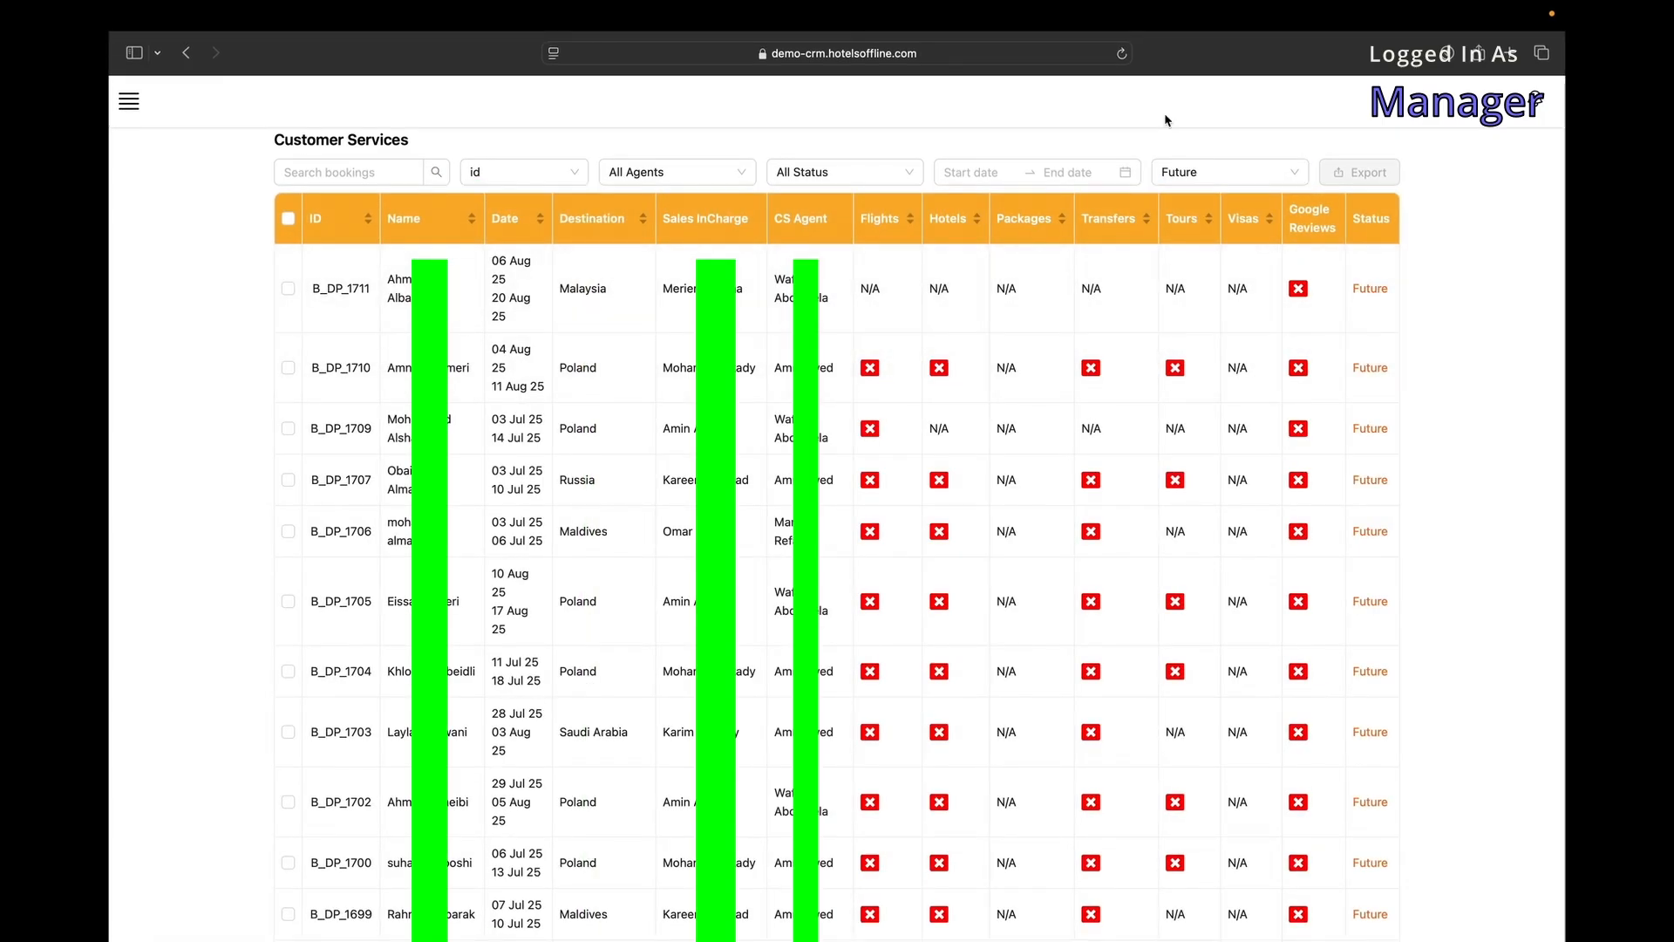
pyautogui.click(1170, 170)
pyautogui.click(1188, 229)
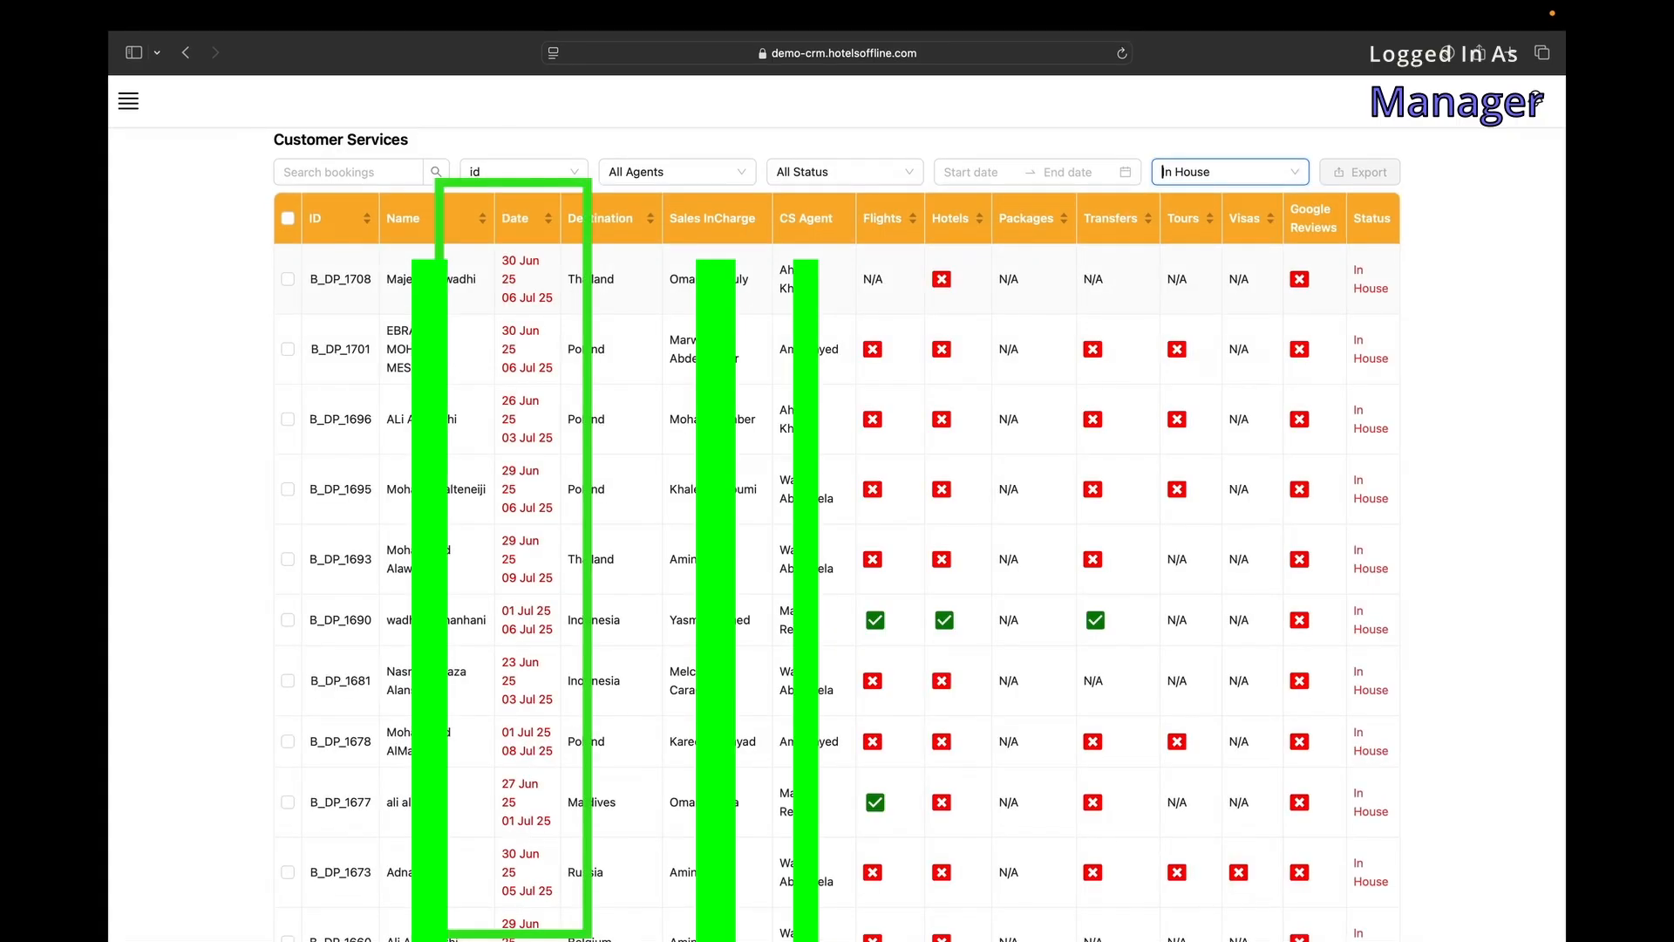
pyautogui.scroll(-20, 502, 262)
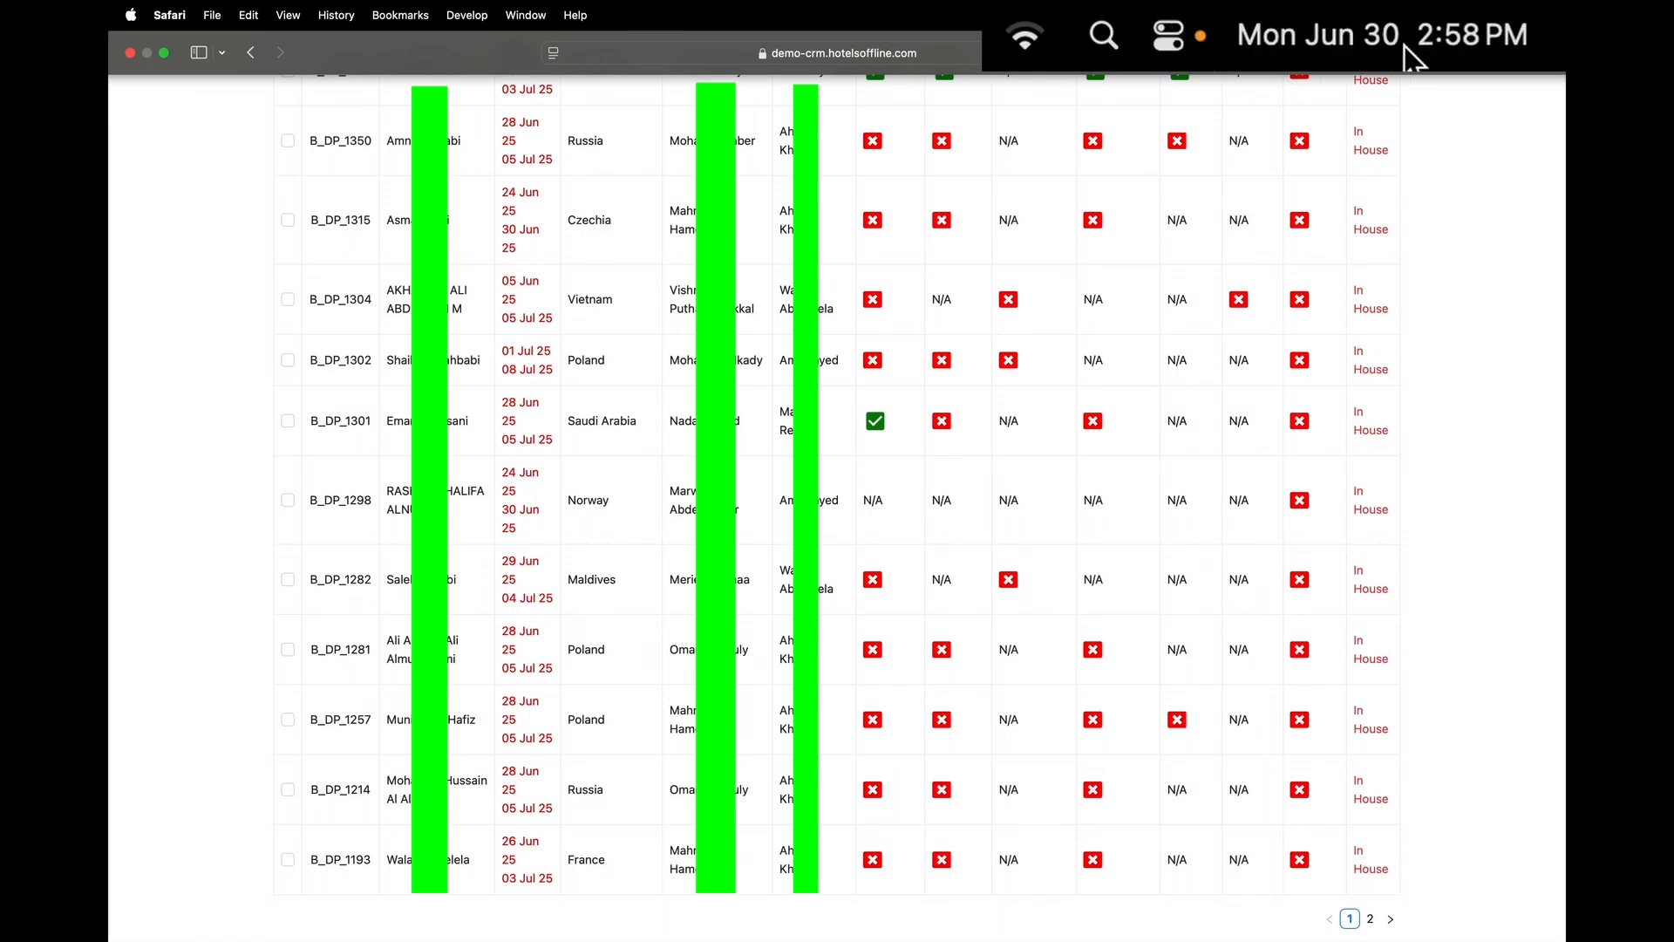
pyautogui.scroll(20, 1114, 198)
pyautogui.scroll(5, 1045, 206)
pyautogui.click(1264, 172)
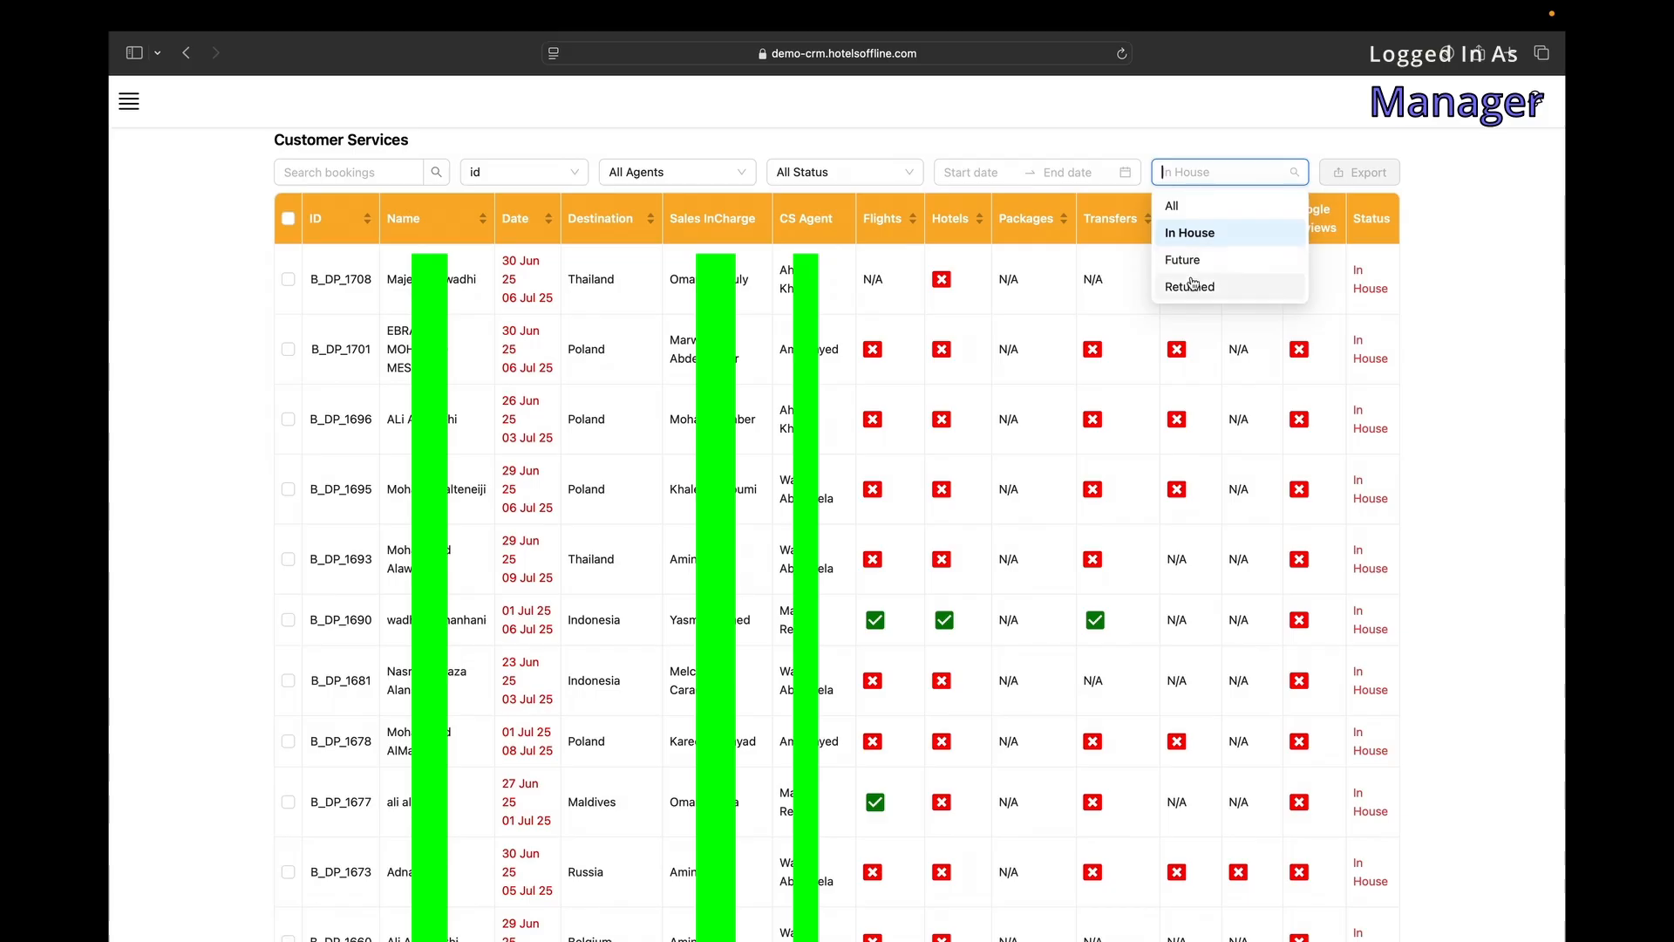
pyautogui.click(1192, 286)
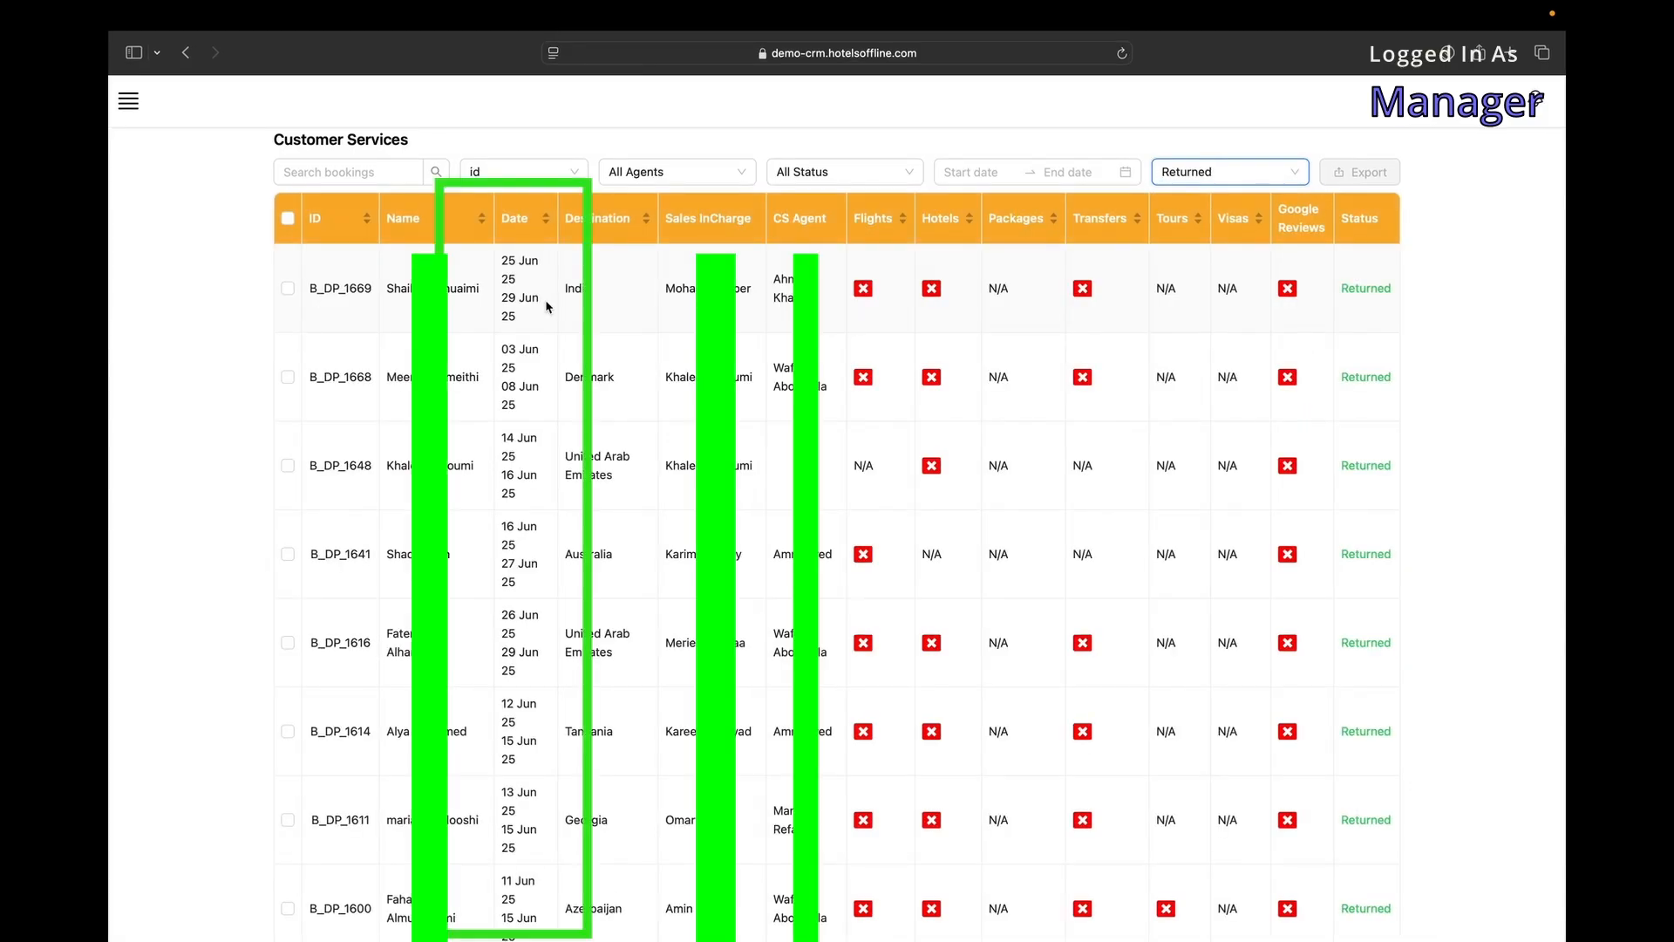
# Select all Returned bookings and export them to a file.
pyautogui.click(288, 465)
pyautogui.click(288, 553)
pyautogui.click(287, 218)
pyautogui.click(1352, 173)
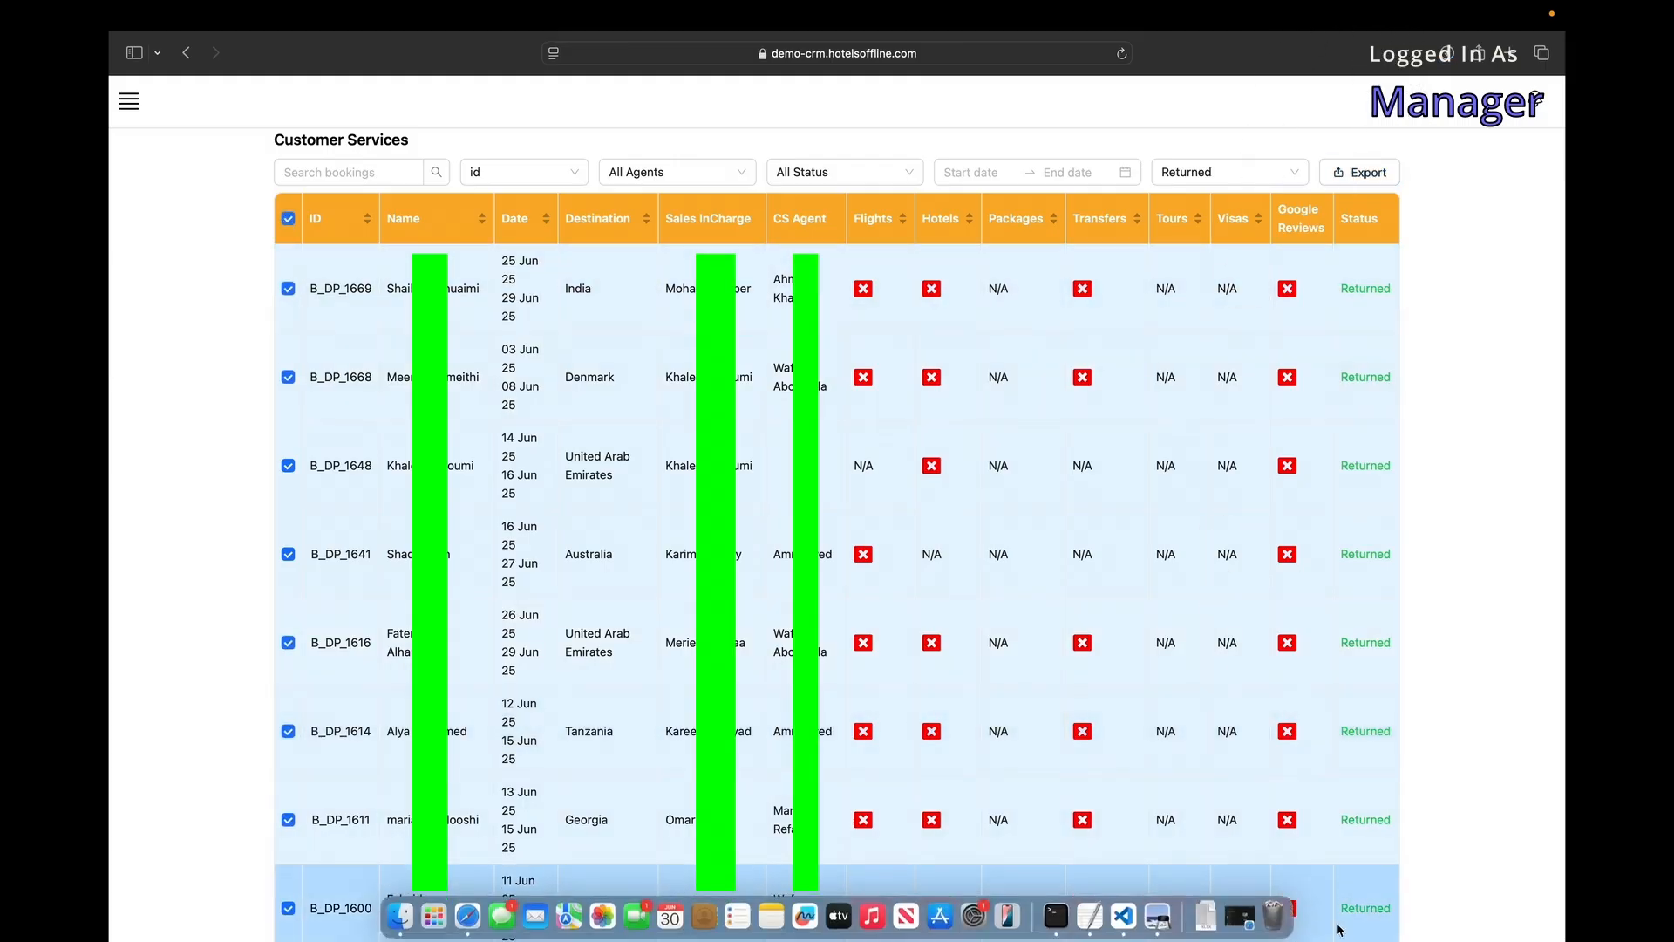
# Open the exported Booking file from Downloads and scroll through it.
pyautogui.click(1198, 917)
pyautogui.click(1213, 816)
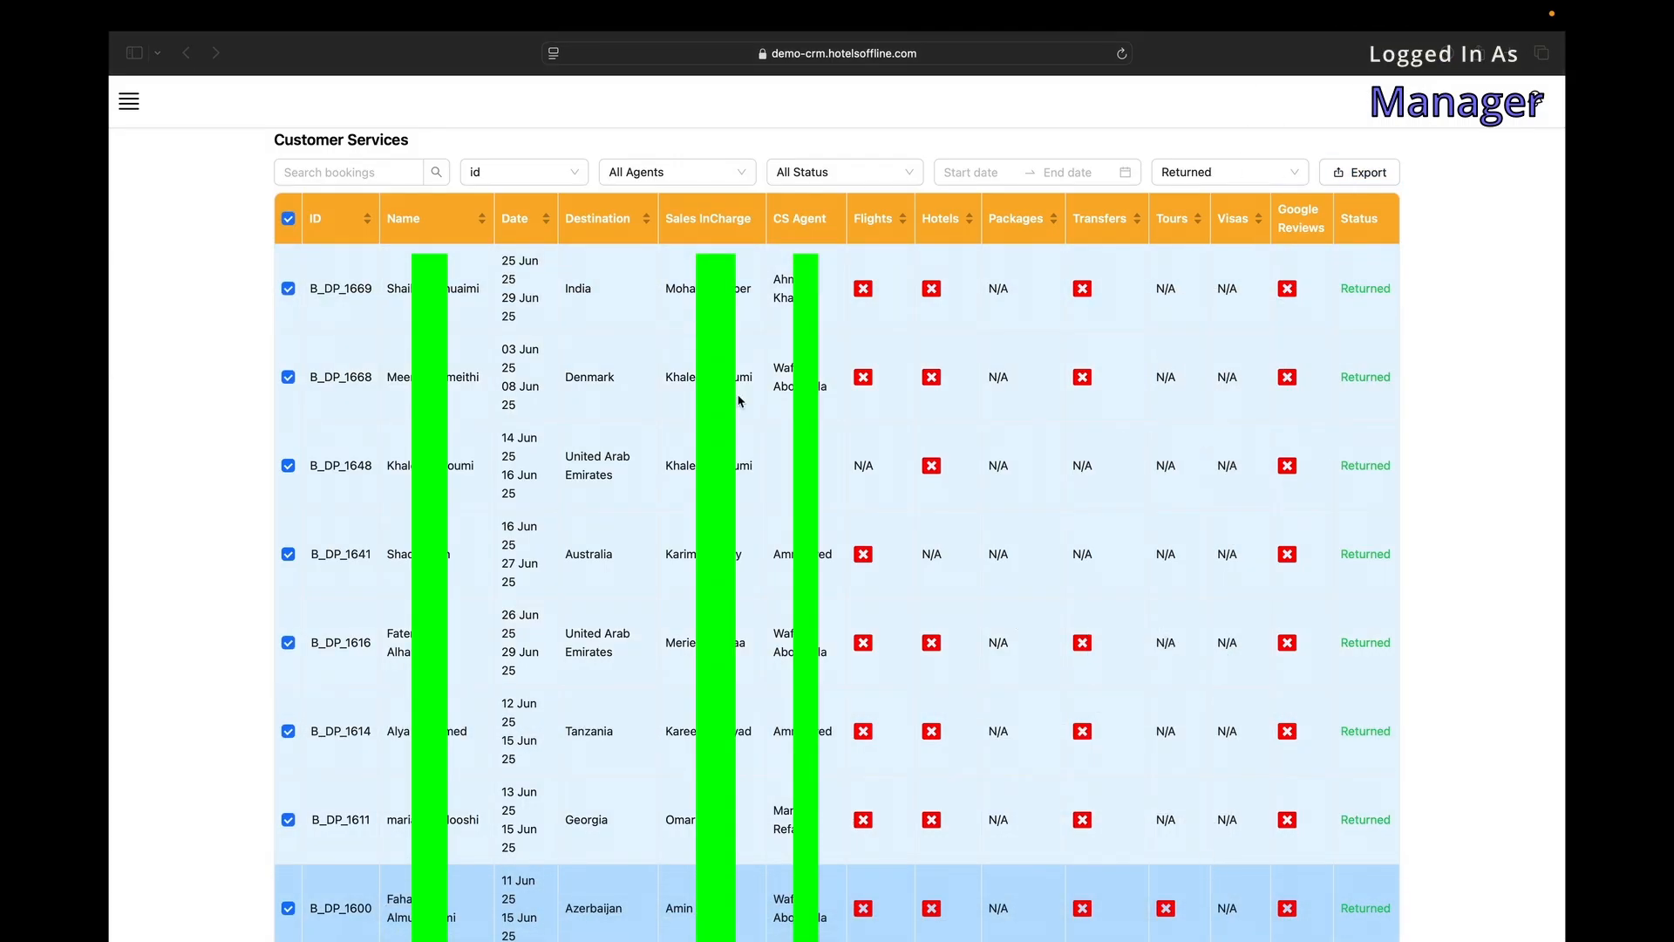
pyautogui.scroll(-5, 599, 415)
pyautogui.scroll(5, 903, 386)
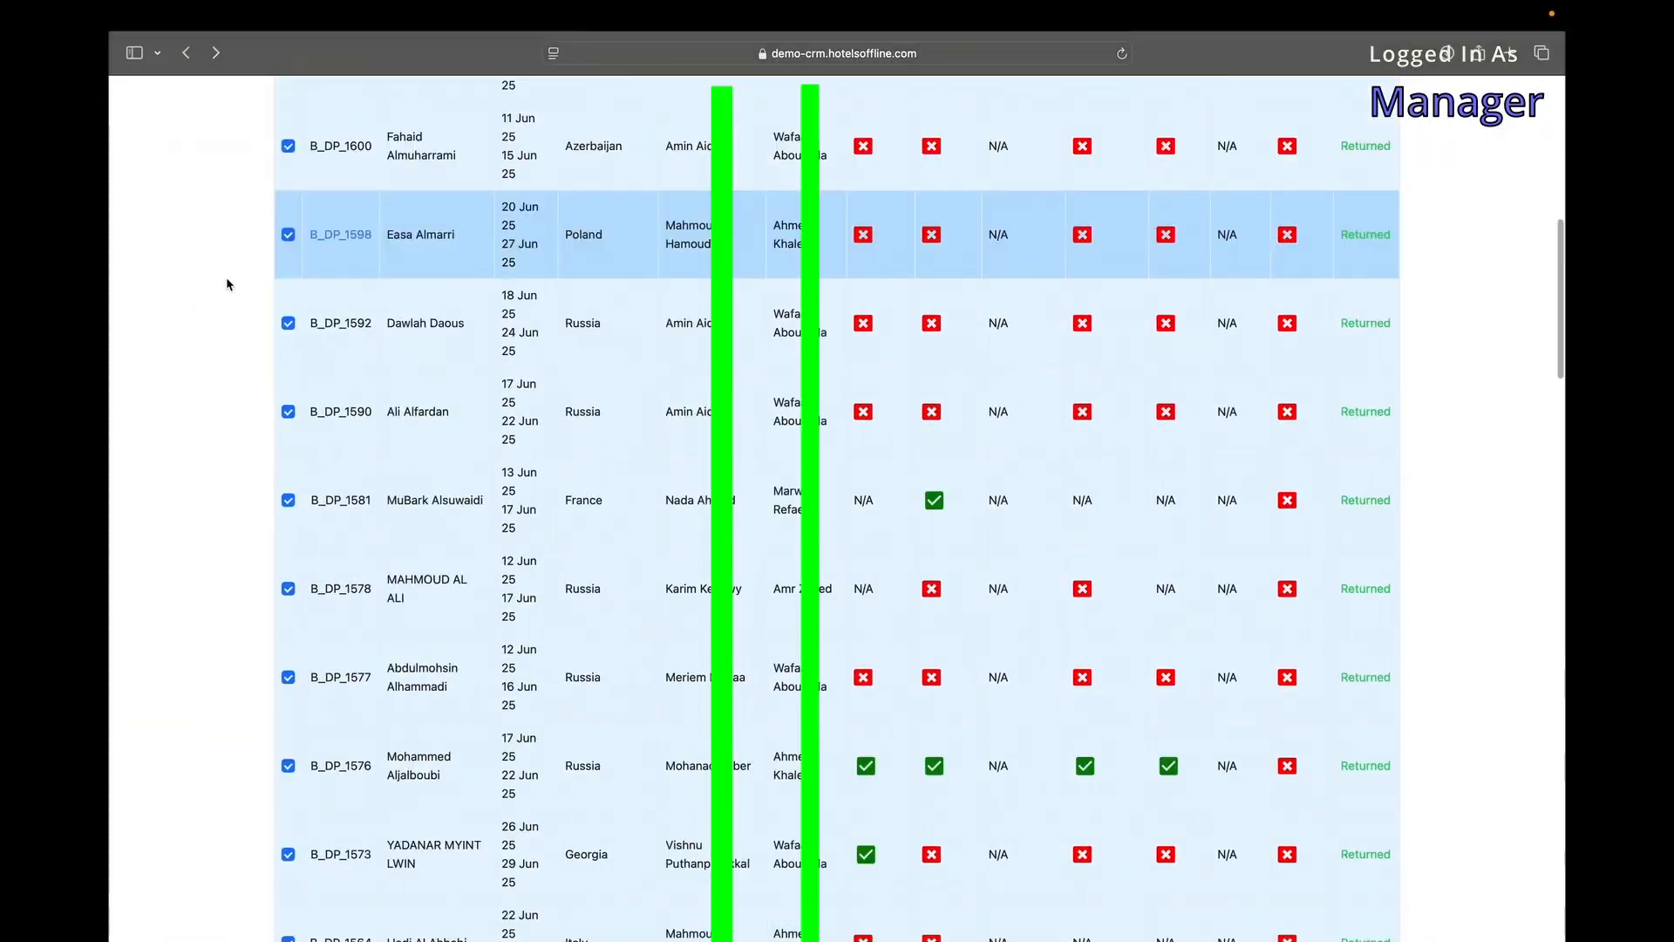
pyautogui.scroll(10, 227, 284)
pyautogui.click(130, 149)
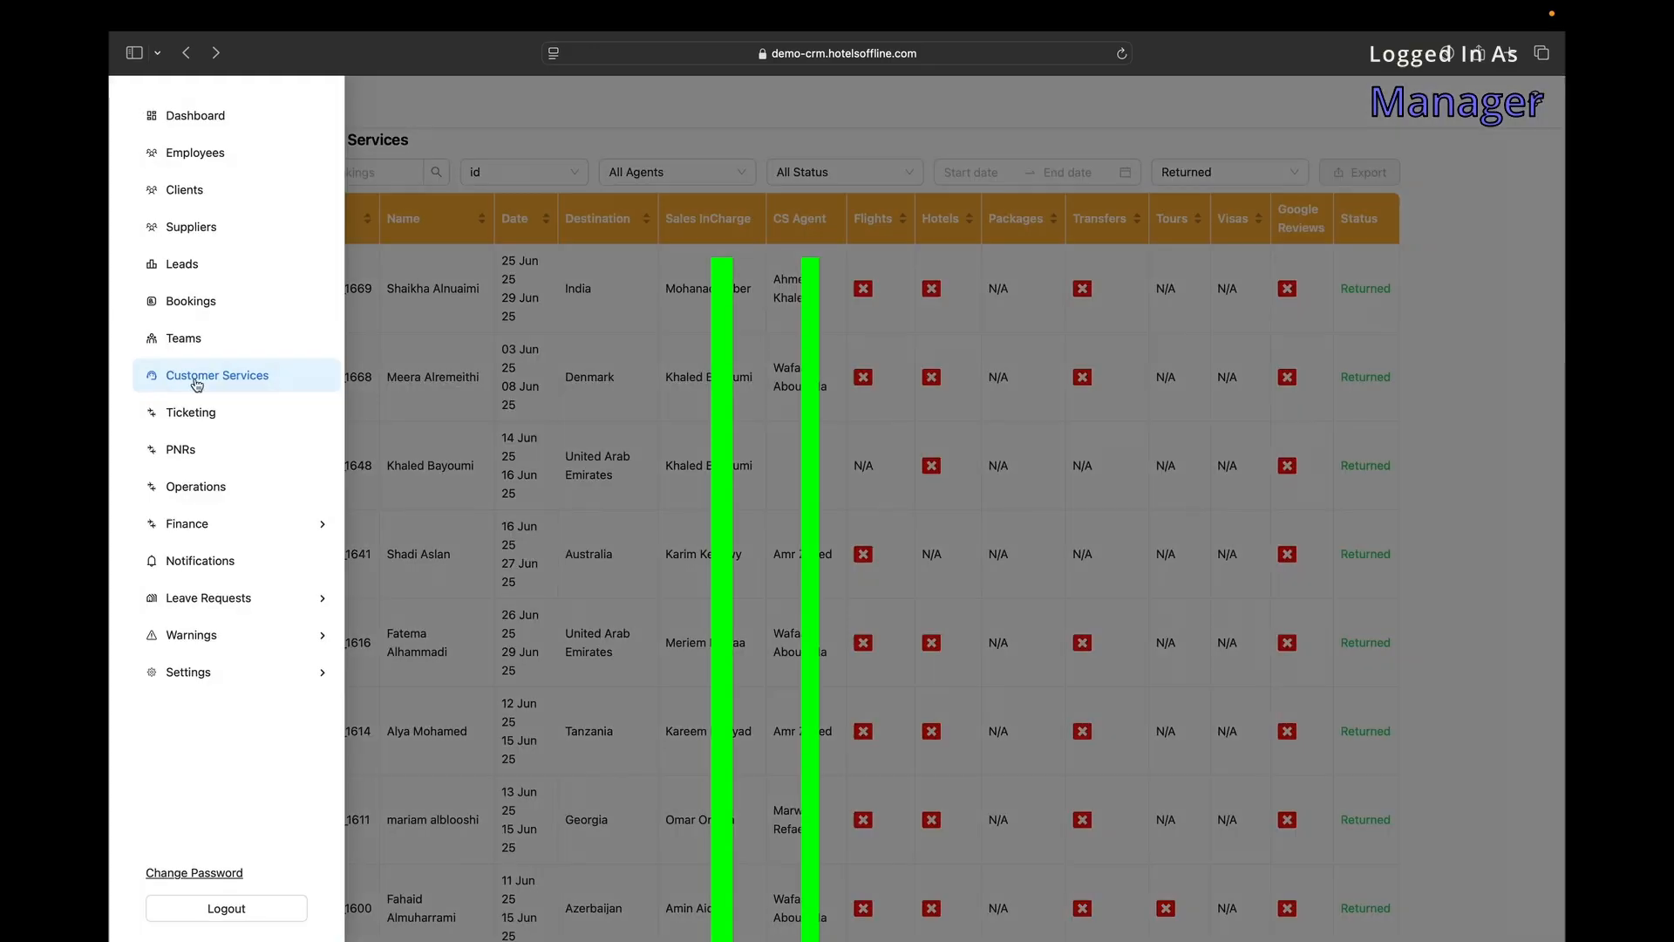
# On the Operations page, try the search, agent, status and date-range filters, then scroll the list.
pyautogui.click(200, 490)
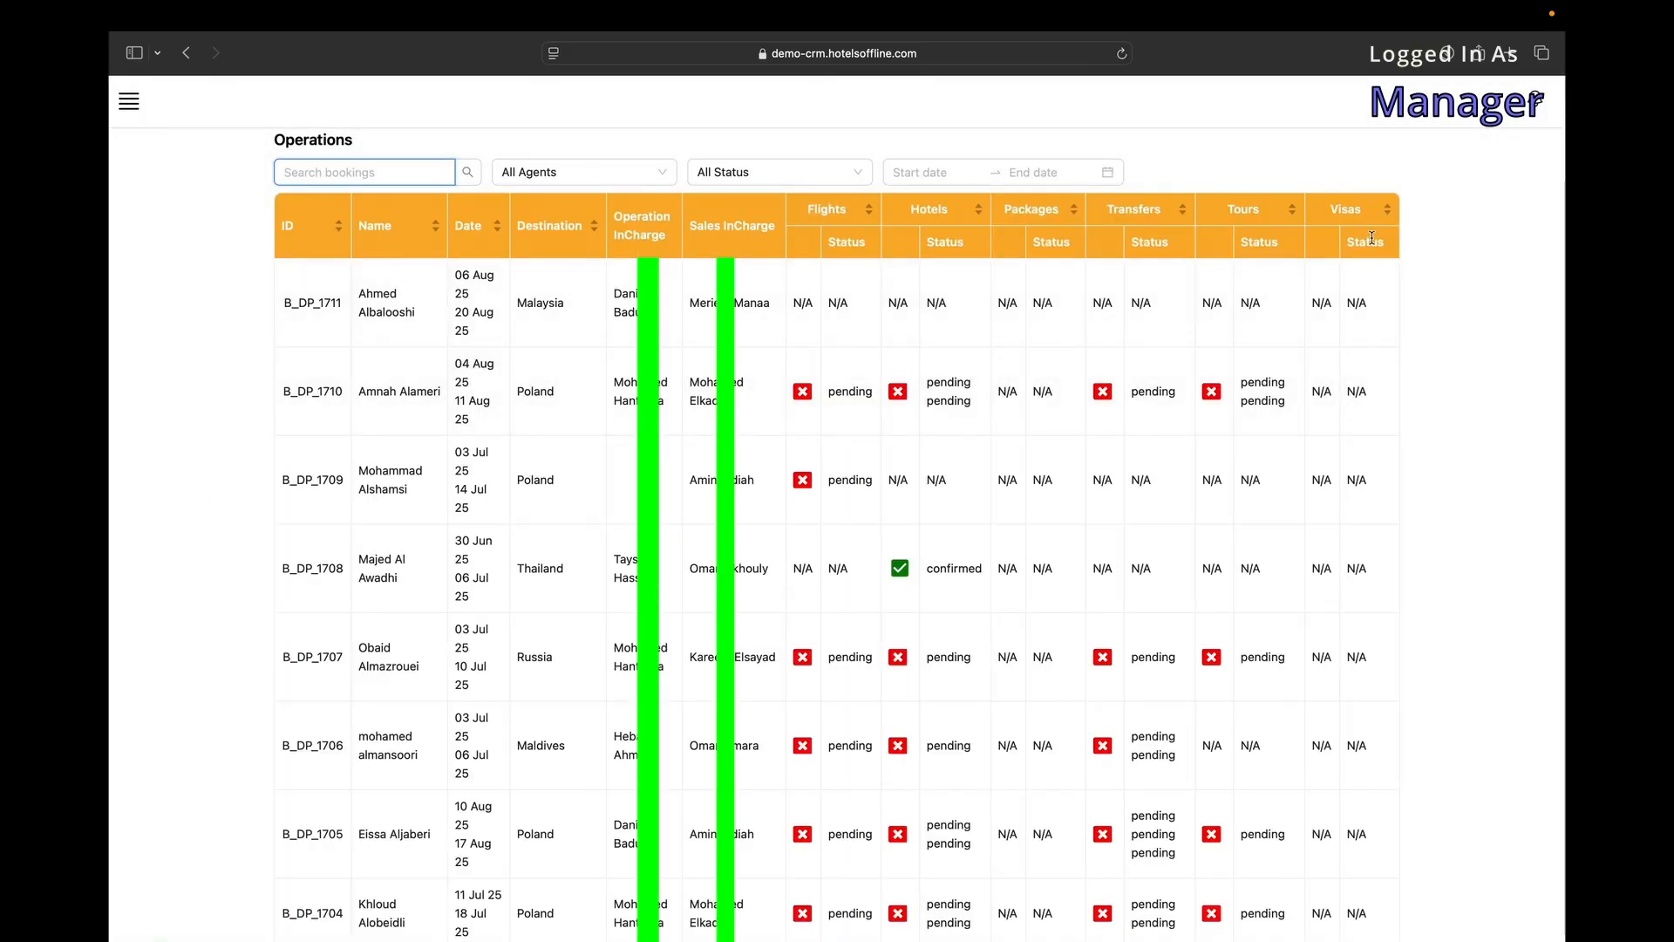
pyautogui.click(444, 168)
pyautogui.click(641, 171)
pyautogui.click(853, 172)
pyautogui.click(987, 169)
pyautogui.click(634, 302)
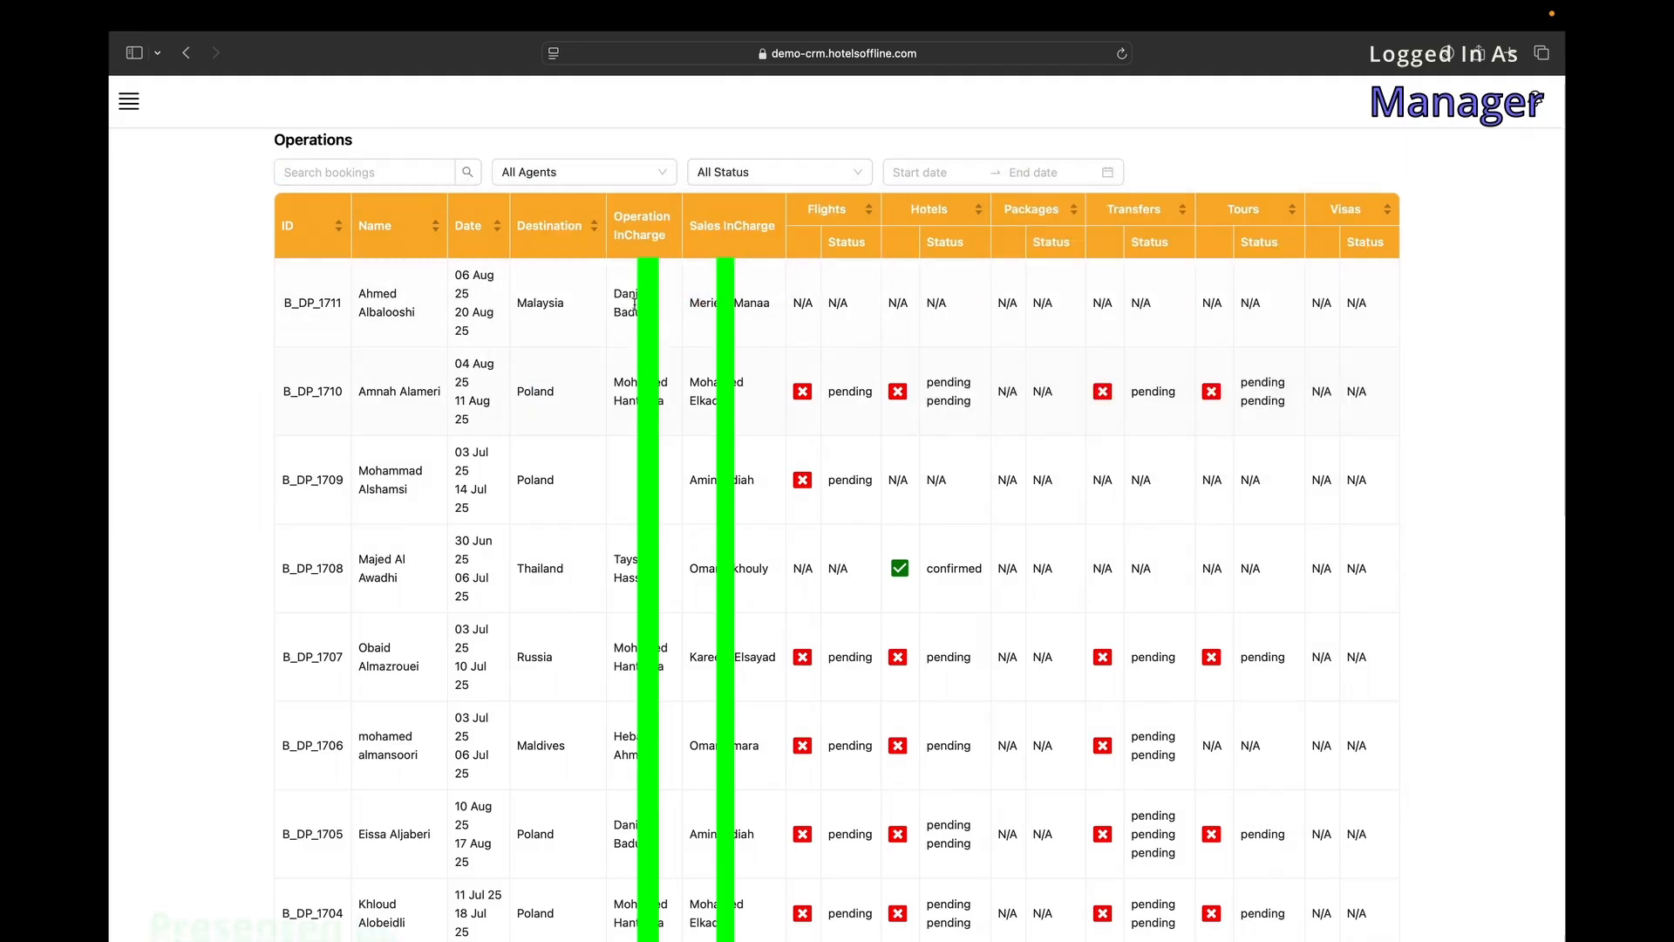
pyautogui.scroll(-20, 325, 409)
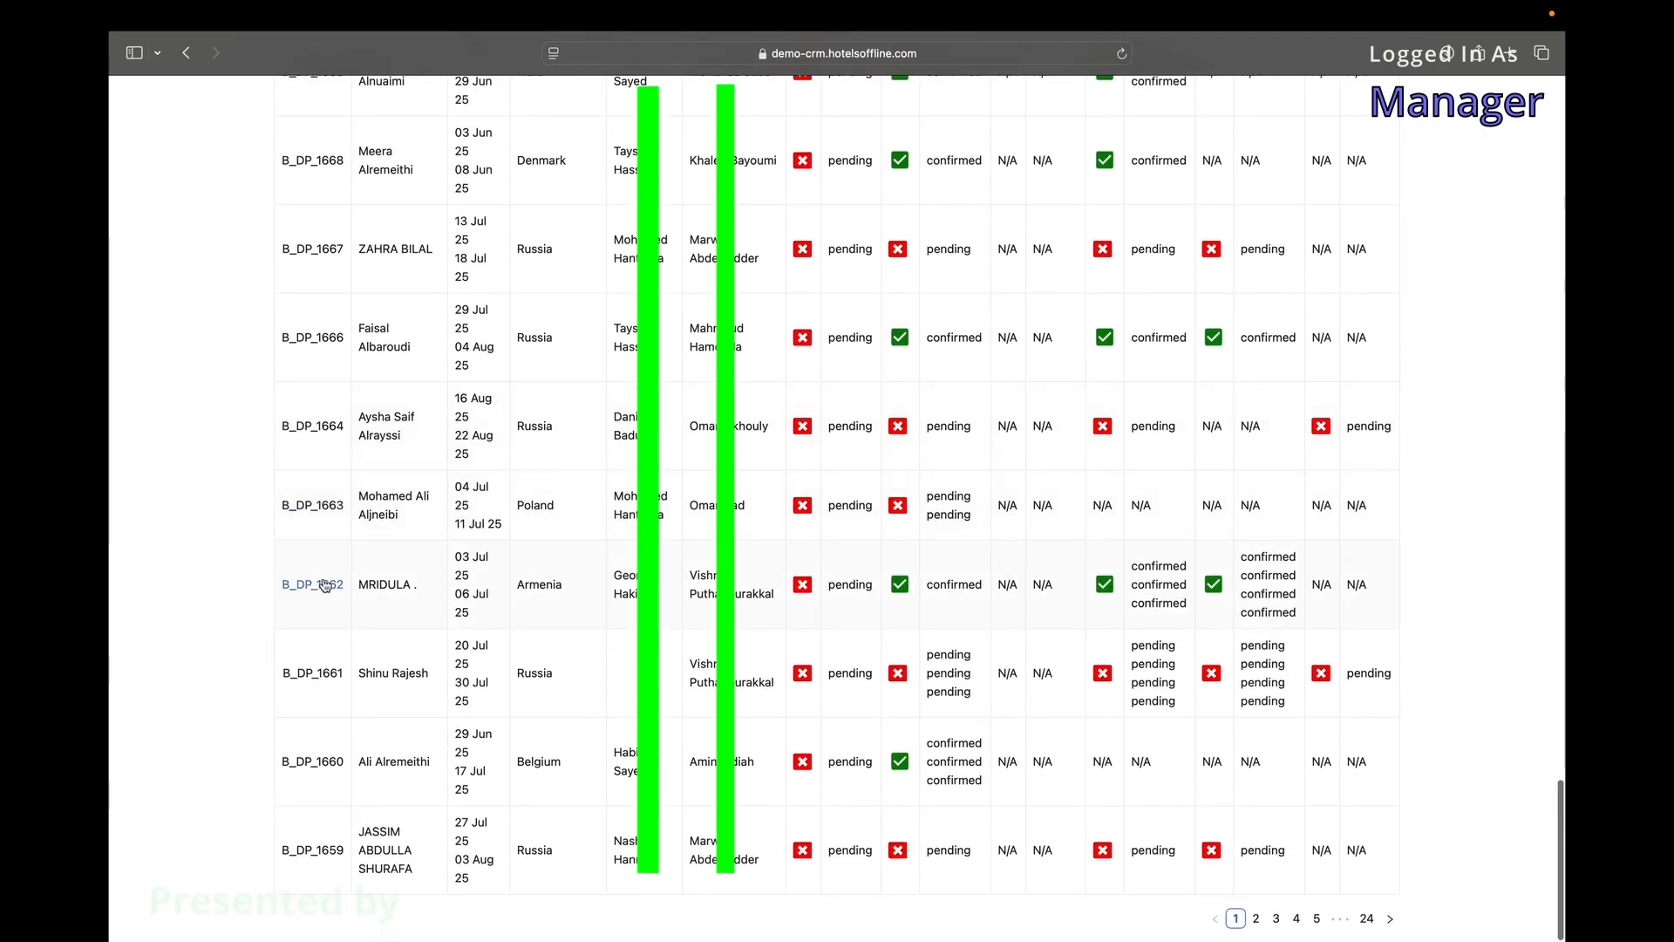
# Check booking B_DP_1662's tour and visa details, then return to the Operations list.
pyautogui.click(325, 585)
pyautogui.scroll(-15, 319, 558)
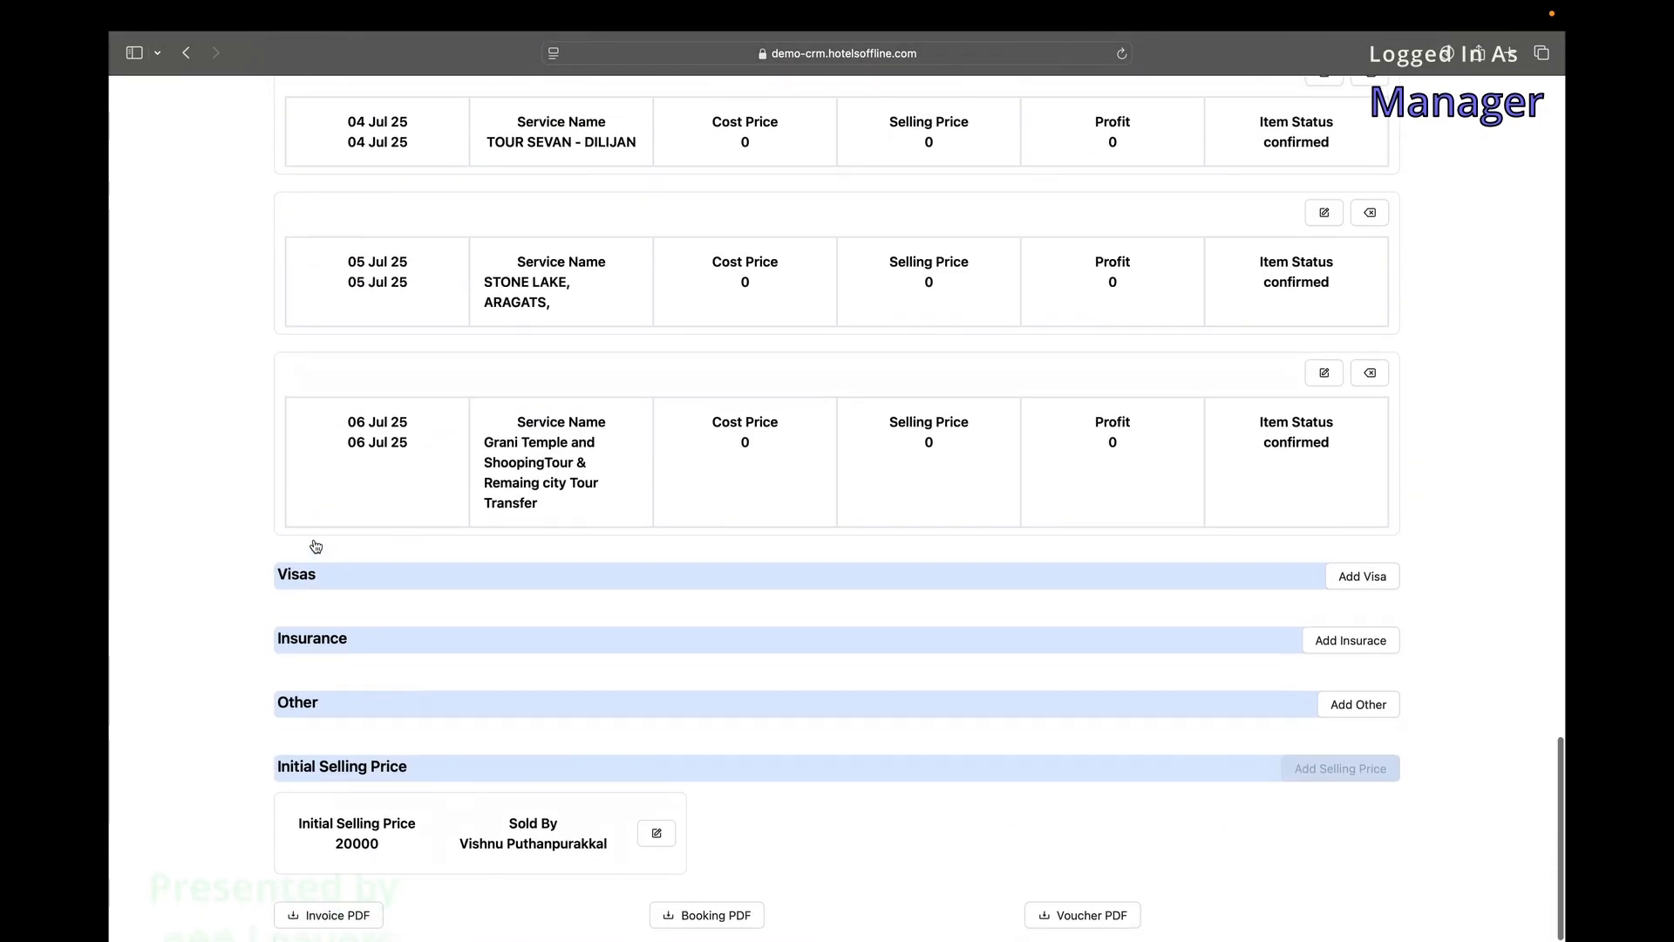
pyautogui.hscroll(-5, 316, 546)
pyautogui.scroll(15, 785, 523)
pyautogui.click(727, 166)
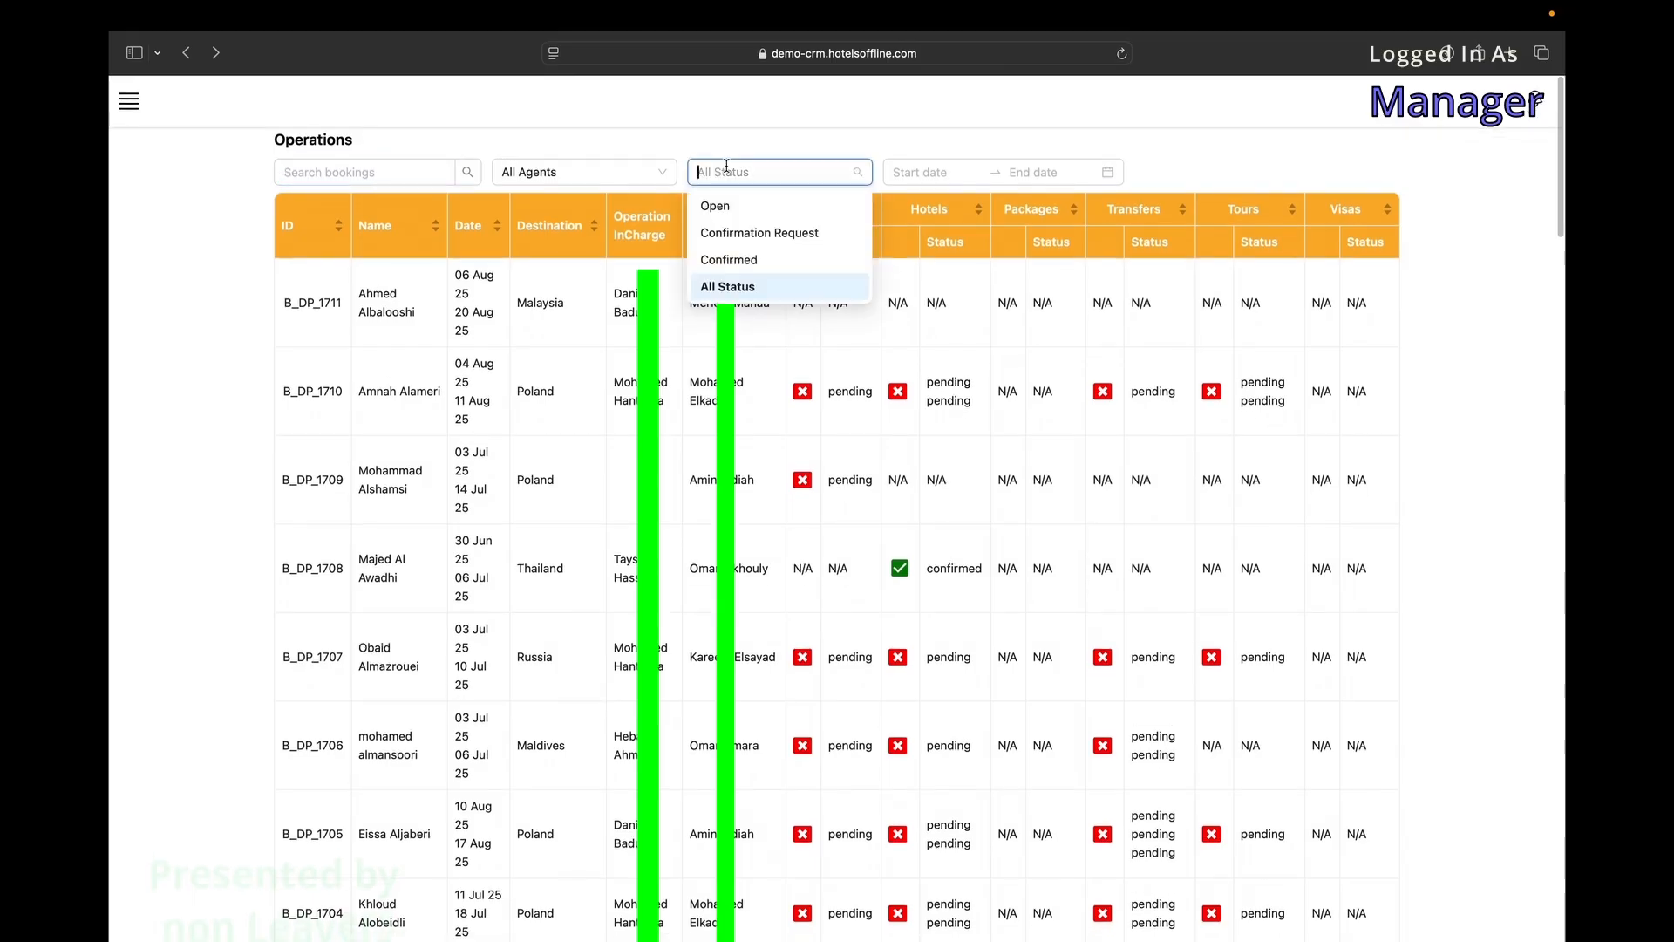
pyautogui.click(129, 101)
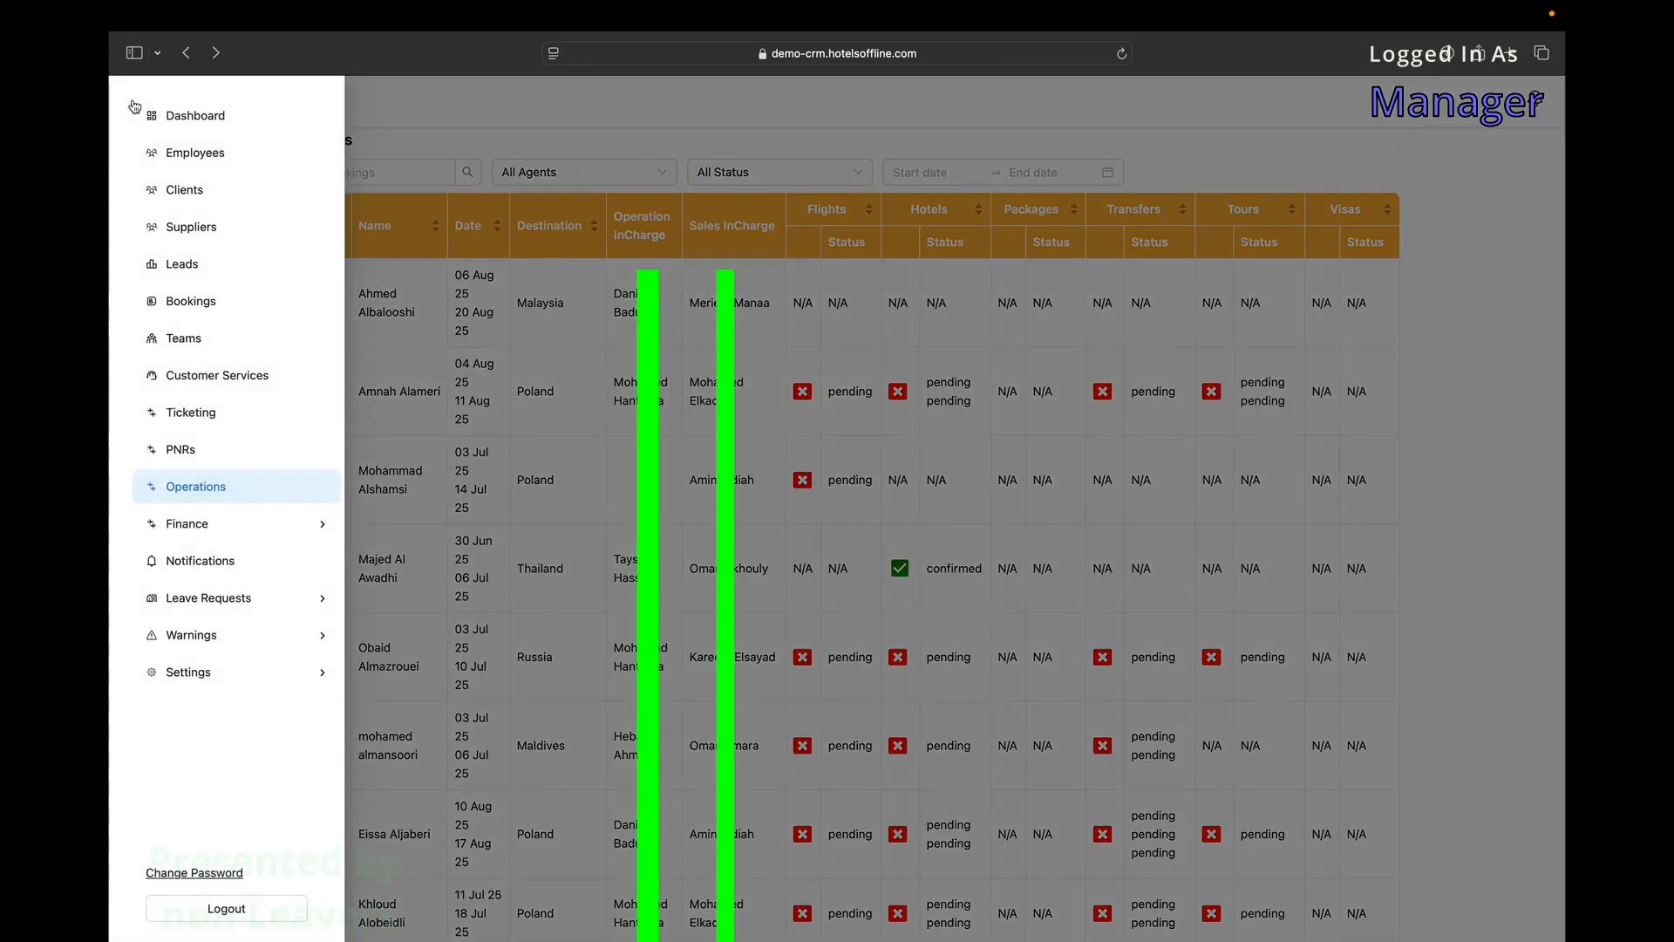
# Open the Payables page under Finance and scroll through its list.
pyautogui.moveTo(207, 531)
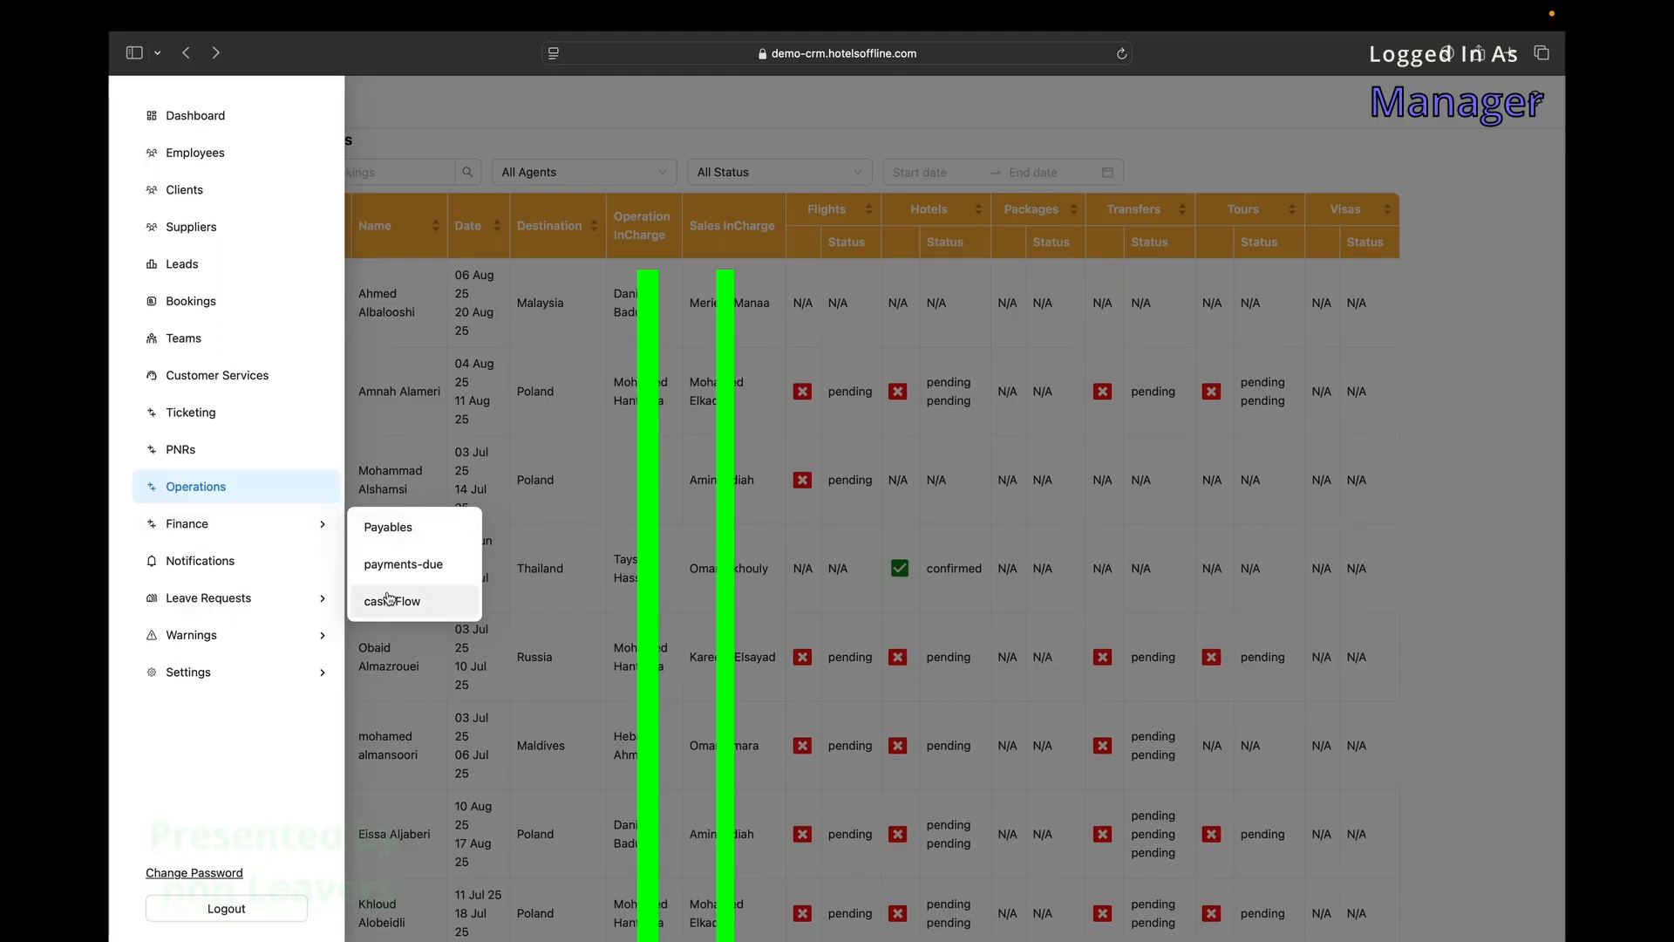
pyautogui.click(403, 544)
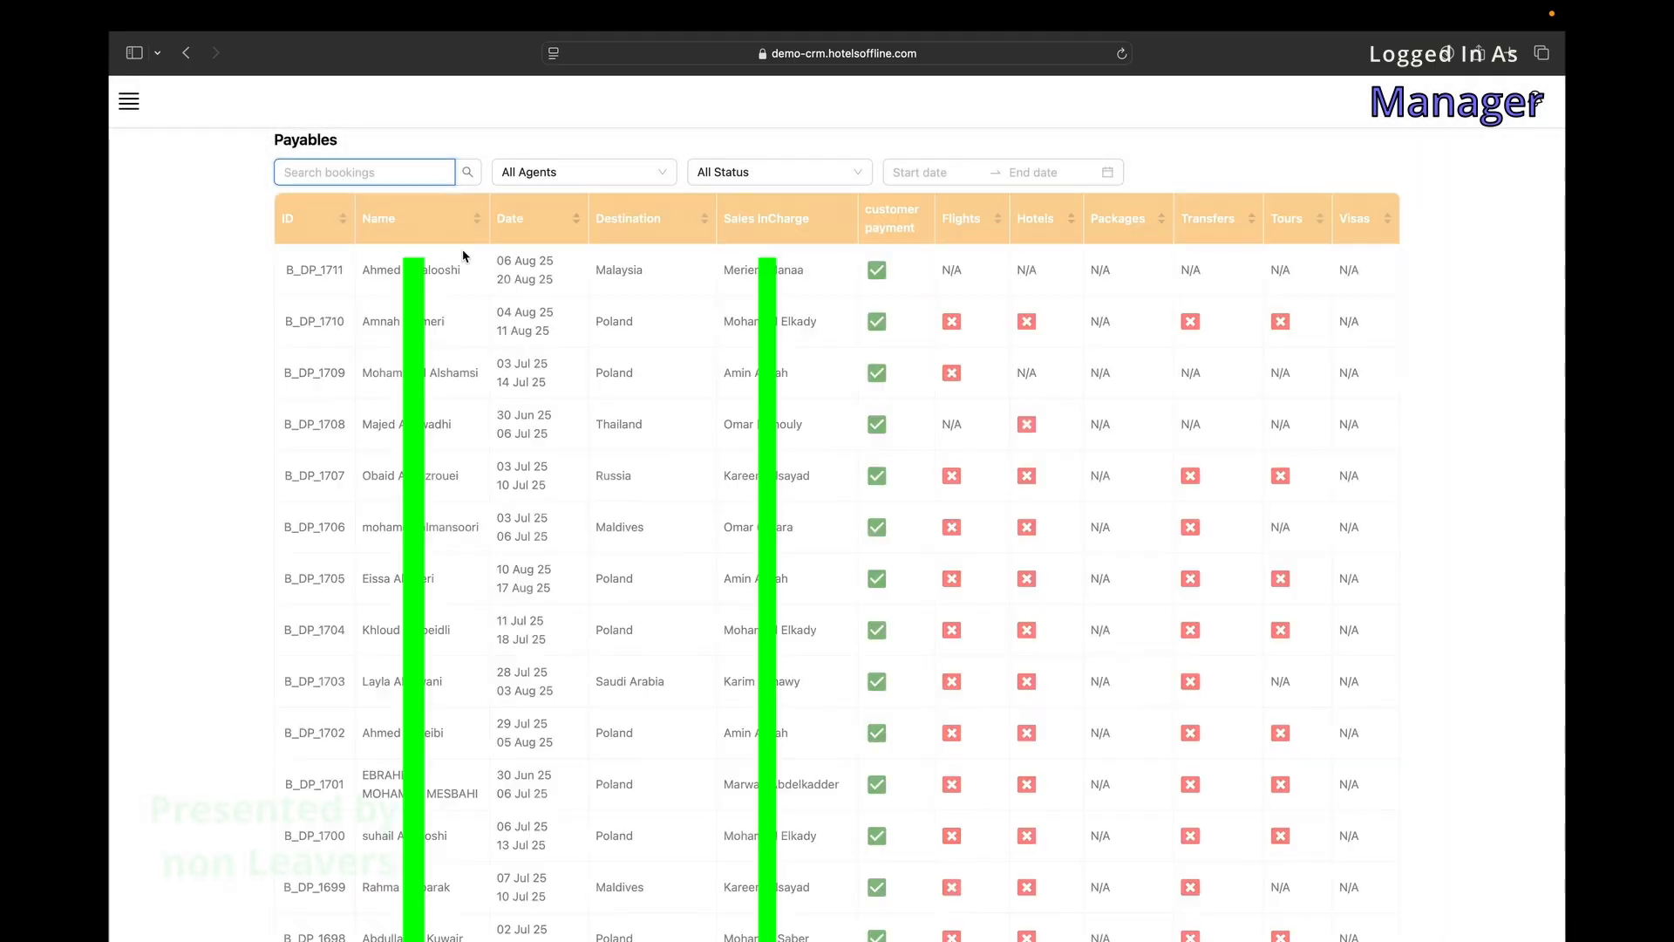
pyautogui.scroll(-10, 837, 424)
pyautogui.scroll(-5, 838, 424)
pyautogui.scroll(15, 324, 307)
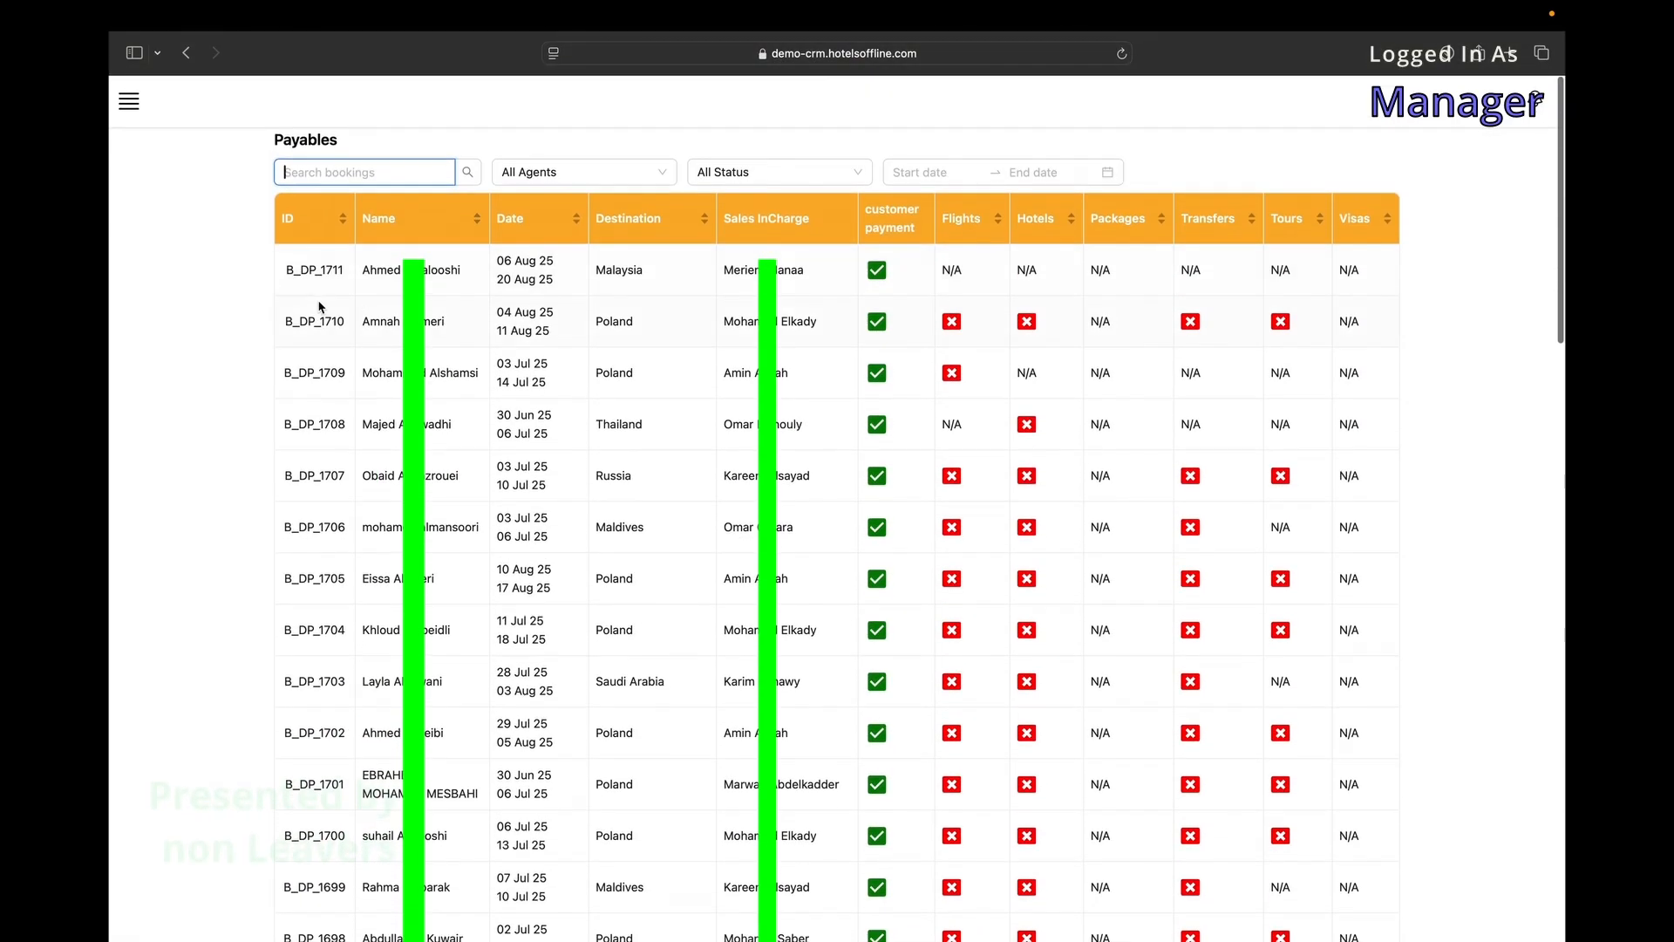
# View the Payments Due list, then open the Cash Flow report.
pyautogui.click(130, 102)
pyautogui.click(390, 563)
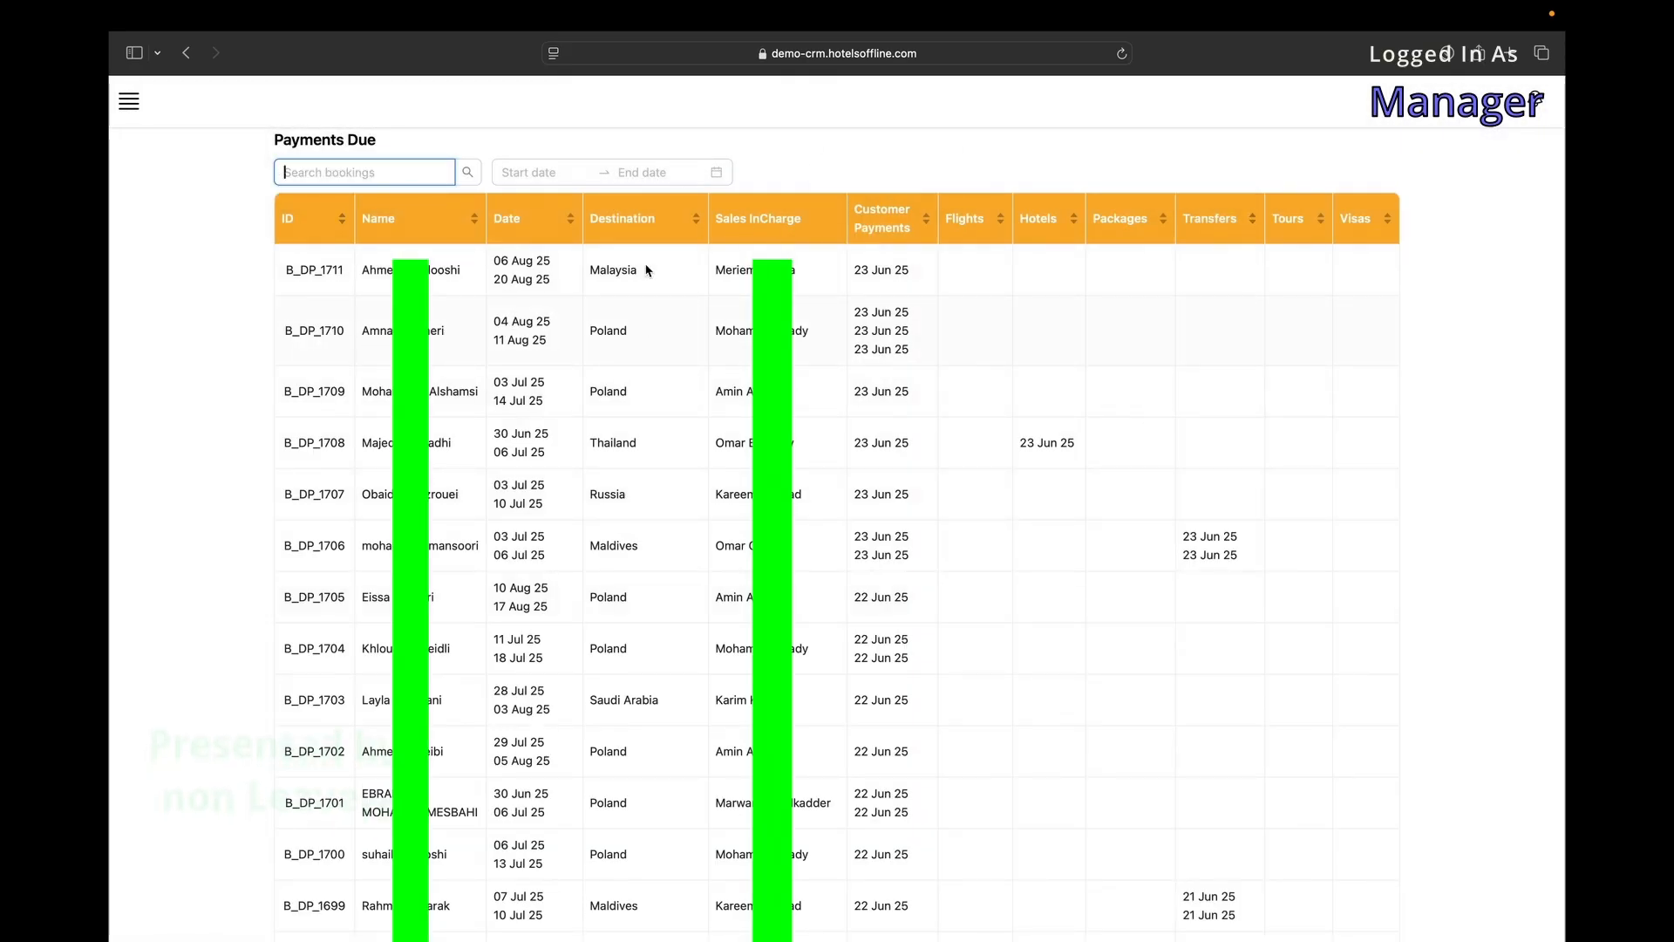
pyautogui.click(129, 102)
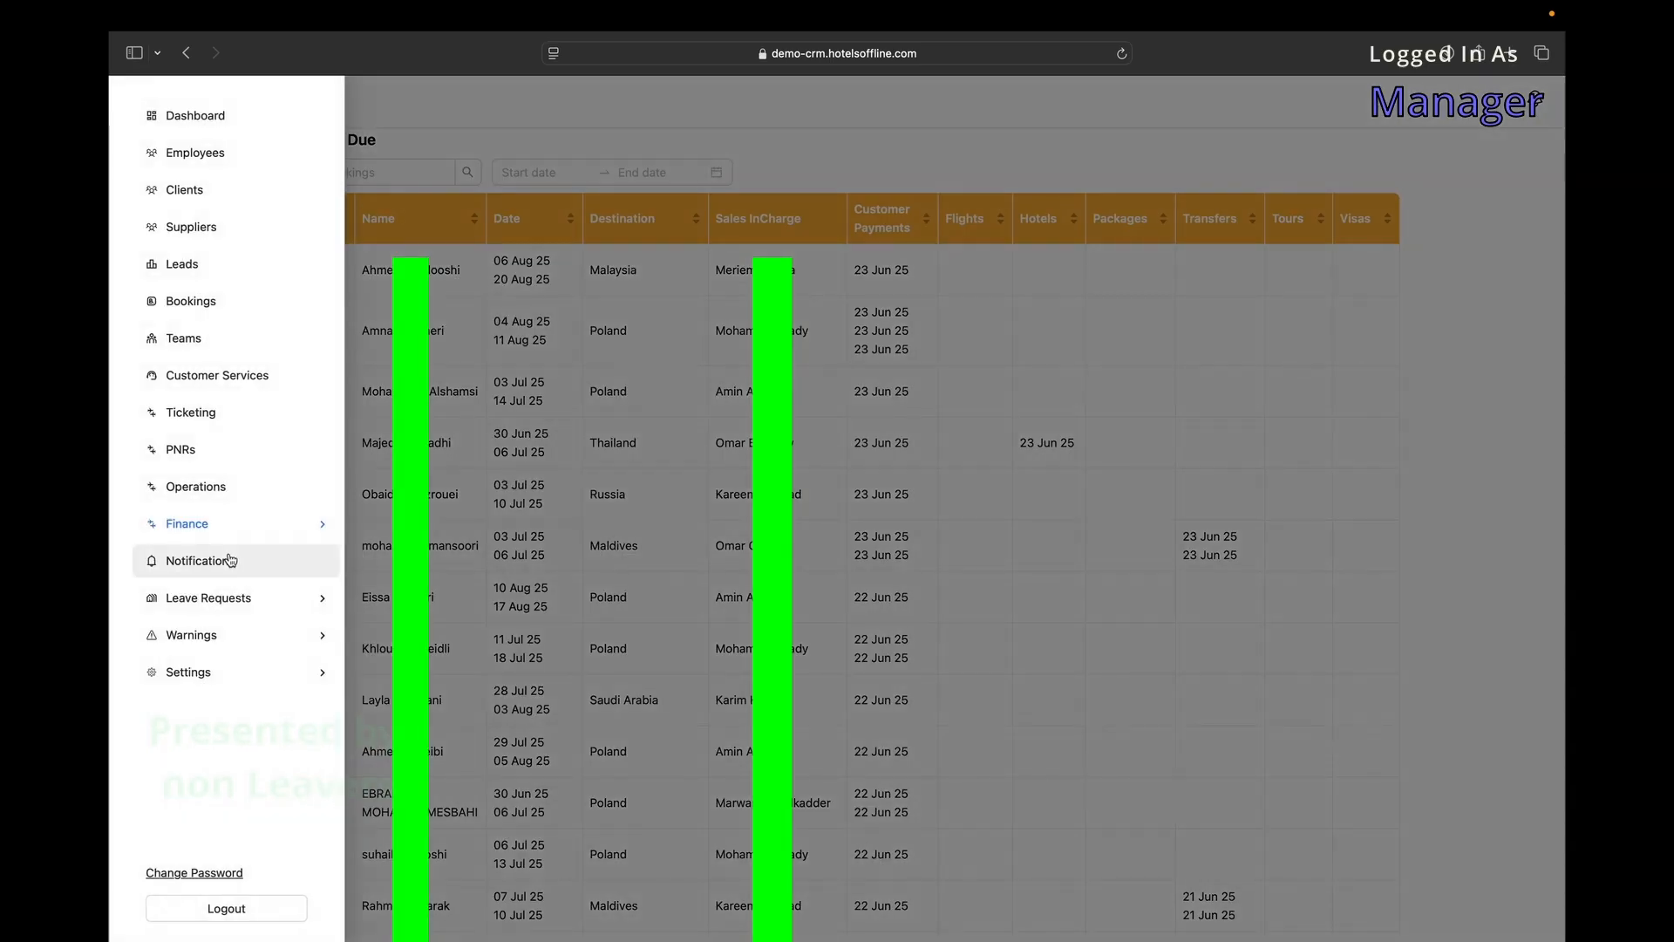
pyautogui.moveTo(305, 524)
pyautogui.click(396, 600)
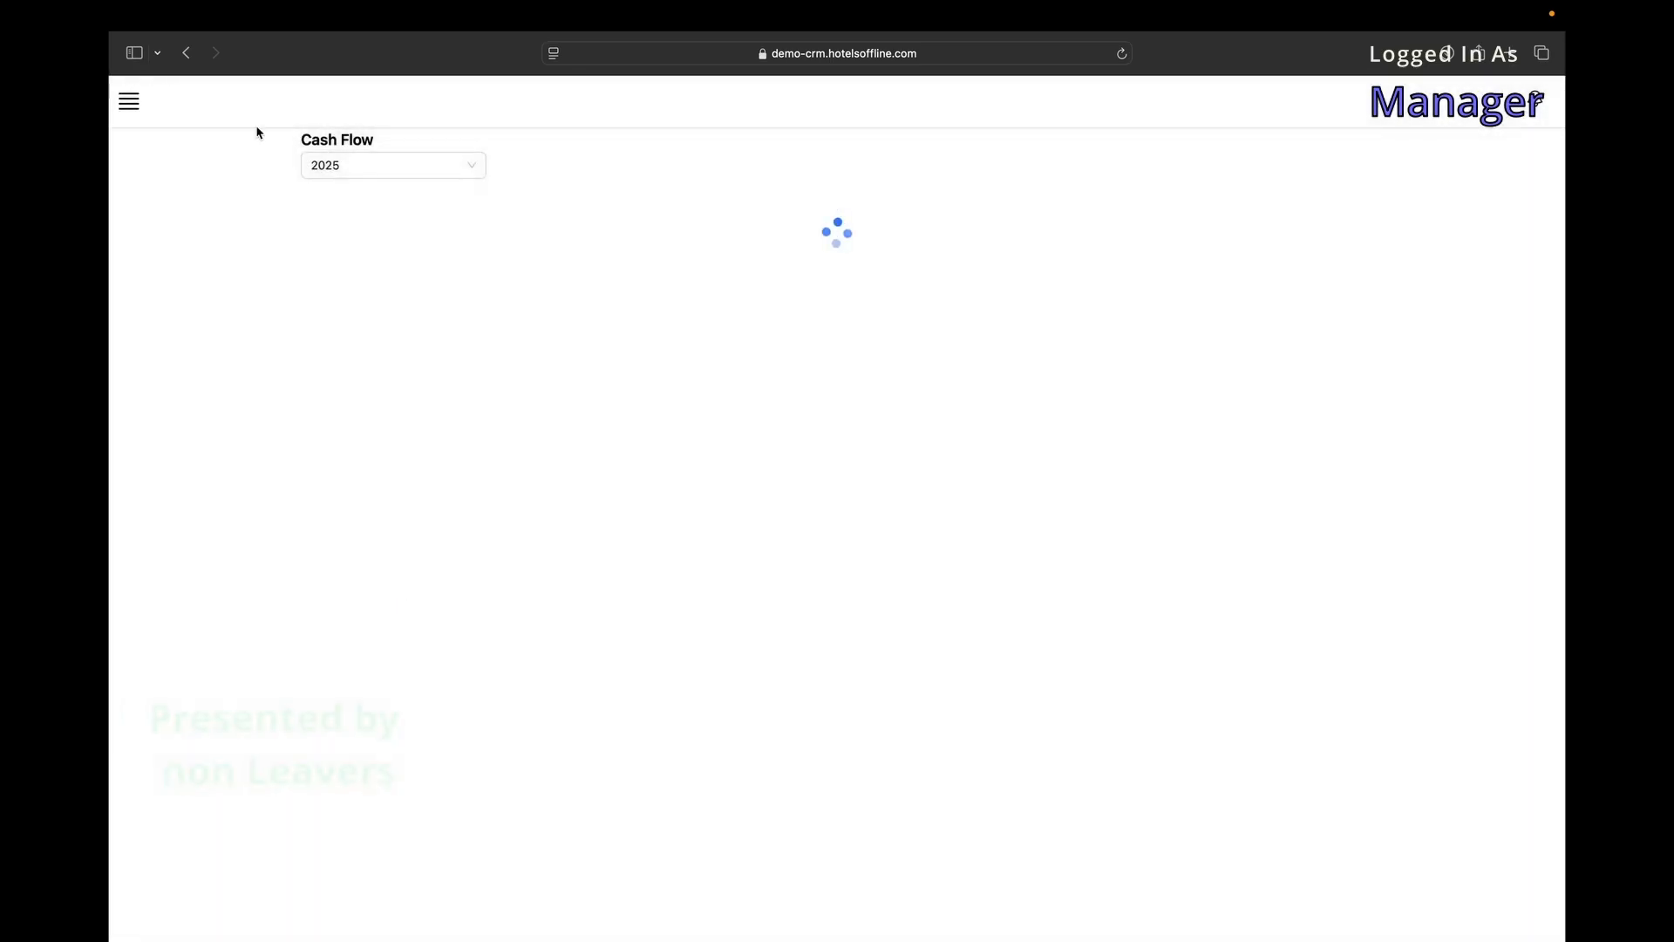
# Switch the Cash Flow report year to 2024, then back to 2025.
pyautogui.click(384, 169)
pyautogui.click(372, 203)
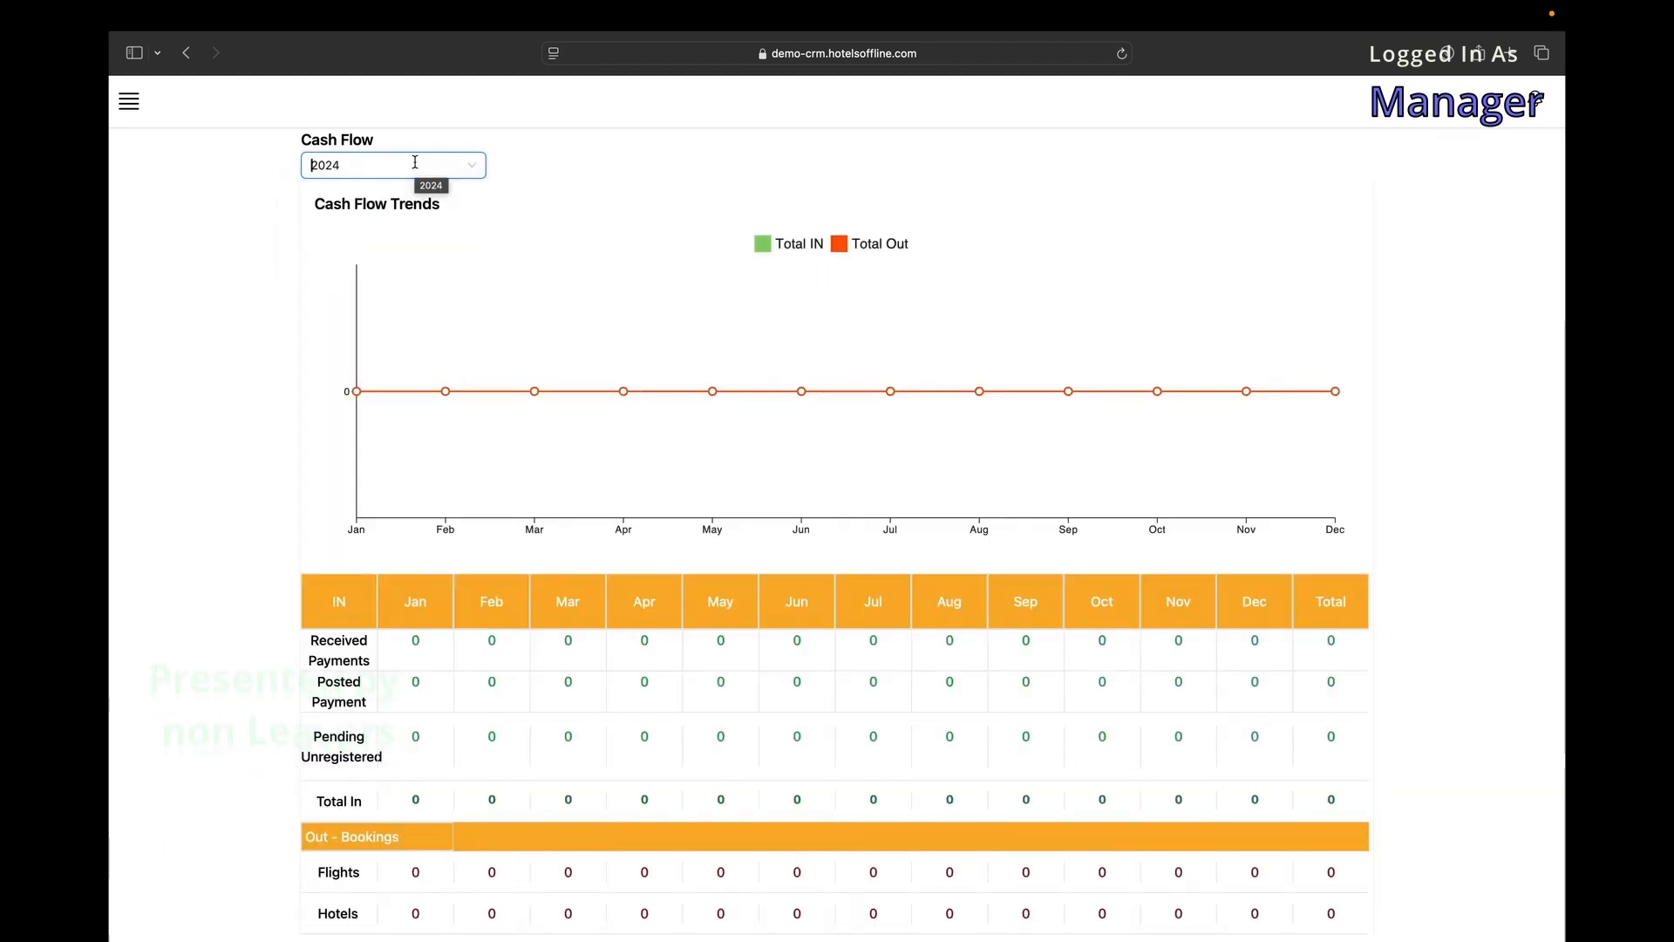
pyautogui.click(415, 163)
pyautogui.click(382, 225)
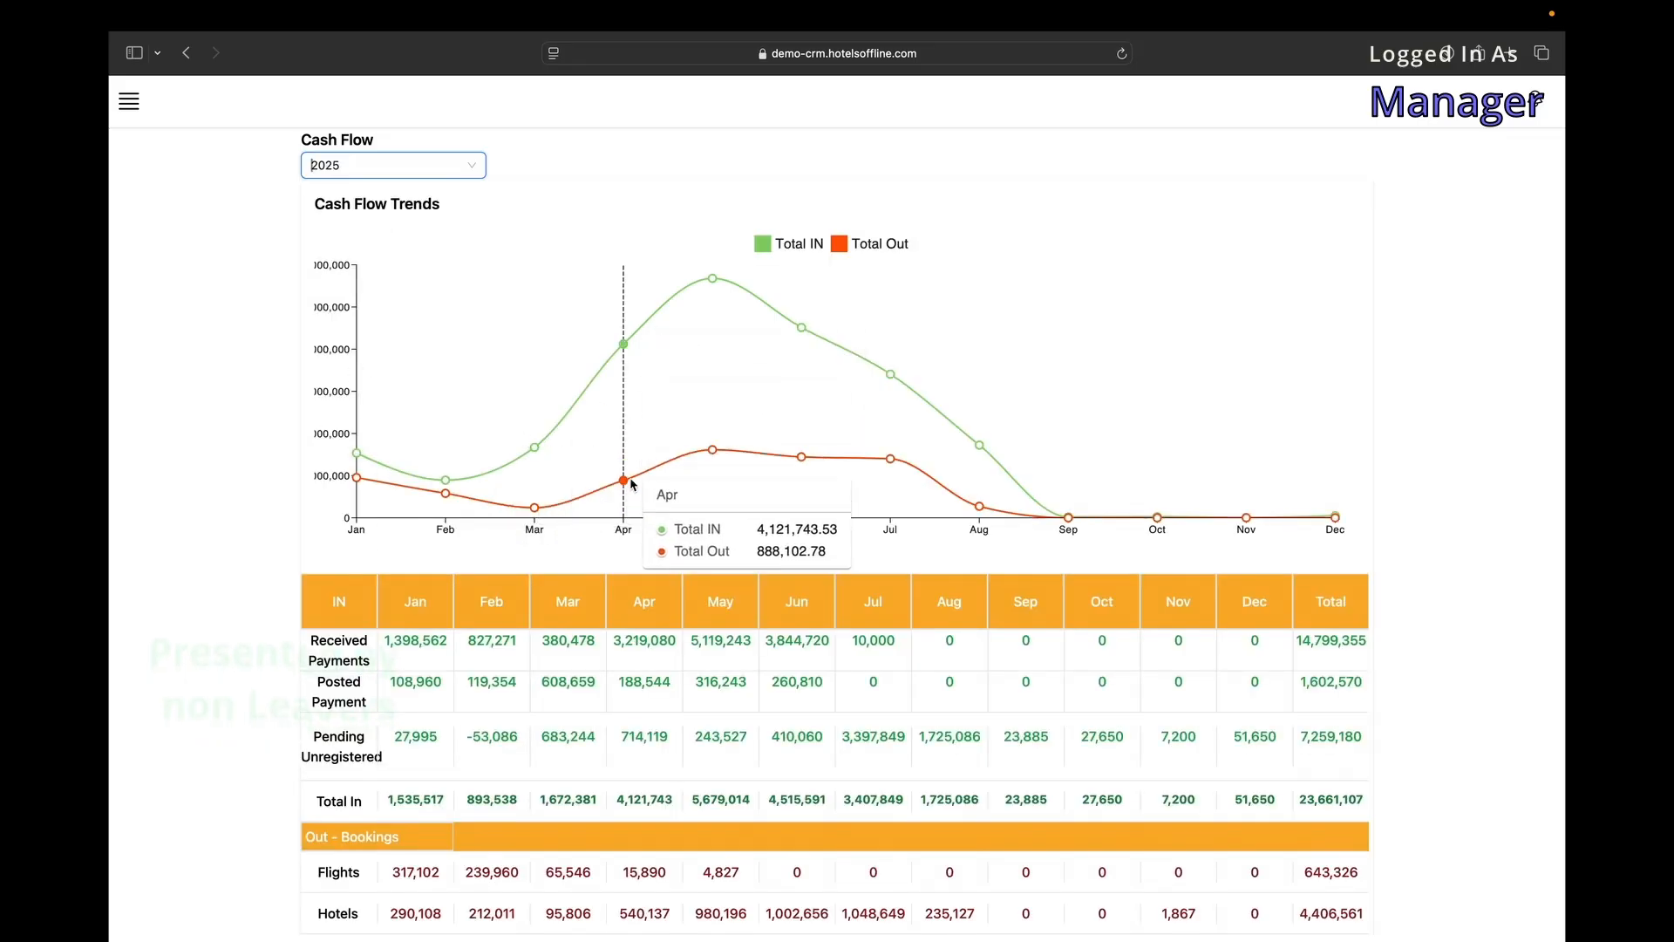
# Scroll through the 2025 monthly income, costs and profit table, then expand Finance in the menu.
pyautogui.scroll(-5, 638, 425)
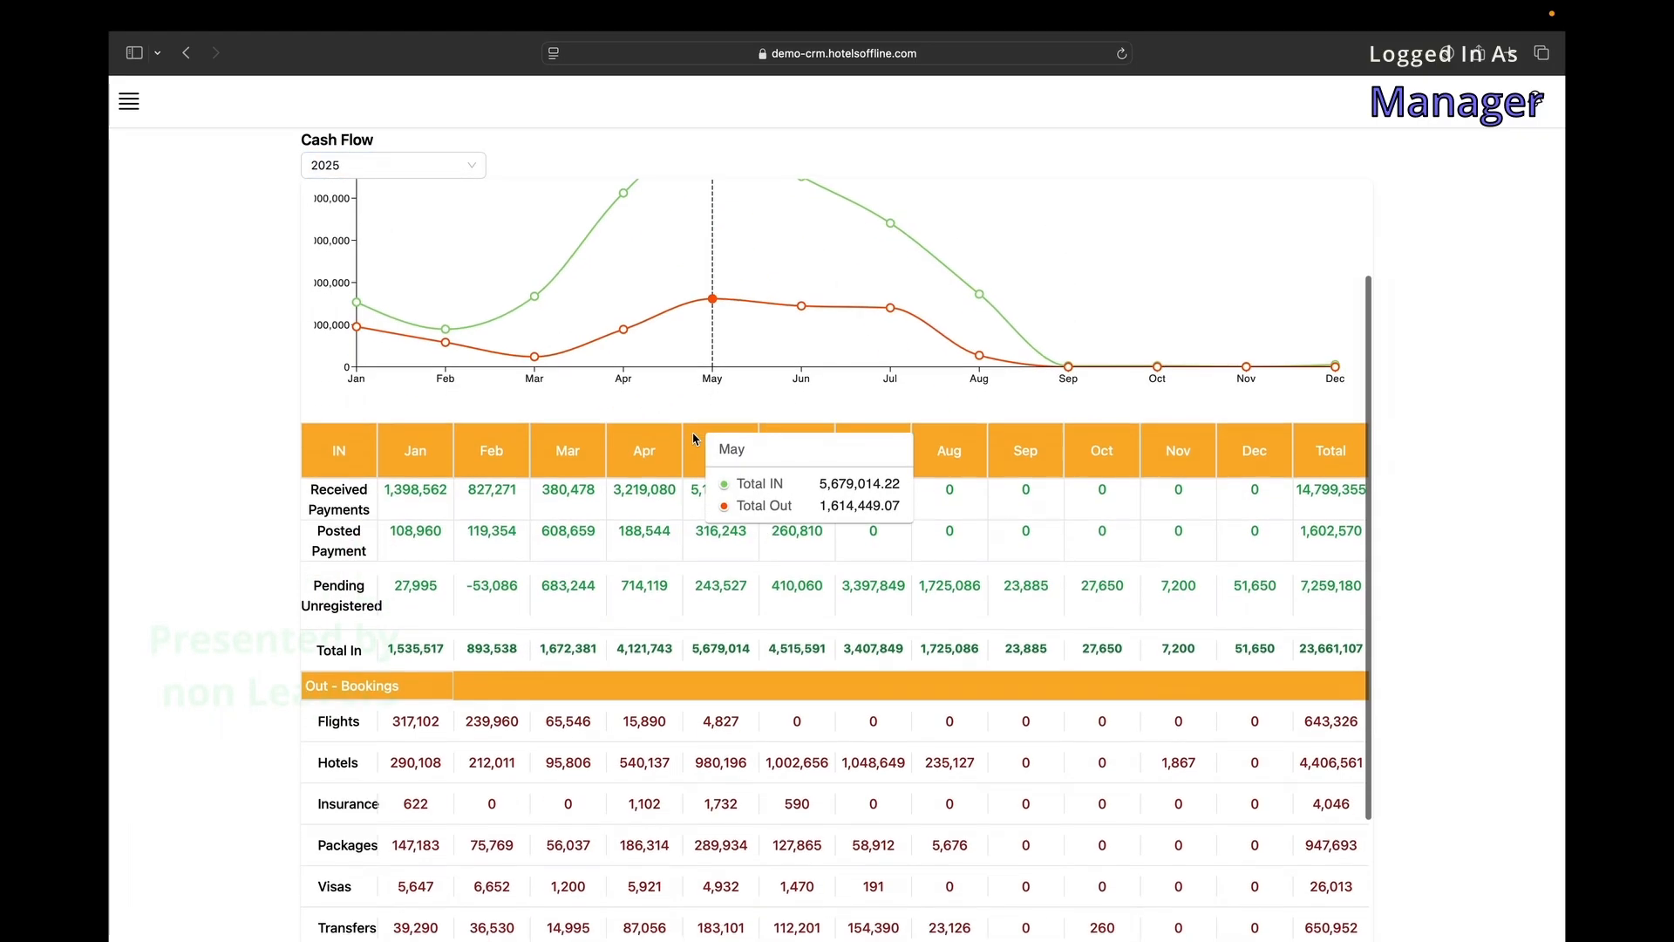
pyautogui.scroll(3, 637, 424)
pyautogui.scroll(-5, 638, 424)
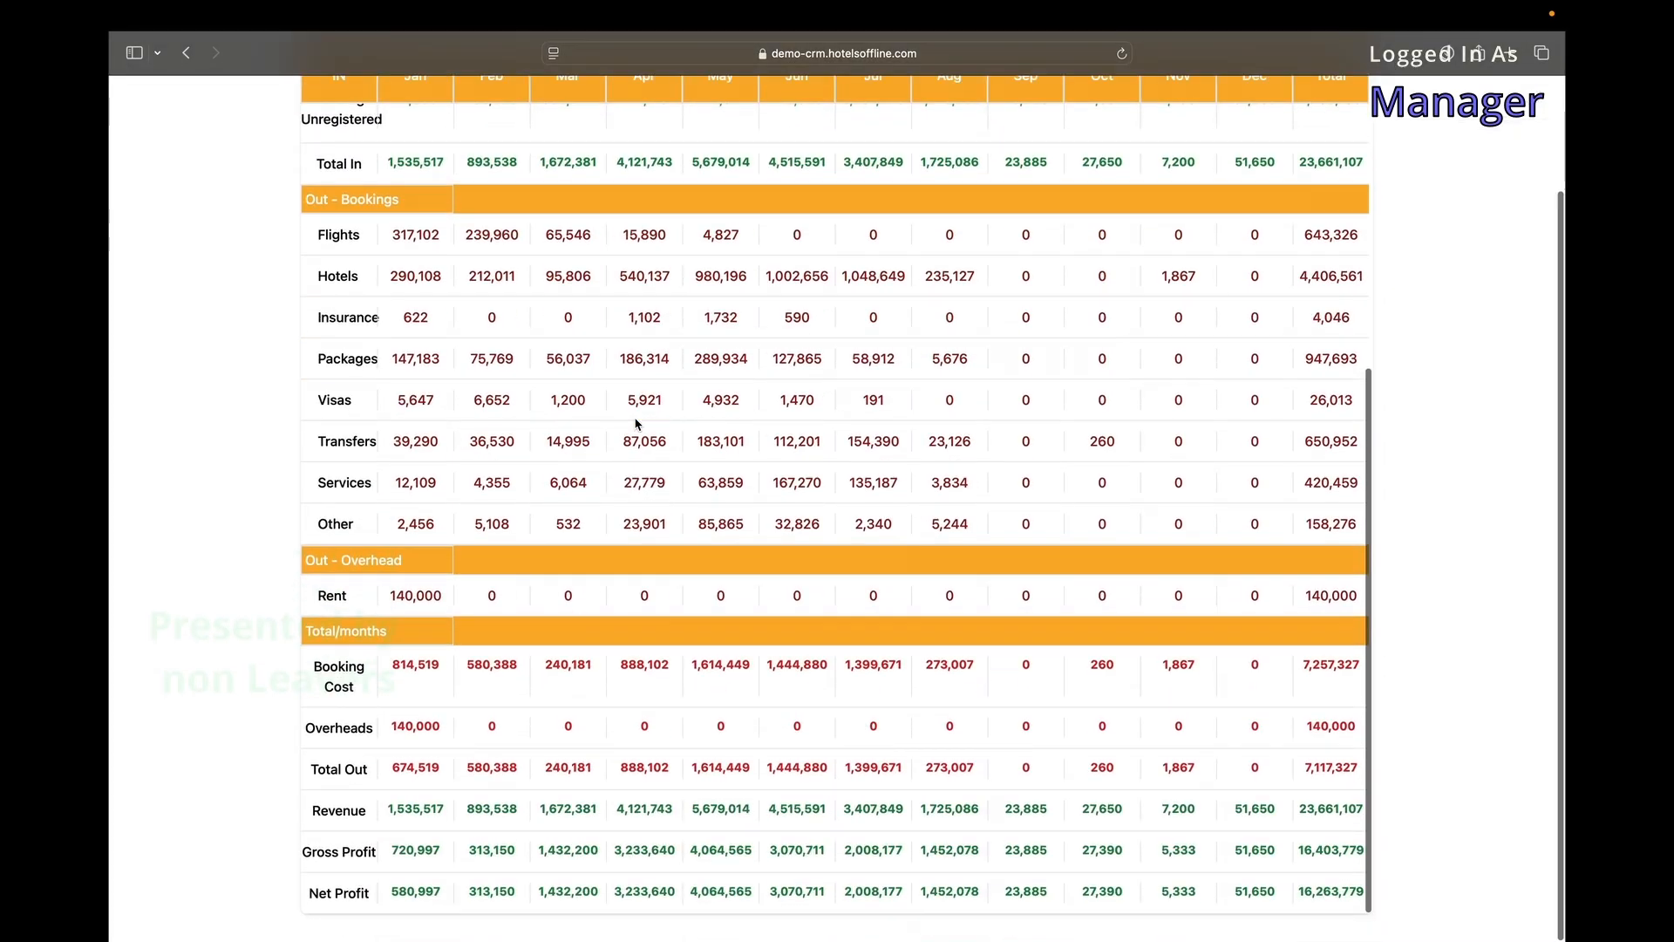
pyautogui.scroll(5, 637, 425)
pyautogui.scroll(5, 637, 424)
pyautogui.click(129, 101)
pyautogui.click(191, 524)
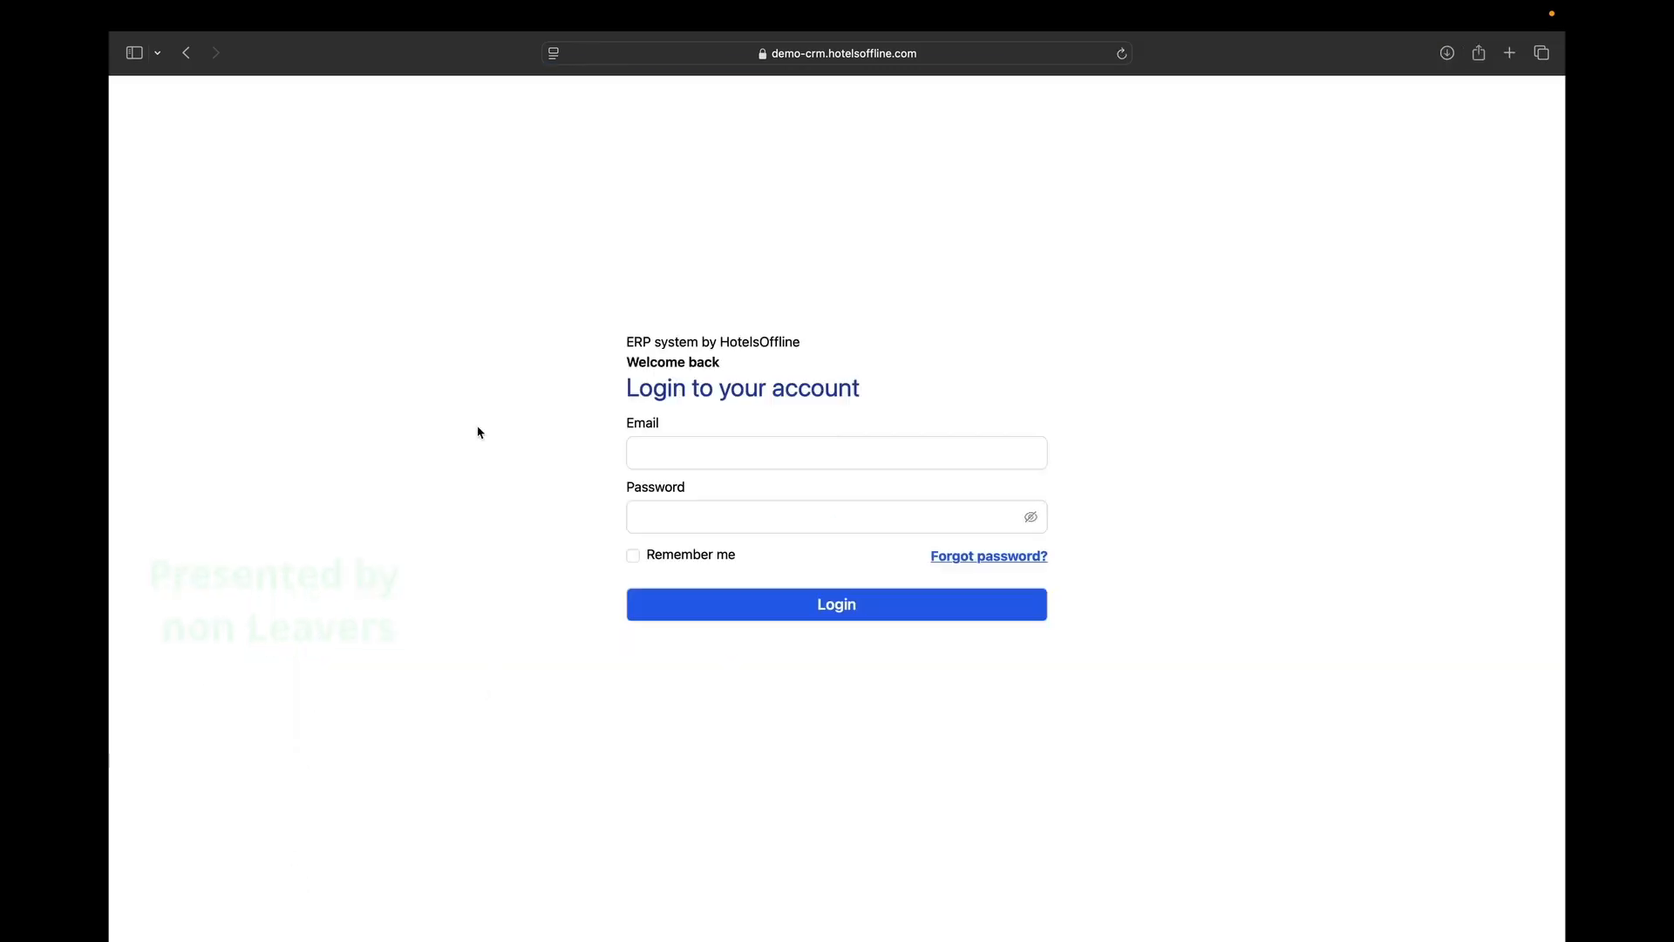
# Sign in to the Finance account with the pasted e-mail and password, declining to save the password.
pyautogui.click(725, 446)
pyautogui.press('super+v')
pyautogui.click(696, 516)
pyautogui.write('••••••••')
pyautogui.press('Return')
pyautogui.click(821, 590)
# Go to Finance > Cost Overhead > cost-overhead from the sidebar.
pyautogui.click(130, 101)
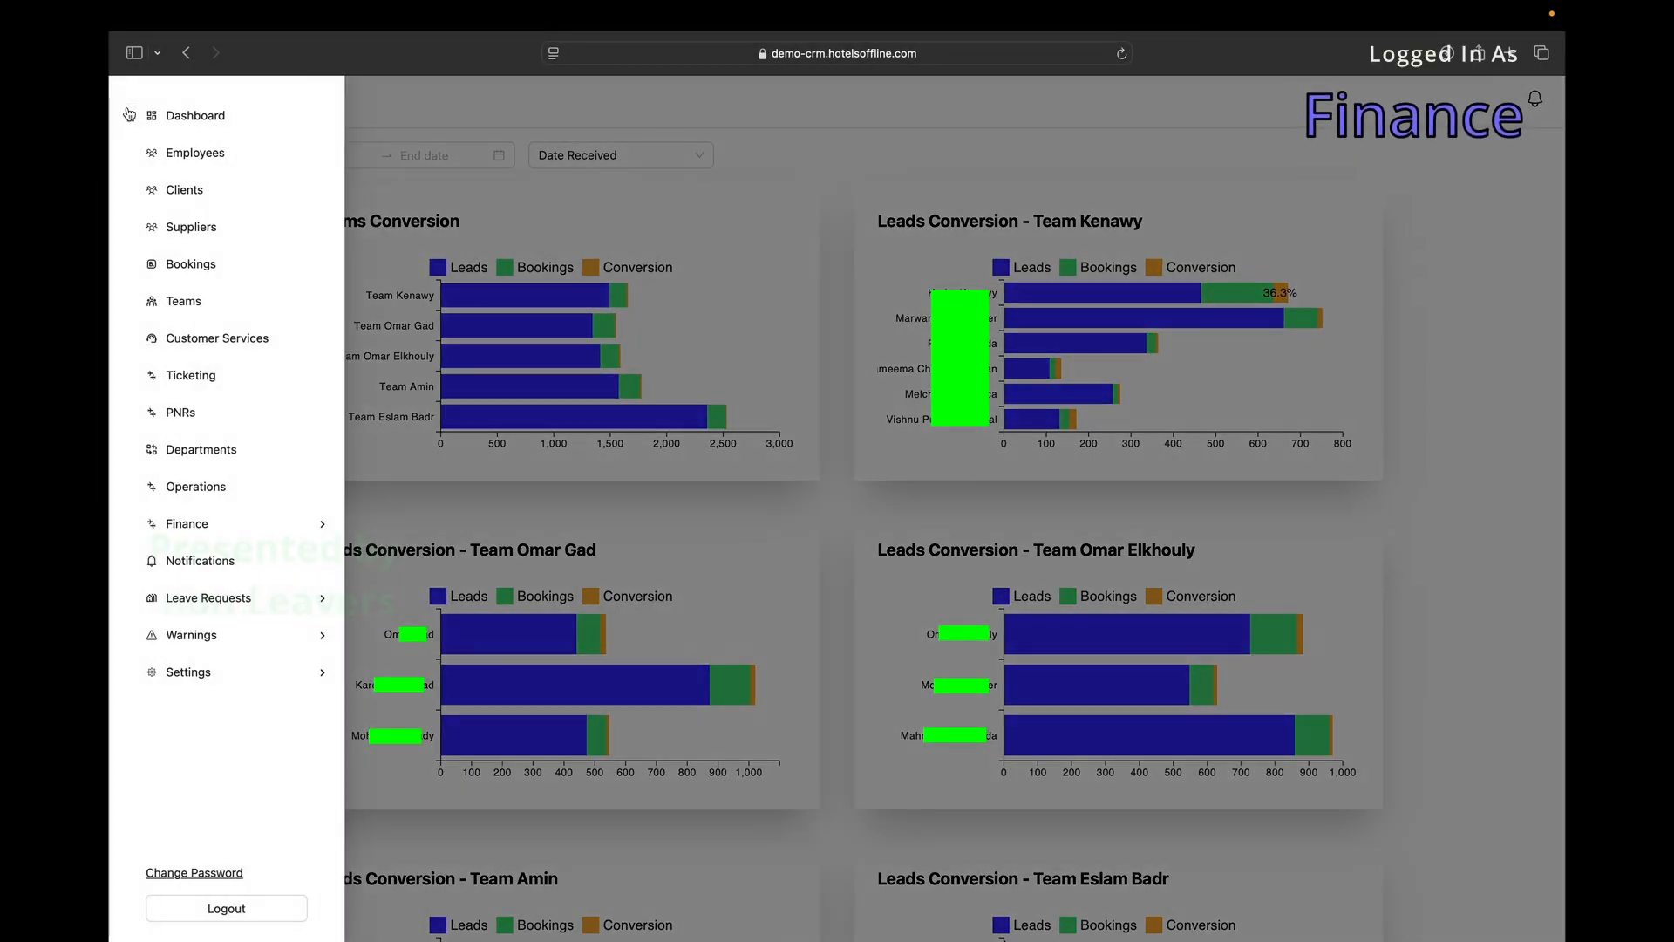
pyautogui.moveTo(262, 523)
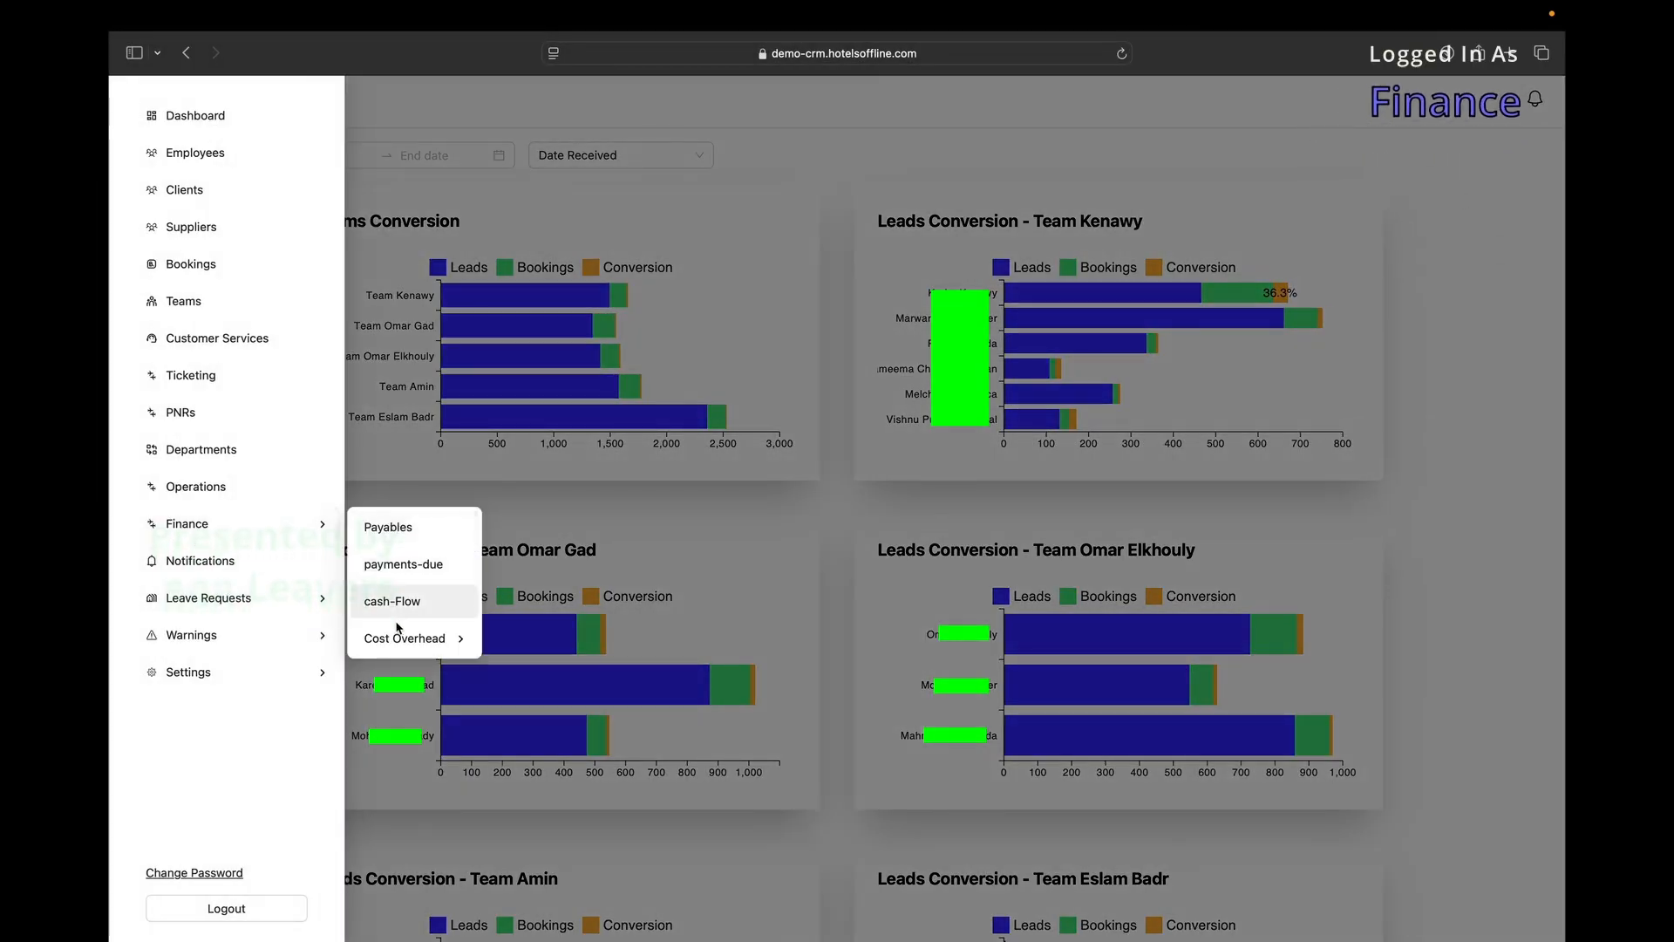
pyautogui.moveTo(399, 641)
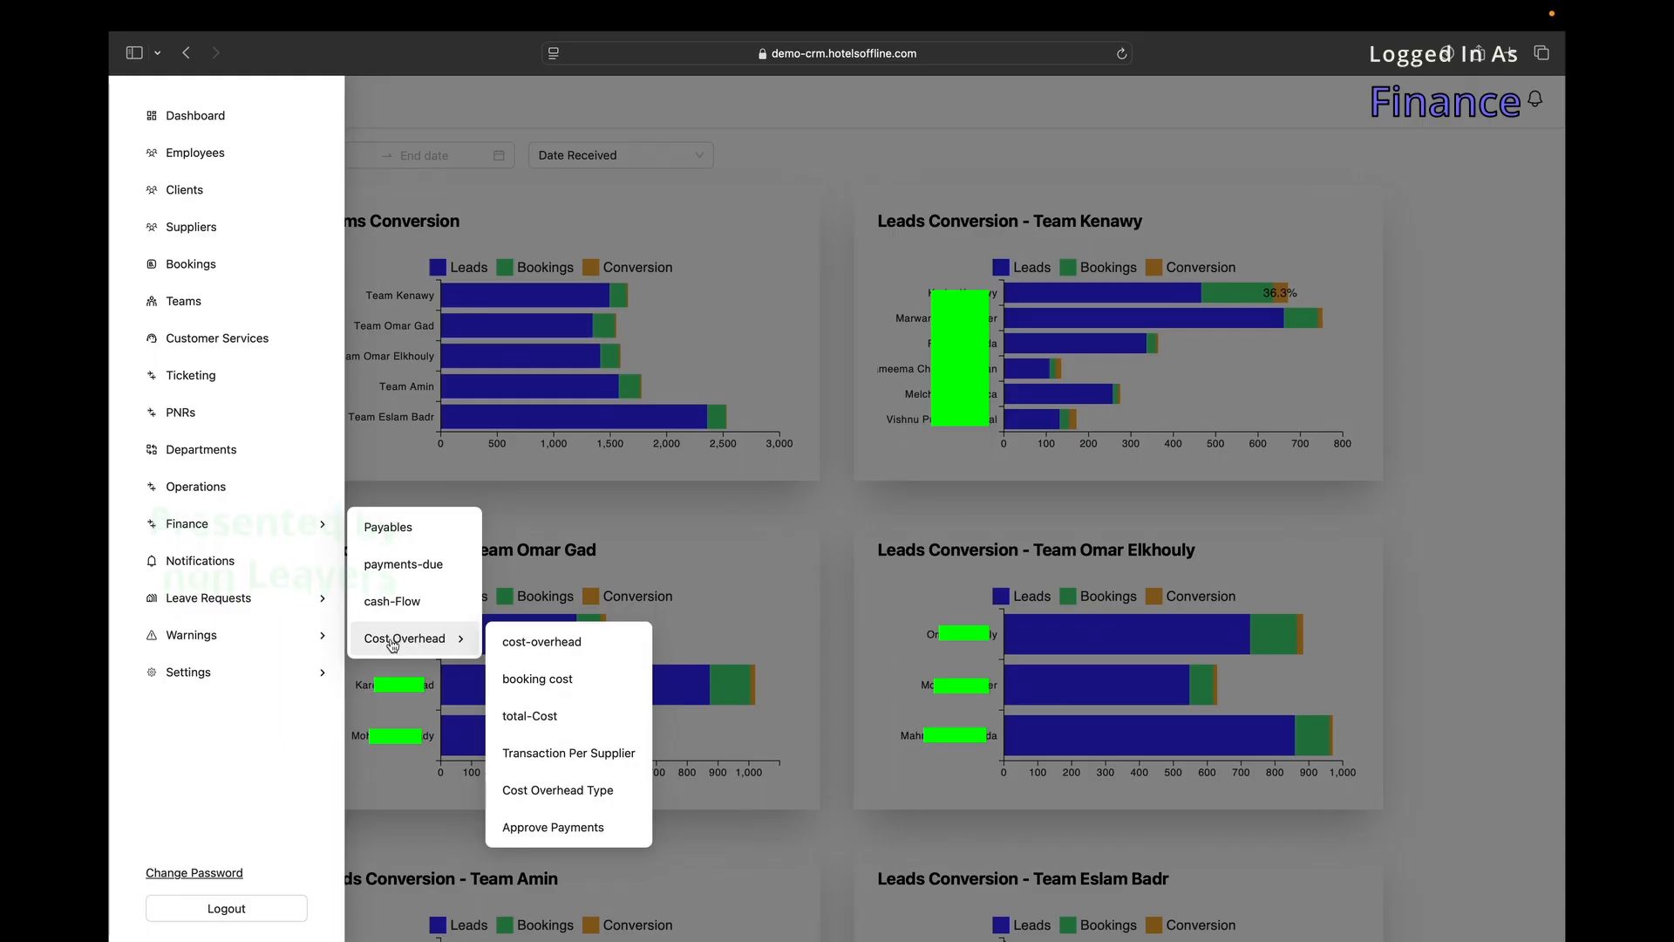
pyautogui.click(506, 644)
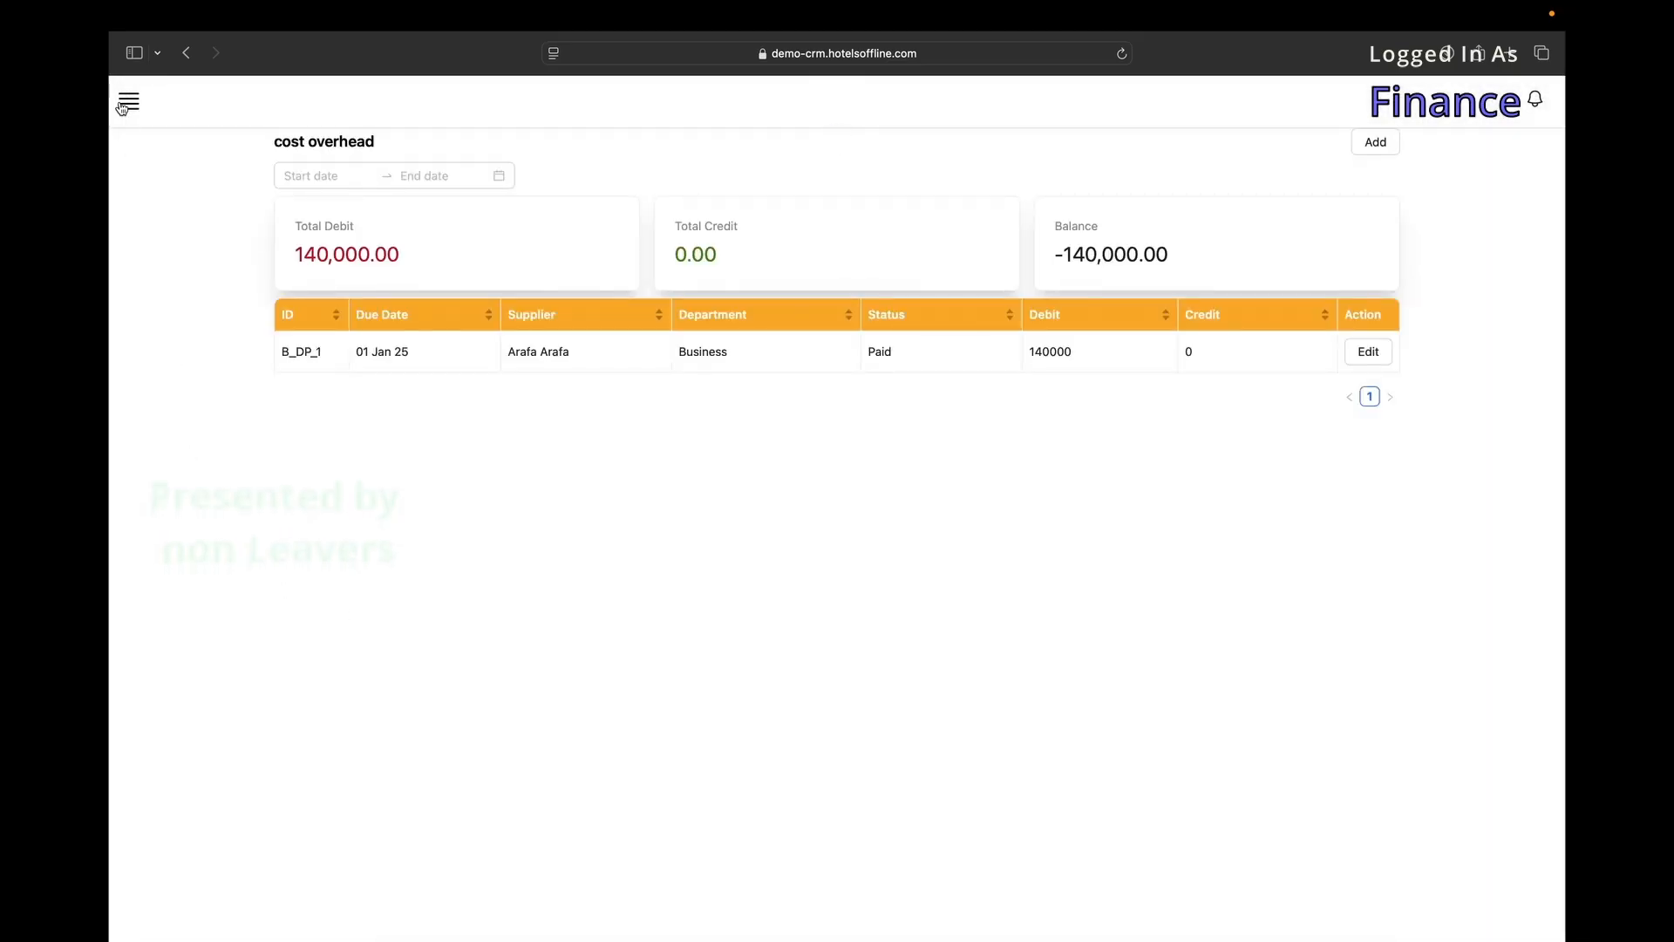
# Start a new overhead entry with type Rent - Expenses, department Sales, and an employee.
pyautogui.click(1376, 143)
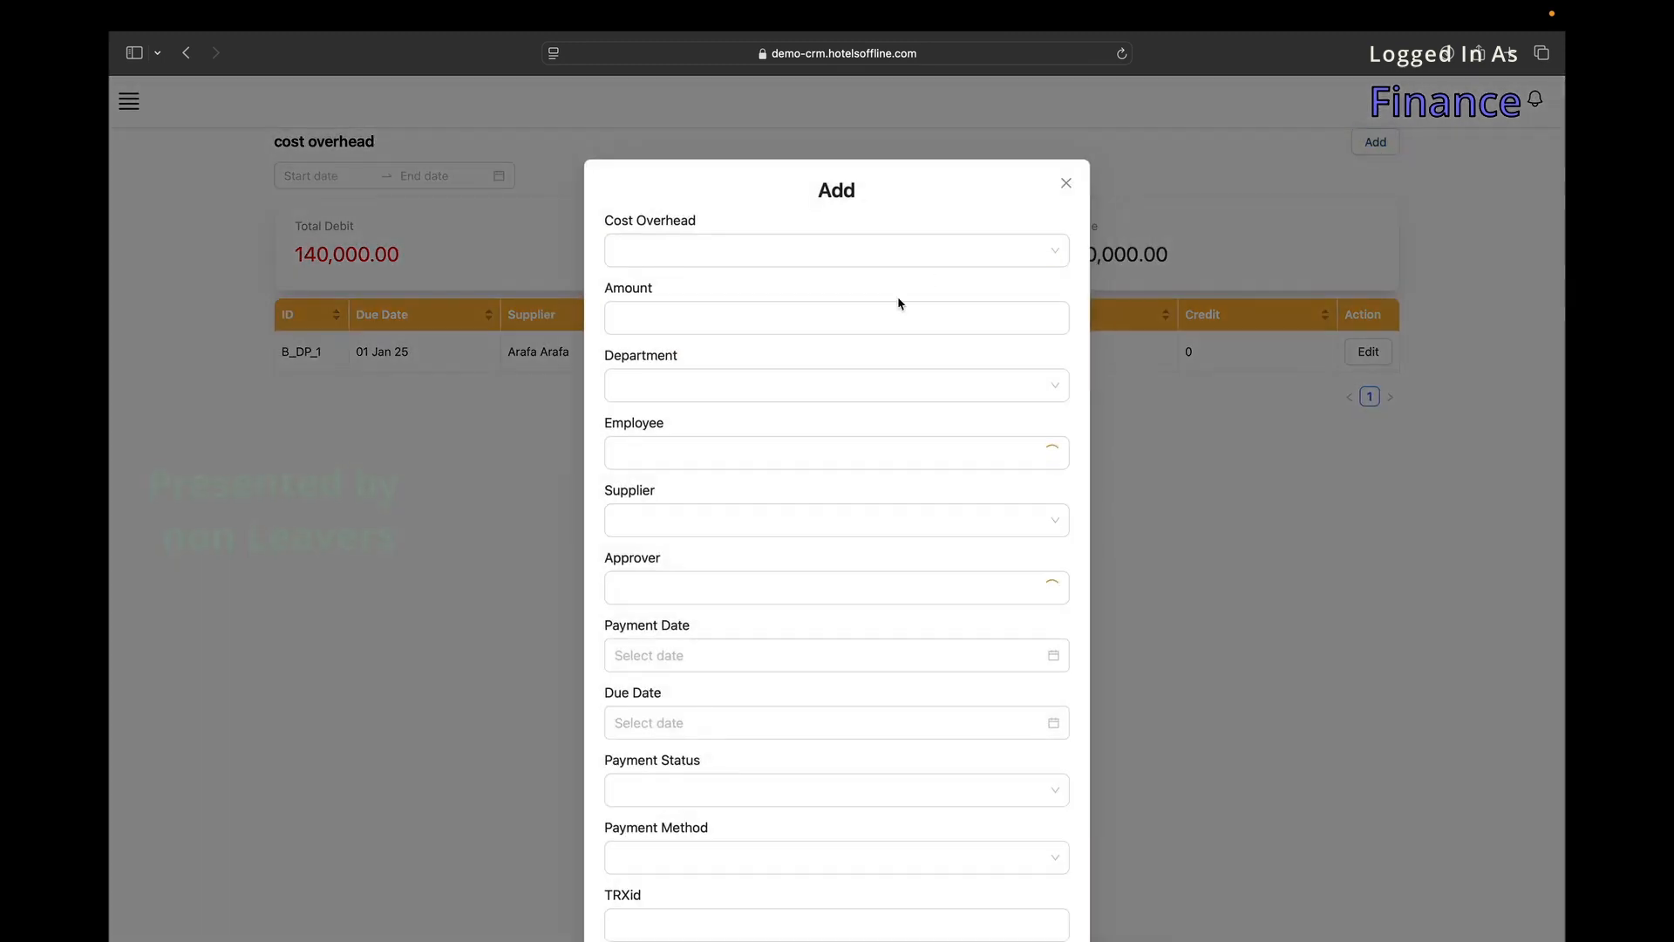
pyautogui.click(792, 245)
pyautogui.click(740, 284)
pyautogui.click(687, 384)
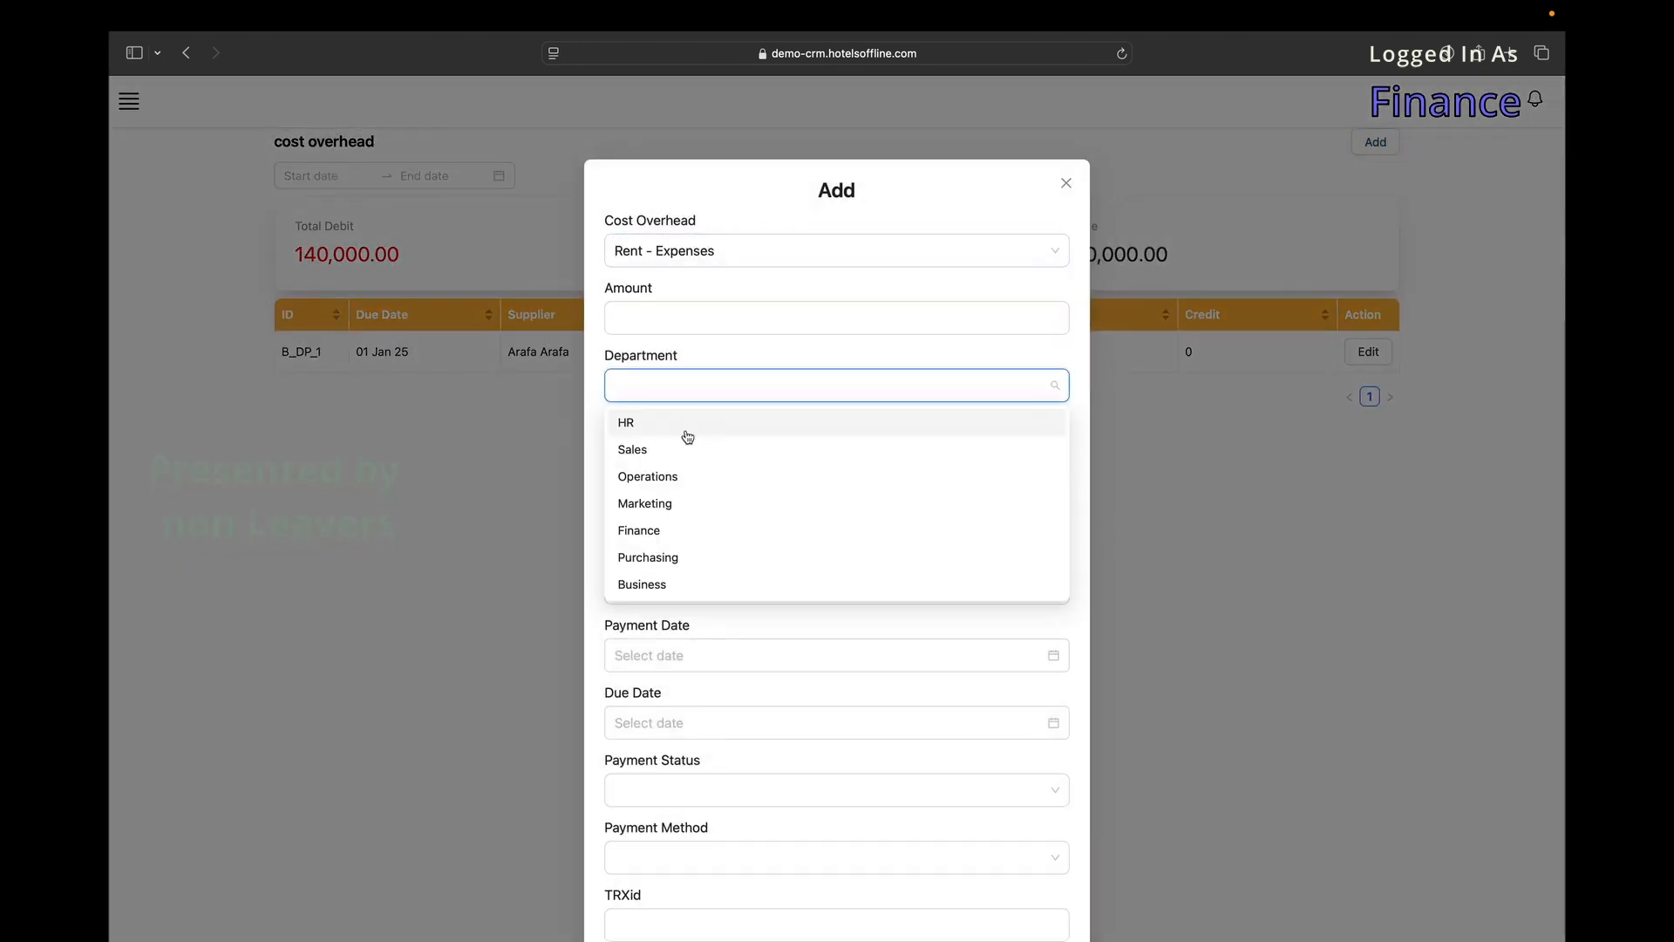
pyautogui.click(679, 446)
pyautogui.click(679, 446)
pyautogui.scroll(-3, 646, 228)
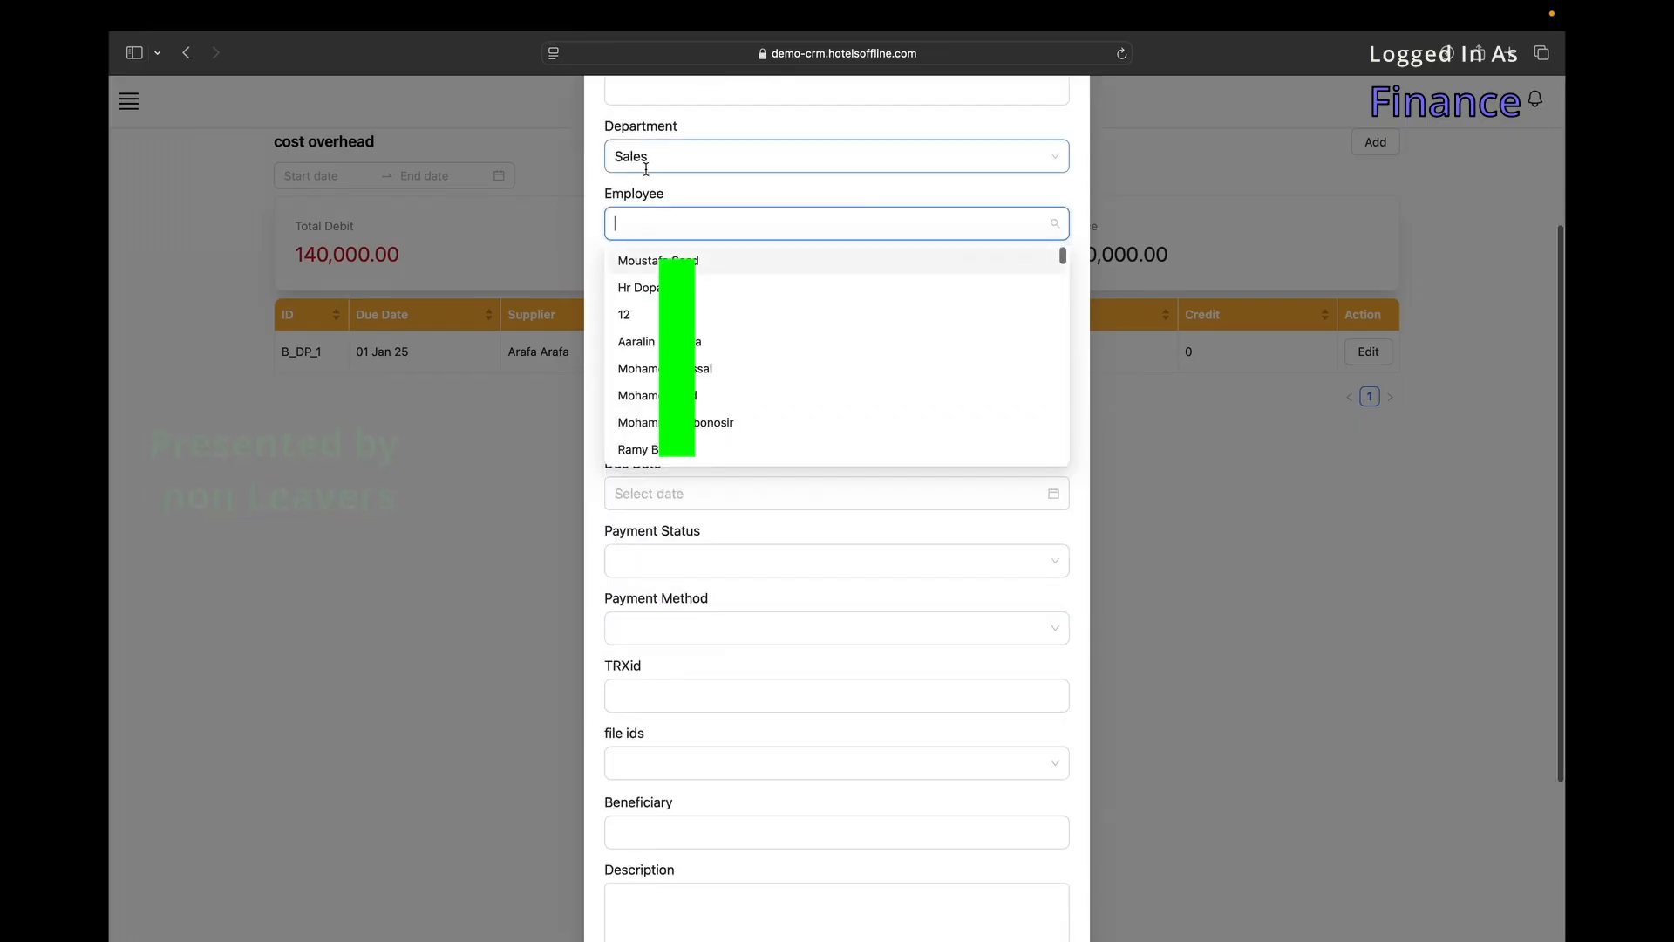
pyautogui.click(661, 281)
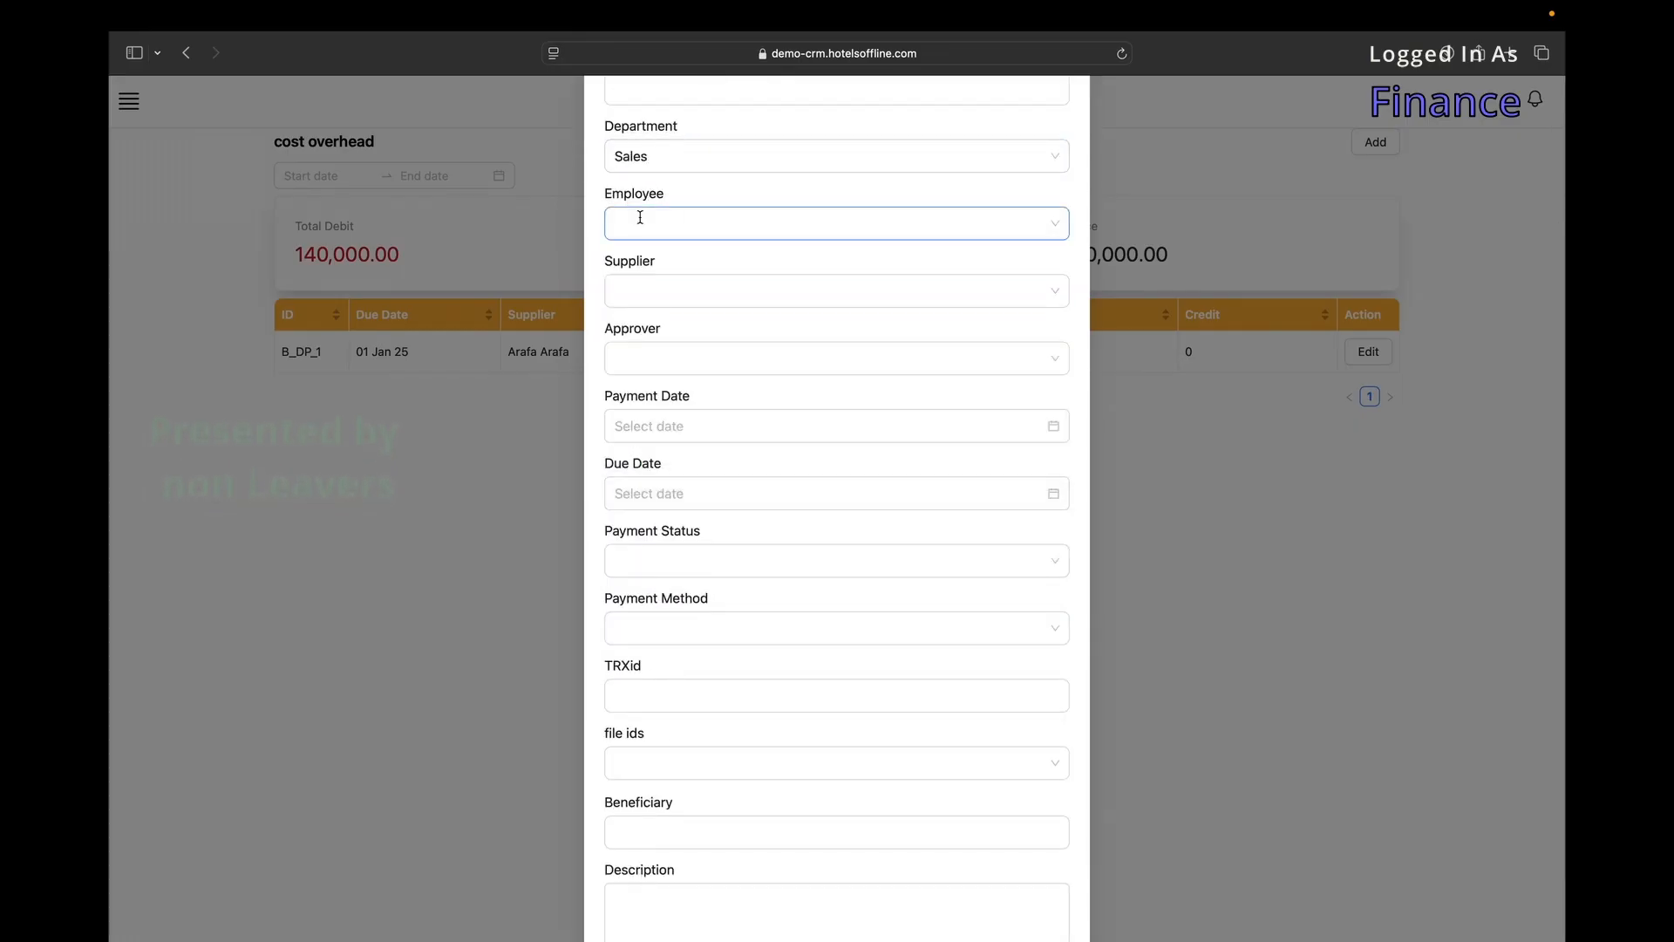
# Set supplier Fly Nas, an approver, and payment status Approved, leaving payment method empty.
pyautogui.click(695, 296)
pyautogui.click(638, 382)
pyautogui.click(698, 356)
pyautogui.click(661, 417)
pyautogui.scroll(-1, 661, 416)
pyautogui.click(764, 503)
pyautogui.click(716, 539)
pyautogui.scroll(-2, 716, 539)
pyautogui.click(698, 416)
pyautogui.click(663, 441)
pyautogui.scroll(-1, 663, 441)
# Attach files 1711, 1710 and 1709, then remove 1709 and 1711.
pyautogui.click(659, 518)
pyautogui.click(647, 610)
pyautogui.click(646, 635)
pyautogui.click(647, 662)
pyautogui.click(646, 449)
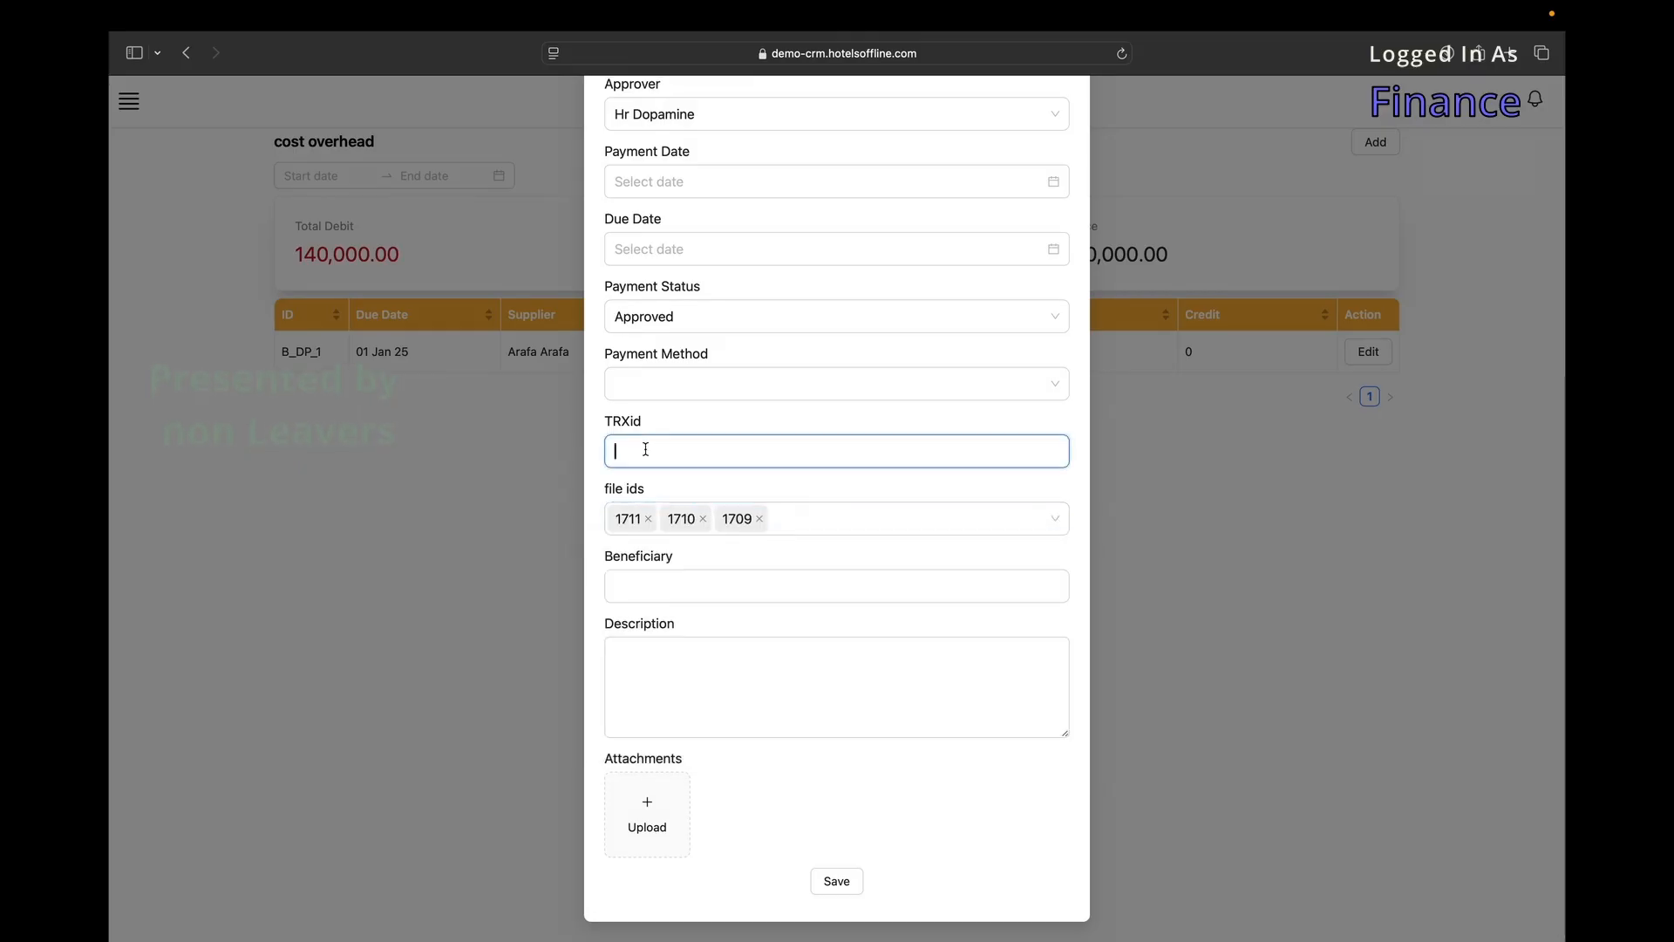
pyautogui.click(759, 519)
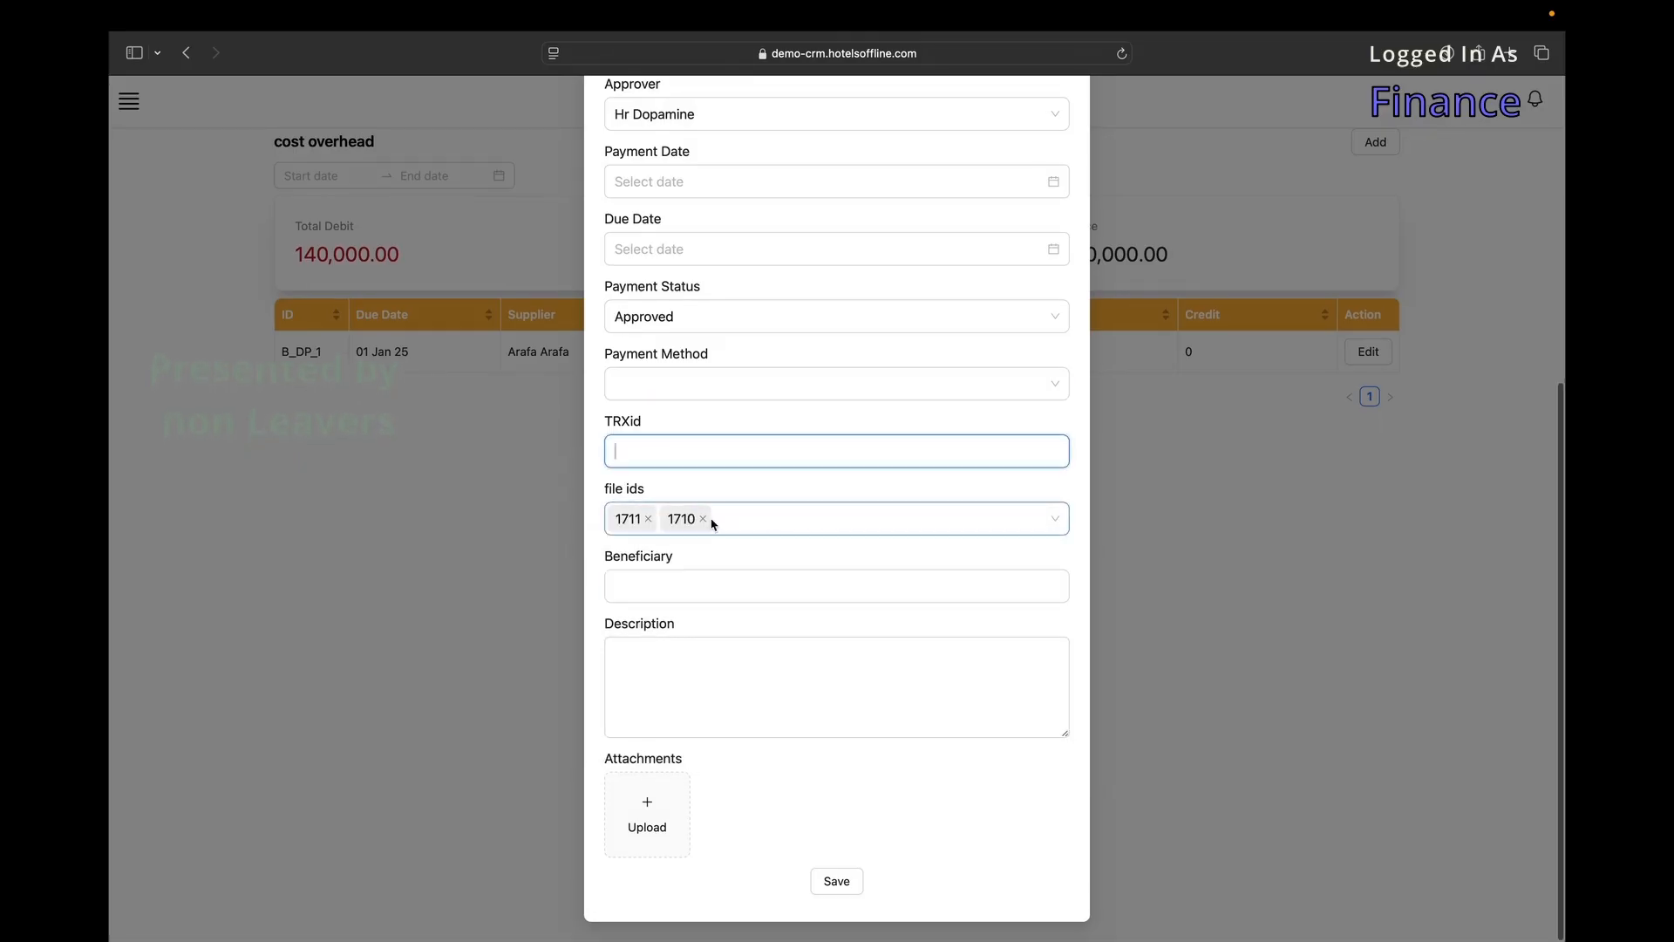
pyautogui.click(649, 519)
# Discard the partly filled overhead entry without saving.
pyautogui.scroll(10, 656, 488)
pyautogui.scroll(-4, 748, 399)
pyautogui.scroll(-4, 695, 593)
pyautogui.click(687, 708)
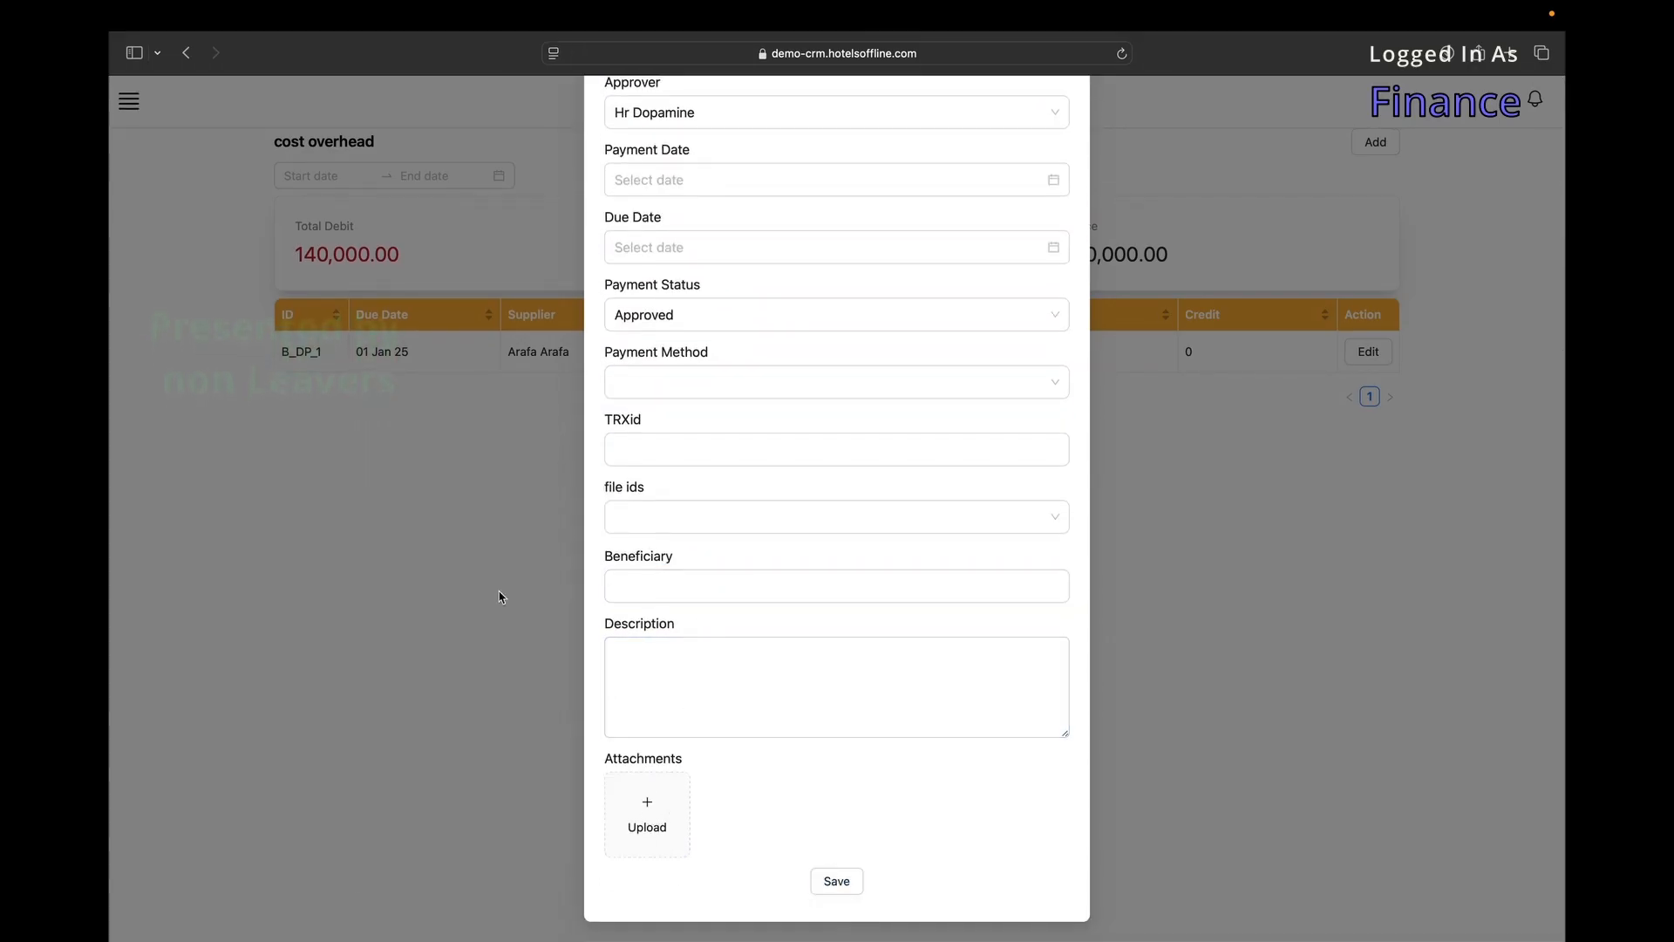
pyautogui.click(501, 598)
# Filter the overhead list to a June–July 2025 date range, leaving no entries.
pyautogui.click(288, 175)
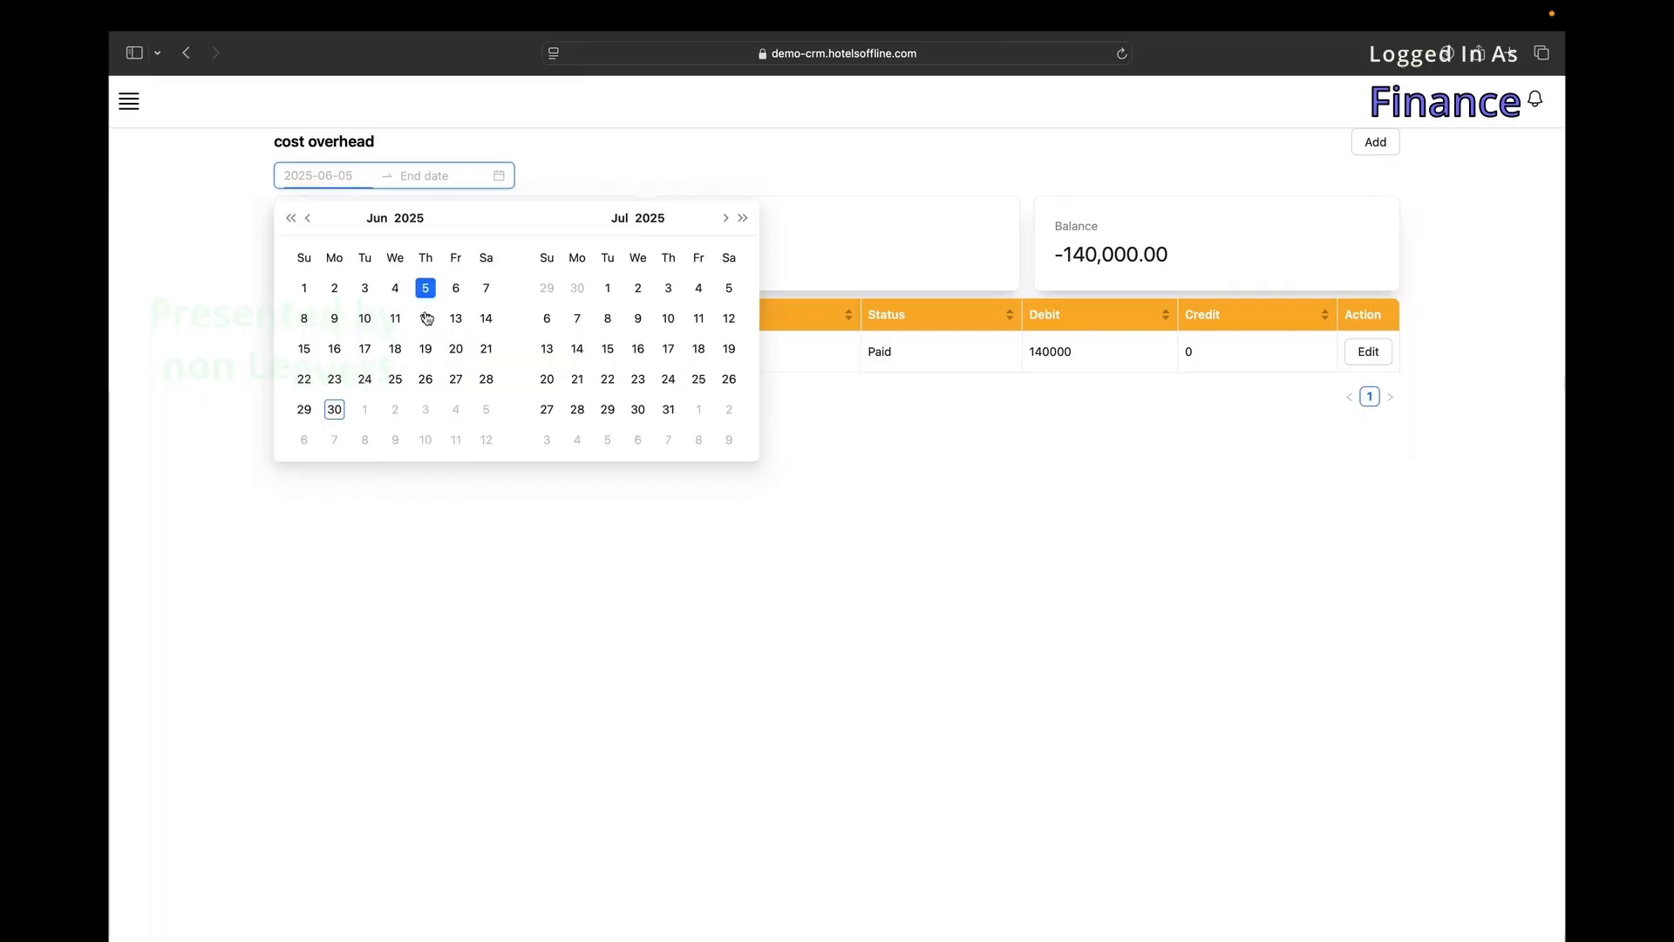
pyautogui.click(454, 319)
pyautogui.click(638, 378)
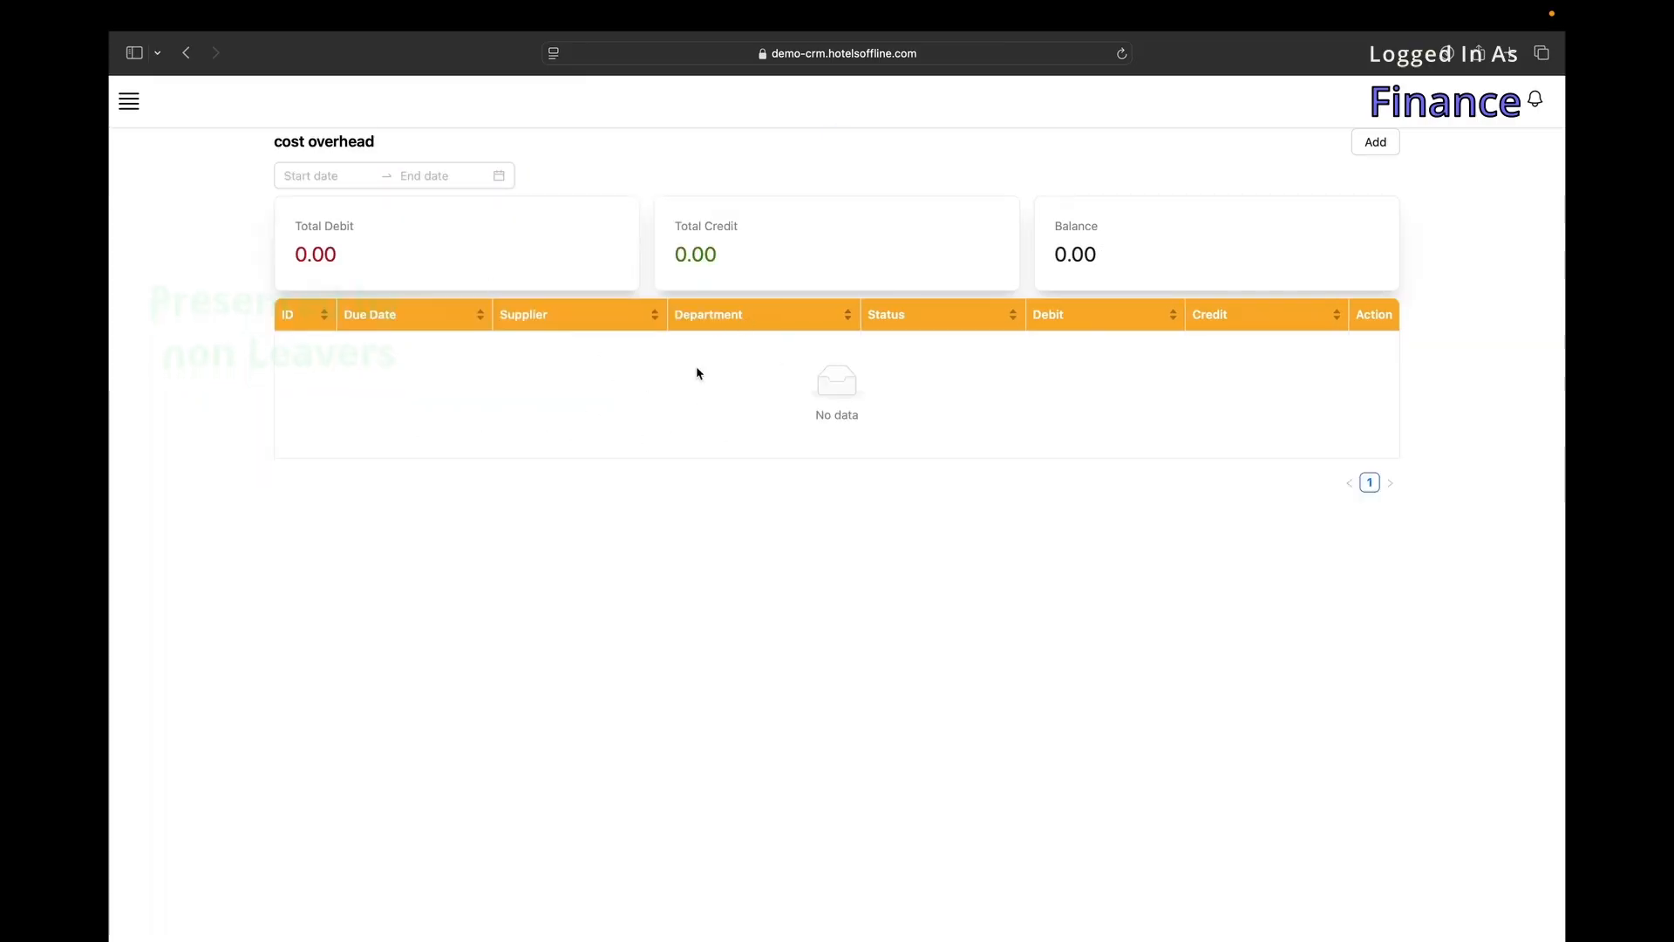
pyautogui.click(131, 103)
# Open the File Transaction booking cost page and scroll through its table.
pyautogui.moveTo(418, 637)
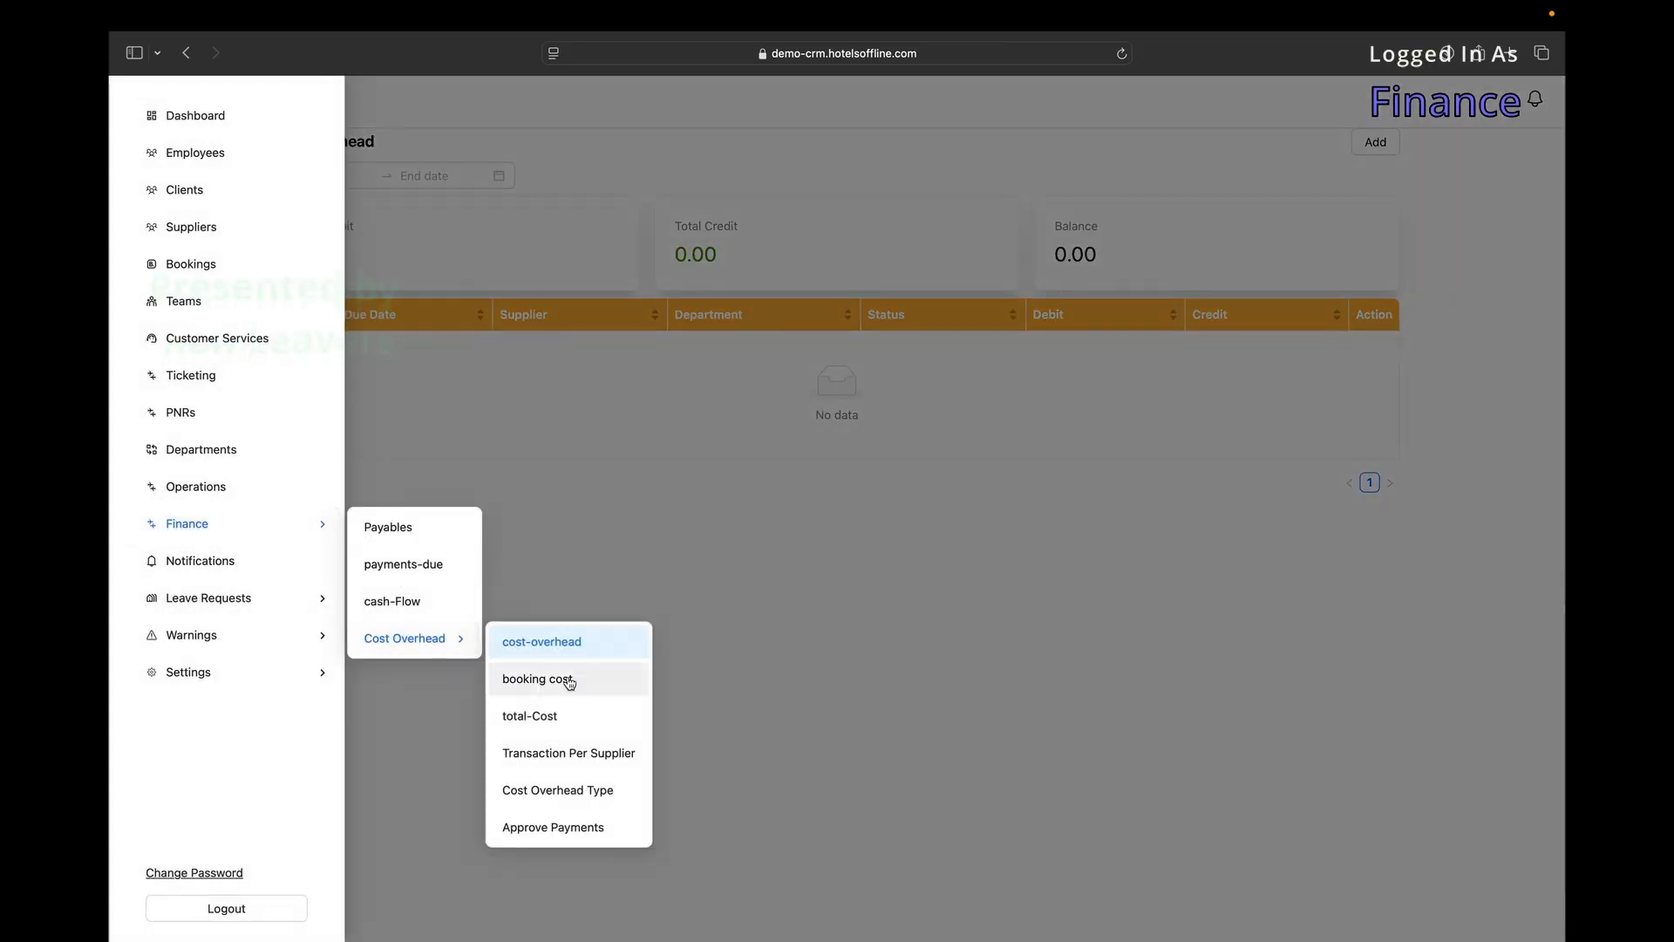
pyautogui.click(570, 679)
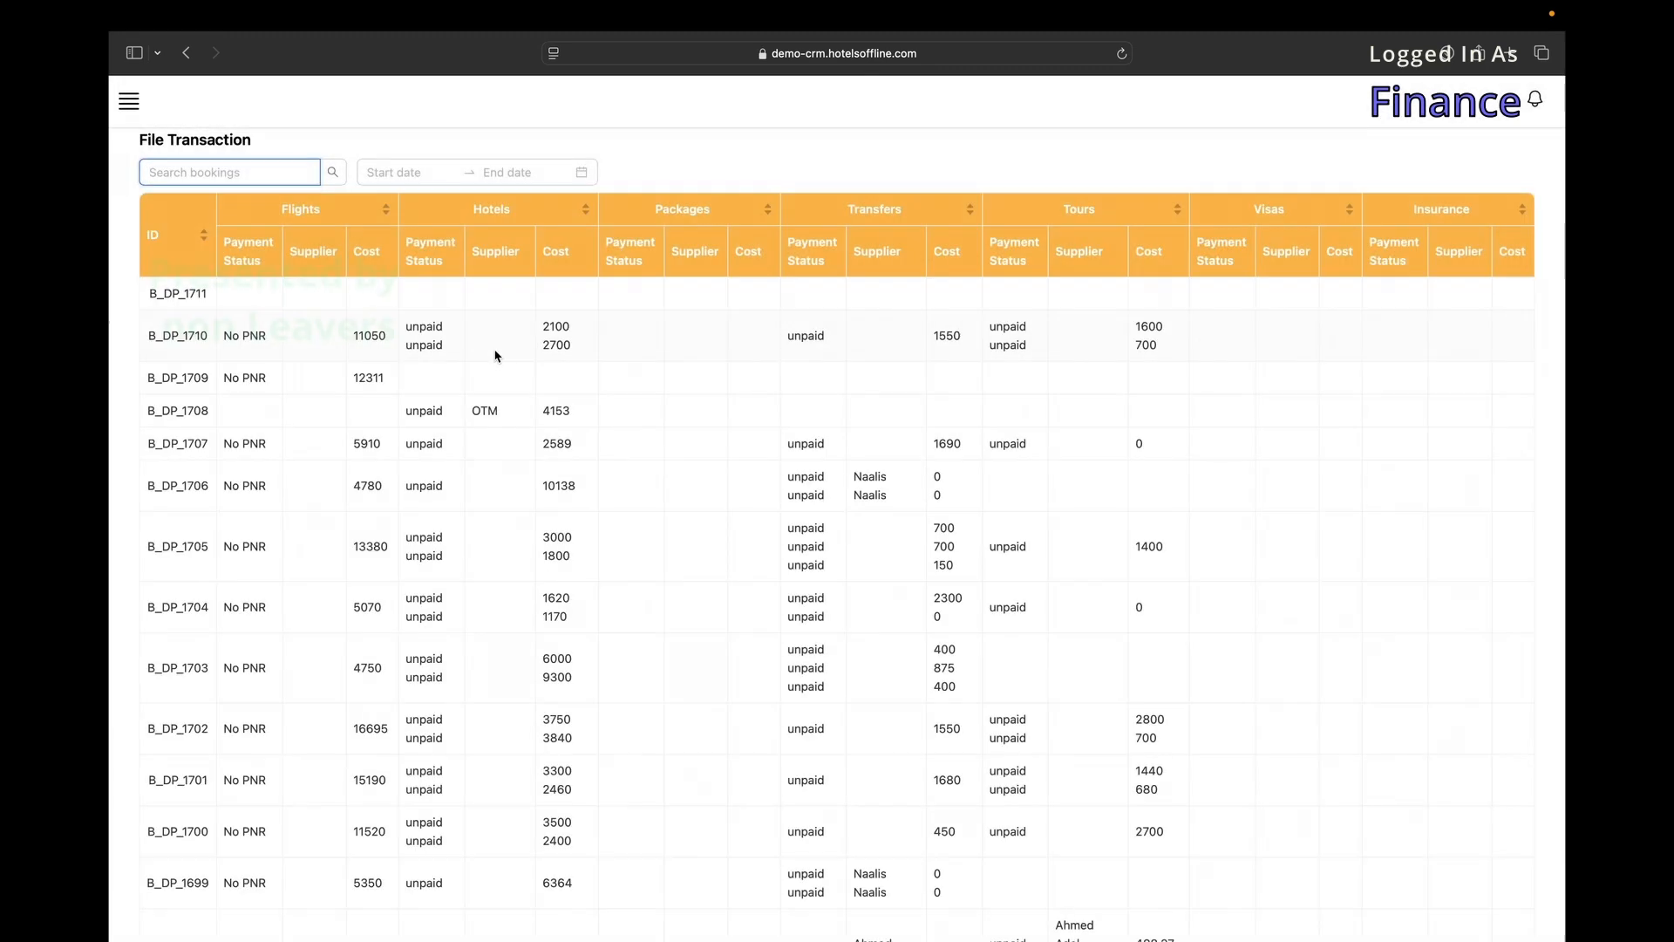
pyautogui.scroll(-10, 613, 541)
pyautogui.scroll(-3, 613, 541)
pyautogui.scroll(15, 613, 538)
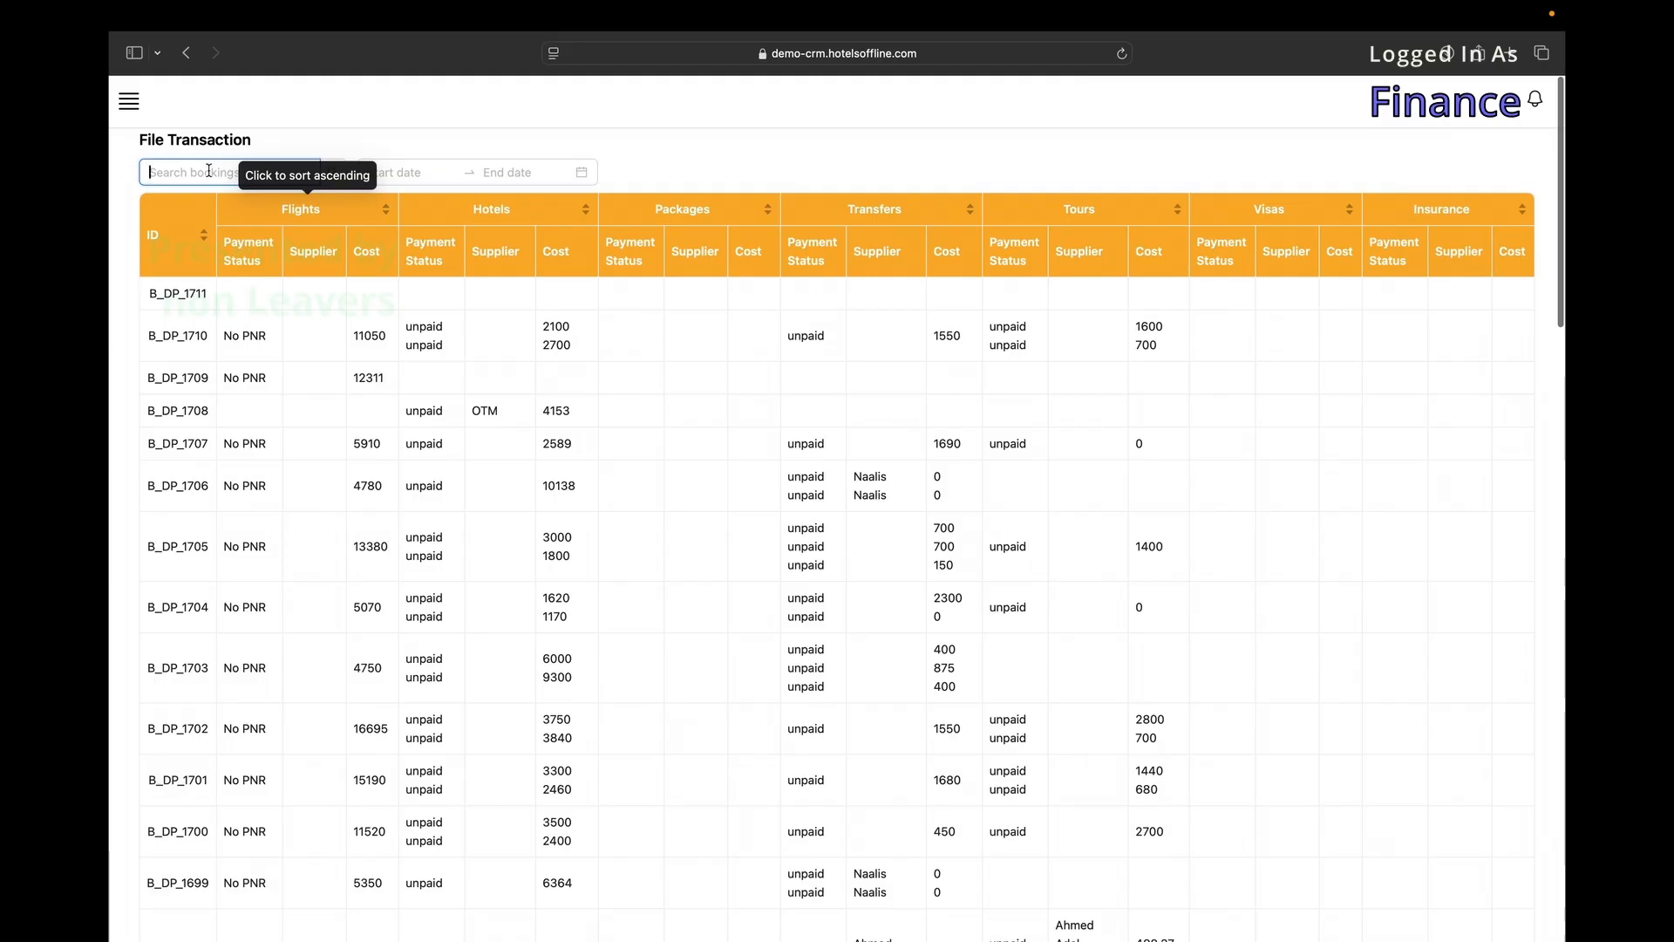
# Sort the bookings by ID ascending, then descending, then by Hotels.
pyautogui.click(193, 232)
pyautogui.click(193, 232)
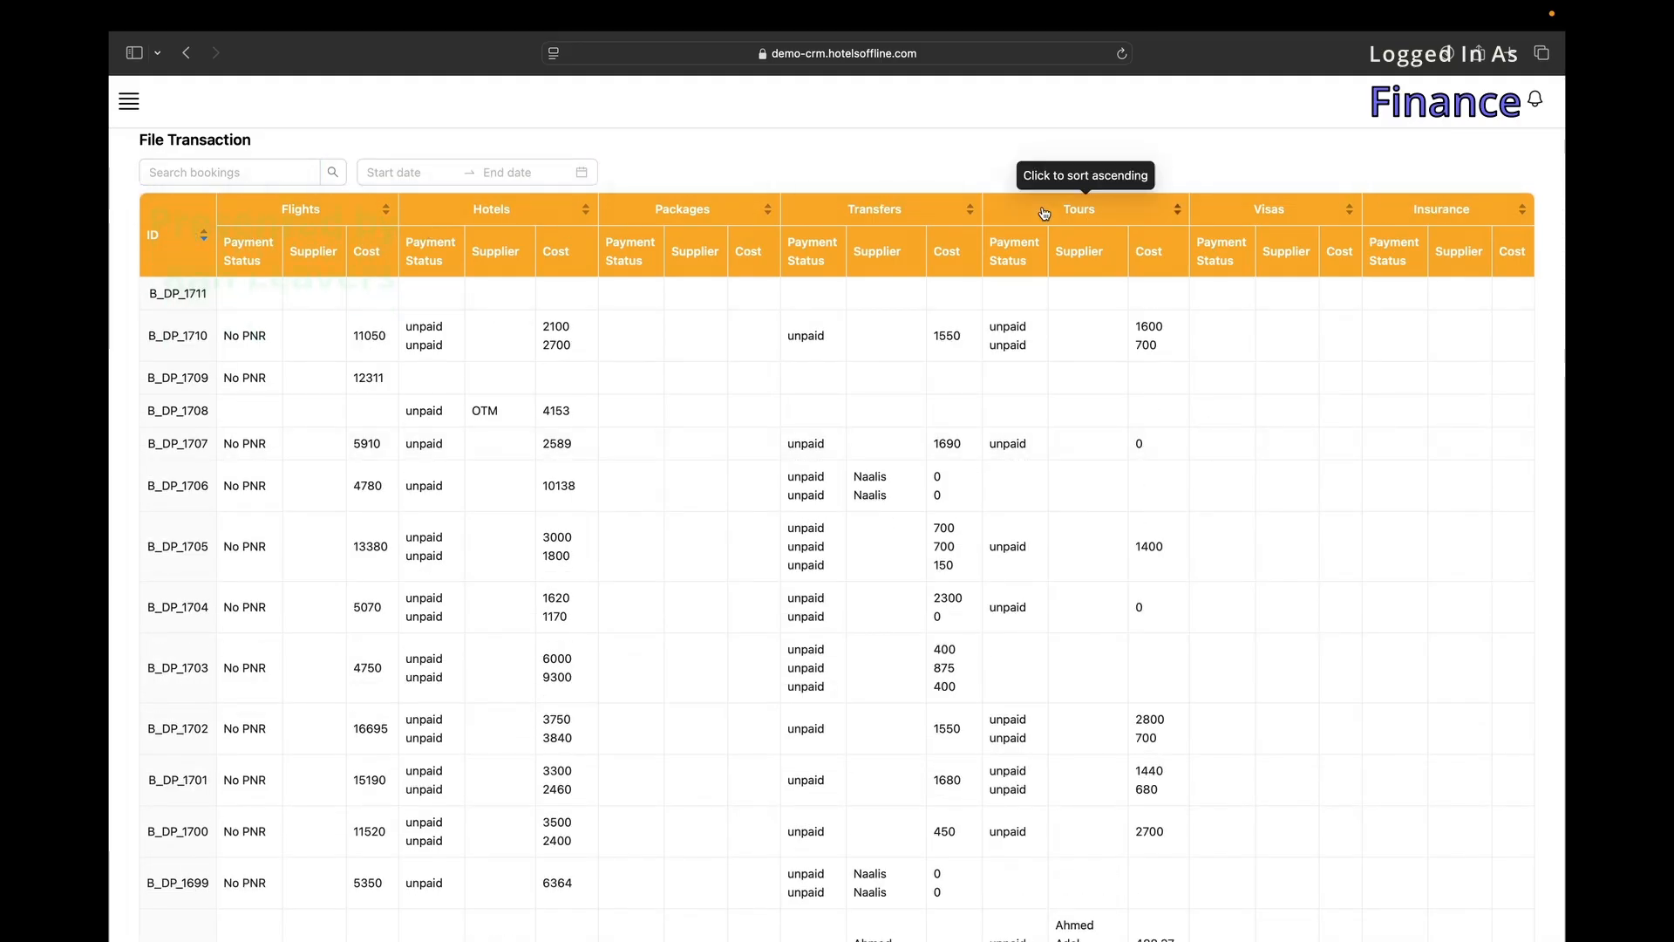
pyautogui.click(495, 208)
# Open the All Cost summary page via Finance > Cost Overhead > total-Cost.
pyautogui.click(128, 101)
pyautogui.moveTo(214, 527)
pyautogui.moveTo(389, 639)
pyautogui.click(554, 714)
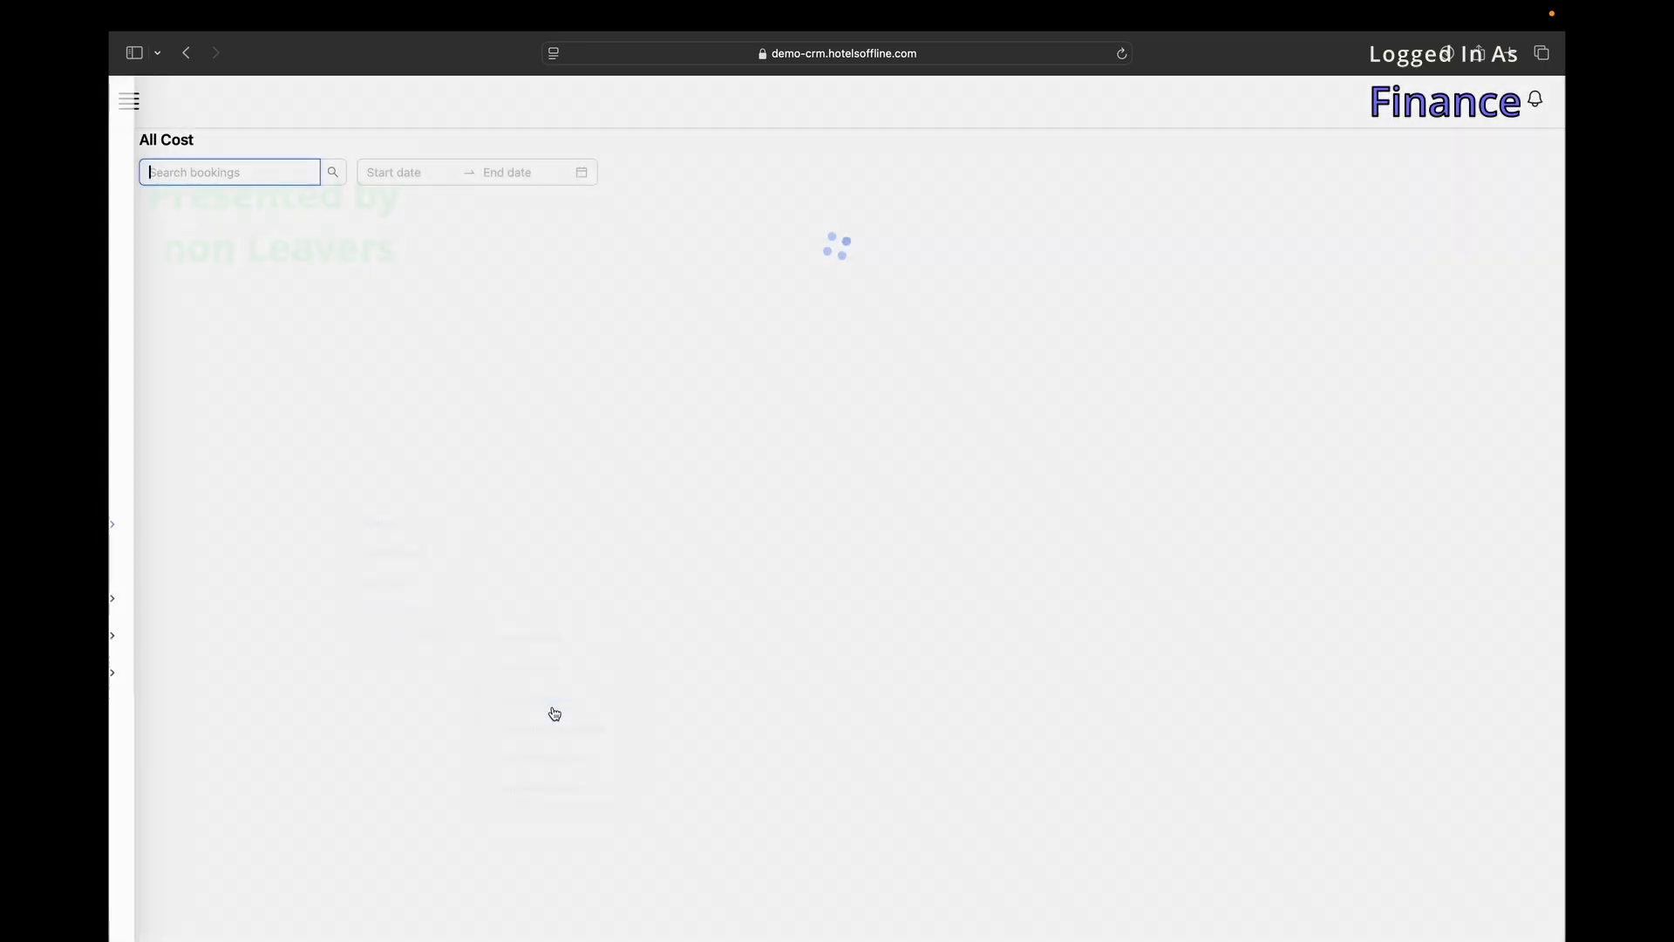
# Inspect the All Cost table, its bookings search and date range calendar.
pyautogui.doubleClick(201, 265)
pyautogui.click(558, 270)
pyautogui.click(265, 171)
pyautogui.click(449, 163)
# Open Transactions per supplier, showing one supplier at 140000 debit, and check the All Suppliers filter.
pyautogui.click(129, 101)
pyautogui.moveTo(262, 523)
pyautogui.moveTo(405, 638)
pyautogui.click(555, 767)
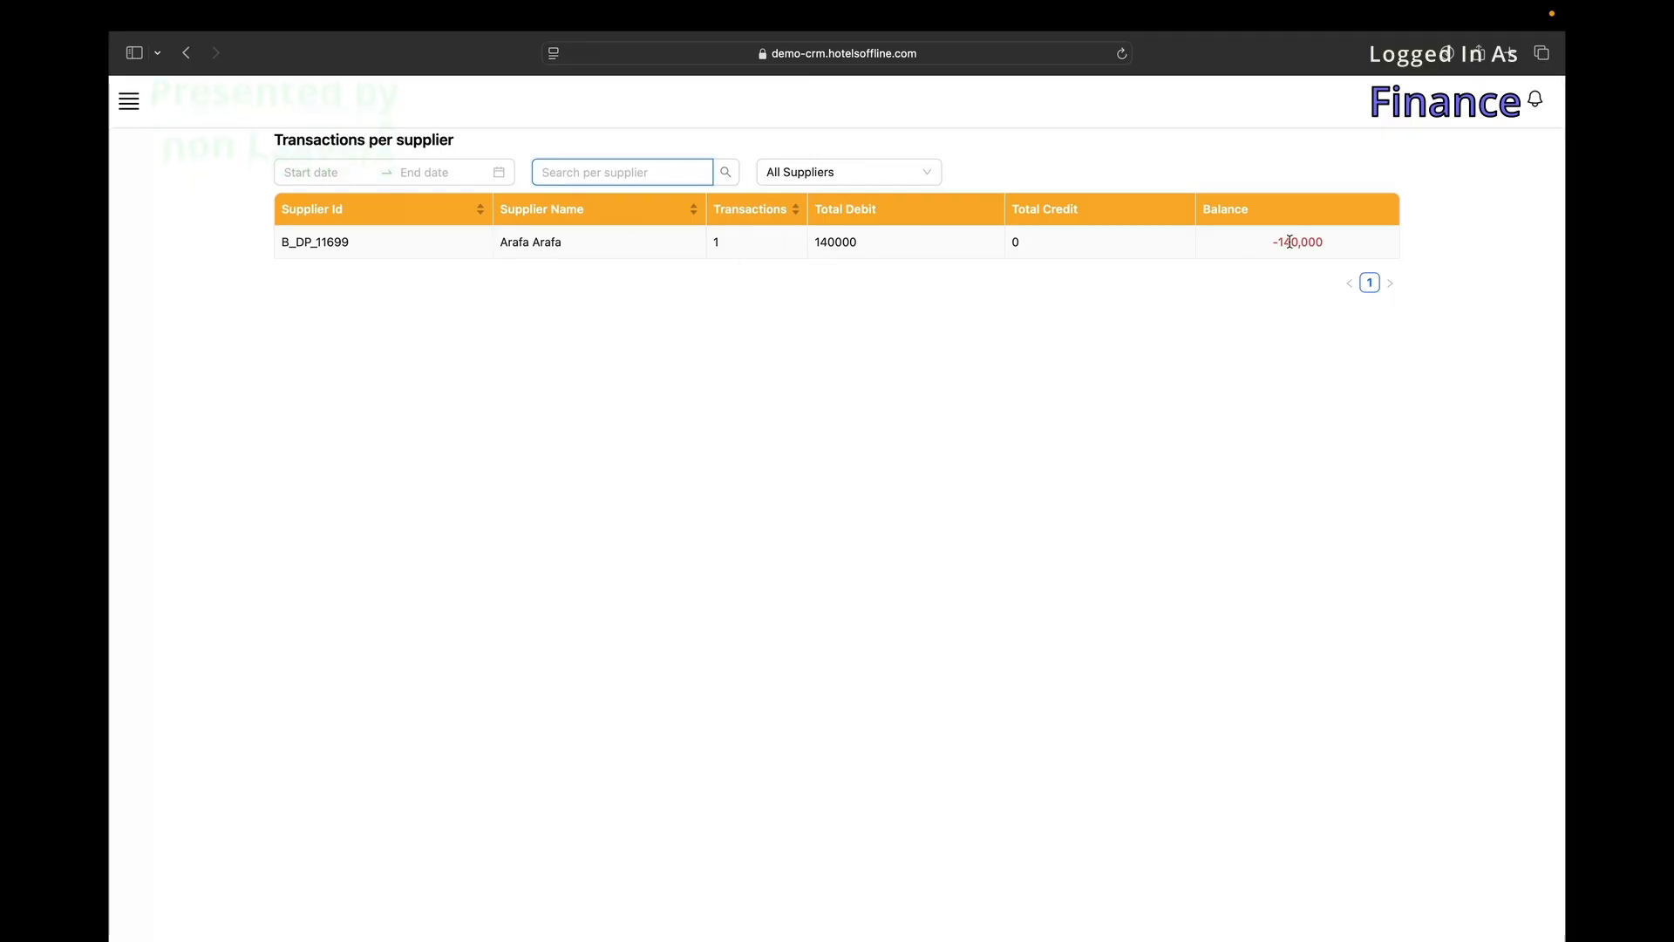
pyautogui.click(778, 175)
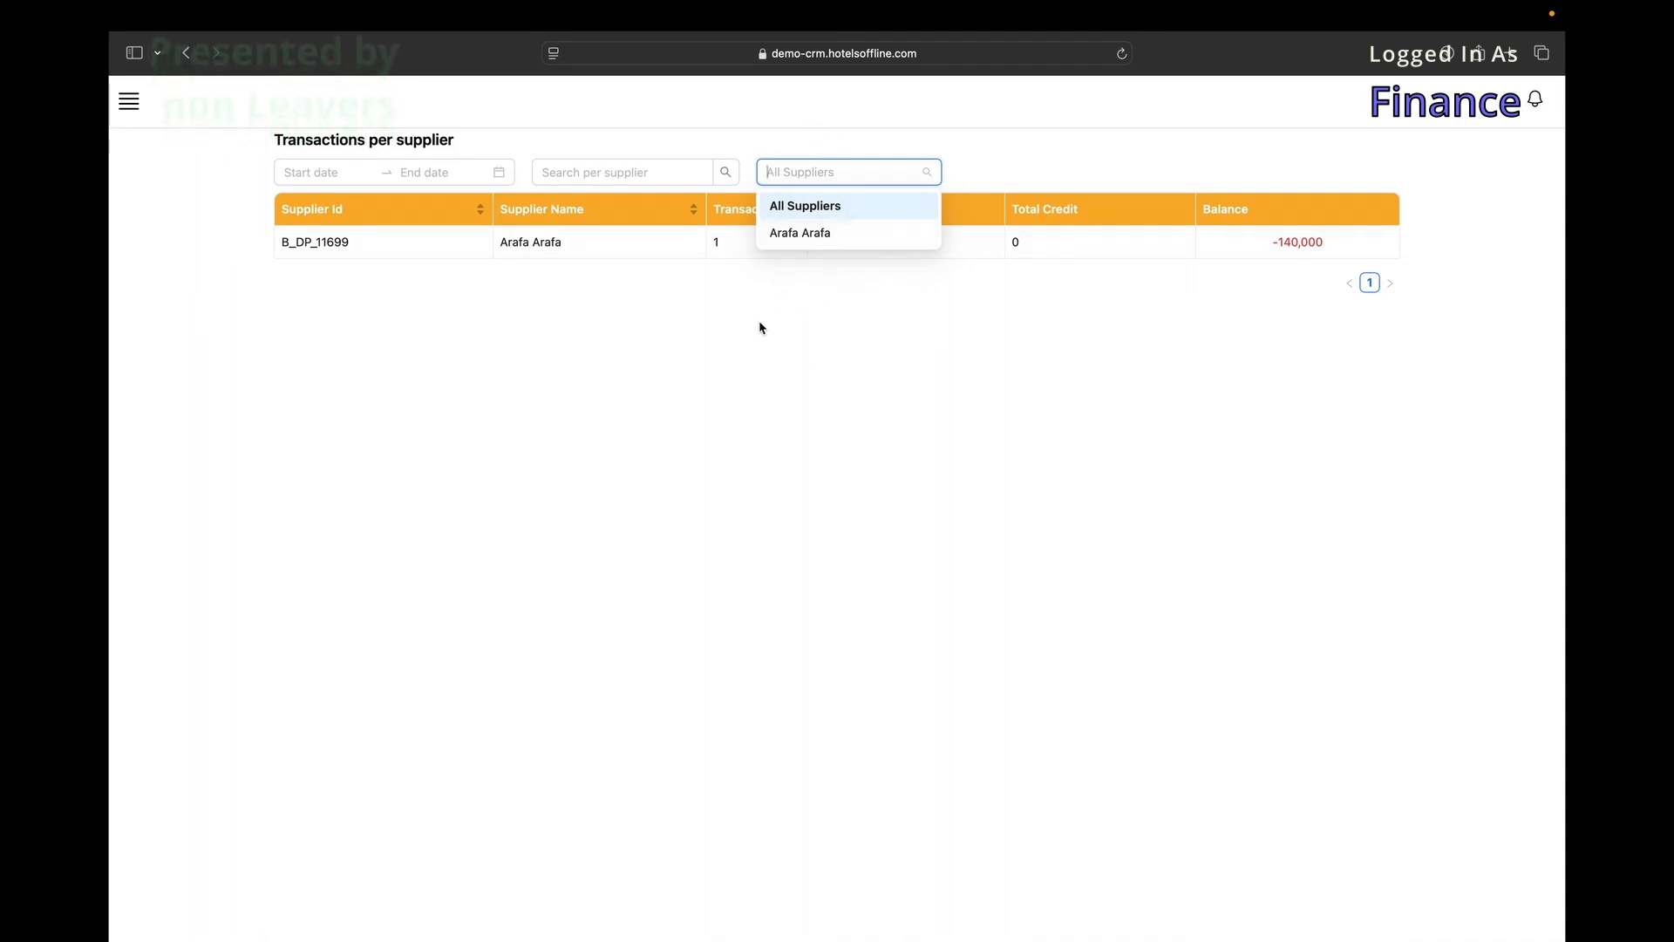
pyautogui.click(684, 180)
pyautogui.click(129, 102)
# Open Cost Overhead Type and inspect the Rent type's category without changing it.
pyautogui.moveTo(224, 527)
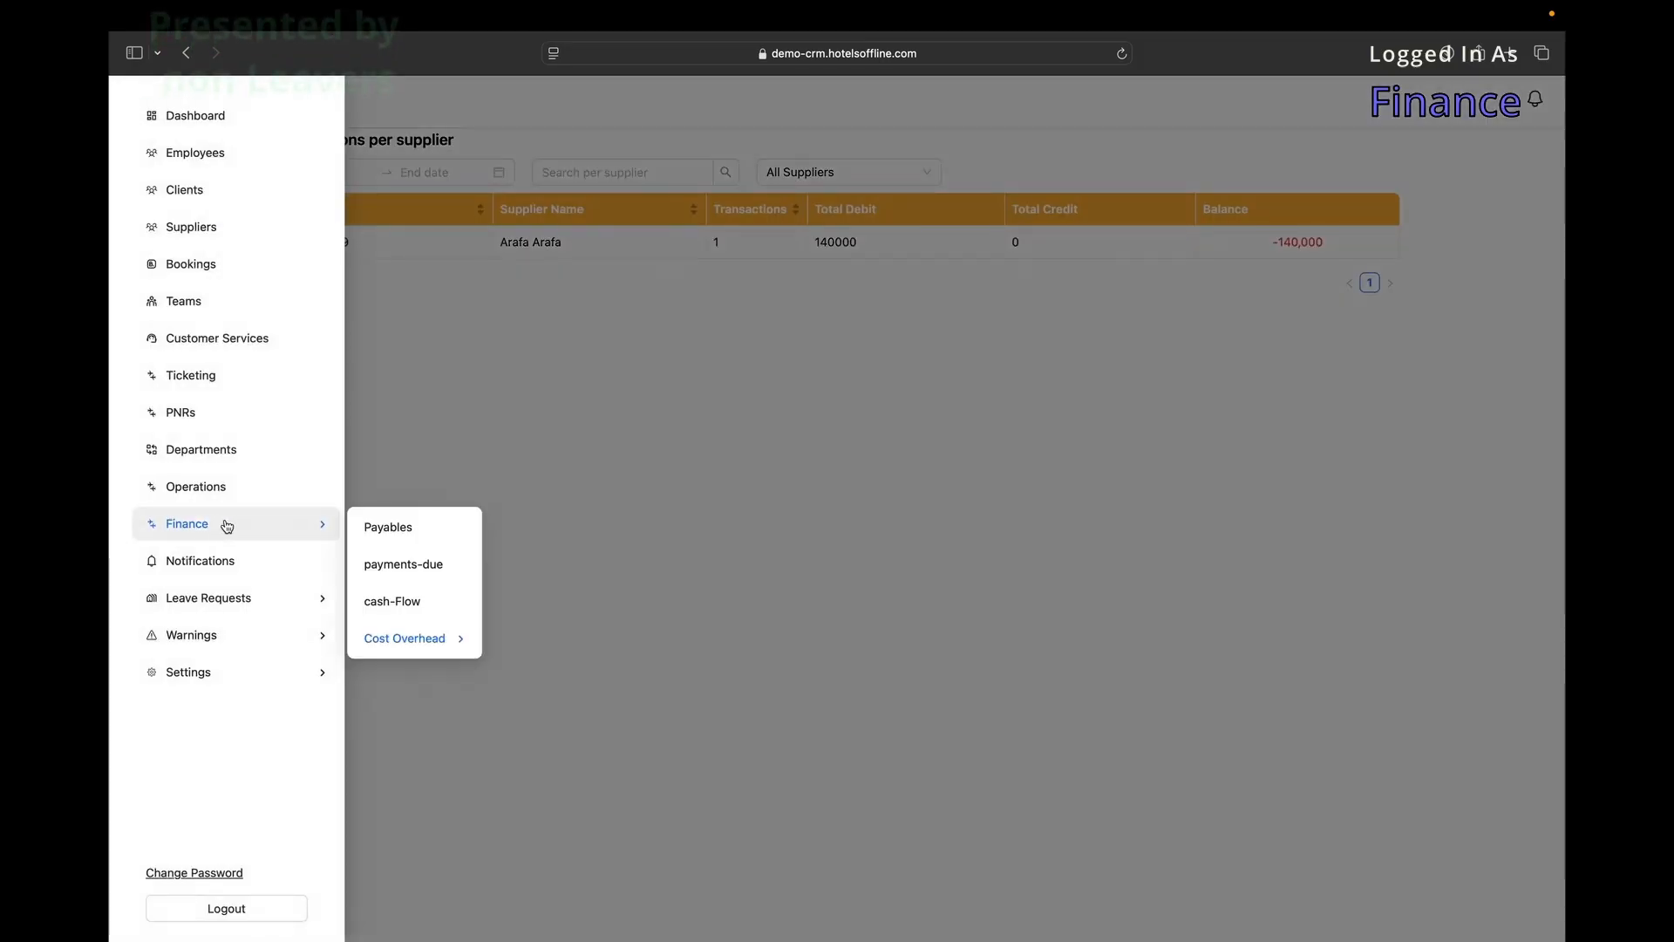
pyautogui.moveTo(456, 637)
pyautogui.click(550, 794)
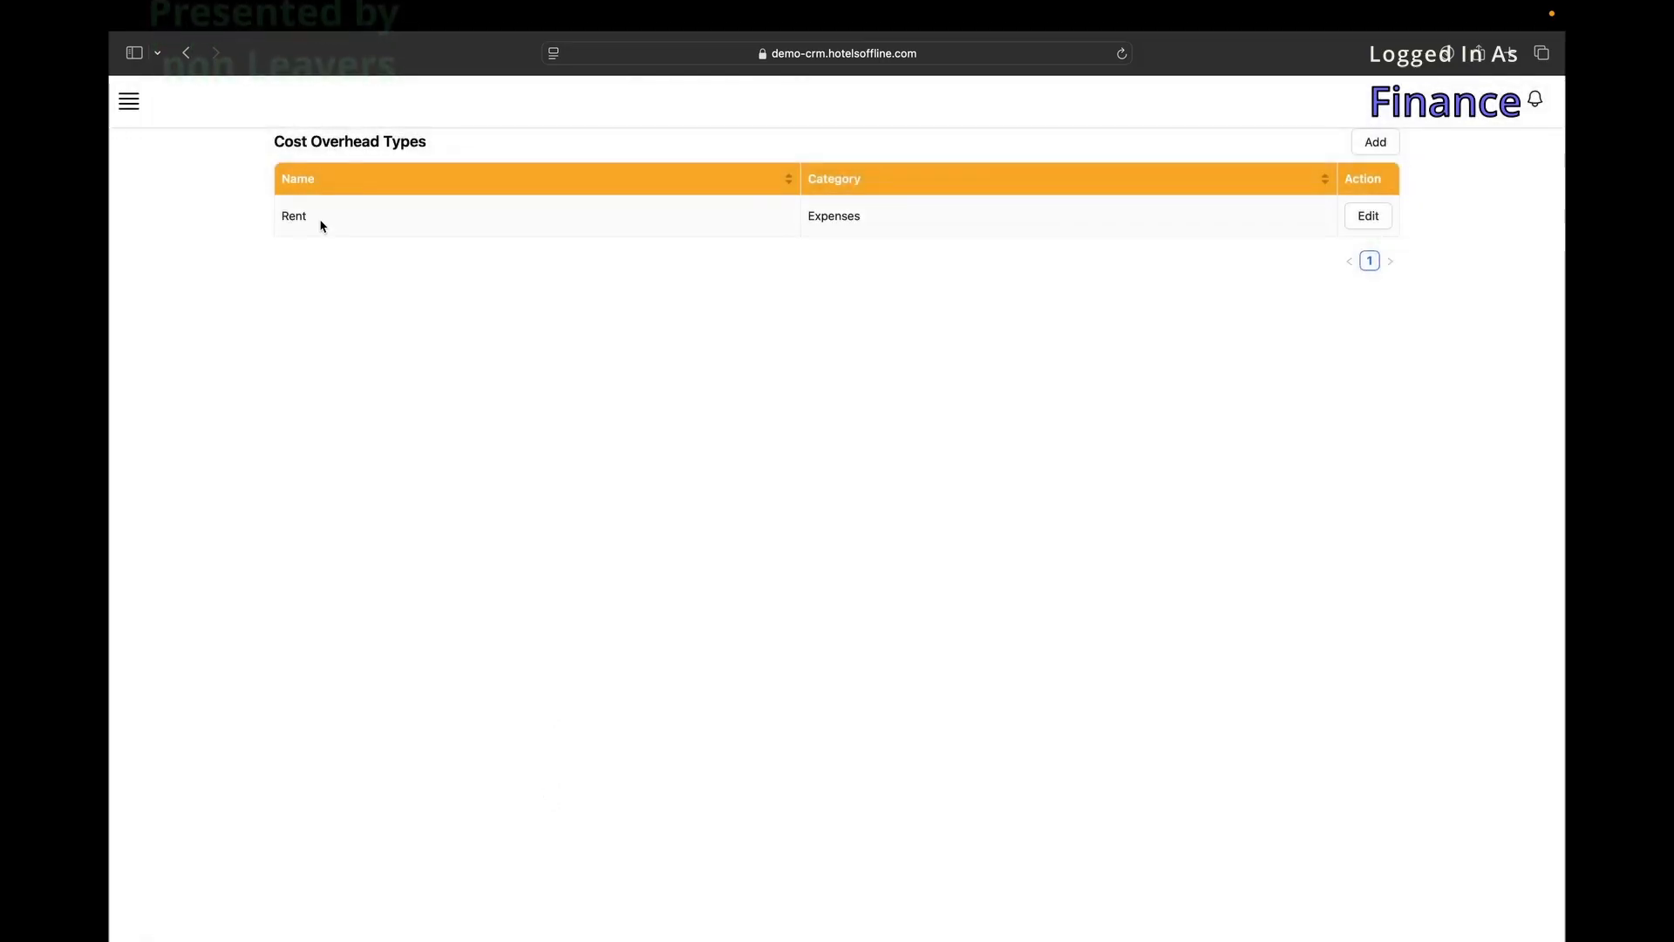
pyautogui.click(1368, 215)
pyautogui.click(711, 319)
pyautogui.click(692, 248)
pyautogui.click(1375, 142)
# Add and save a new overhead type named test in the Expenses category.
pyautogui.click(1376, 141)
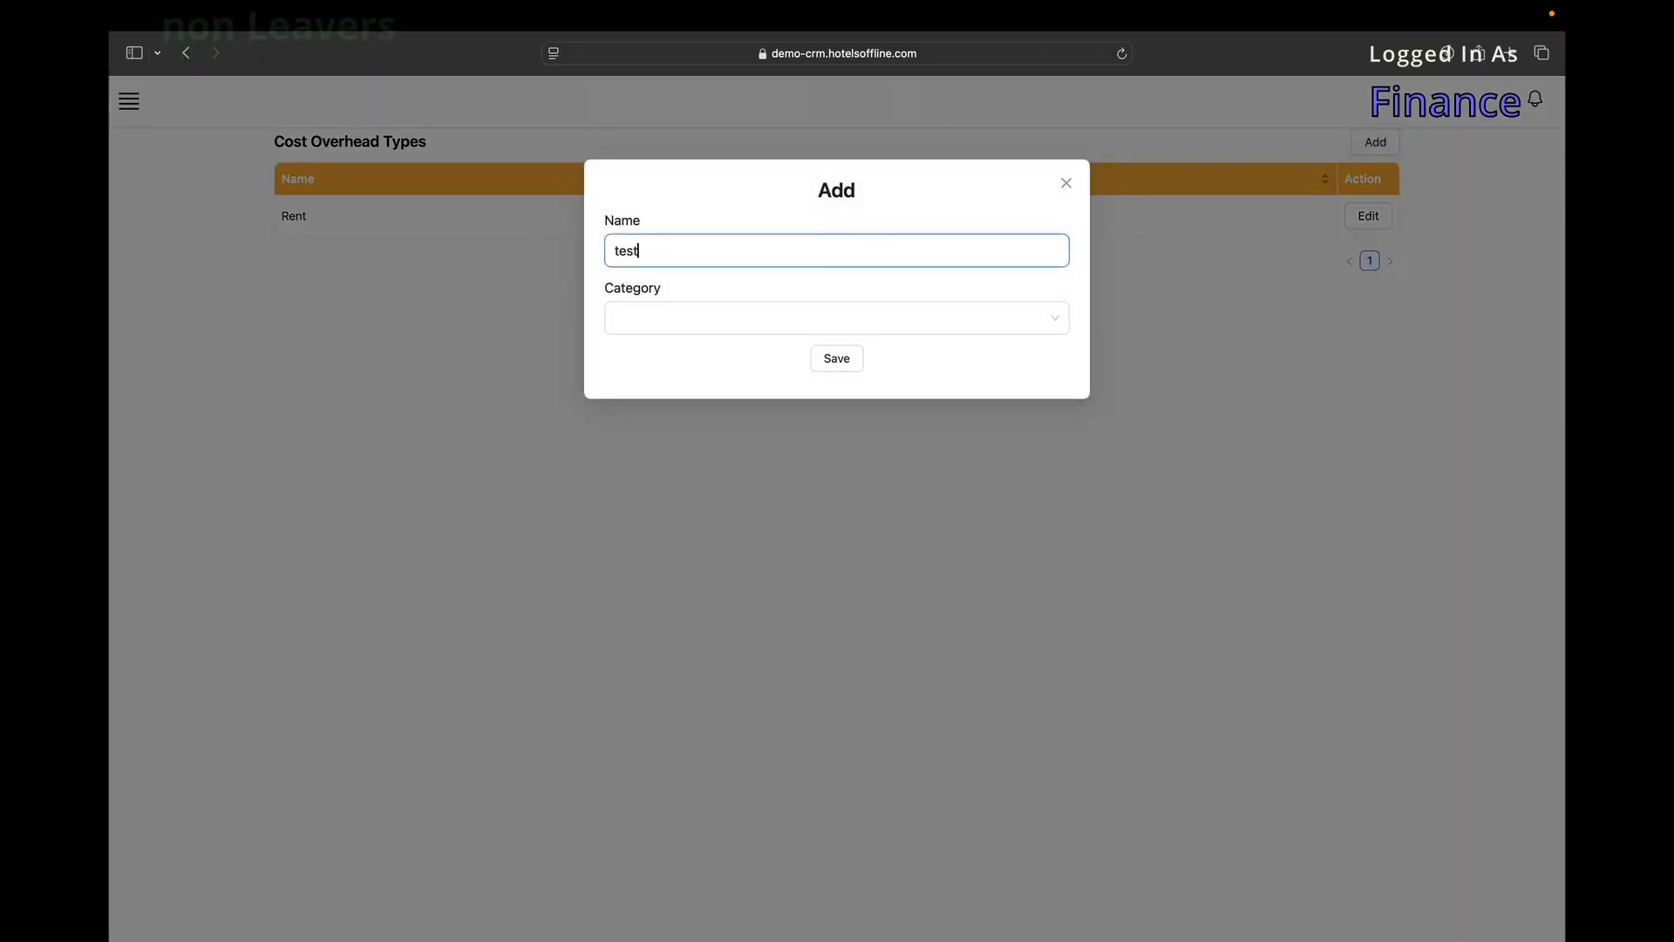
pyautogui.click(803, 322)
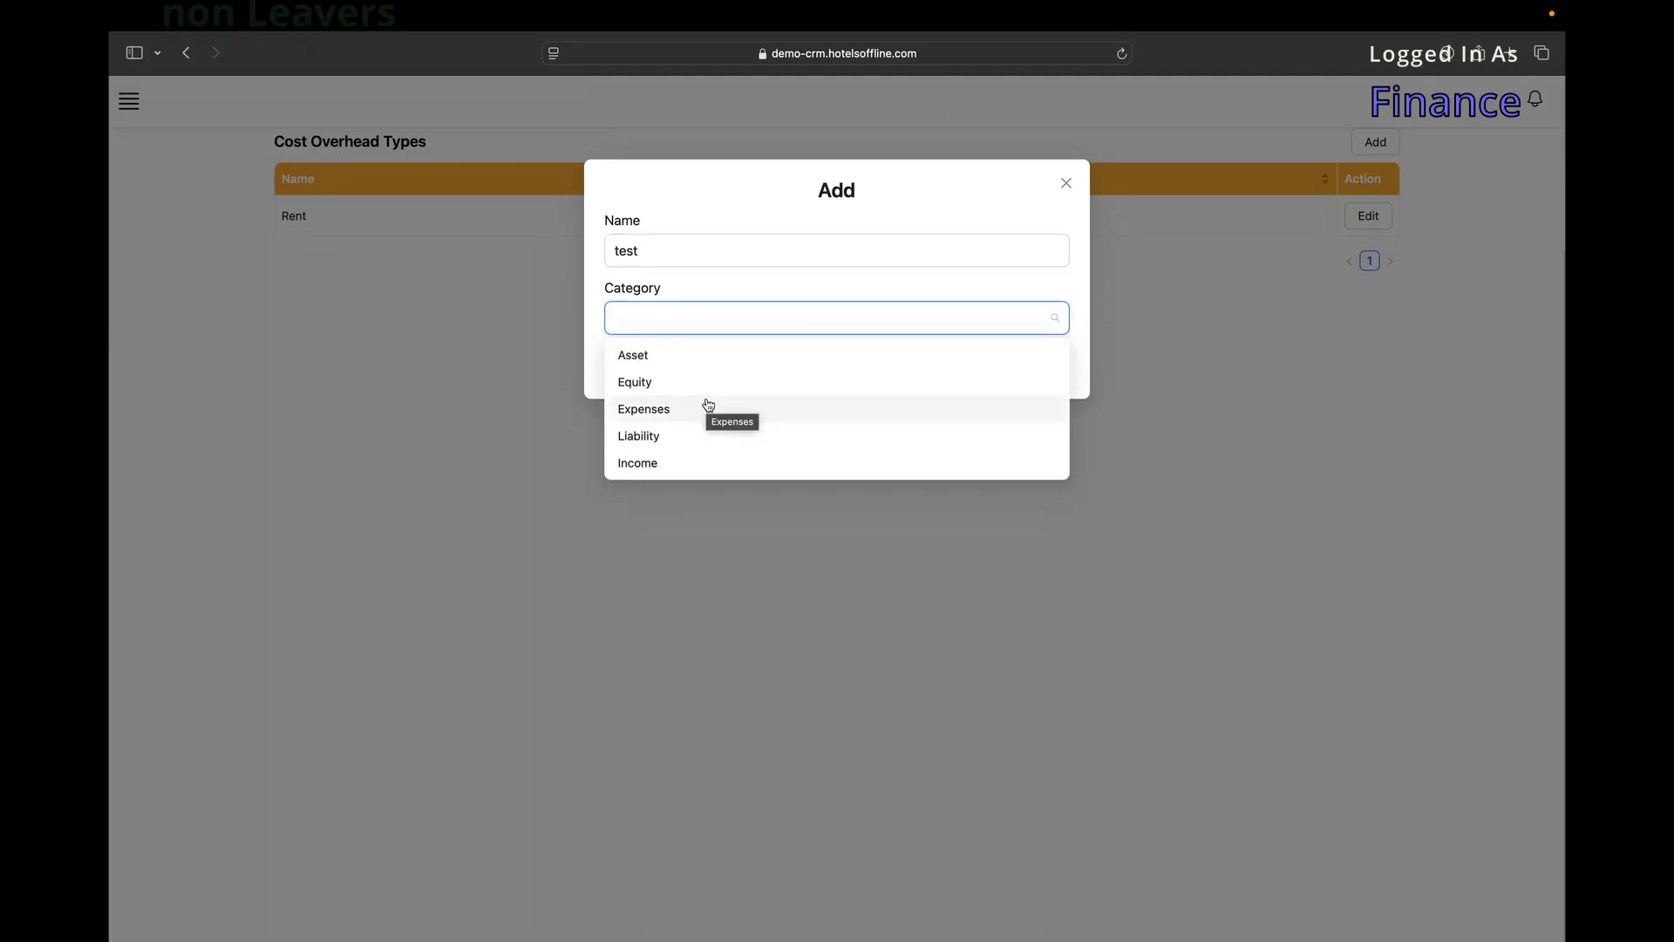
pyautogui.click(672, 410)
pyautogui.click(827, 356)
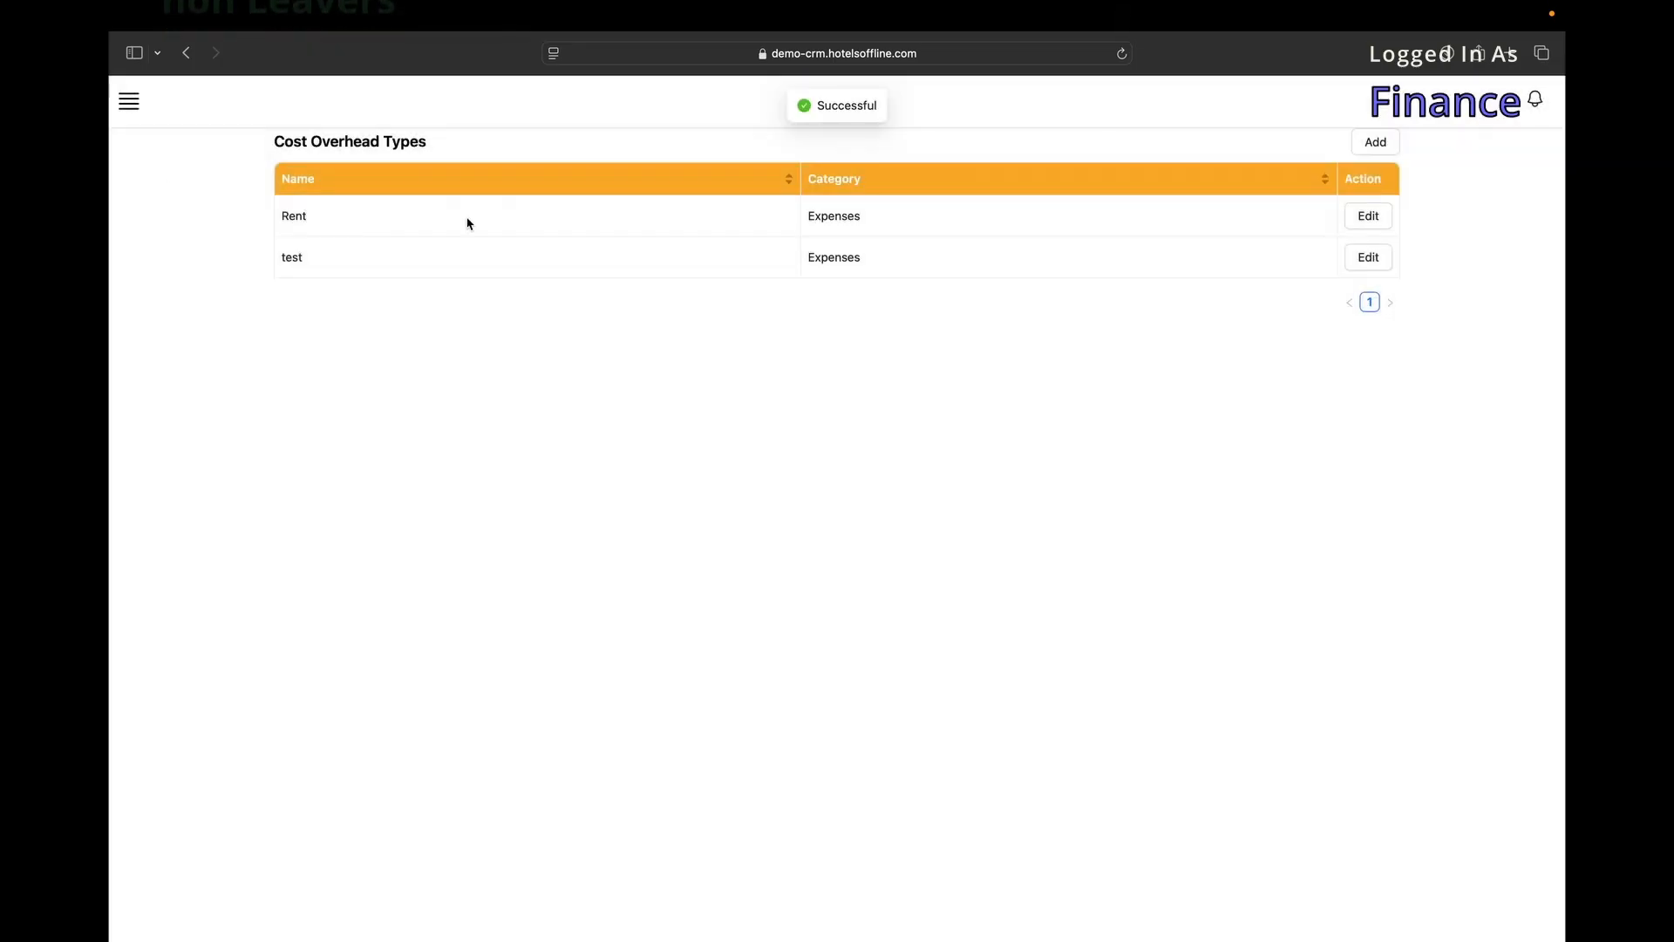
pyautogui.click(137, 98)
# Confirm the new test type appears in the overhead entry form, then discard the form.
pyautogui.moveTo(186, 523)
pyautogui.moveTo(486, 640)
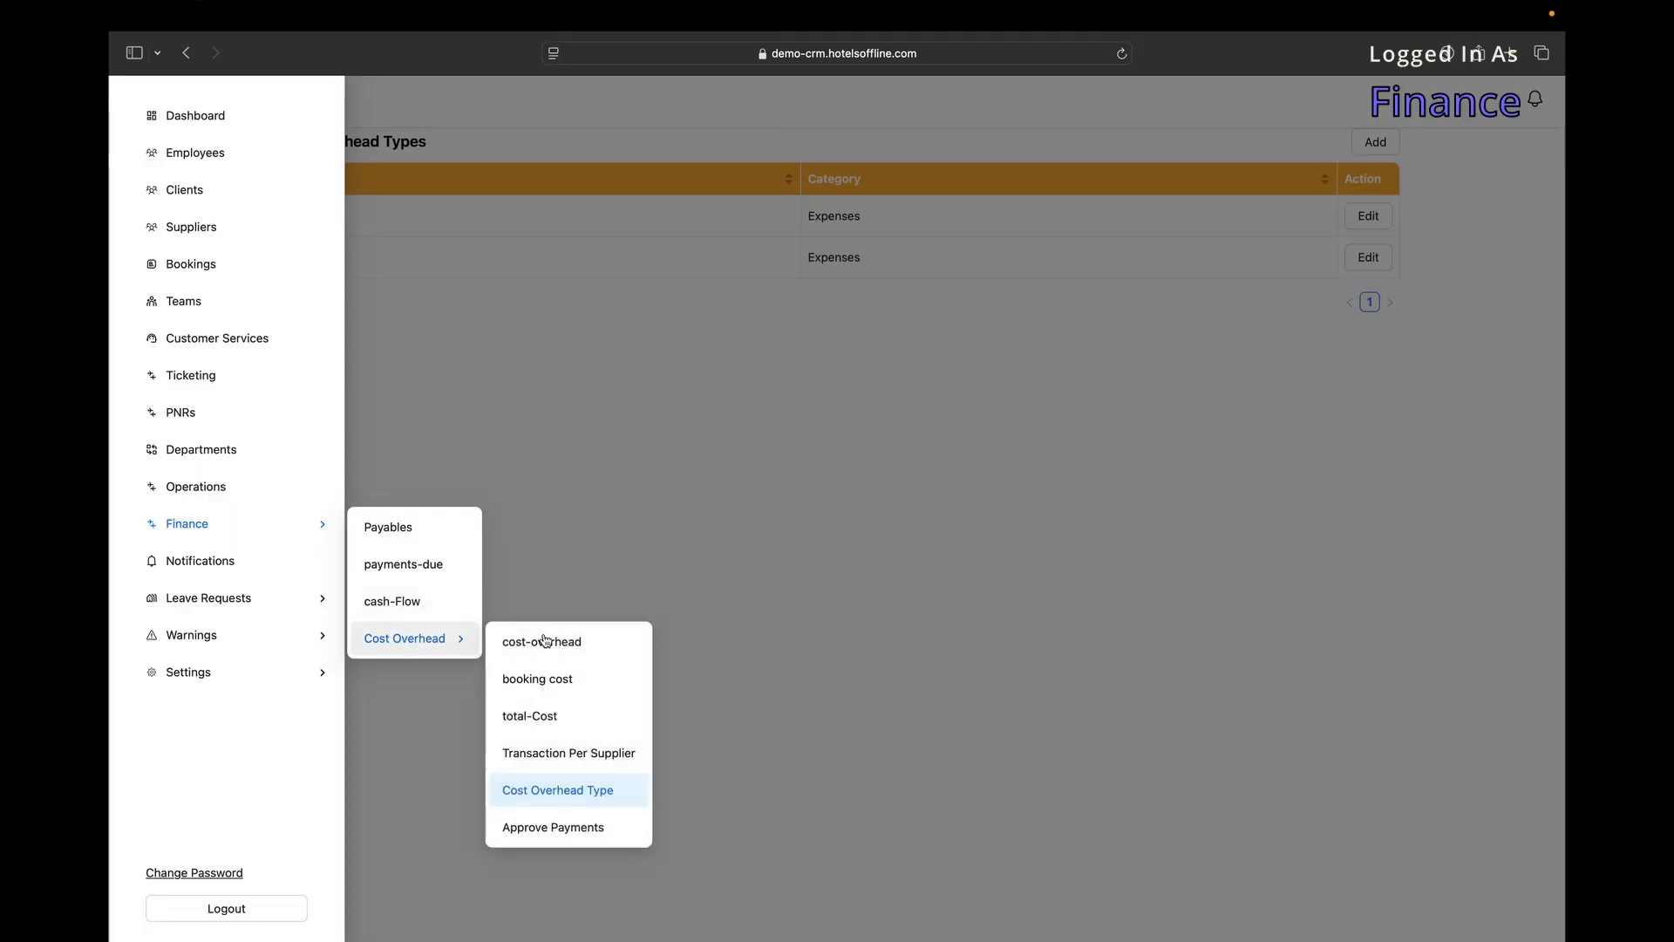
pyautogui.click(550, 641)
pyautogui.click(1375, 142)
pyautogui.click(756, 244)
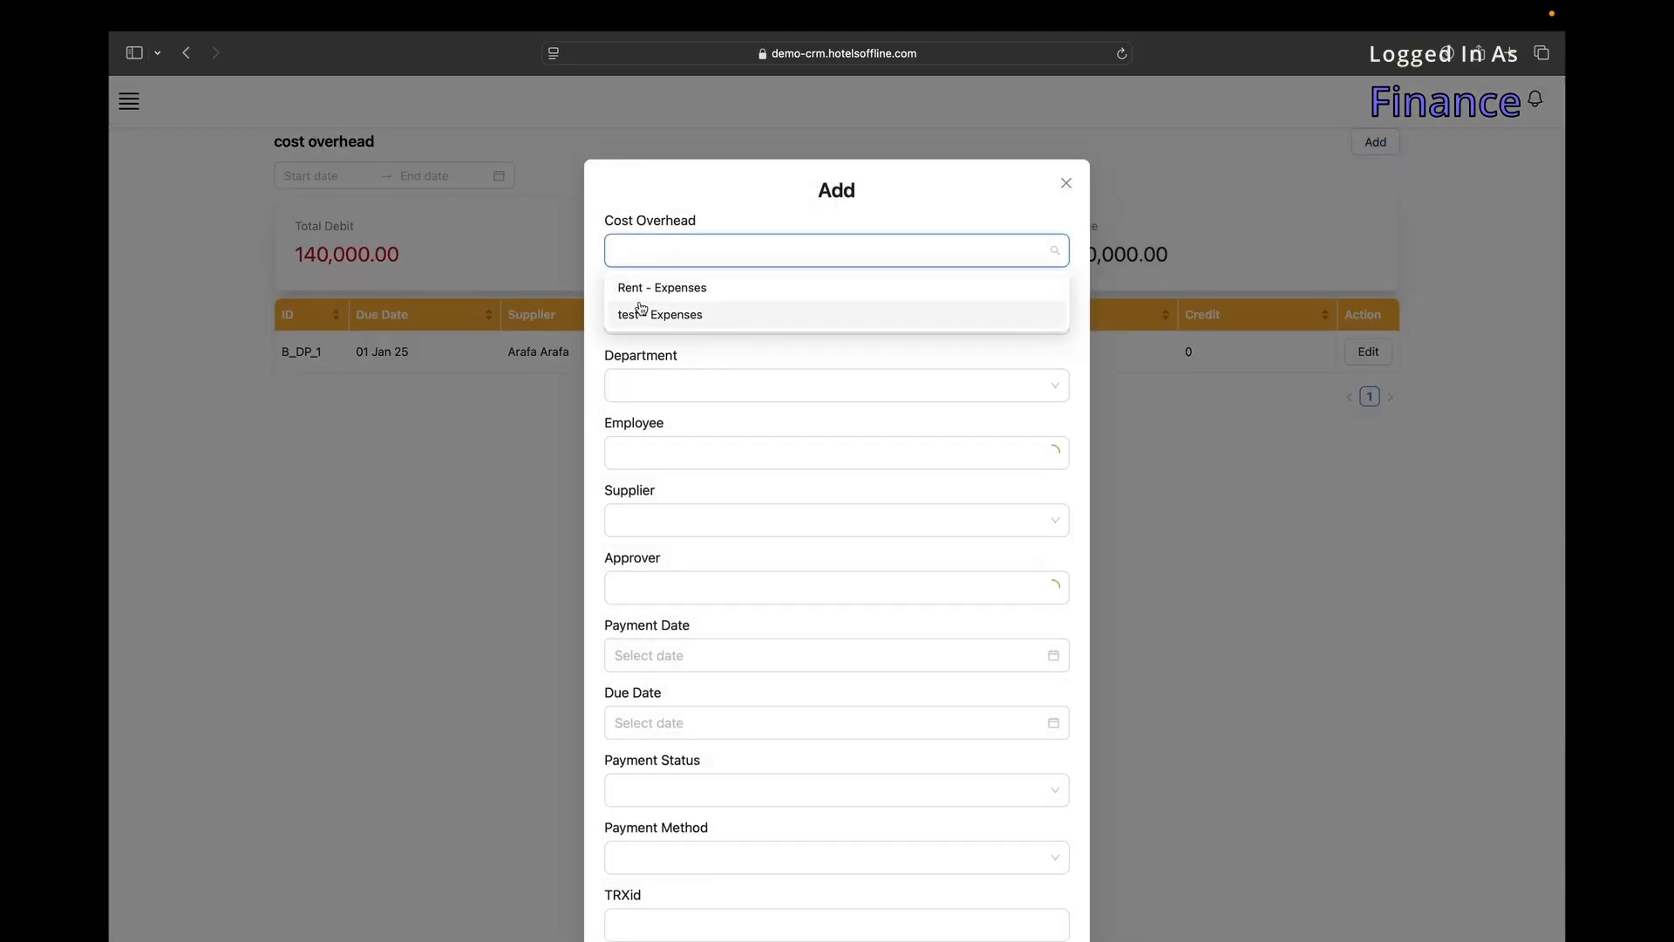
pyautogui.click(465, 386)
# Open Approve Payments and bring up the approval dialog for payment B_DP_1.
pyautogui.click(129, 103)
pyautogui.moveTo(183, 523)
pyautogui.moveTo(465, 652)
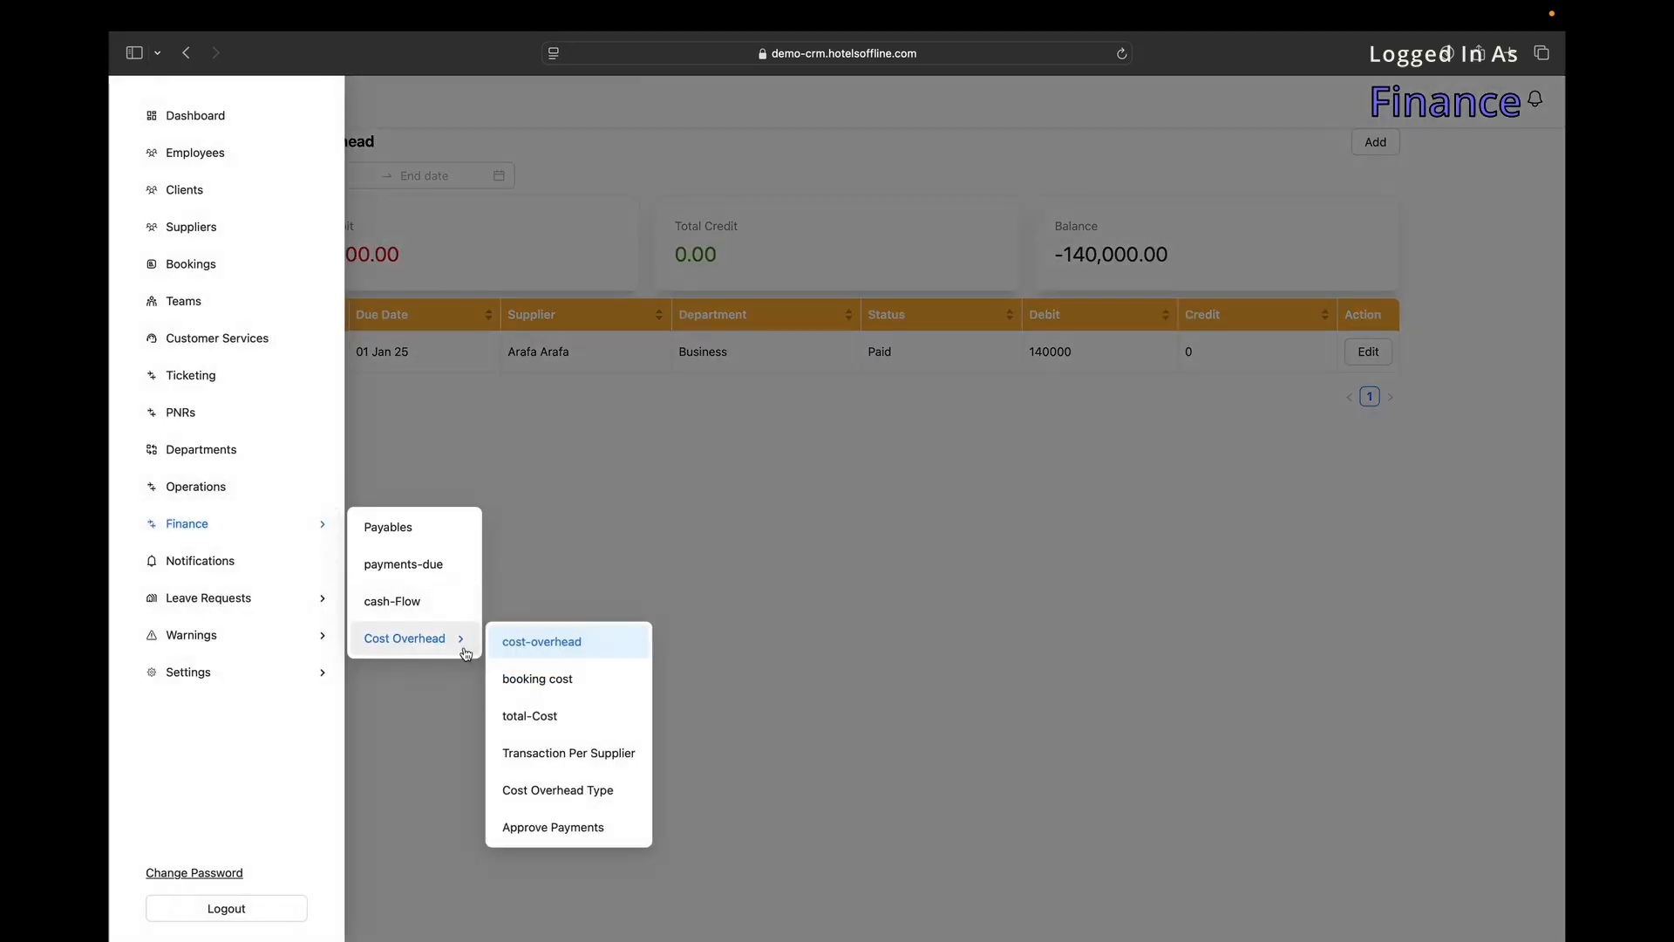
pyautogui.click(567, 839)
pyautogui.click(1363, 213)
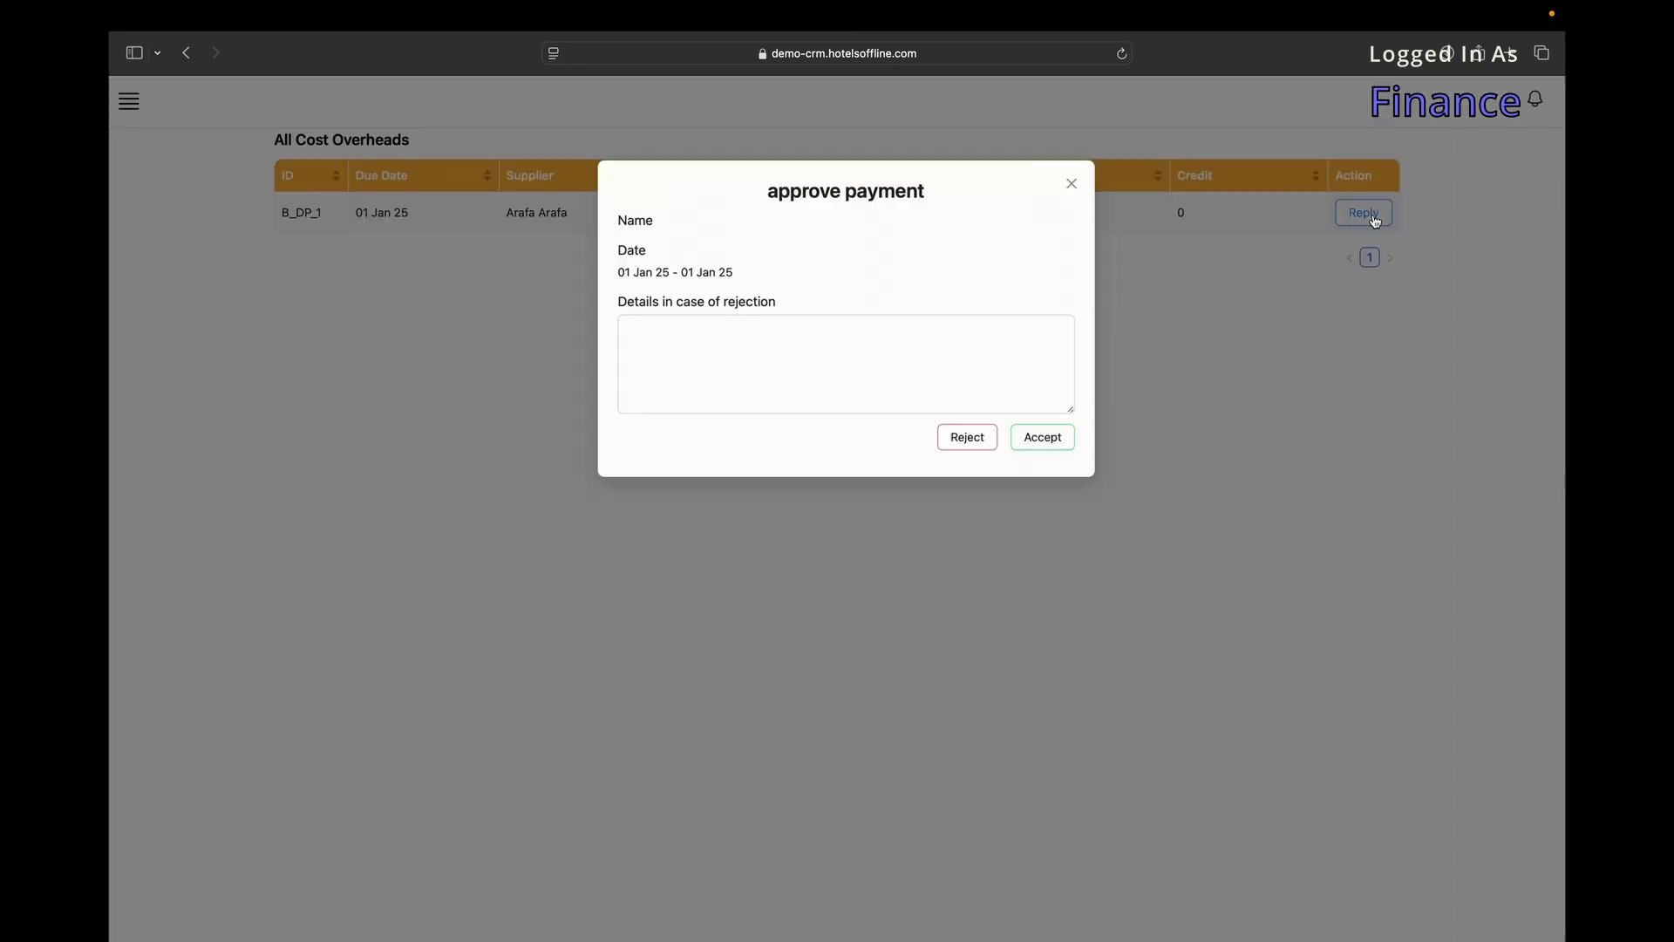
# Close the B_DP_1 dialog without approving or rejecting, then log out.
pyautogui.moveTo(625, 262); pyautogui.dragTo(710, 292)
pyautogui.click(739, 333)
pyautogui.click(1067, 184)
pyautogui.click(1072, 181)
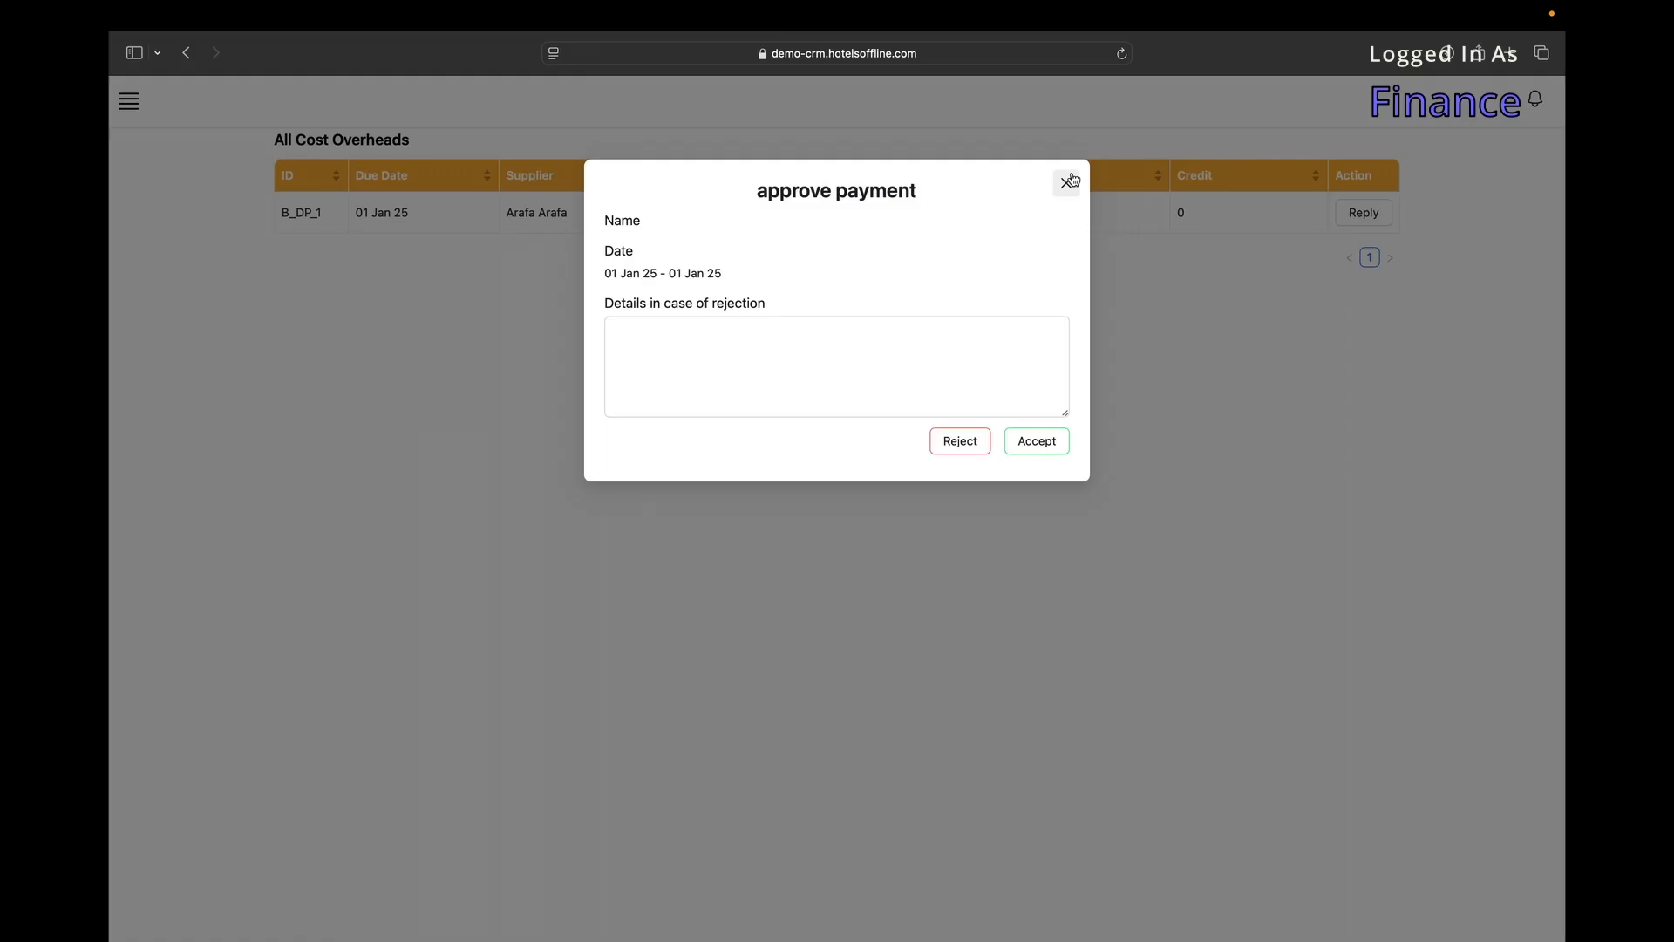
pyautogui.click(128, 101)
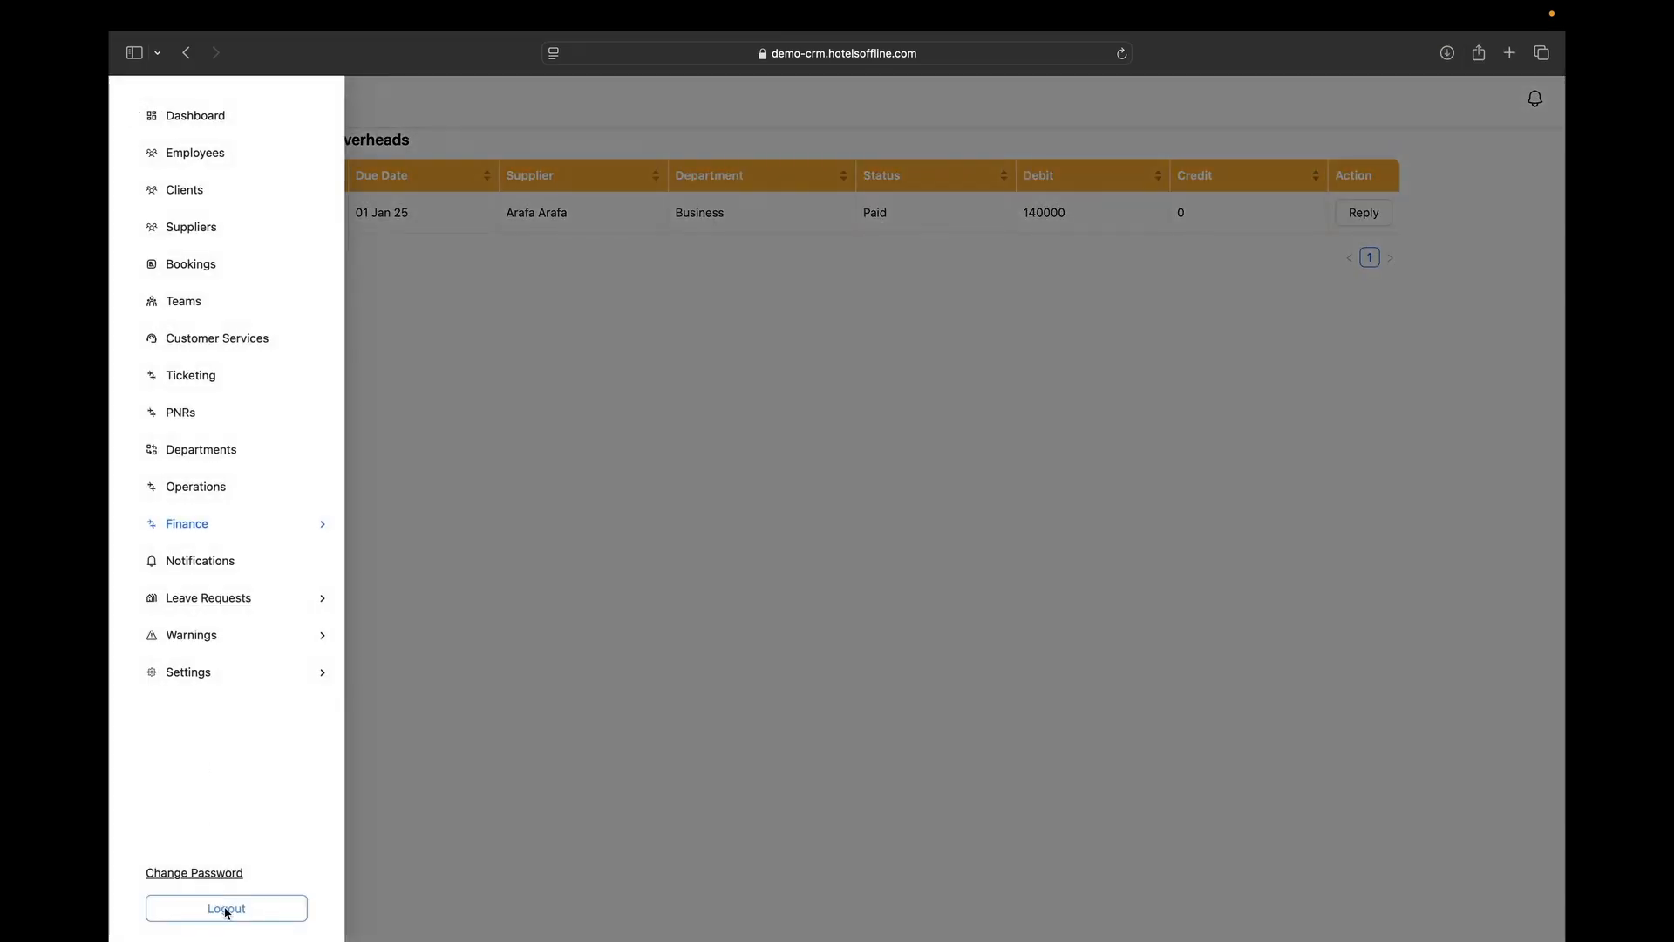
pyautogui.click(226, 909)
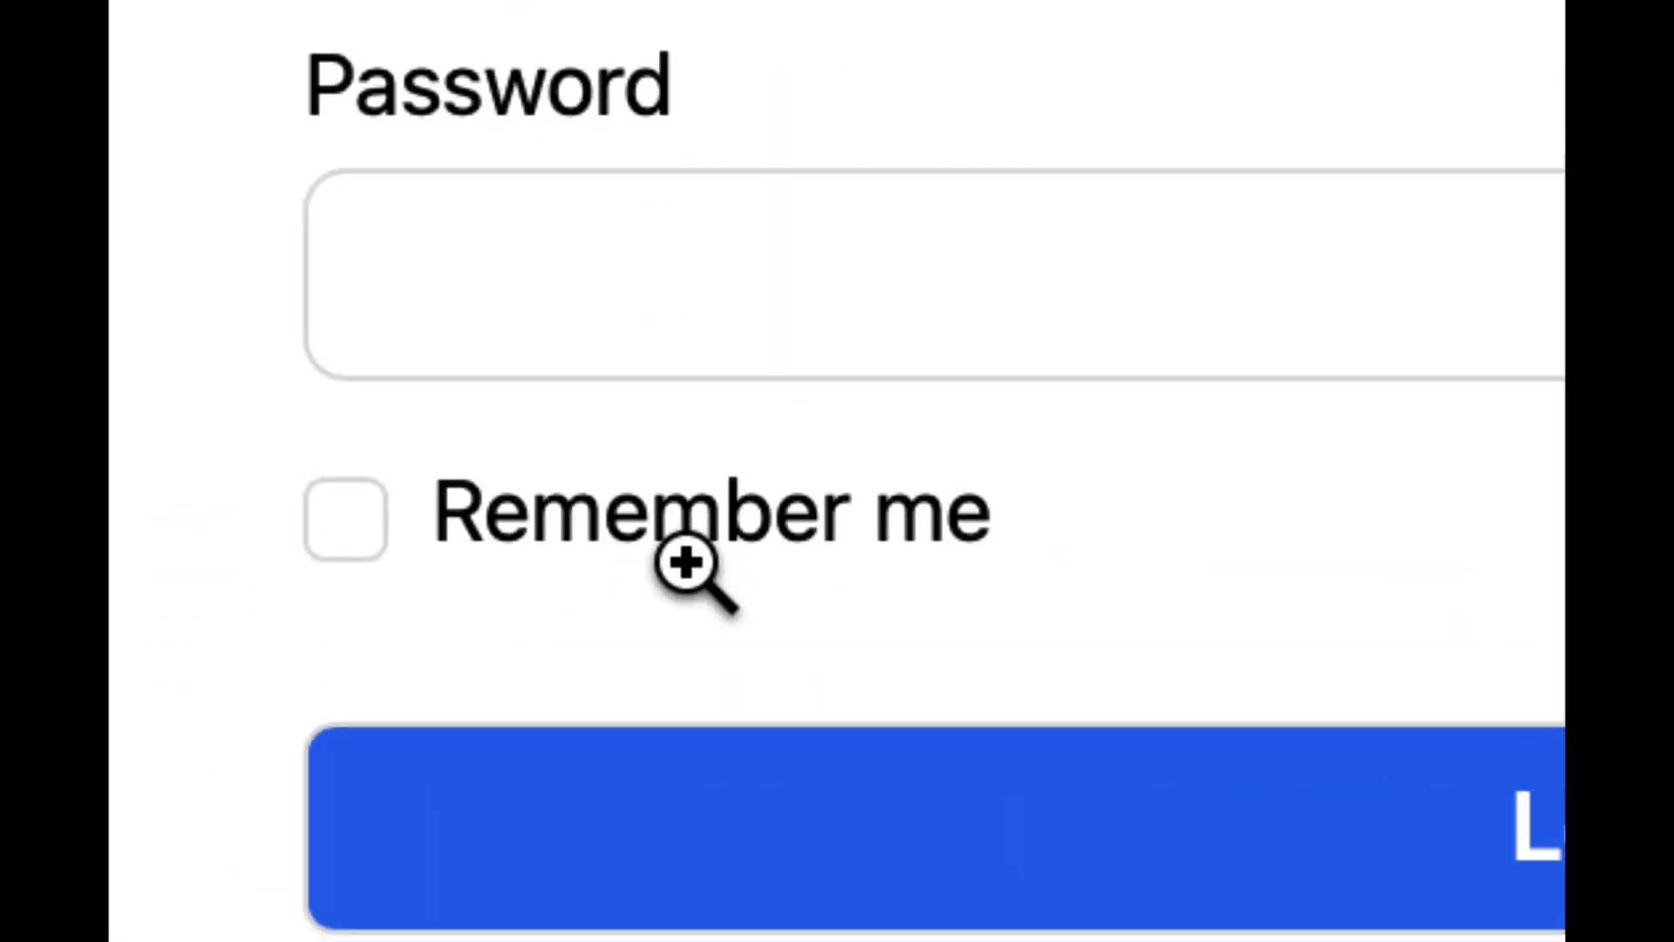